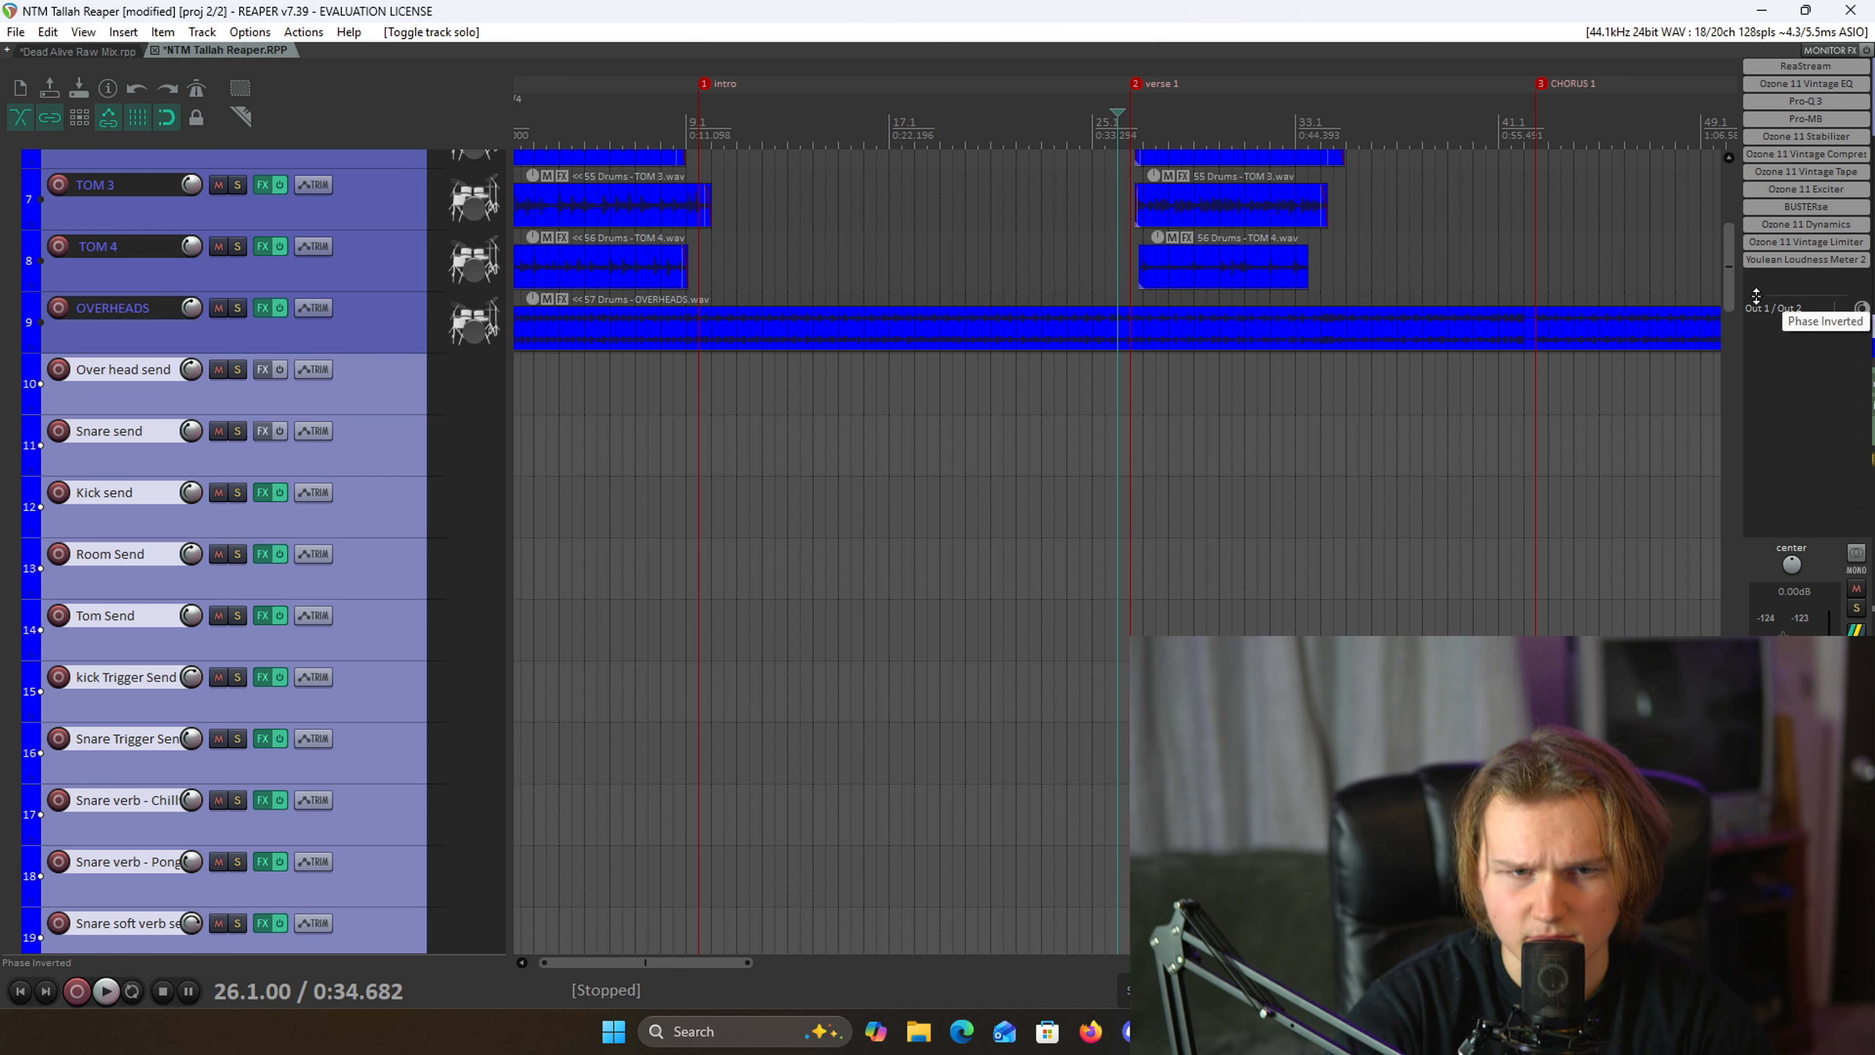
- Turn off solo on the Drum Bus track
drag(1729, 298, 1635, 260)
scroll(1324, 393, up, 2)
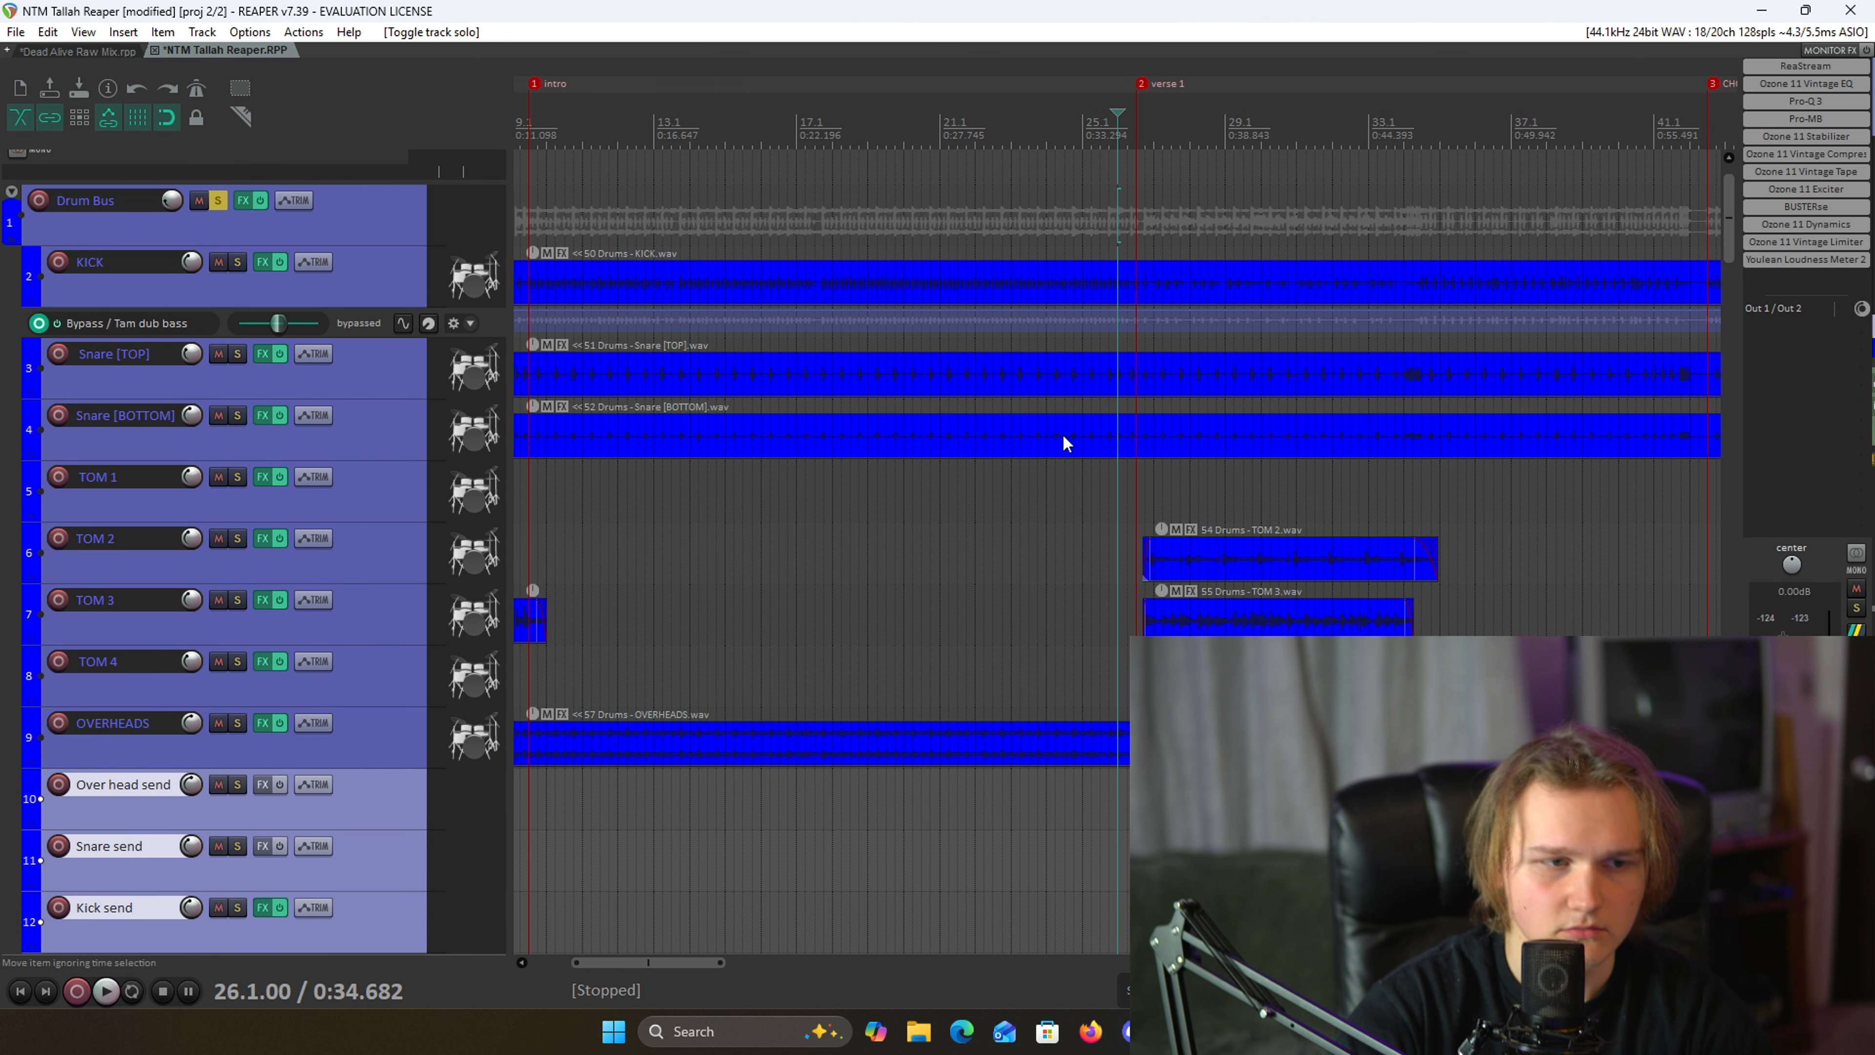
scroll(1034, 434, down, 2)
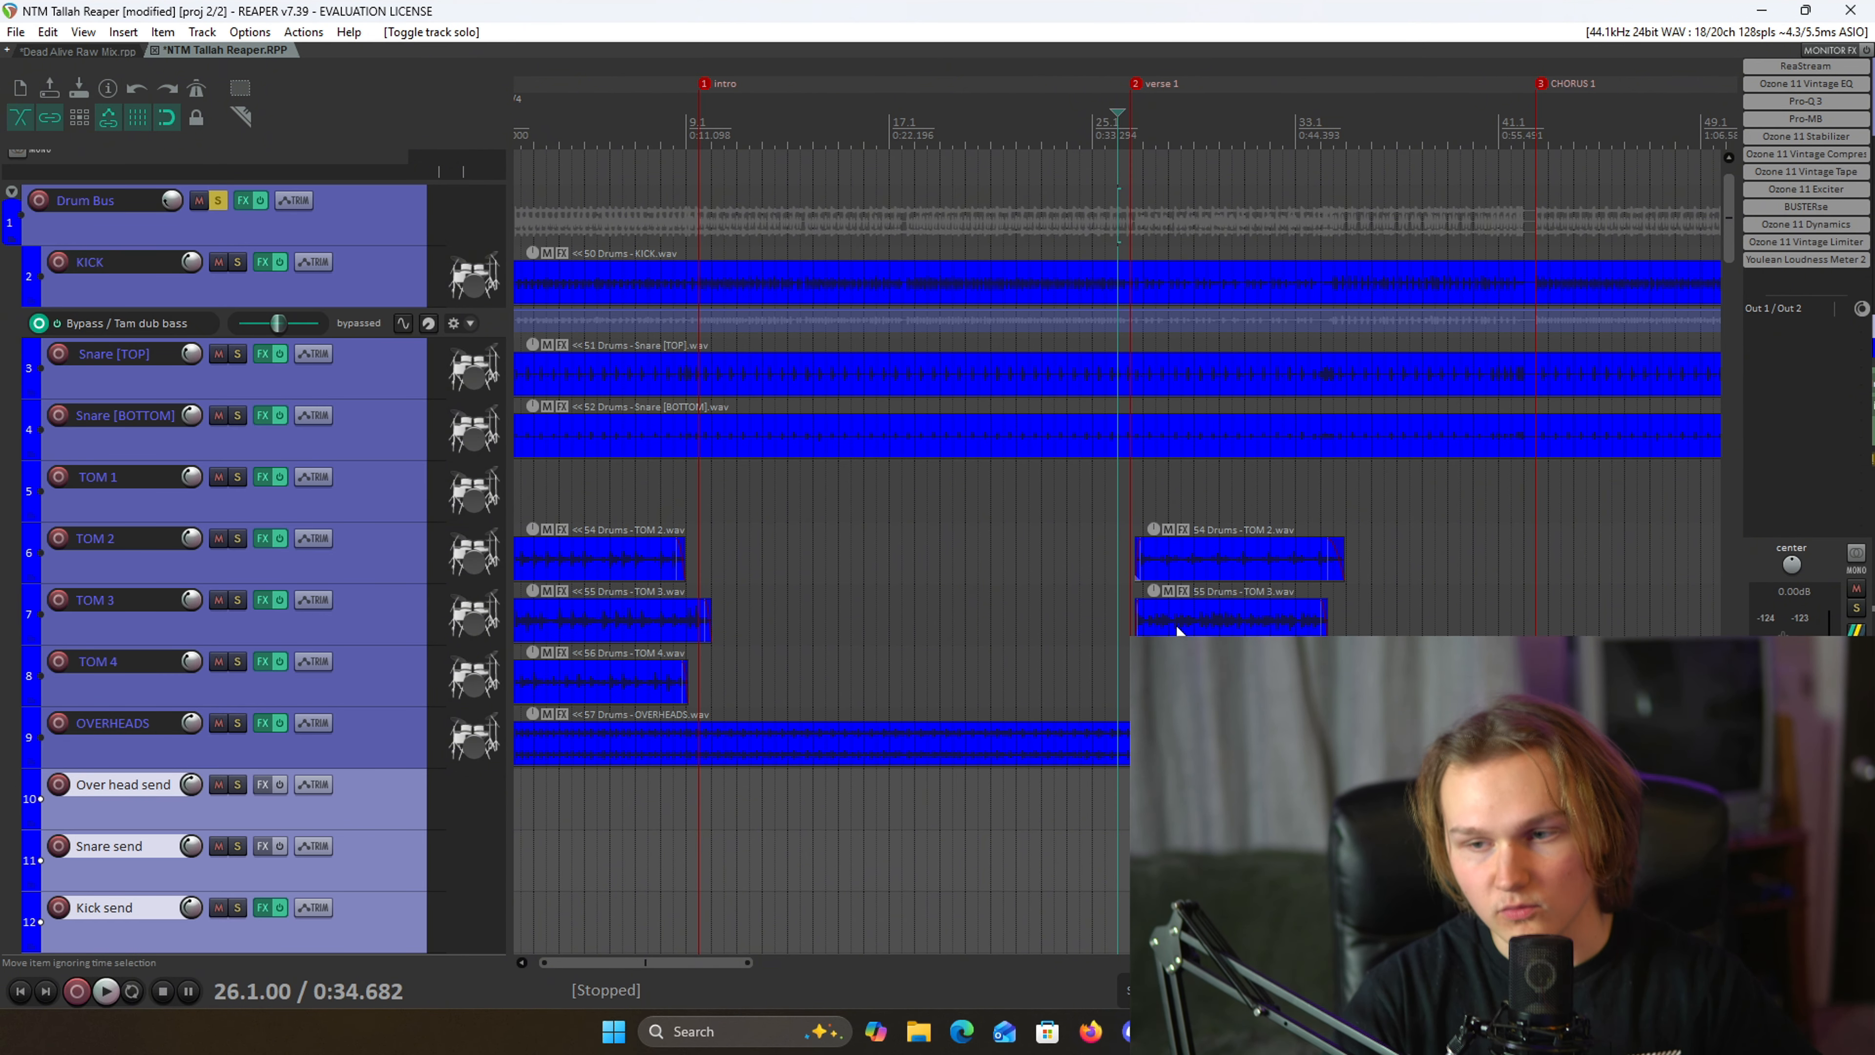
key(Page_Down)
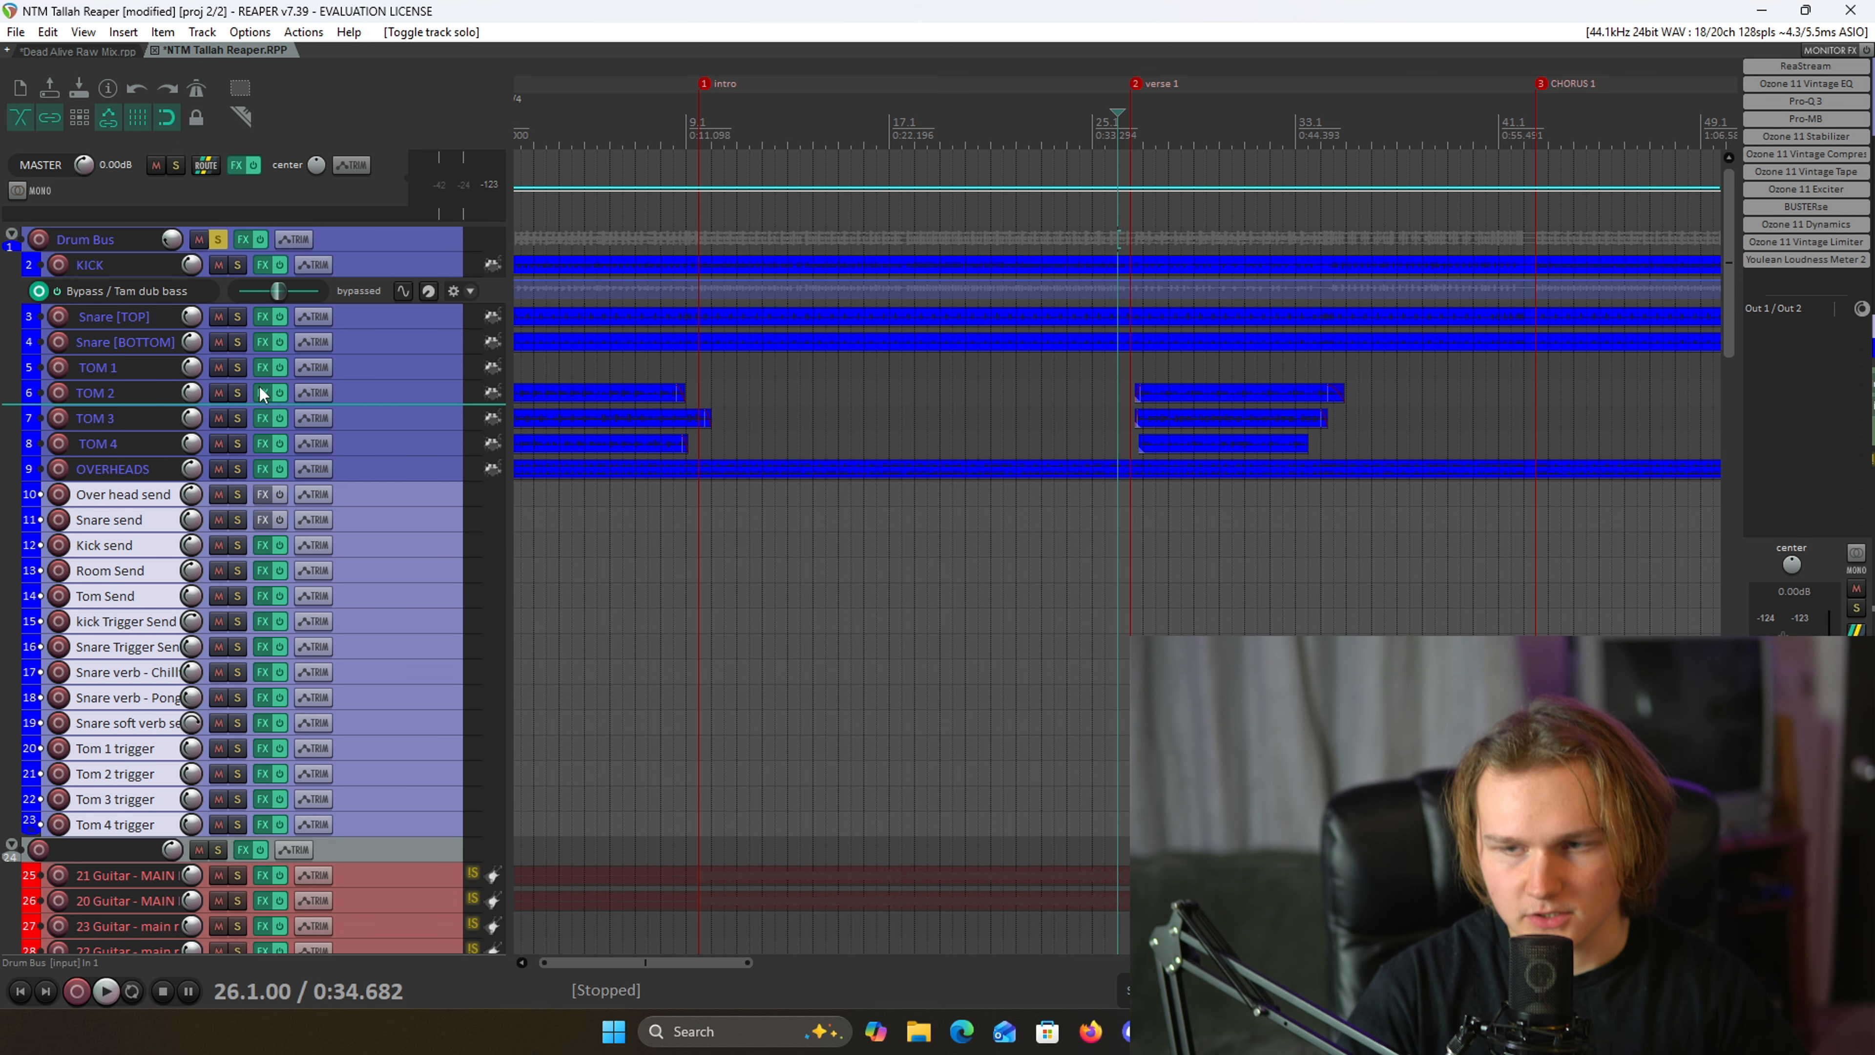
click(218, 239)
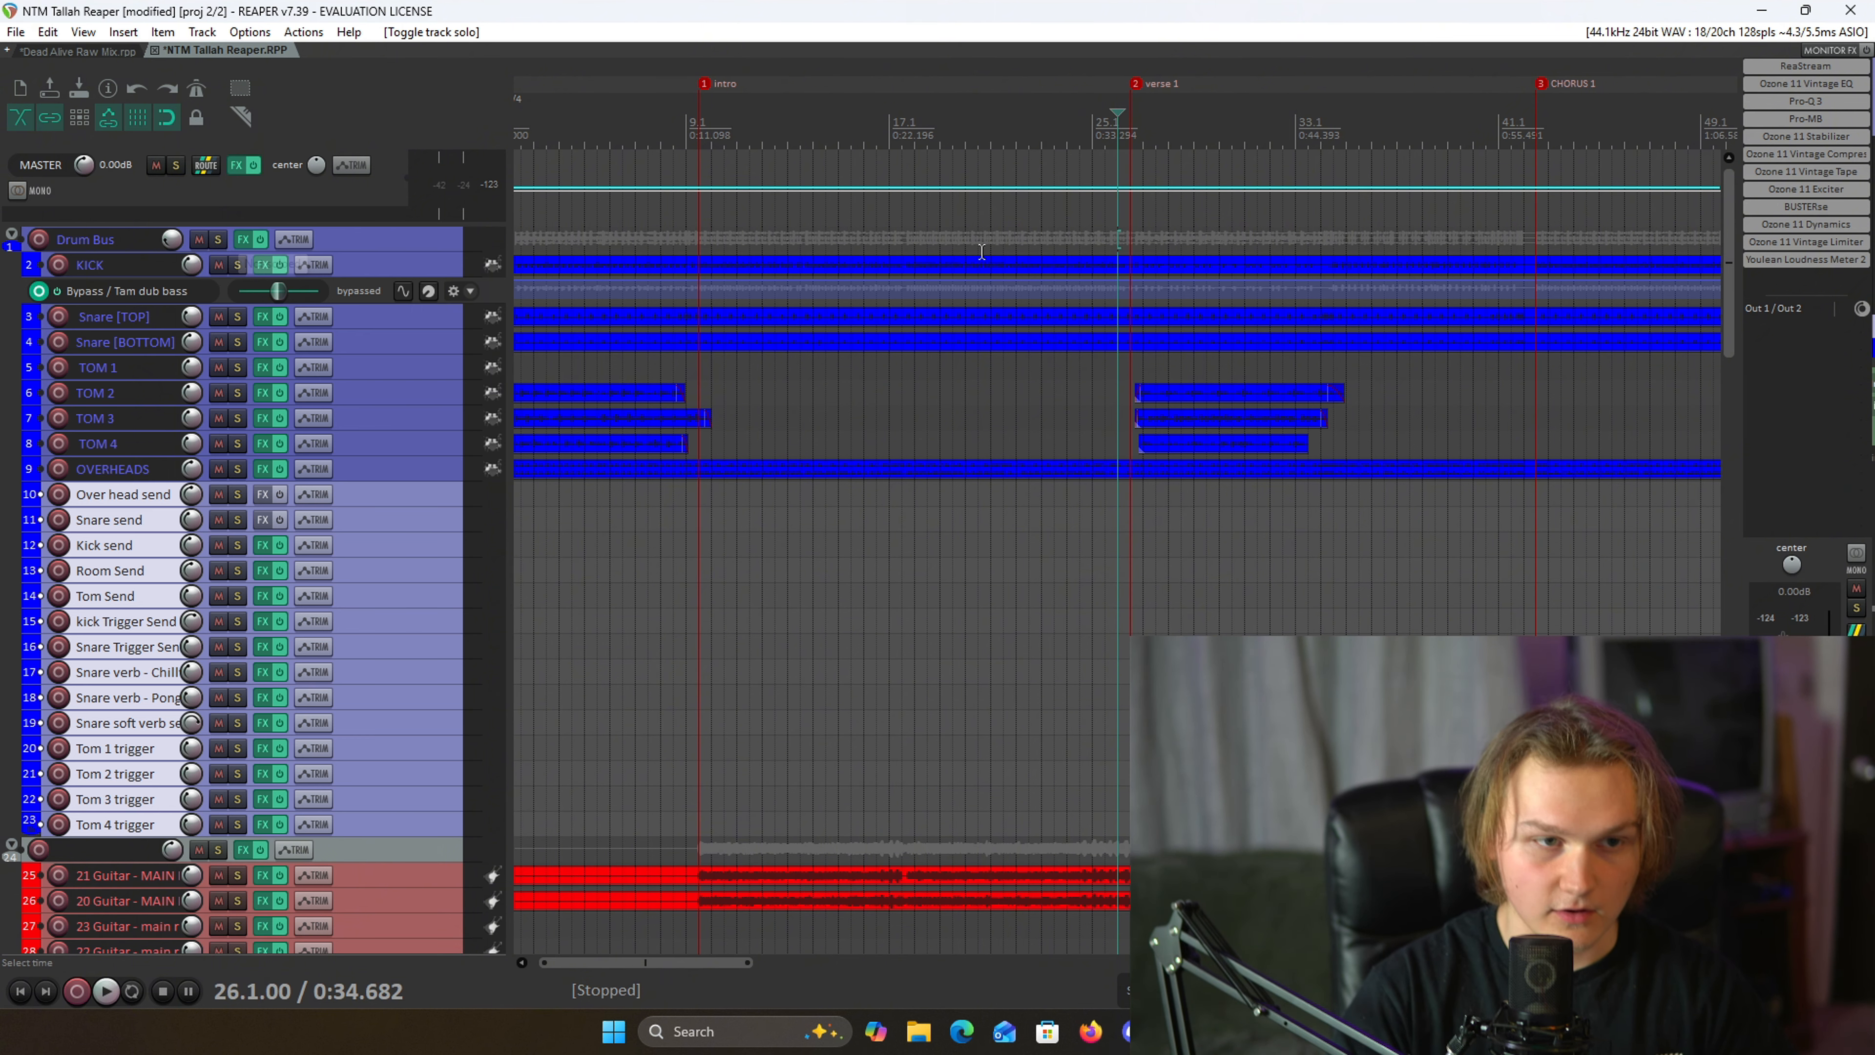
- Play the full mix from measure 41, shortly before the CHORUS 1 marker
scroll(980, 277, down, 5)
click(885, 134)
scroll(1114, 327, up, 5)
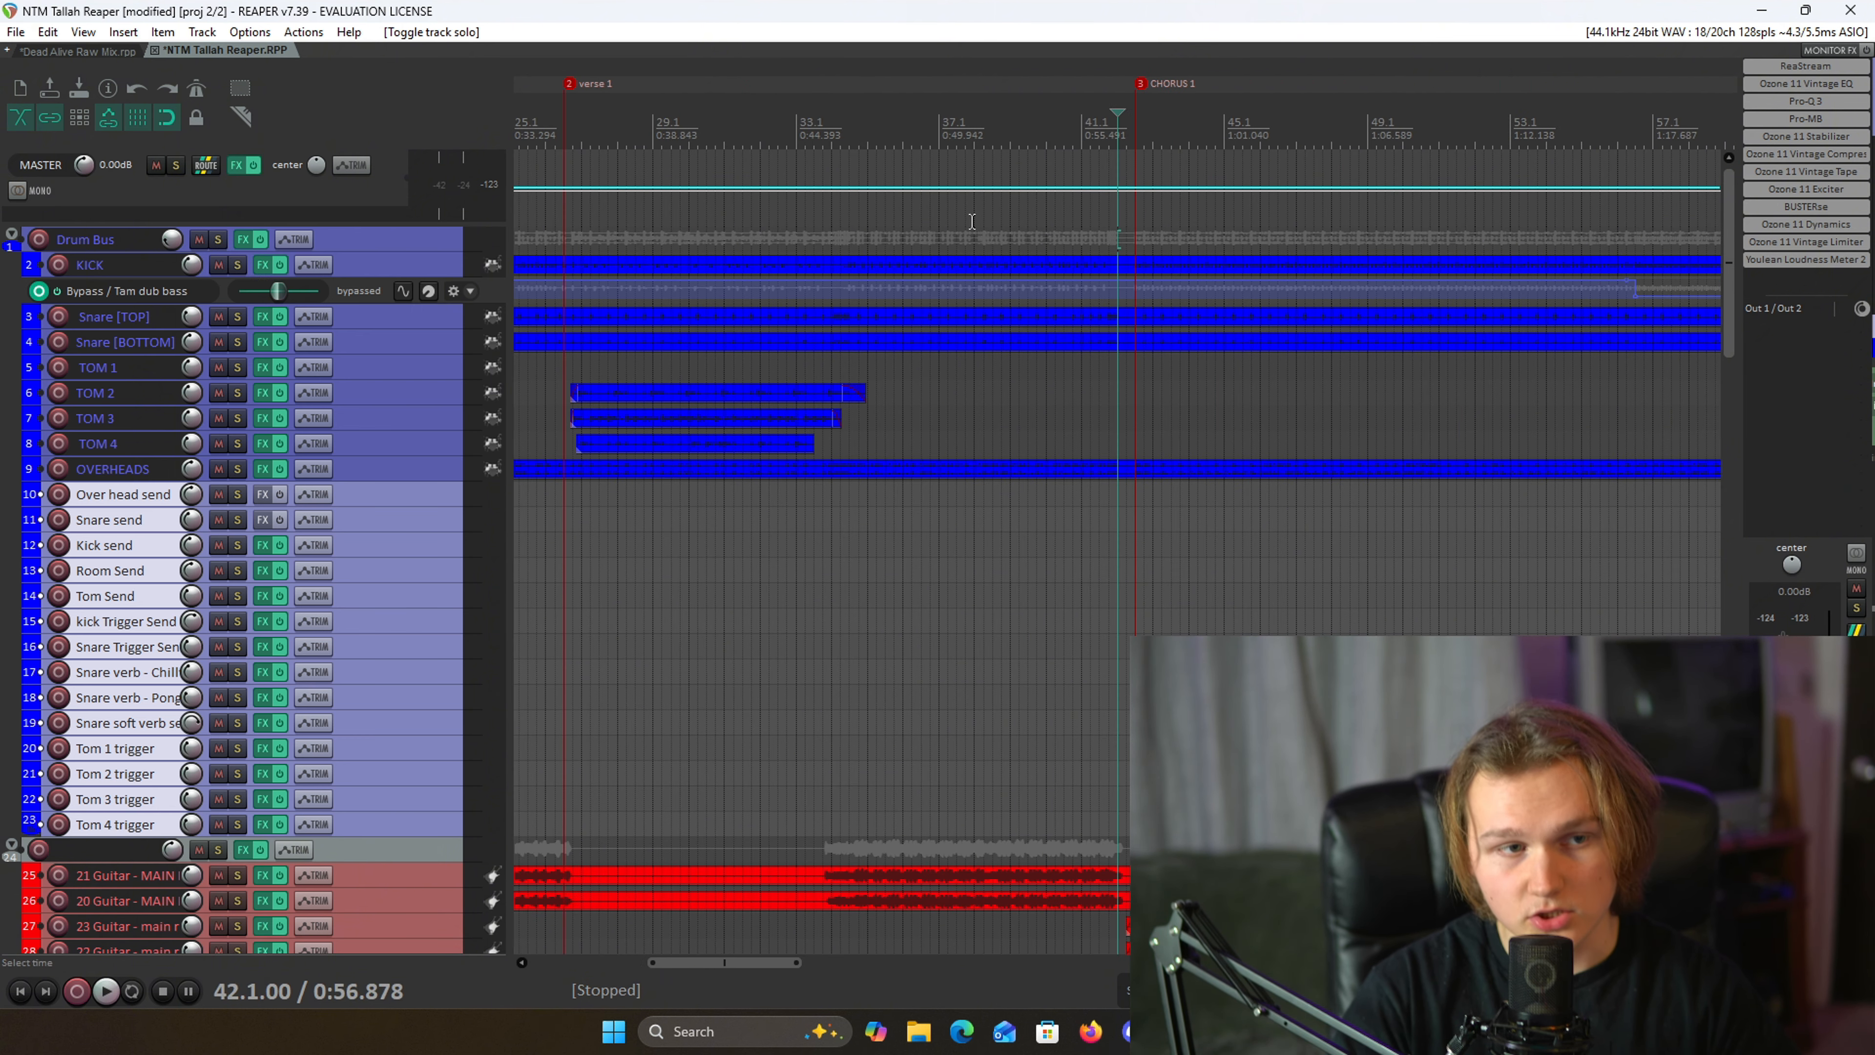
click(991, 130)
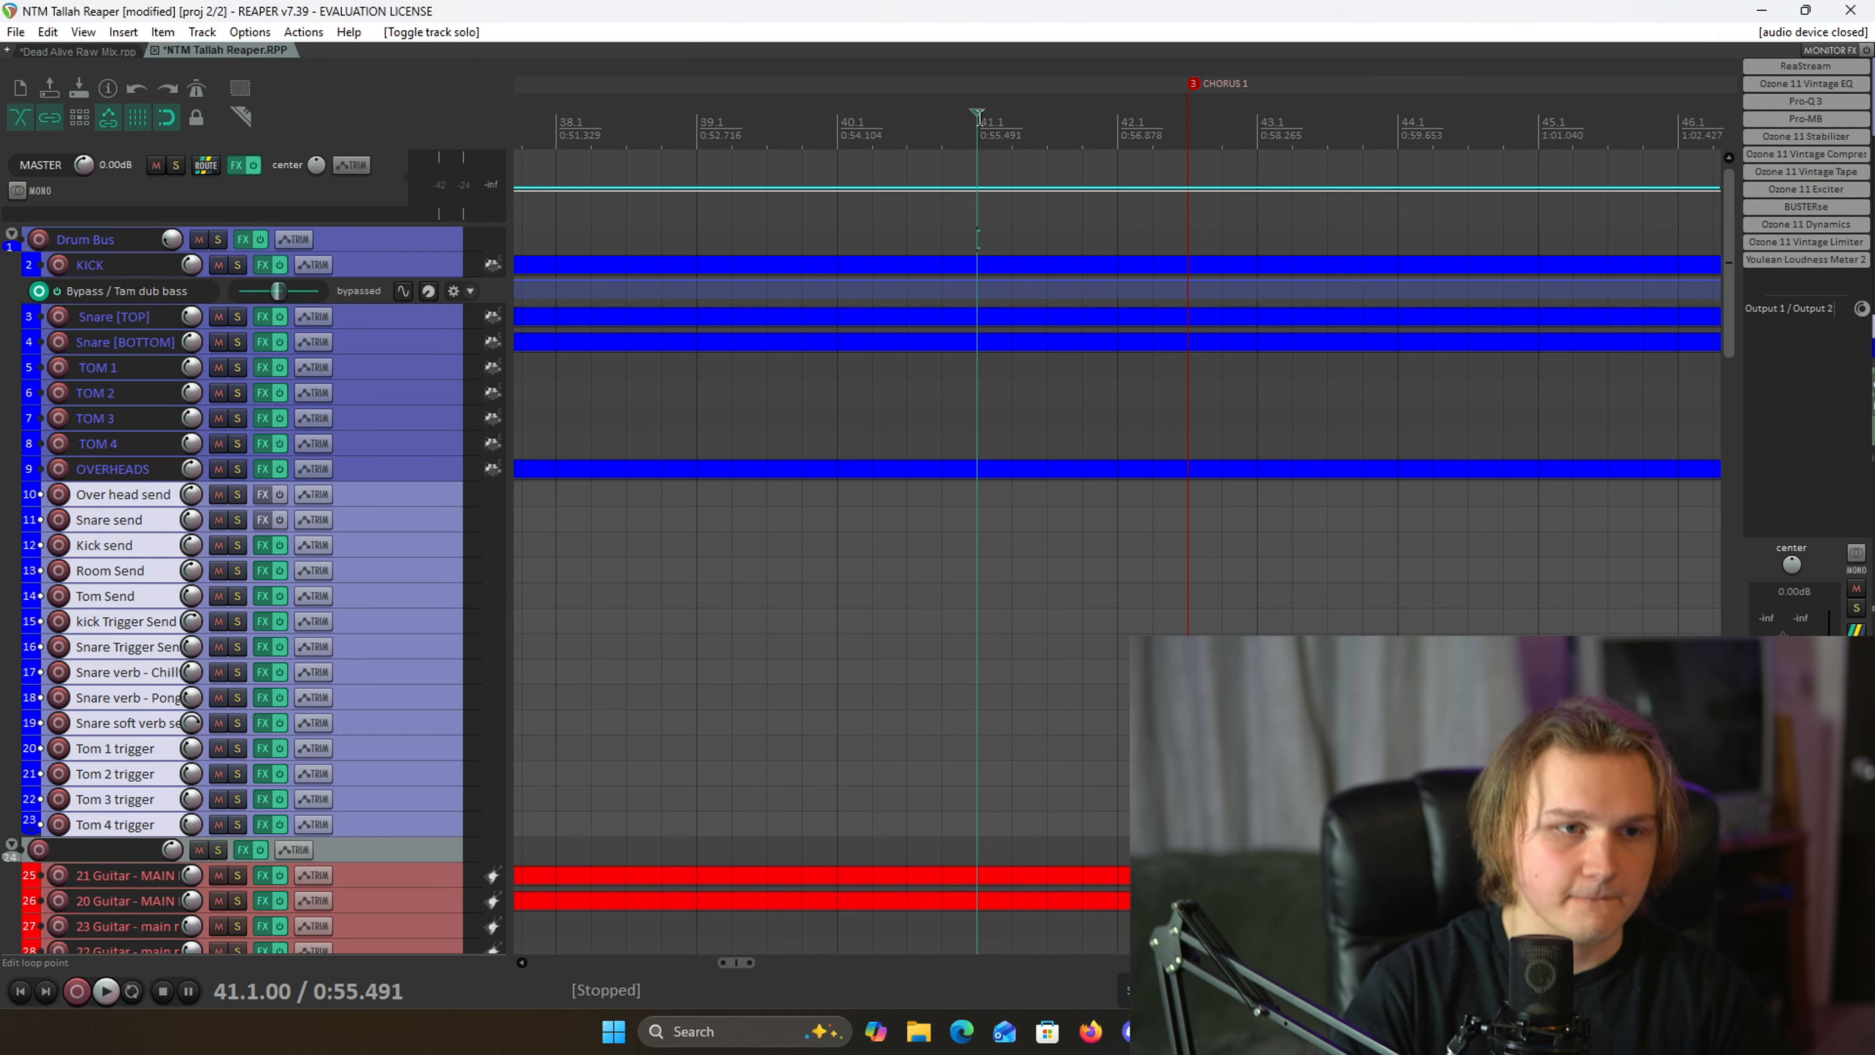
key(space)
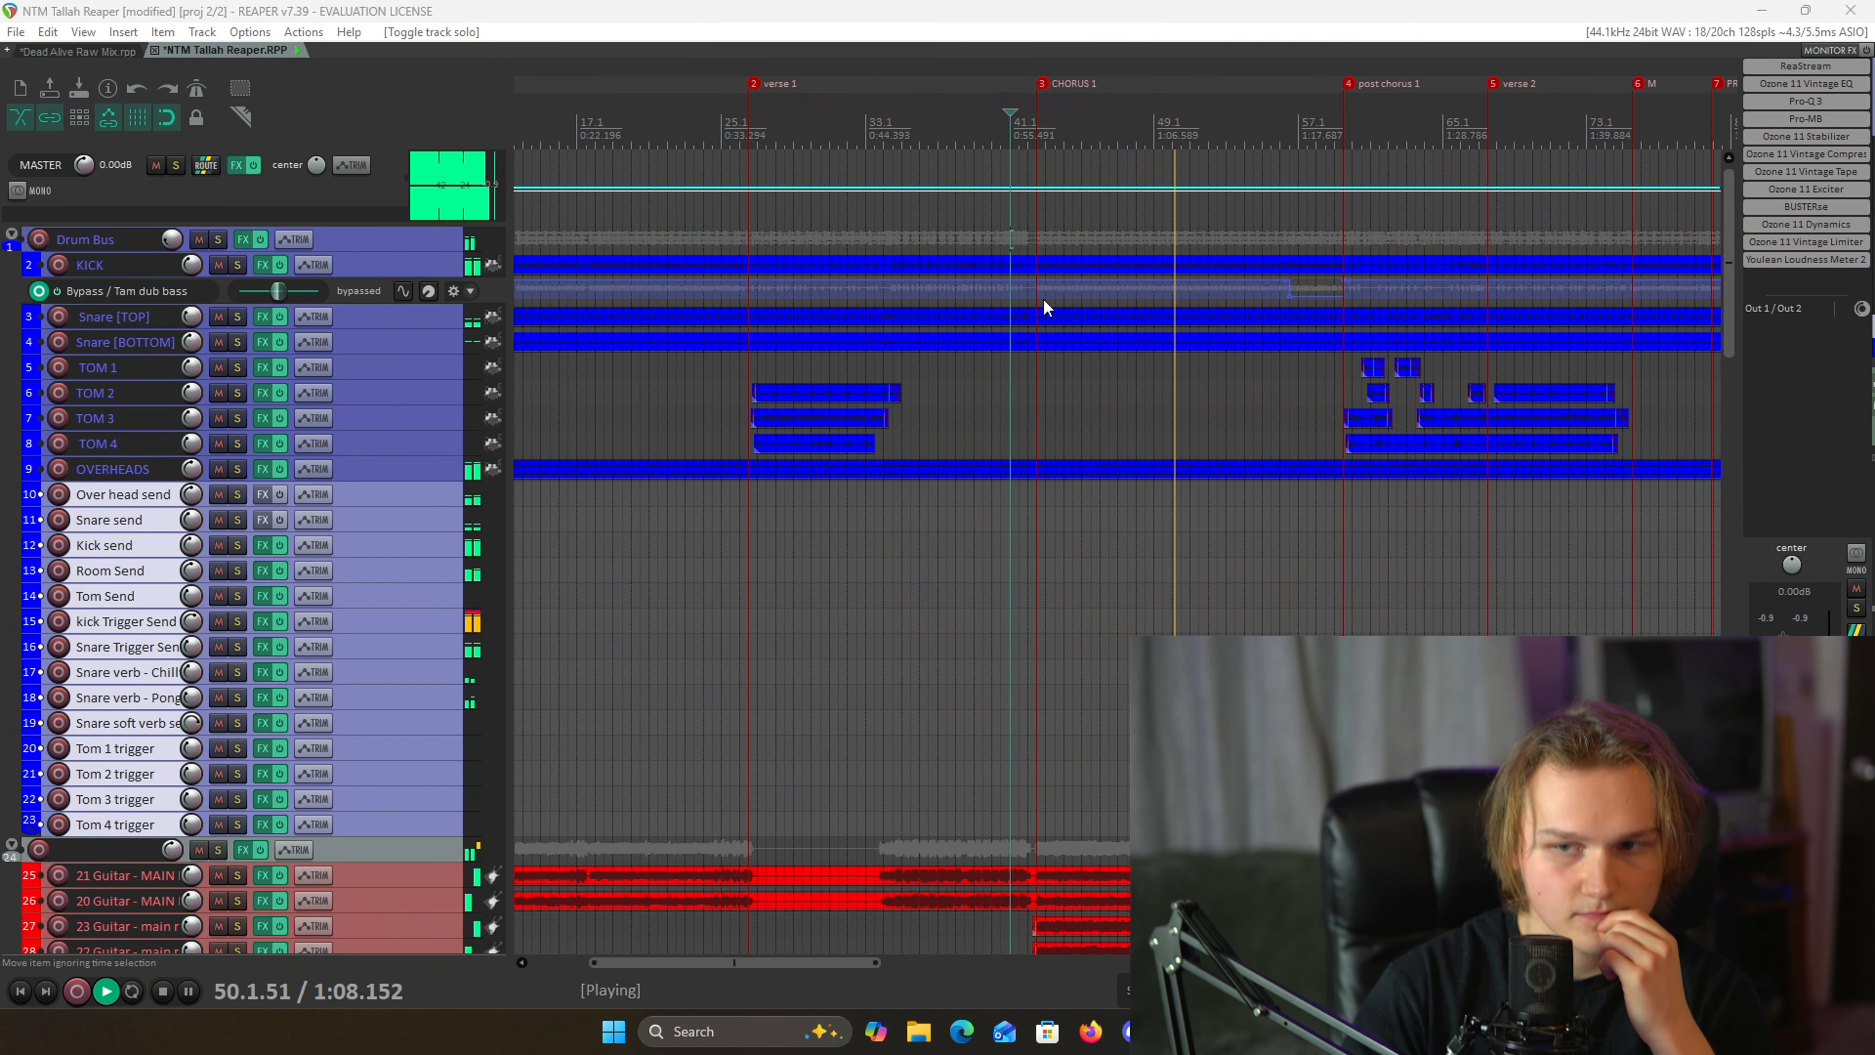
- Compare the drums with the full mix by toggling the Drum Bus solo during playback, ending with it soloed
click(223, 238)
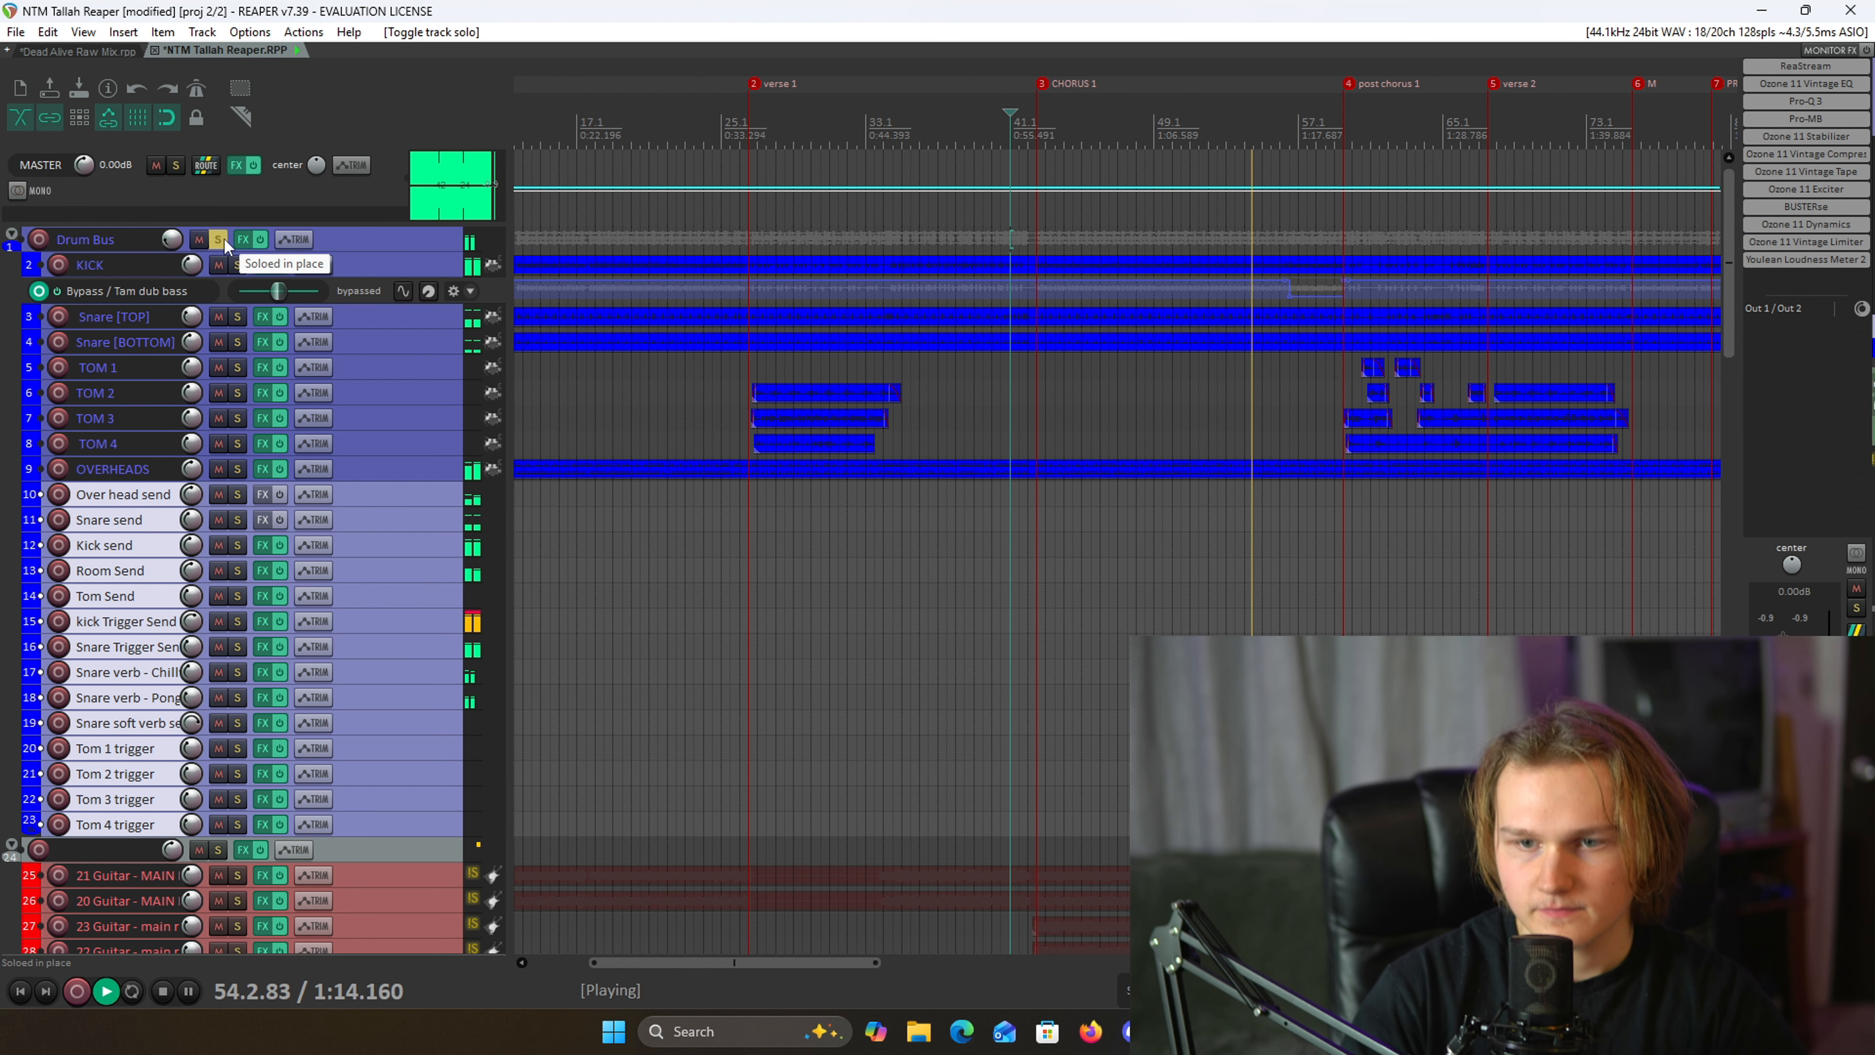
click(225, 239)
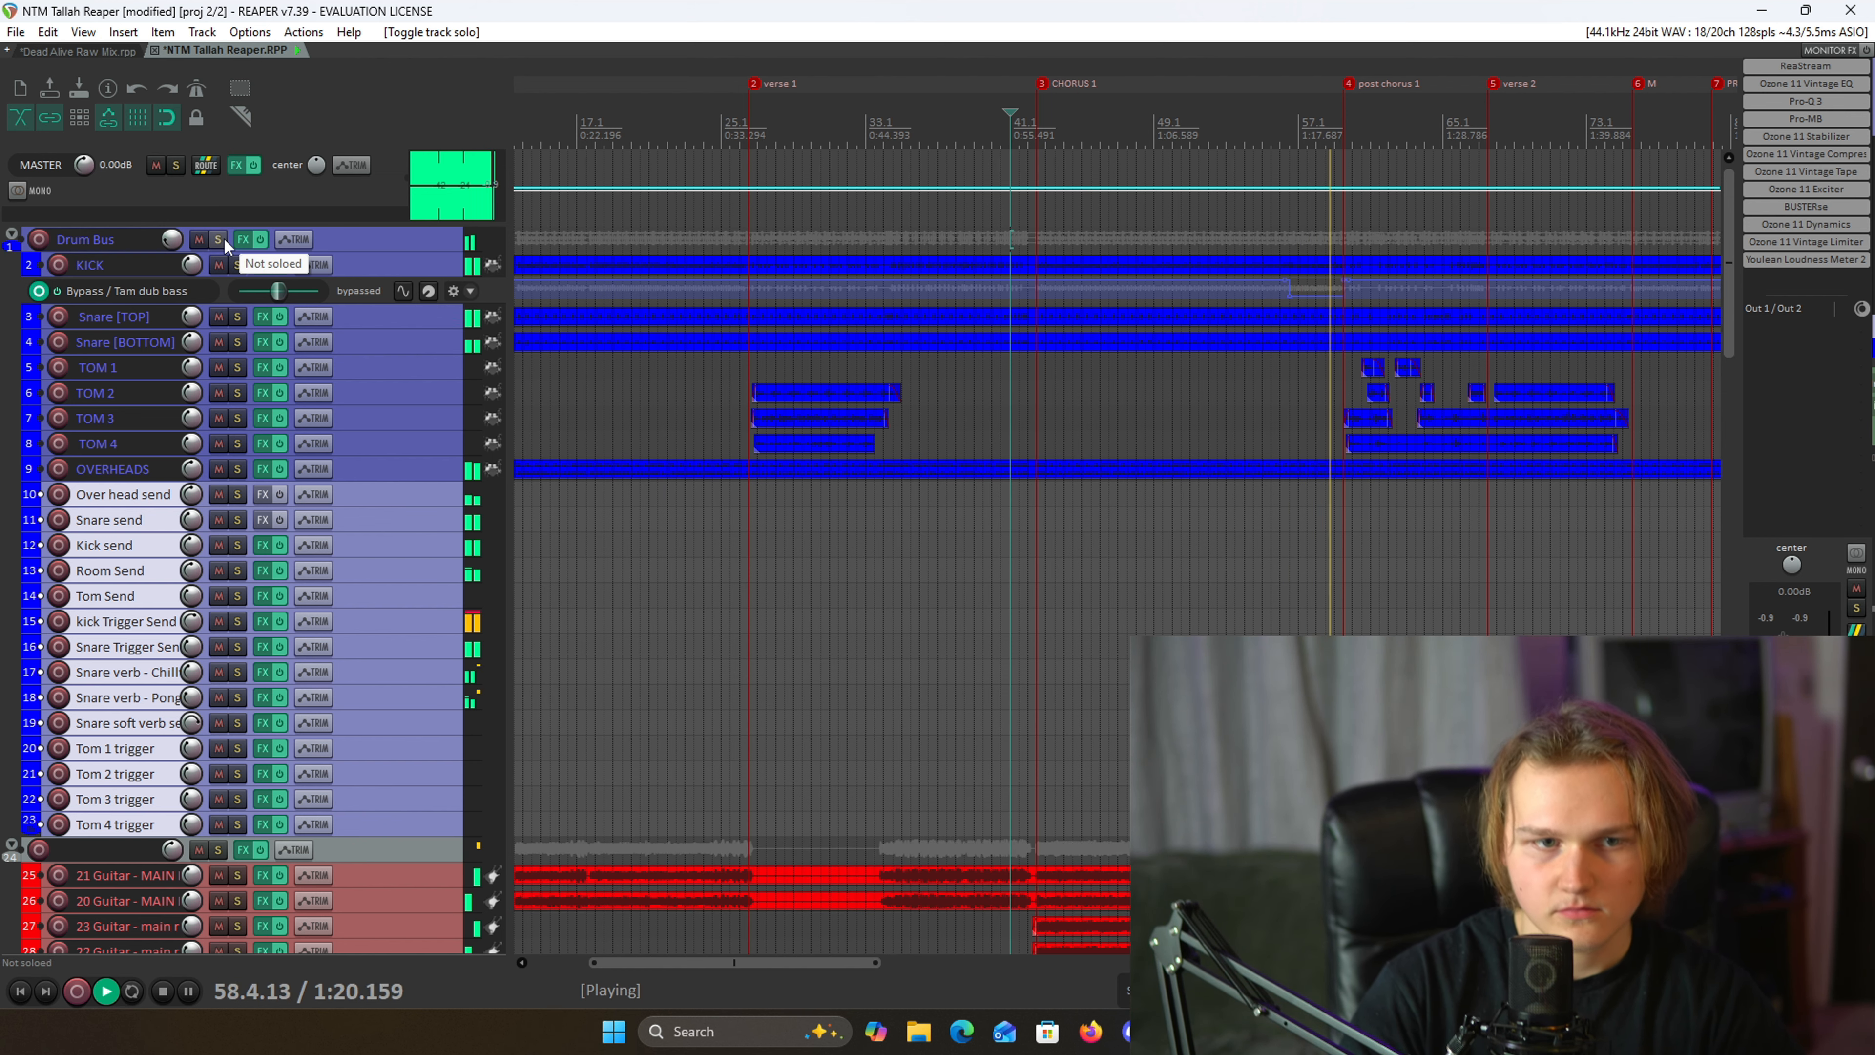
click(225, 238)
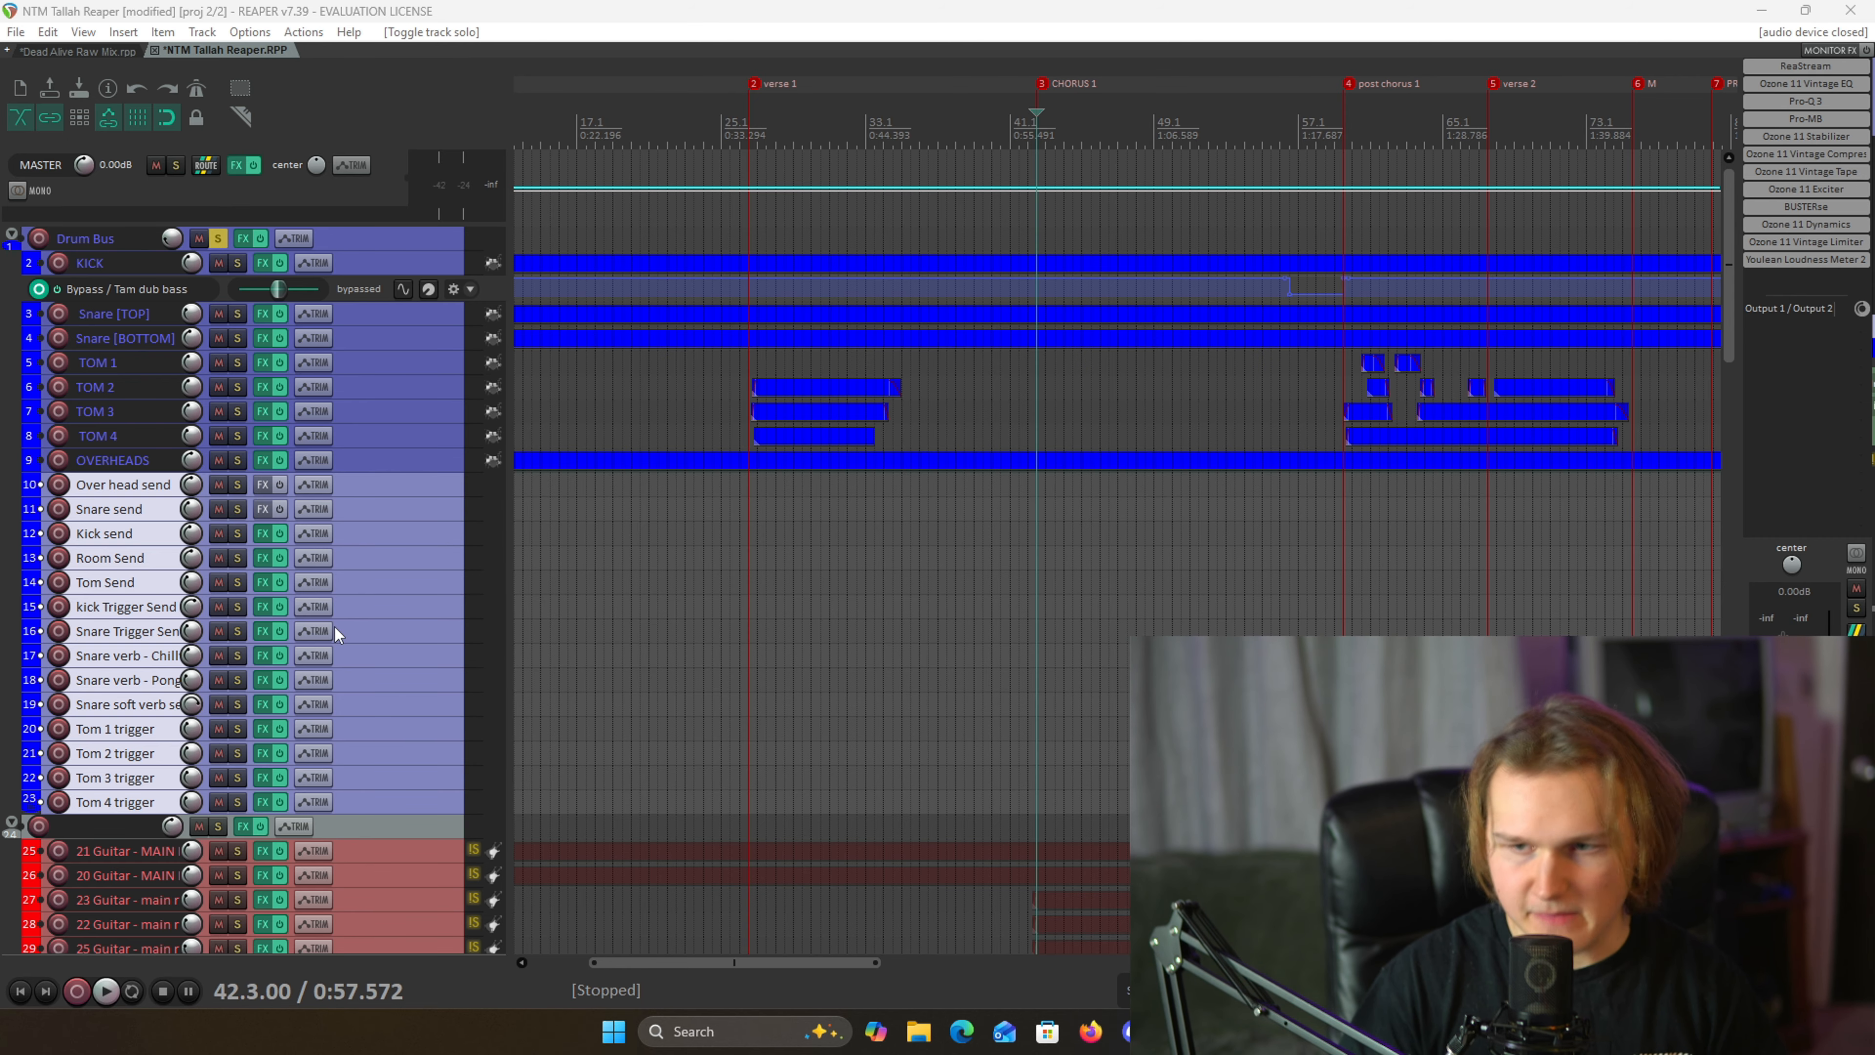
- Select only the Drum Bus track and look through the drum and send tracks in its folder
click(355, 241)
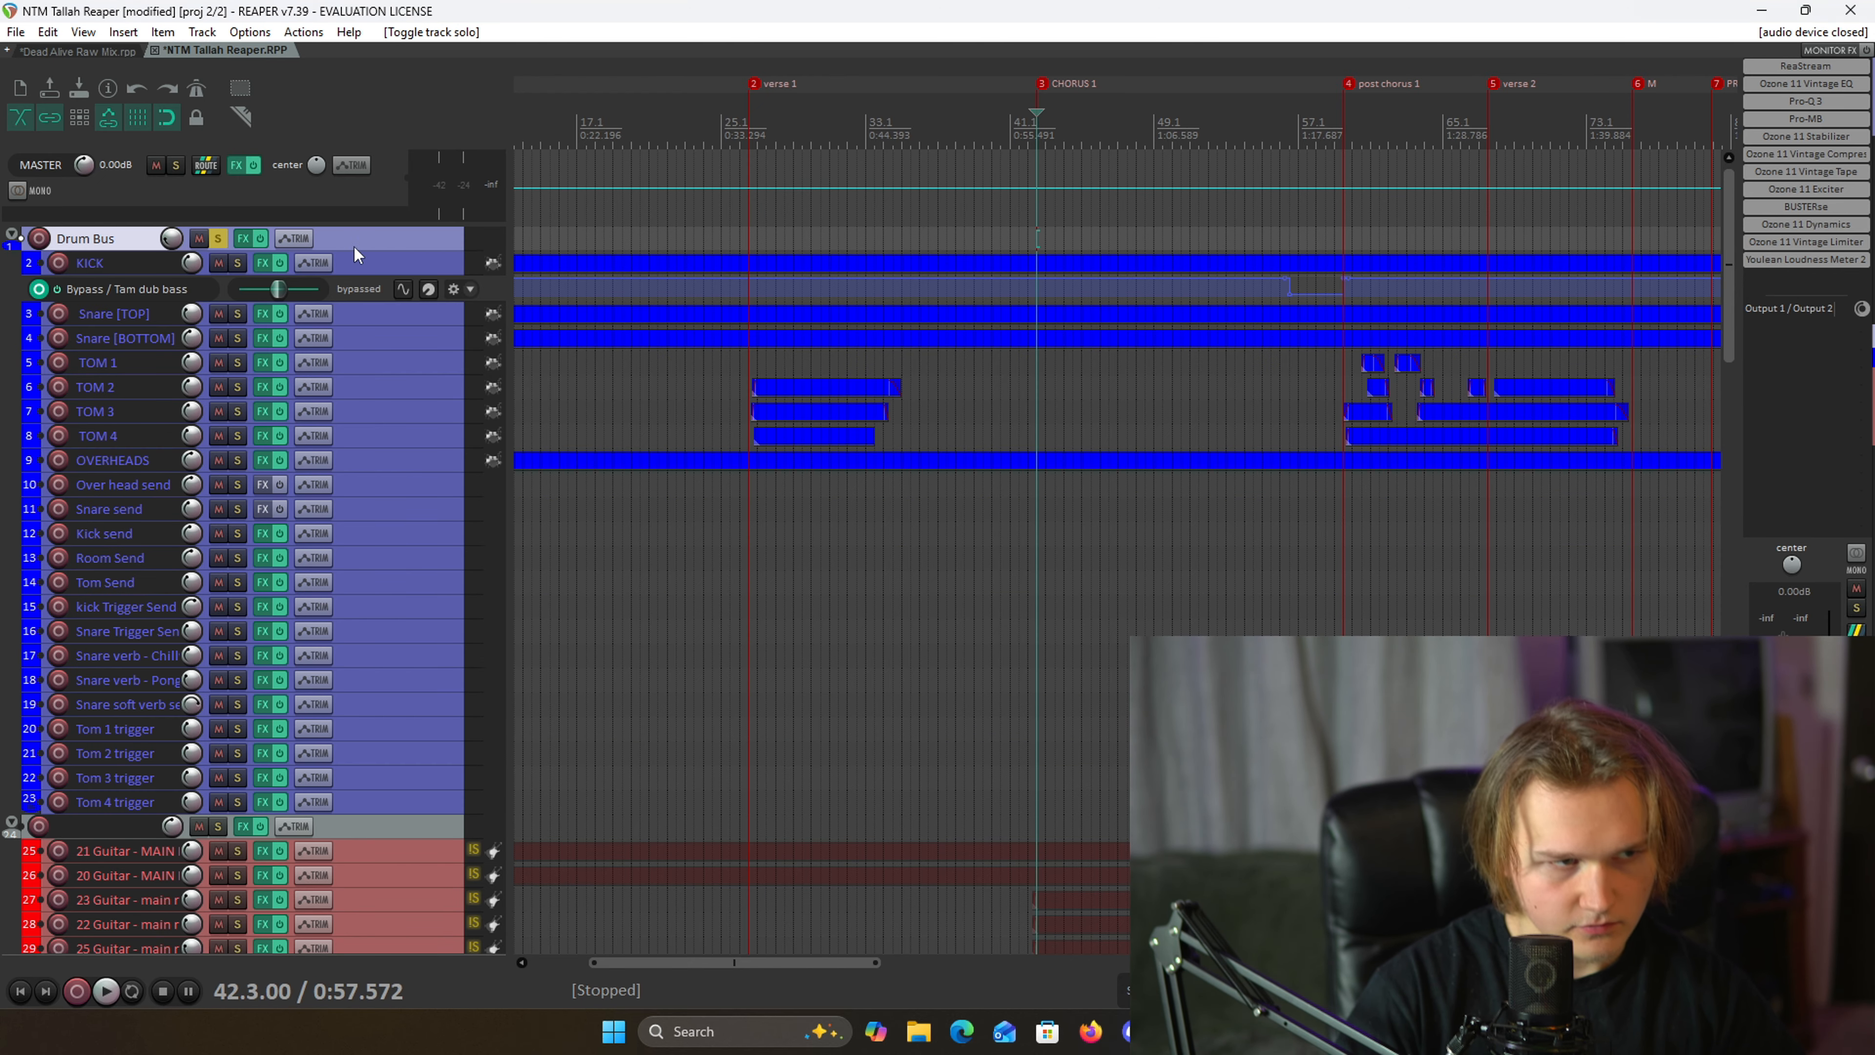
scroll(769, 495, up, 5)
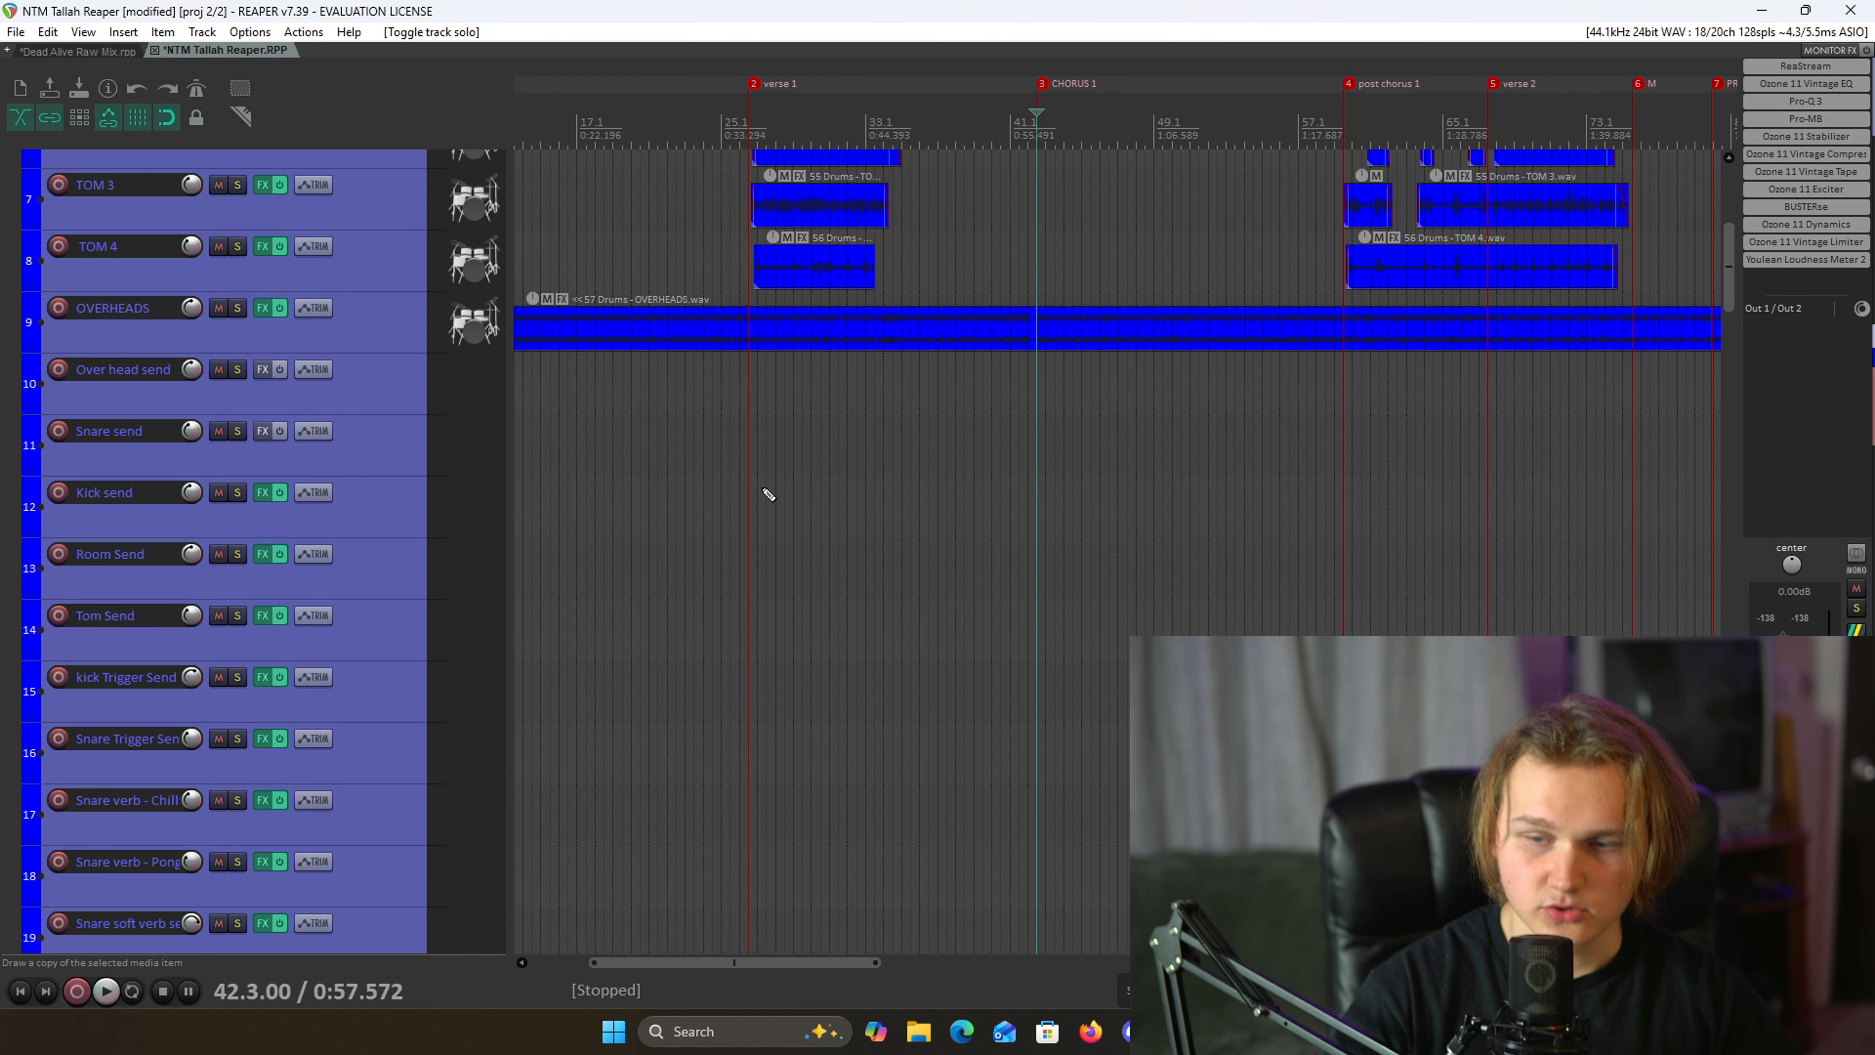
scroll(834, 500, down, 3)
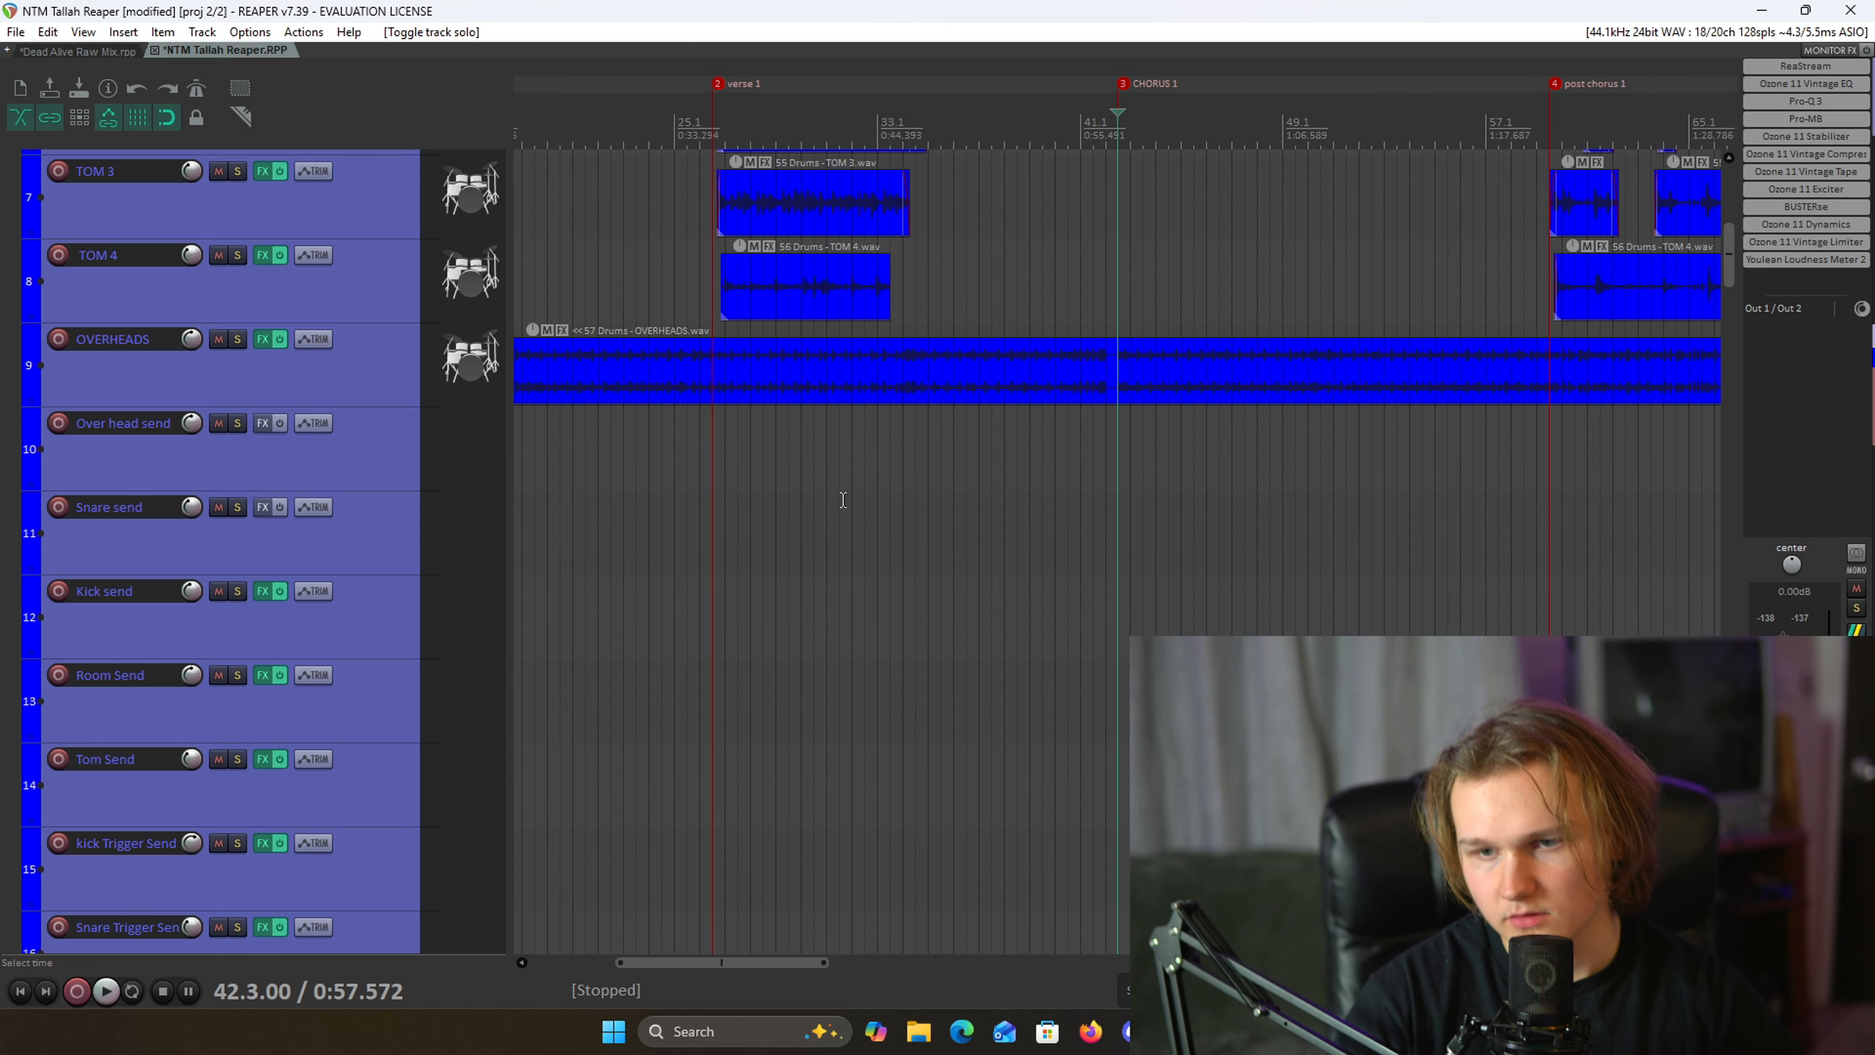
scroll(807, 506, up, 3)
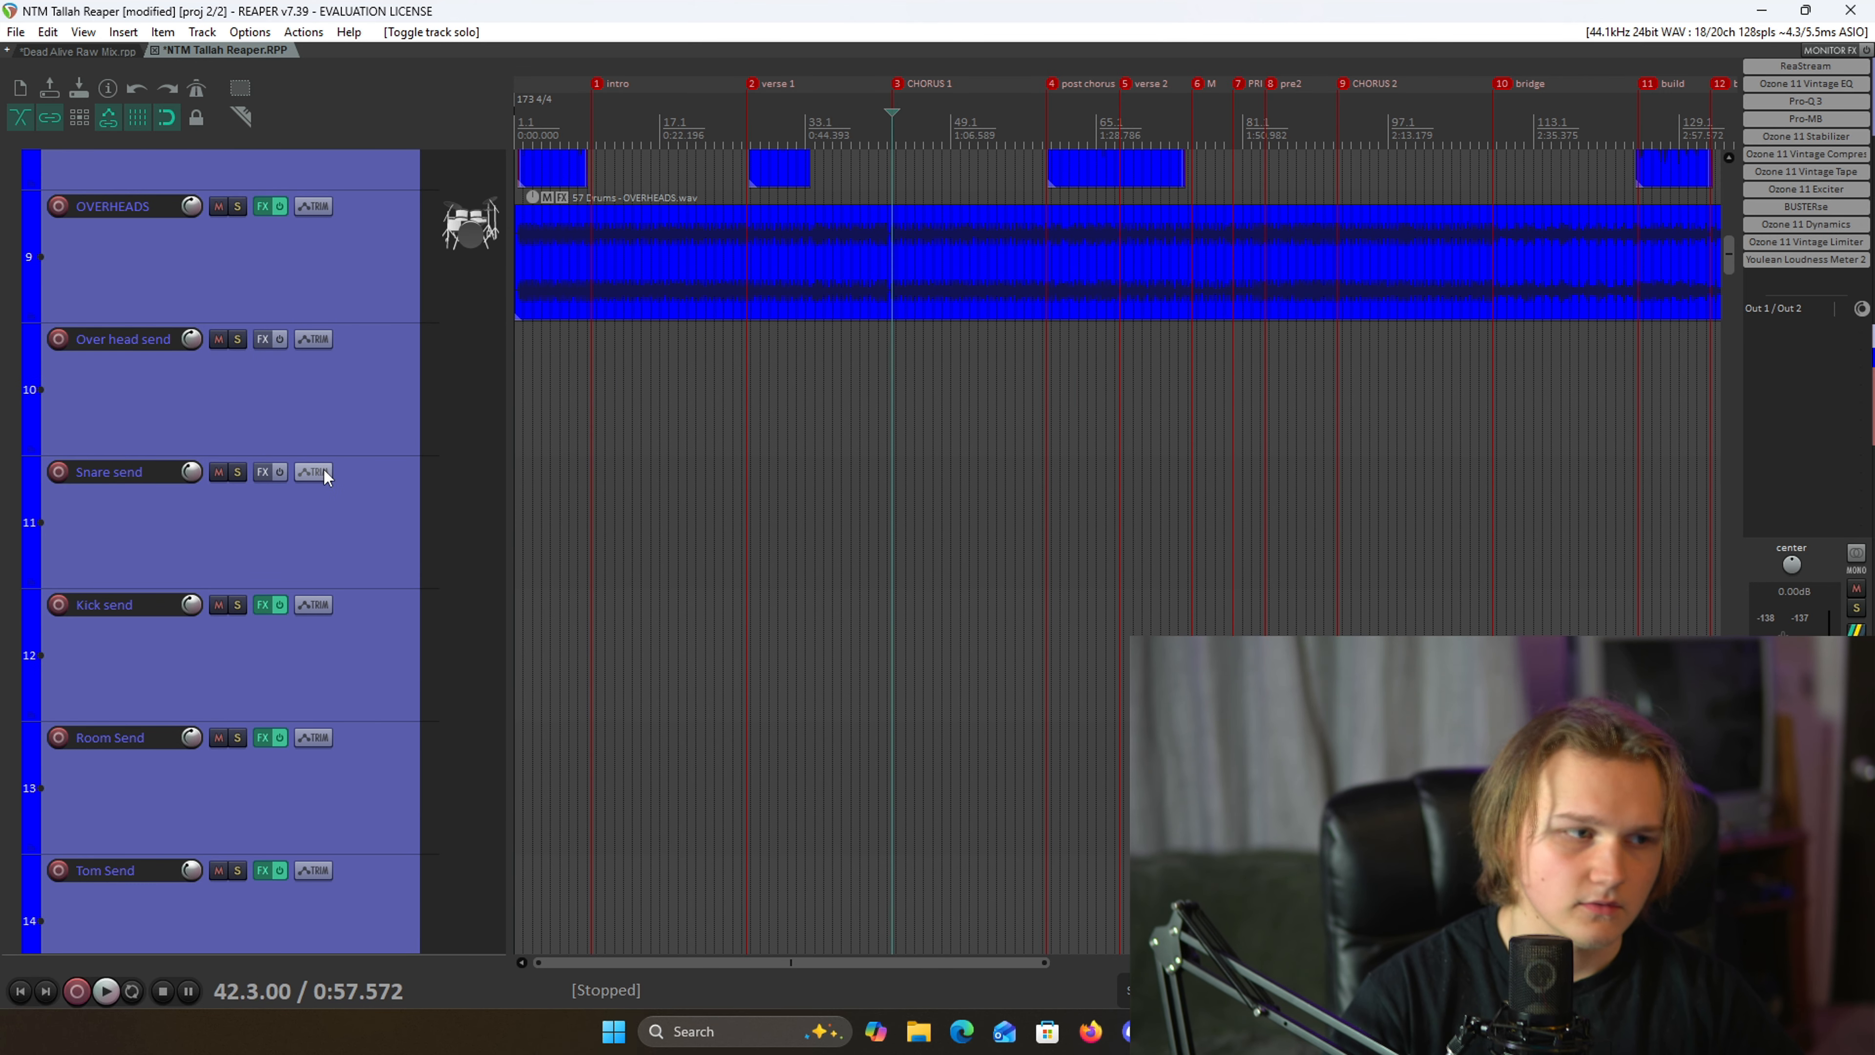
scroll(1088, 419, down, 4)
scroll(722, 366, up, 2)
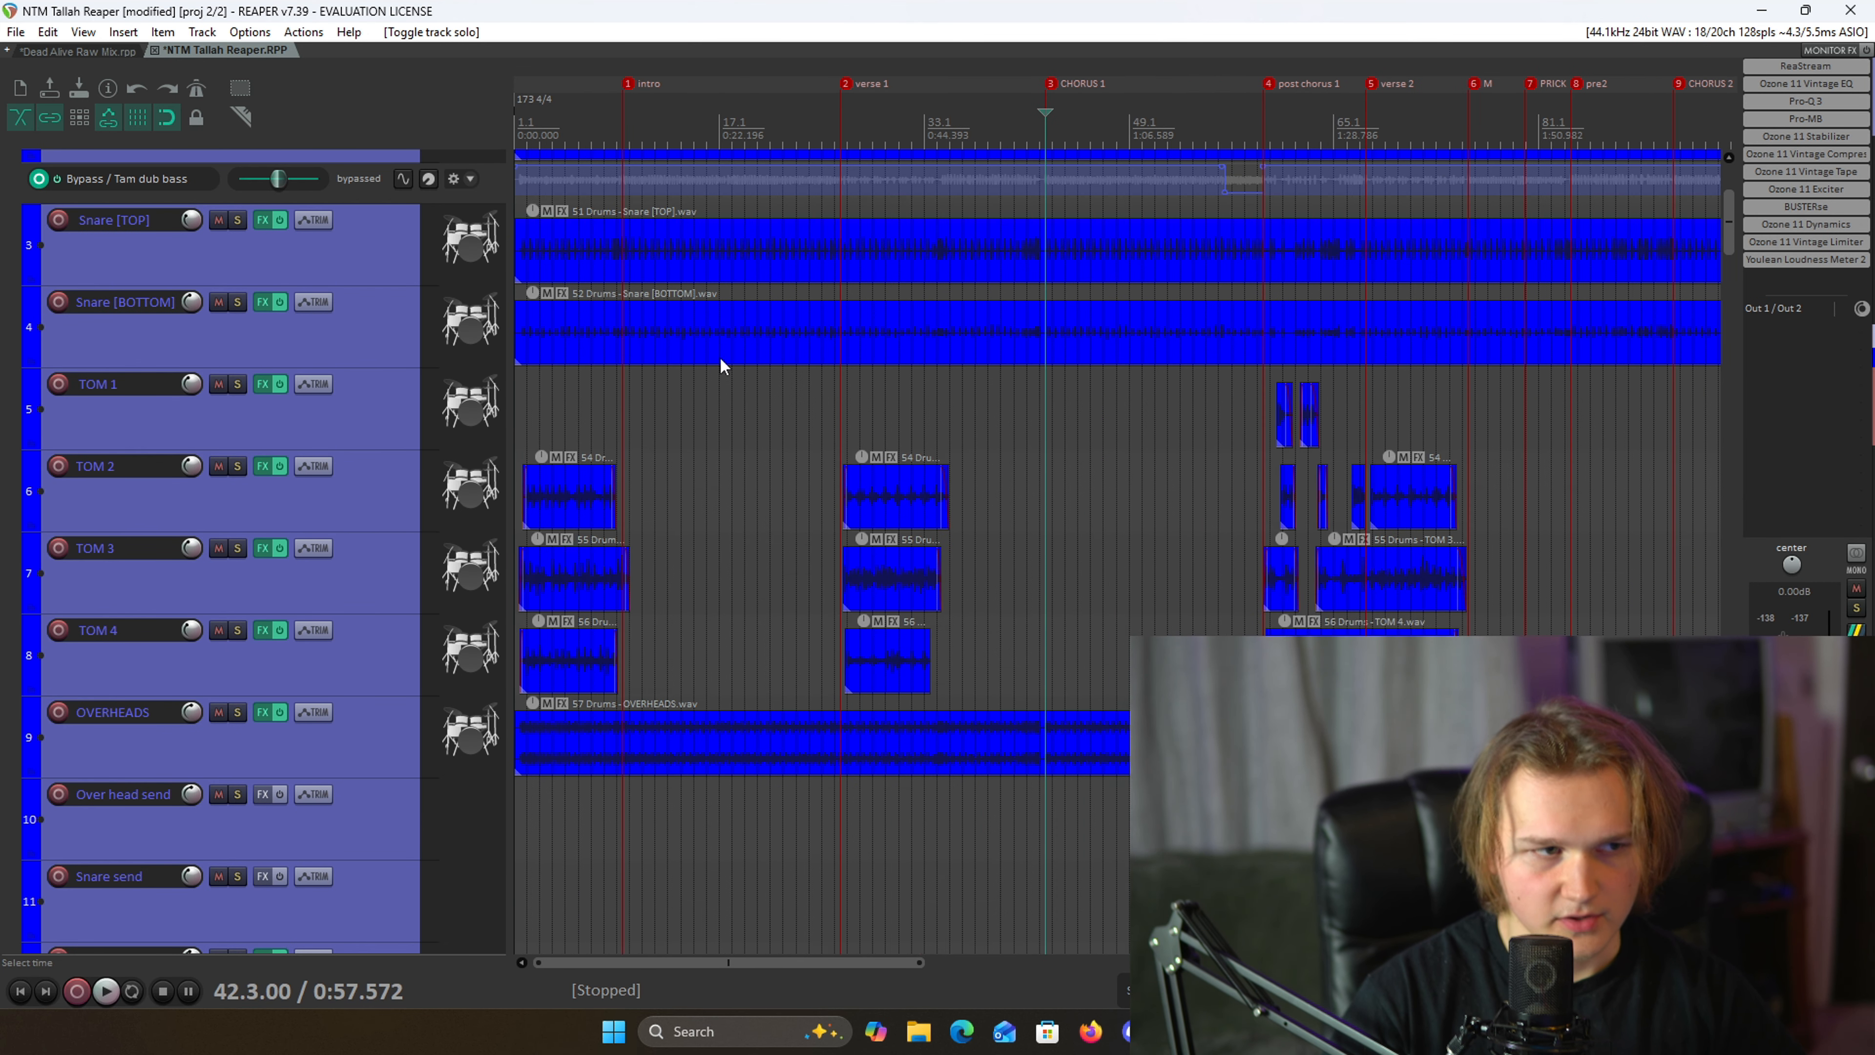
scroll(368, 299, up, 3)
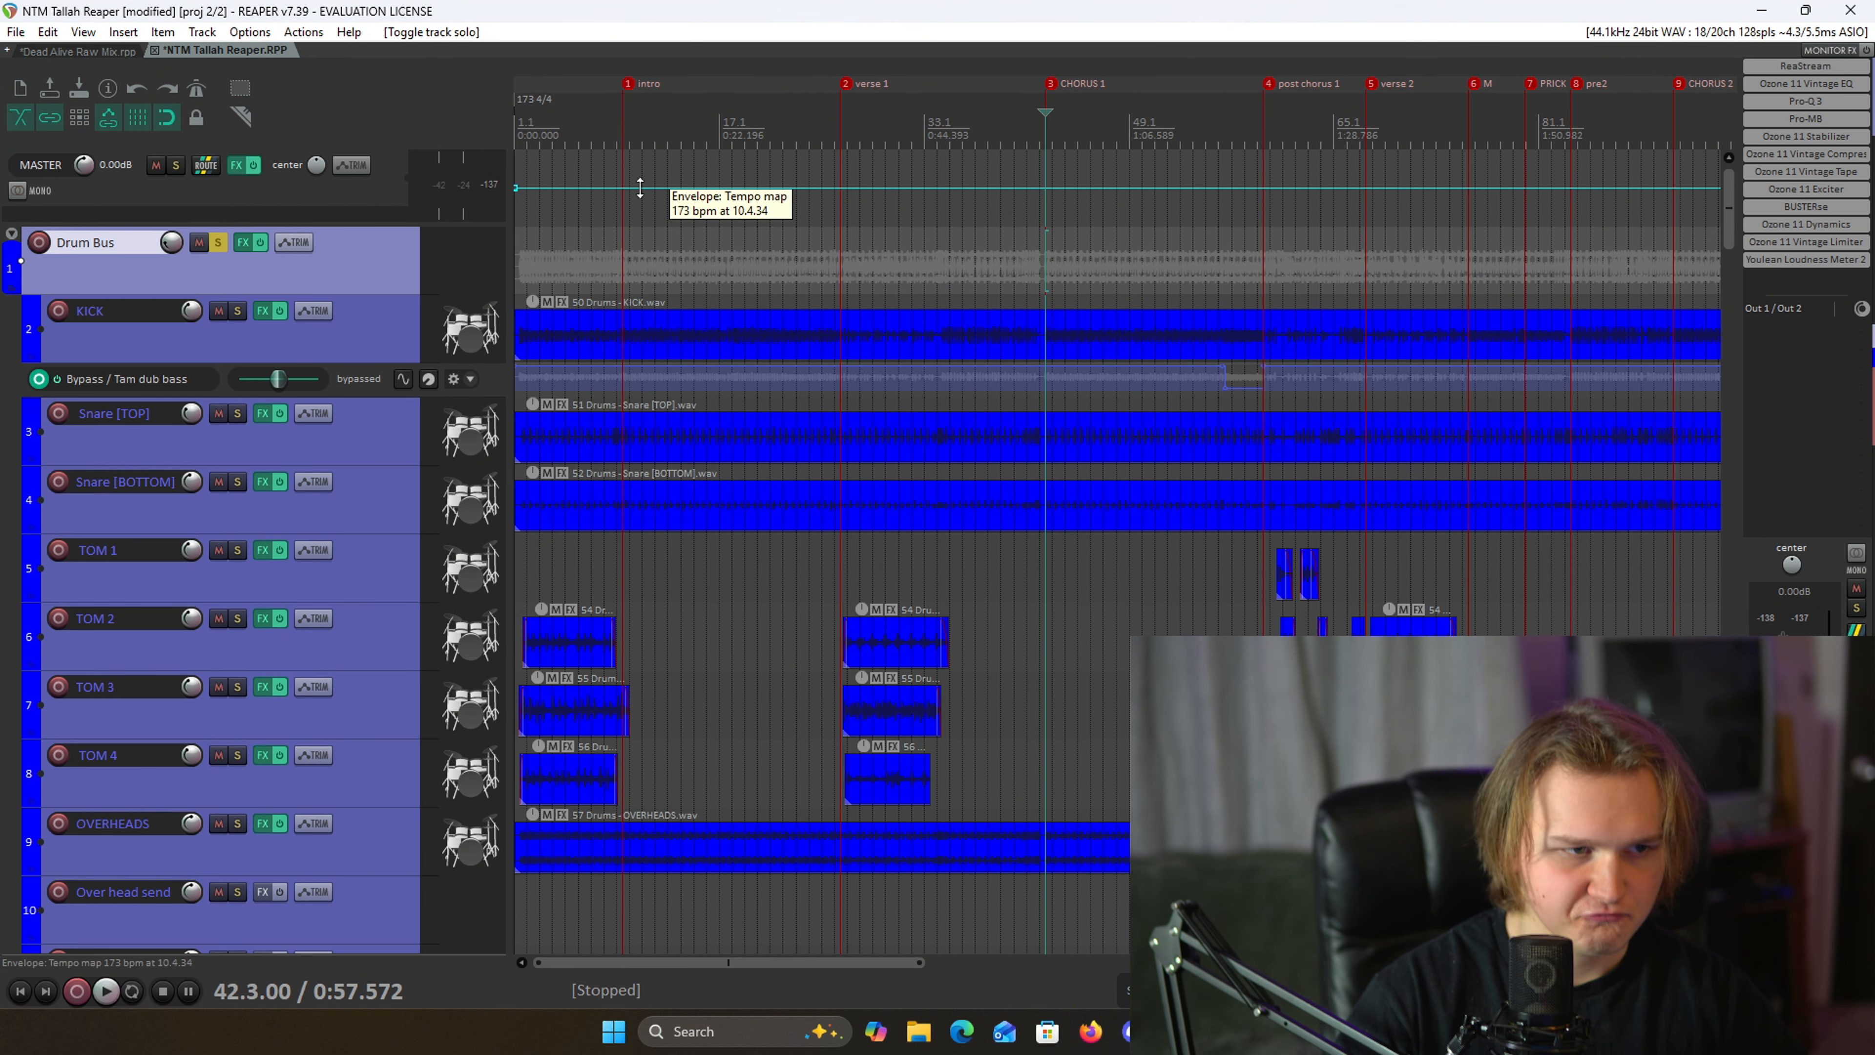
- Place the edit cursor at 9.4.00, just after the intro marker
click(640, 188)
scroll(820, 221, up, 5)
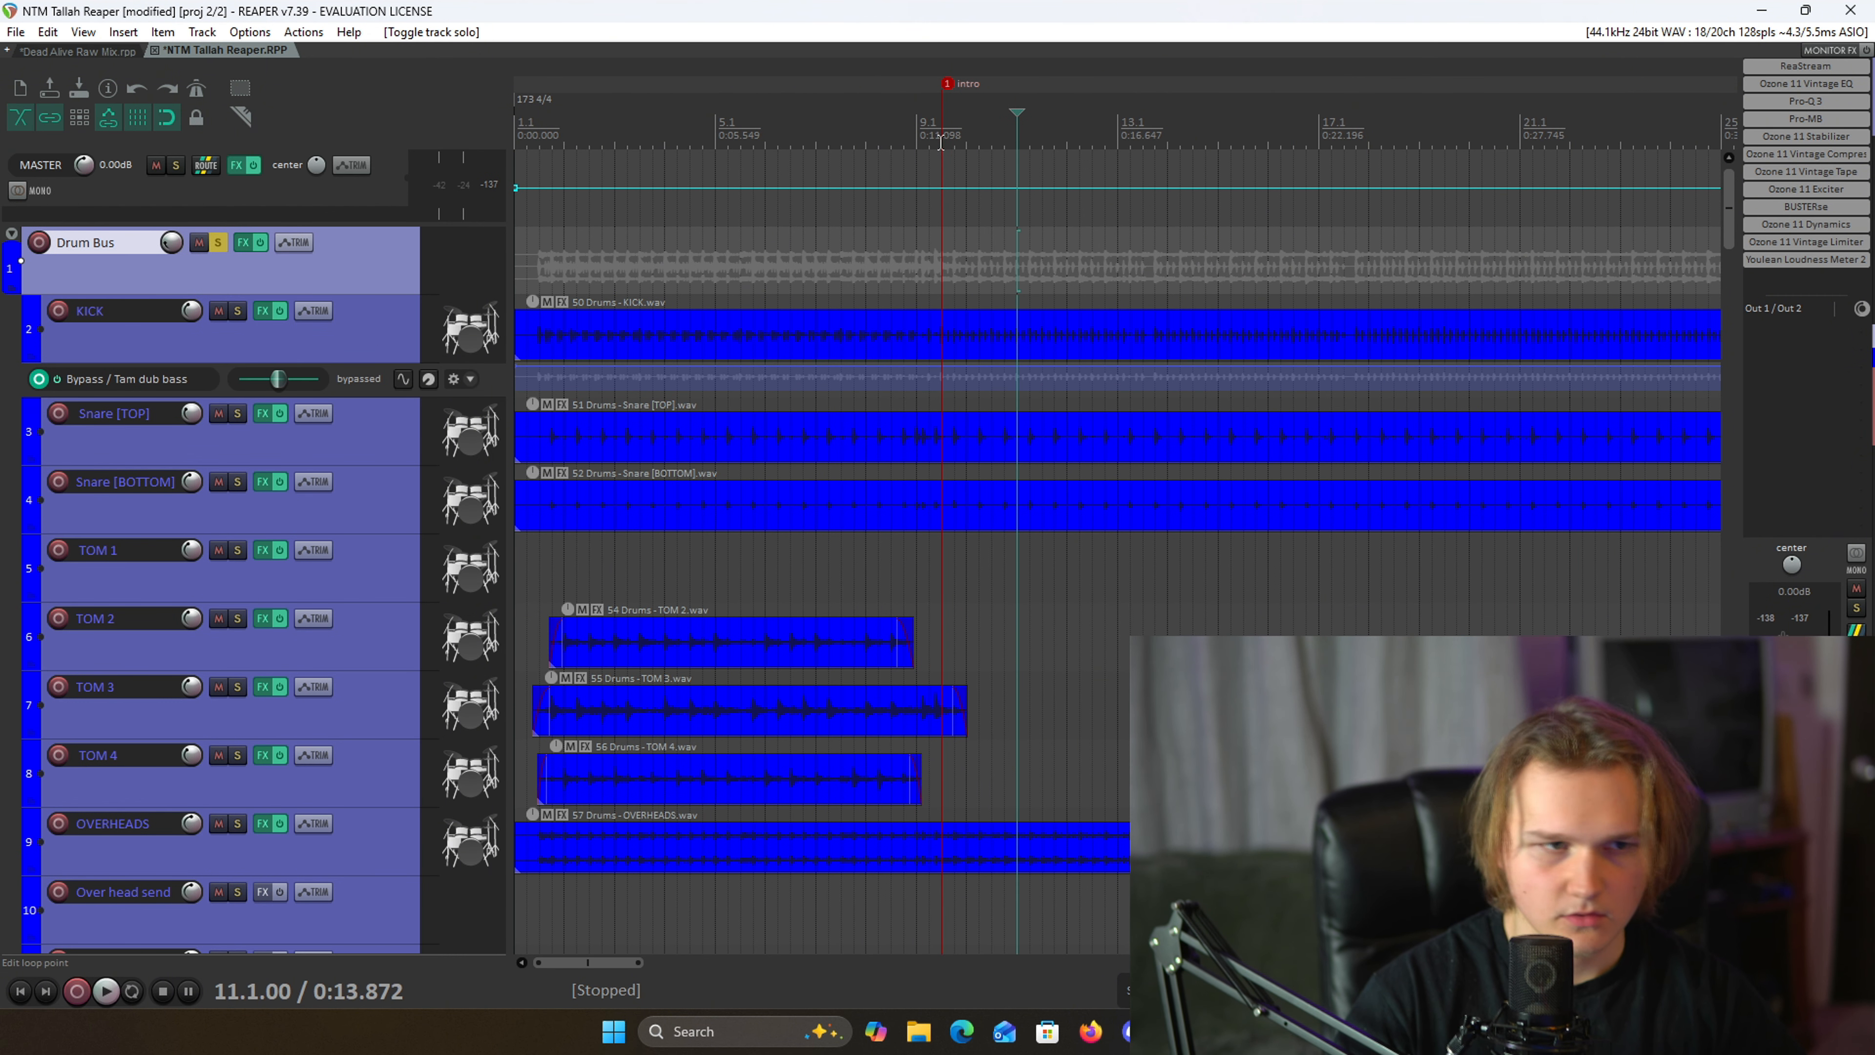
click(953, 132)
scroll(1028, 327, up, 5)
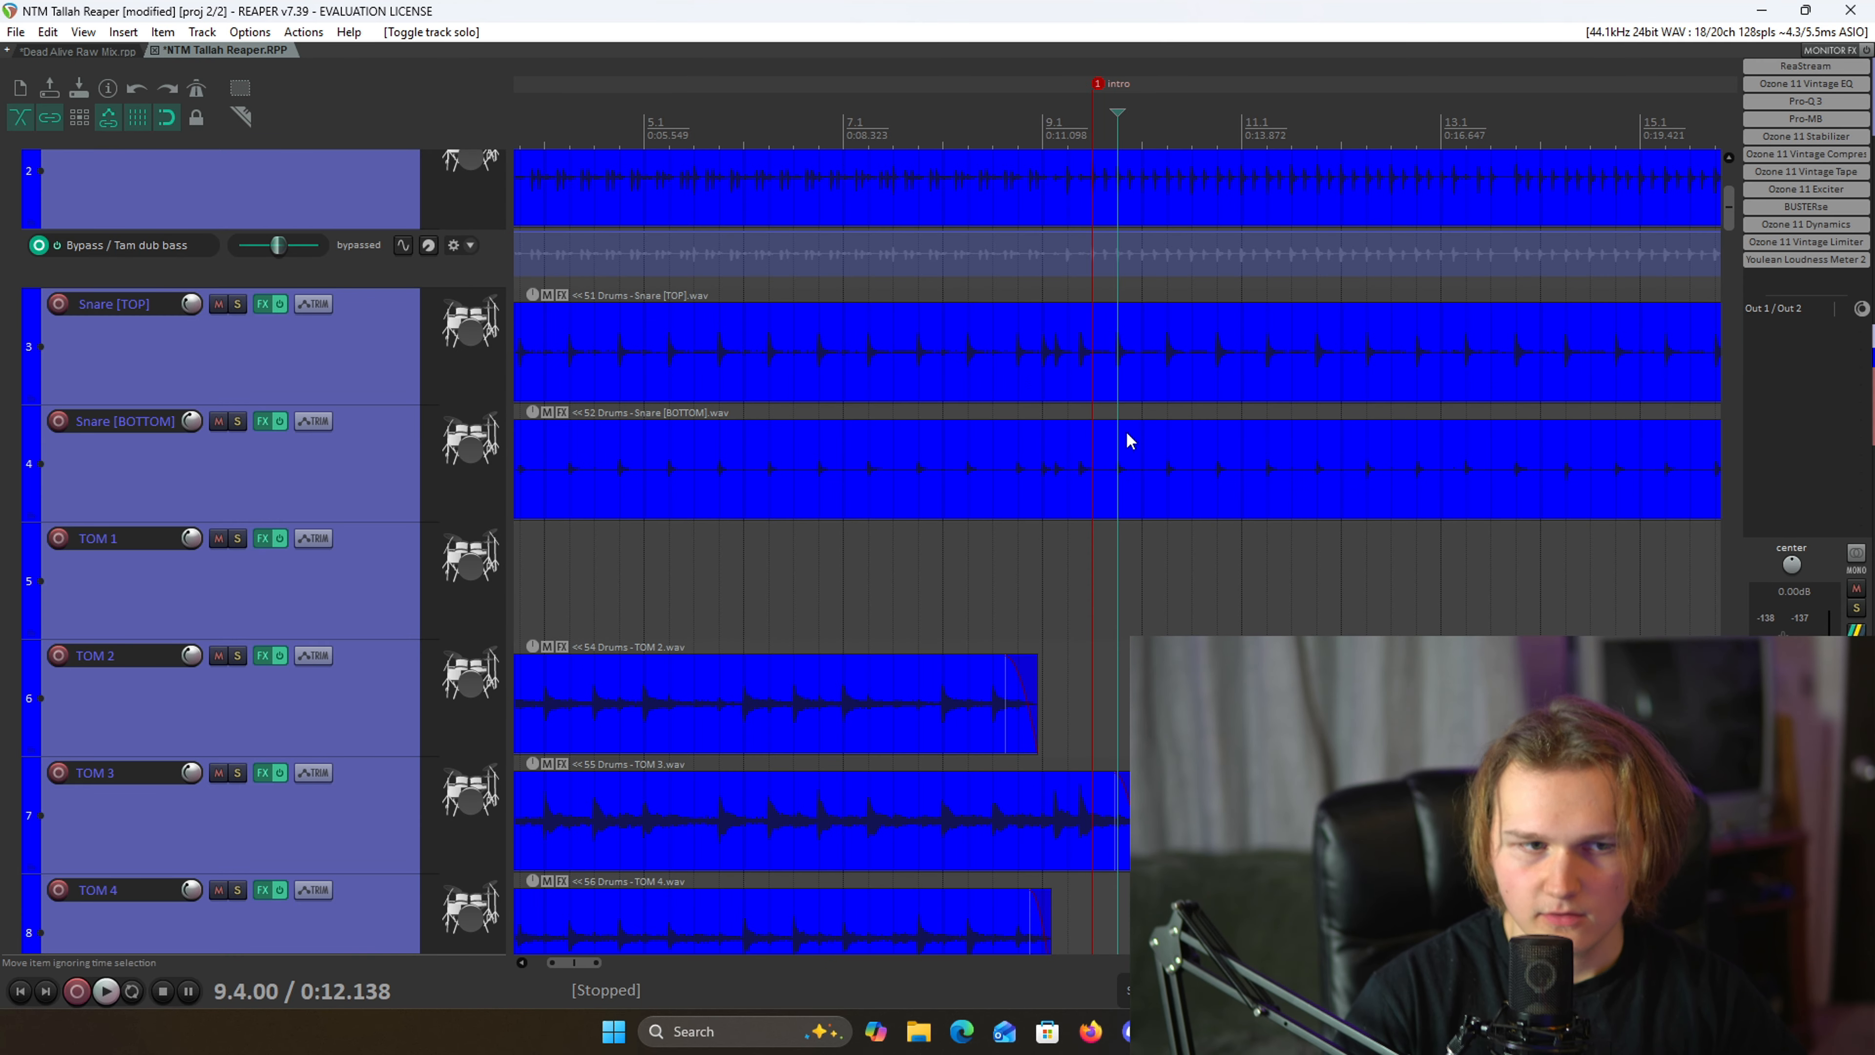
drag(1730, 222, 1736, 203)
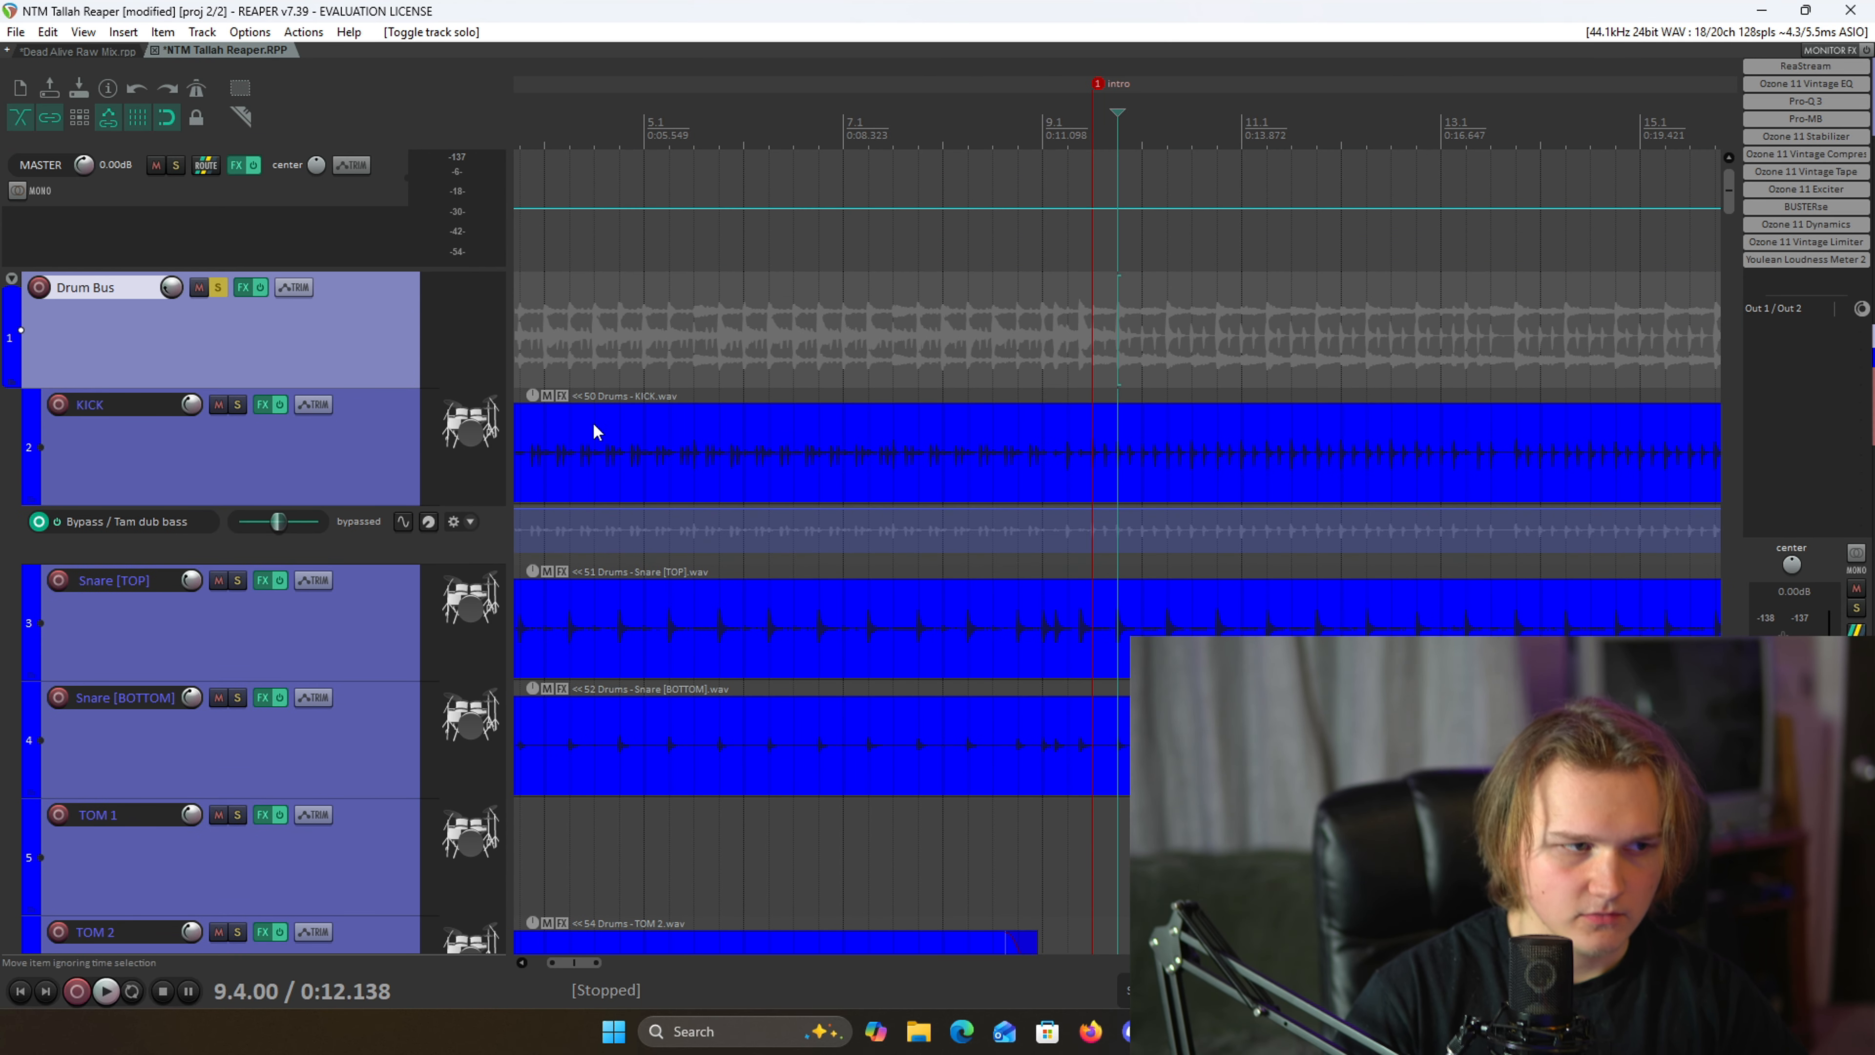
- Solo the KICK track and the Kick send track
click(238, 406)
scroll(235, 345, down, 3)
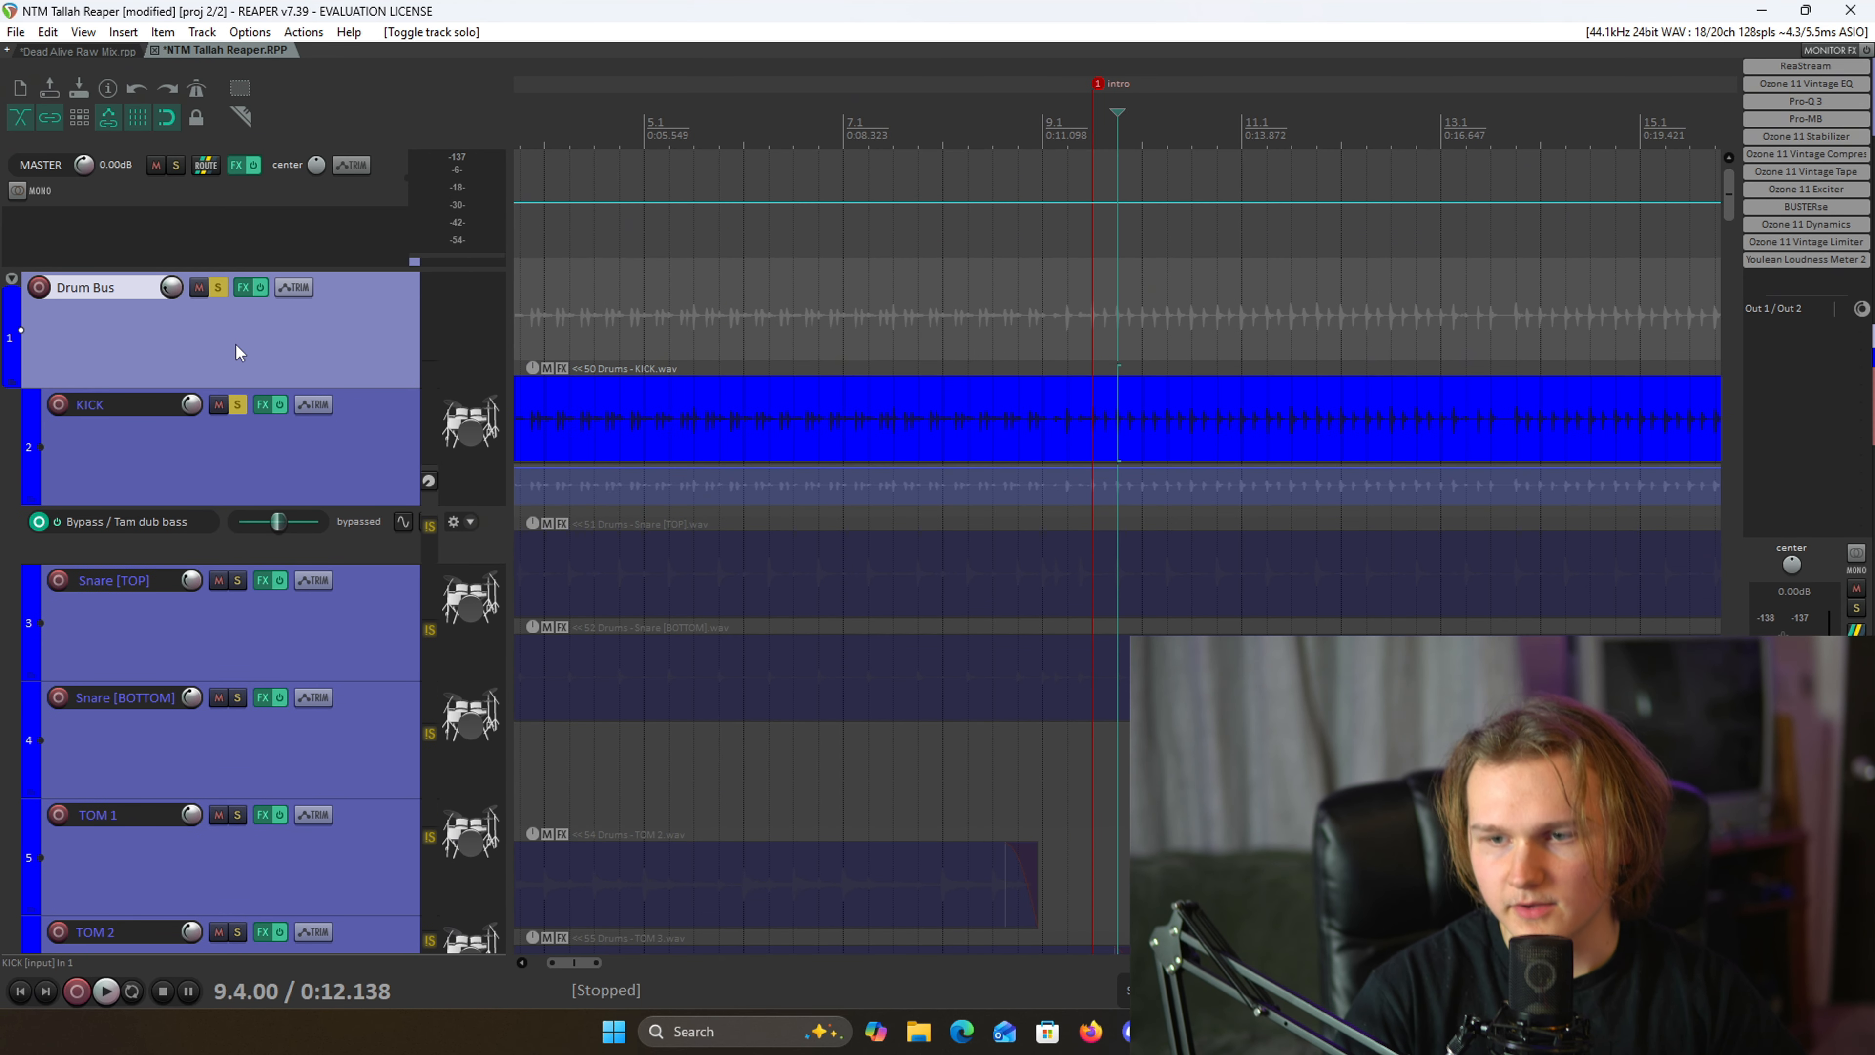
scroll(237, 332, down, 2)
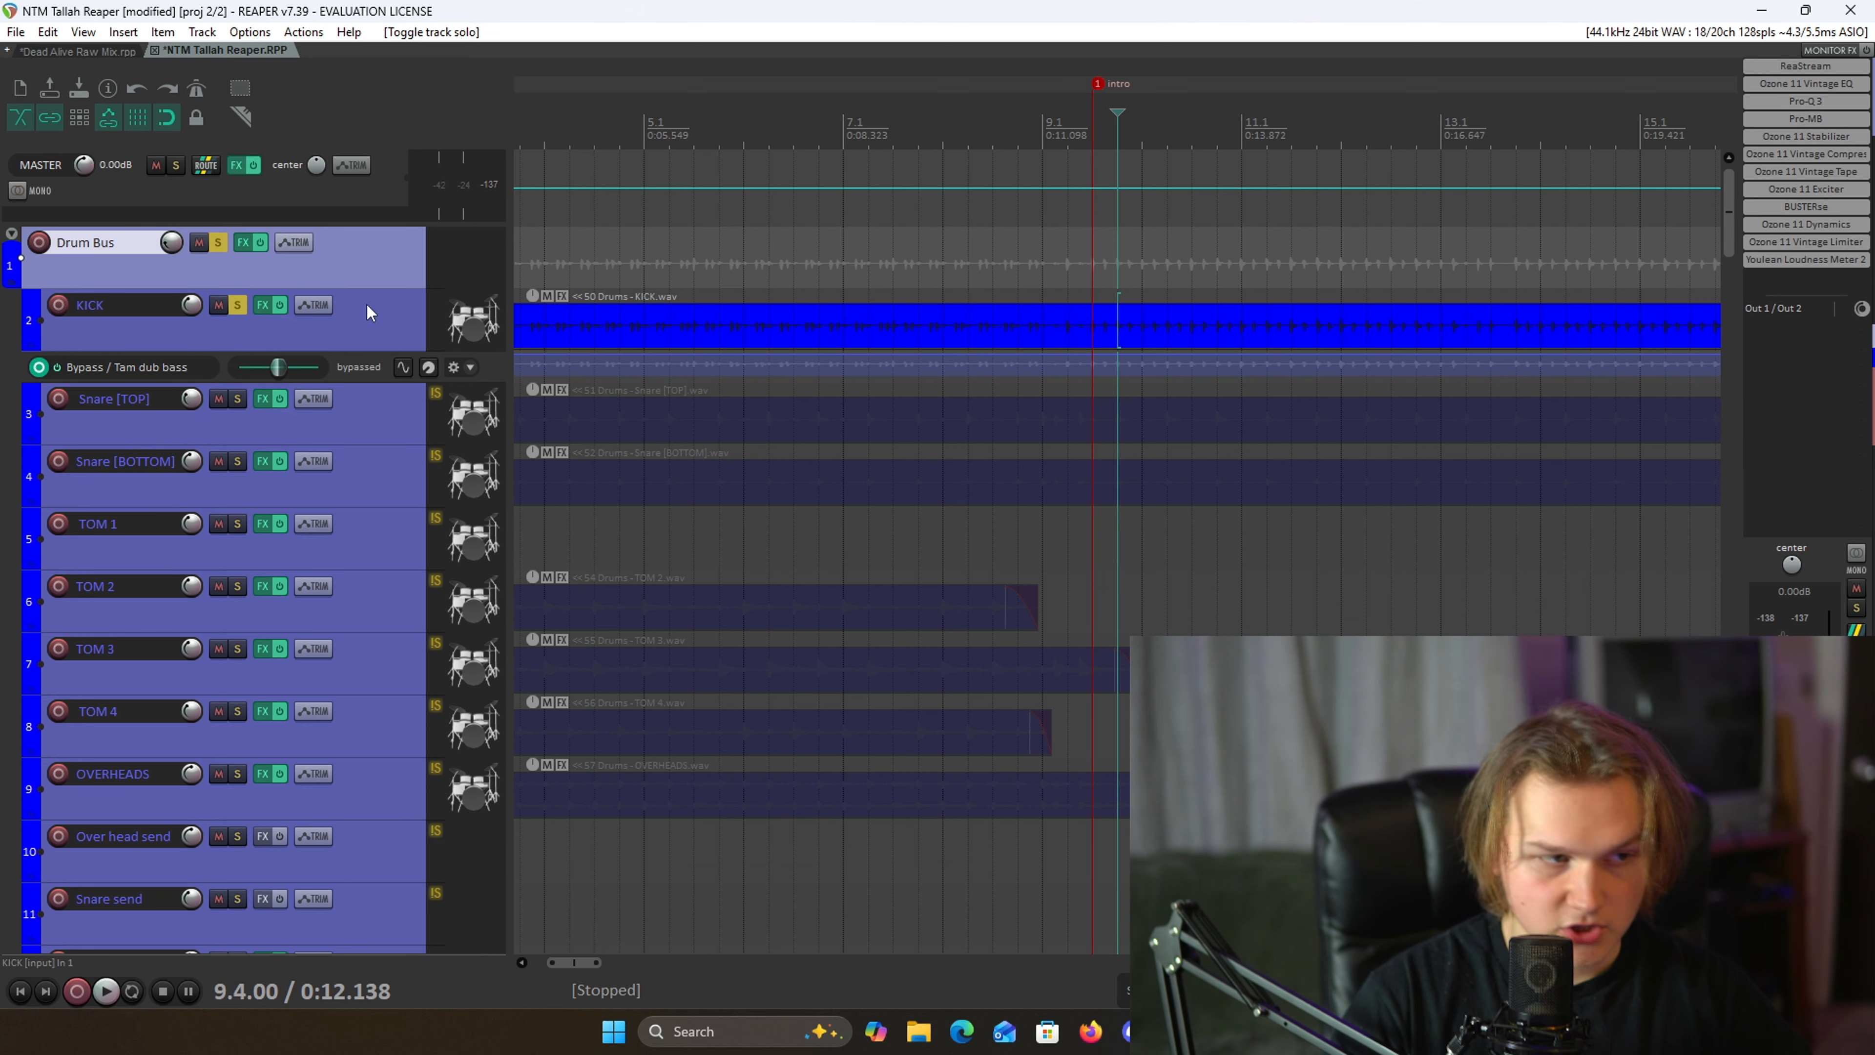
scroll(338, 338, down, 3)
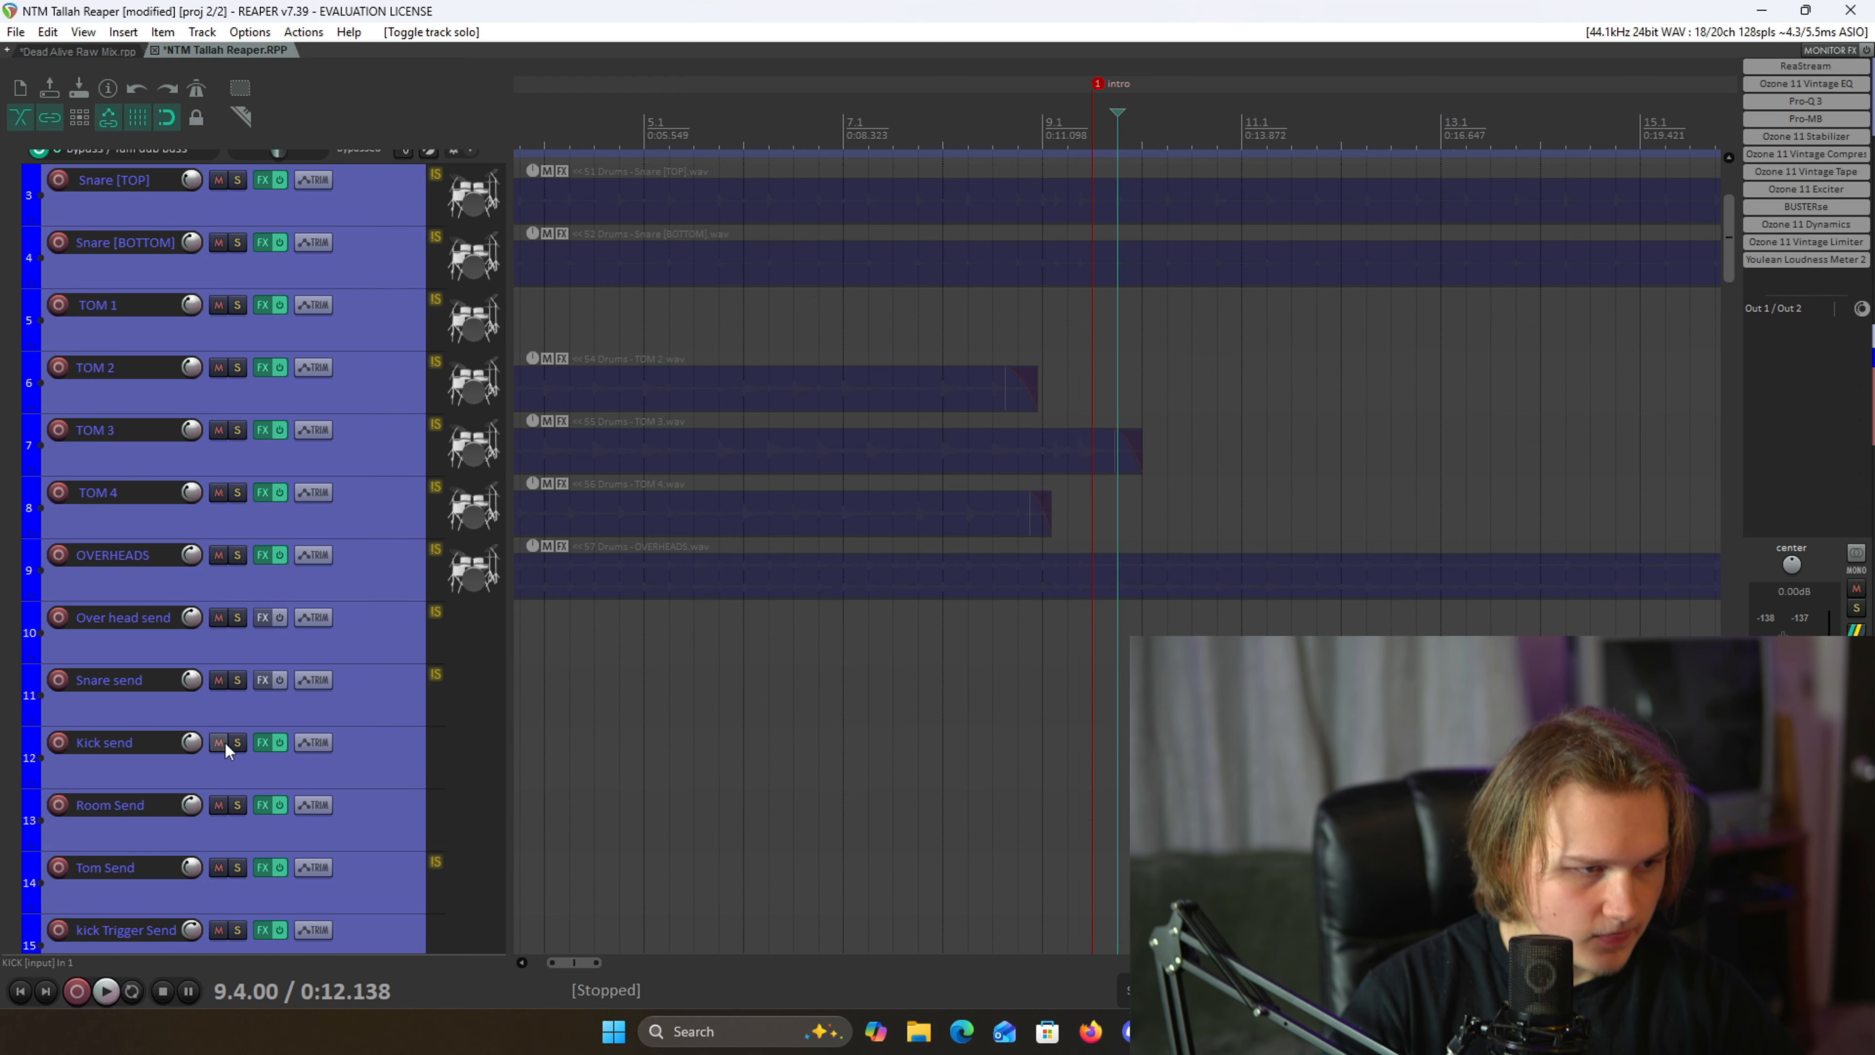
click(239, 743)
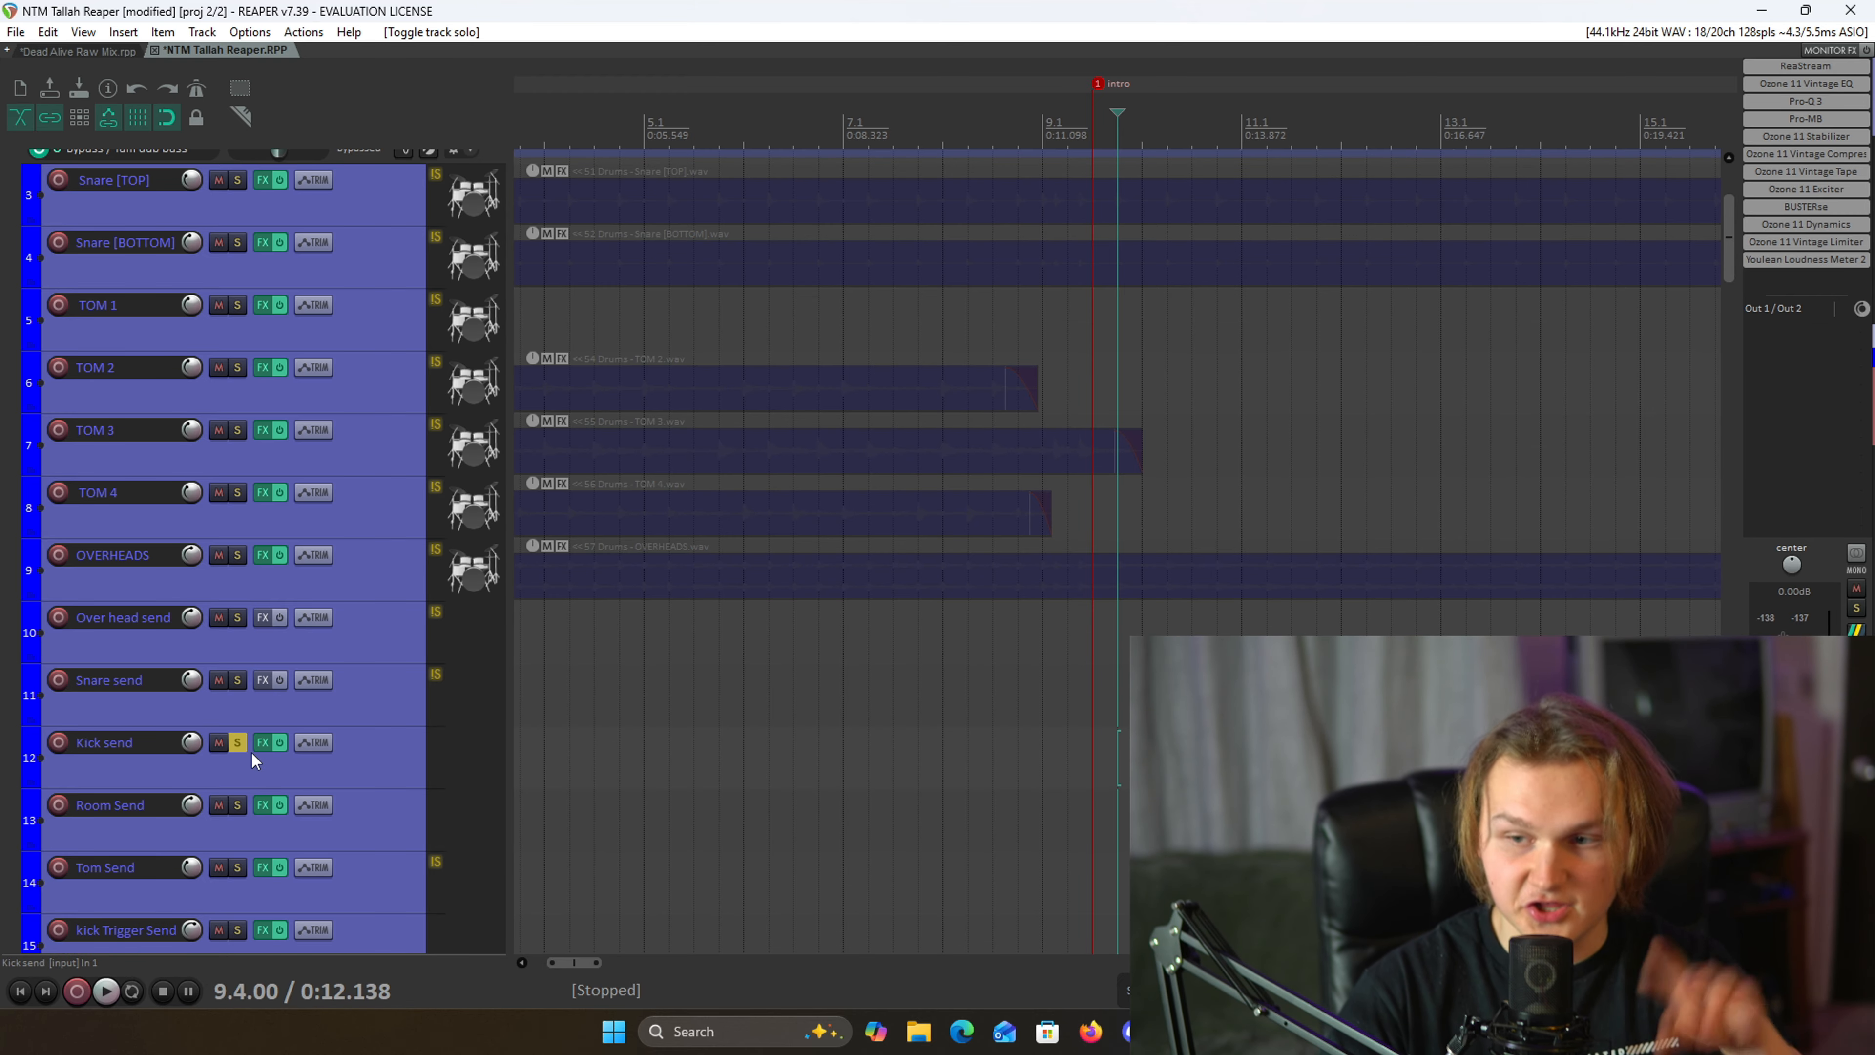
- Inspect the Kick send effects chain, viewing Distressor, OAQ, TRAX and Pro-Q 3, and close it
scroll(258, 739, down, 1)
click(264, 647)
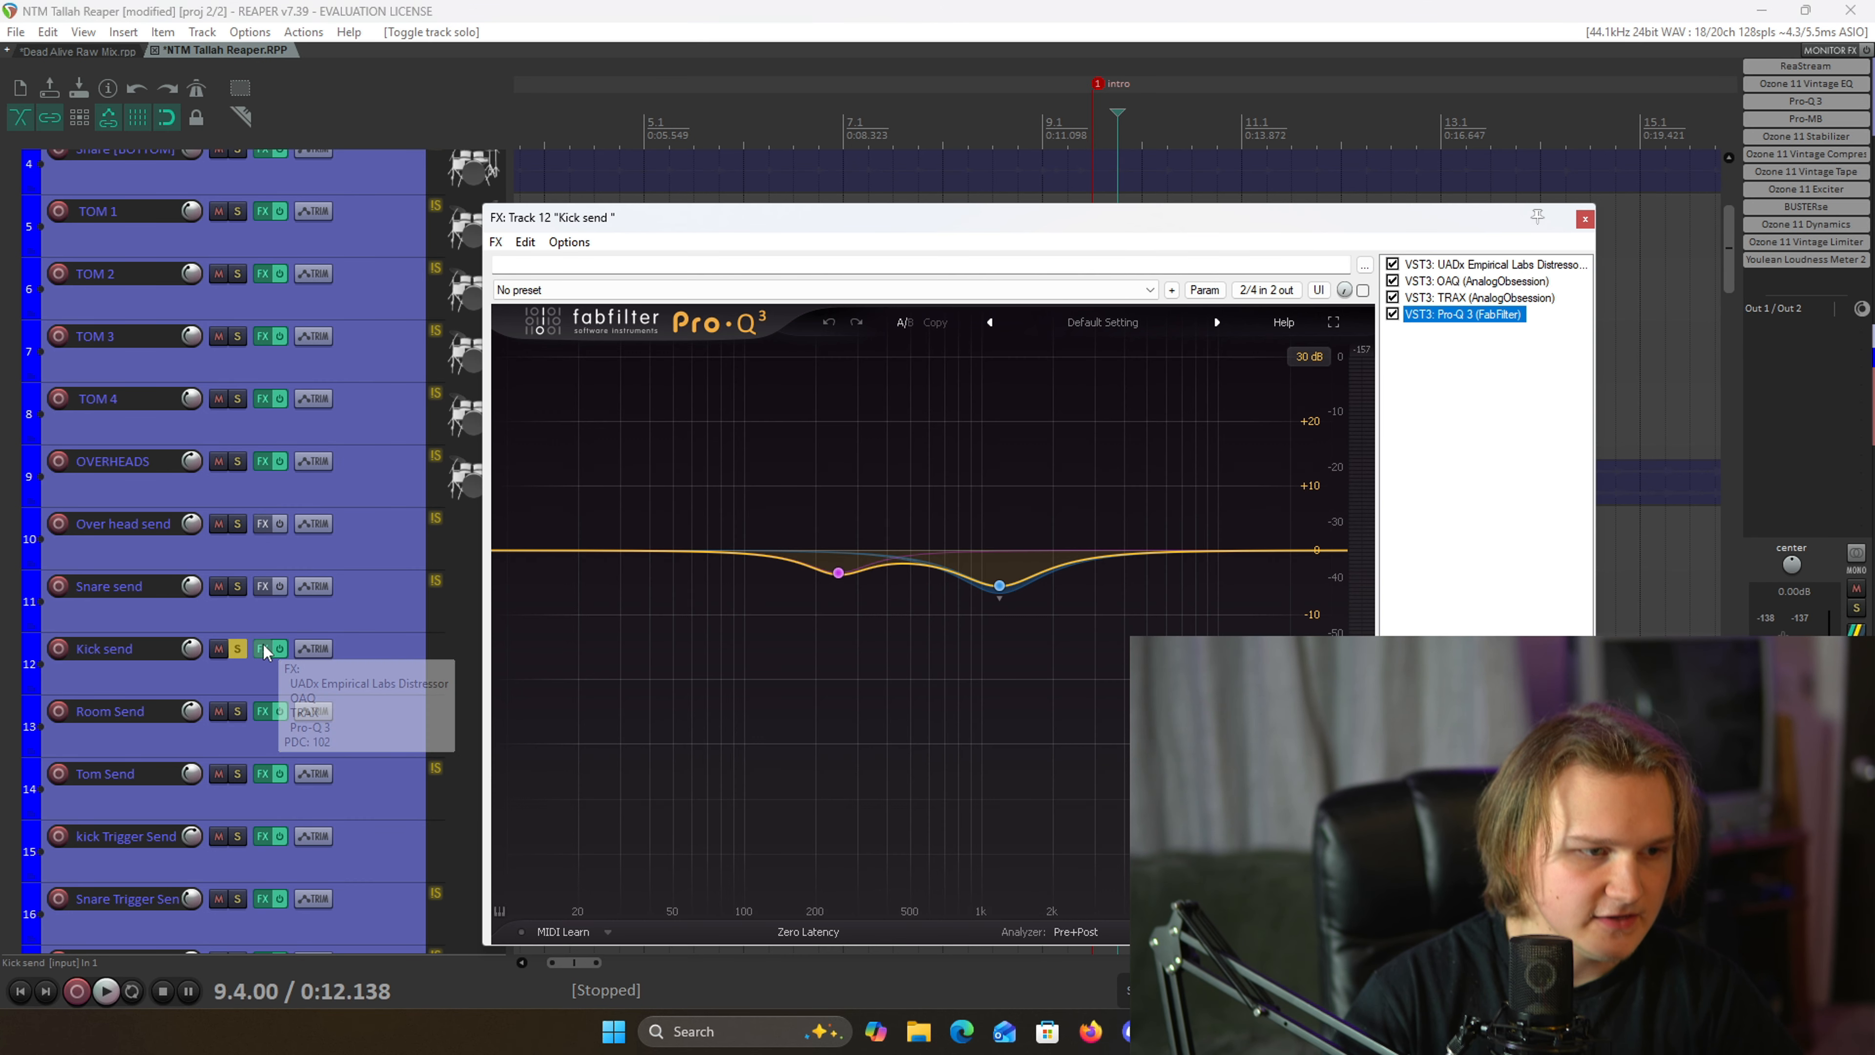
click(1476, 264)
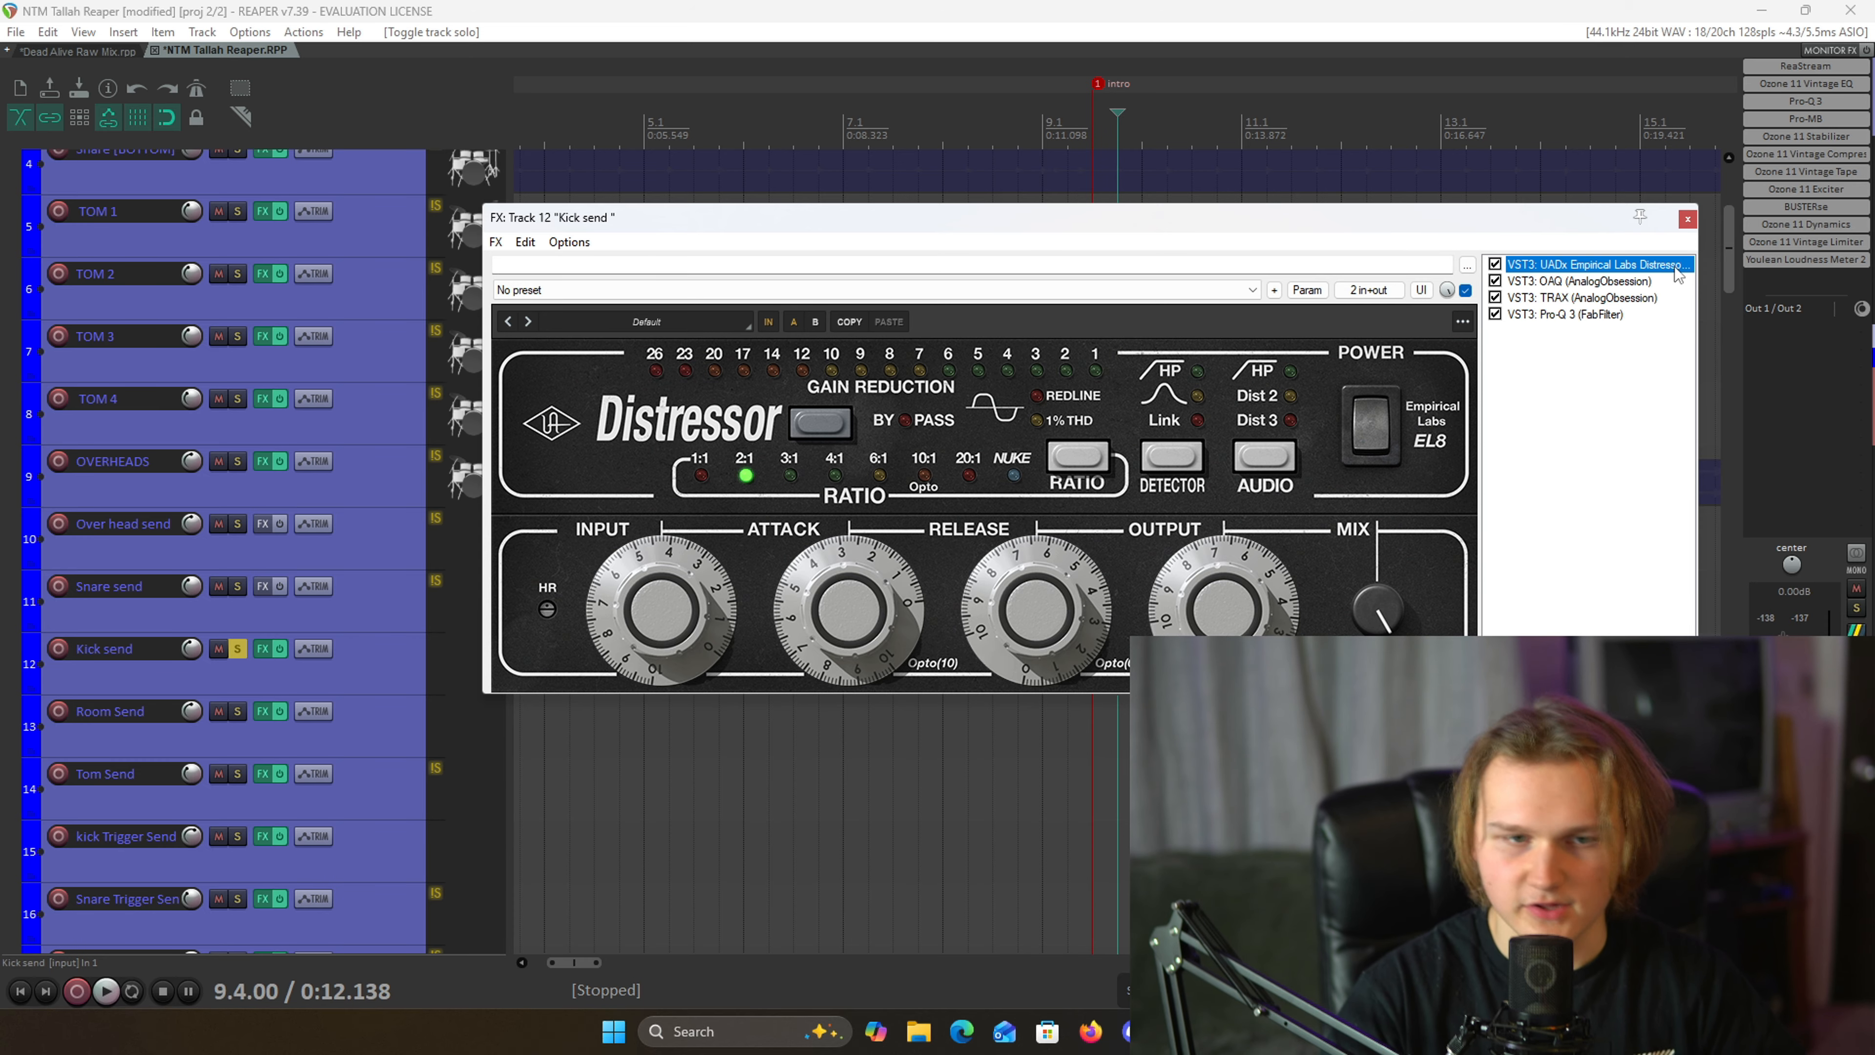
click(1620, 281)
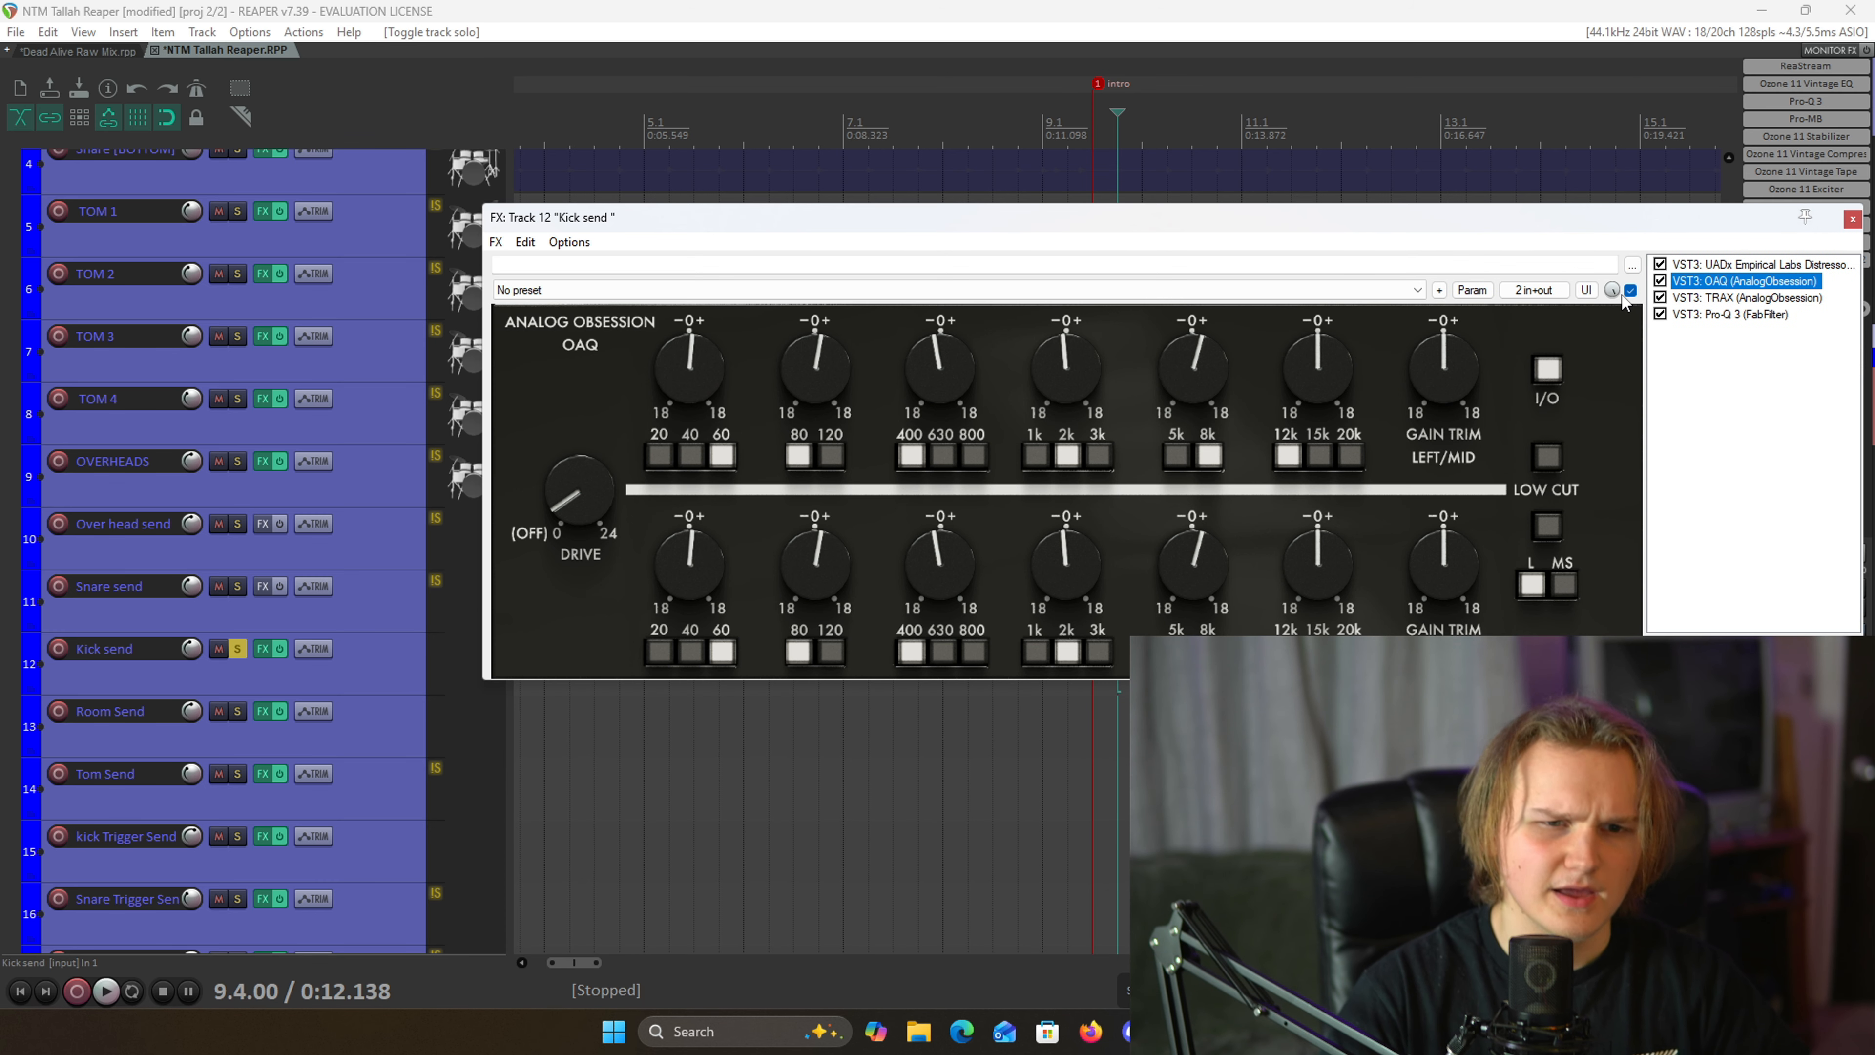
click(1686, 298)
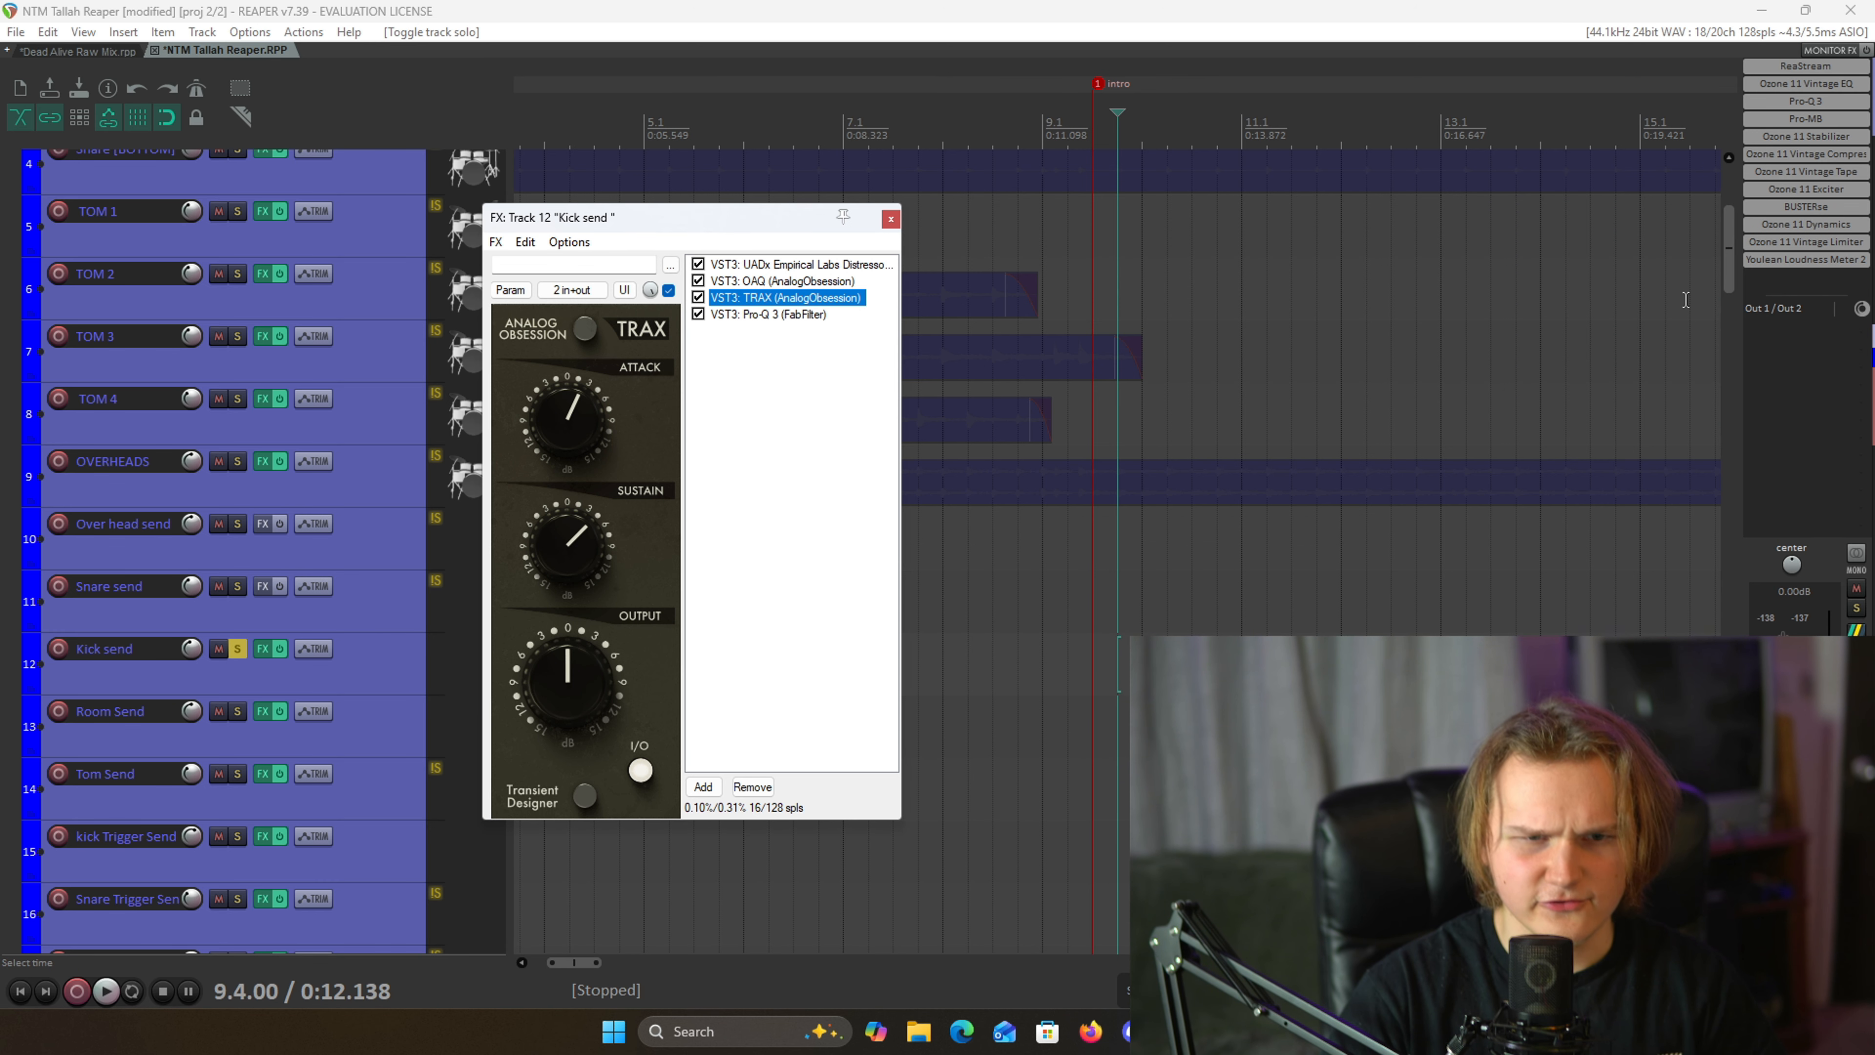
click(797, 315)
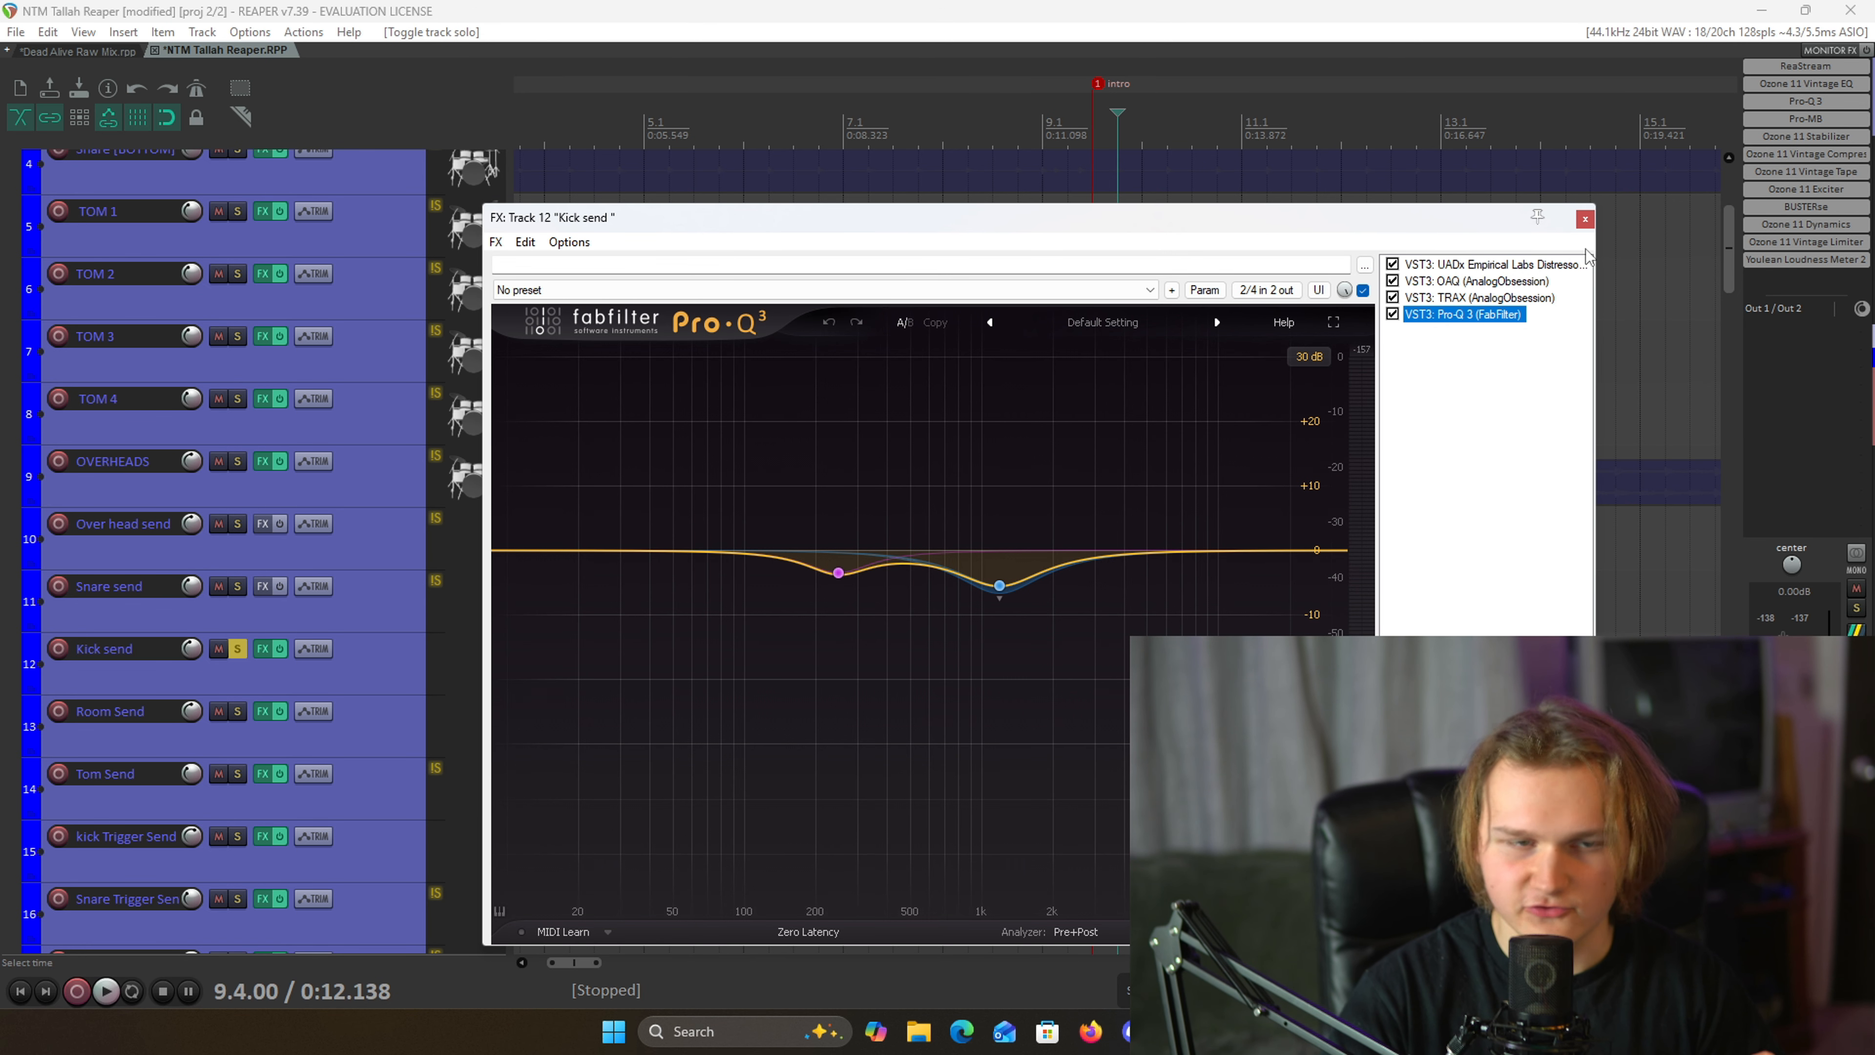
click(1585, 219)
- Solo the kick Trigger Send track and remove its solo again
scroll(299, 666, down, 5)
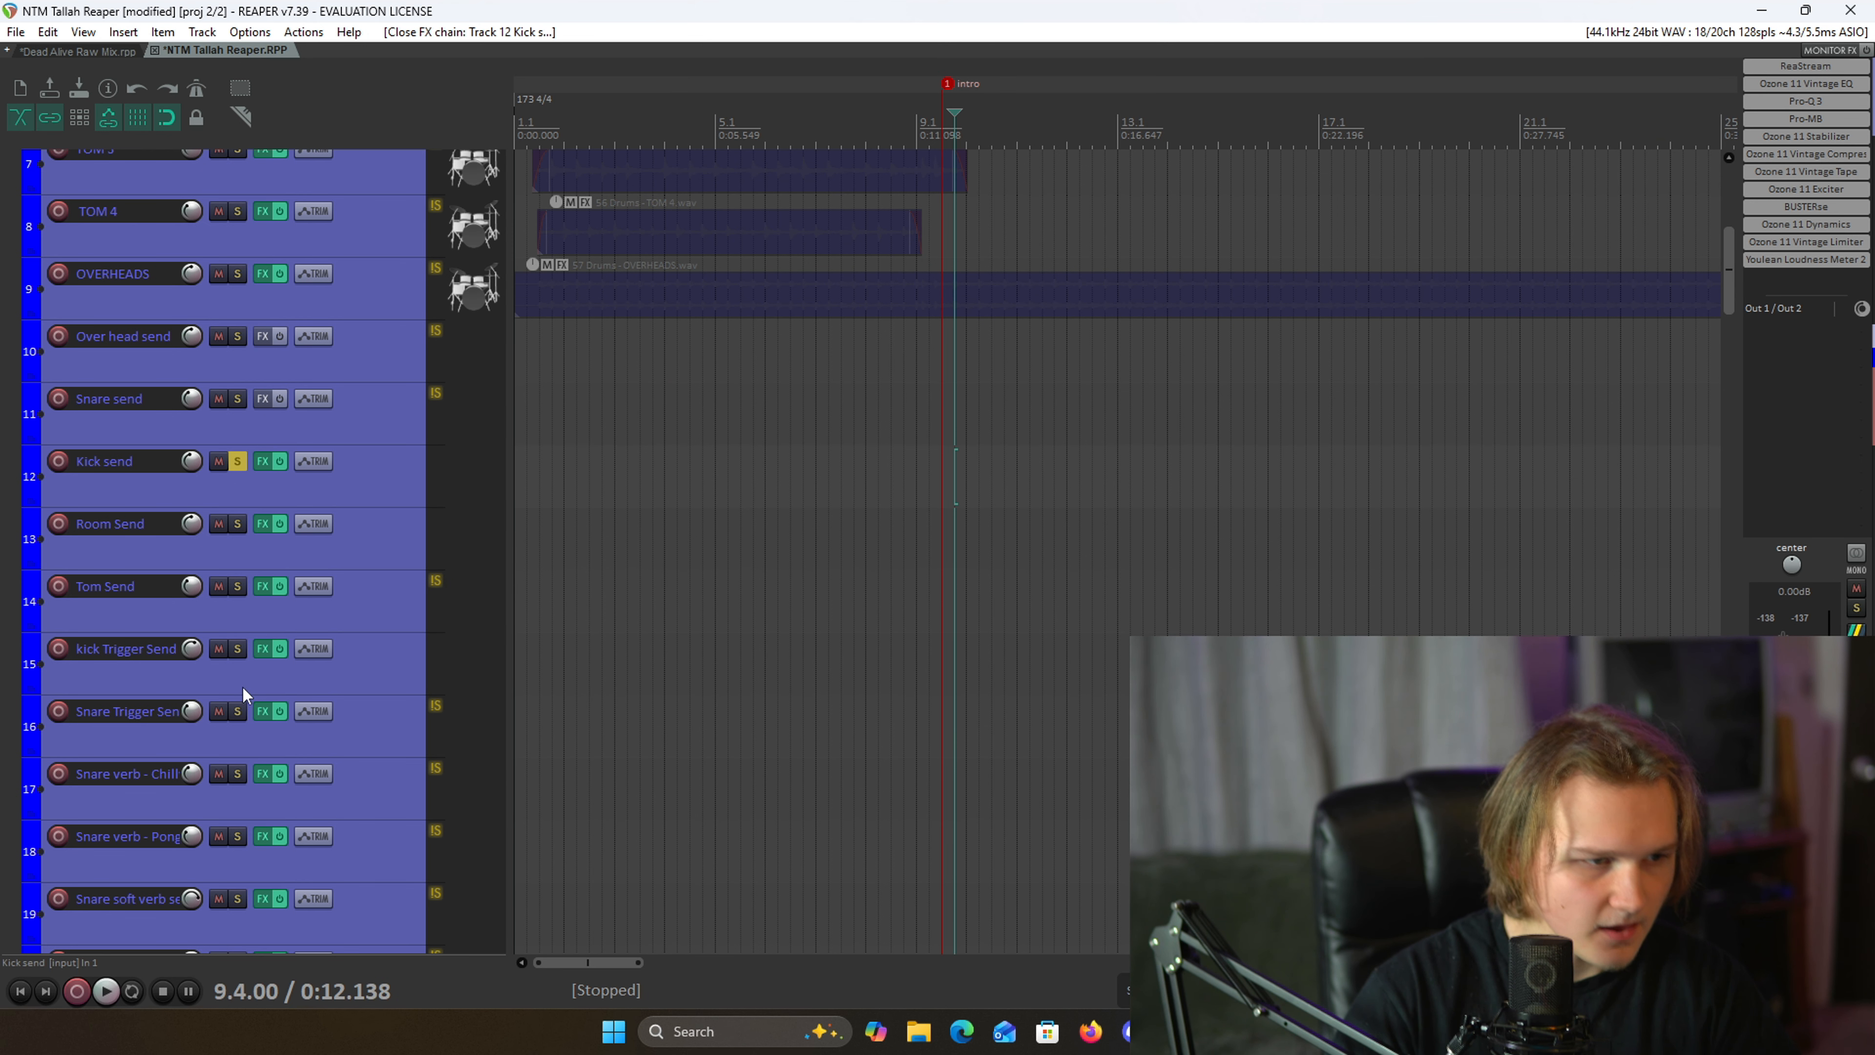
click(238, 648)
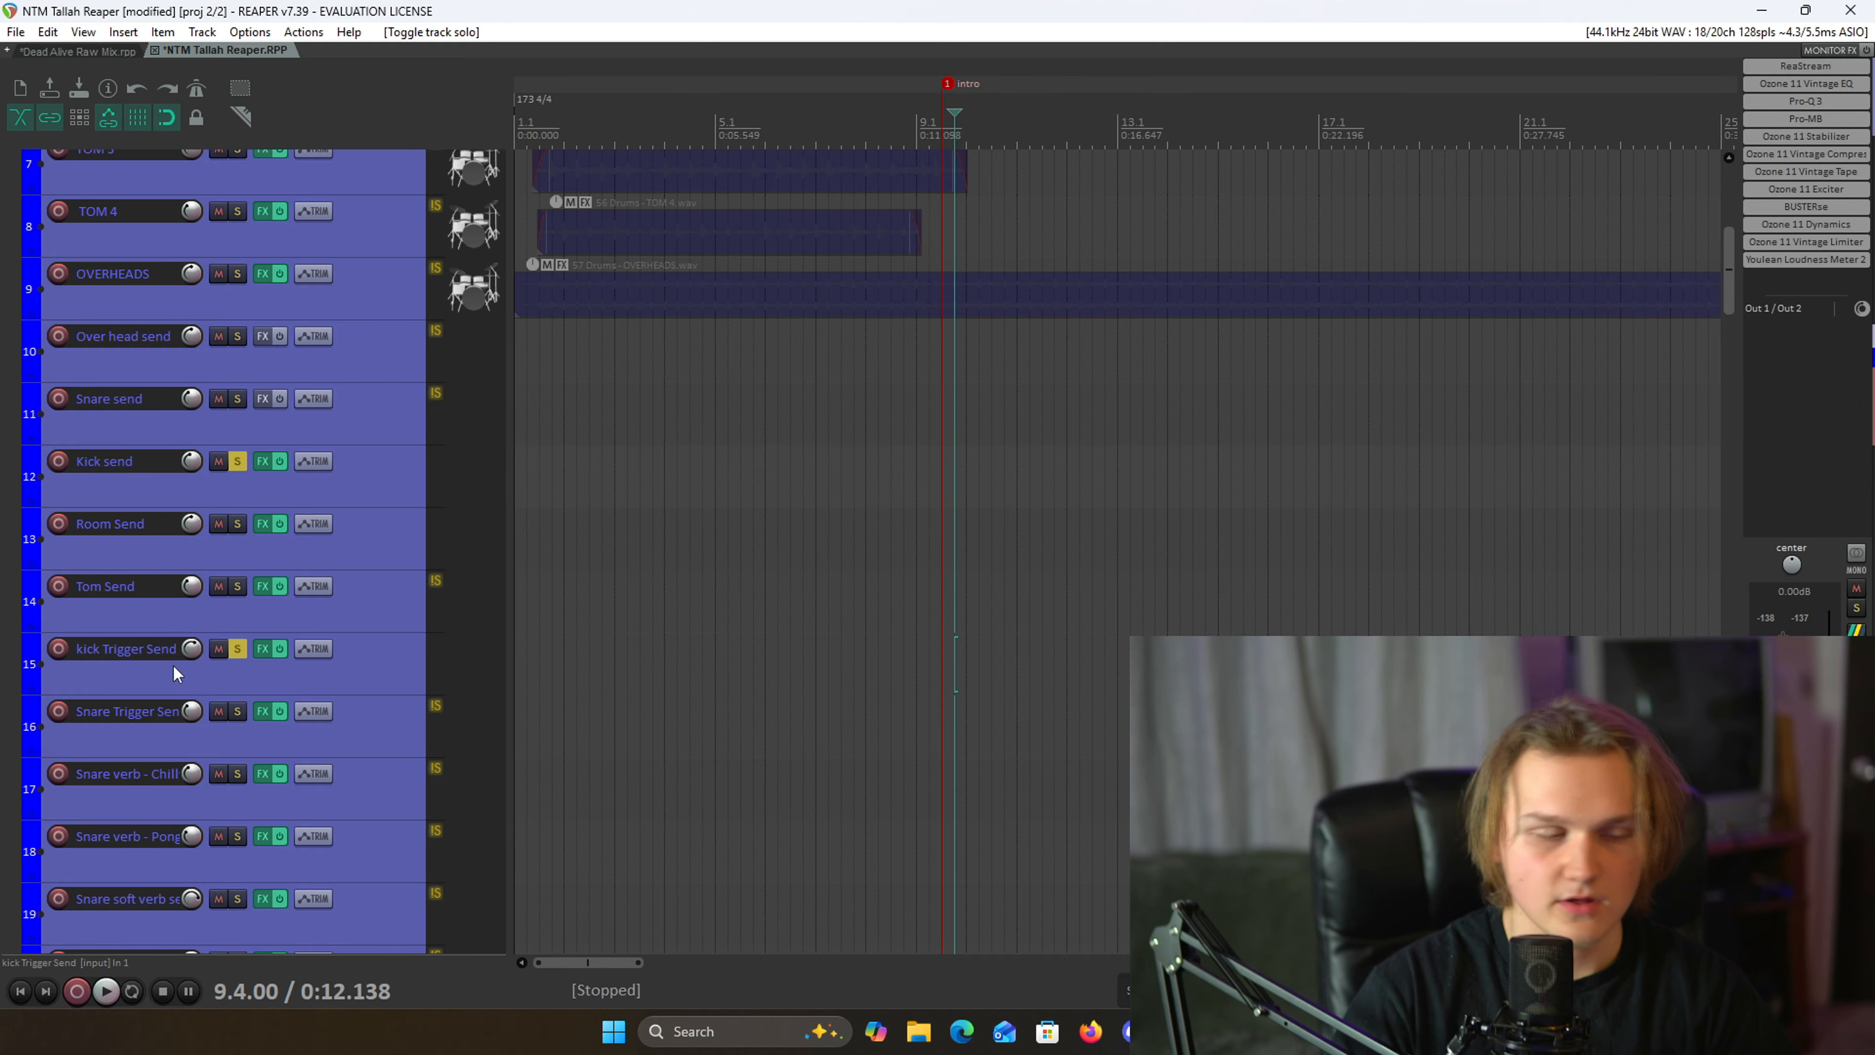
click(237, 648)
scroll(222, 591, up, 1)
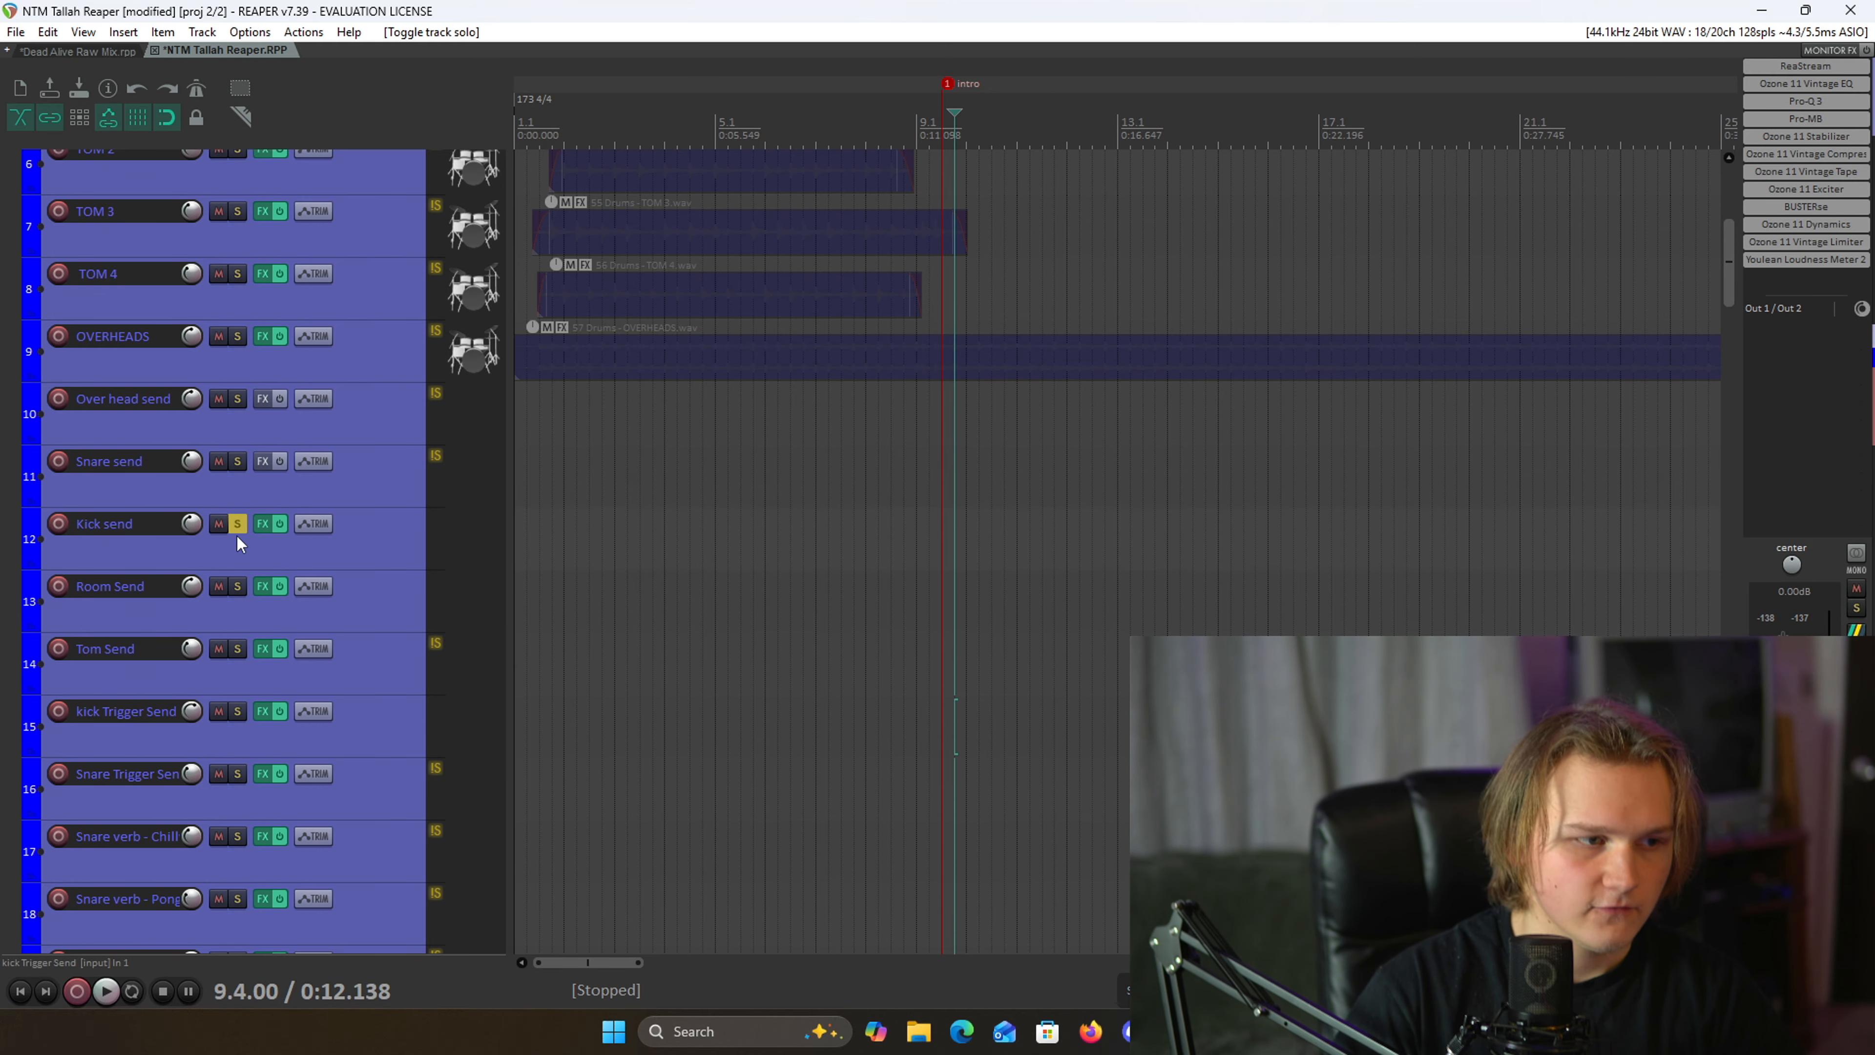
- Open the KICK track's effects chain and move its window clear of the track controls
scroll(133, 545, up, 3)
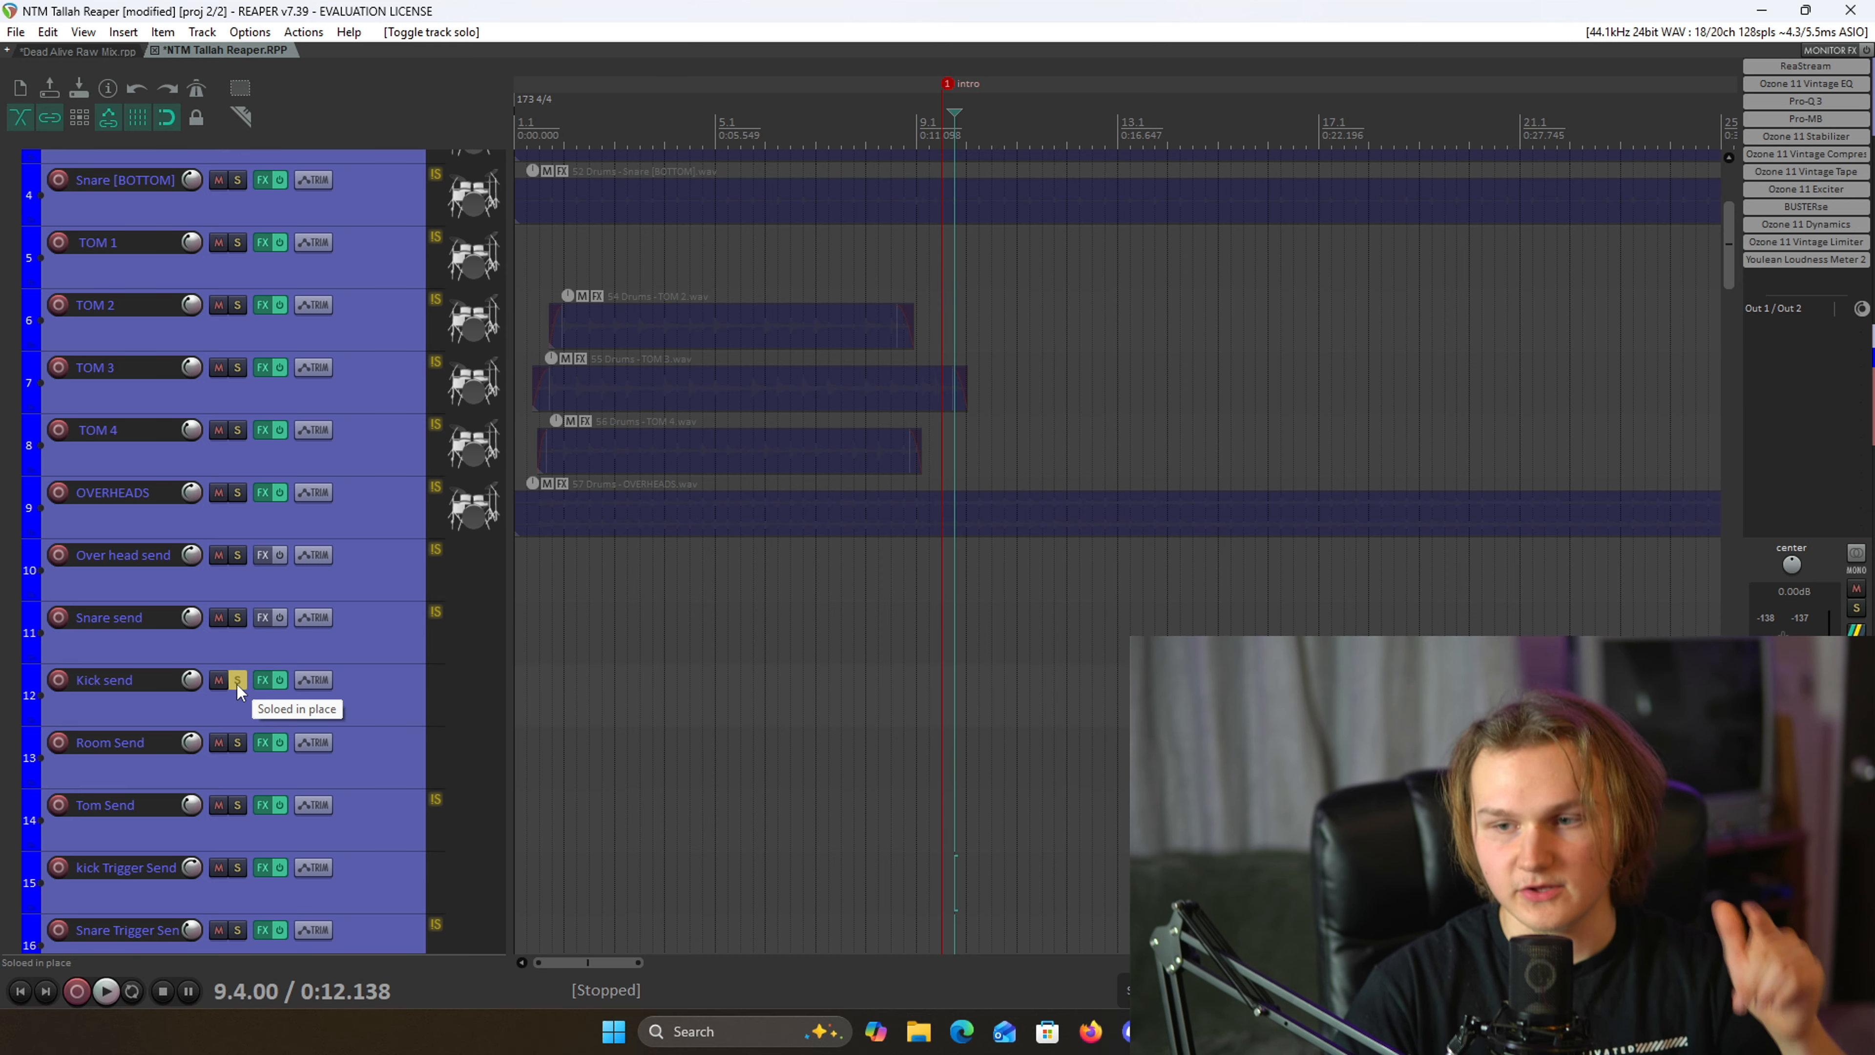
scroll(246, 674, up, 5)
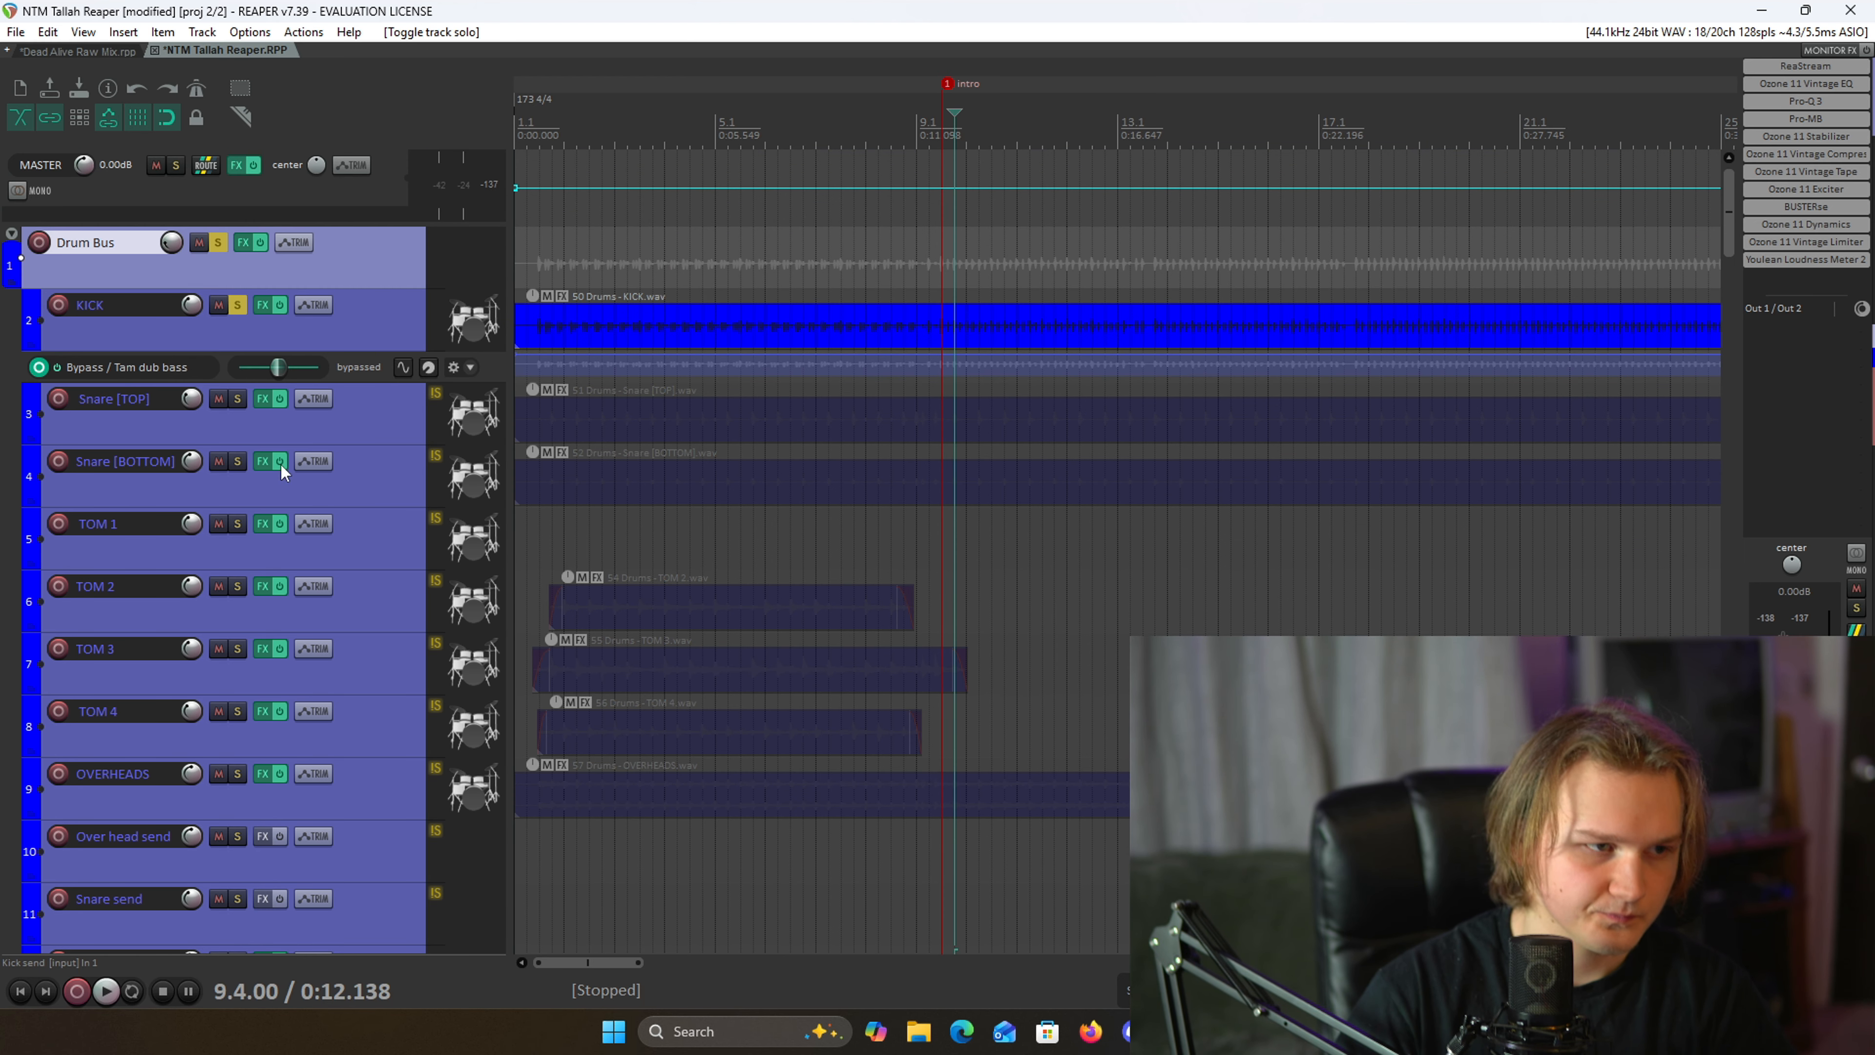
click(264, 308)
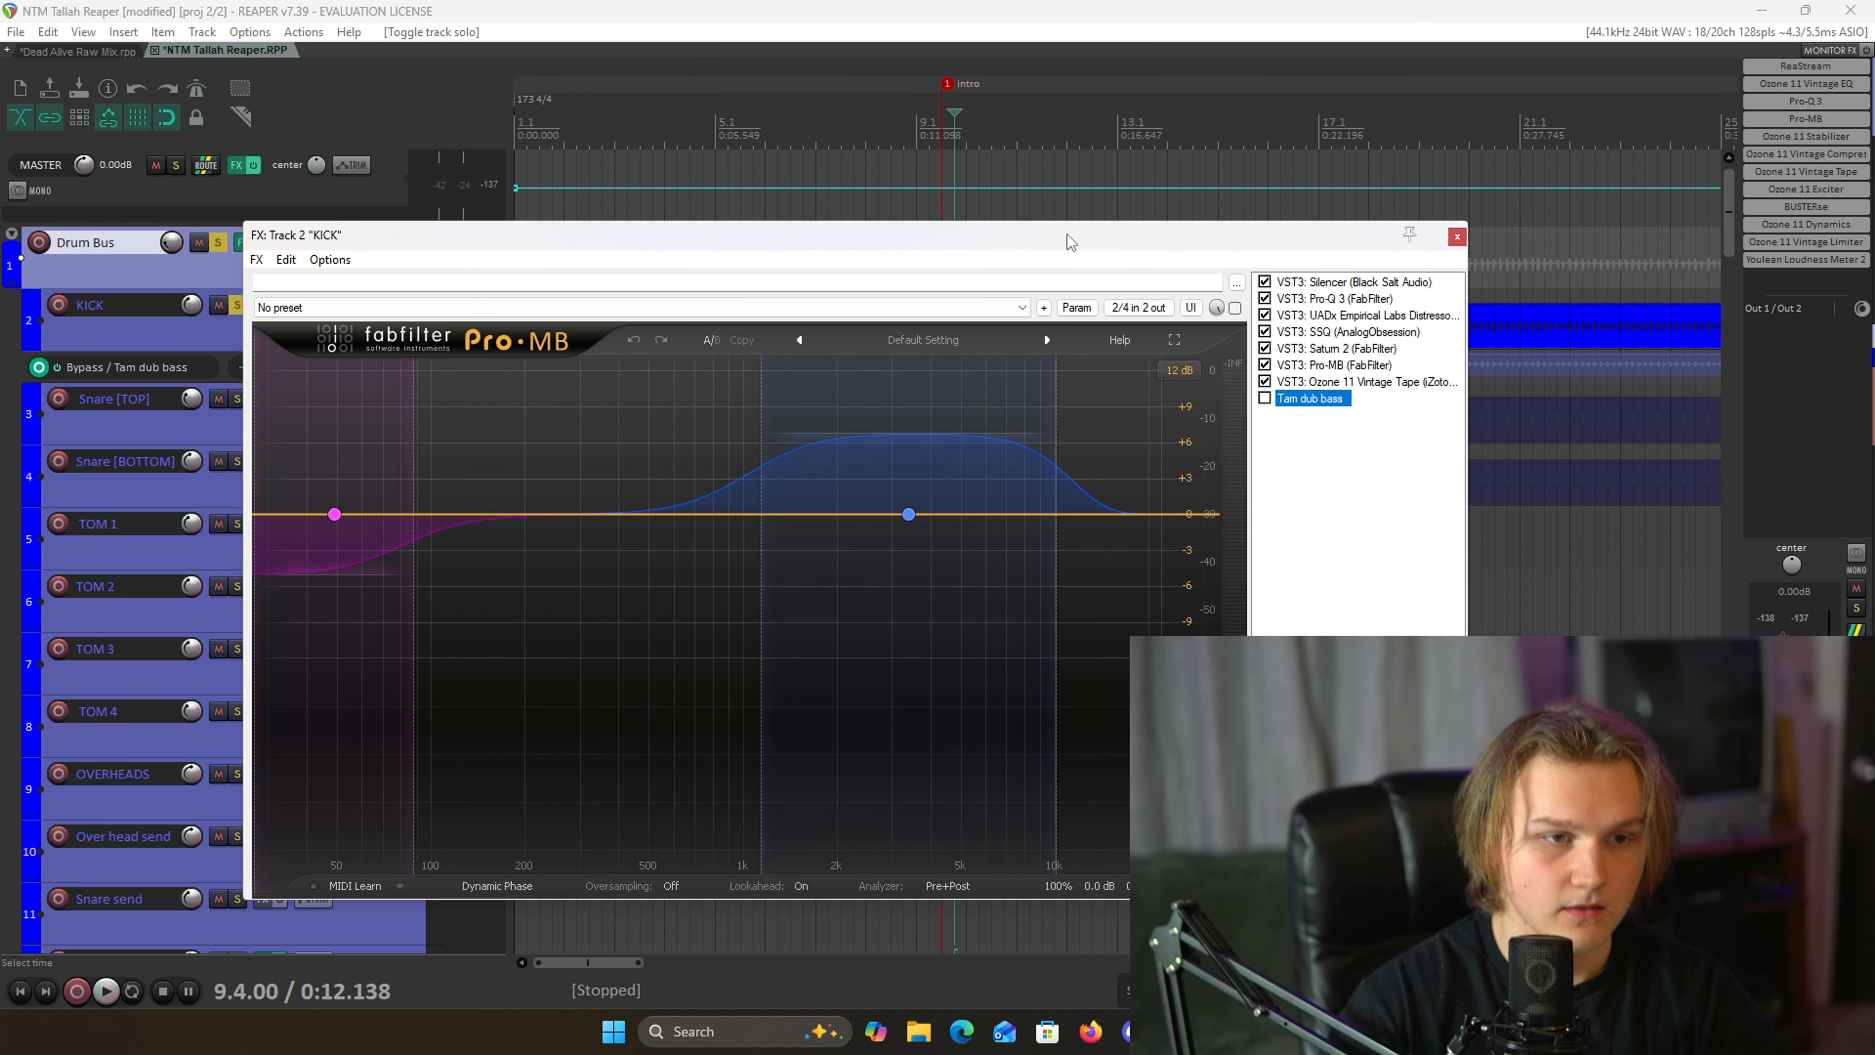
drag(1070, 243, 1345, 361)
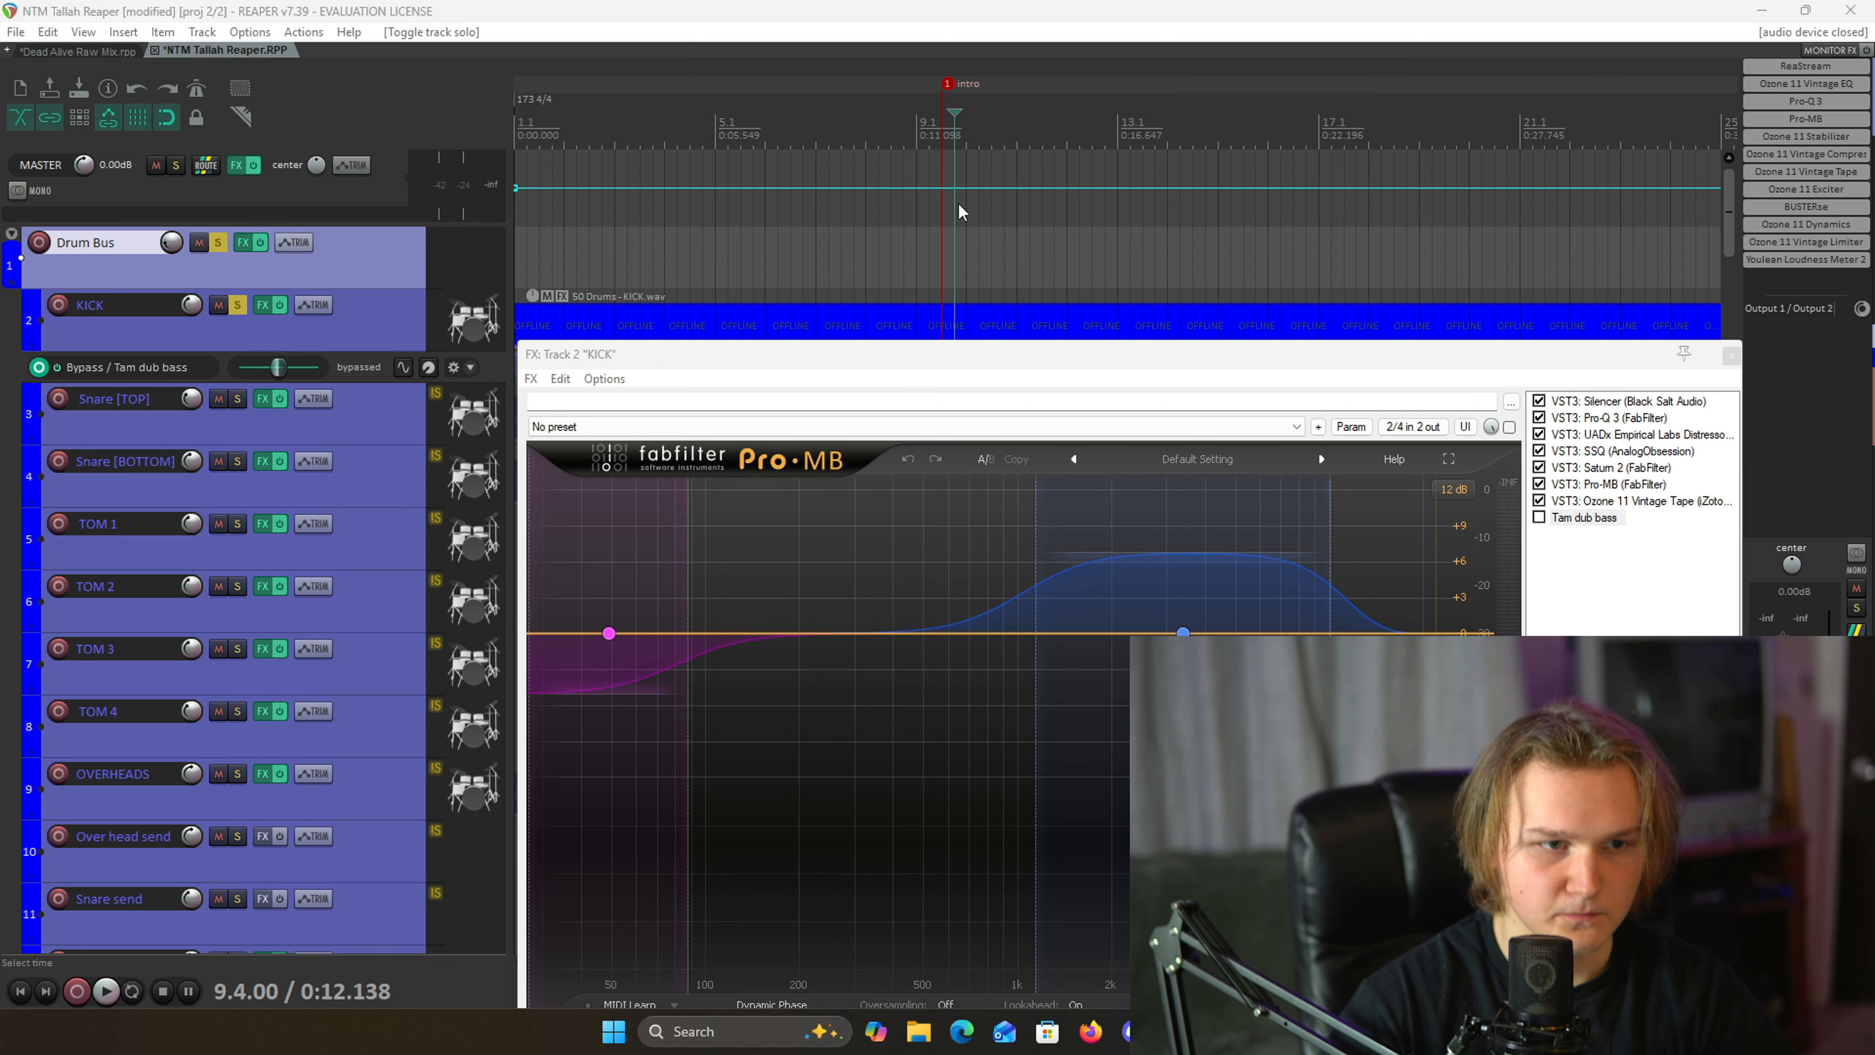
- Play the soloed kick from bar 10.2 with the KICK track's effects chain active, bypassed and re-enabled for comparison, and stop playback
click(966, 119)
key(space)
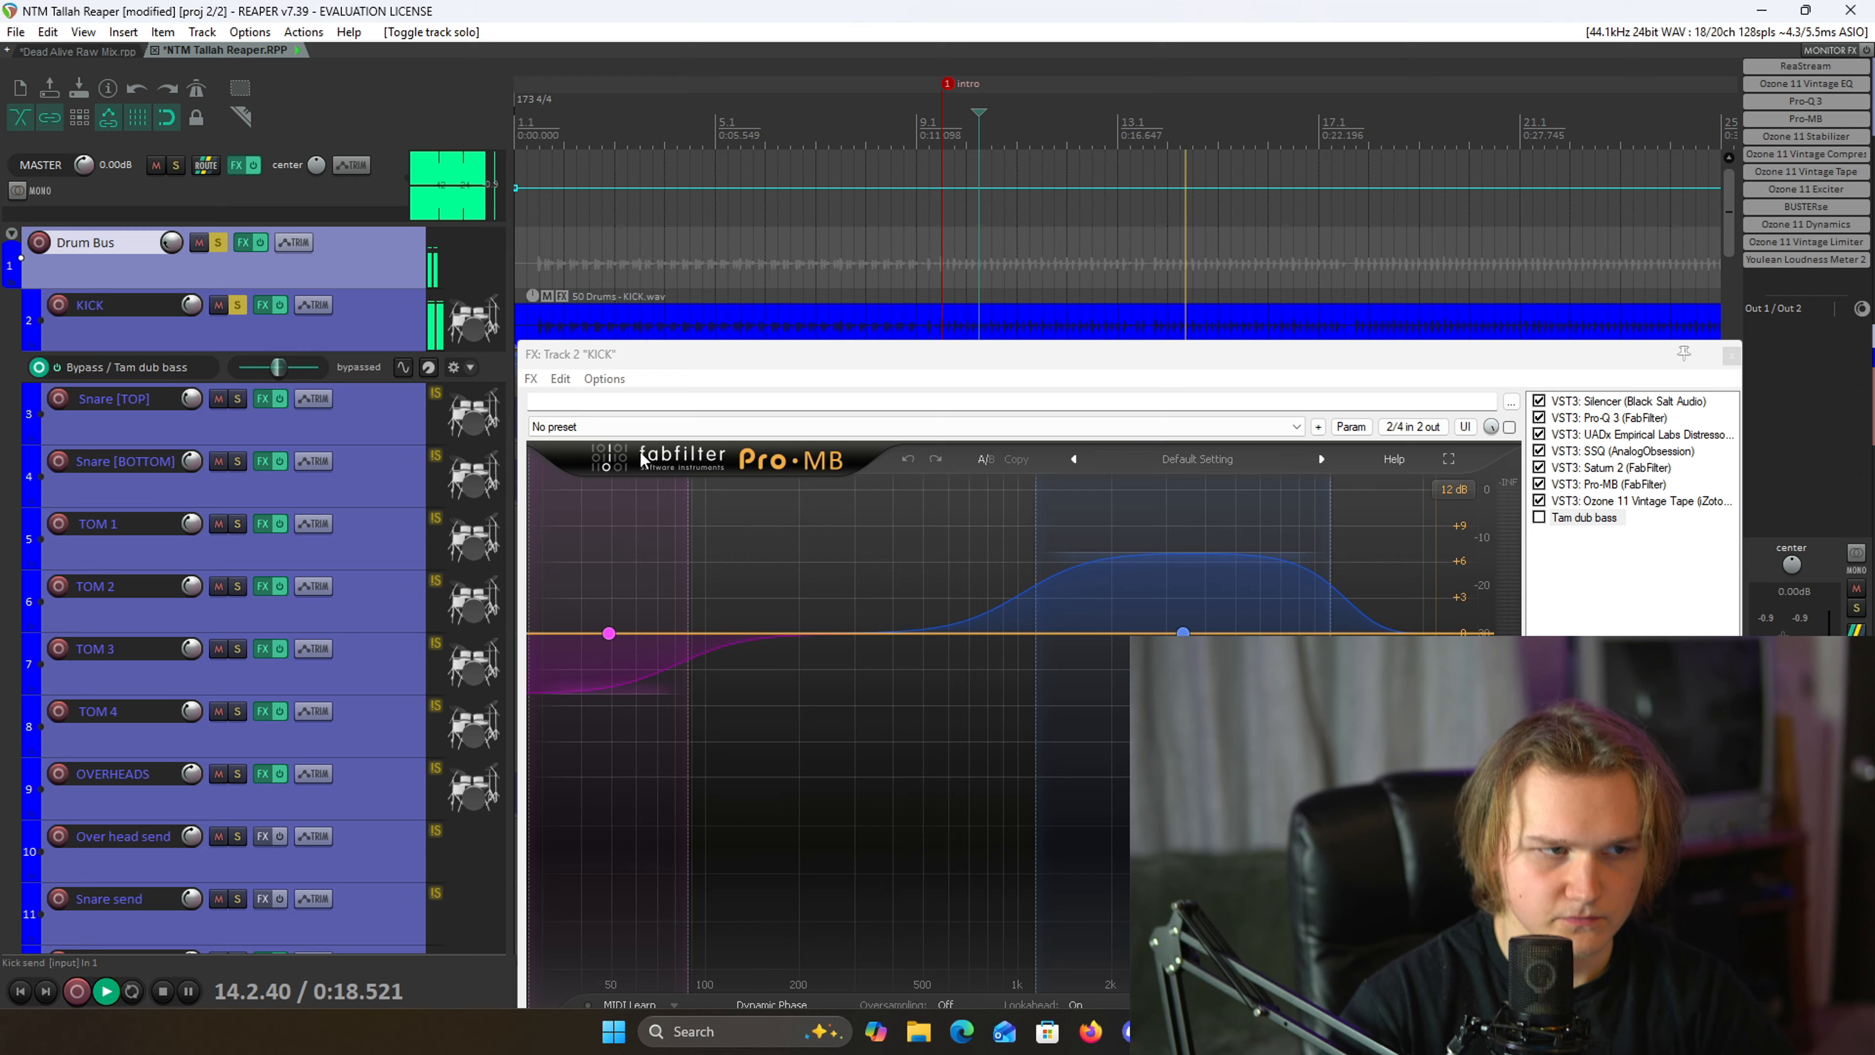
key(space)
click(281, 310)
key(space)
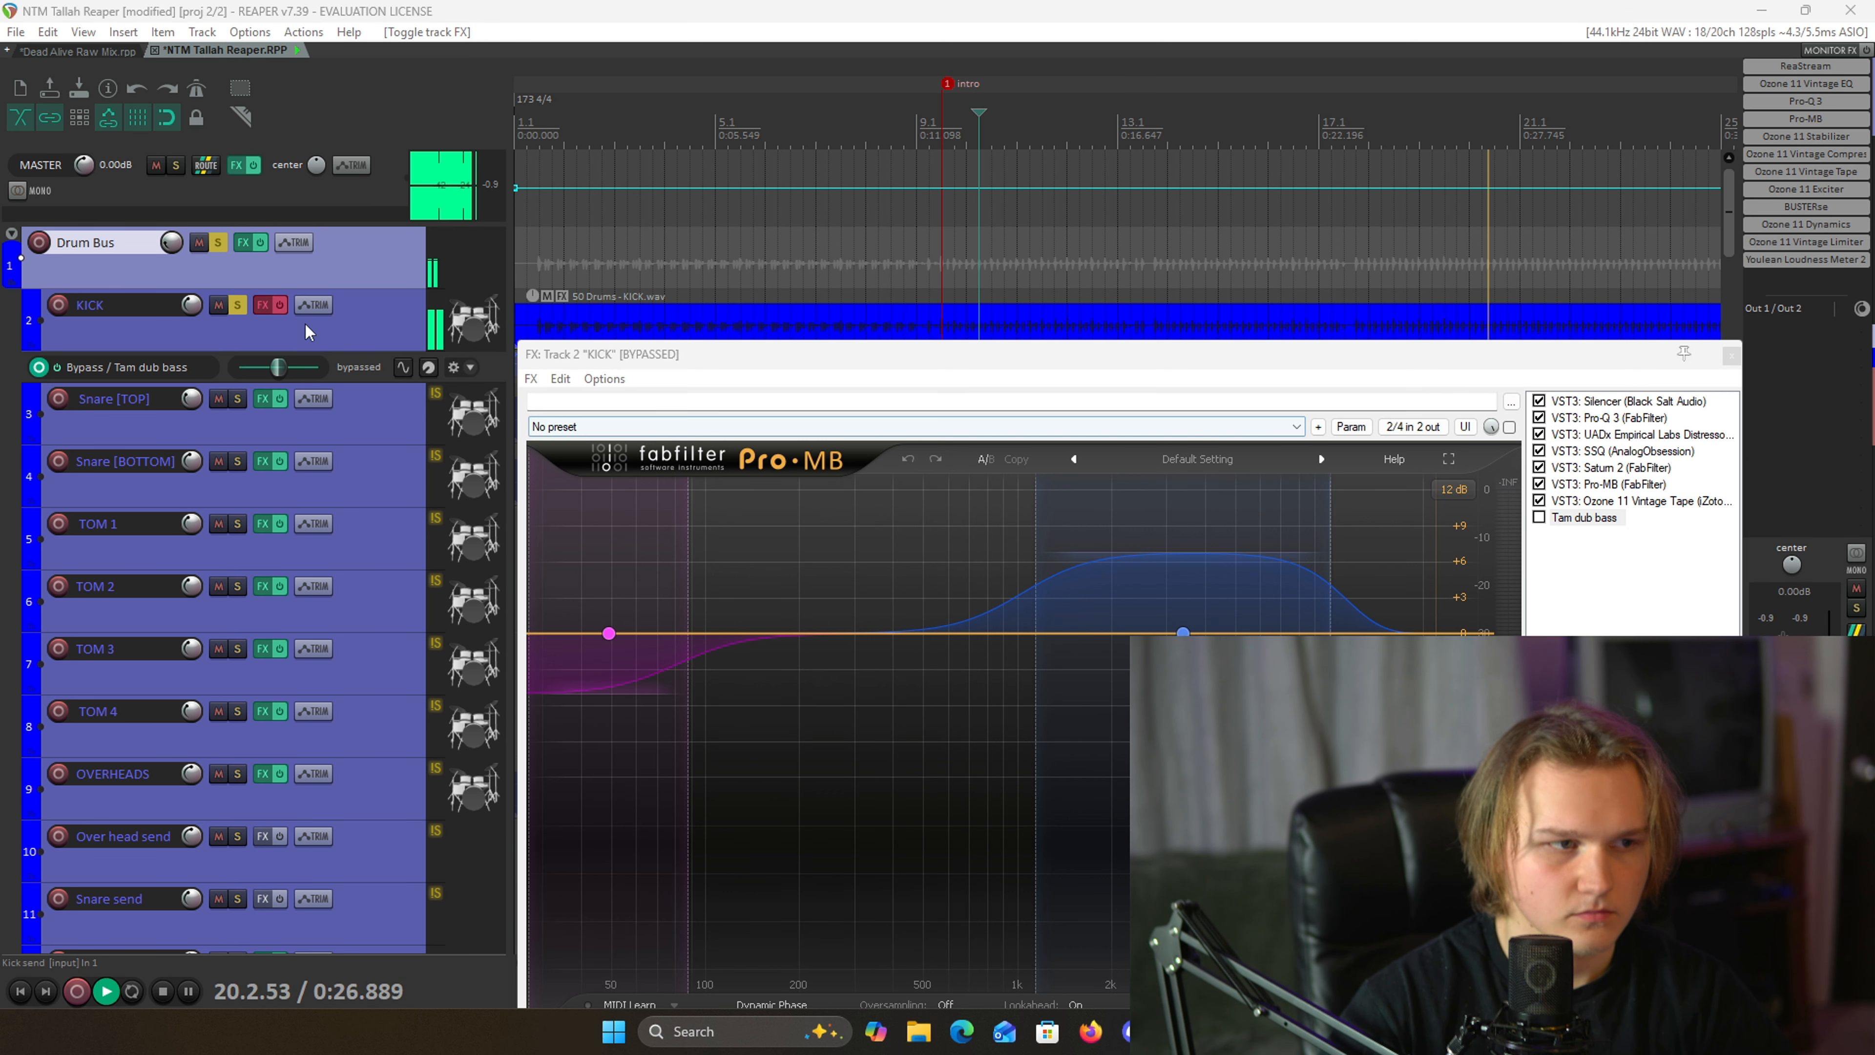
click(280, 305)
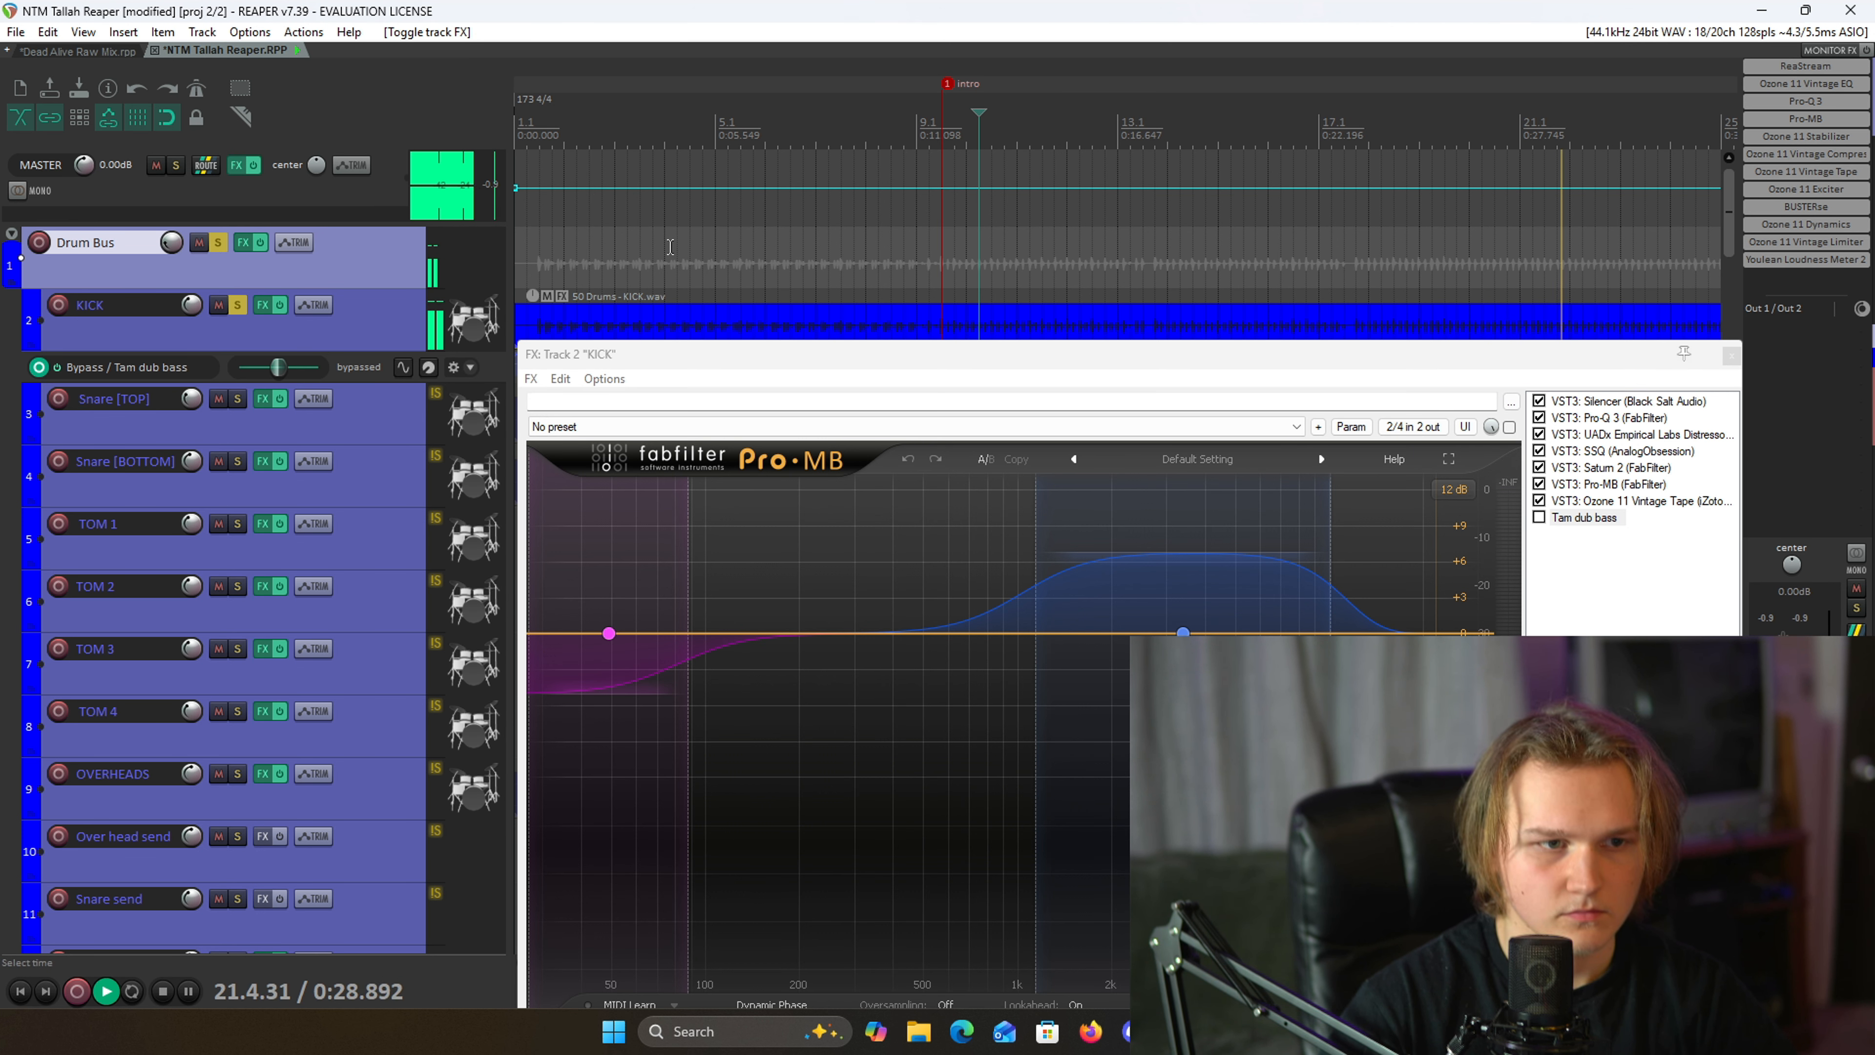
key(space)
- Reposition the KICK effects window and view the settings of Silencer, Pro-Q 3 and Distressor in order
drag(1330, 367, 1247, 279)
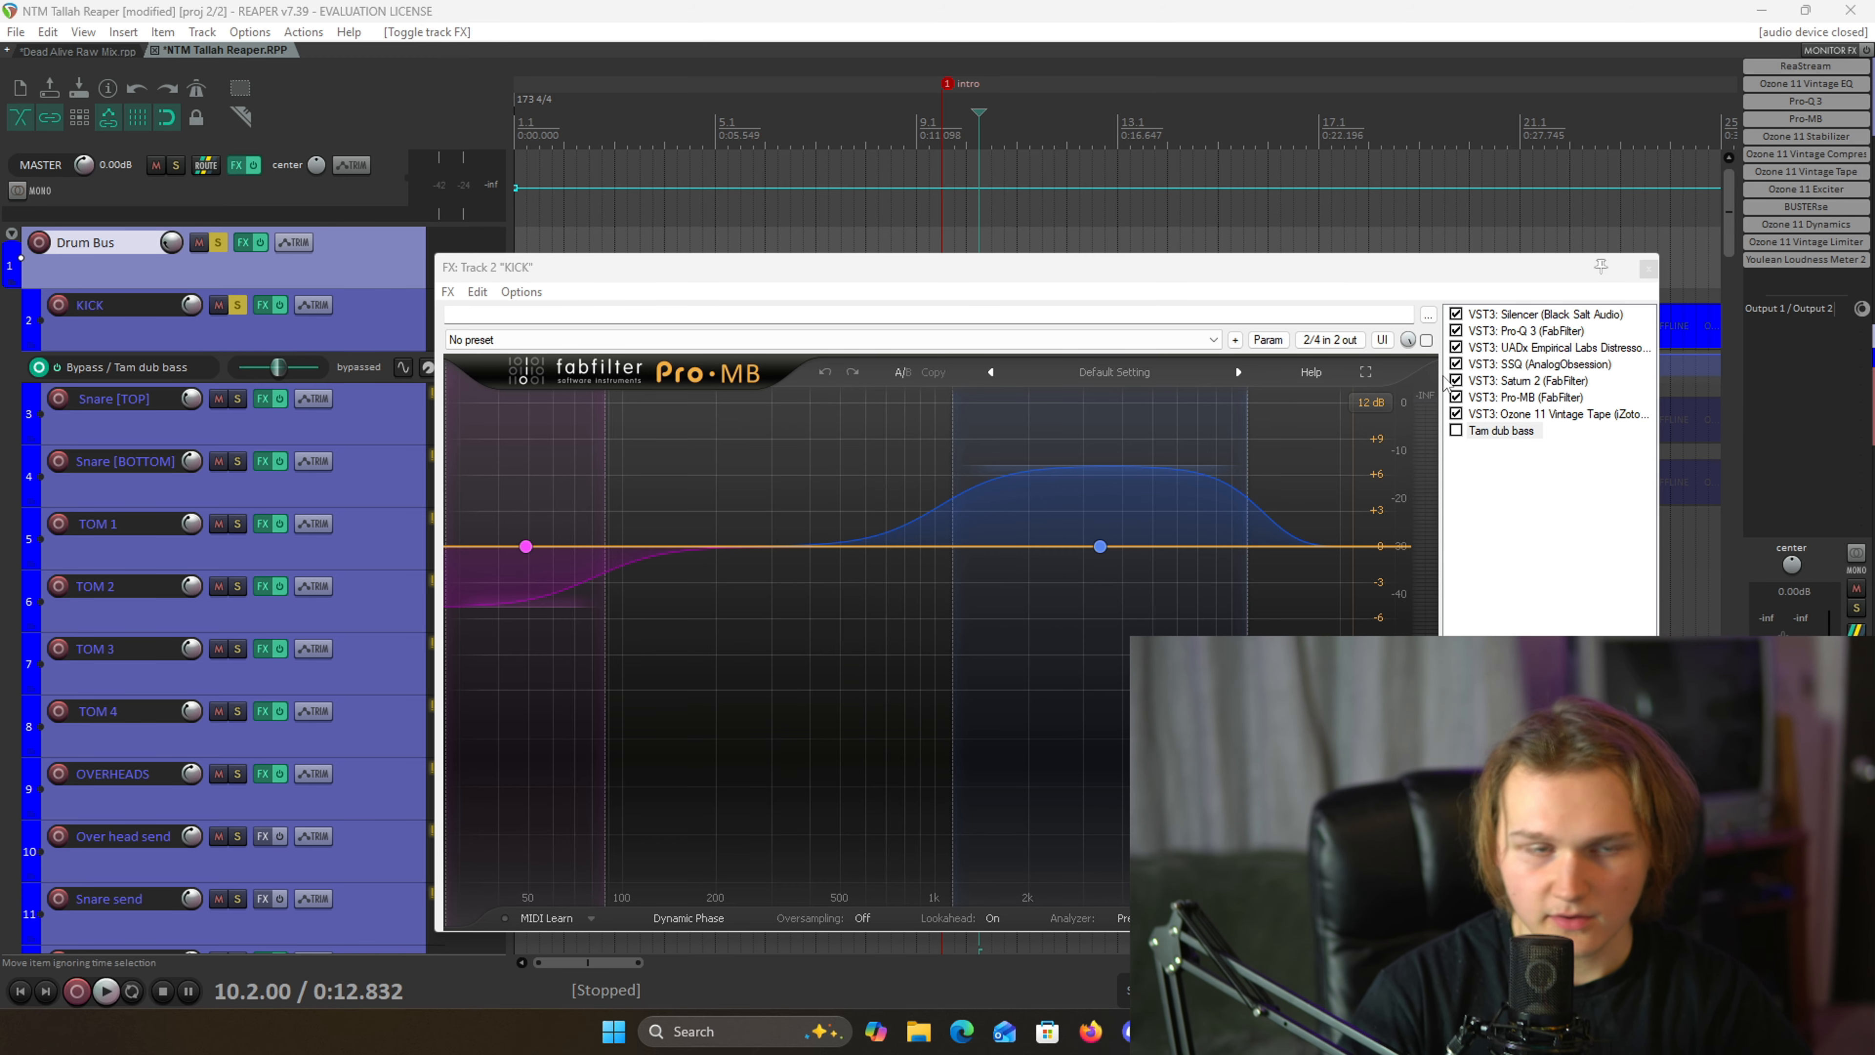
drag(1163, 281, 1141, 251)
click(1478, 291)
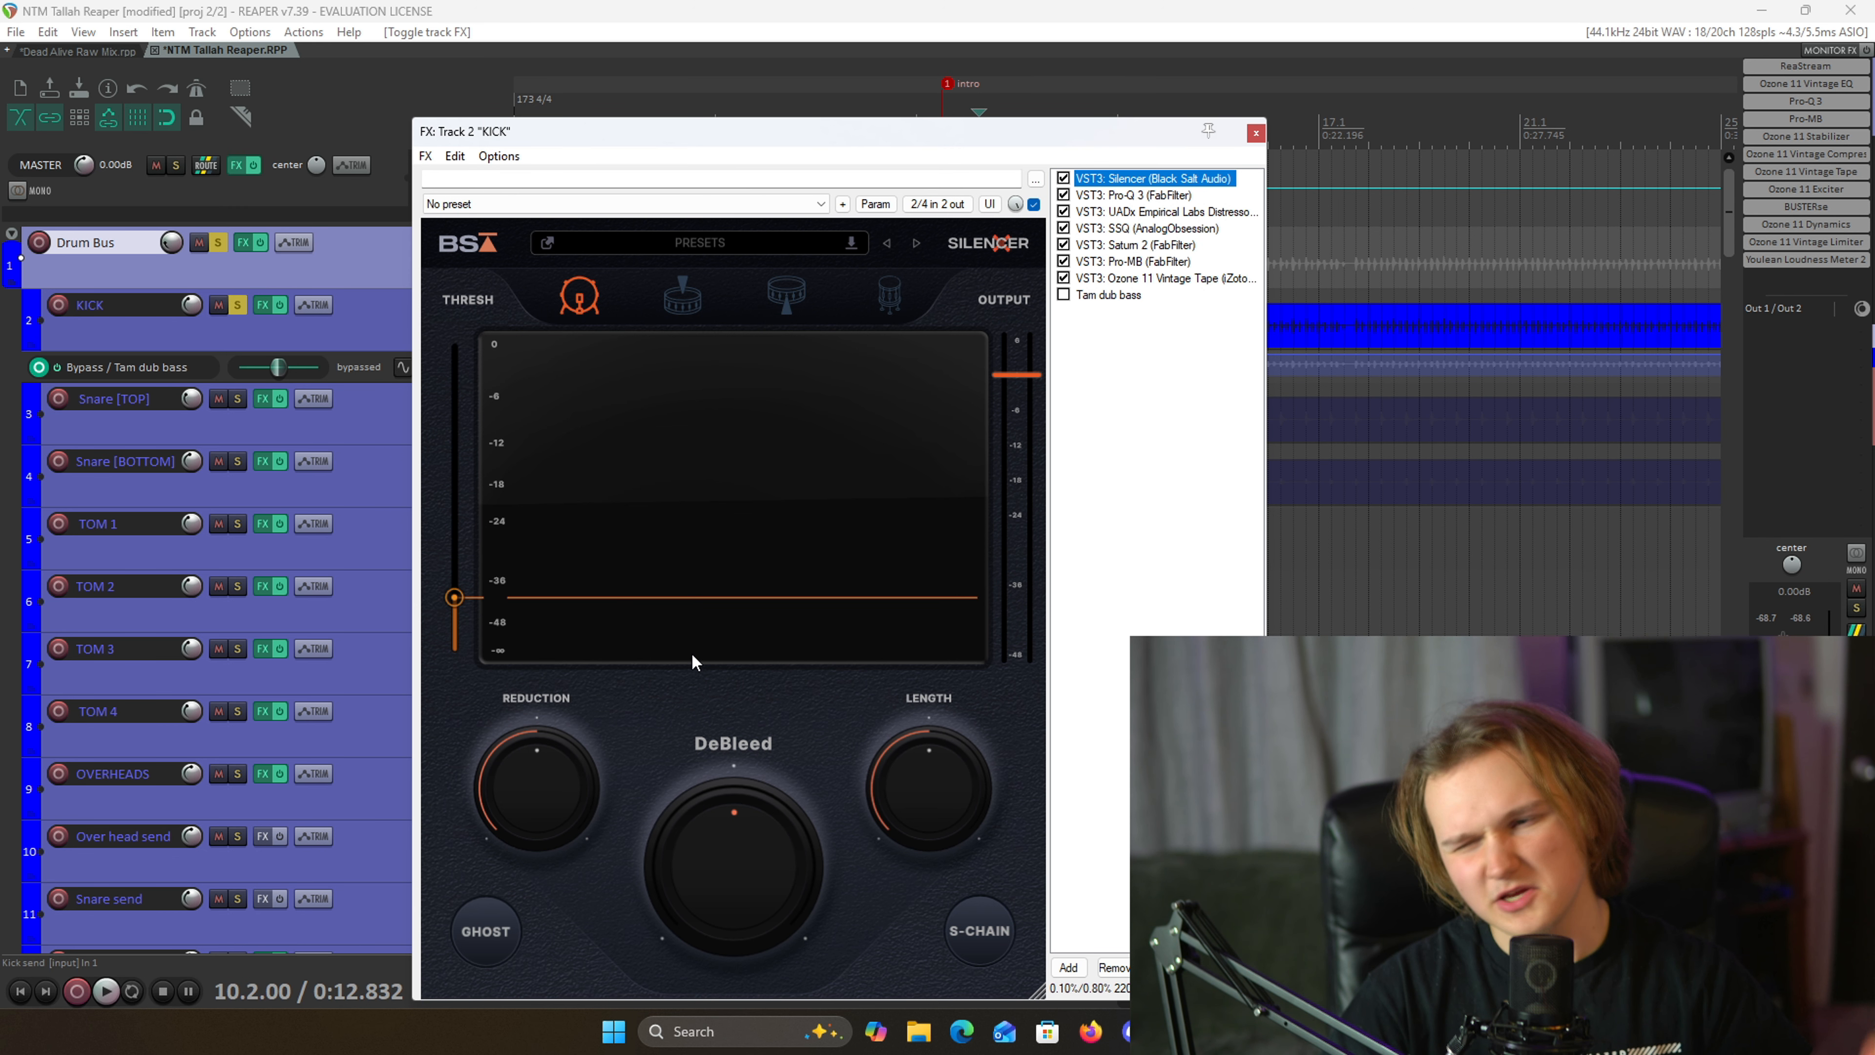
click(1160, 195)
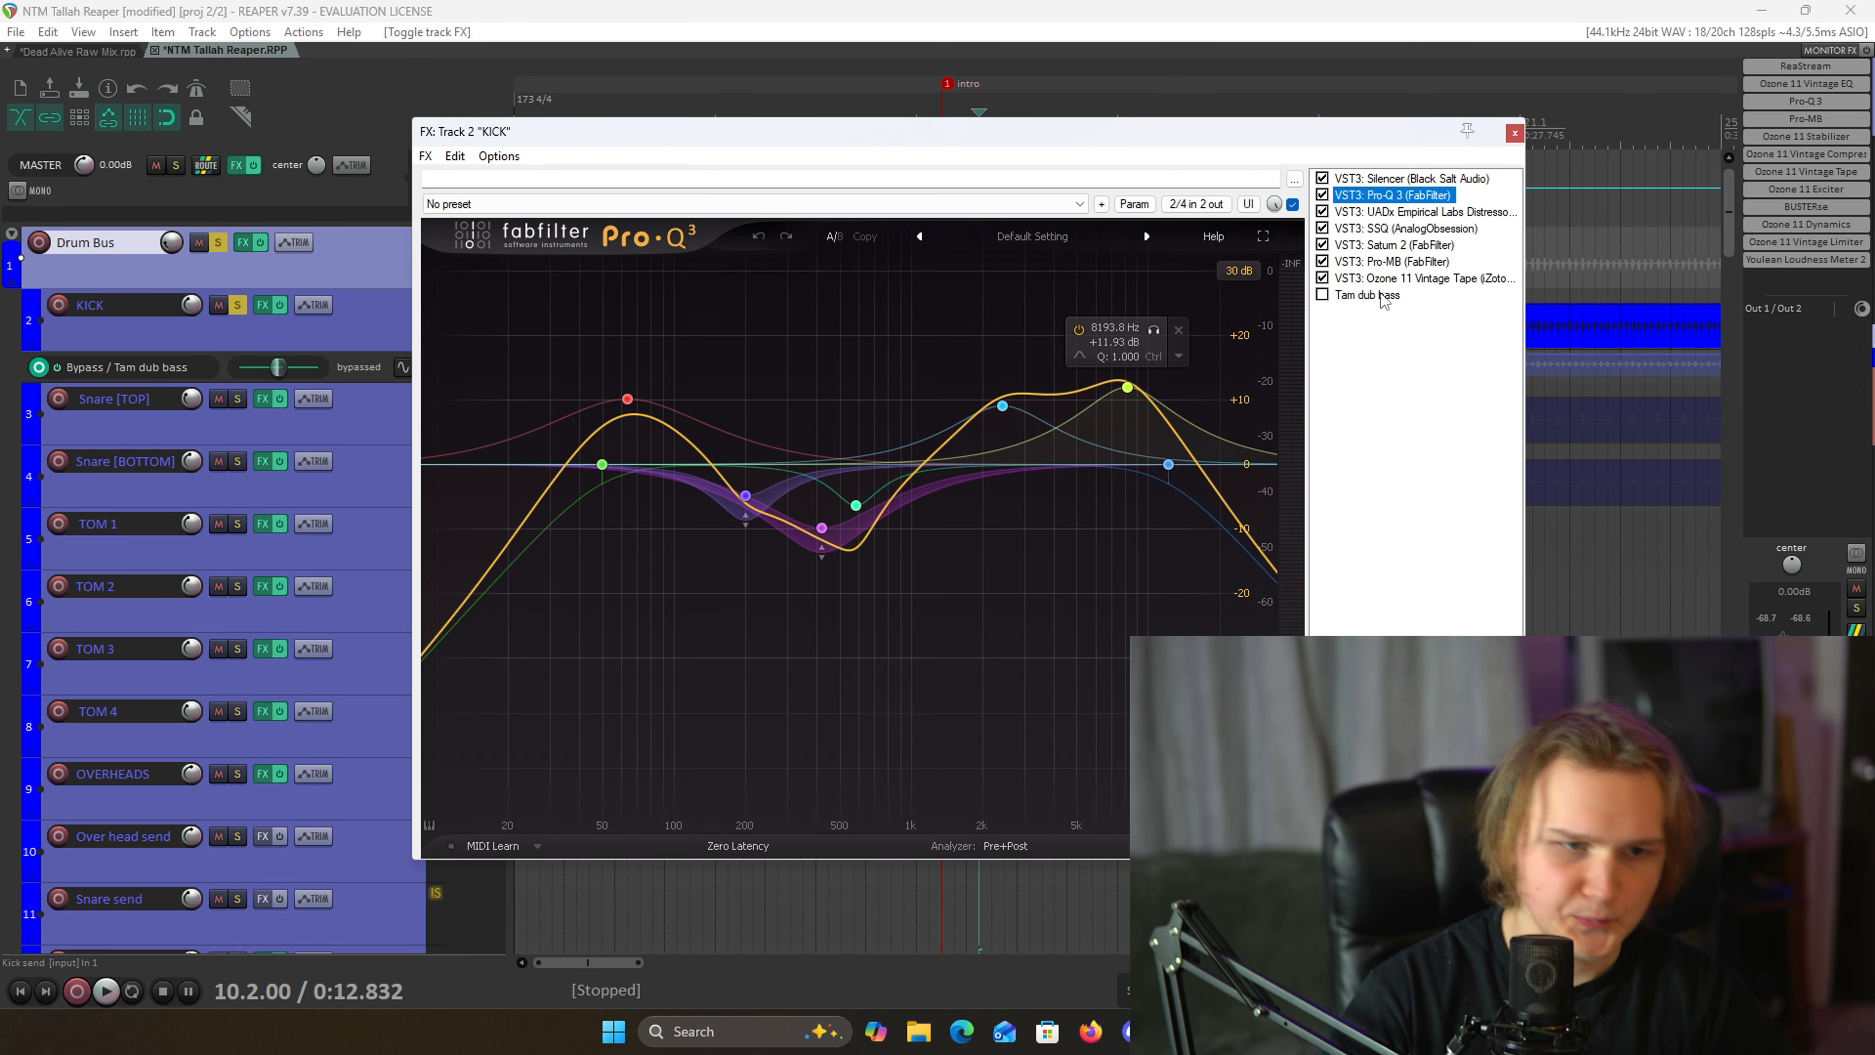
click(1434, 212)
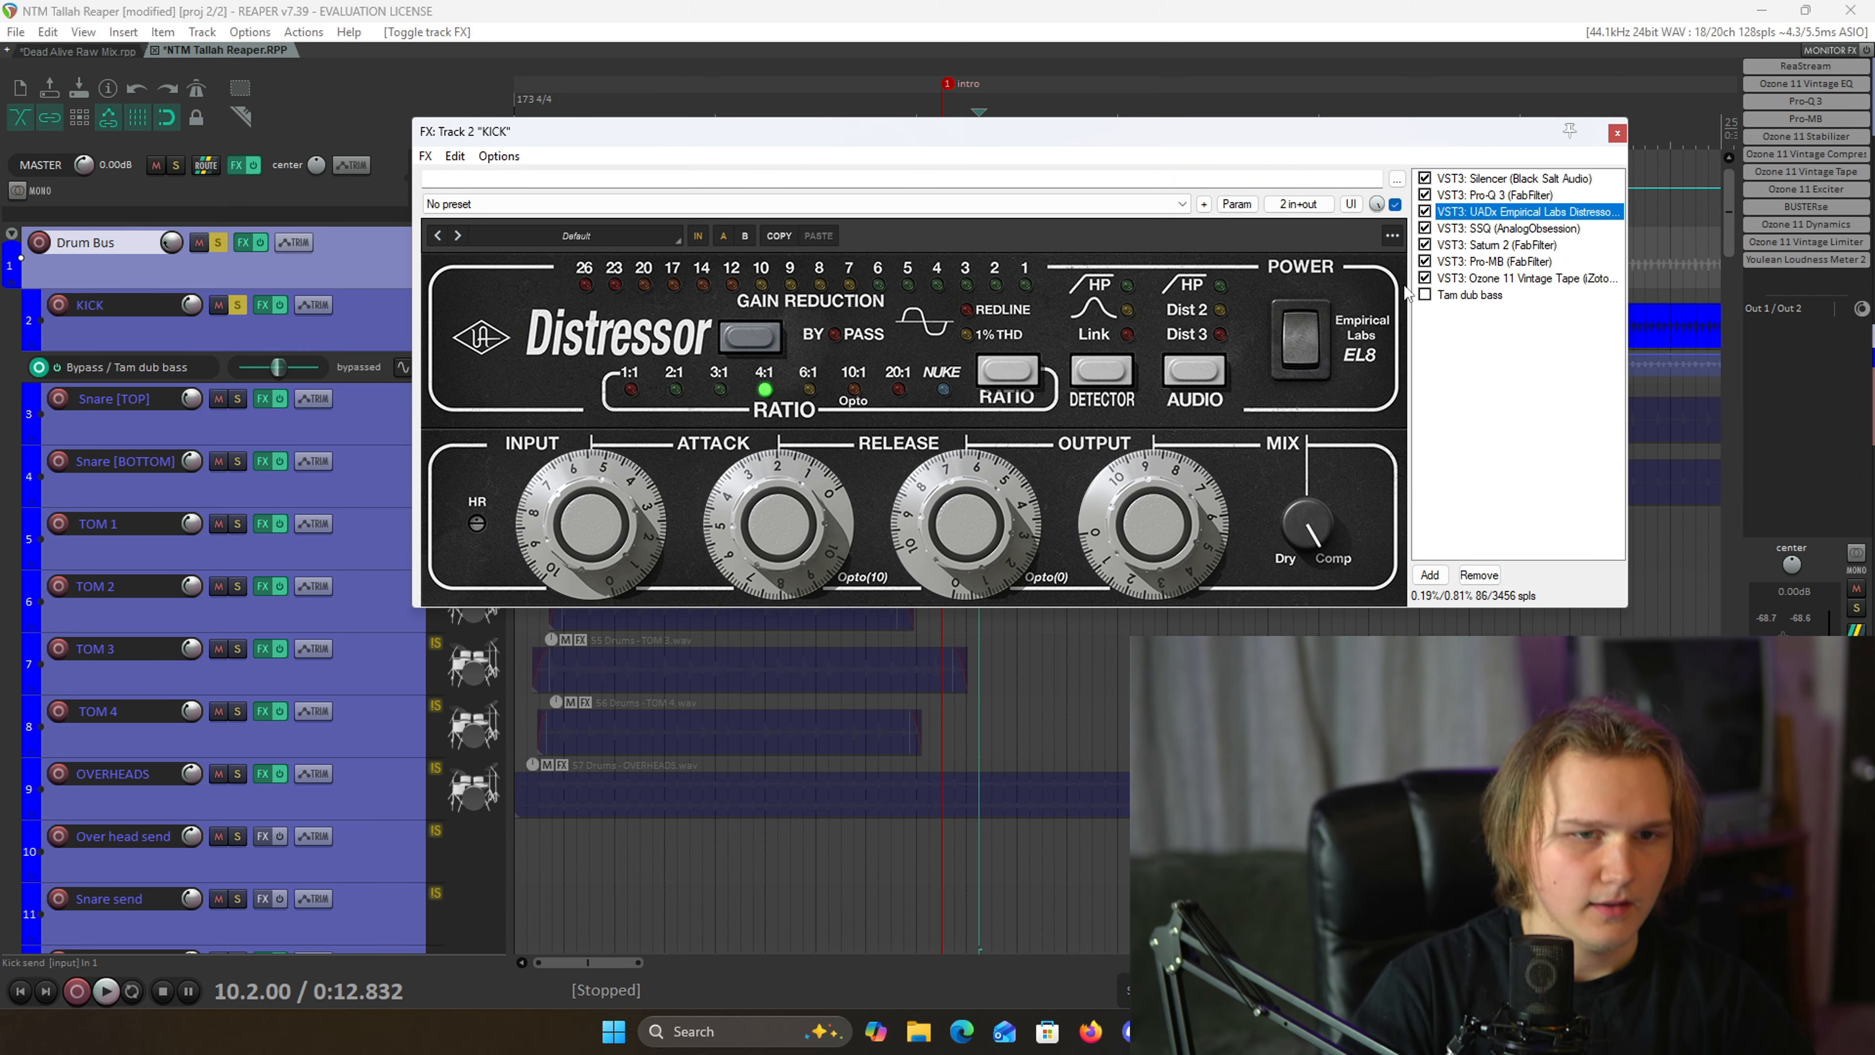
- Bypass SSQ, Saturn 2, Pro-MB and Ozone 11 Vintage Tape in the KICK chain and play the kick from bar 10.1
click(1425, 279)
click(1424, 245)
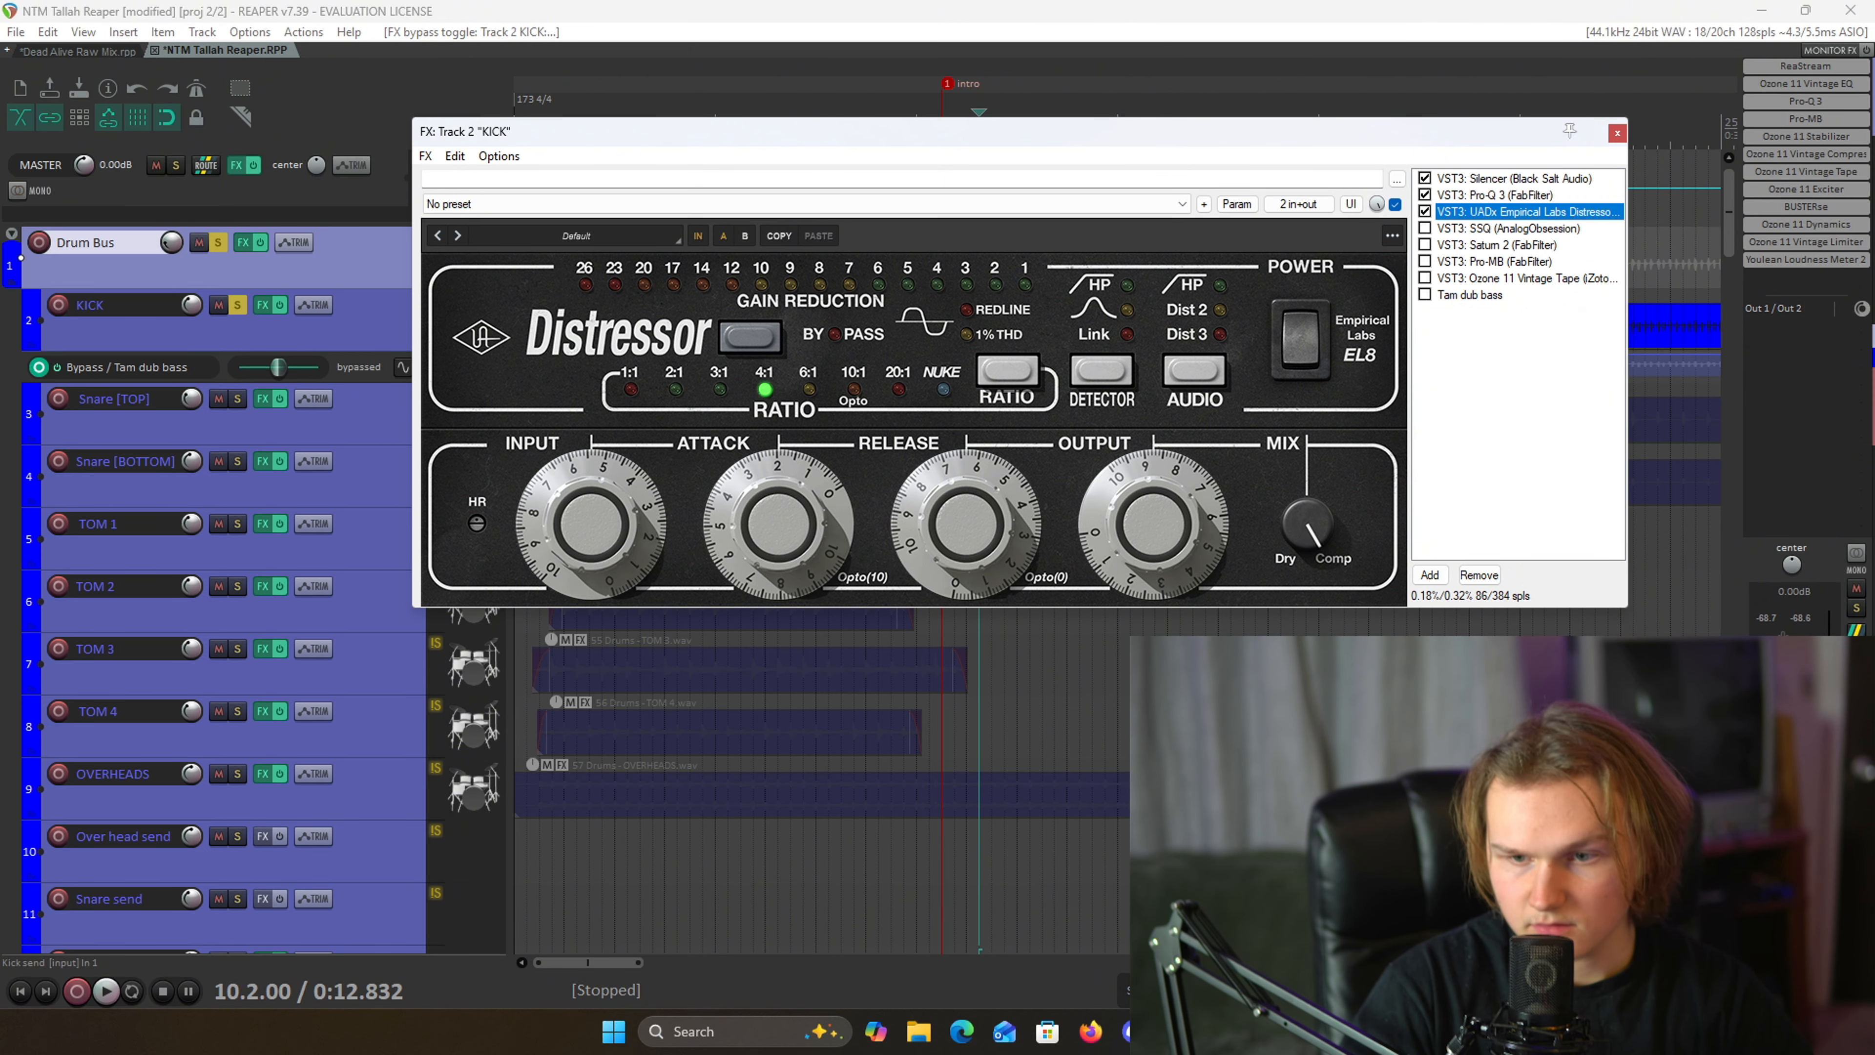
drag(822, 154, 870, 320)
key(space)
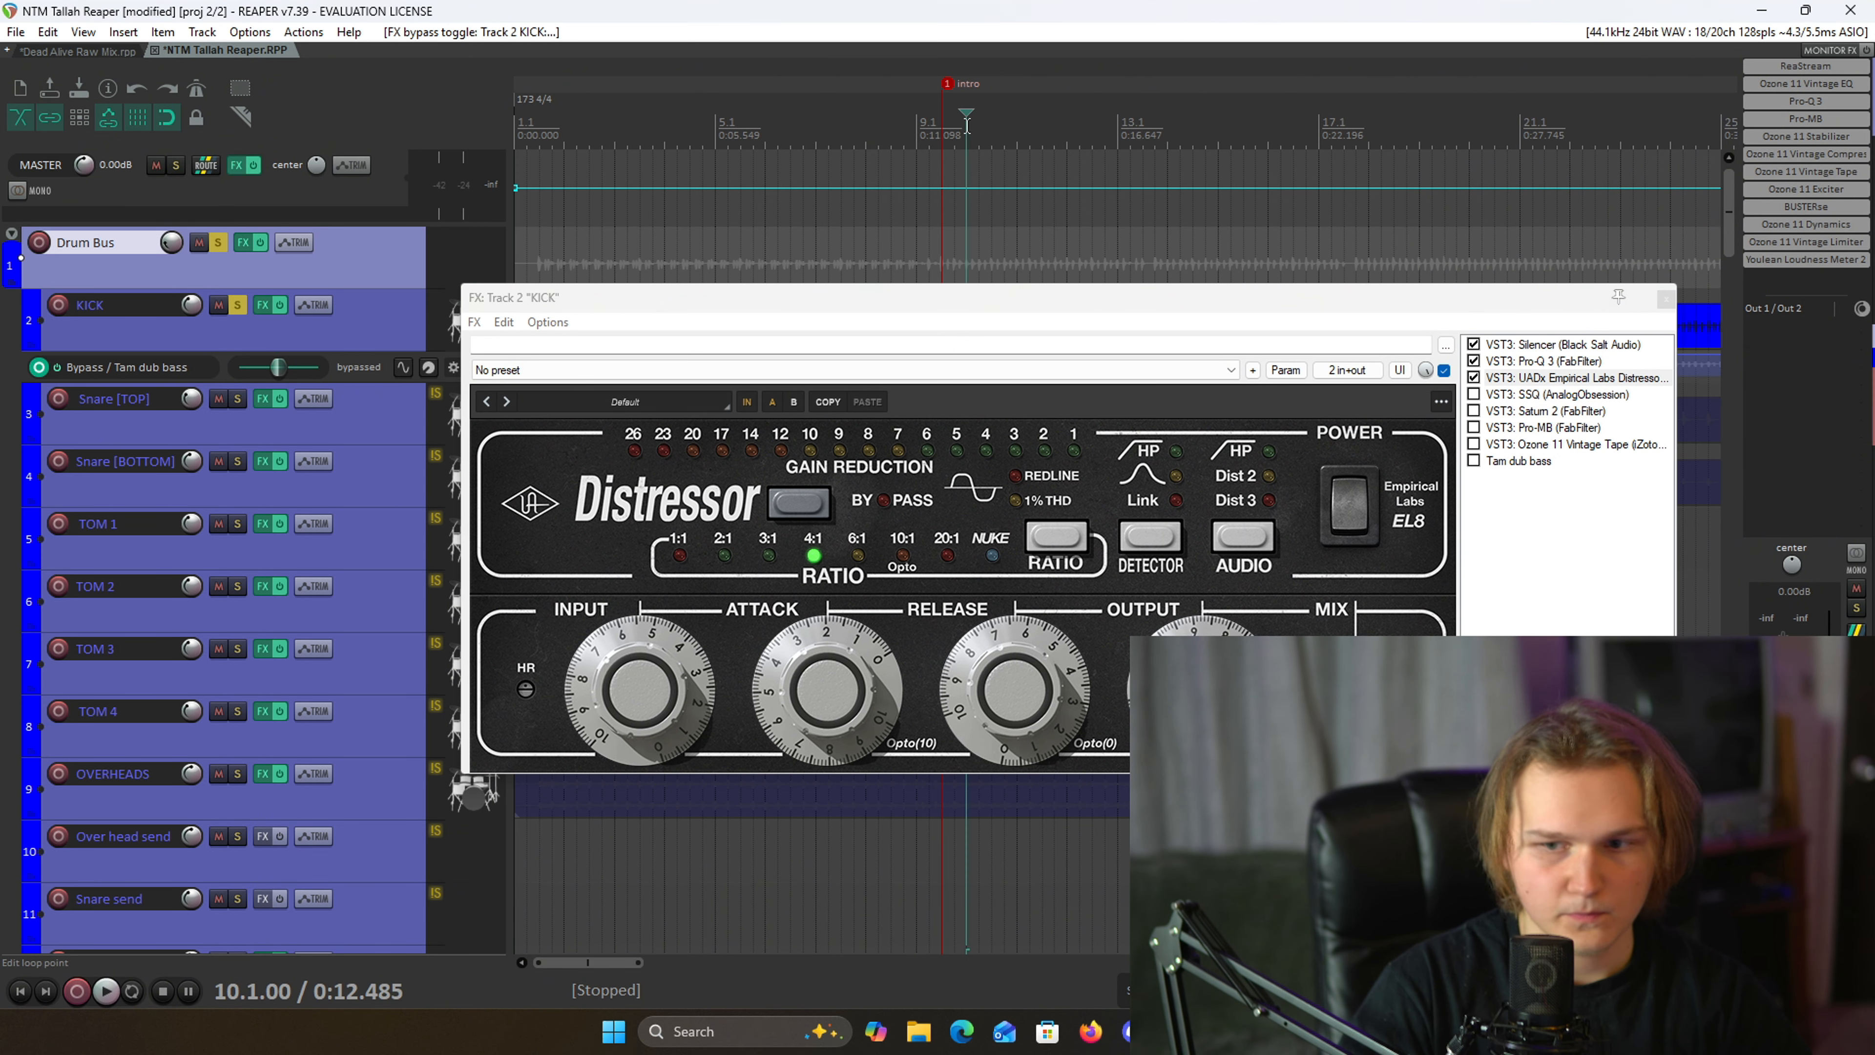
drag(1004, 304, 979, 289)
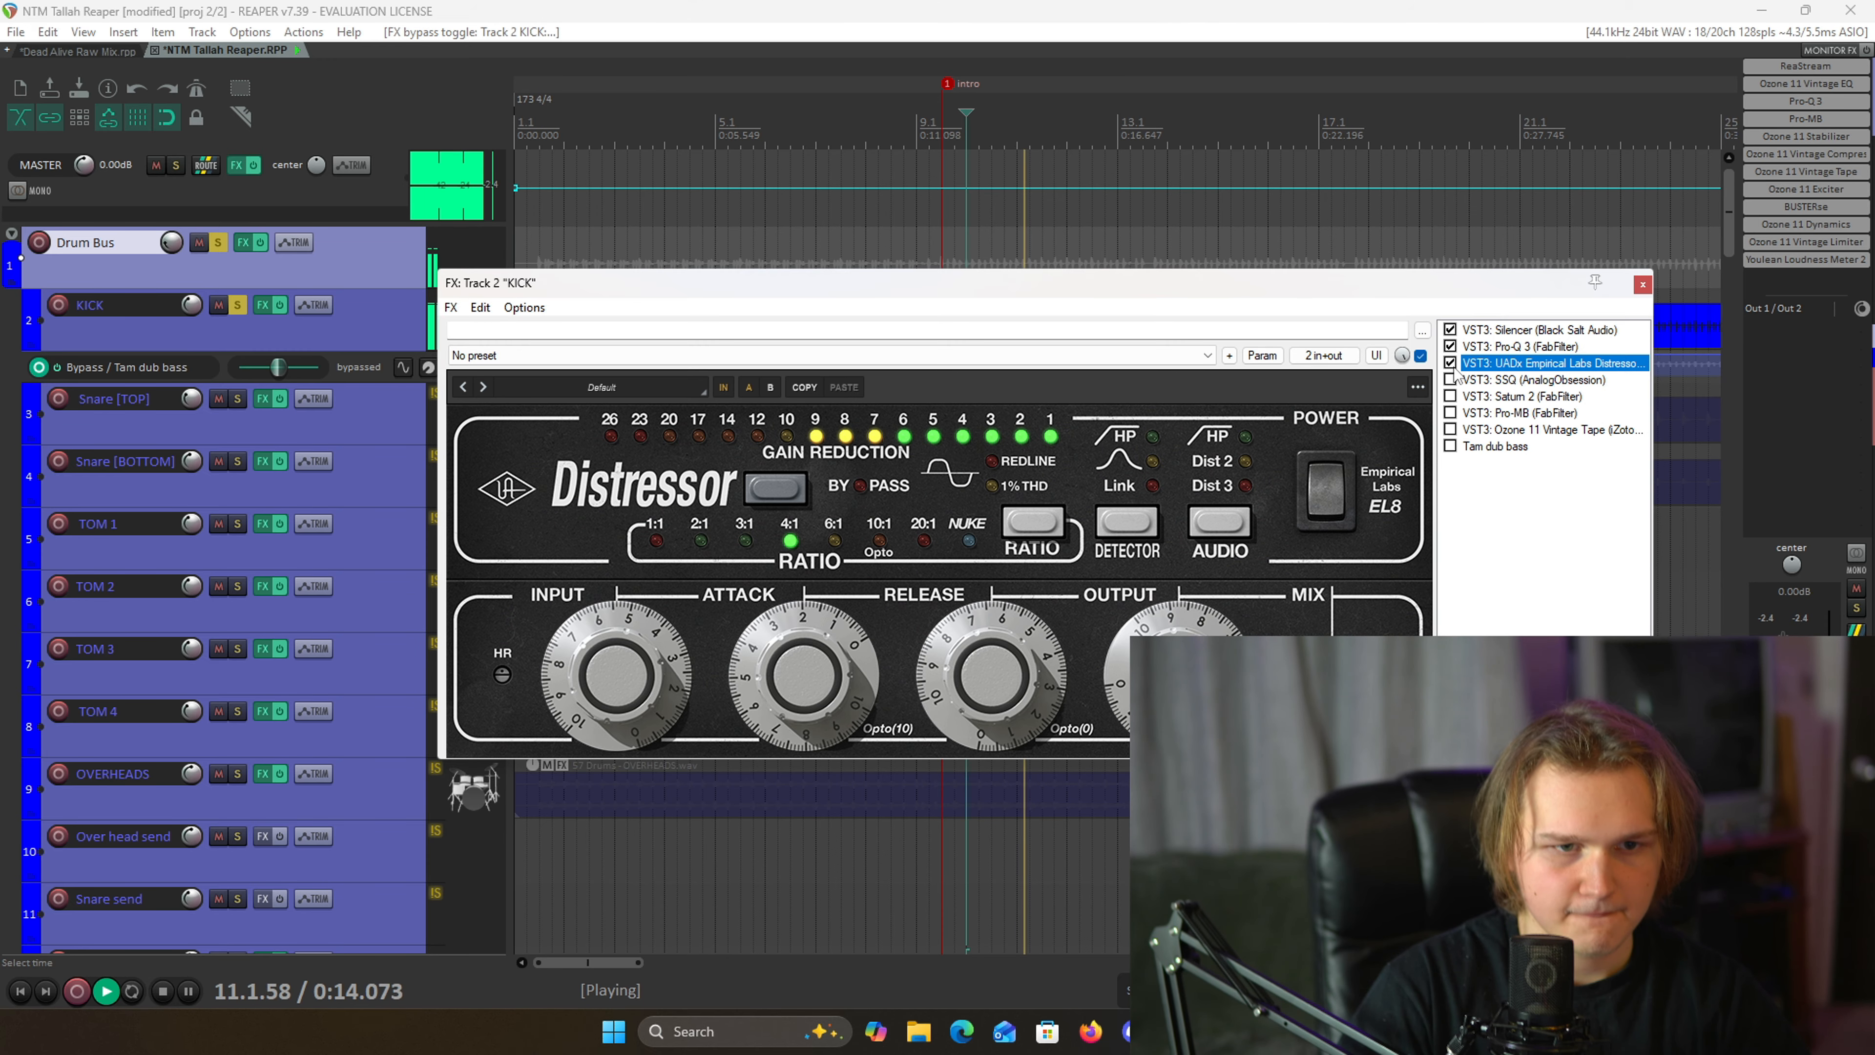
- Compare the playing kick with the Distressor's power off and on, and stop playback at 9.3
click(1335, 499)
click(1335, 479)
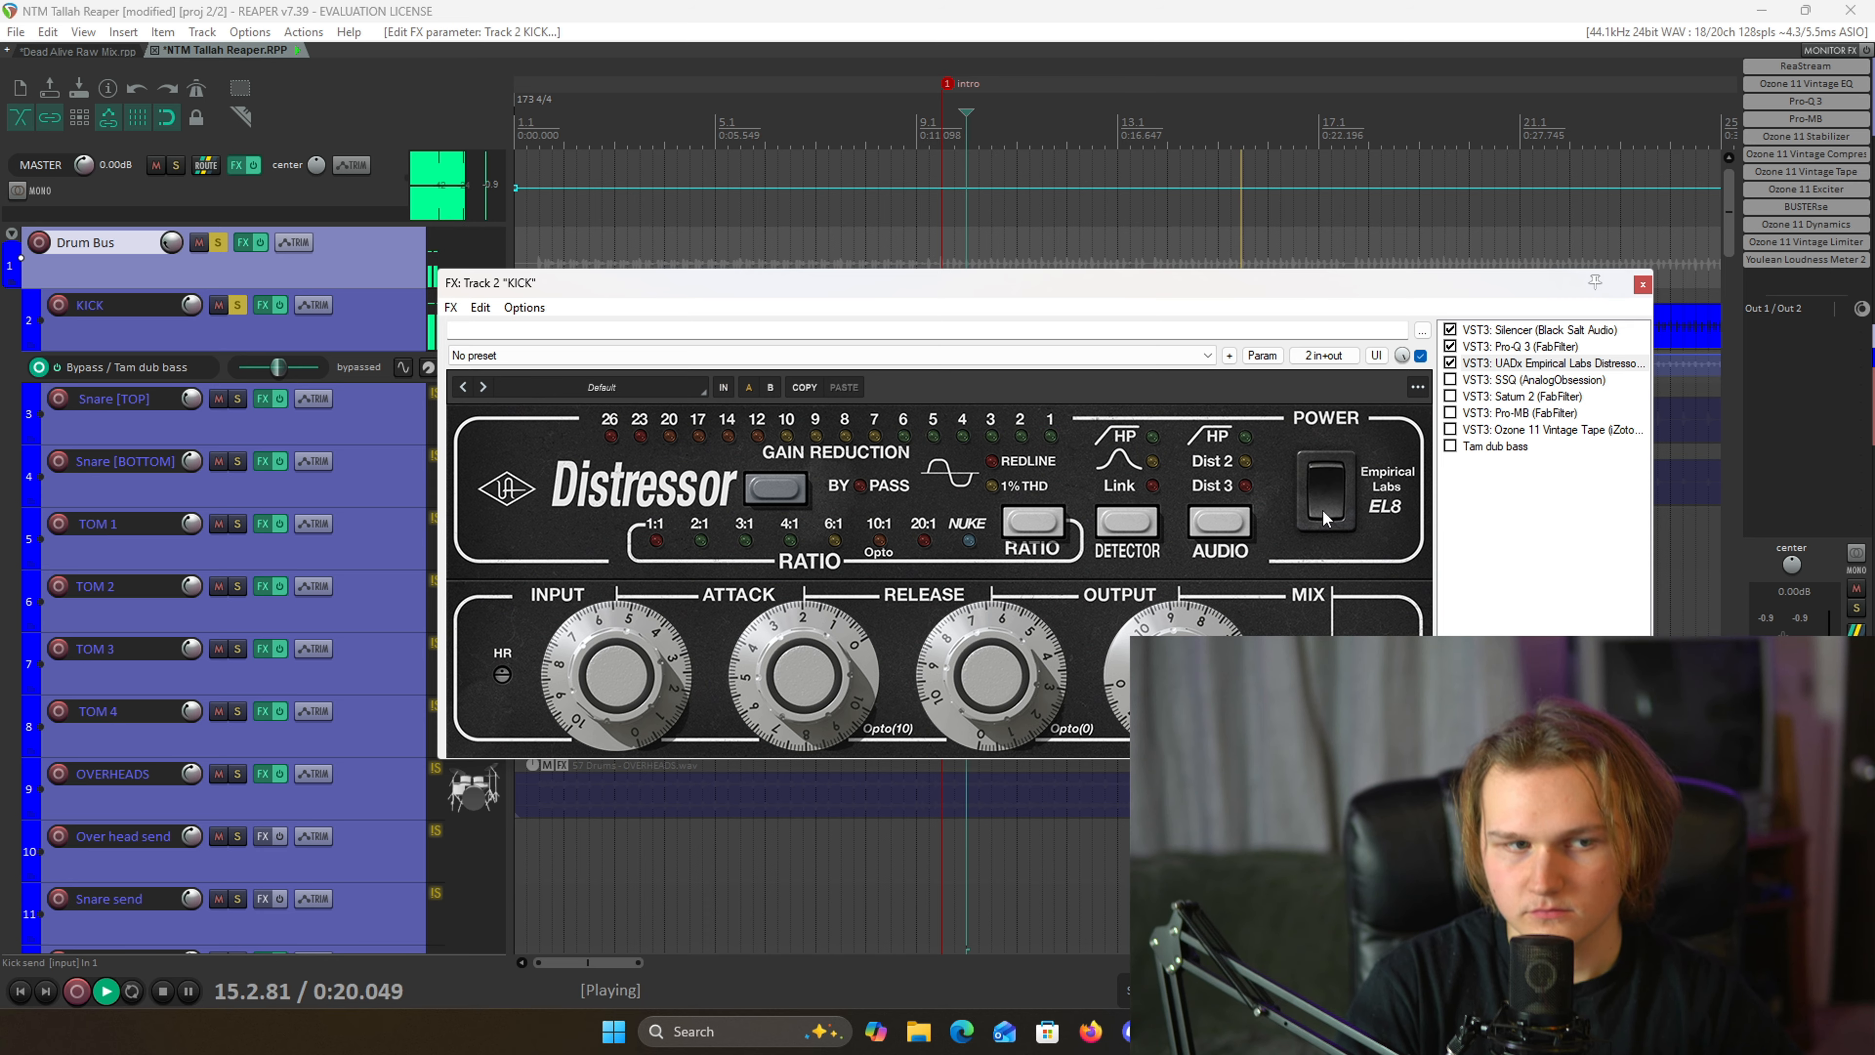
click(1326, 480)
click(1326, 477)
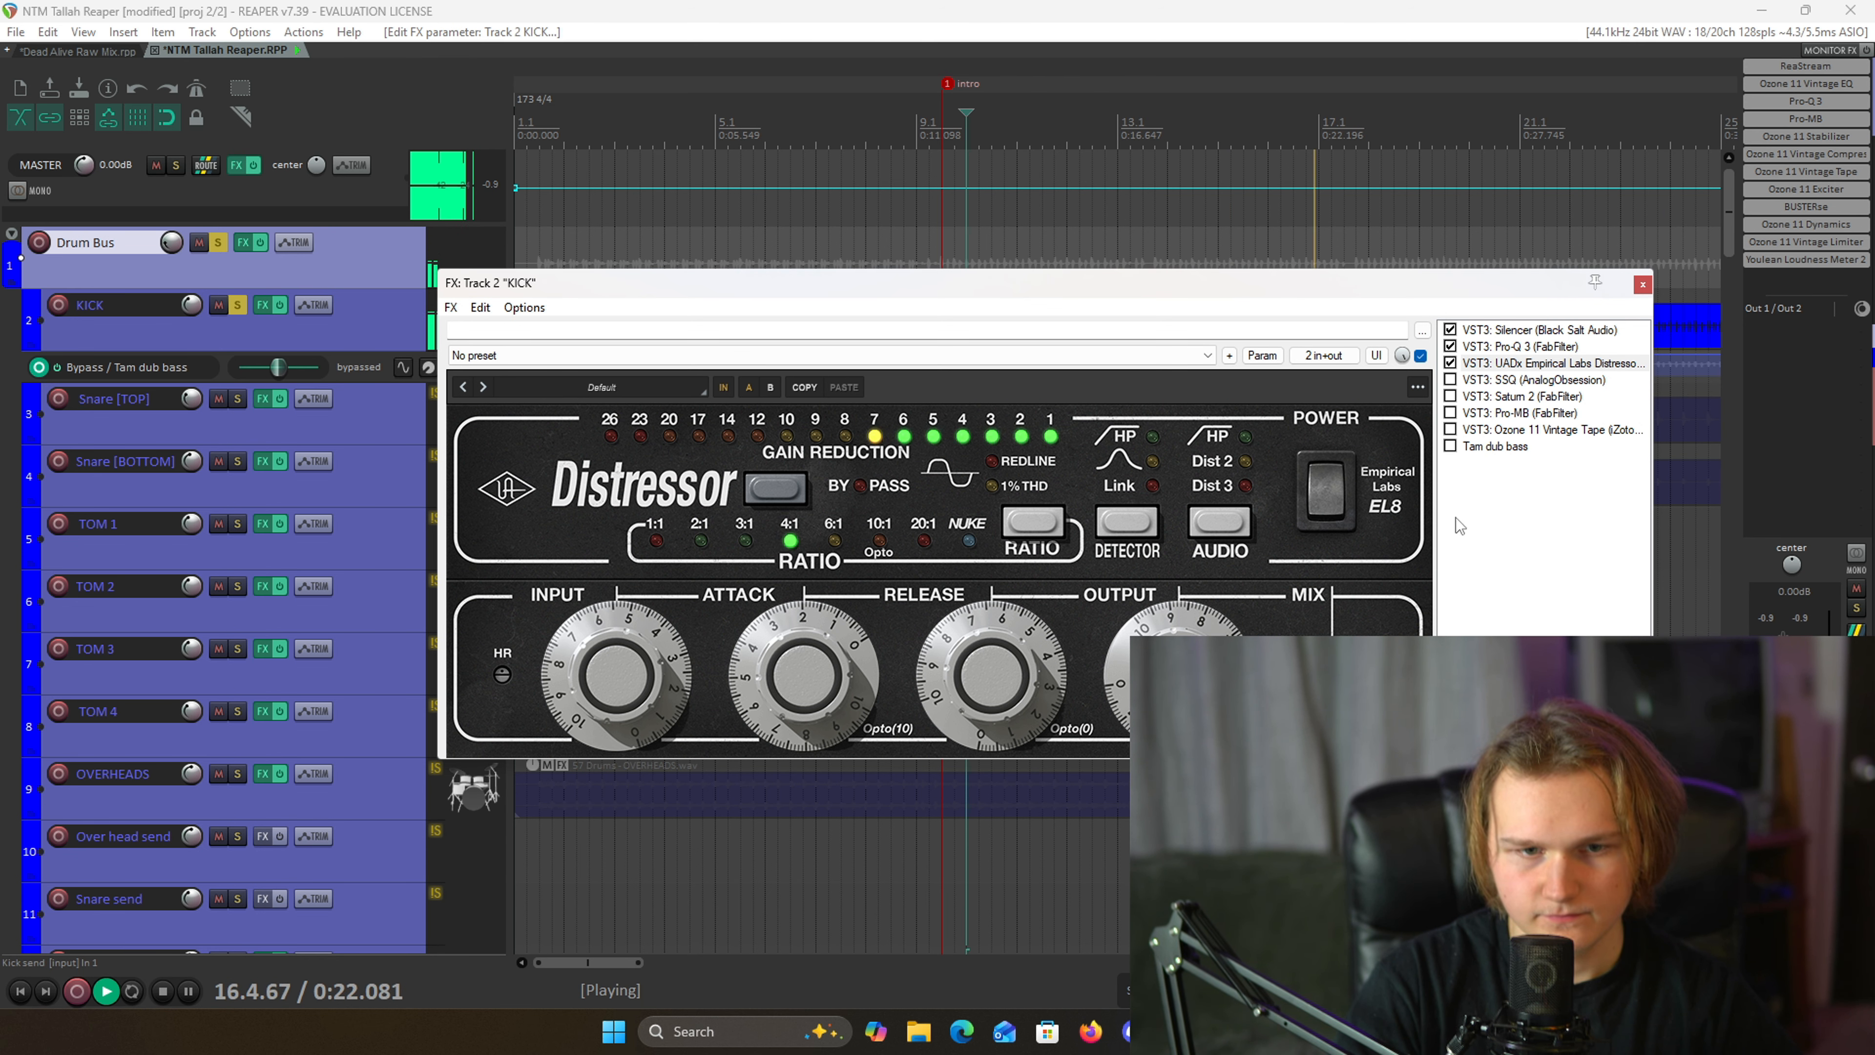
click(950, 129)
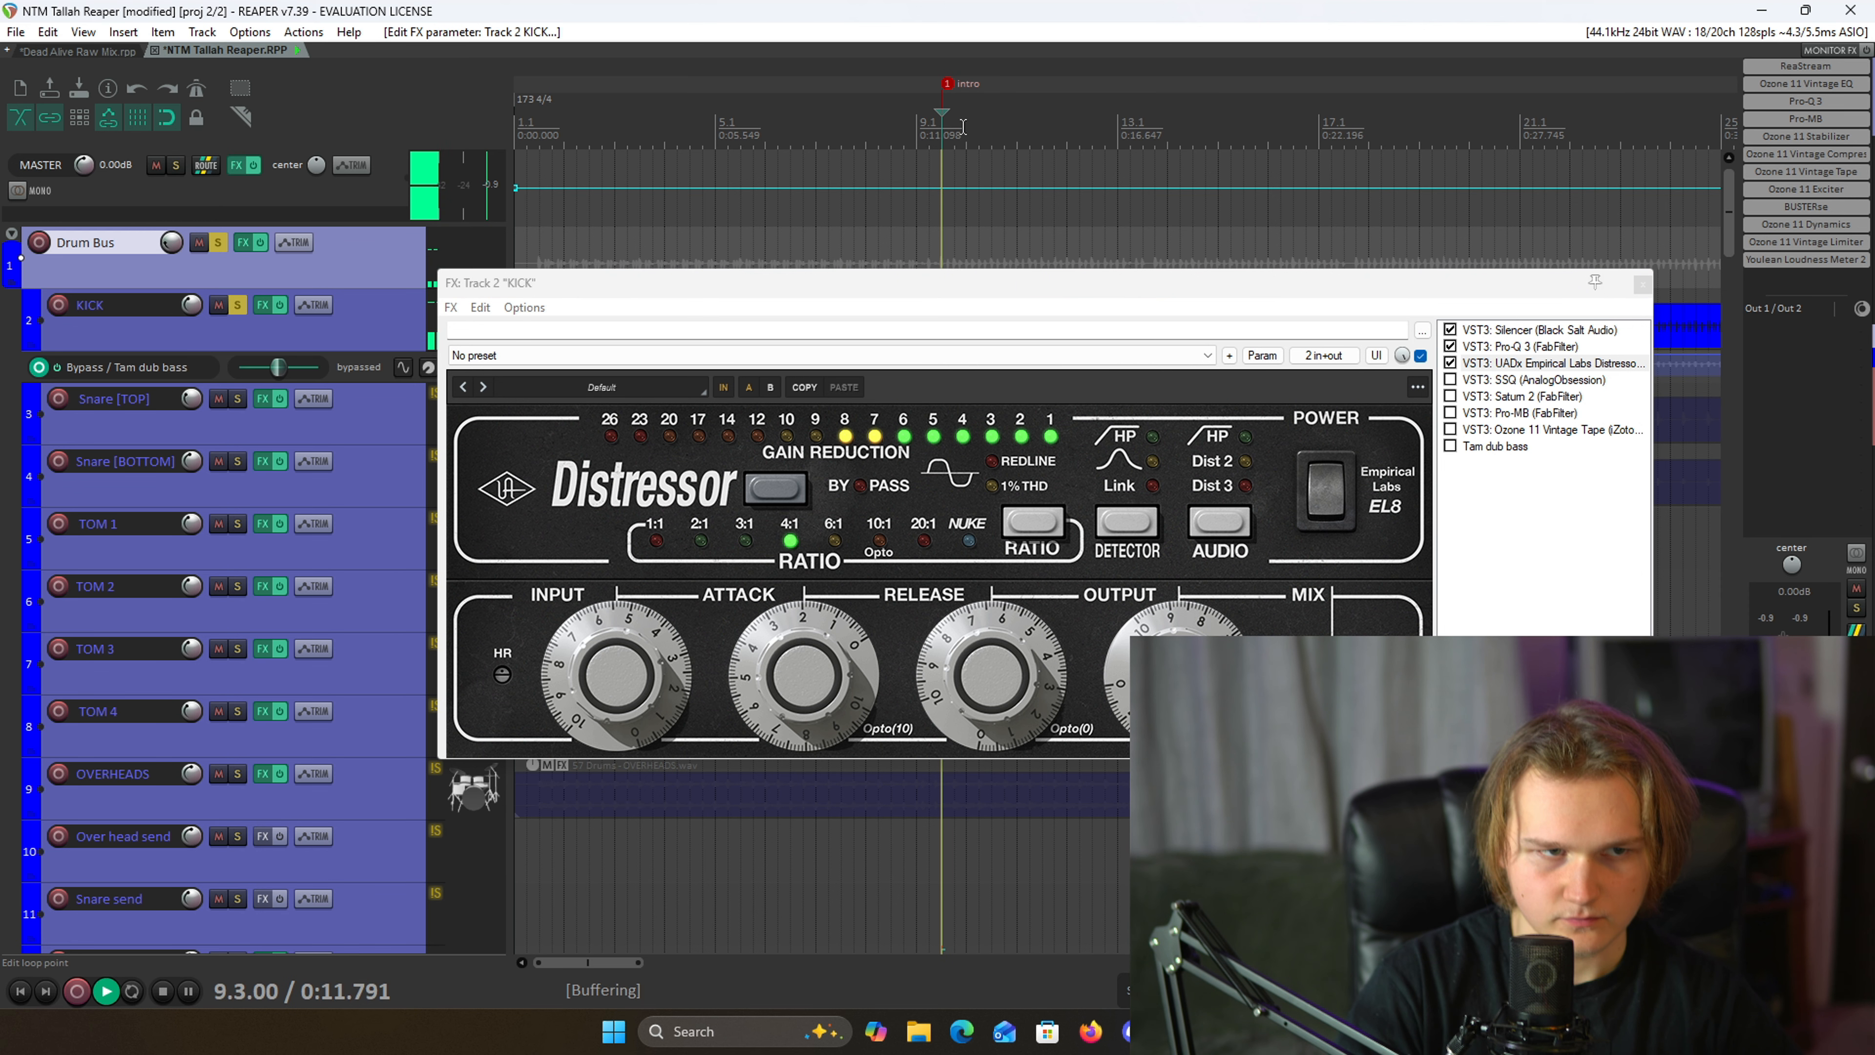
key(space)
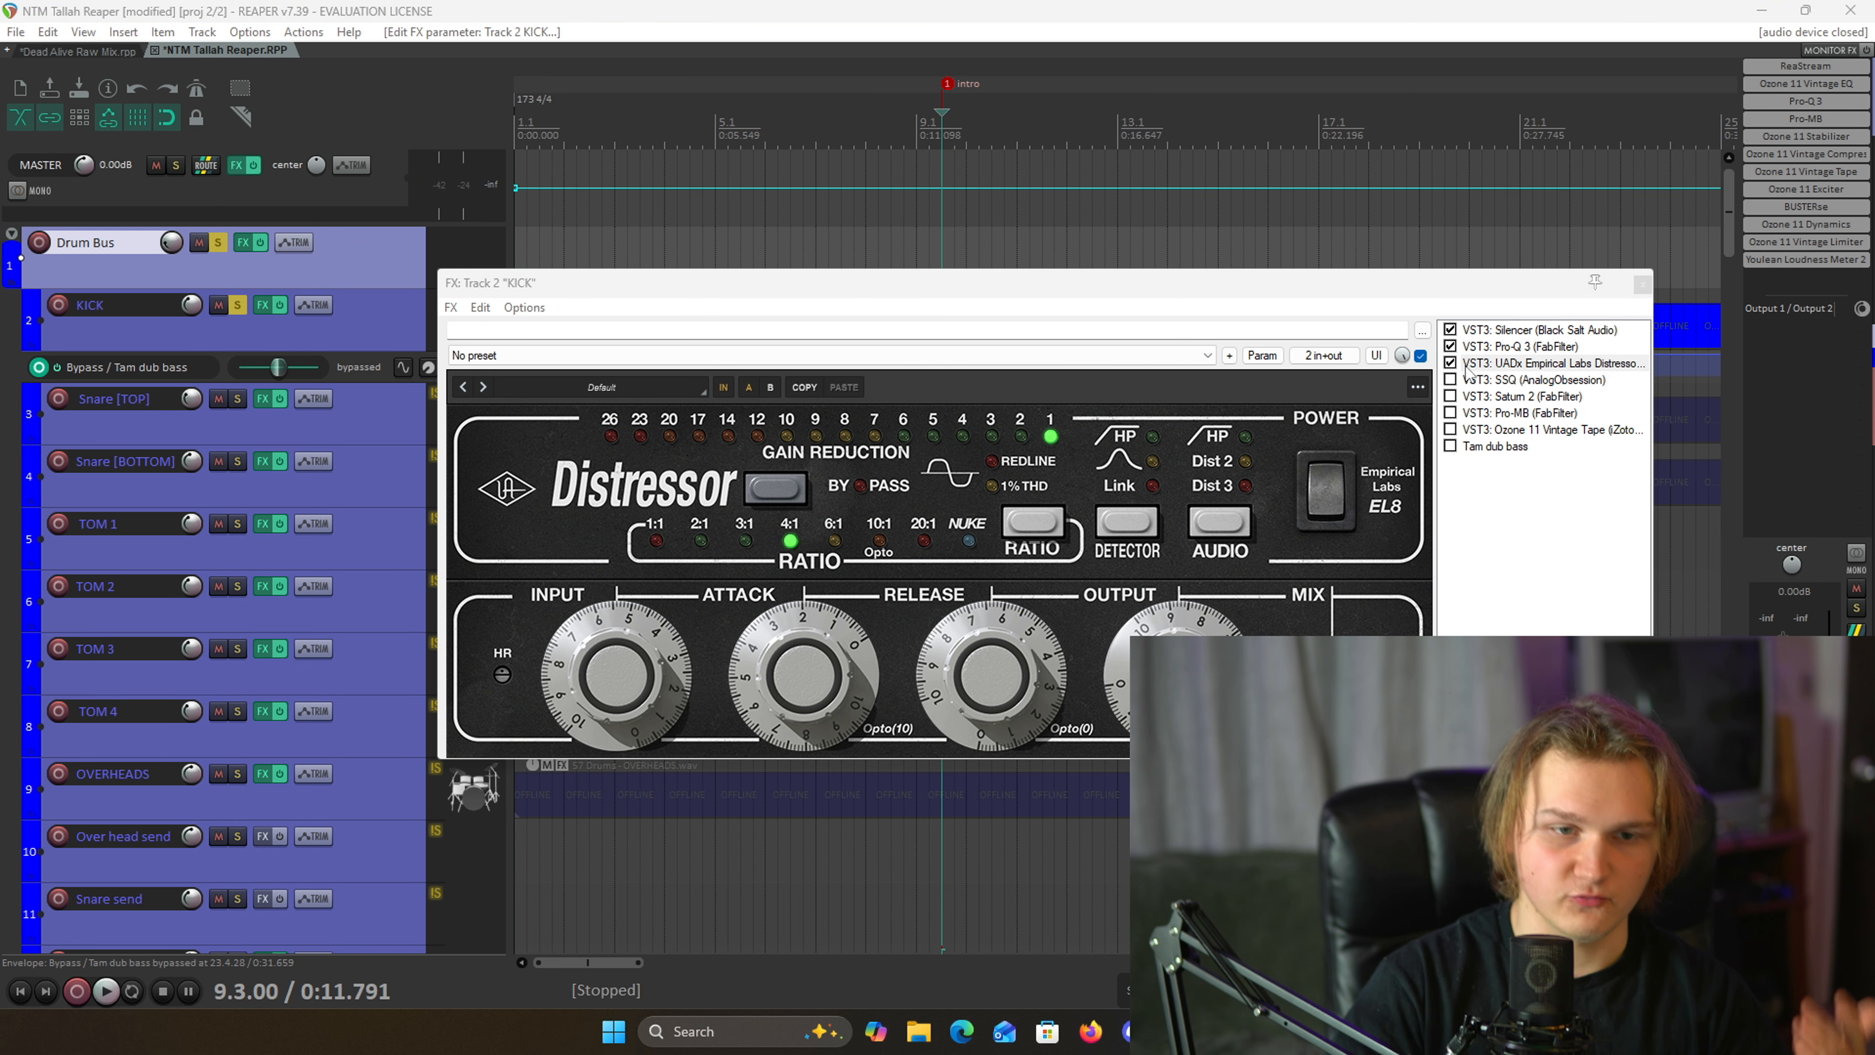
- Enable the SSQ equalizer on the KICK track and examine its low-frequency gain
click(1484, 379)
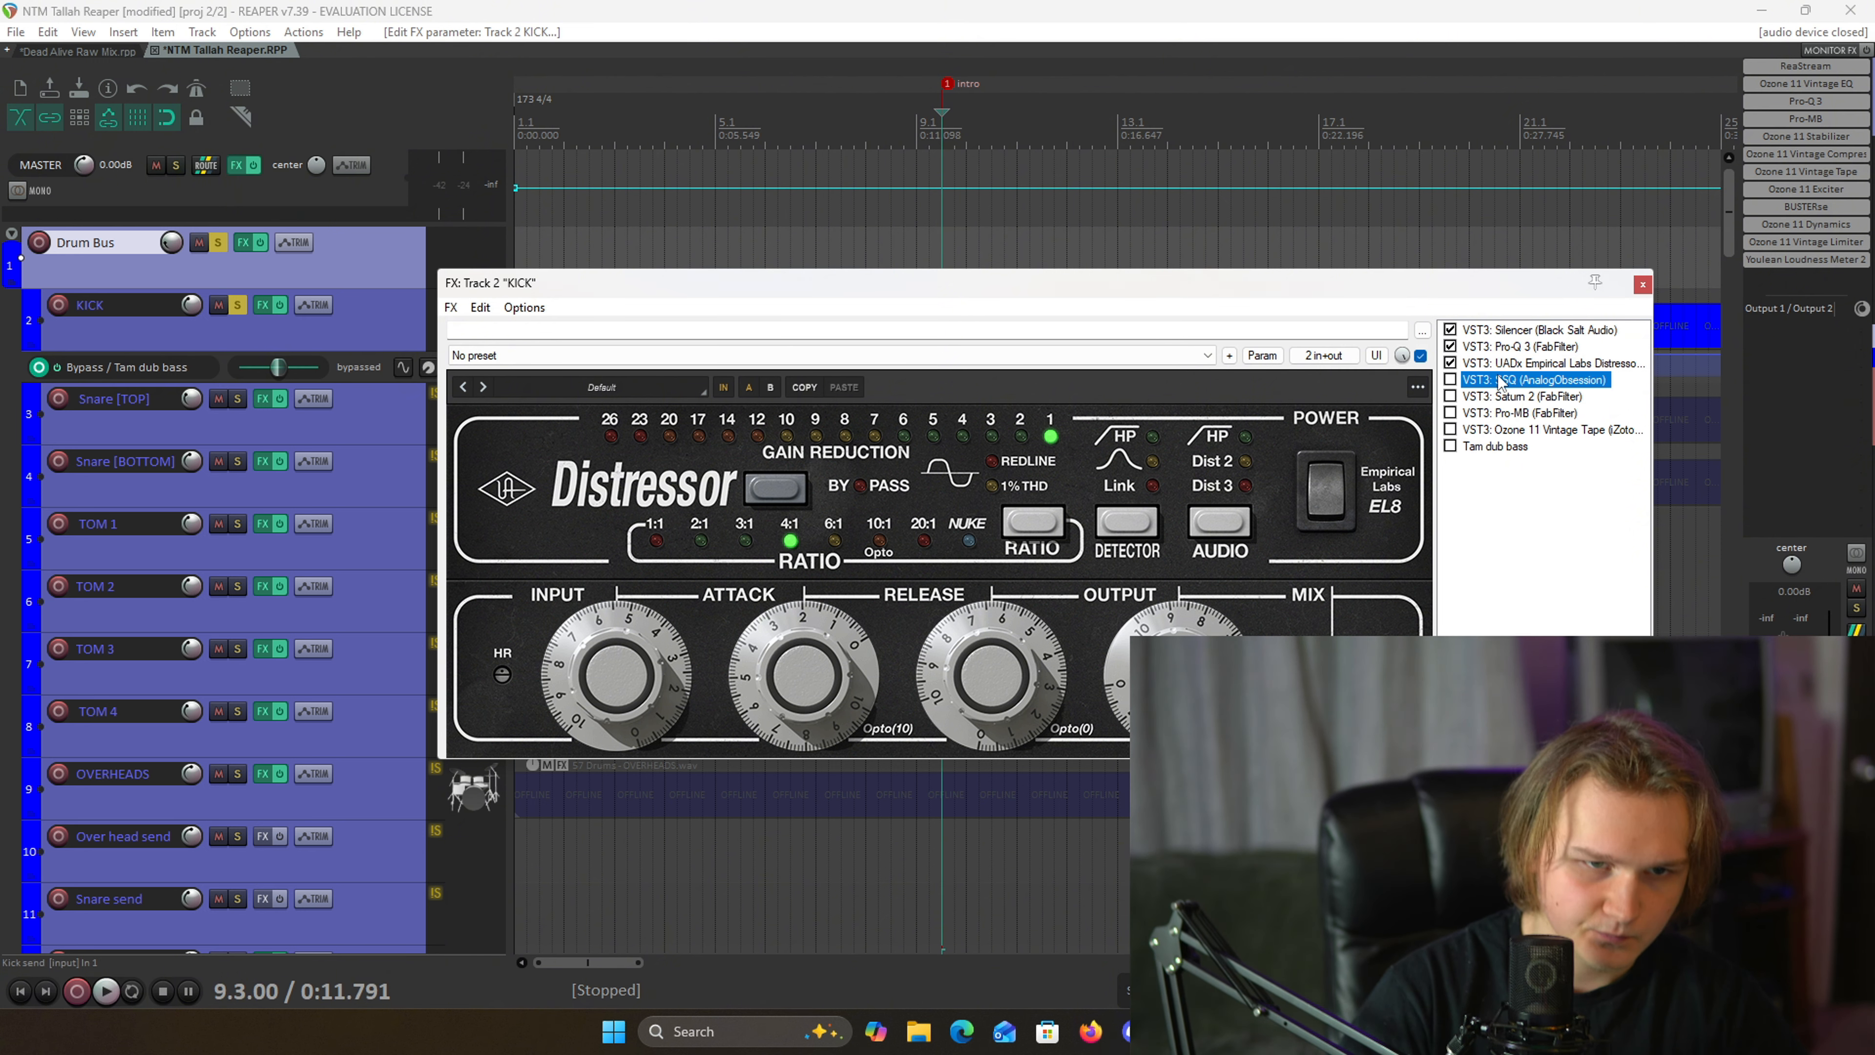
click(1322, 380)
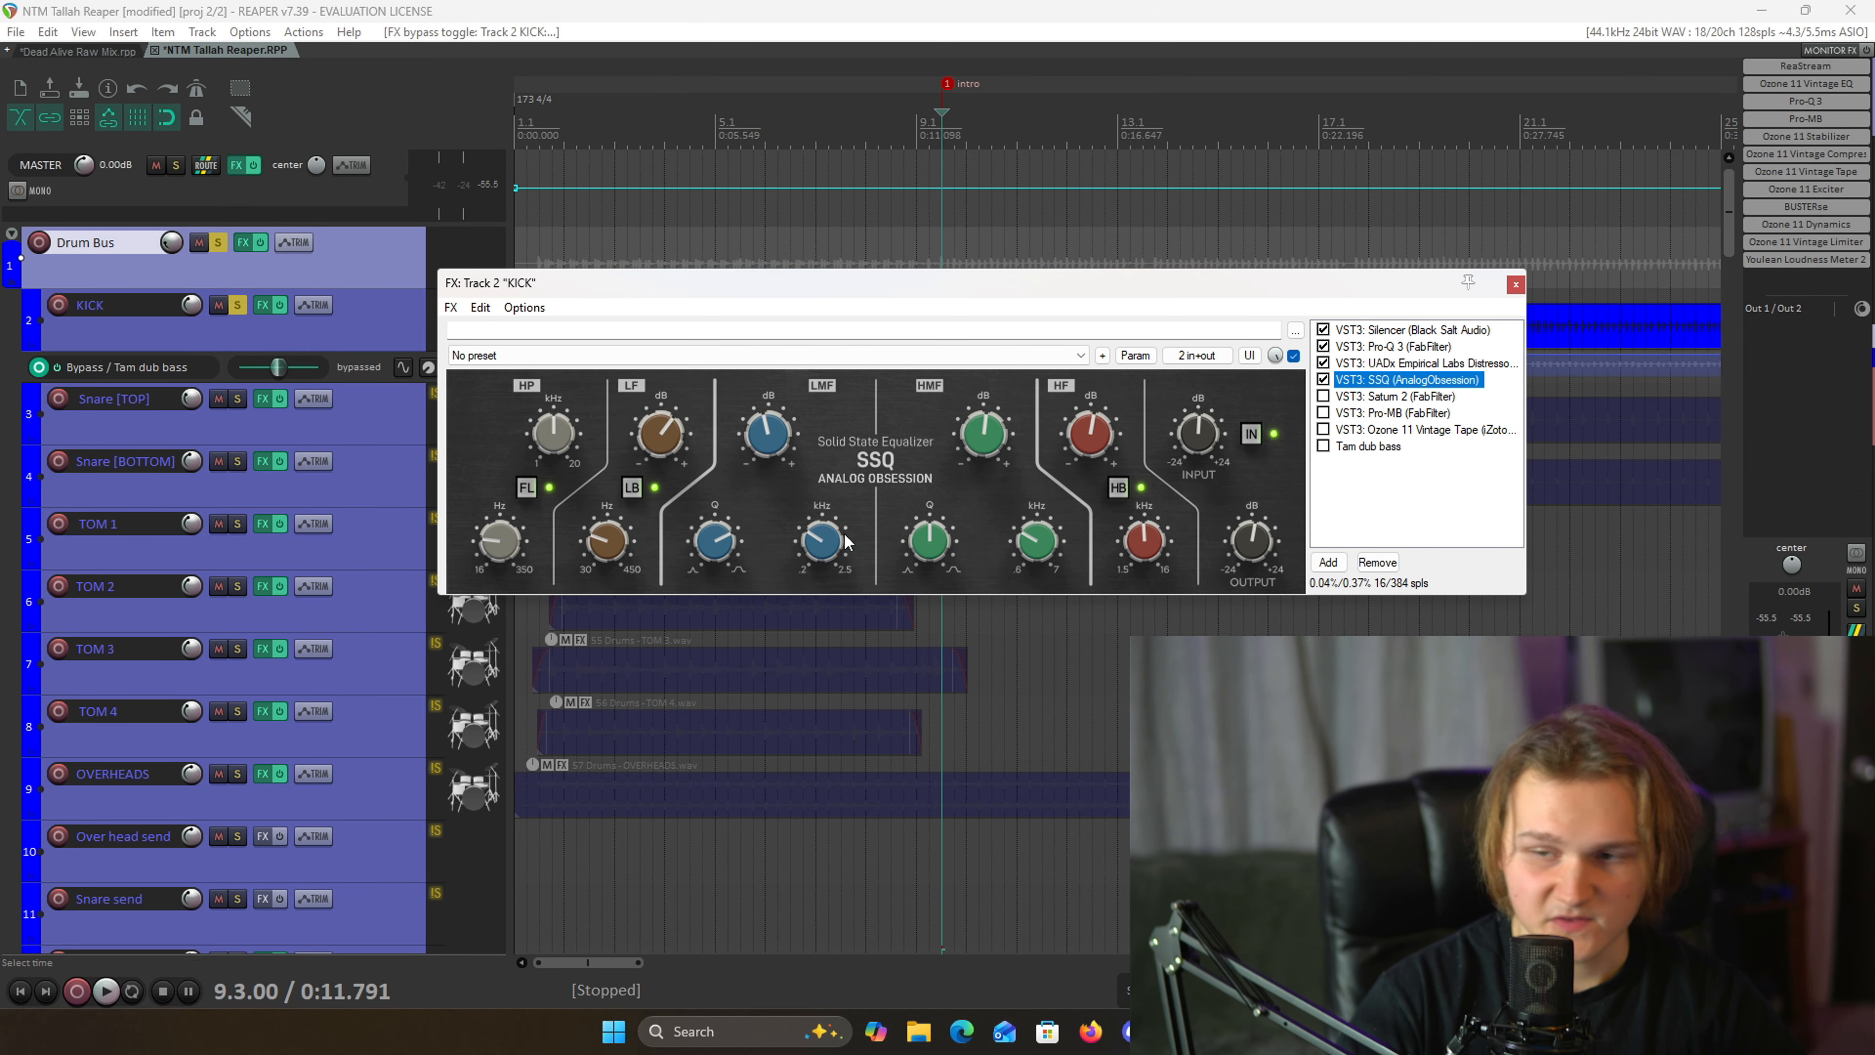
click(666, 444)
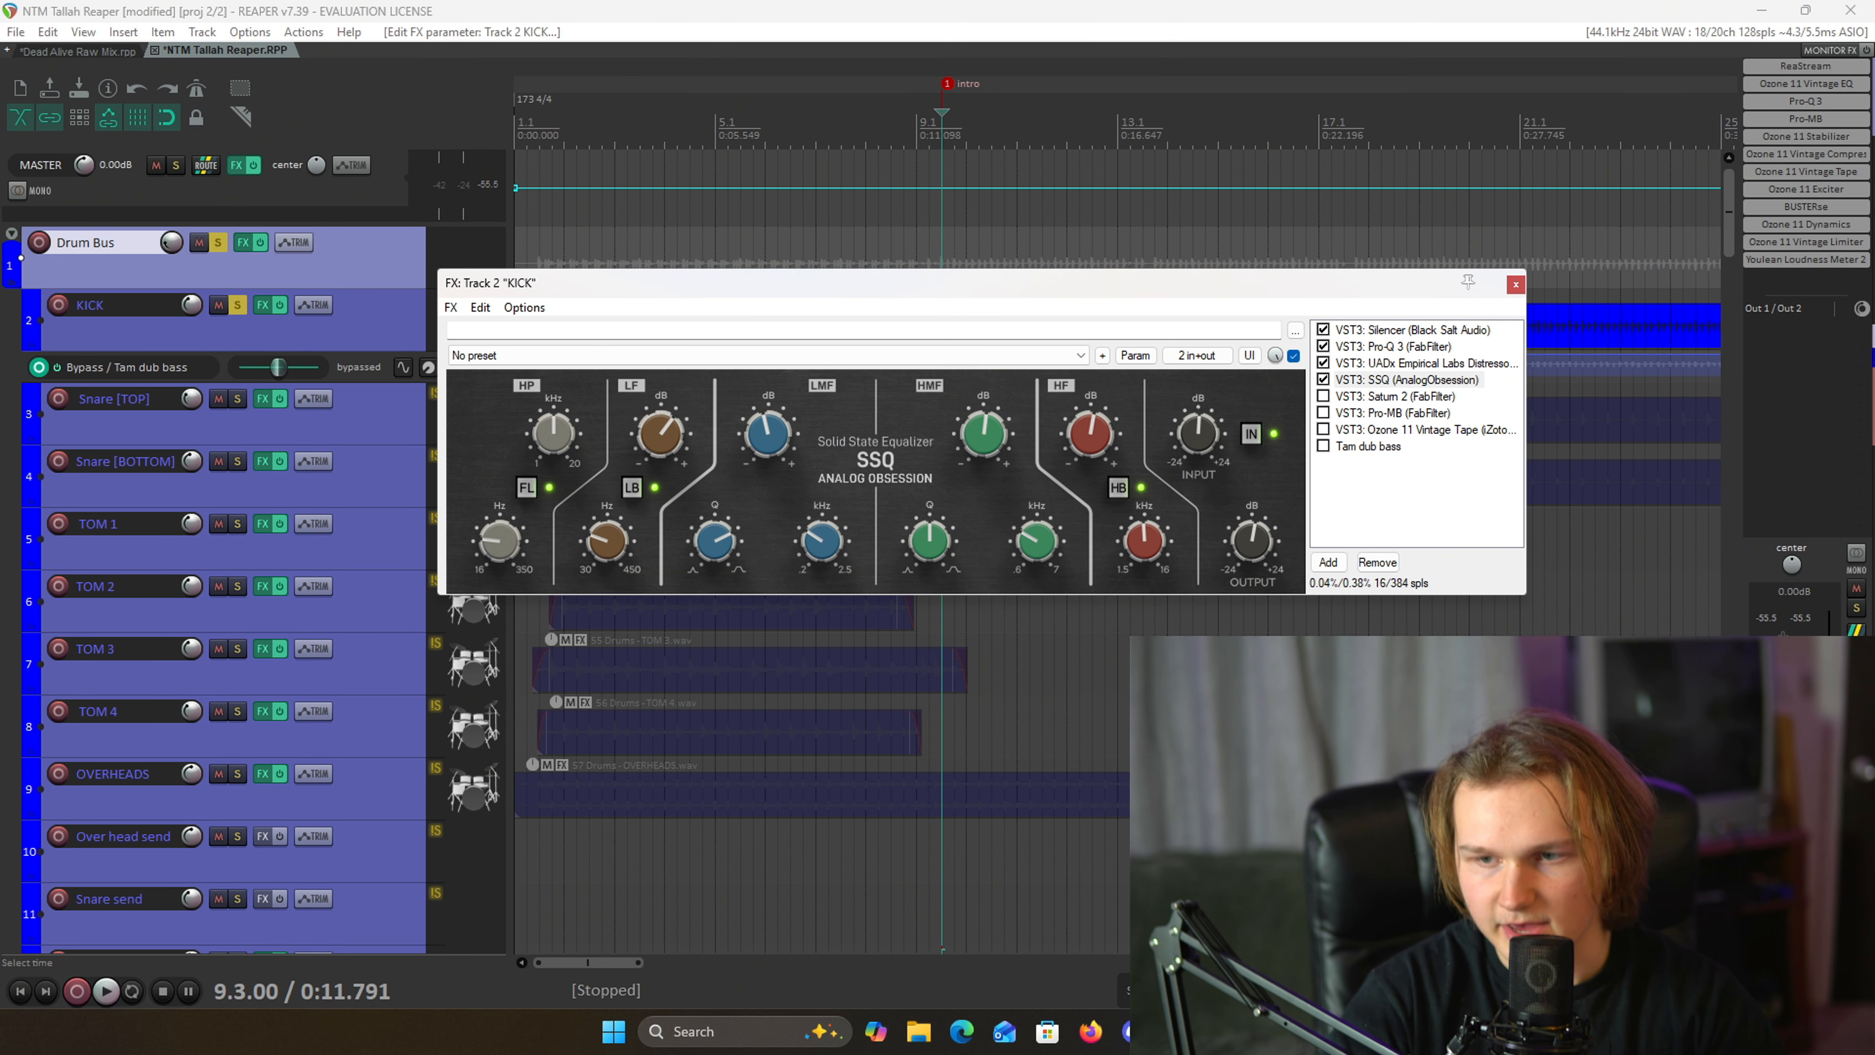
- Enable Saturn 2 on the KICK track and audition its two upper bands soloed, clearing both band solos
click(1396, 399)
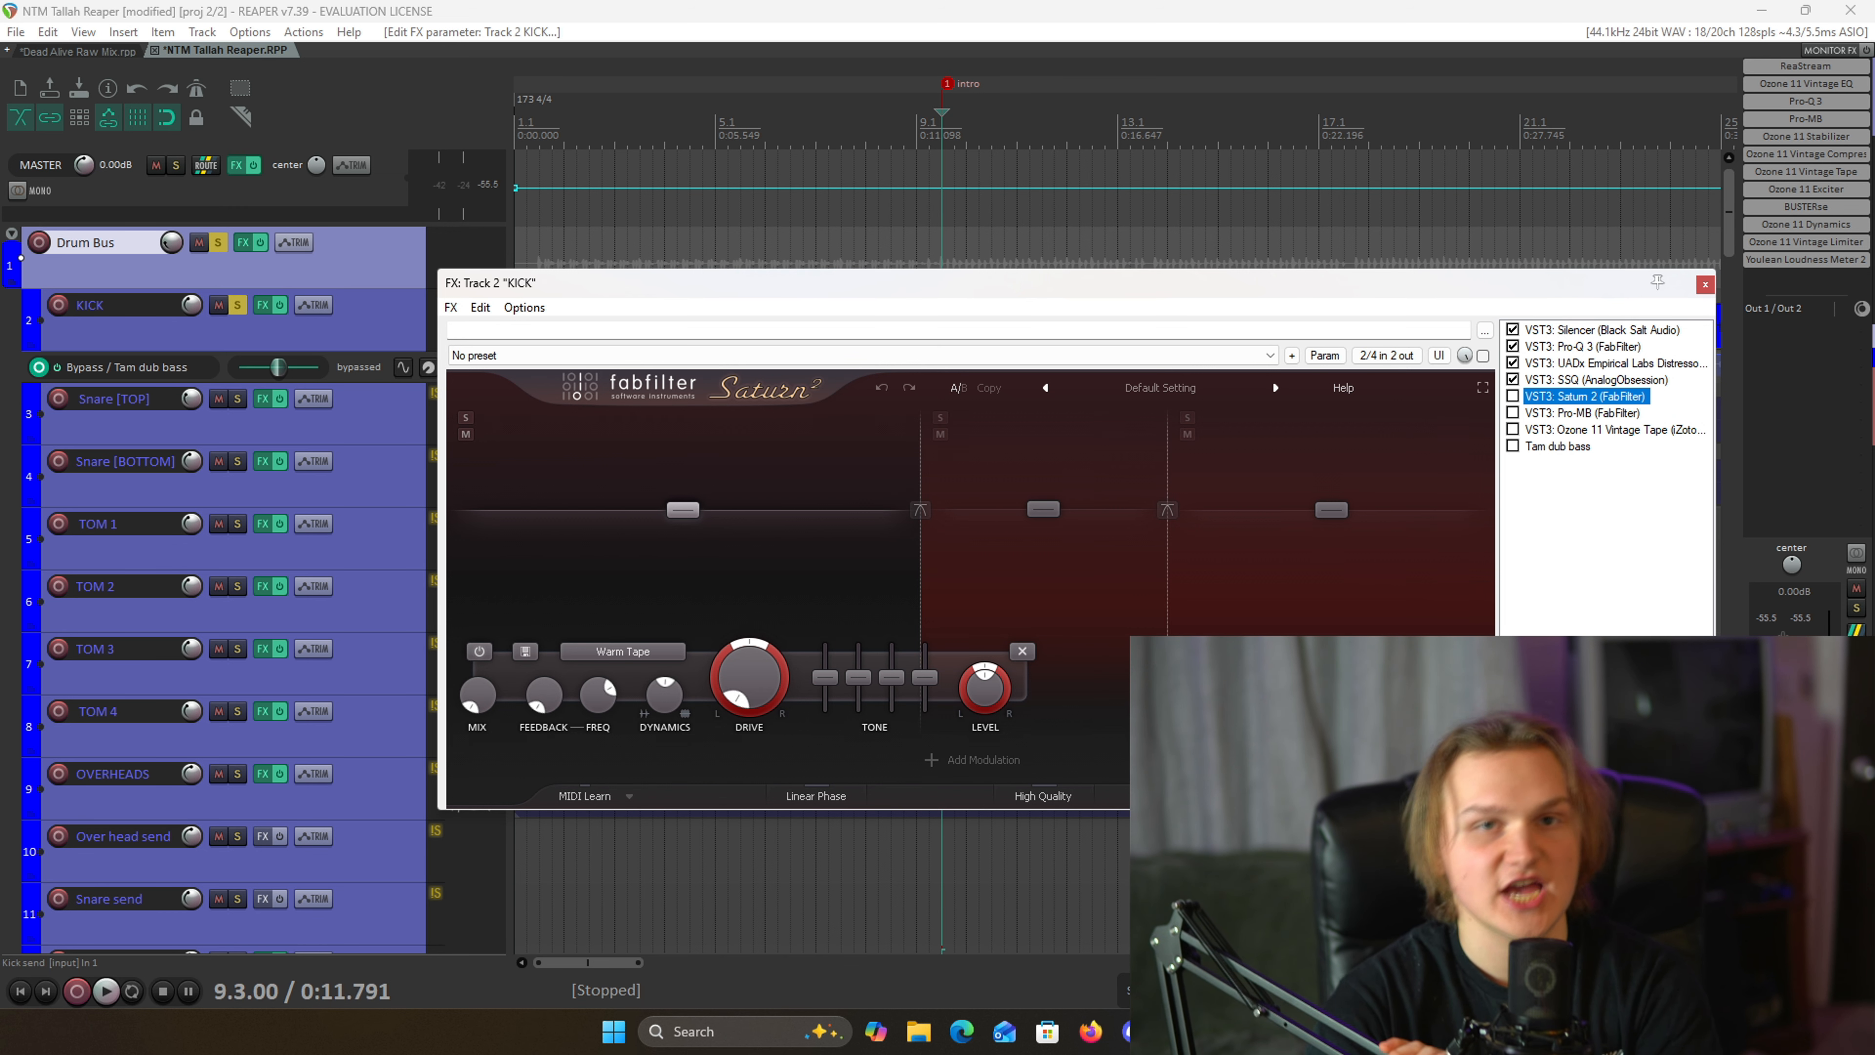
click(1513, 396)
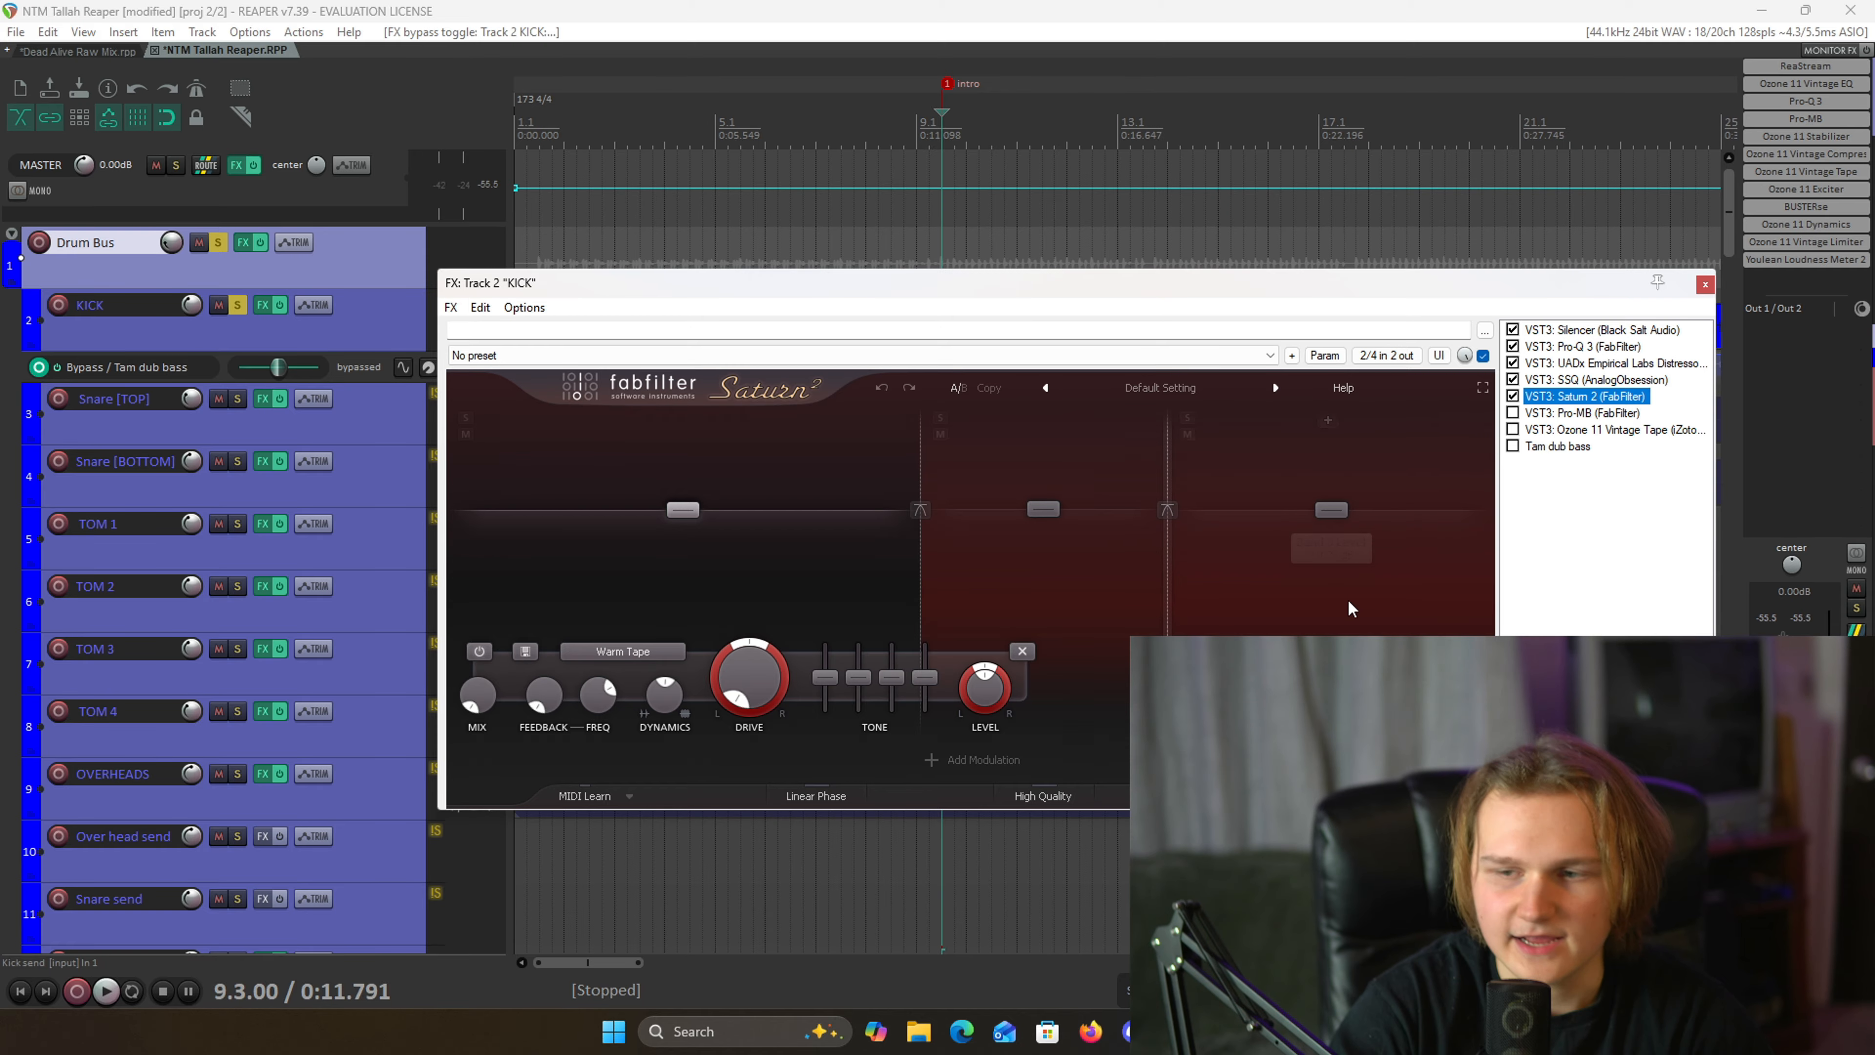
click(1186, 418)
click(940, 418)
key(space)
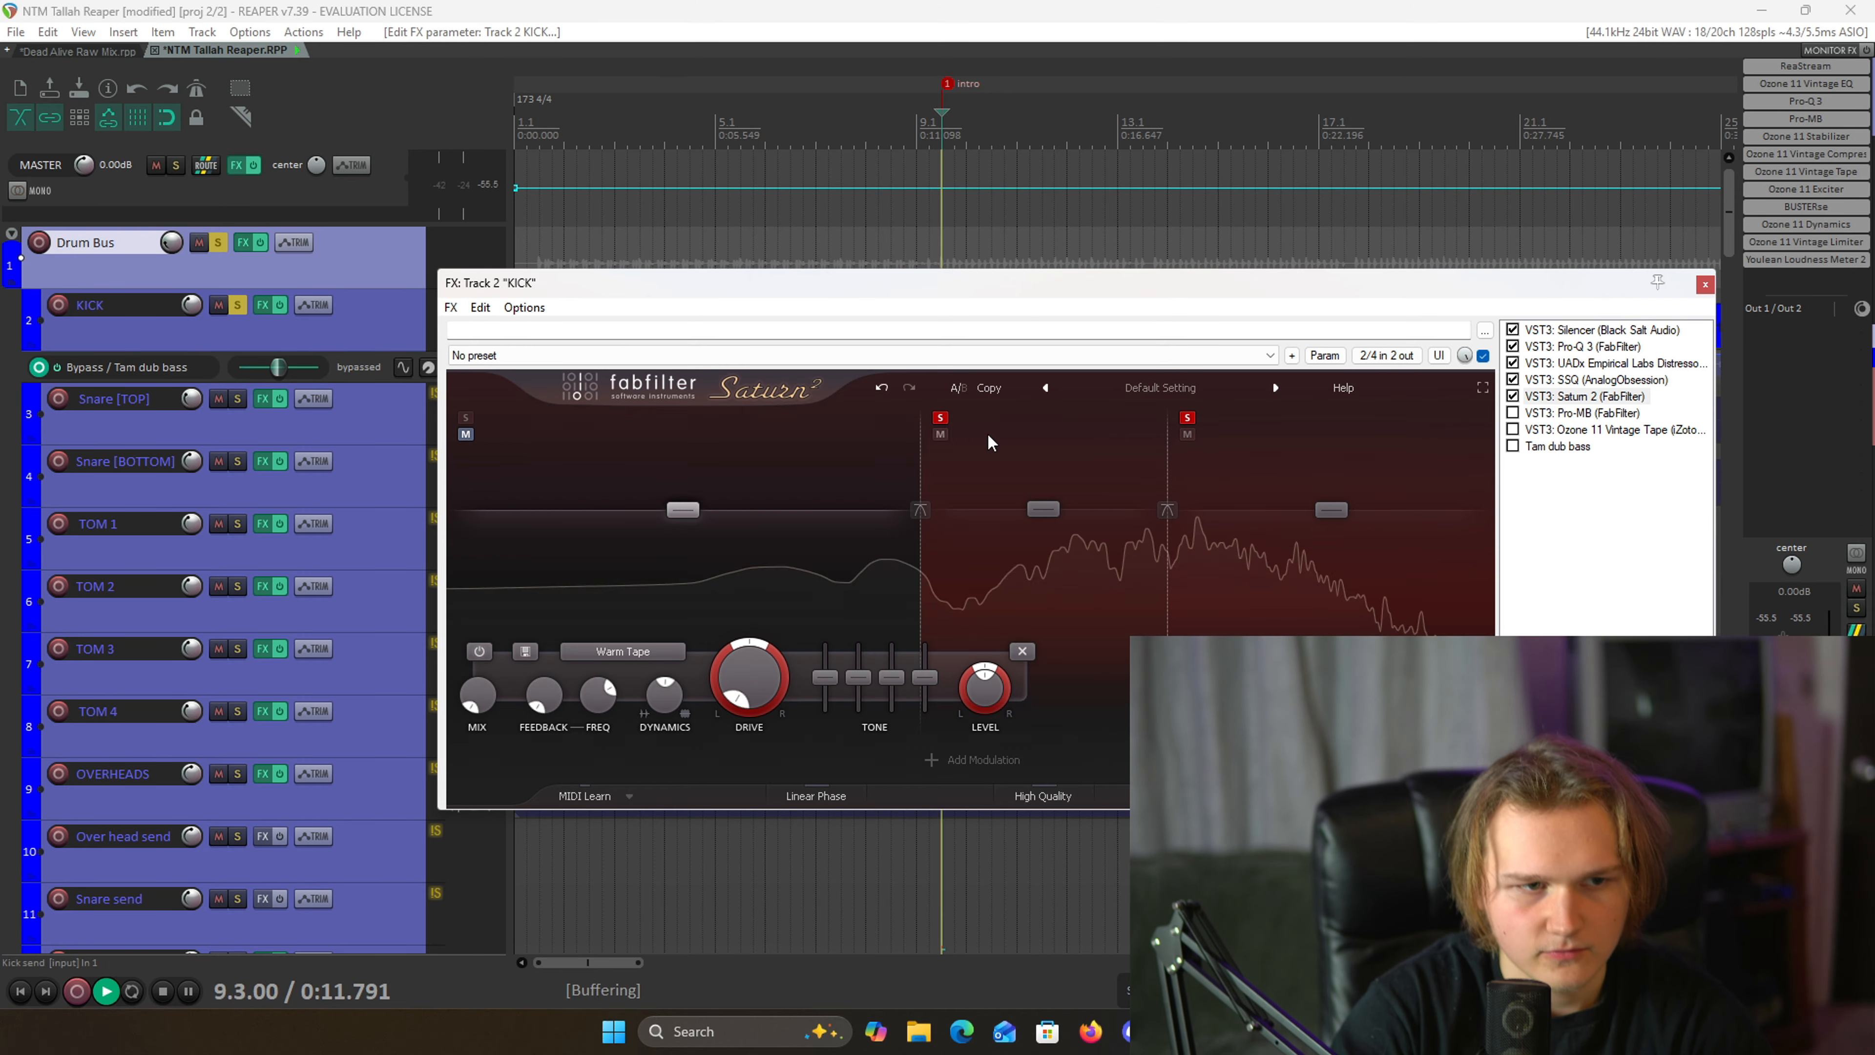
key(space)
click(1187, 420)
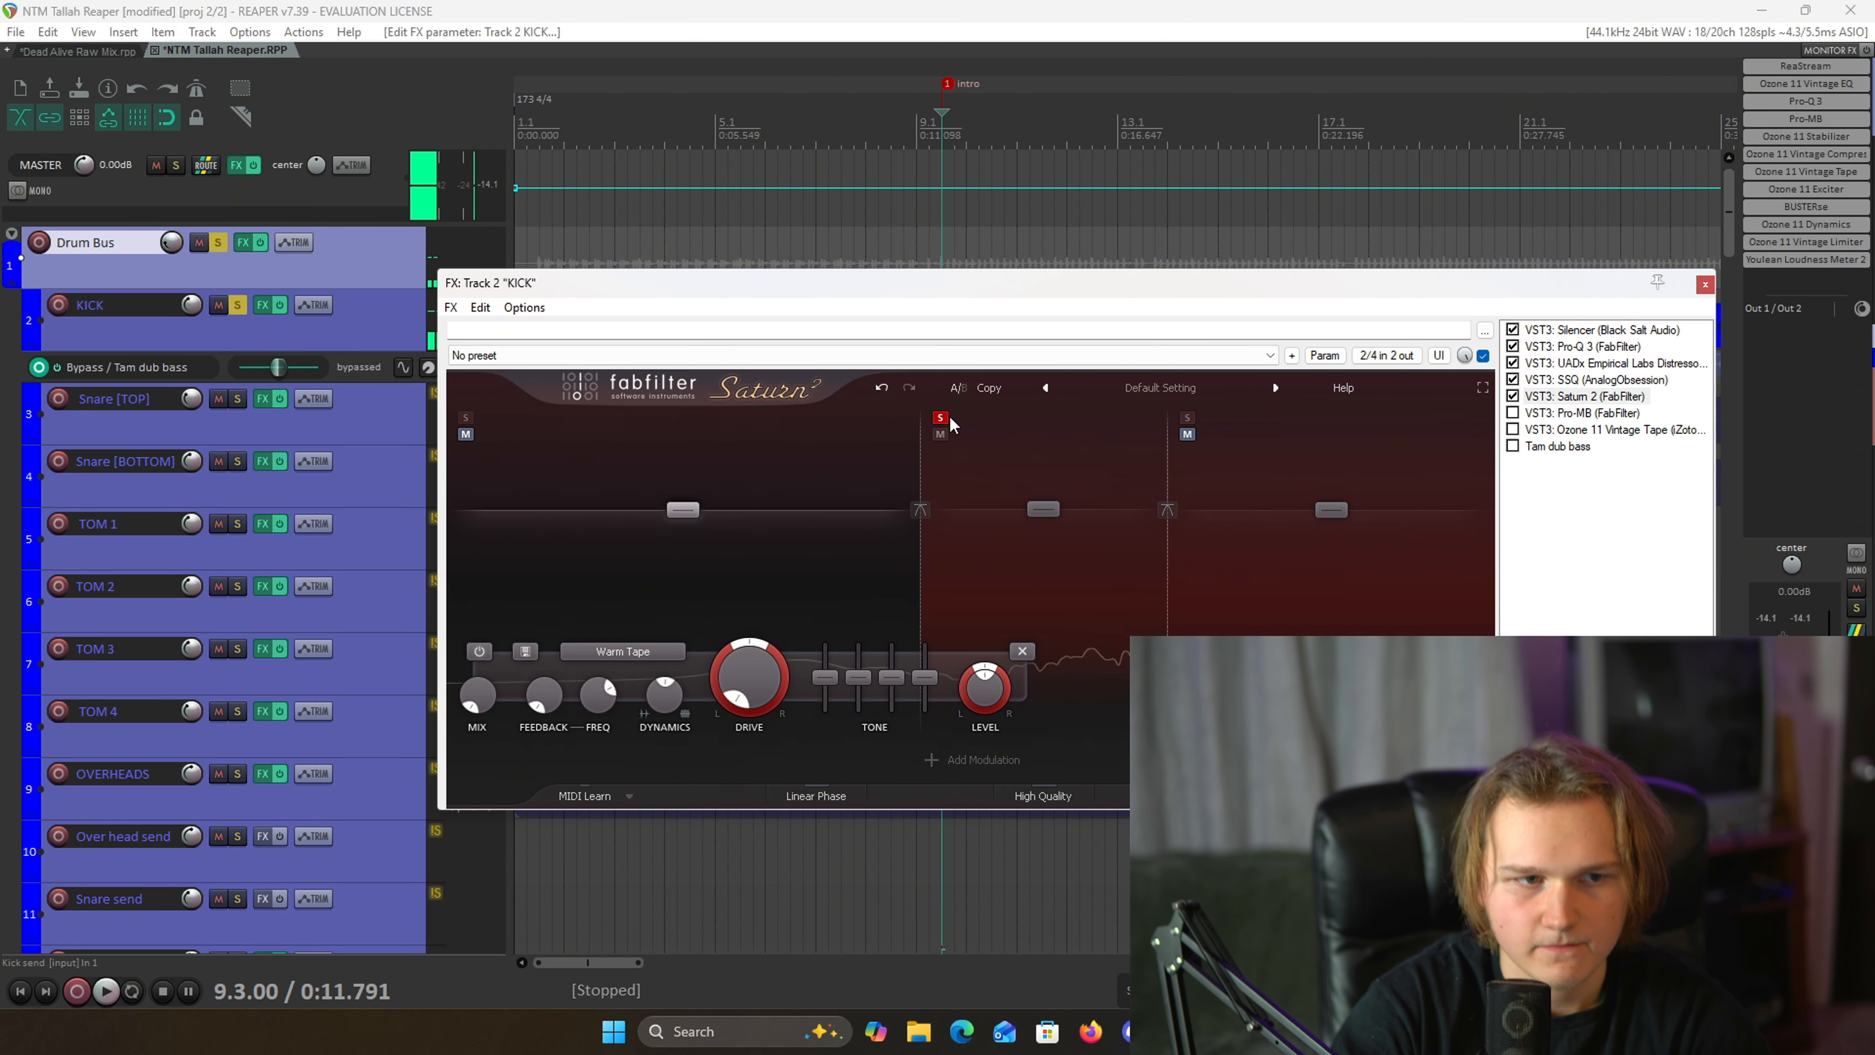
click(942, 419)
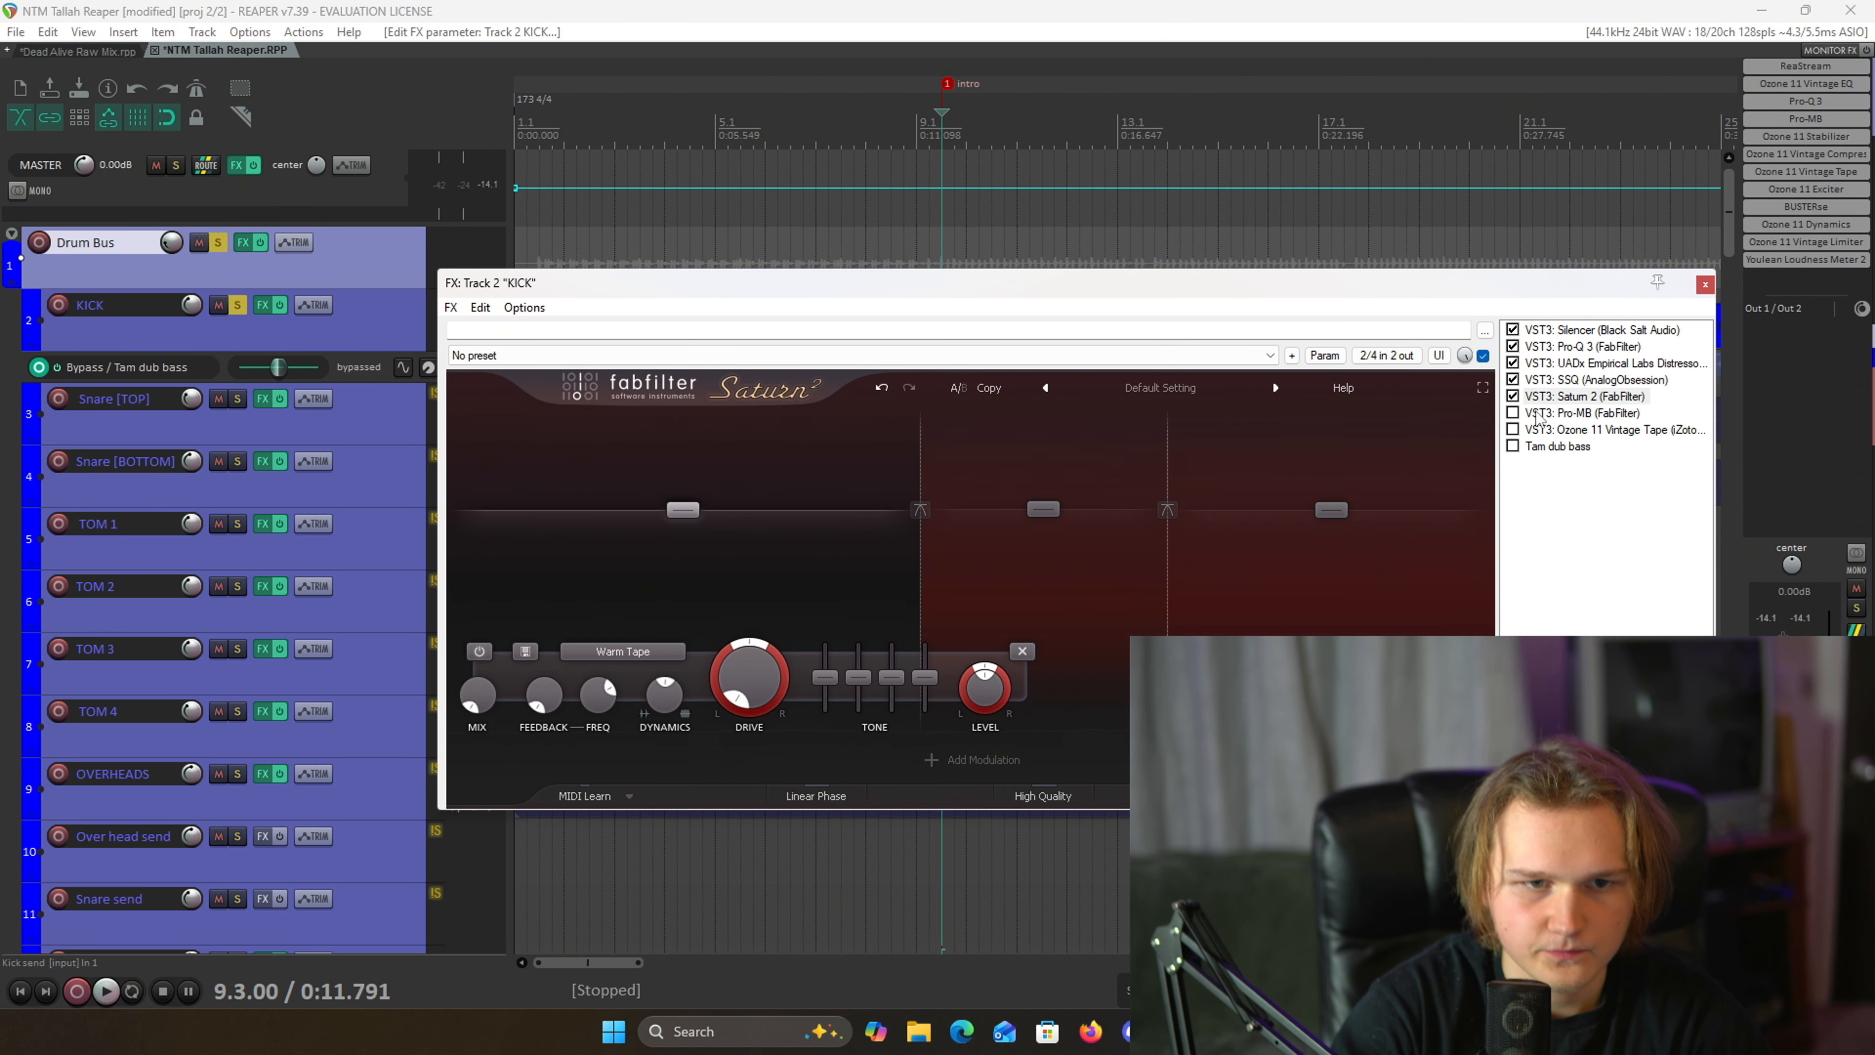
- Enable Pro-MB on the KICK track and inspect the dynamics controls of each of its four bands
click(1537, 413)
click(1460, 413)
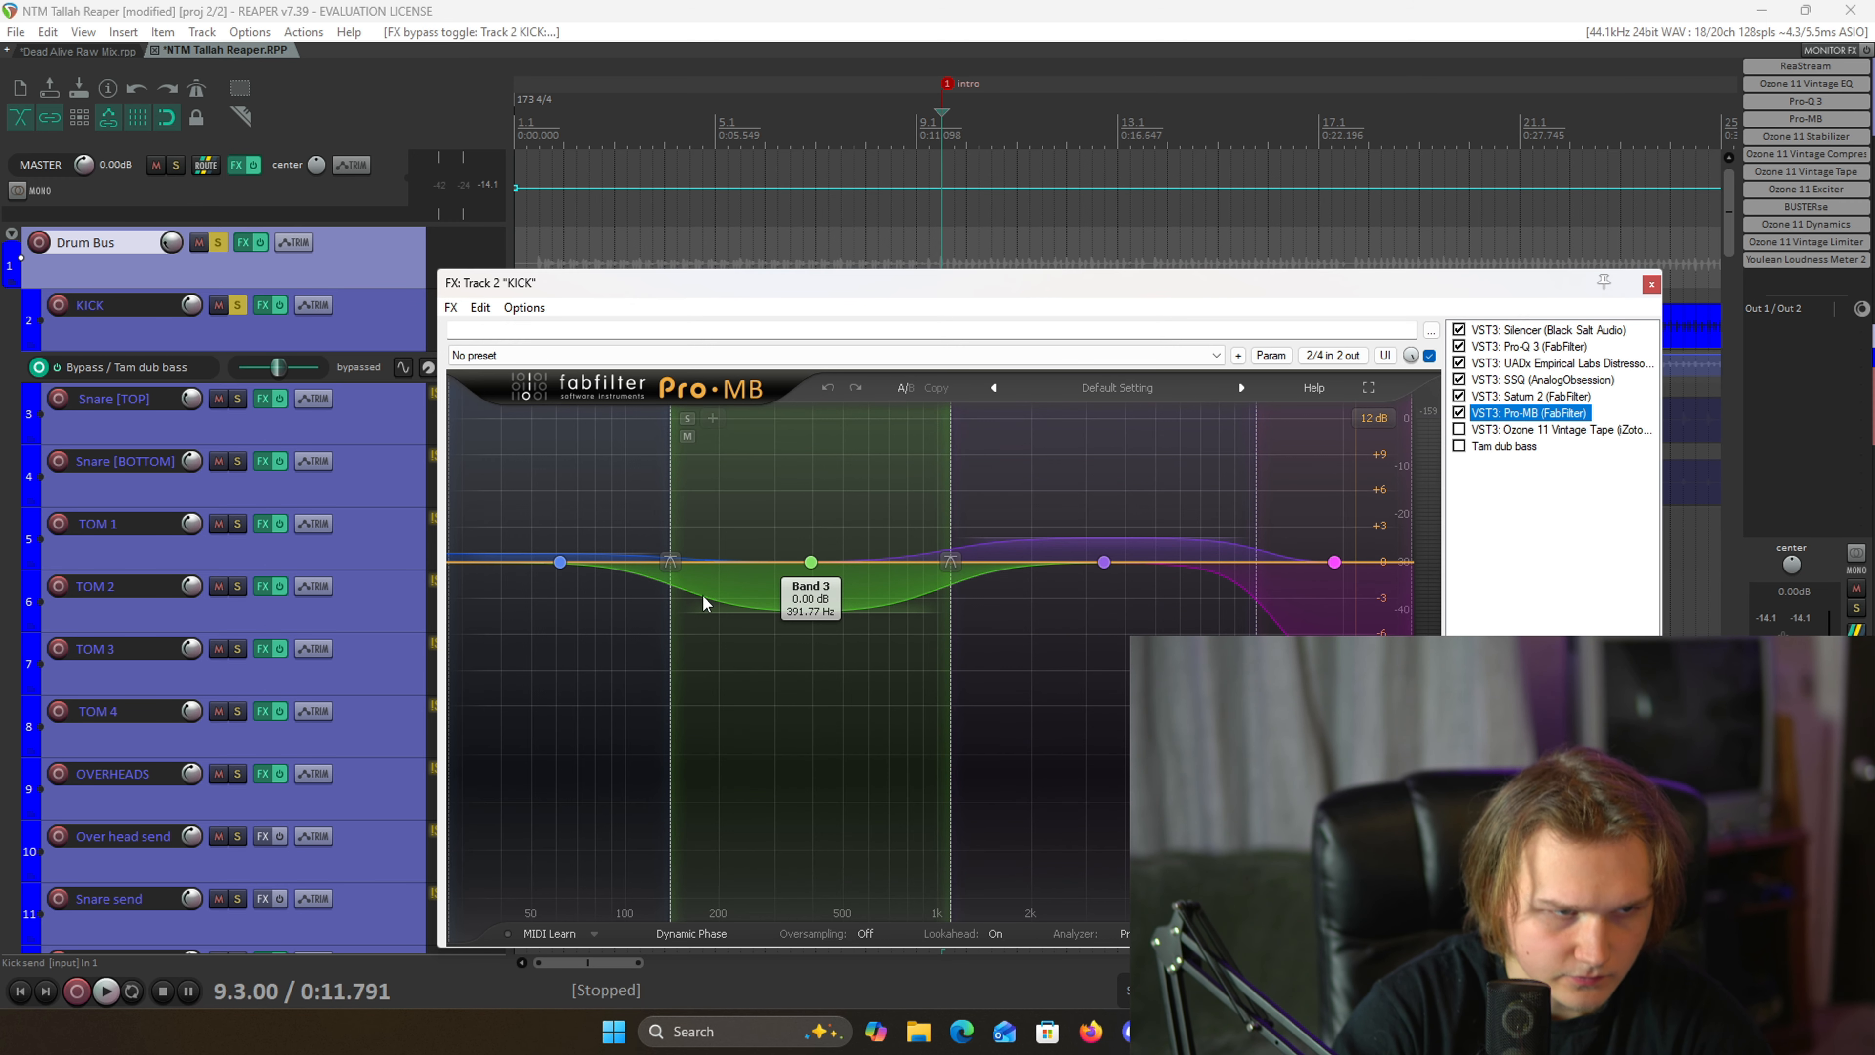
click(762, 706)
click(1013, 688)
click(914, 686)
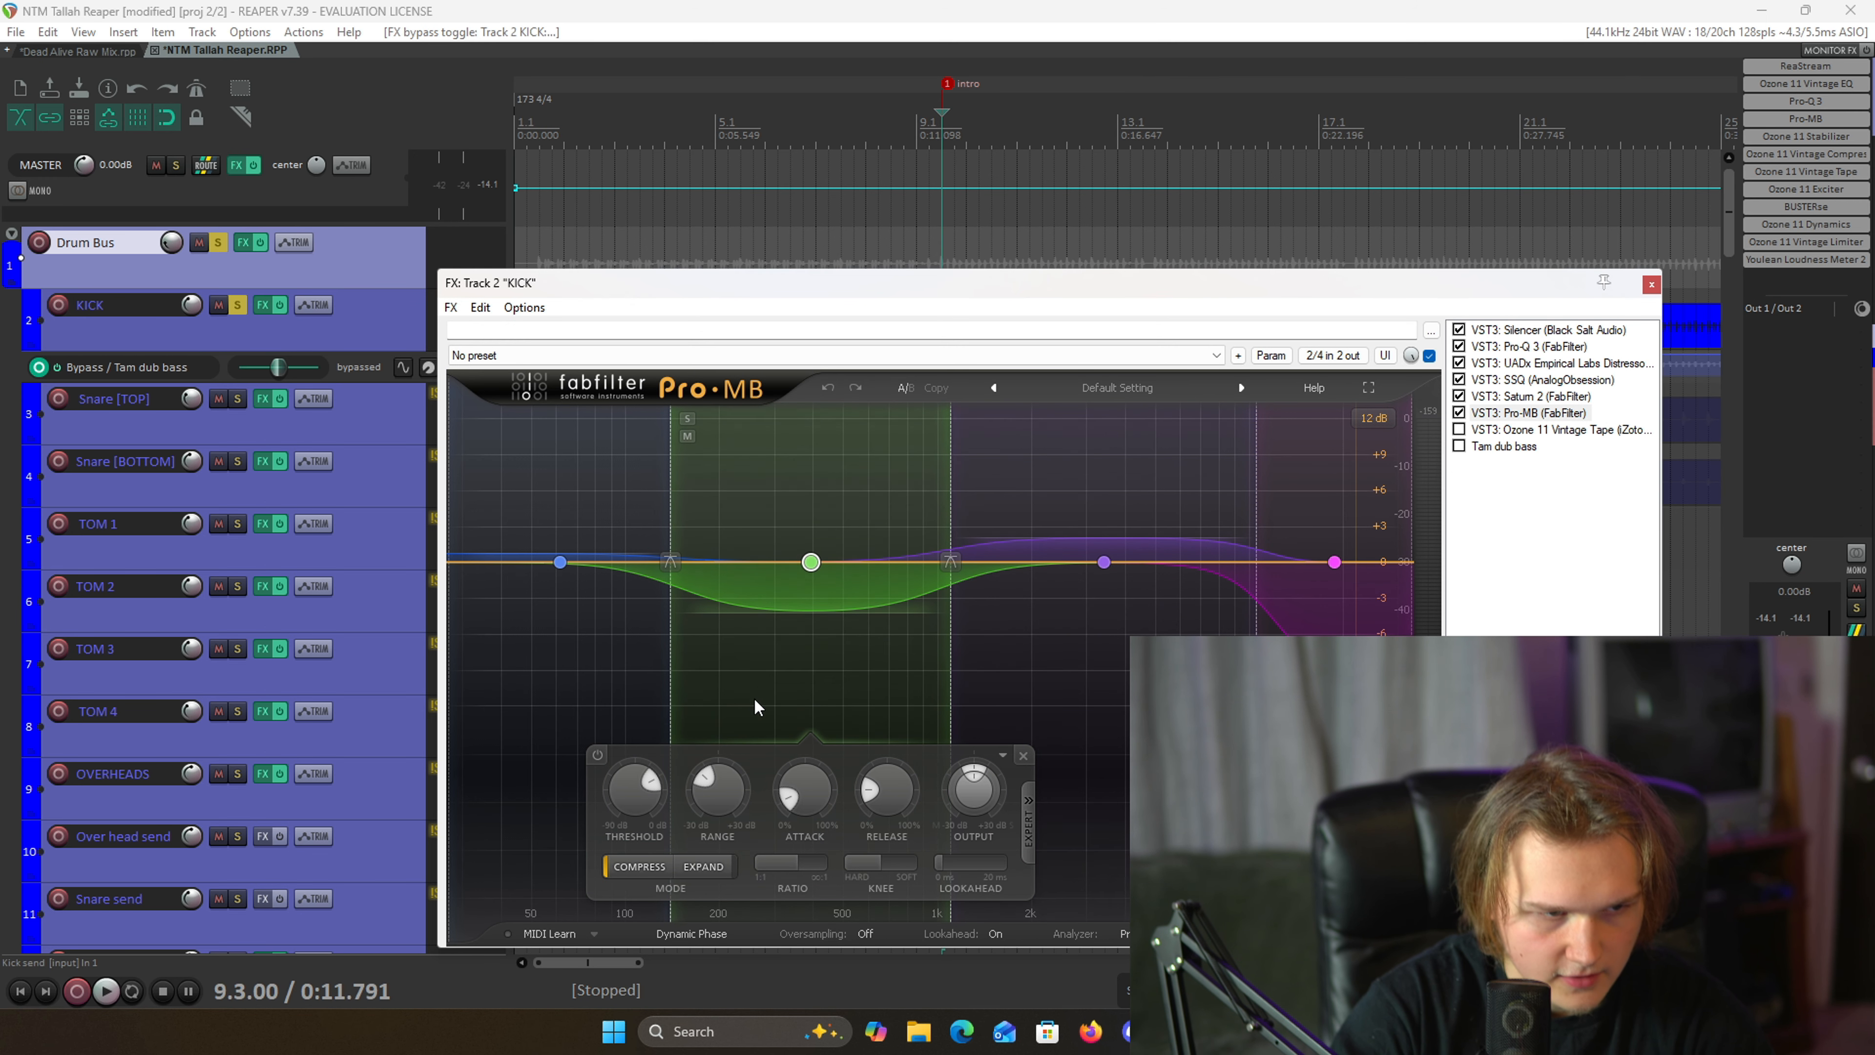
click(585, 669)
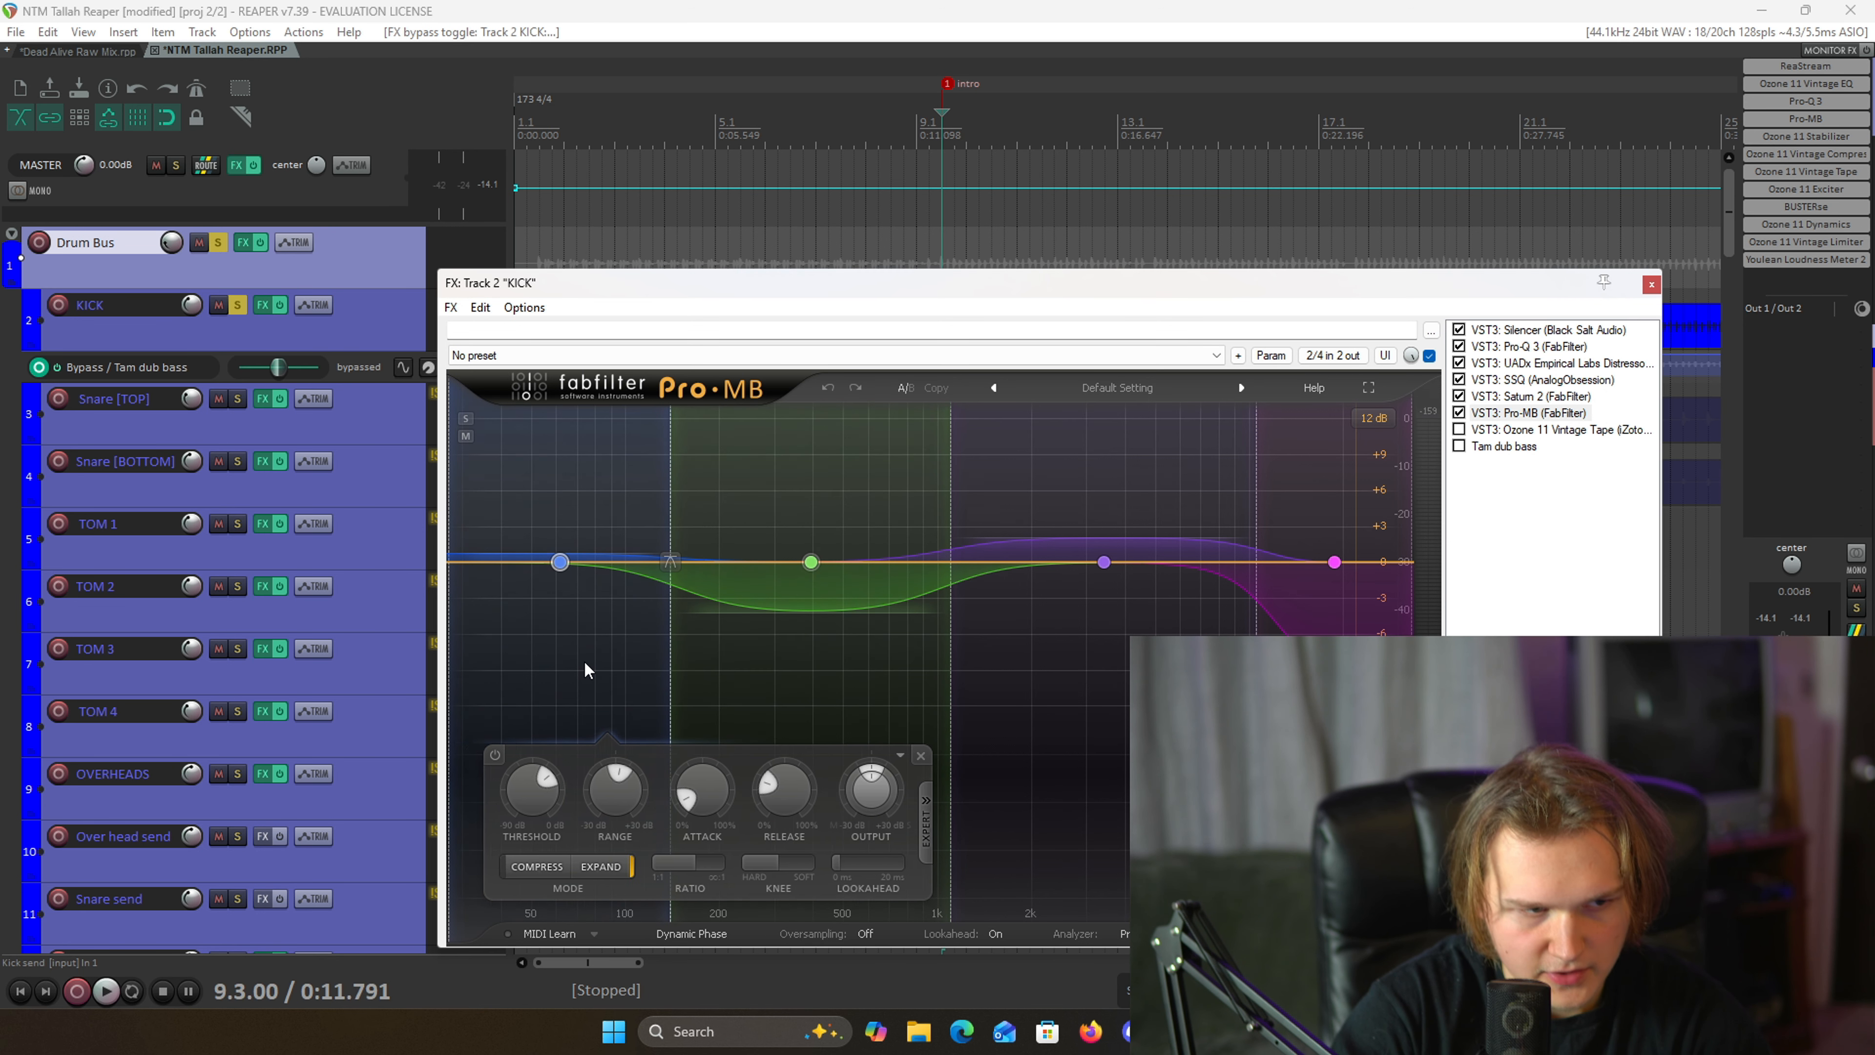
click(735, 671)
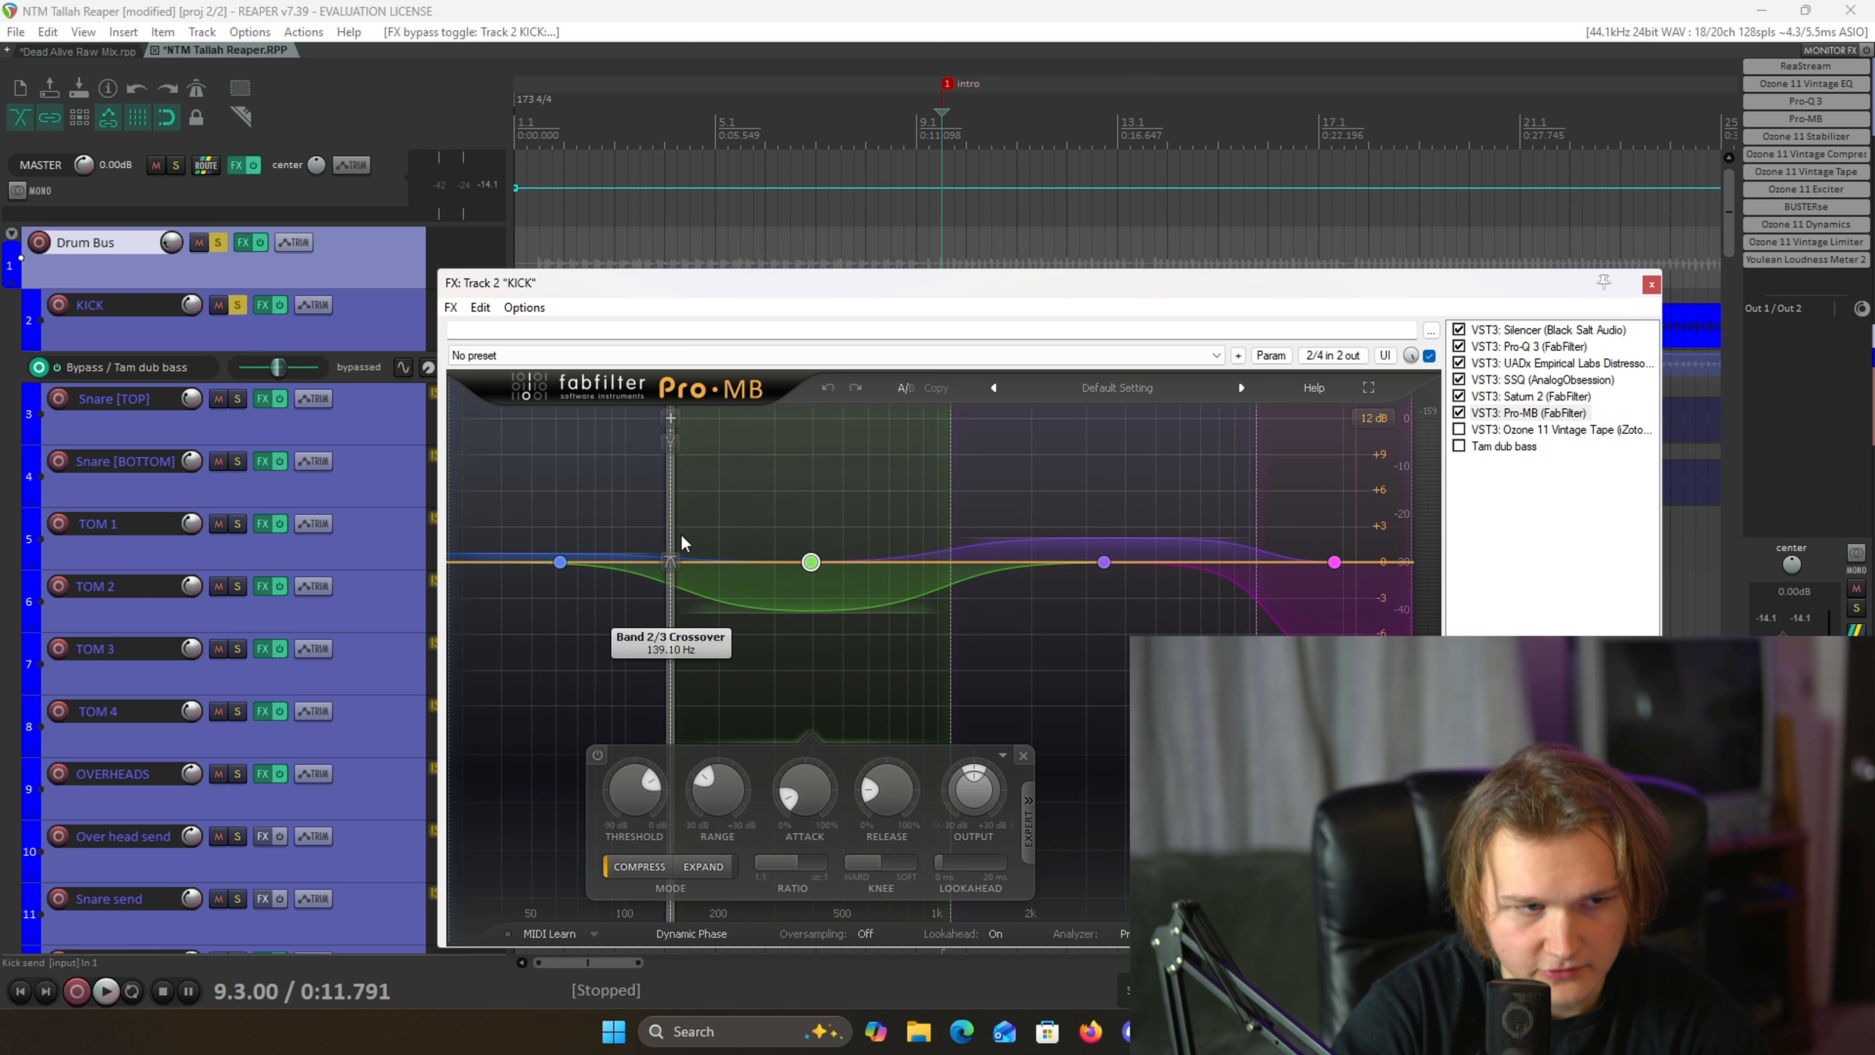
click(1085, 624)
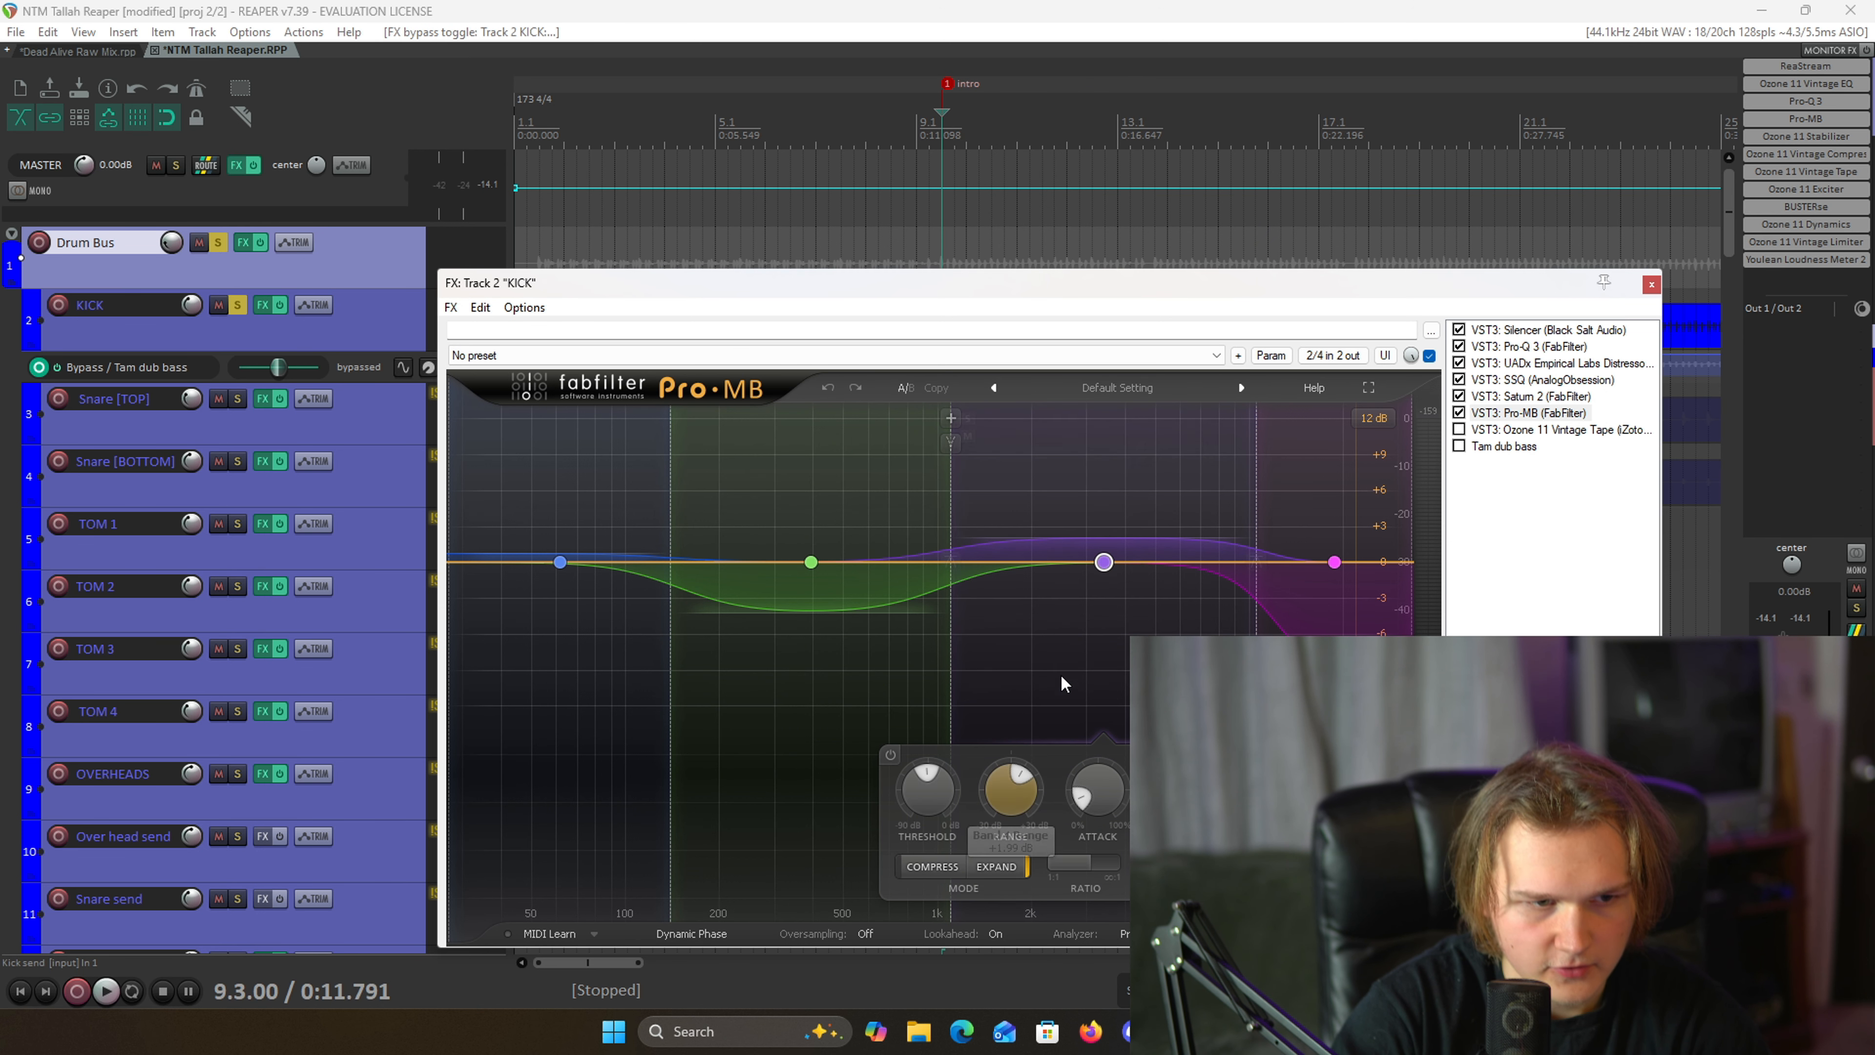
click(1325, 657)
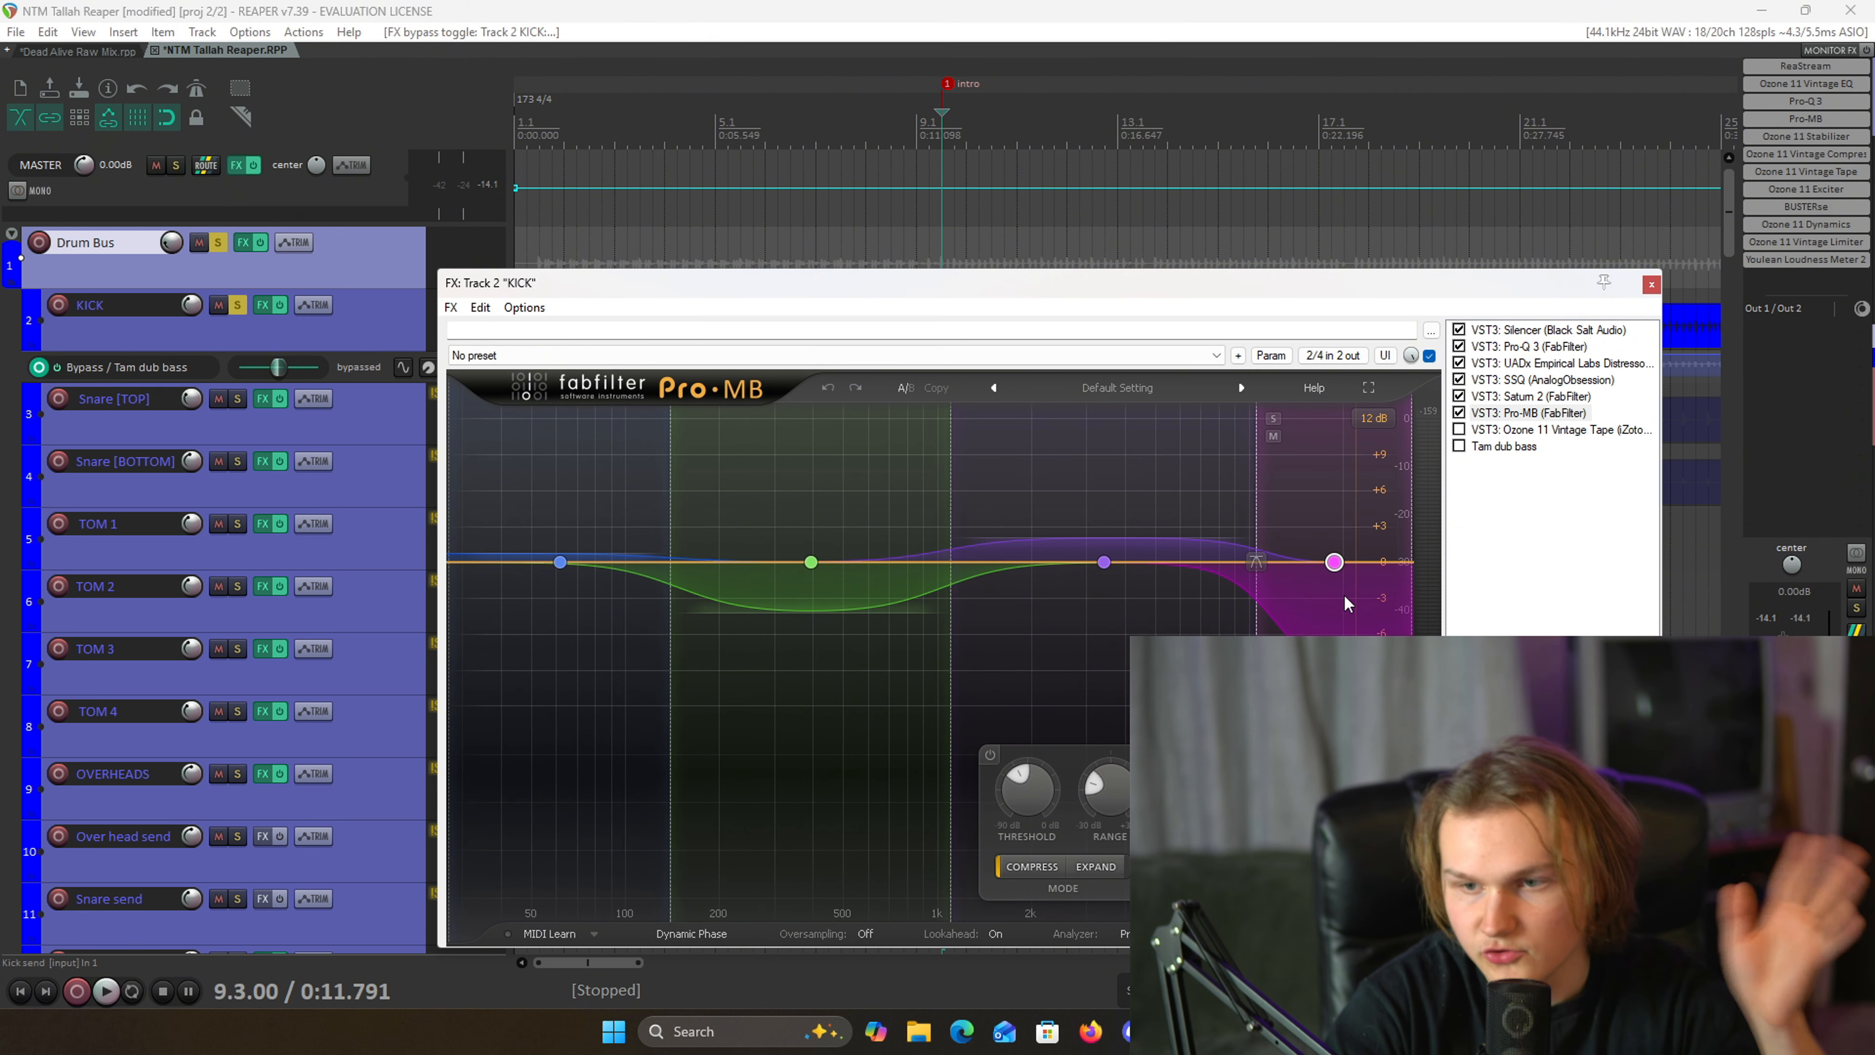
- Reopen the lowest Pro-MB band's controls, and solo and unsolo that band to show its range
click(560, 562)
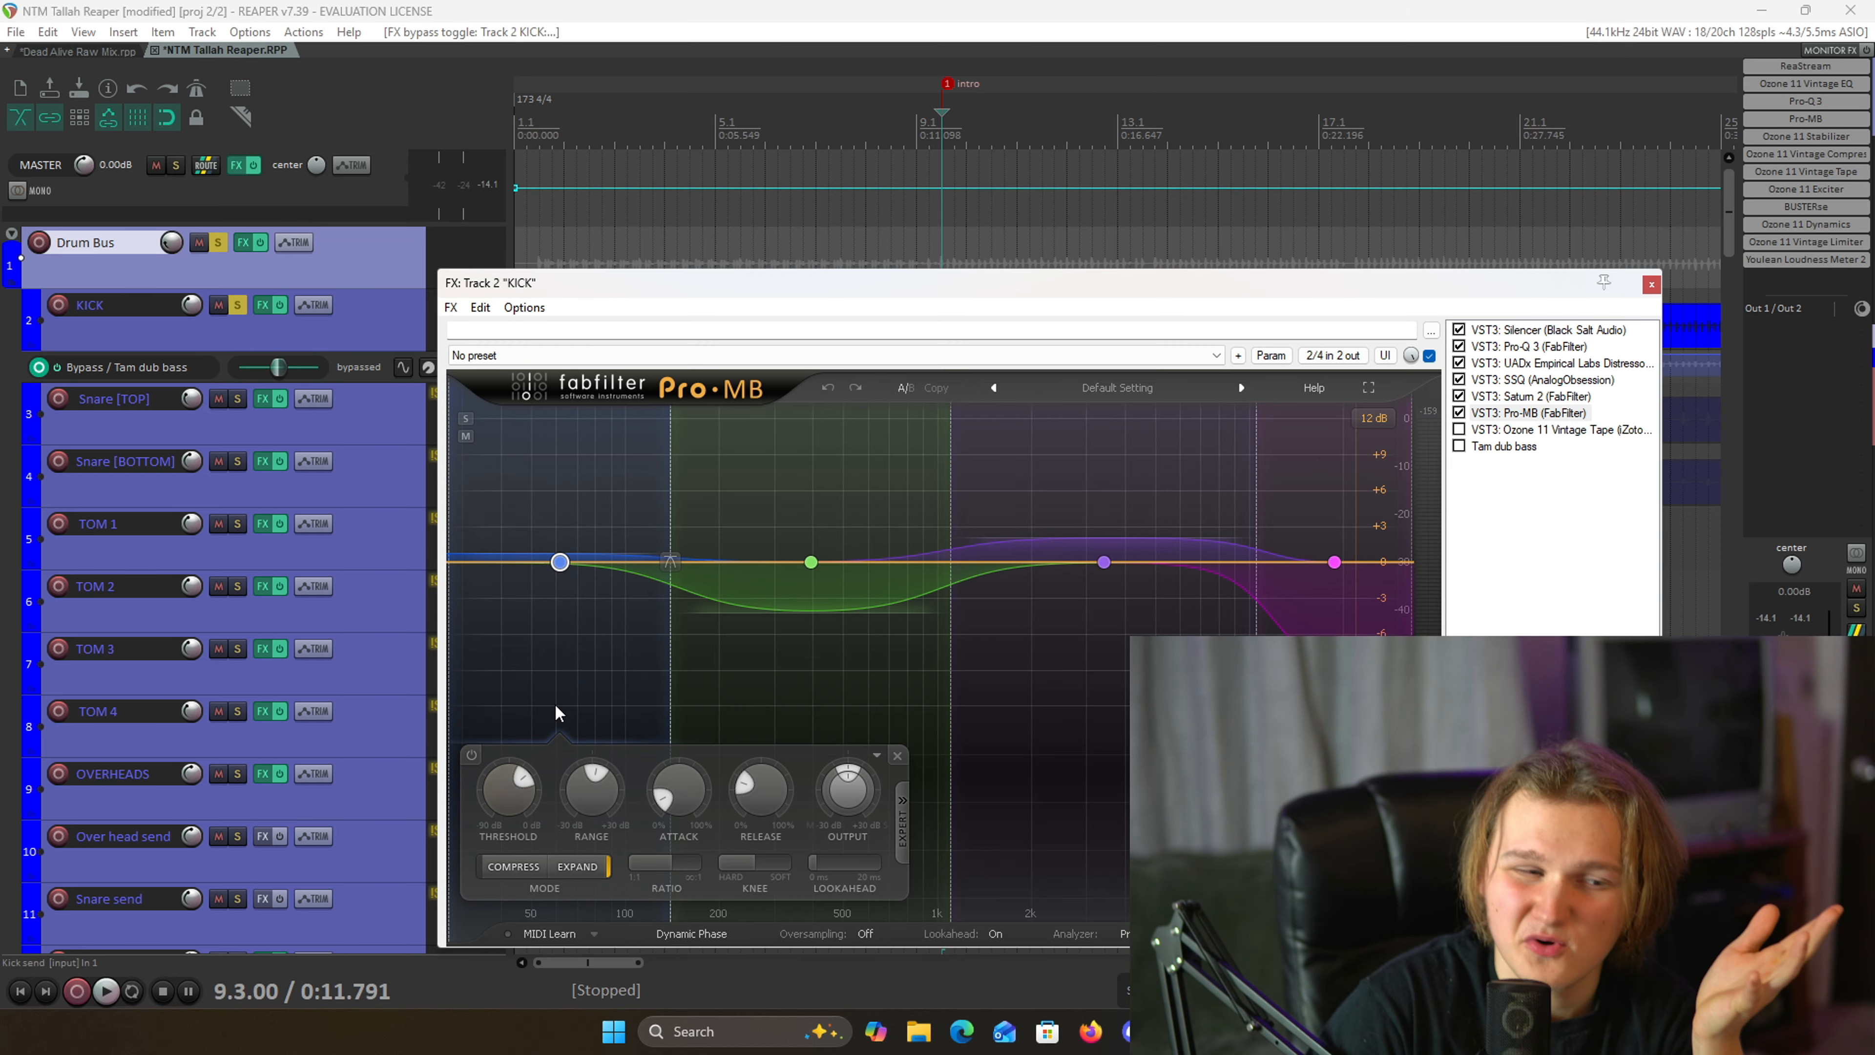
click(465, 418)
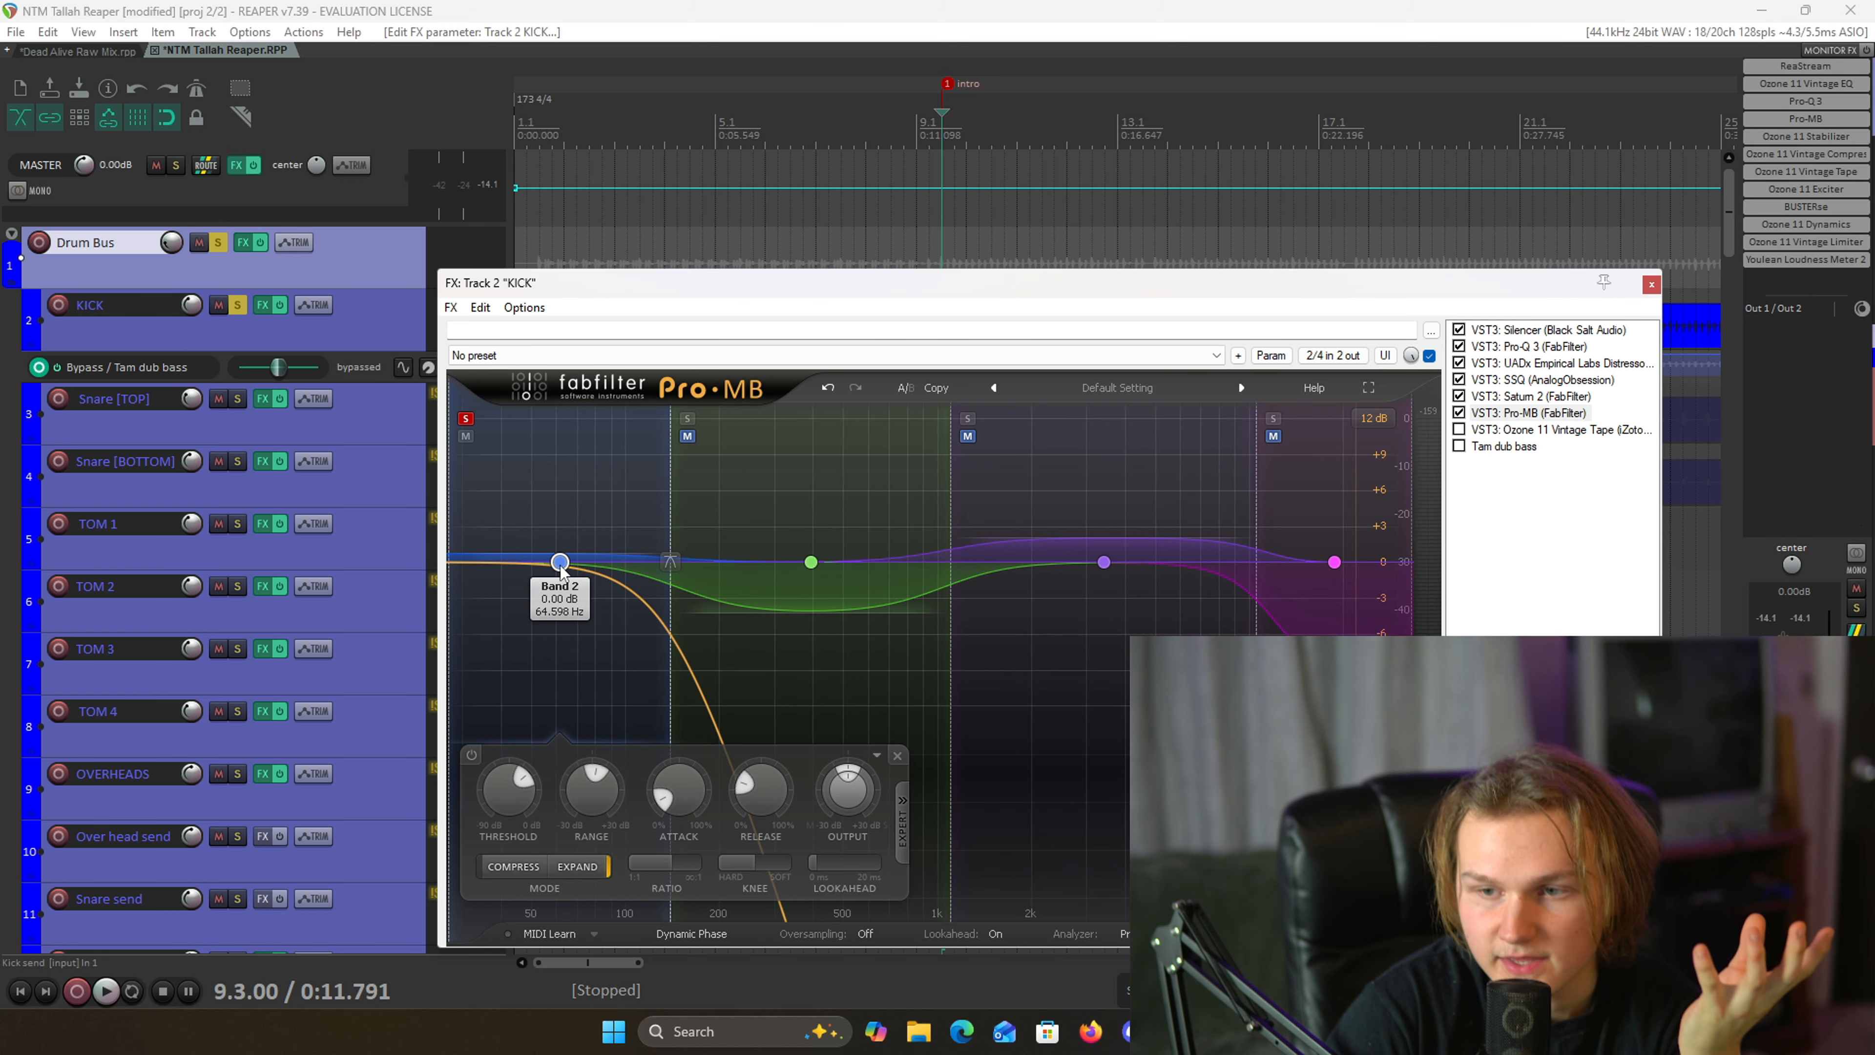
click(465, 419)
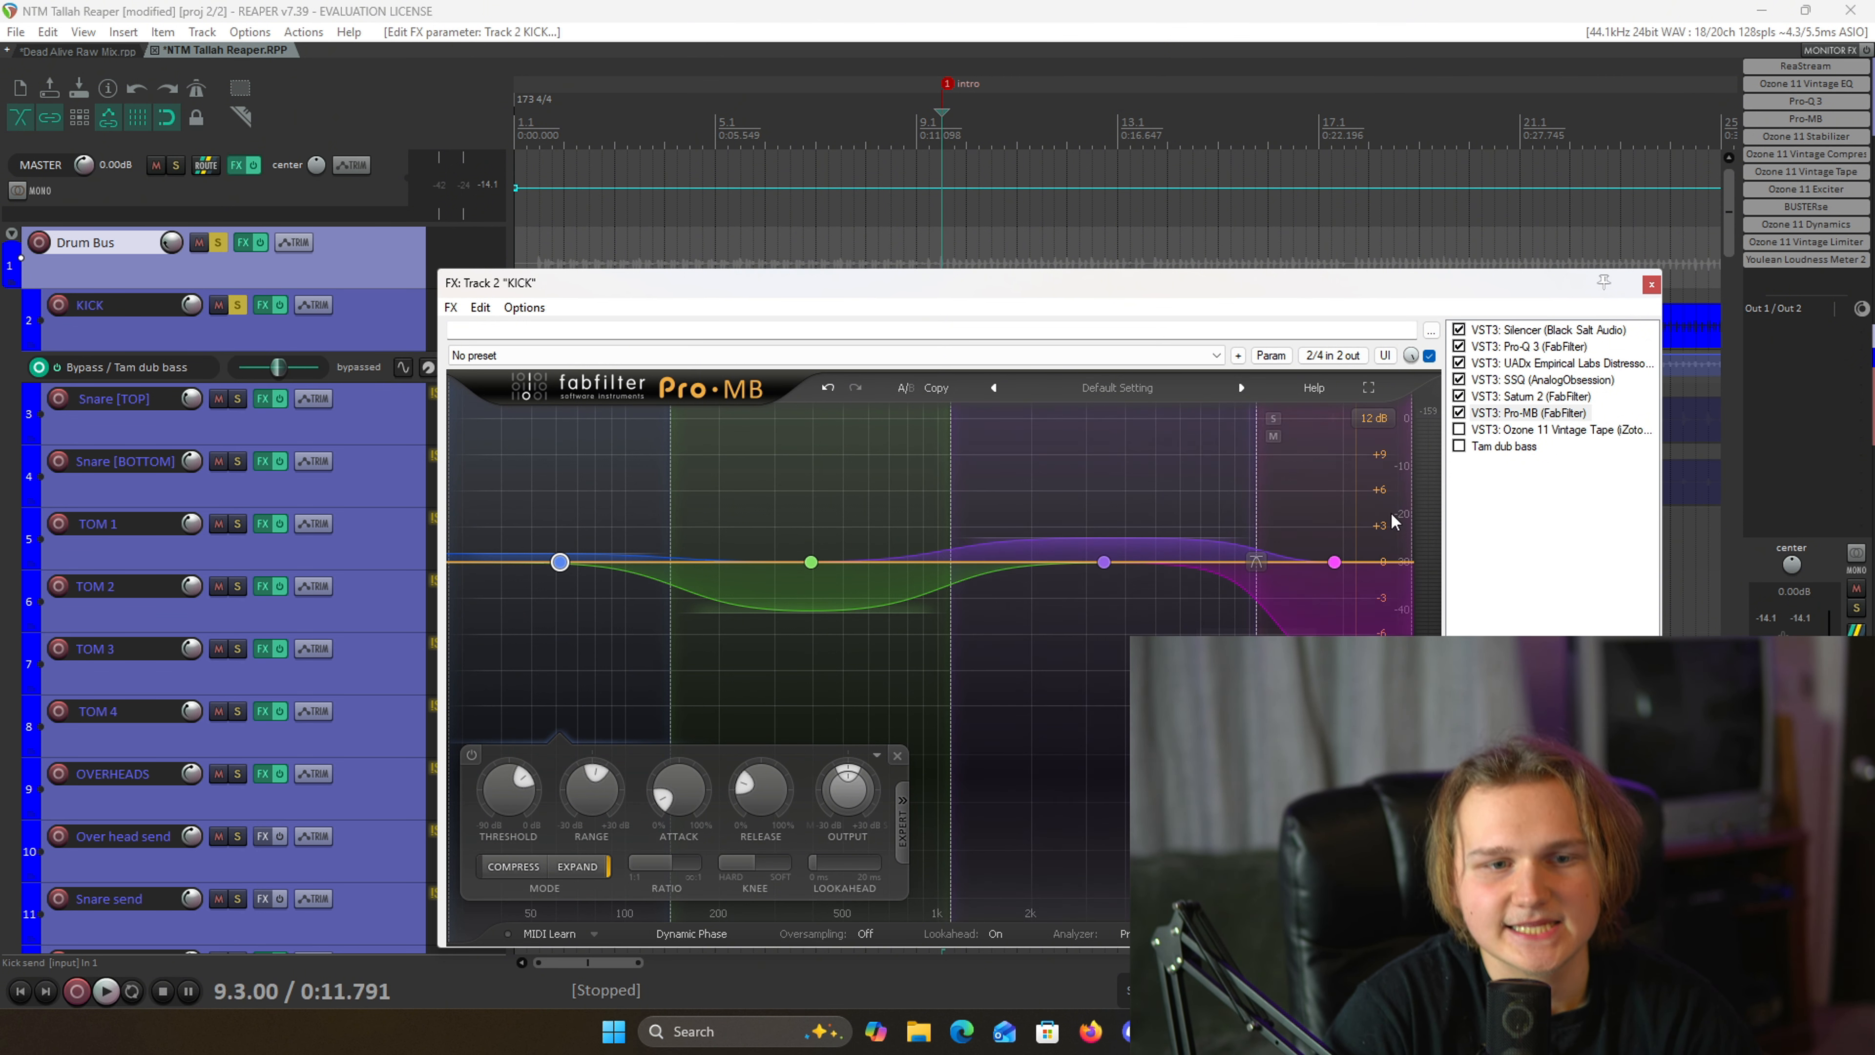
- Enable Ozone 11 Vintage Tape on the KICK track and view its settings and the bypassed Tam dub bass effect
click(1459, 430)
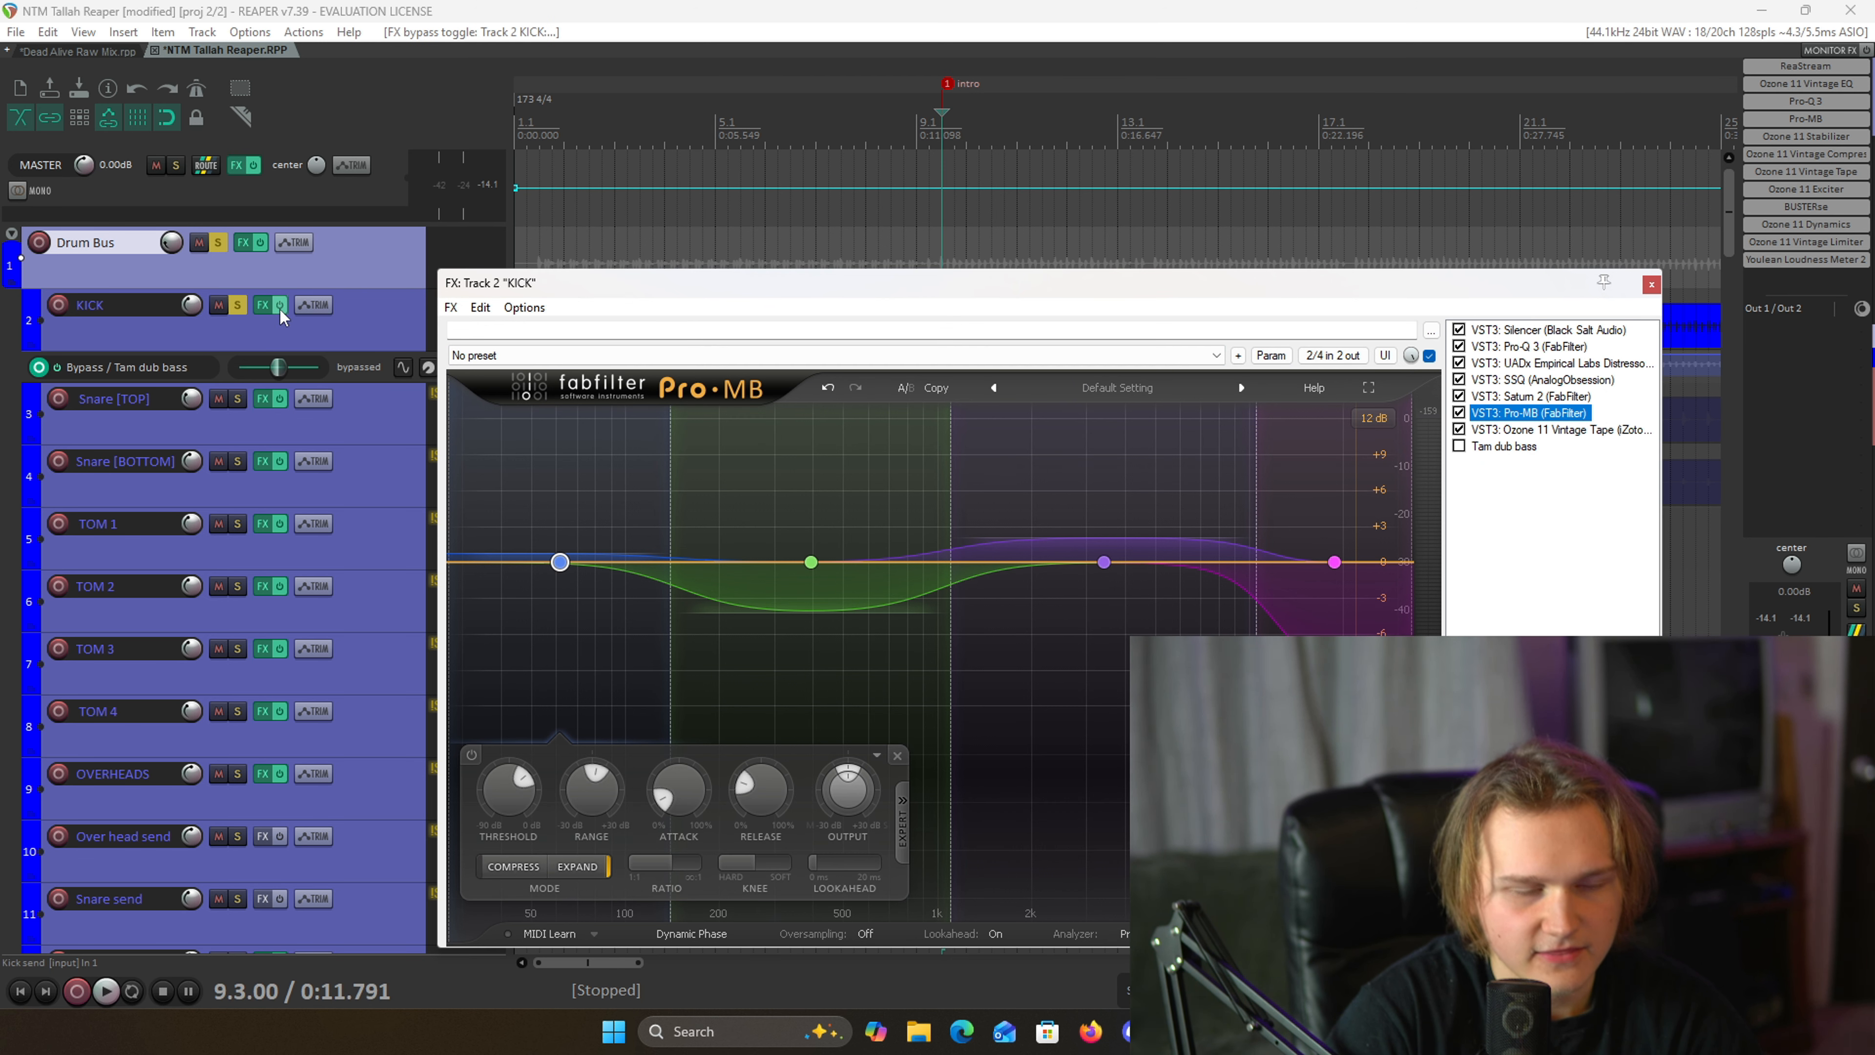
click(1598, 429)
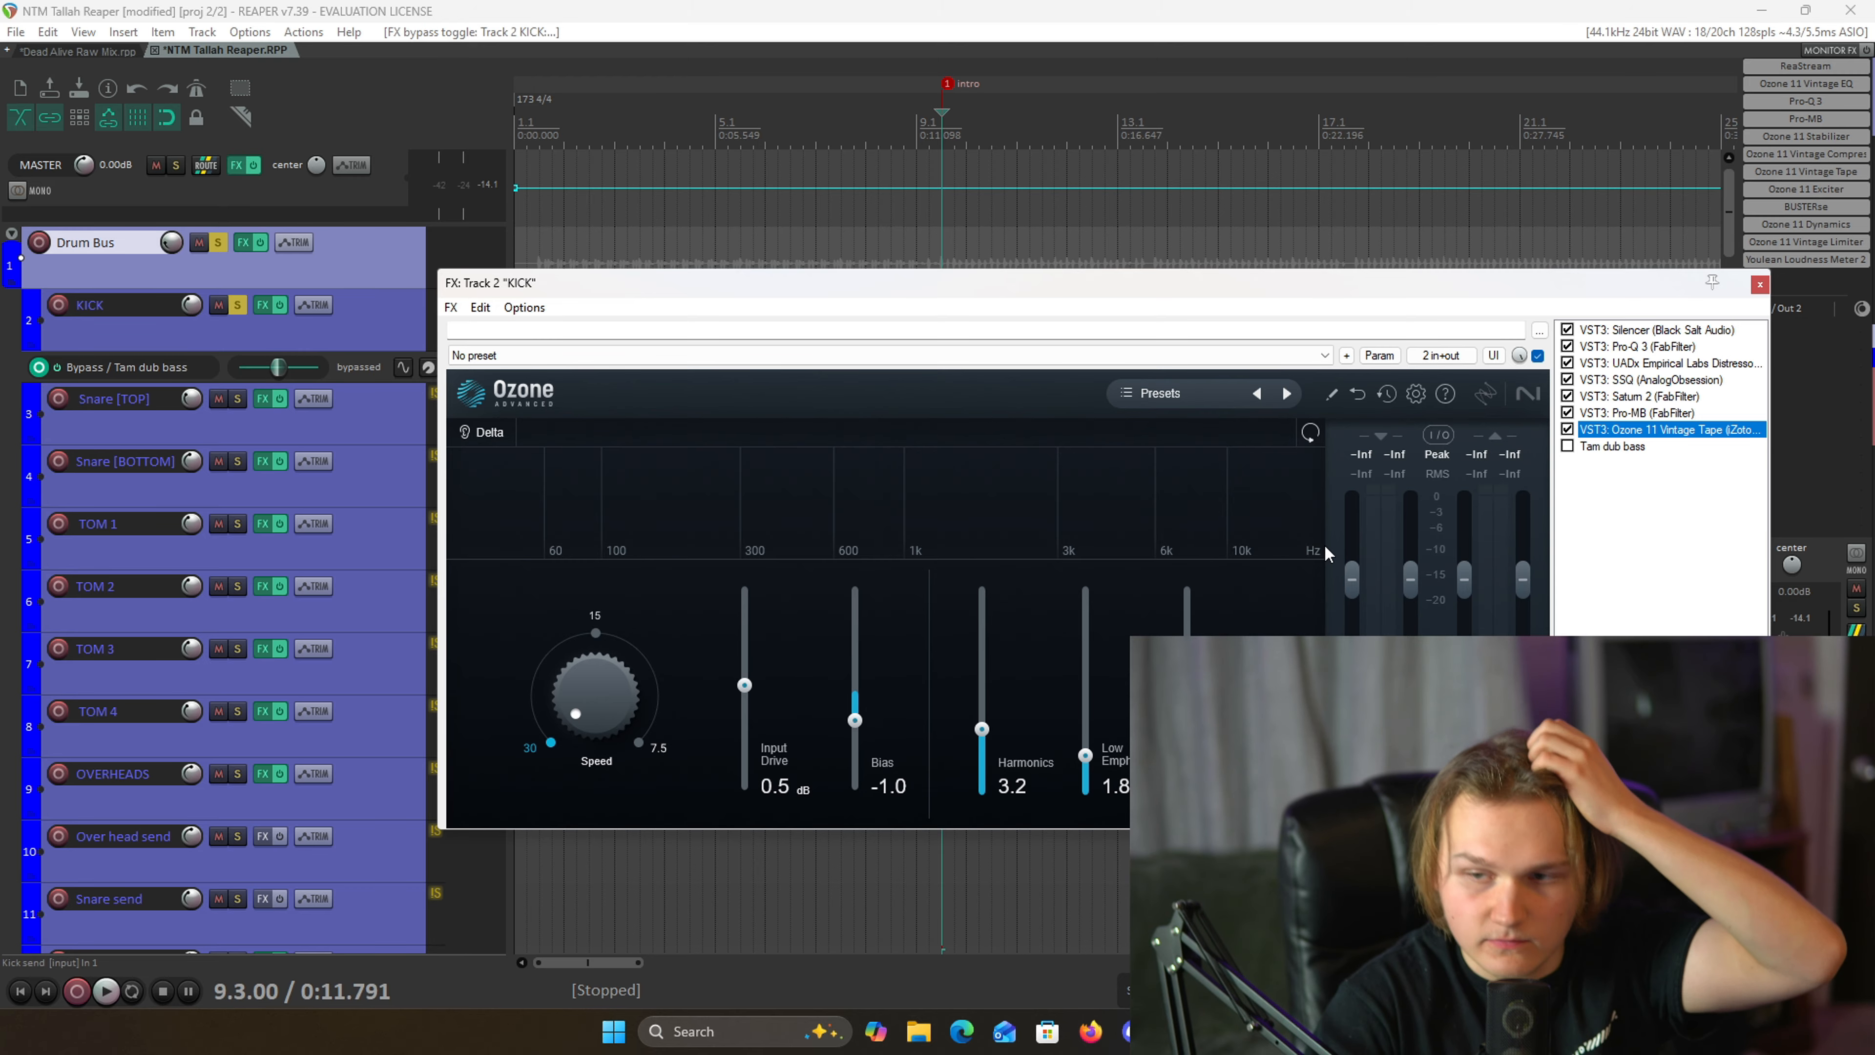
drag(1040, 272, 853, 252)
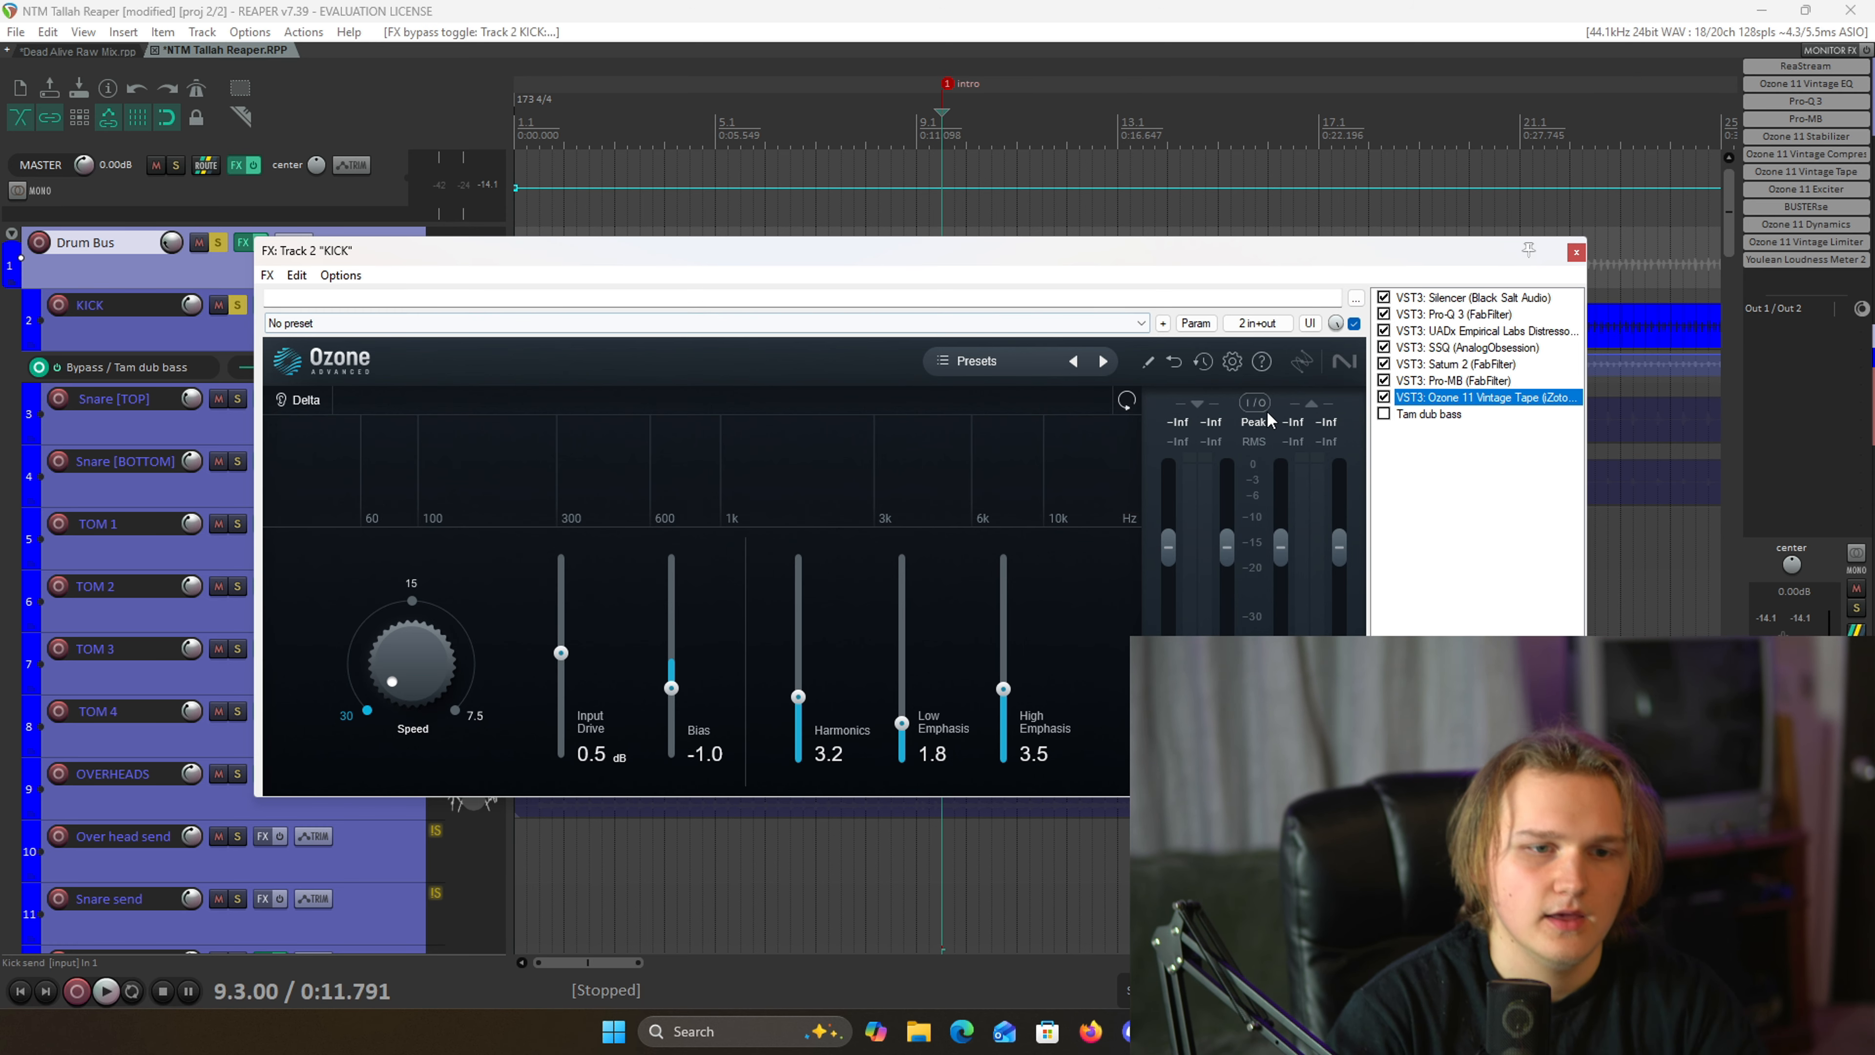
click(1435, 421)
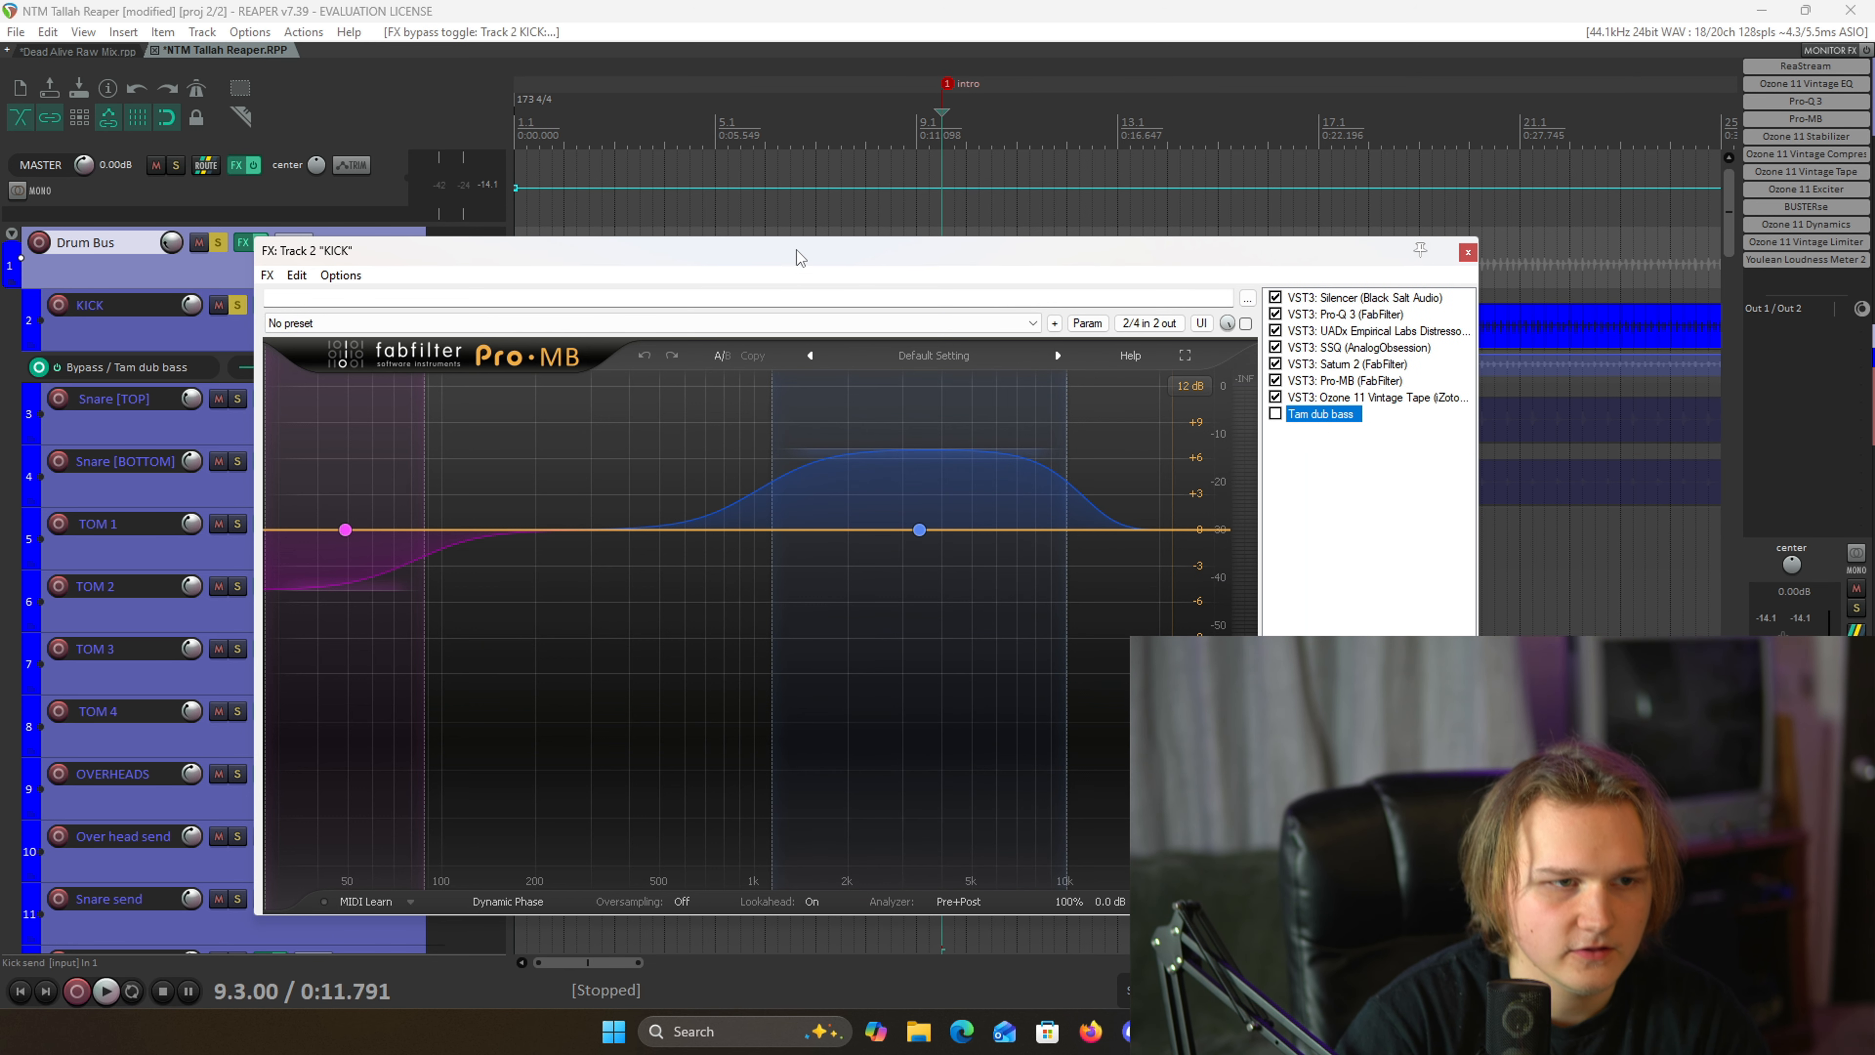
- Show the dynamics controls of Pro-MB's upper band and move the KICK effects window down to uncover the timeline
drag(801, 251, 841, 324)
click(960, 600)
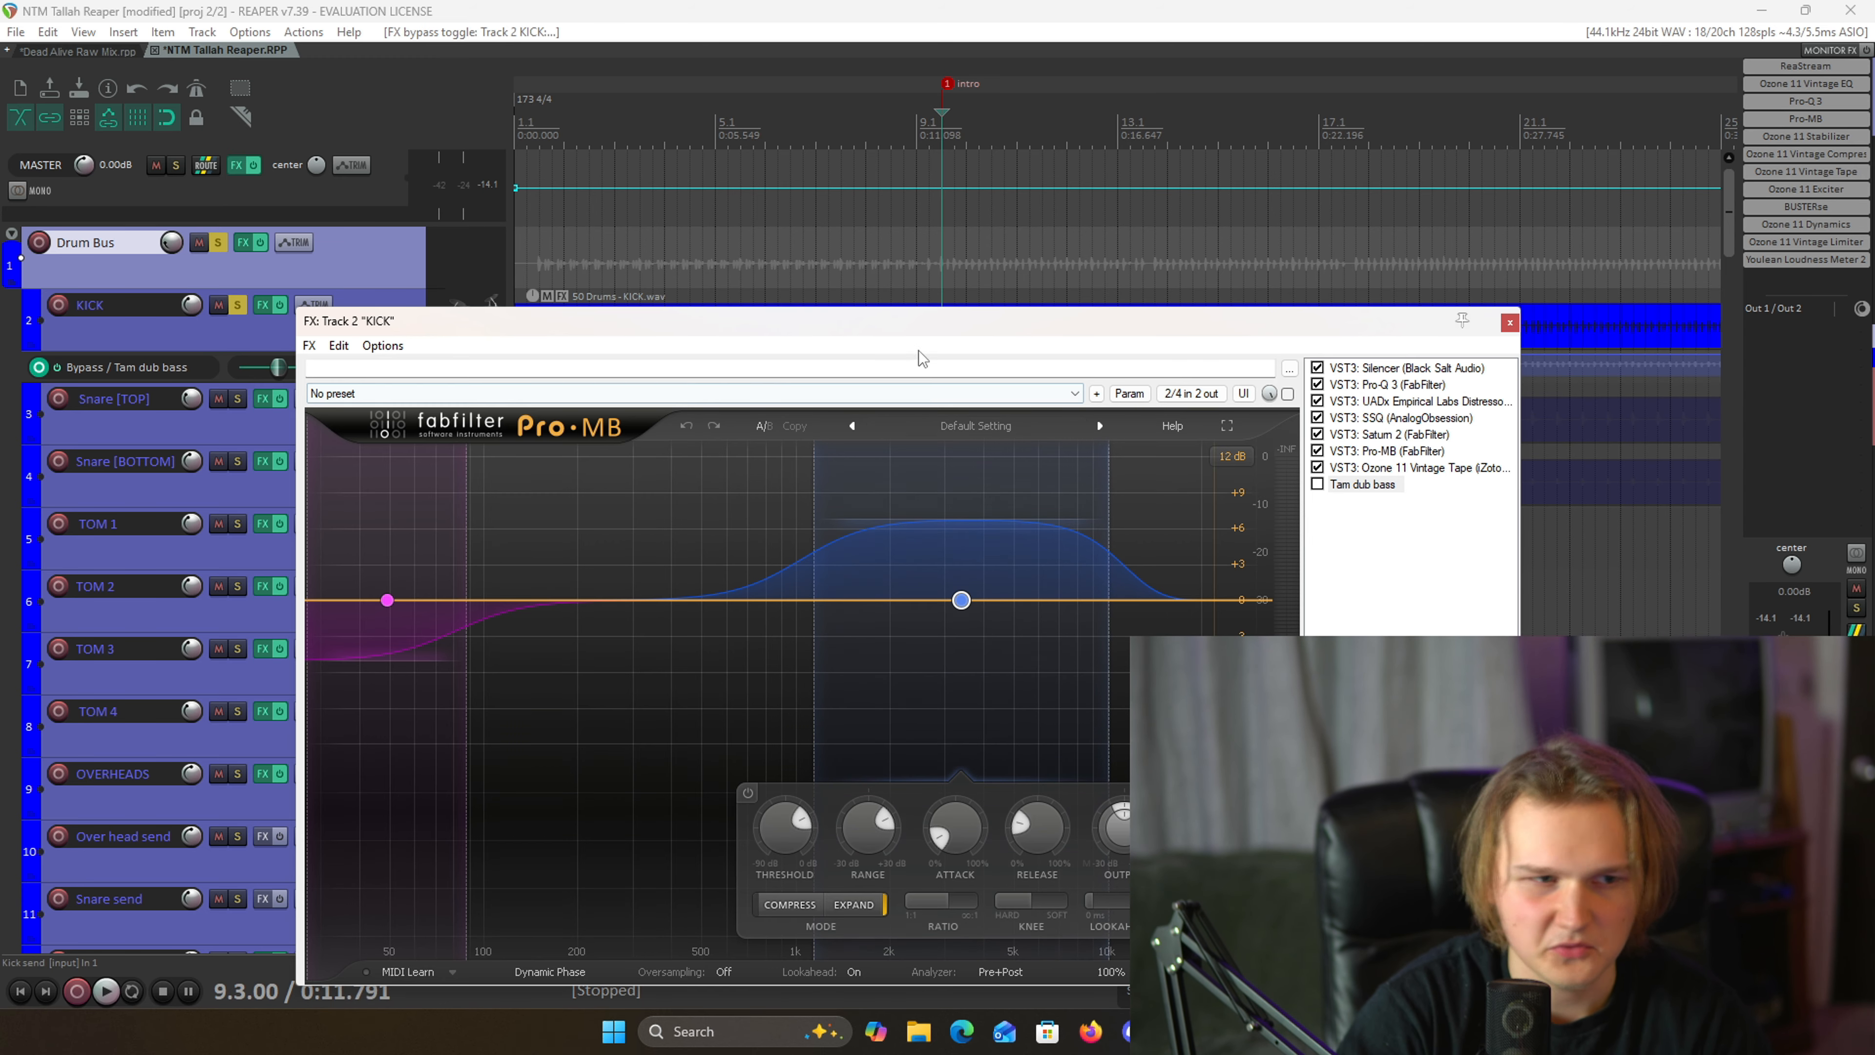
drag(899, 328, 896, 401)
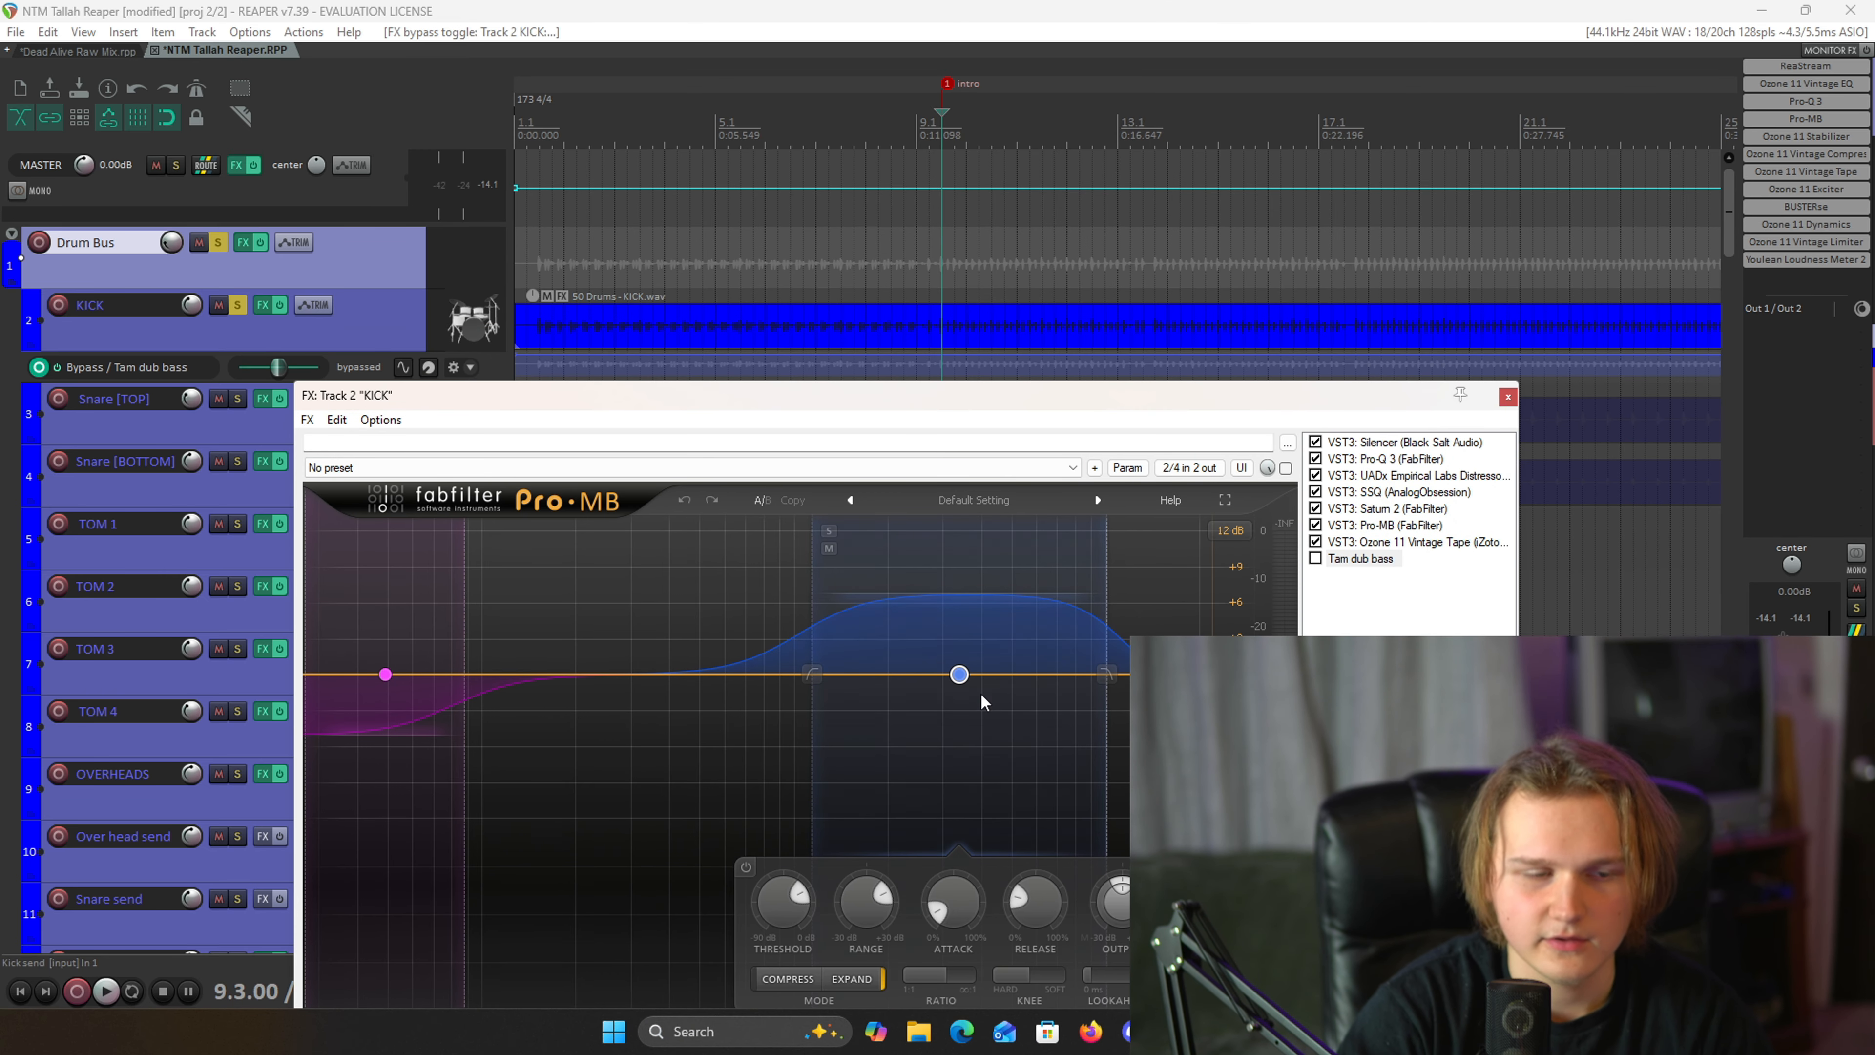
- Place the edit cursor at 172.3.00 in CHORUS 3, where the Tam dub bass bypass automation switches to normal
scroll(1181, 302, down, 5)
scroll(1213, 291, down, 2)
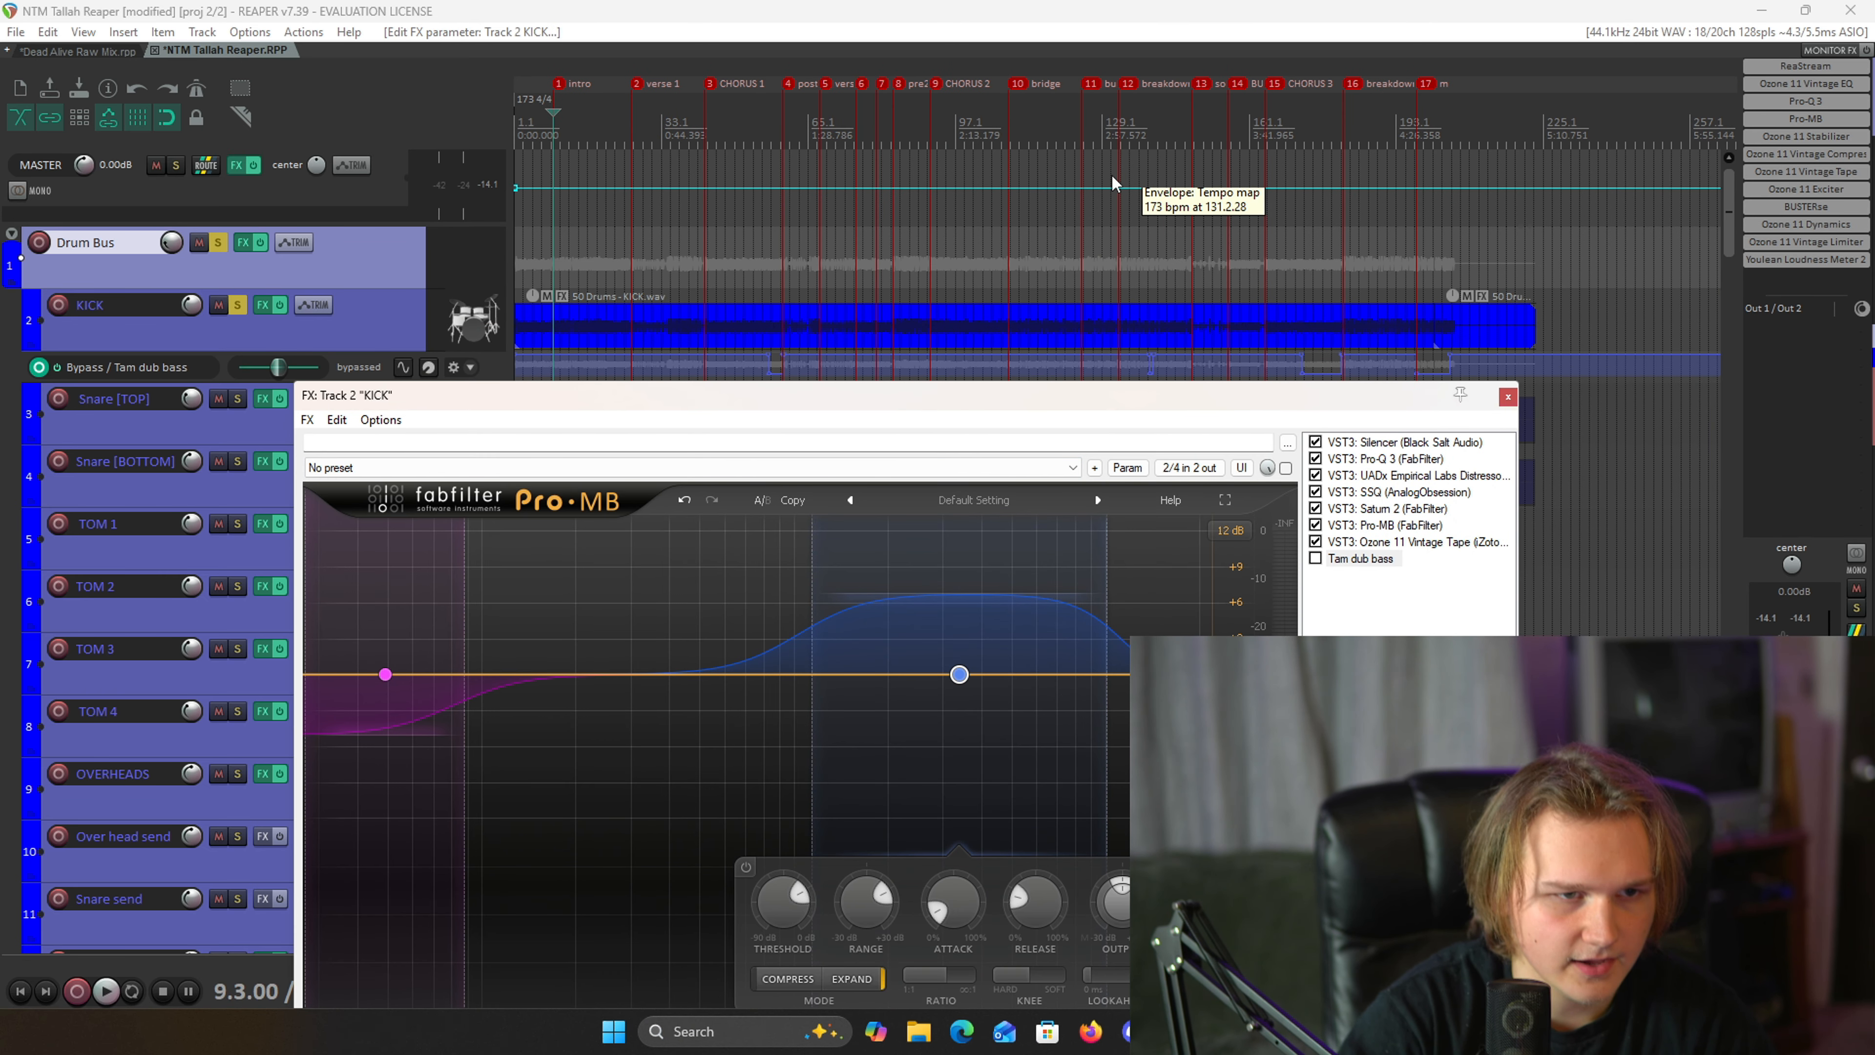
click(1281, 139)
scroll(1307, 133, up, 2)
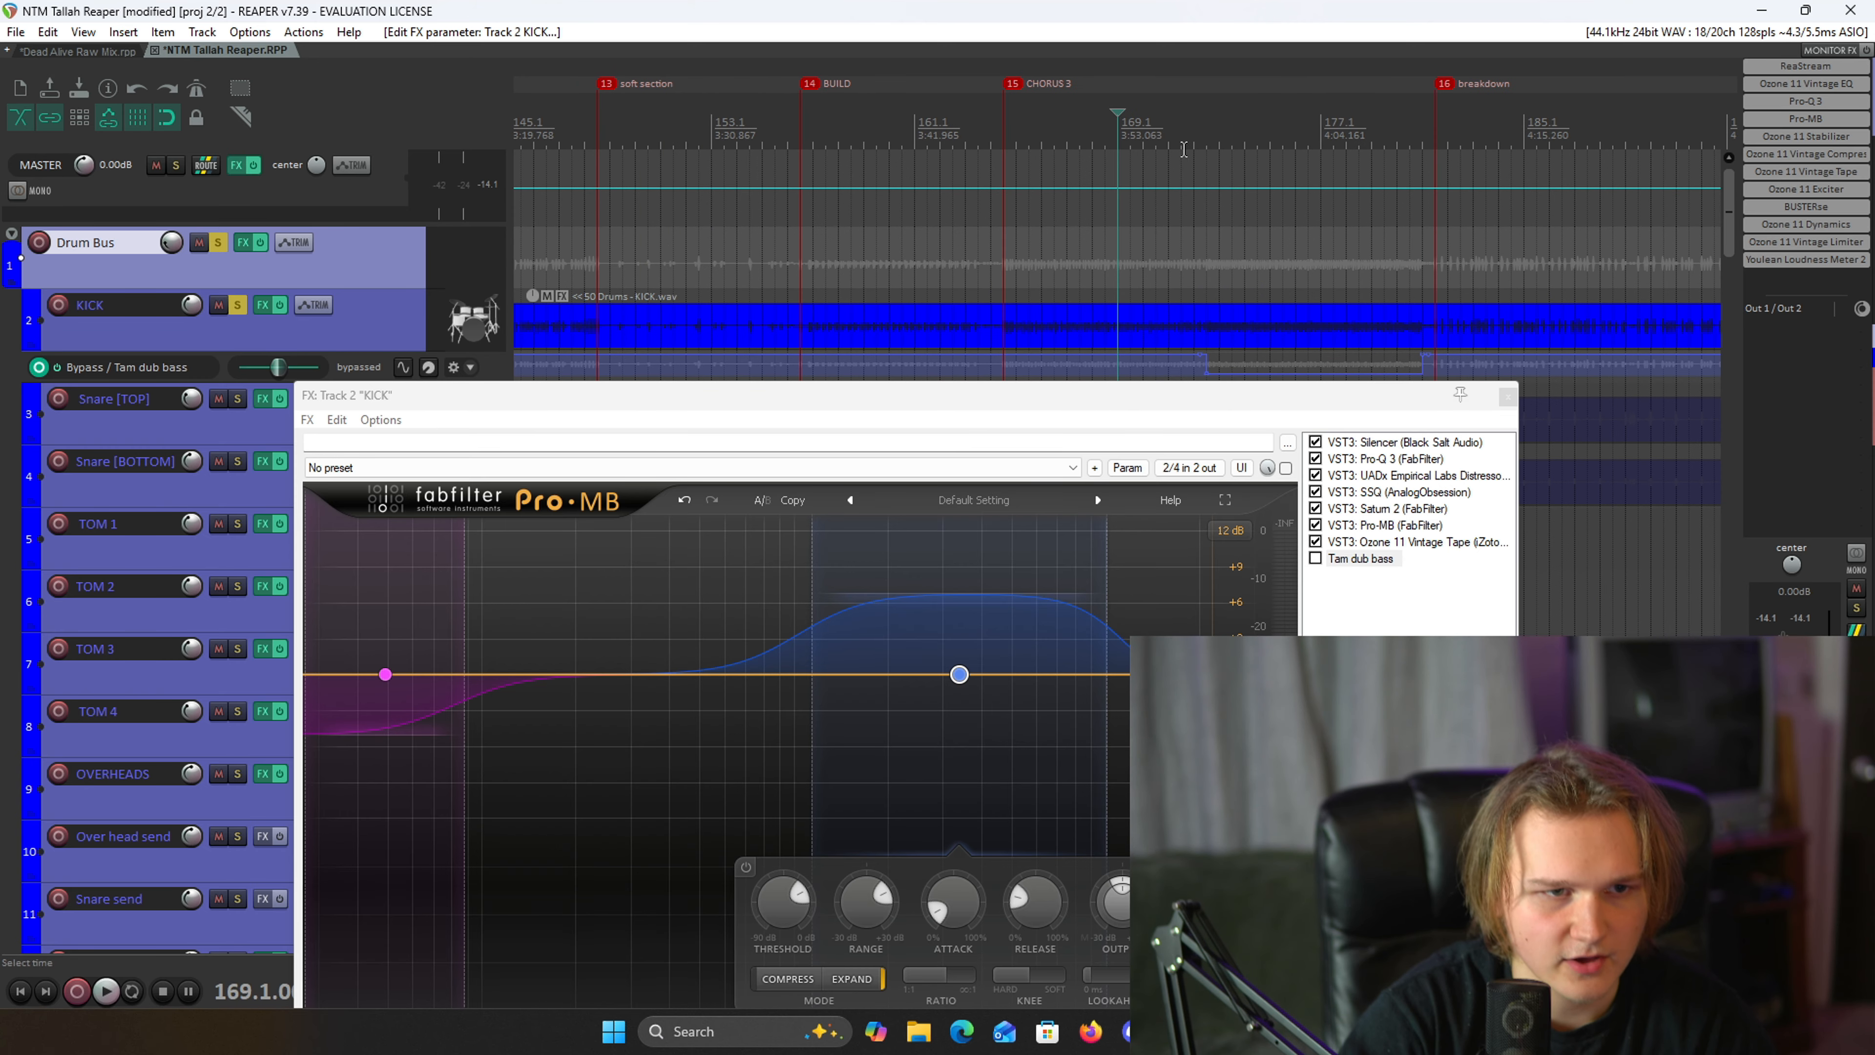
click(1152, 137)
scroll(1155, 137, up, 4)
click(1285, 467)
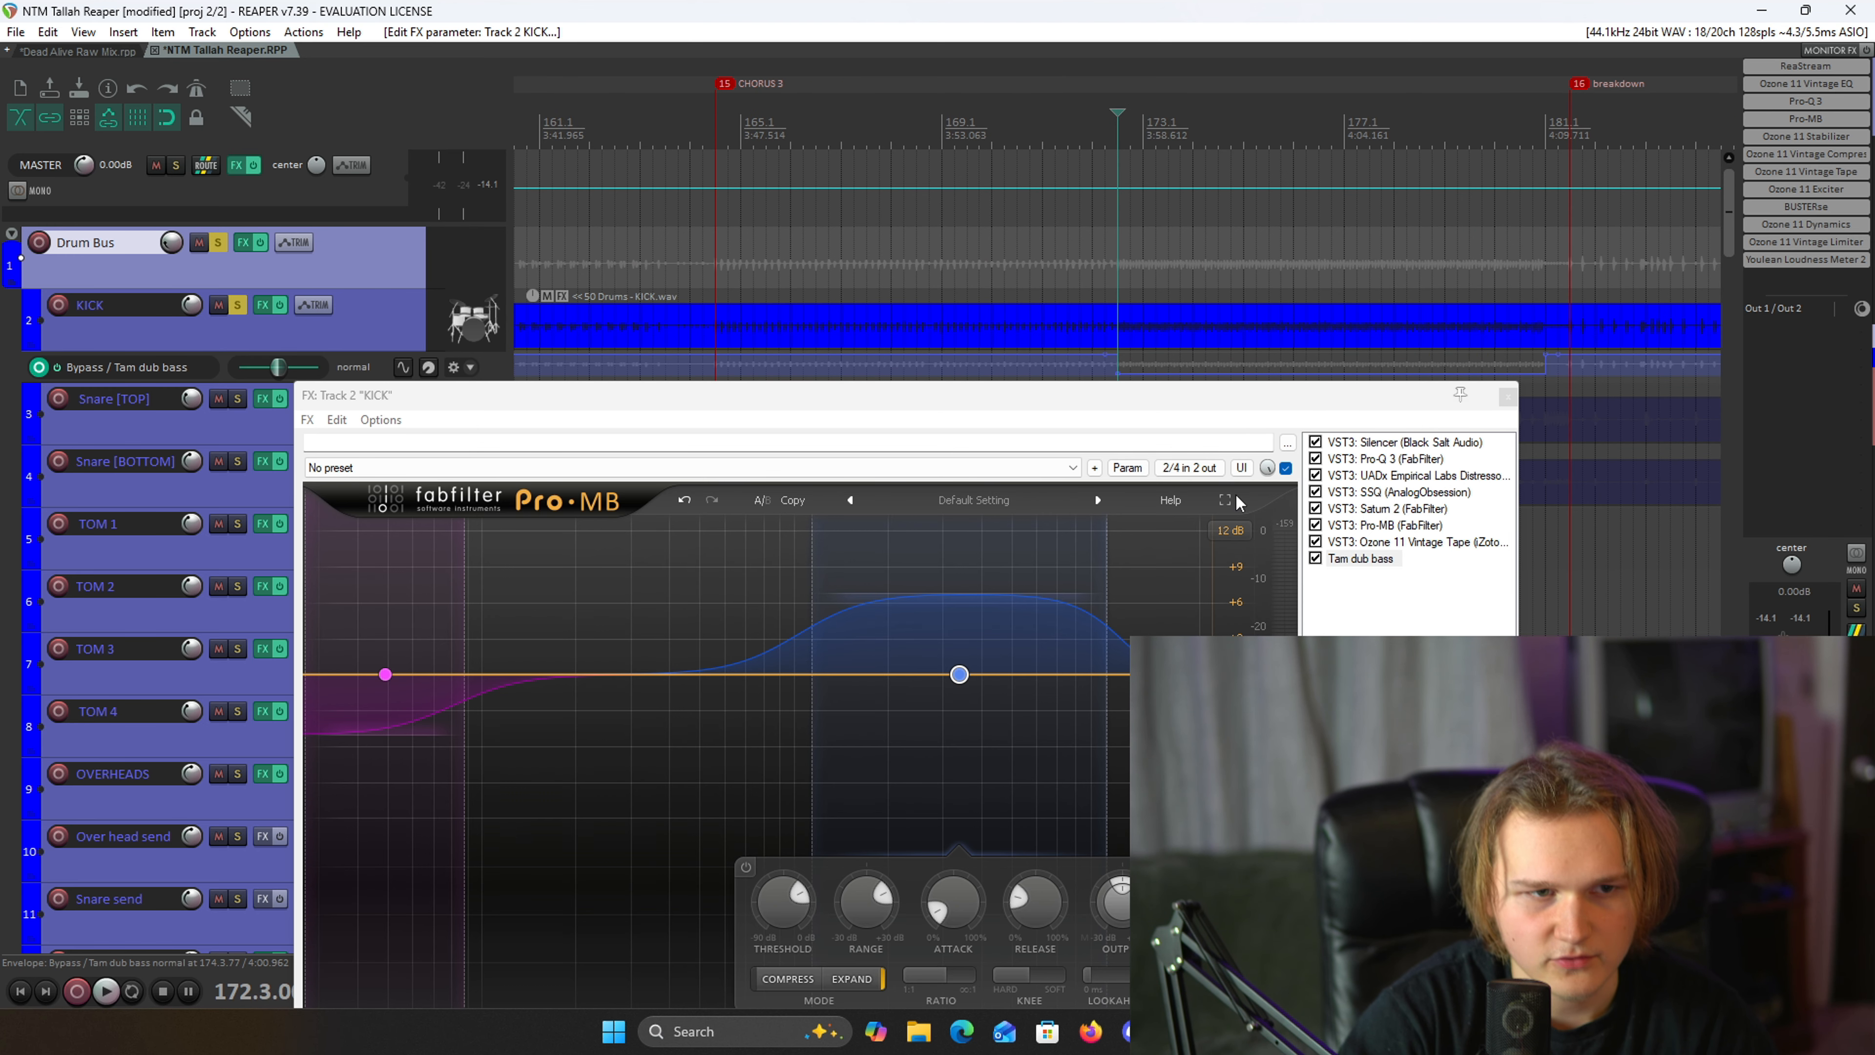
- Examine the KICK track's Tam dub bass bypass envelope across CHORUS 3 with the effects window moved clear of it
drag(1164, 408, 1164, 457)
scroll(1130, 369, up, 3)
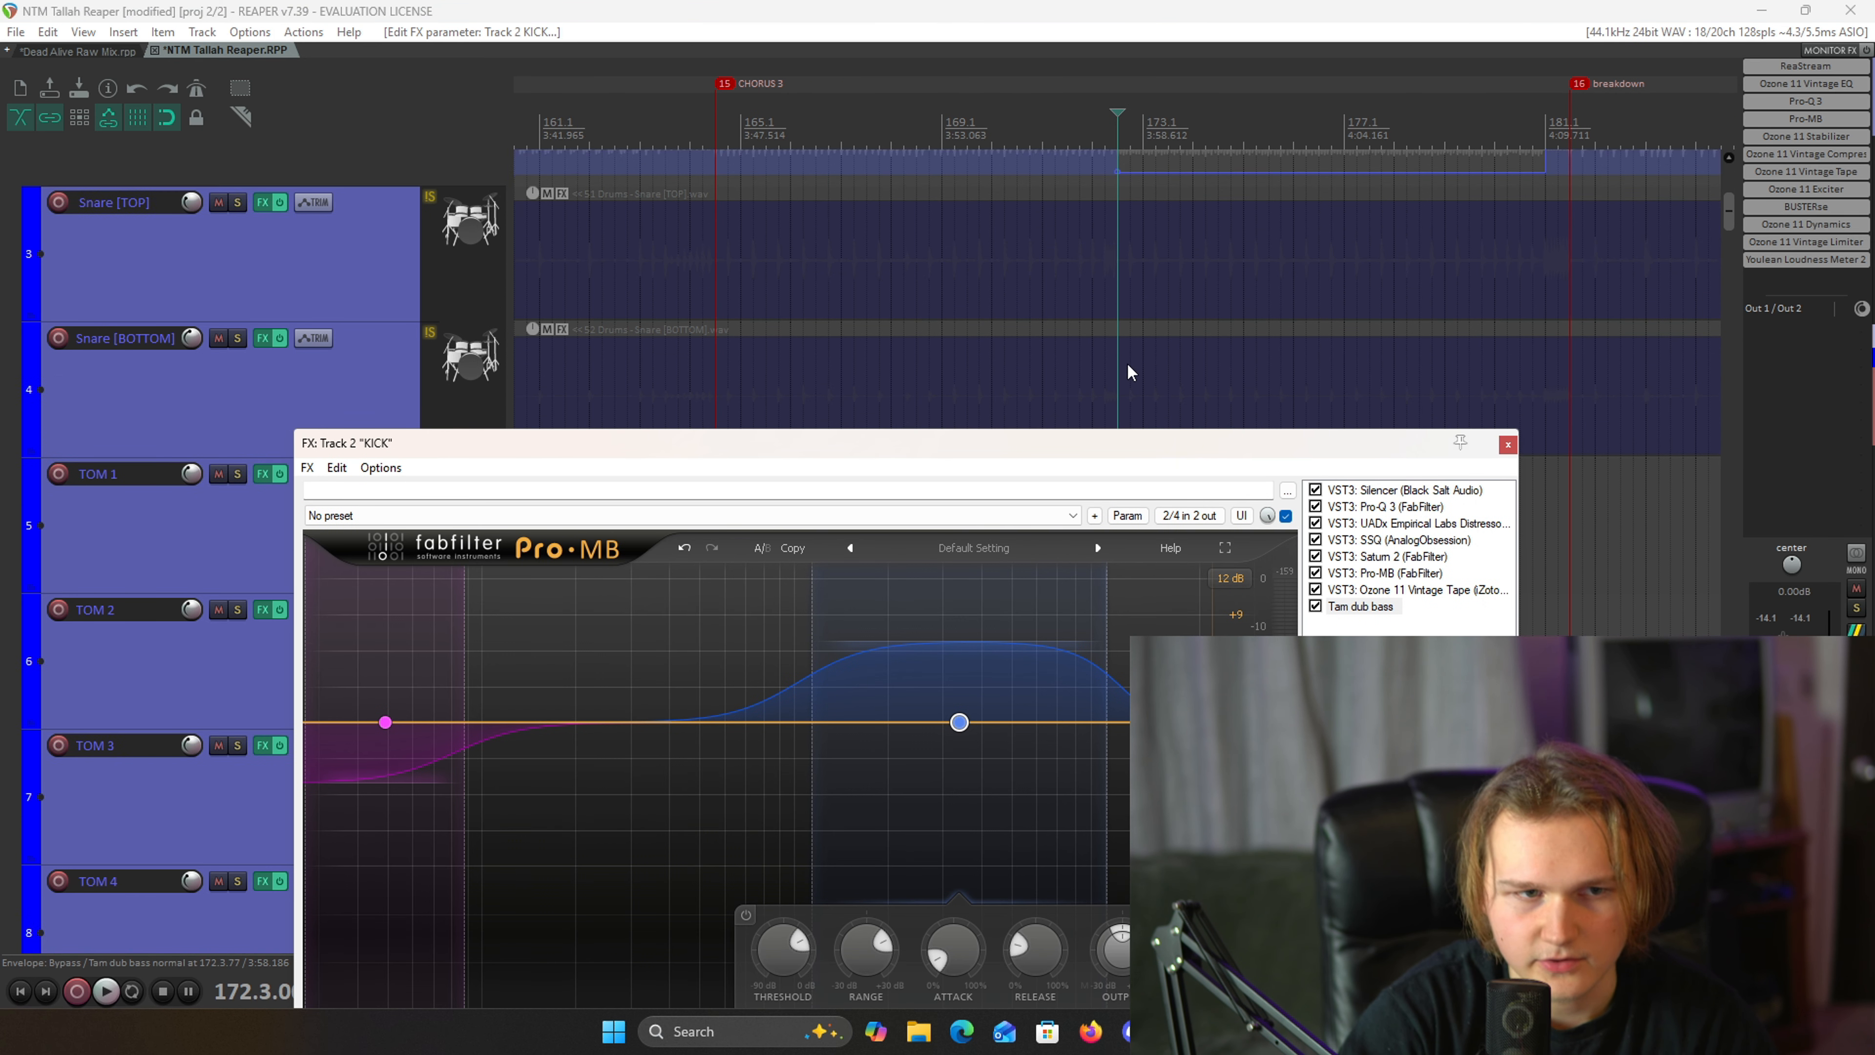
drag(1727, 223, 1728, 207)
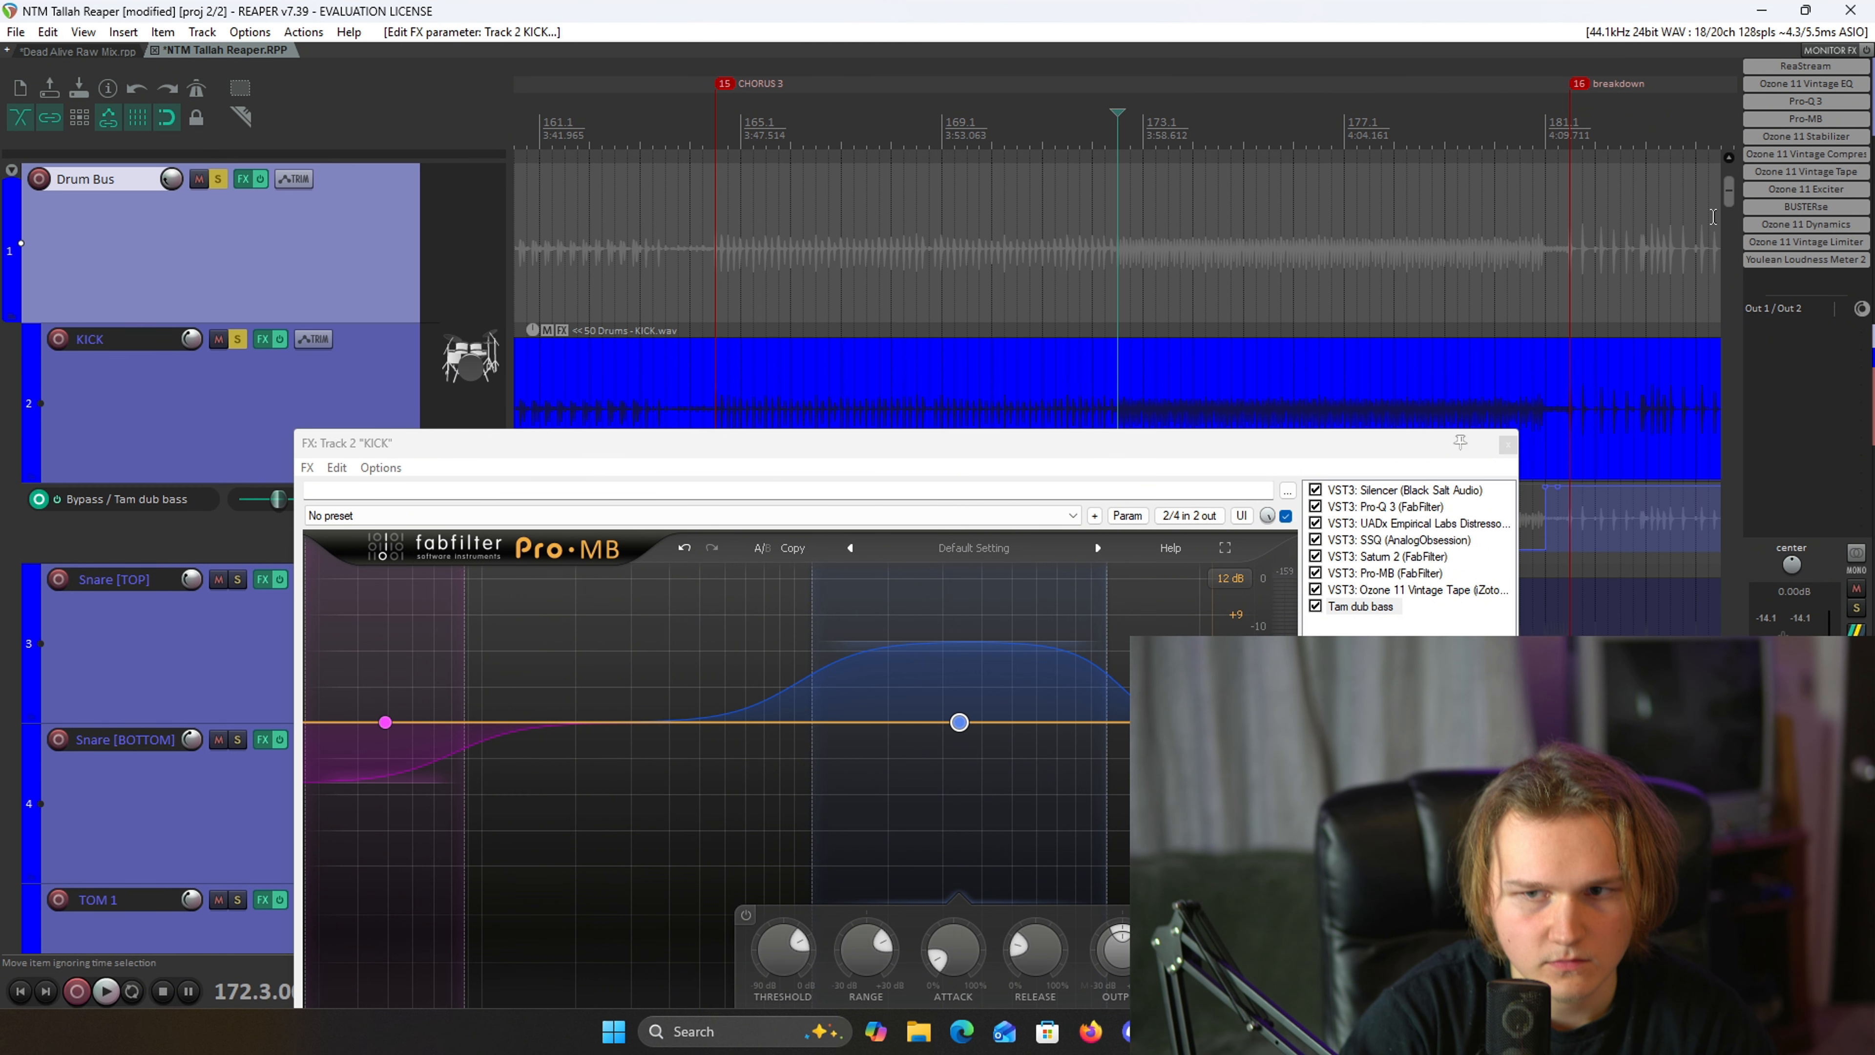
scroll(1351, 409, up, 2)
drag(1328, 429, 1152, 572)
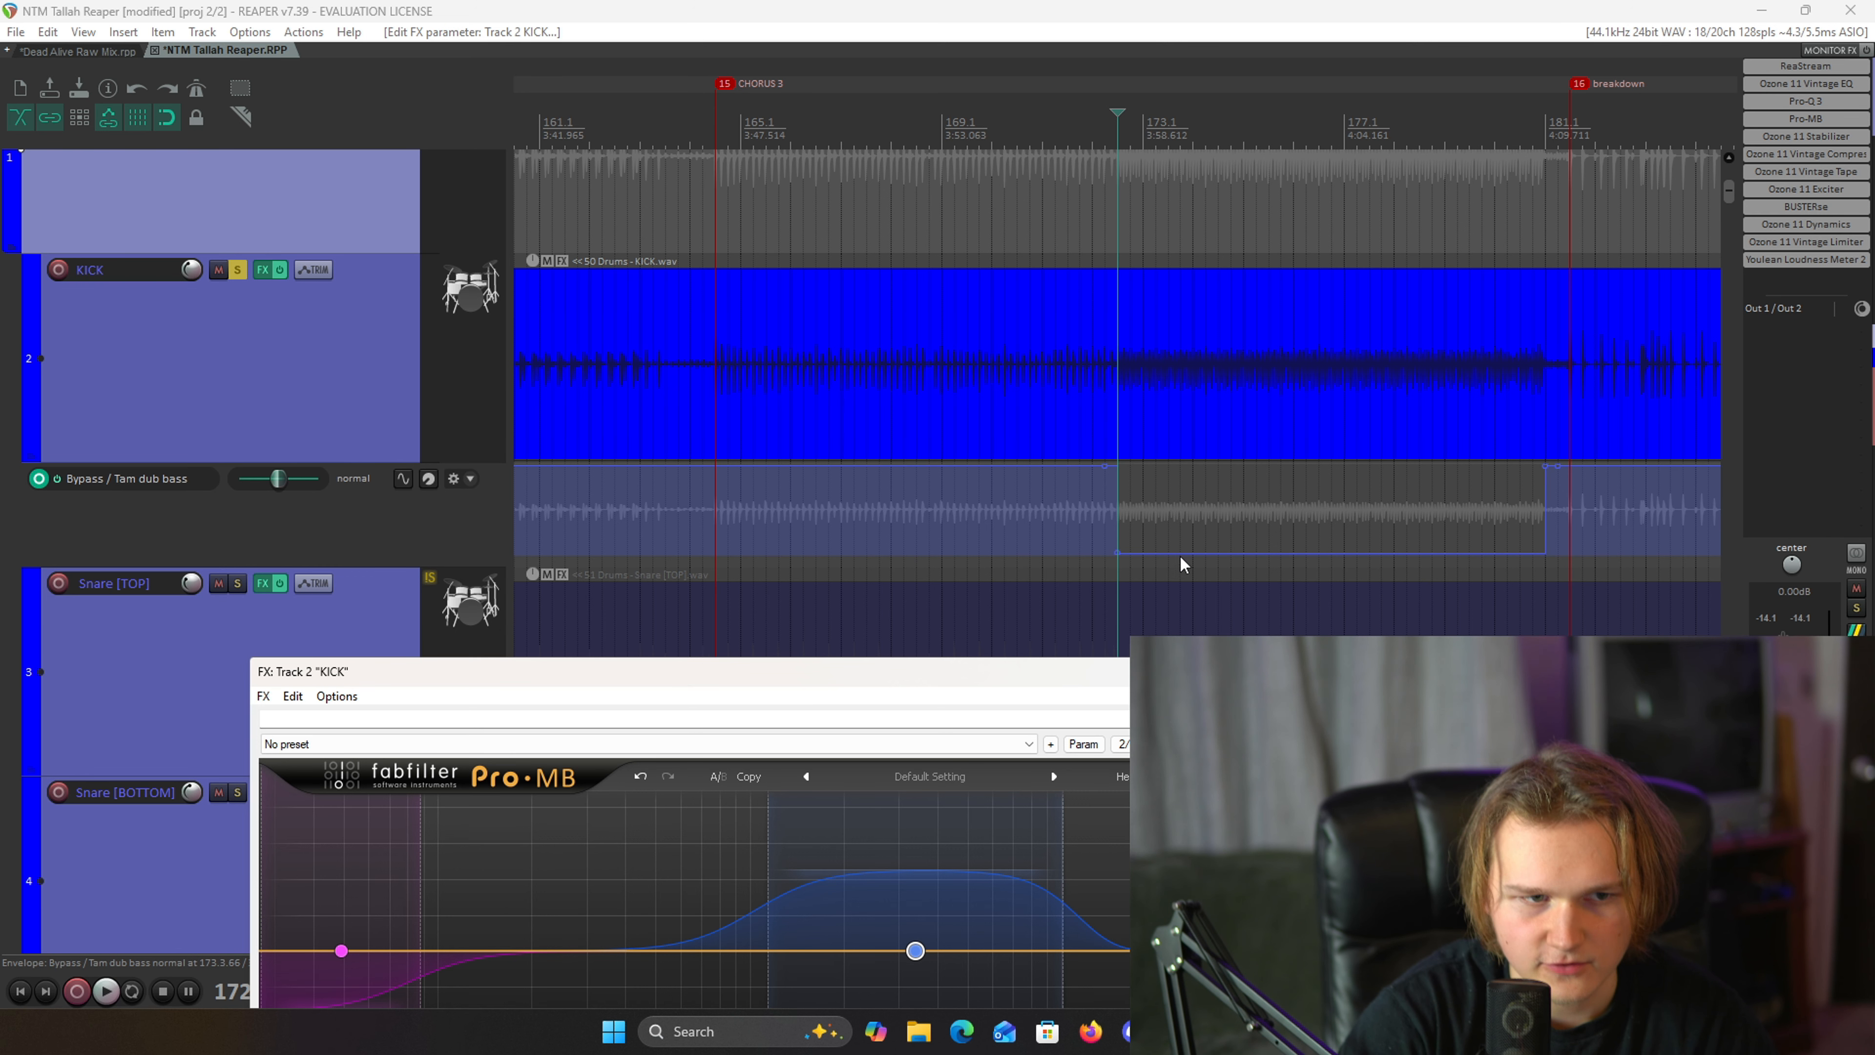
drag(1105, 680, 1006, 637)
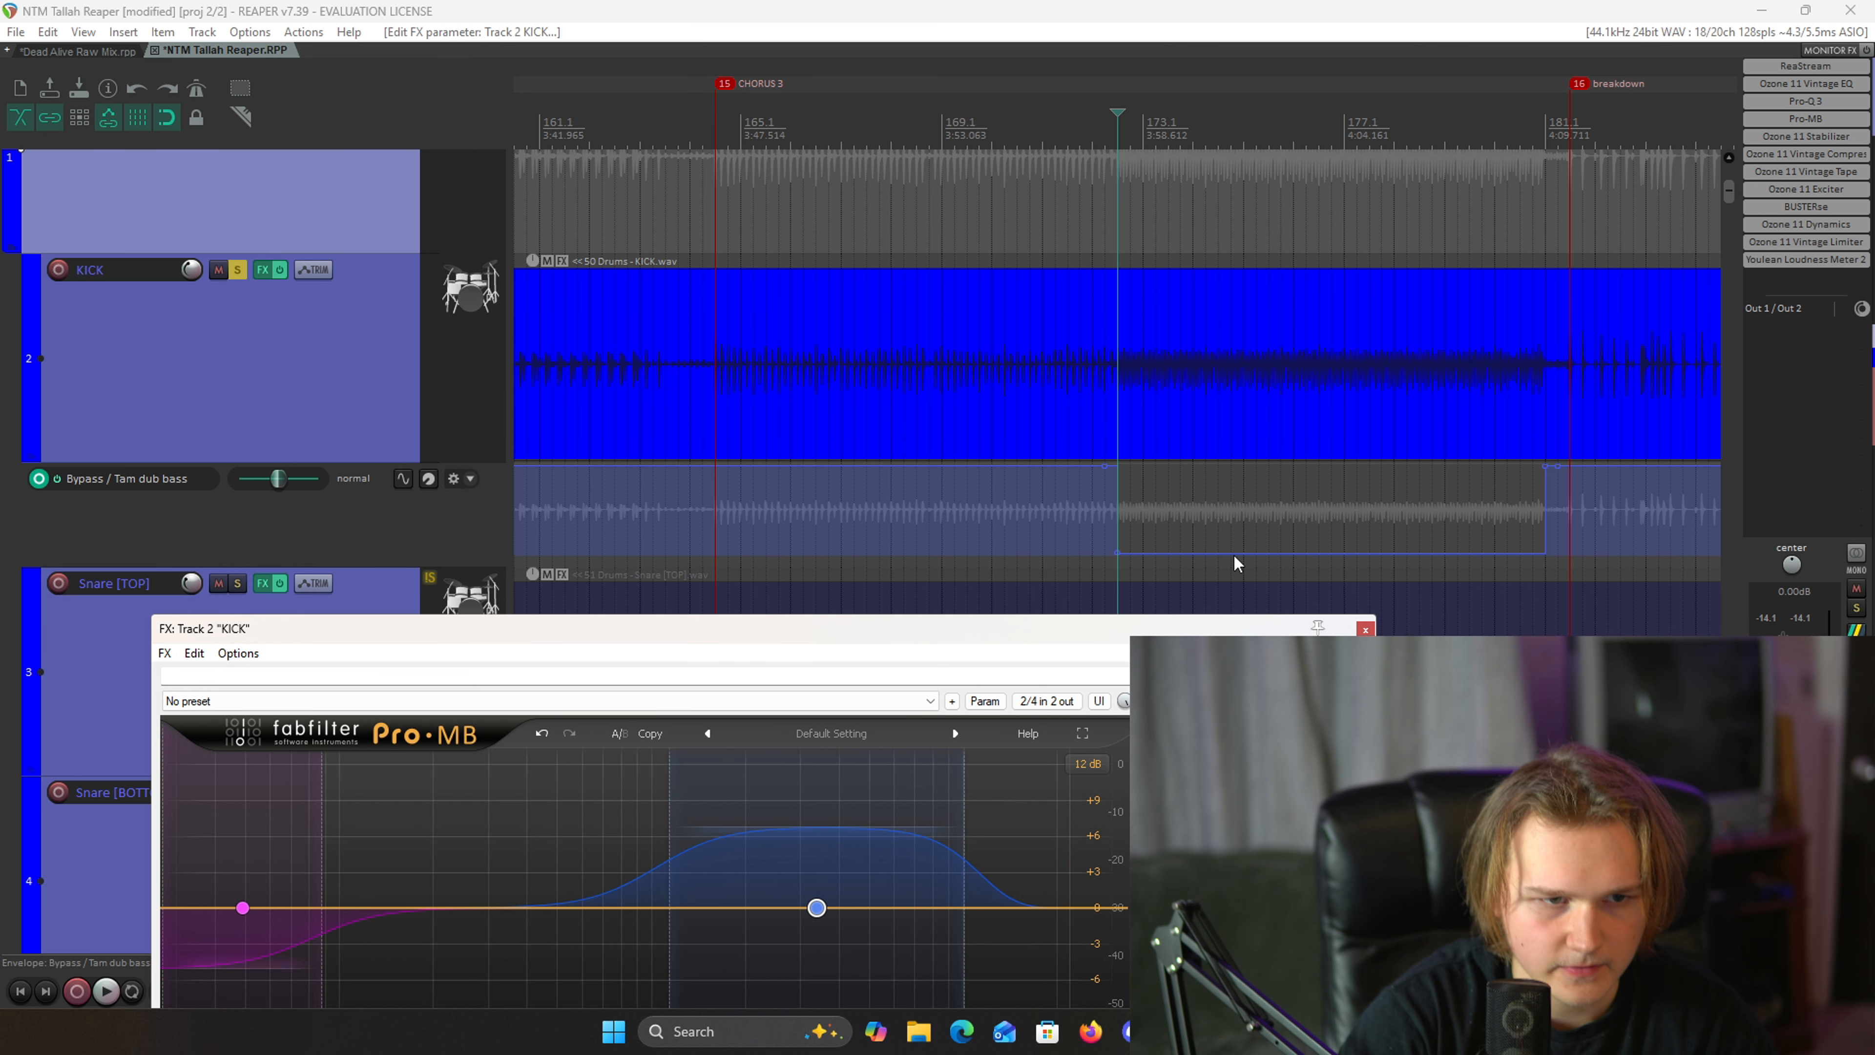
drag(1153, 635, 1335, 293)
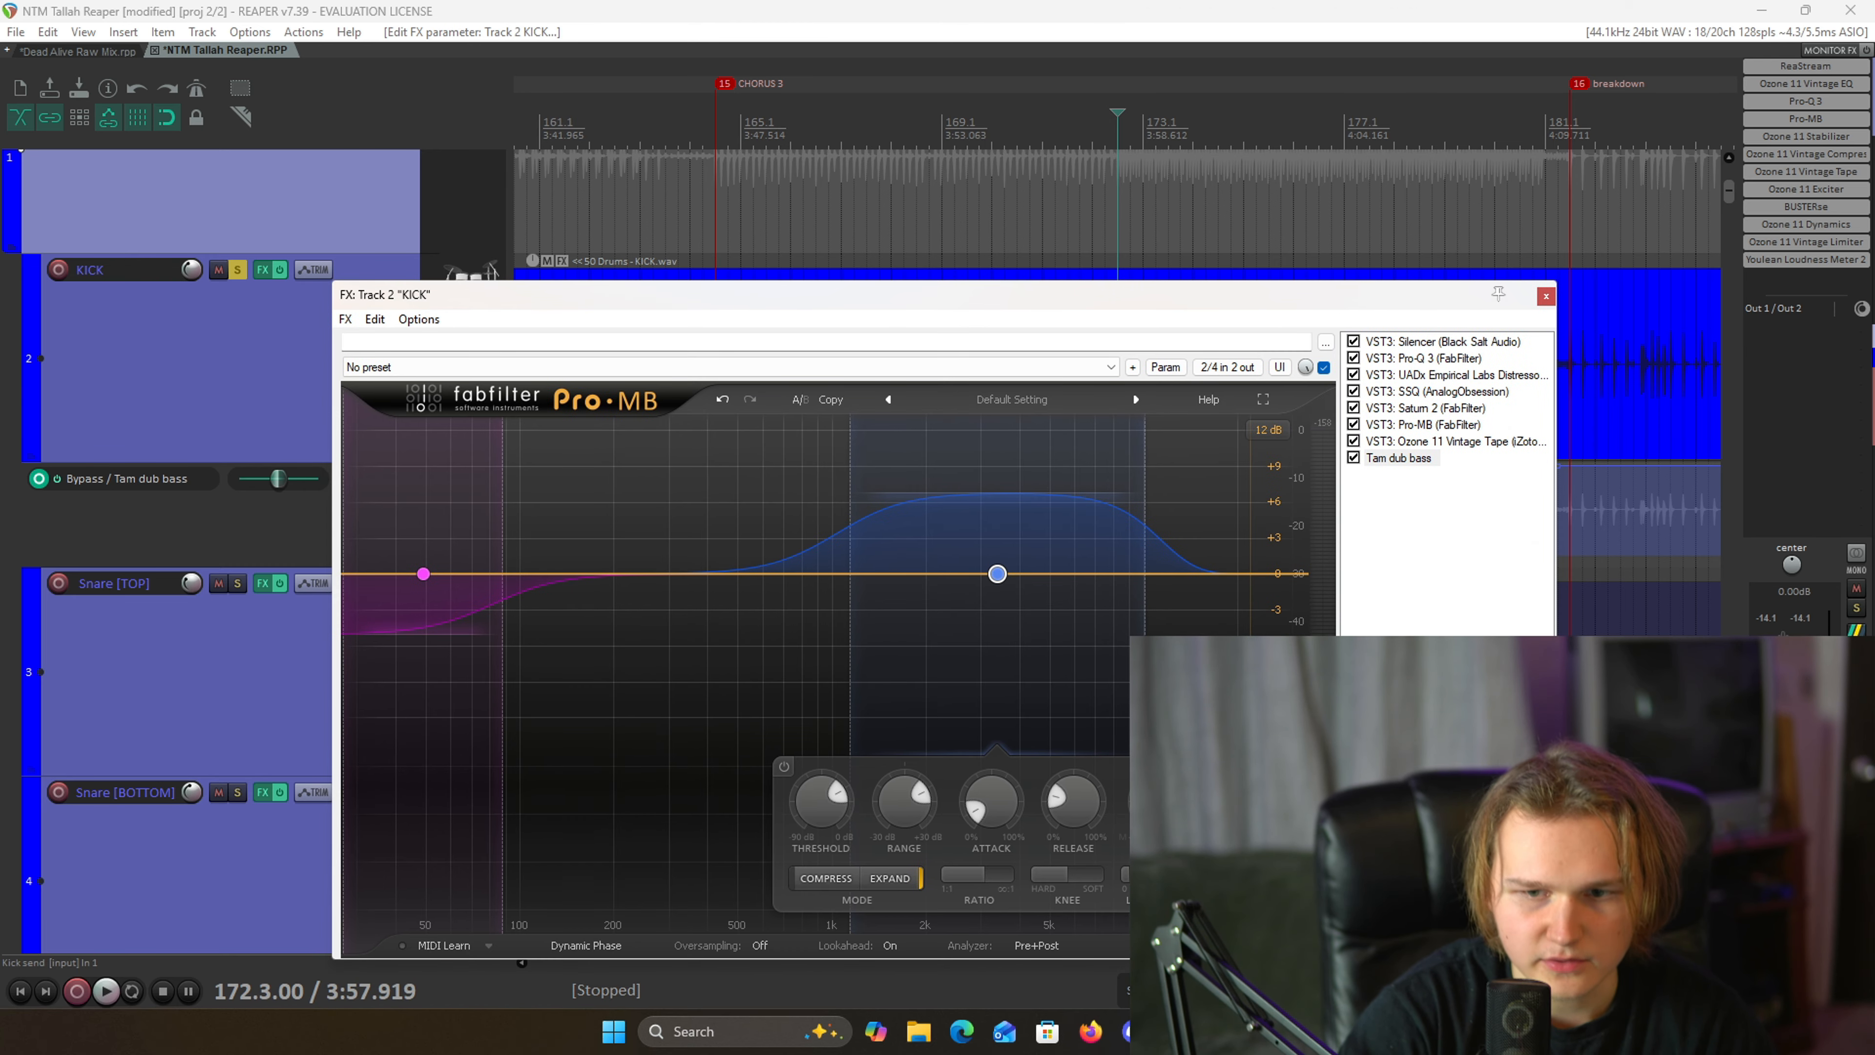
- Play the kick from 171.4.00 in CHORUS 3, auditioning Pro-MB's lowest band soloed and its upper band muted and unmuted, and stop playback
click(1080, 135)
key(space)
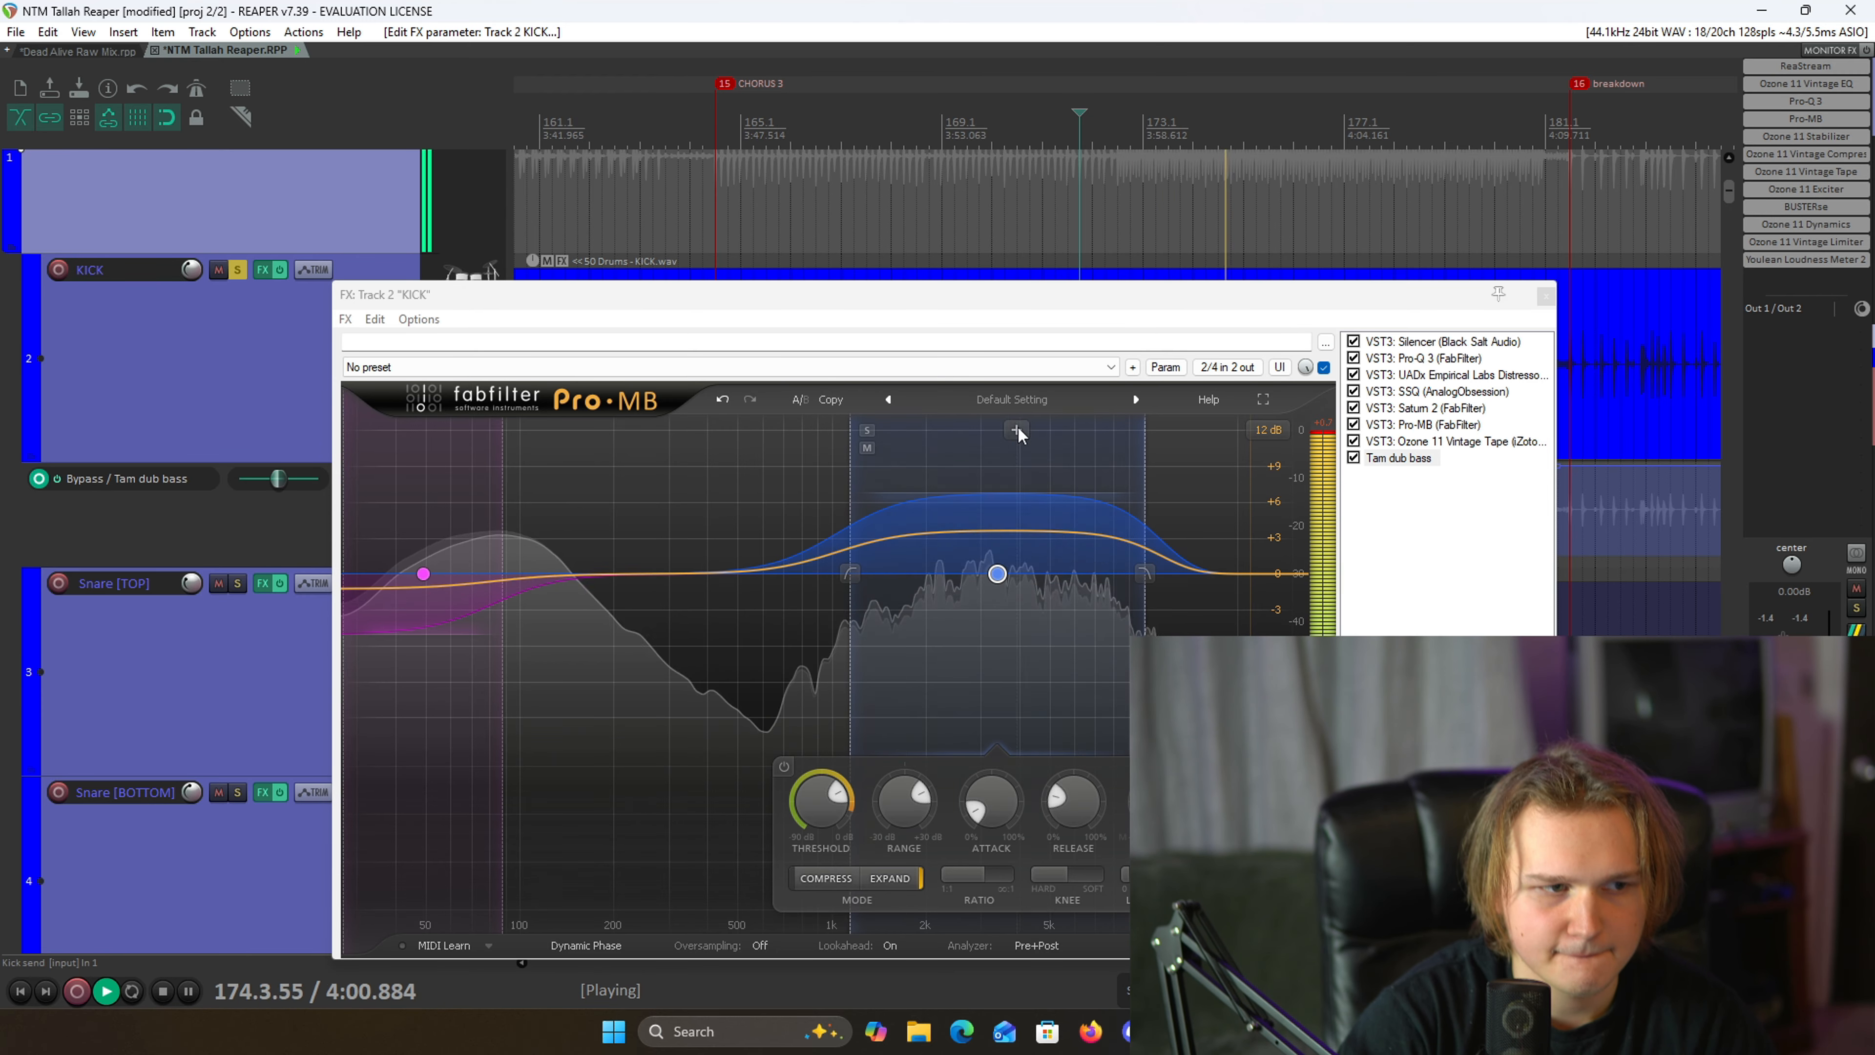
click(360, 431)
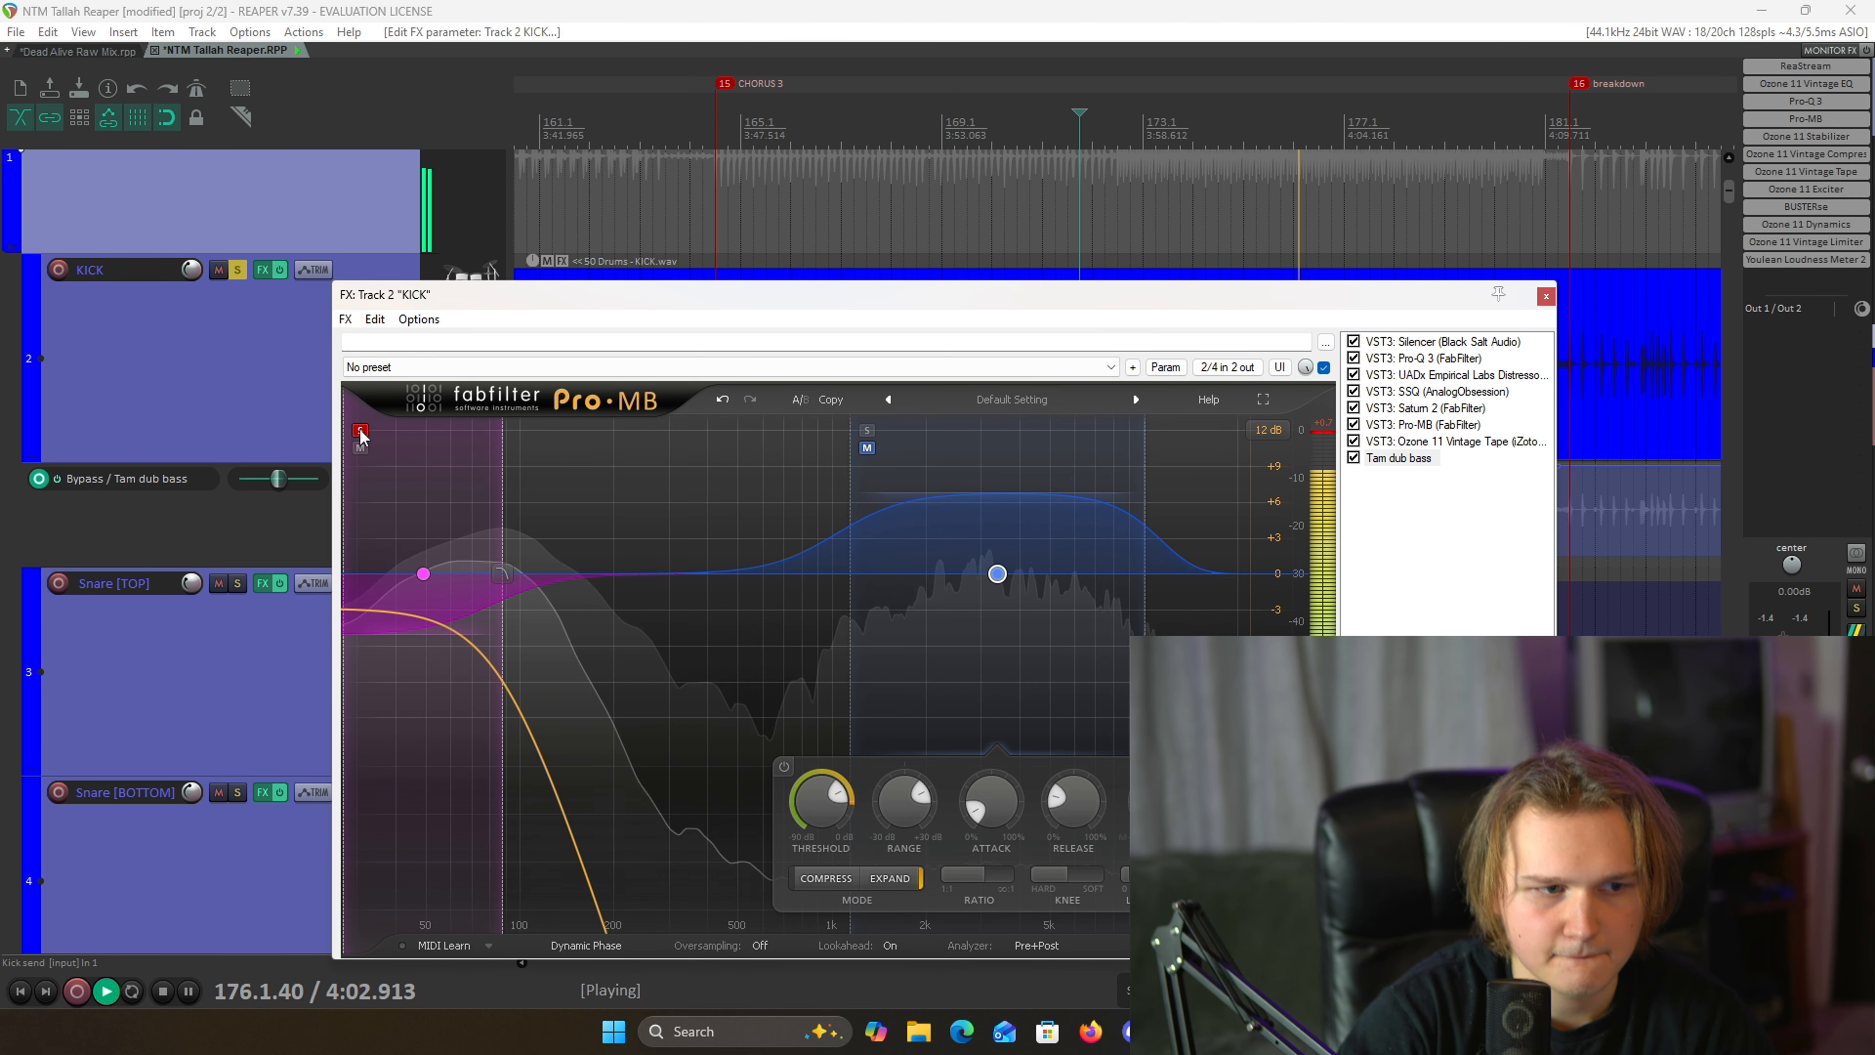
click(360, 431)
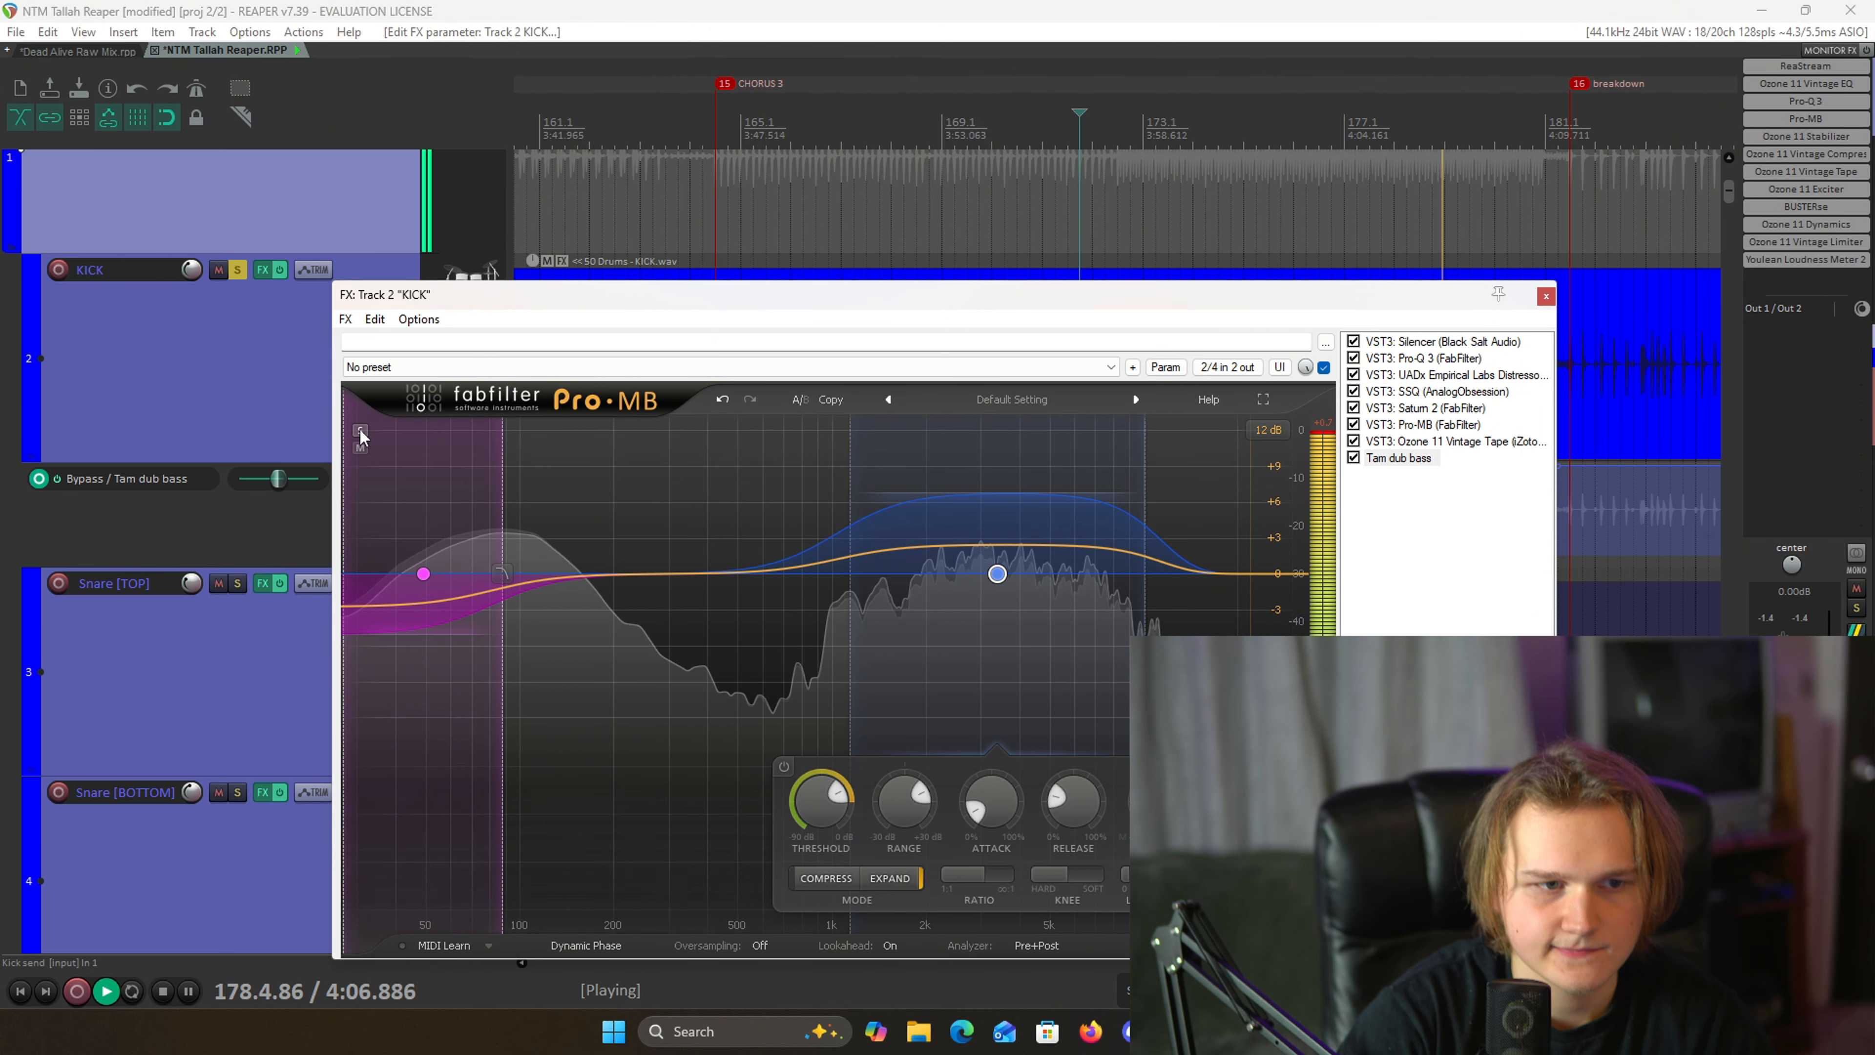
click(866, 448)
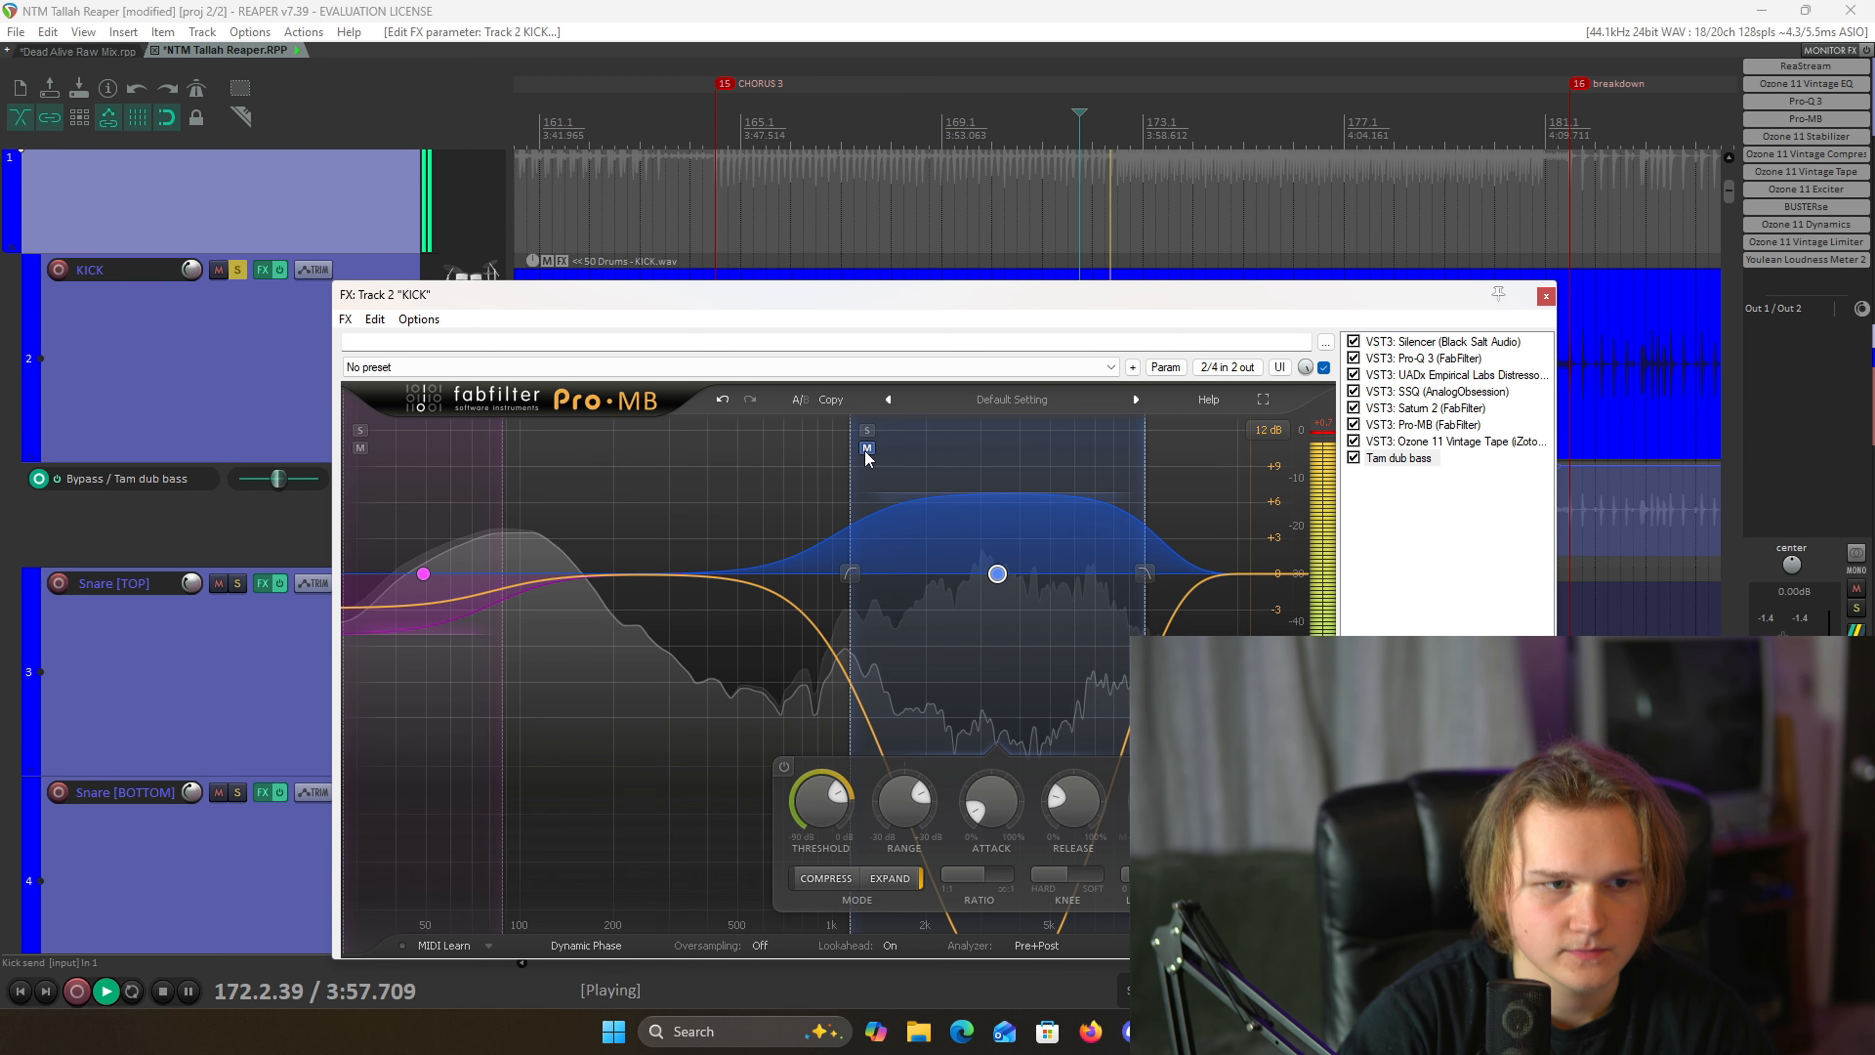
click(867, 447)
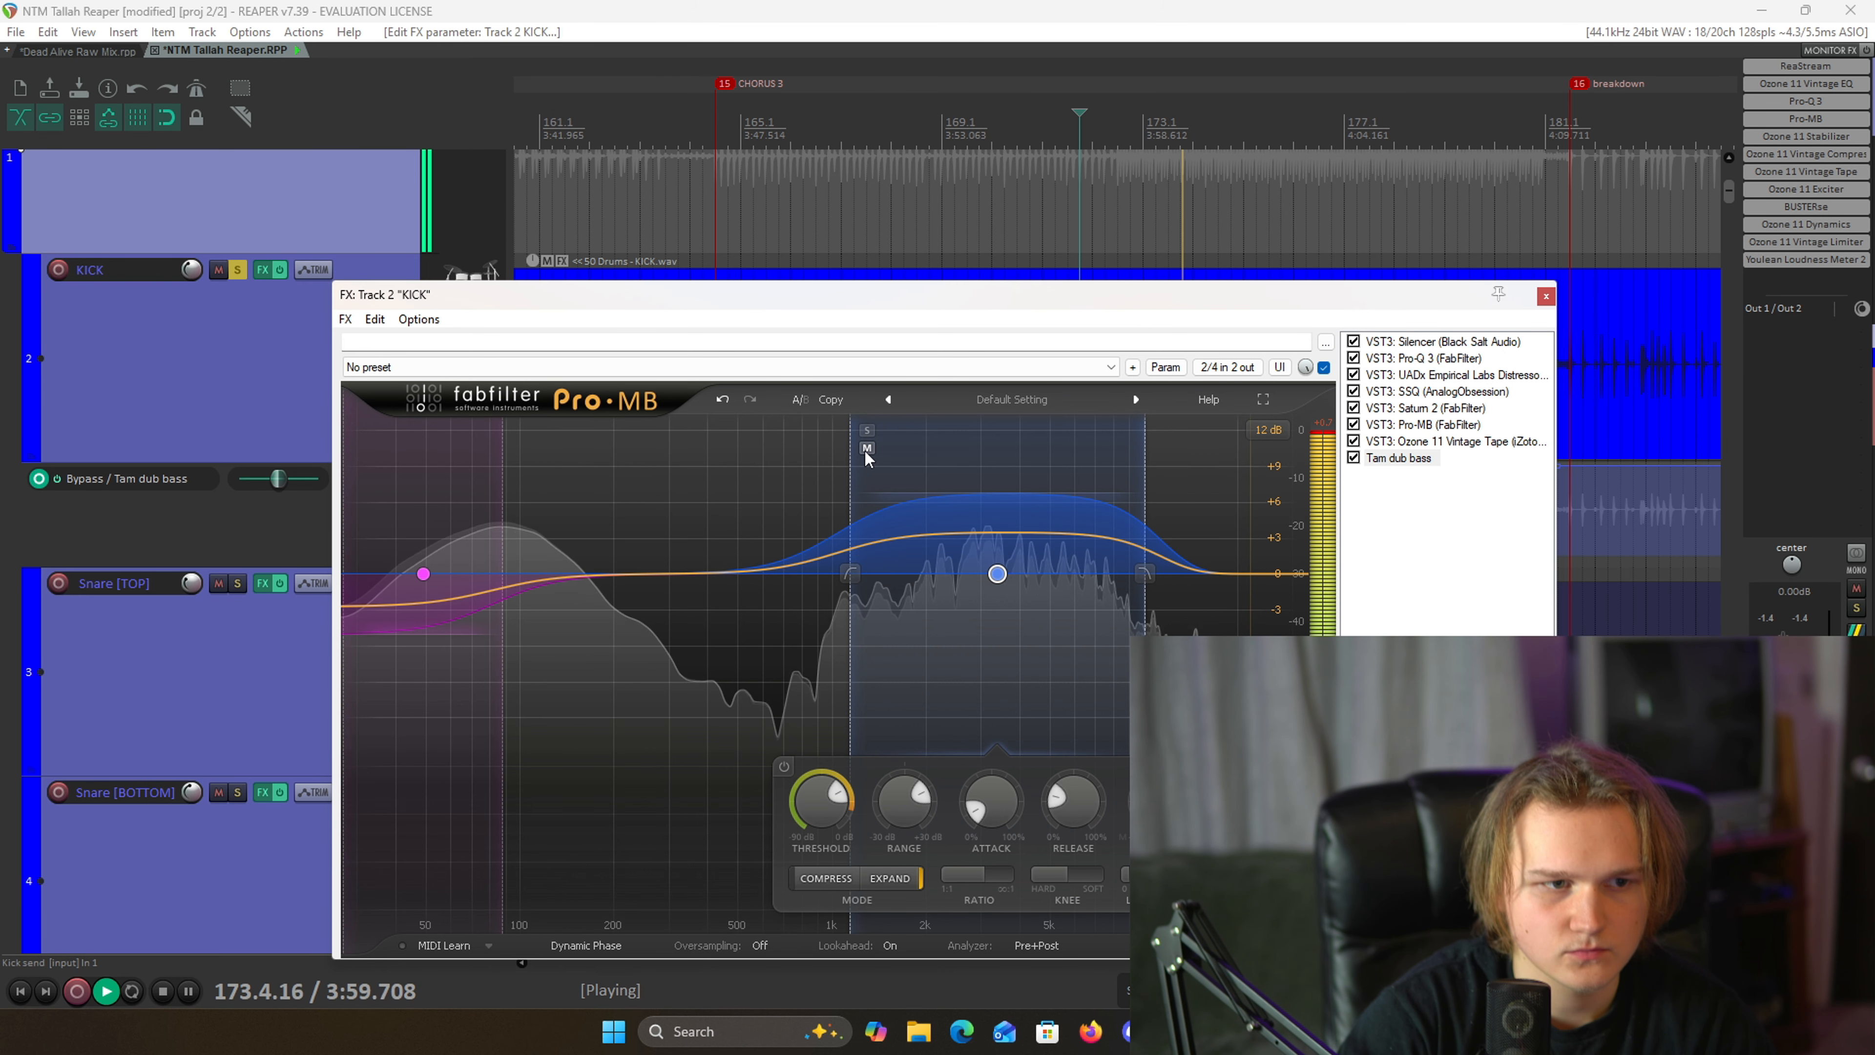
click(866, 447)
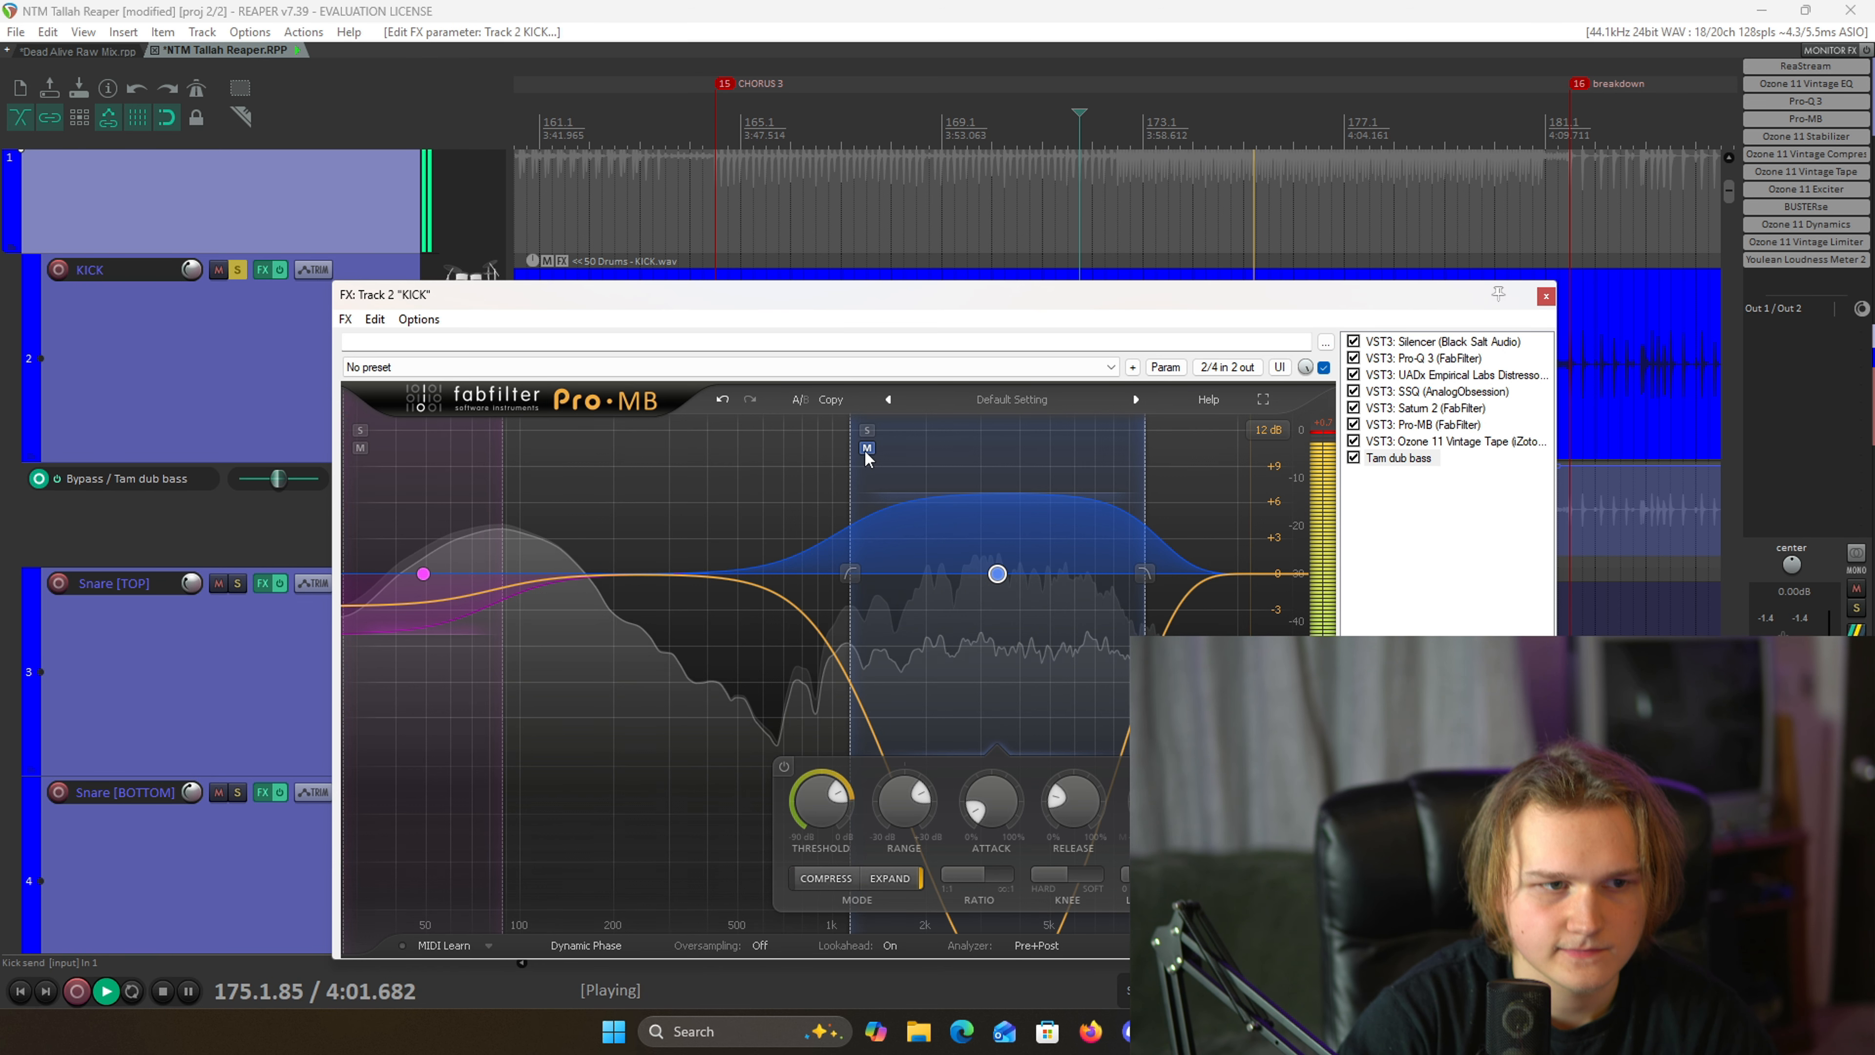
click(867, 448)
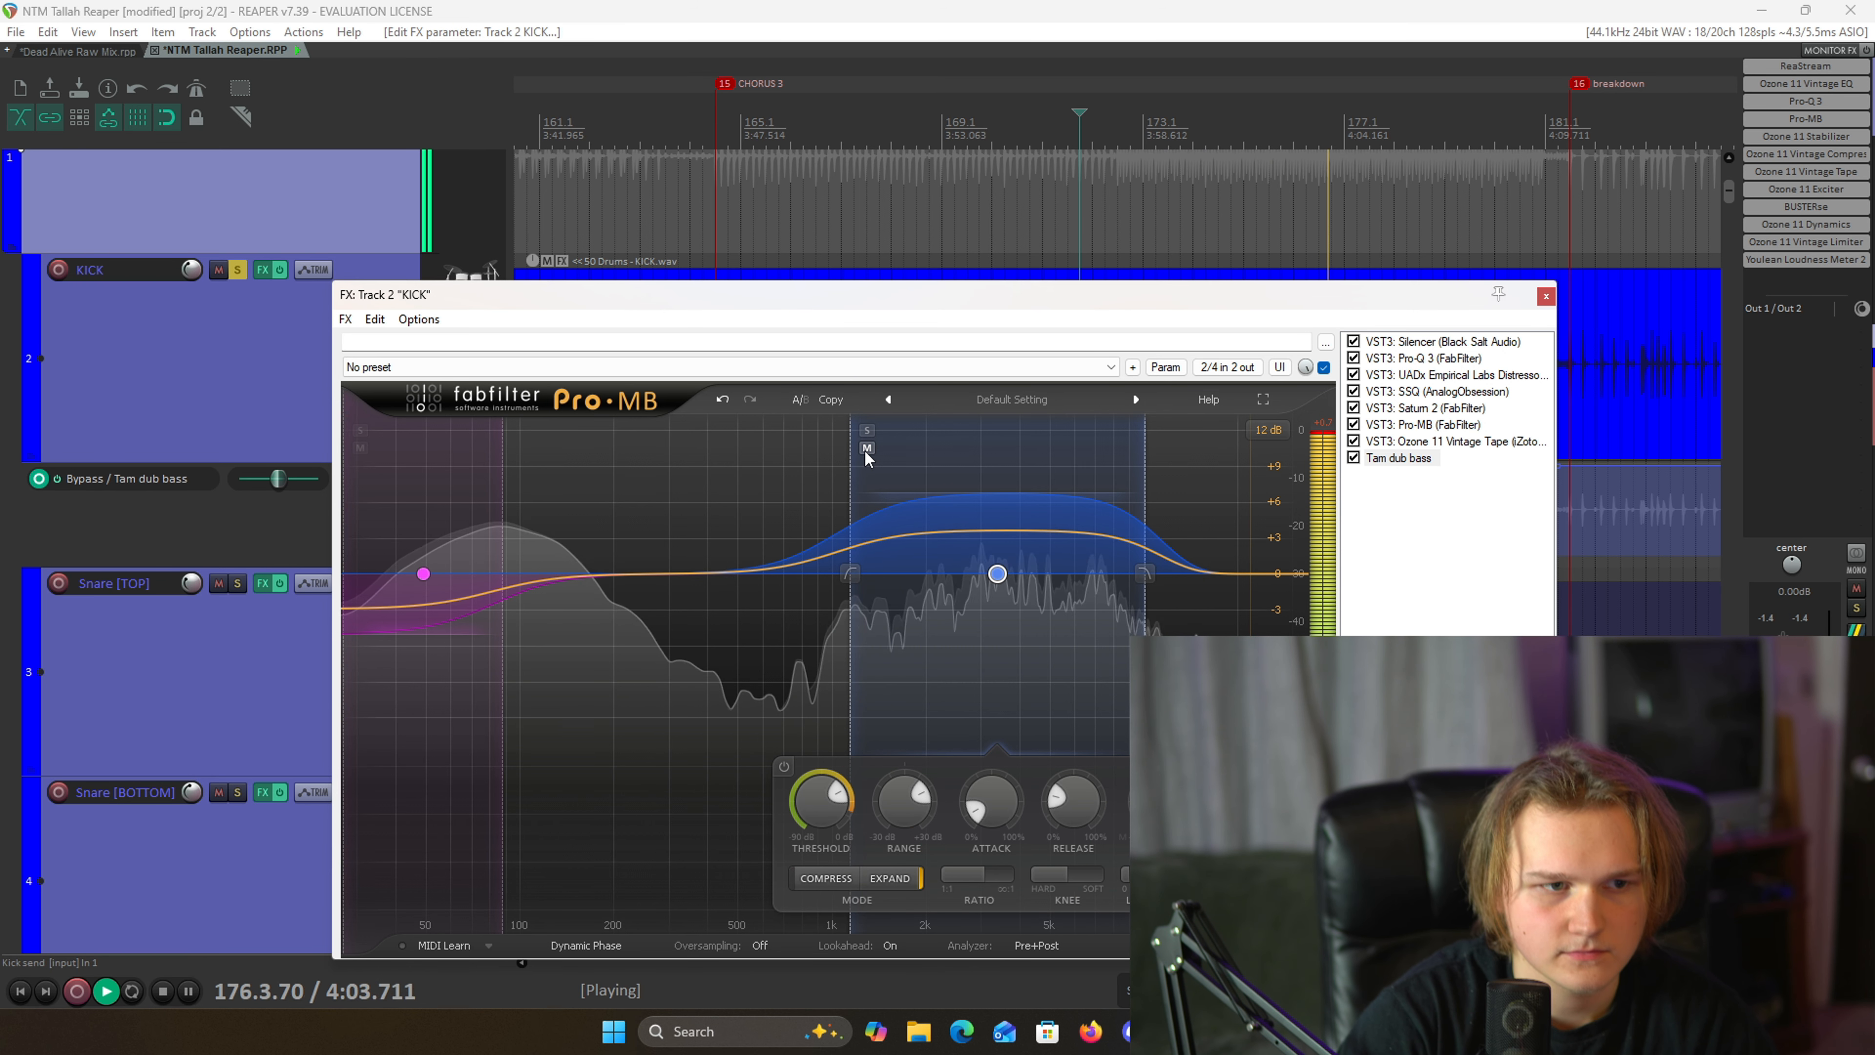
key(space)
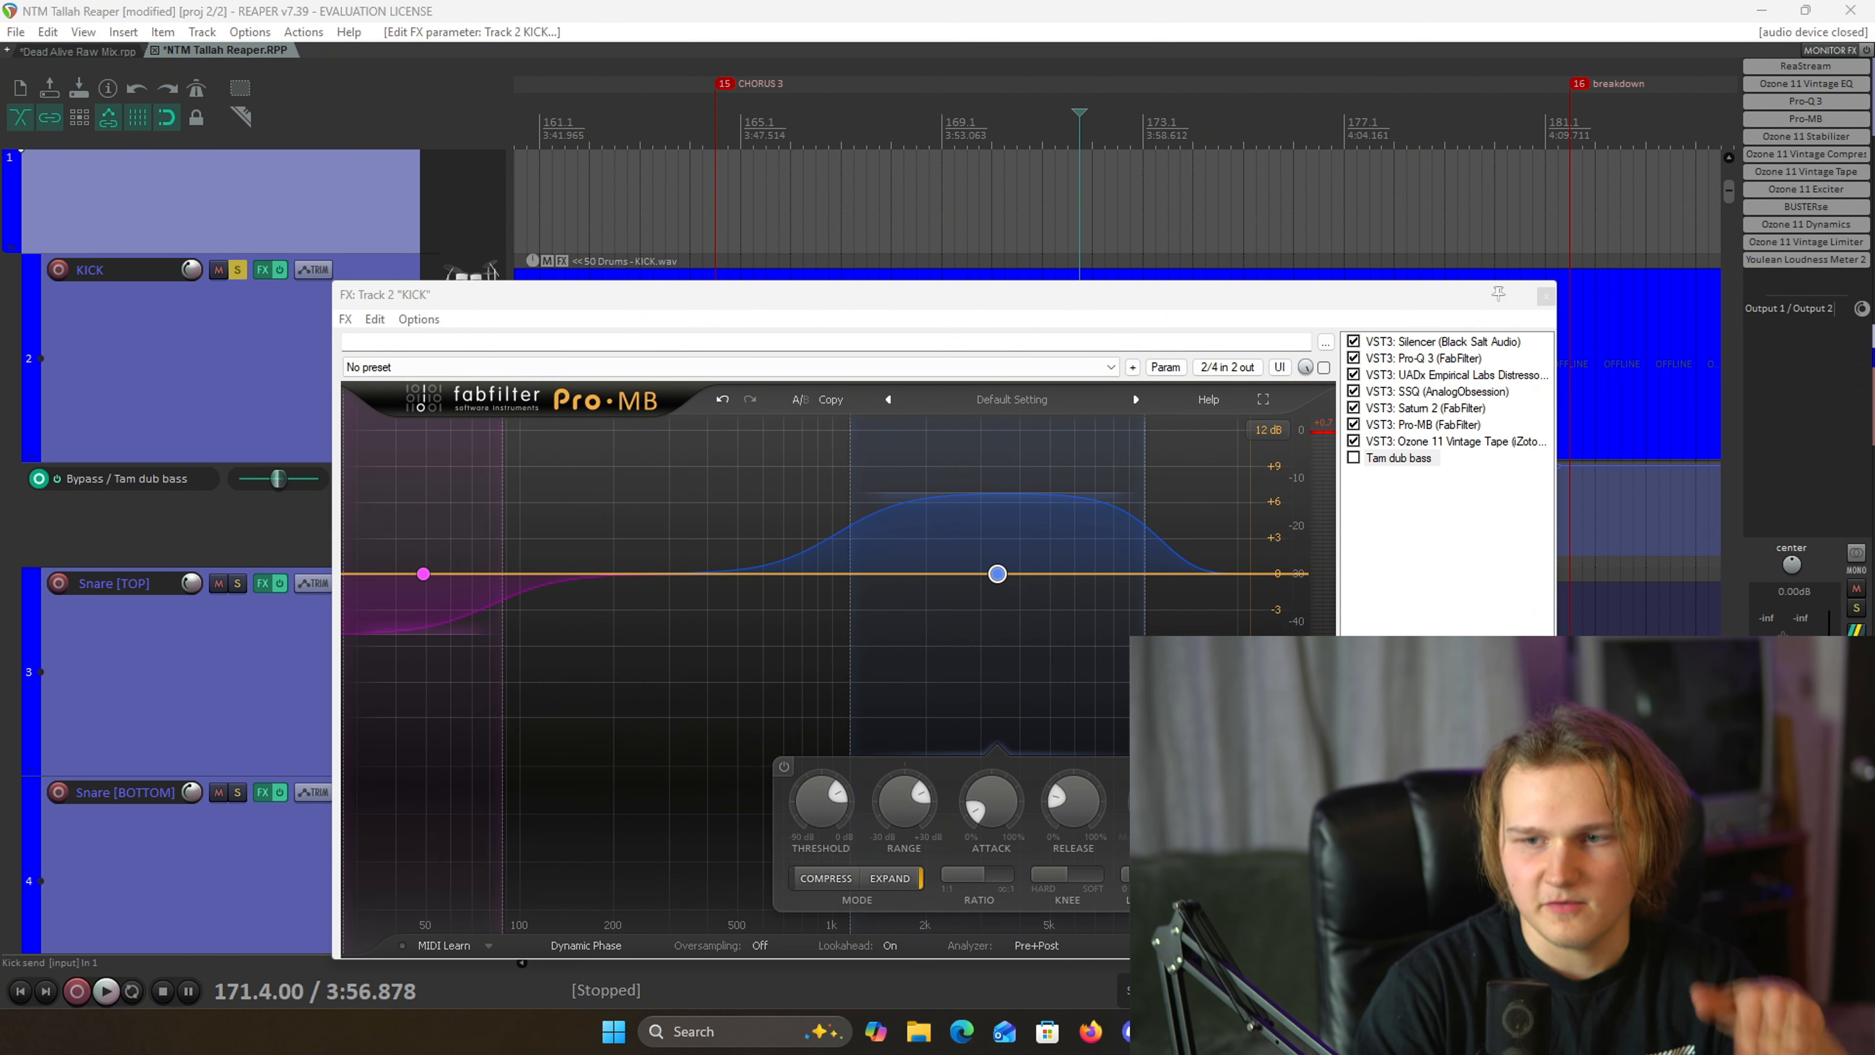
- Close the KICK track's effects chain and open the effects chain of the Kick send track
click(1546, 296)
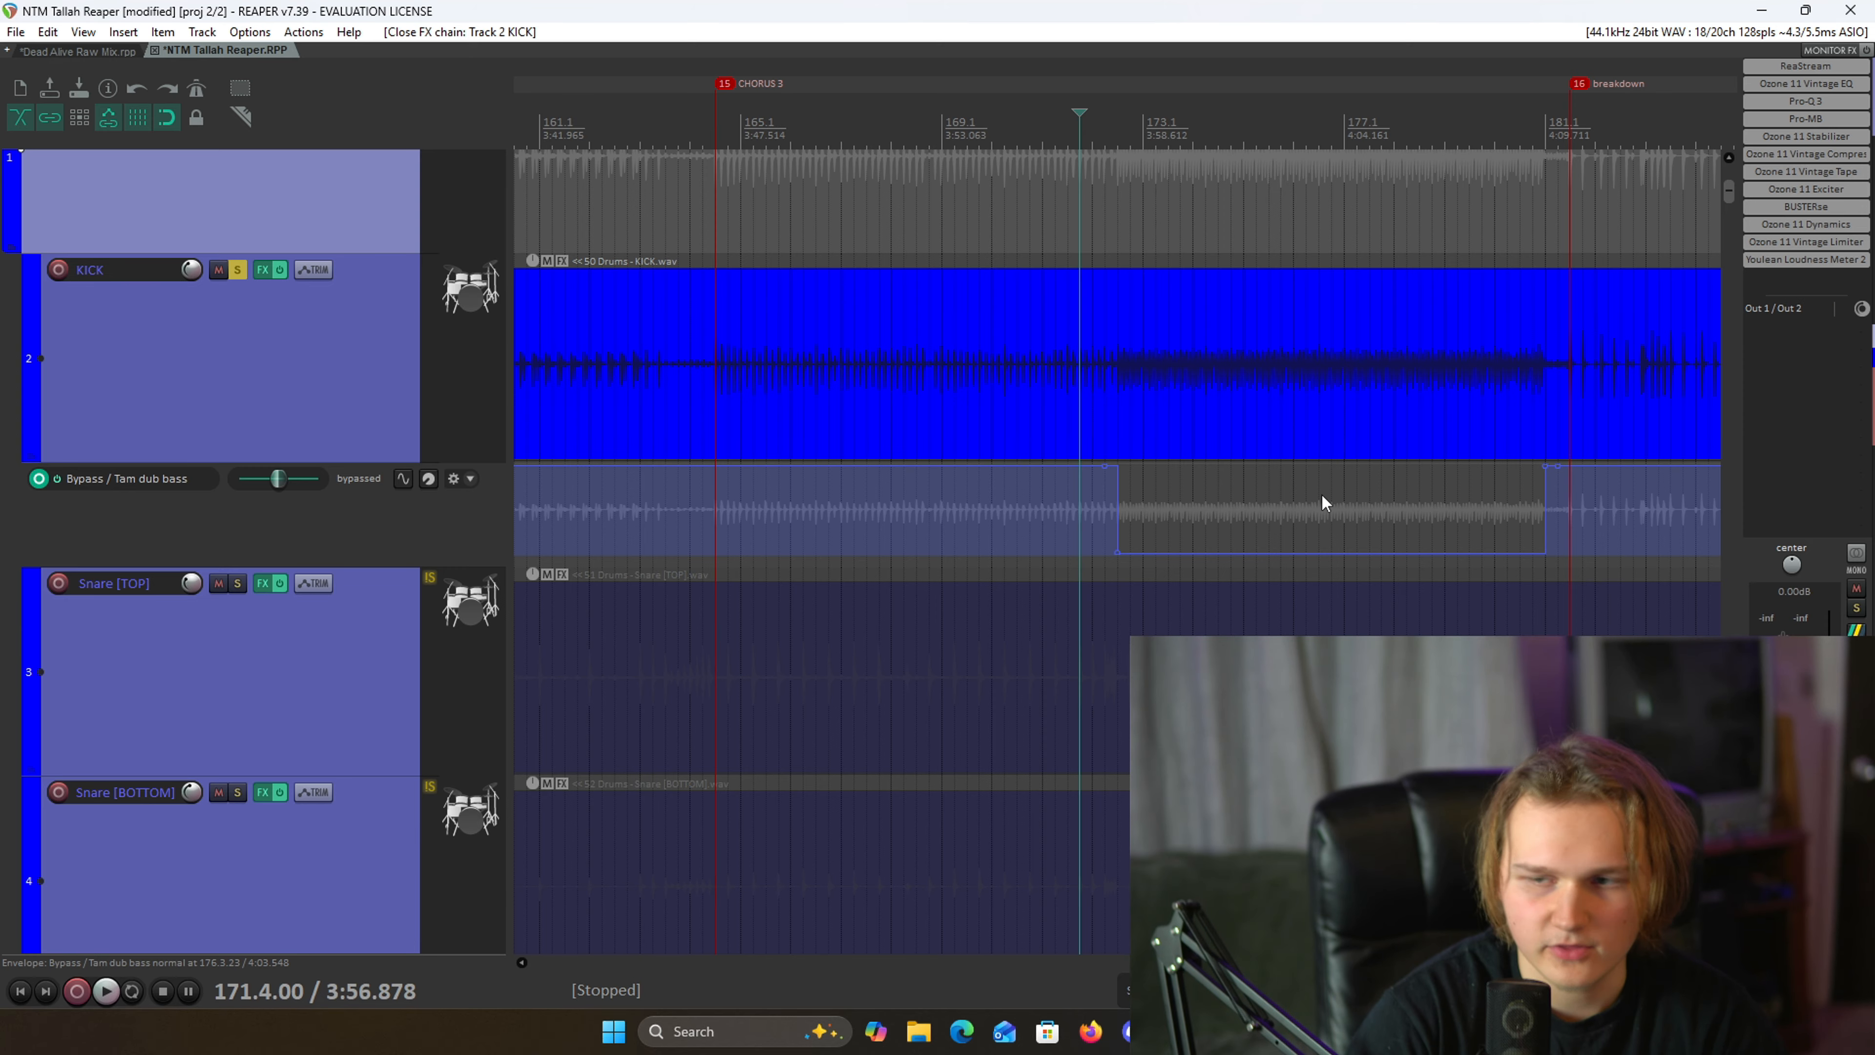
scroll(1256, 511, down, 3)
scroll(790, 525, down, 1)
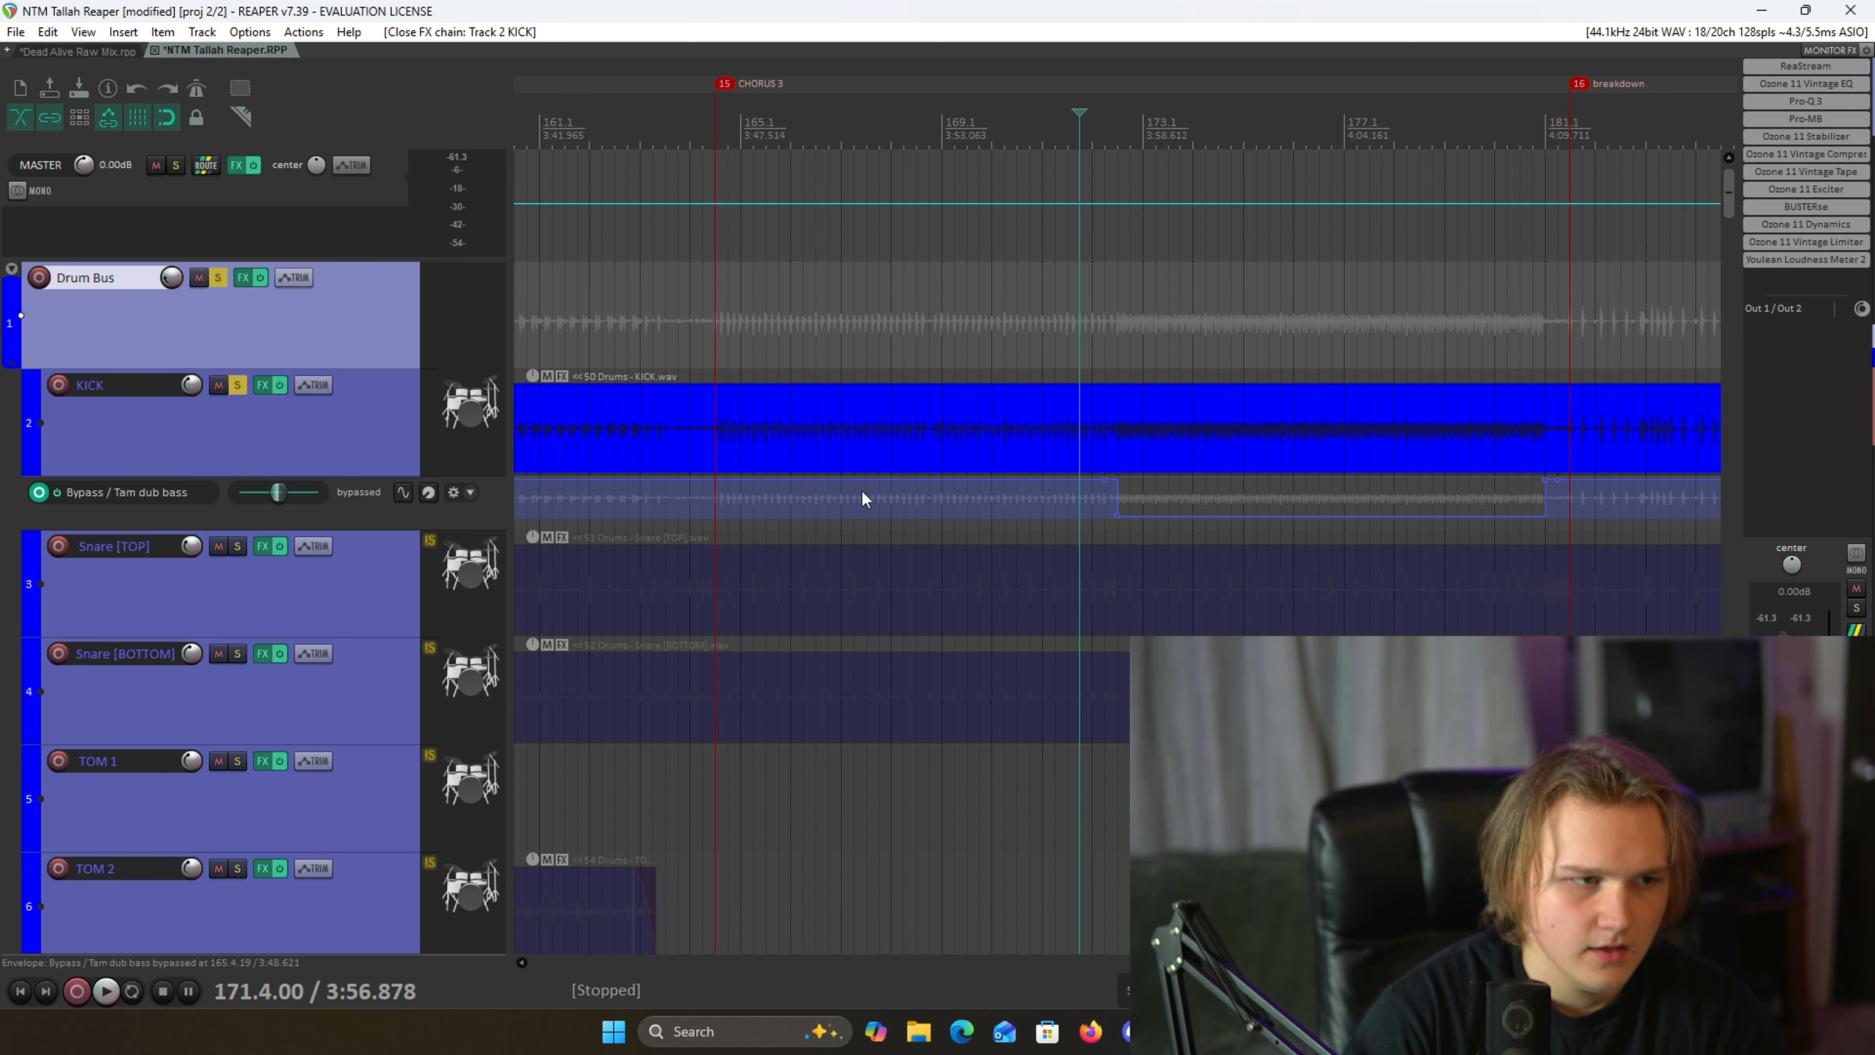
scroll(858, 461, down, 3)
scroll(856, 472, down, 1)
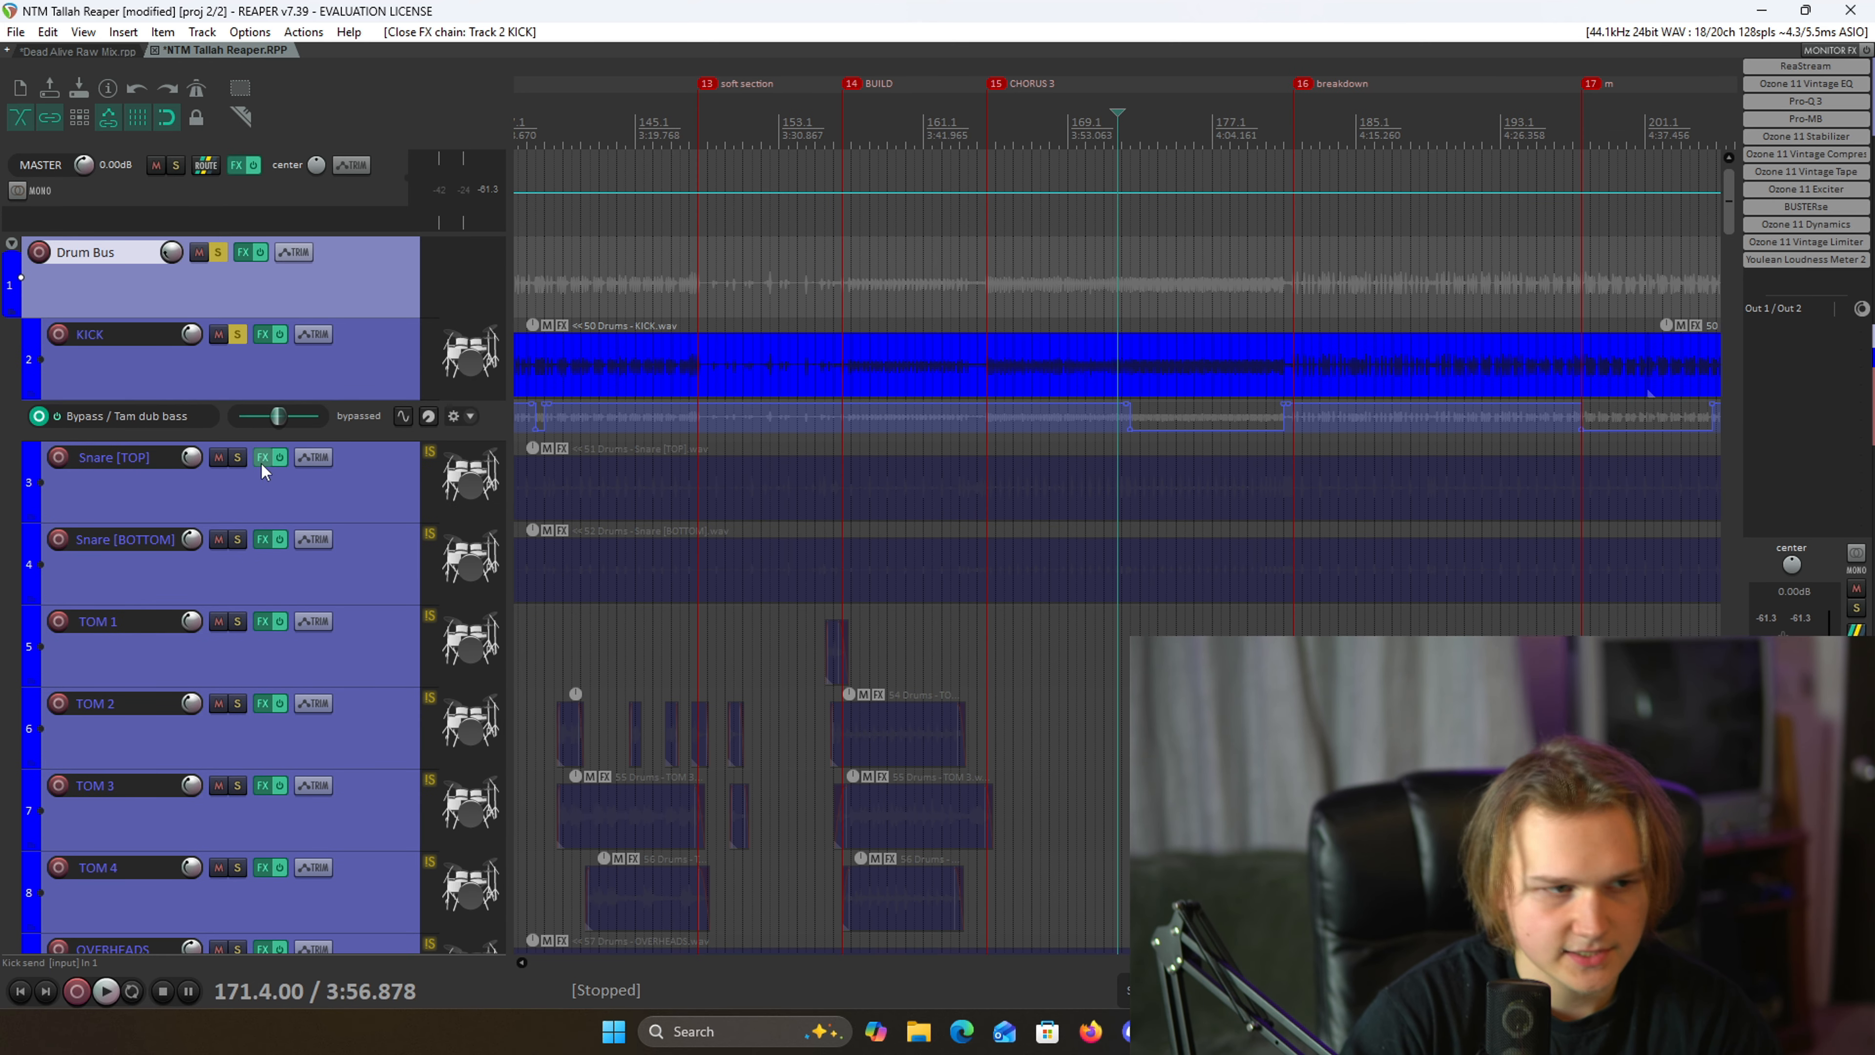
scroll(264, 473, down, 6)
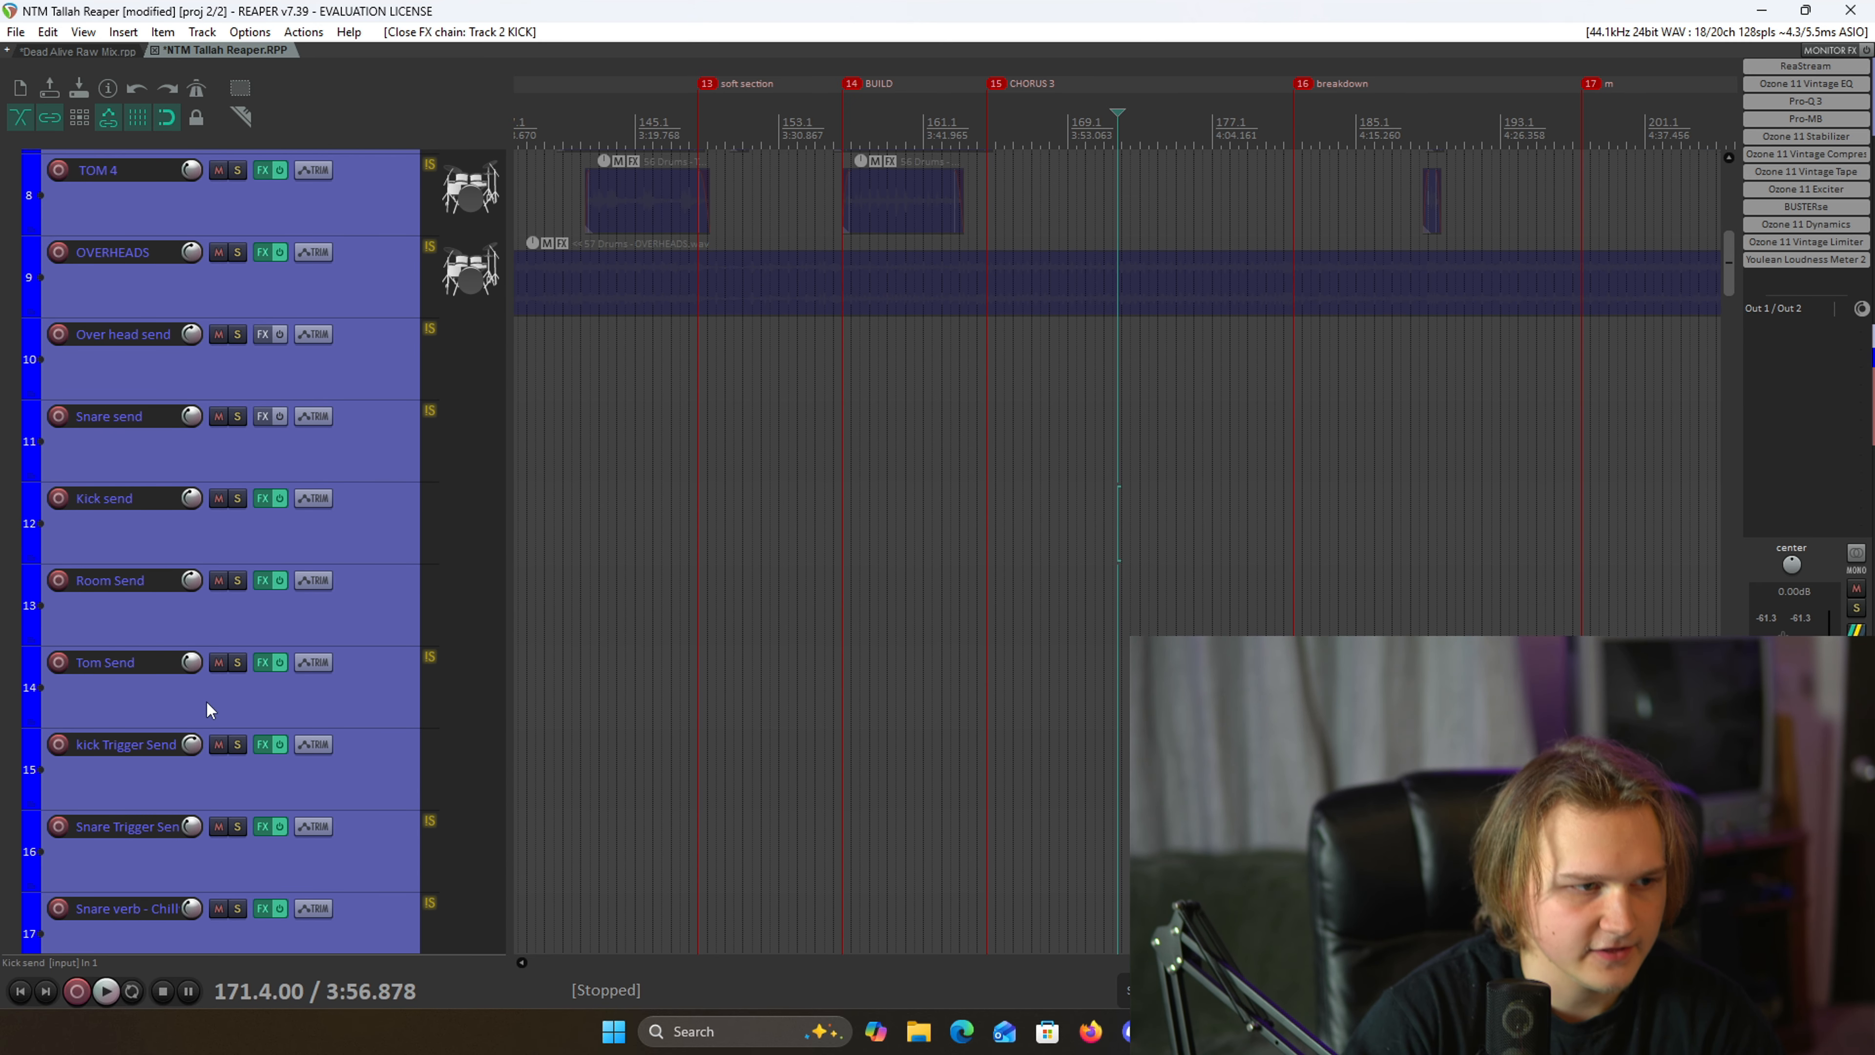
click(262, 498)
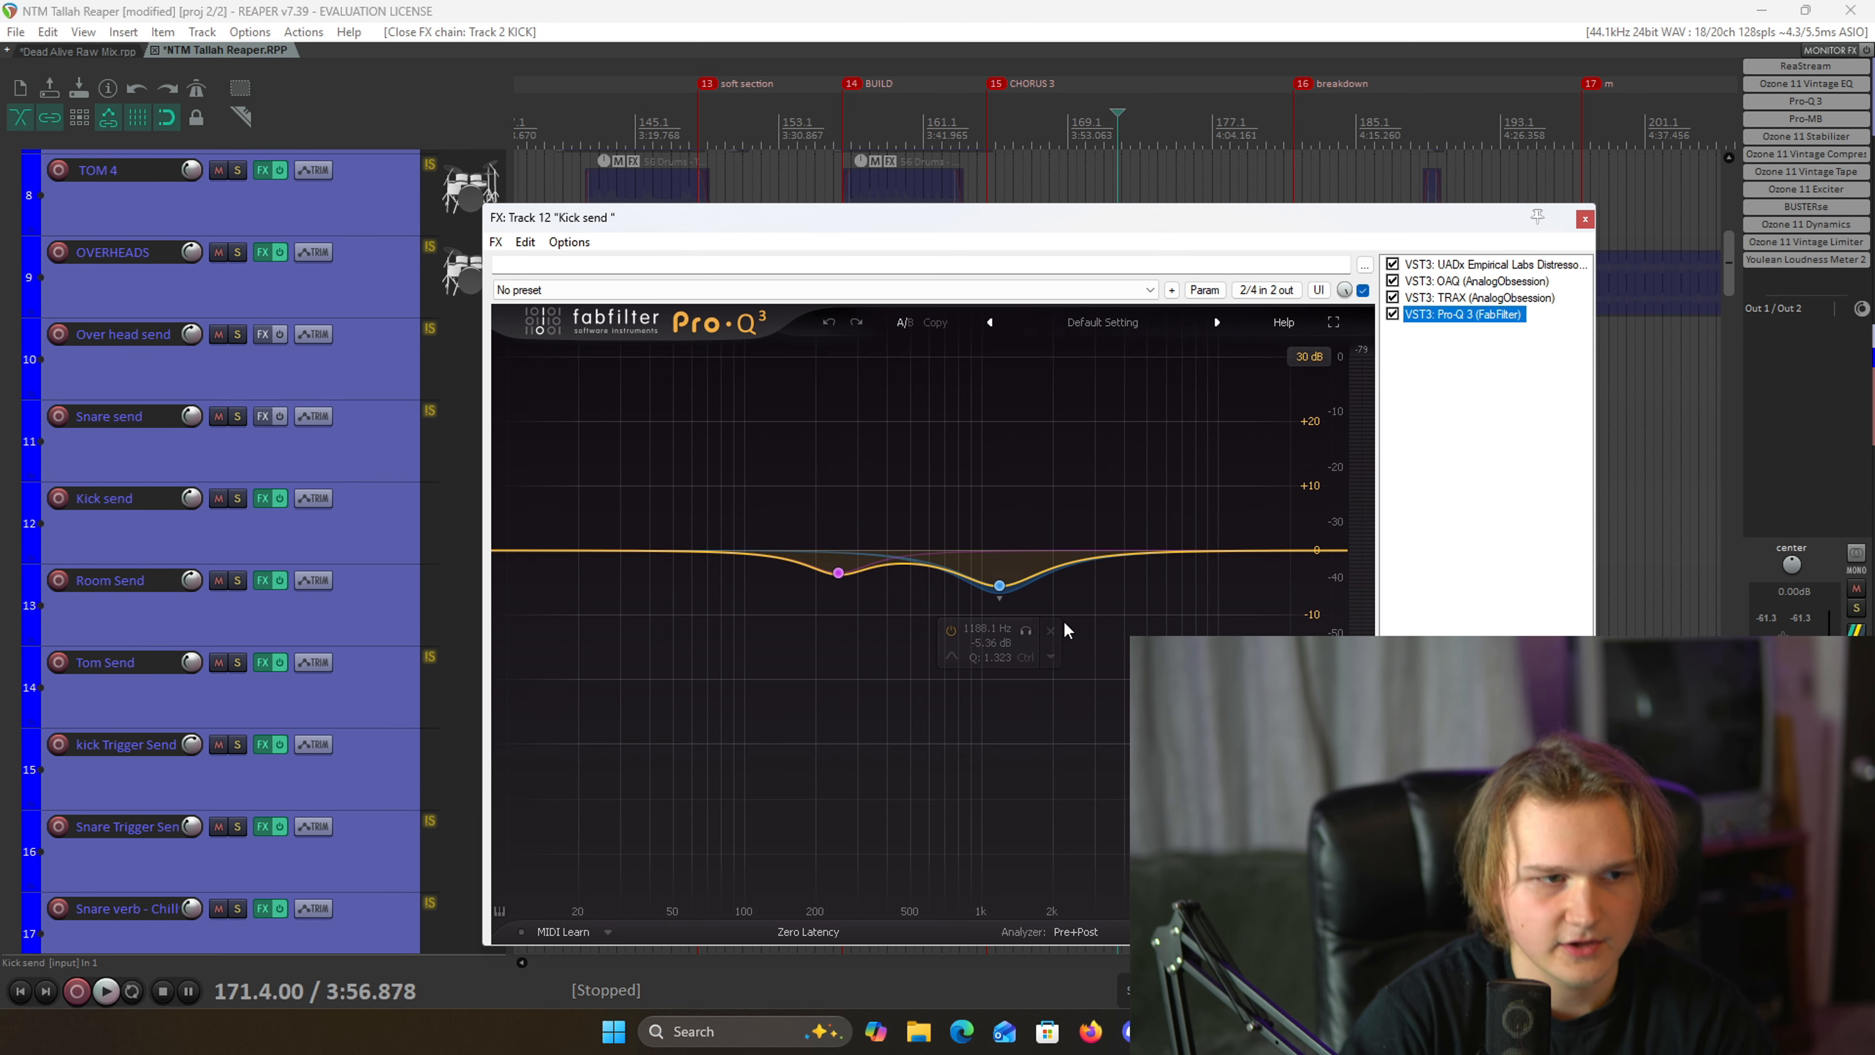
- View the Kick send's effects in its chain: the Distressor, OAQ, TRAX and Pro-Q 3
click(1485, 266)
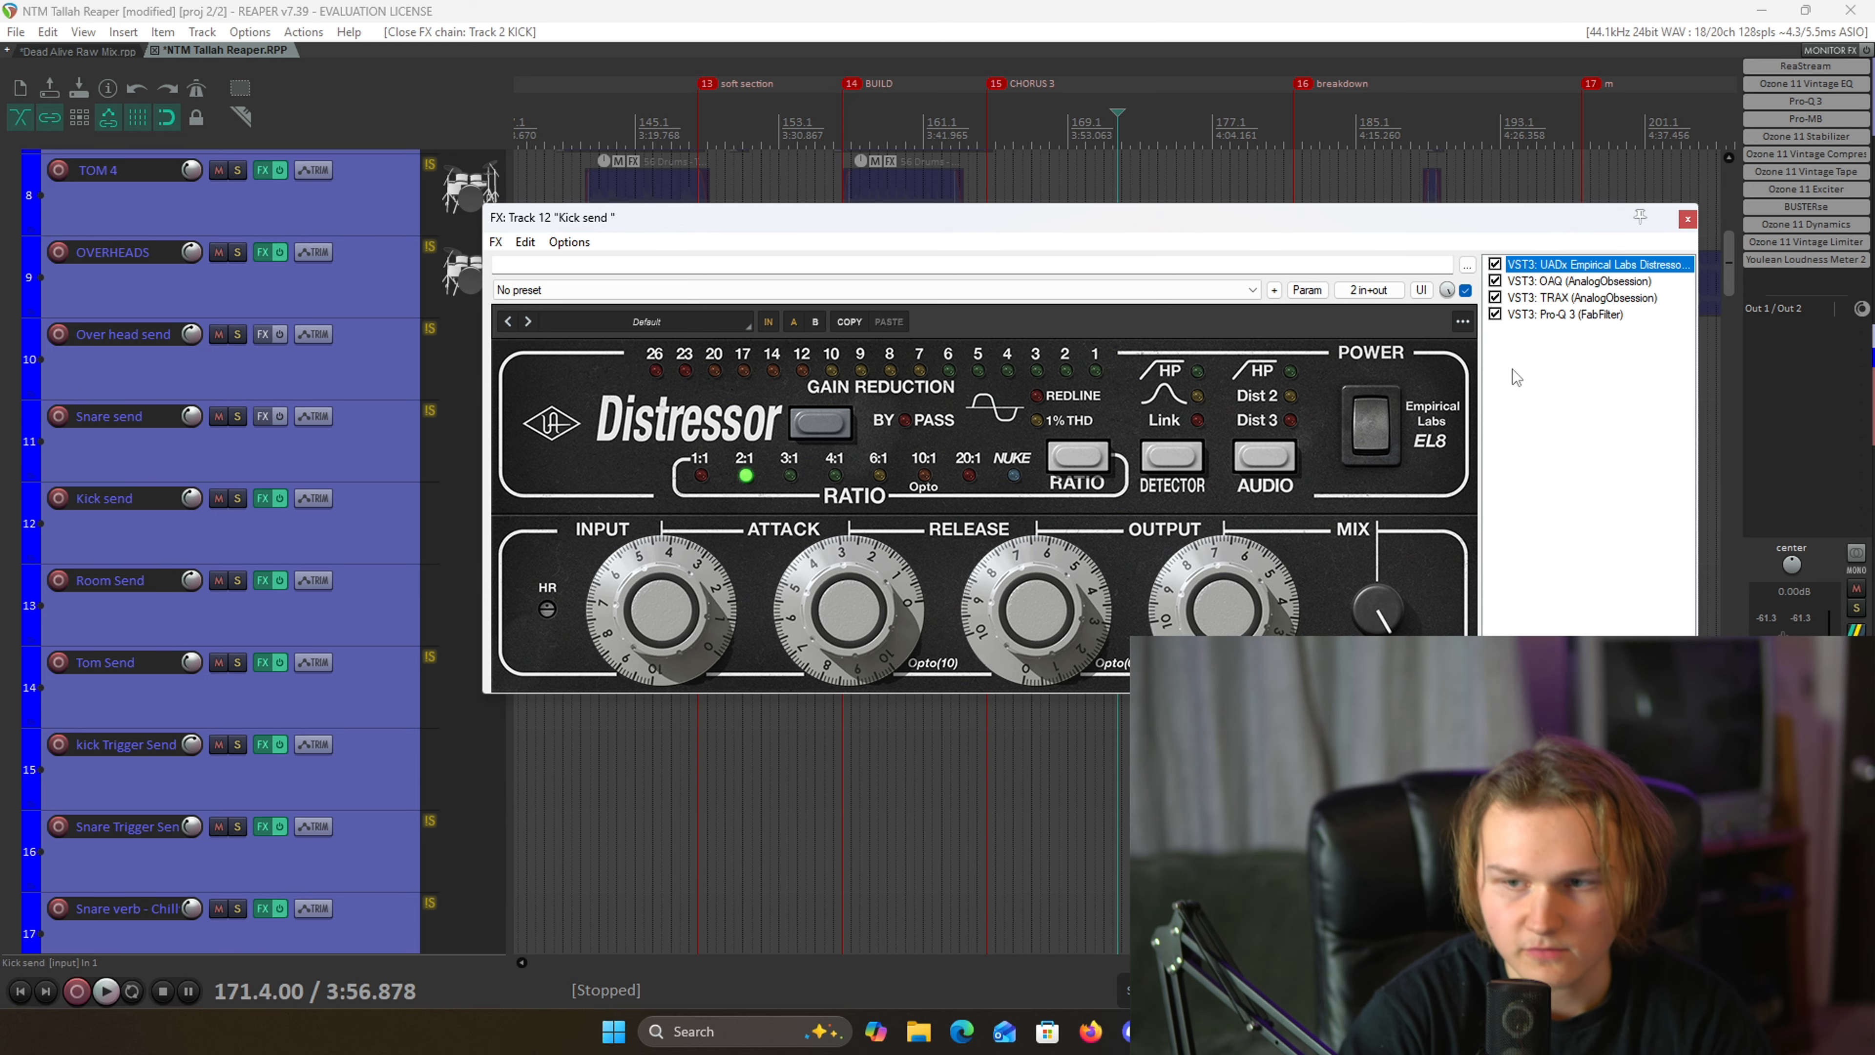
click(1624, 281)
click(1612, 299)
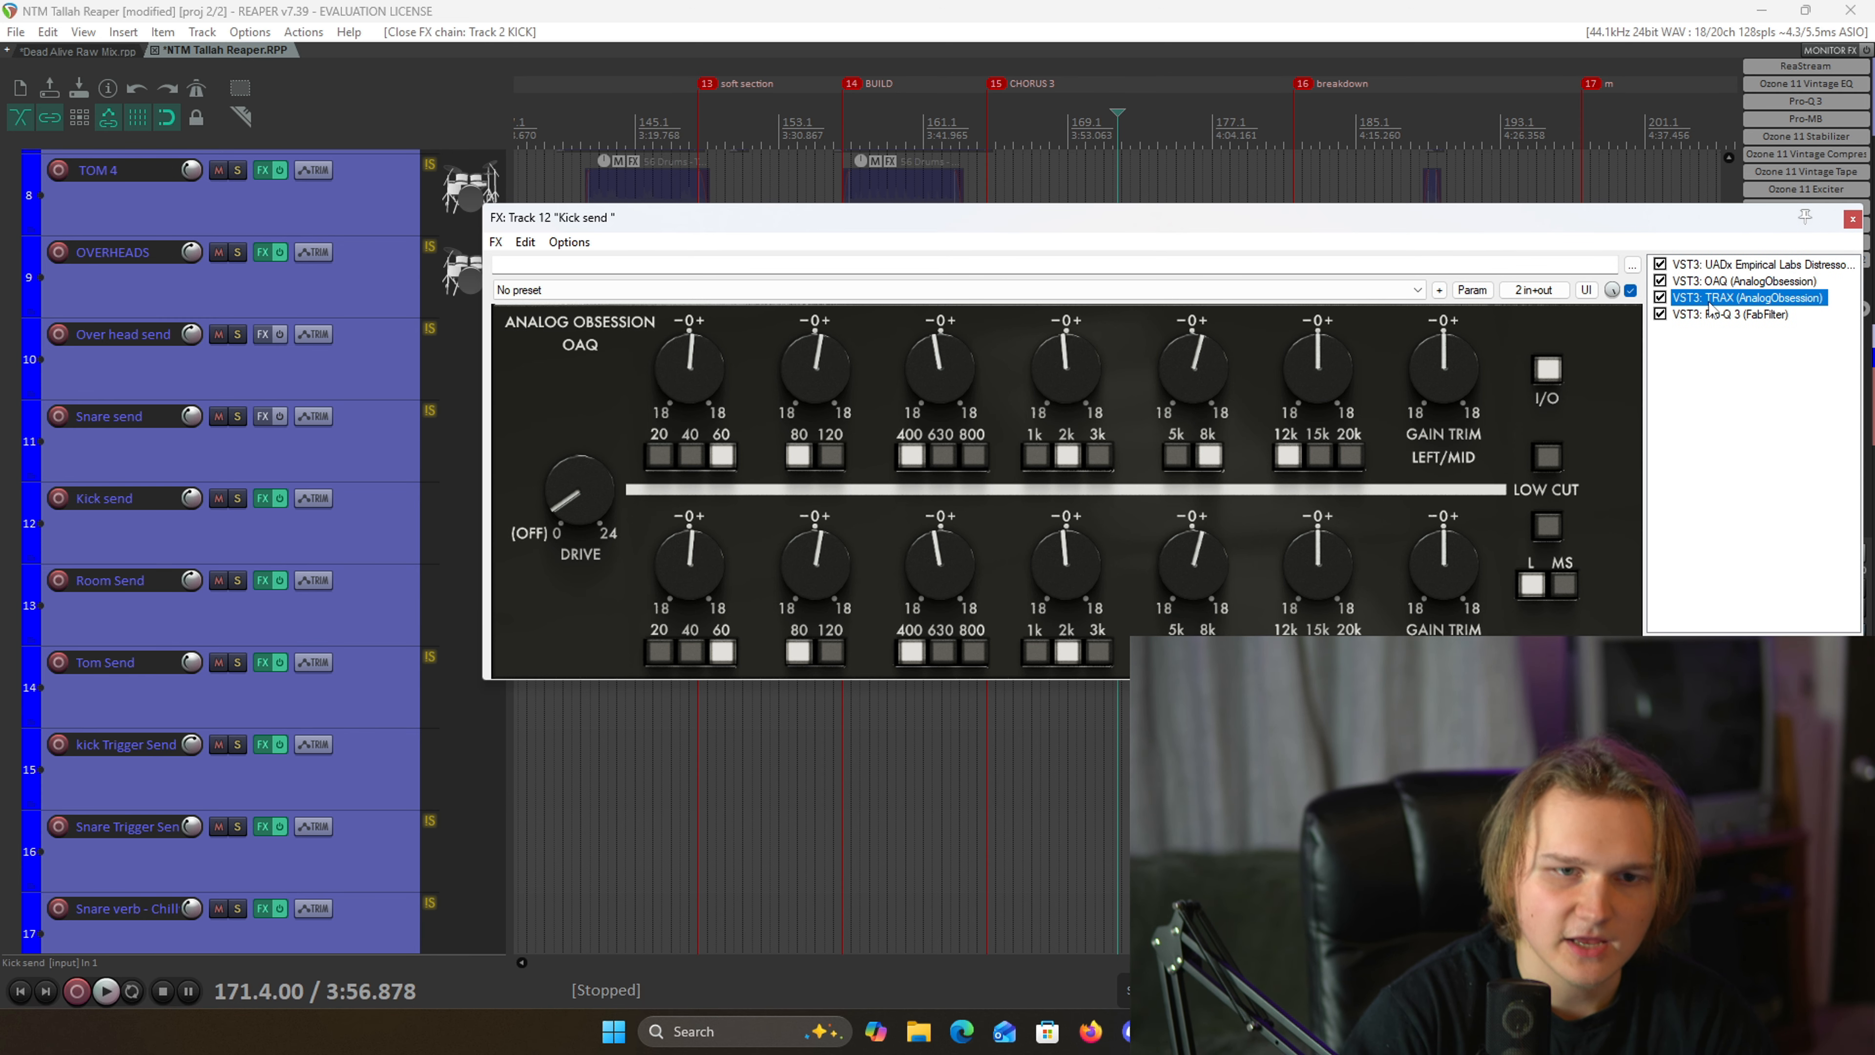
click(806, 315)
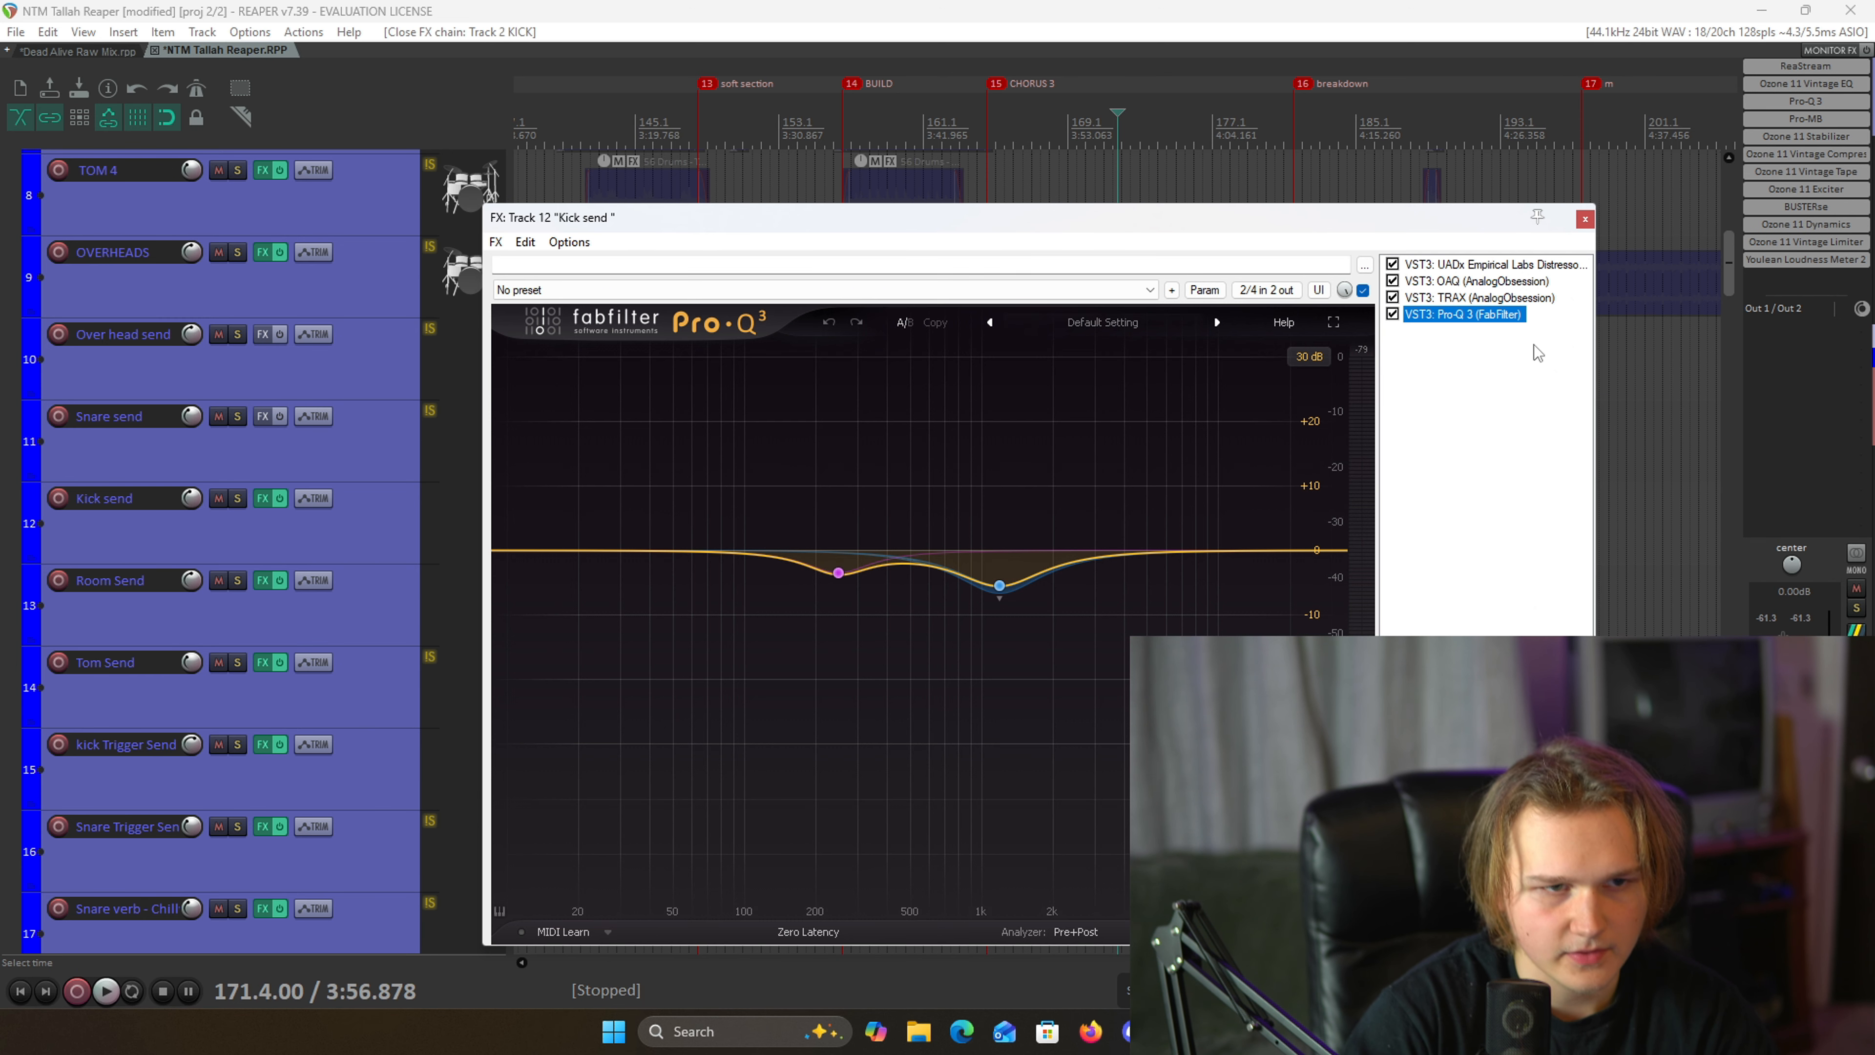
click(1510, 299)
click(816, 282)
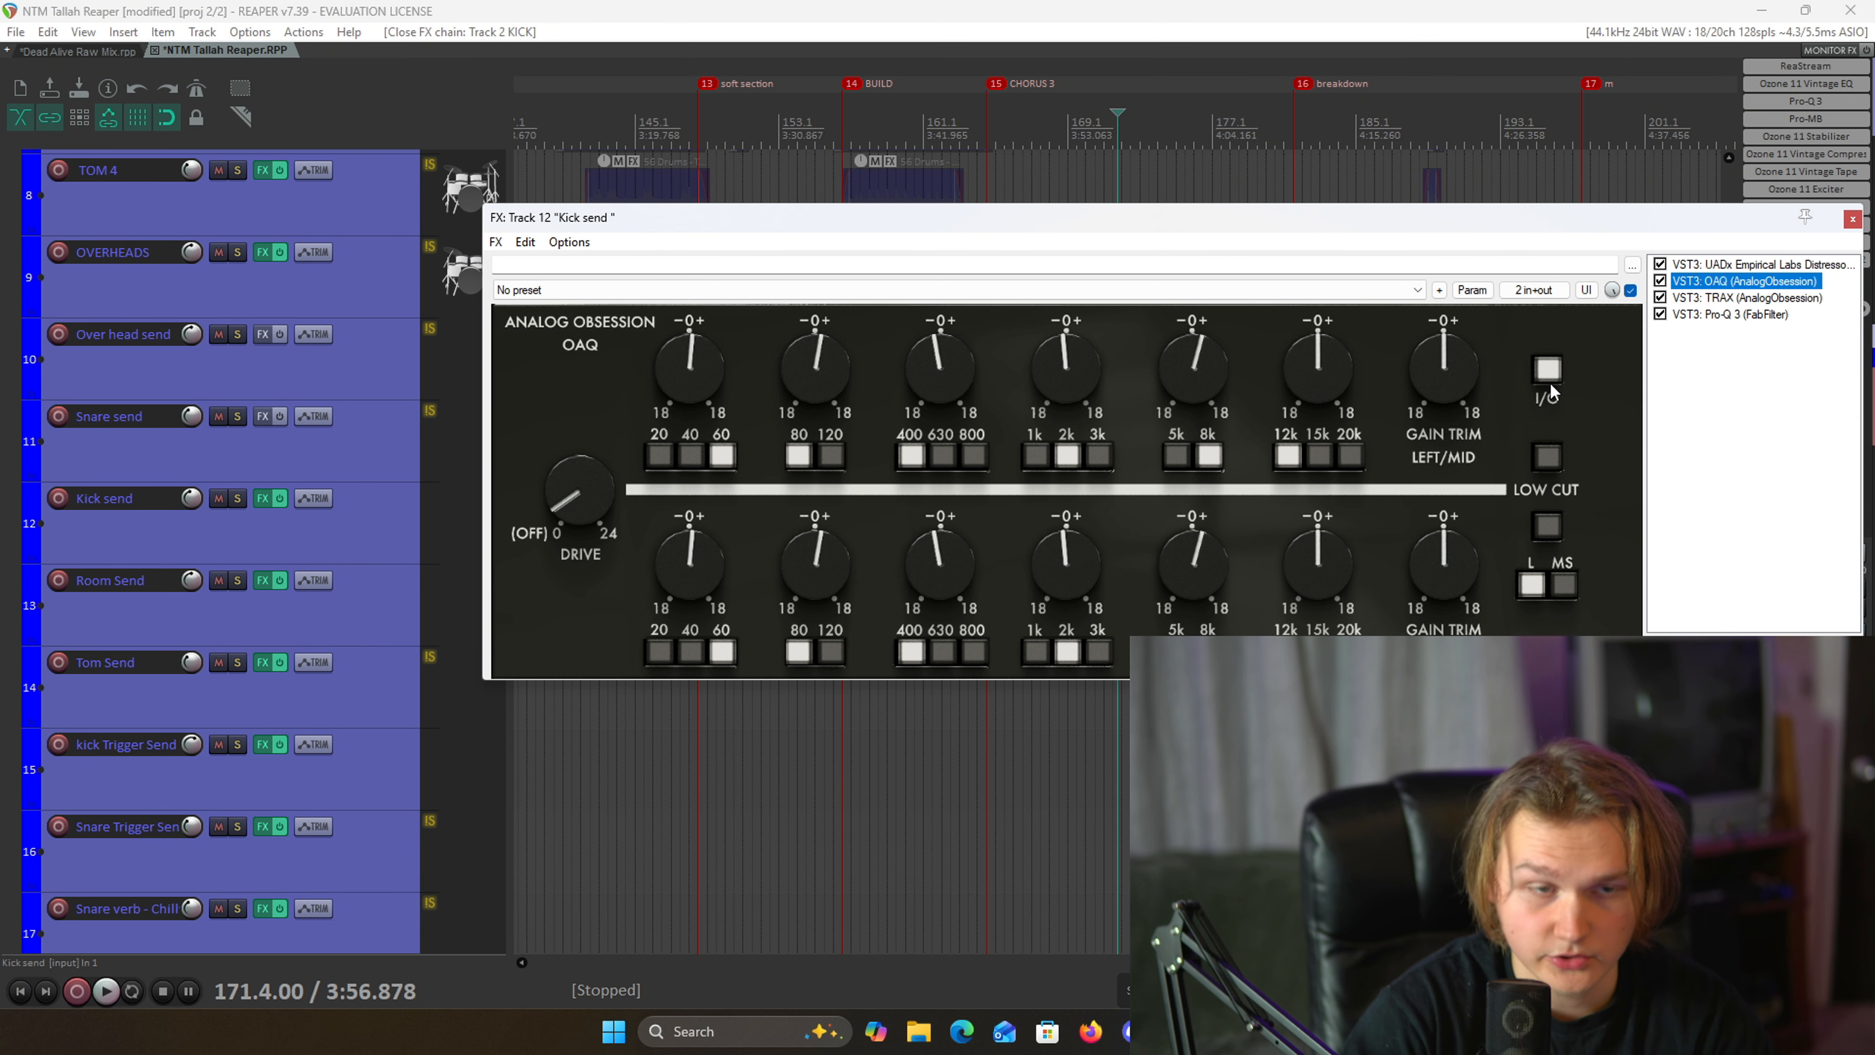
click(1711, 316)
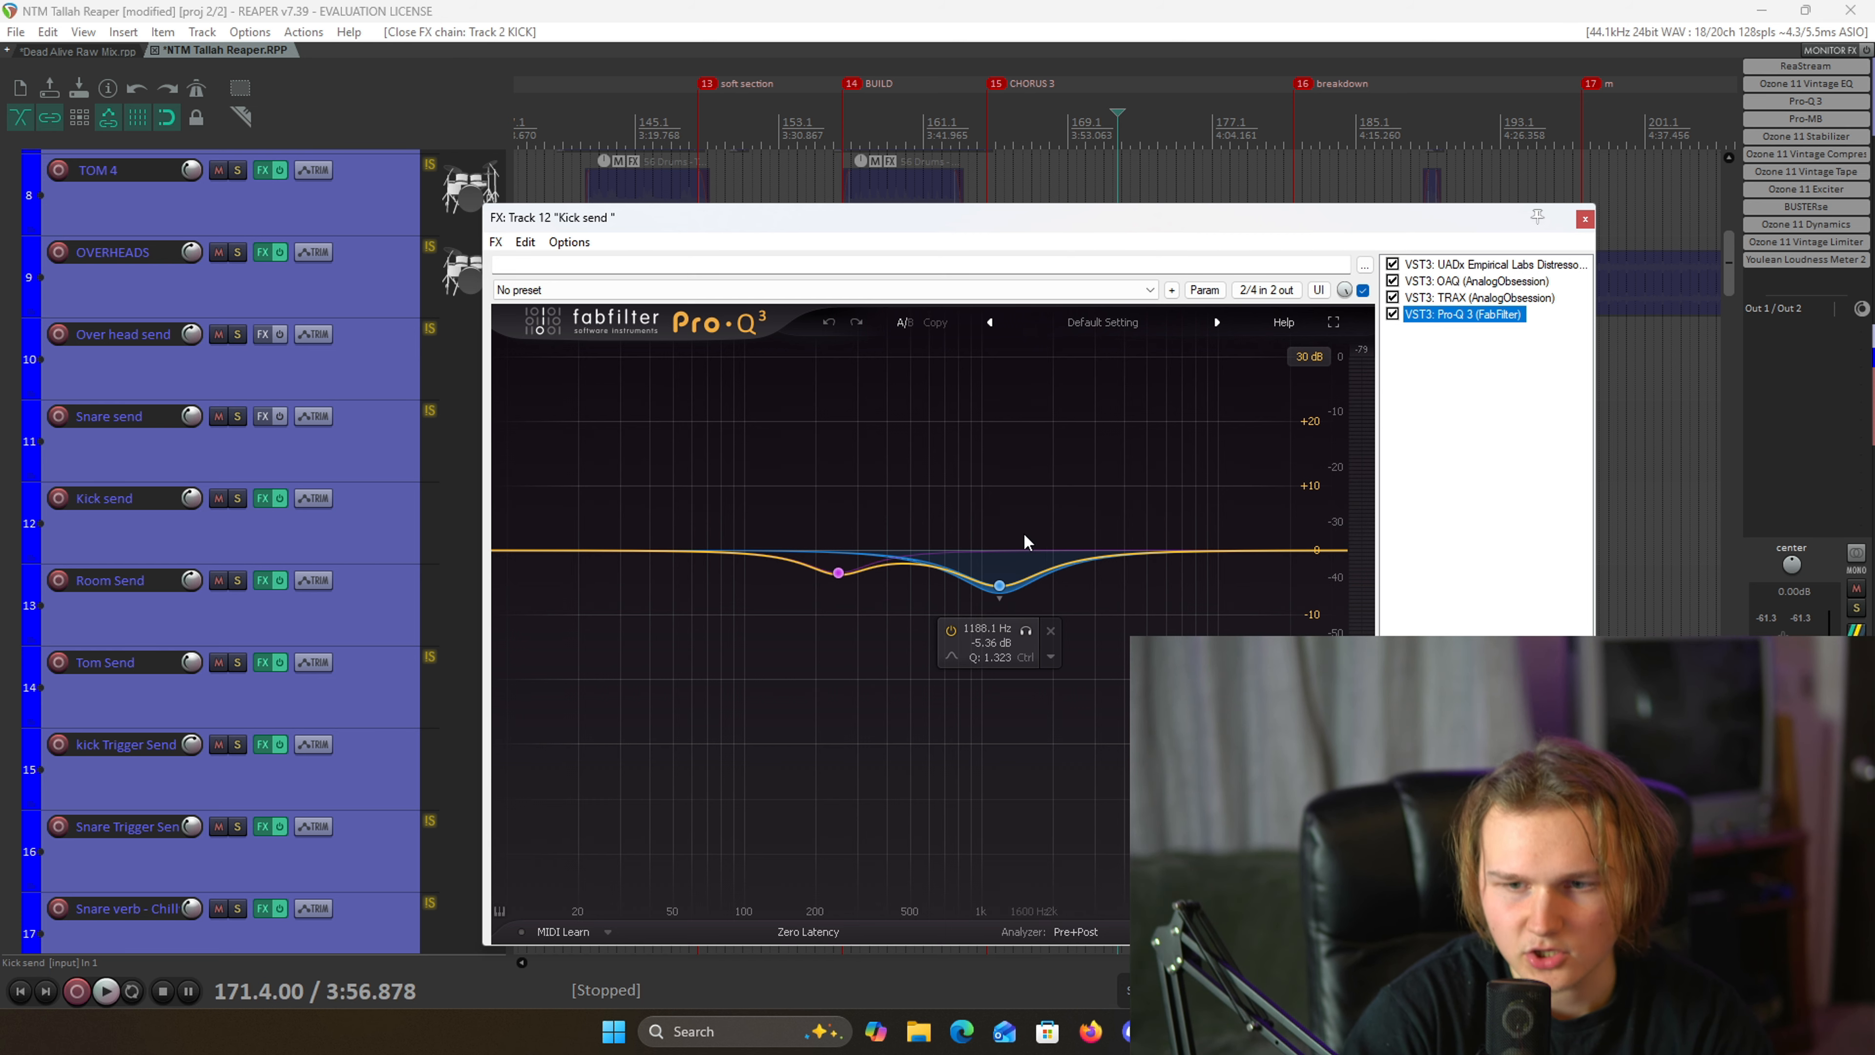
- Close the Kick send's effects chain and show Trigger 2 in the kick Trigger Send track's chain
click(1584, 222)
scroll(214, 714, down, 1)
scroll(316, 717, up, 3)
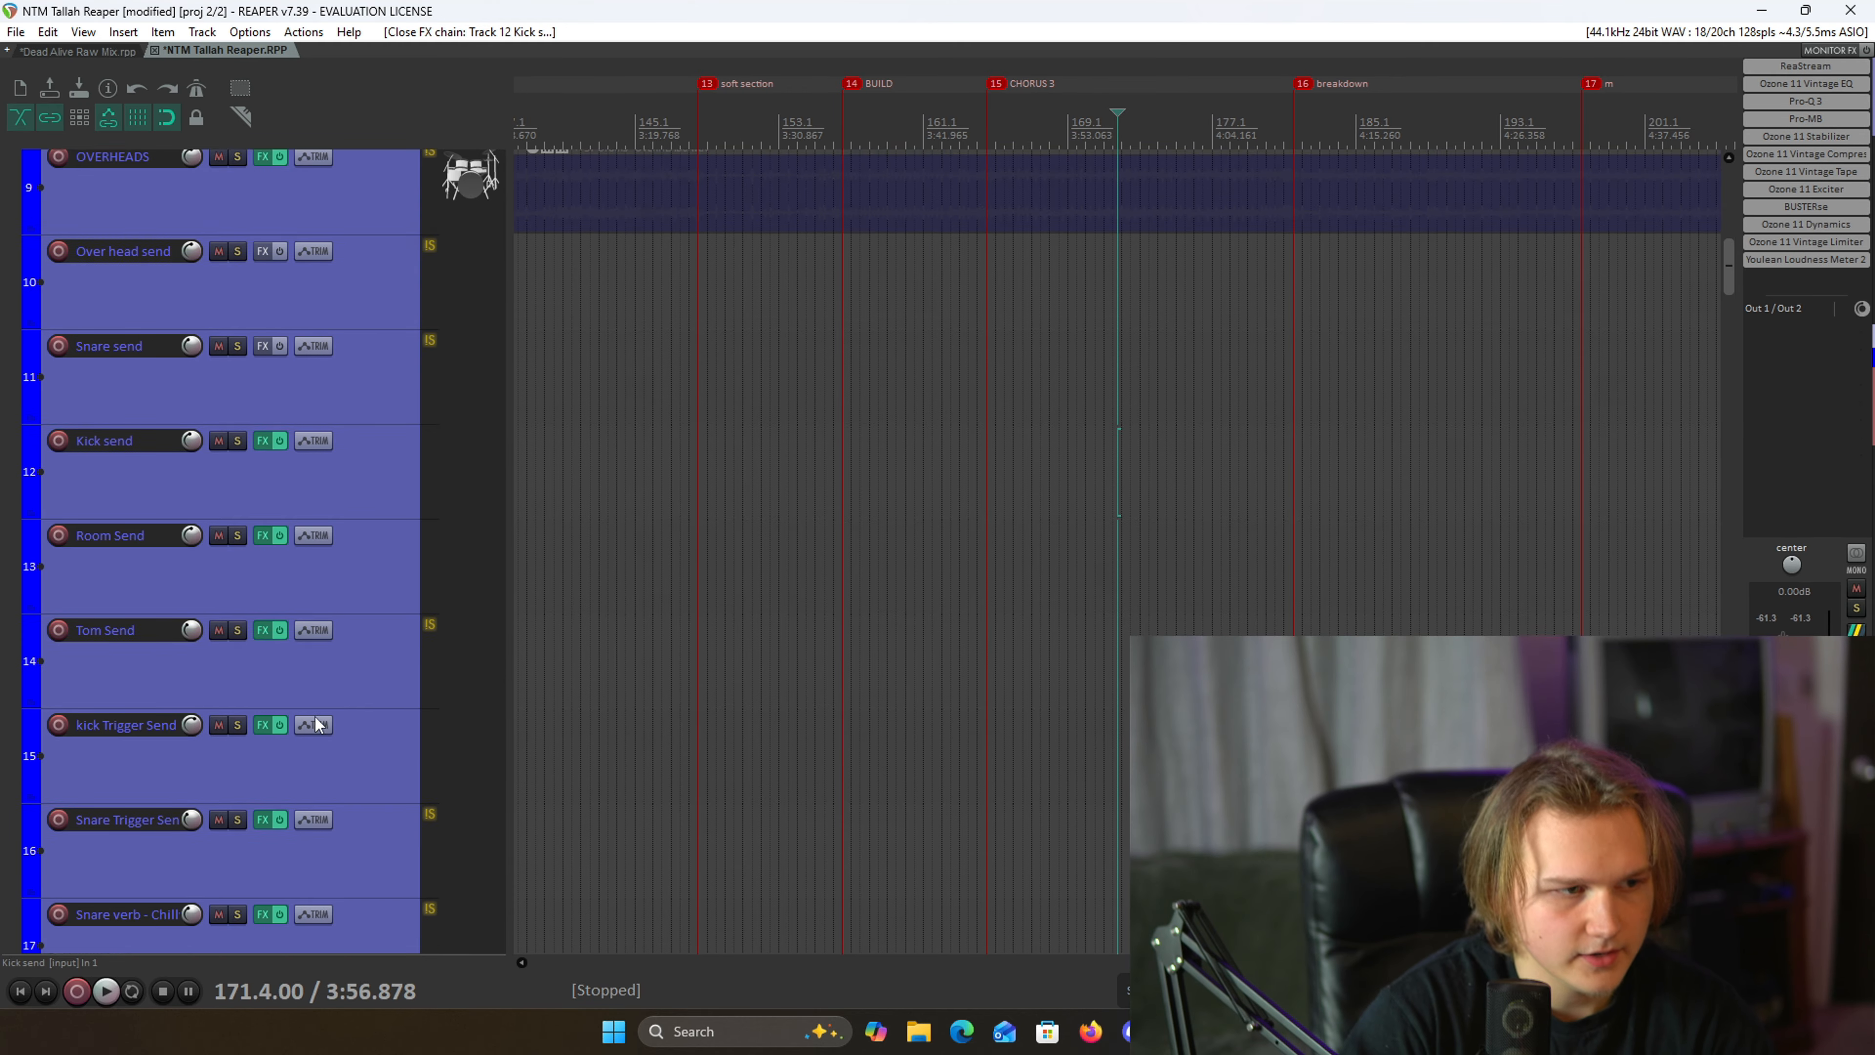
scroll(280, 687, down, 1)
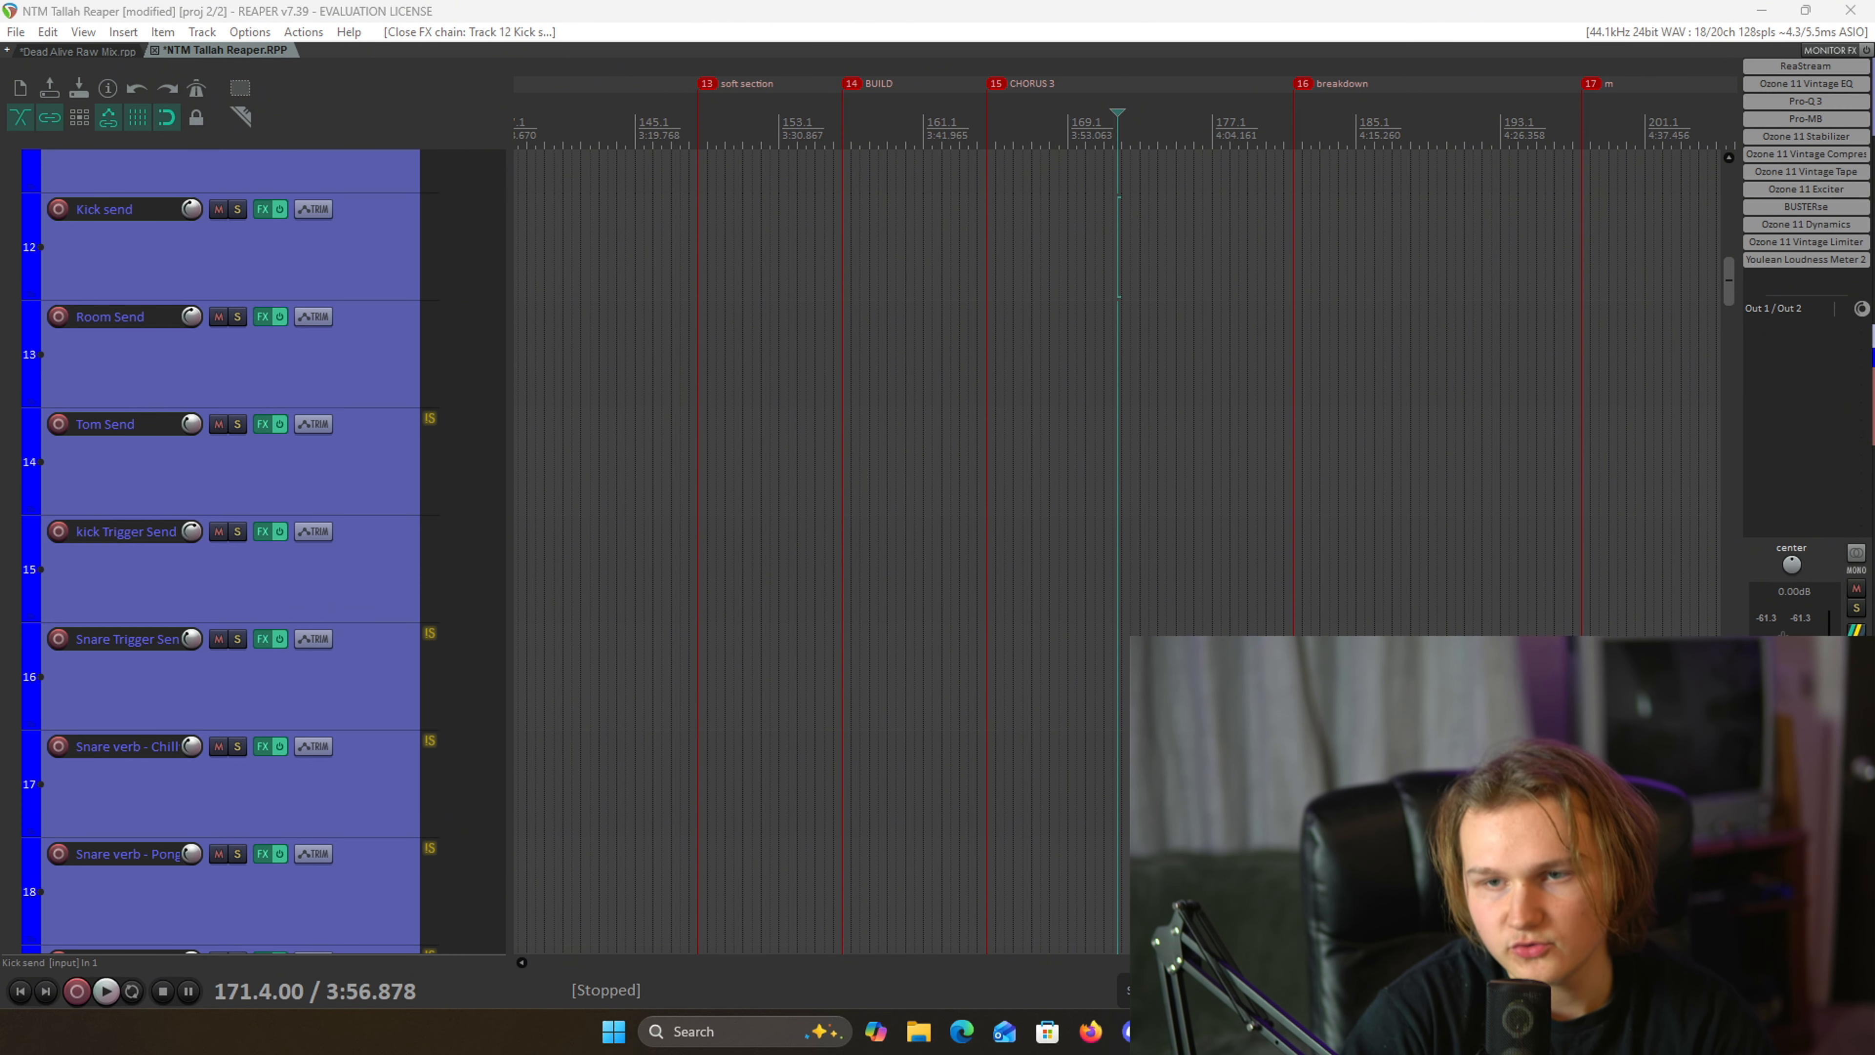
drag(1873, 53, 917, 108)
click(1005, 155)
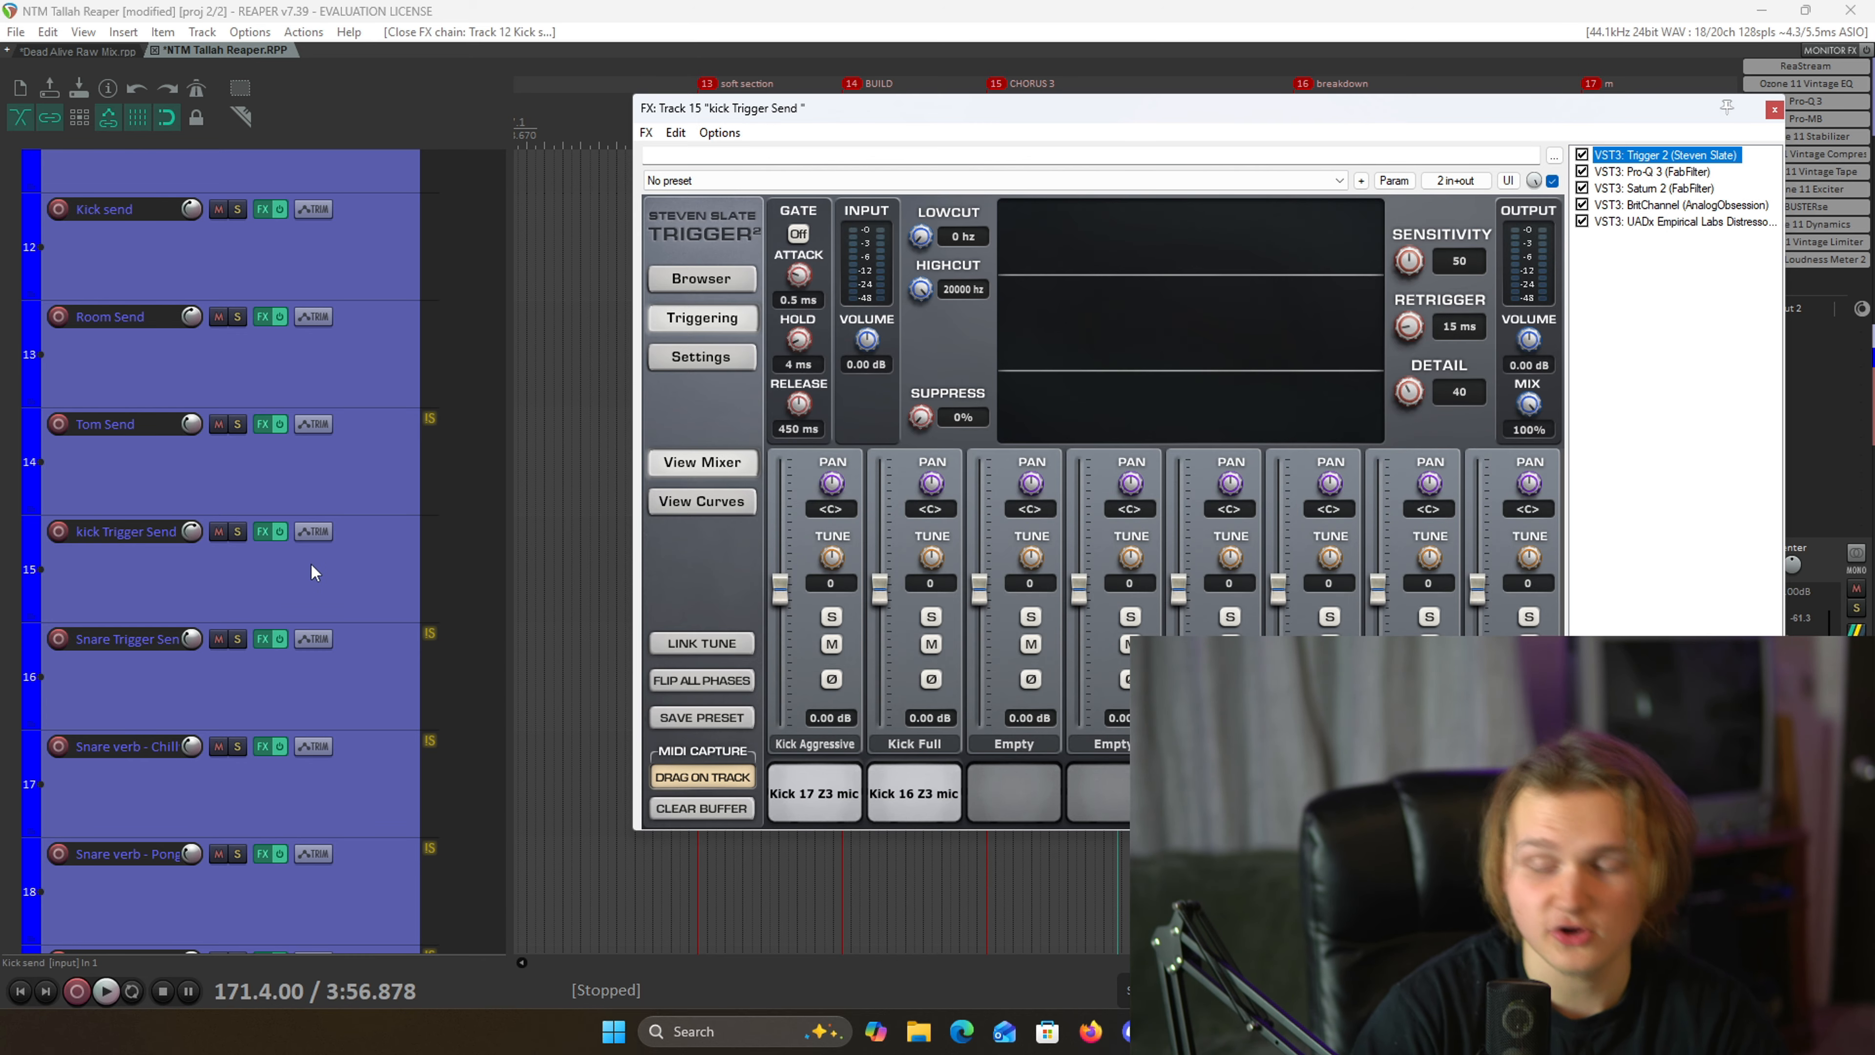
- Return to the KICK track, move the Trigger 2 window down and widen the mixer to show the drum channels
scroll(294, 456, up, 3)
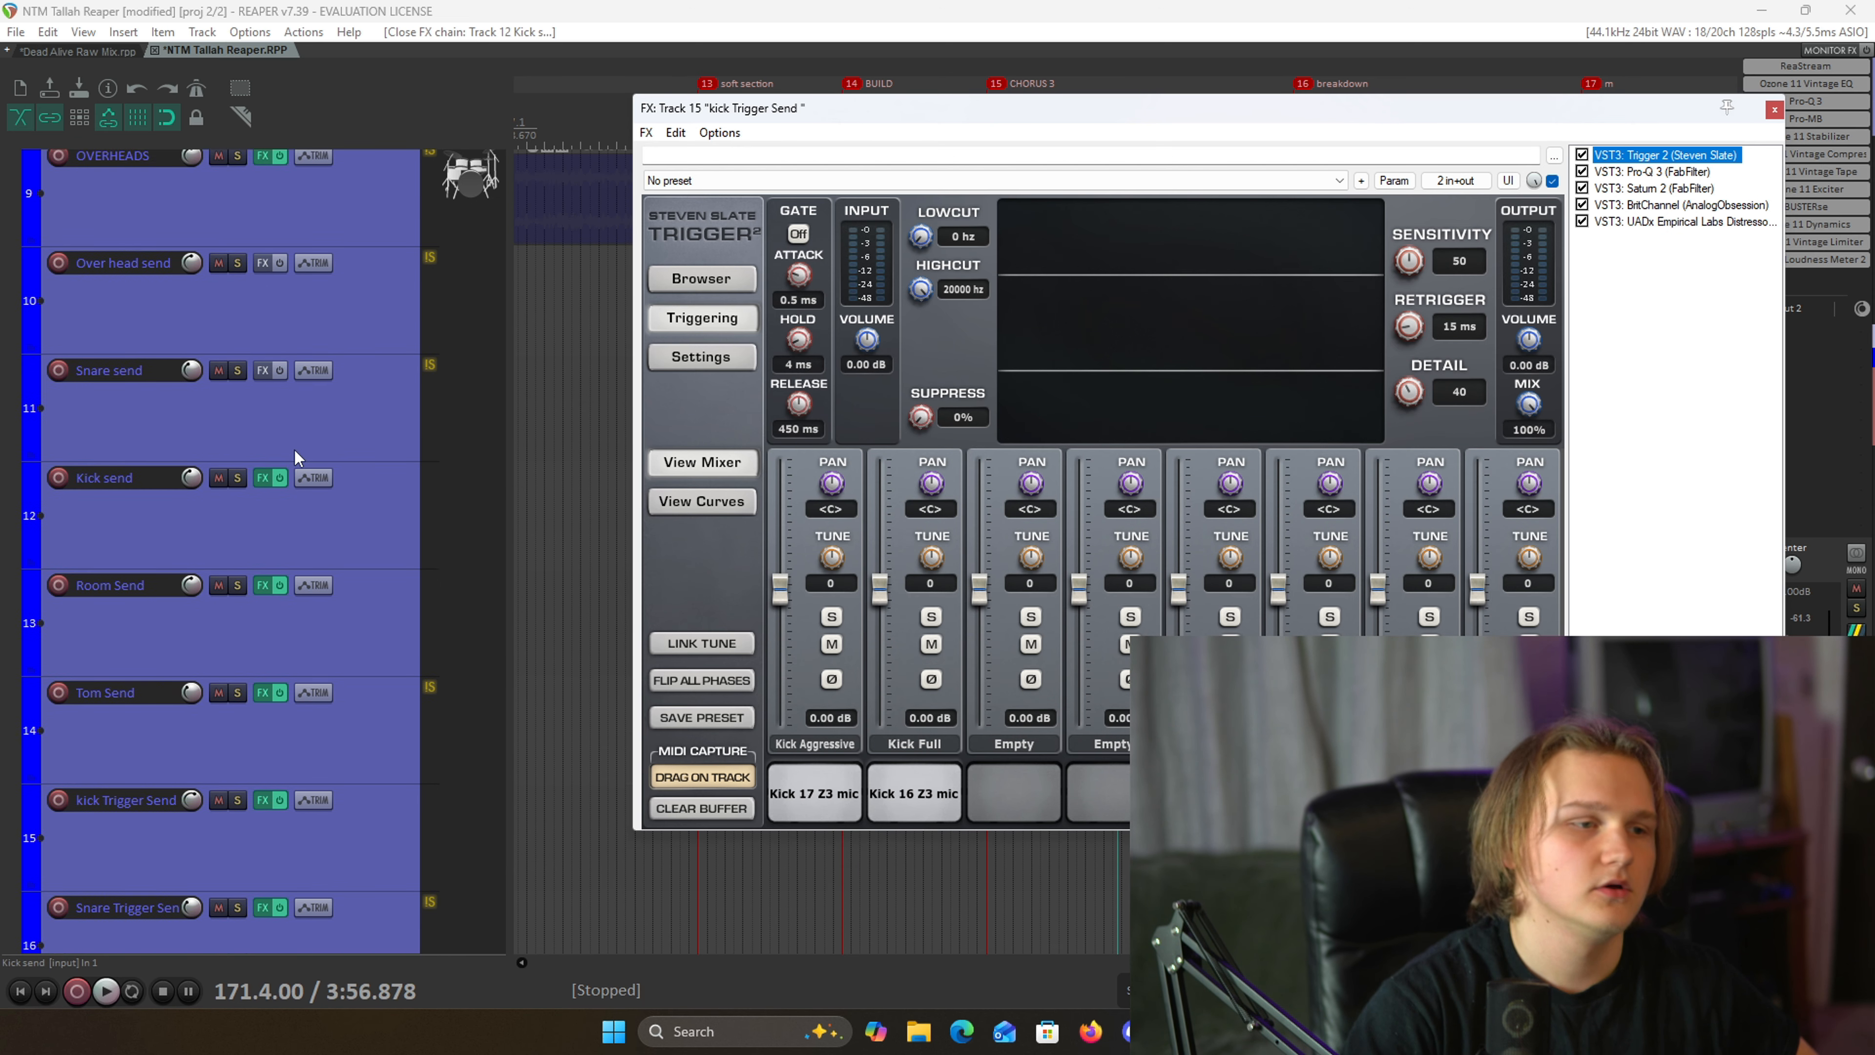
scroll(338, 426, up, 8)
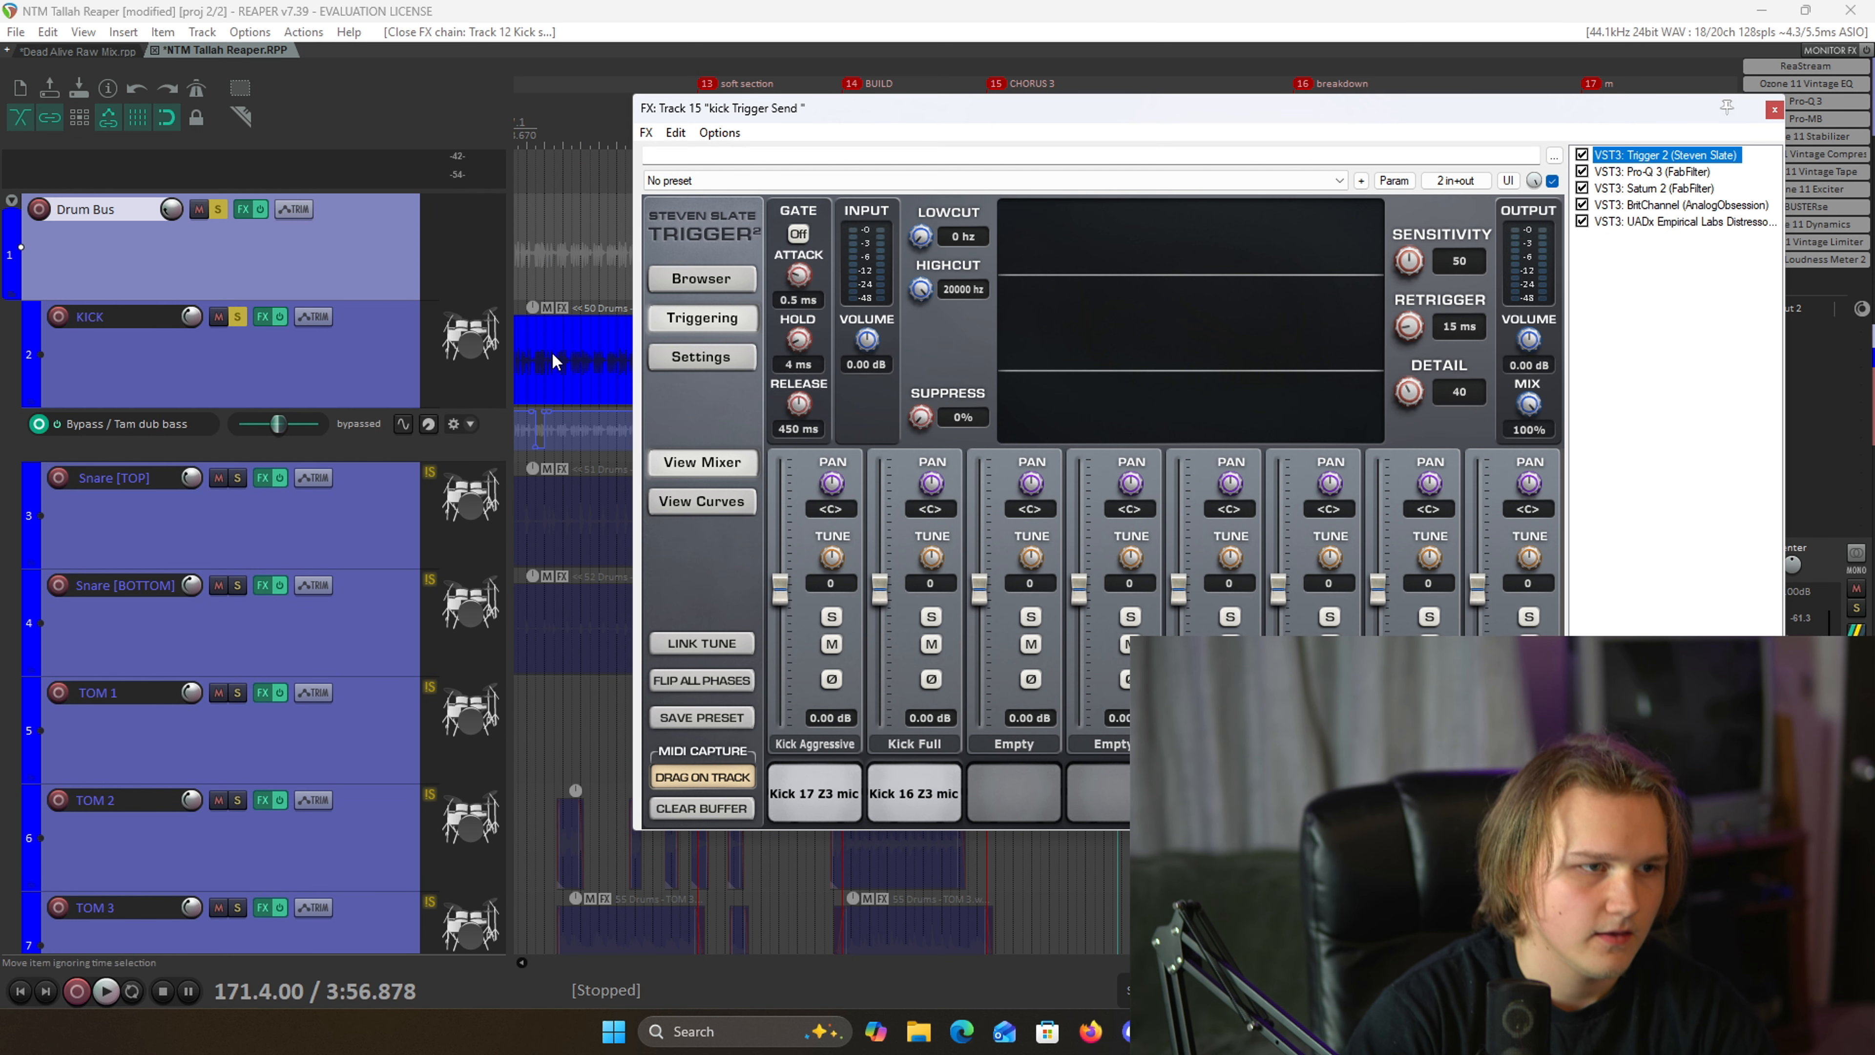
drag(904, 114, 653, 533)
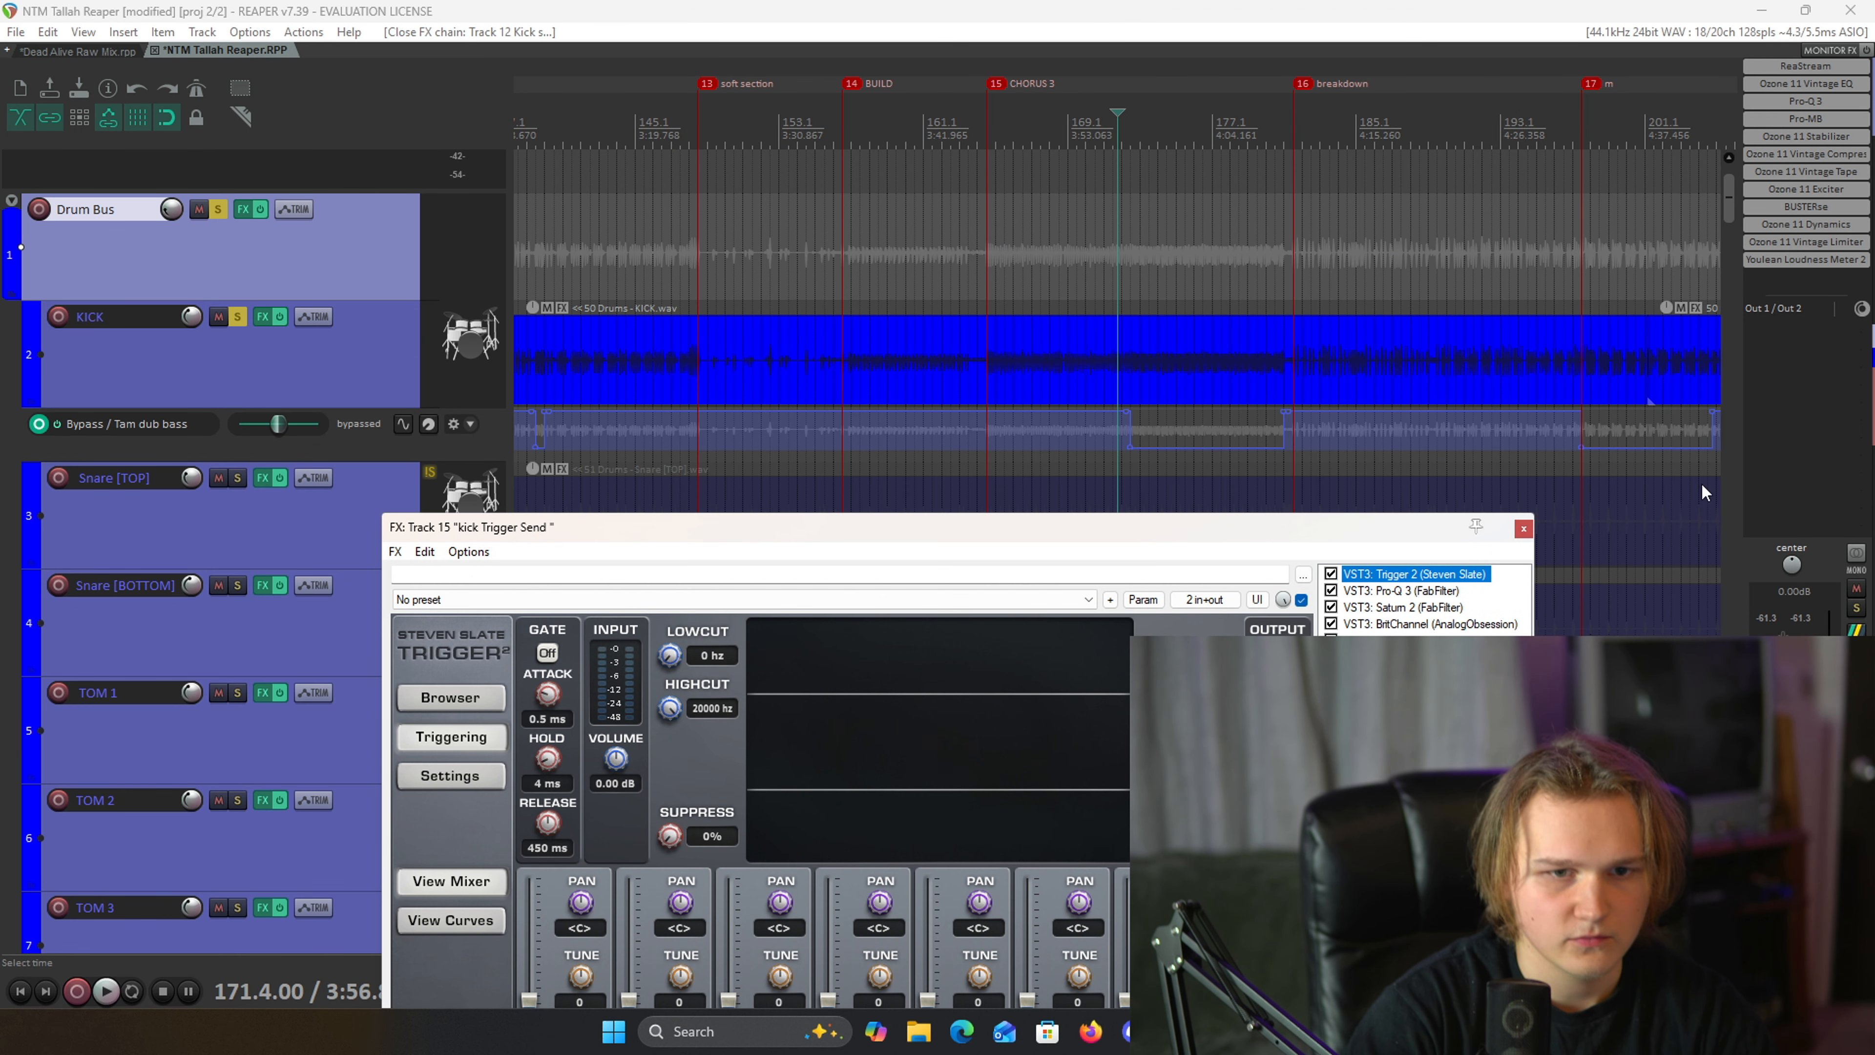
drag(1742, 511, 447, 473)
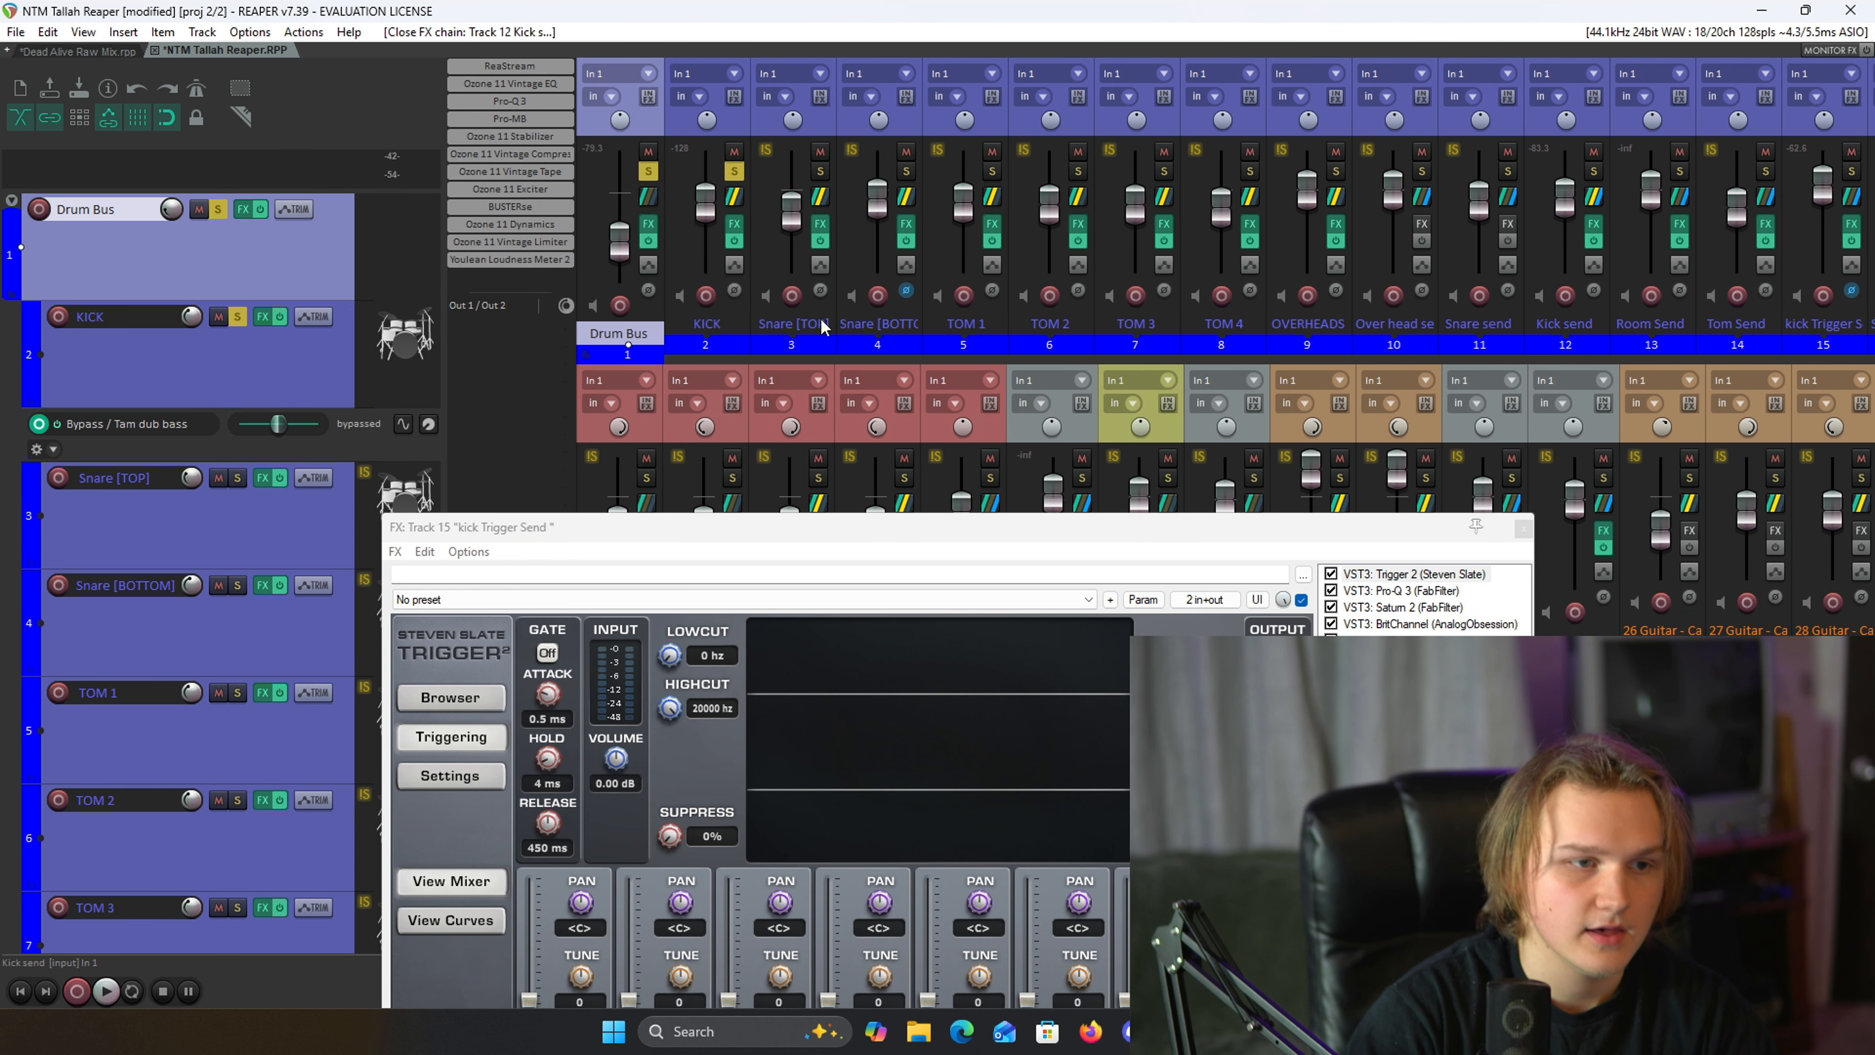
- Open the KICK track's routing to view its sends and the list of available send targets, and close it again
mouse_move(737, 227)
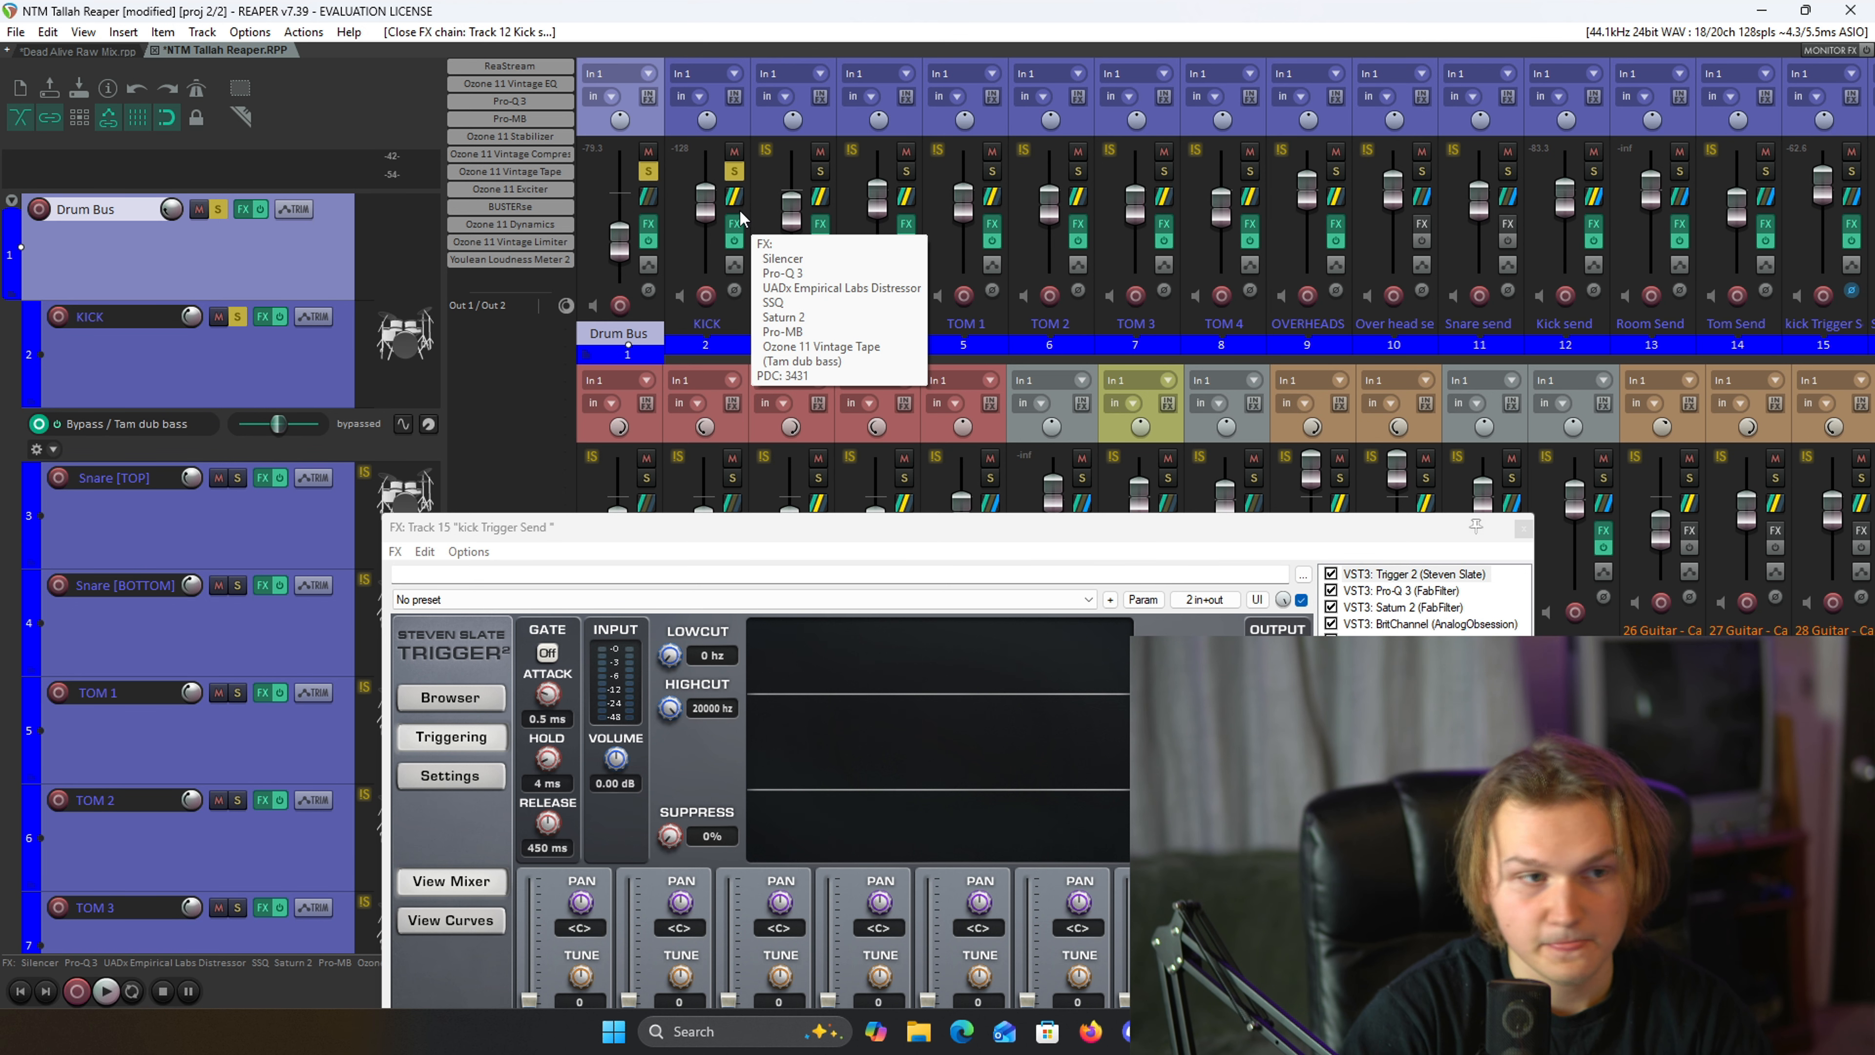
click(738, 200)
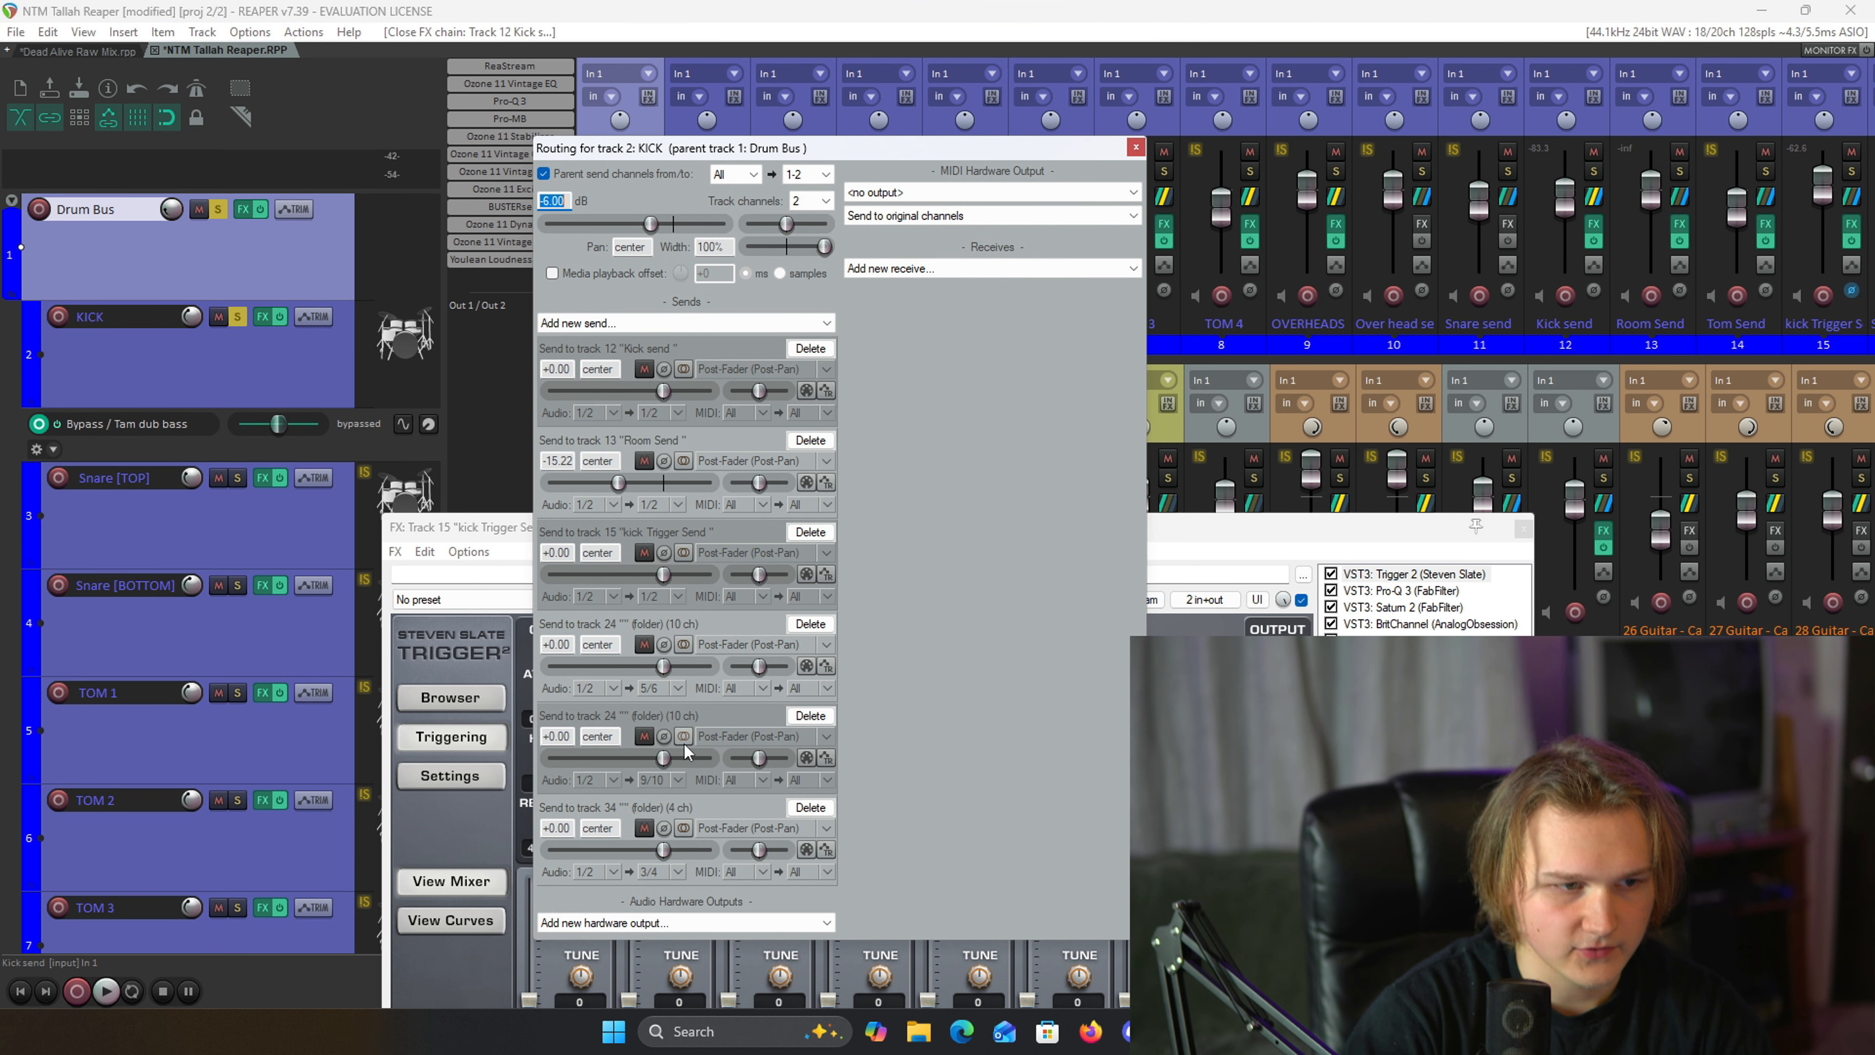
click(665, 323)
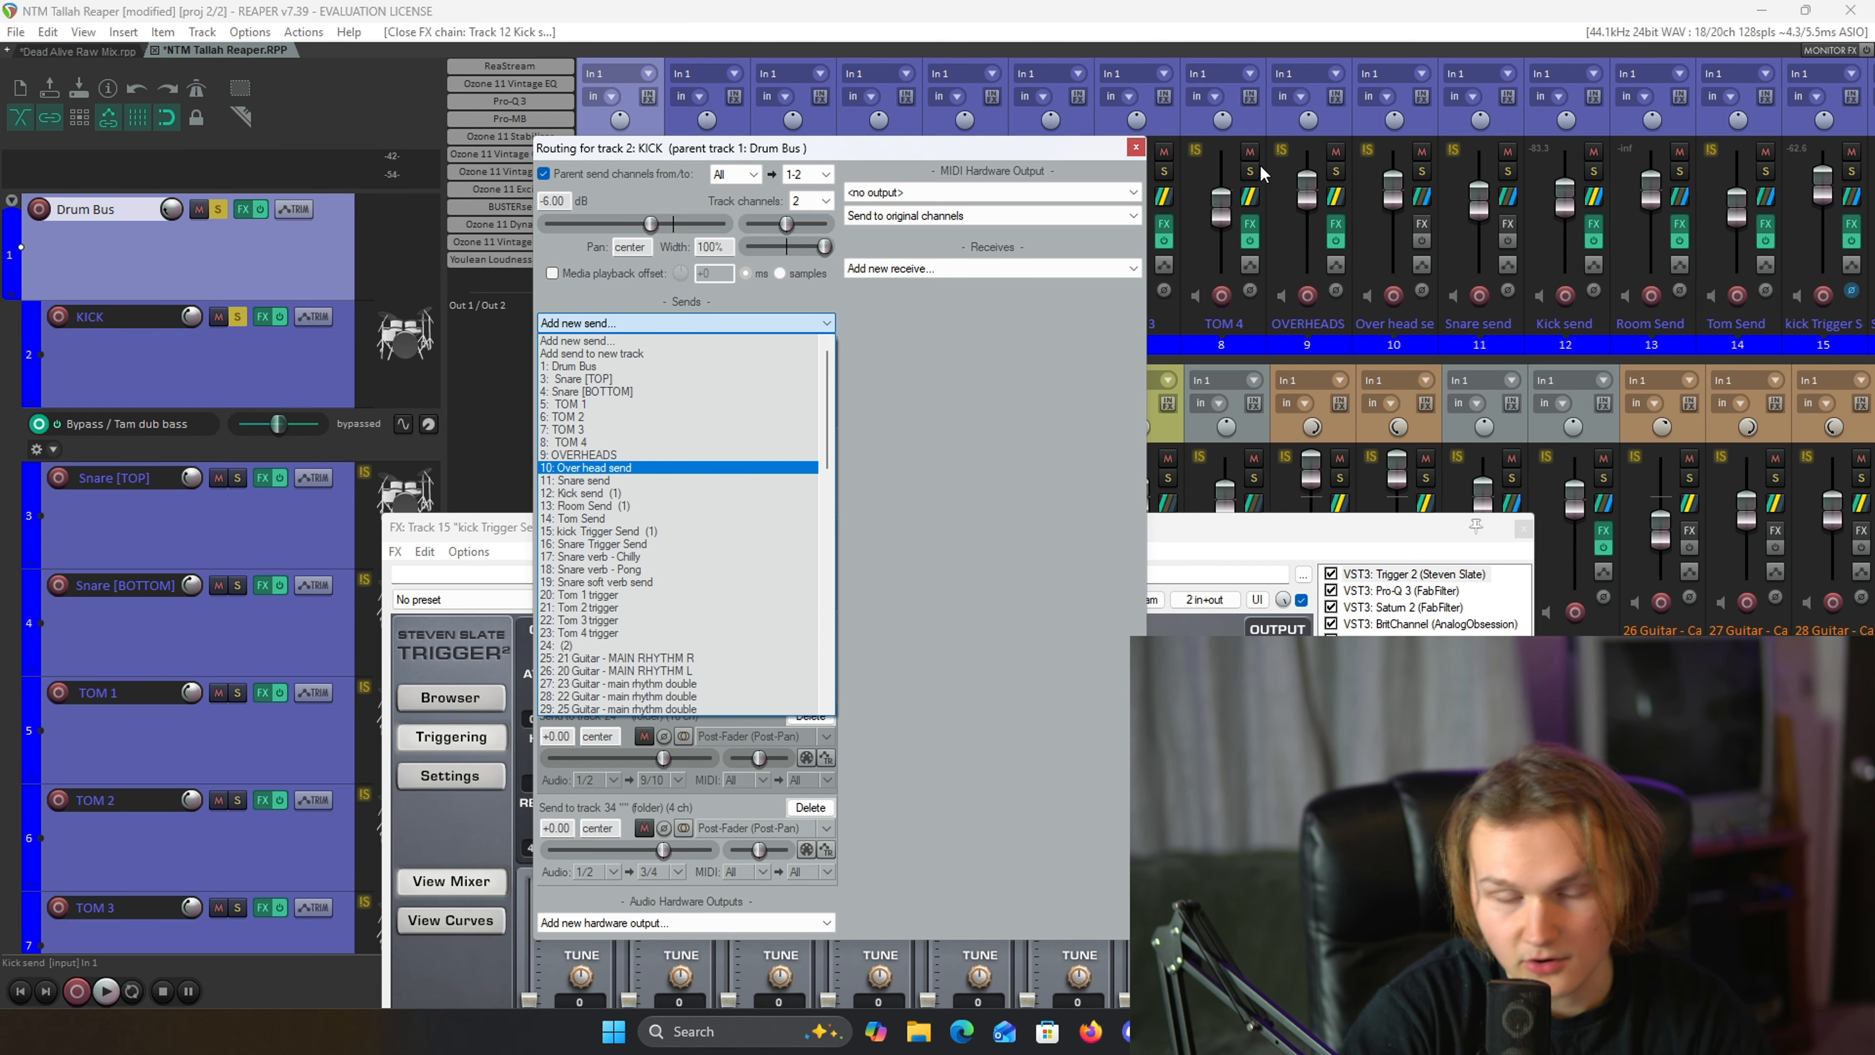
click(1137, 151)
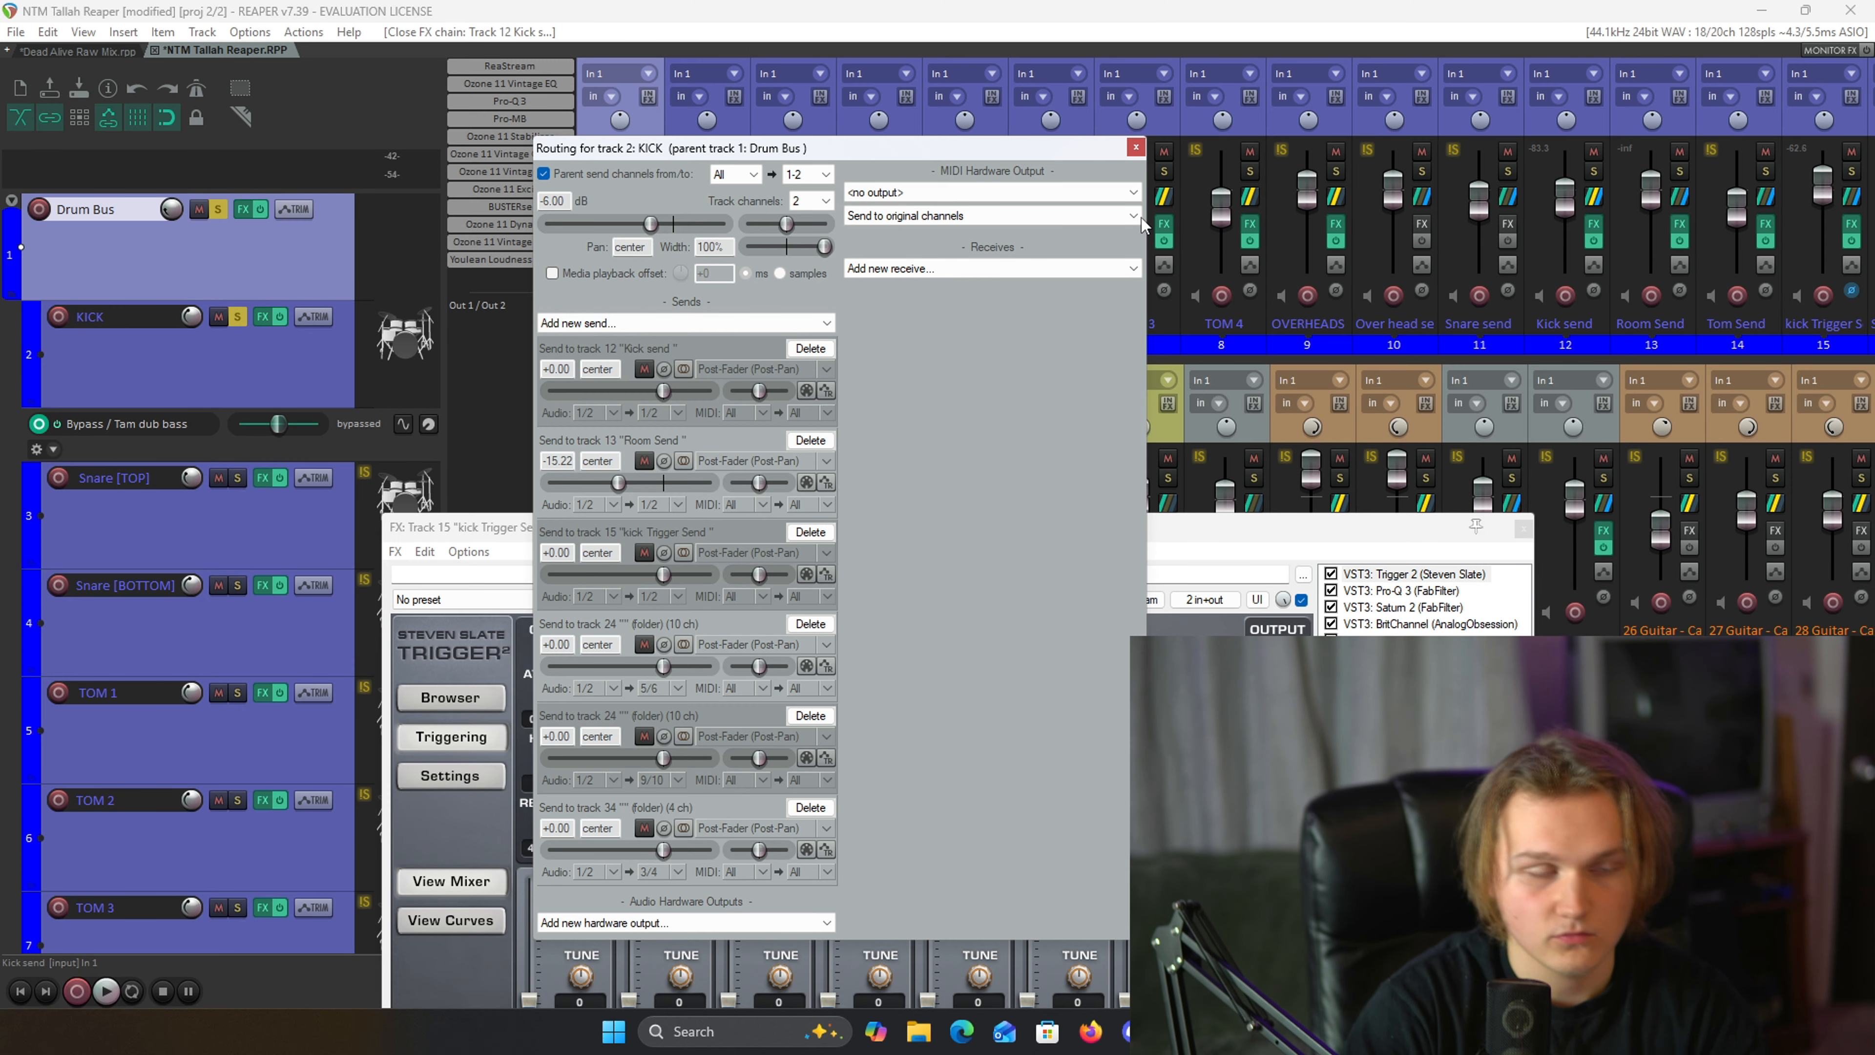
click(1136, 148)
- Move the solo from the KICK track to the kick Trigger Send track, with the Trigger 2 window fully in view
drag(941, 525, 1071, 259)
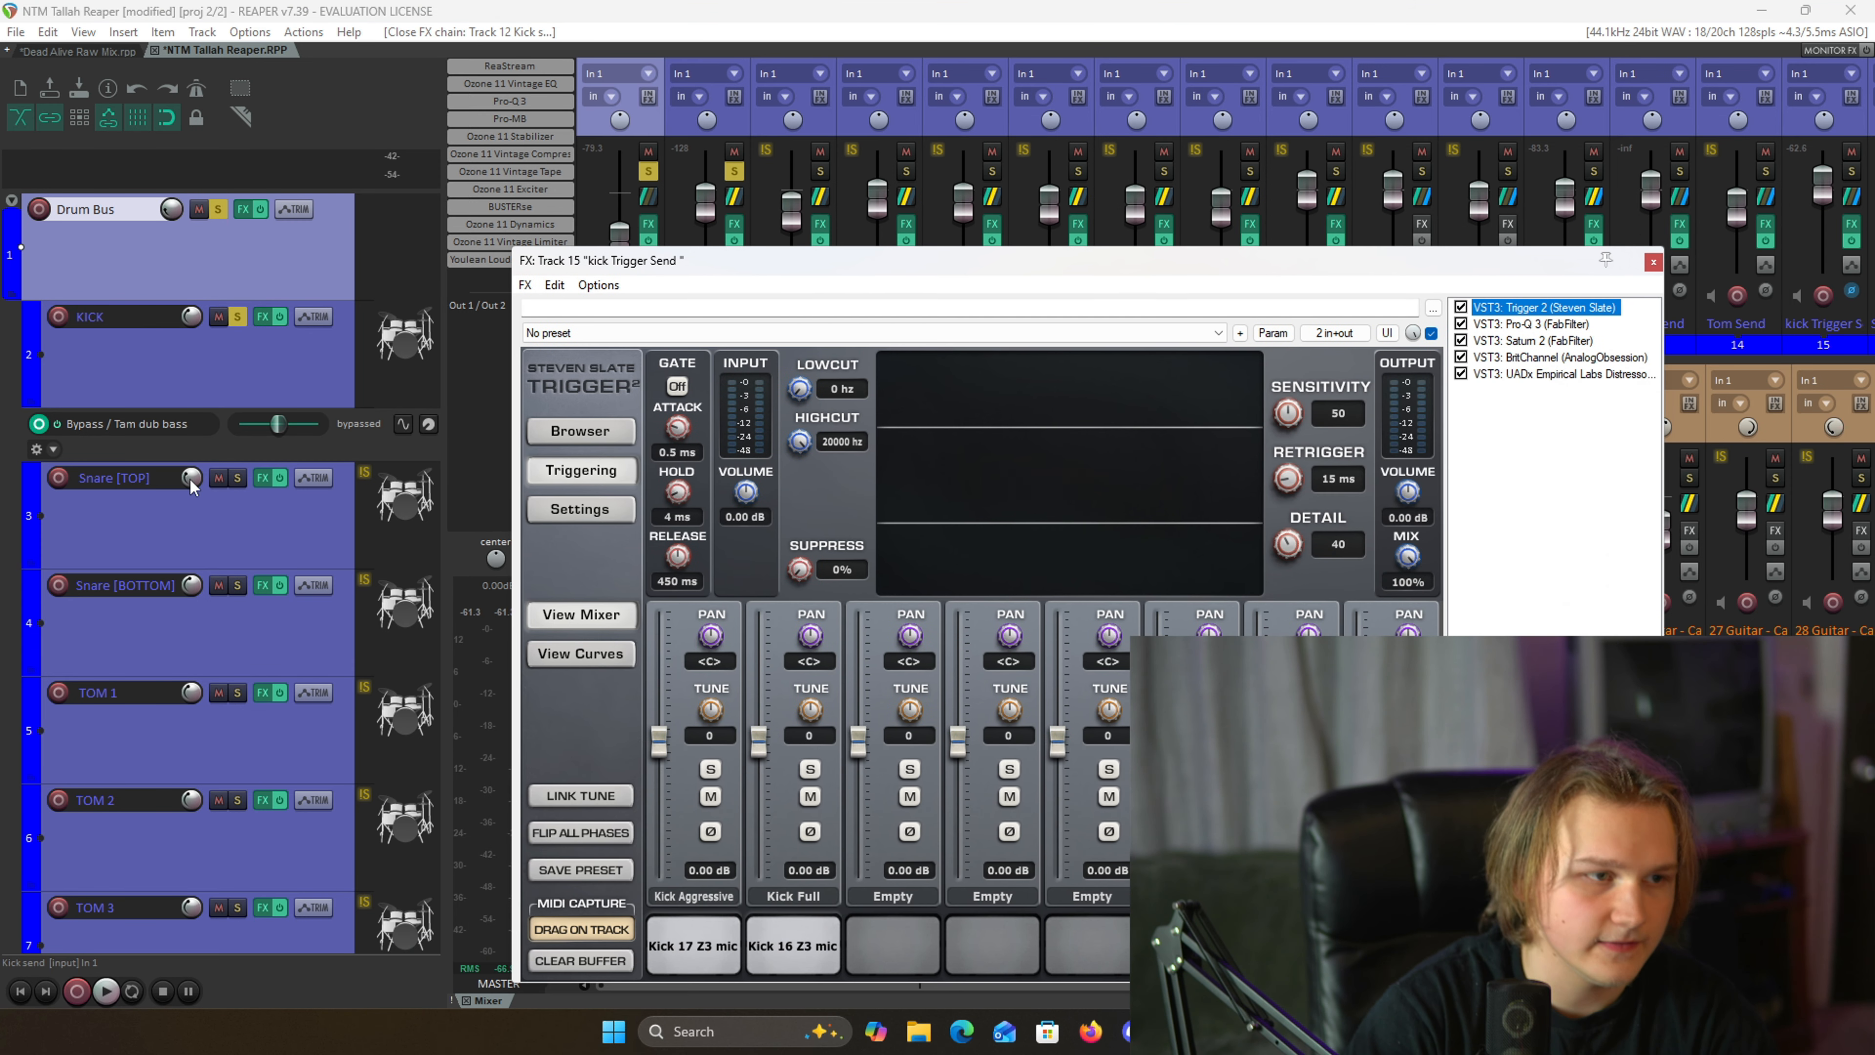
click(237, 315)
scroll(258, 591, down, 10)
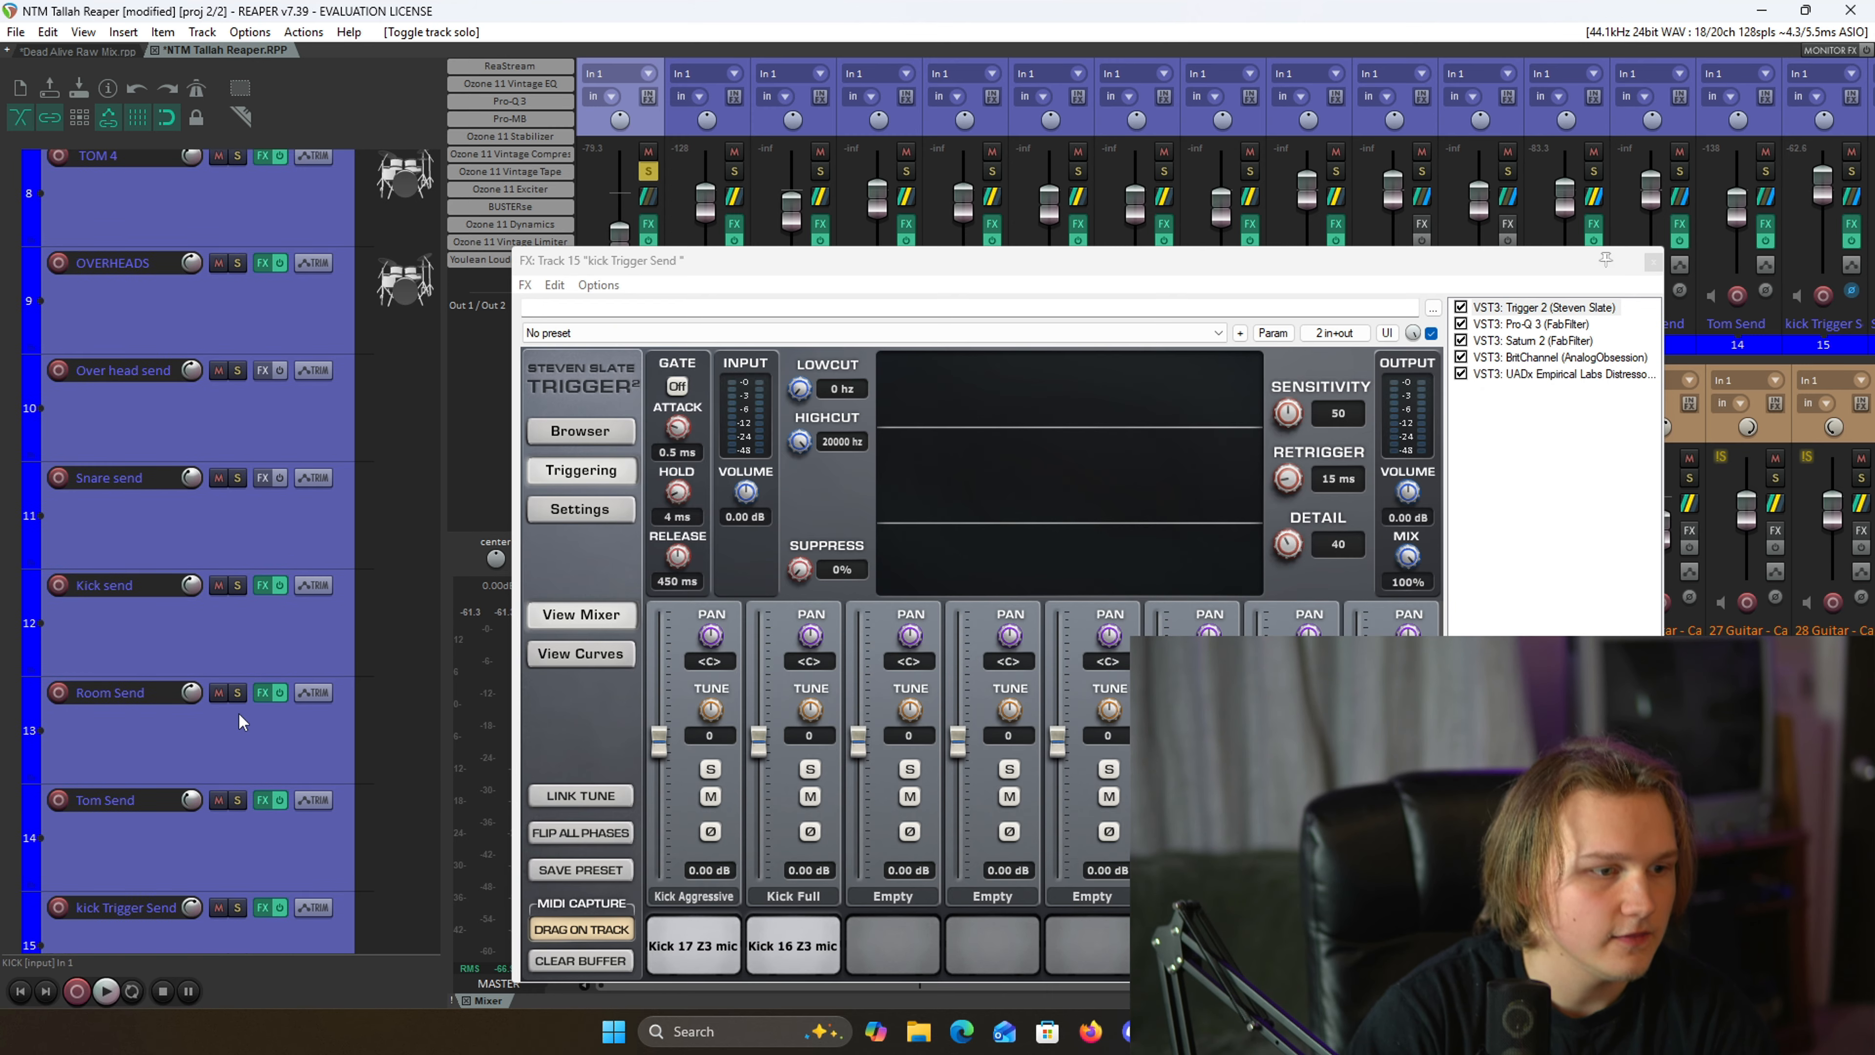
scroll(258, 727, down, 3)
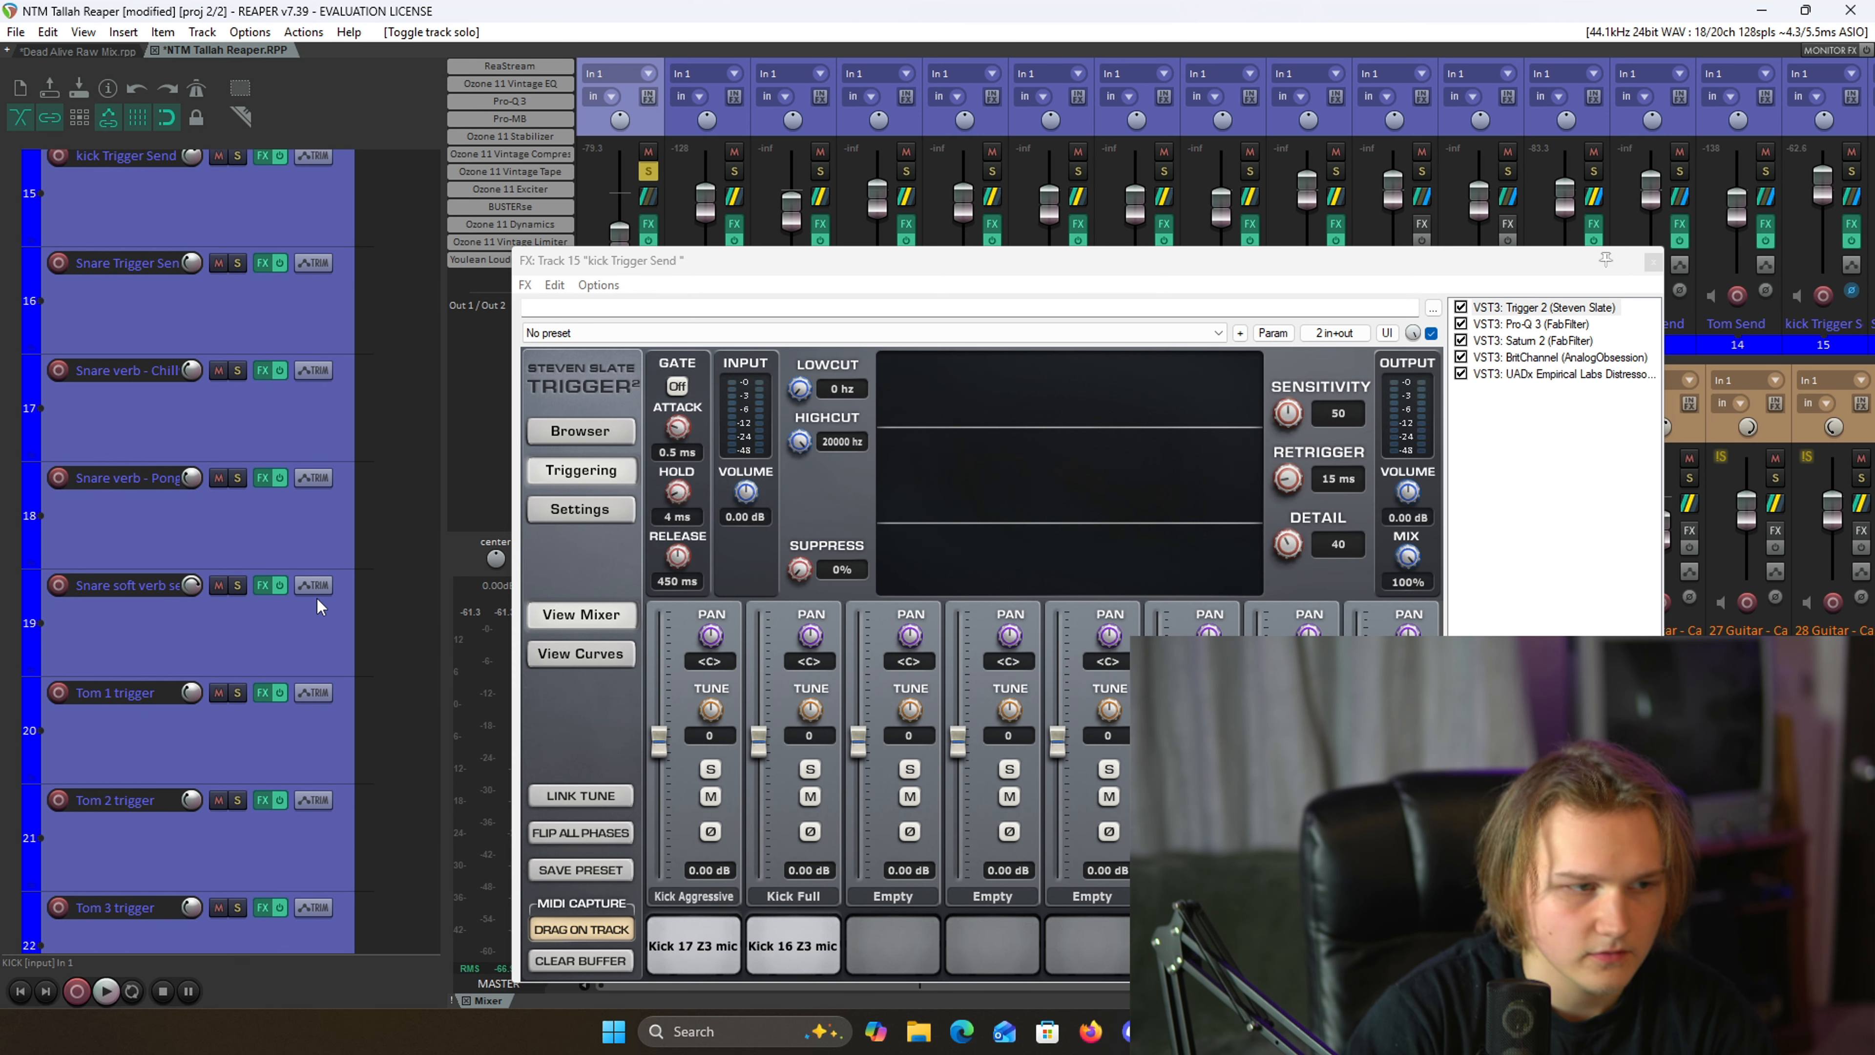
scroll(270, 317, up, 1)
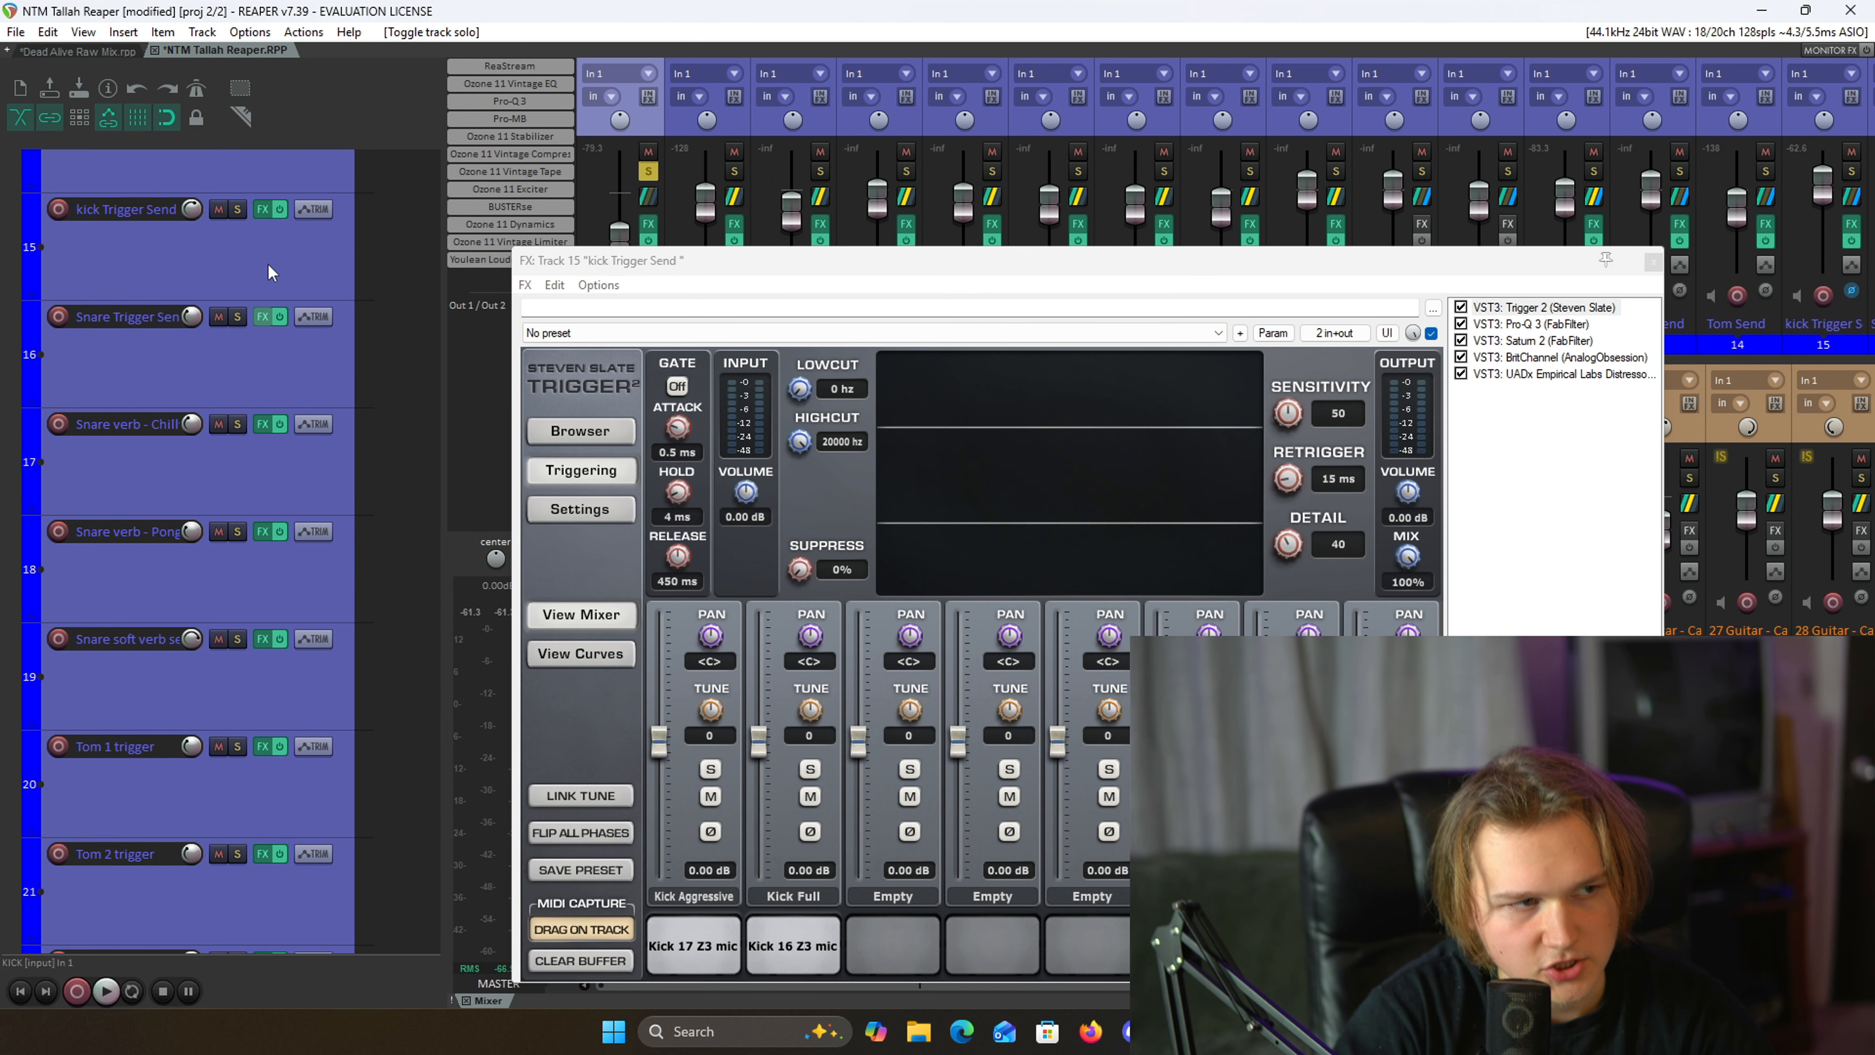
click(237, 262)
- Play the soloed kick Trigger Send through Trigger 2, stop playback and audition its Kick 16 Z3 mic sample
key(space)
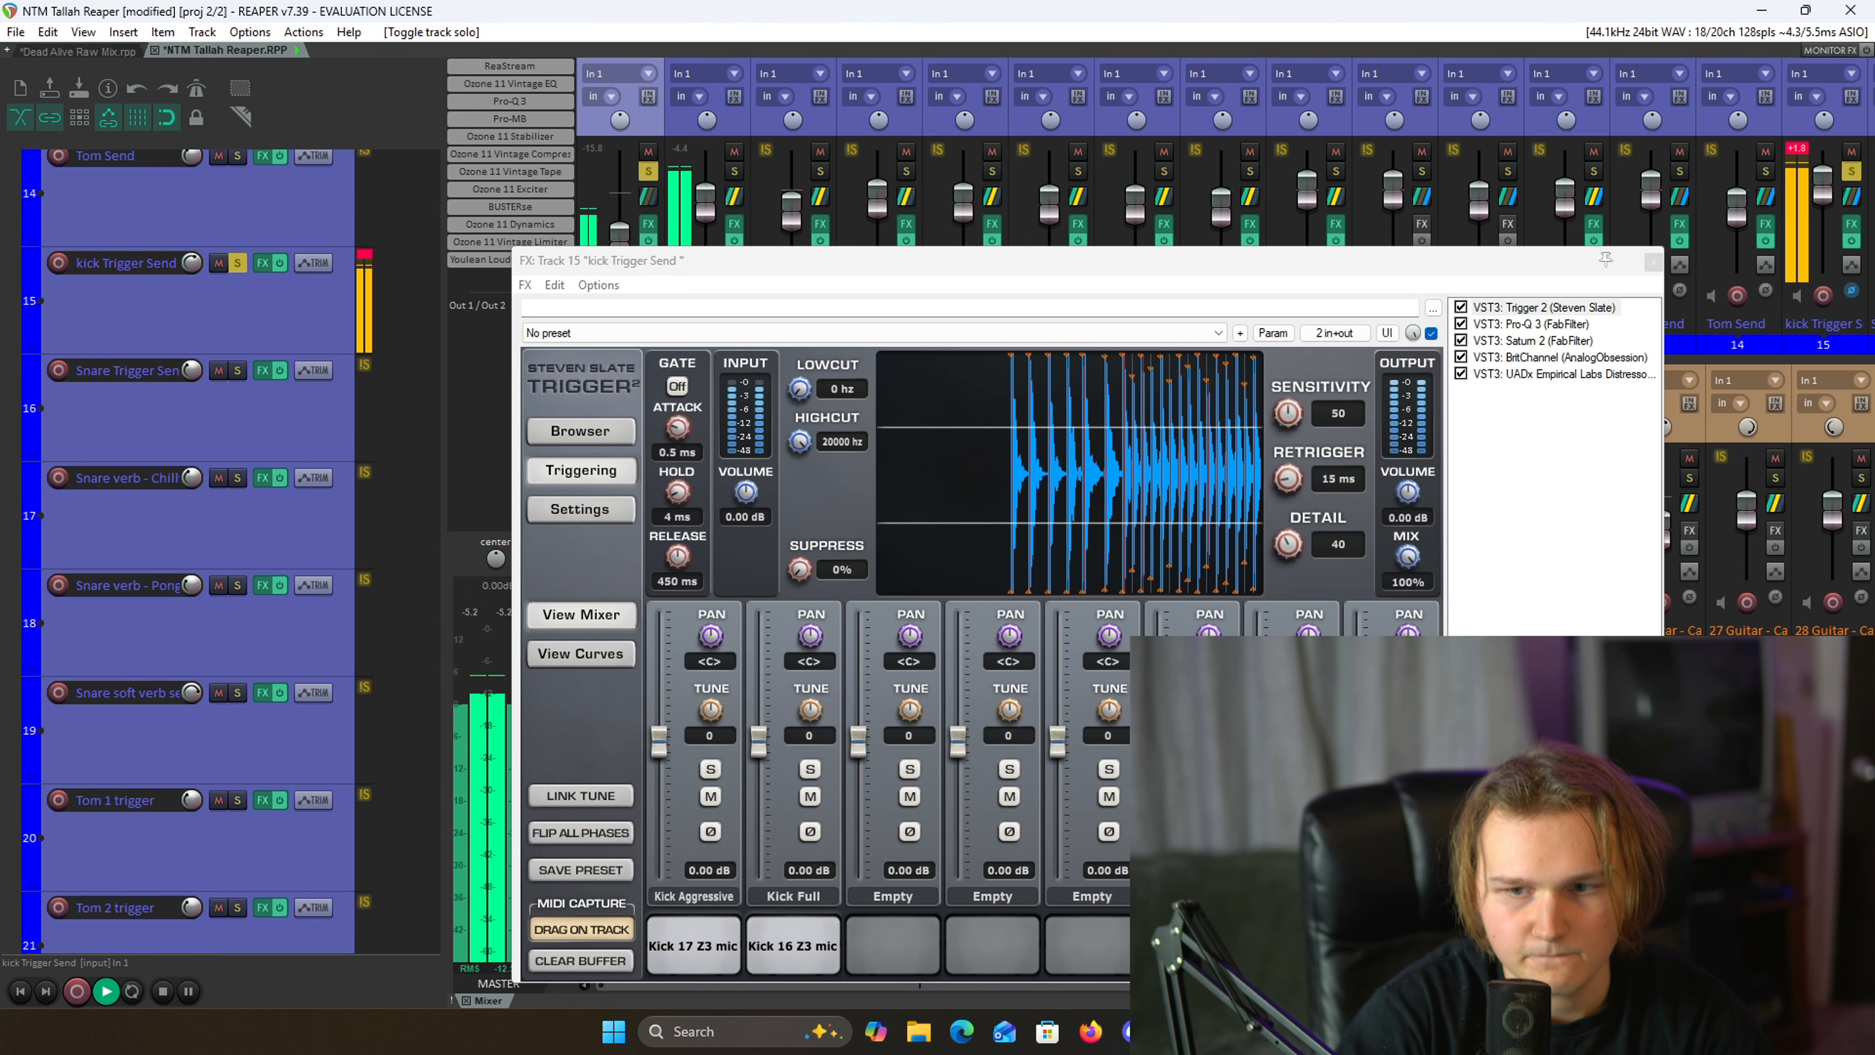
key(space)
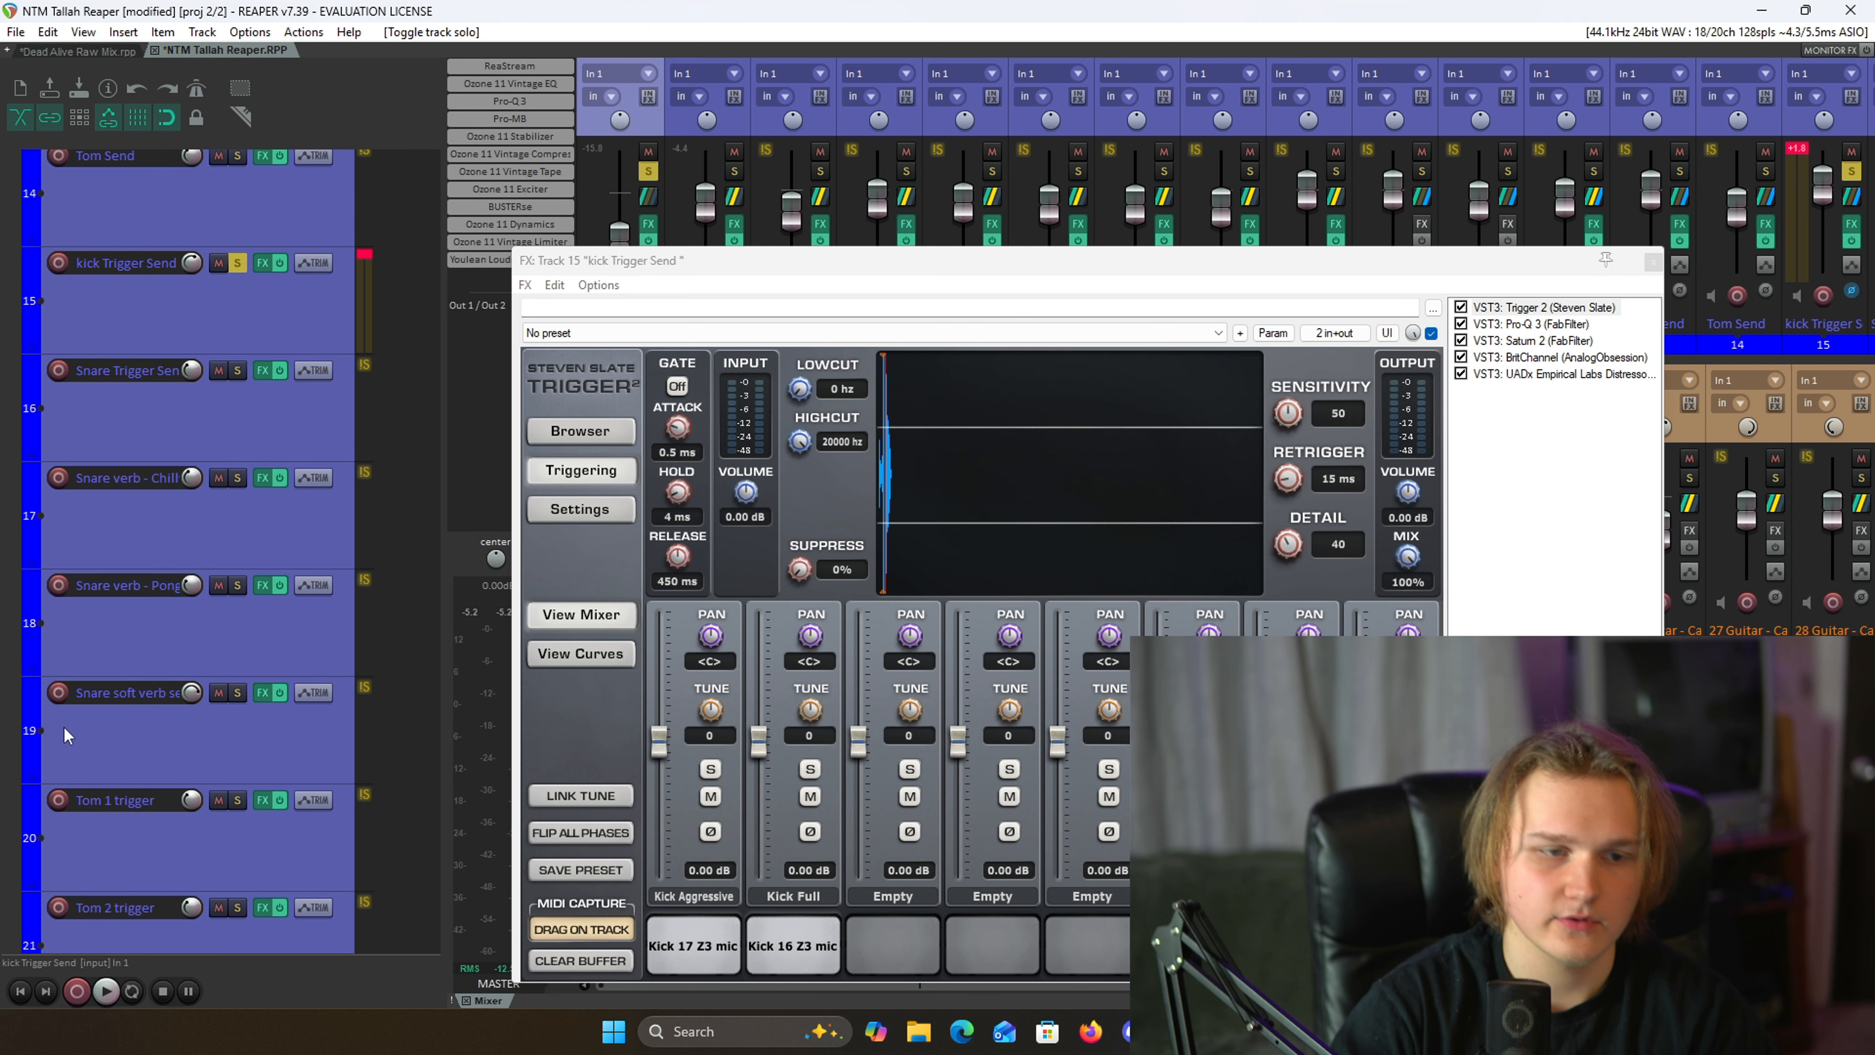
click(798, 957)
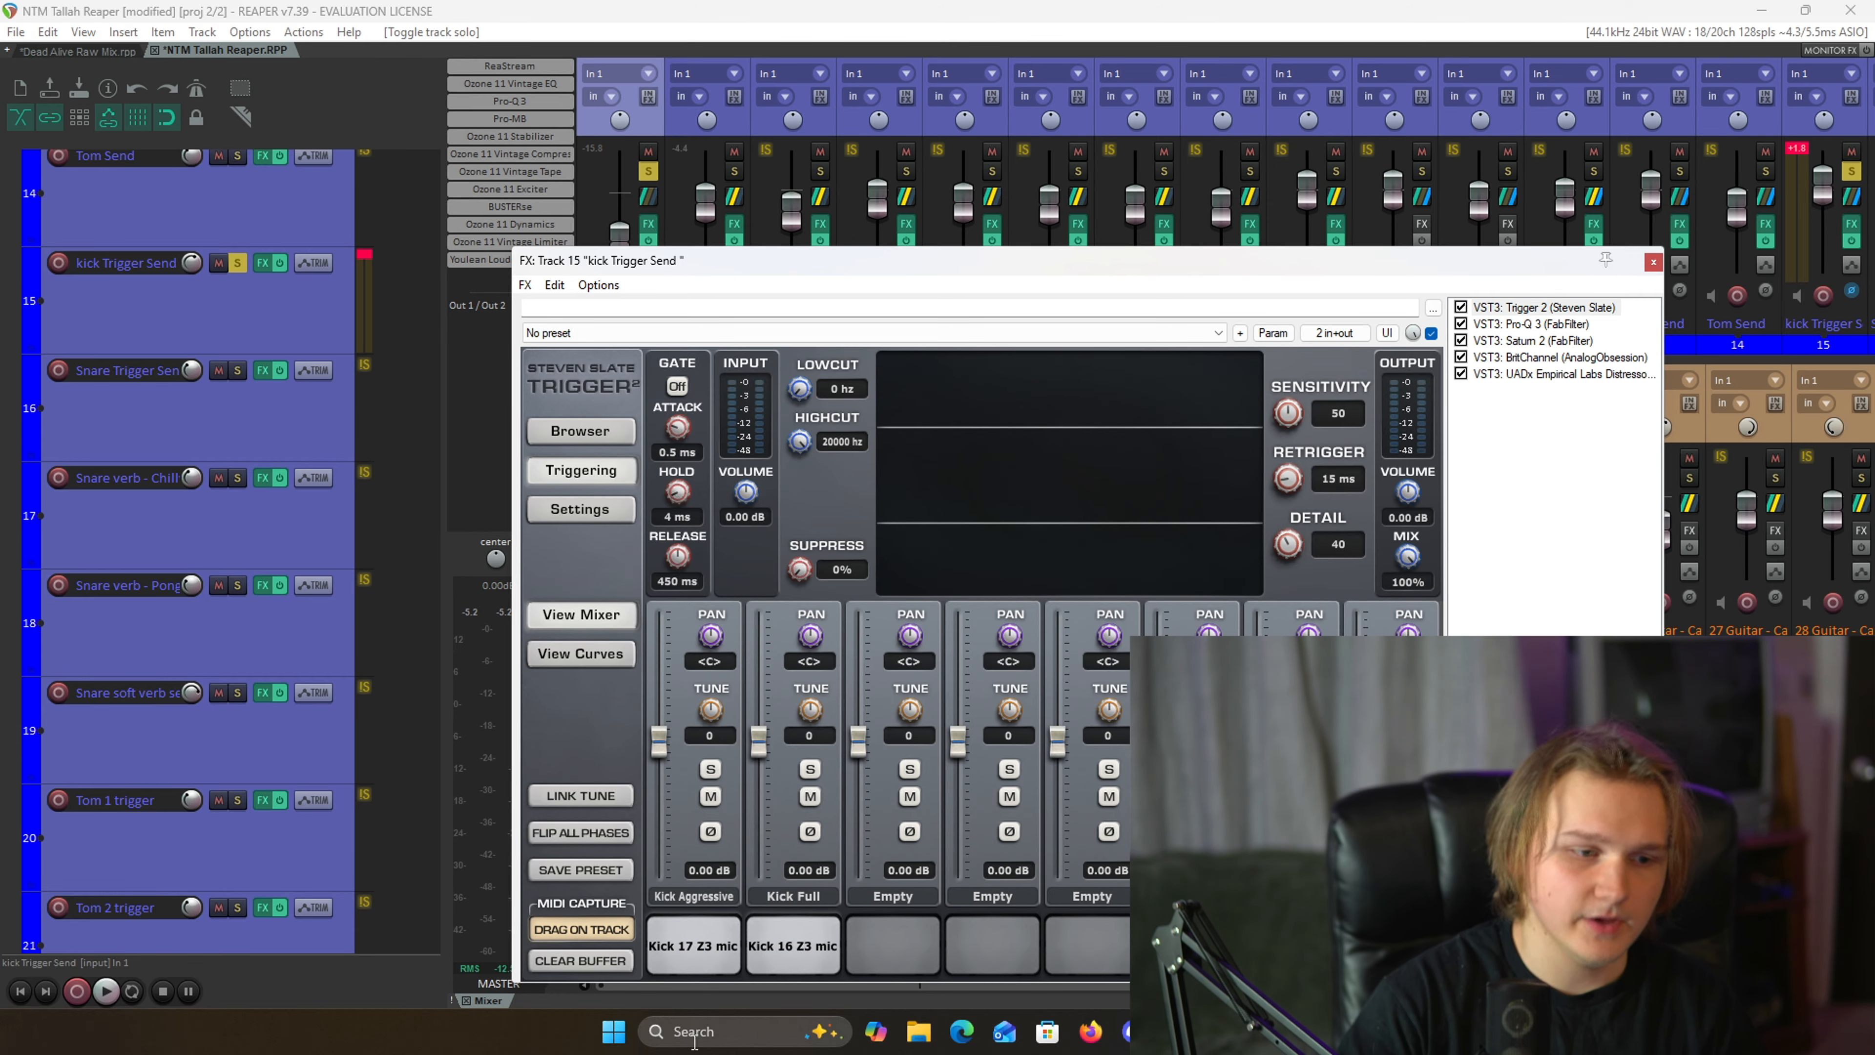
- Search the computer for Trigger Instrument, open the Trigger Instrument Editor and move its window lower on the screen
key(super)
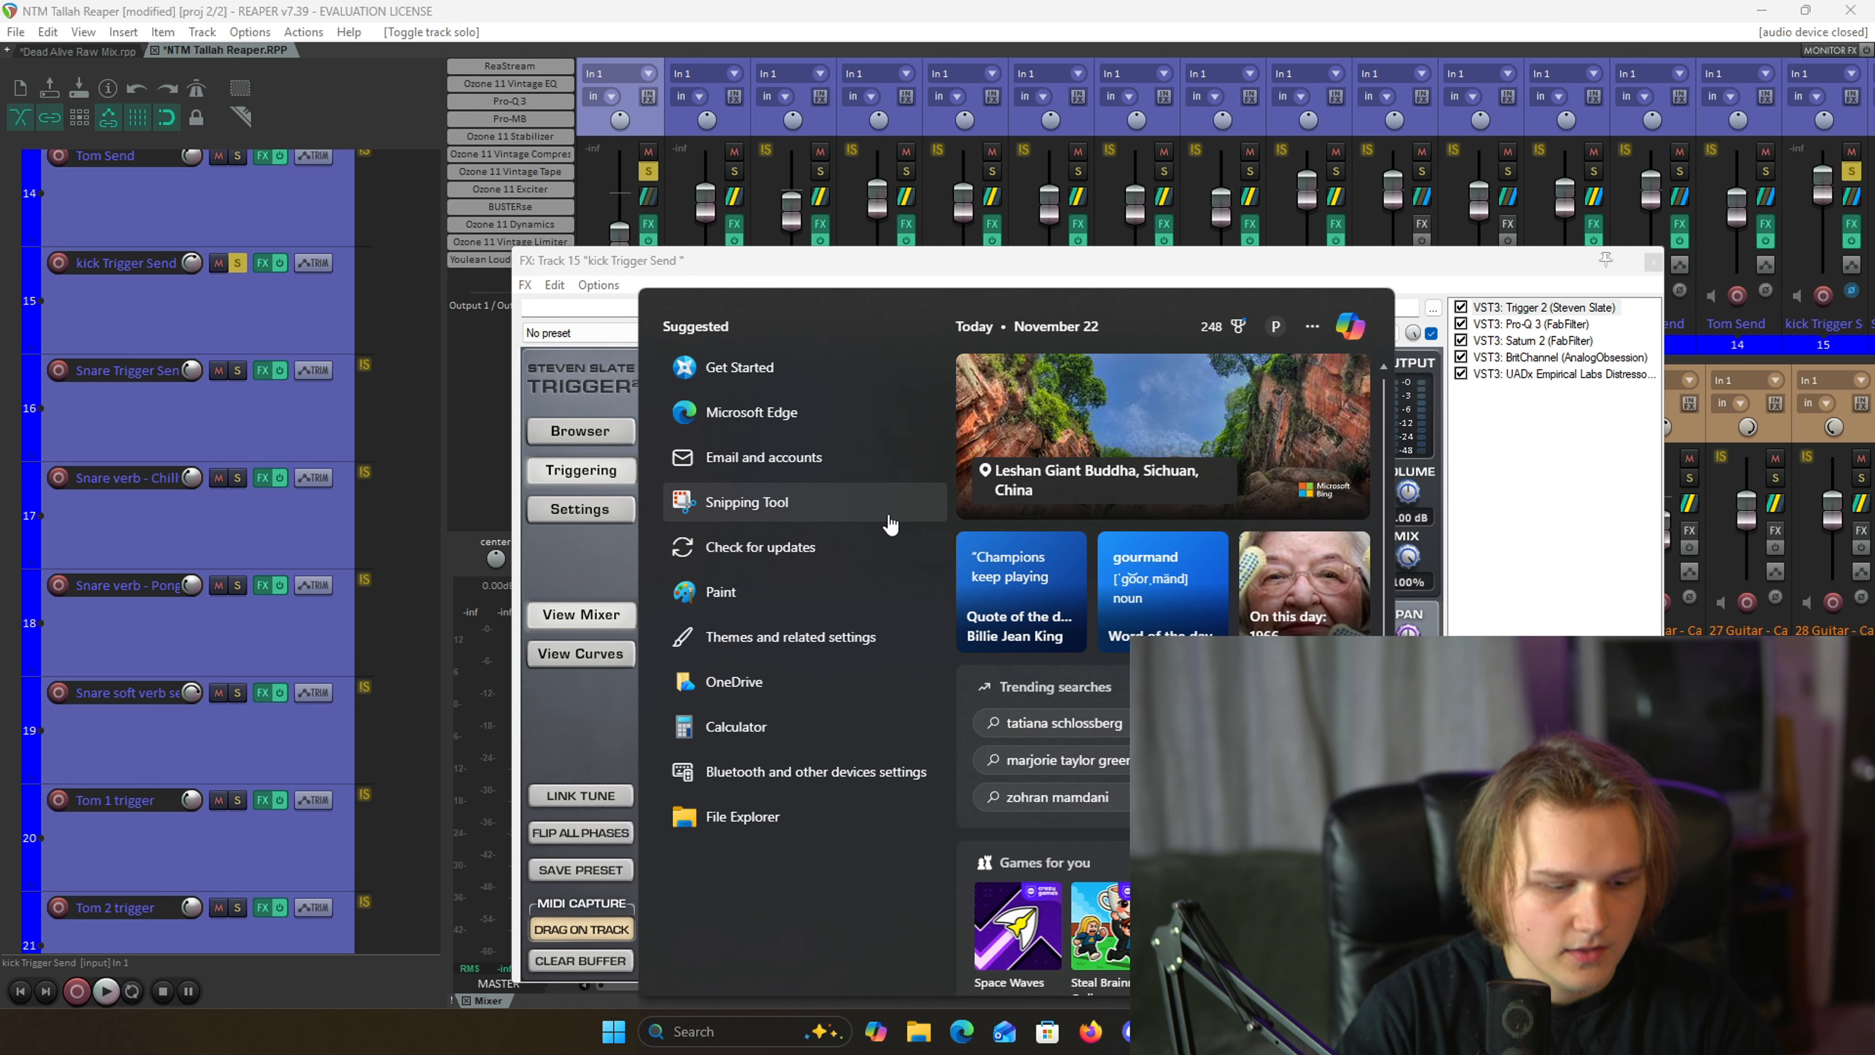
text(trigger Instrument)
click(838, 441)
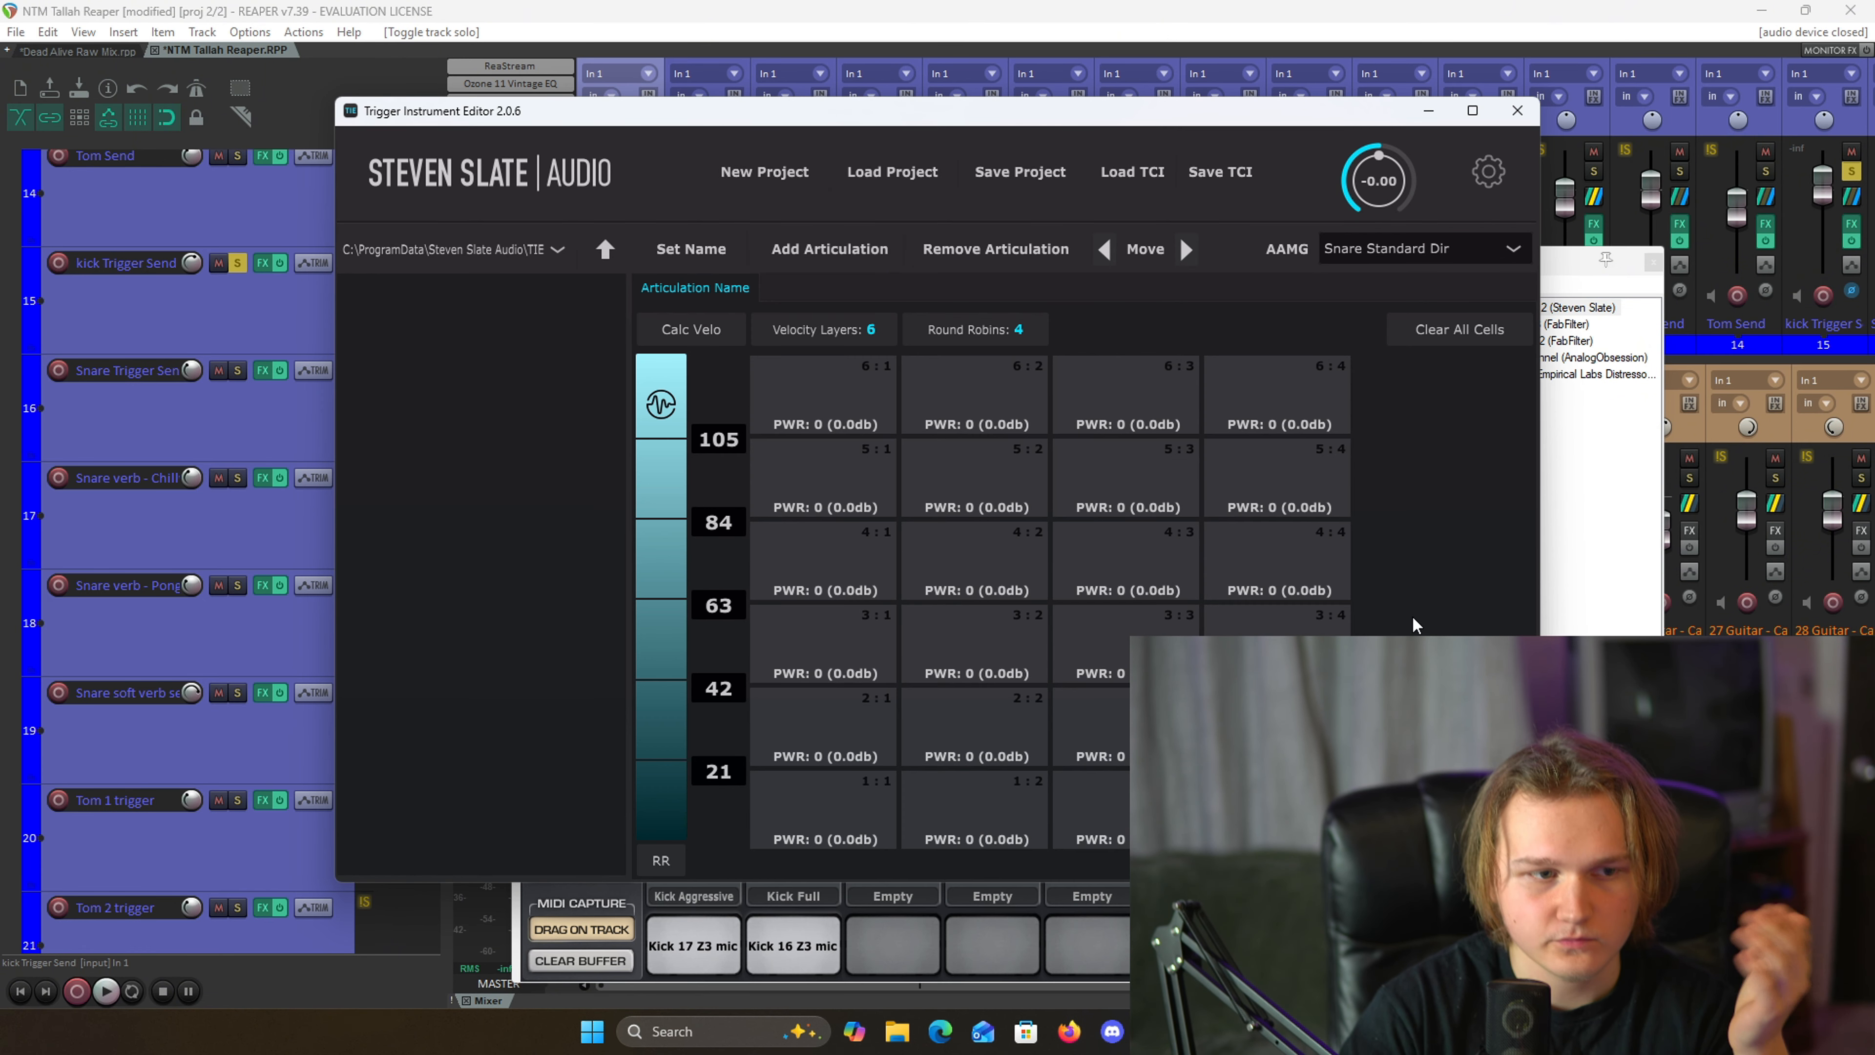
drag(923, 111, 1059, 548)
- Widen the arrangement by shifting the mixer aside, move the Trigger 2 window down and examine the KICK recording's hits around 171.4
drag(435, 281, 1114, 214)
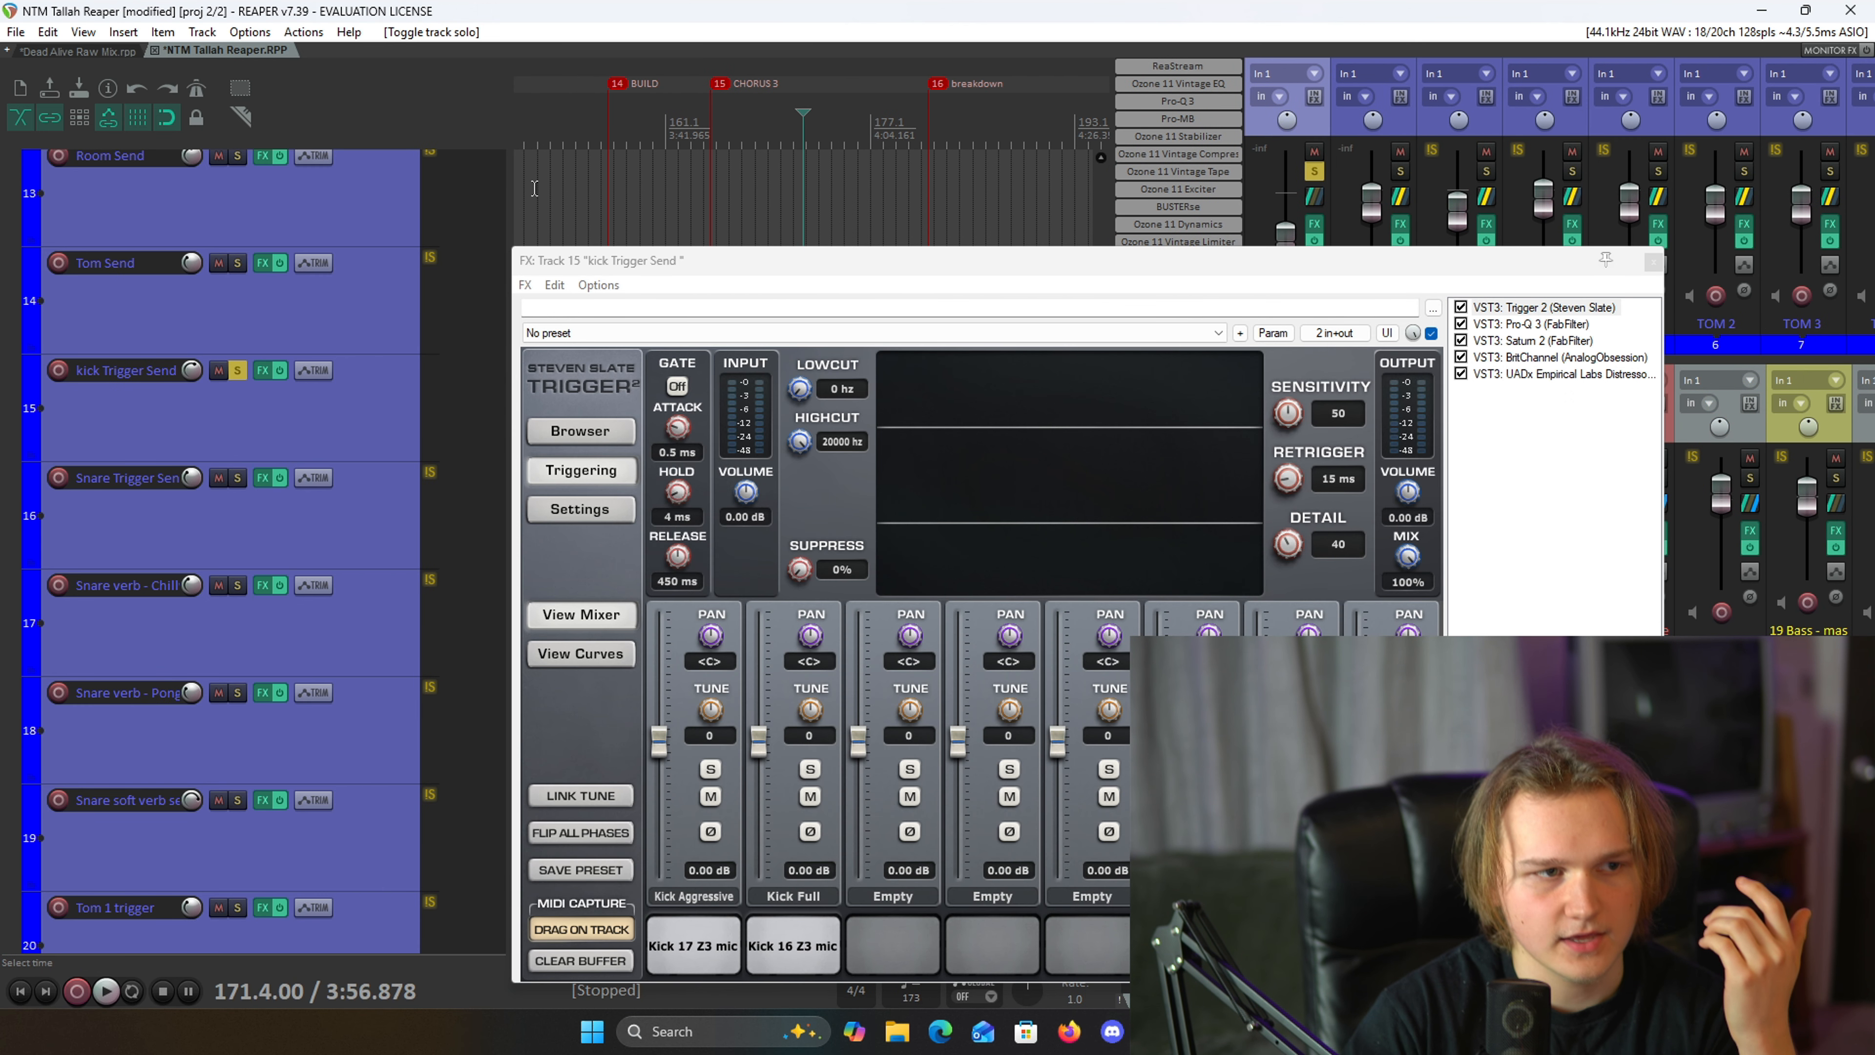
scroll(369, 208, up, 8)
scroll(370, 209, down, 5)
scroll(371, 209, up, 5)
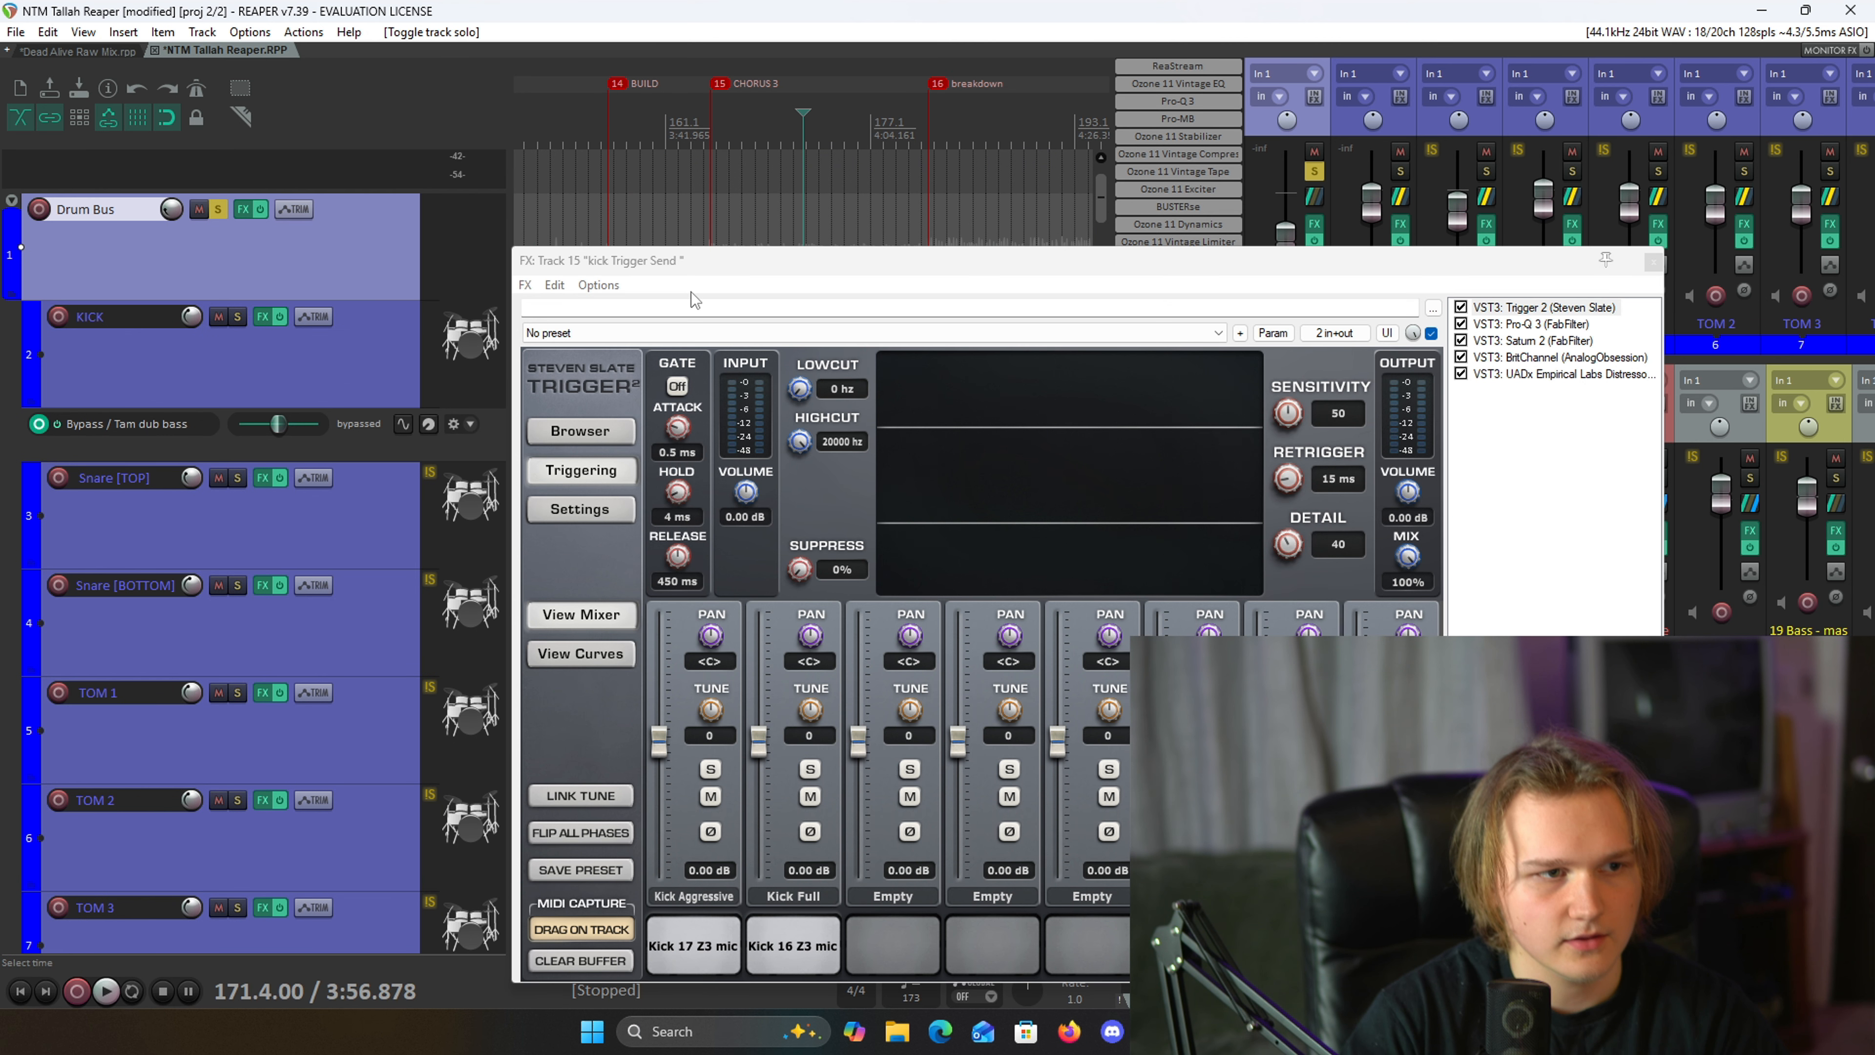
drag(739, 260, 761, 475)
scroll(784, 364, up, 2)
scroll(804, 347, up, 14)
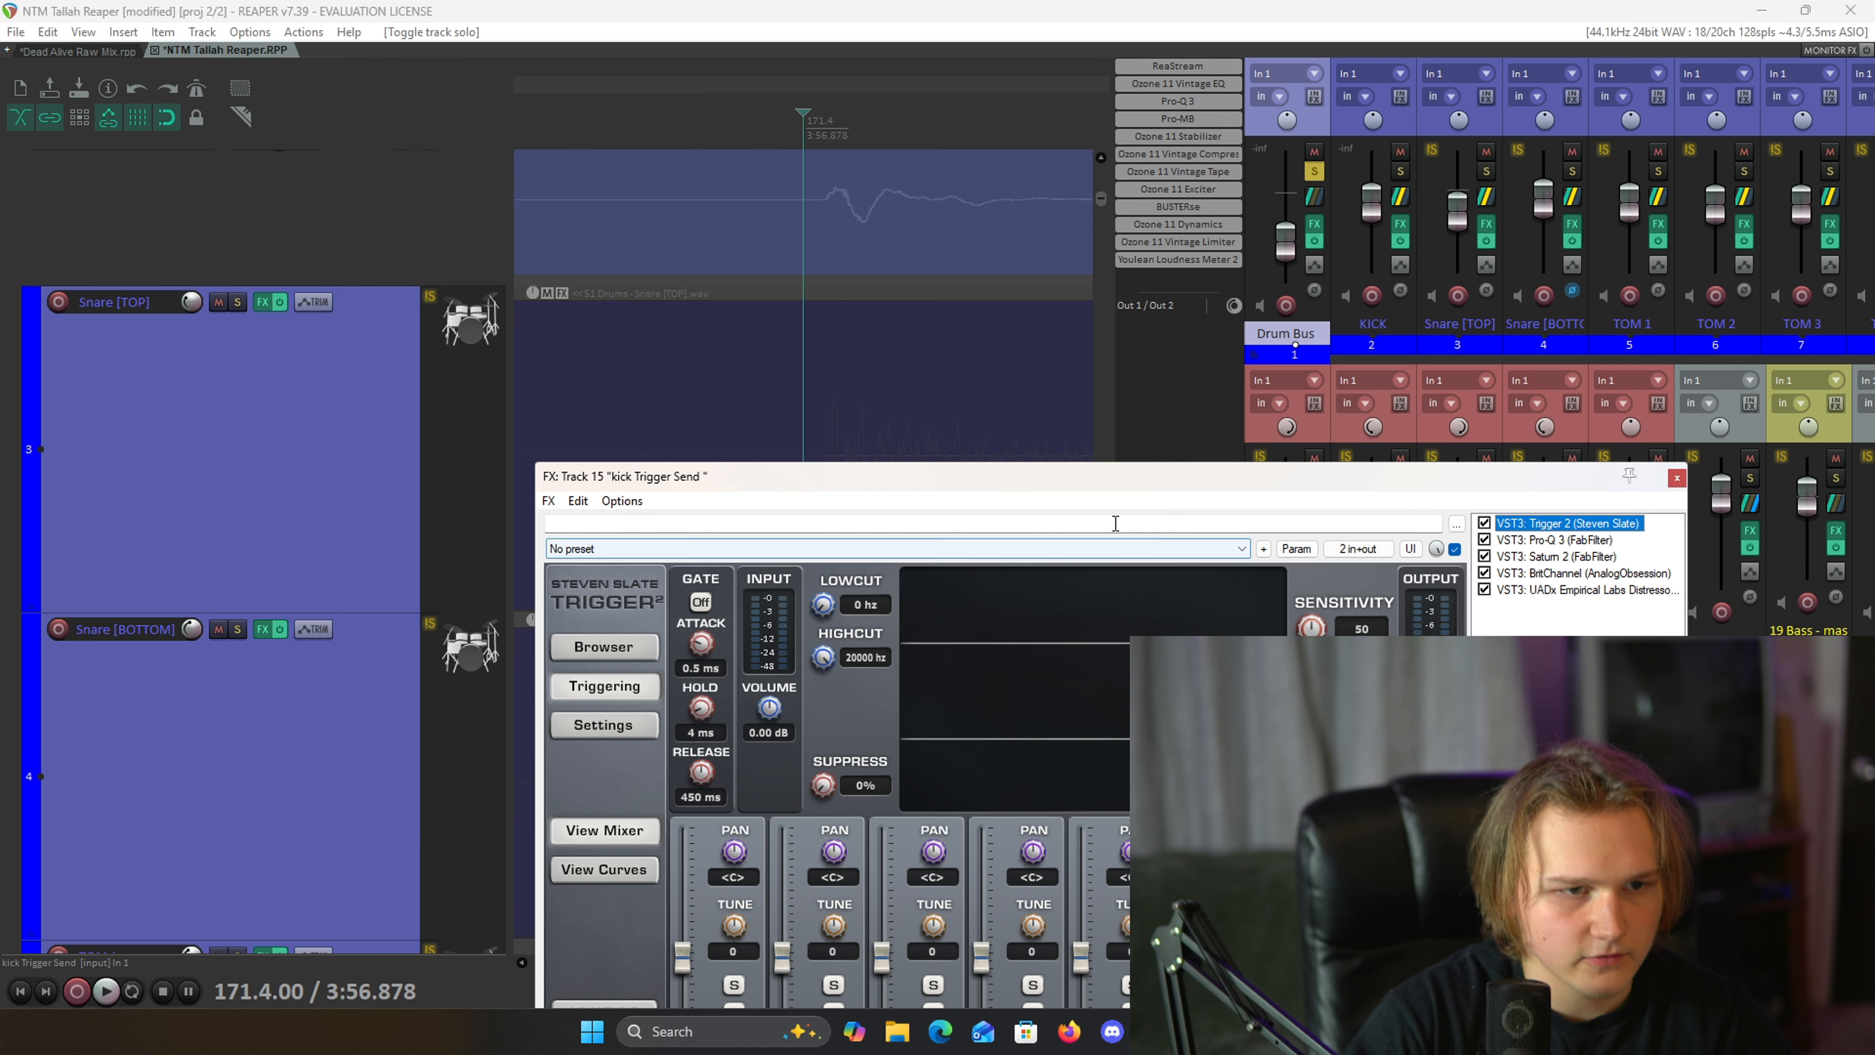
drag(1155, 481, 1209, 833)
drag(1122, 711, 1812, 664)
scroll(146, 385, up, 10)
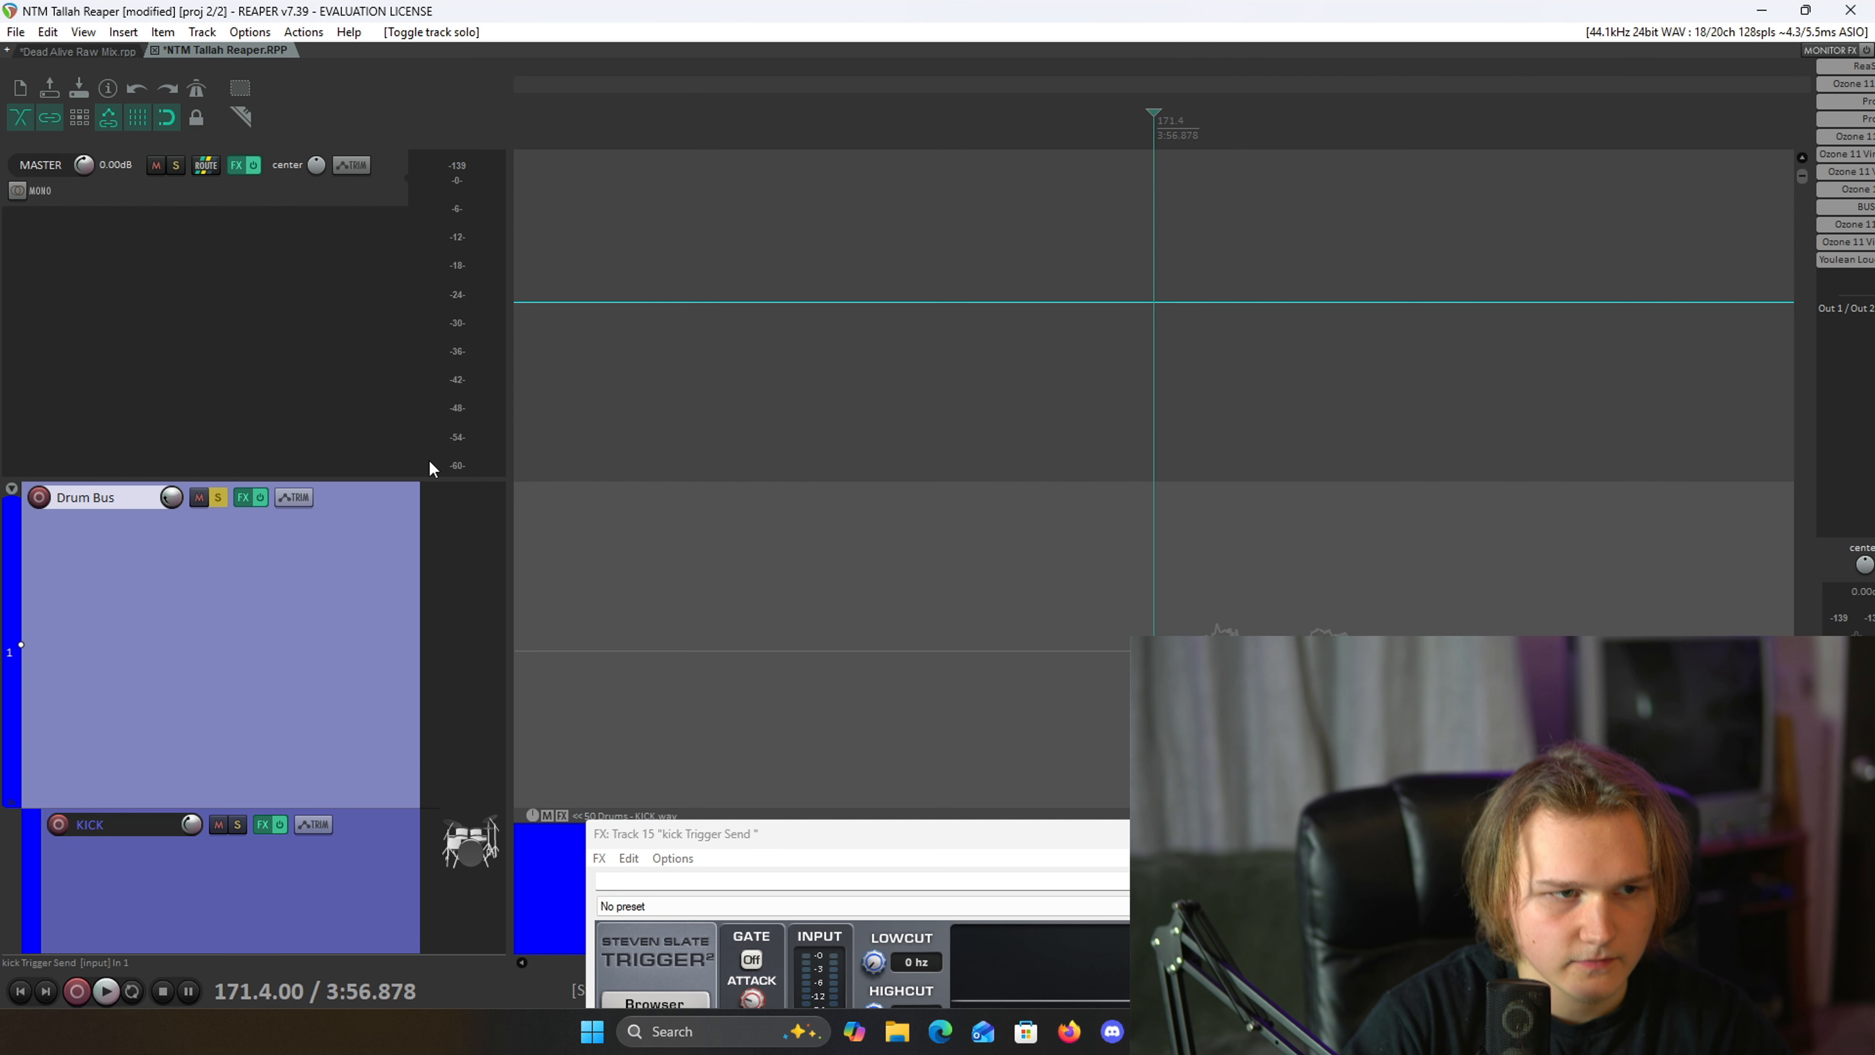
scroll(310, 664, down, 5)
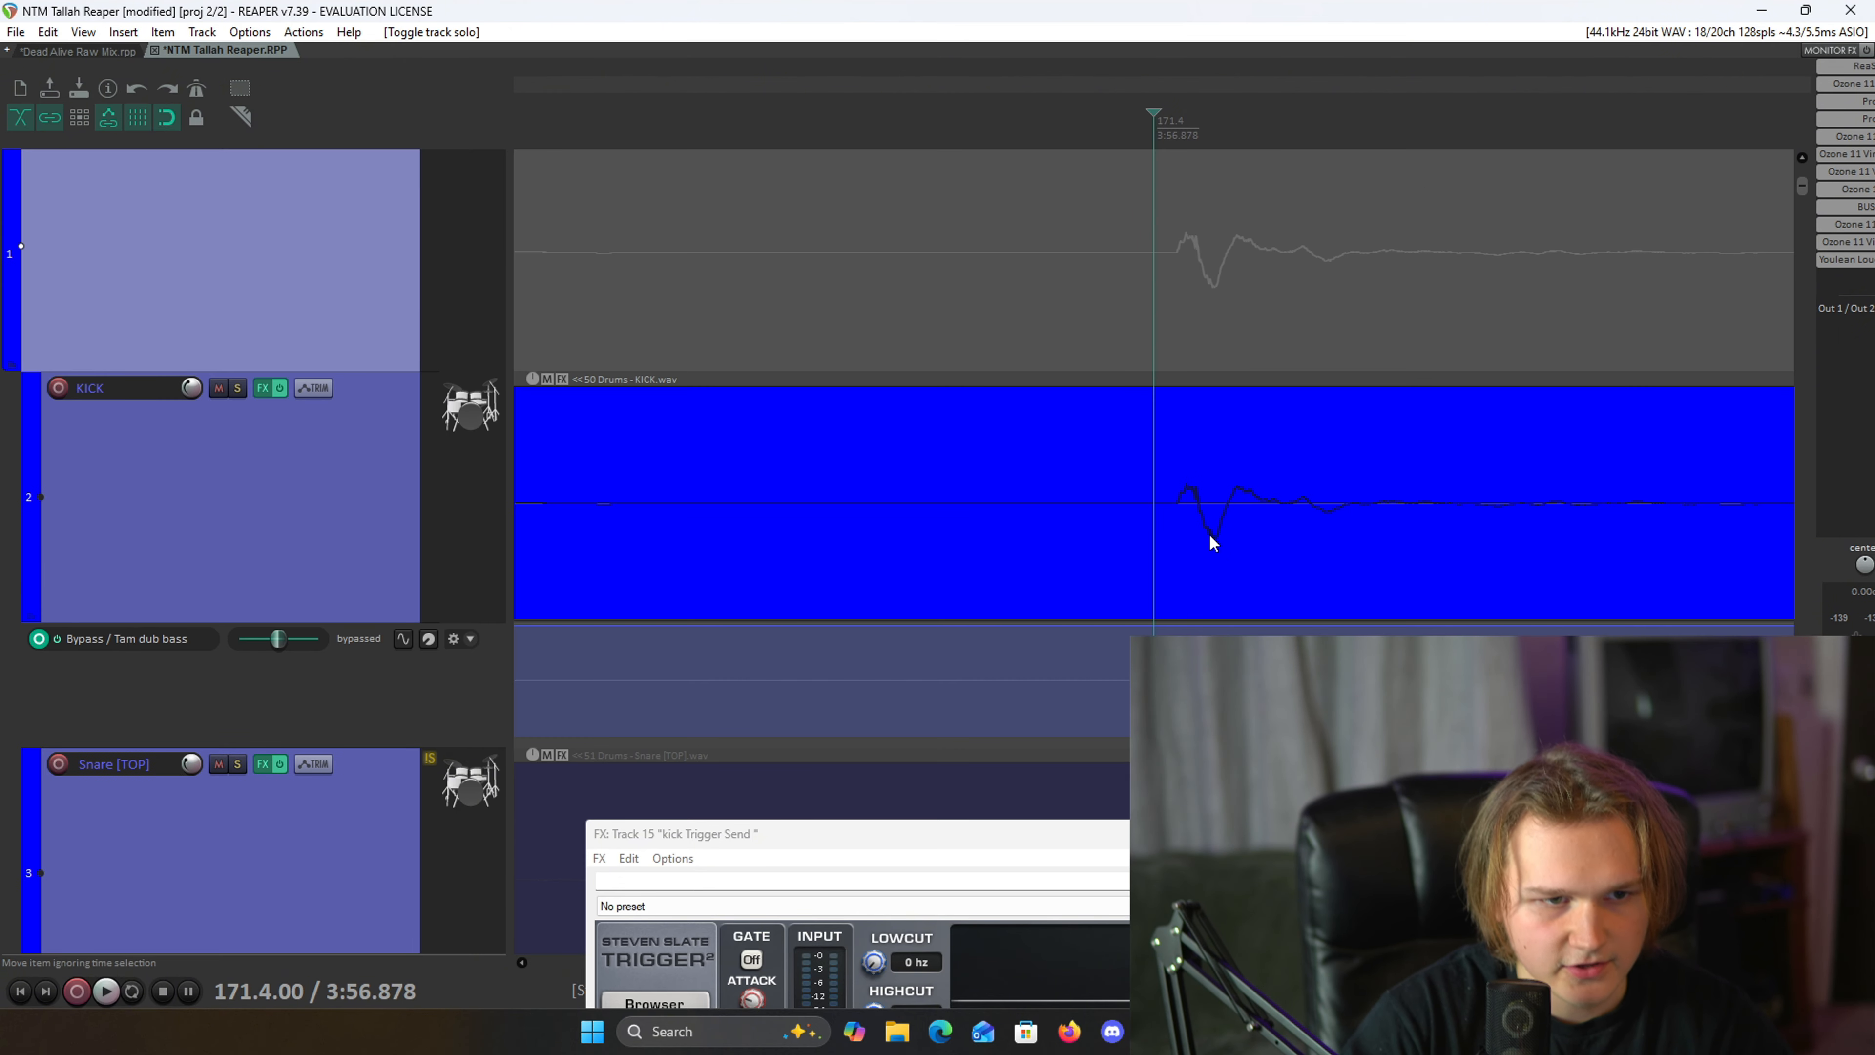
scroll(1203, 533, down, 2)
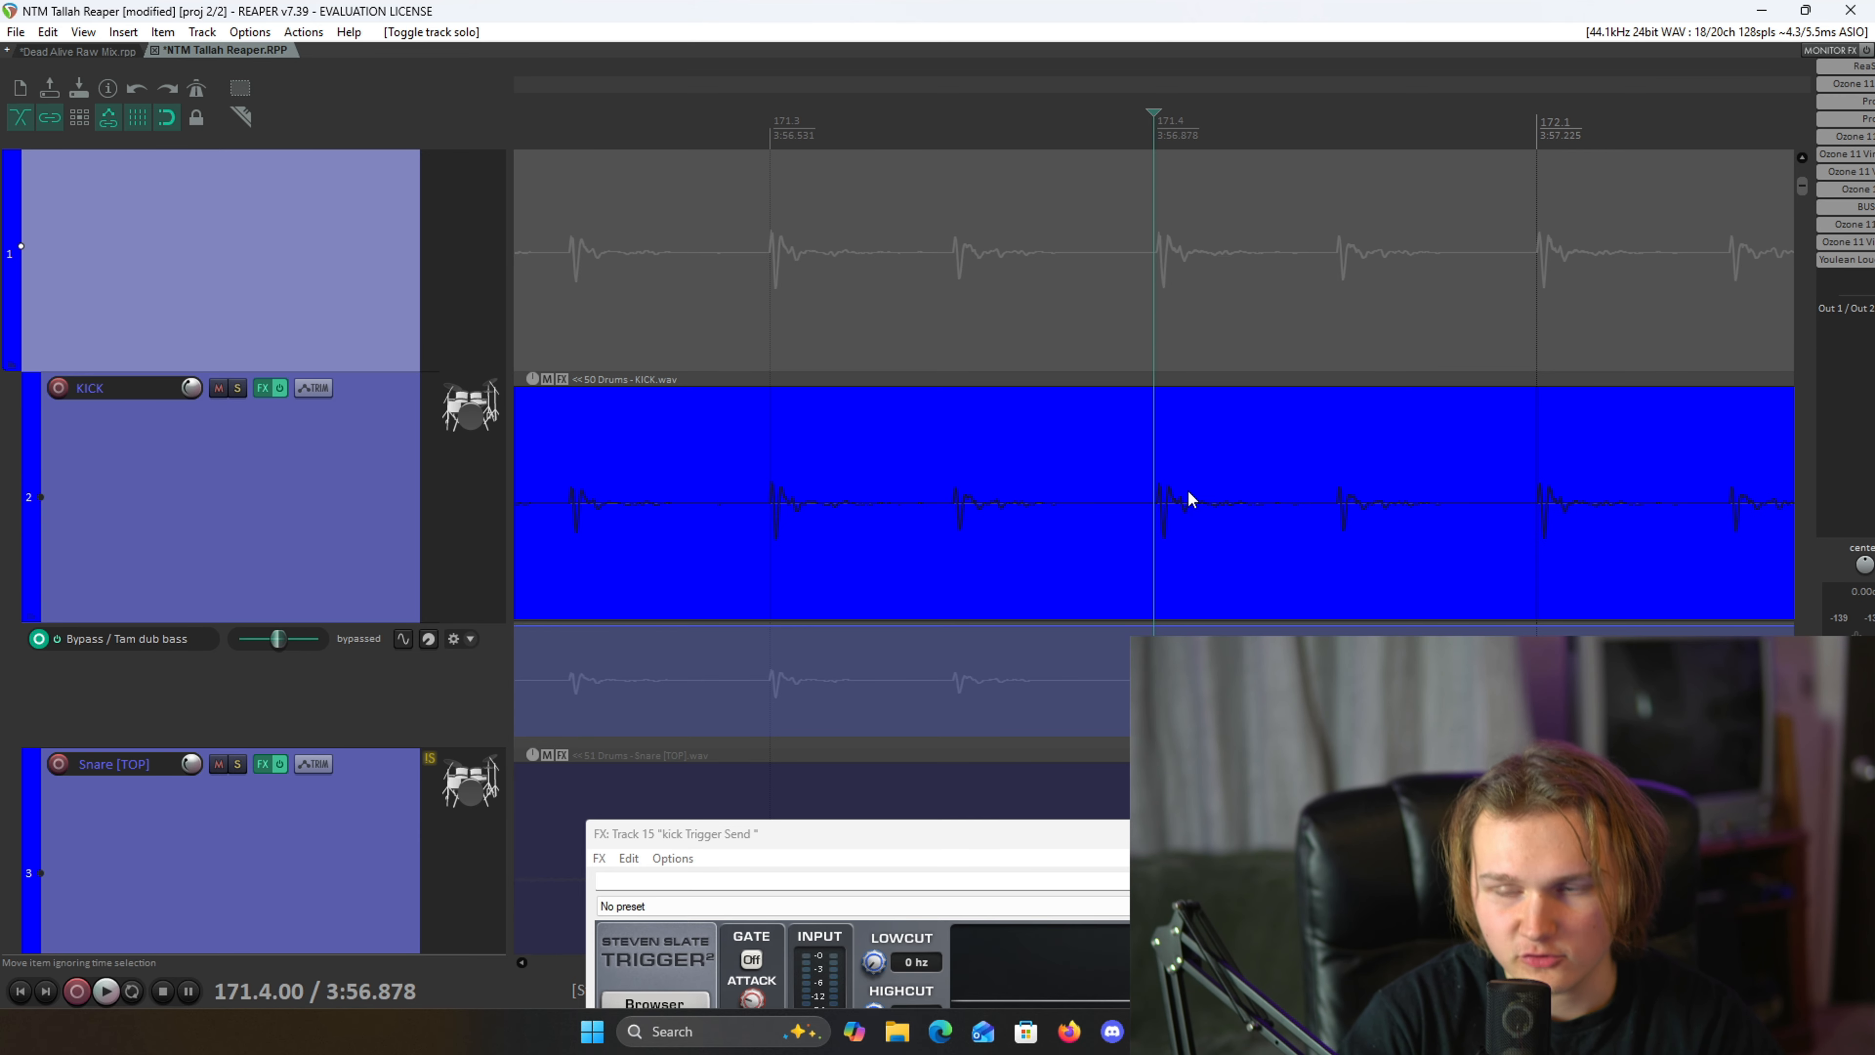
- Move the Trigger 2 window back up, show the Trigger Instrument Editor again and close the editor
drag(1052, 831, 999, 318)
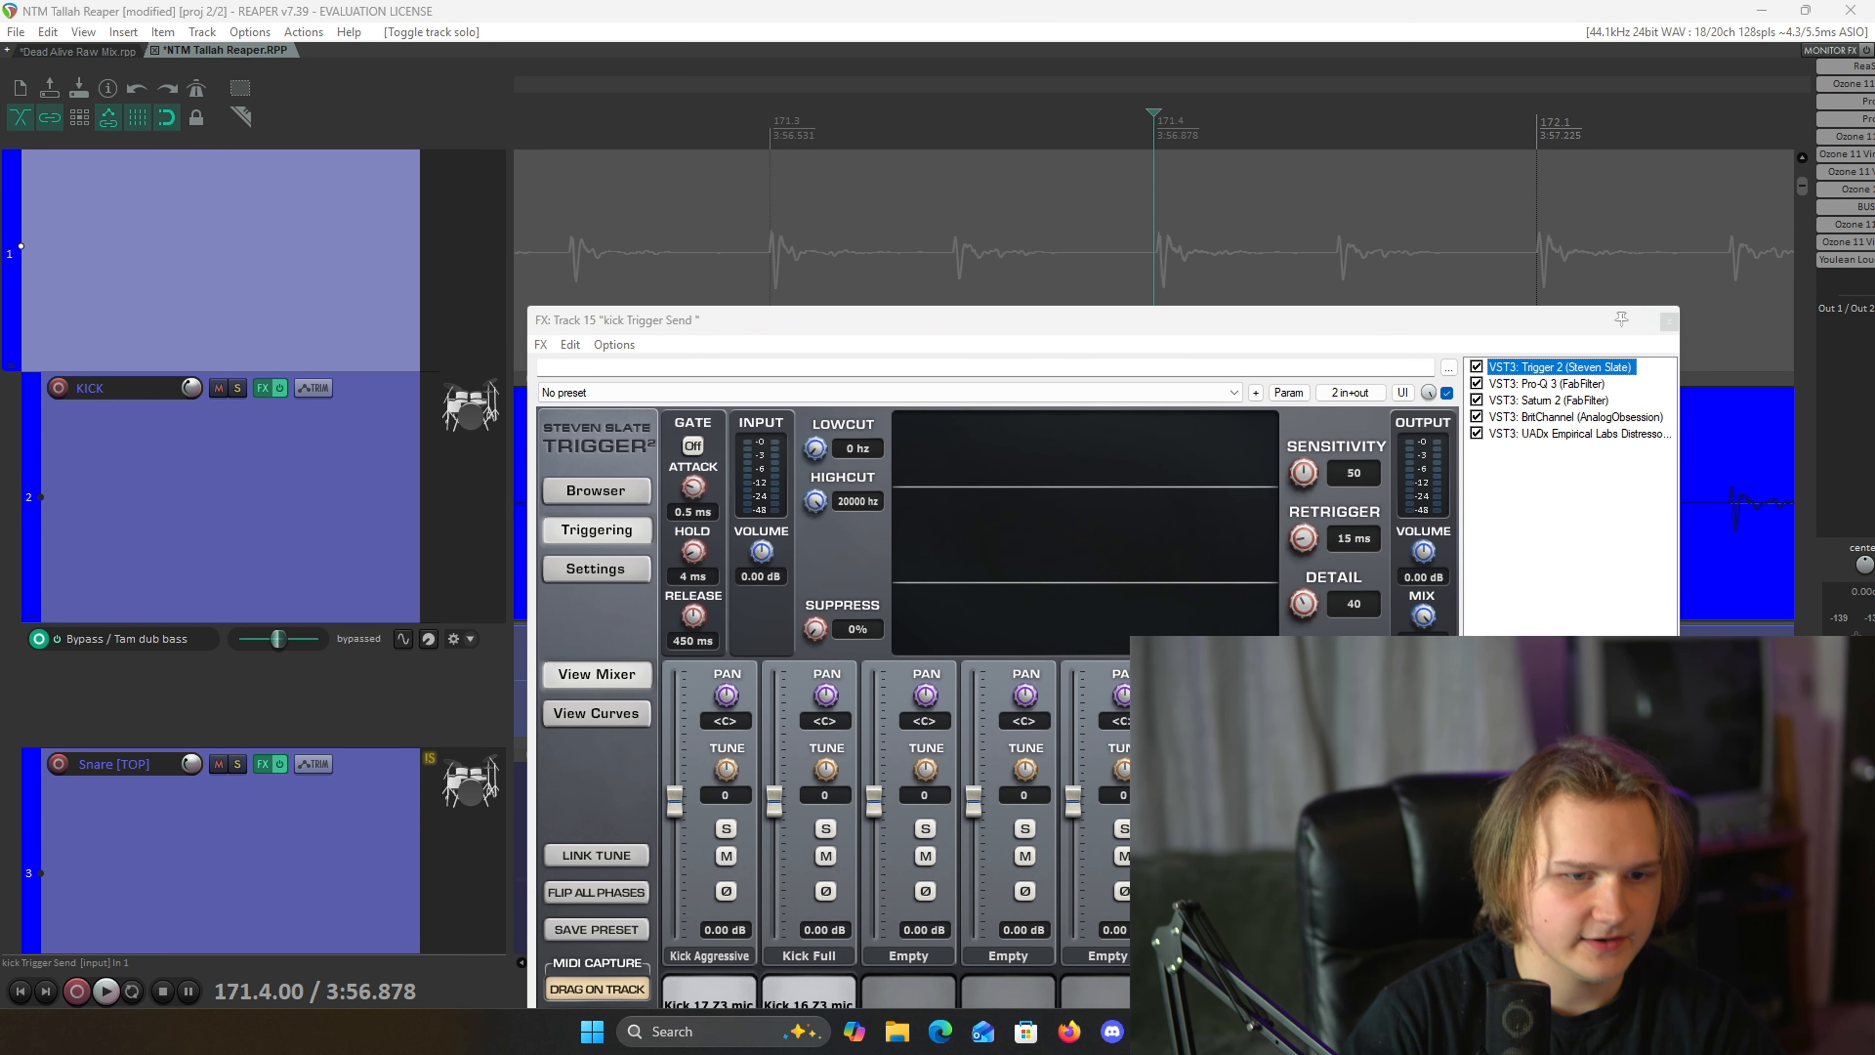
drag(1116, 554, 1001, 220)
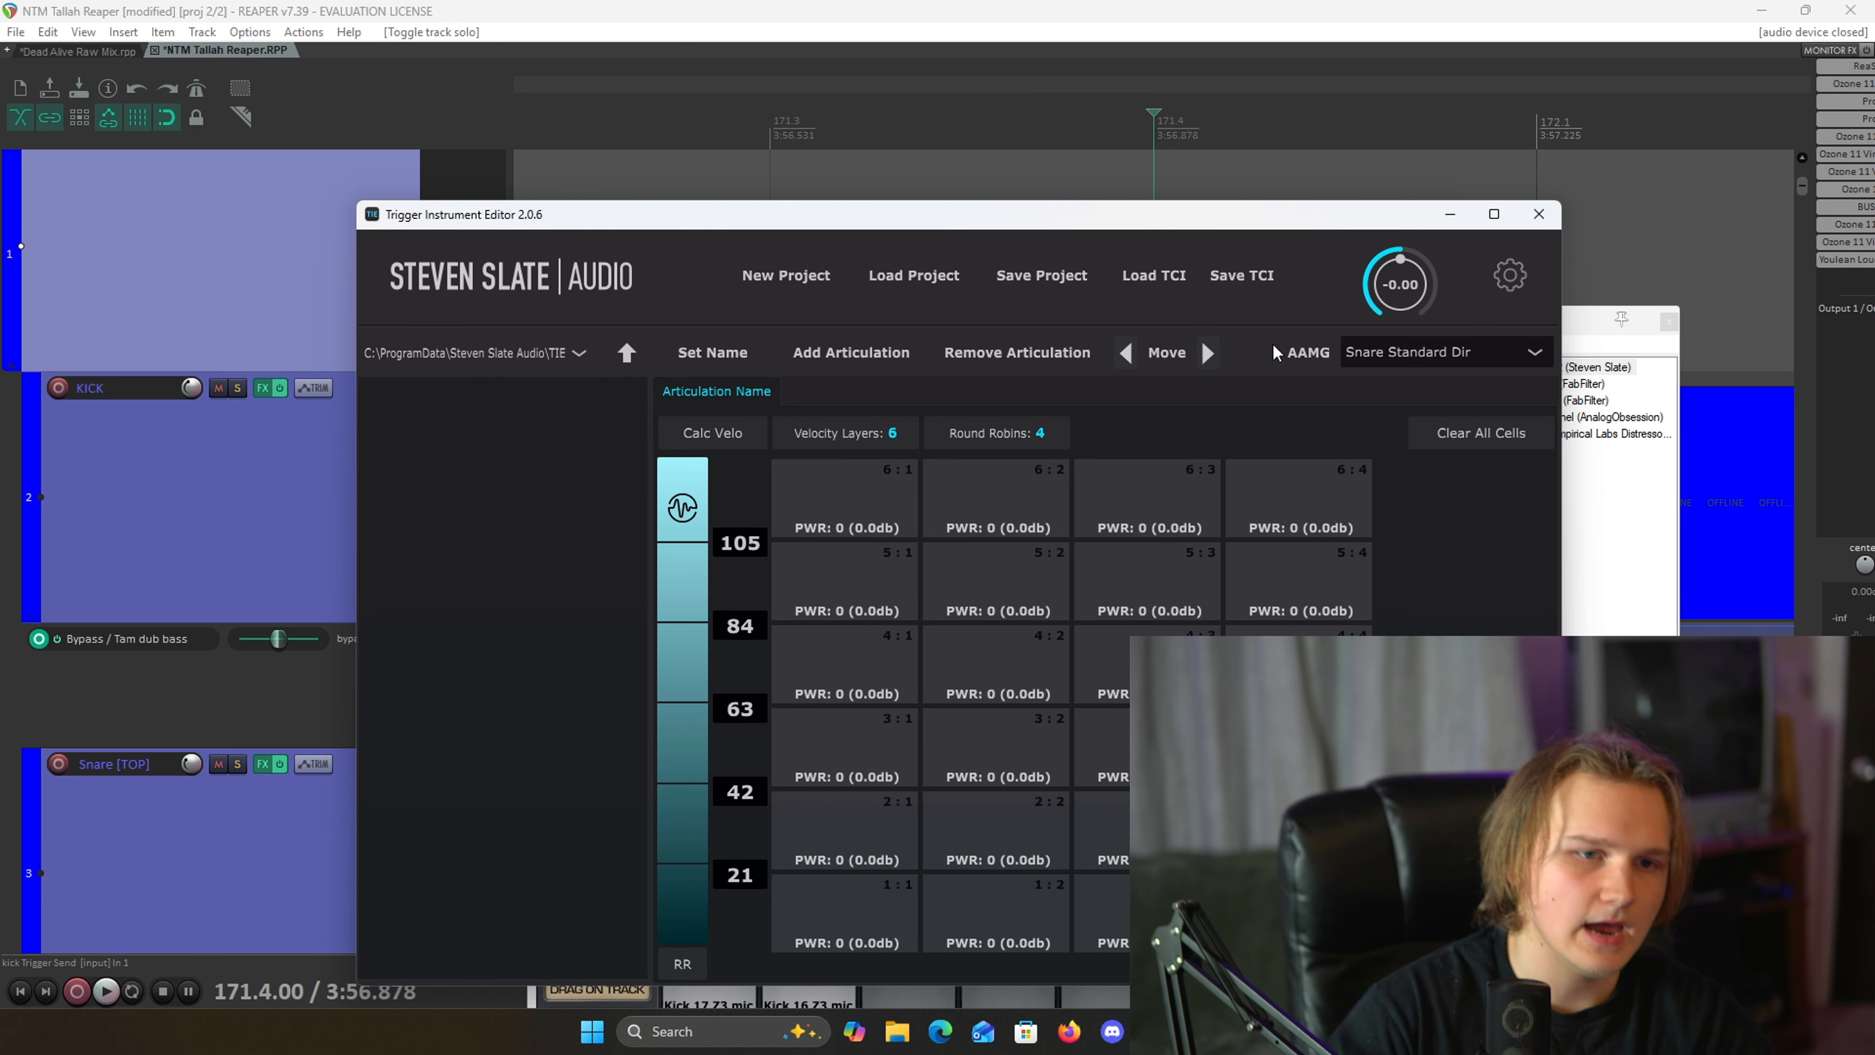
click(1539, 215)
click(571, 542)
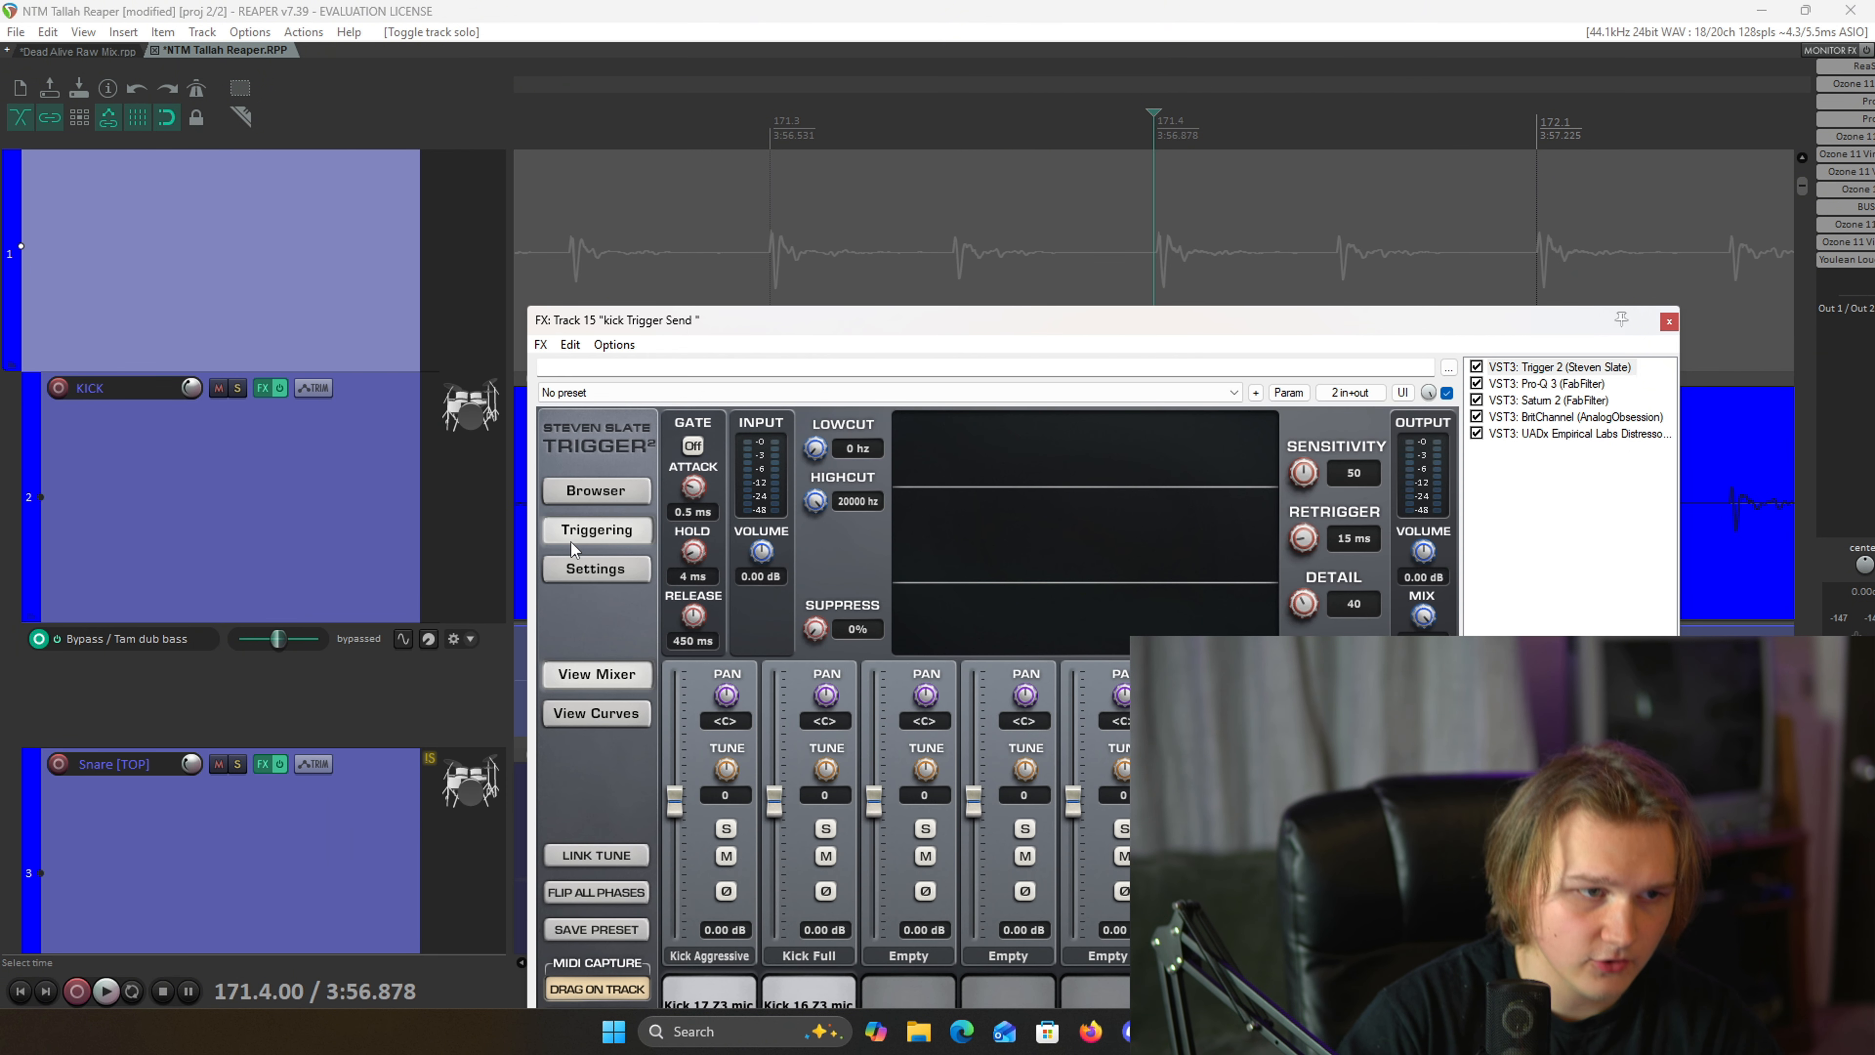
- Open Trigger 2's sample browser and expand My samples and its new snare samples folder
click(599, 493)
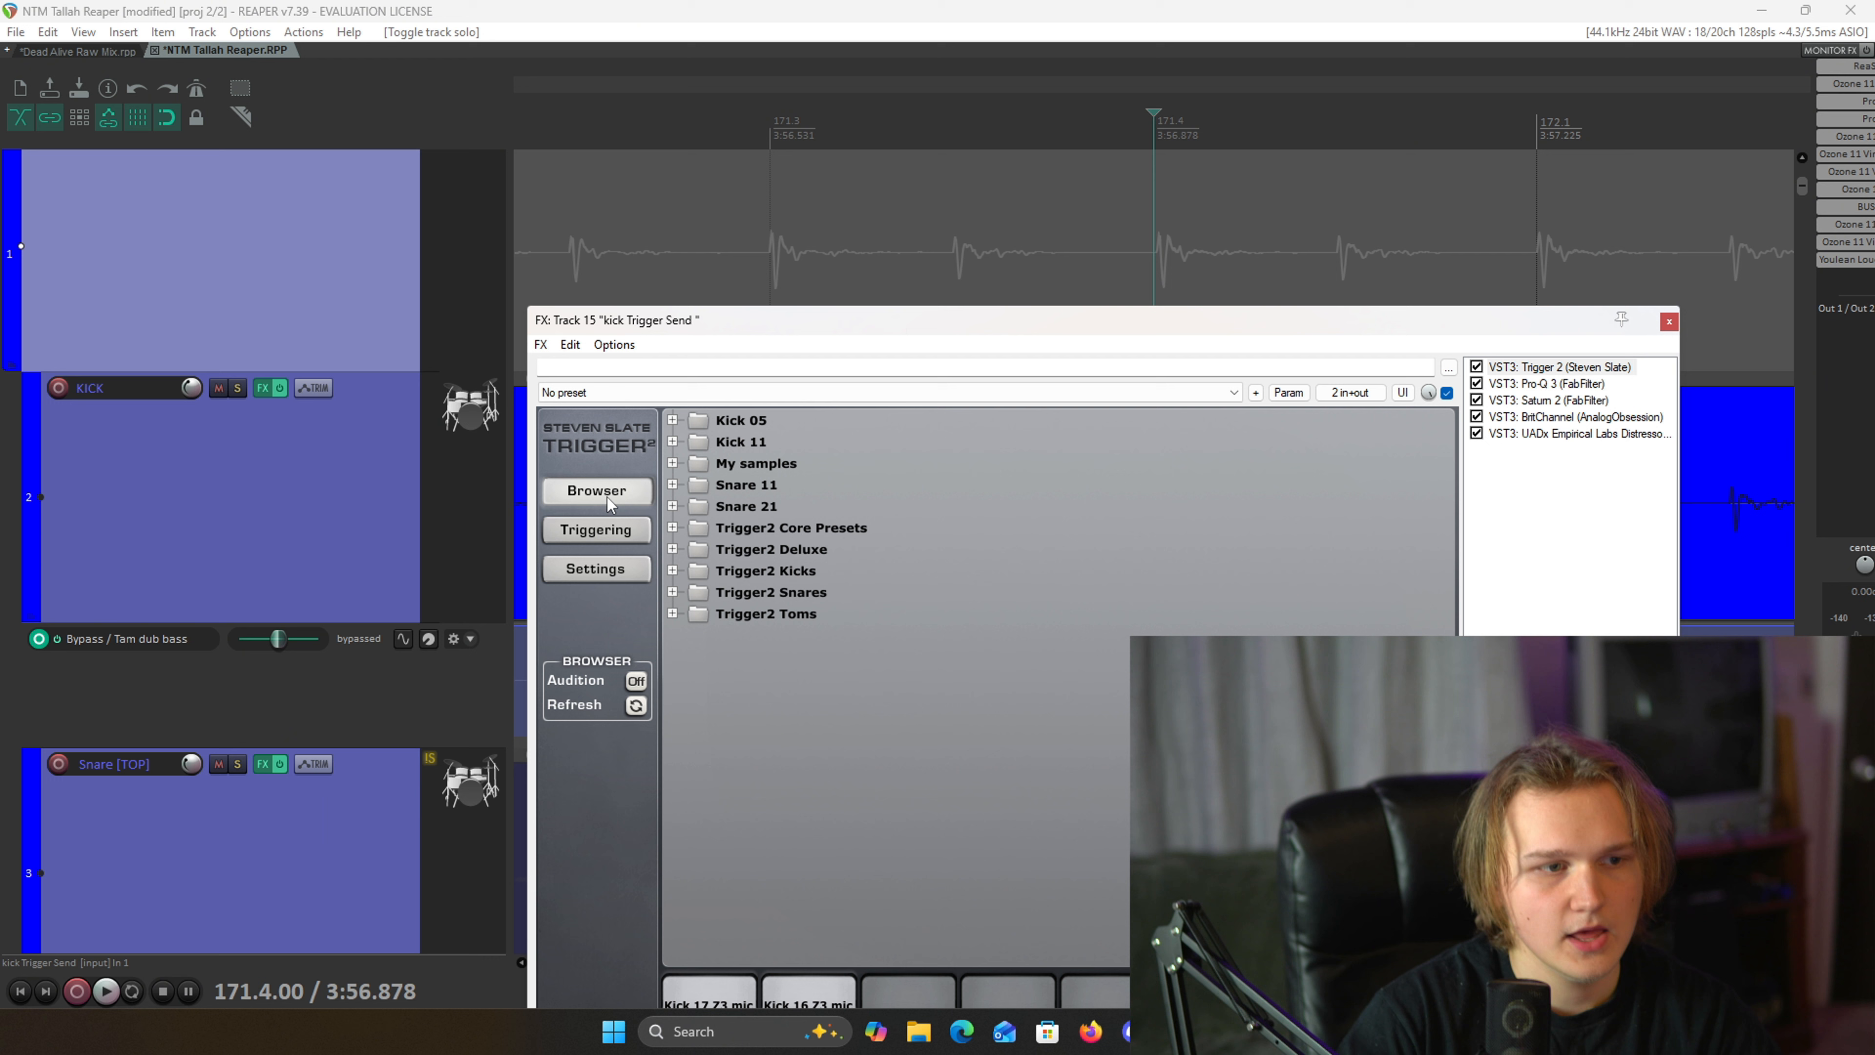
click(697, 491)
click(673, 463)
click(674, 463)
click(673, 463)
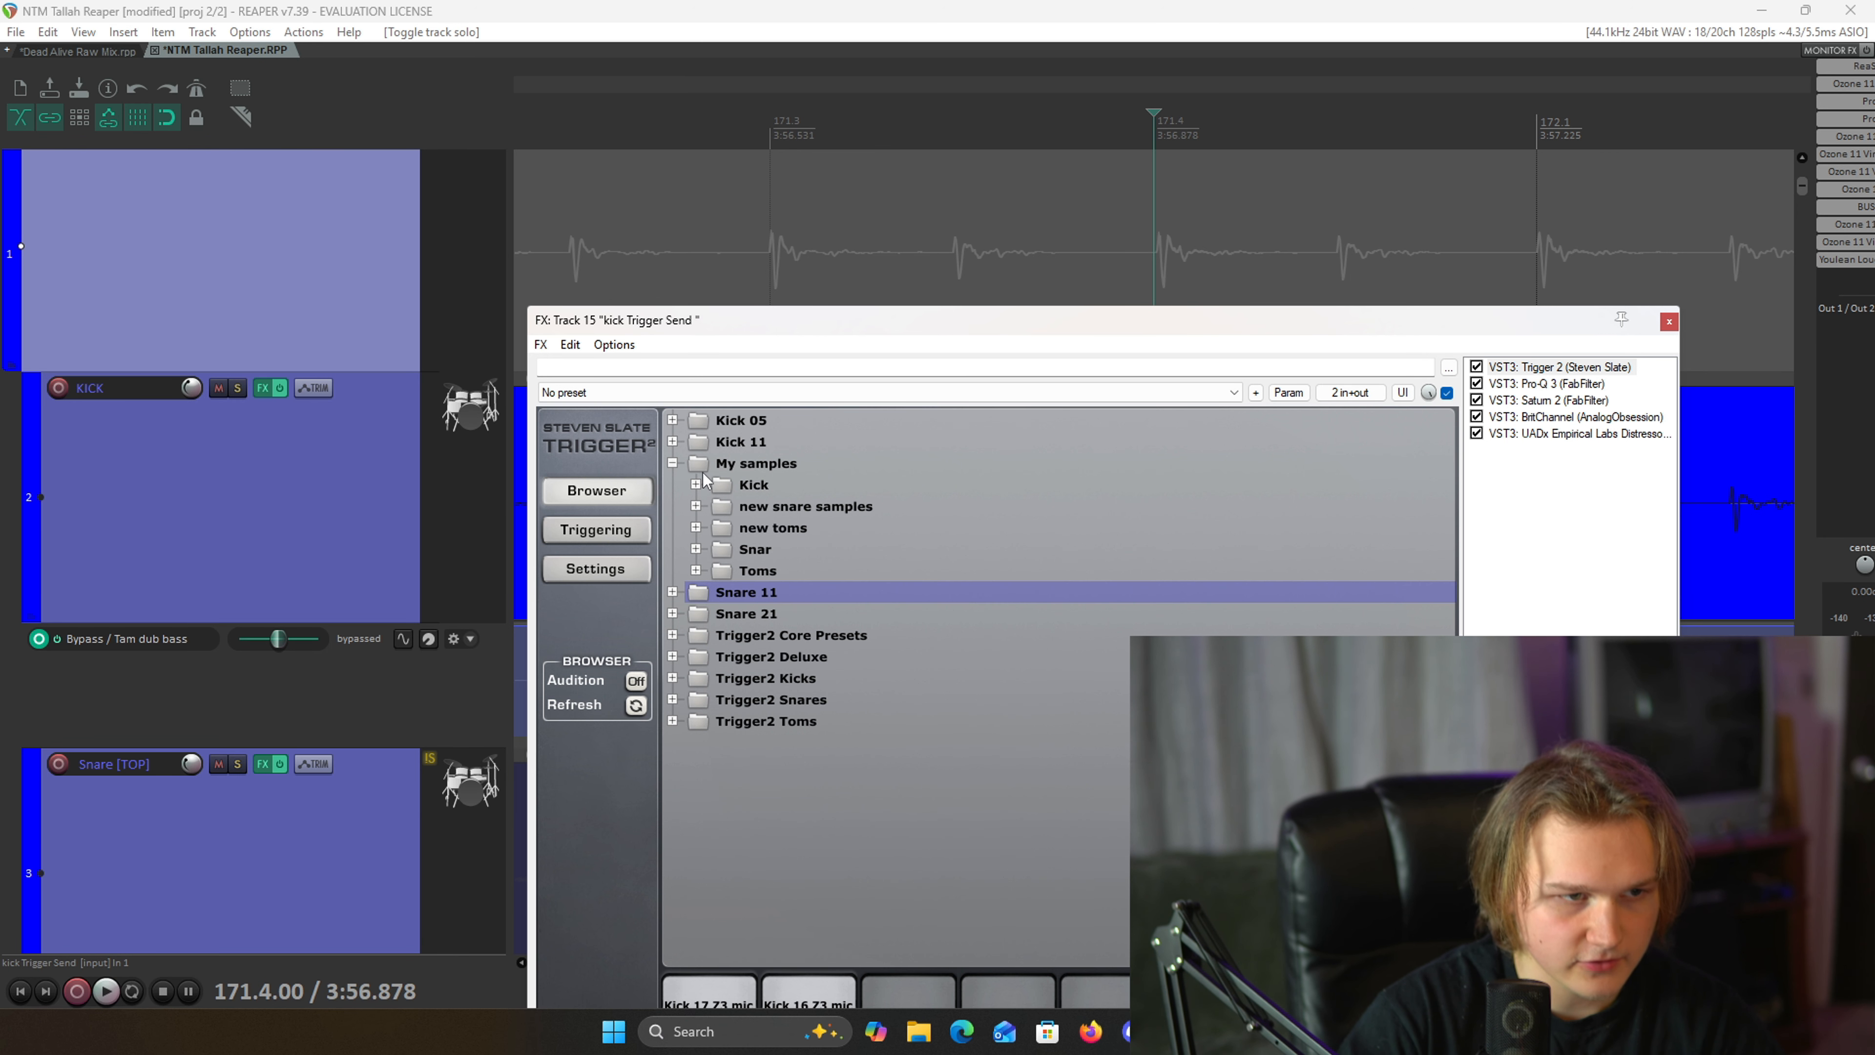
click(696, 506)
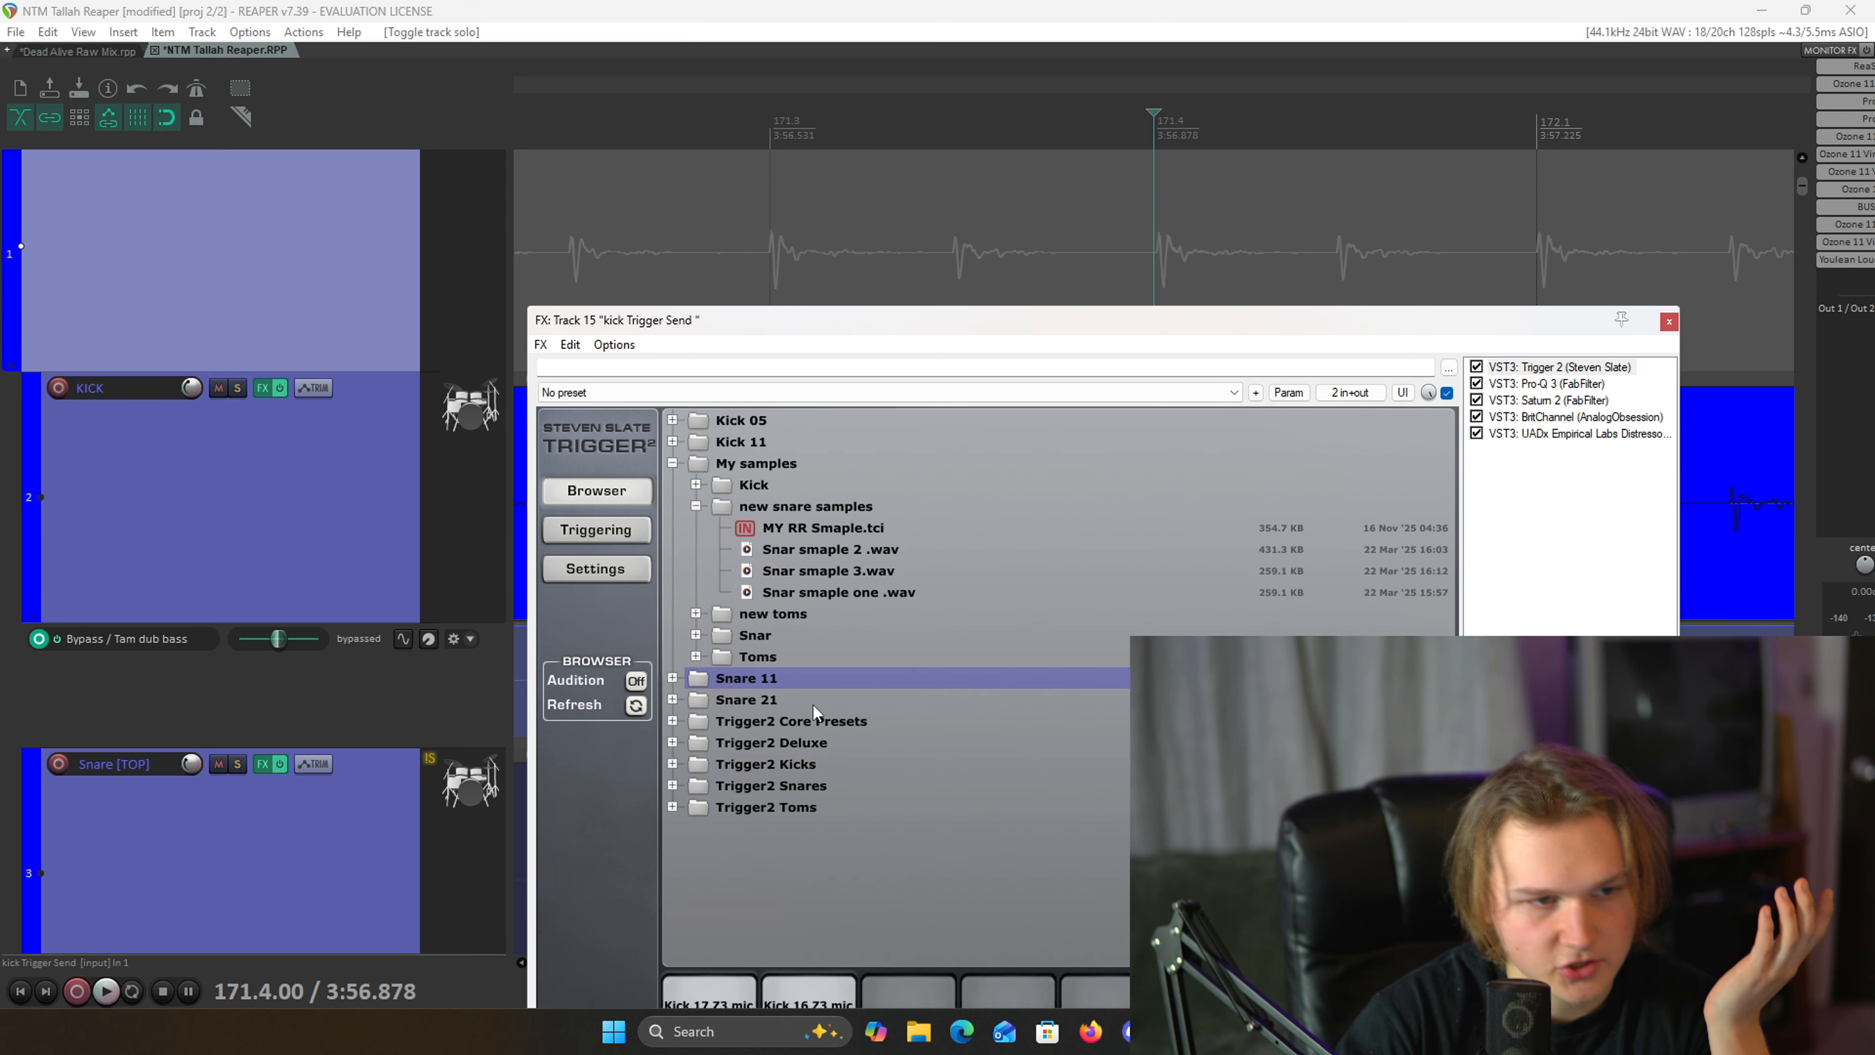
- Return Trigger 2 to its Triggering page and close the kick Trigger Send's effects chain
drag(862, 323, 799, 265)
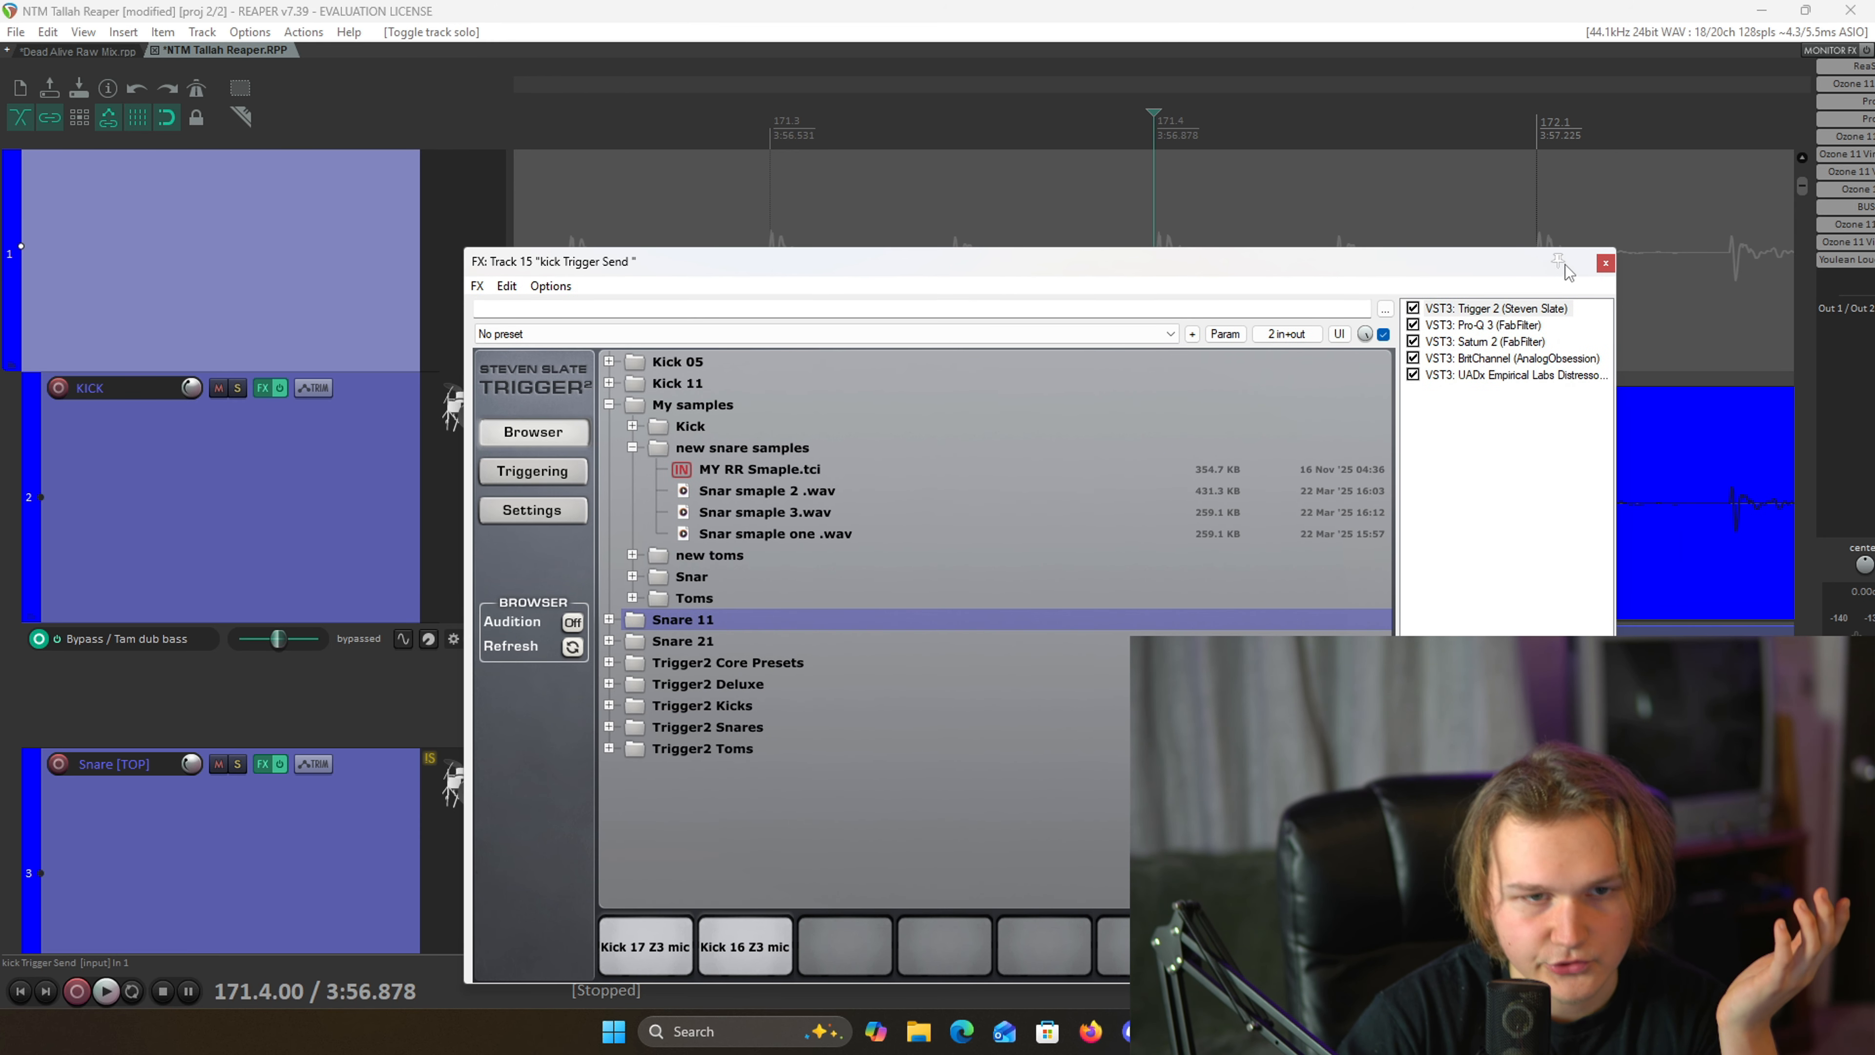
click(524, 470)
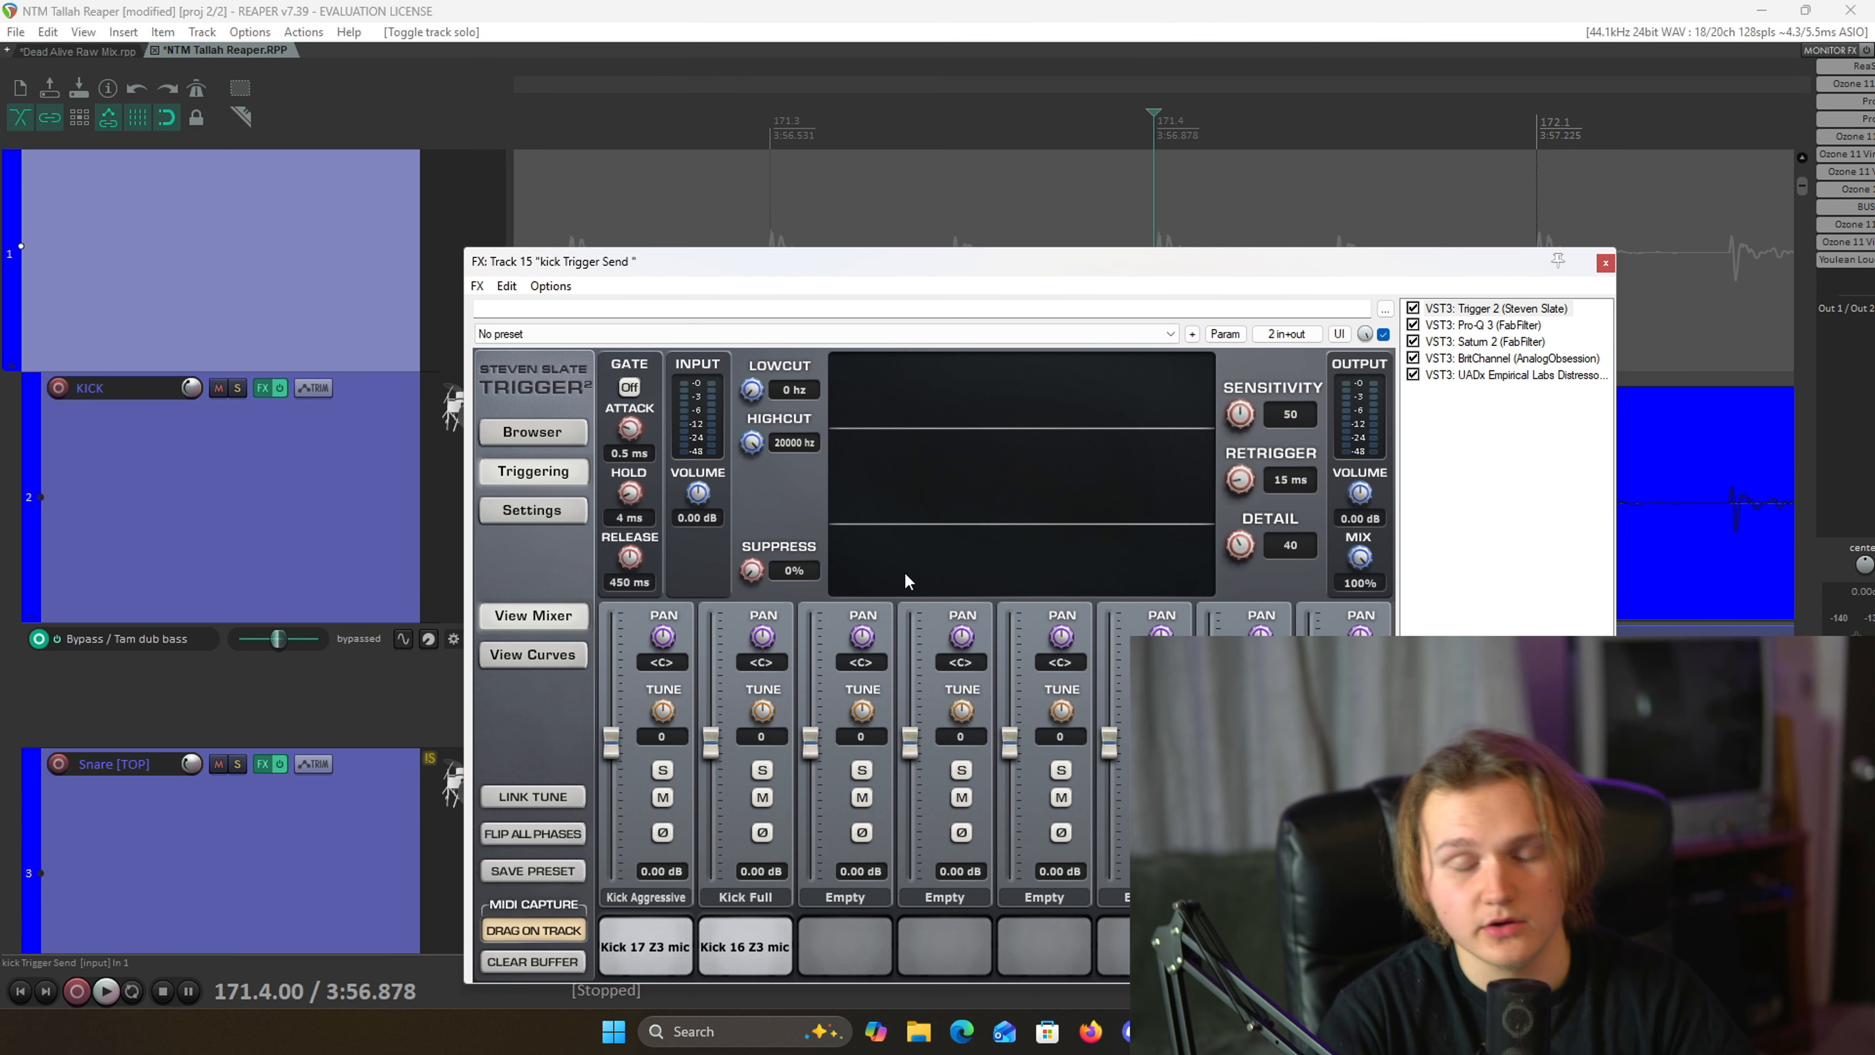
drag(886, 267, 683, 194)
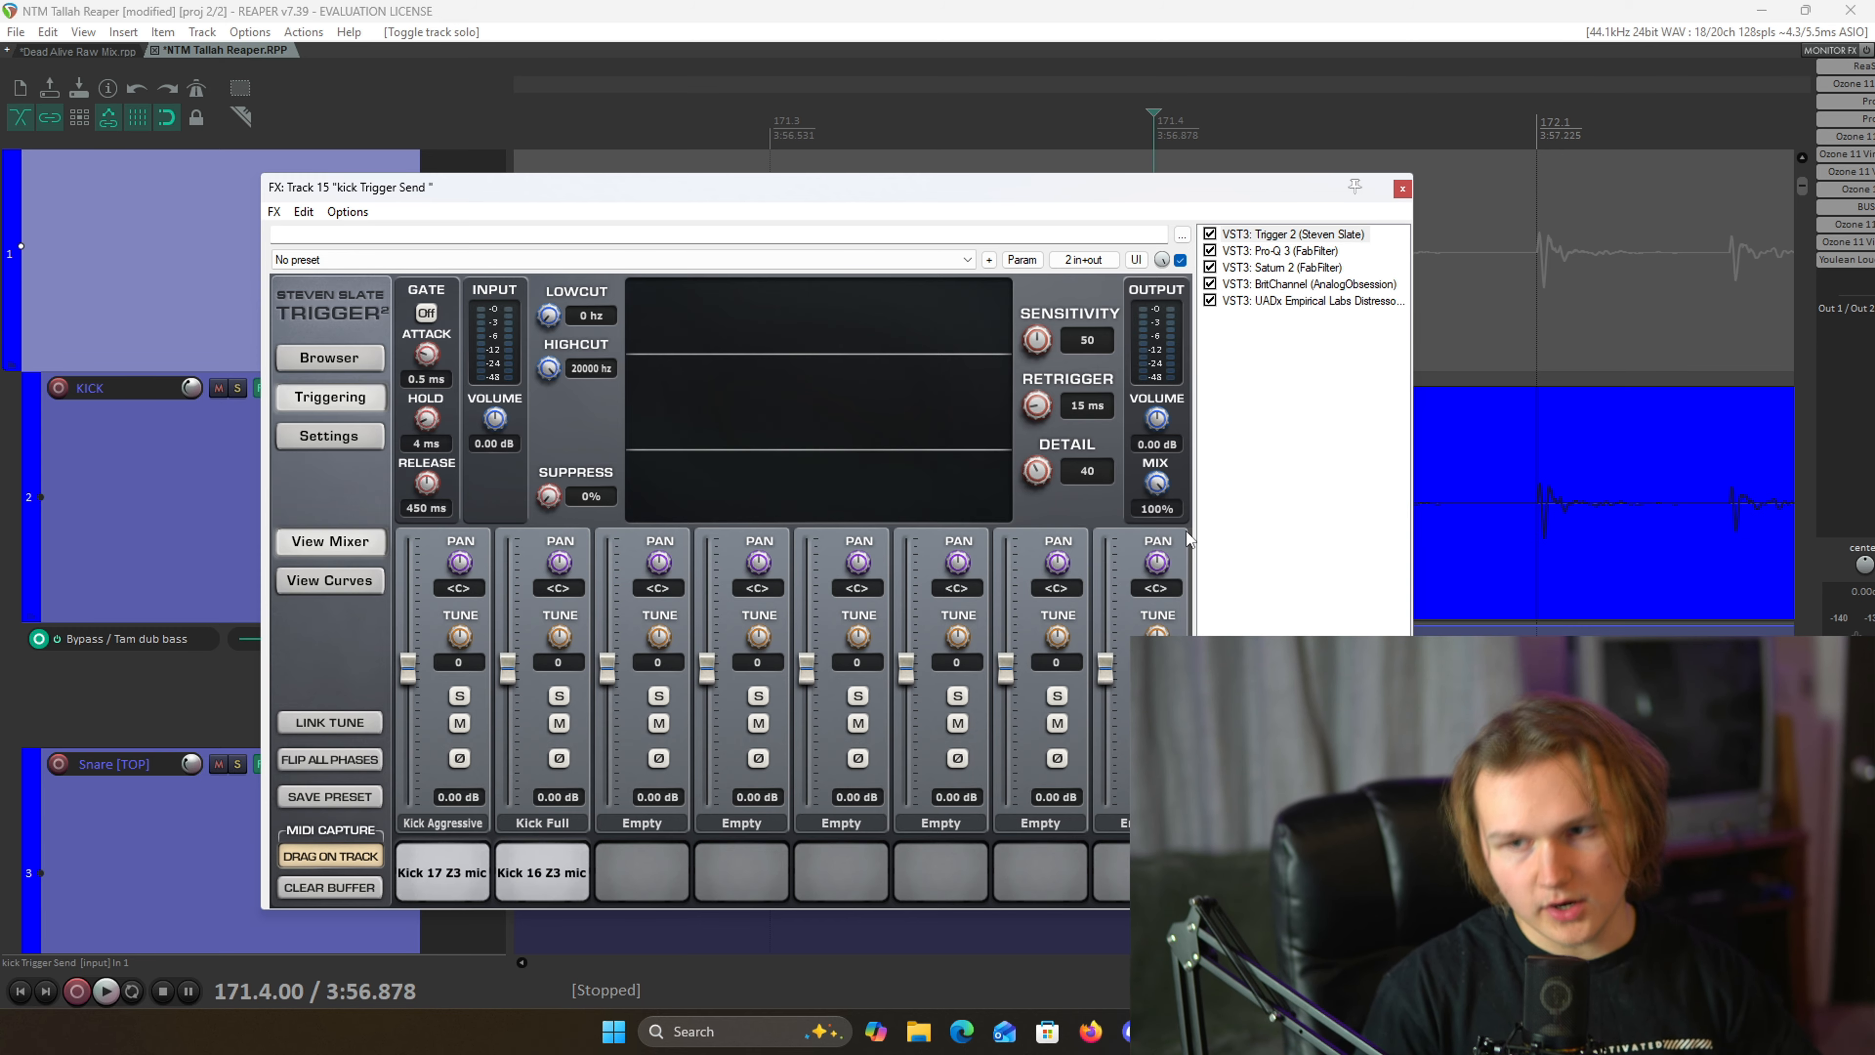
click(1401, 190)
key(super+d)
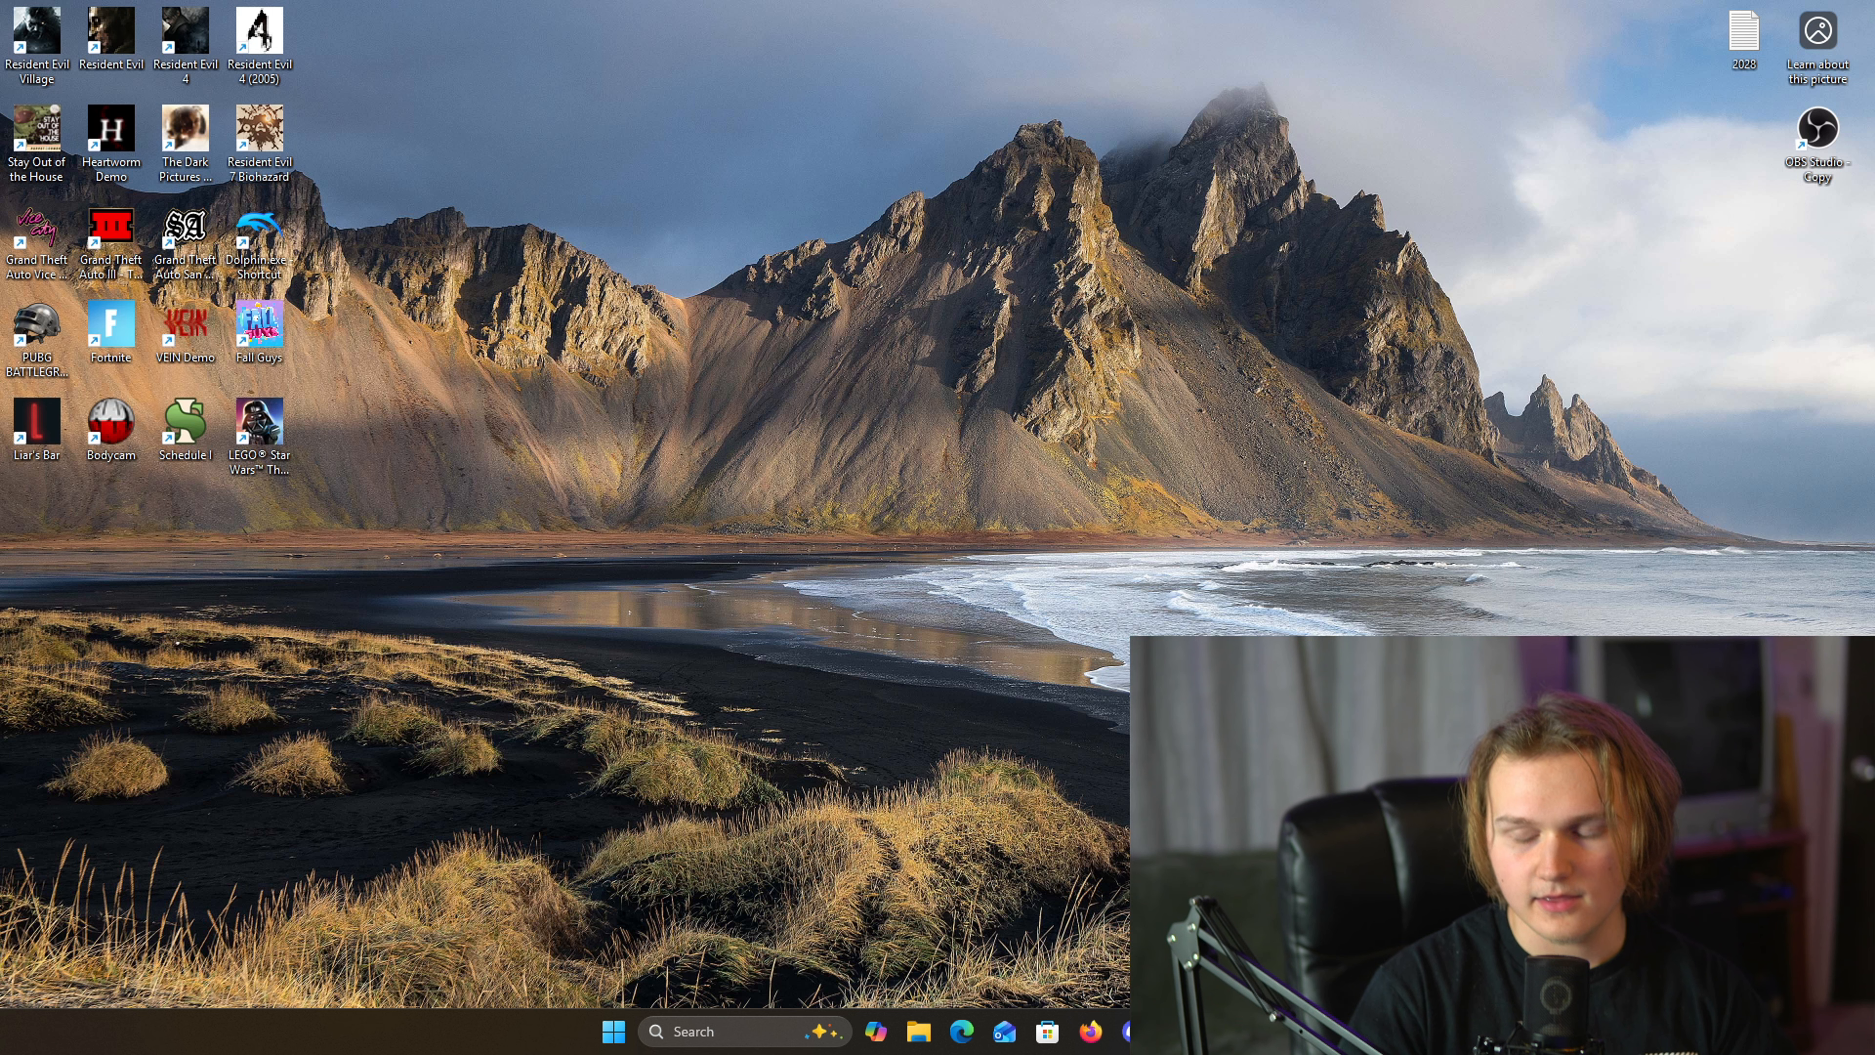
key(super+d)
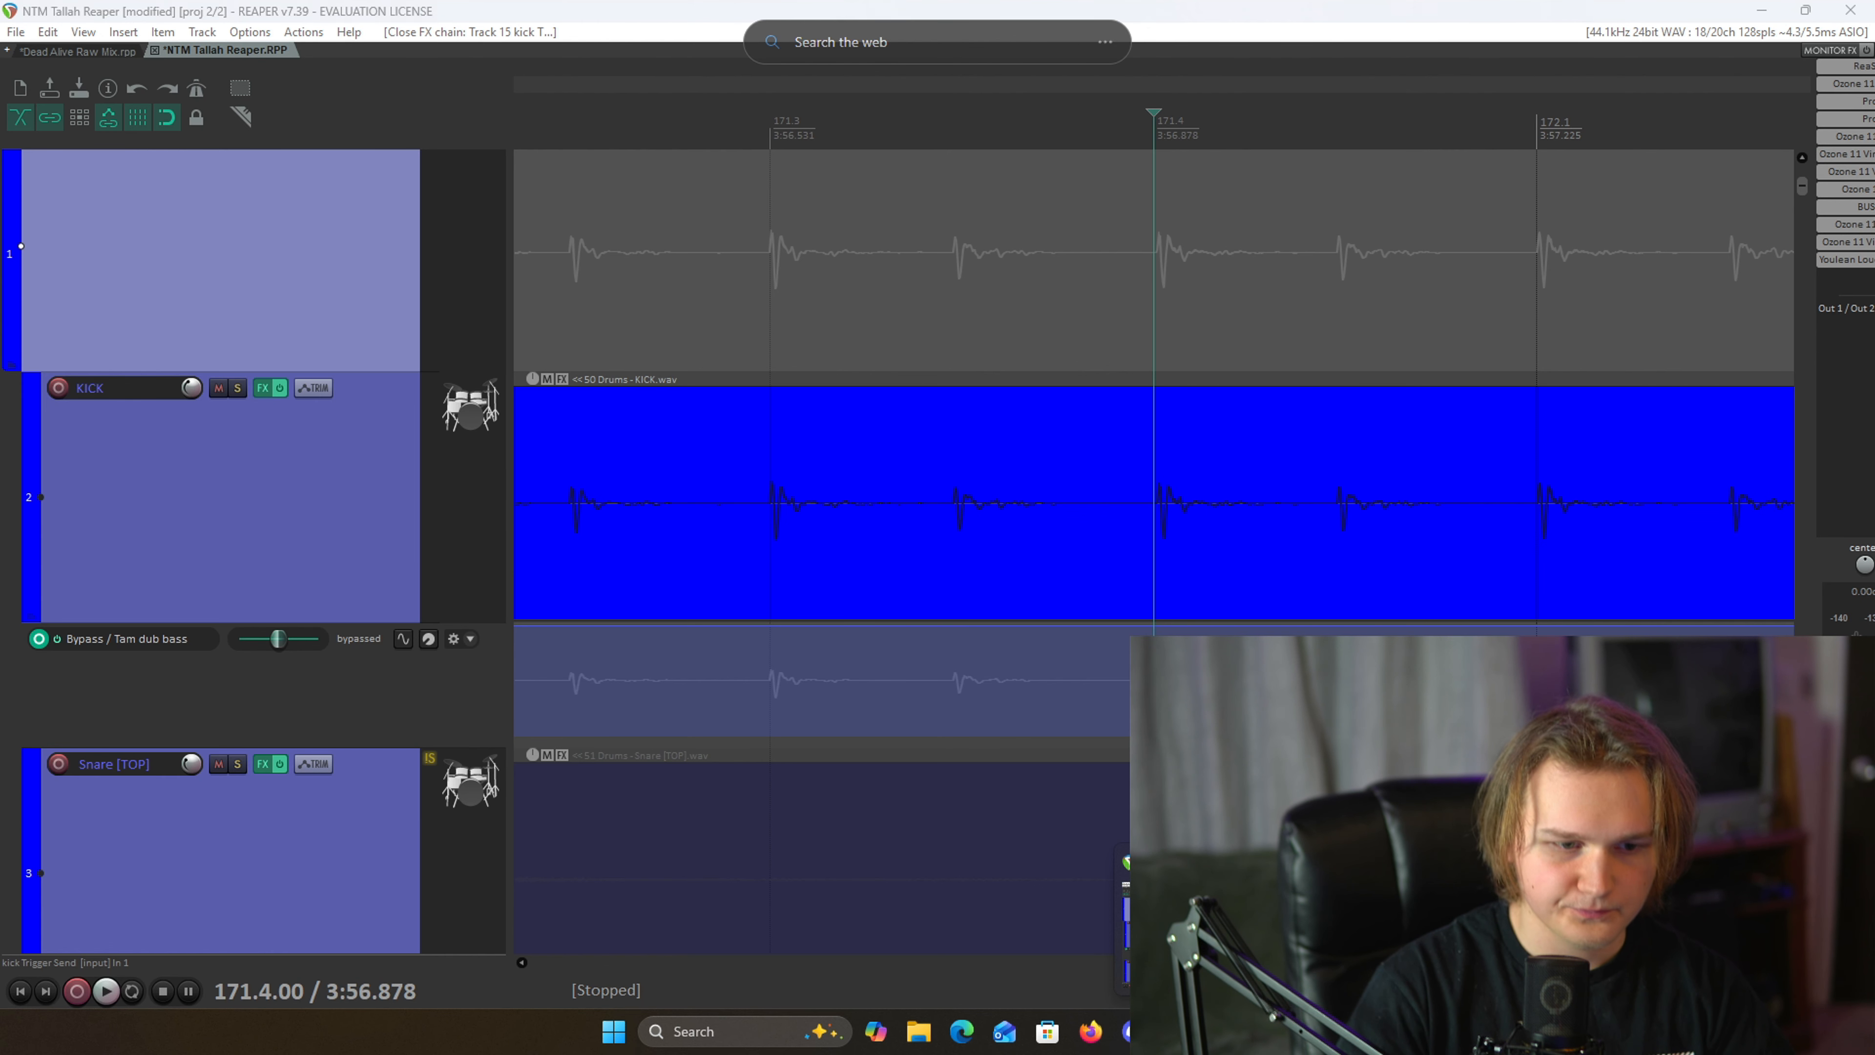
key(super+d)
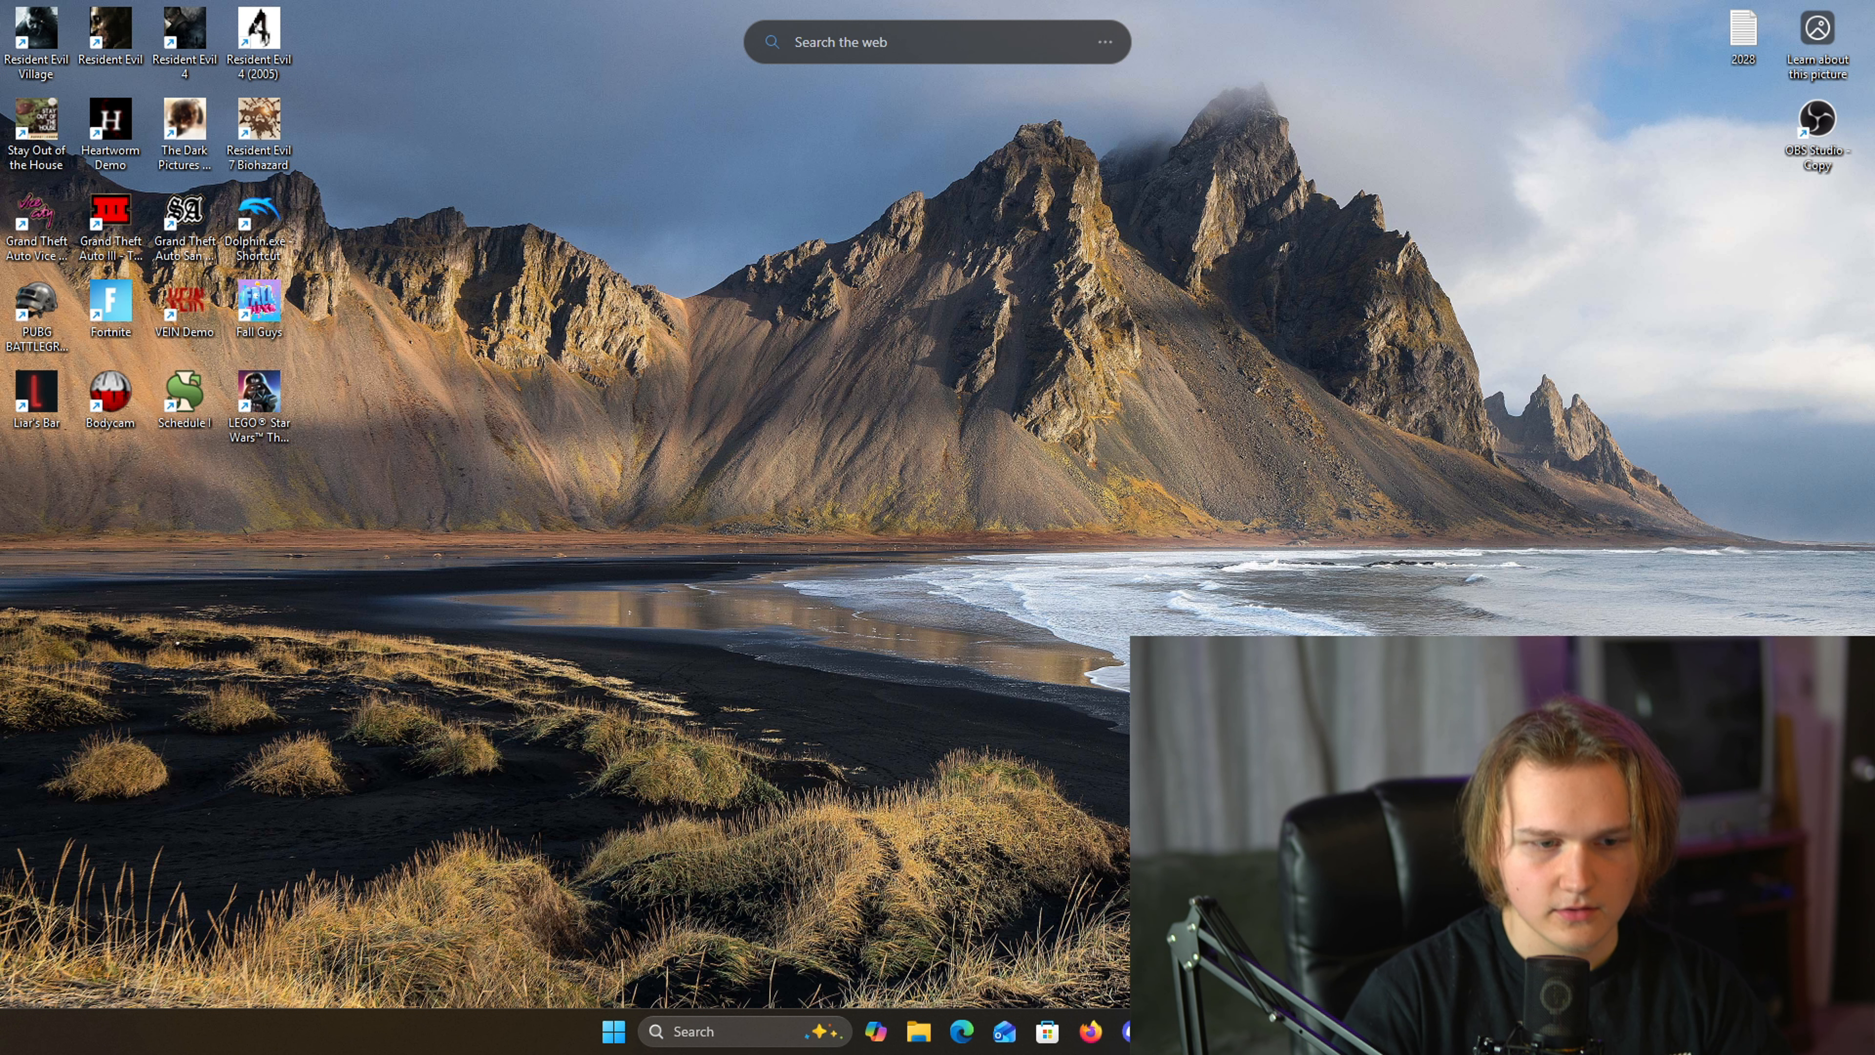
key(super+d)
- Reopen the kick Trigger Send's effects chain from the full drum track list and audition Trigger 2's Kick 17 Z3 mic sample
scroll(889, 606, down, 2)
scroll(887, 597, down, 2)
scroll(779, 526, down, 3)
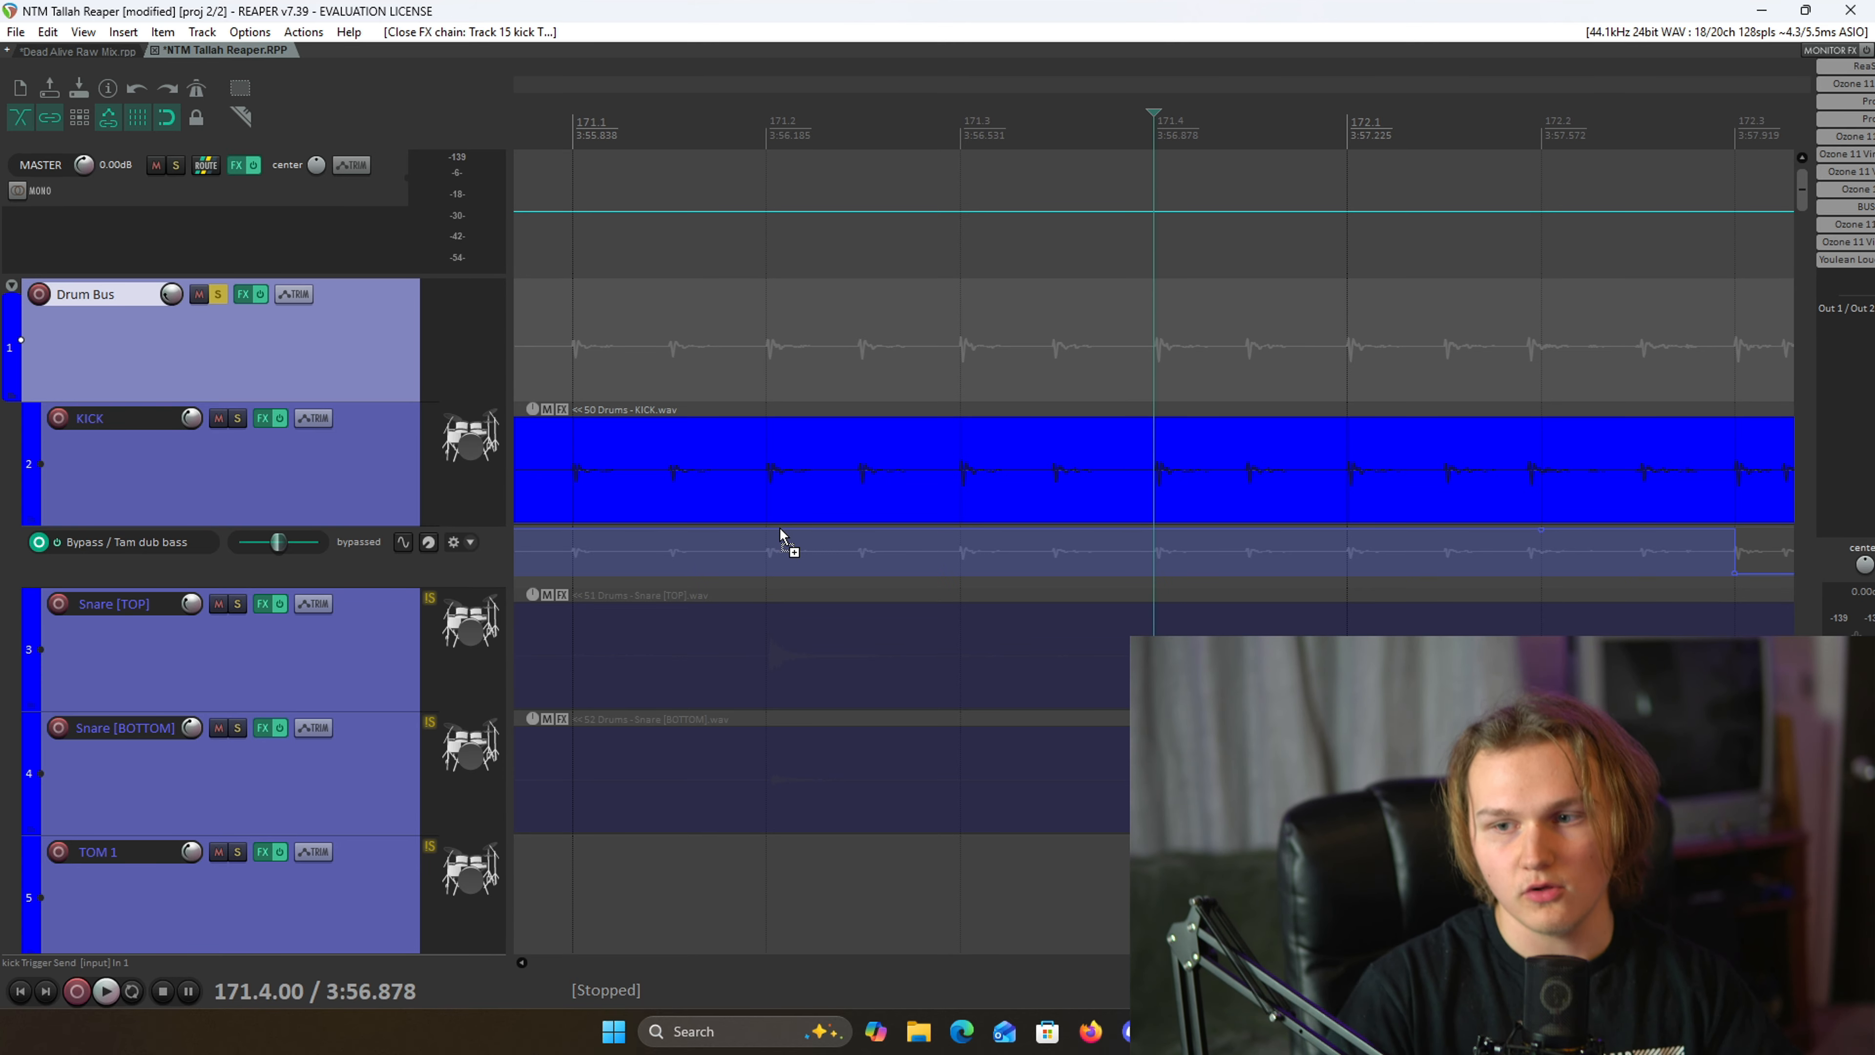
scroll(365, 602, down, 5)
scroll(364, 598, down, 6)
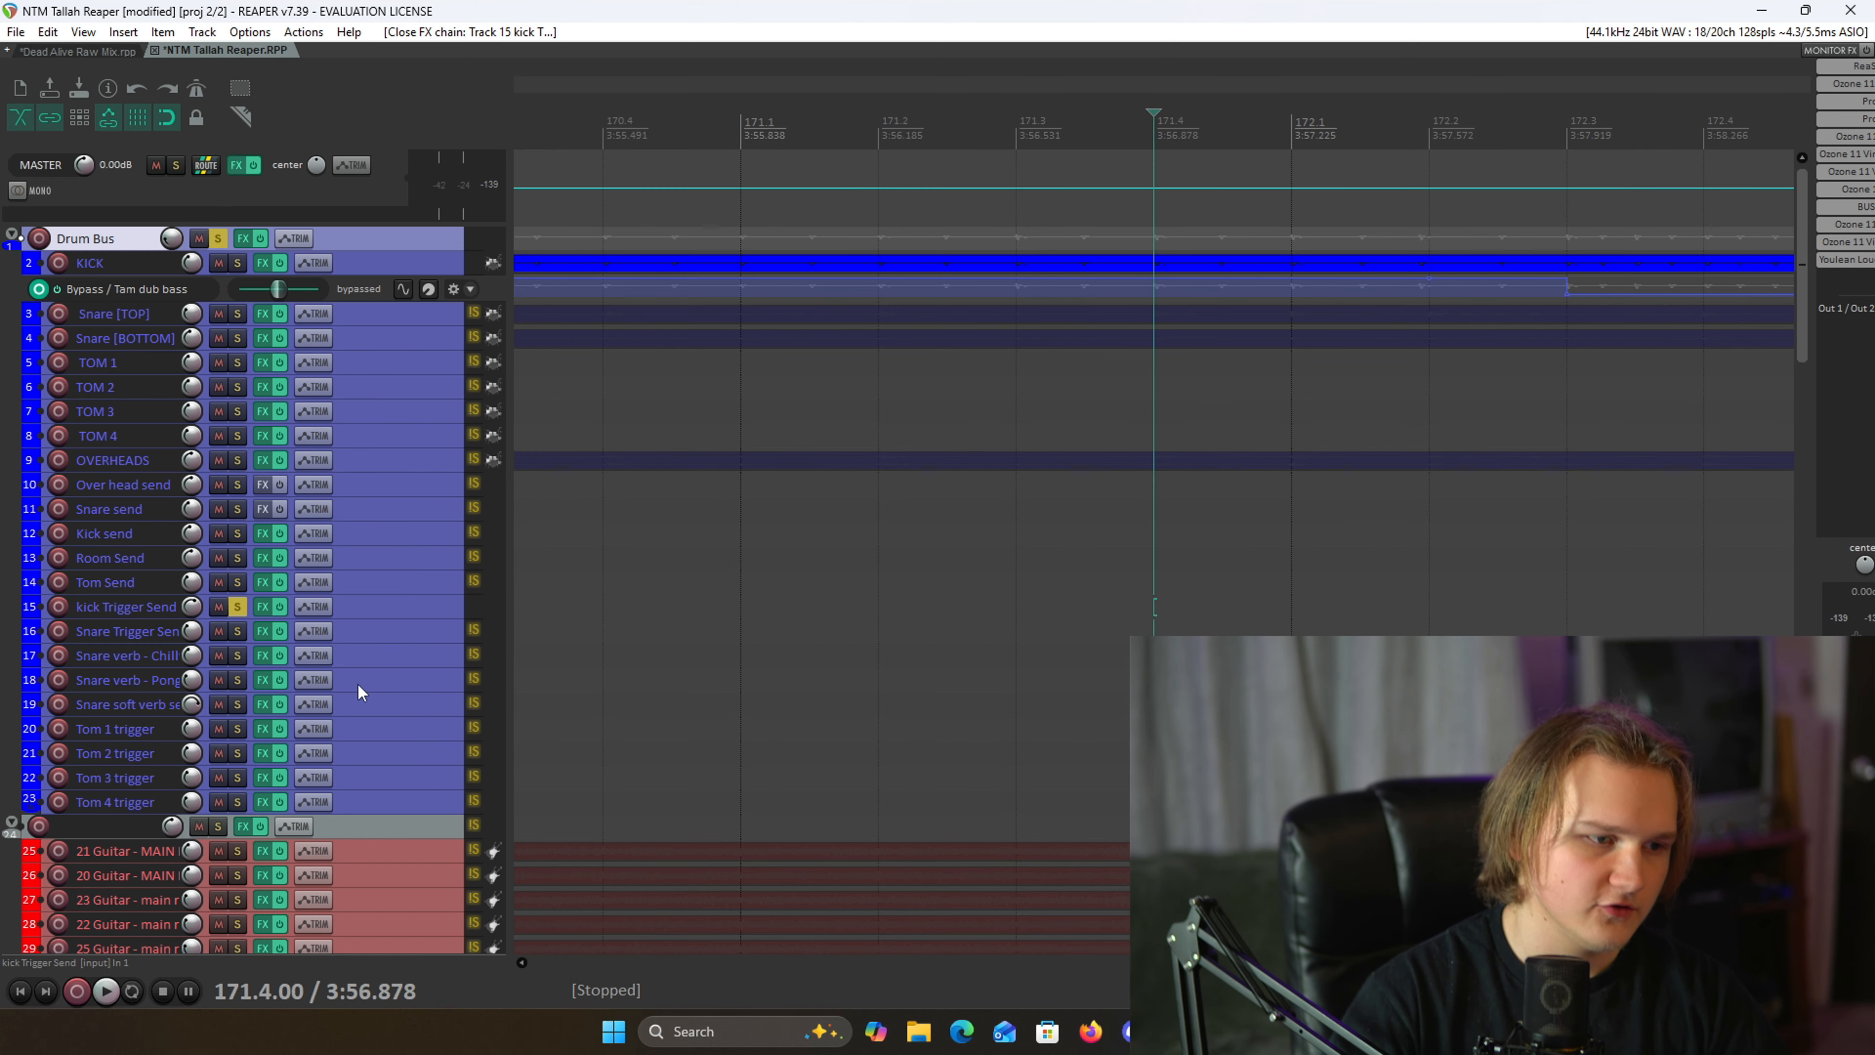
click(262, 607)
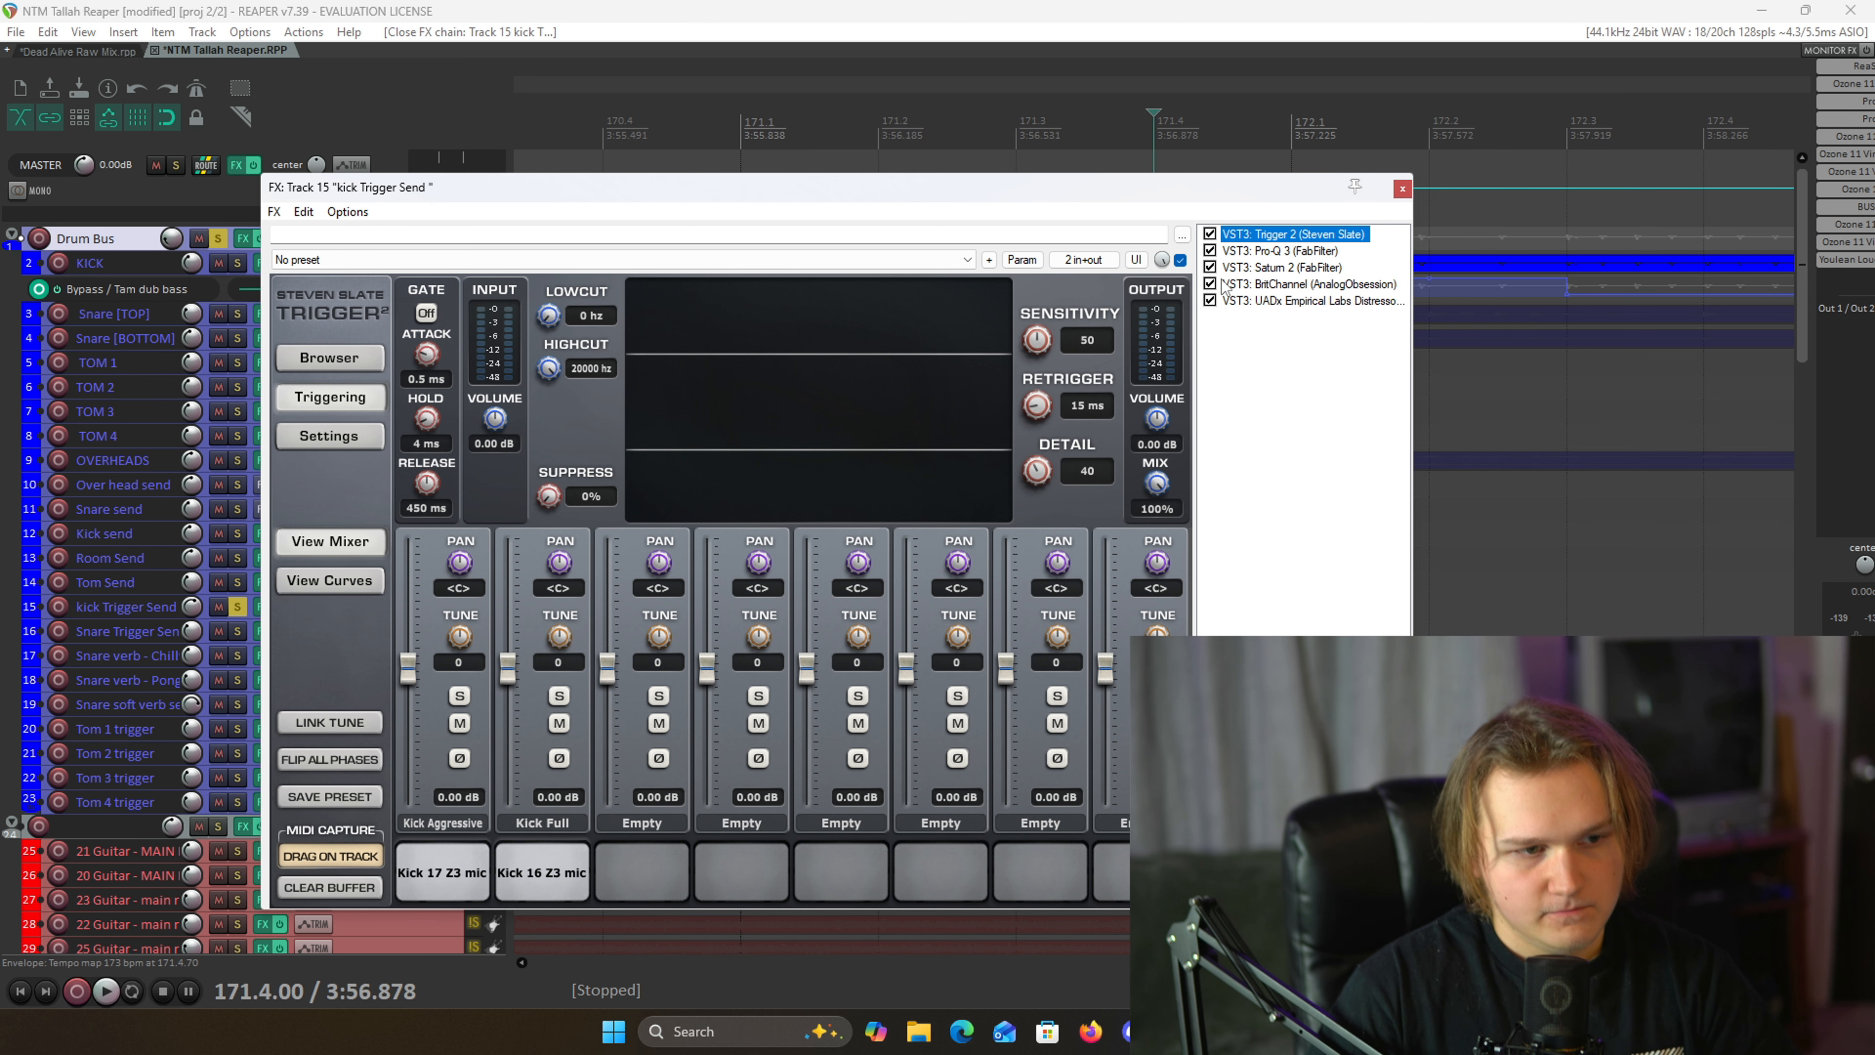
click(463, 883)
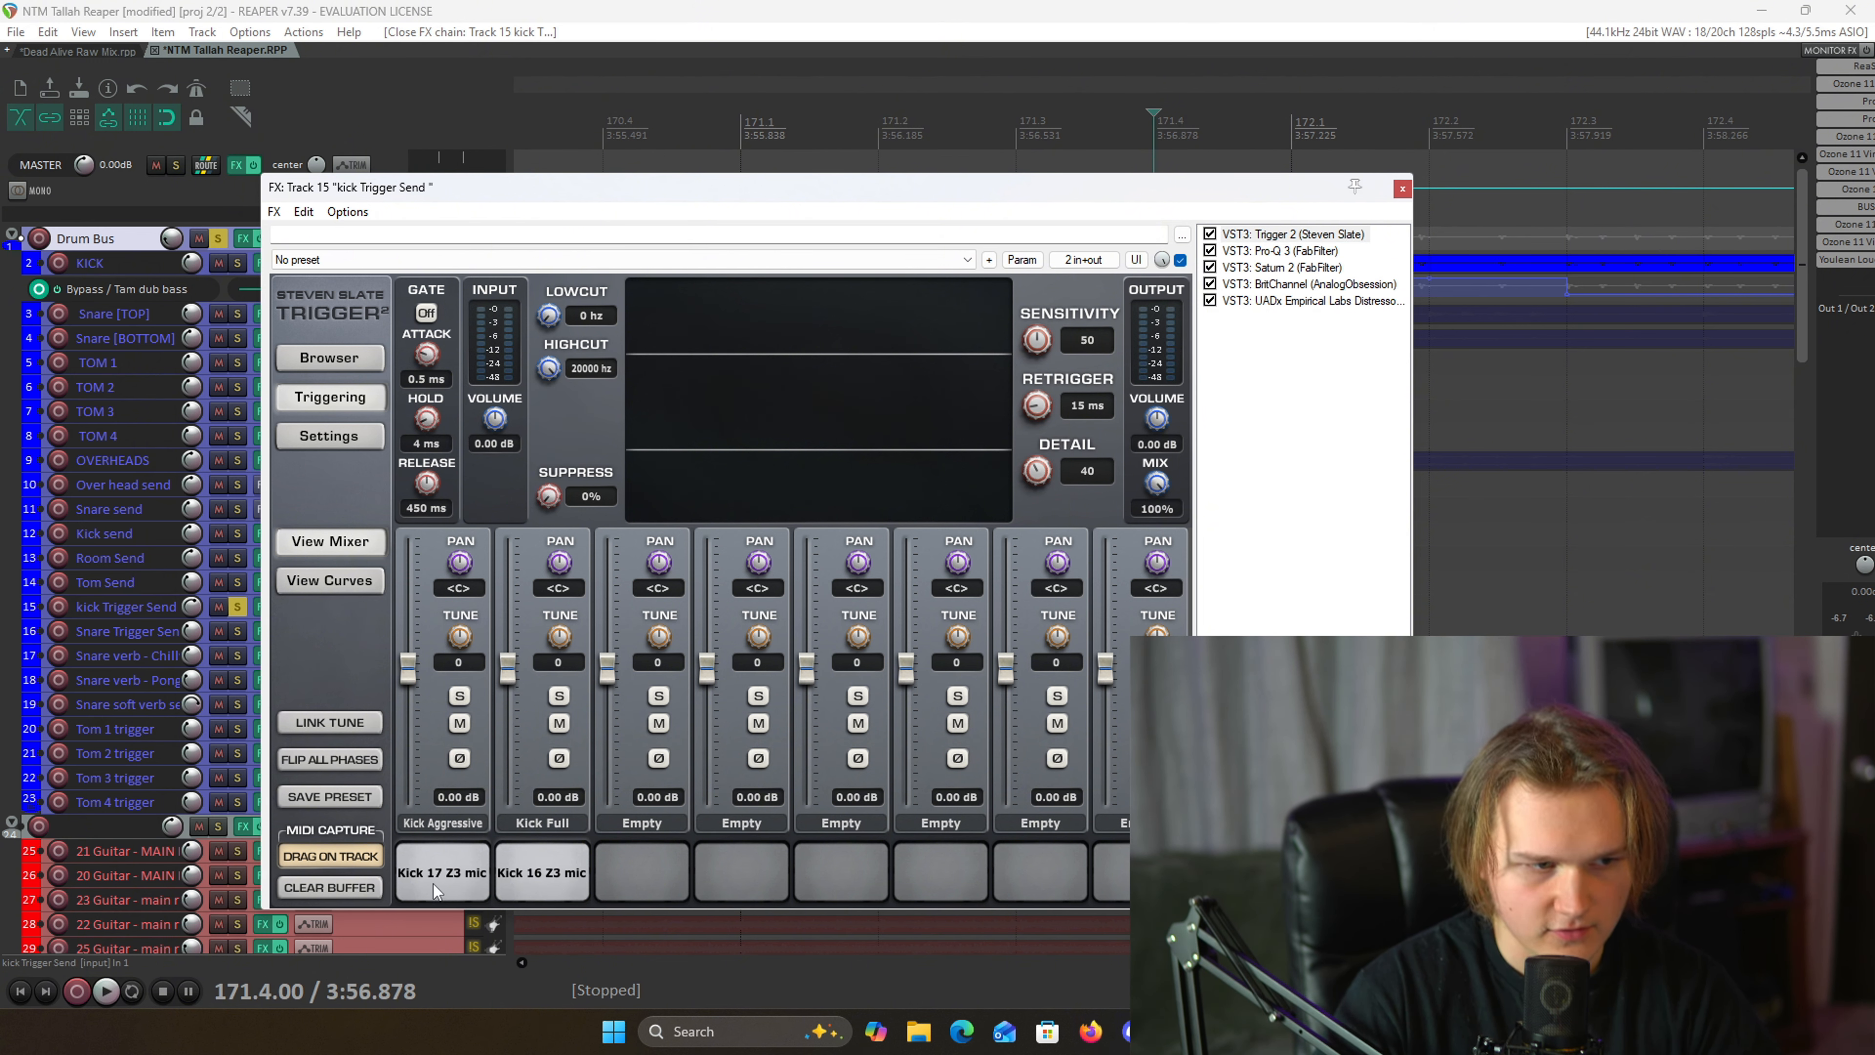
- Audition Trigger 2's Kick 17 Z3 mic sample again and show the Pro-Q 3 curve on the kick Trigger Send
click(469, 887)
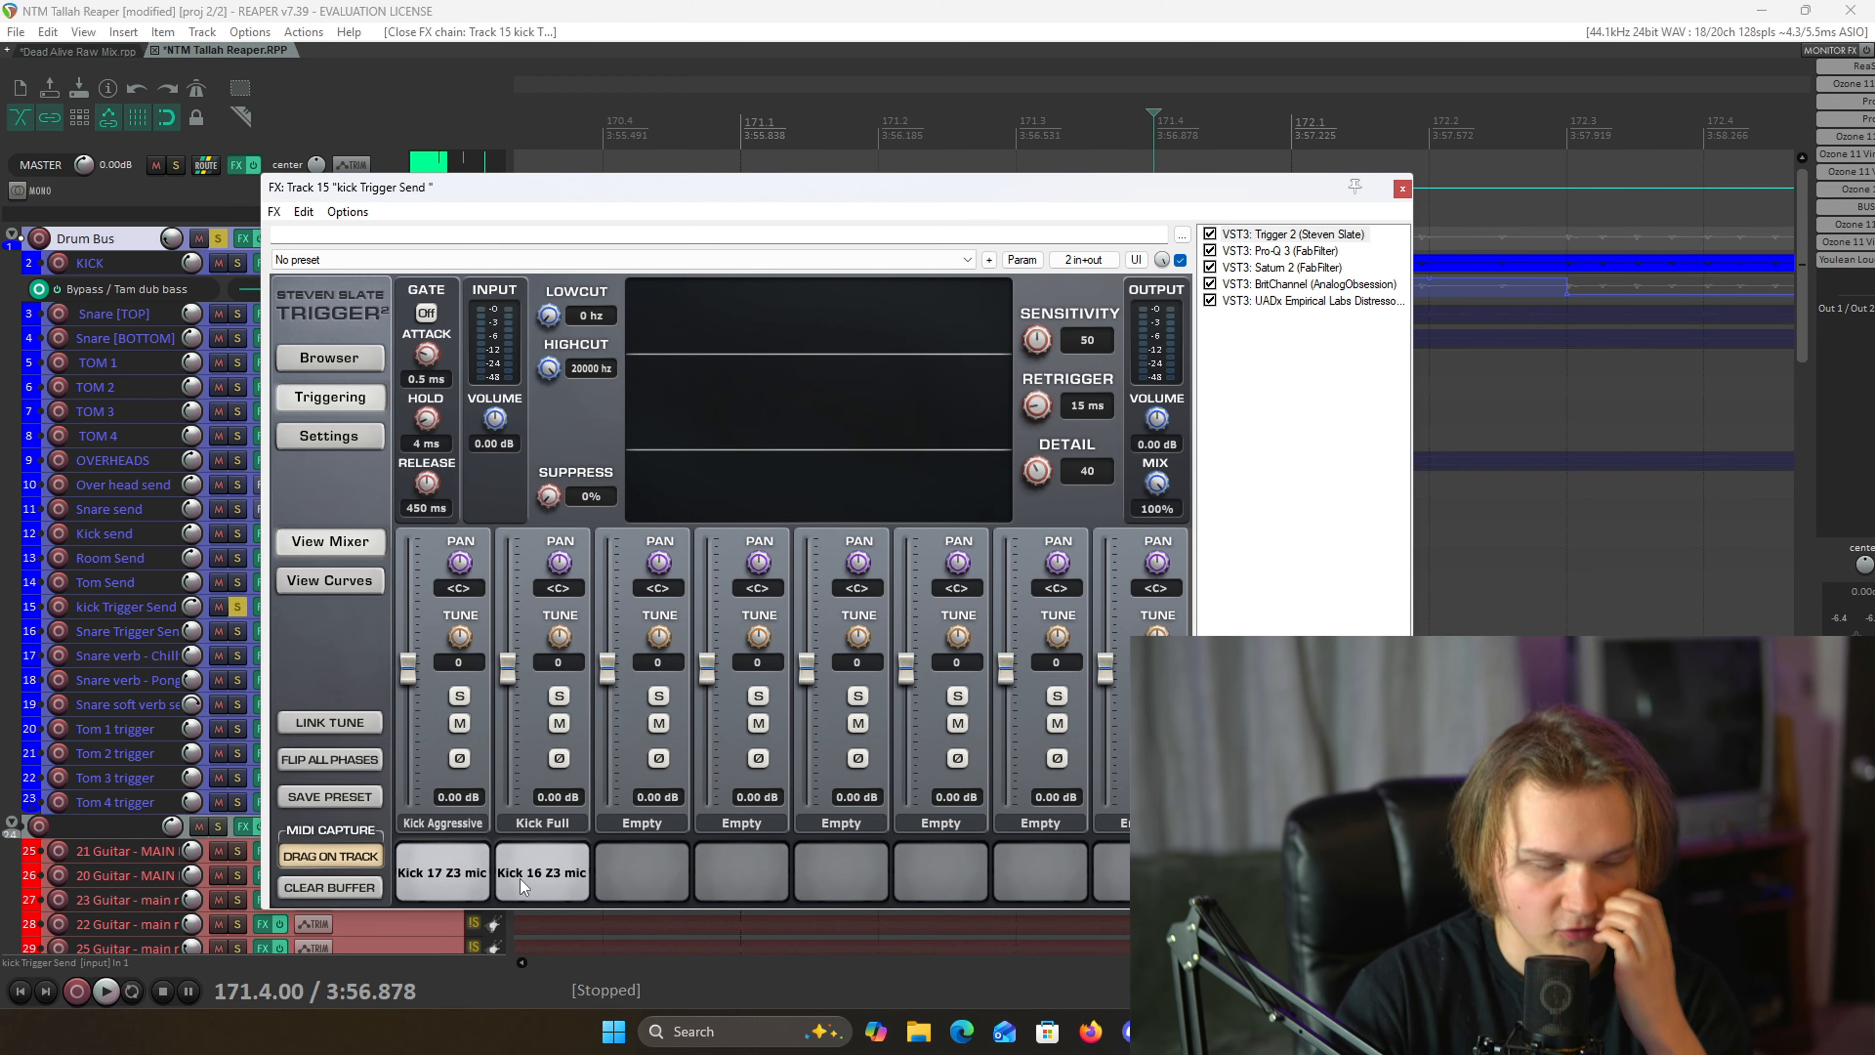
click(423, 874)
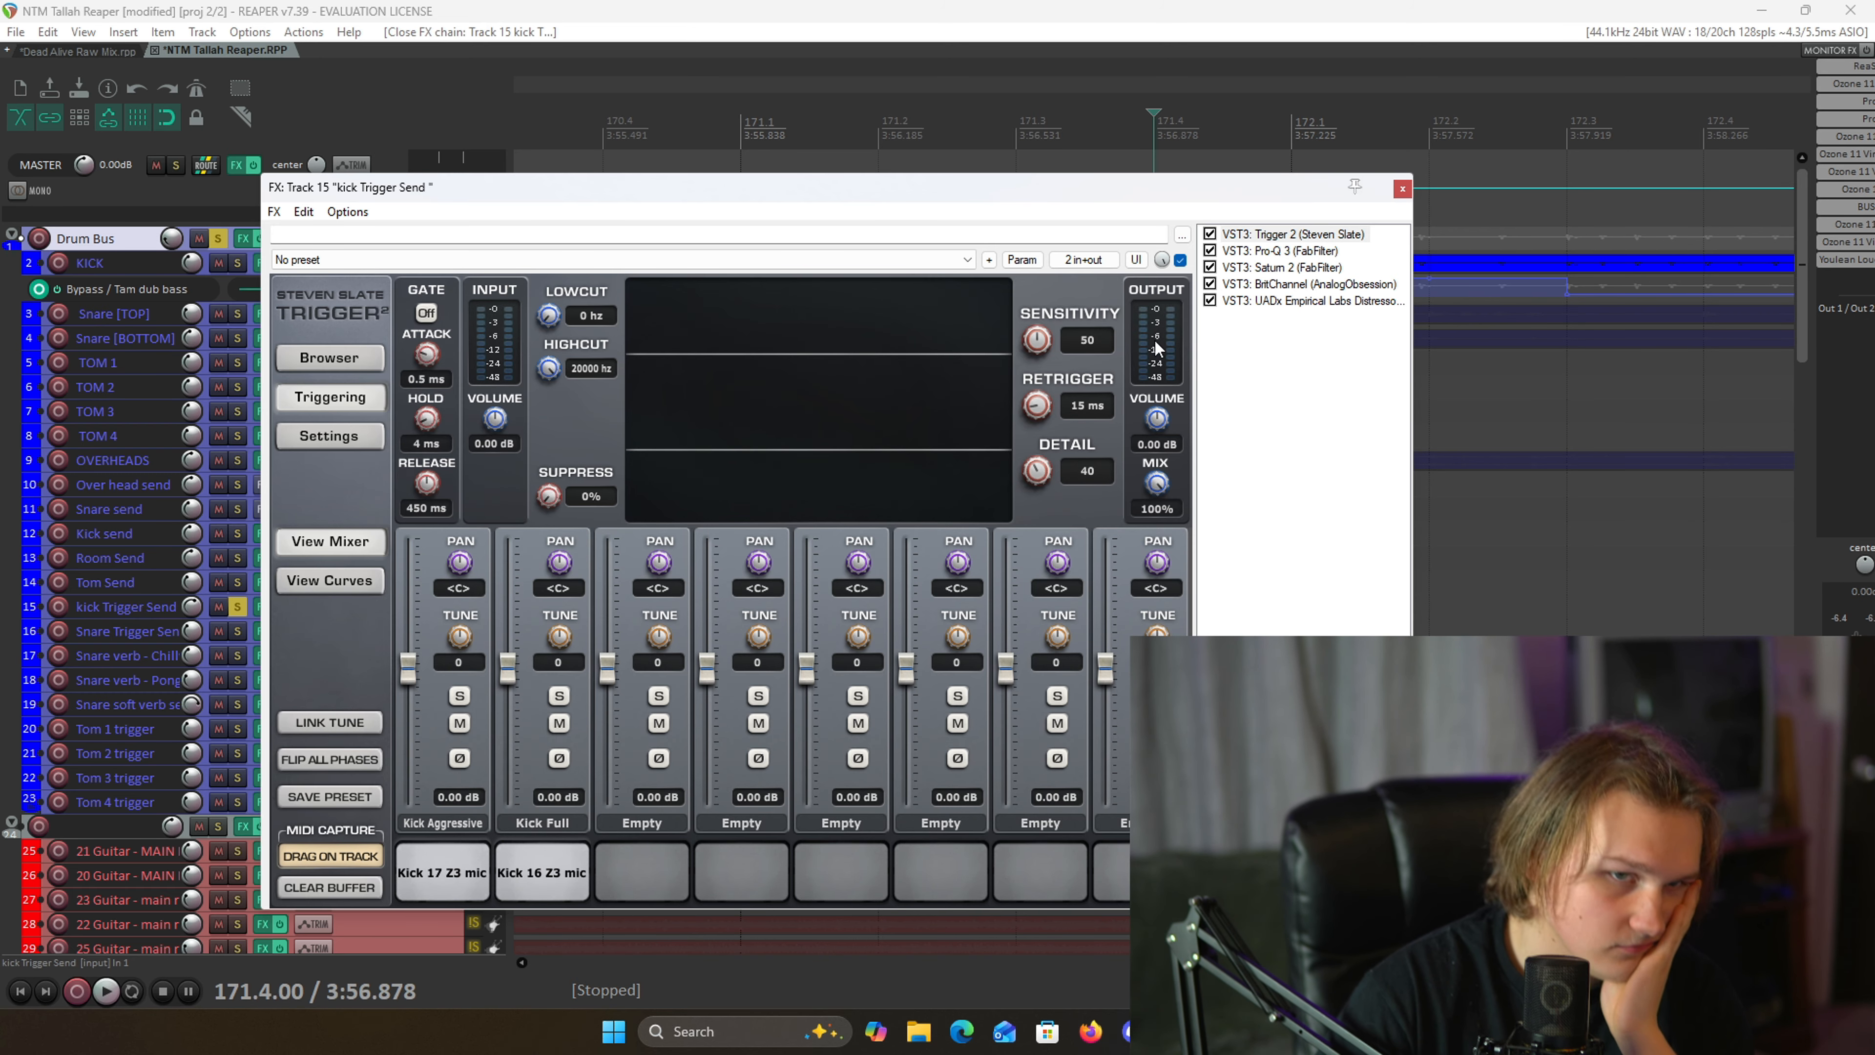
click(1240, 251)
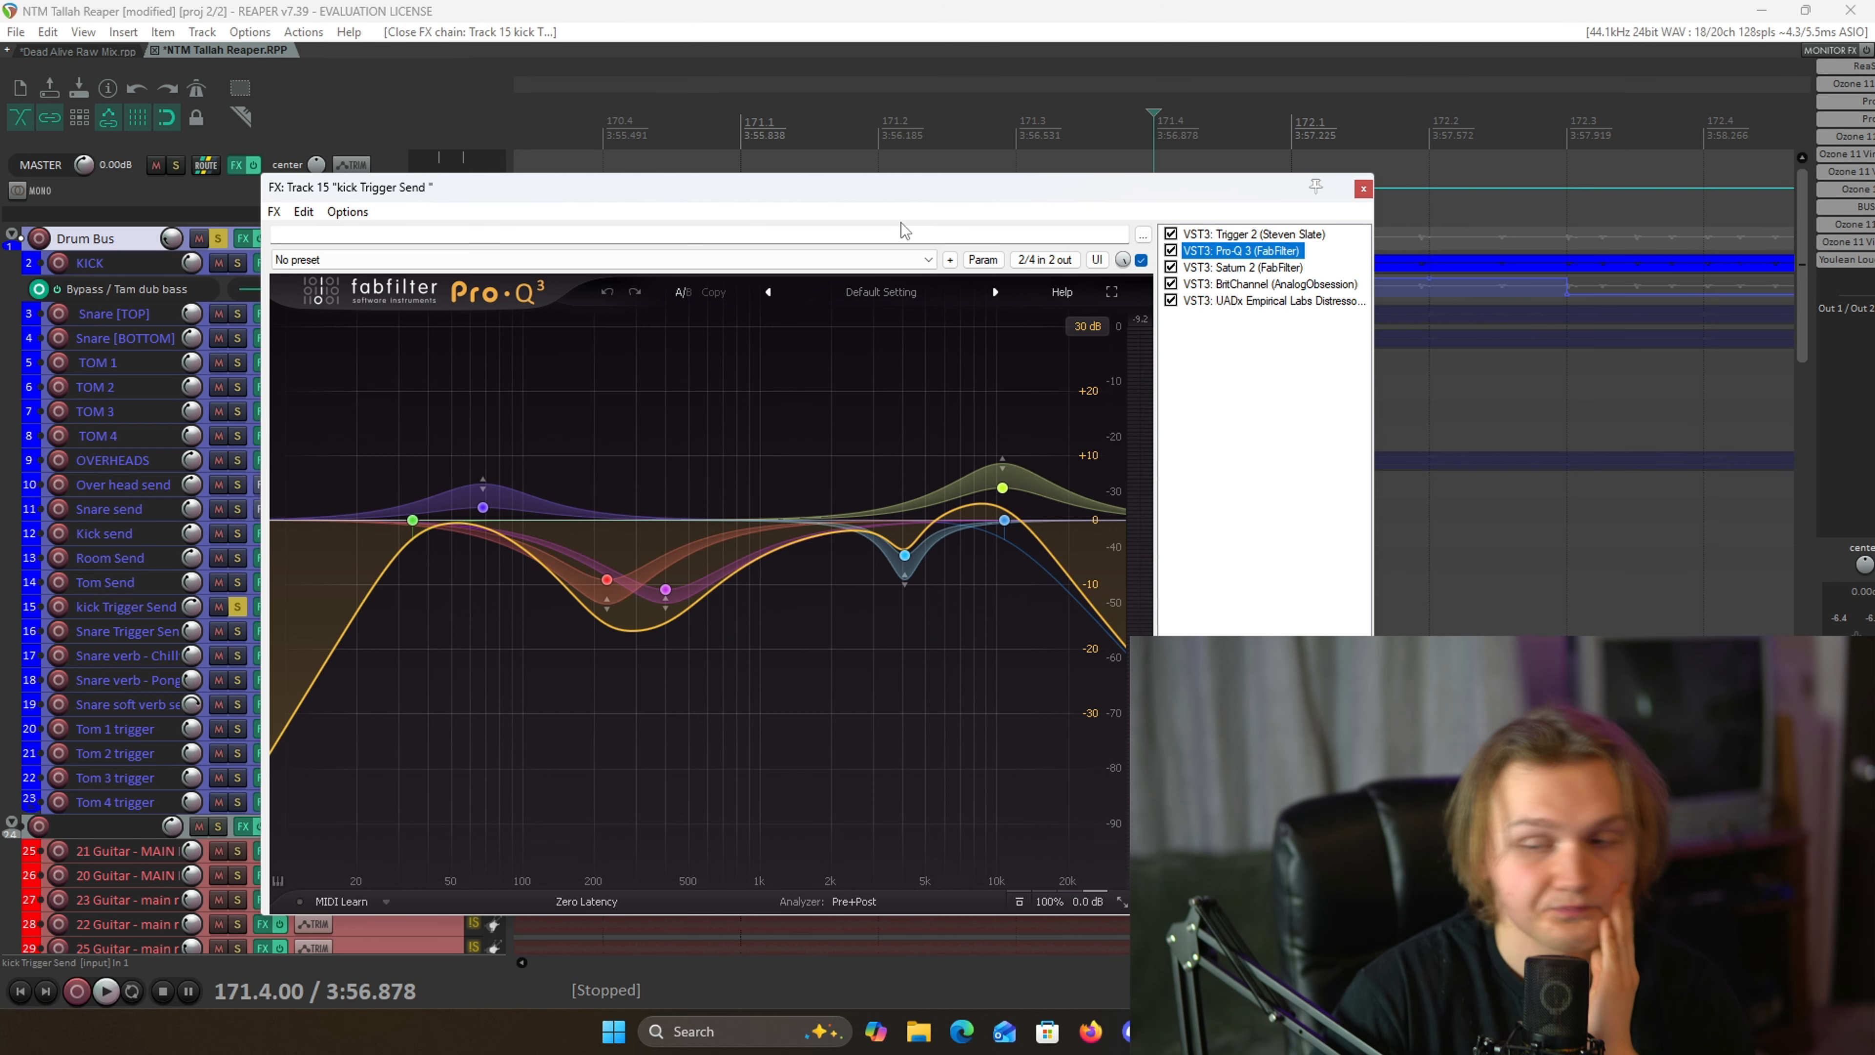
mouse_move(524, 630)
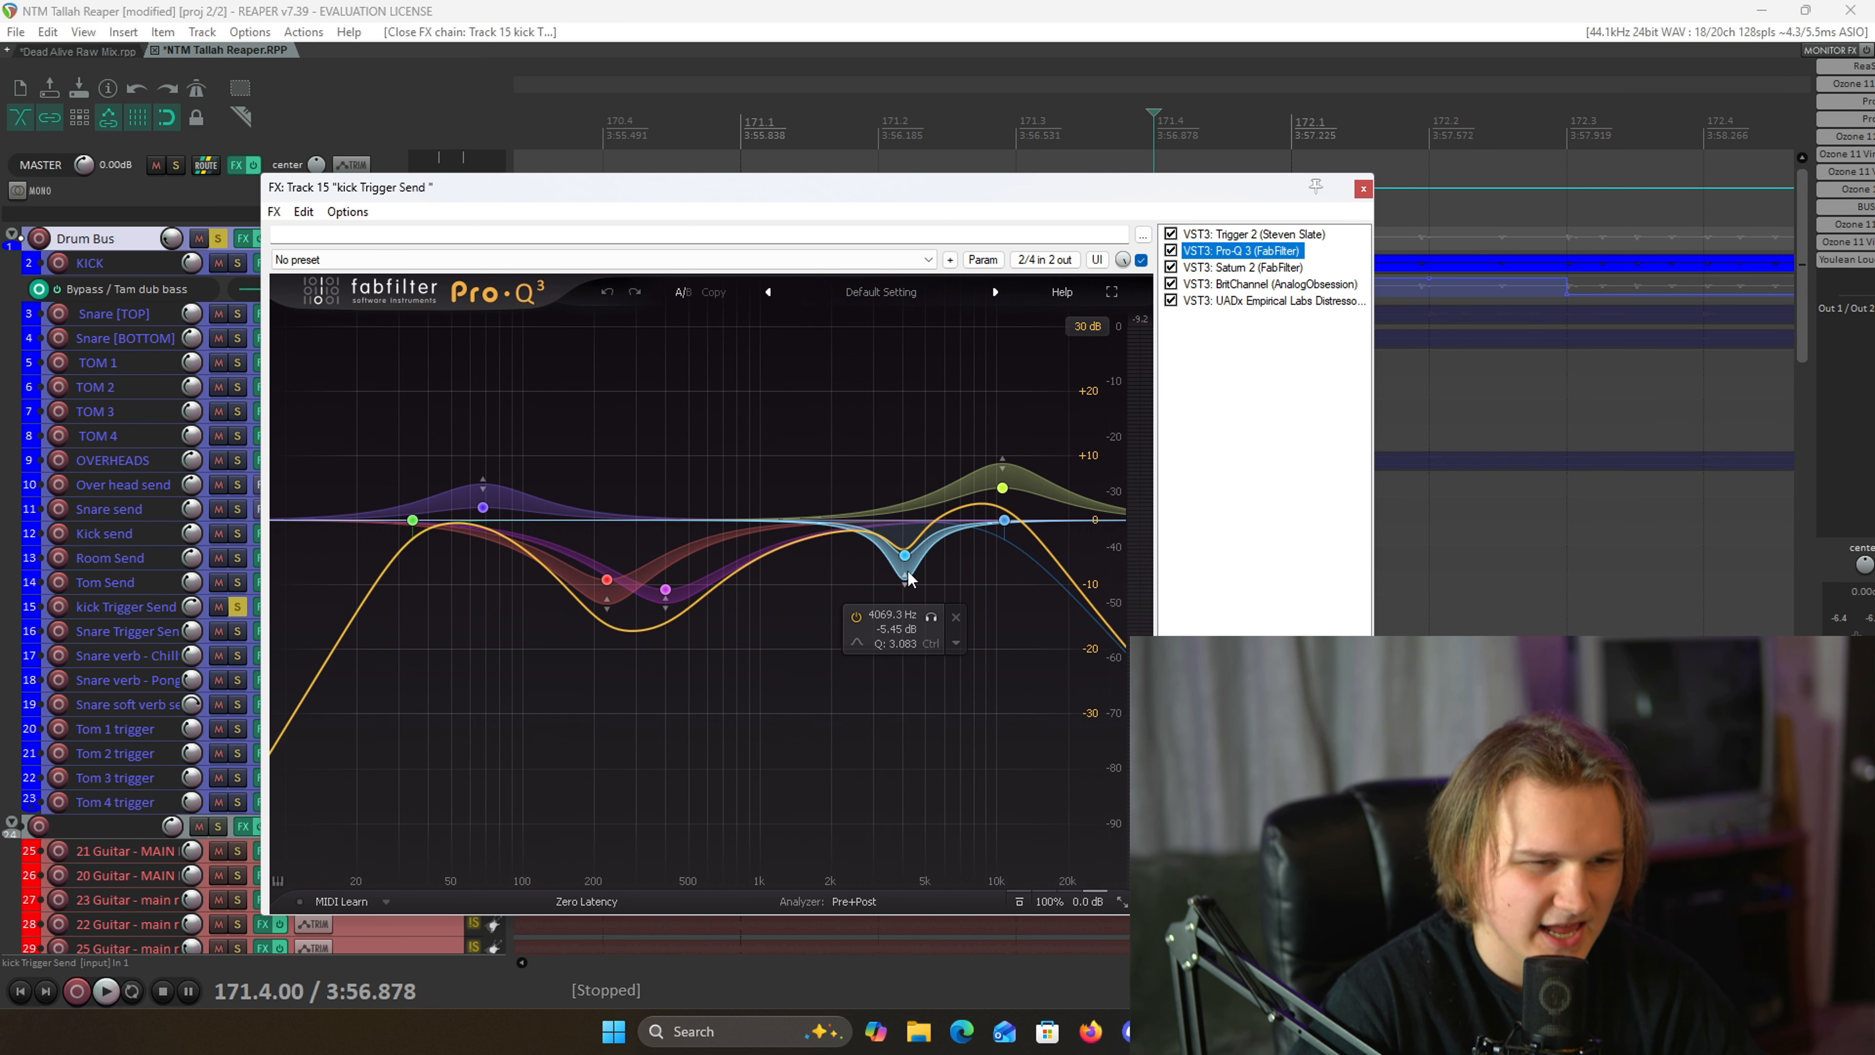
- Listen to Pro-Q 3's 4069.3 Hz cut band in solo during playback, release the band solo and stop
click(930, 618)
key(space)
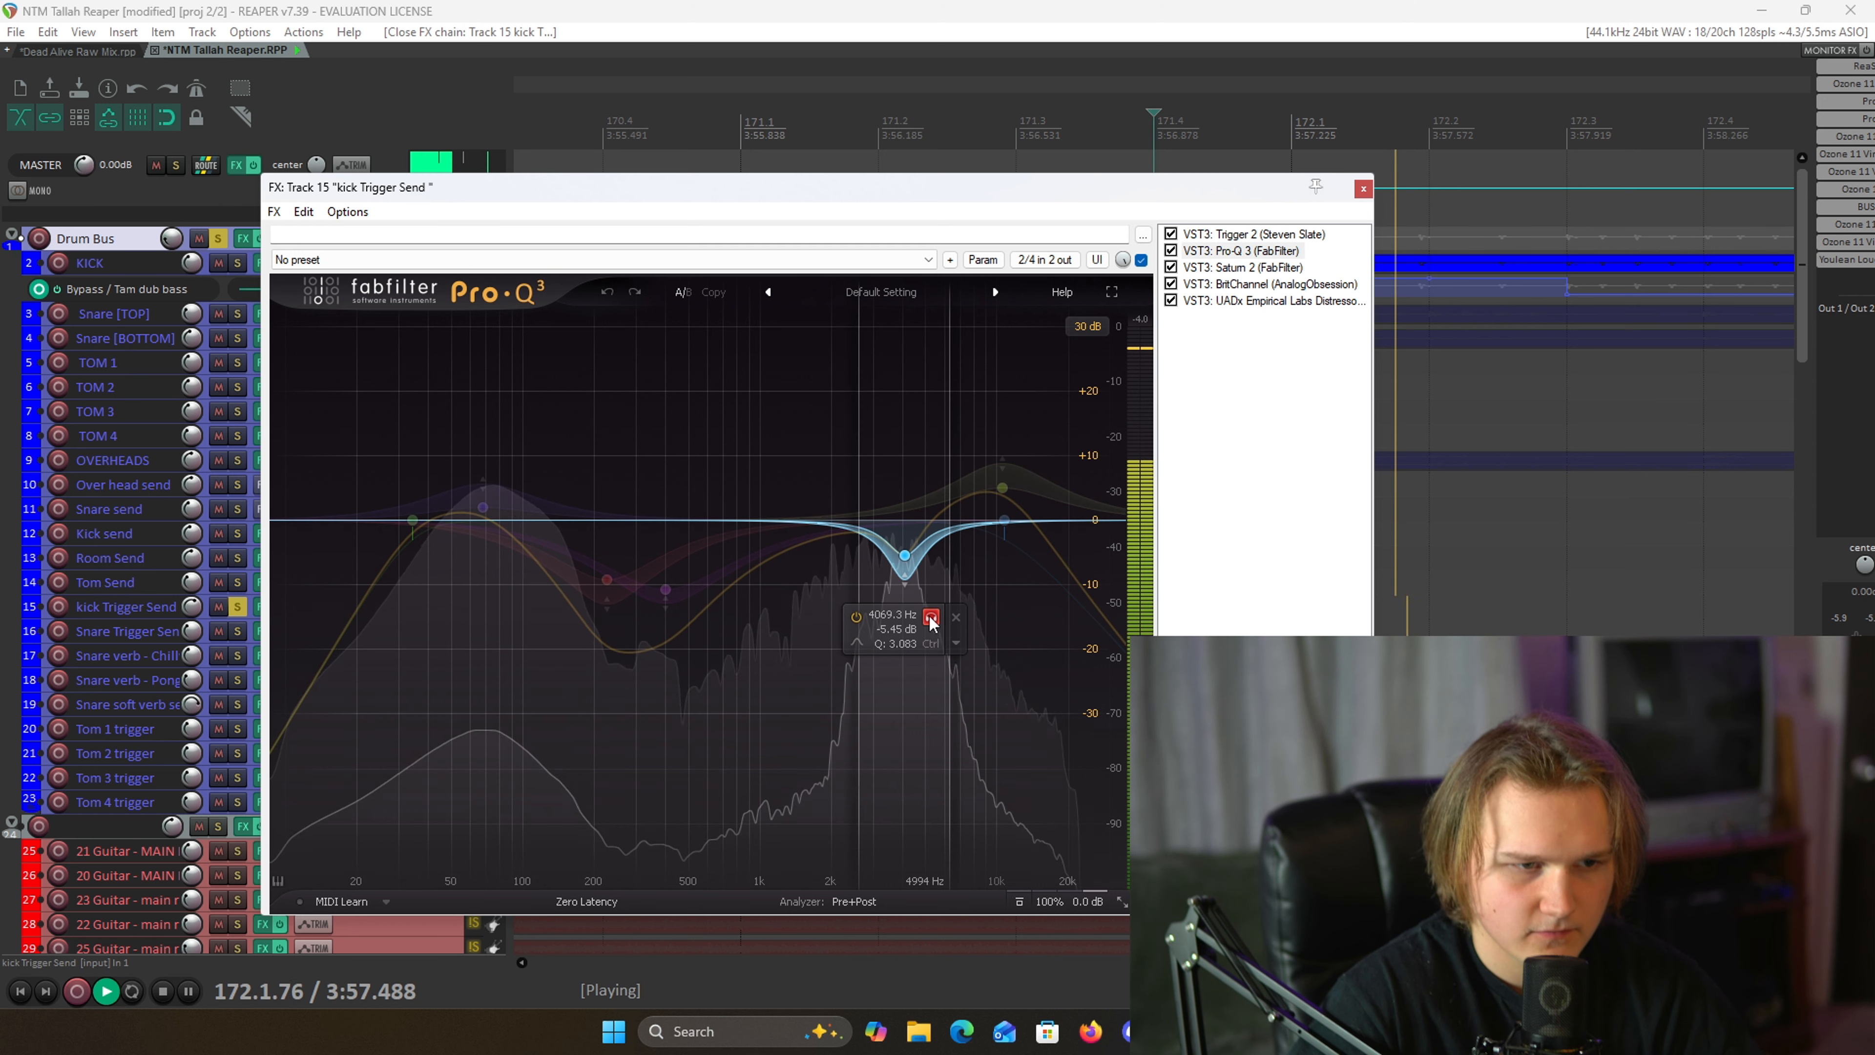
click(930, 618)
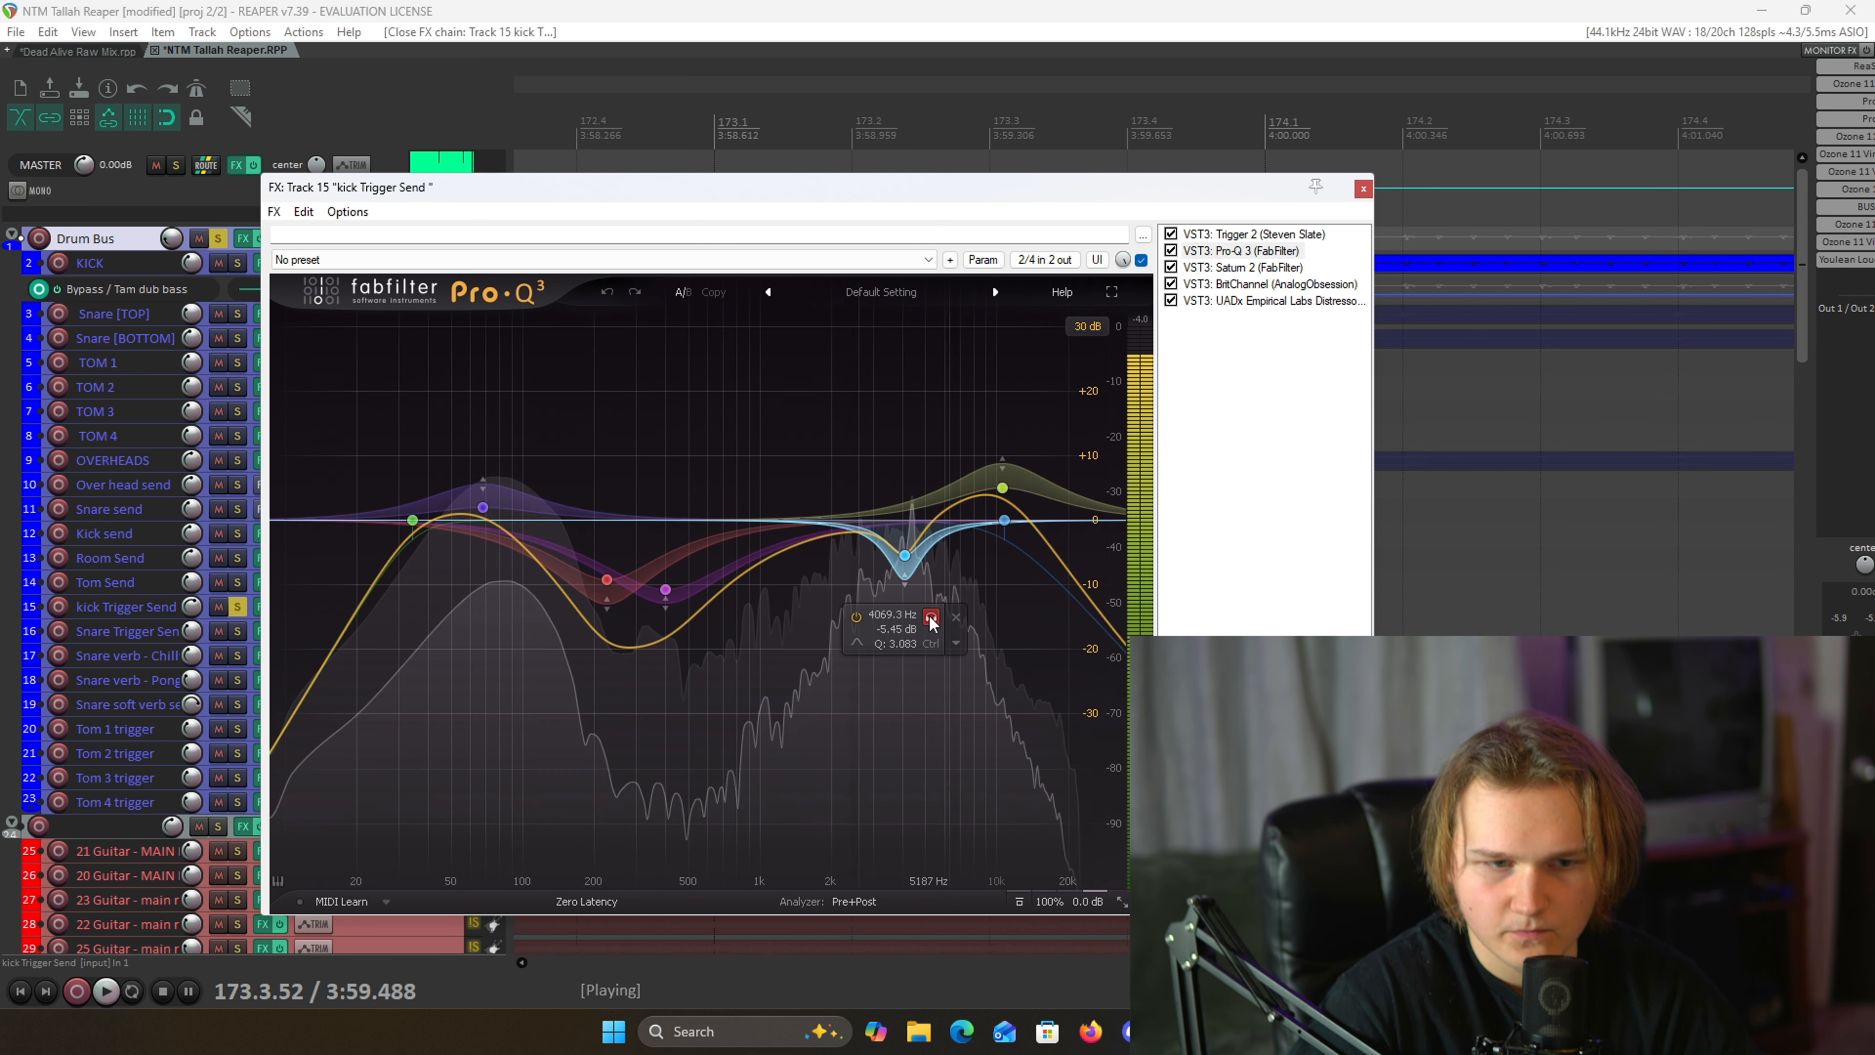
key(space)
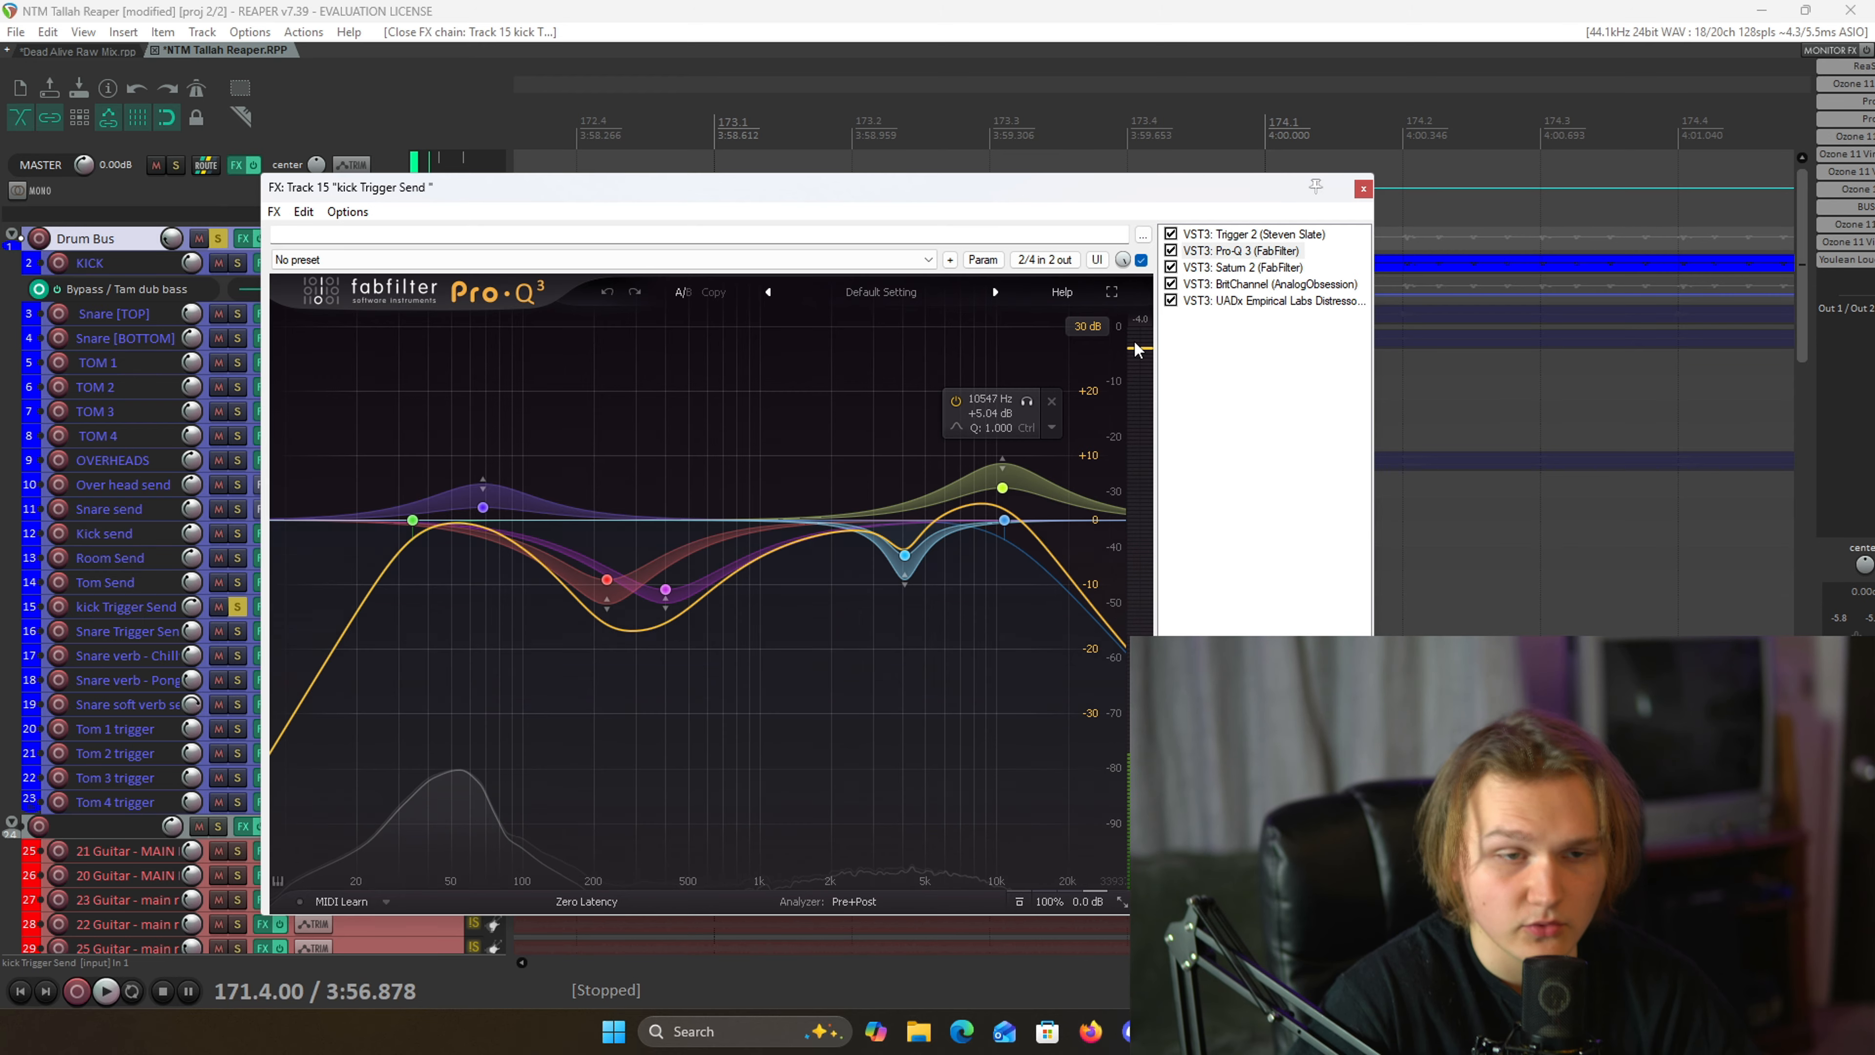
- Show Saturn 2 in the kick Trigger Send's chain and briefly play the kick with the upper band soloed
click(1243, 268)
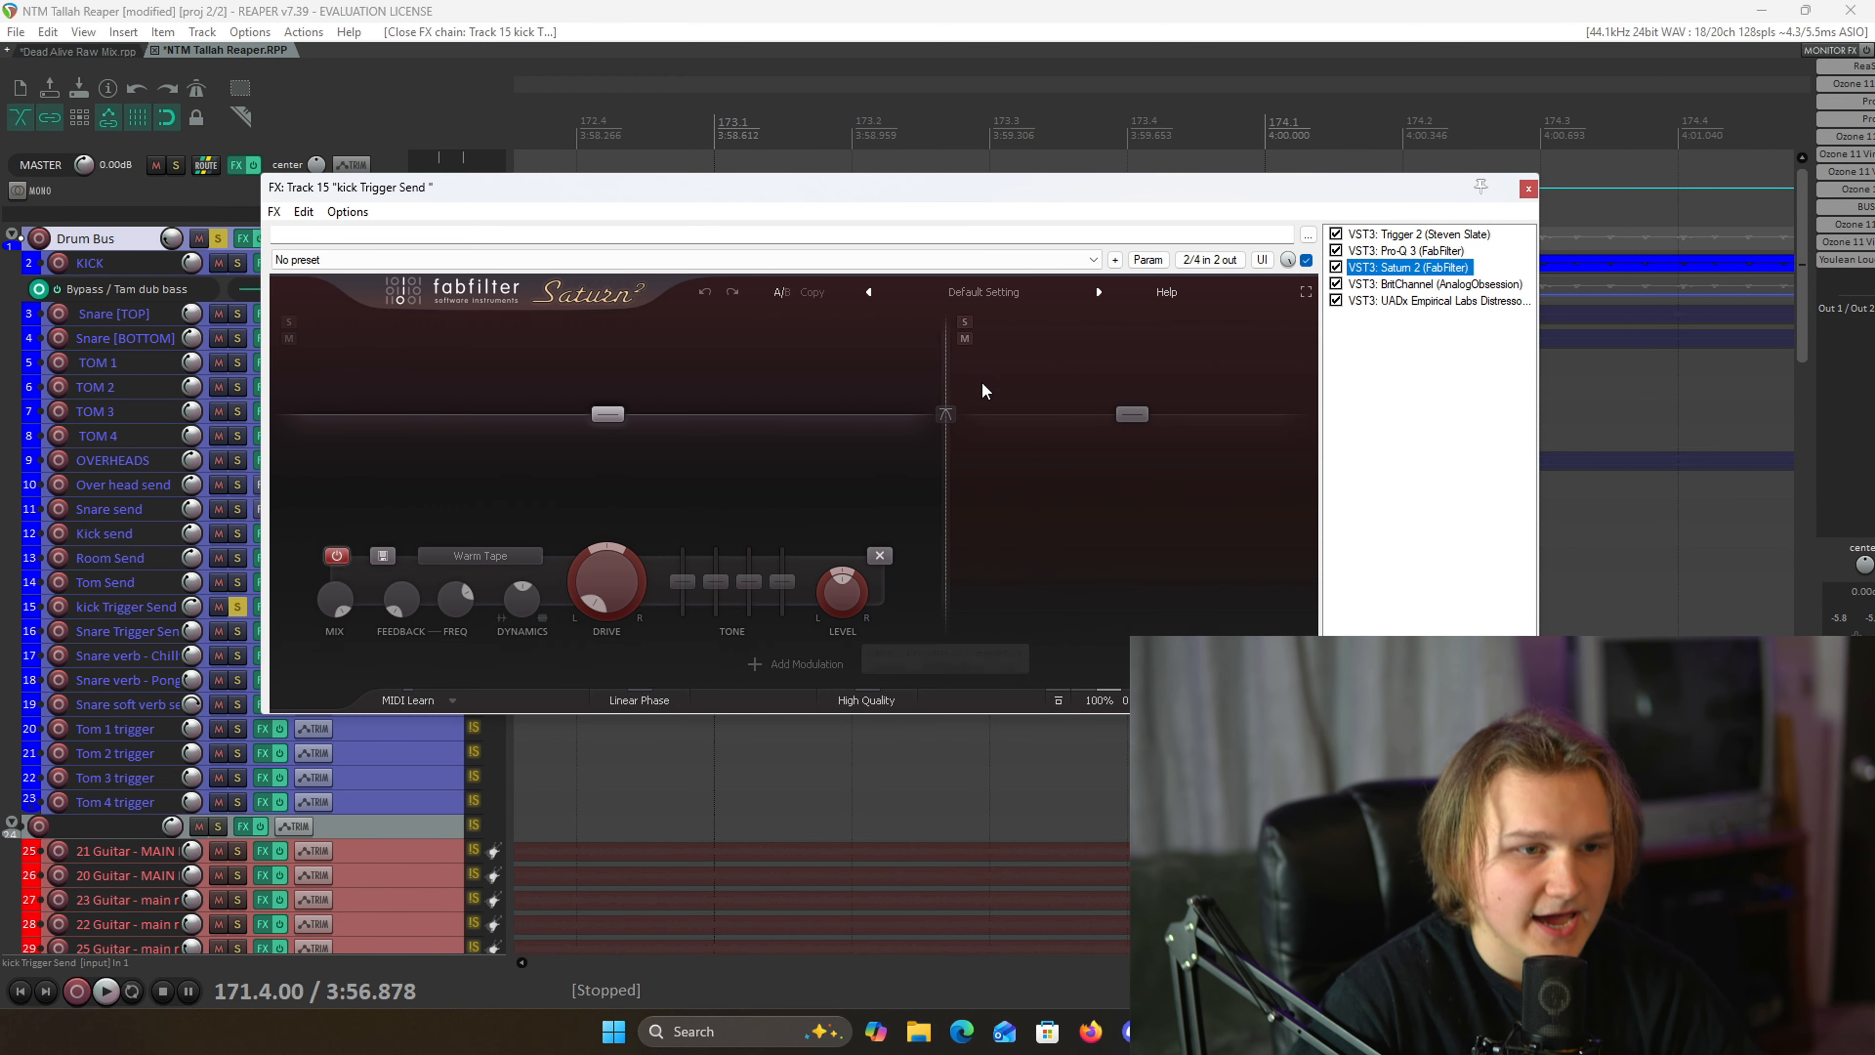
click(966, 323)
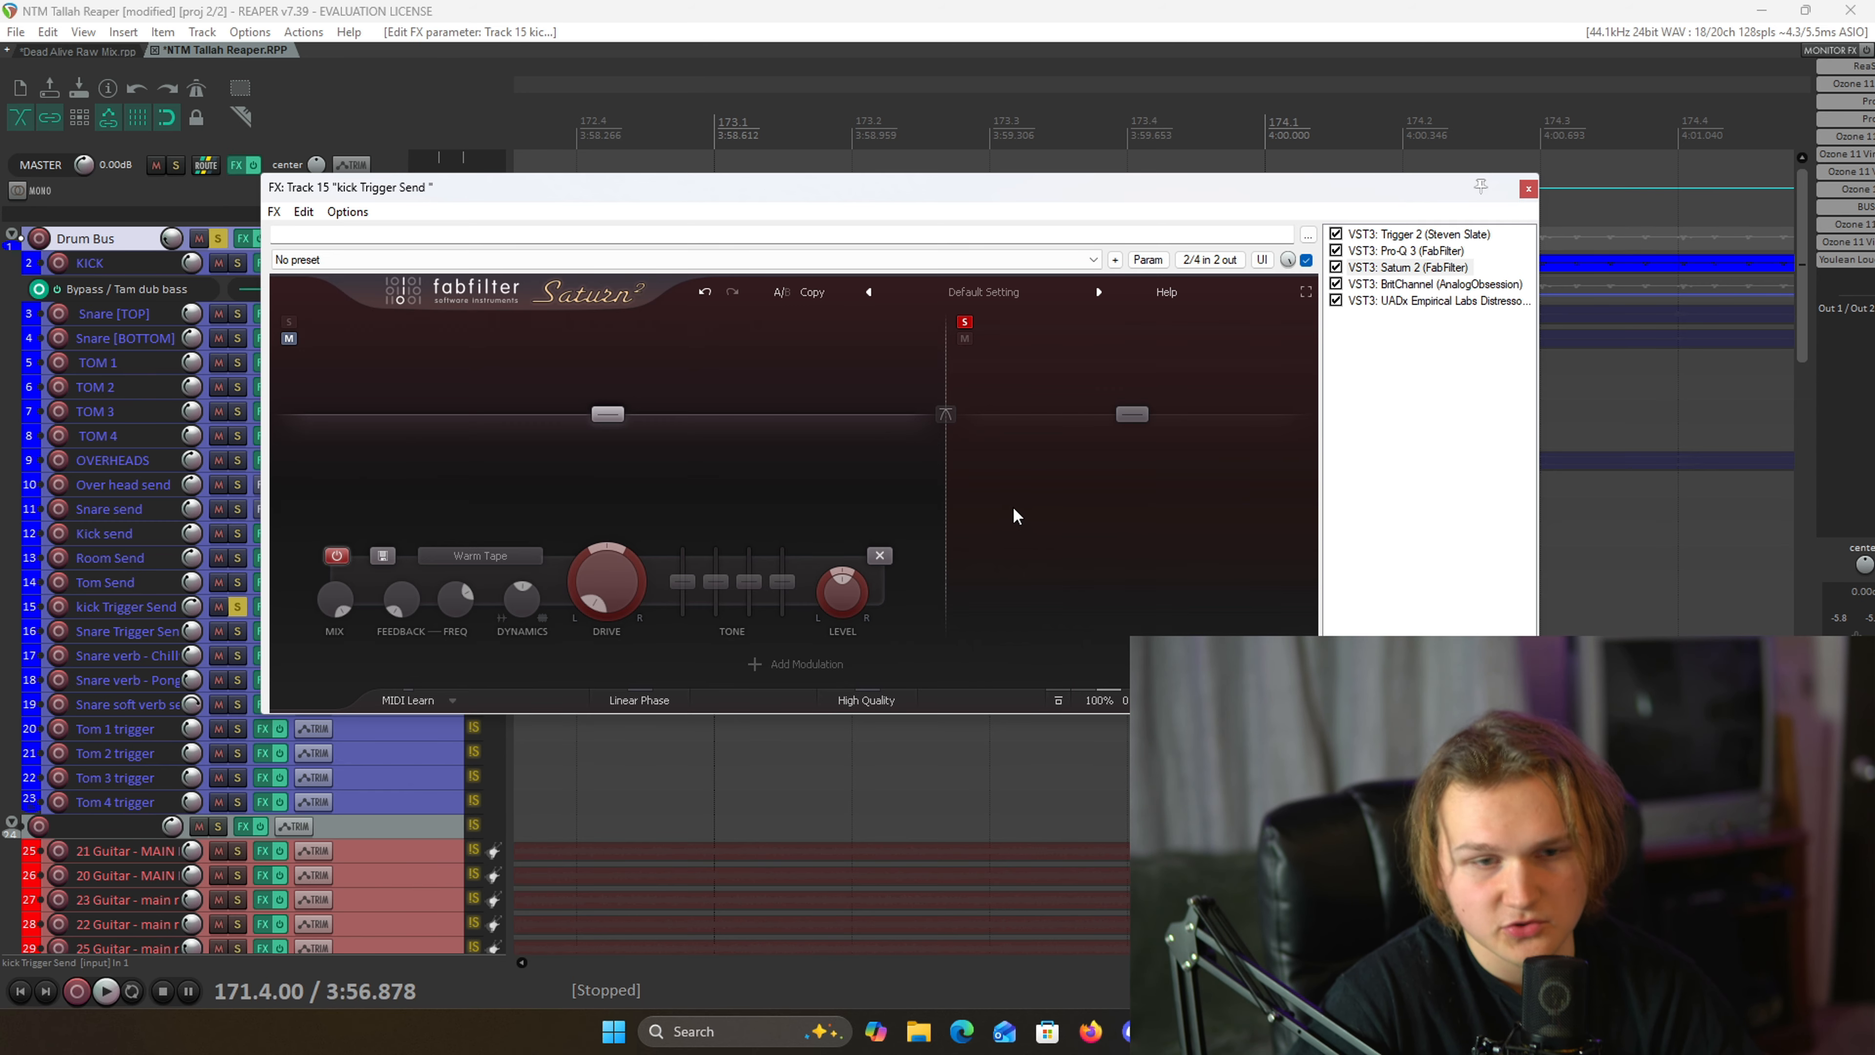
key(space)
key(space)
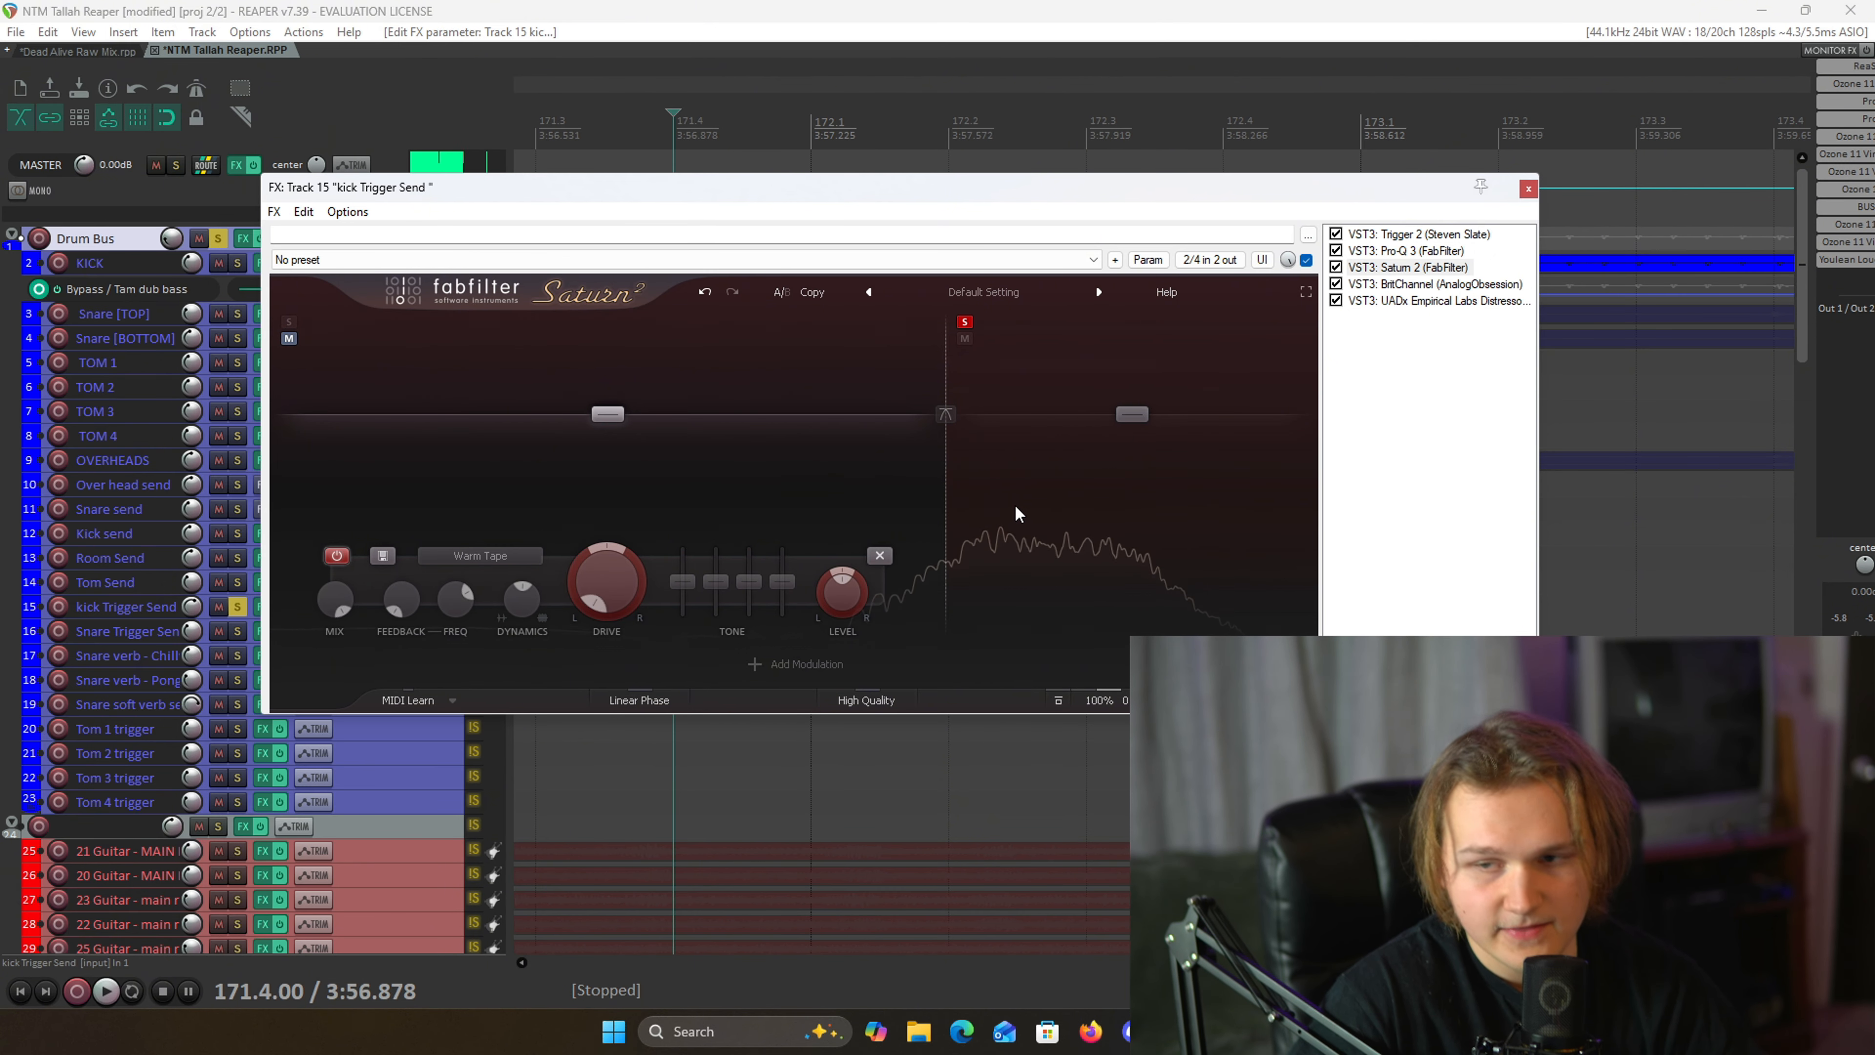
- Revisit the Pro-Q 3 curve, return to Saturn 2 and display the upper band's drive controls
click(1406, 250)
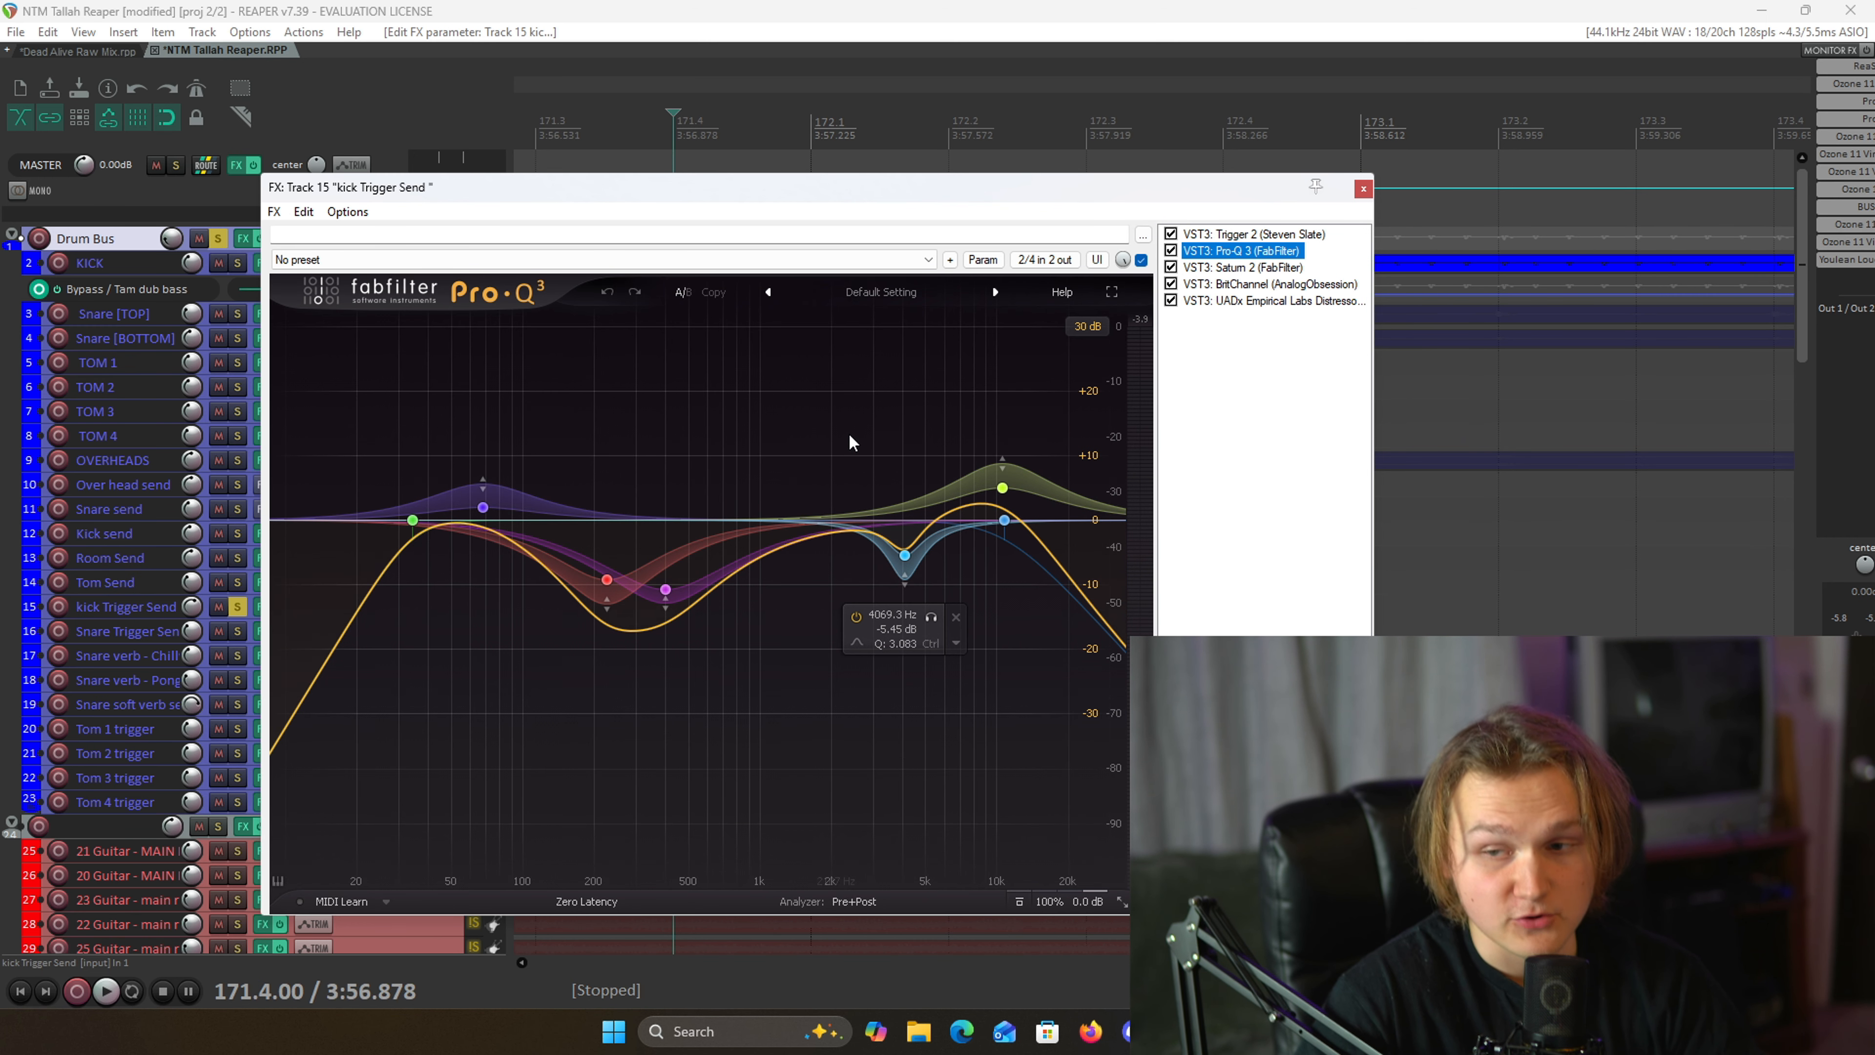
click(1242, 267)
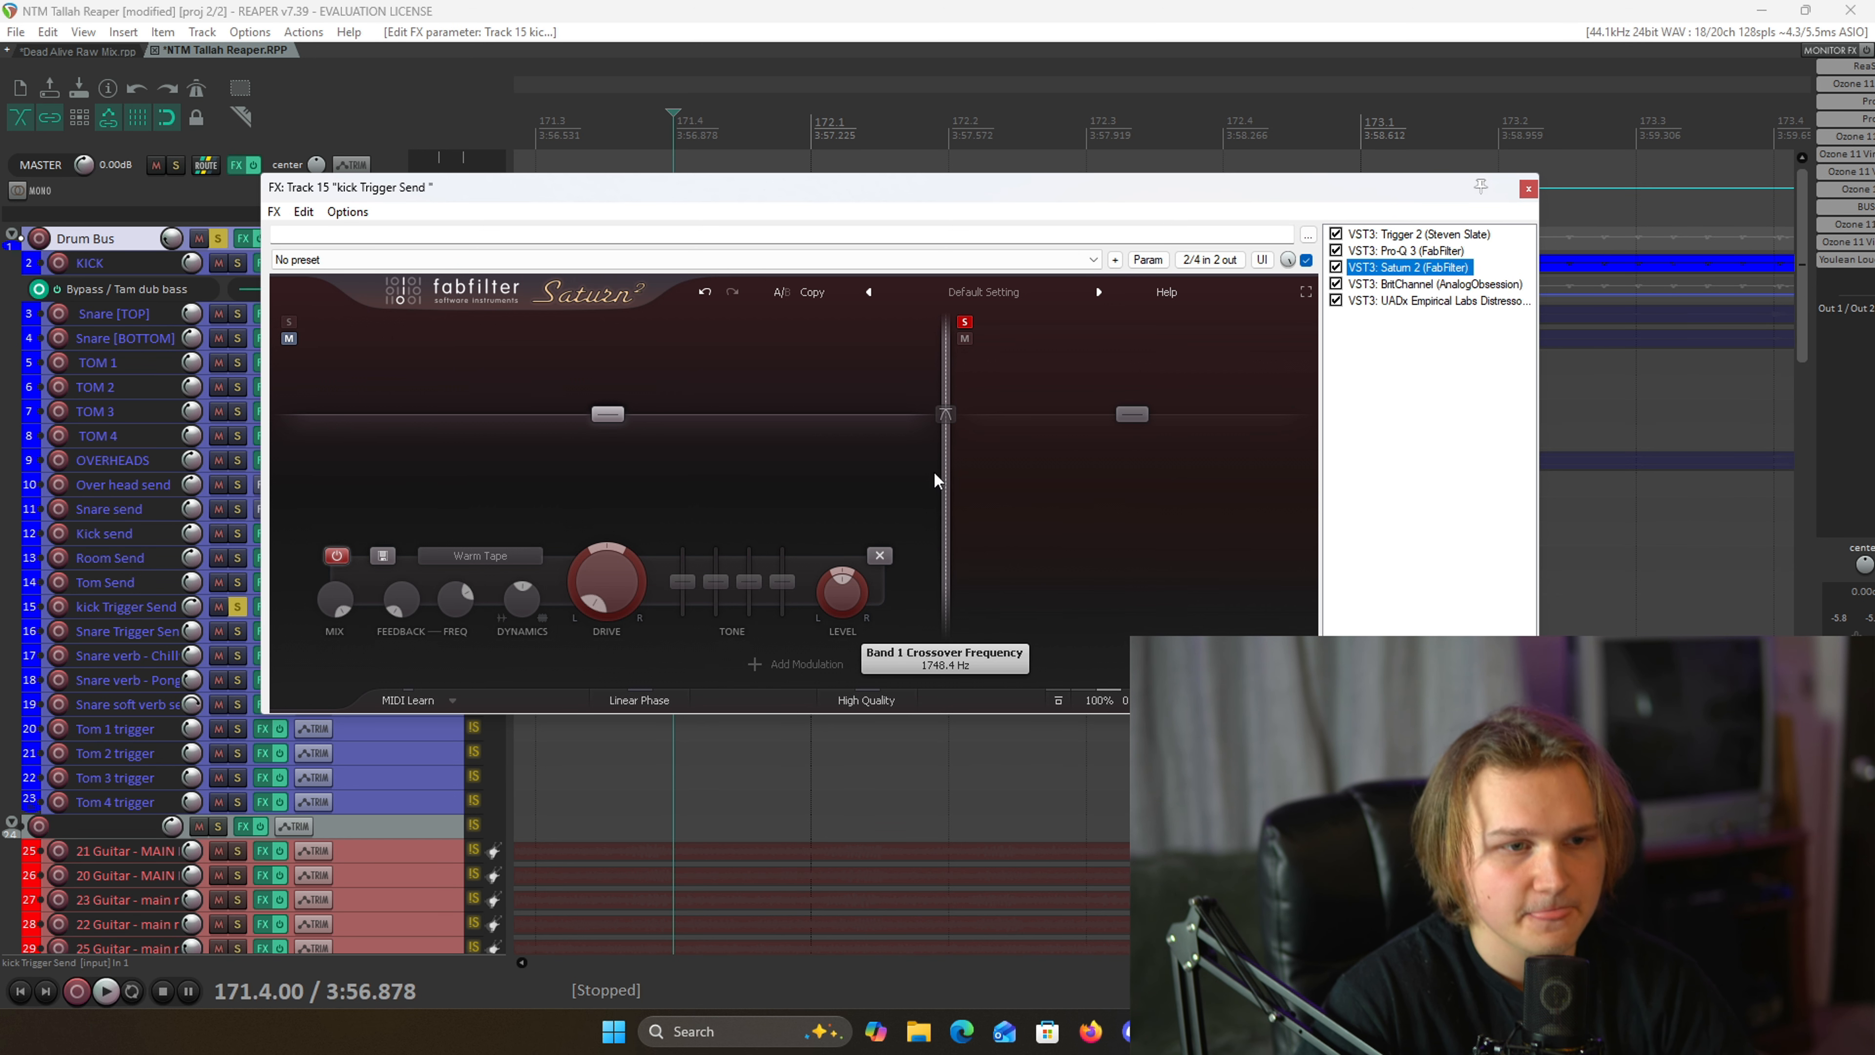
click(970, 583)
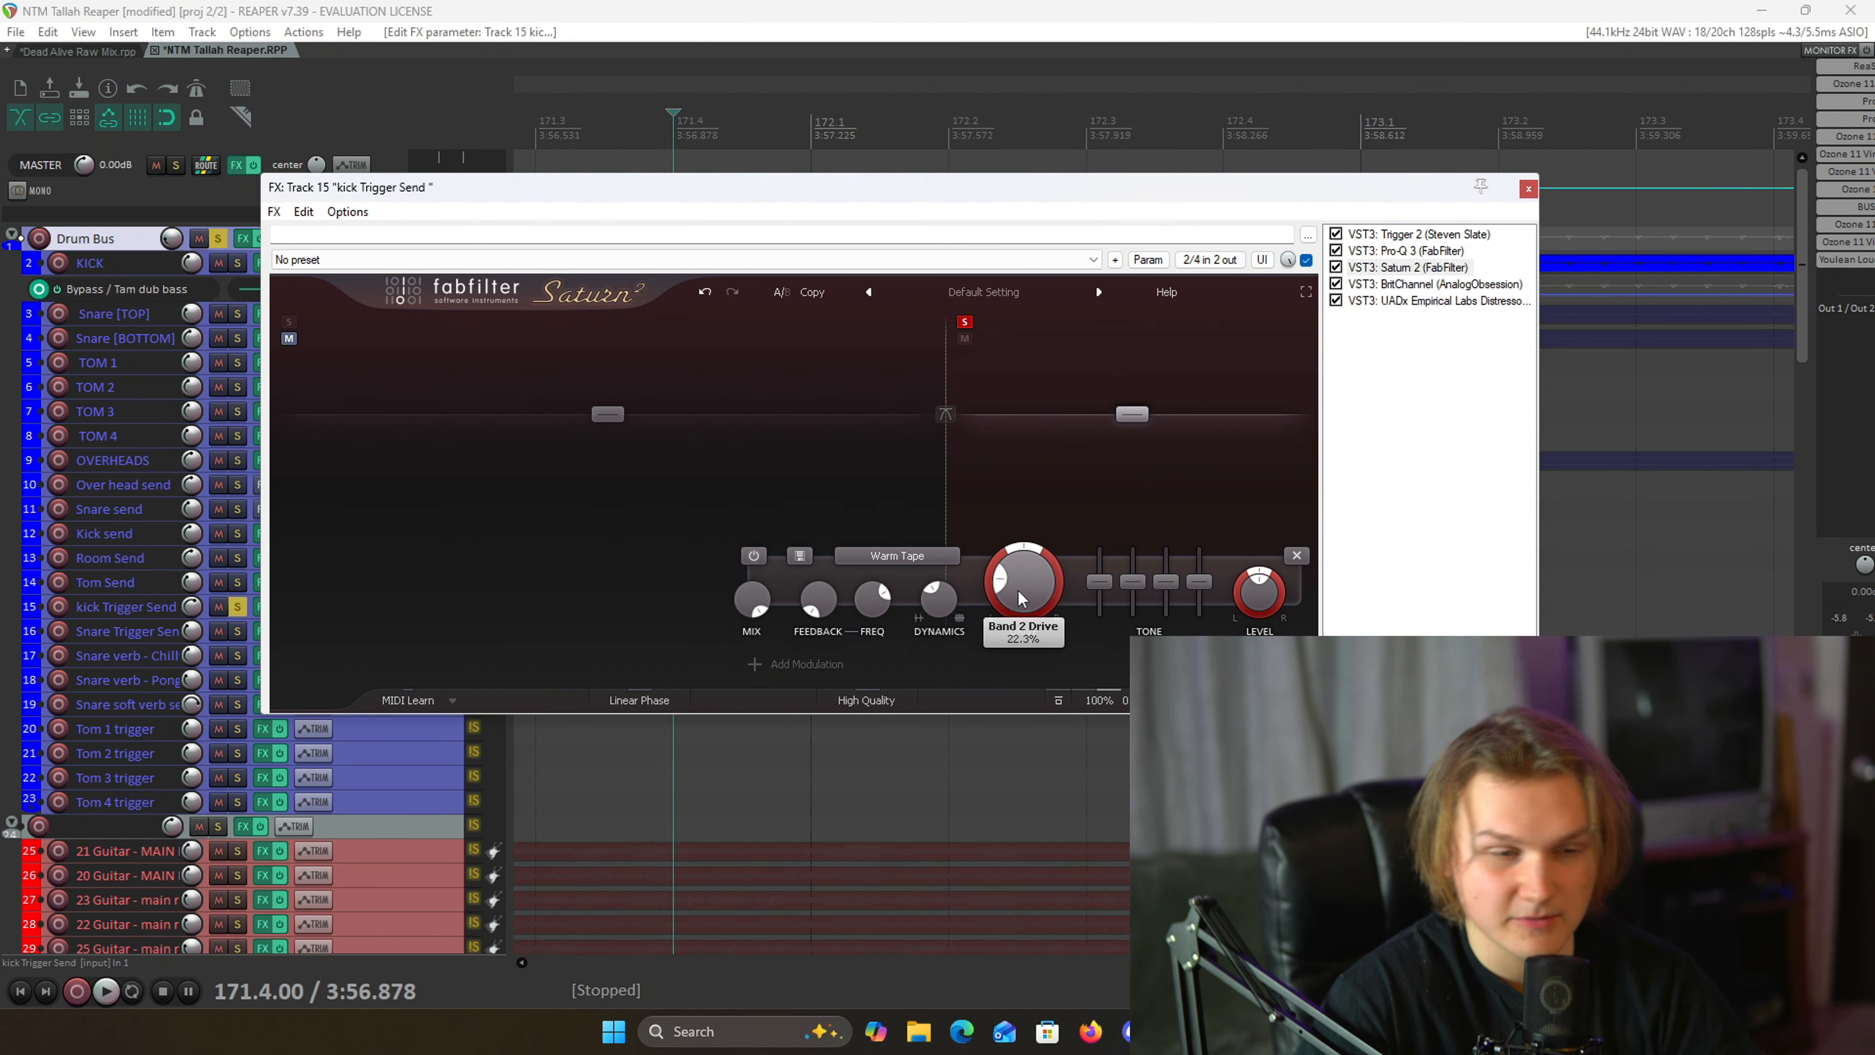
- Play the kick through Saturn 2 with the upper band soloed and again with the band solo released
key(space)
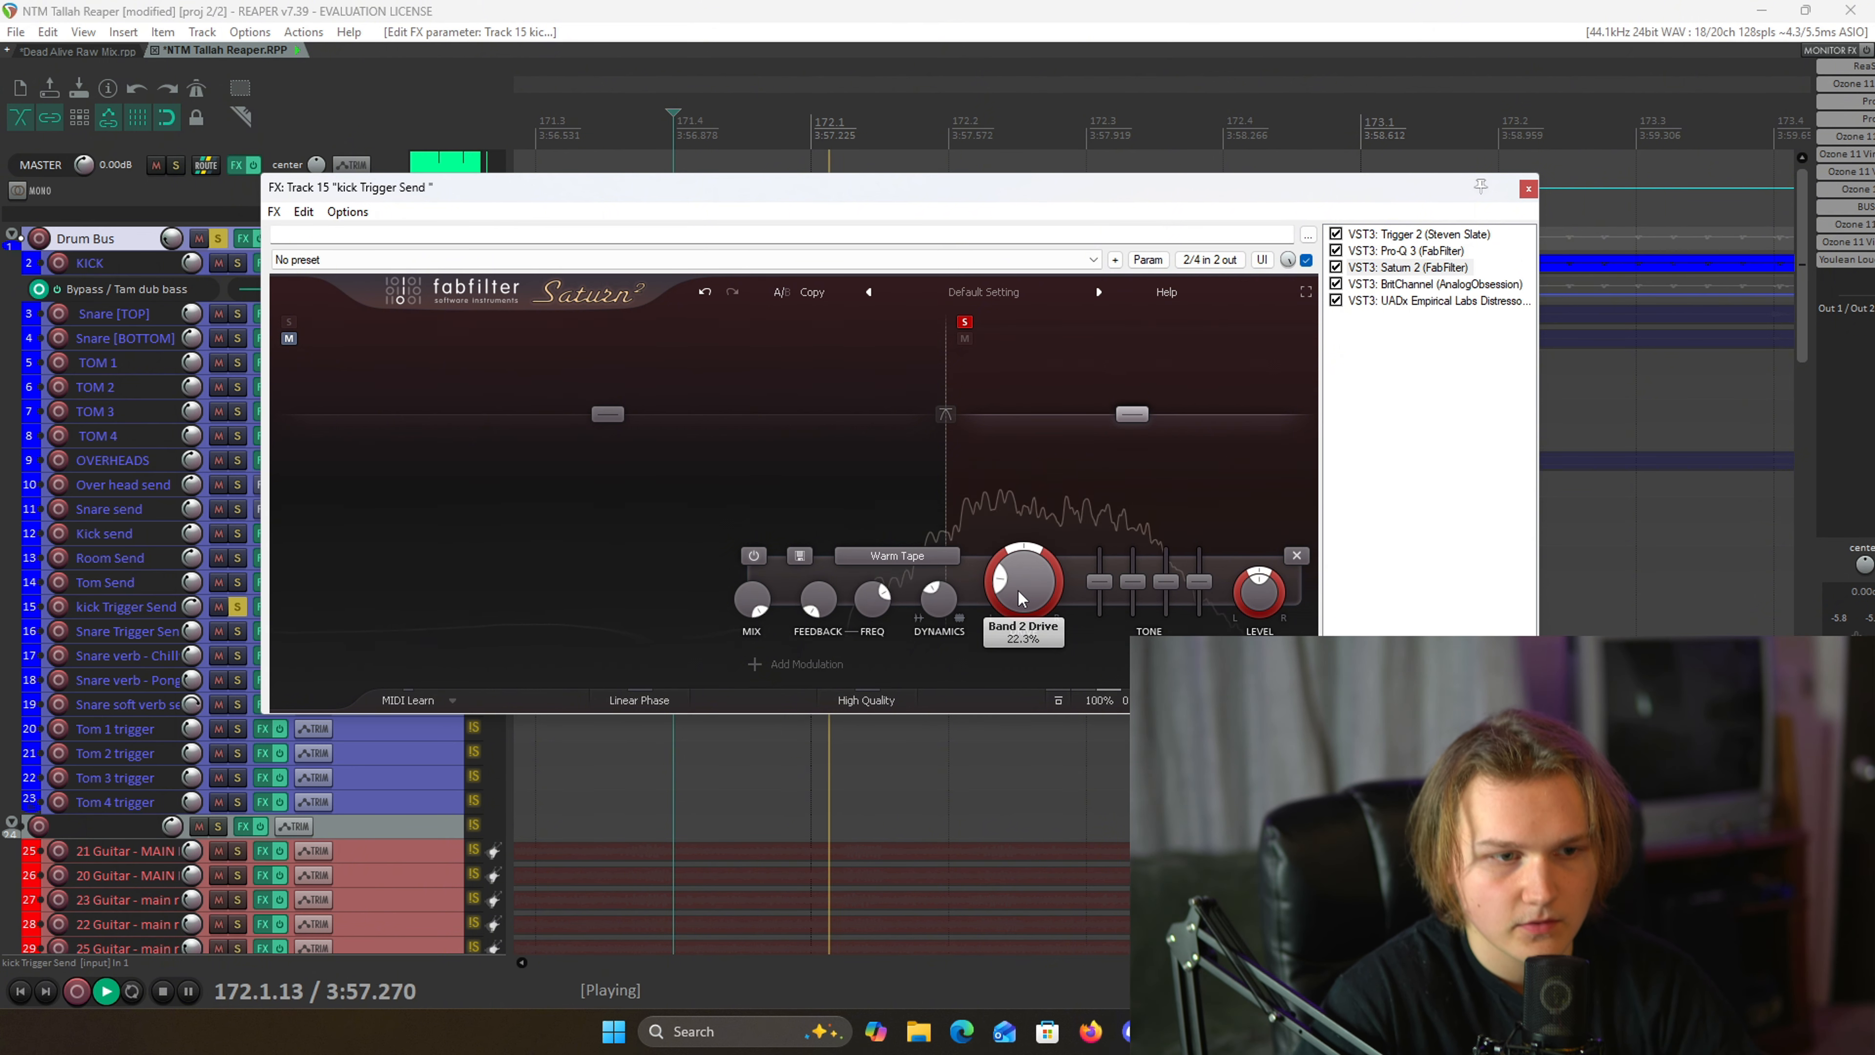
key(space)
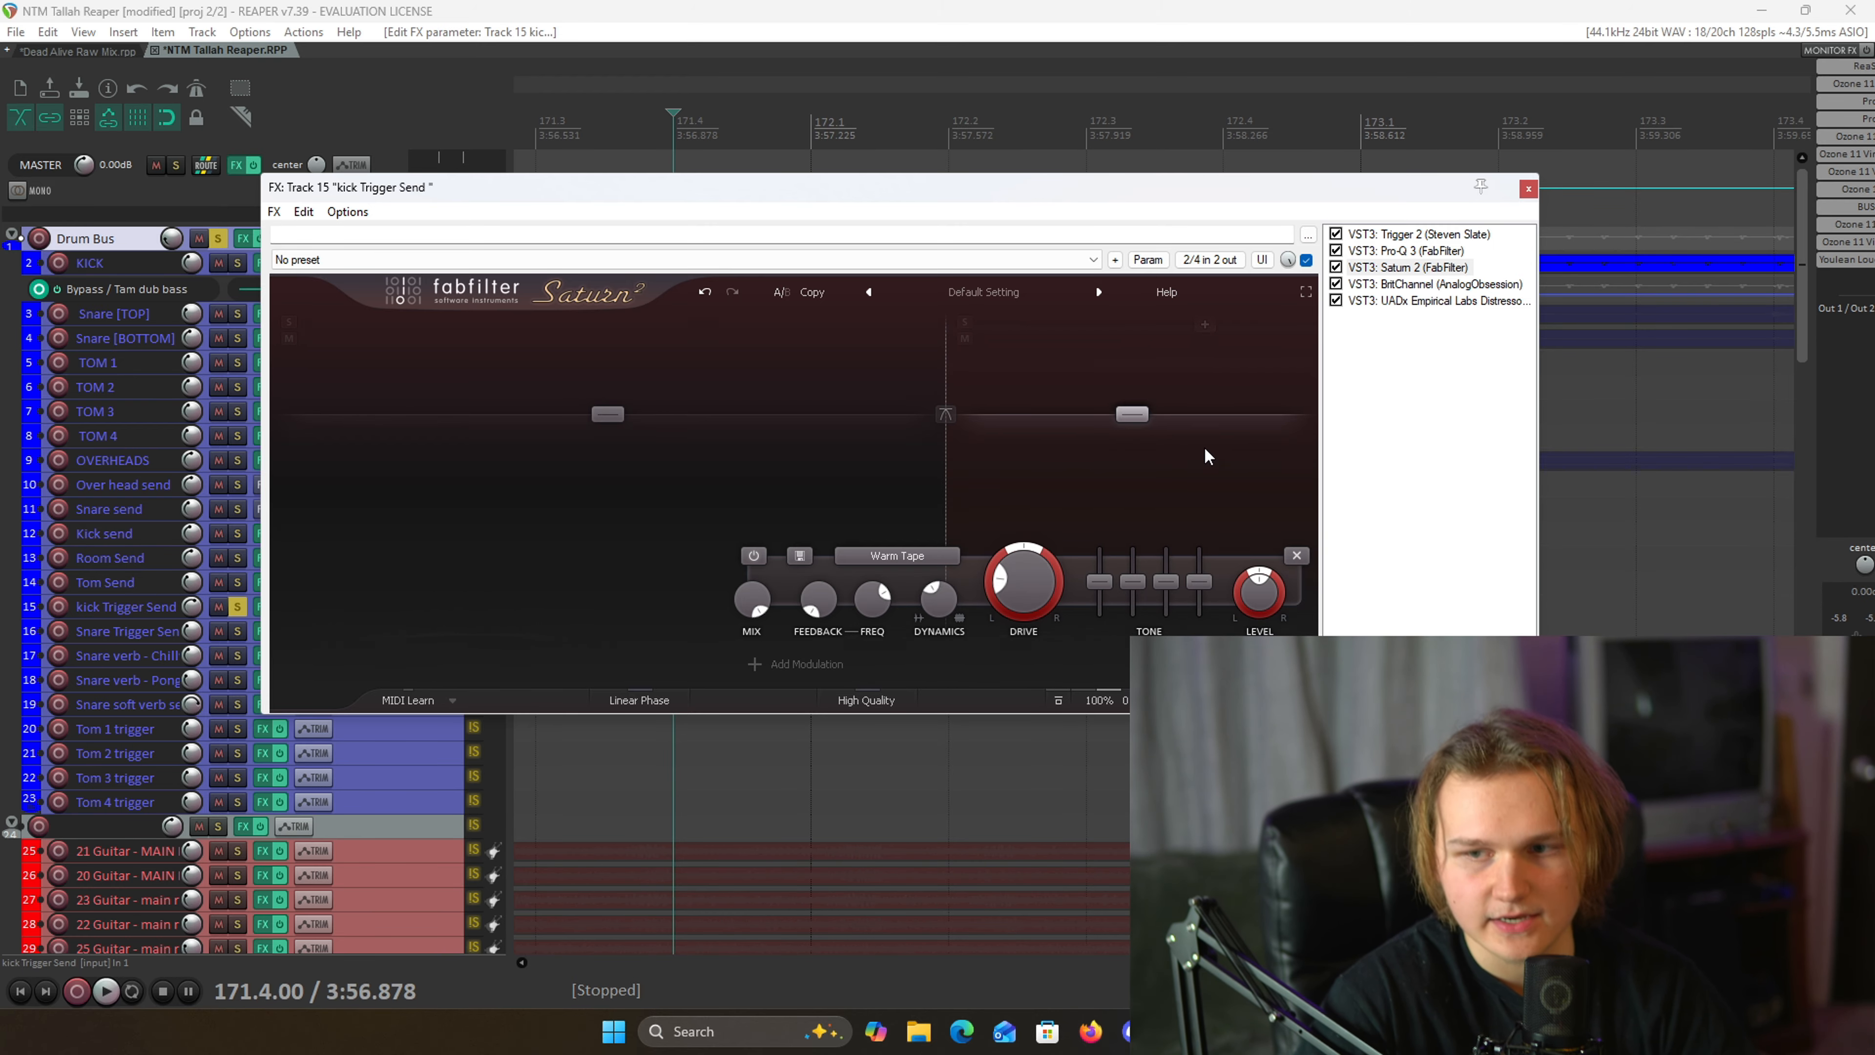
key(space)
key(space)
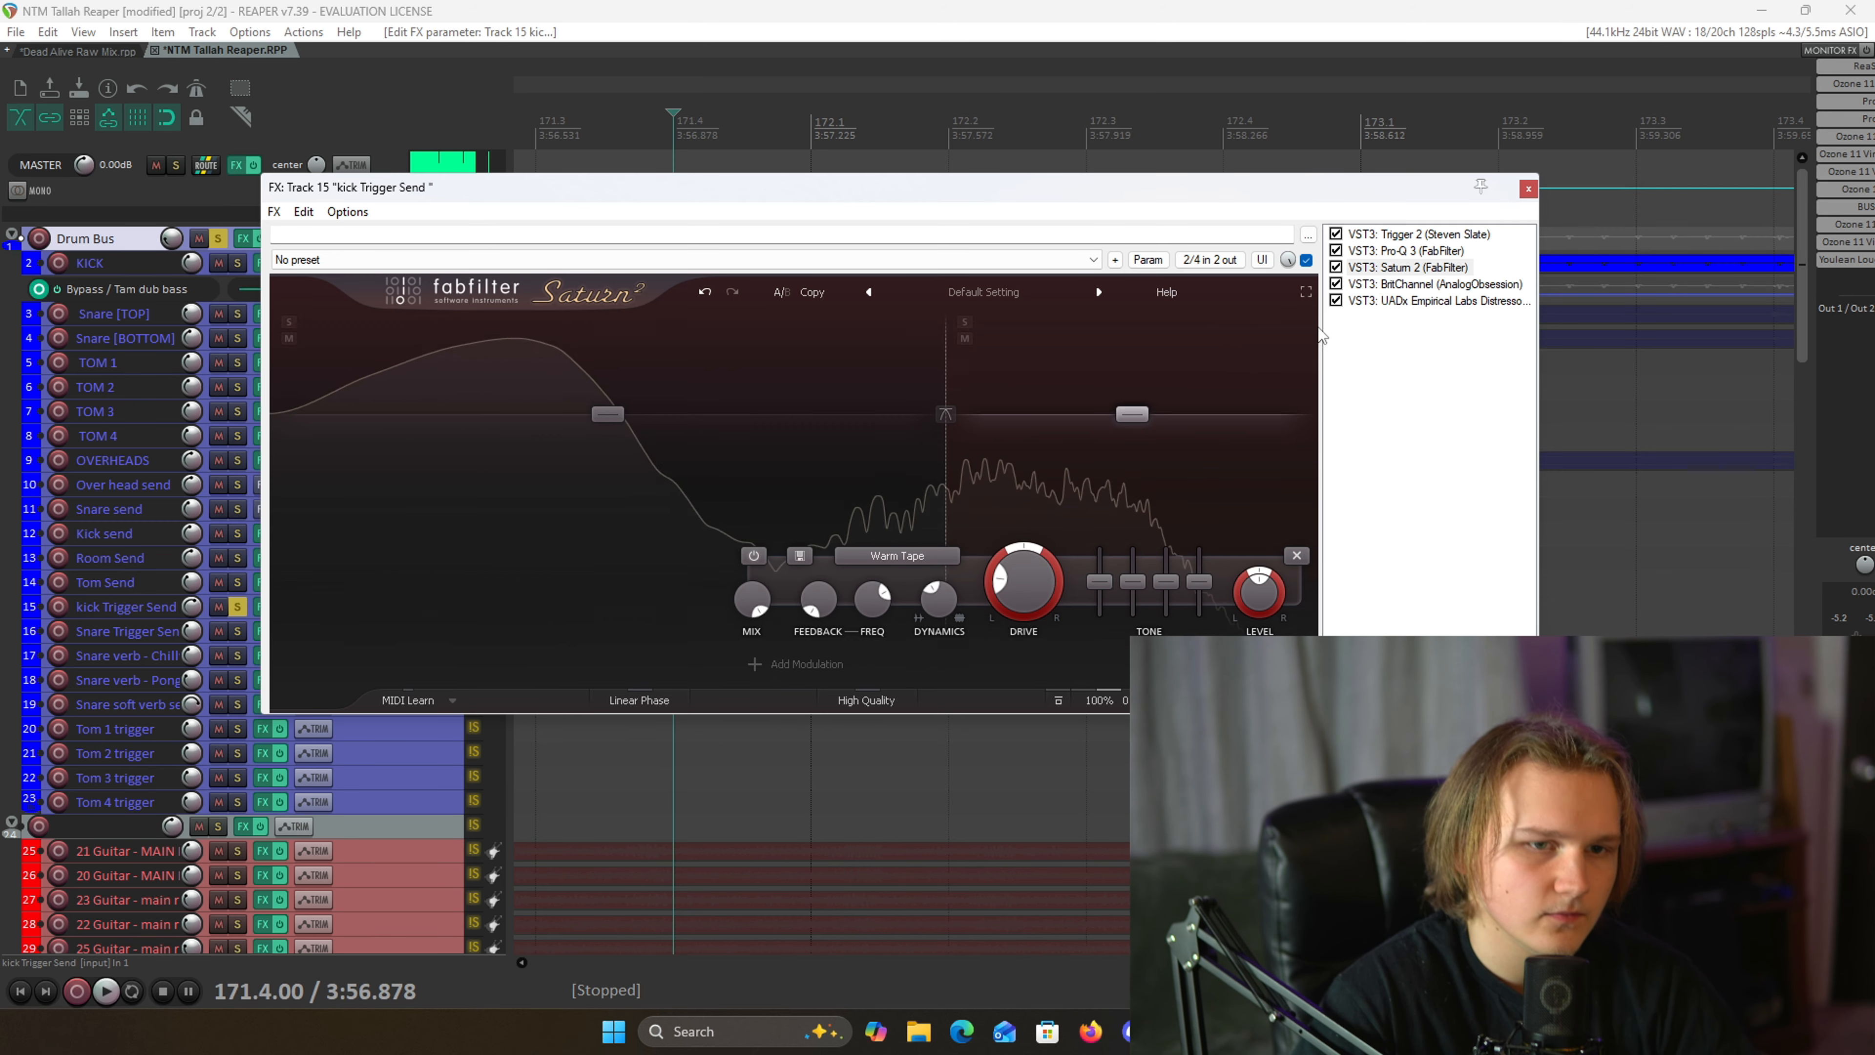
- Show the BritChannel and the UADx Distressor settings, repositioning the effects window for a clear view of each
click(1418, 287)
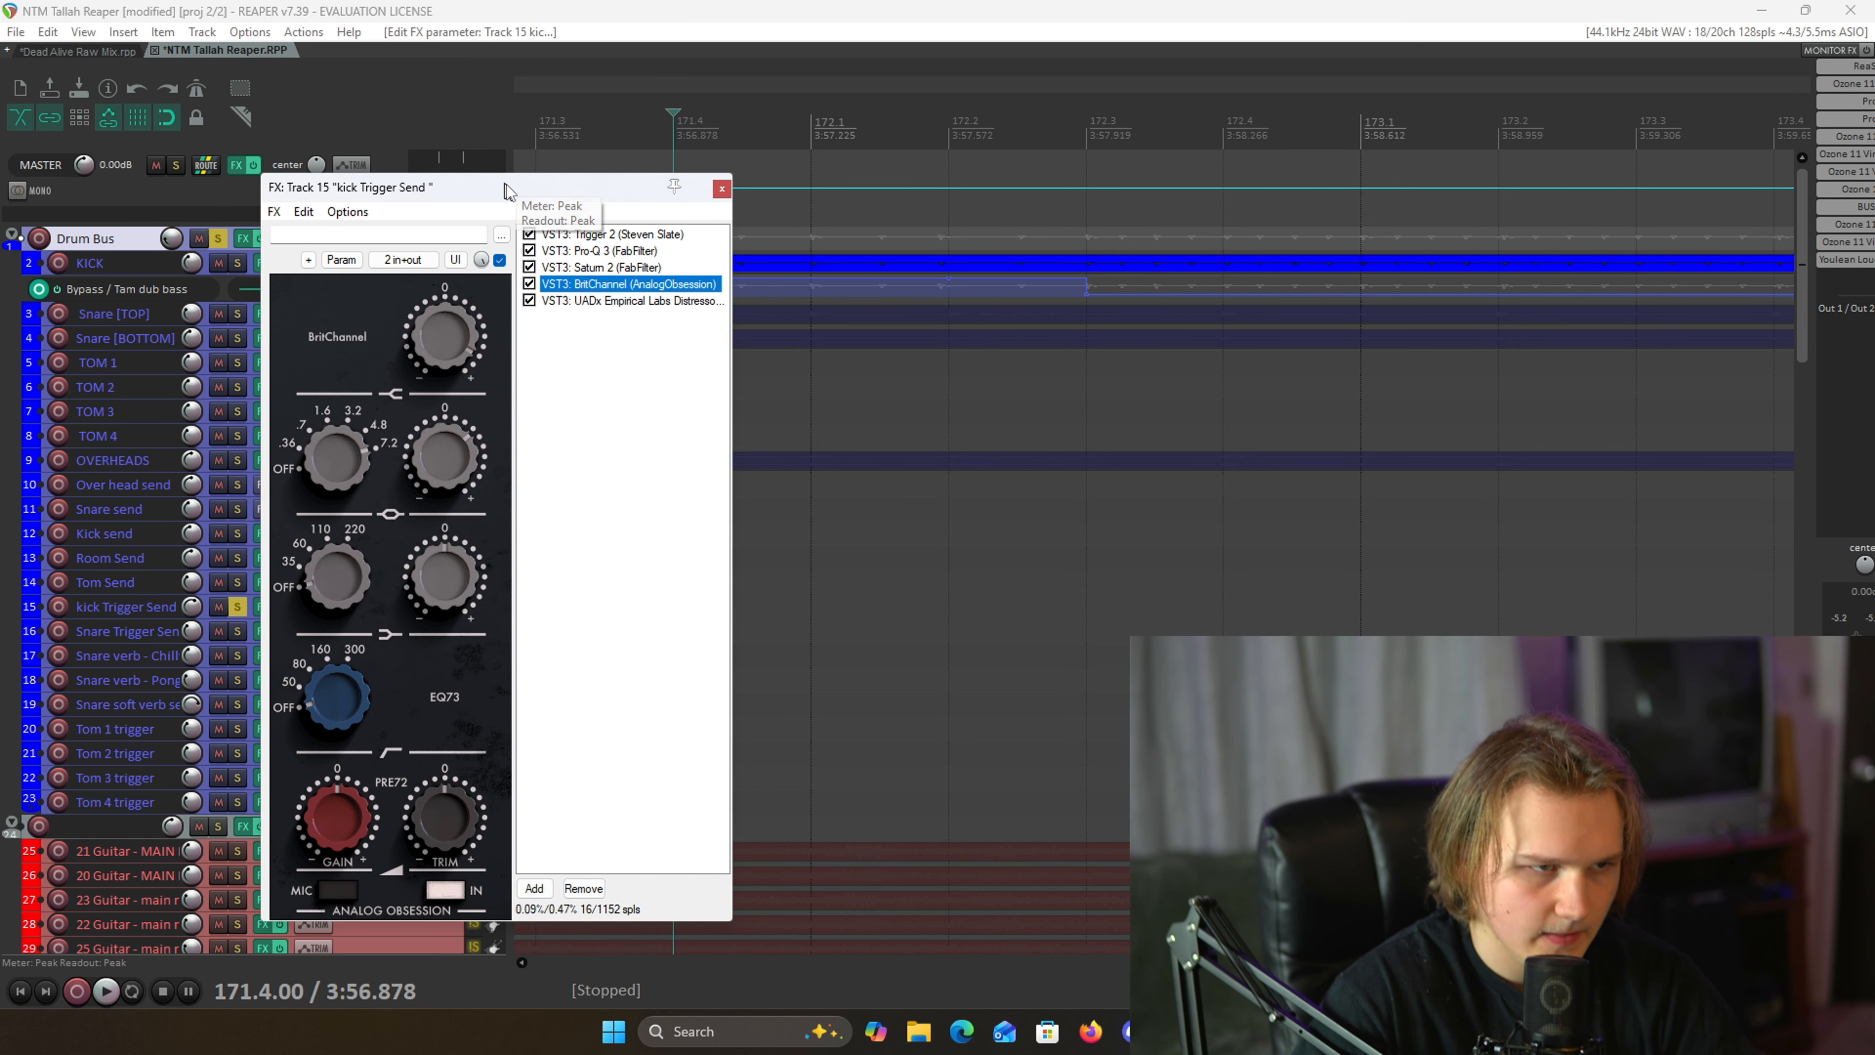
drag(508, 190, 1000, 163)
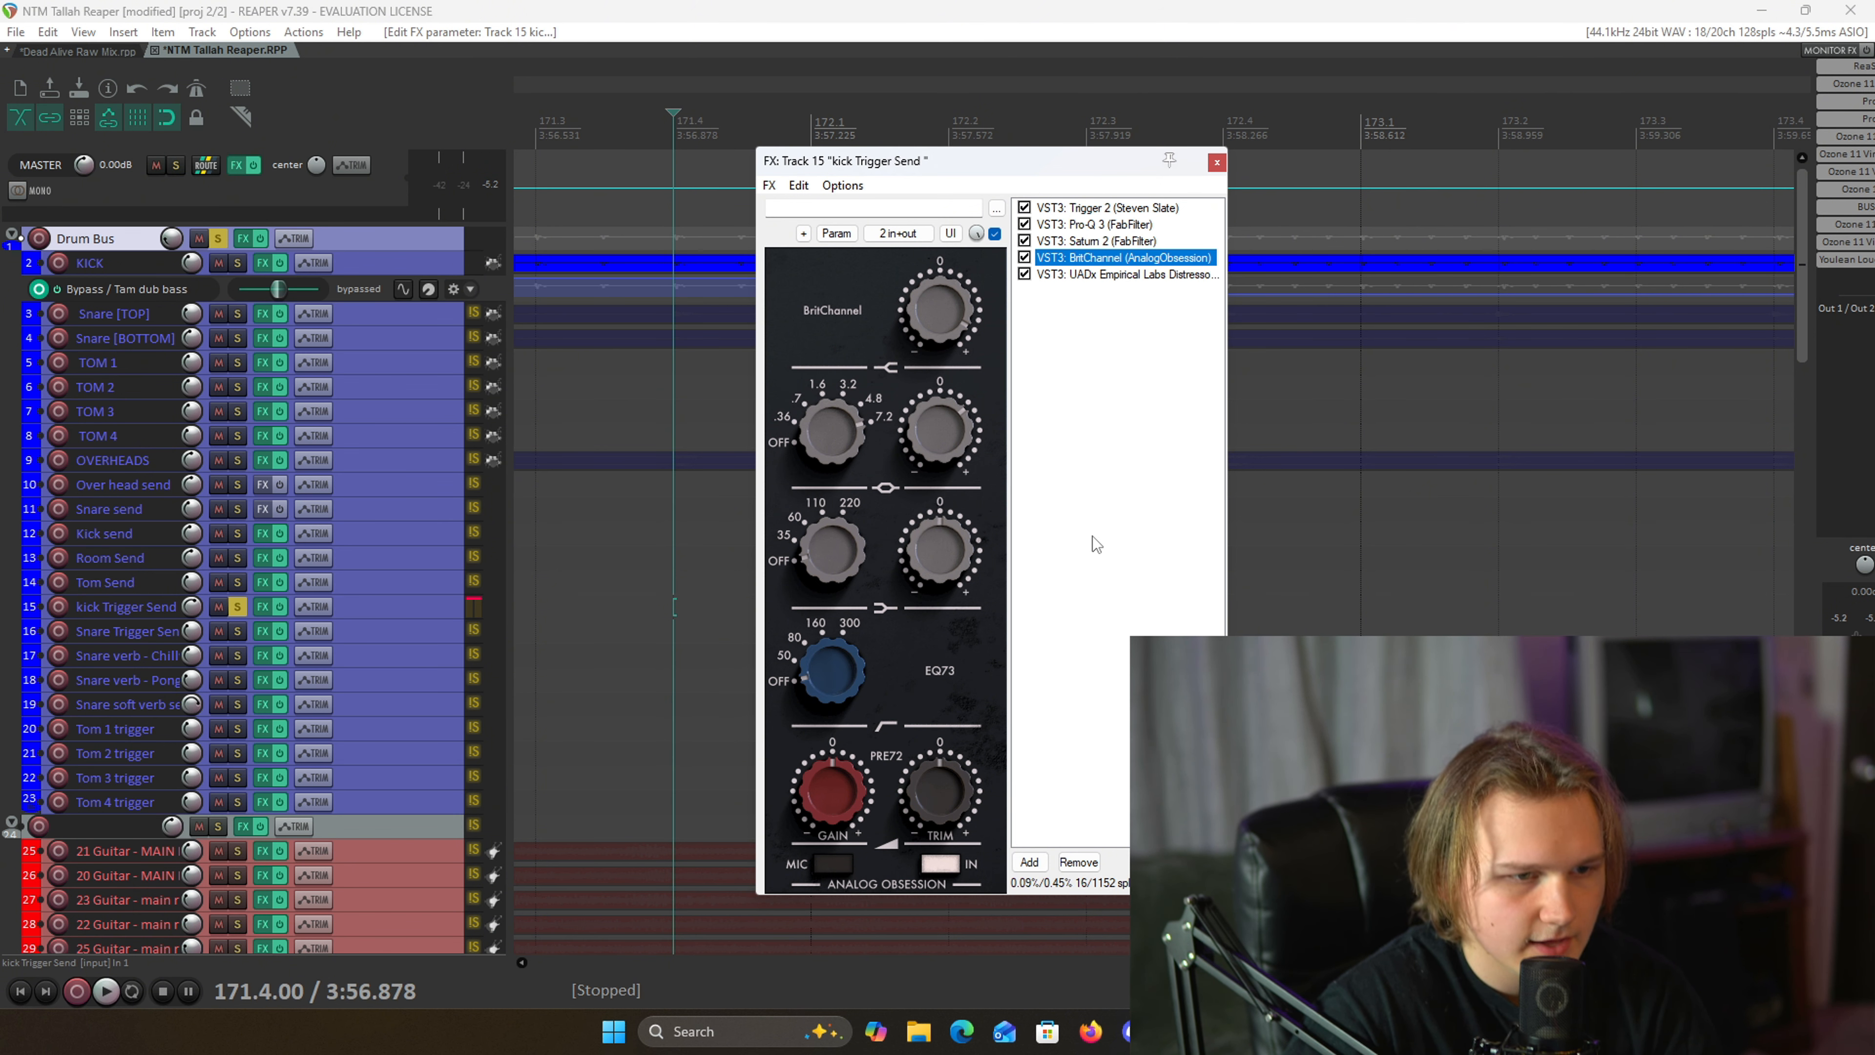
click(1122, 274)
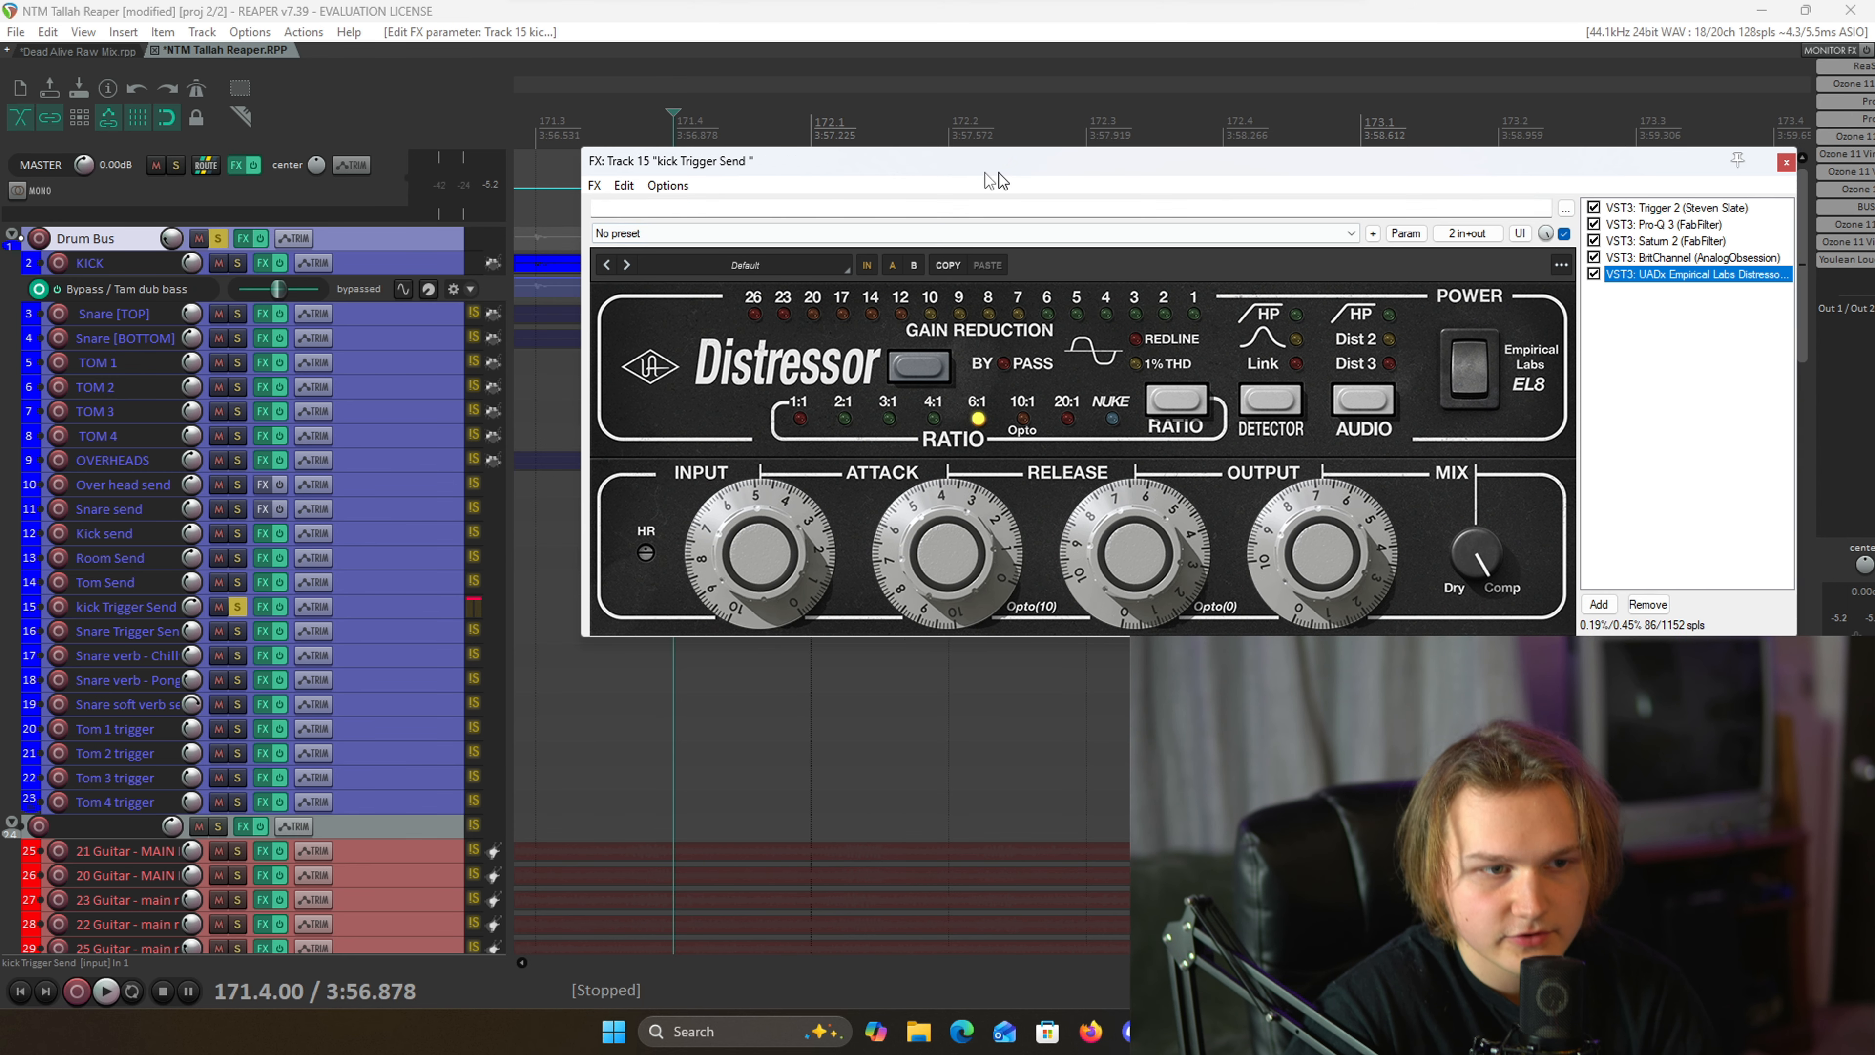
drag(993, 172, 767, 203)
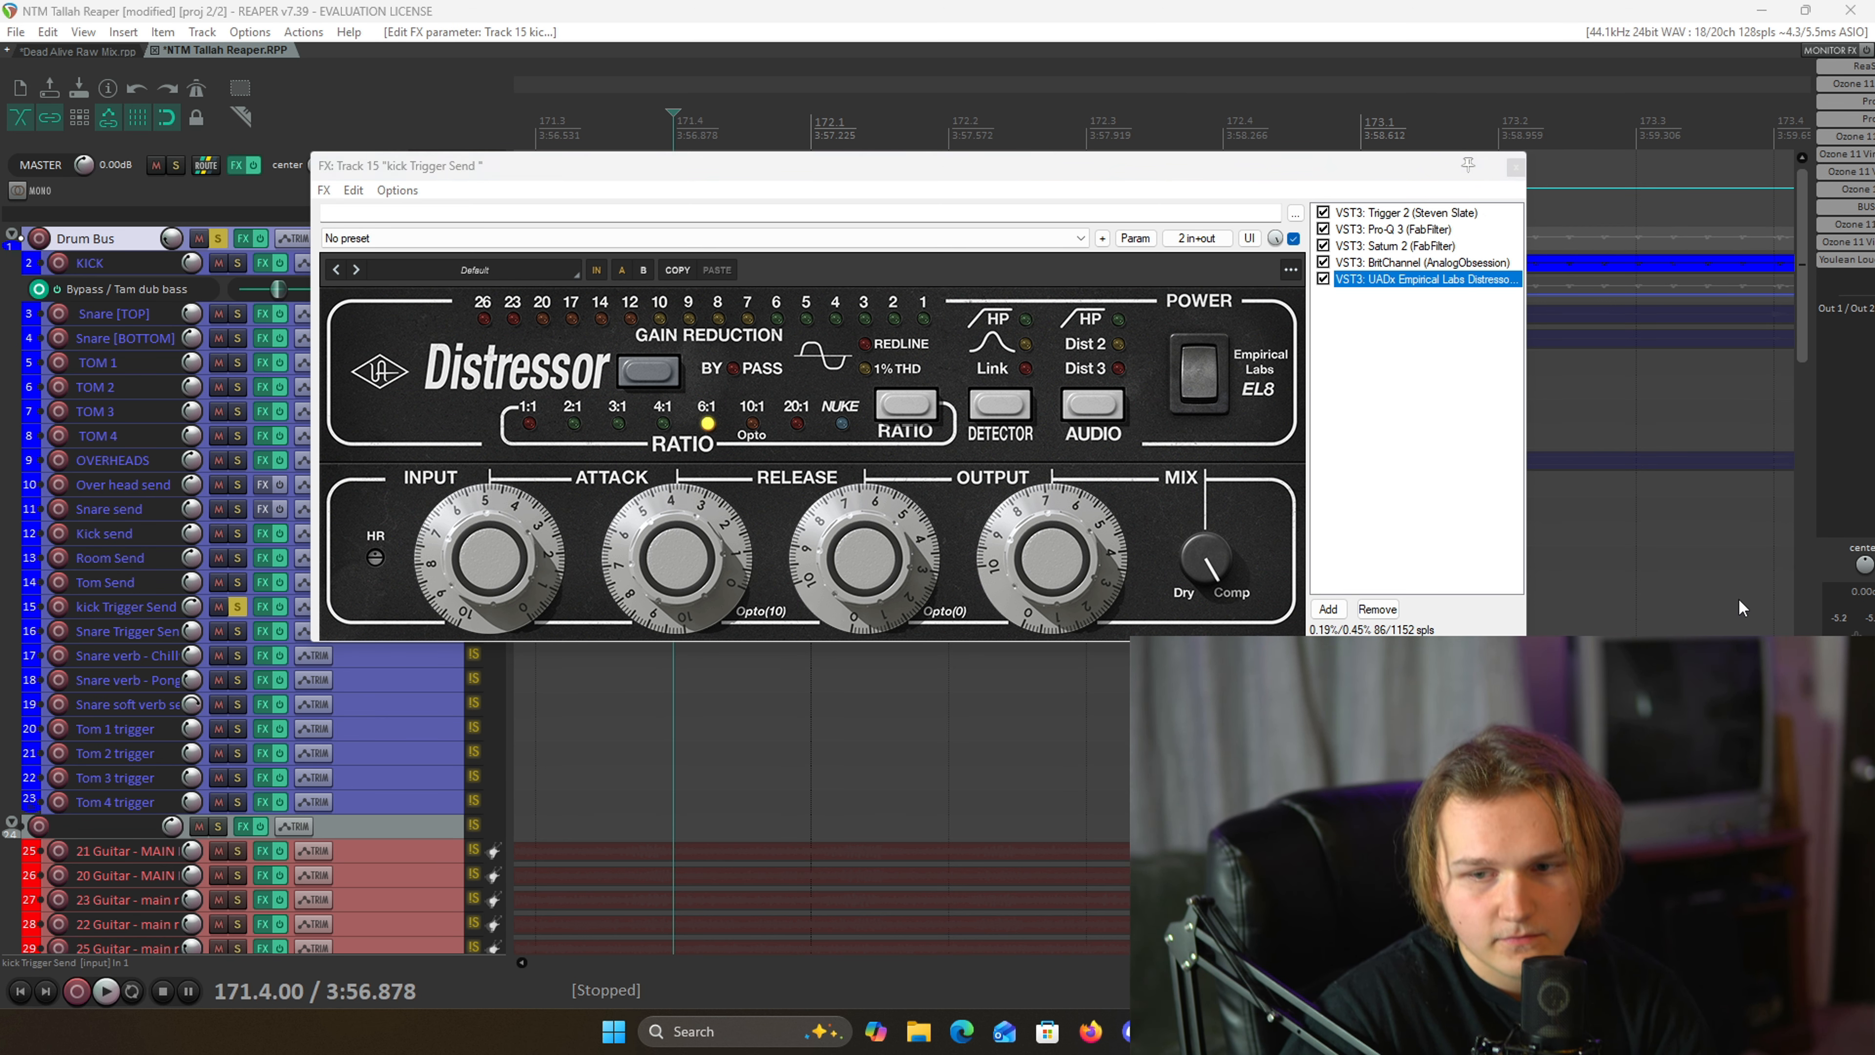
- Compare the triggered kick with the Distressor powered off and on during playback, and stop with the edit cursor at 174.2
click(1206, 389)
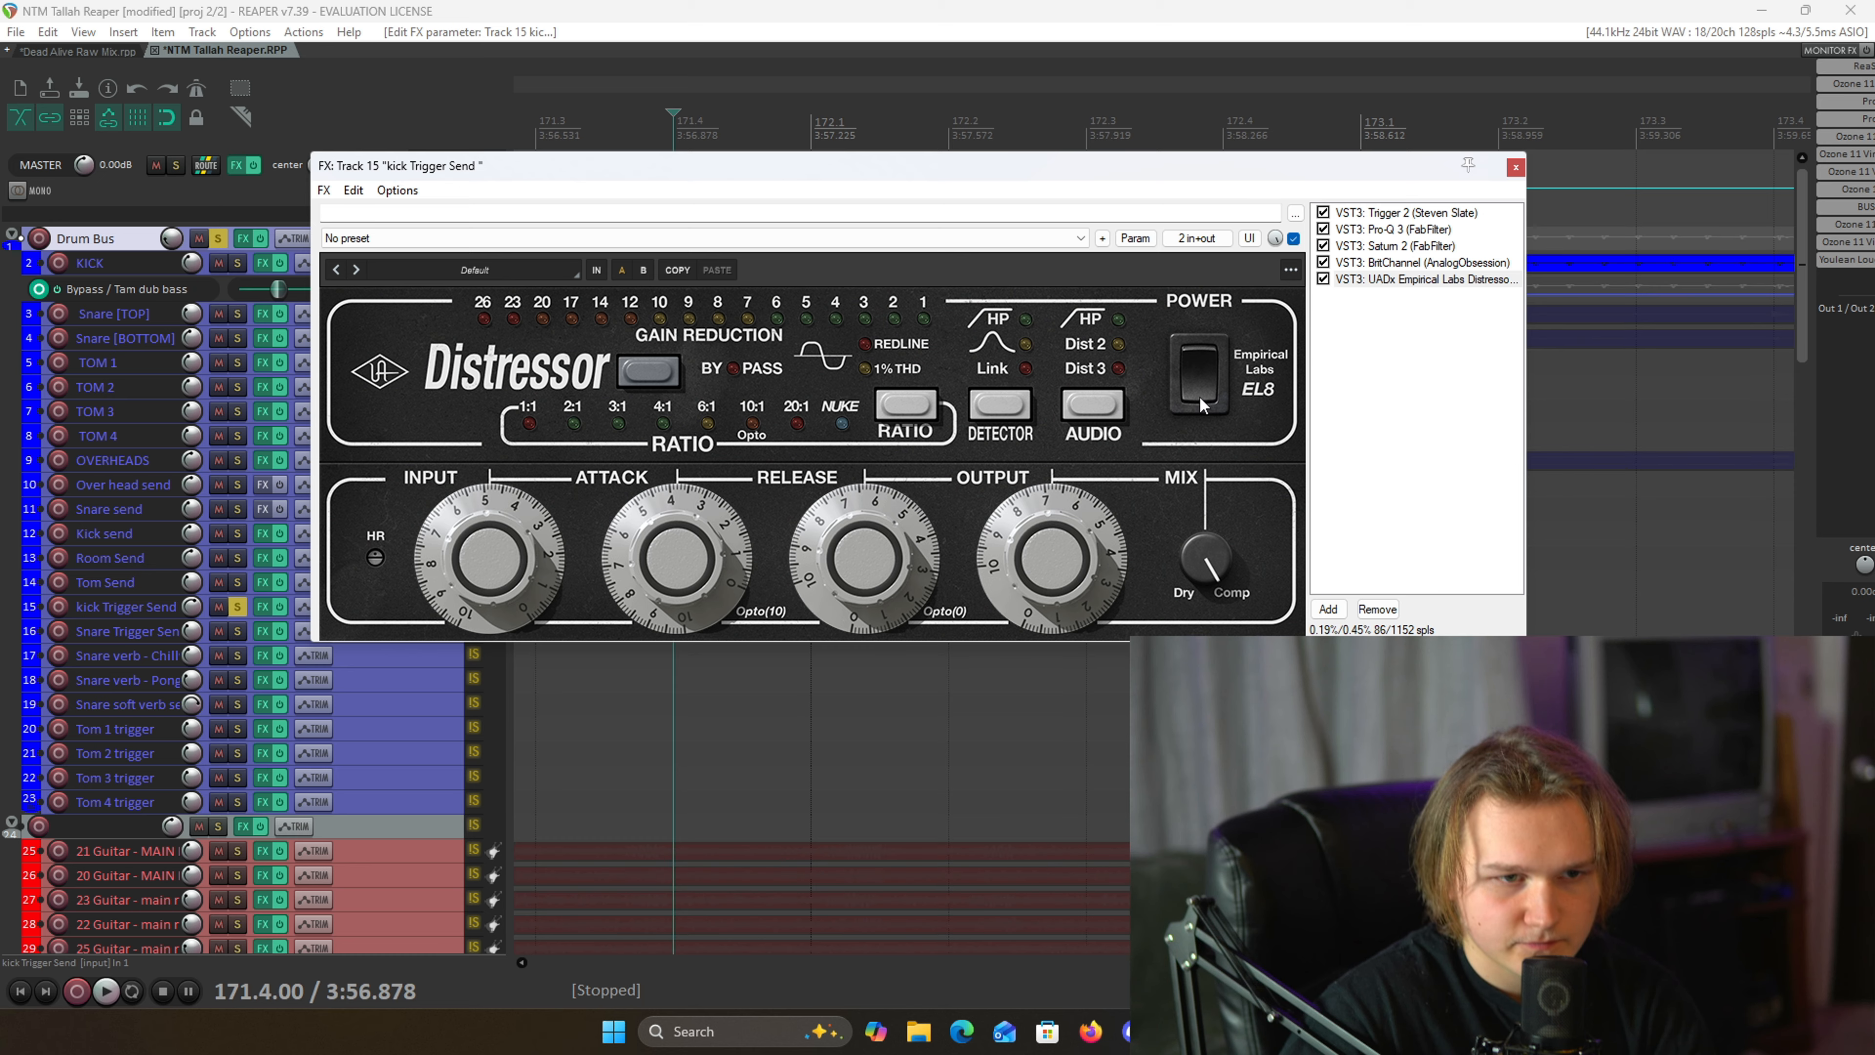
key(space)
click(1207, 388)
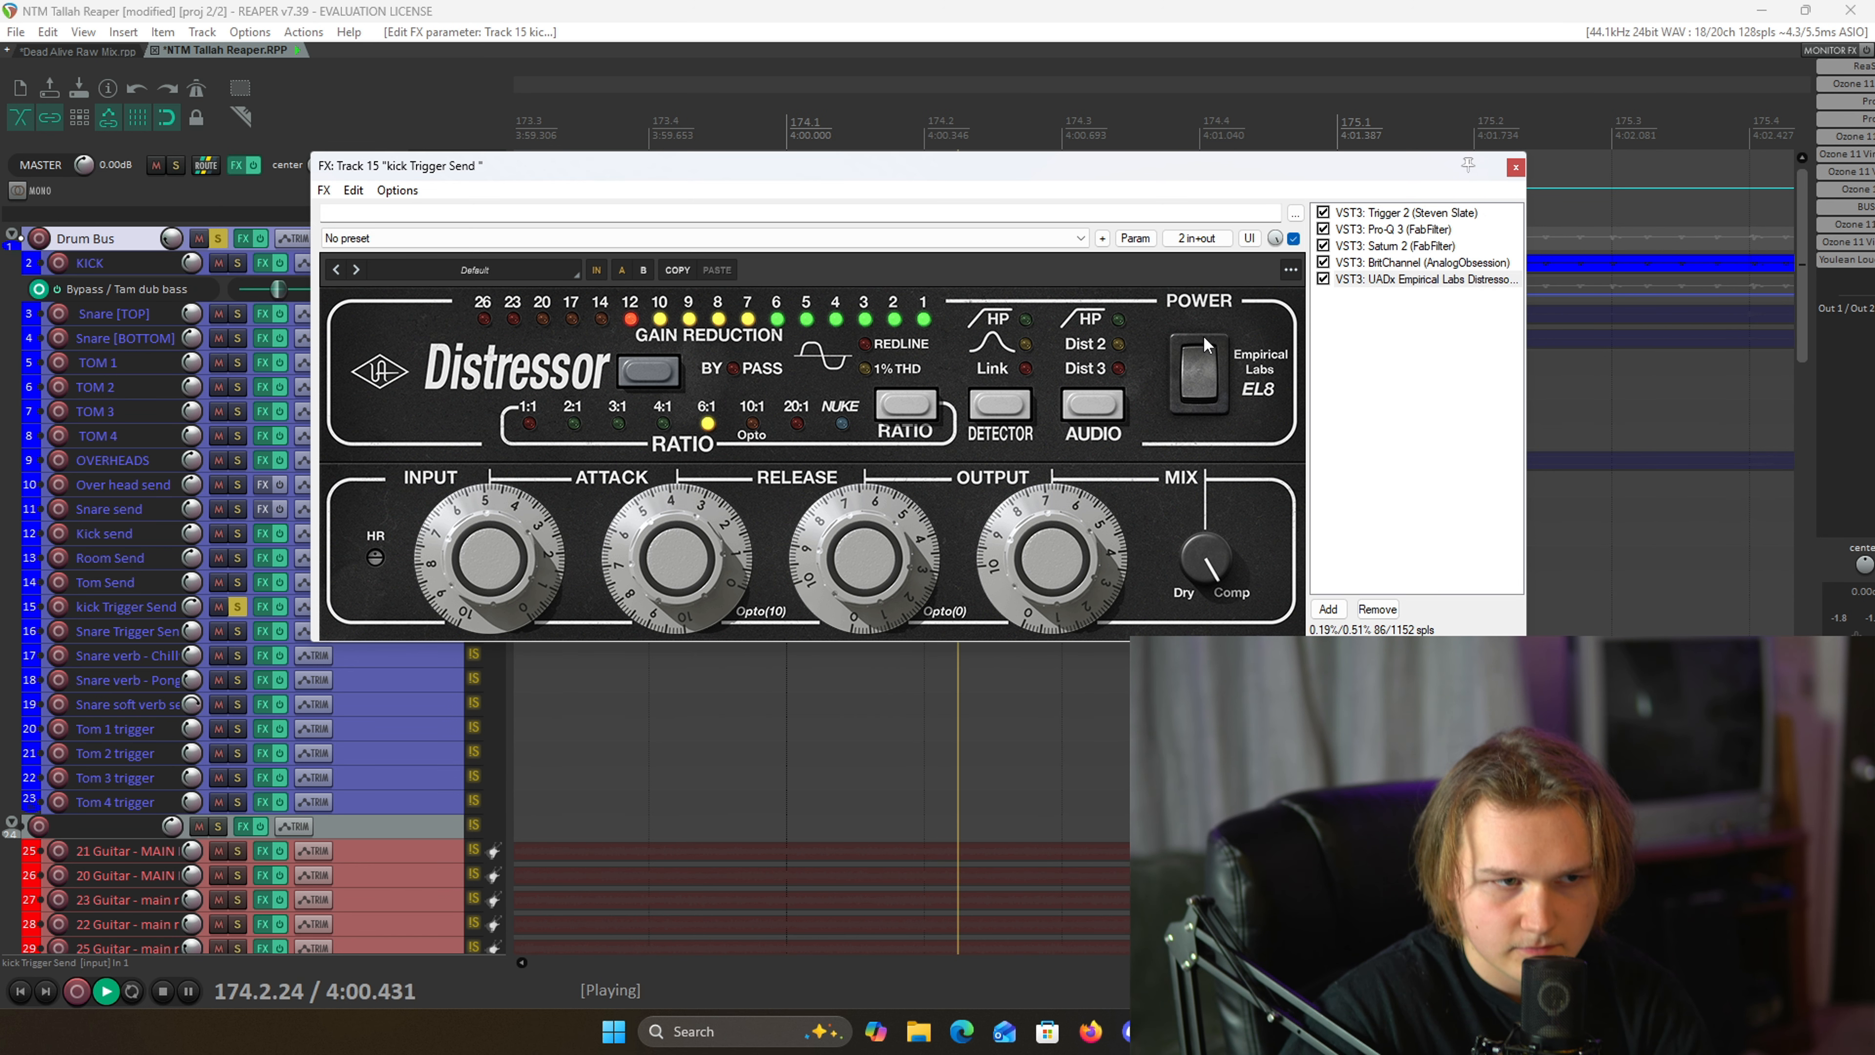
click(945, 116)
key(space)
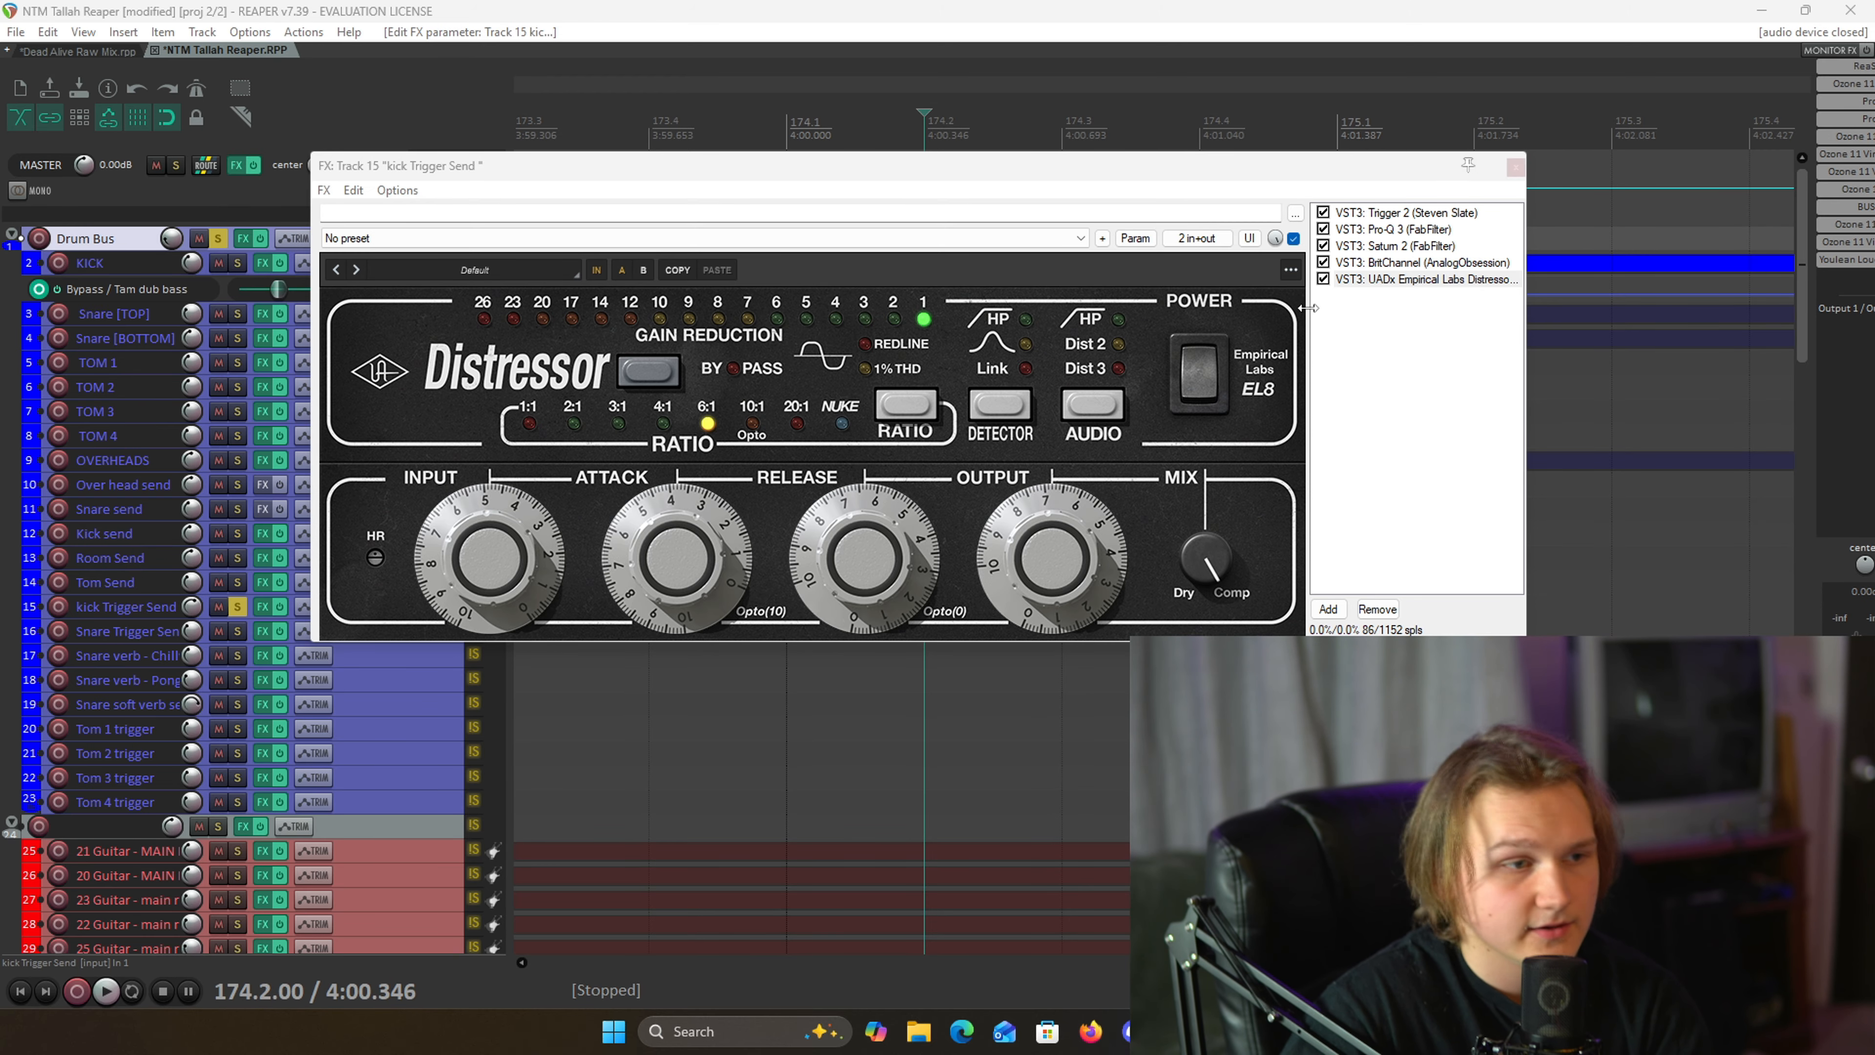
- Solo the Kick send alongside the kick Trigger Send and compare them in playback, toggling solos to hear the Kick send alone
click(237, 534)
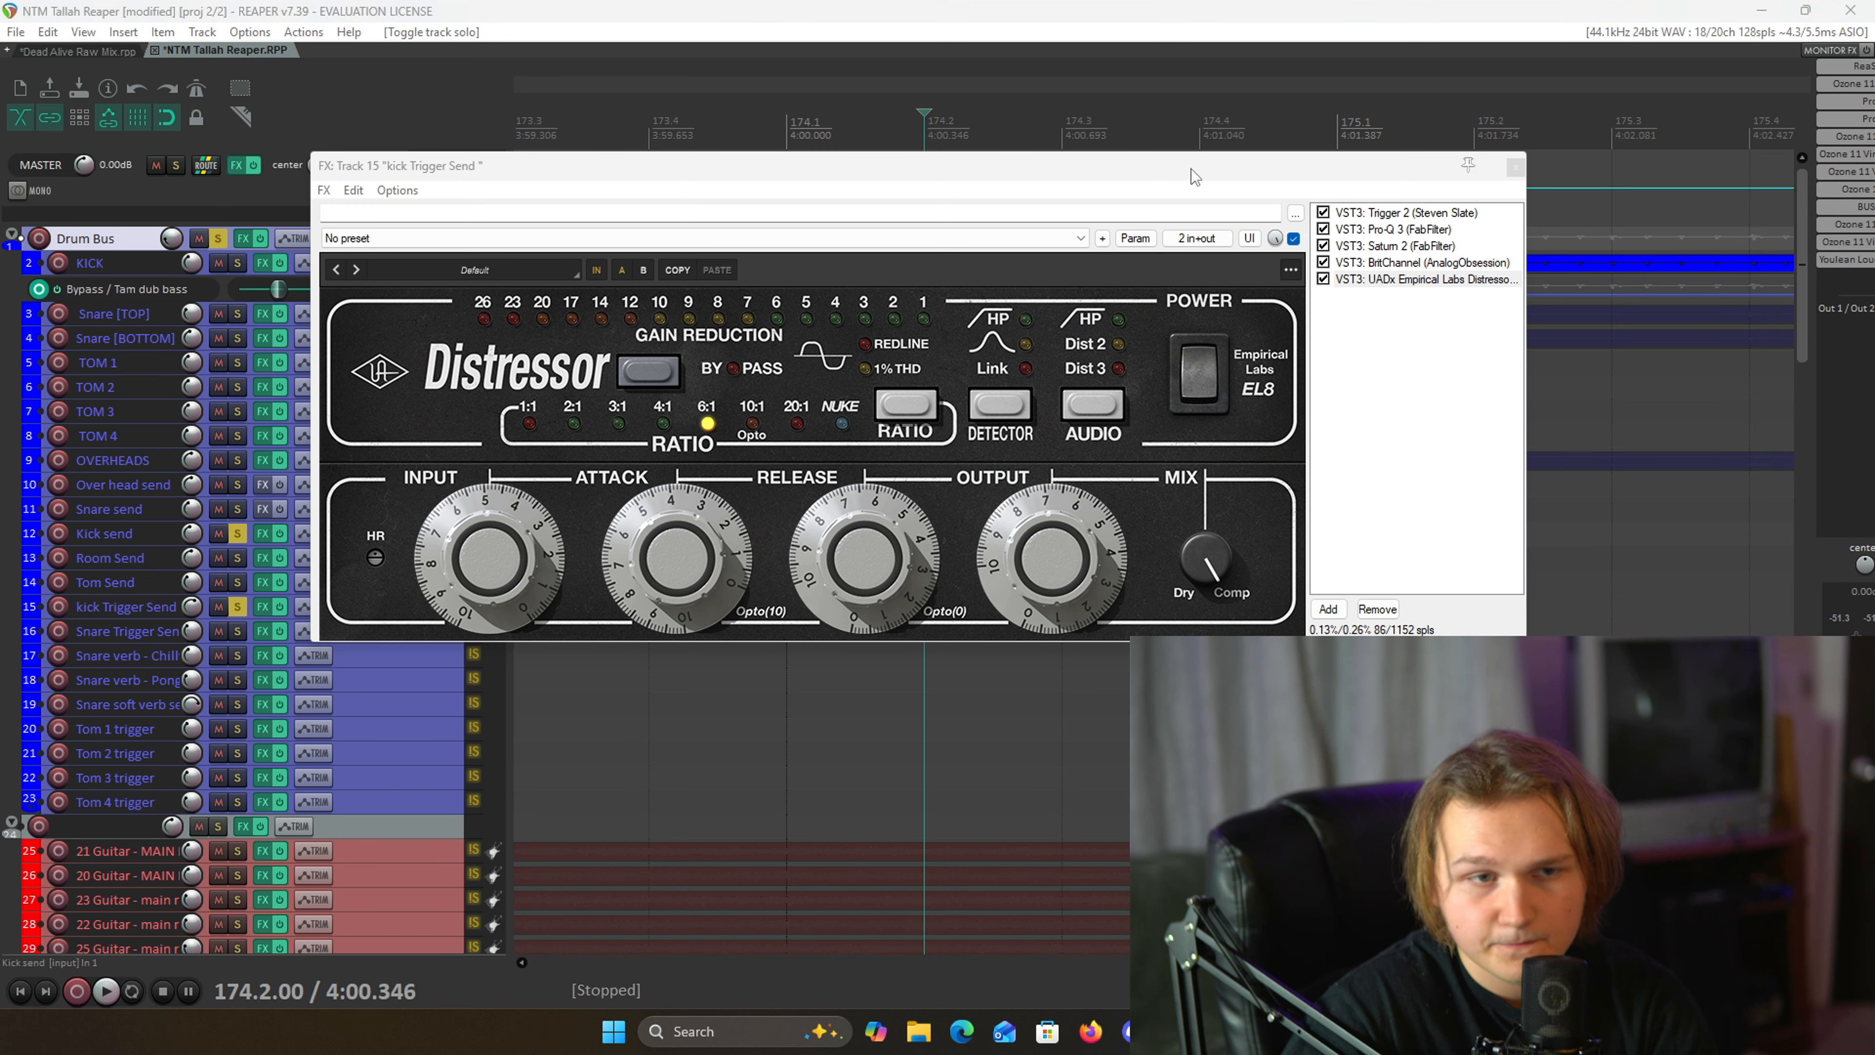
key(space)
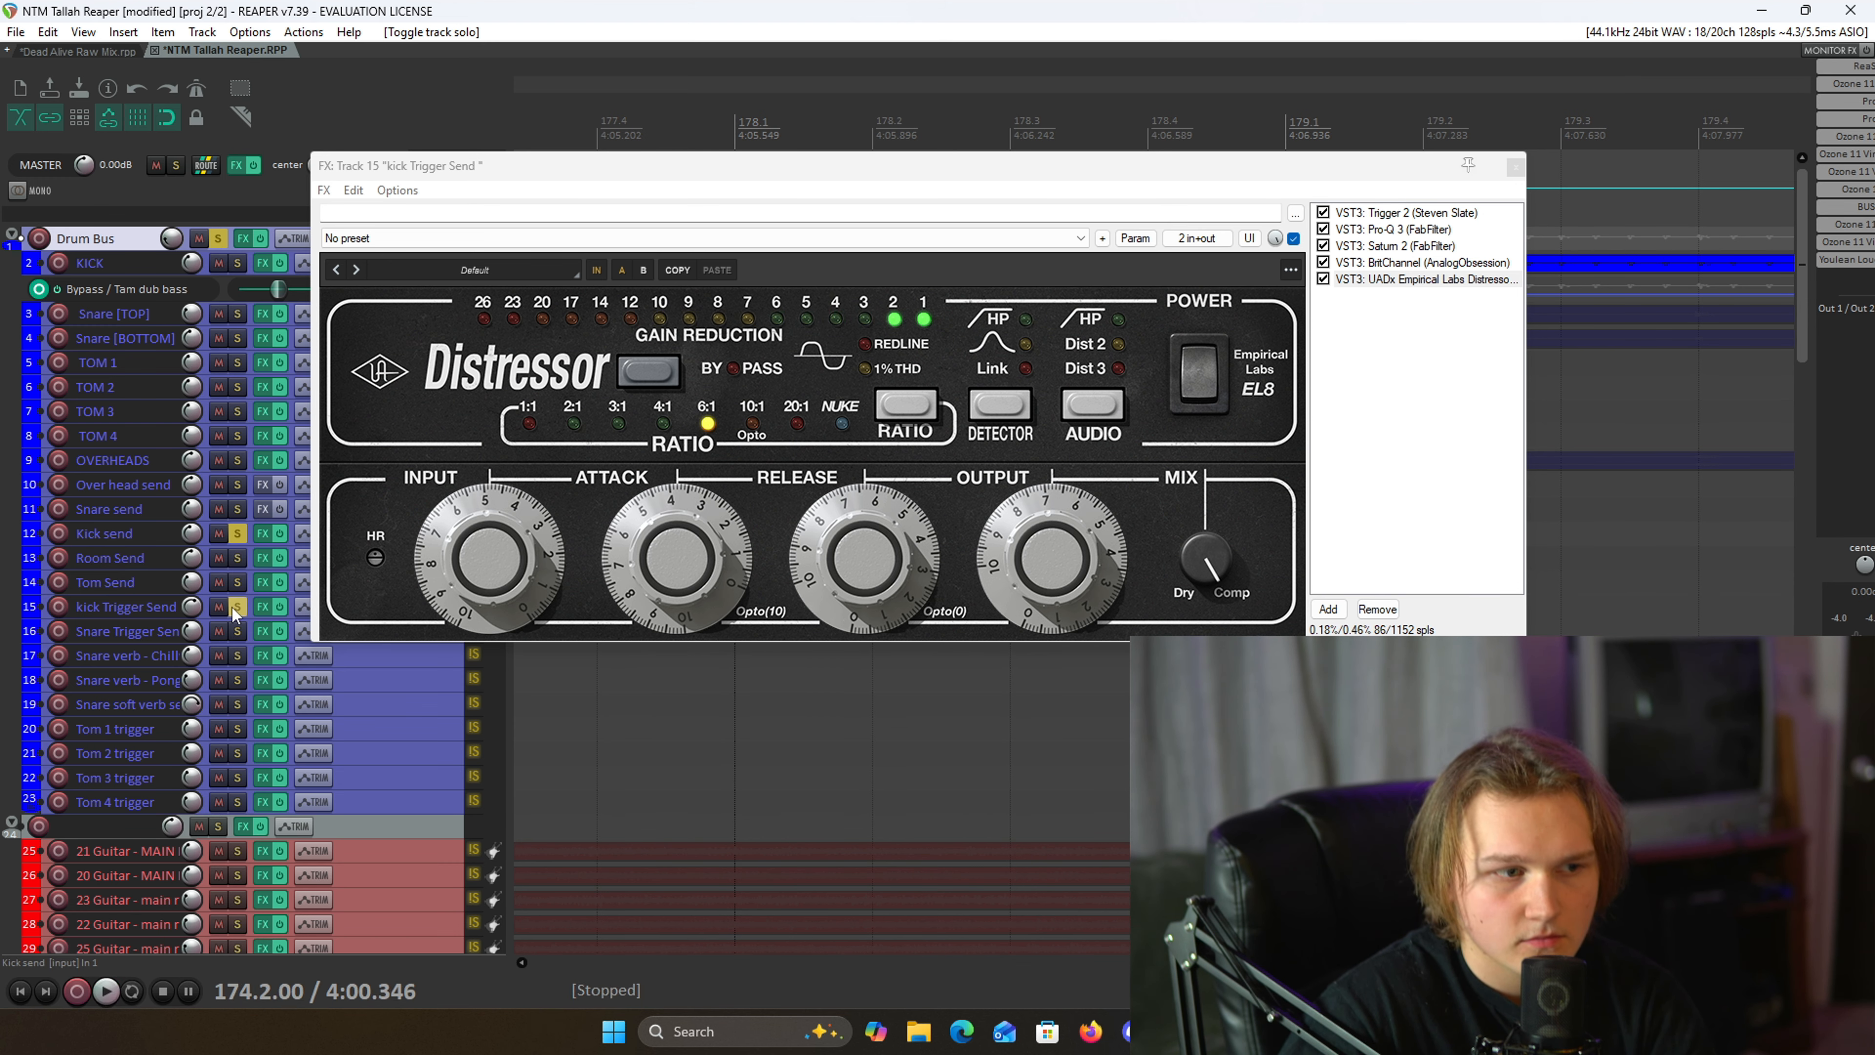
key(space)
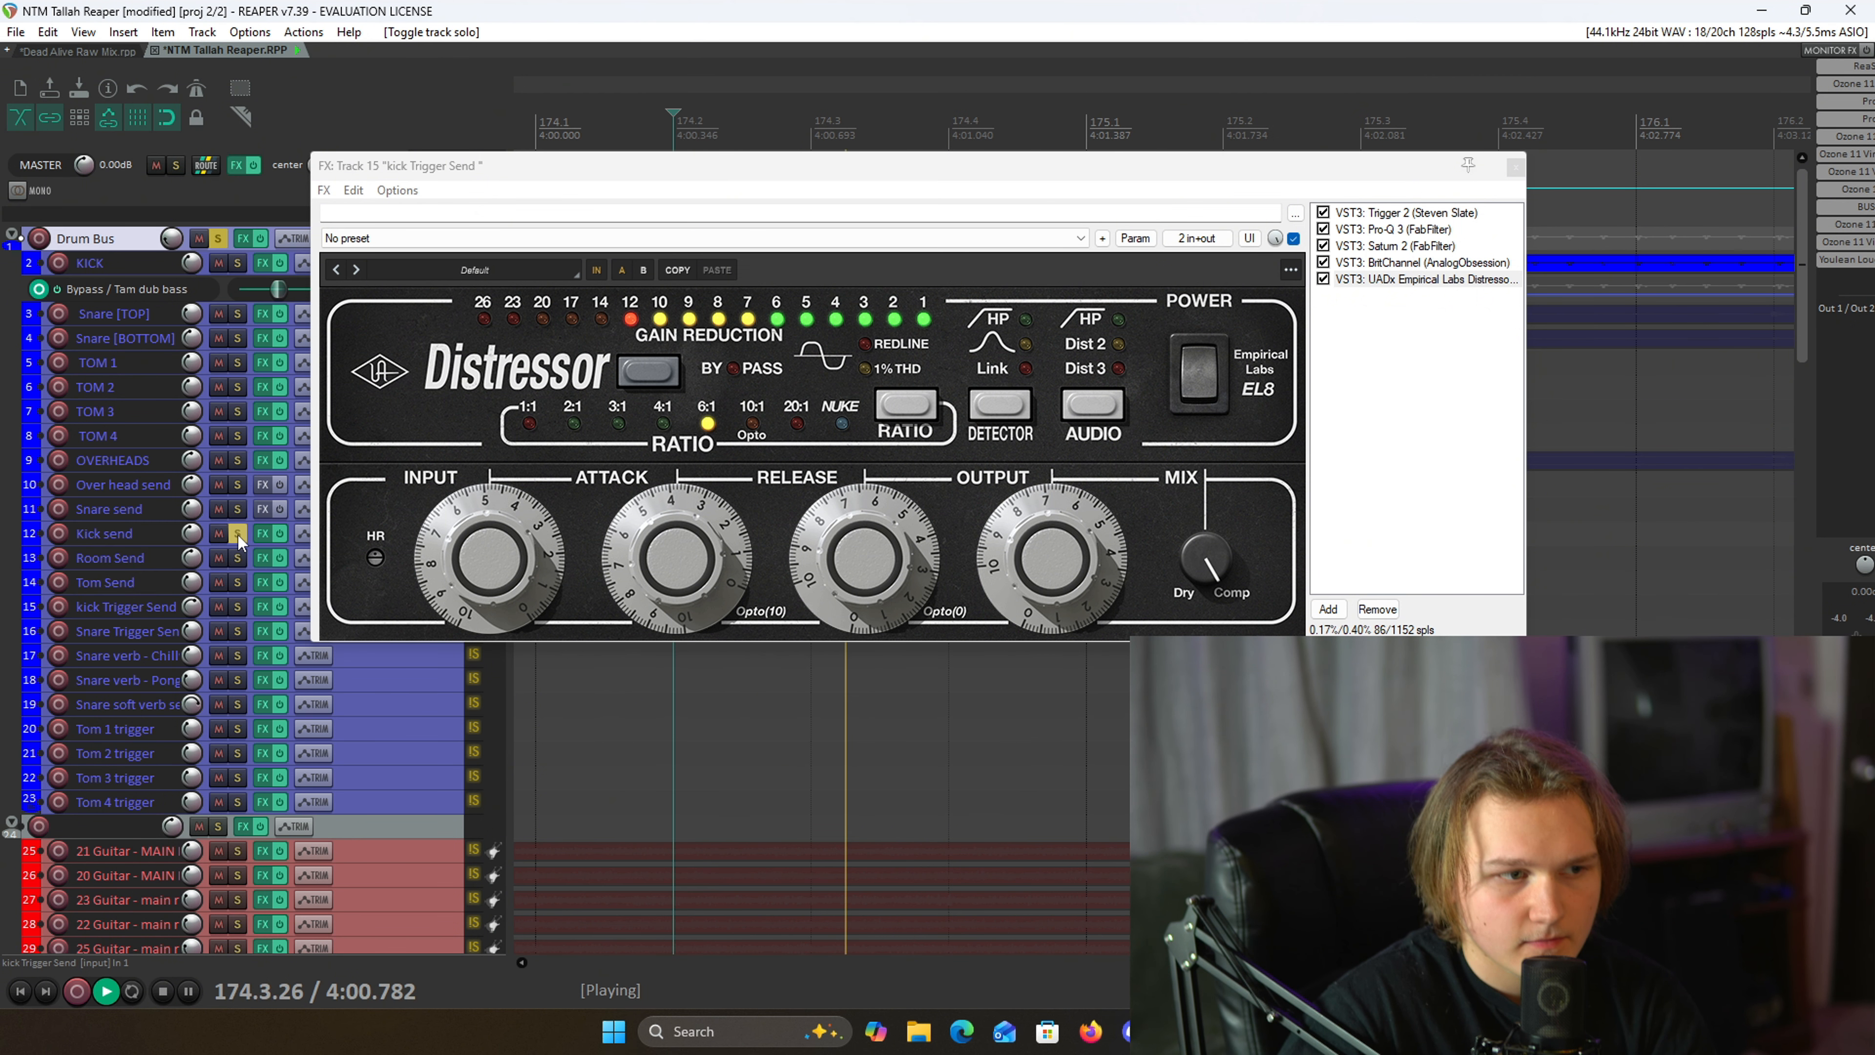
click(237, 536)
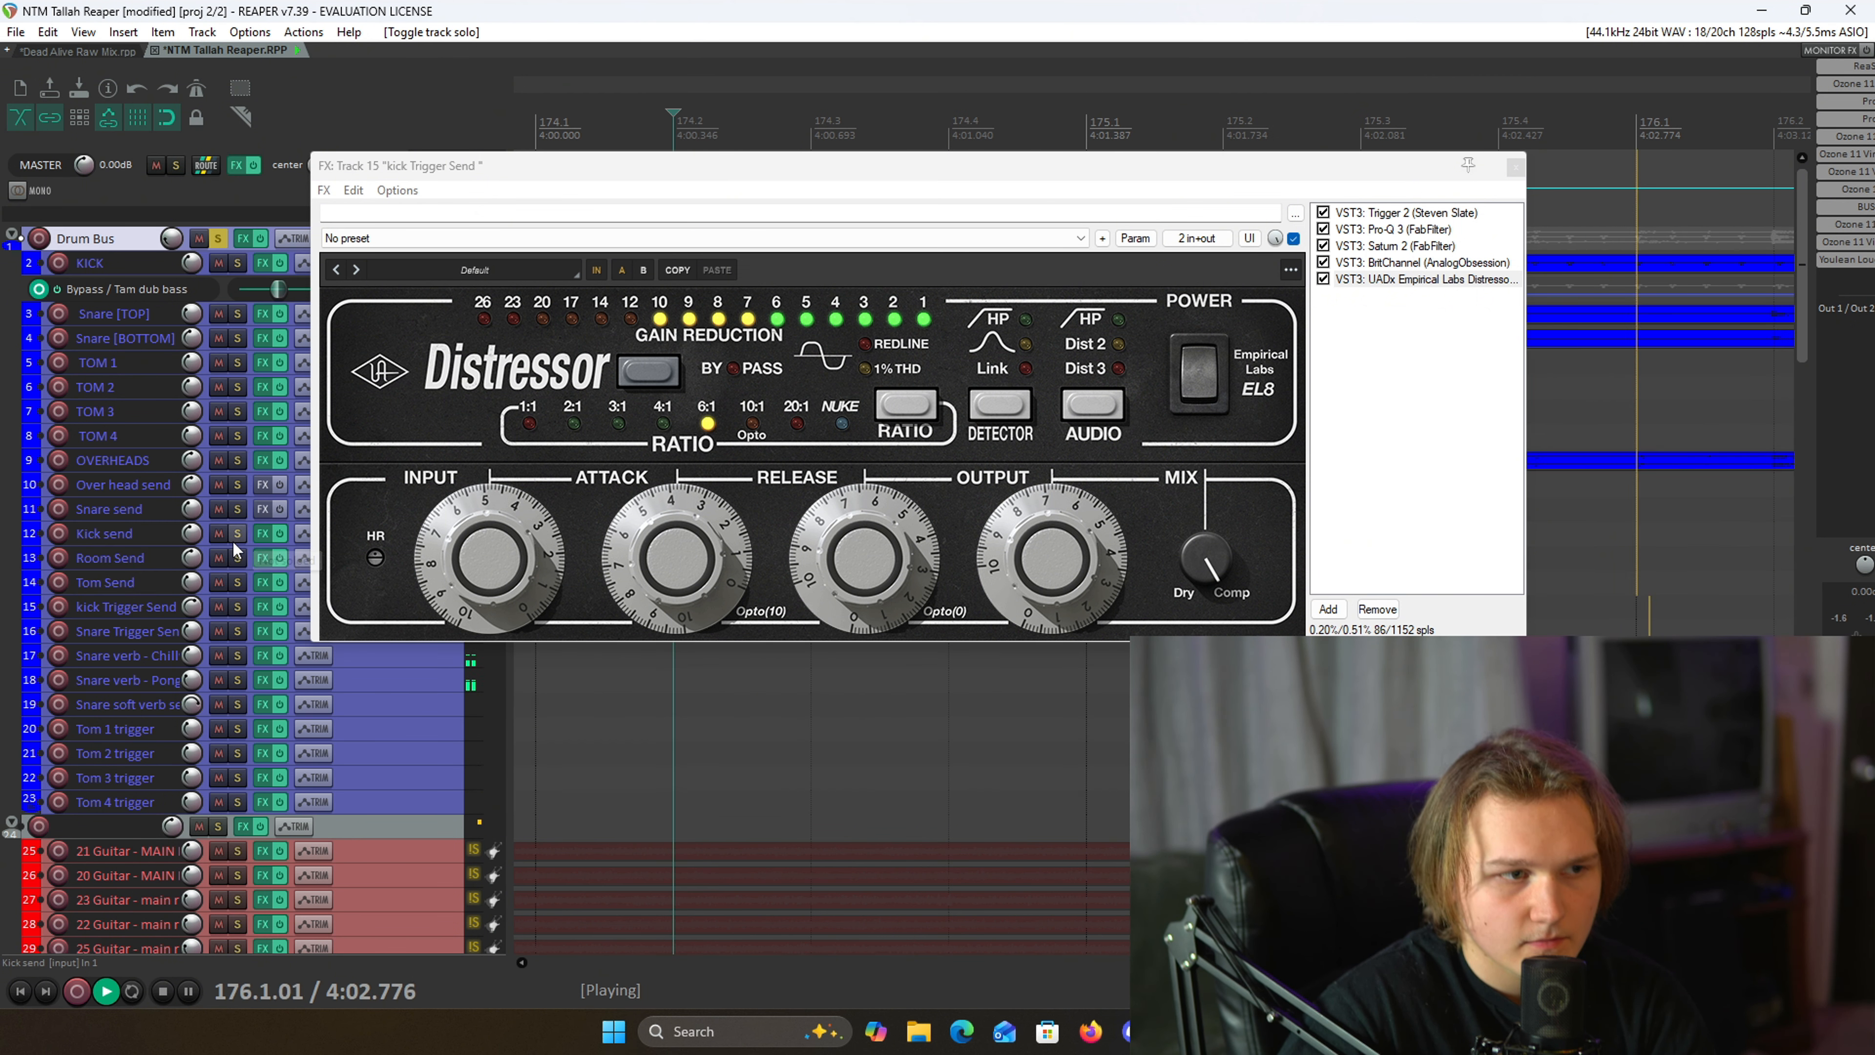
click(237, 534)
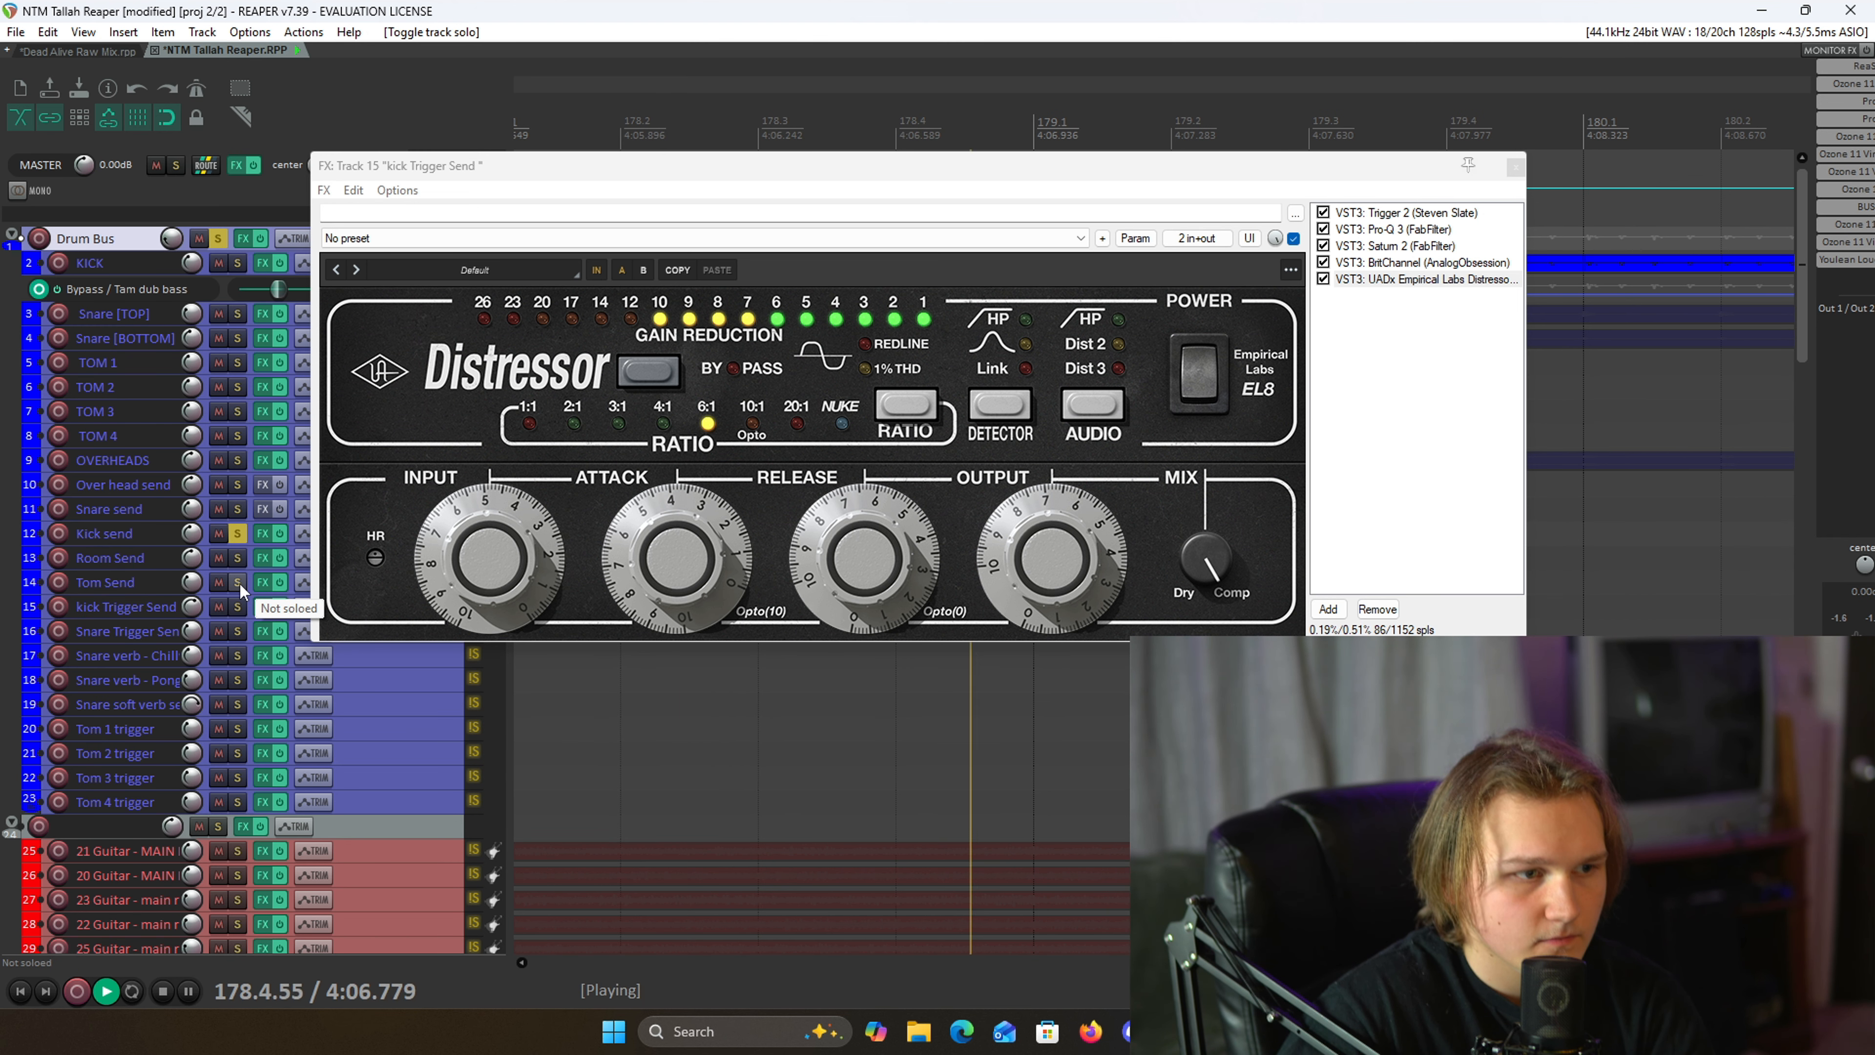
- Toggle the kick Trigger Send's solo against the soloed Kick send during playback, and stop with the edit cursor at 185.2
click(238, 607)
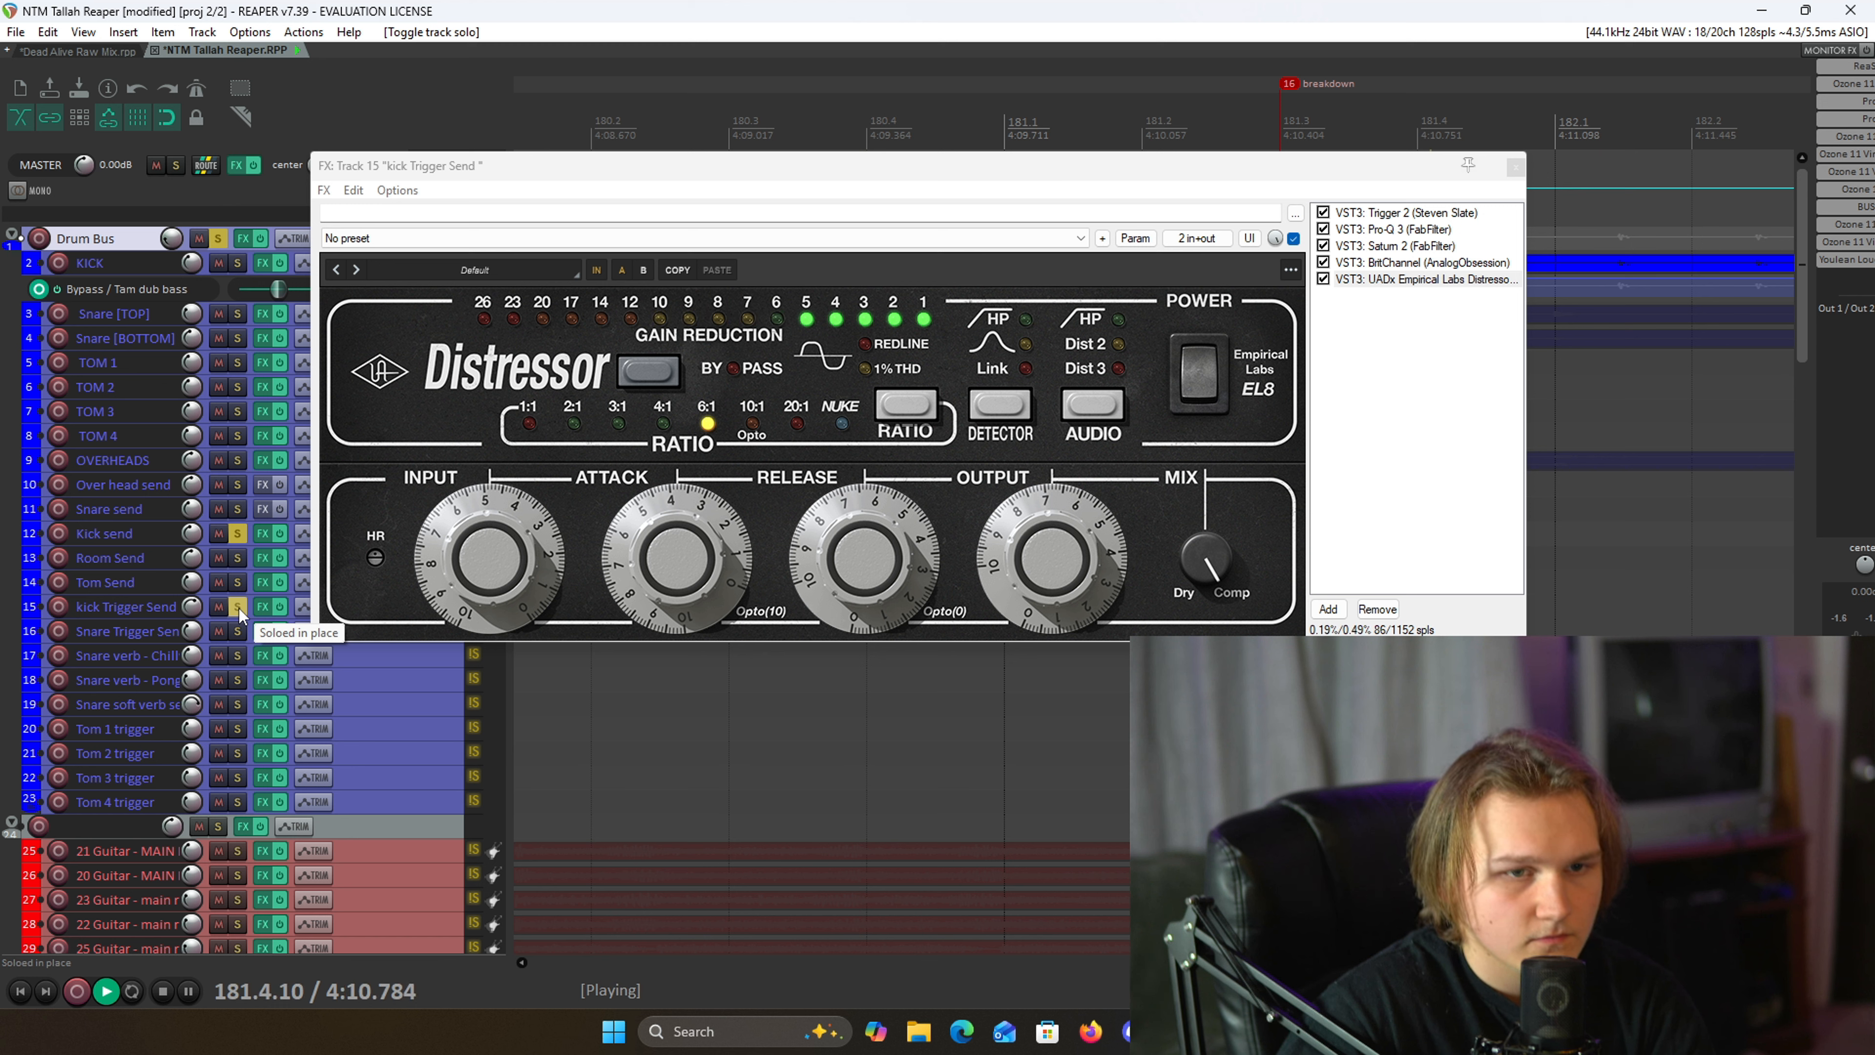
click(238, 609)
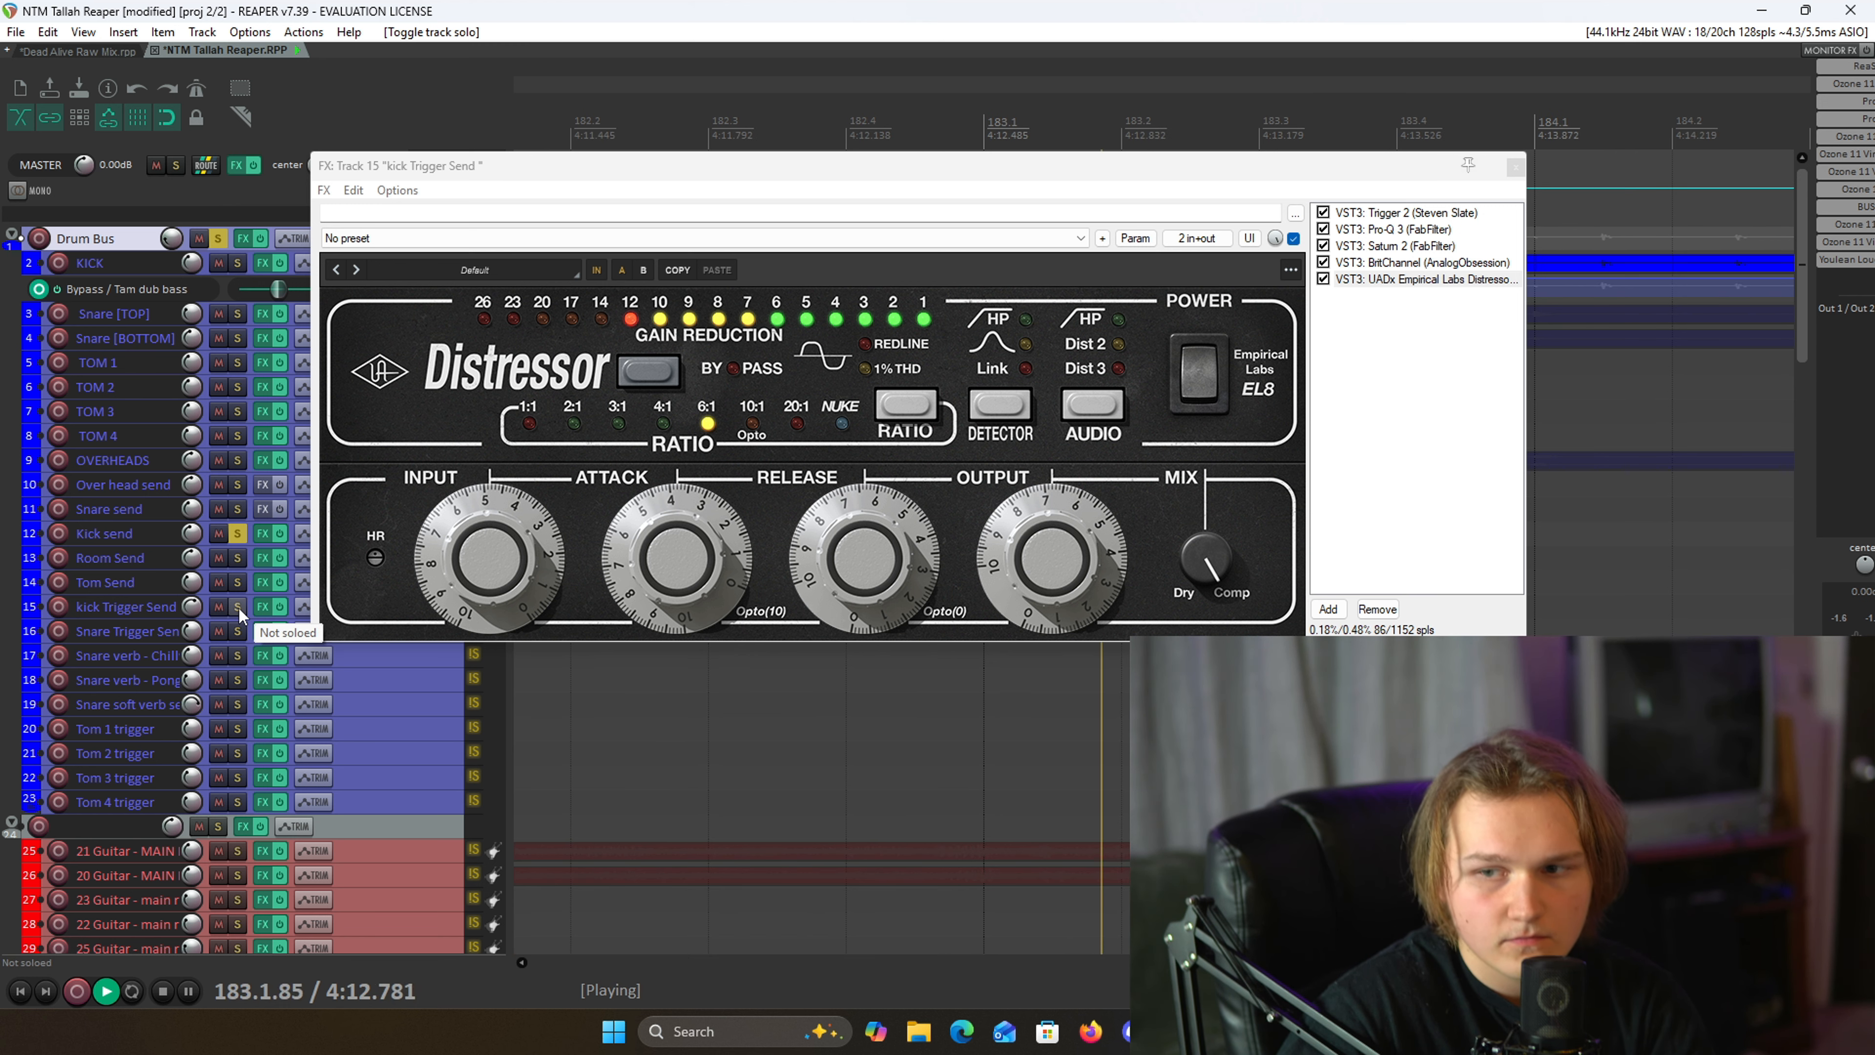
click(238, 608)
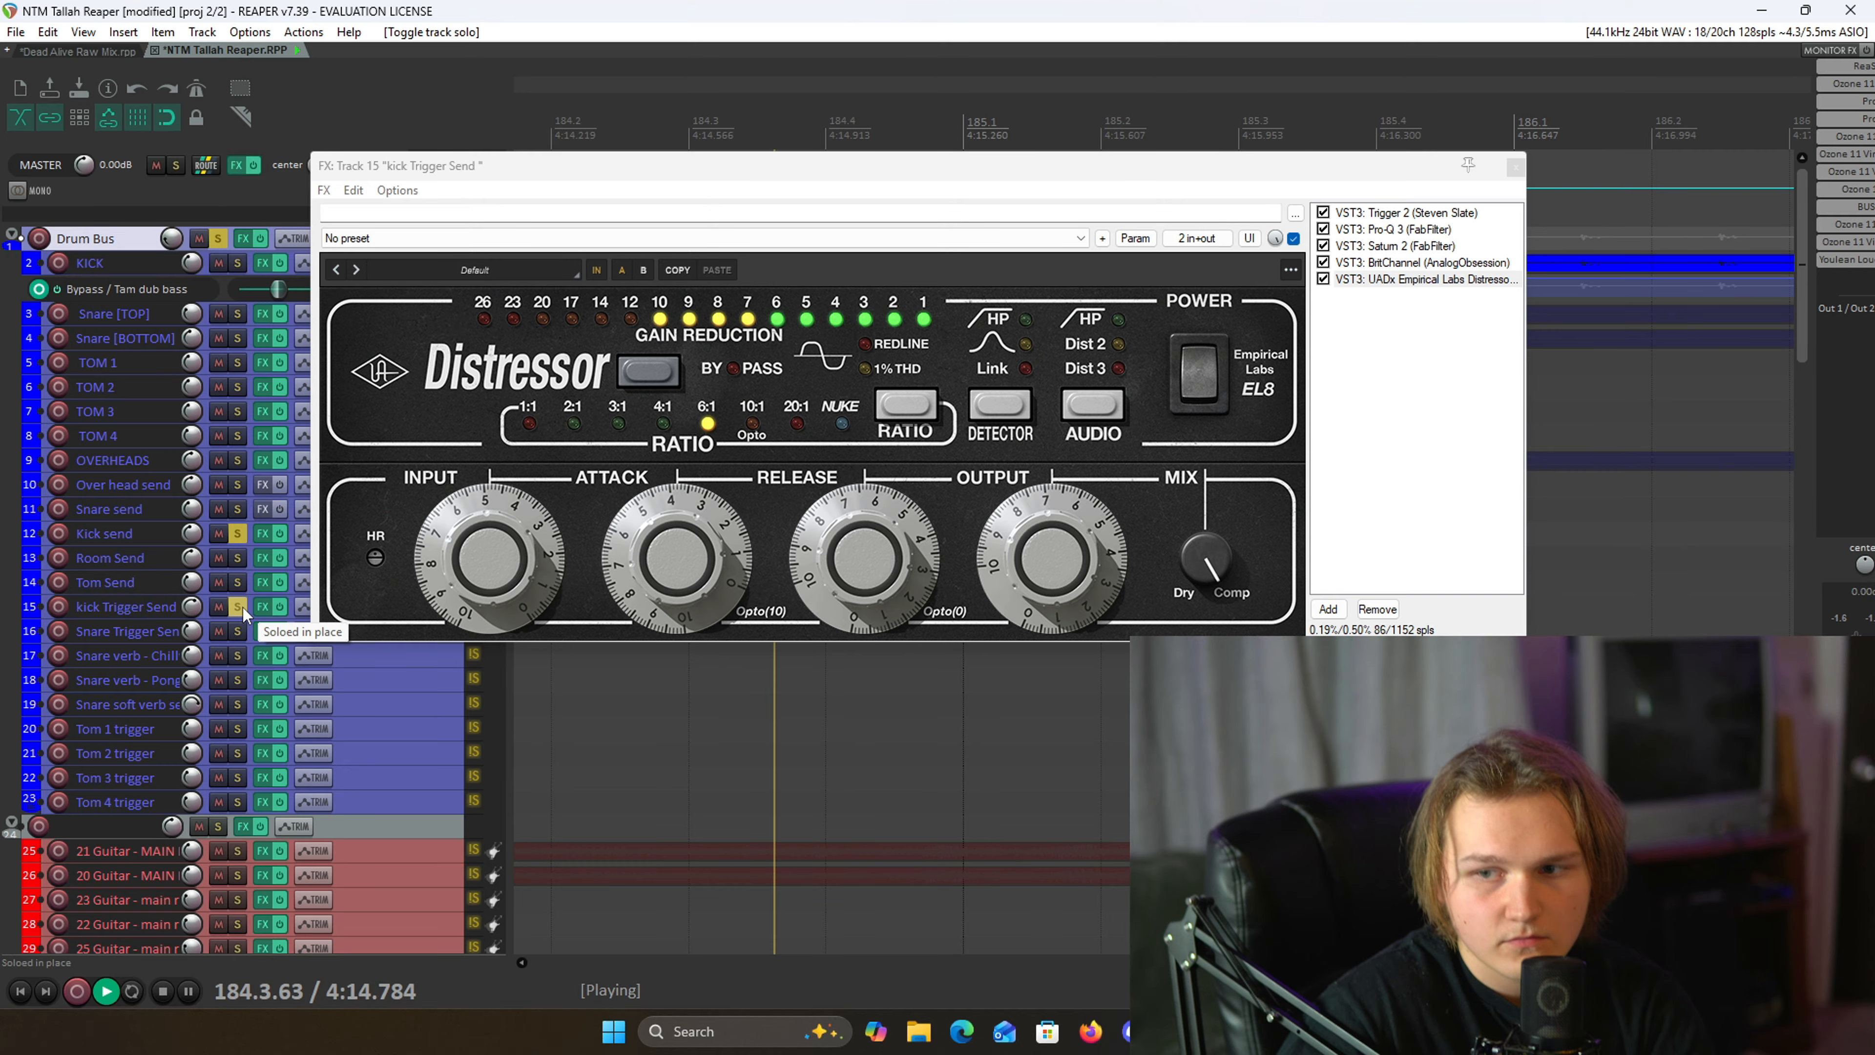
click(1110, 142)
key(space)
drag(1025, 177, 986, 314)
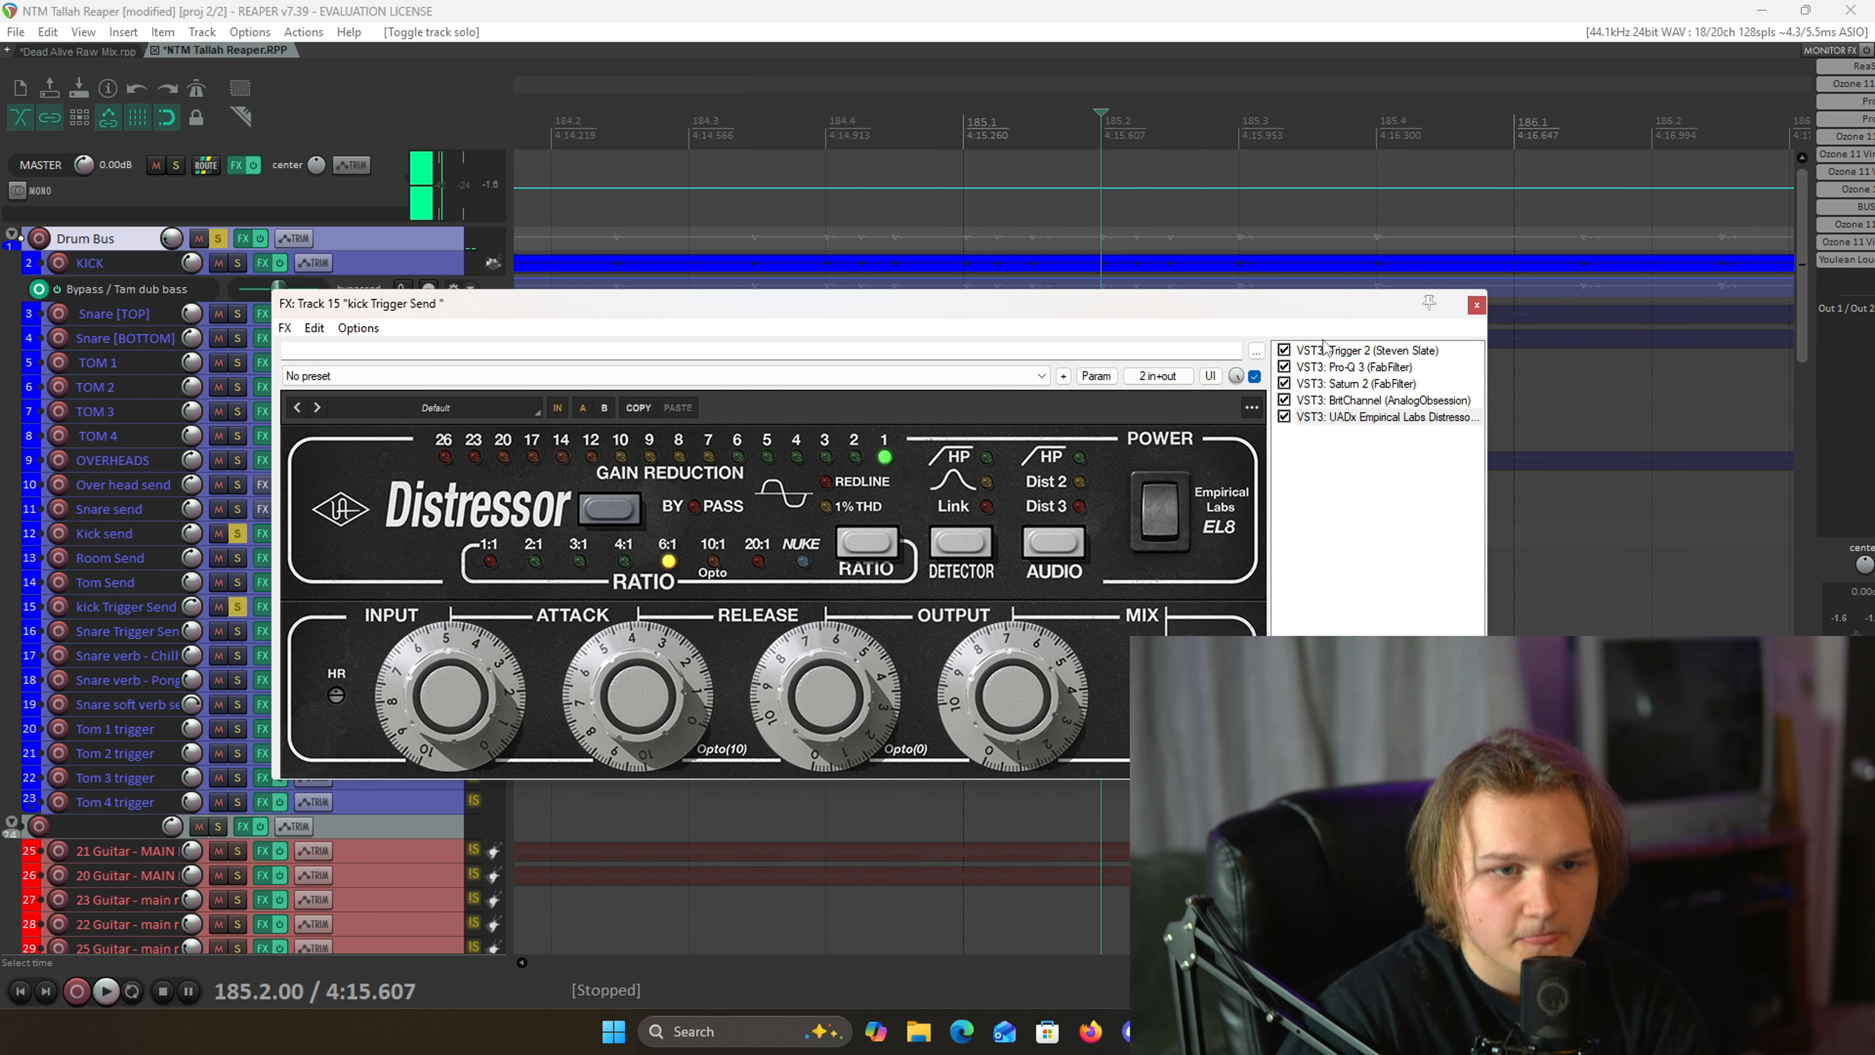
- Unsolo the kick Trigger Send and the Kick send, and close the kick Trigger Send's effects chain
click(237, 607)
click(238, 535)
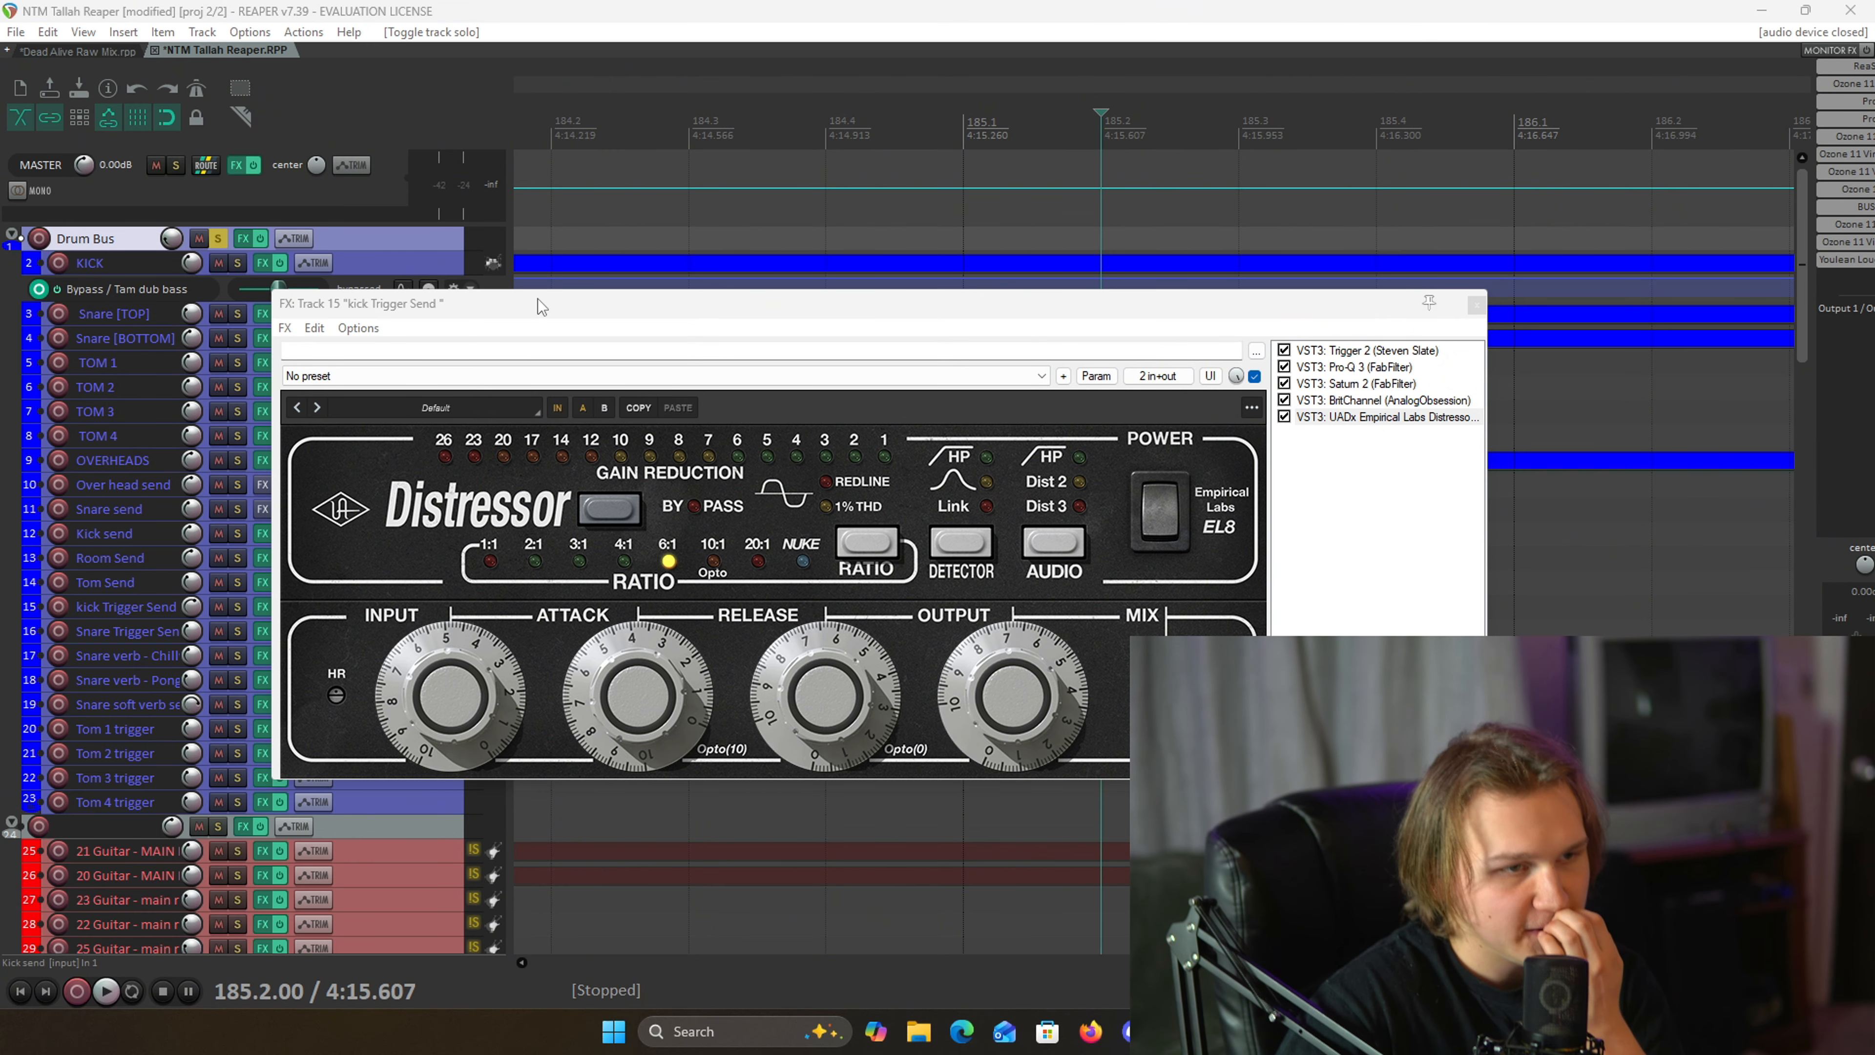
drag(582, 316, 782, 285)
click(1674, 278)
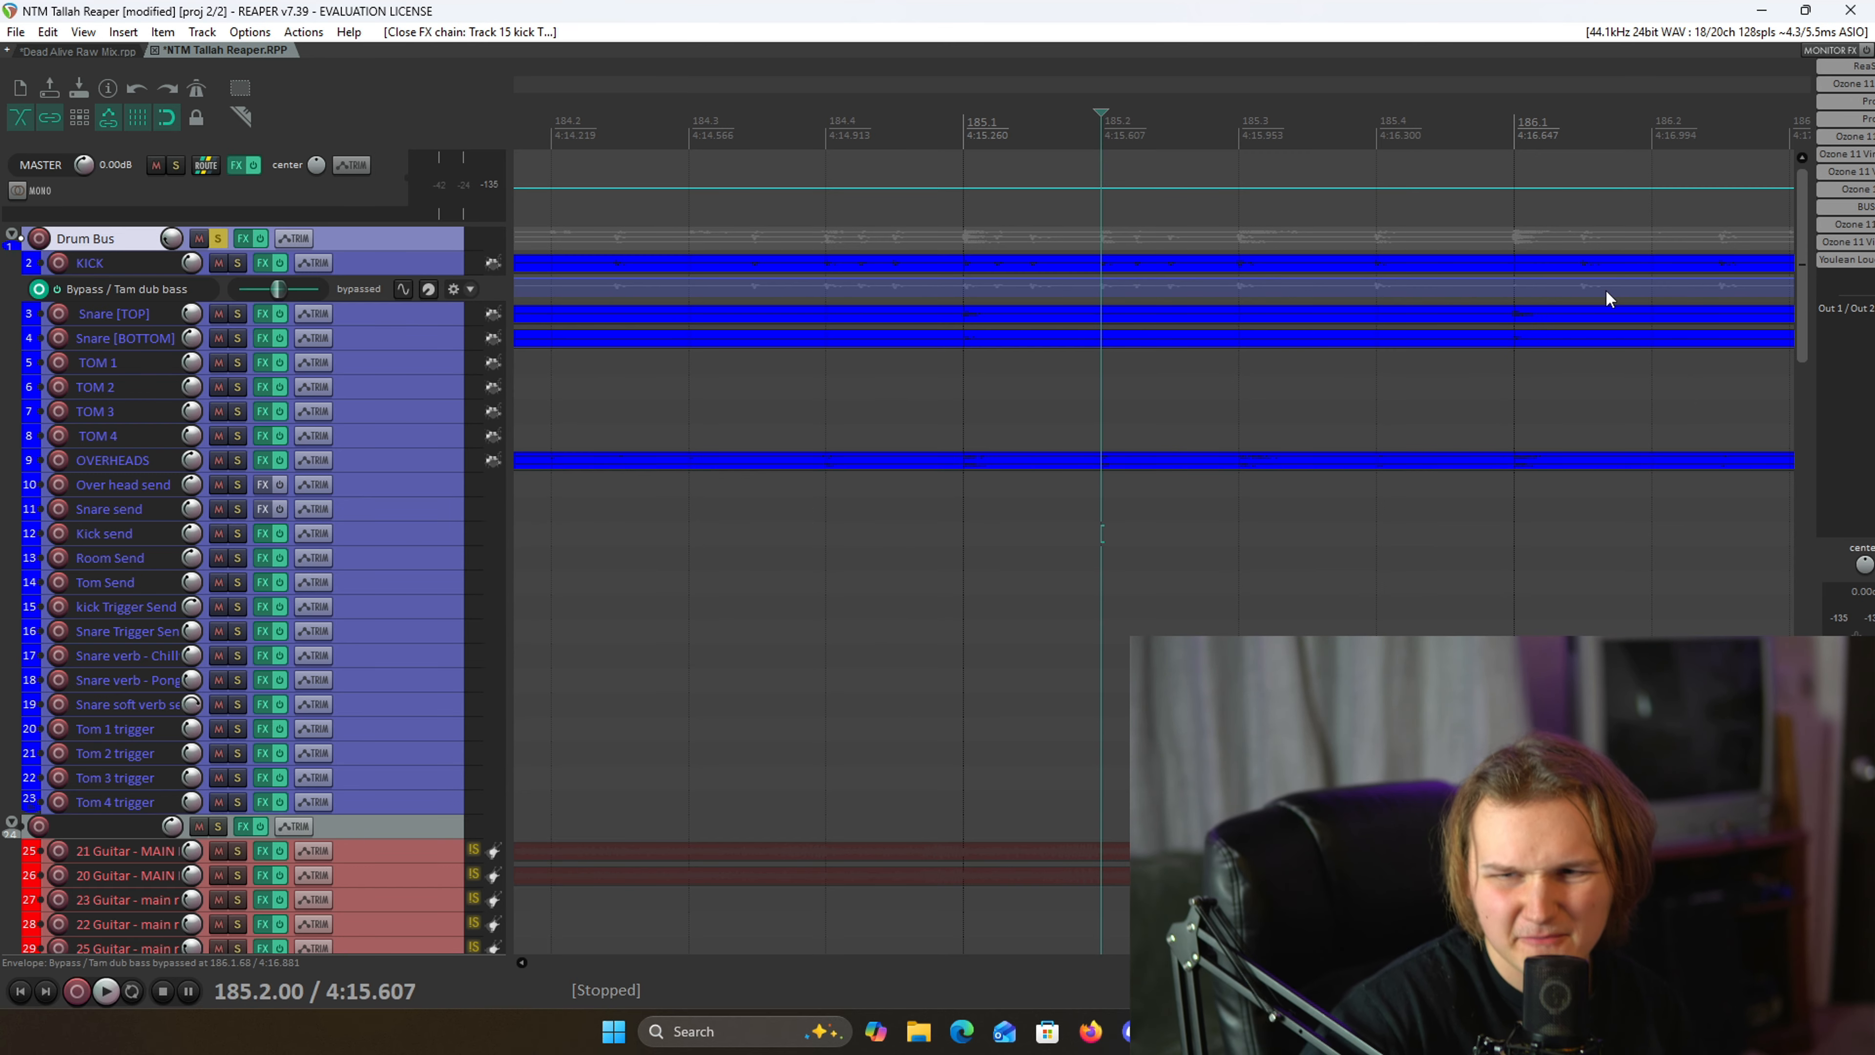
mouse_move(256, 705)
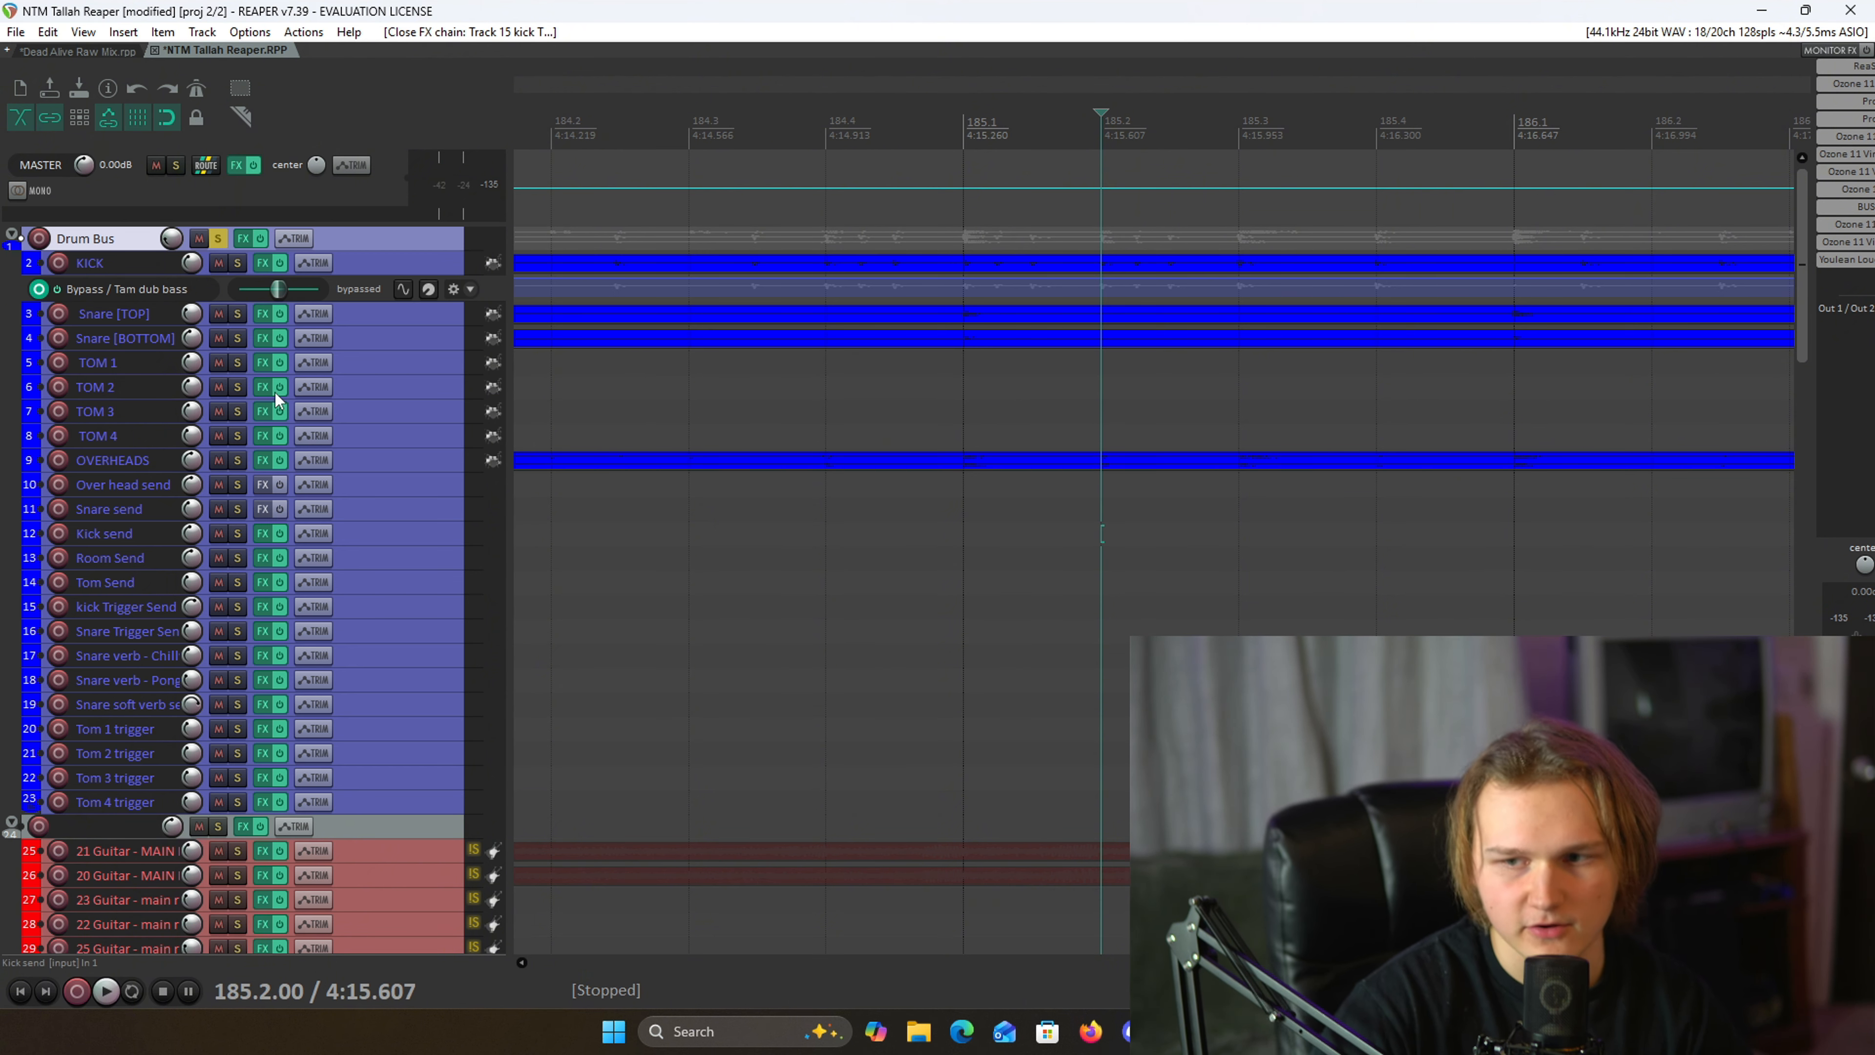
- Solo the Snare [TOP] and Snare [BOTTOM] tracks inside the Drum Bus
scroll(287, 486, down, 1)
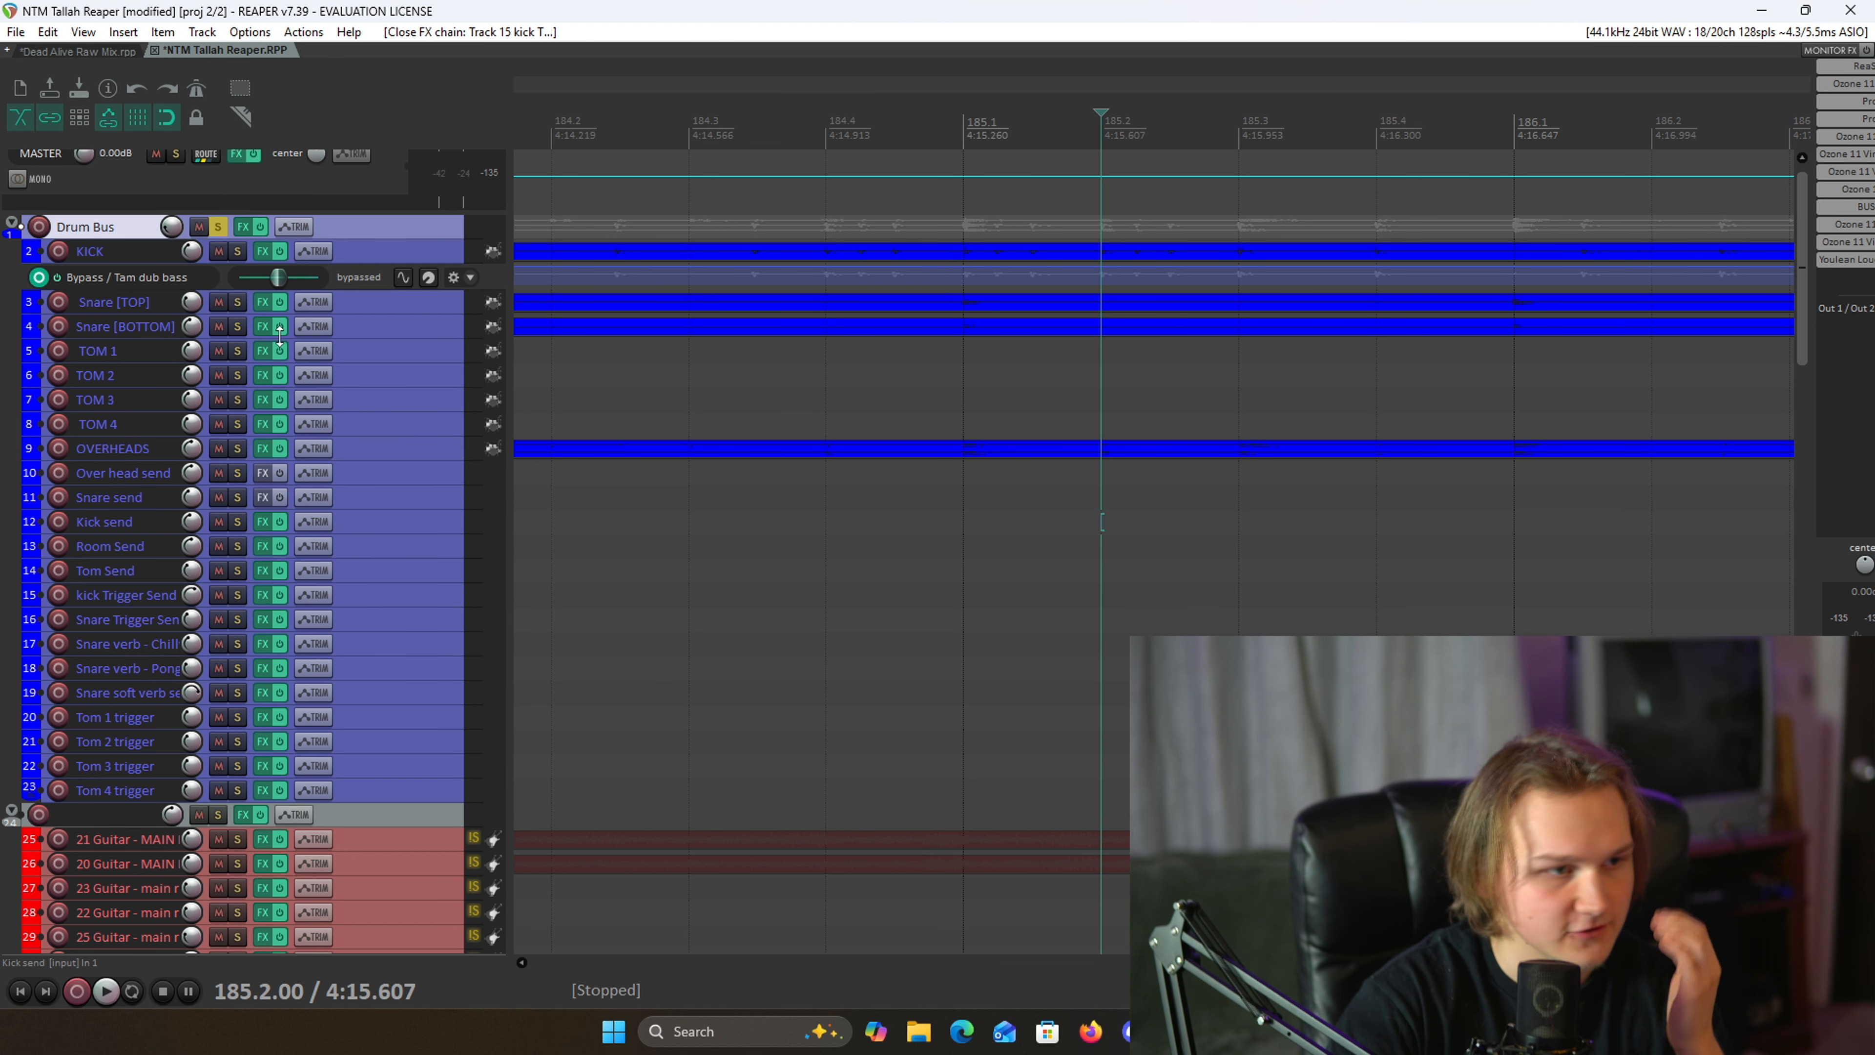
click(408, 256)
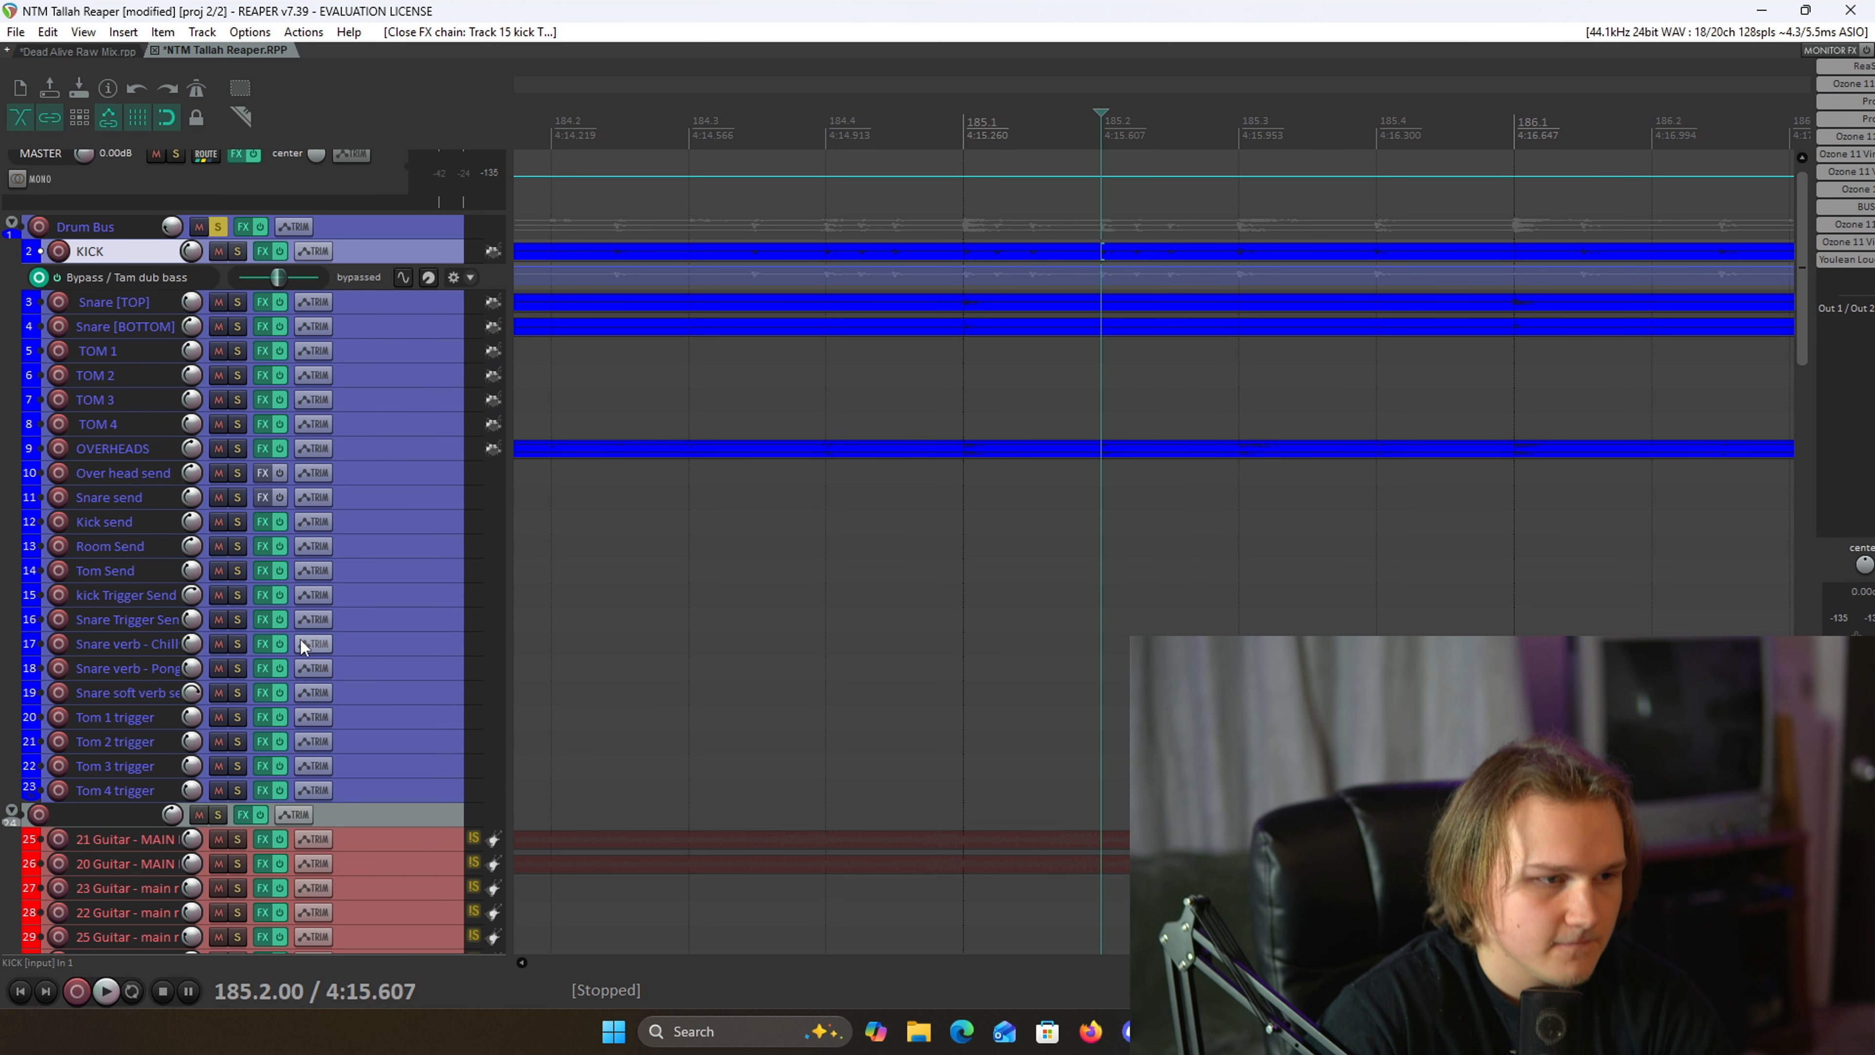
scroll(321, 690, up, 2)
scroll(320, 693, down, 2)
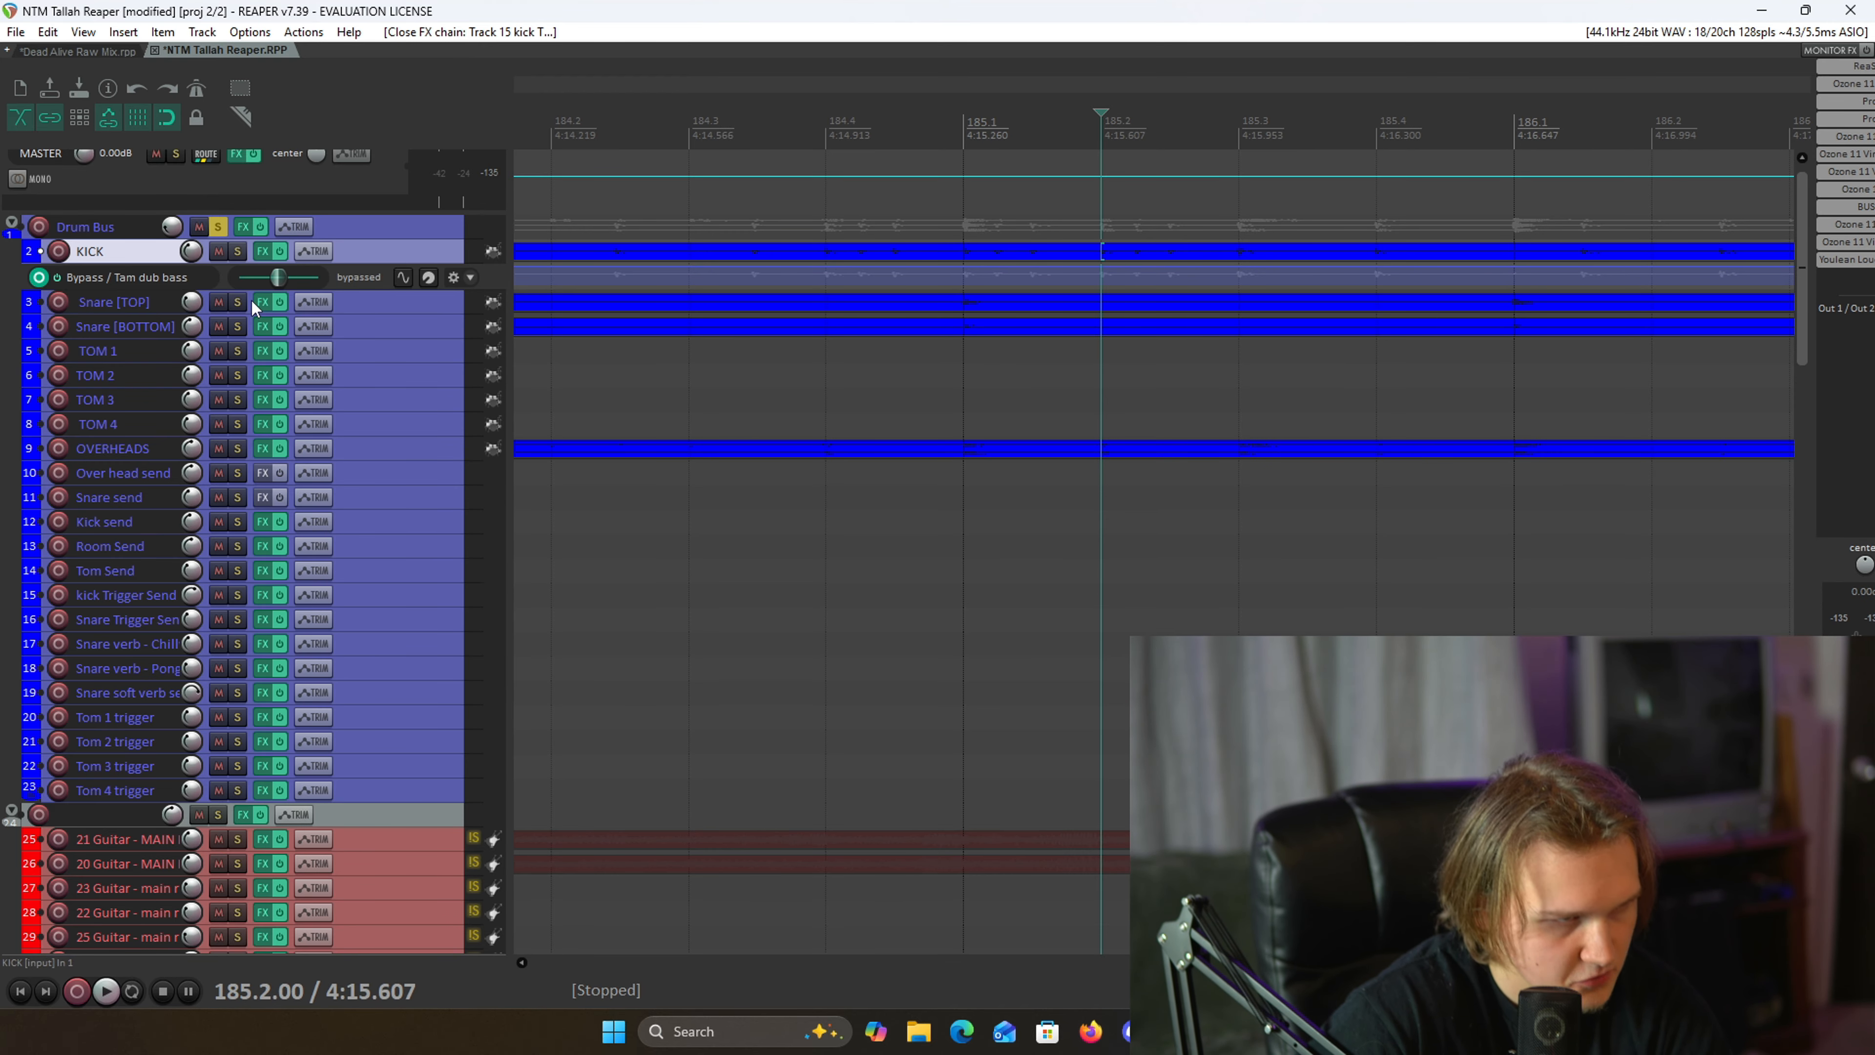
click(237, 302)
click(236, 325)
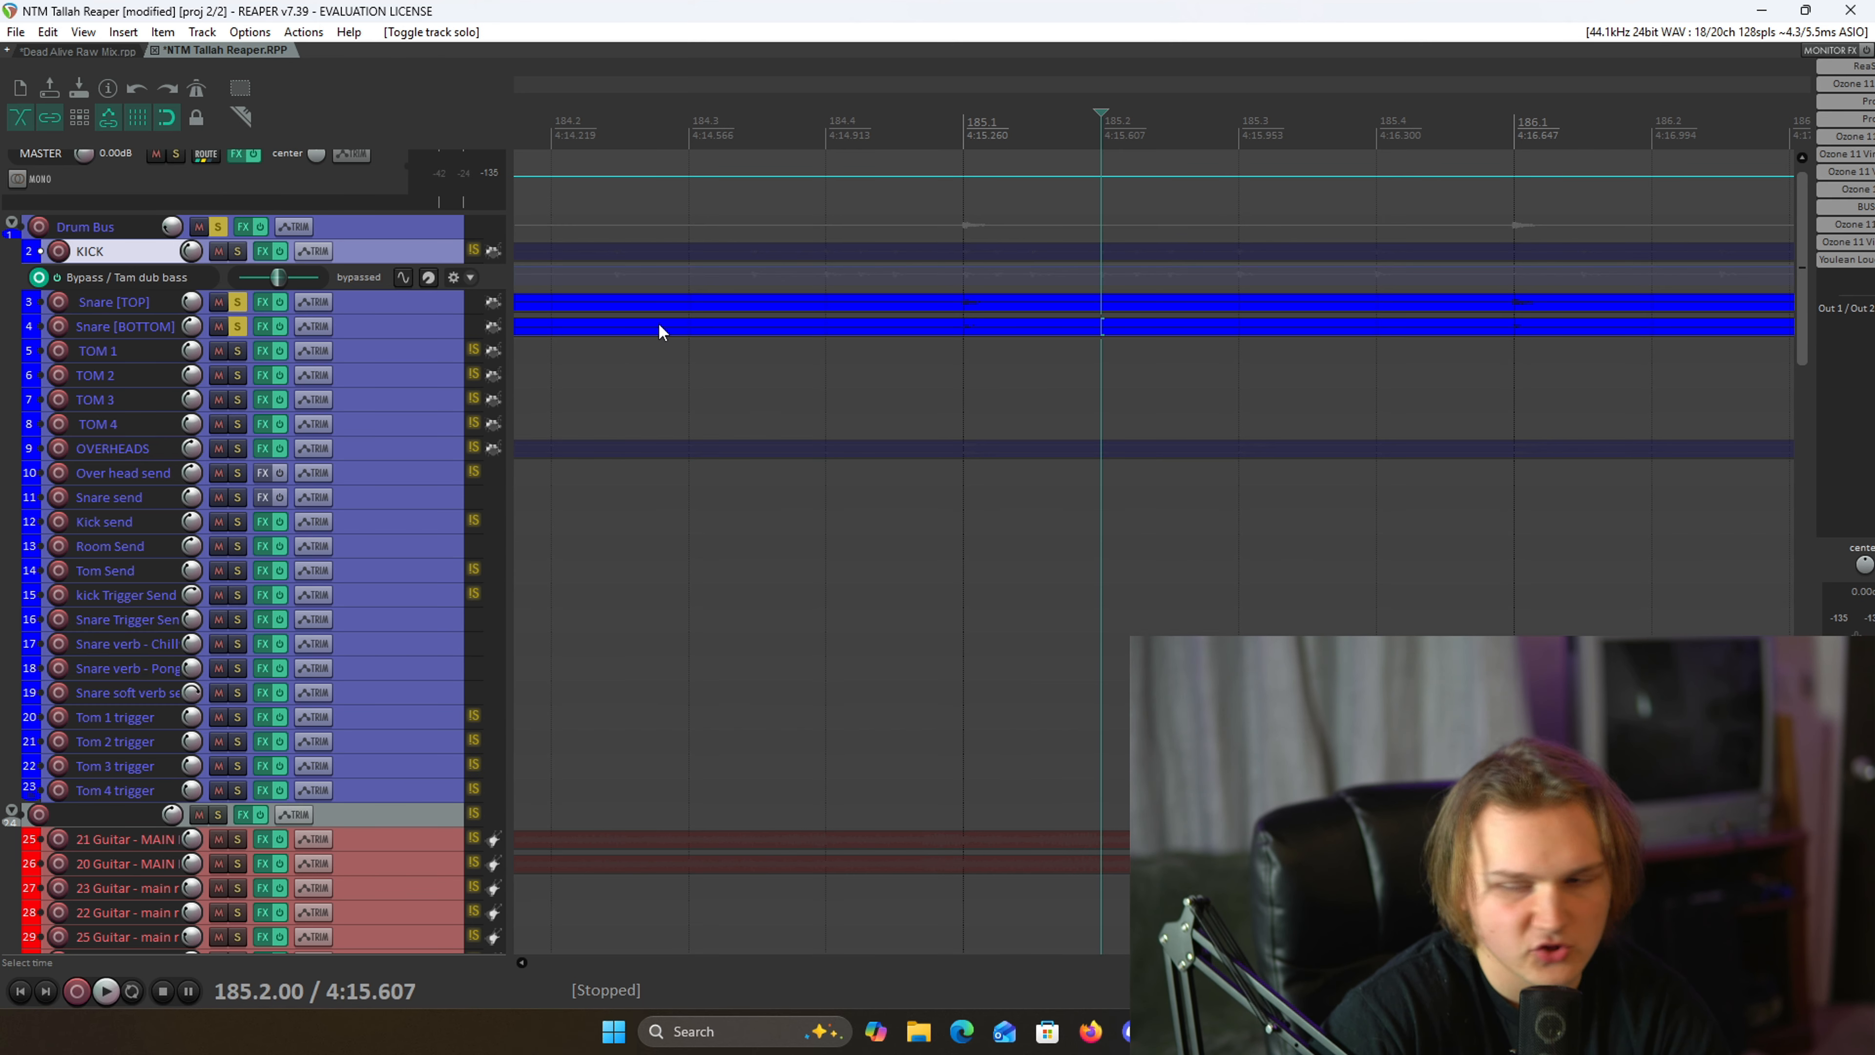
- Point out the snare tracks by selecting the Snare Trigger Send, the snare verbs and the Snare send, ending on Snare [BOTTOM]
drag(342, 695, 359, 624)
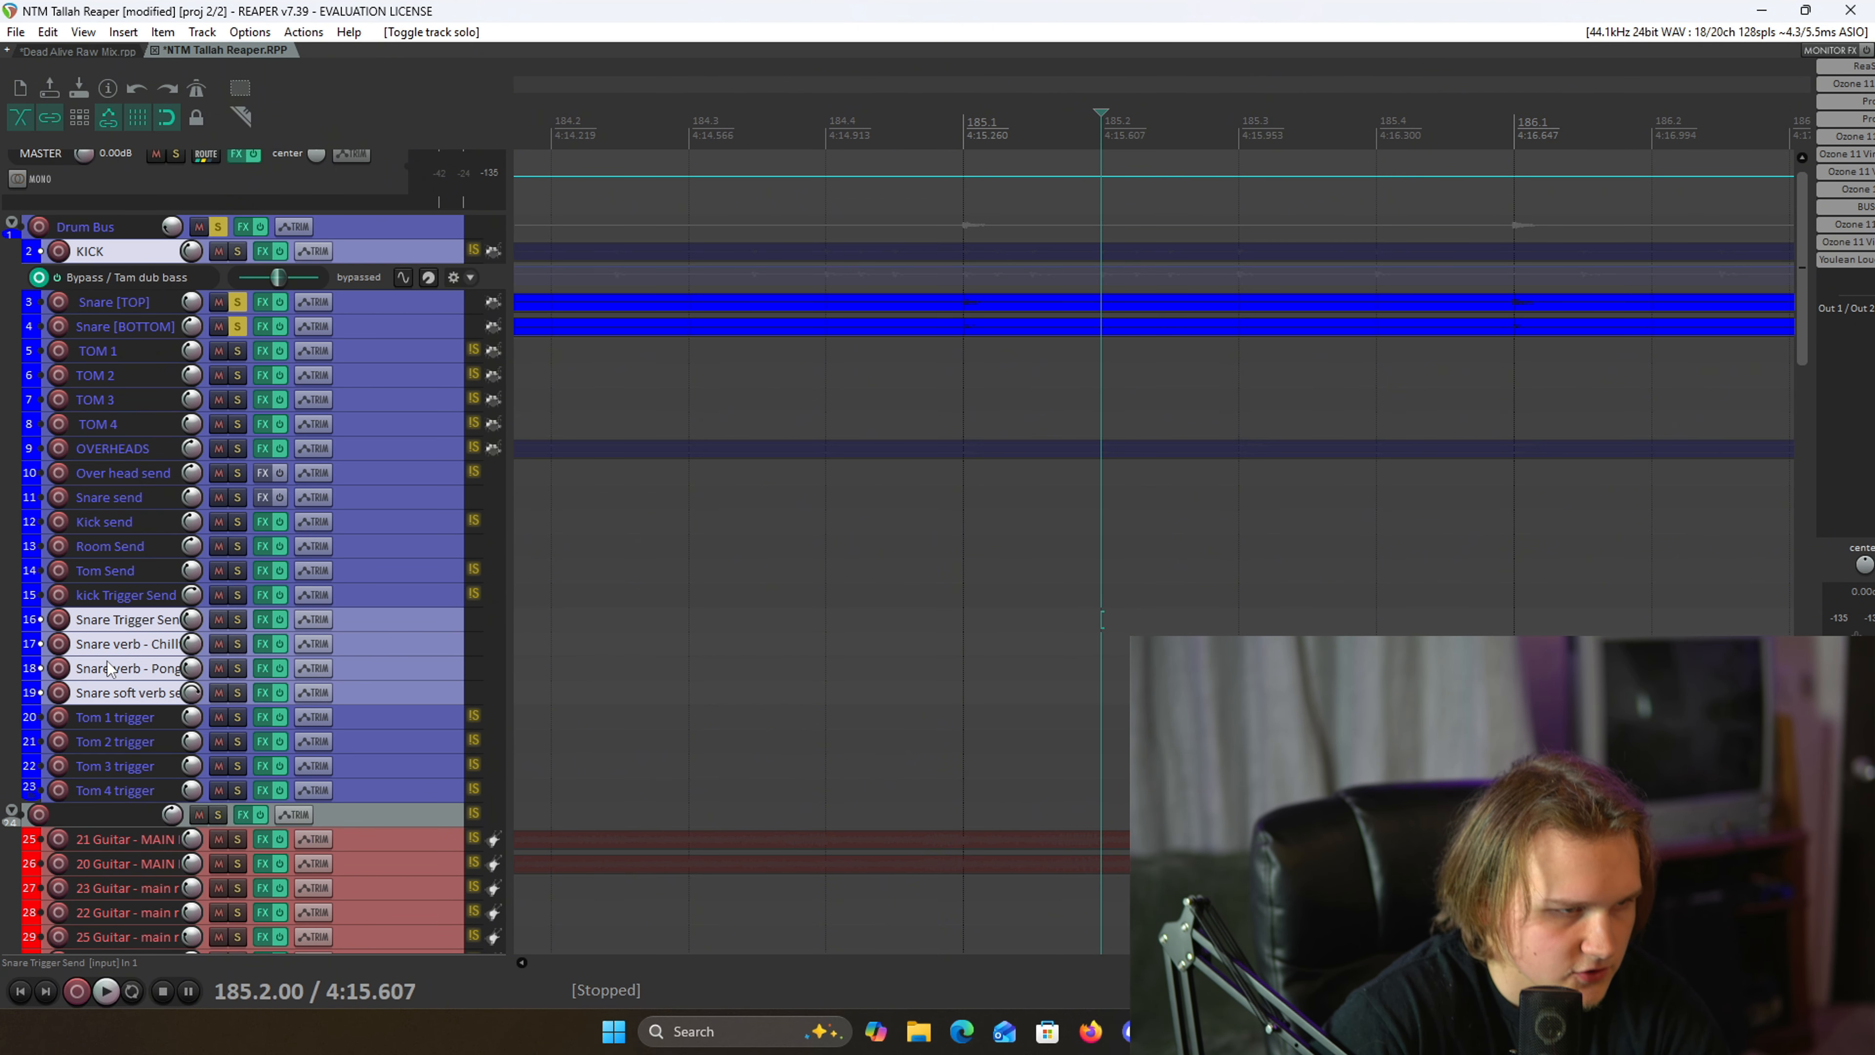
ctrl+click(388, 498)
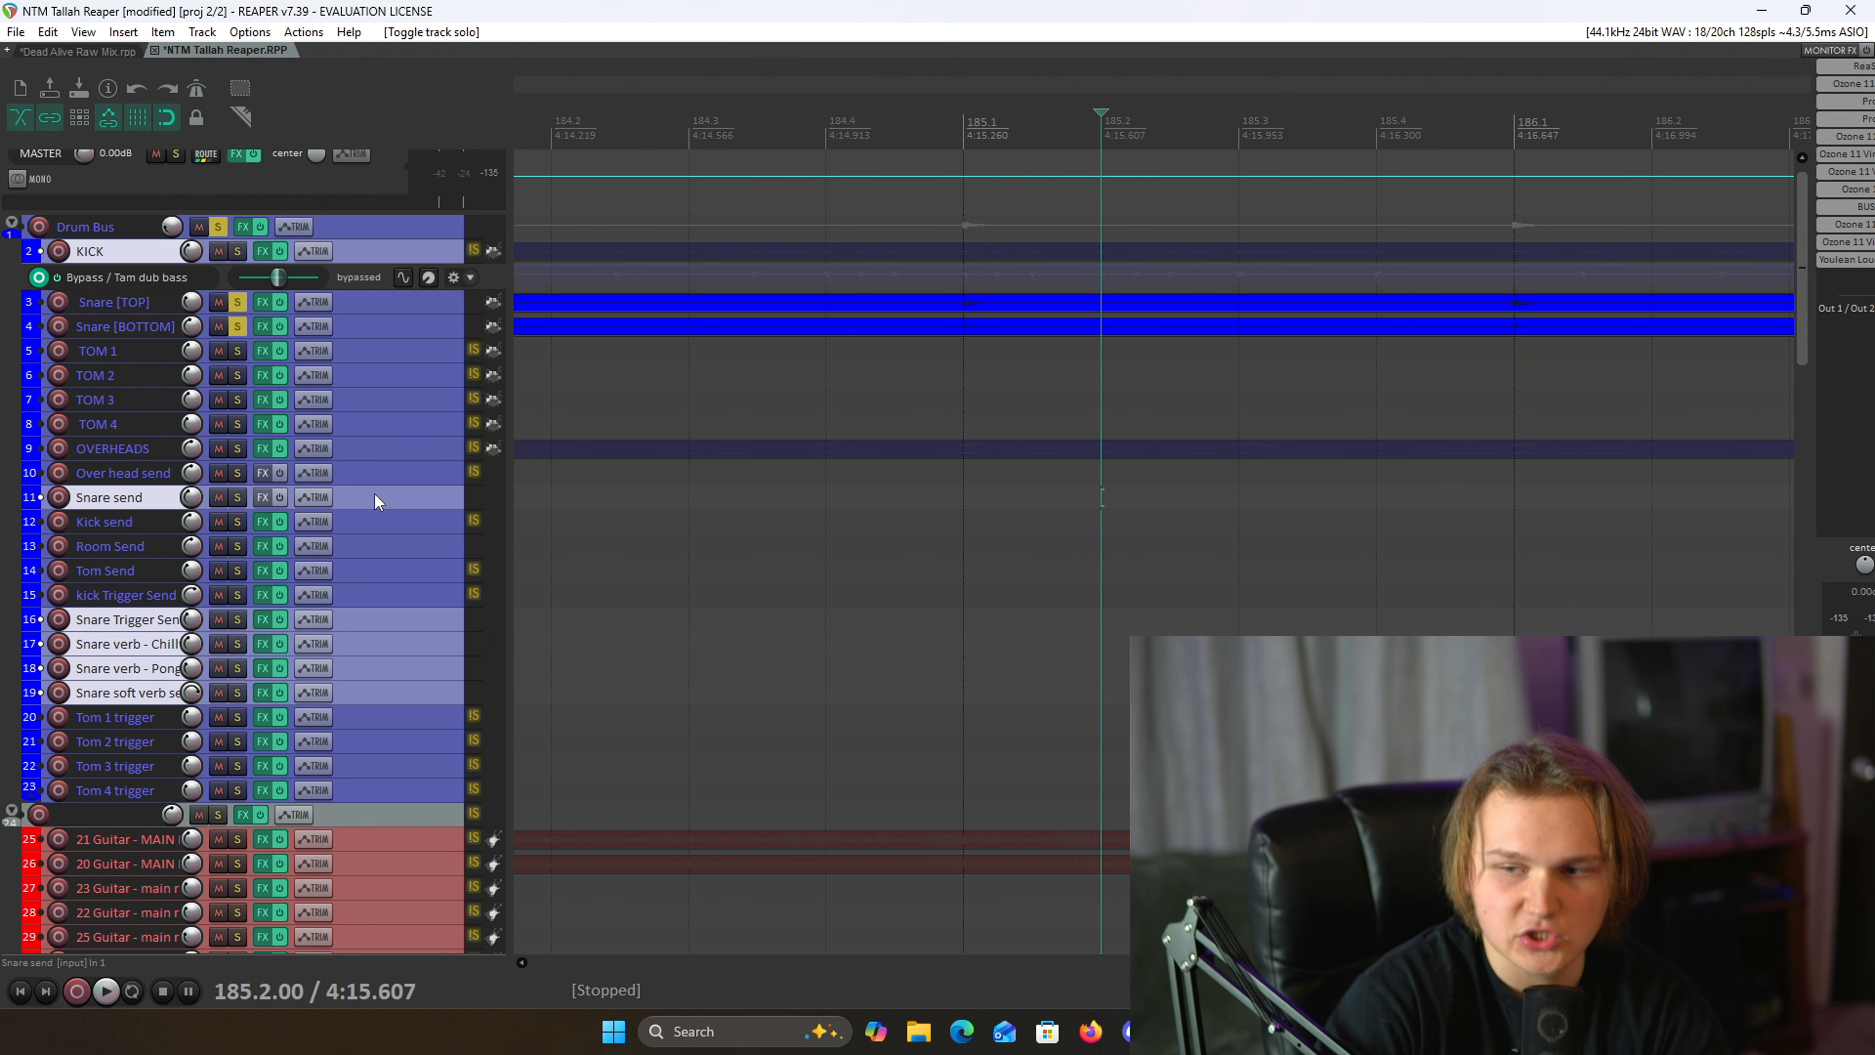
click(395, 620)
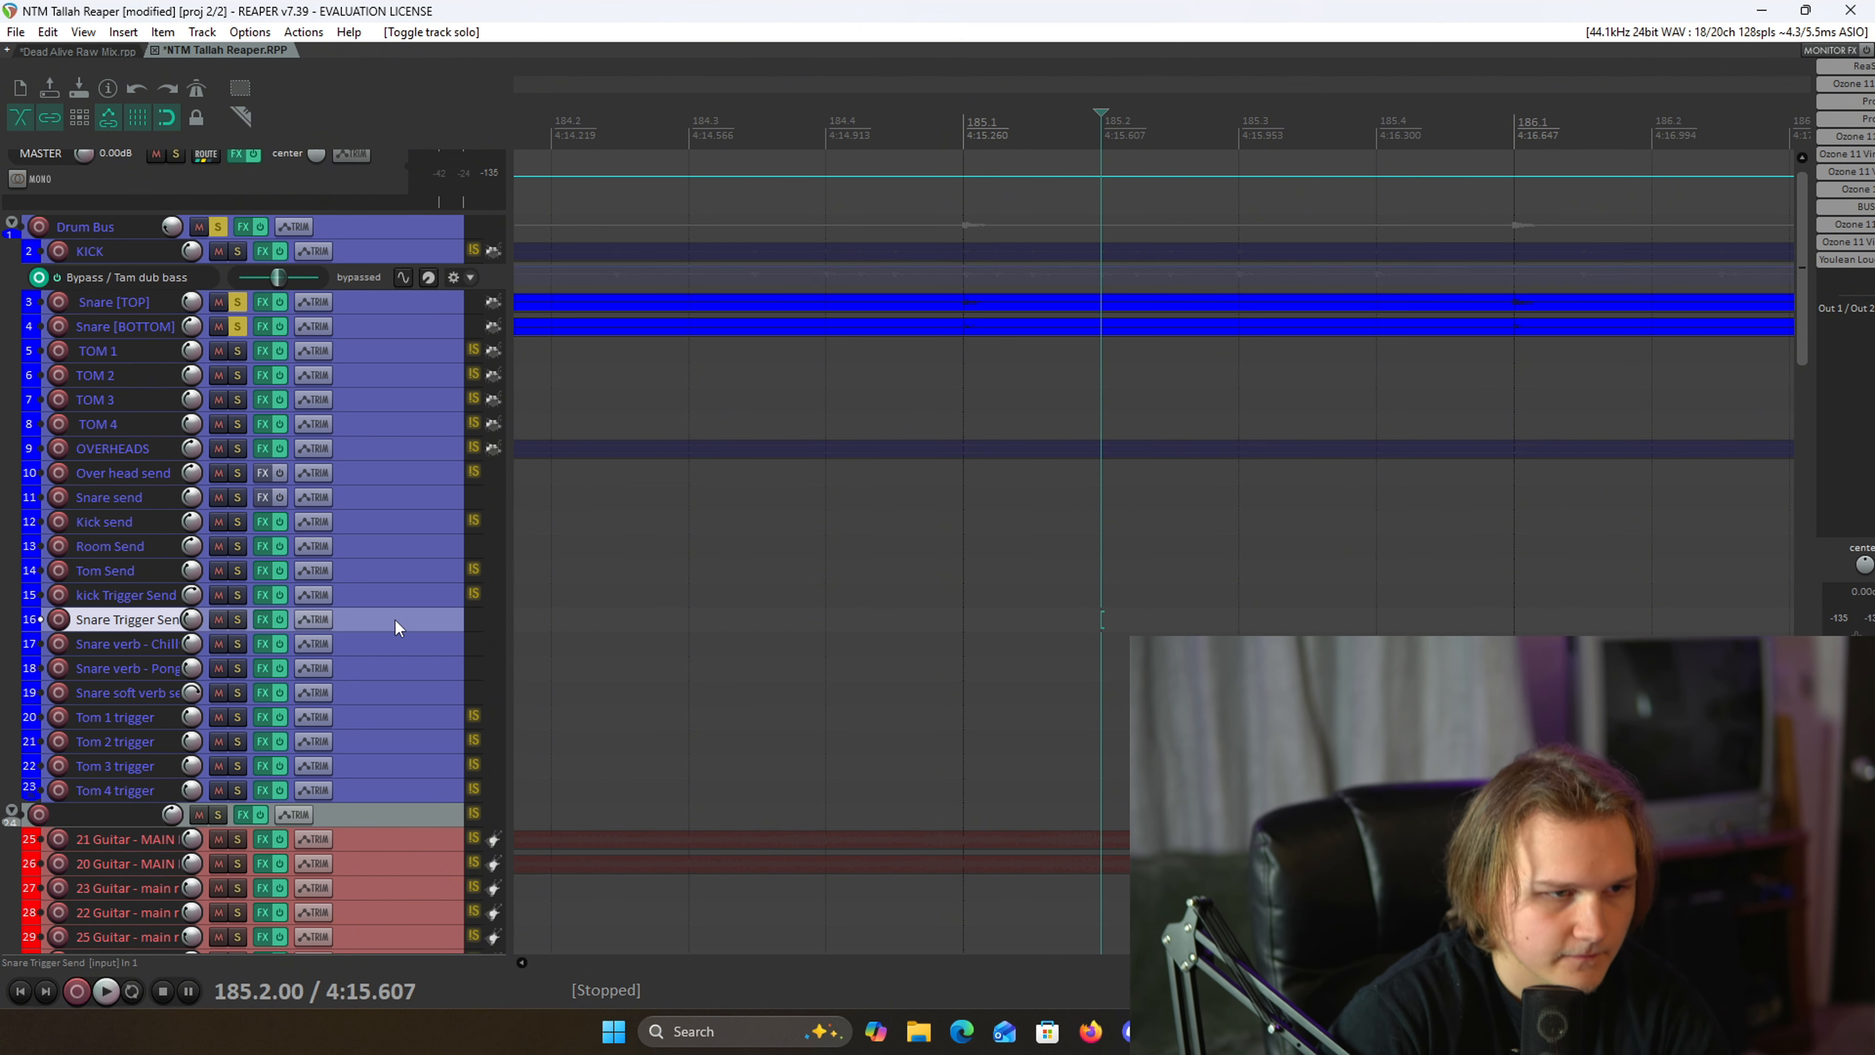
click(381, 451)
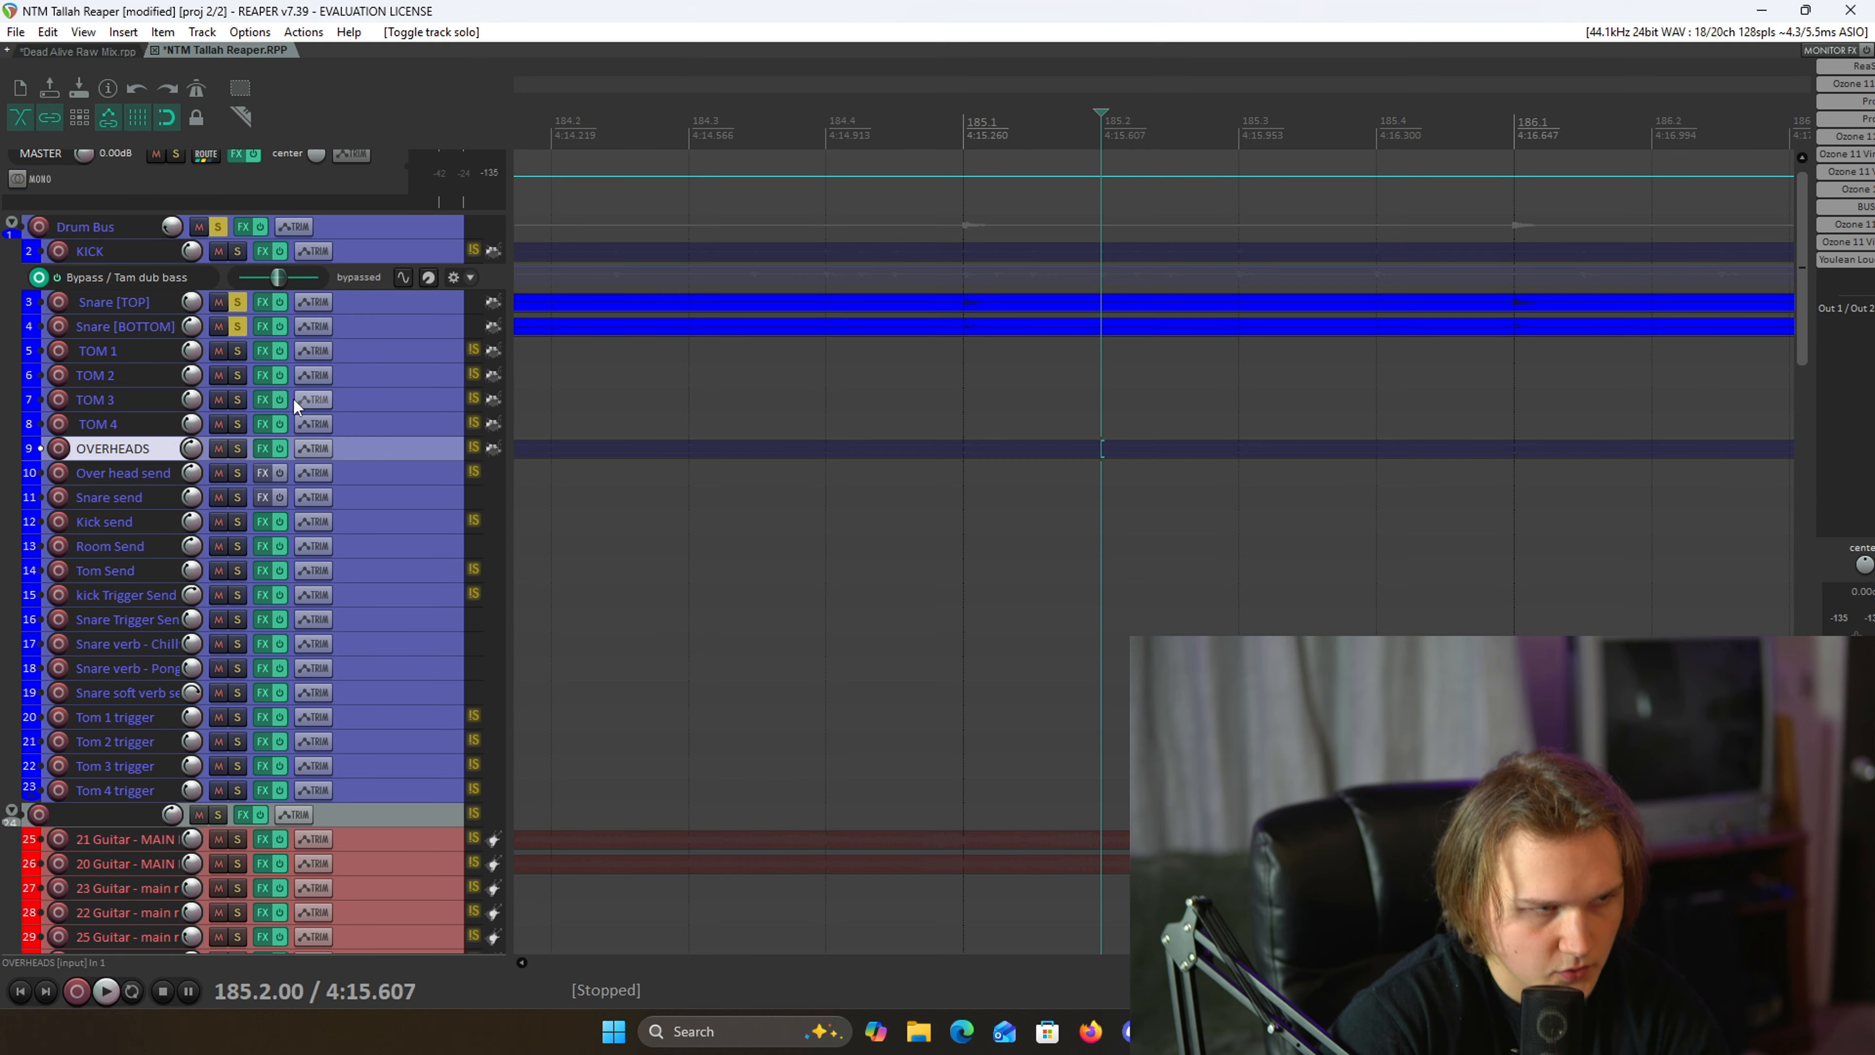
click(362, 302)
click(358, 327)
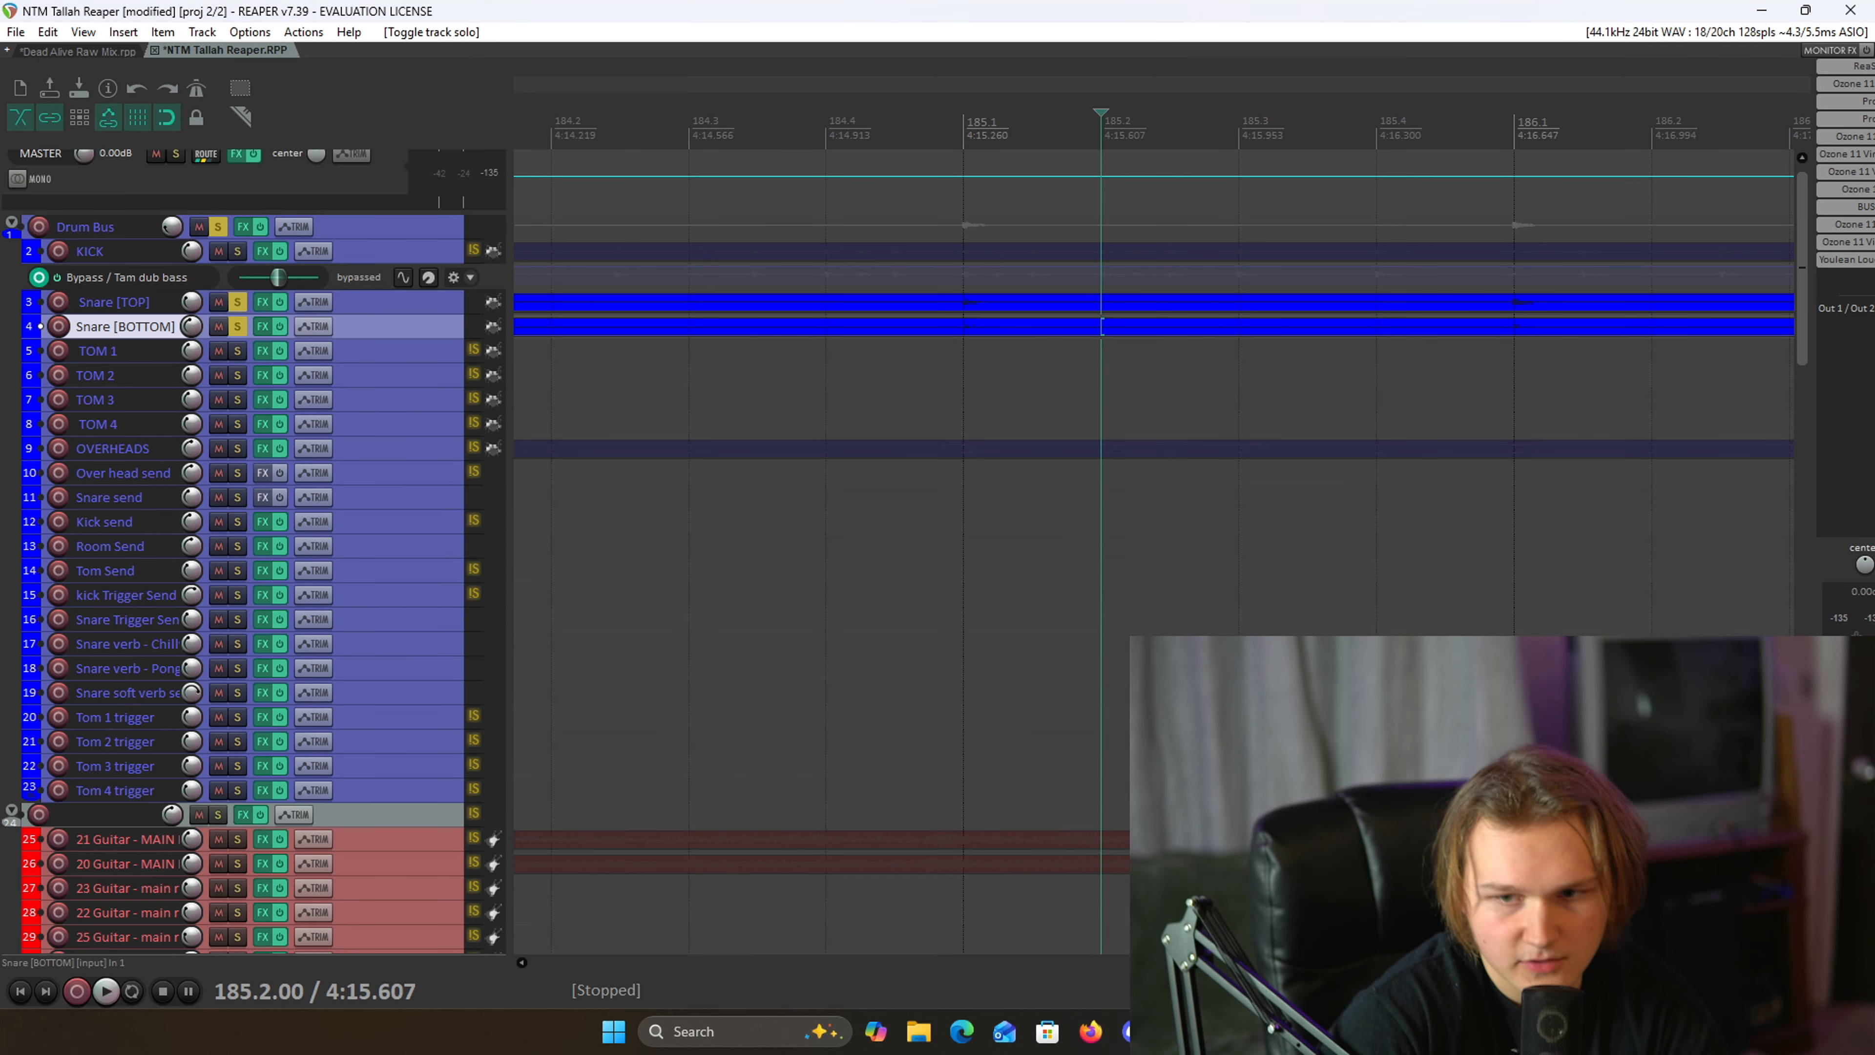
- Play the soloed snare with its trigger and reverbs active from 184.3, and stop playback
click(706, 126)
key(space)
scroll(1005, 448, down, 4)
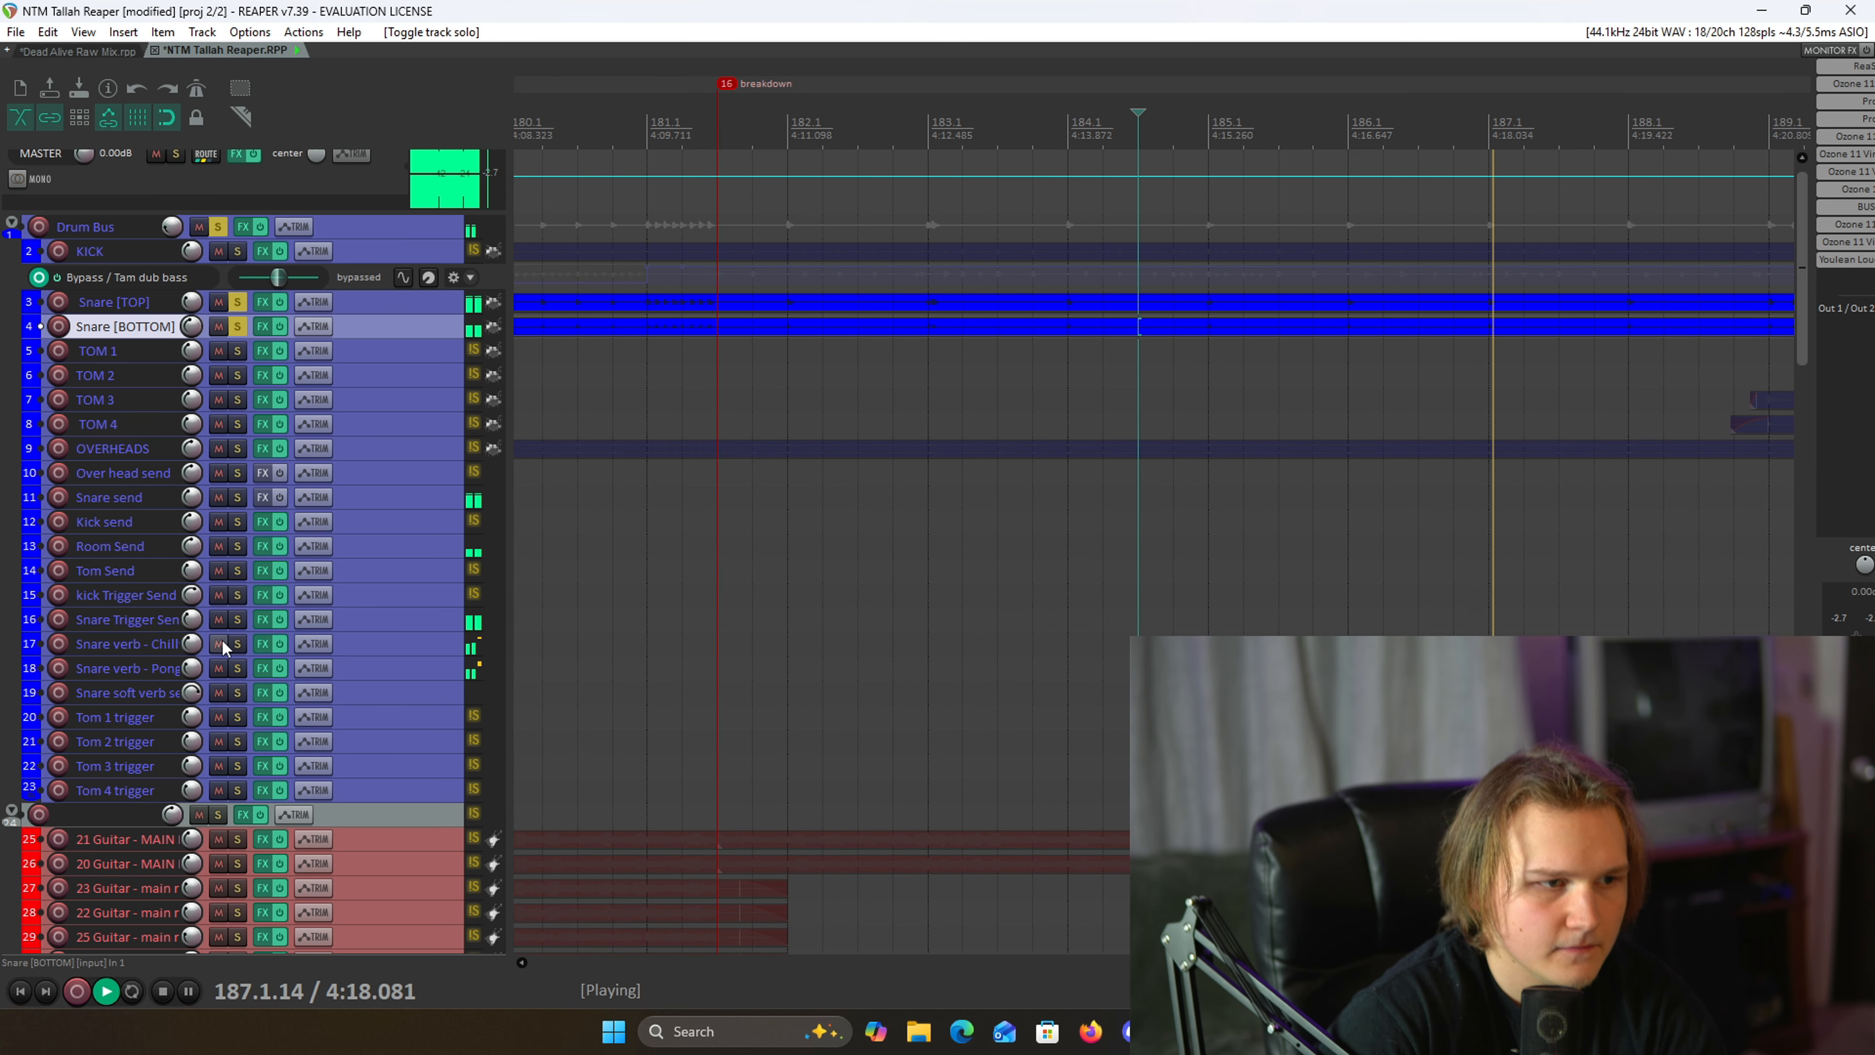
key(space)
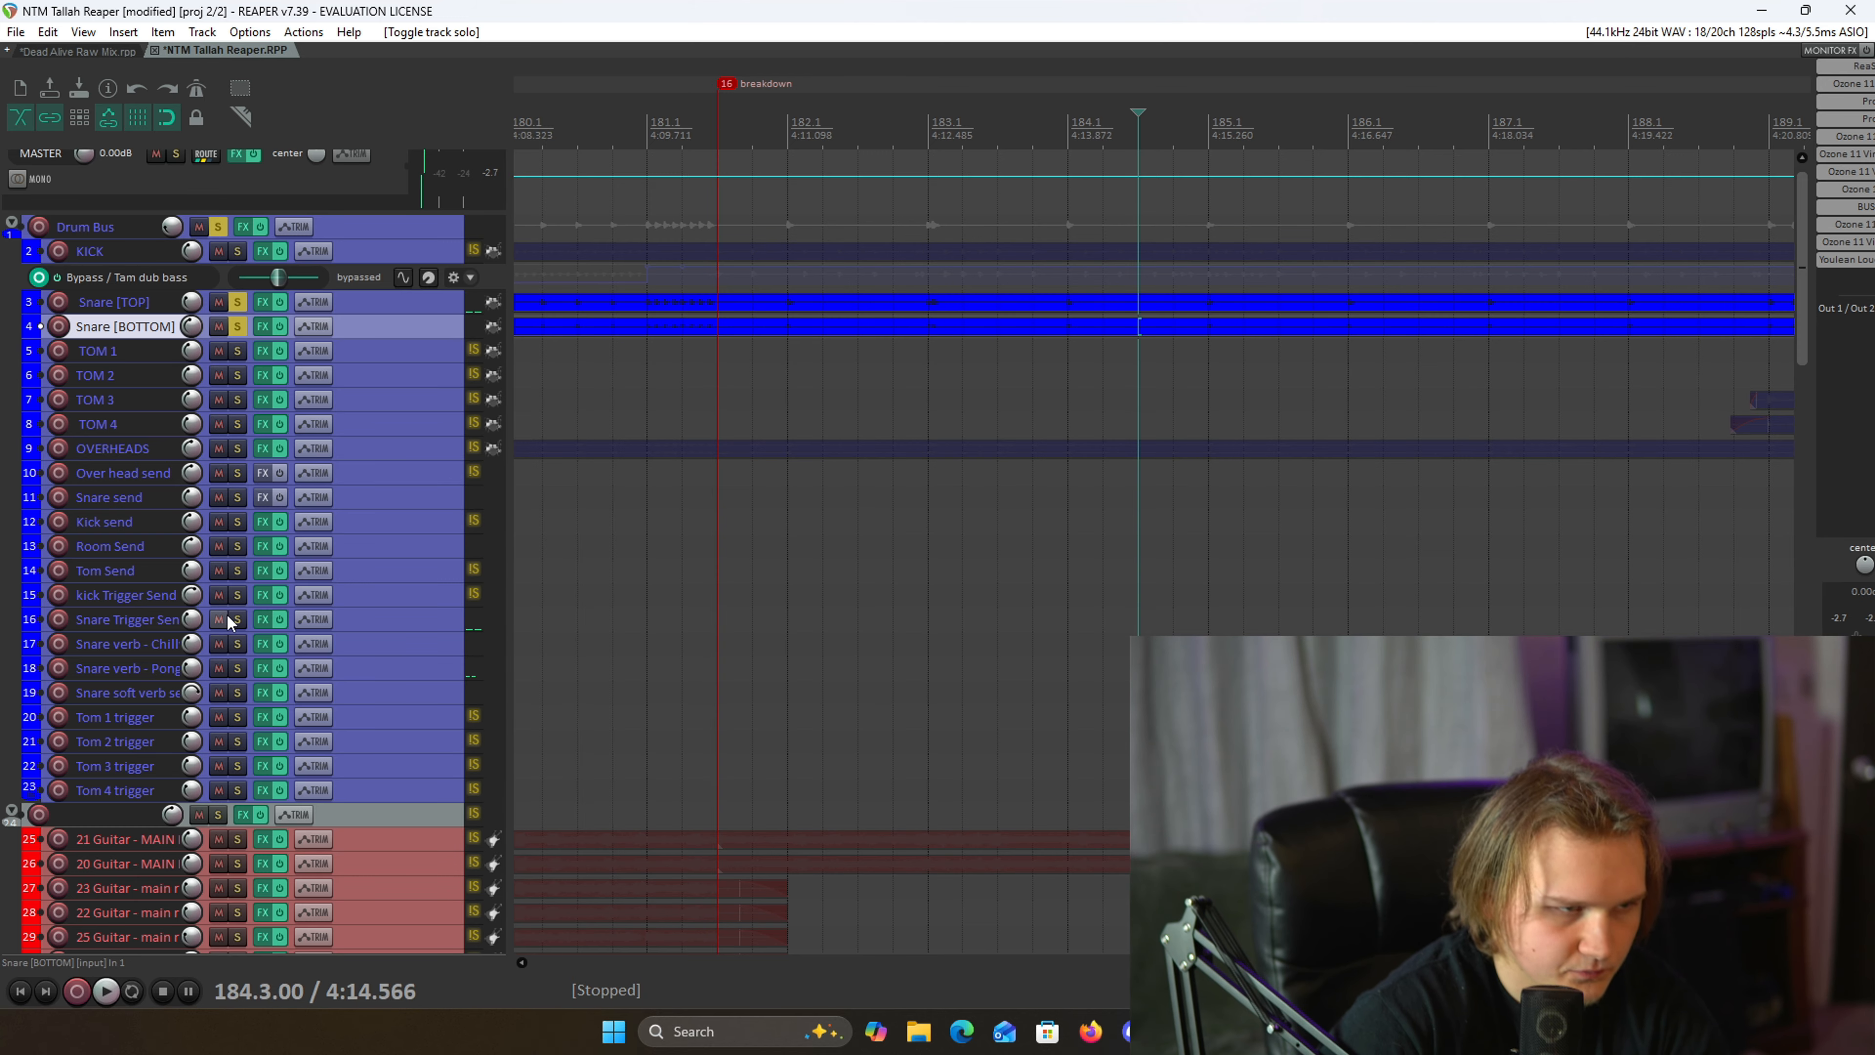
- Mute the Snare Trigger Send and the three snare verb tracks, and listen to the remaining snare from 181.4
click(219, 667)
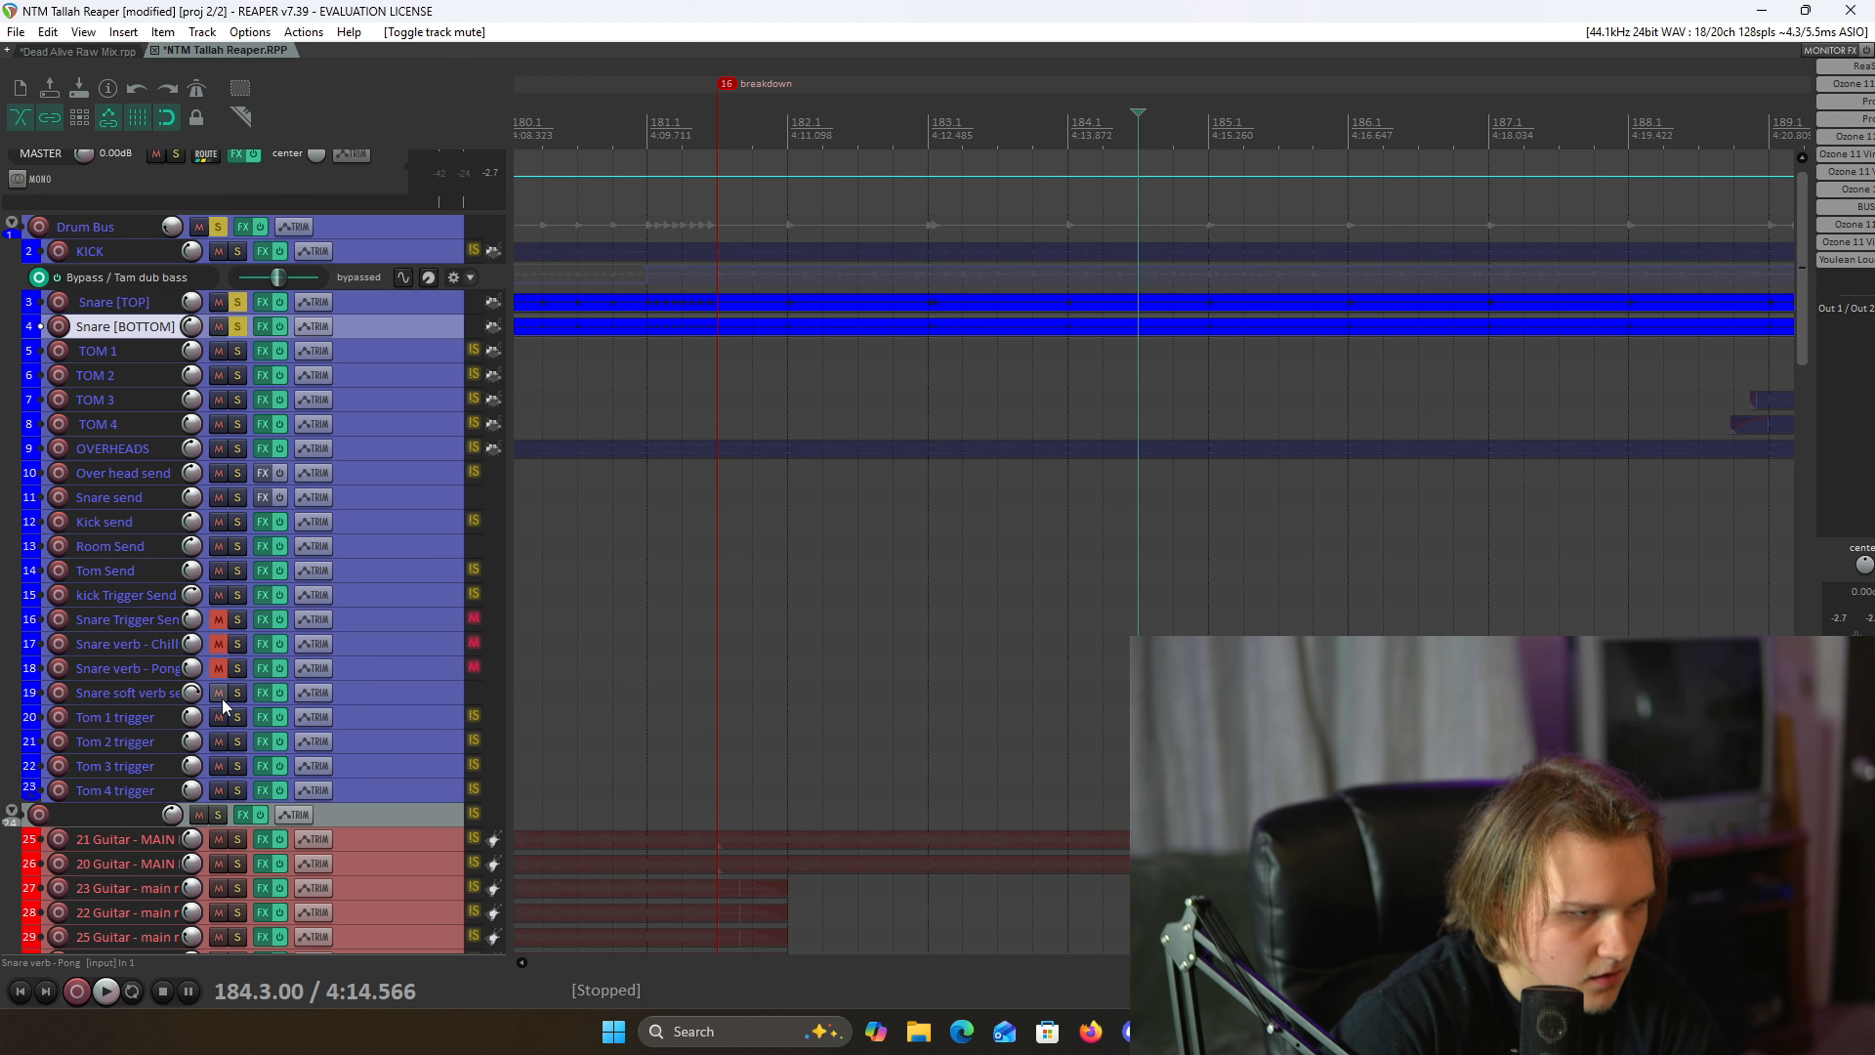
click(750, 134)
key(space)
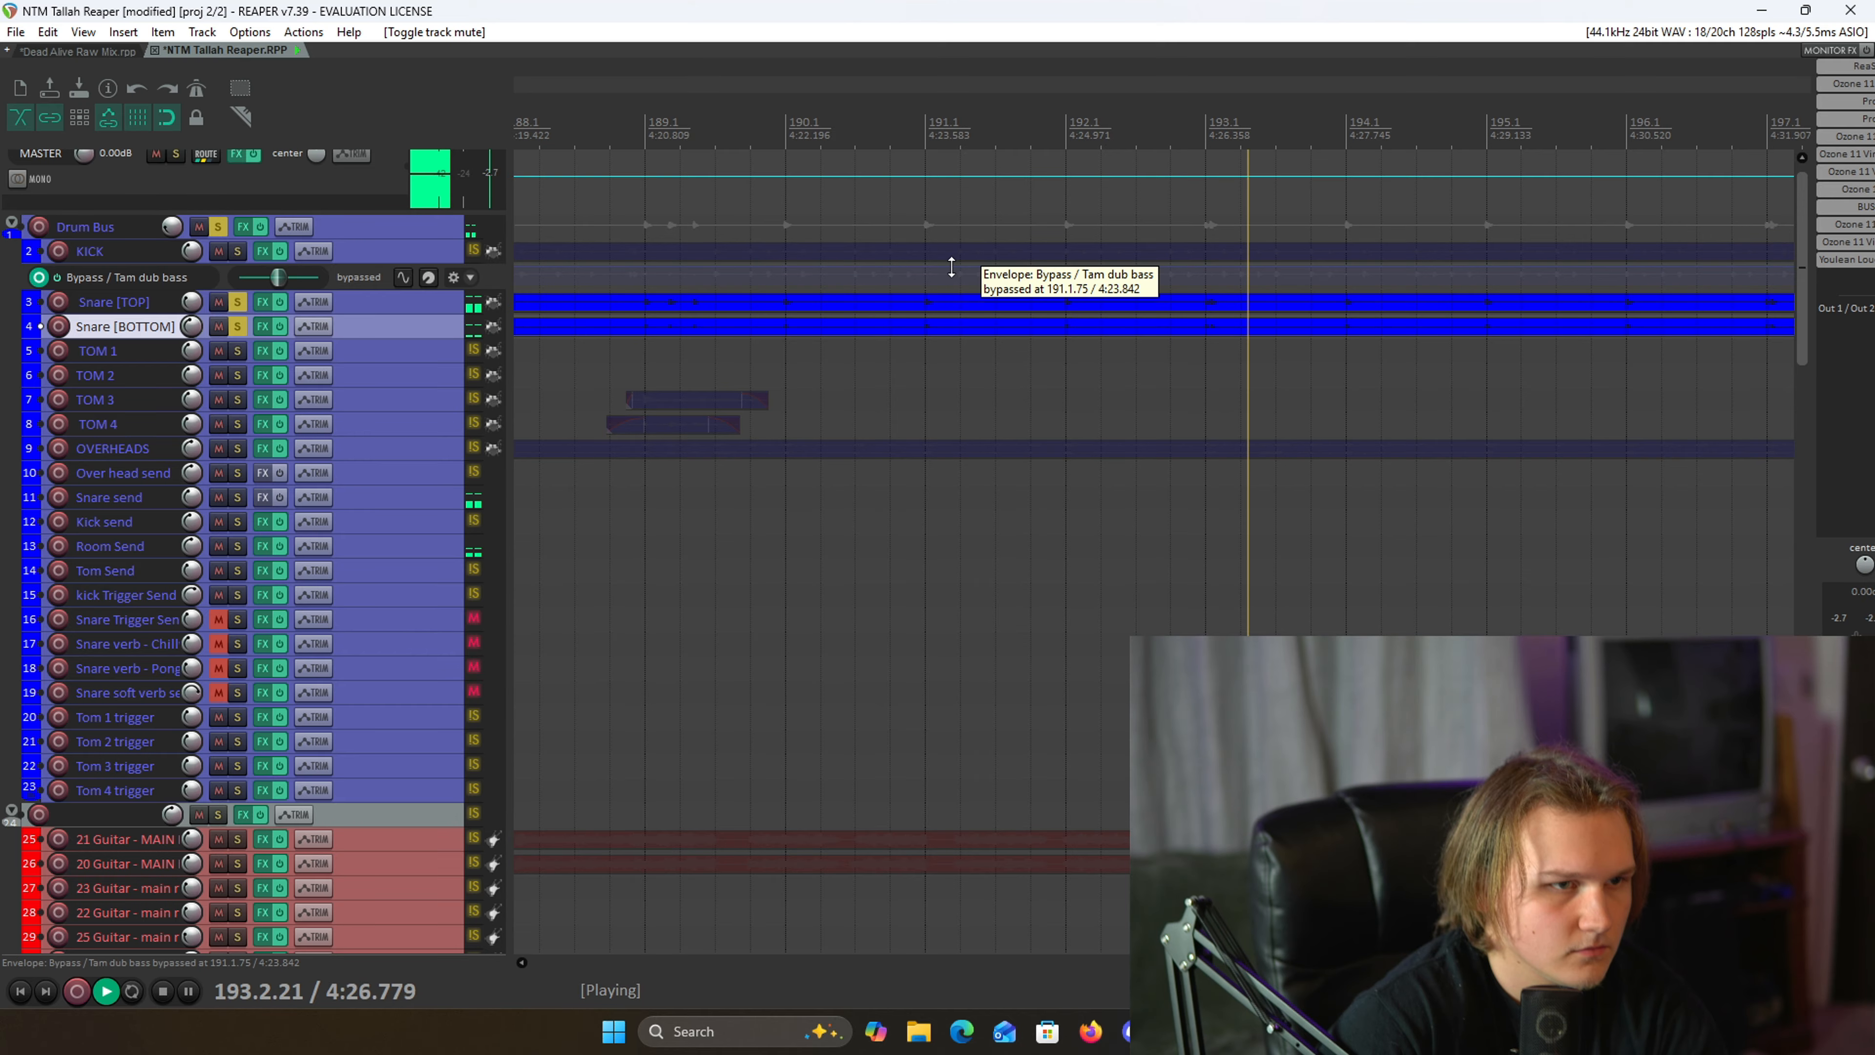
key(space)
- Unmute the Snare Trigger Send and the three snare verb tracks together, and enlarge the track heights
drag(379, 627, 323, 699)
click(215, 694)
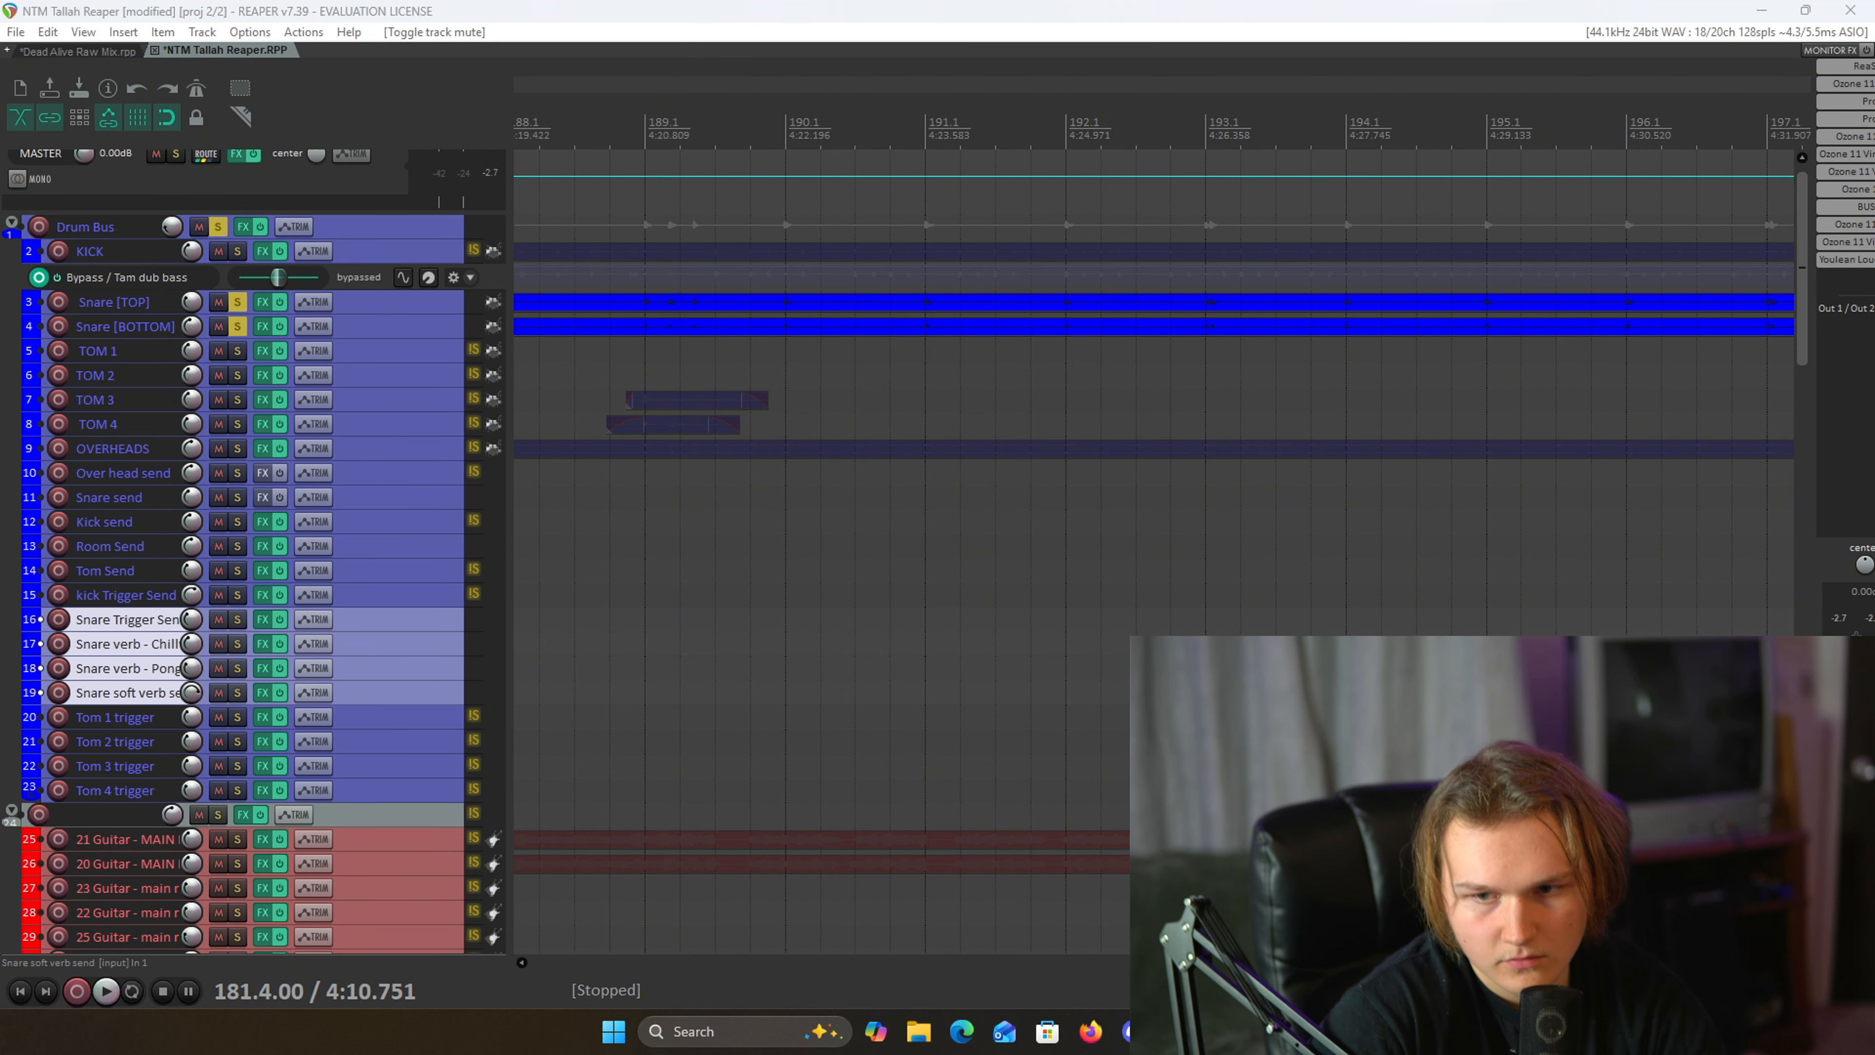
scroll(271, 393, up, 5)
scroll(465, 408, up, 7)
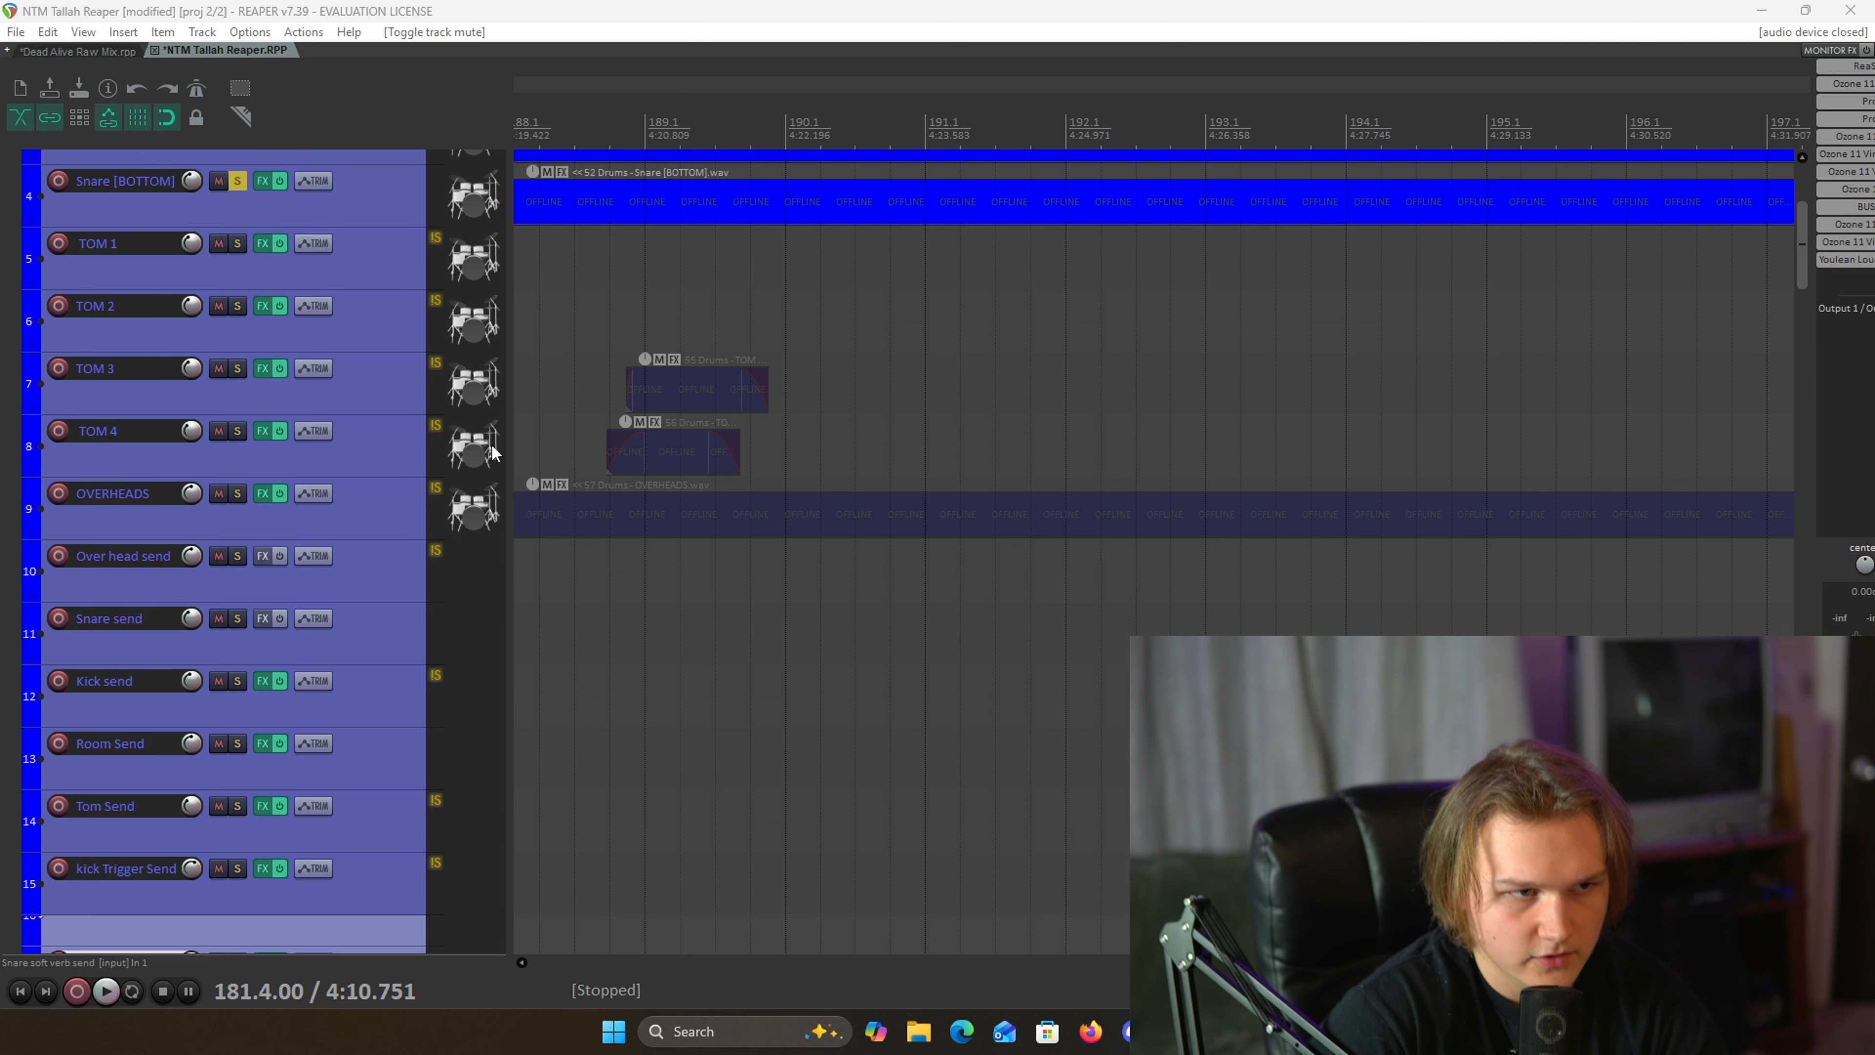
scroll(341, 419, up, 1)
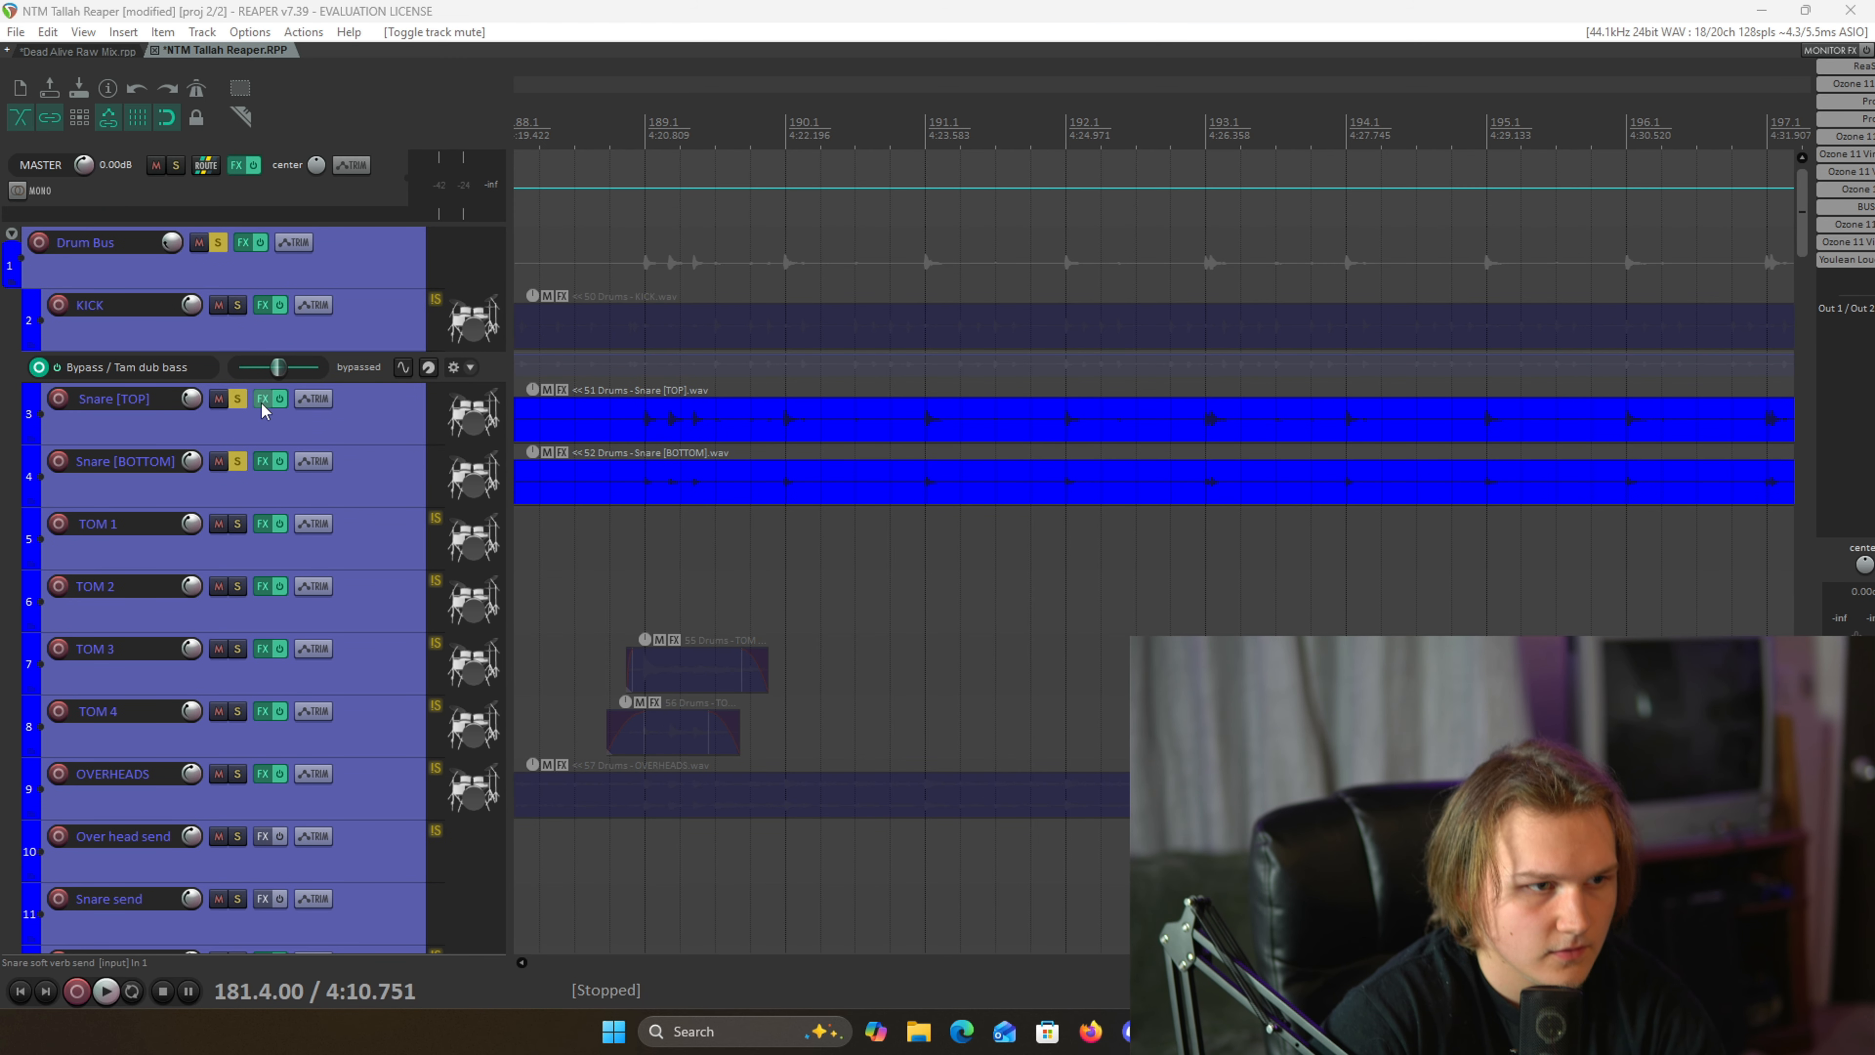
- Open the Snare [TOP] effects chain and examine its Silencer and the Pro-Q 3 equalizer bands
drag(1543, 29, 803, 157)
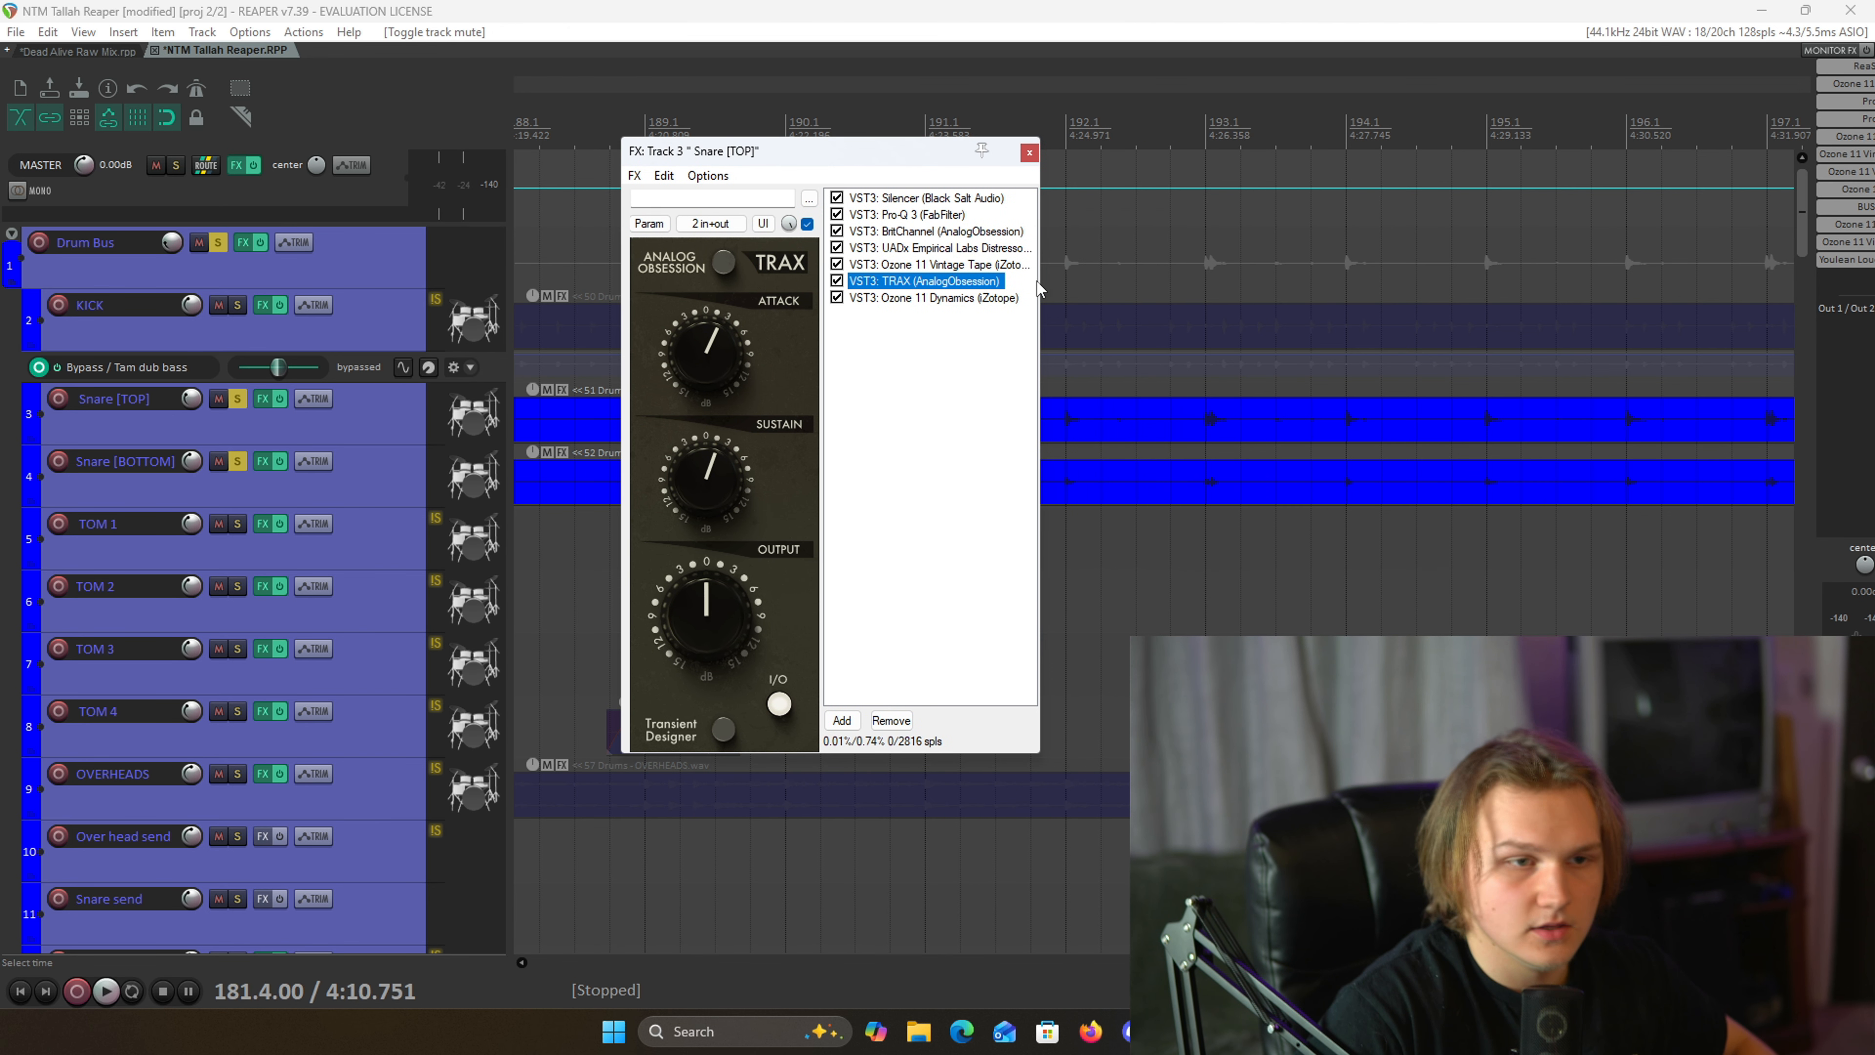
click(952, 197)
drag(958, 135, 621, 92)
click(1019, 152)
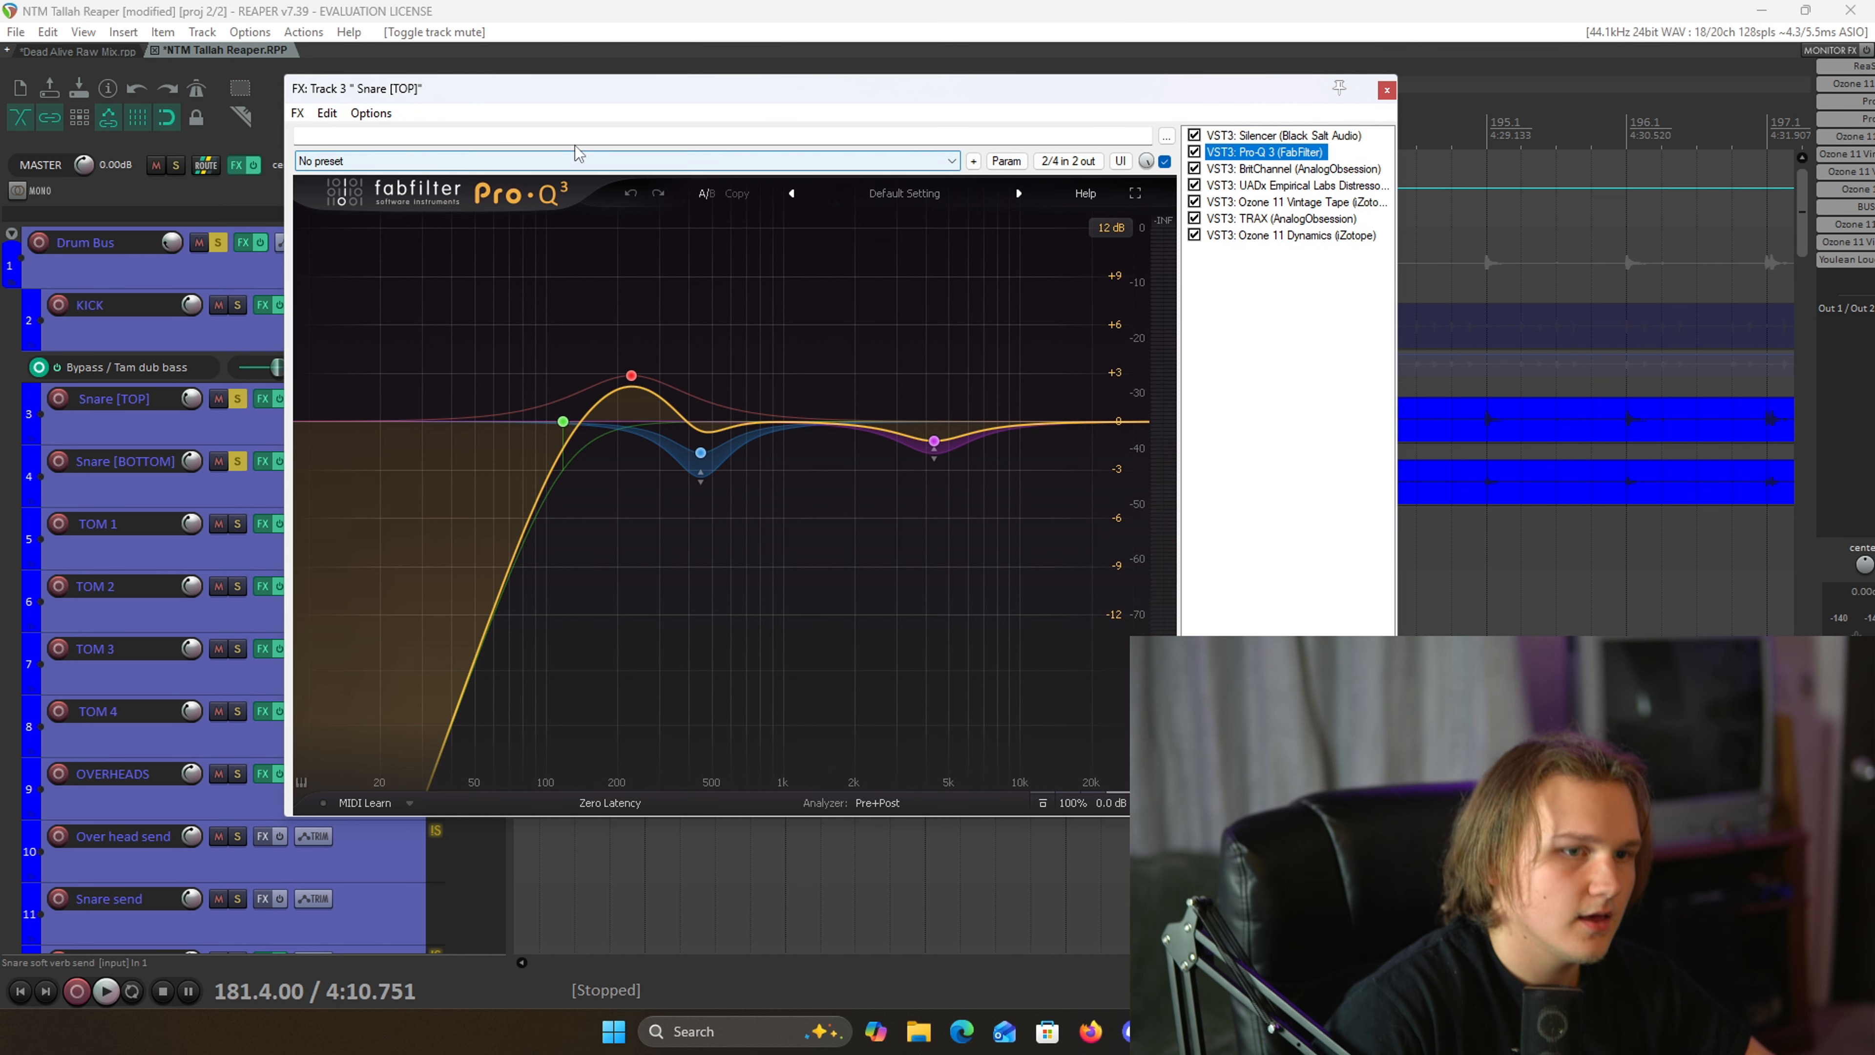
mouse_move(731, 499)
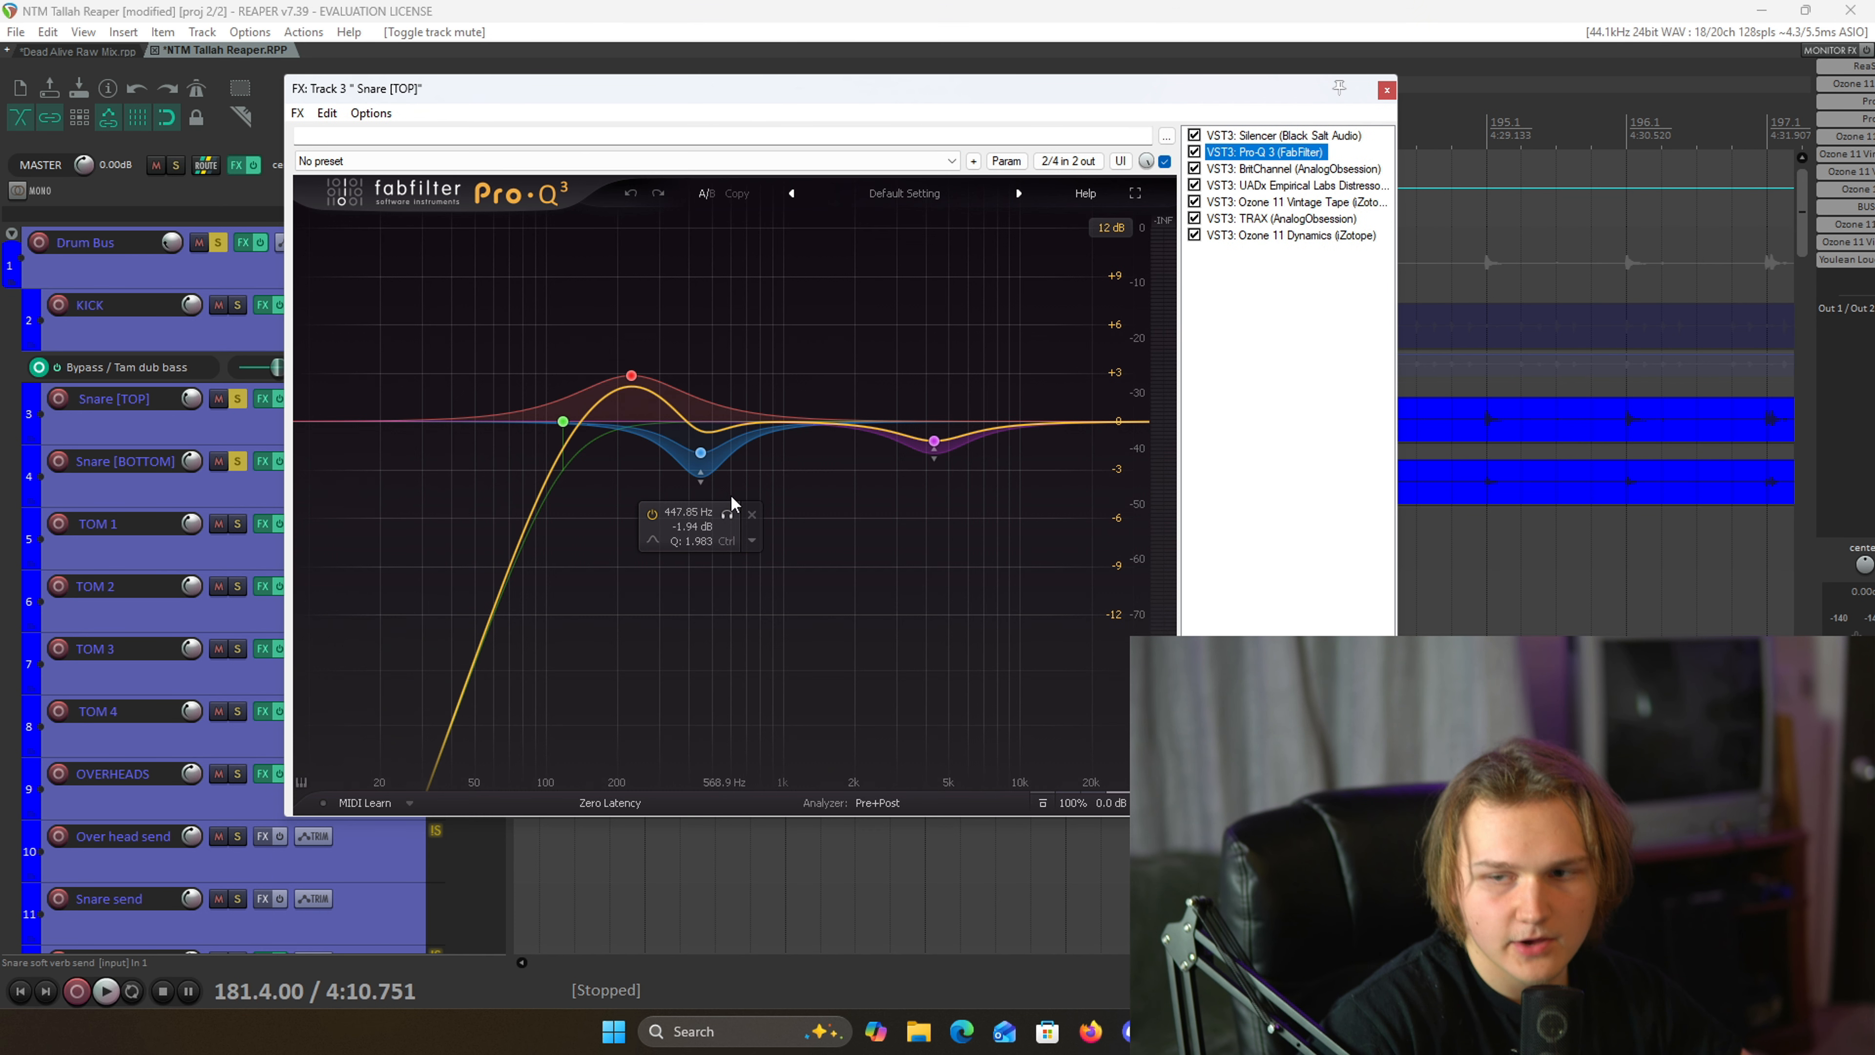
mouse_move(956, 473)
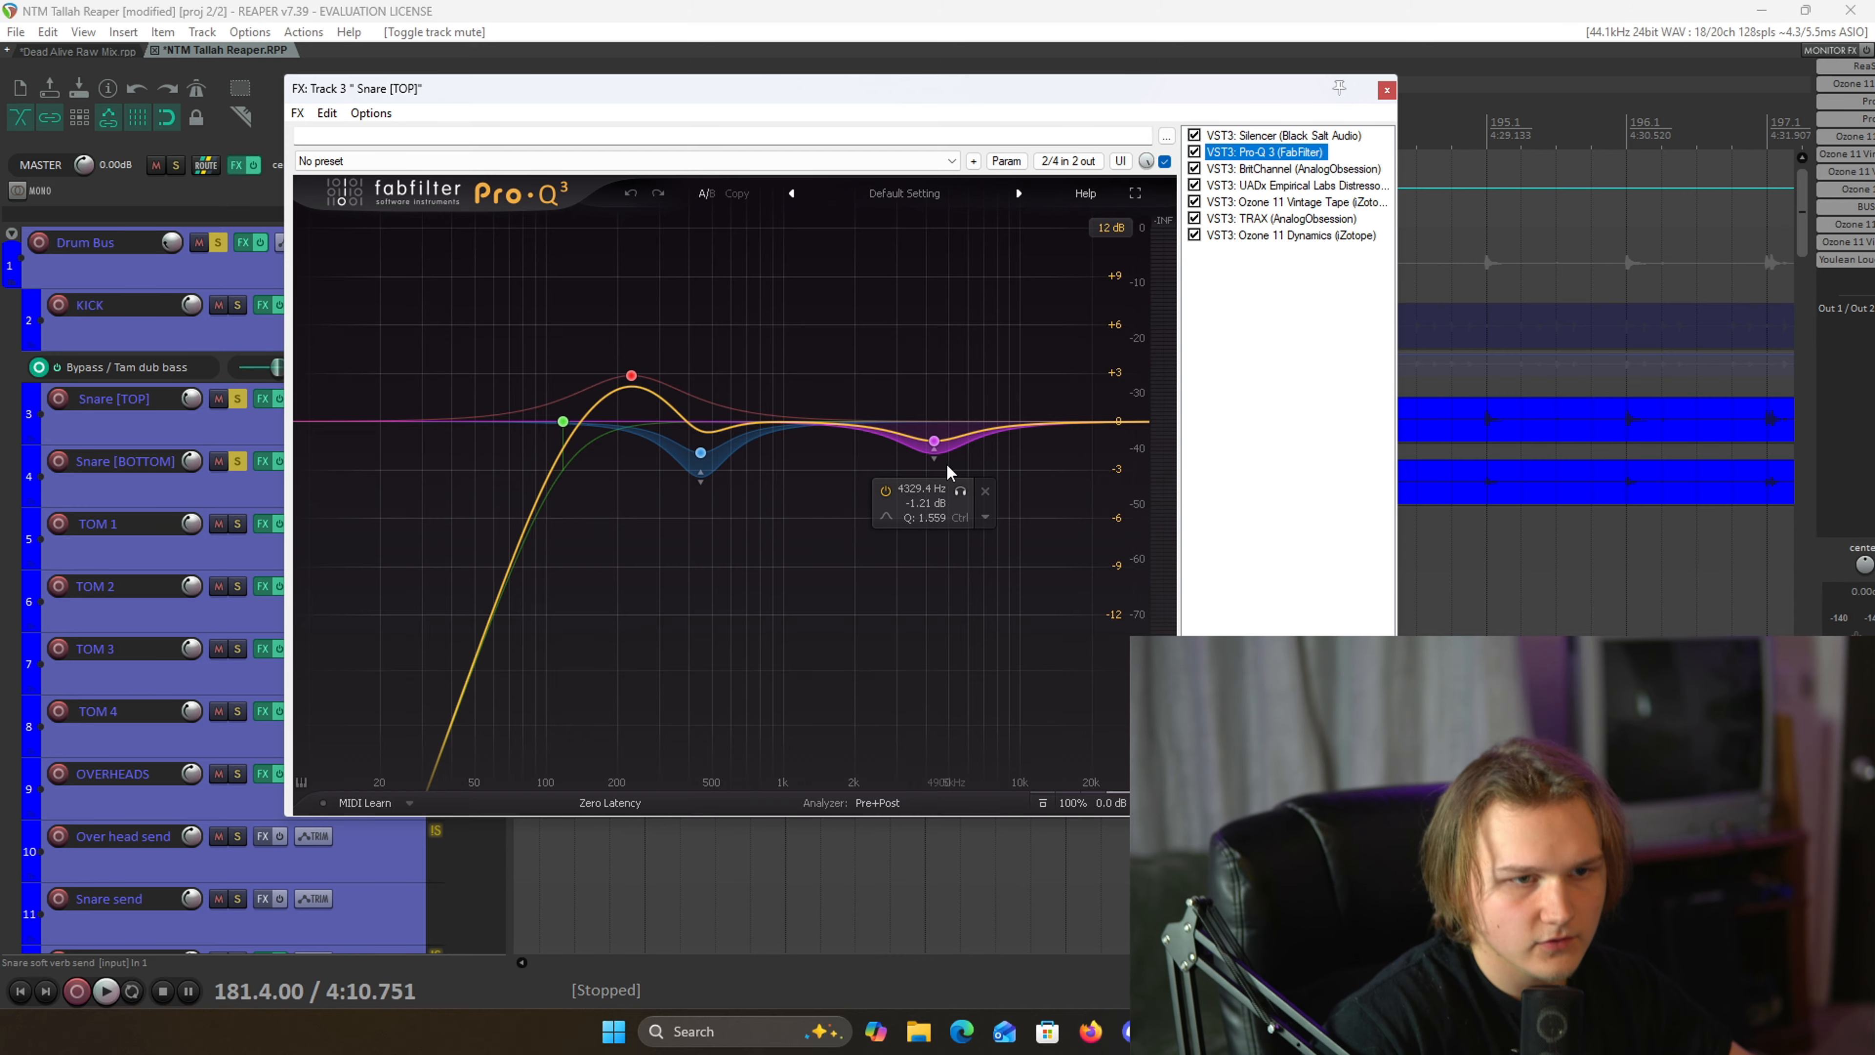
mouse_move(549, 421)
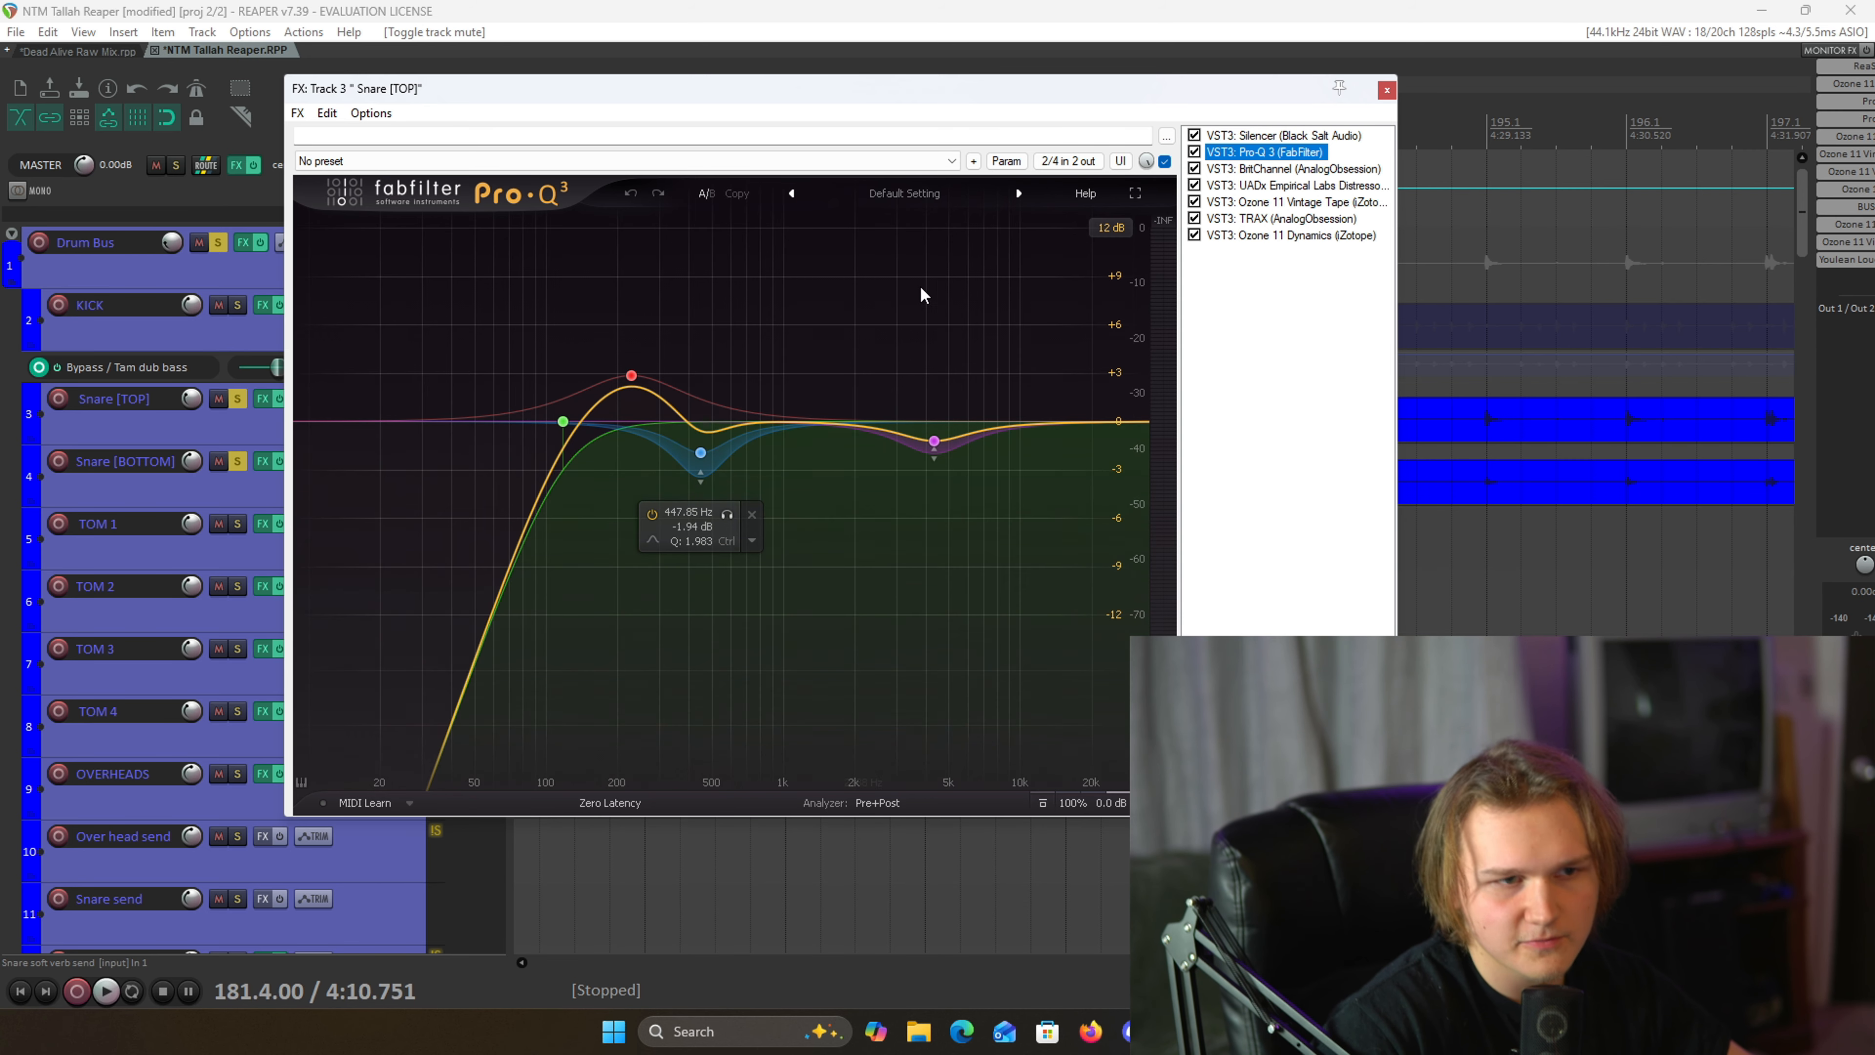
- Review the BritChannel, Distressor and Ozone 11 Vintage Tape settings in the Snare [TOP] chain
click(1226, 169)
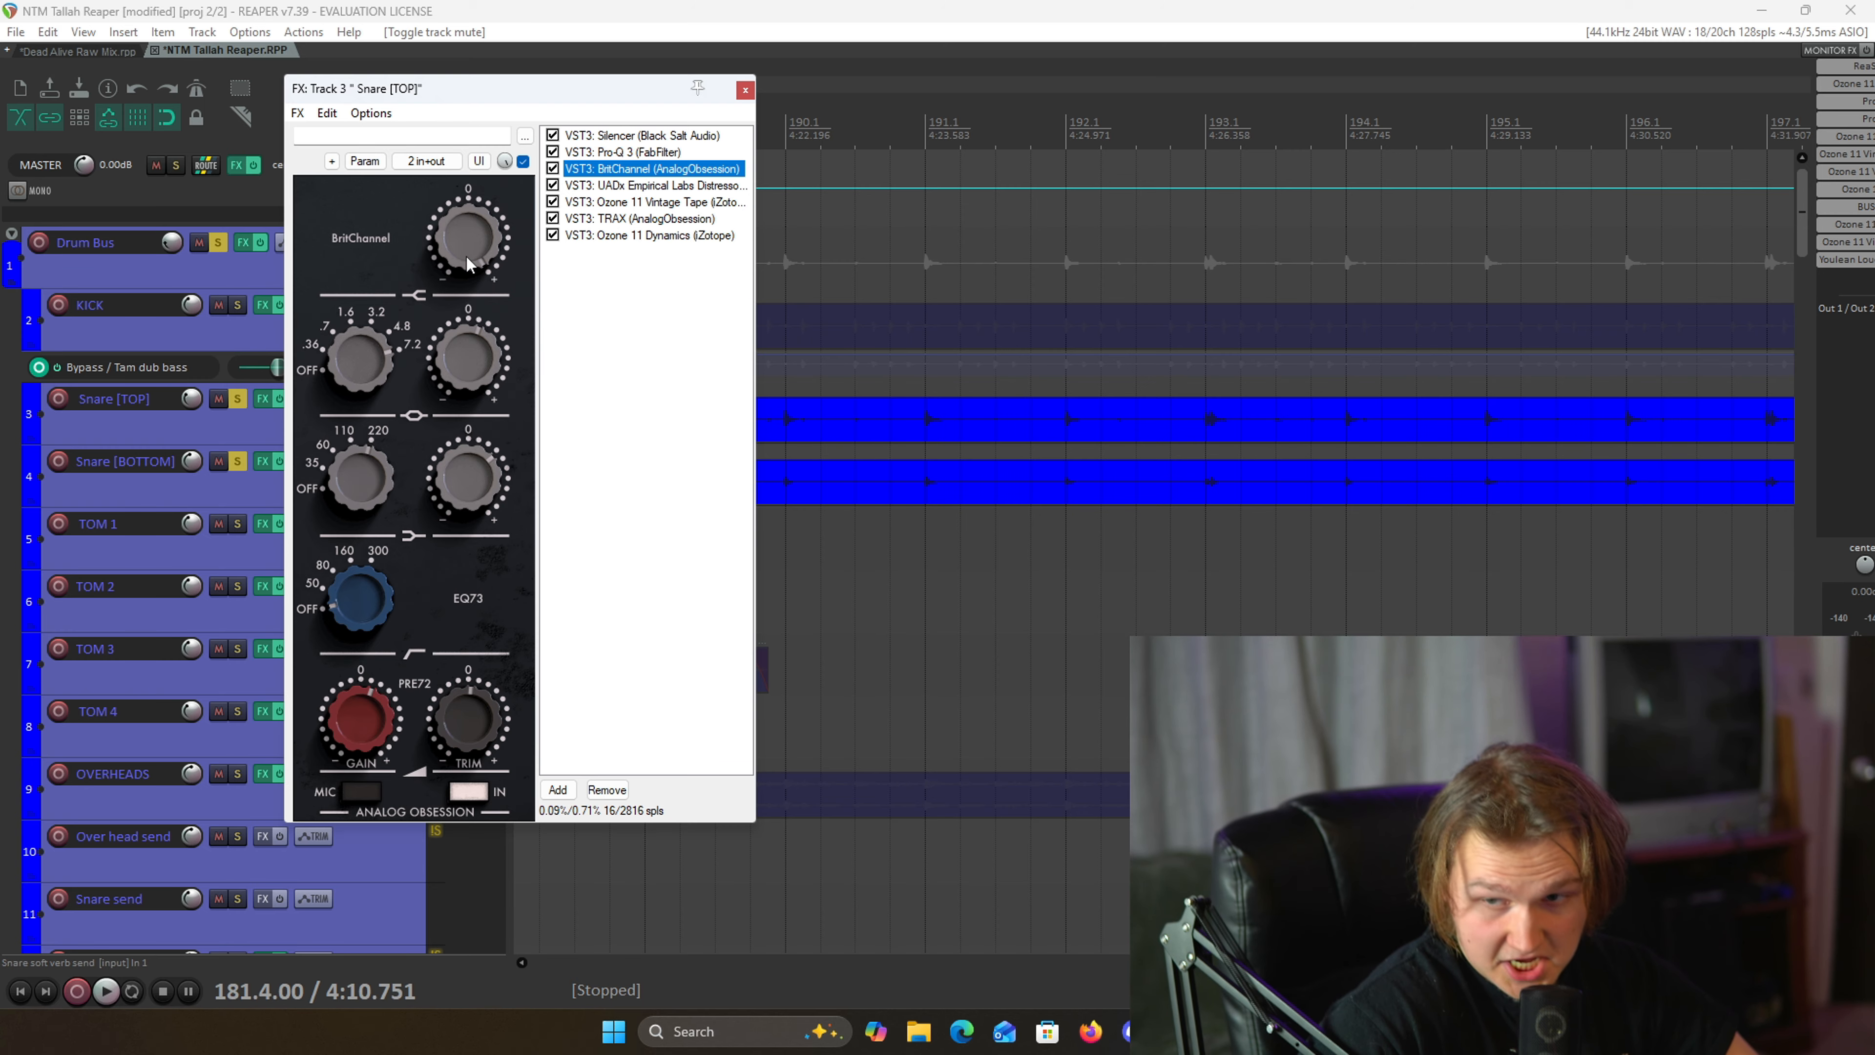
click(461, 236)
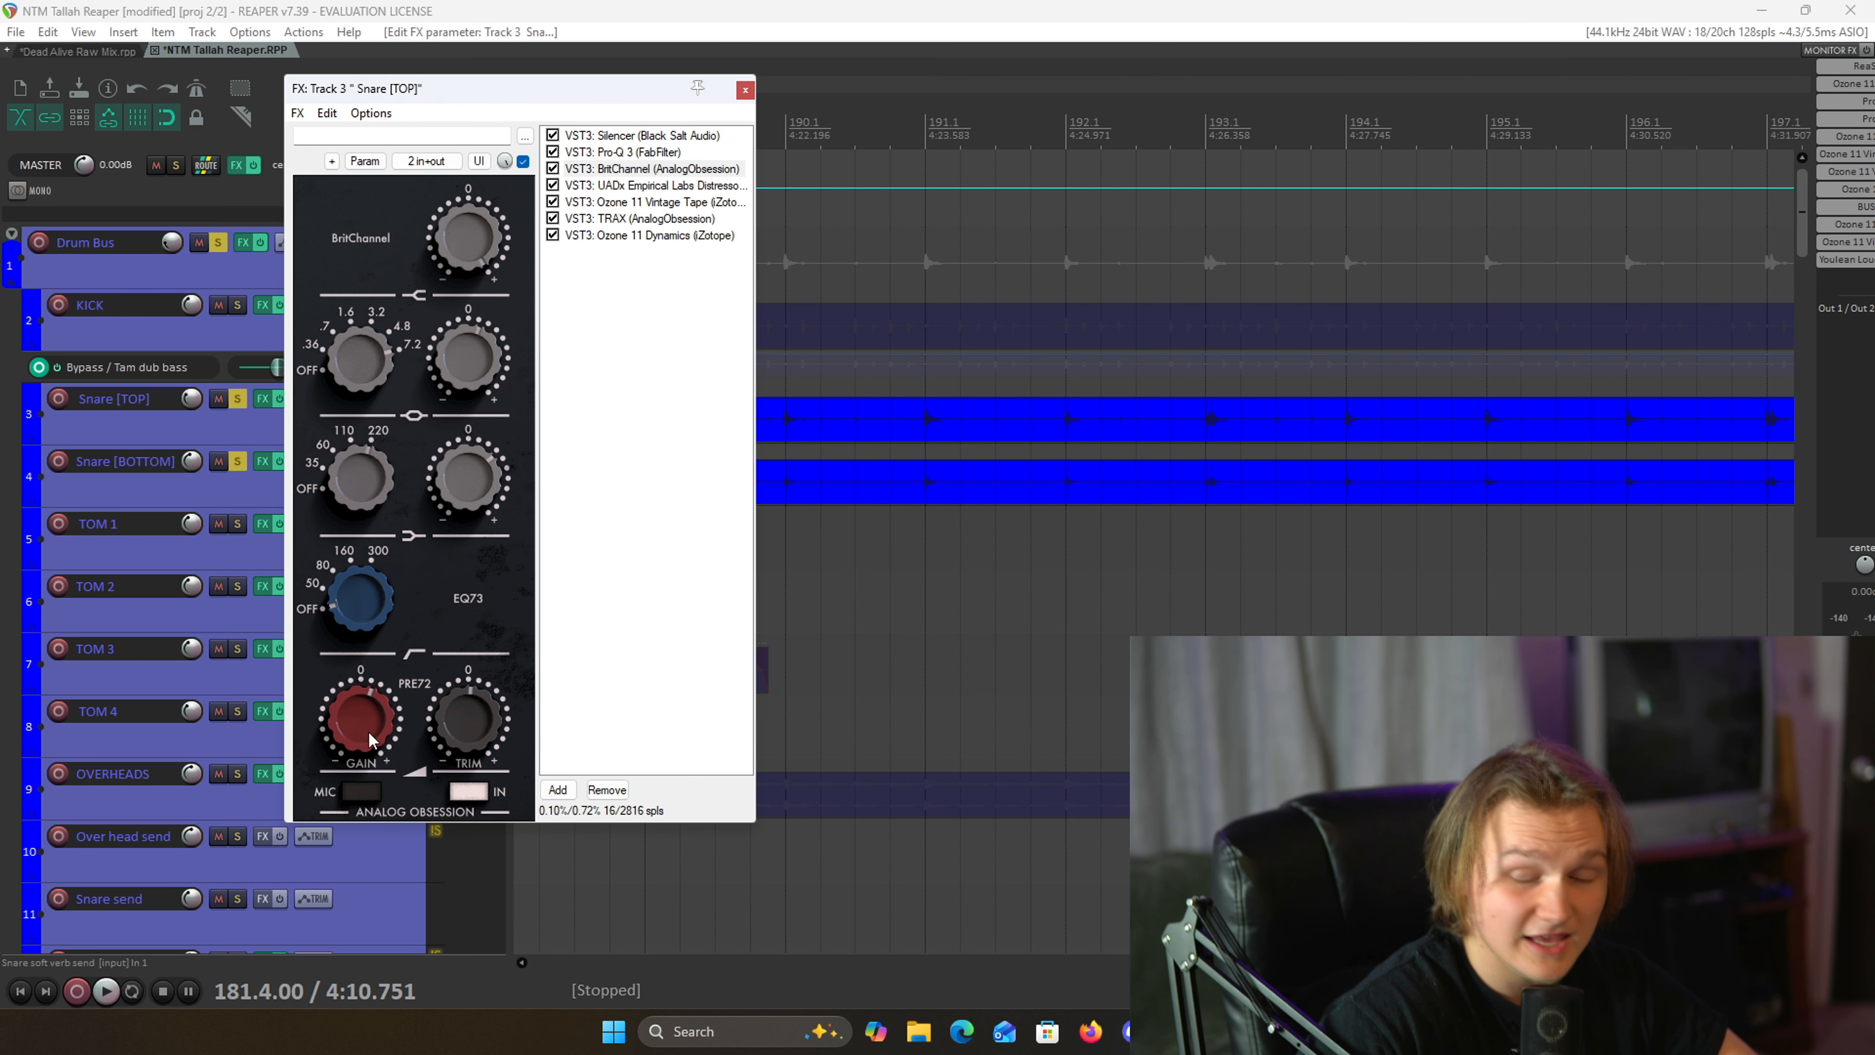
click(624, 186)
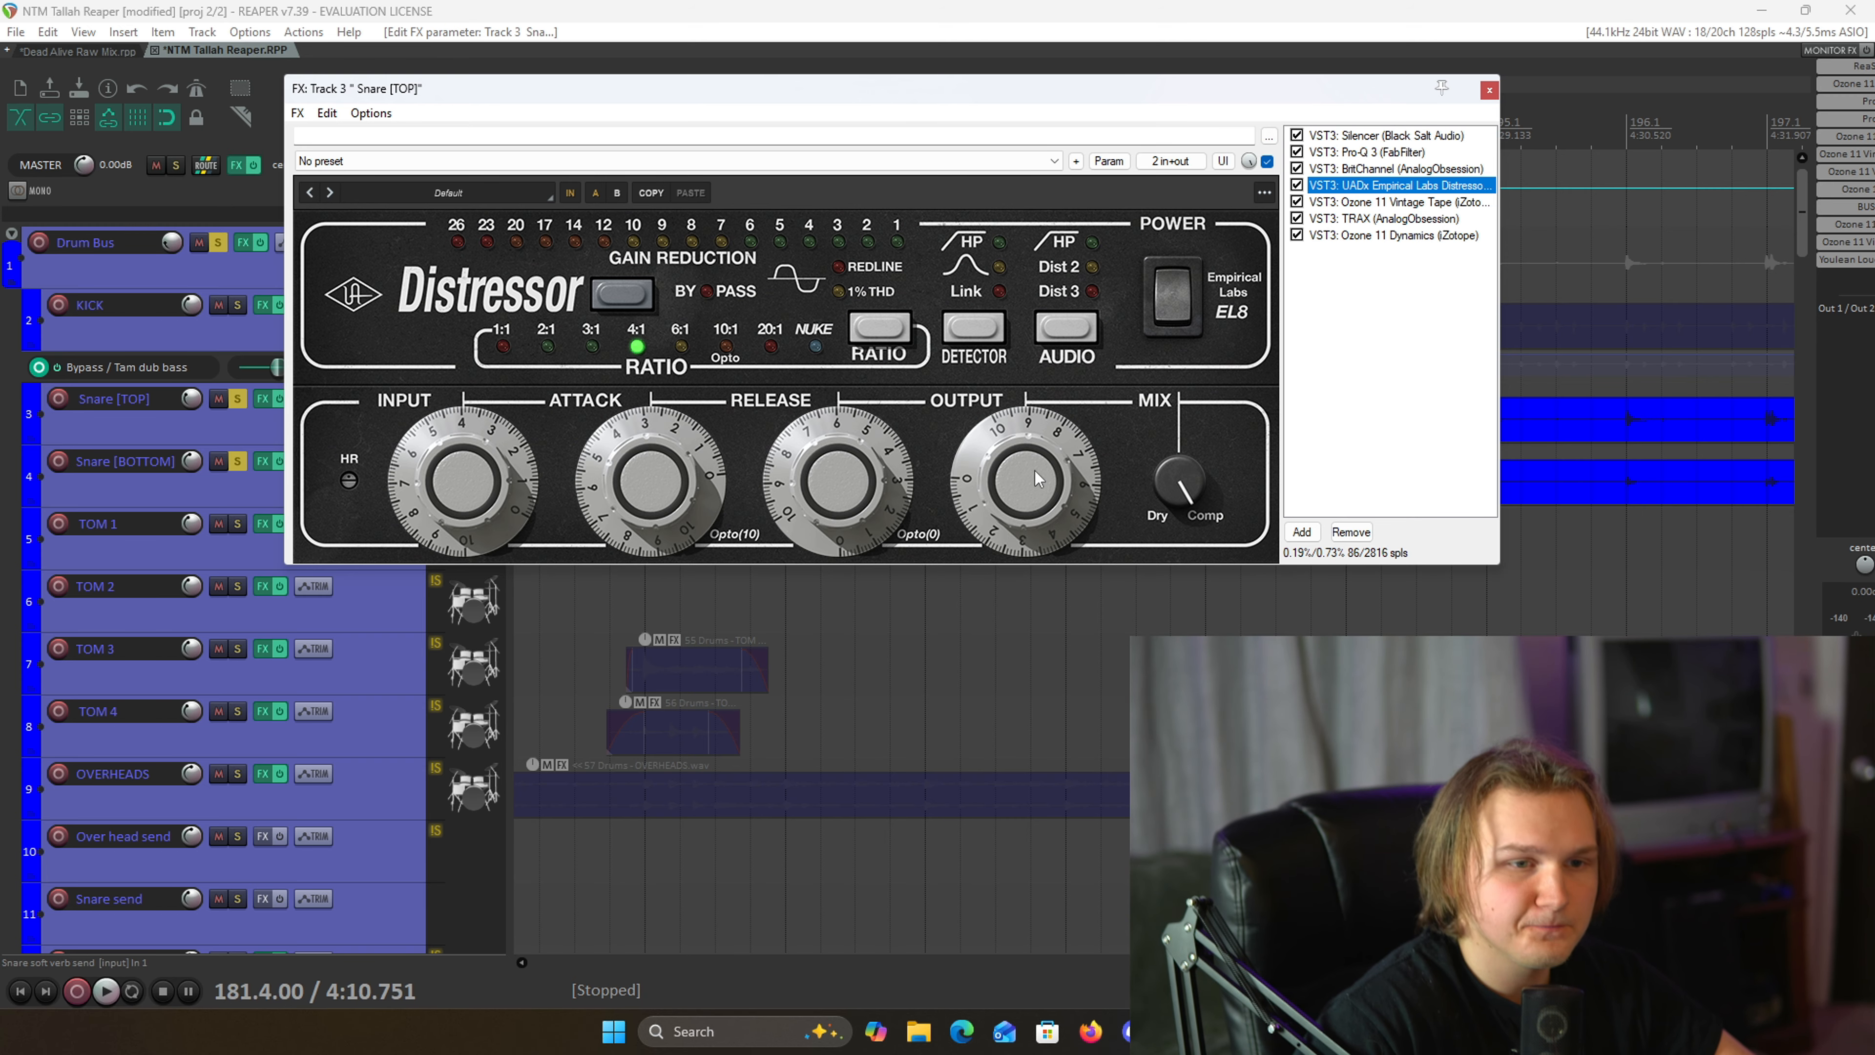
click(1397, 202)
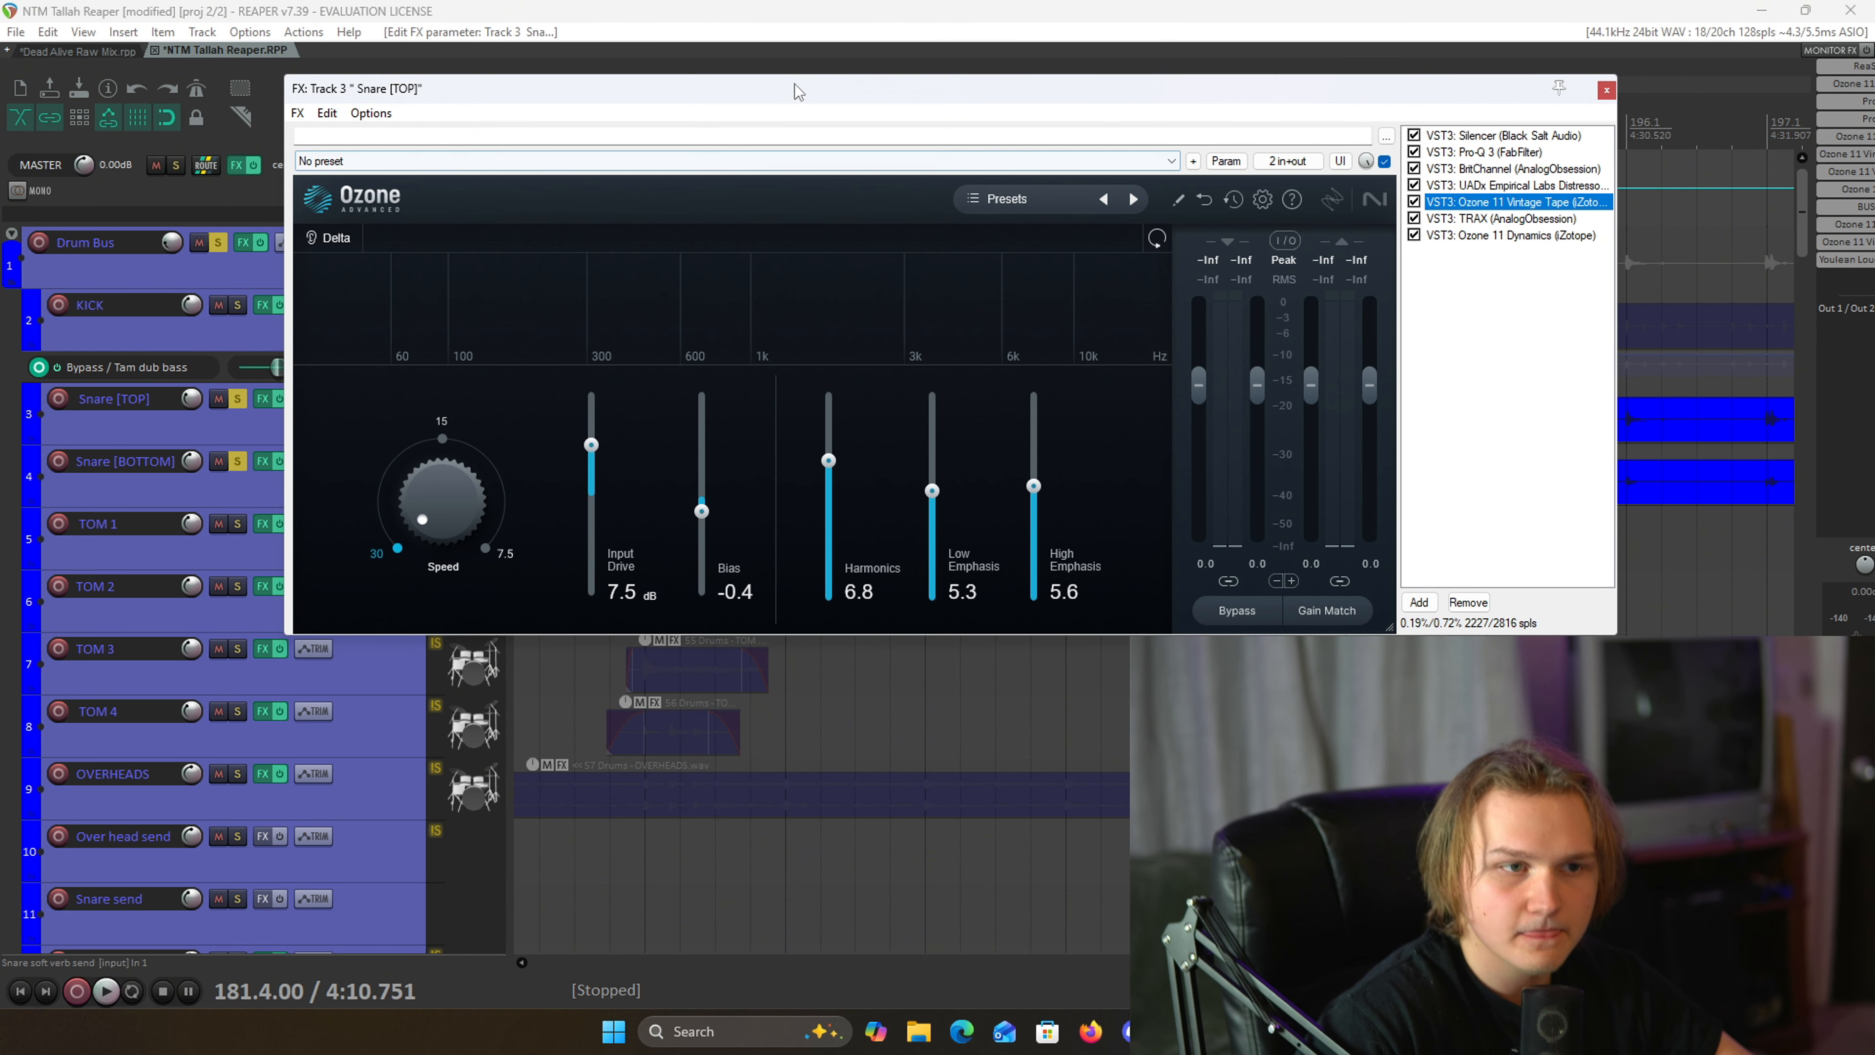
drag(790, 83, 625, 140)
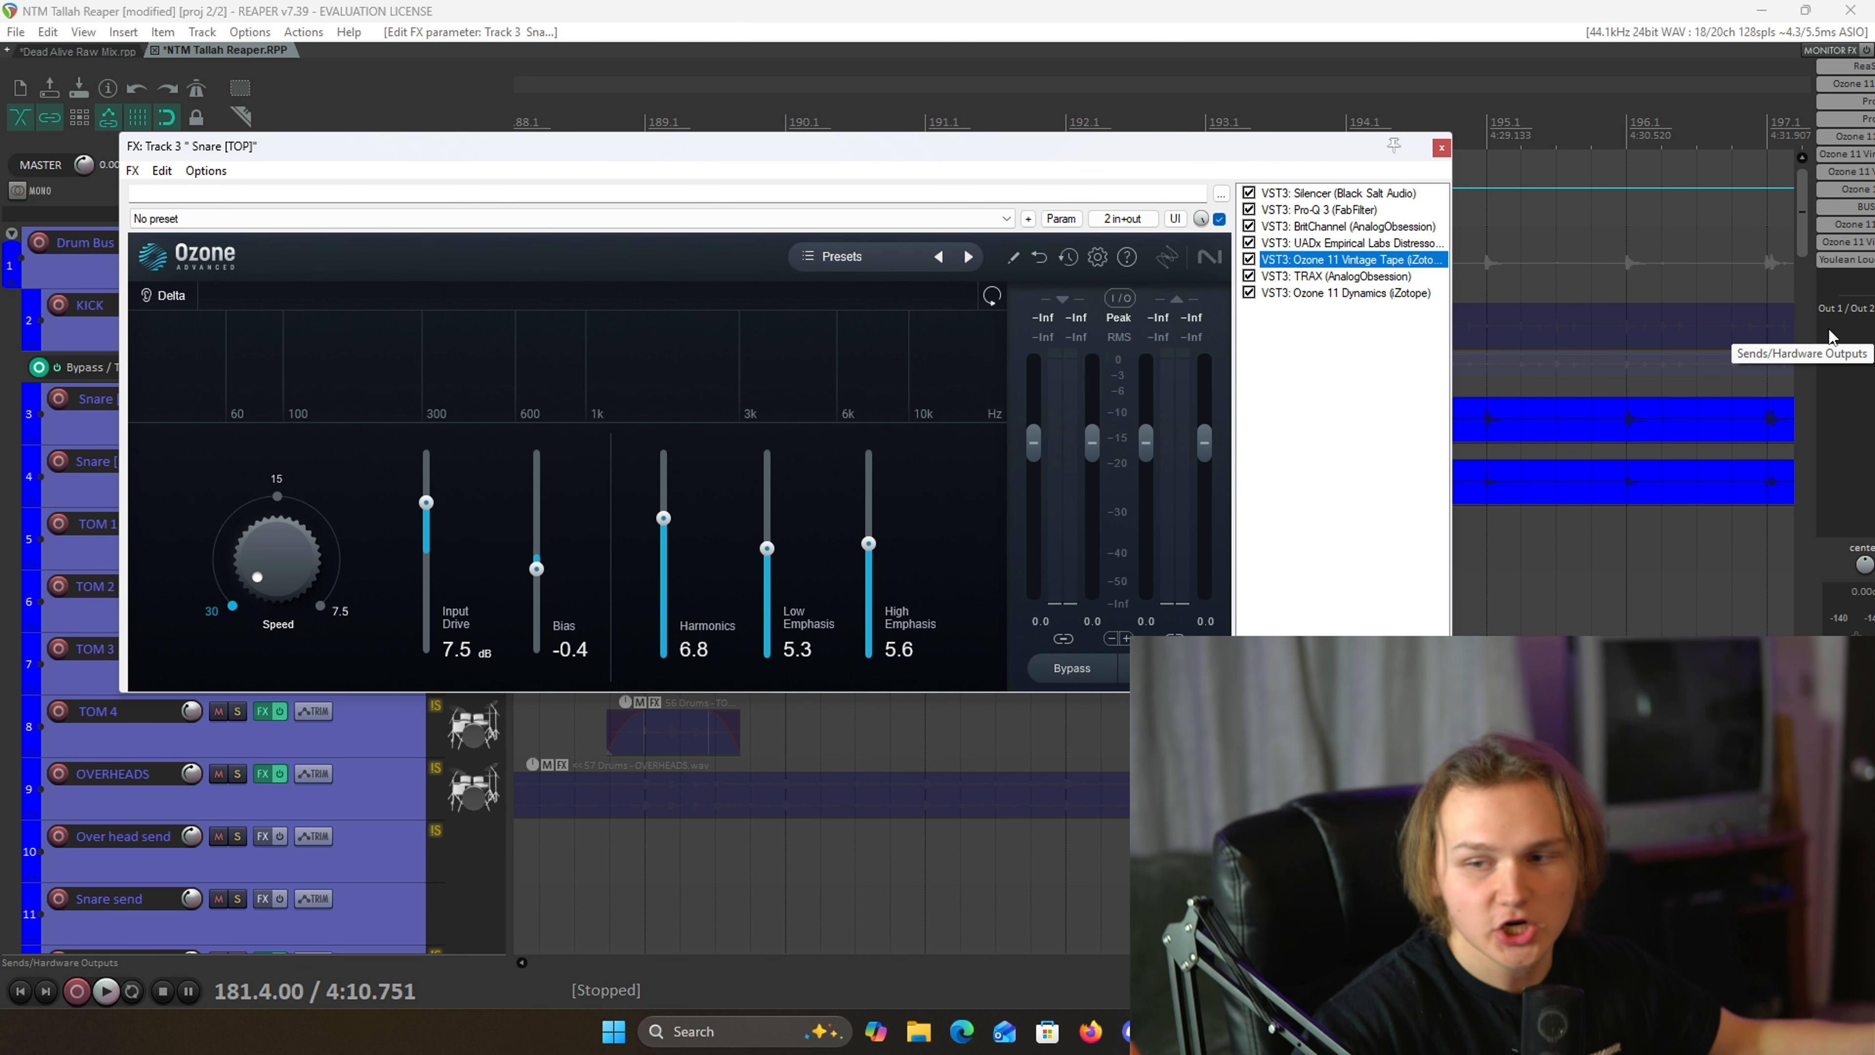
- Review the TRAX transient designer and Ozone 11 Dynamics on Snare [TOP], and close its effects chain
click(1374, 276)
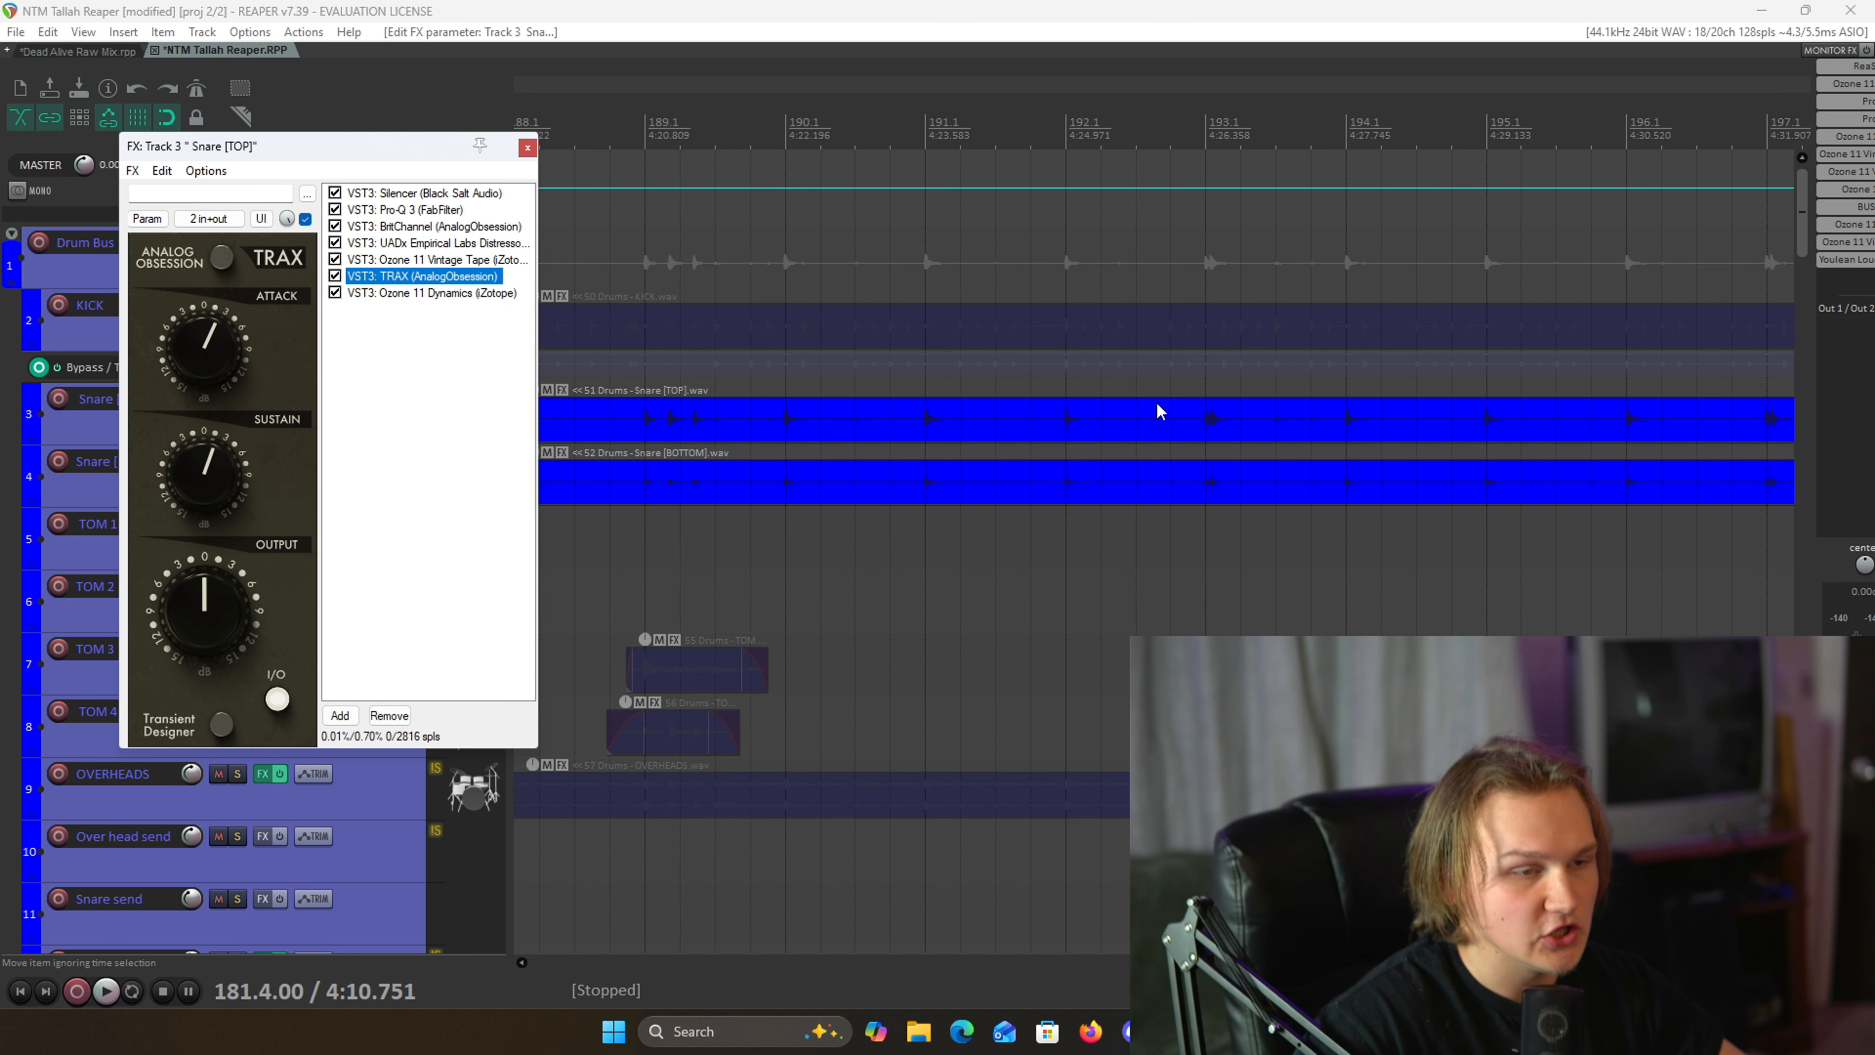
drag(358, 153, 792, 183)
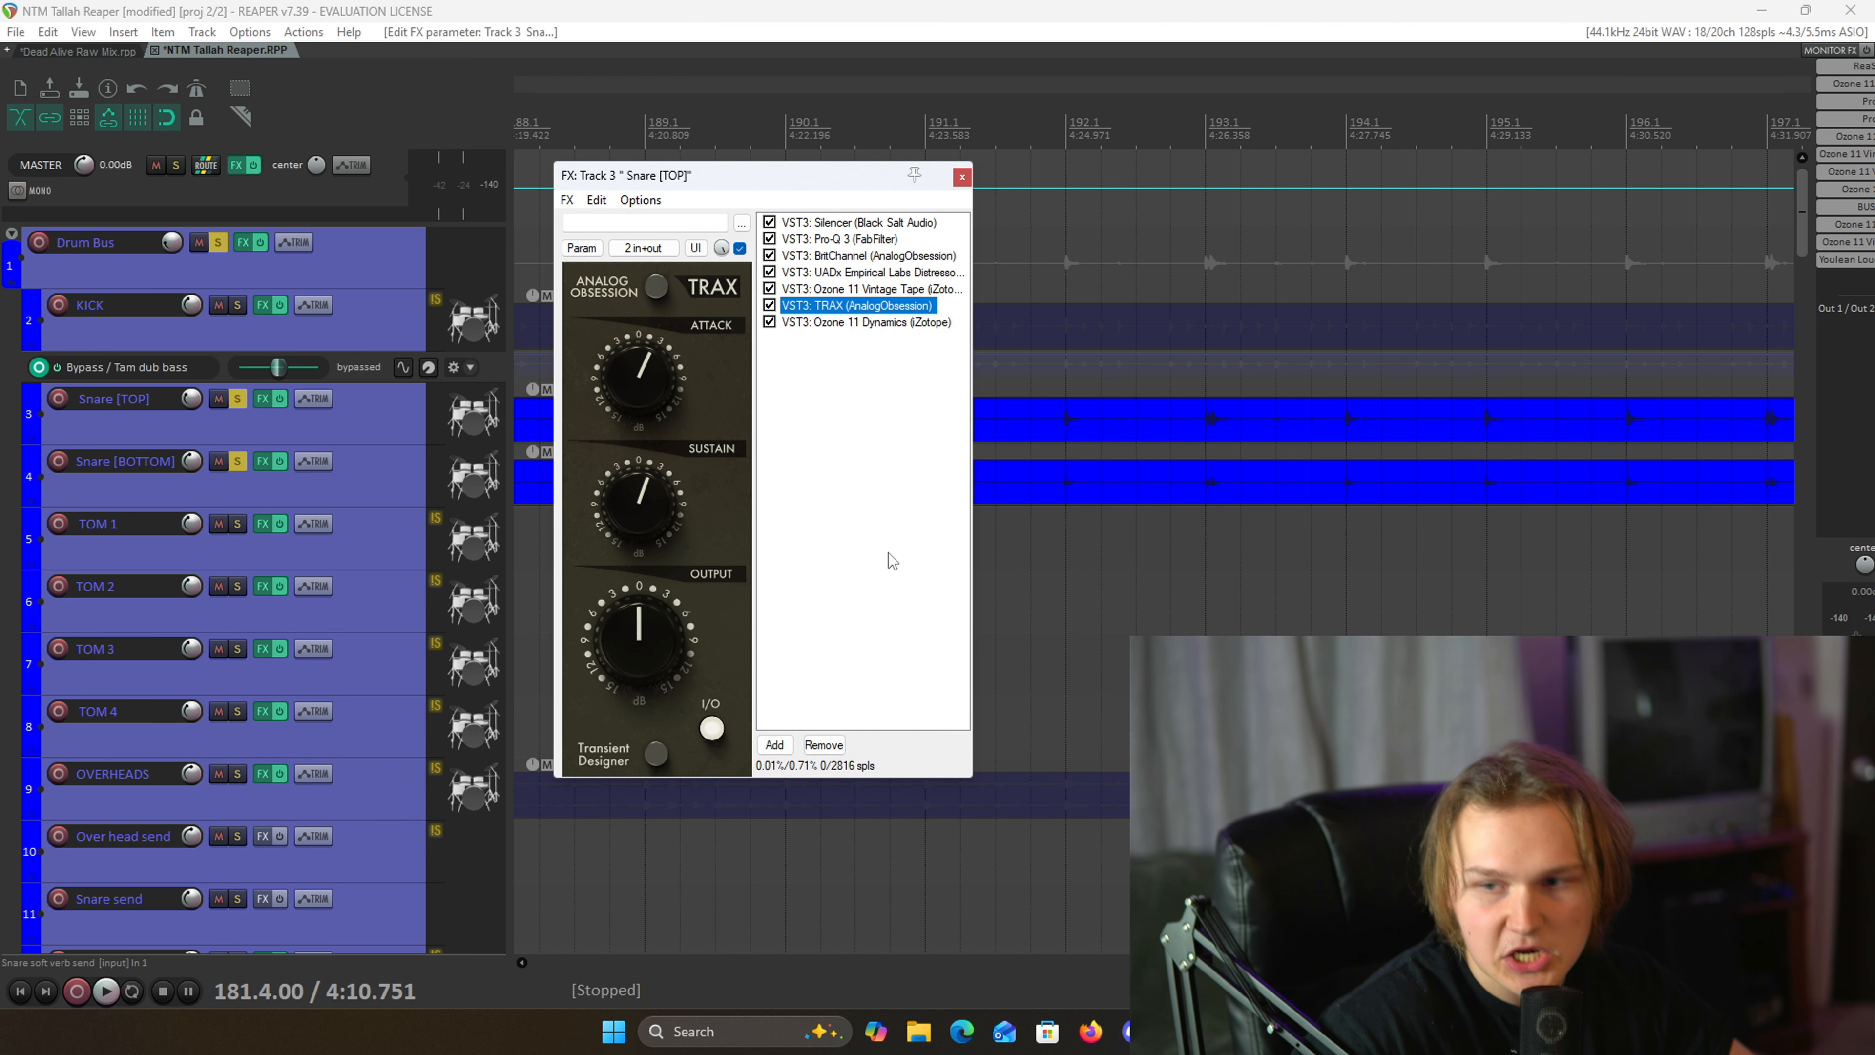
key(Down)
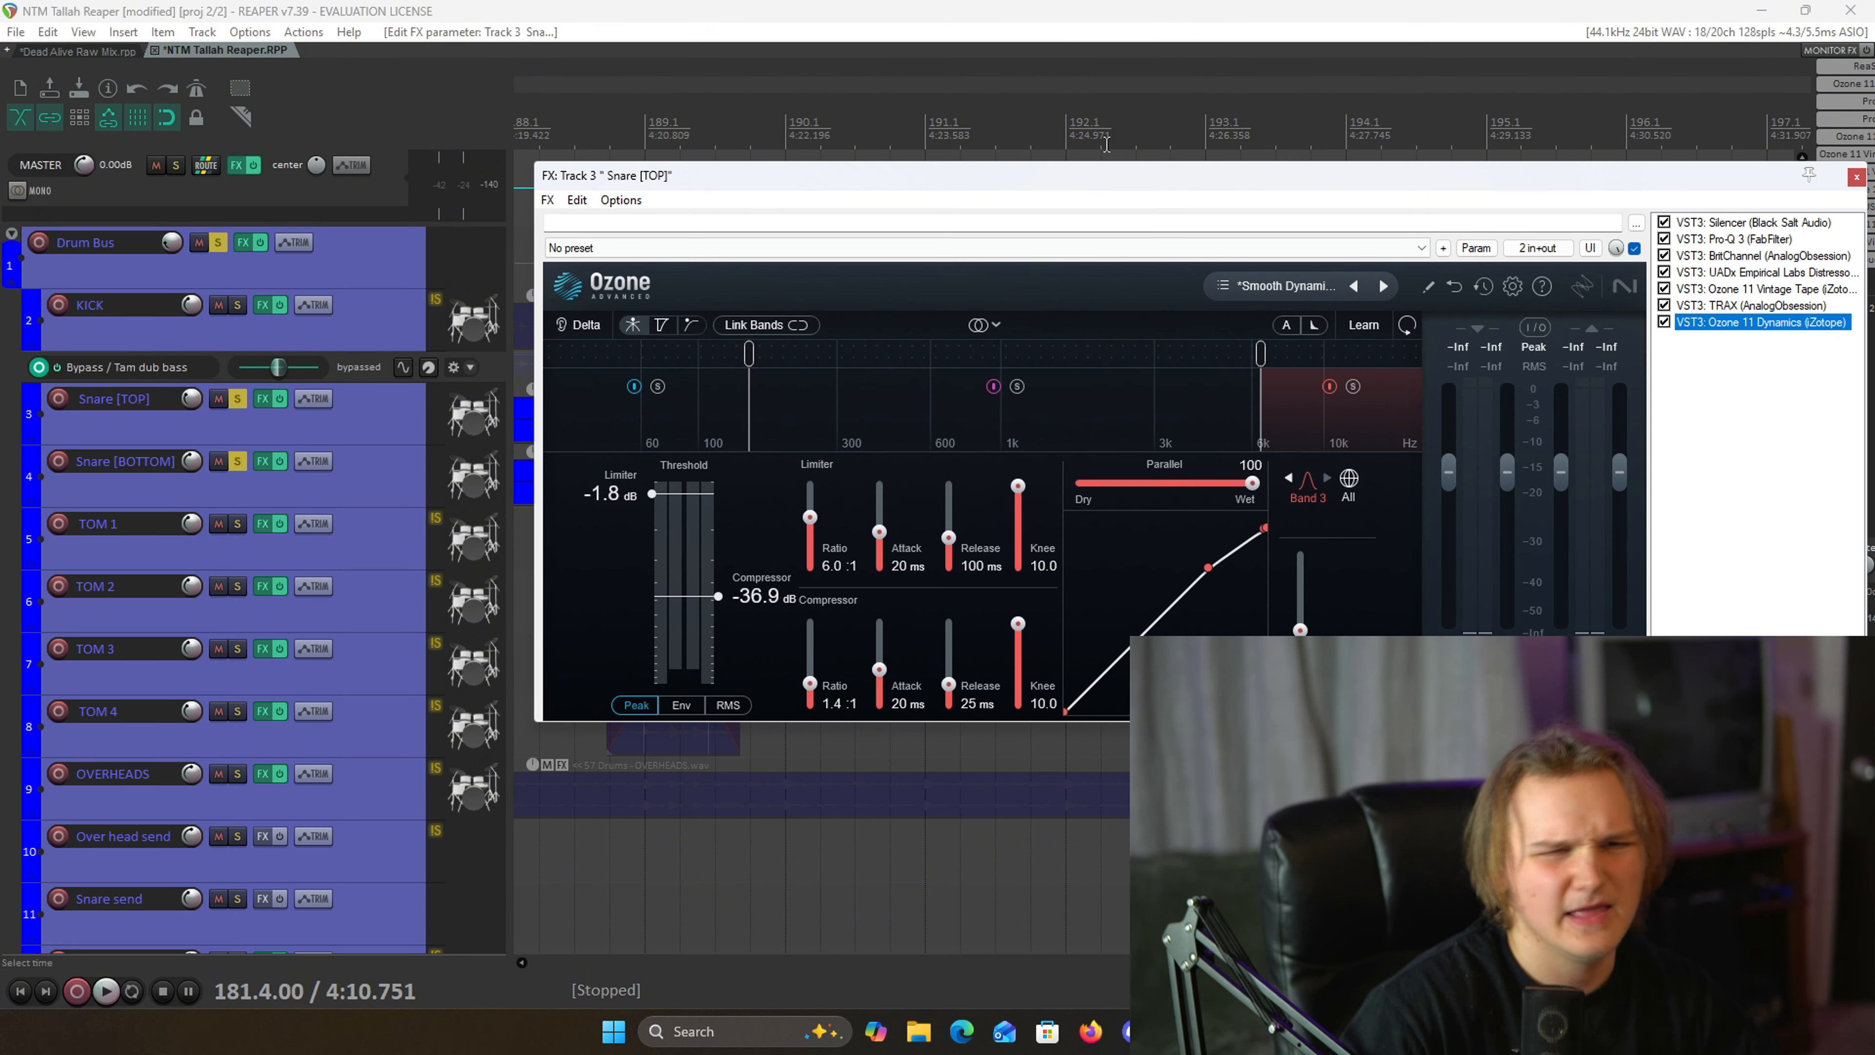
drag(1133, 196, 745, 220)
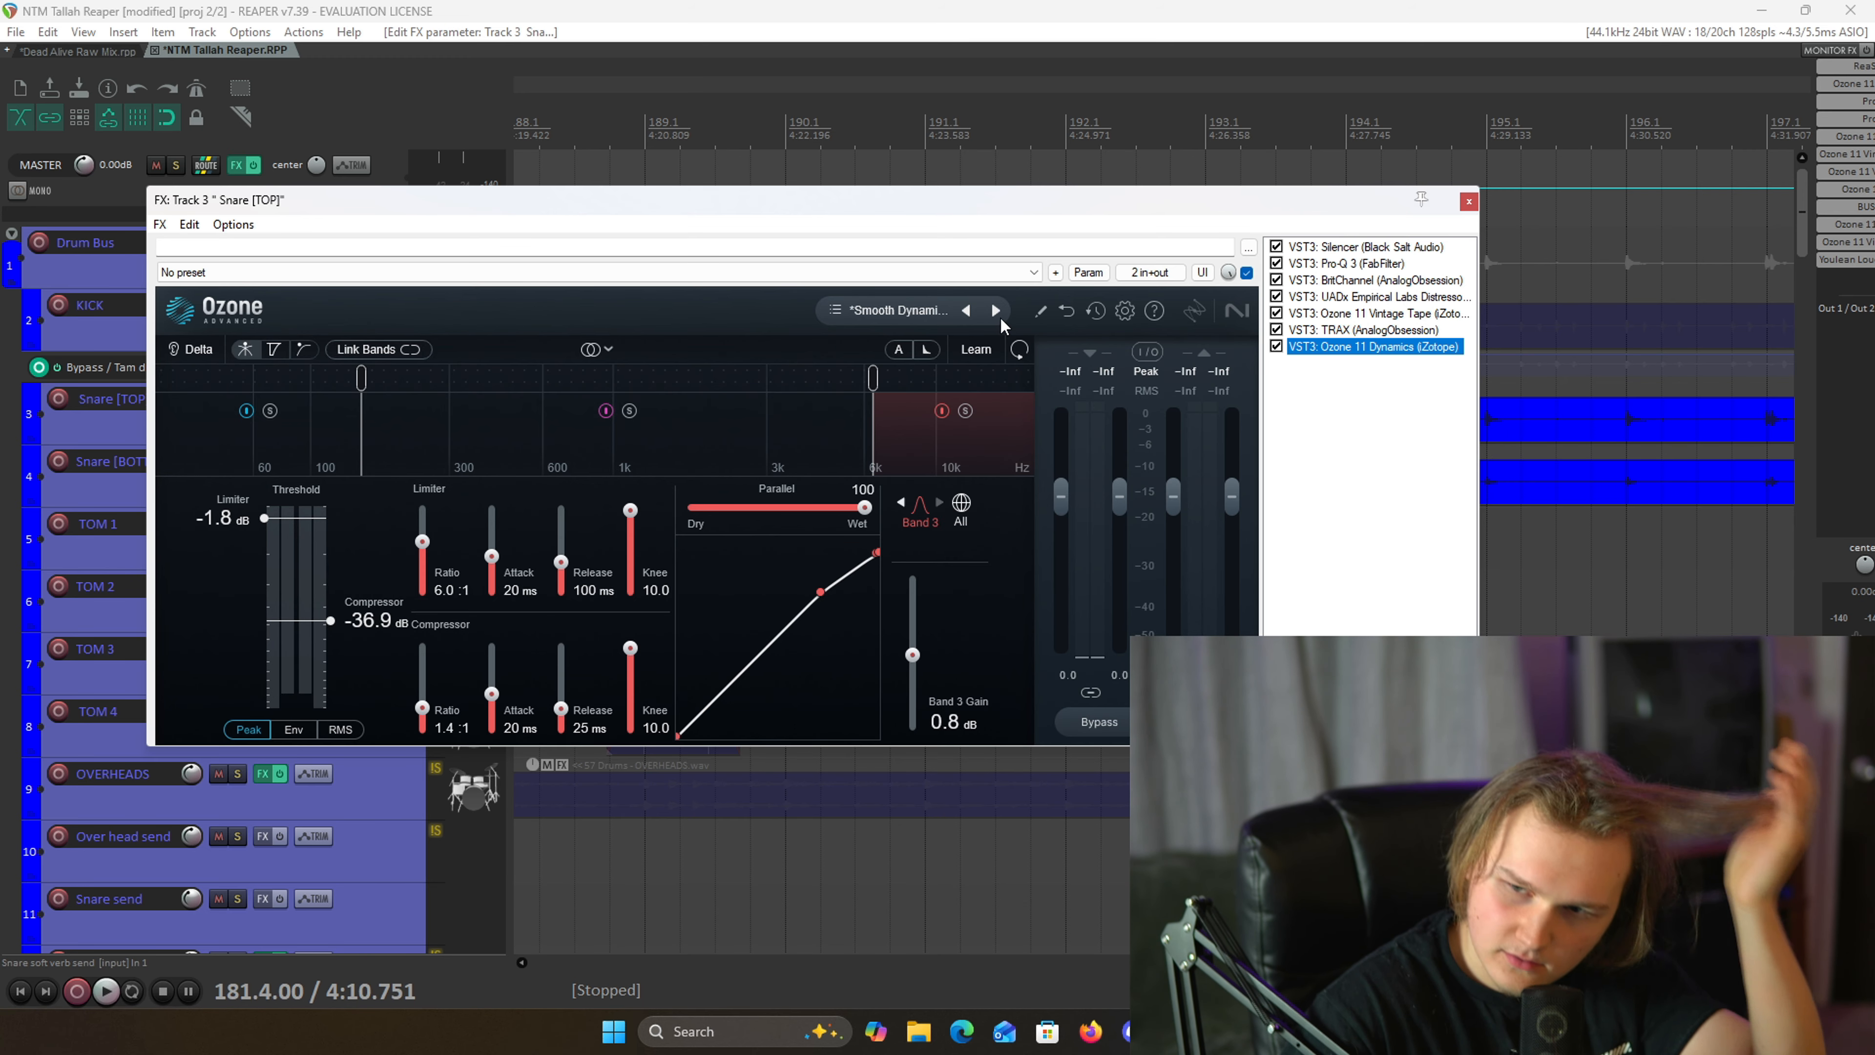
click(1420, 330)
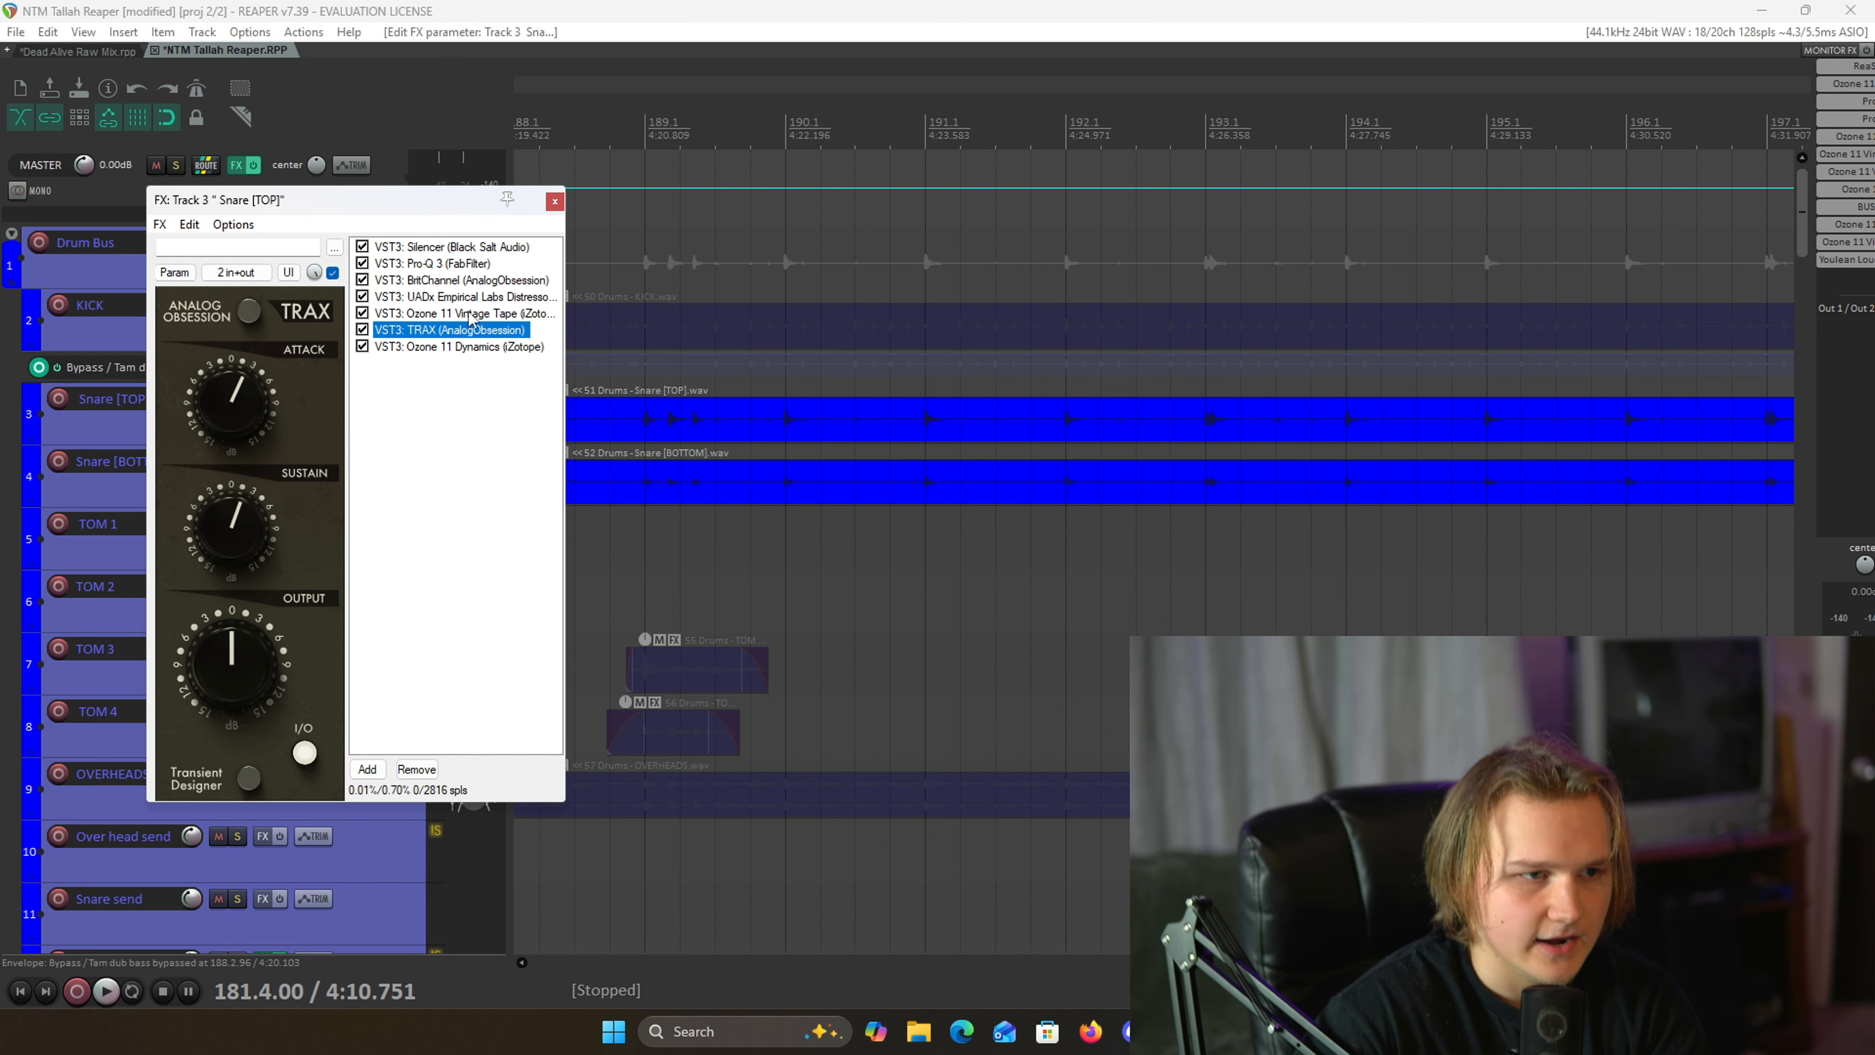
click(456, 348)
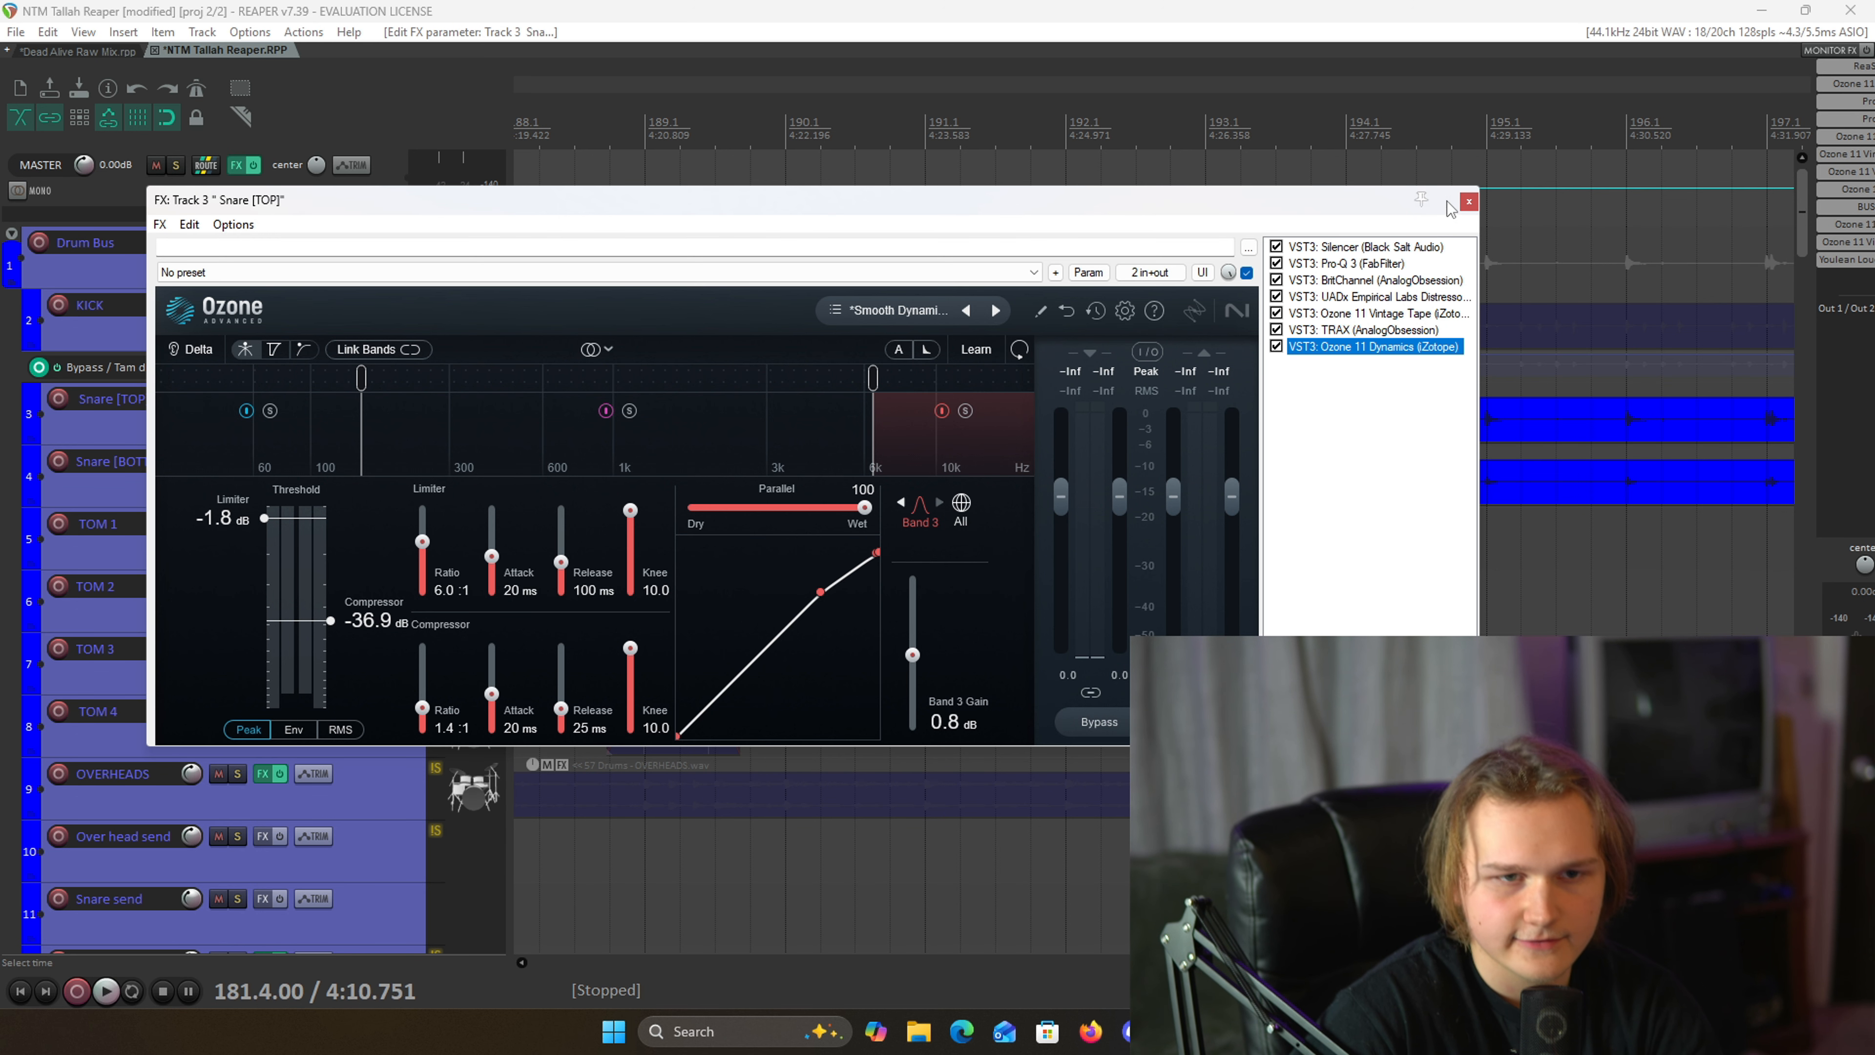
click(1467, 201)
- Open the Snare [BOTTOM] effects chain and examine its Silencer settings and the Pro-Q 3 equalizer bands
click(263, 461)
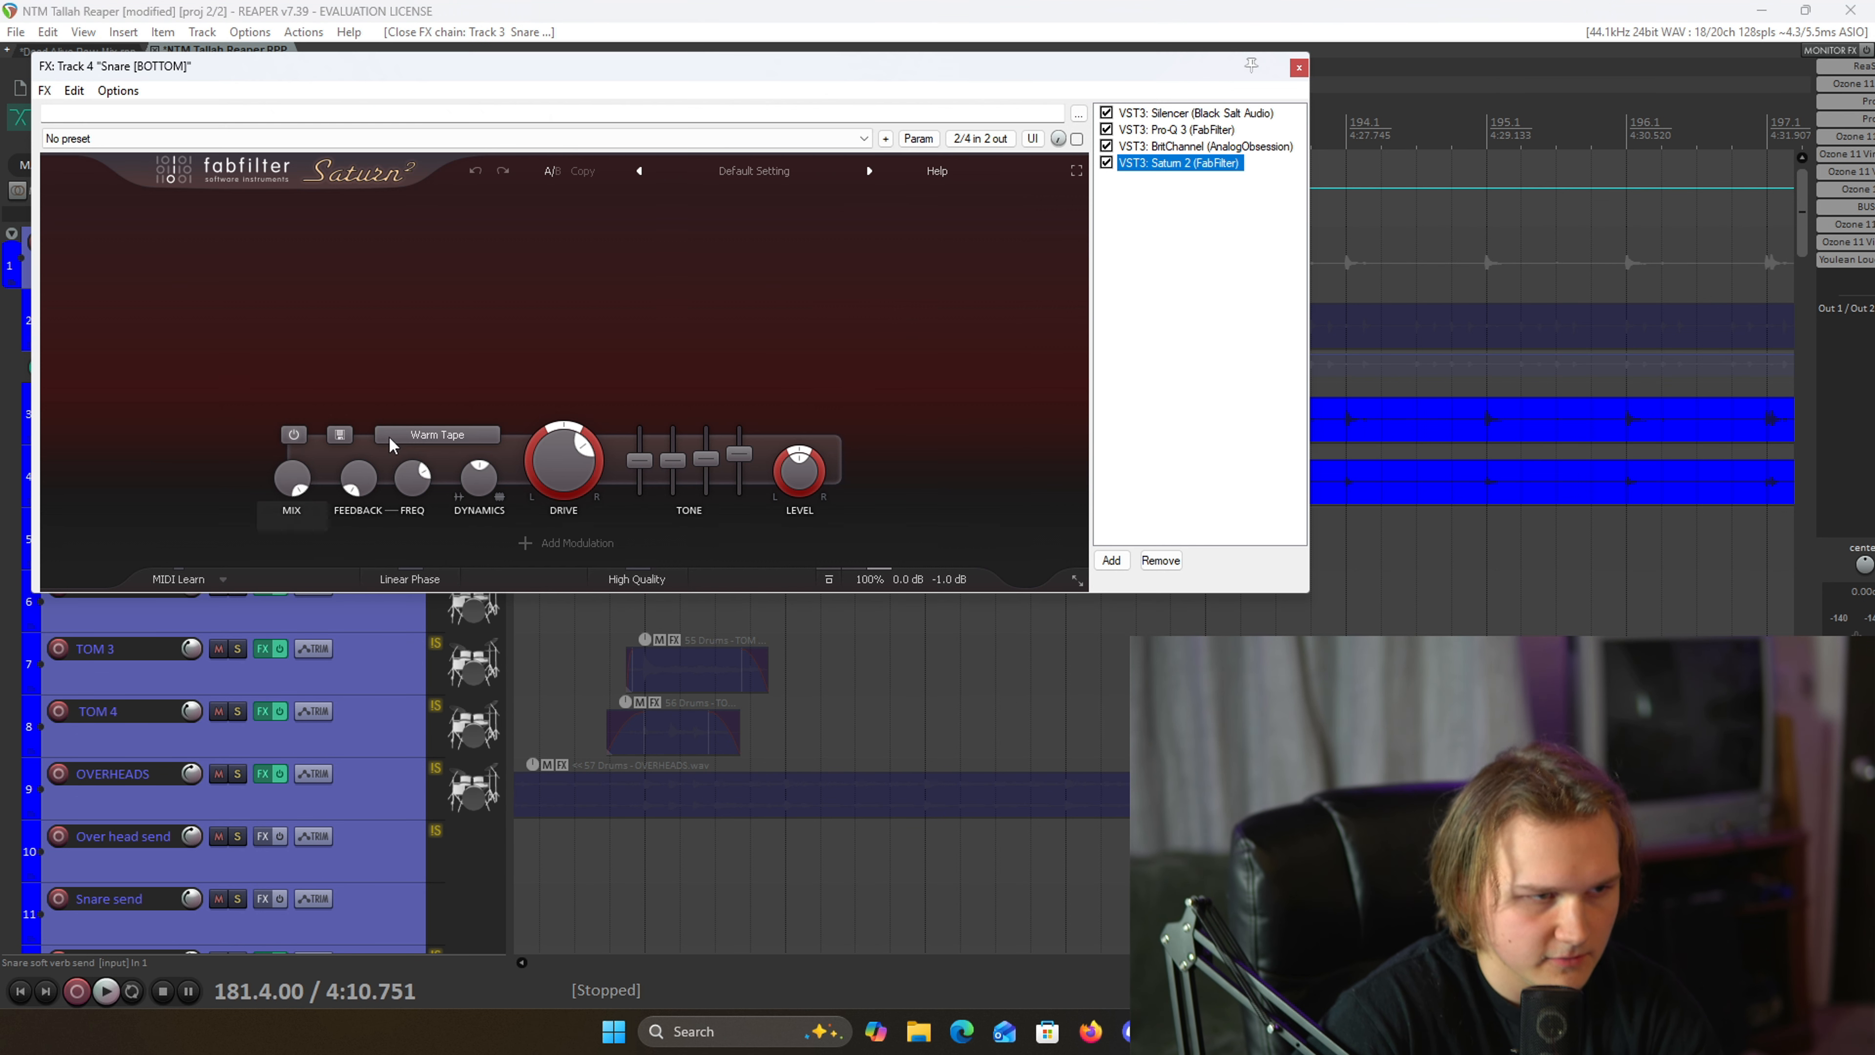
click(1166, 114)
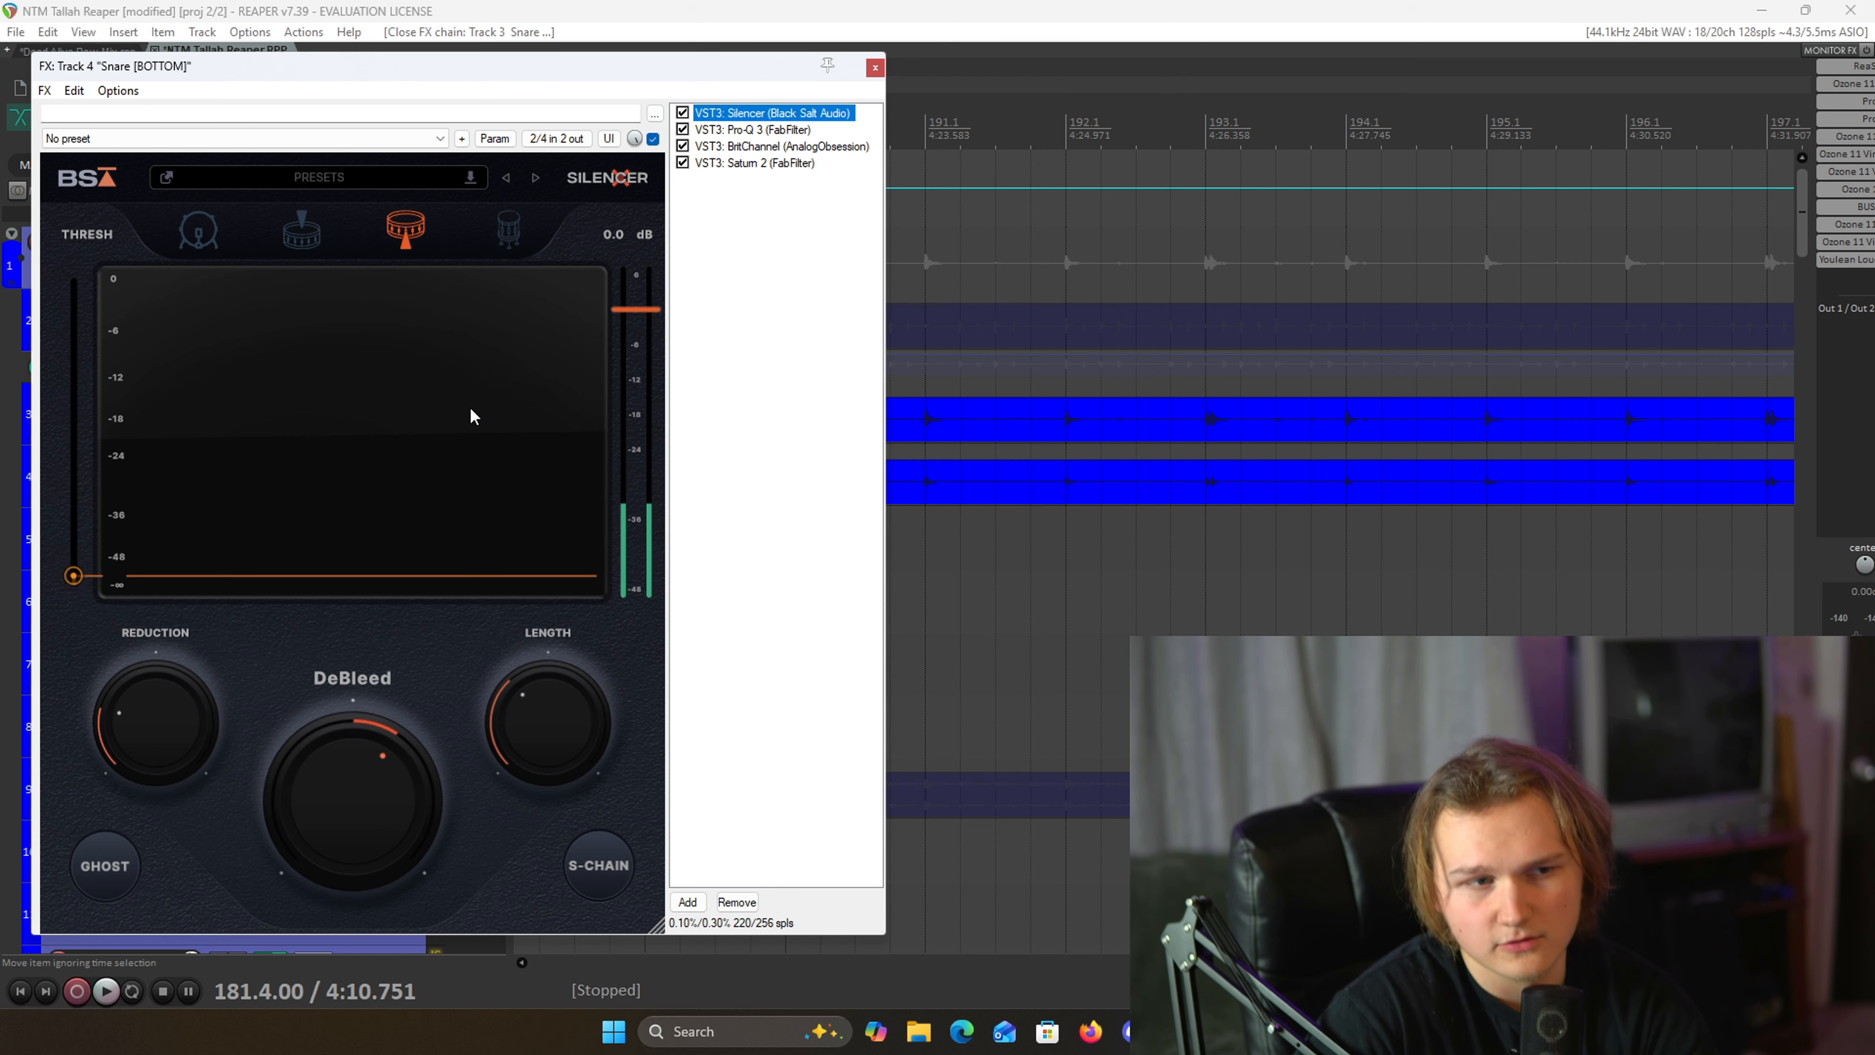
click(801, 130)
mouse_move(450, 445)
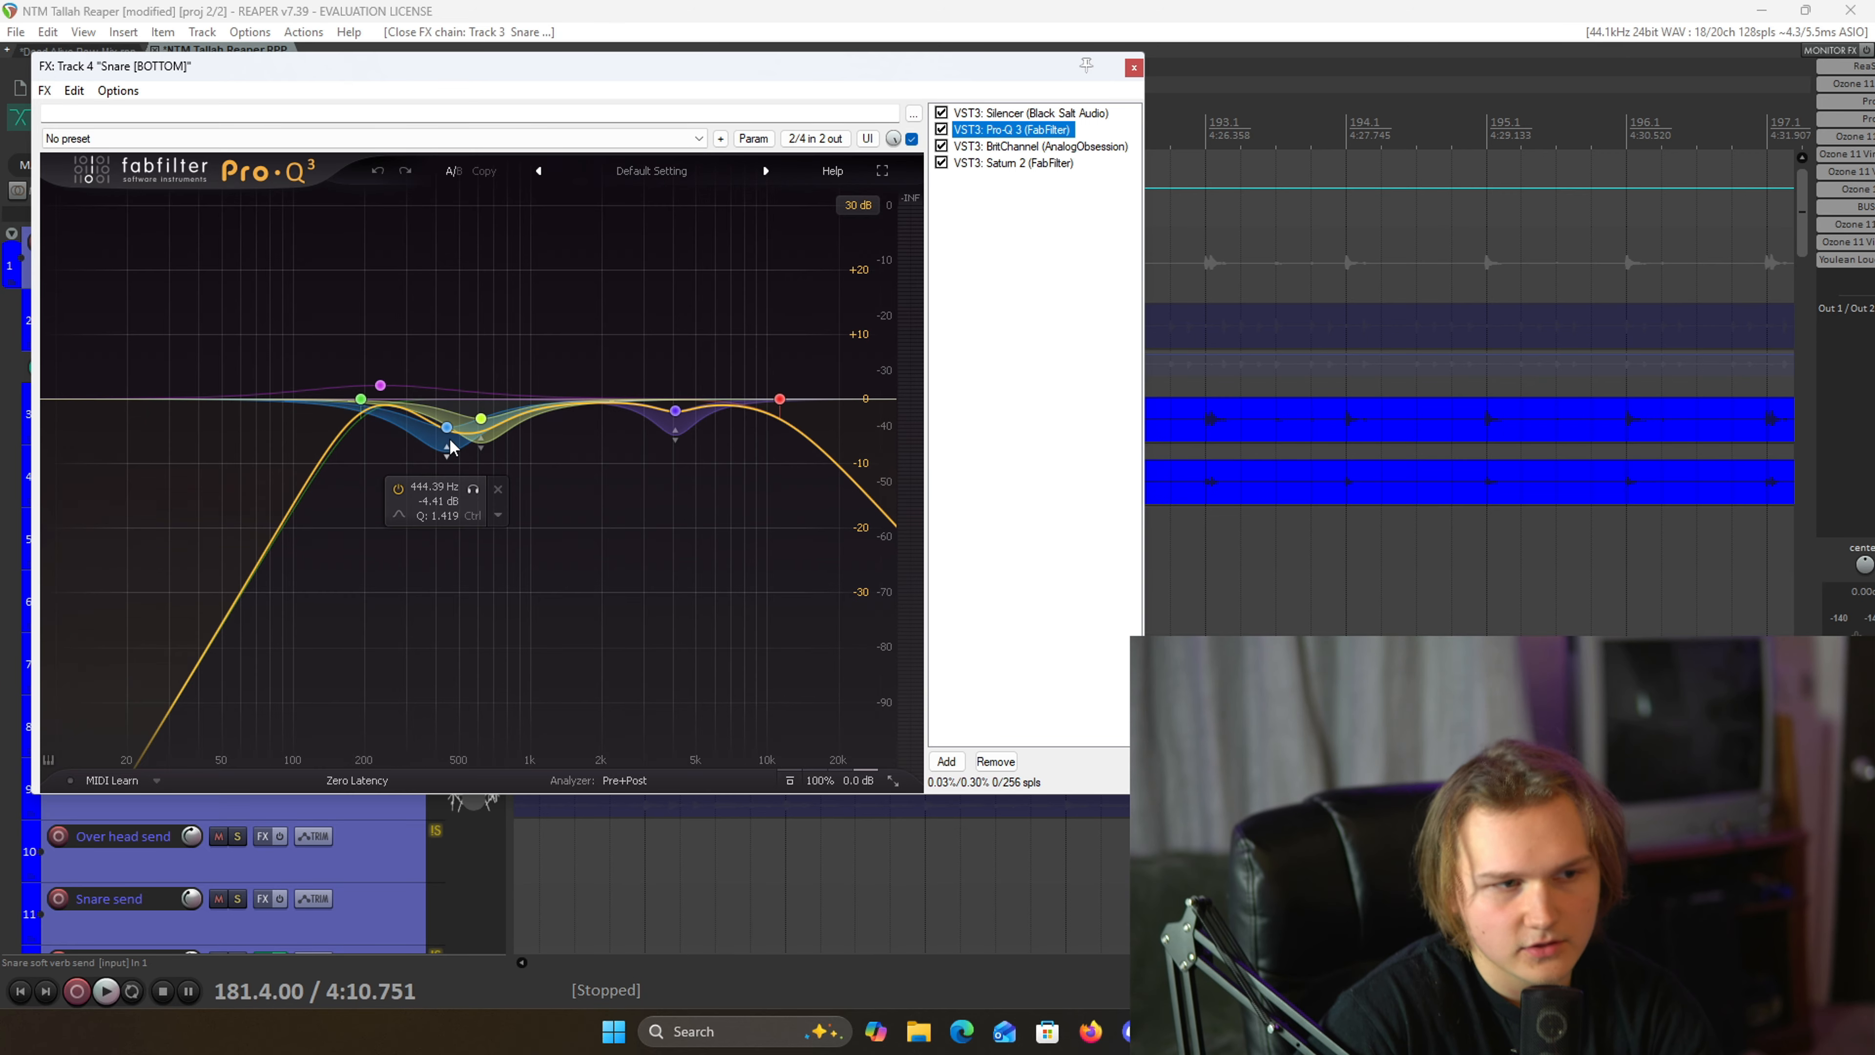
mouse_move(679, 436)
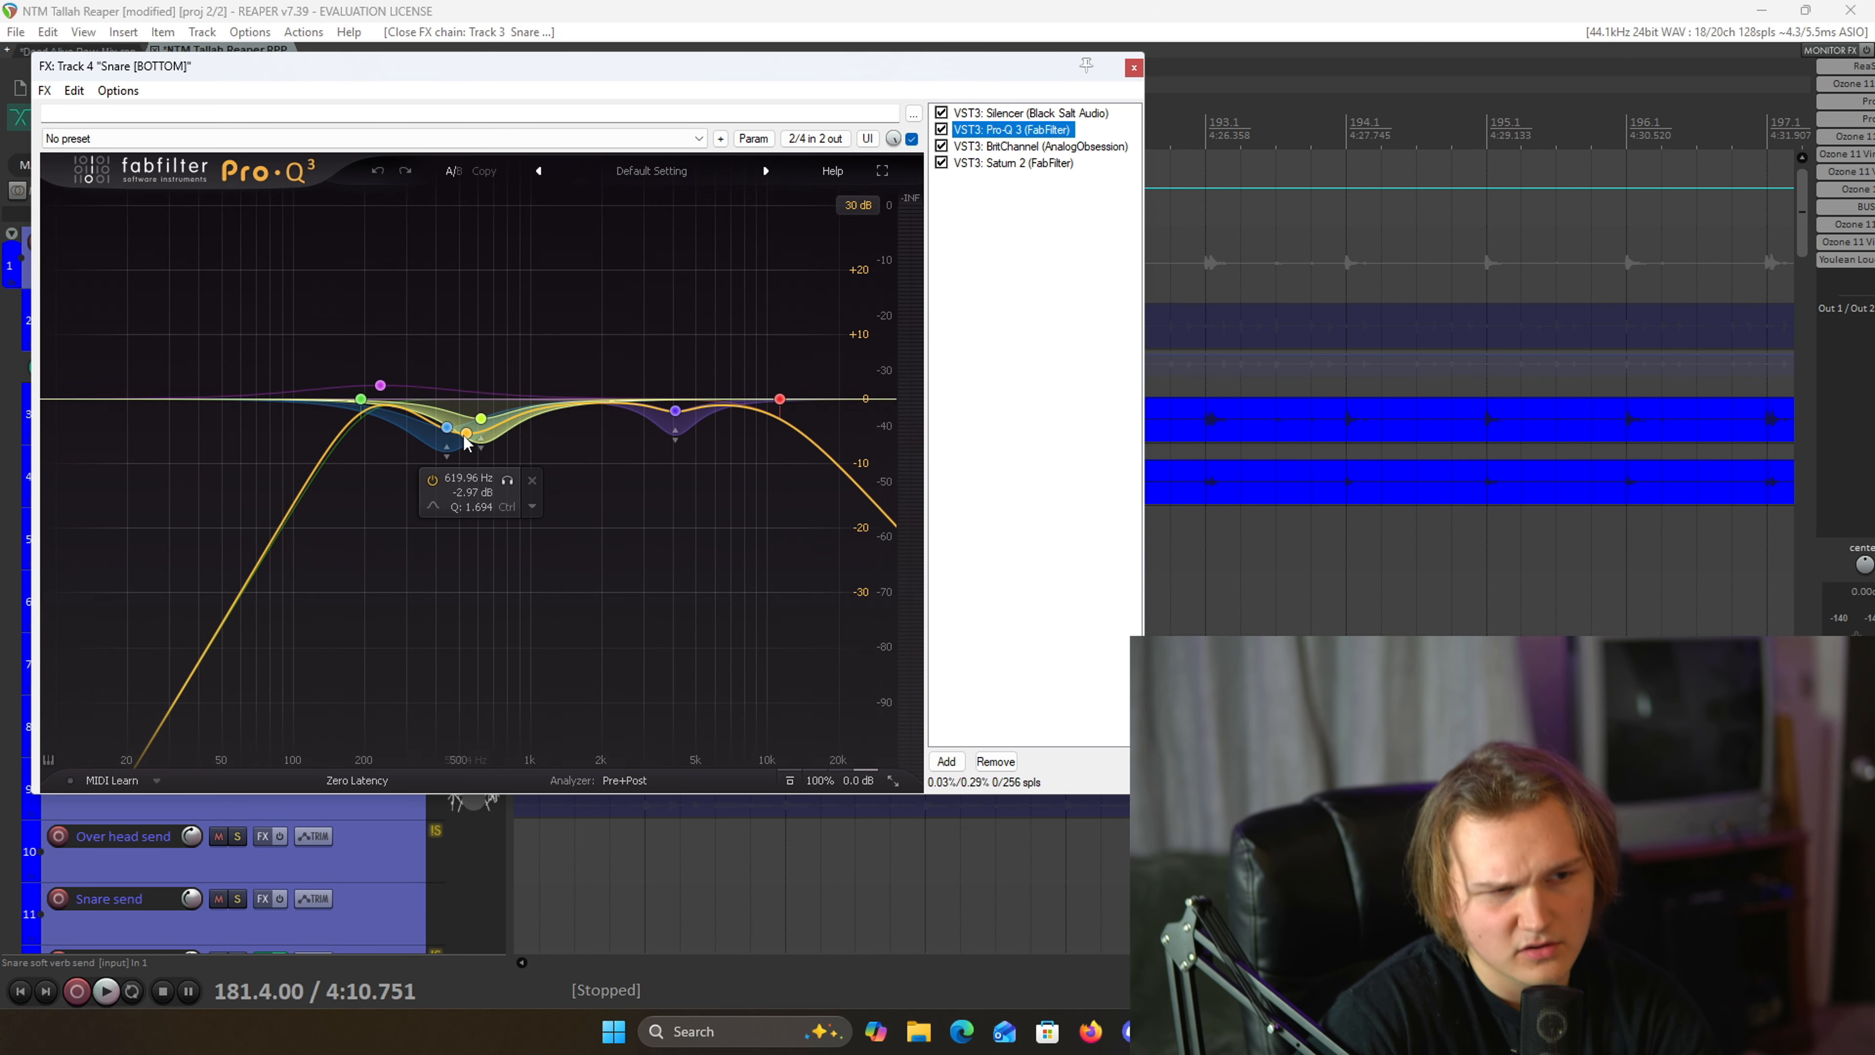
mouse_move(380, 386)
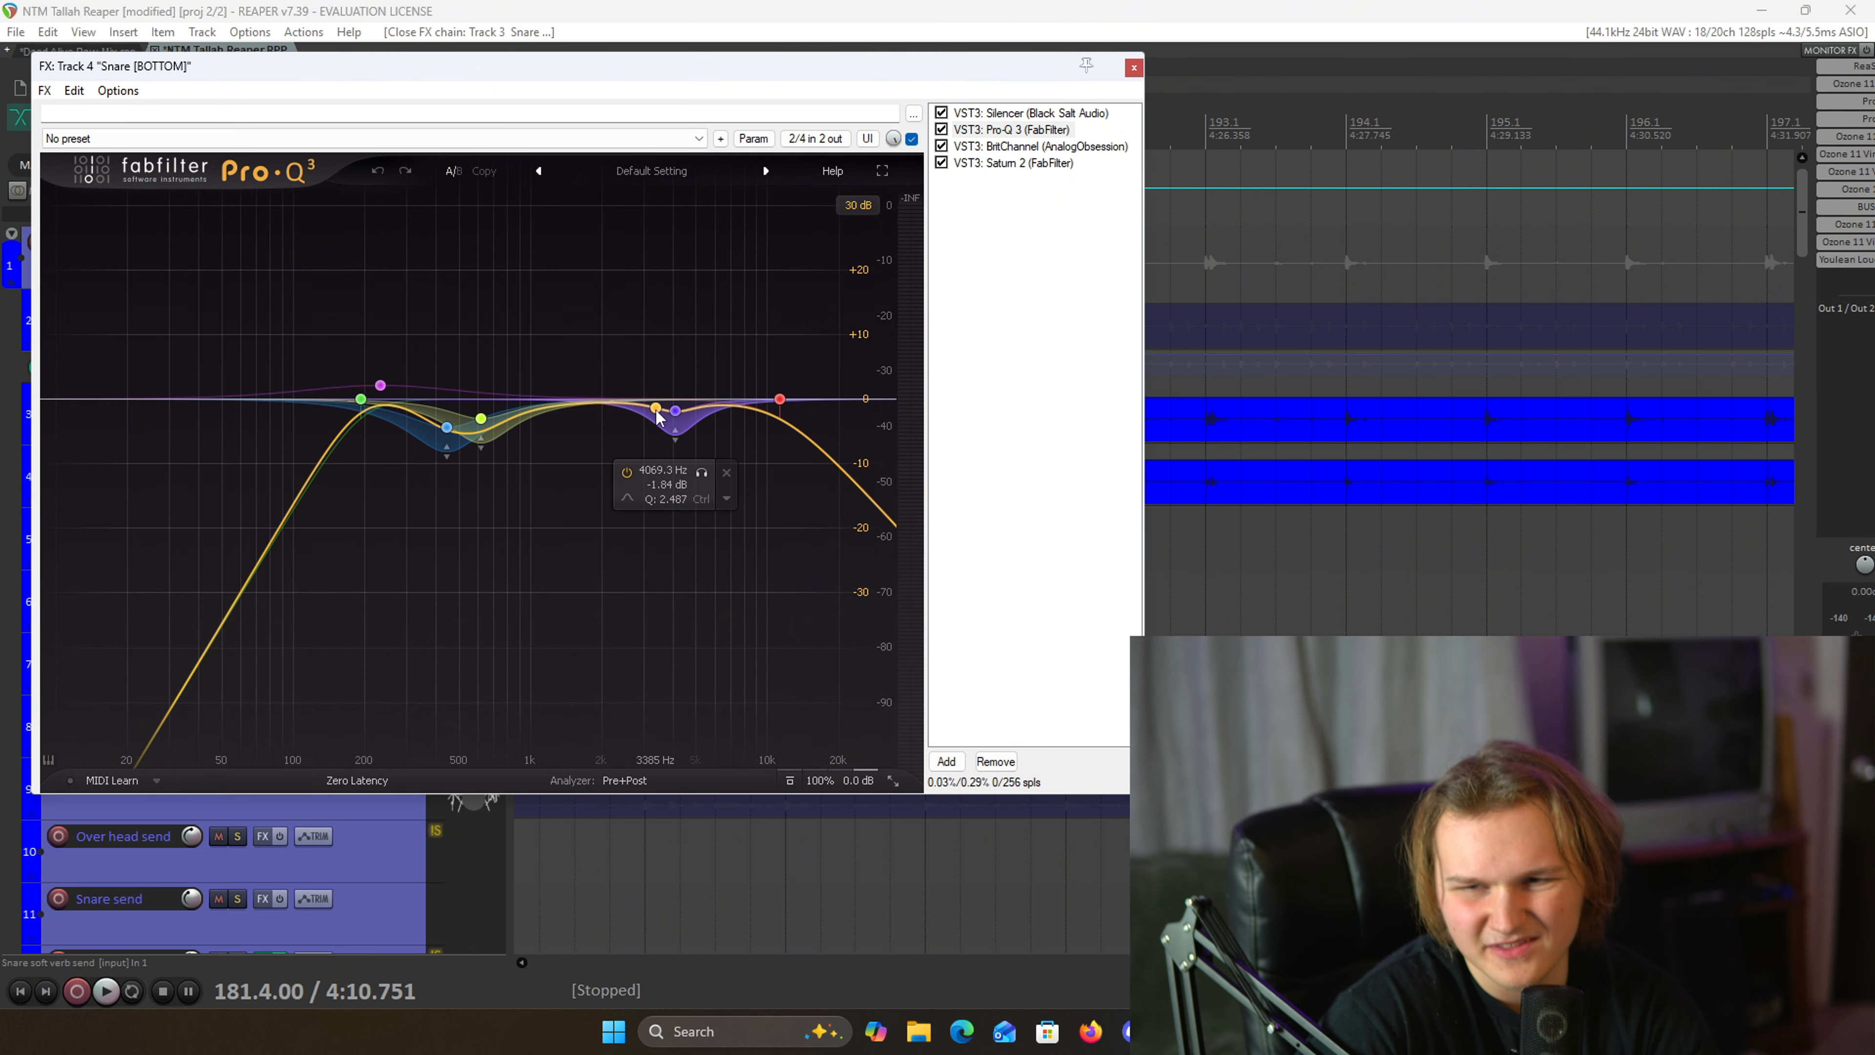
- Review the BritChannel and Saturn 2 settings on Snare [BOTTOM], and close its effects chain
click(1041, 146)
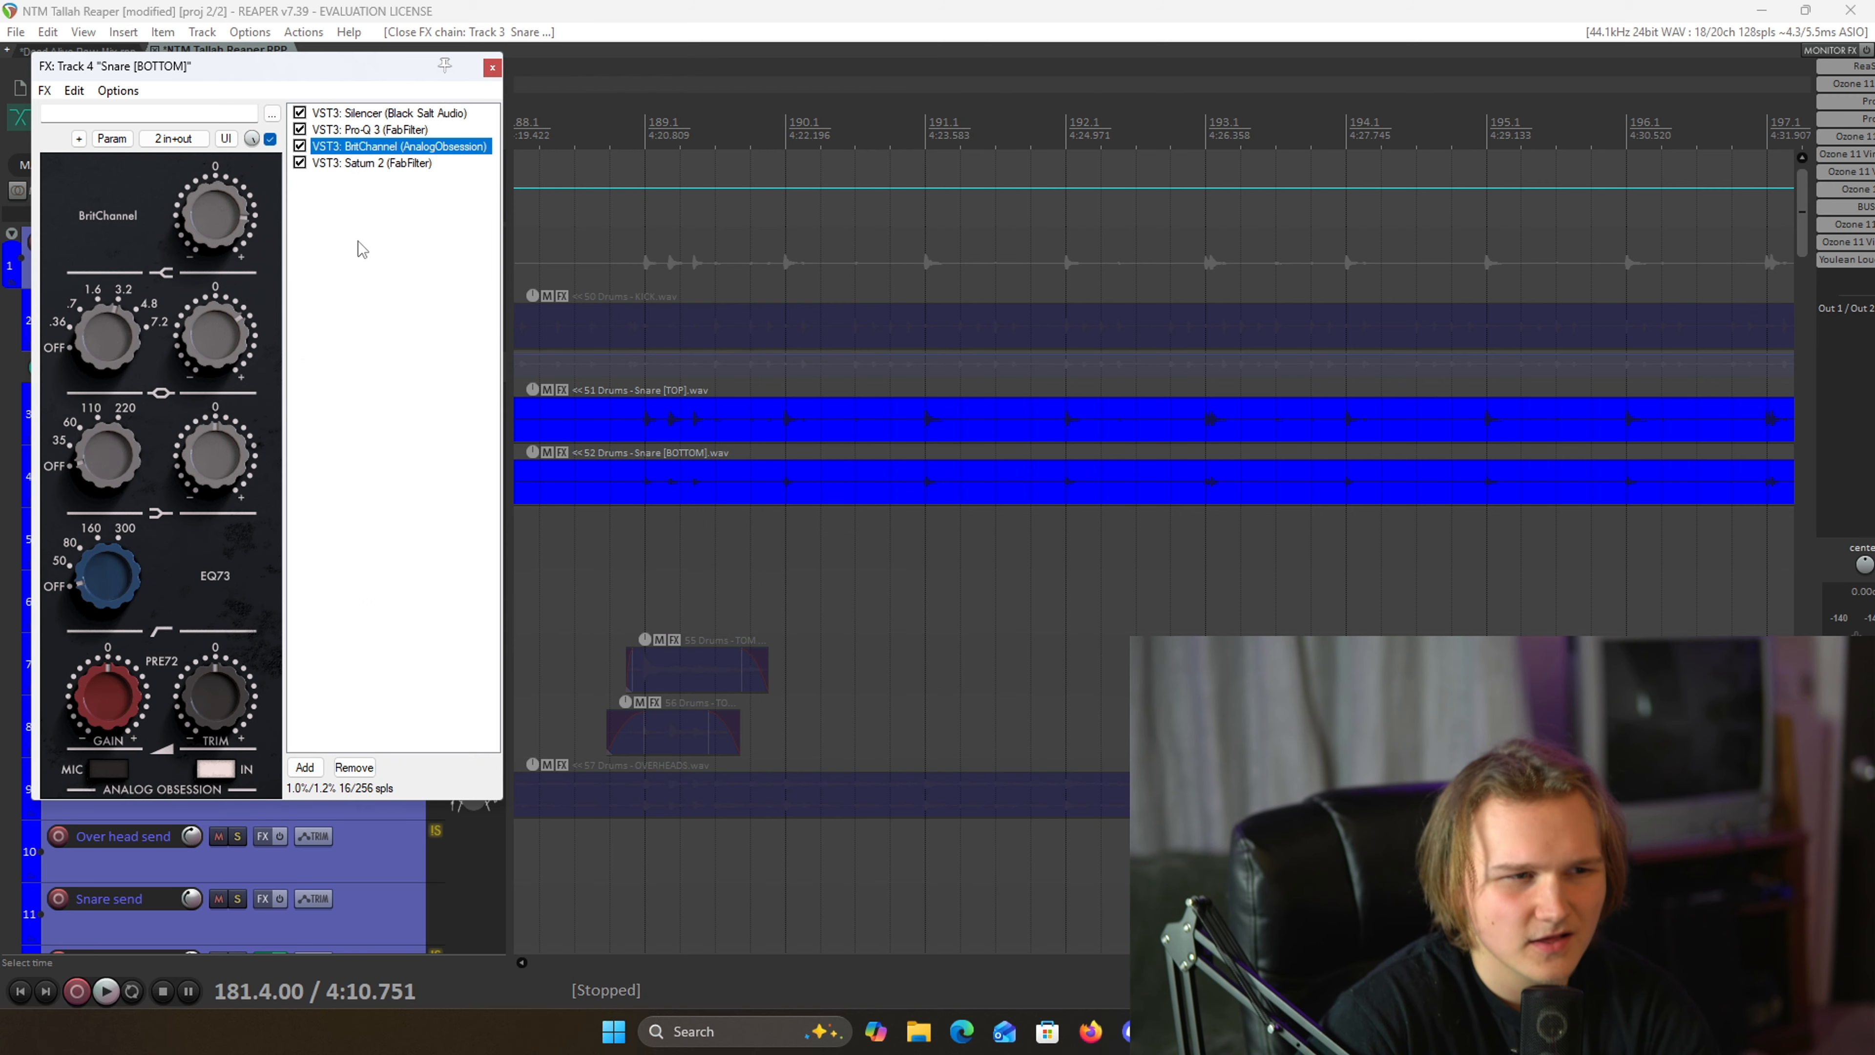
drag(218, 73, 822, 117)
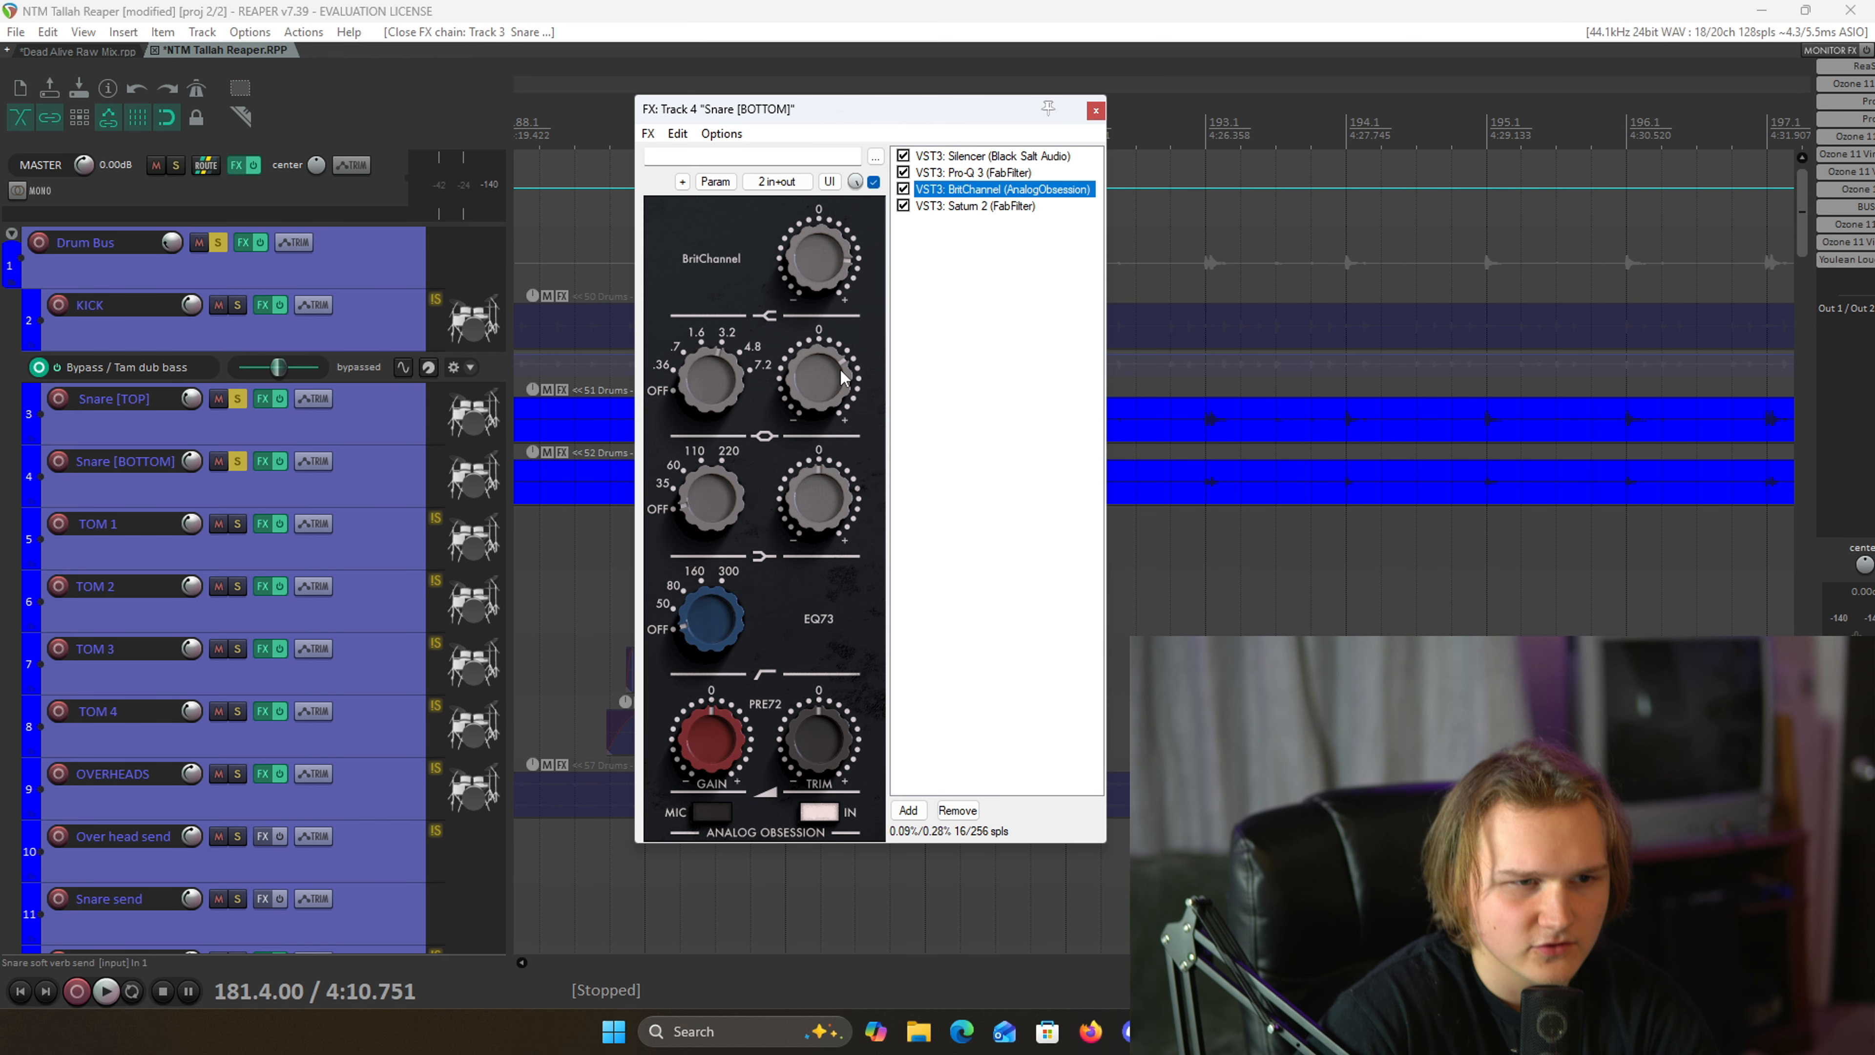
click(991, 207)
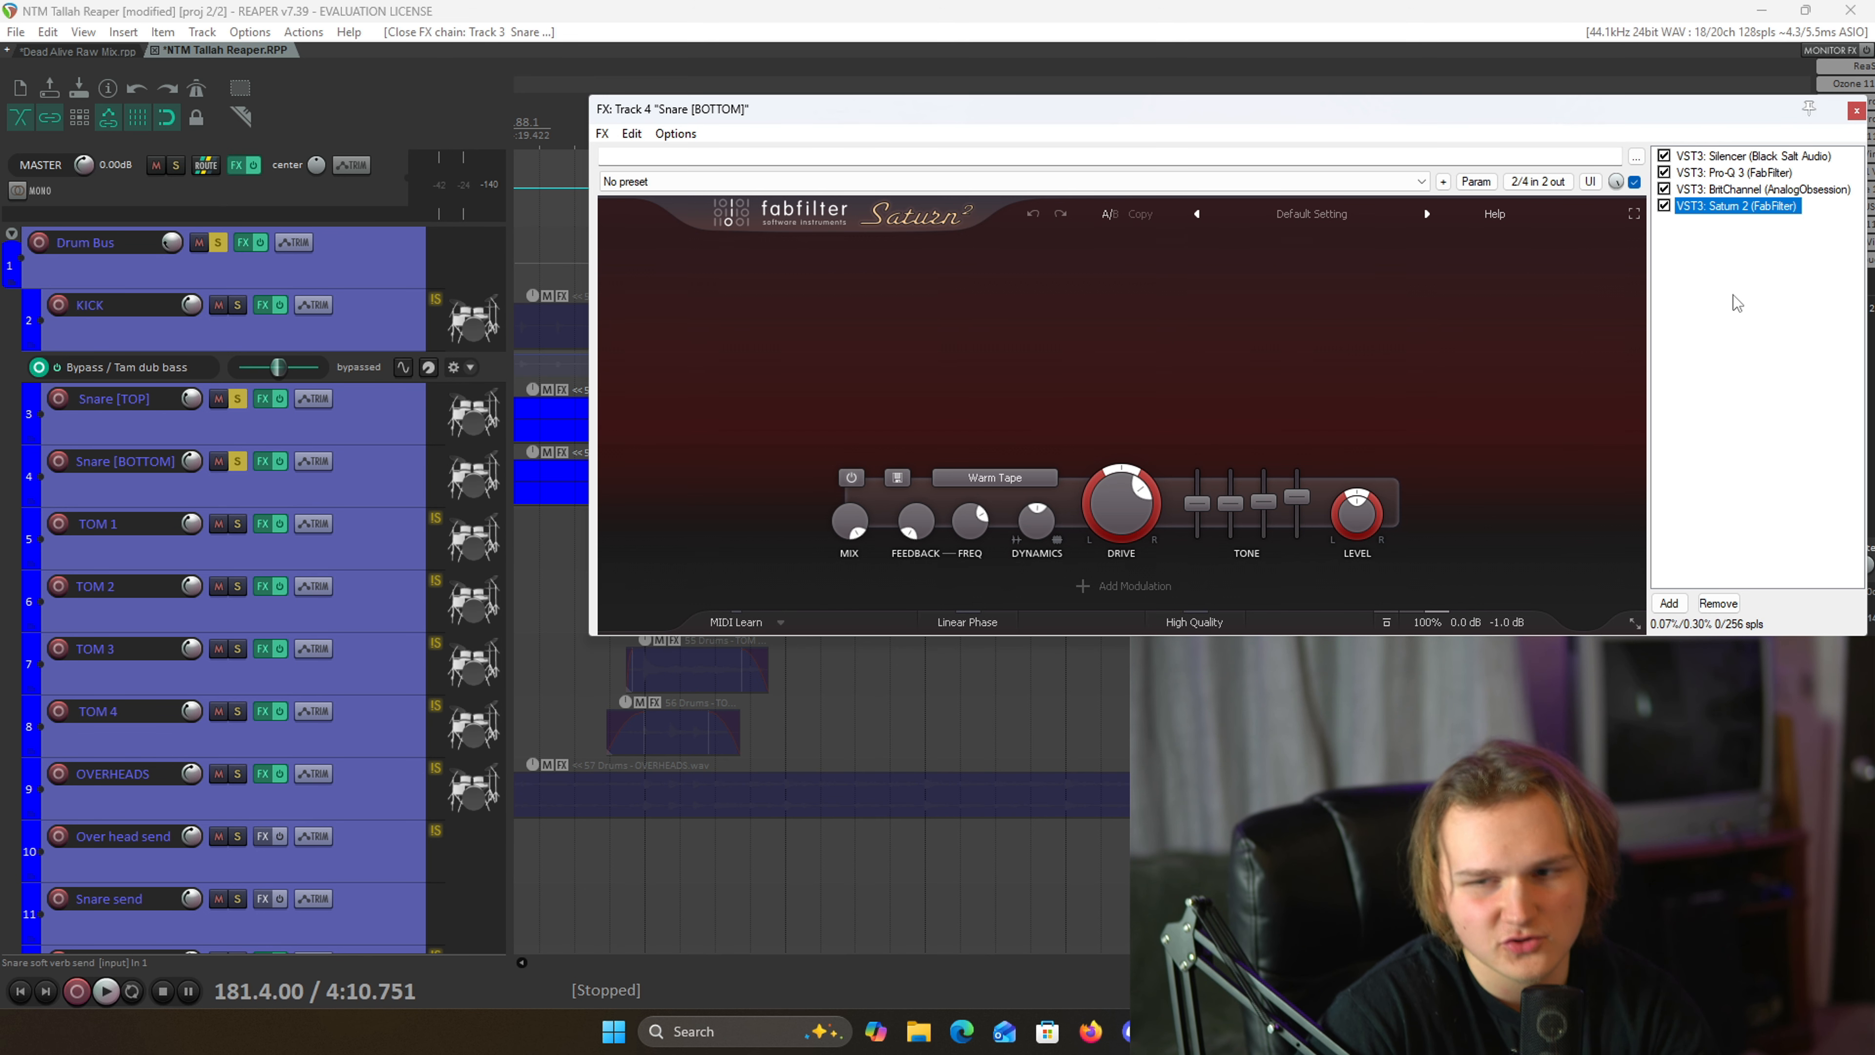
drag(1319, 111, 1007, 97)
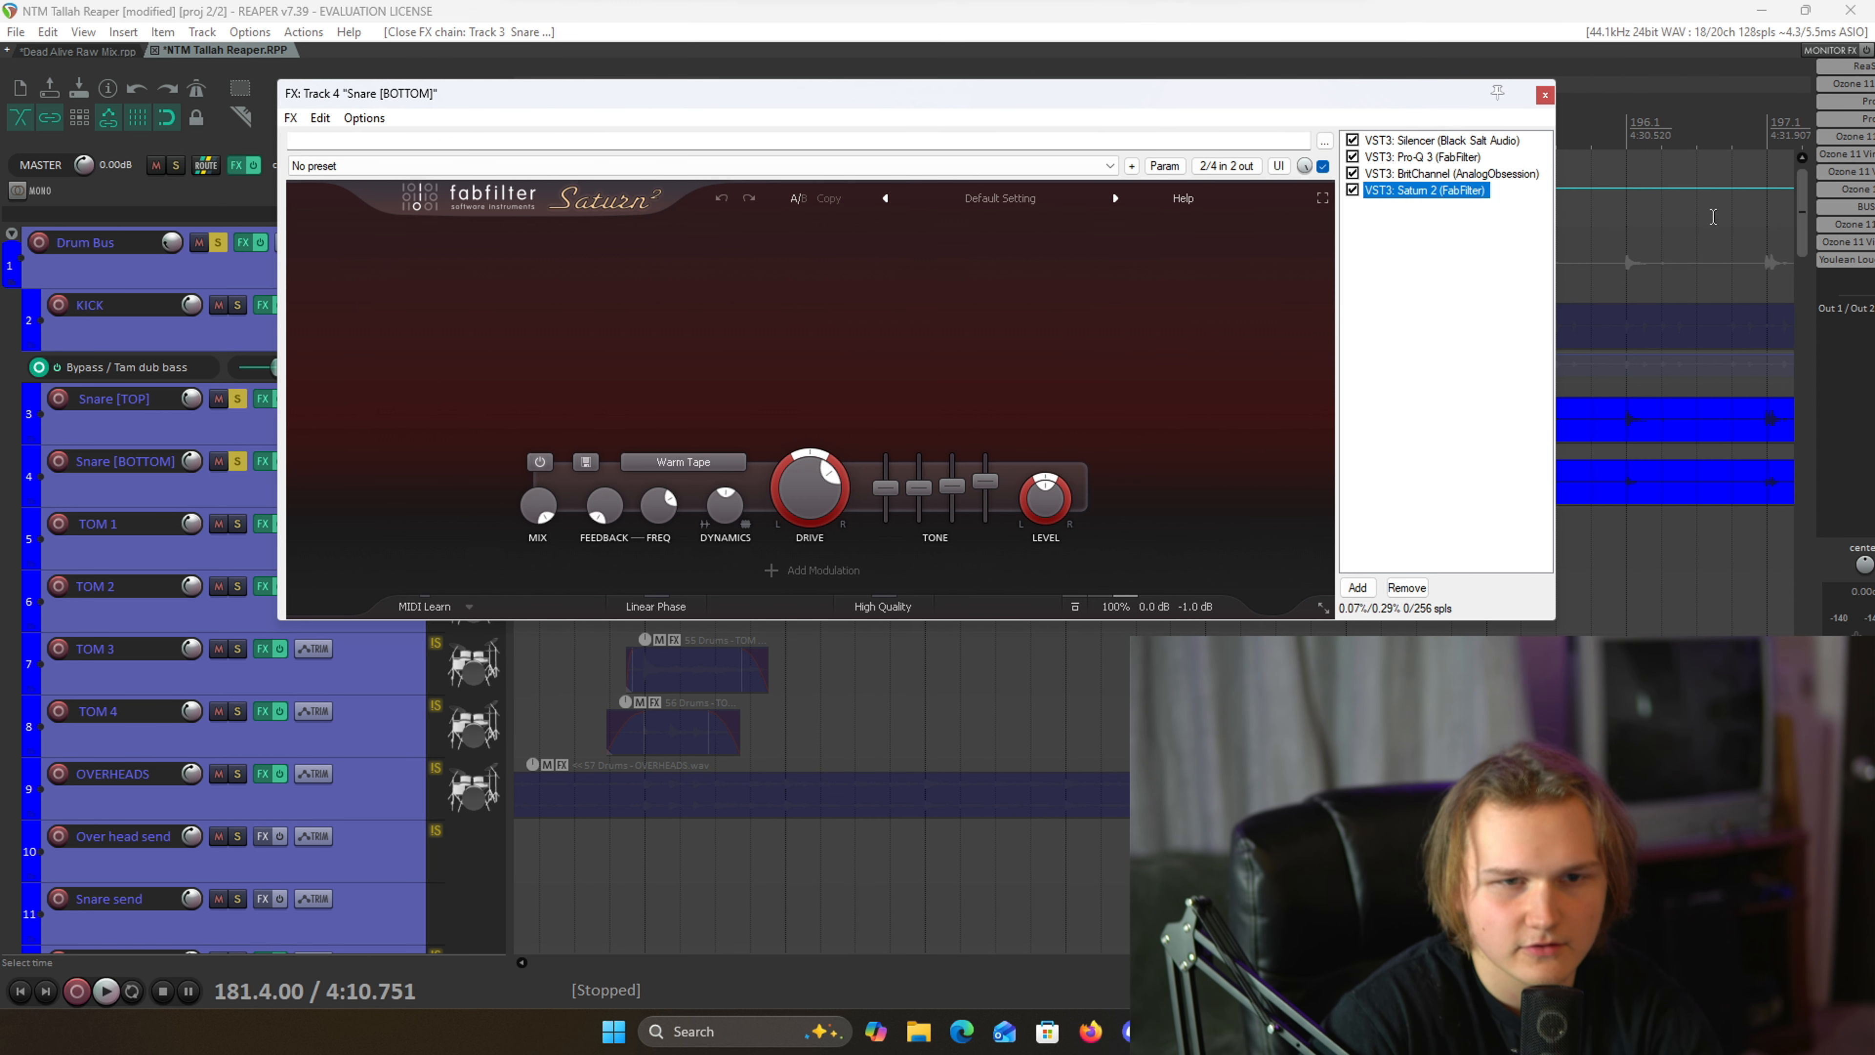
click(1545, 96)
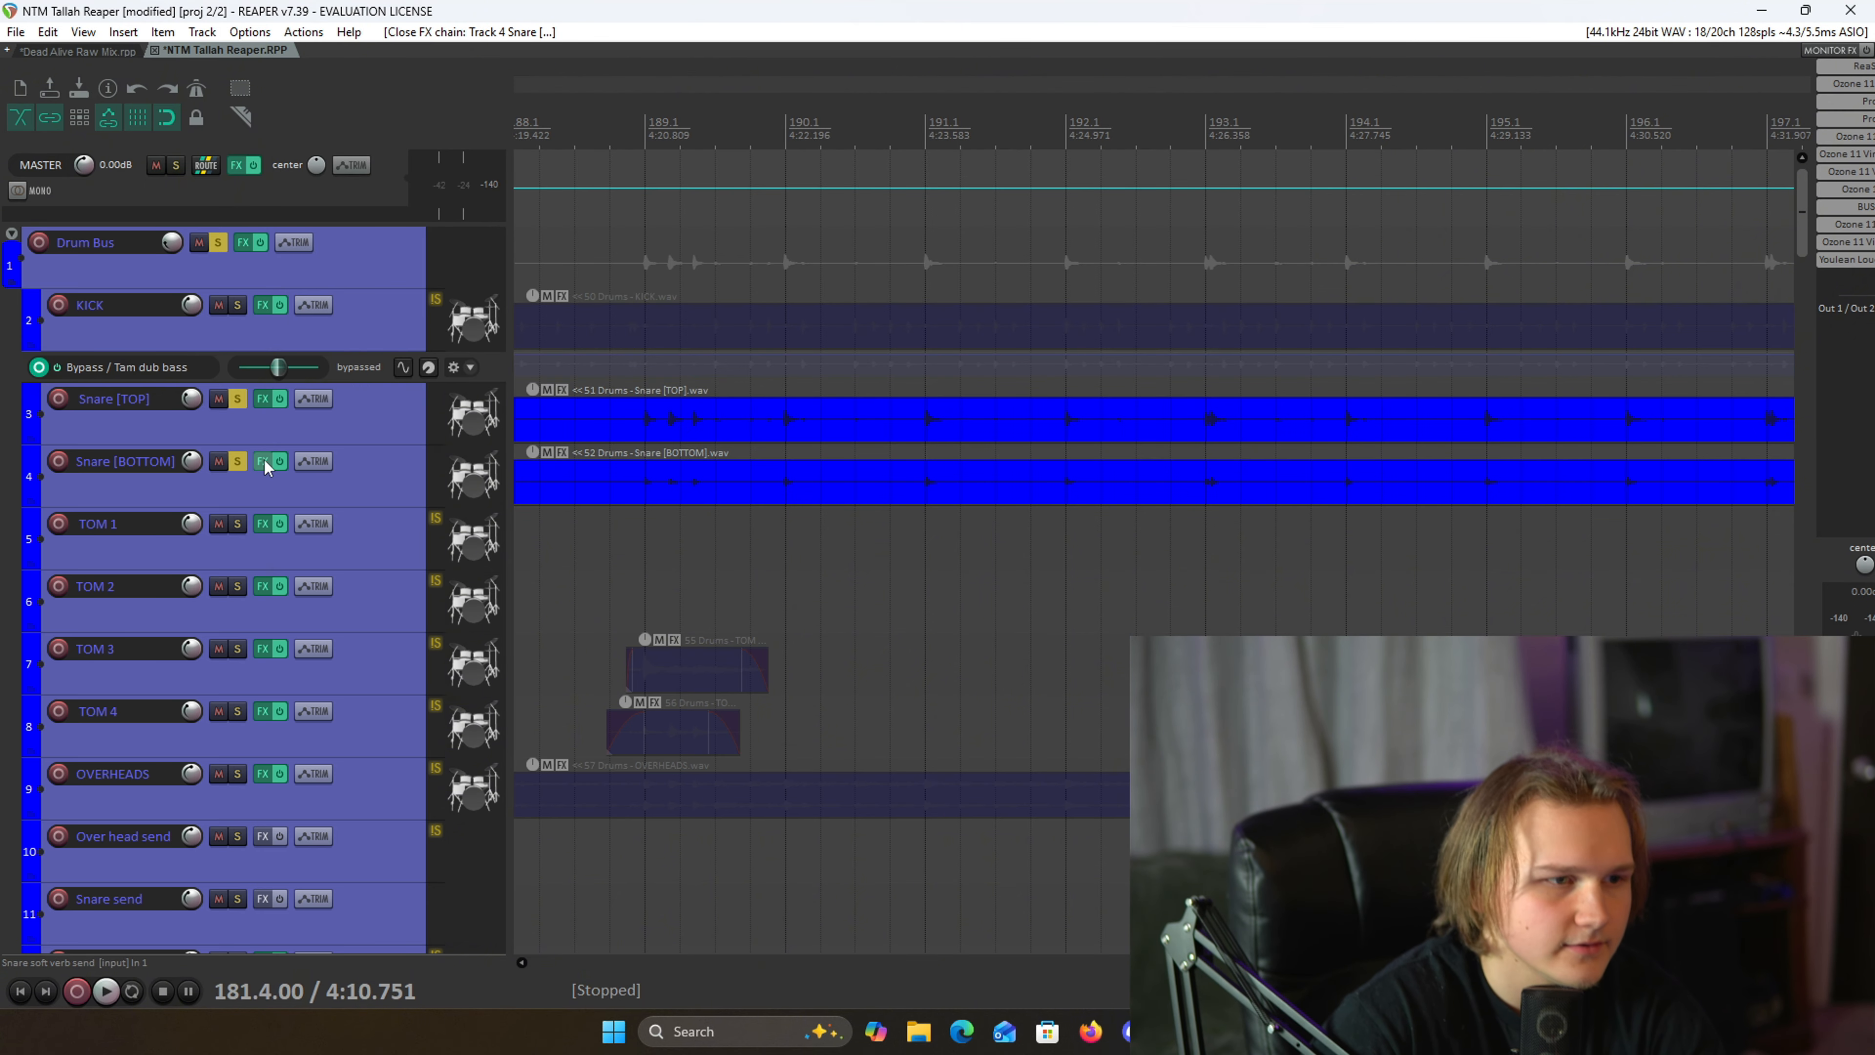
- Unsolo Snare [BOTTOM] and Snare [TOP], and briefly audition the Snare send track in solo
click(235, 463)
click(237, 401)
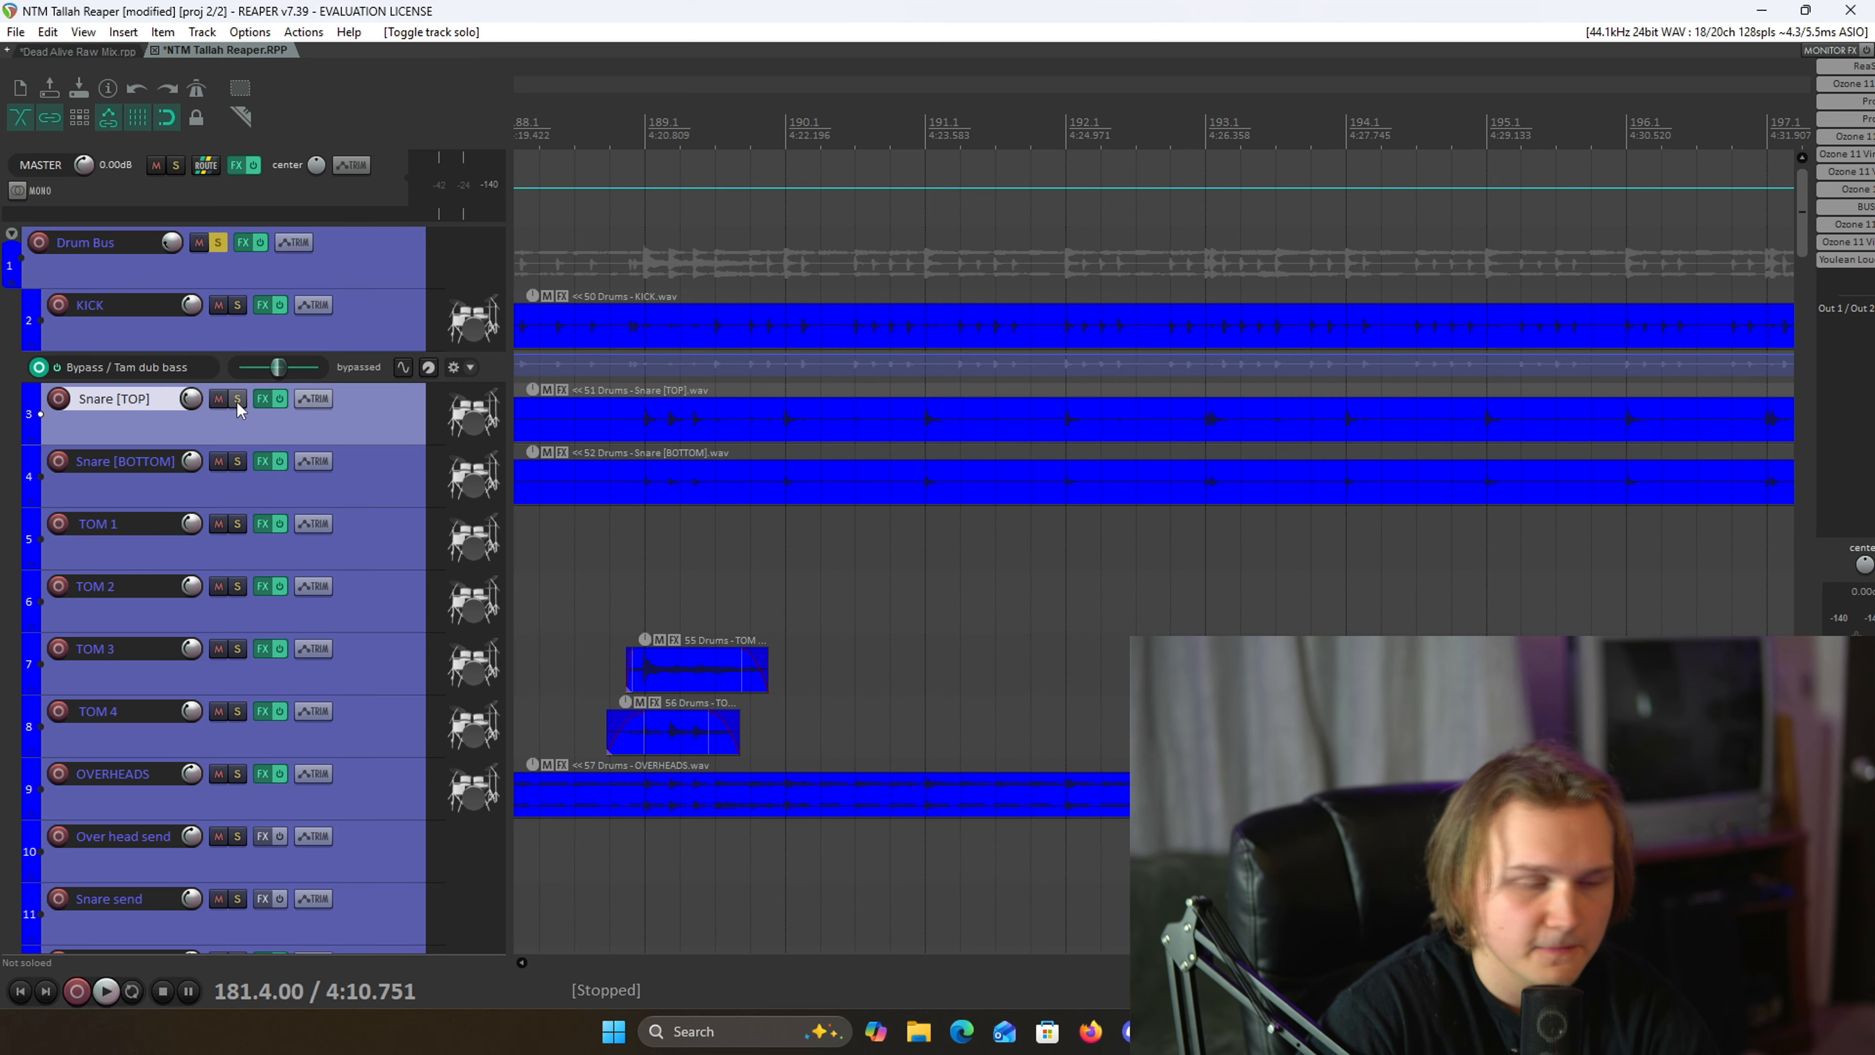
scroll(221, 665, down, 4)
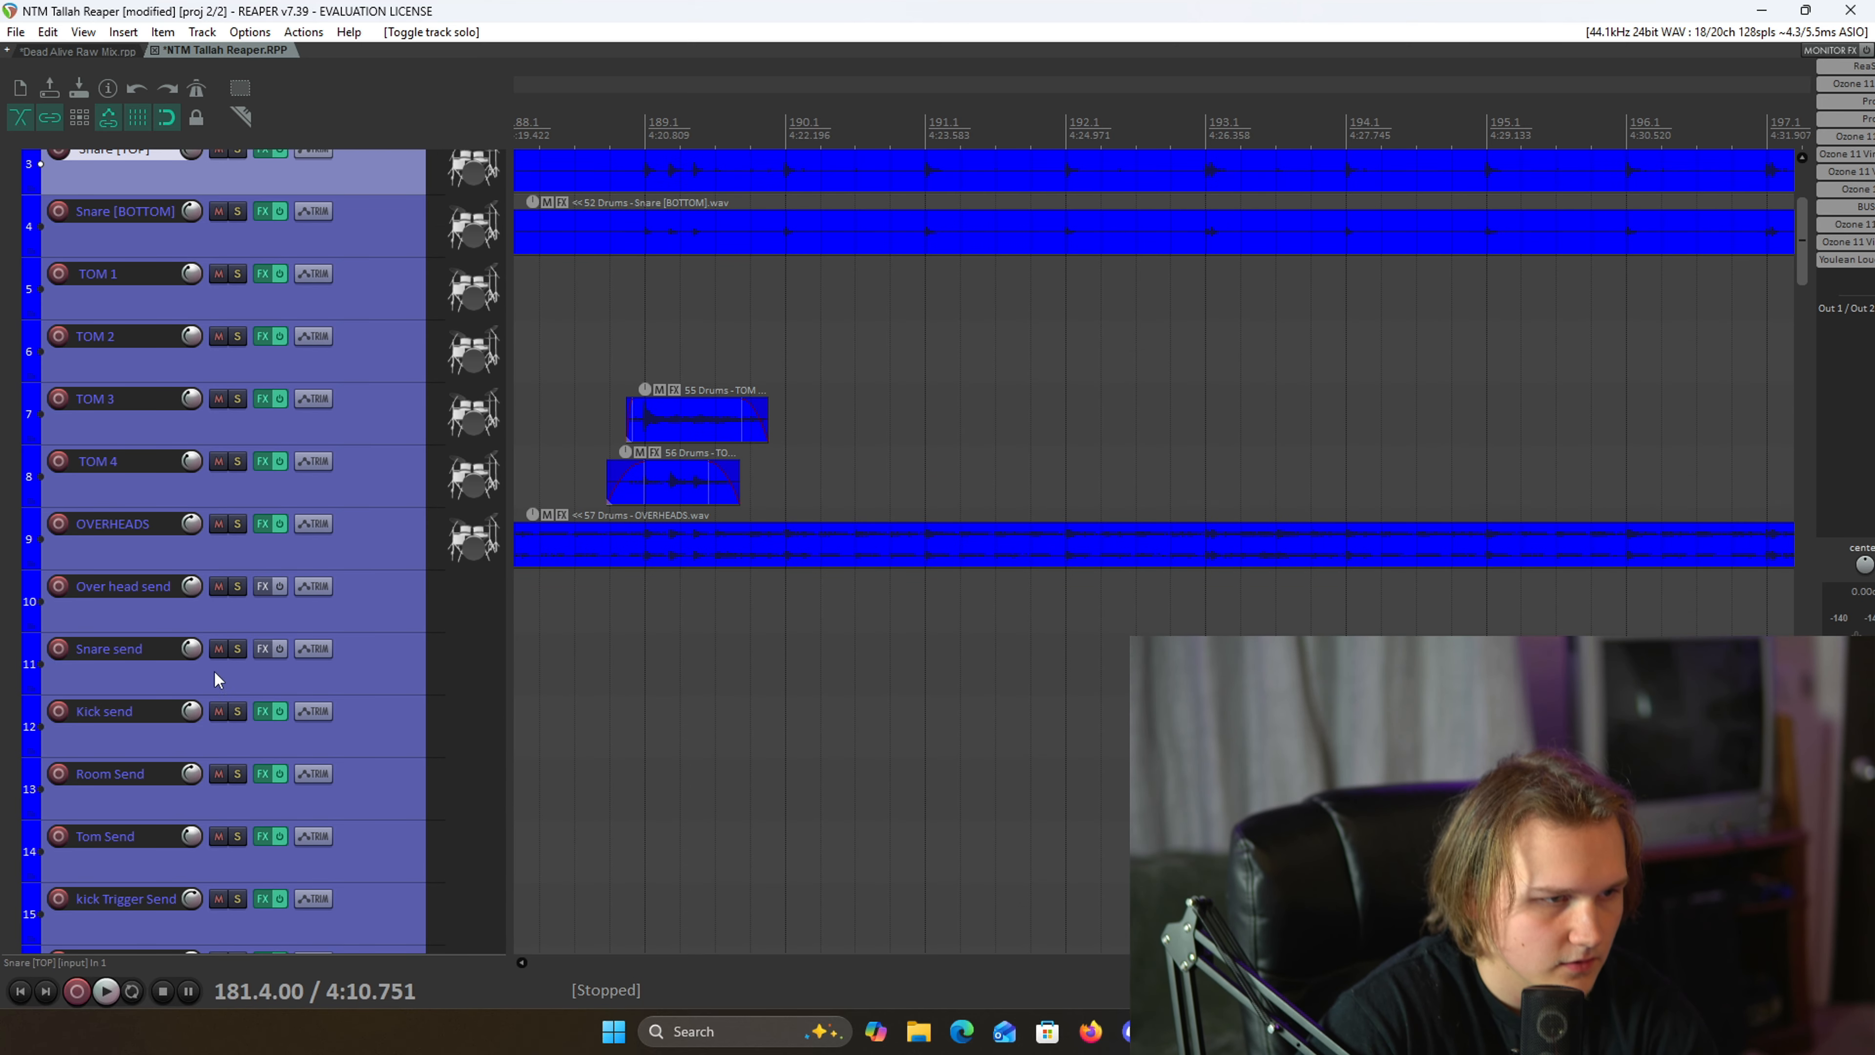
click(237, 648)
key(space)
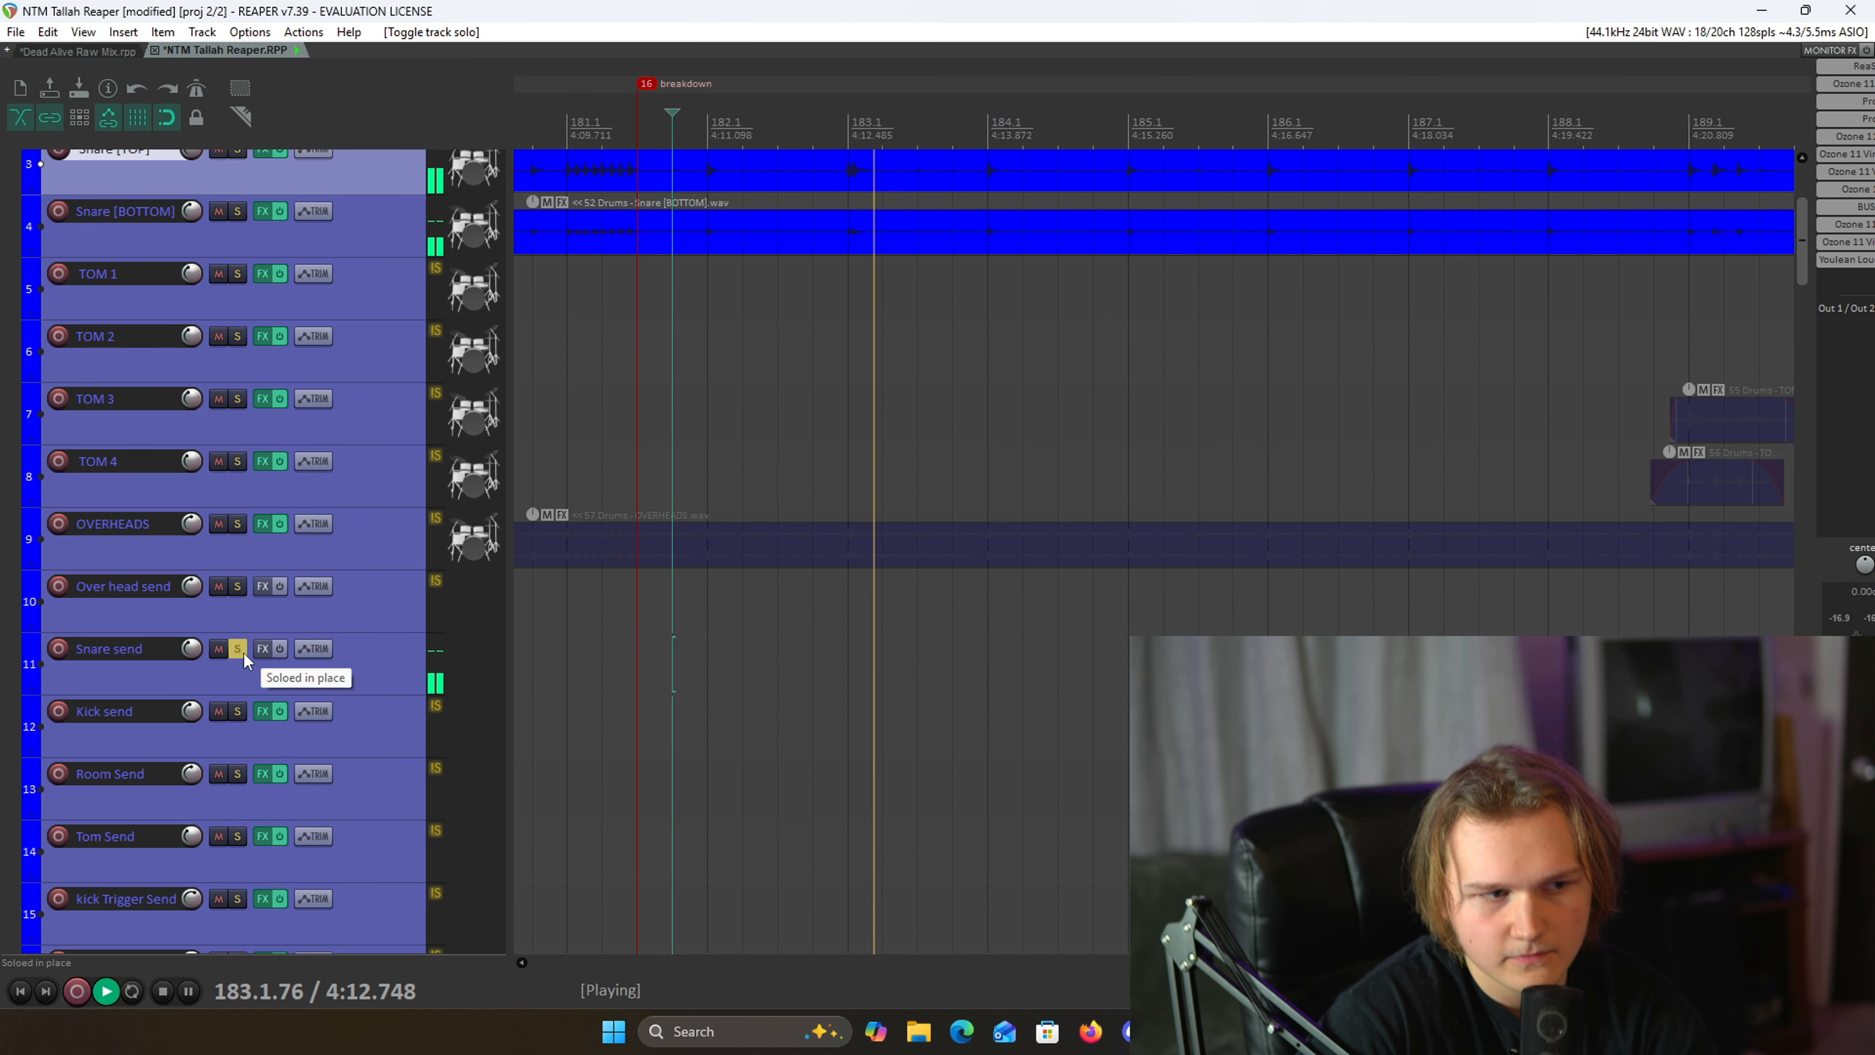
key(space)
click(242, 654)
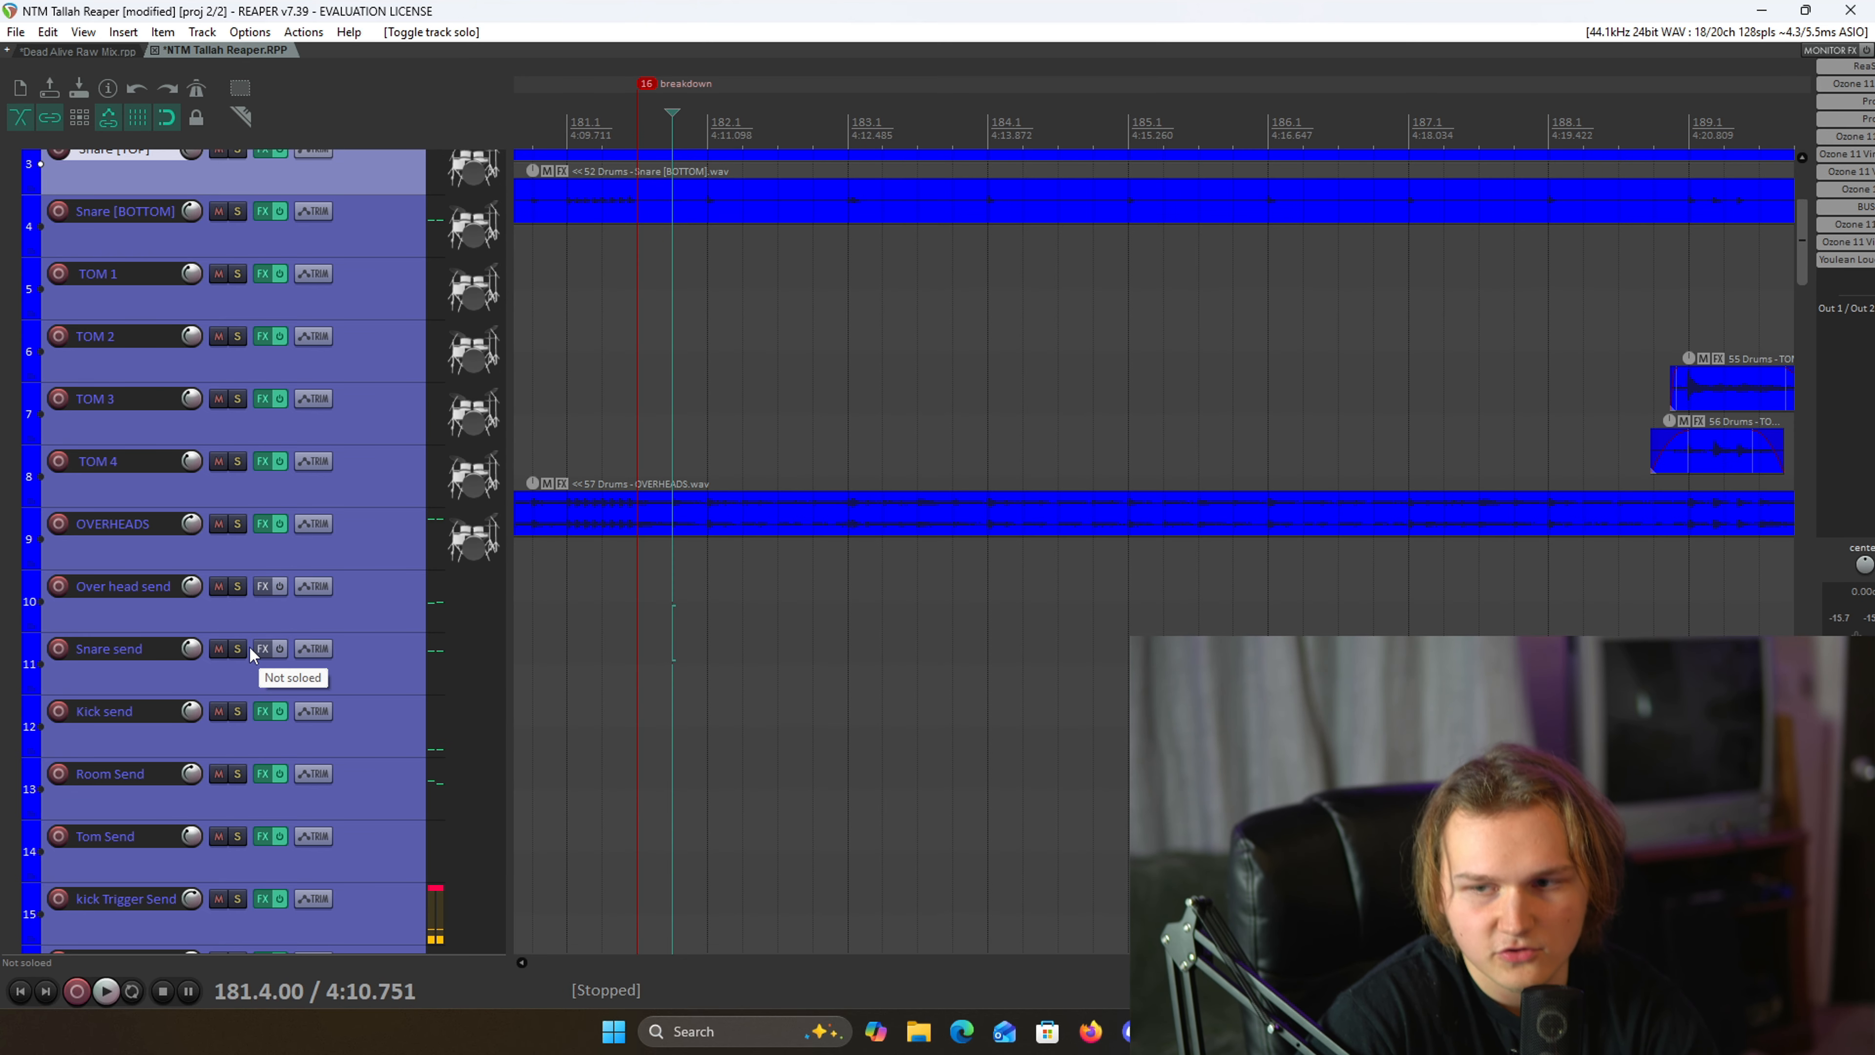
- Solo the Snare Trigger Send track, open its effects chain and review the three samples loaded in Trigger 2
scroll(249, 646, down, 5)
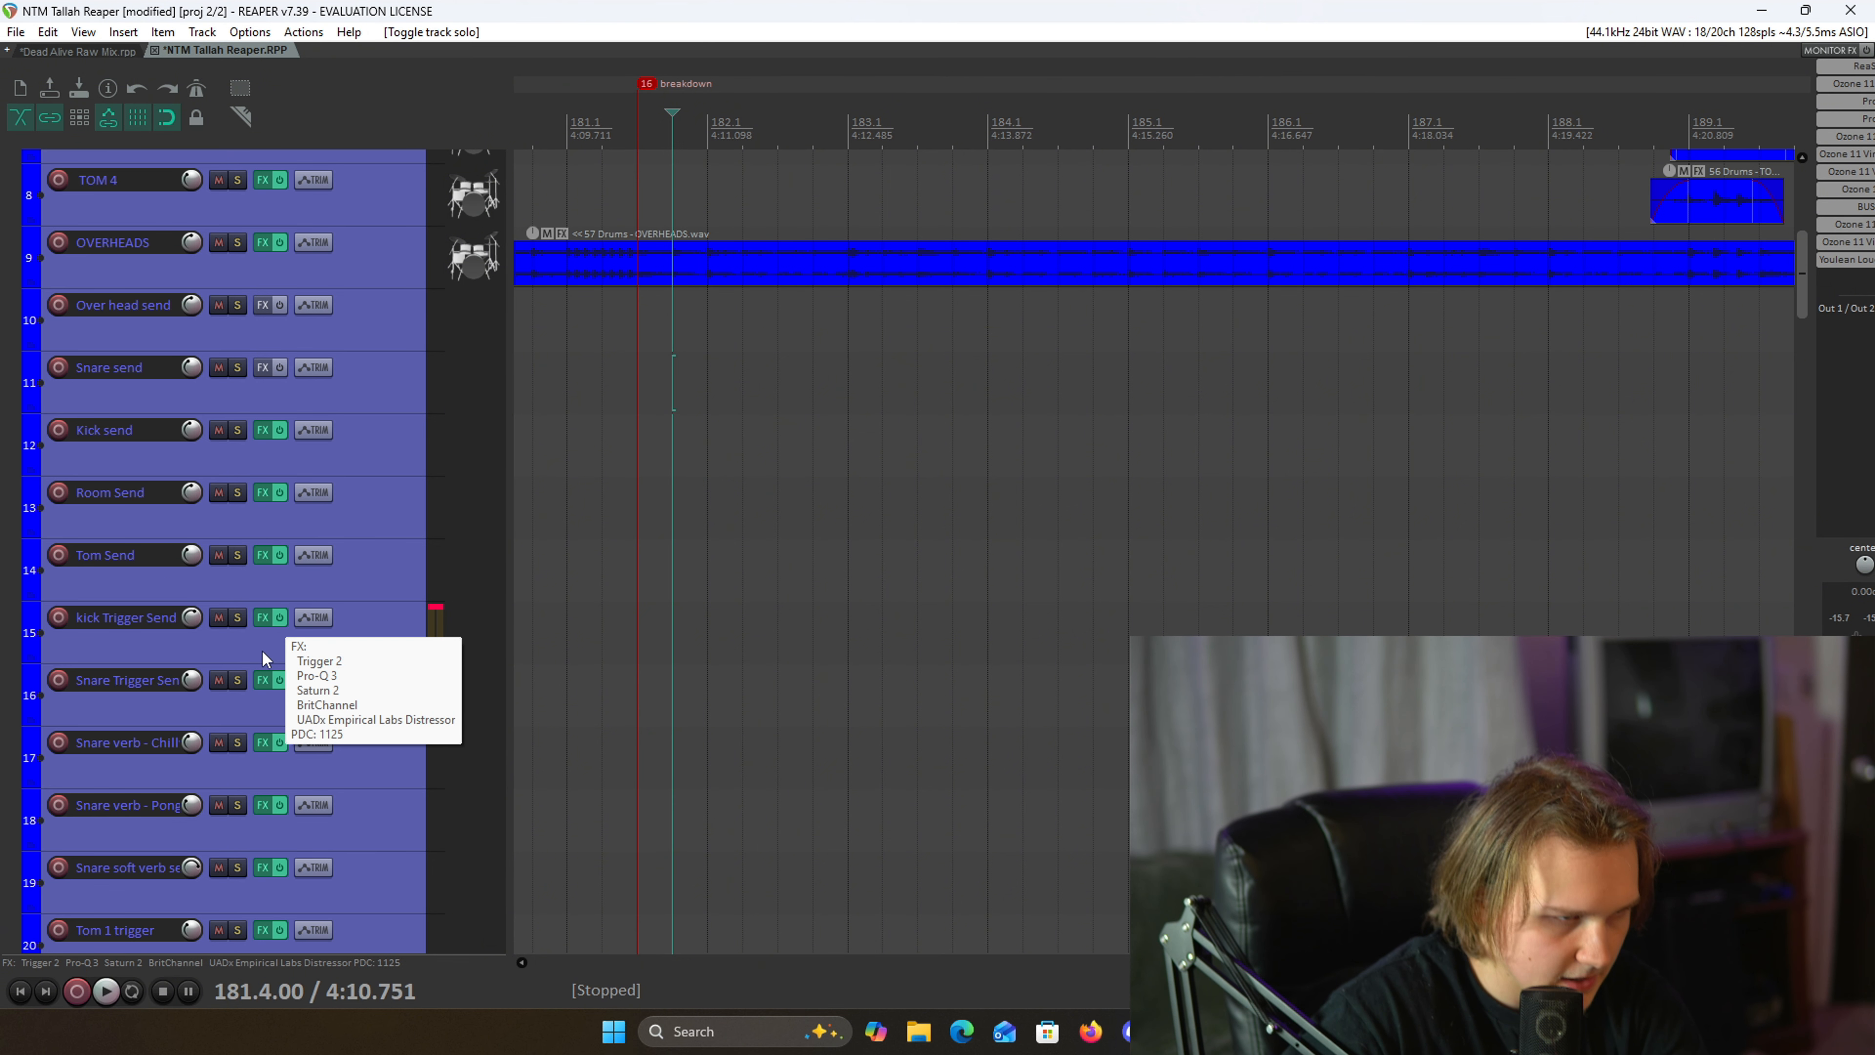
click(237, 680)
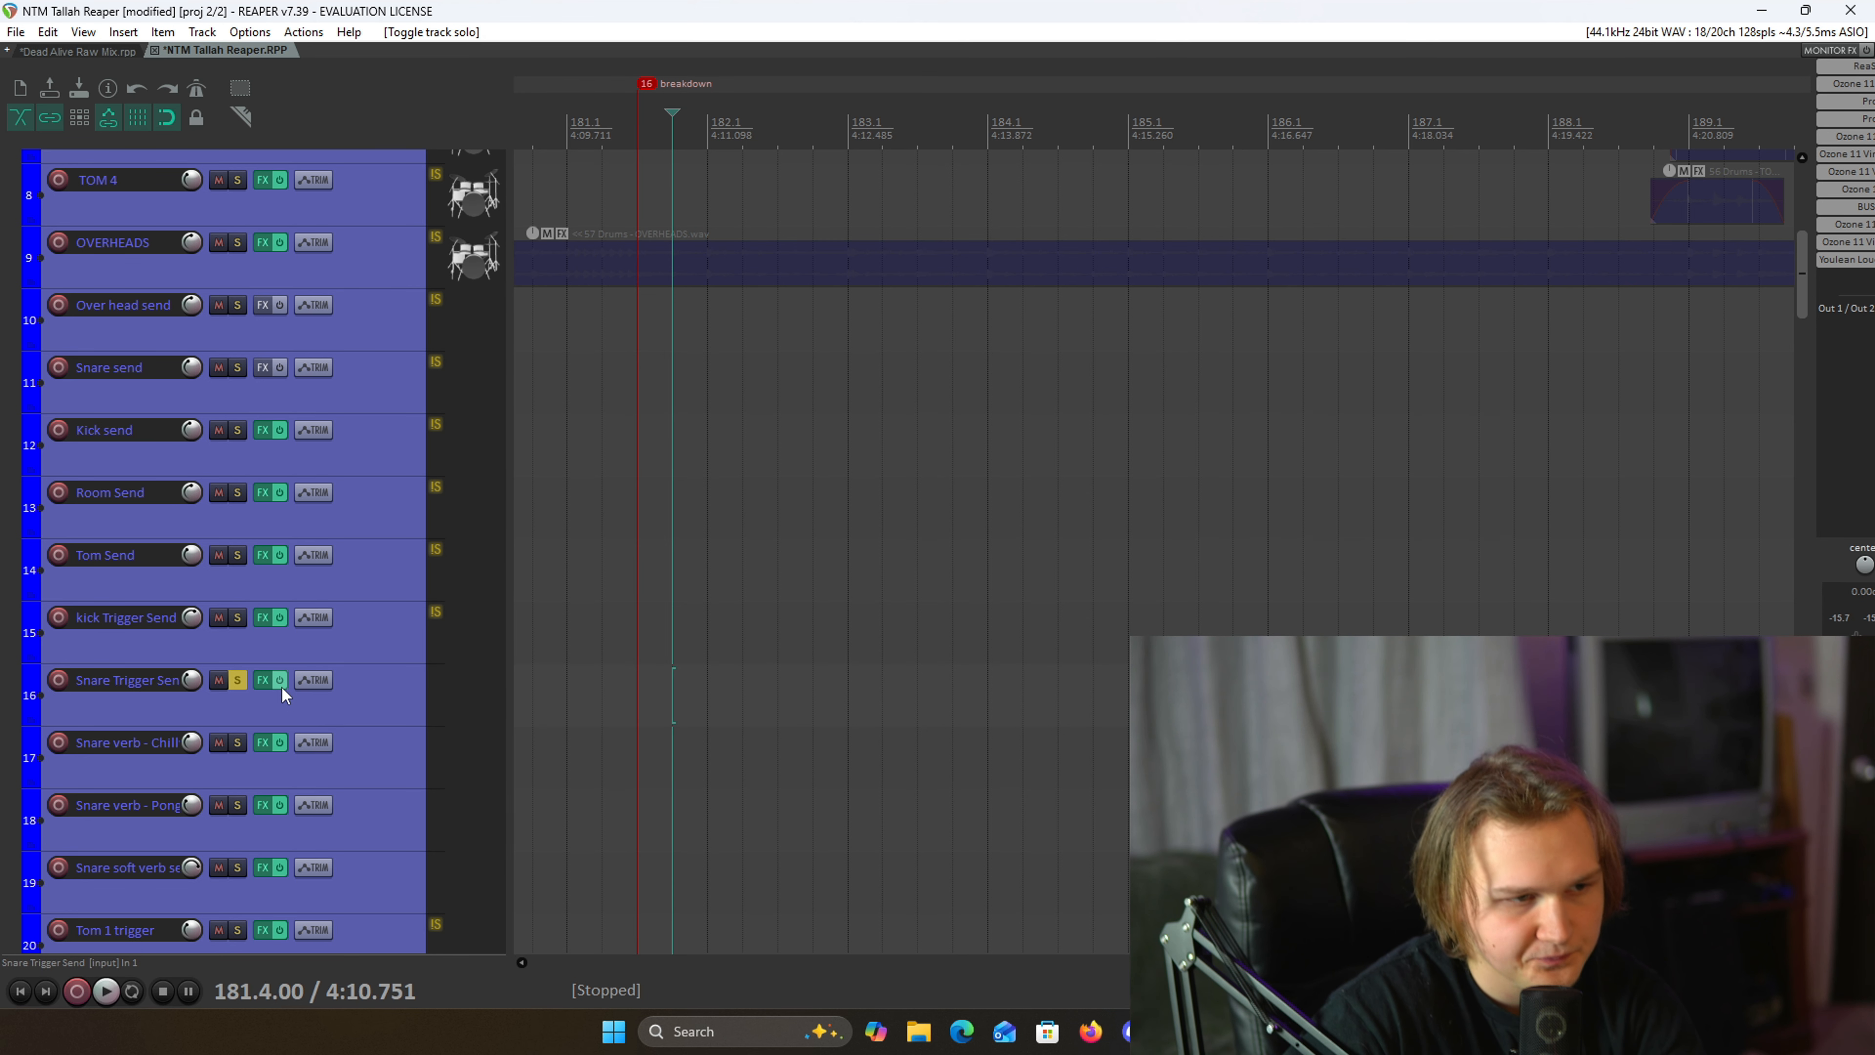
key(f)
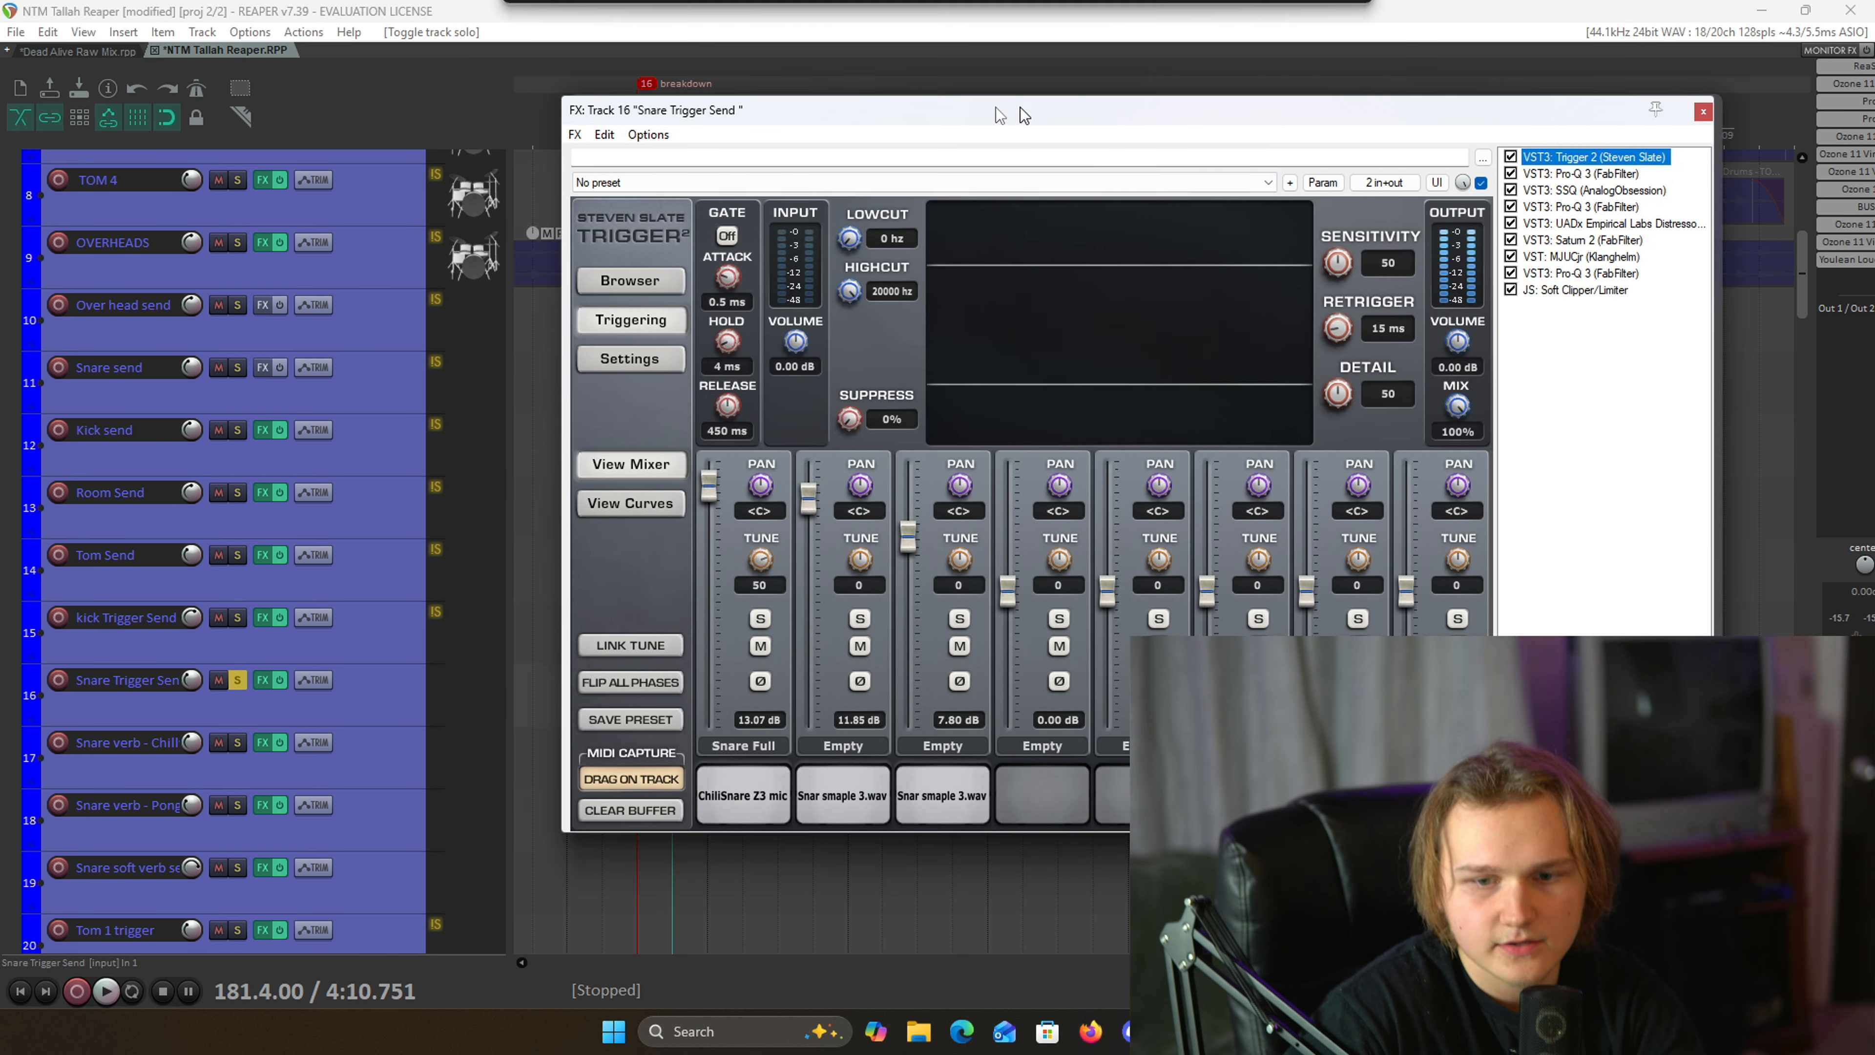
drag(1034, 118, 660, 193)
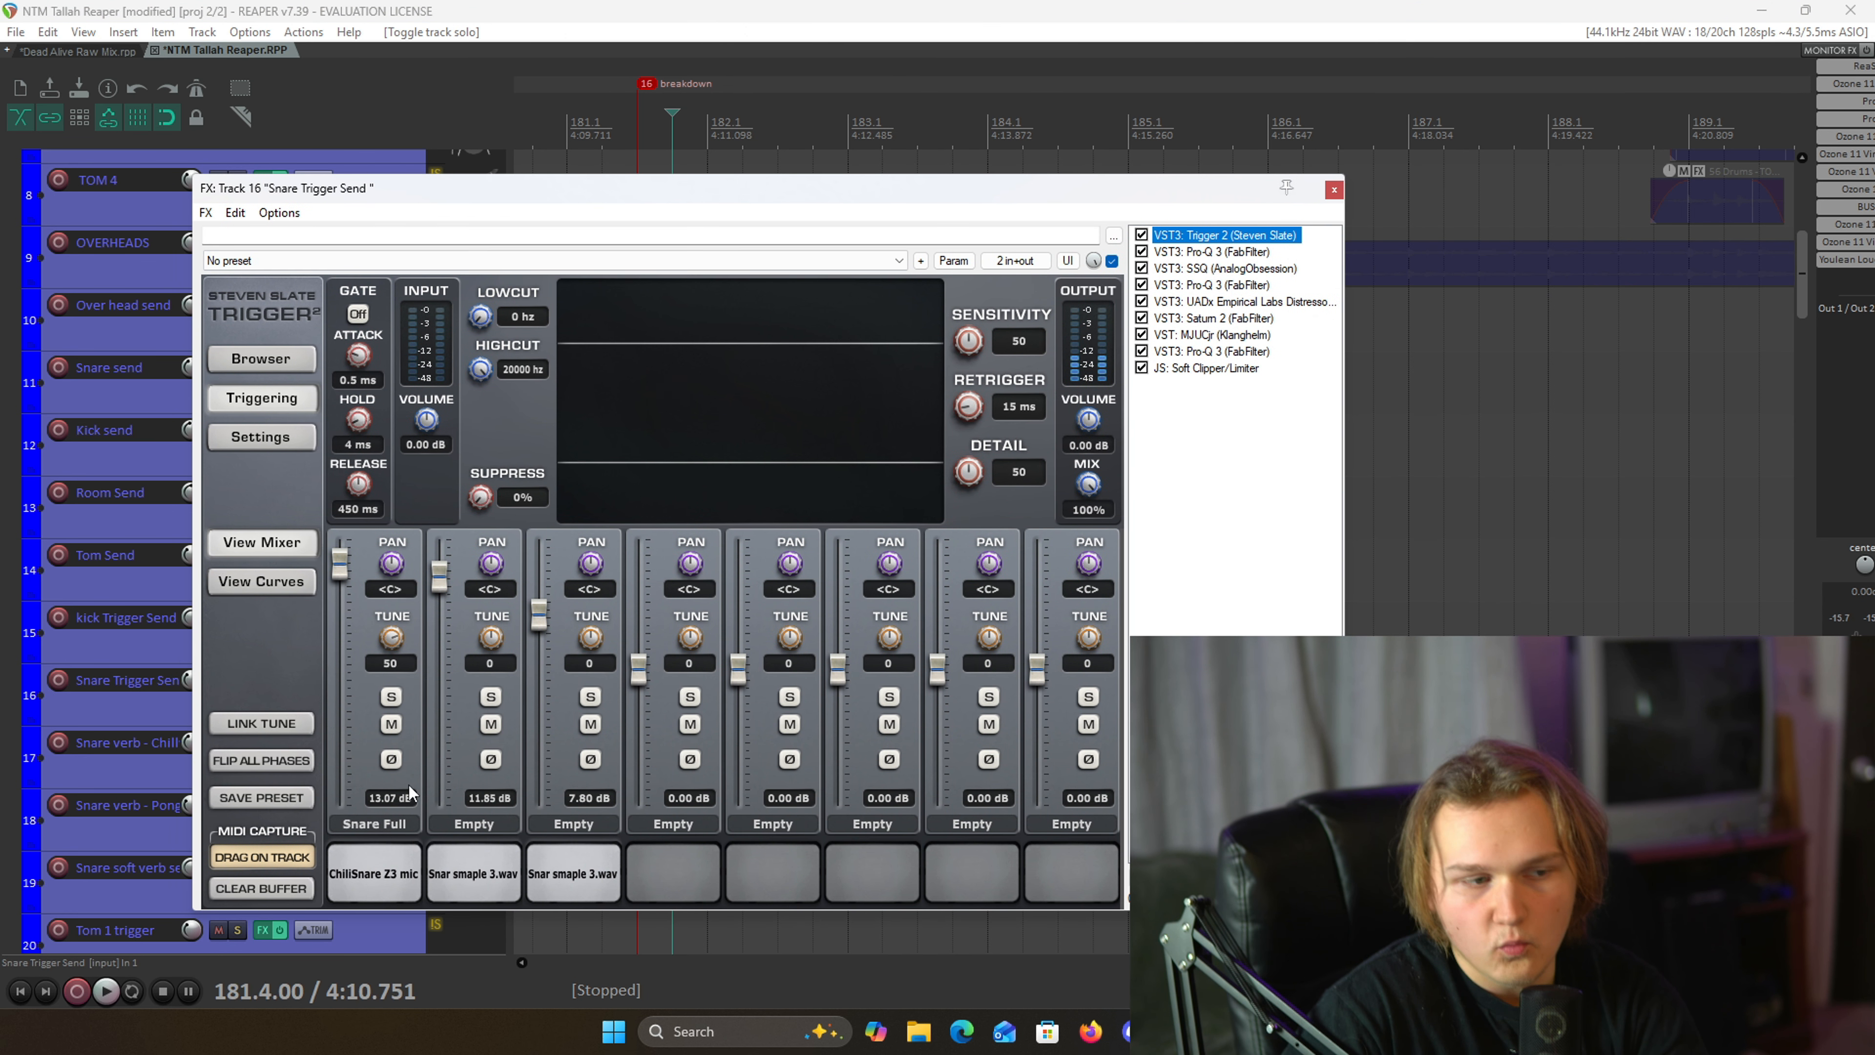
click(384, 882)
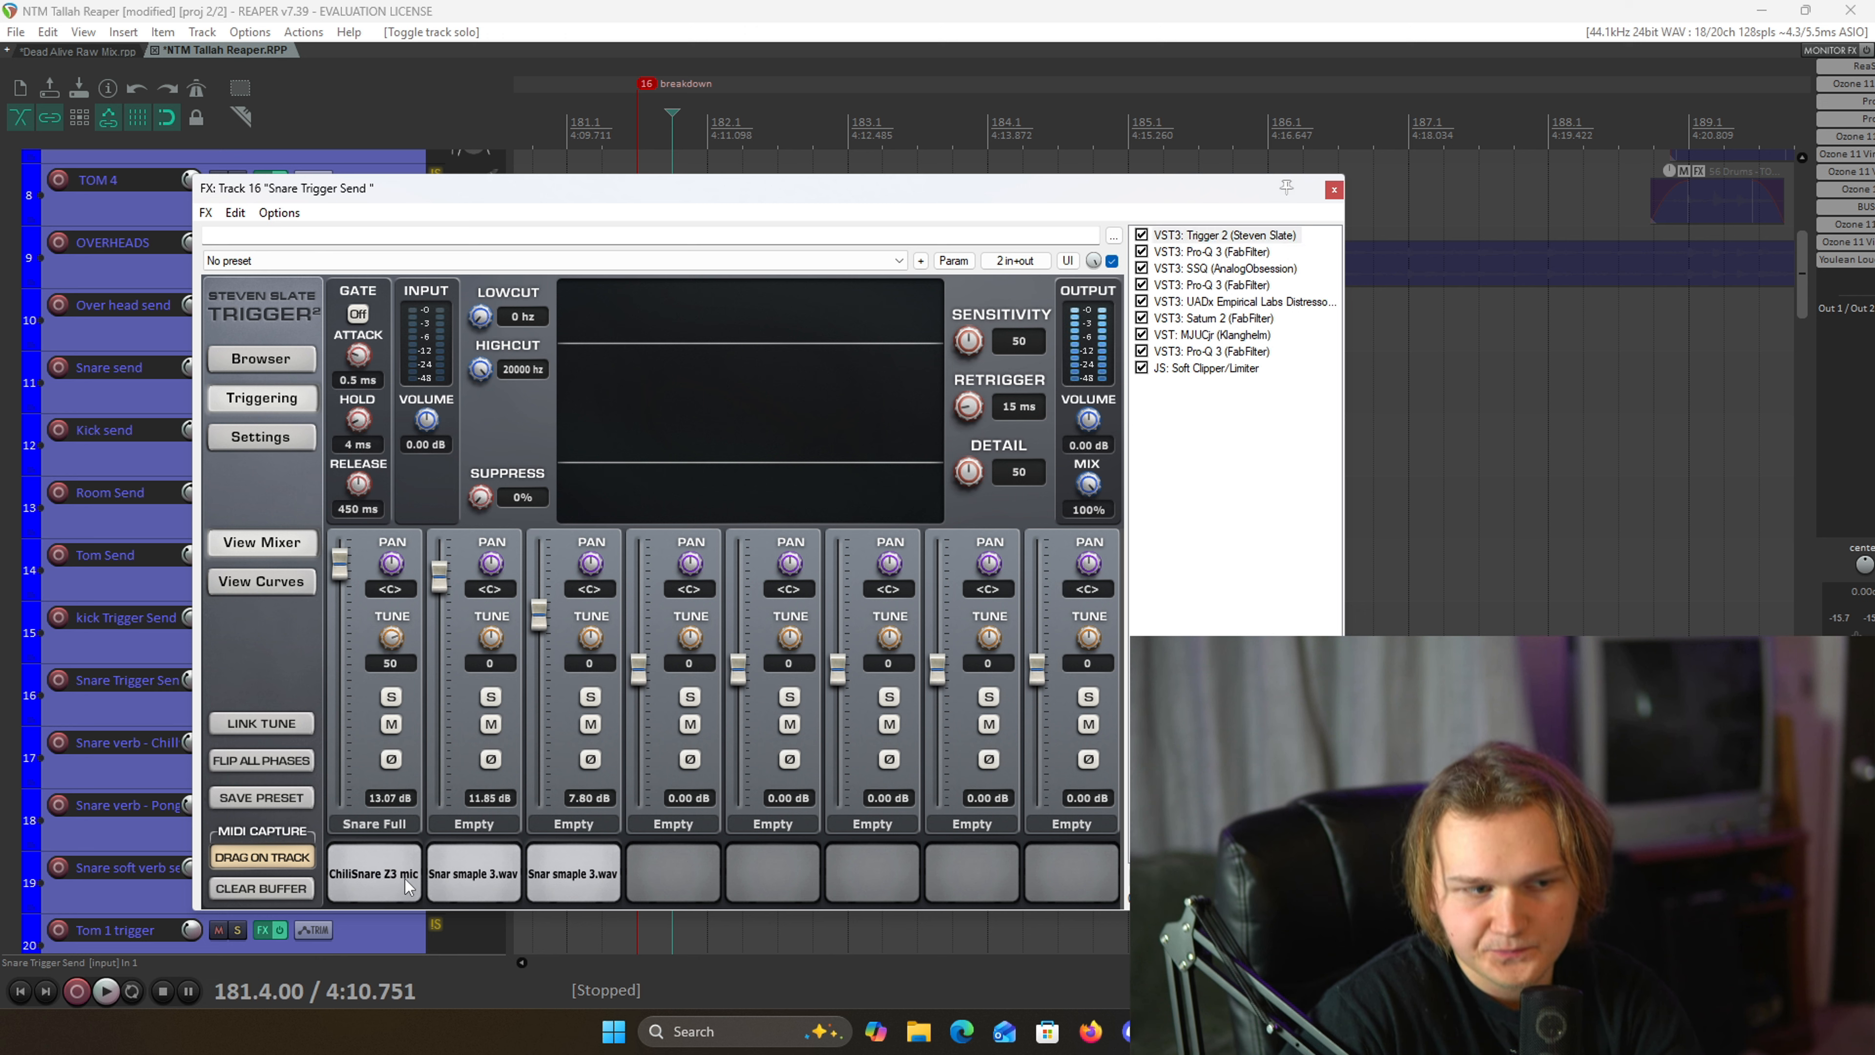
click(484, 889)
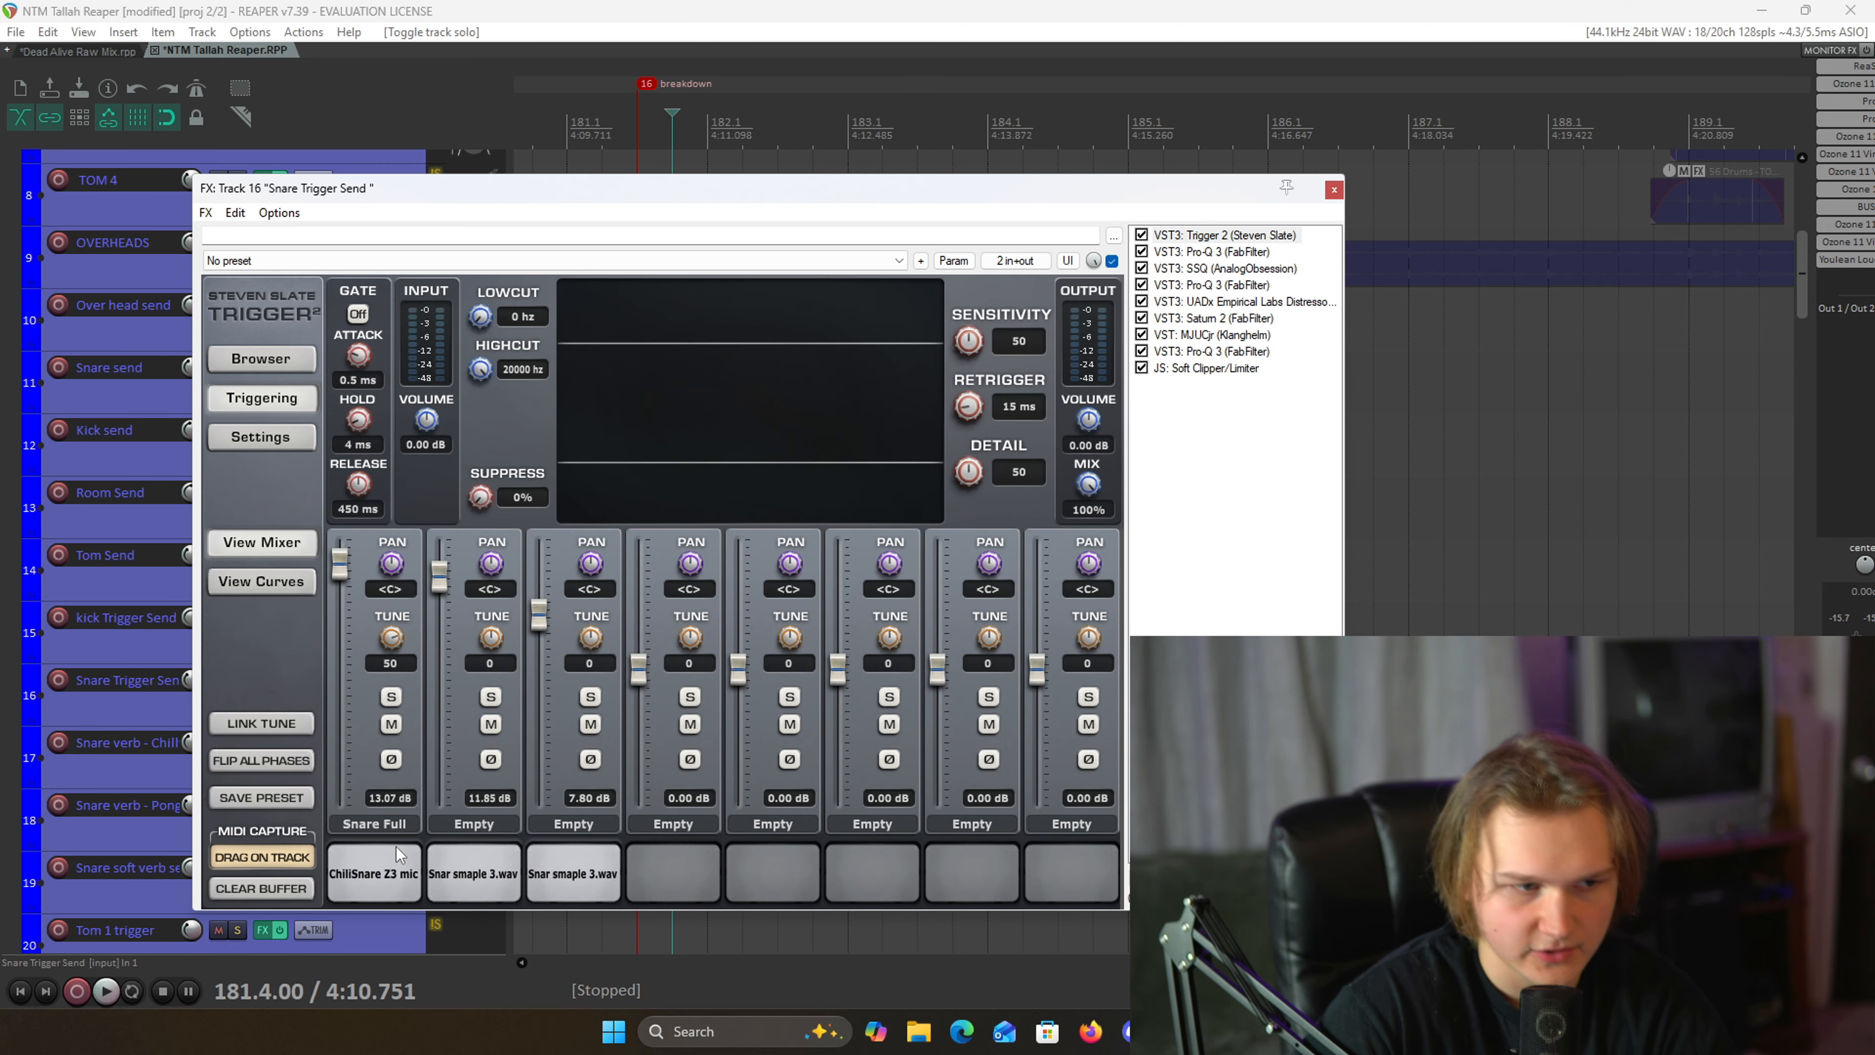
click(379, 866)
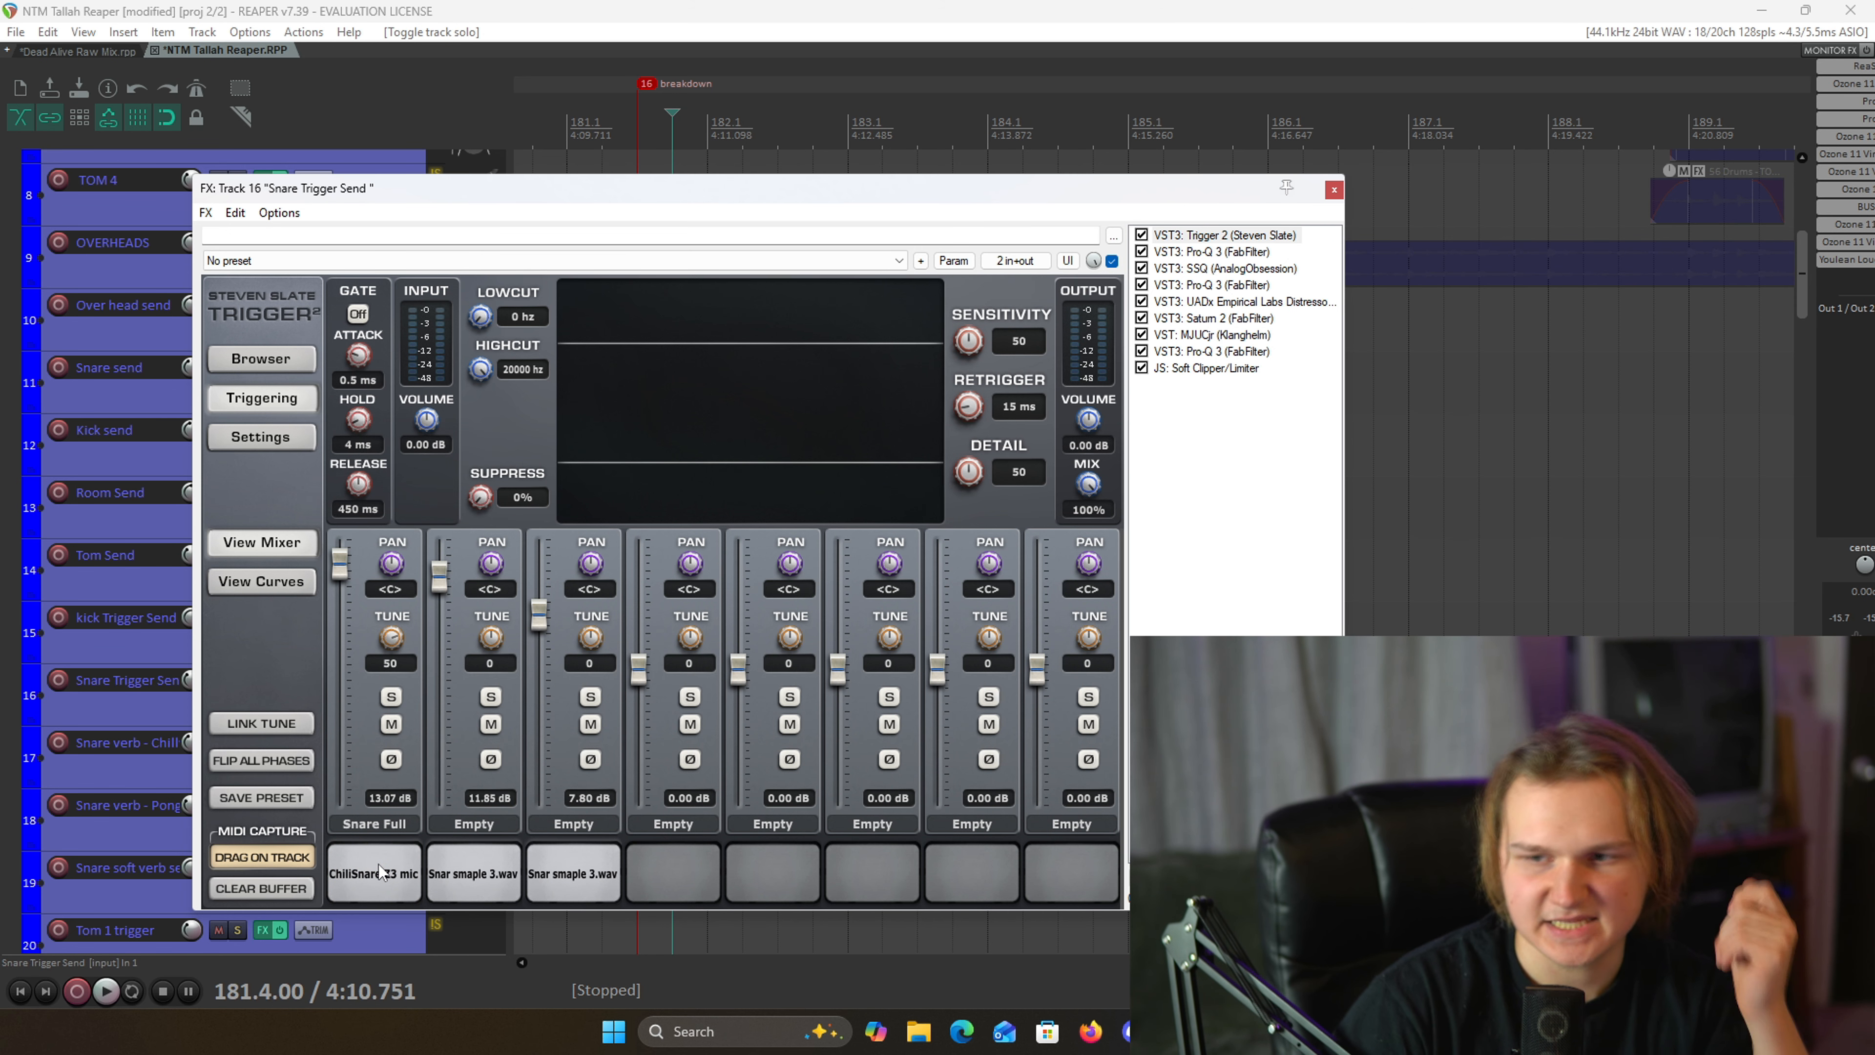
click(451, 867)
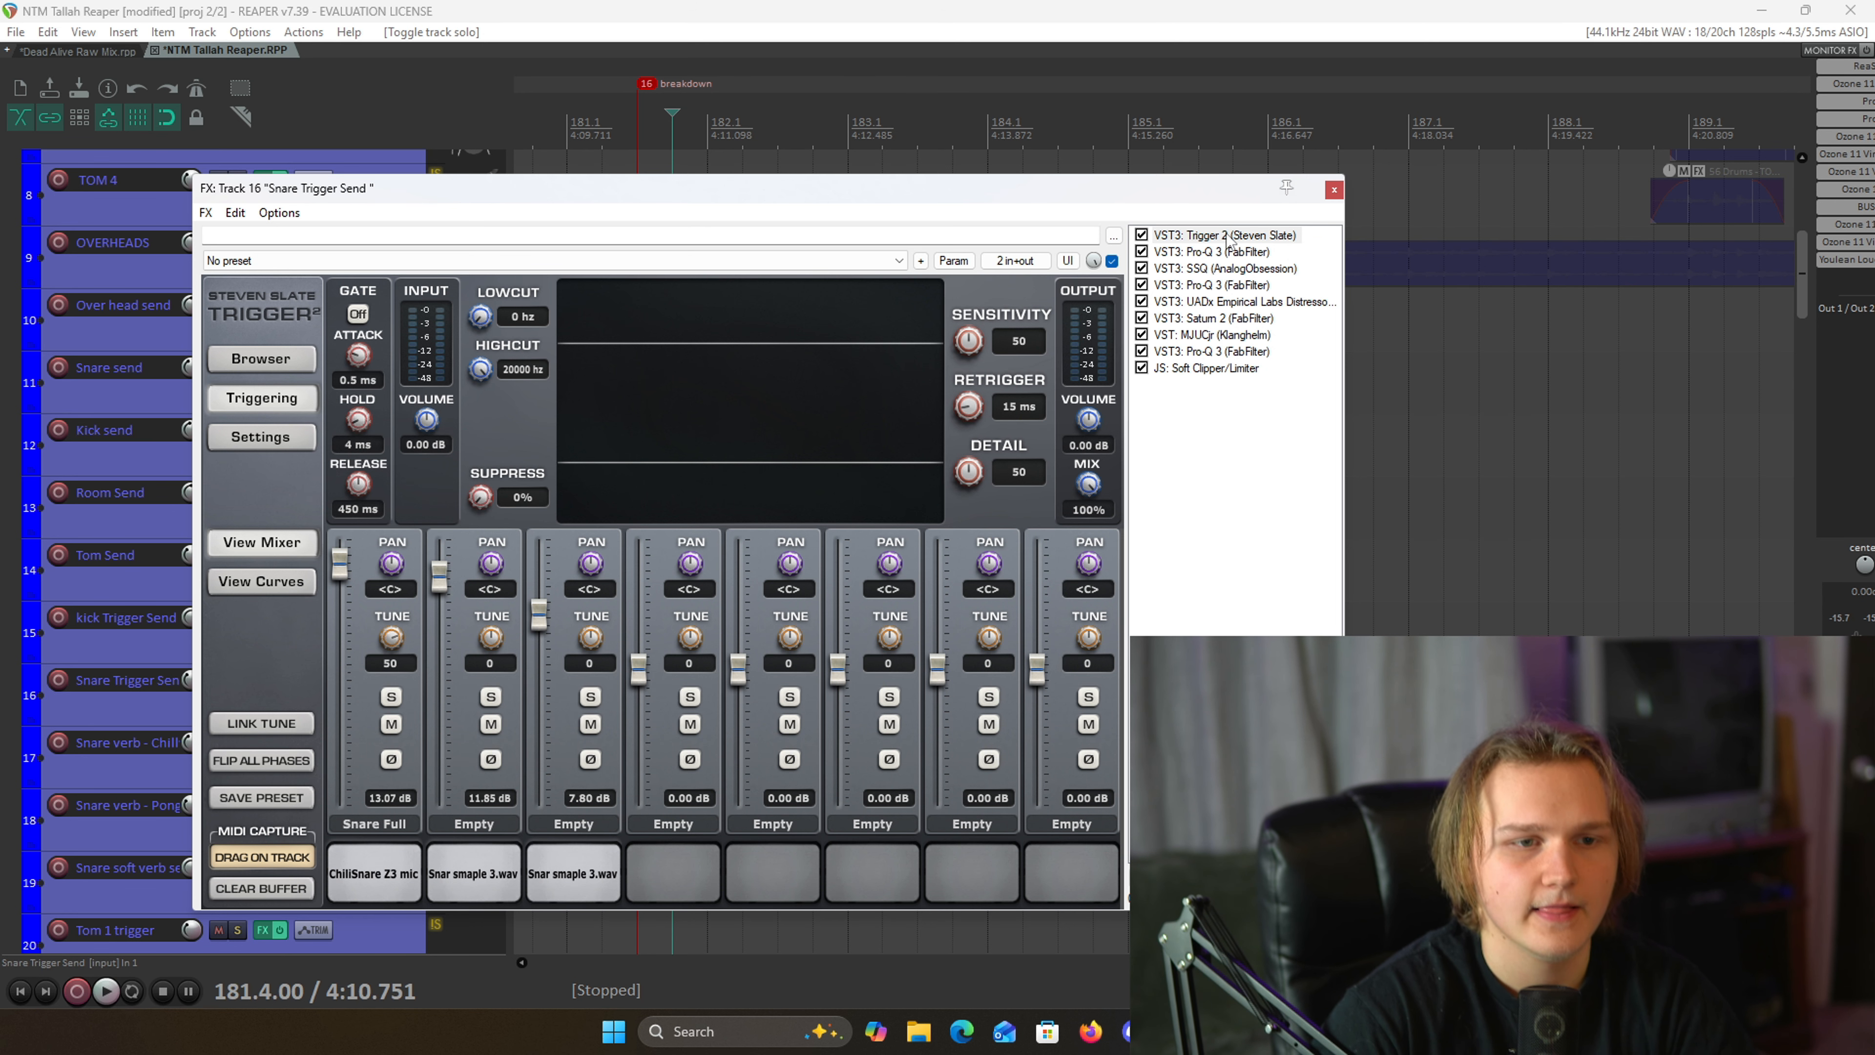
- Examine the bands of the first Pro-Q 3 equalizer in the Snare Trigger Send chain
click(1225, 252)
drag(899, 198, 862, 168)
mouse_move(590, 545)
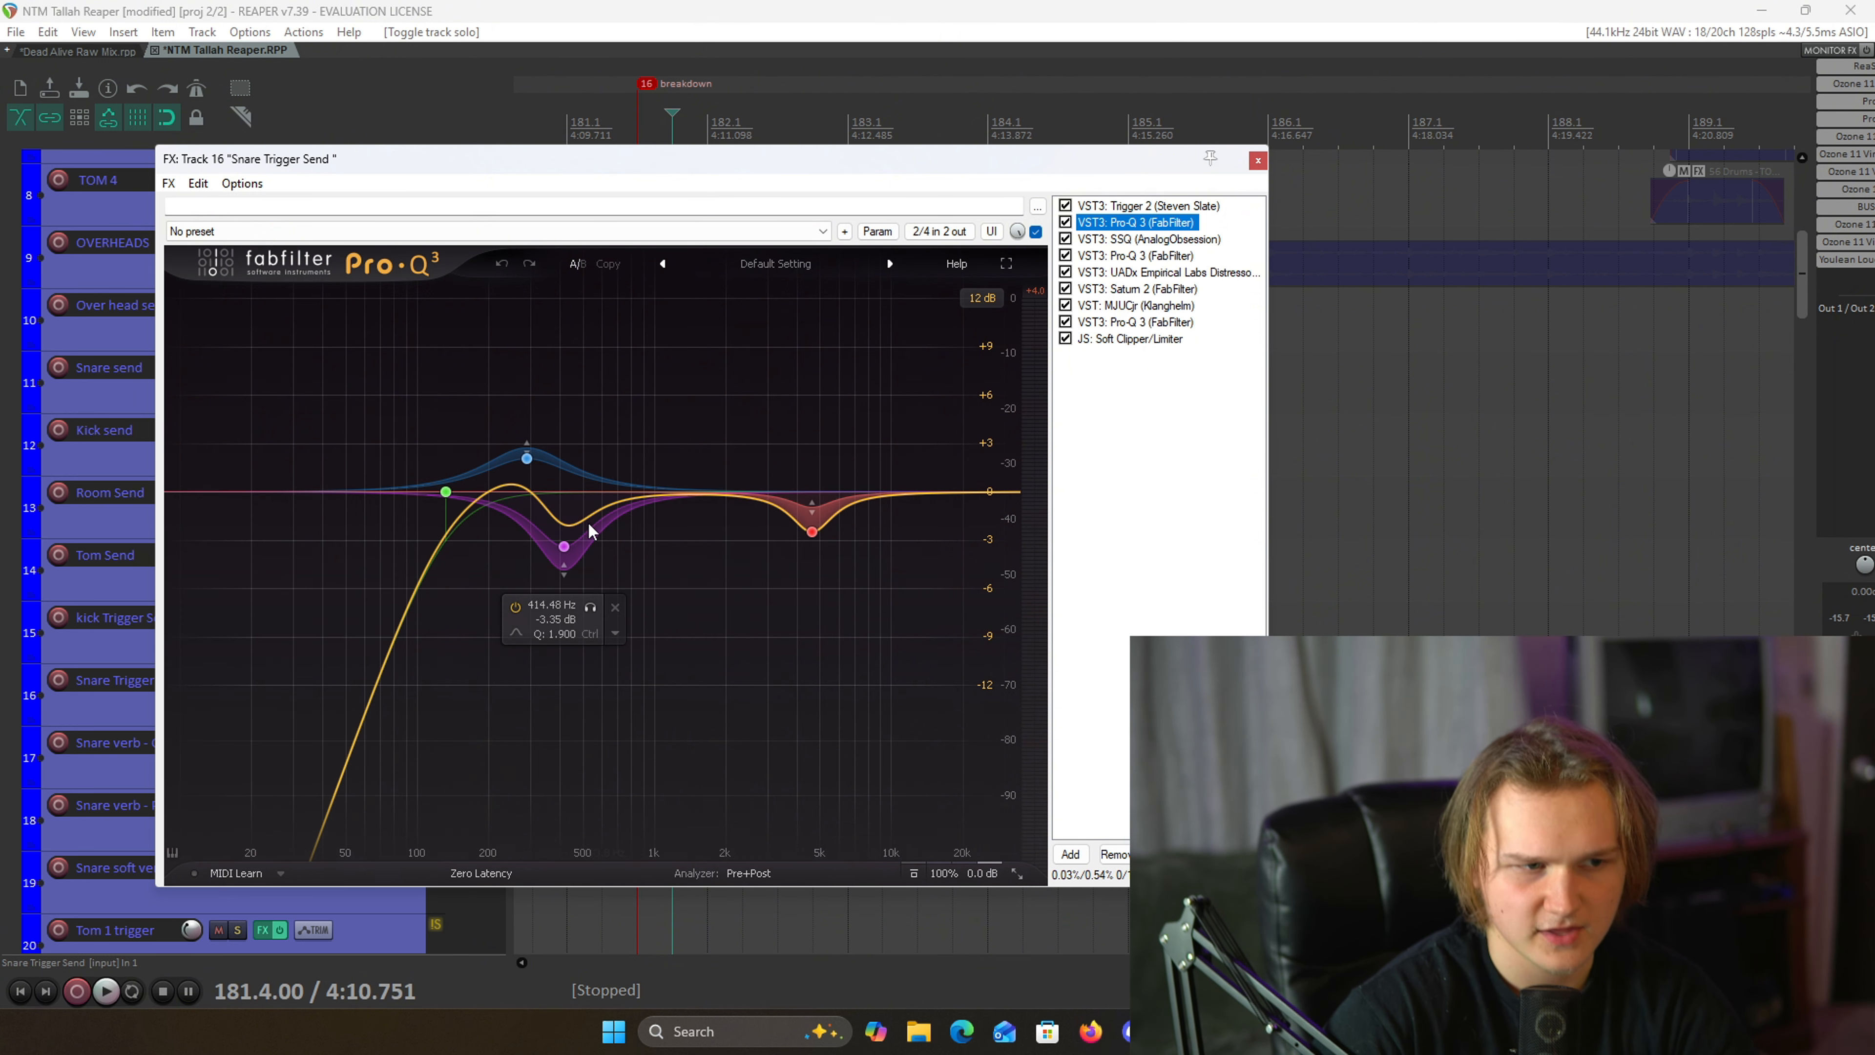
mouse_move(793, 549)
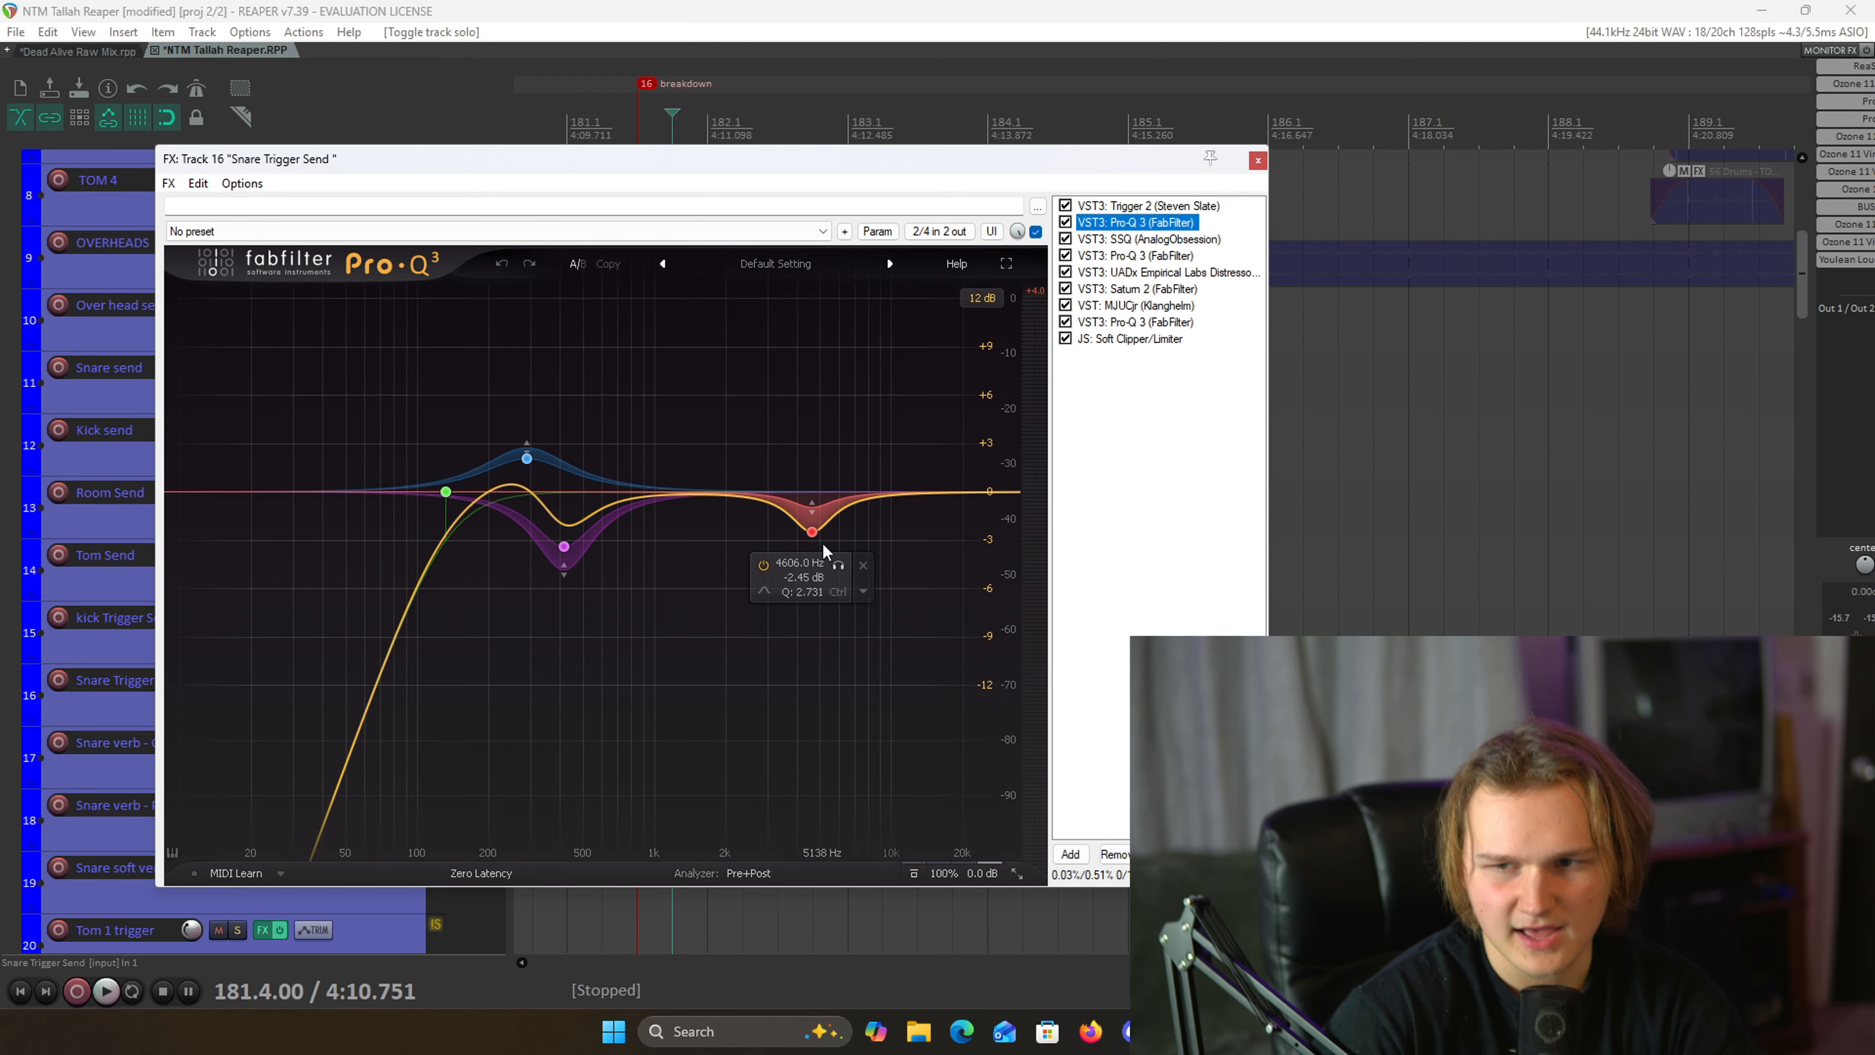
mouse_move(532, 469)
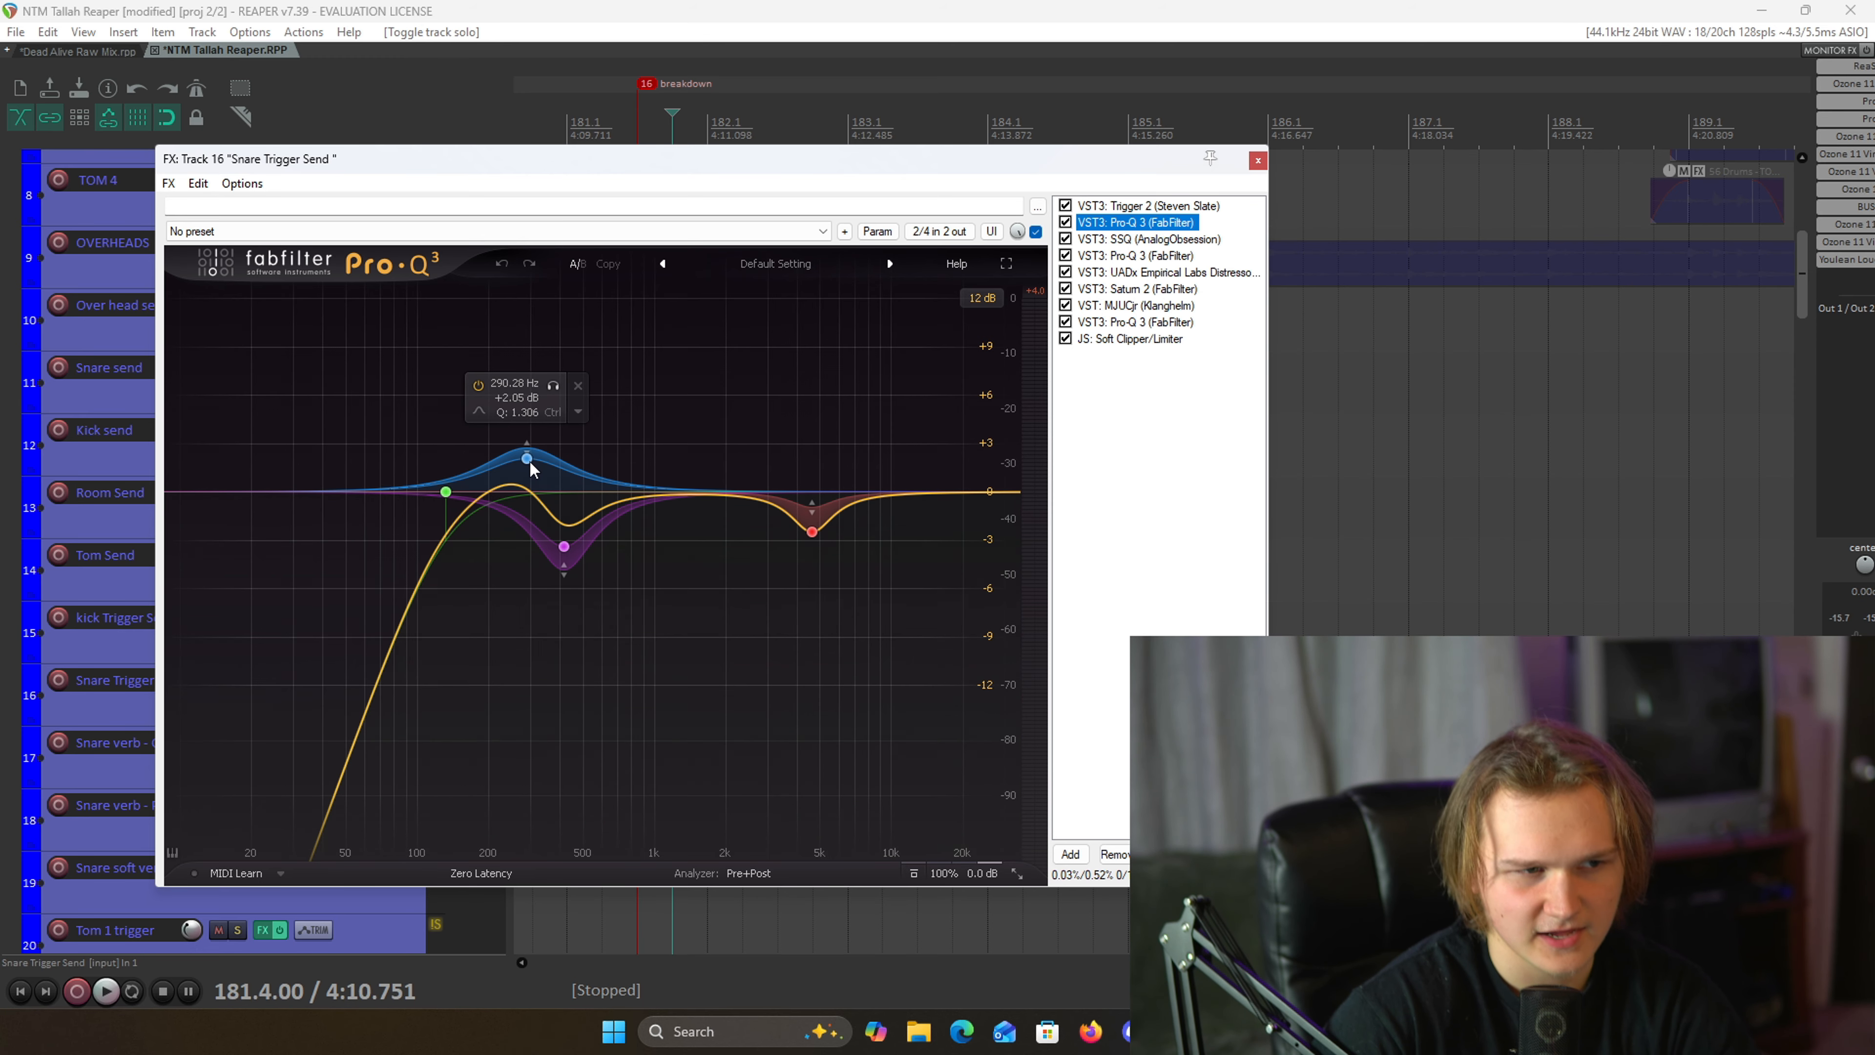
- Review the SSQ equalizer and the narrow boosts and cuts in the second Pro-Q 3 on Snare Trigger Send
click(1174, 239)
drag(483, 167, 665, 217)
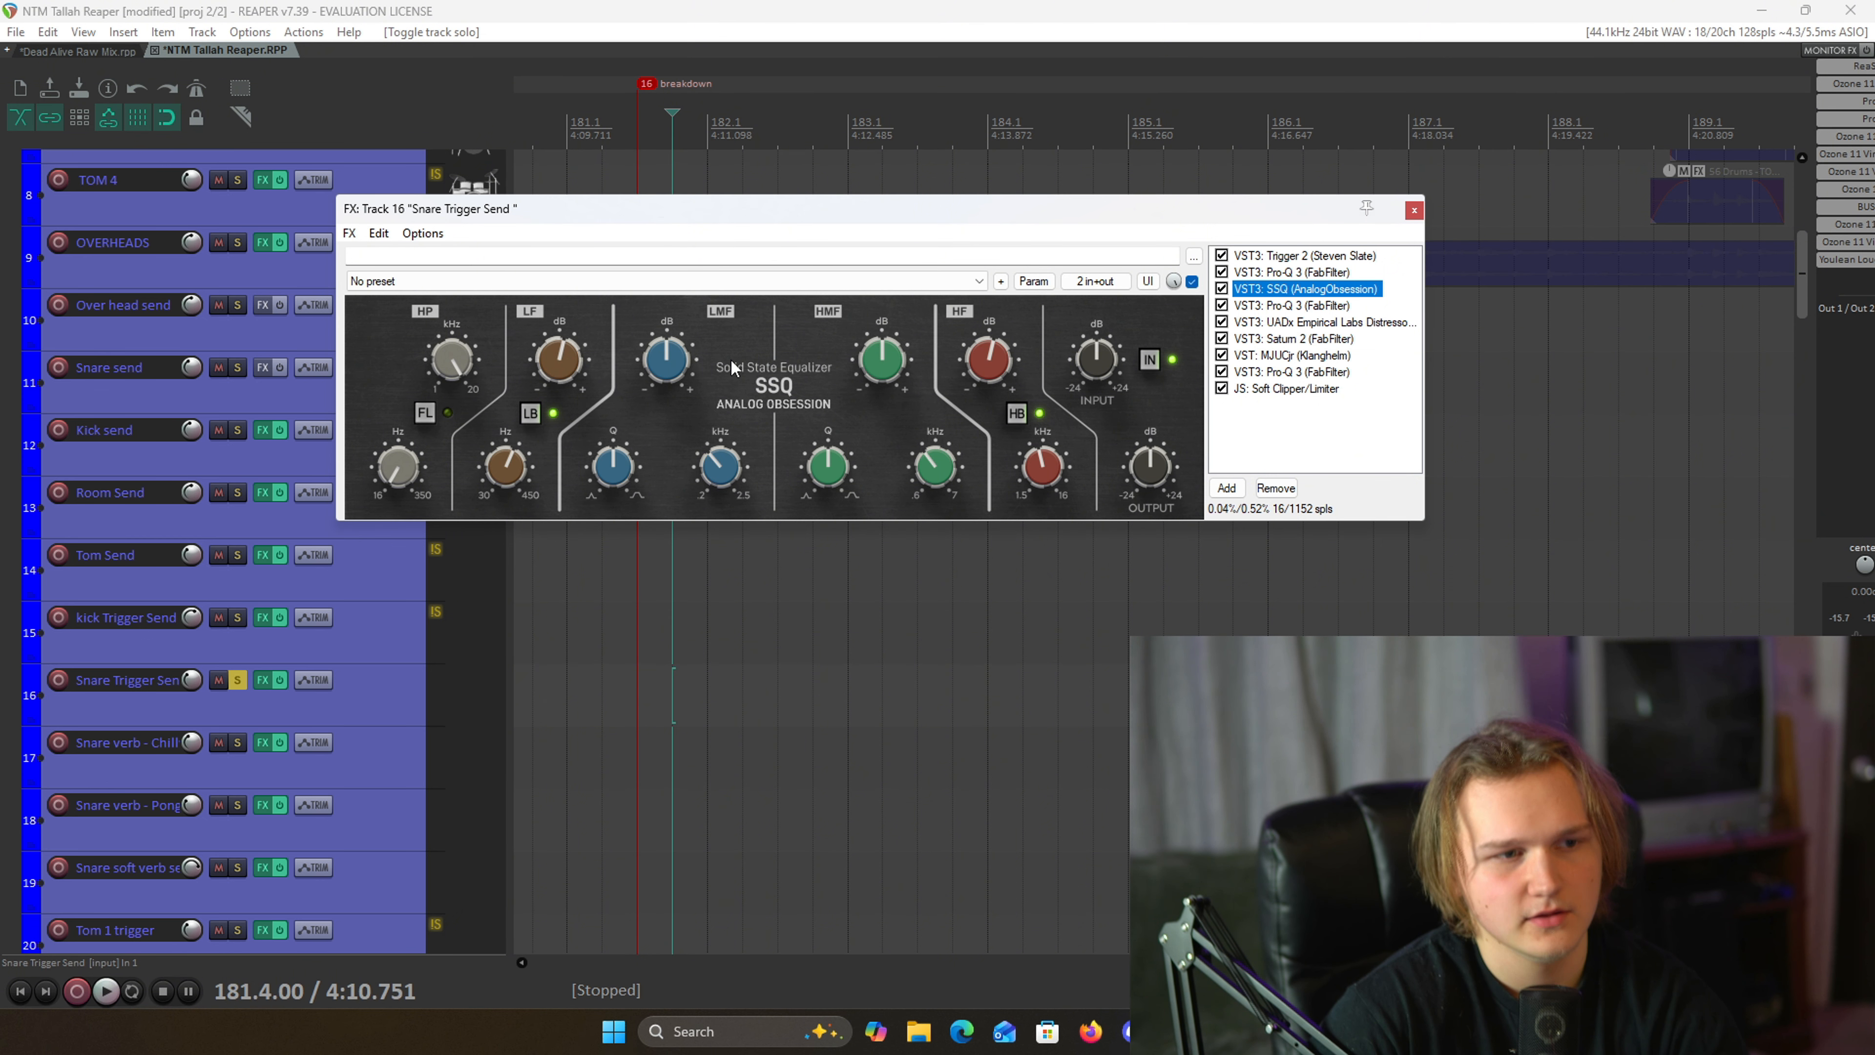
click(672, 379)
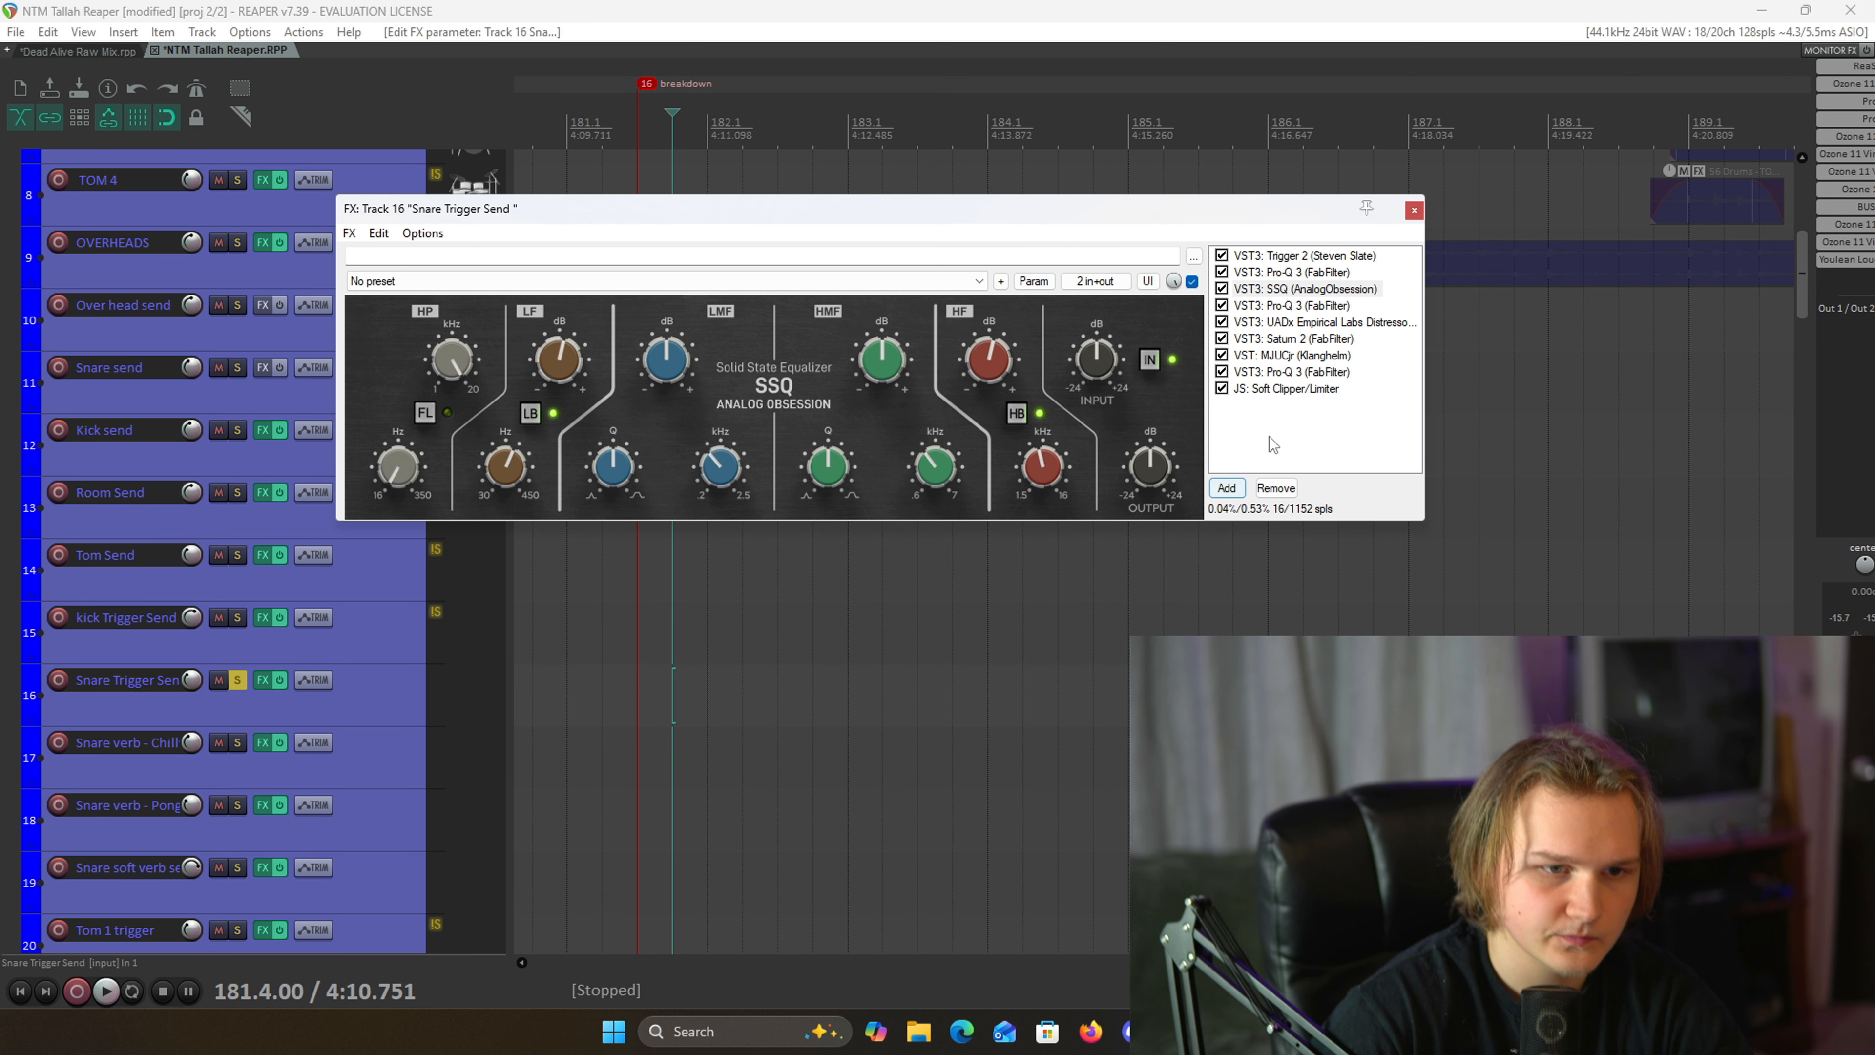
click(1316, 307)
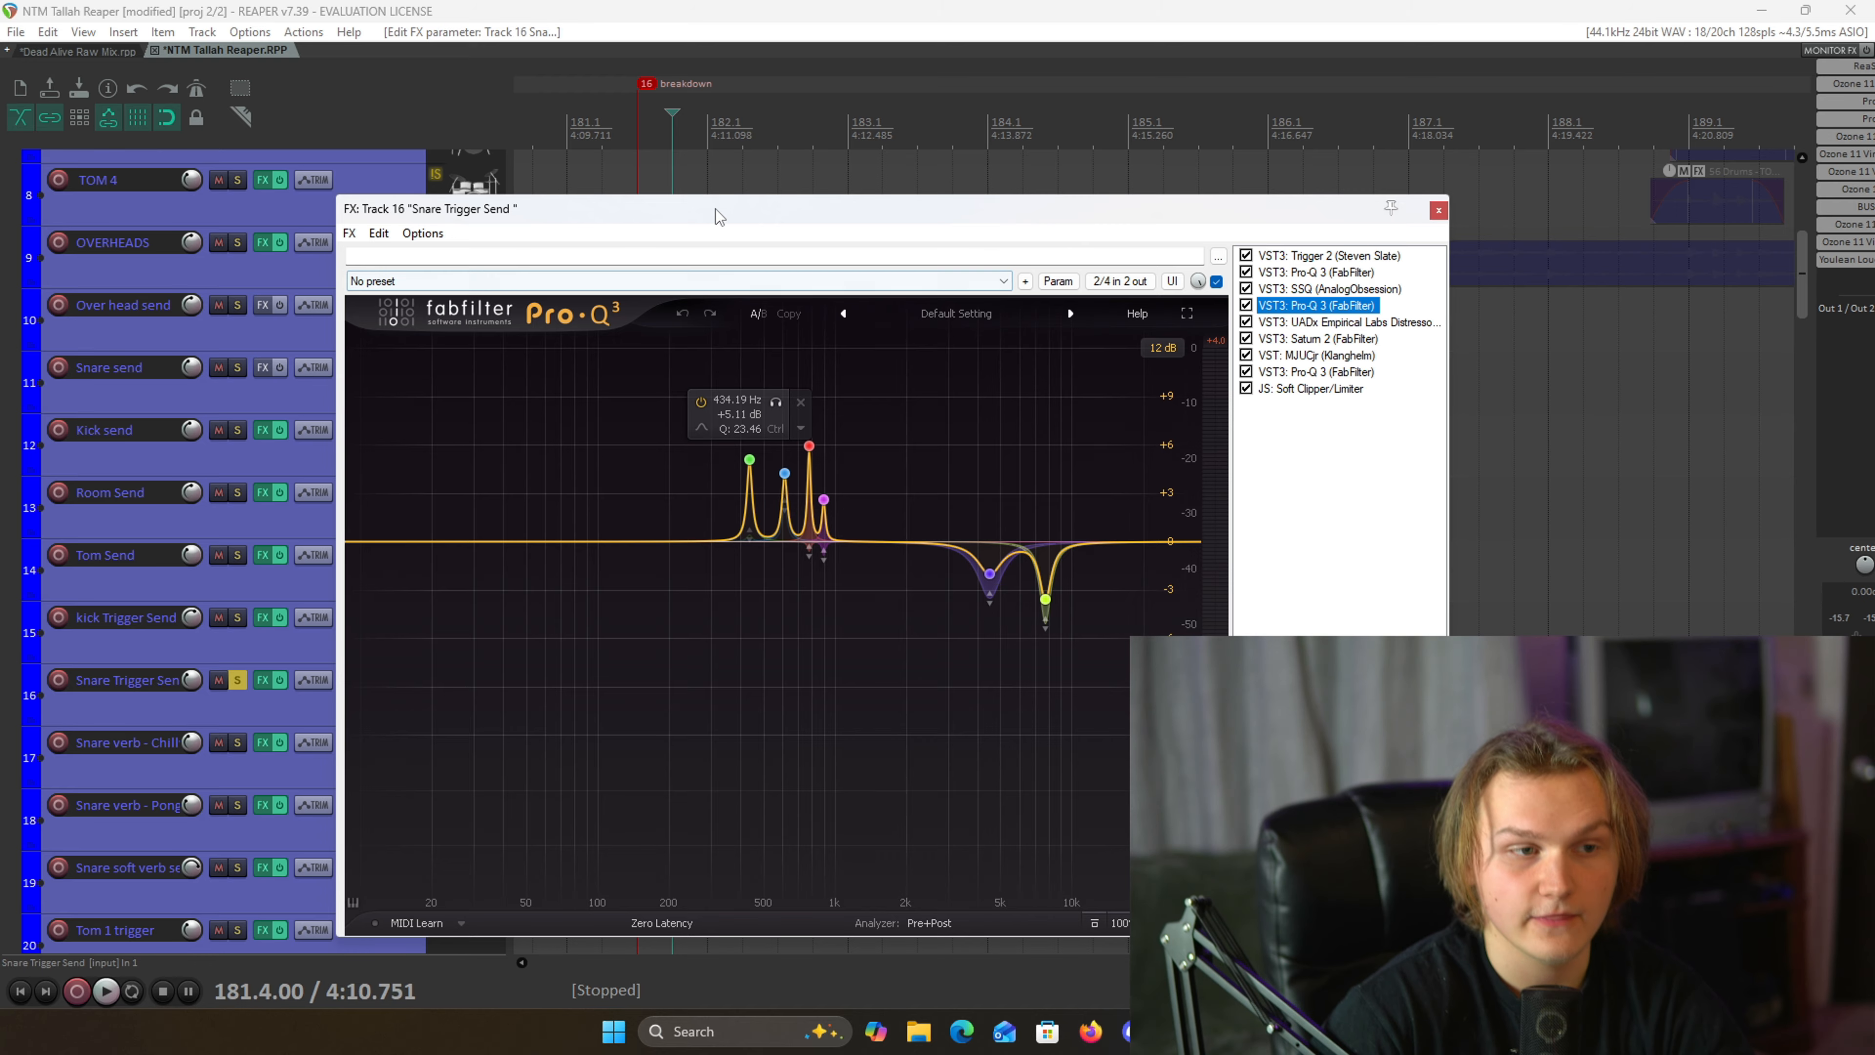
drag(716, 218, 701, 213)
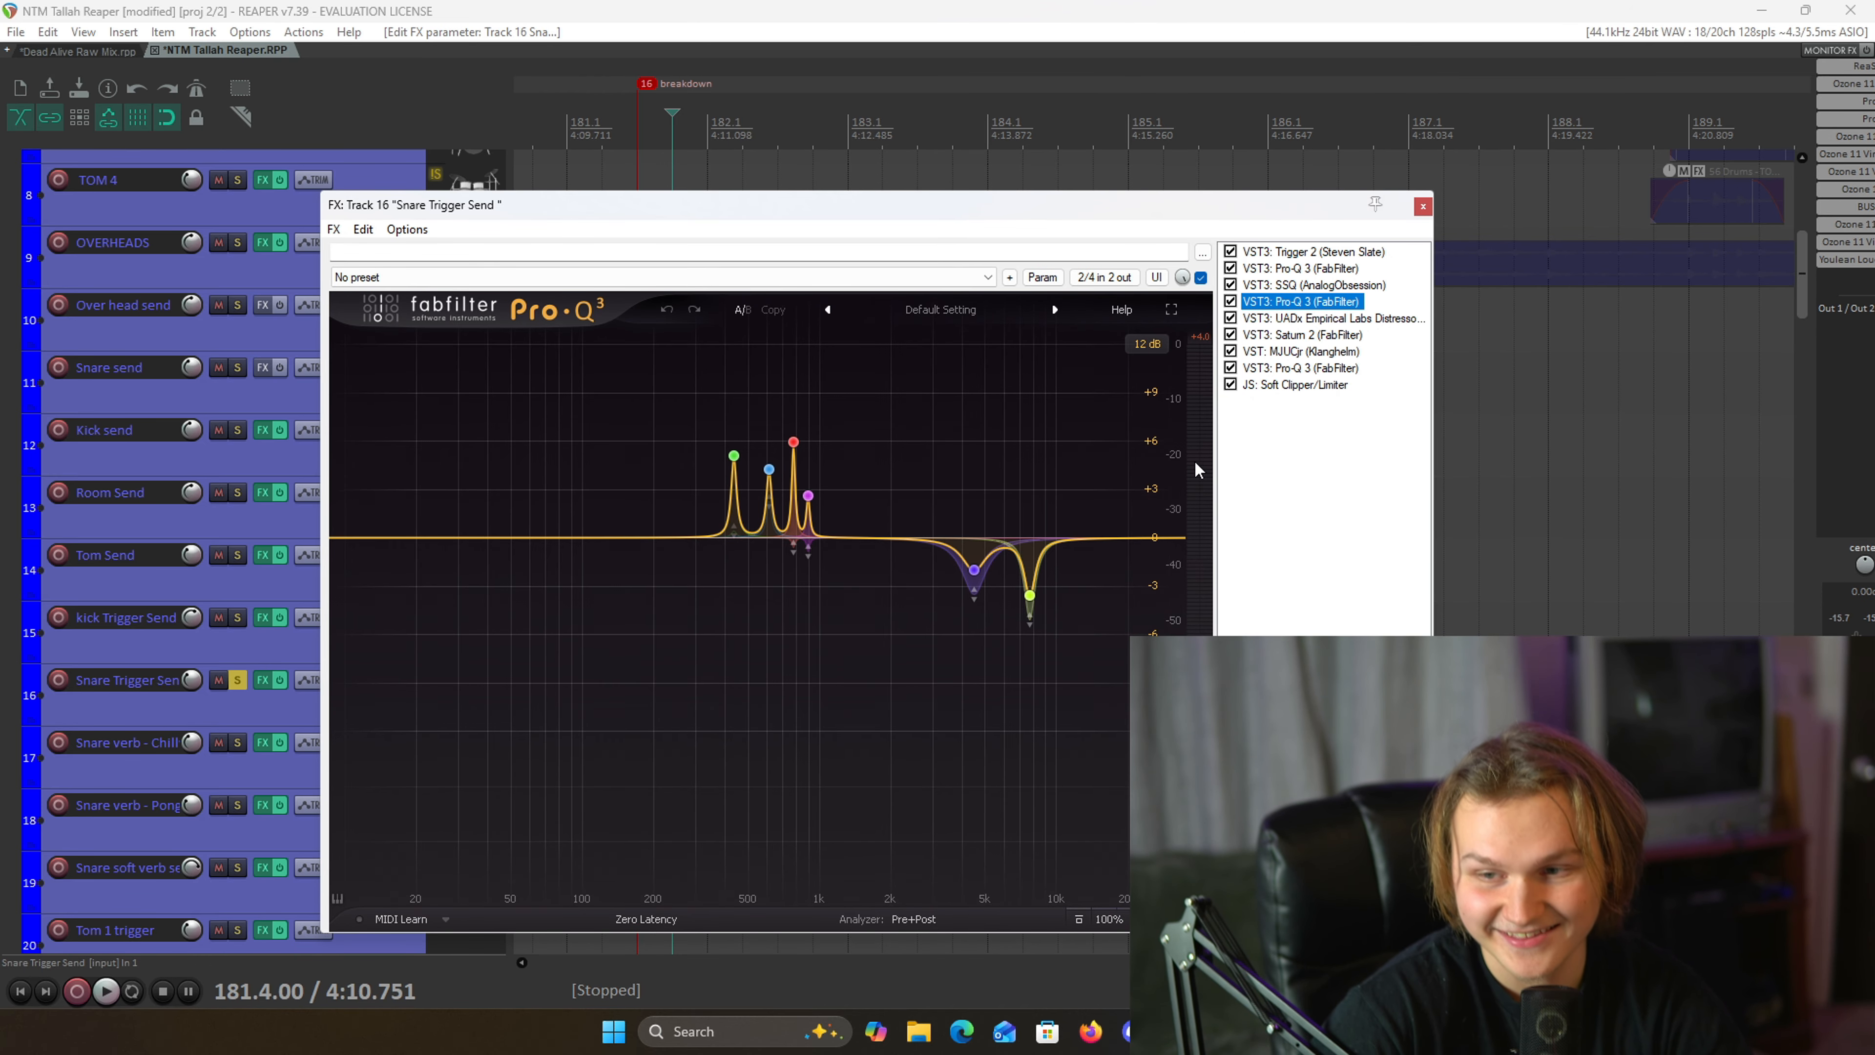
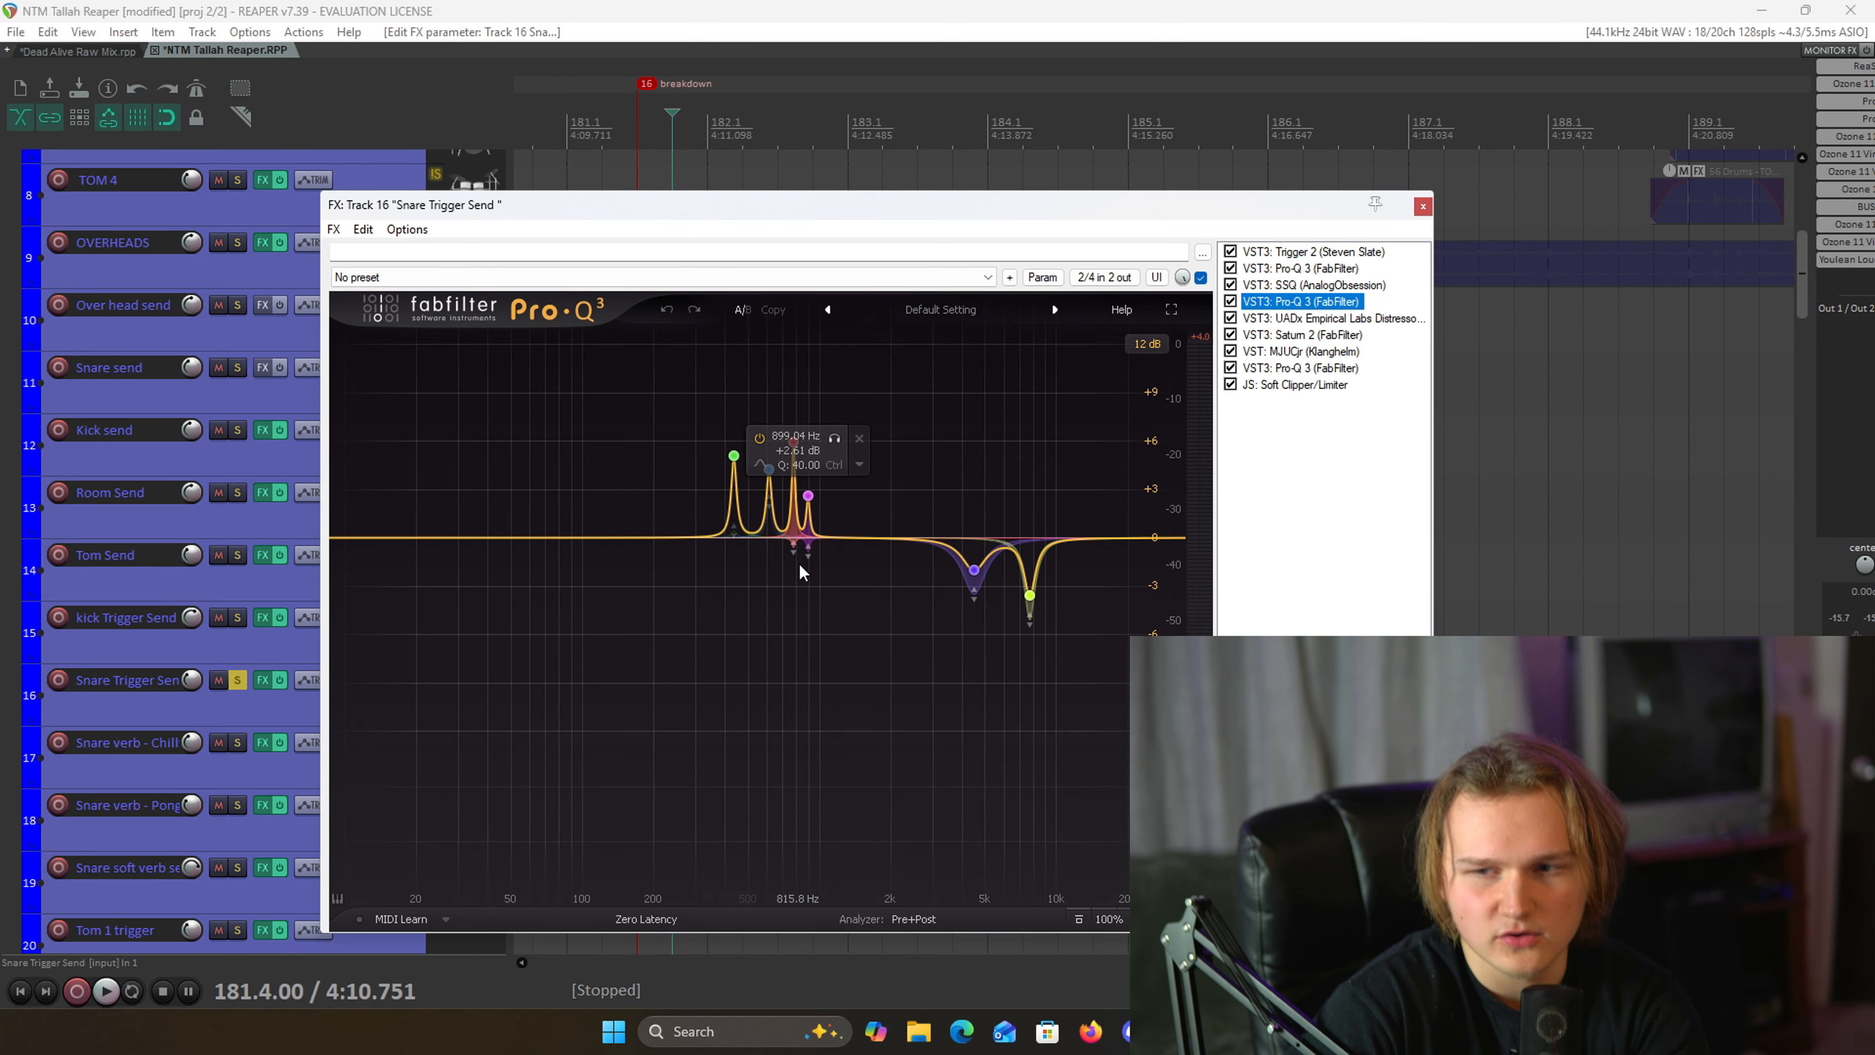
- Review the Distressor, Saturn 2 and MJUCjr settings in the Snare Trigger Send chain
click(1283, 320)
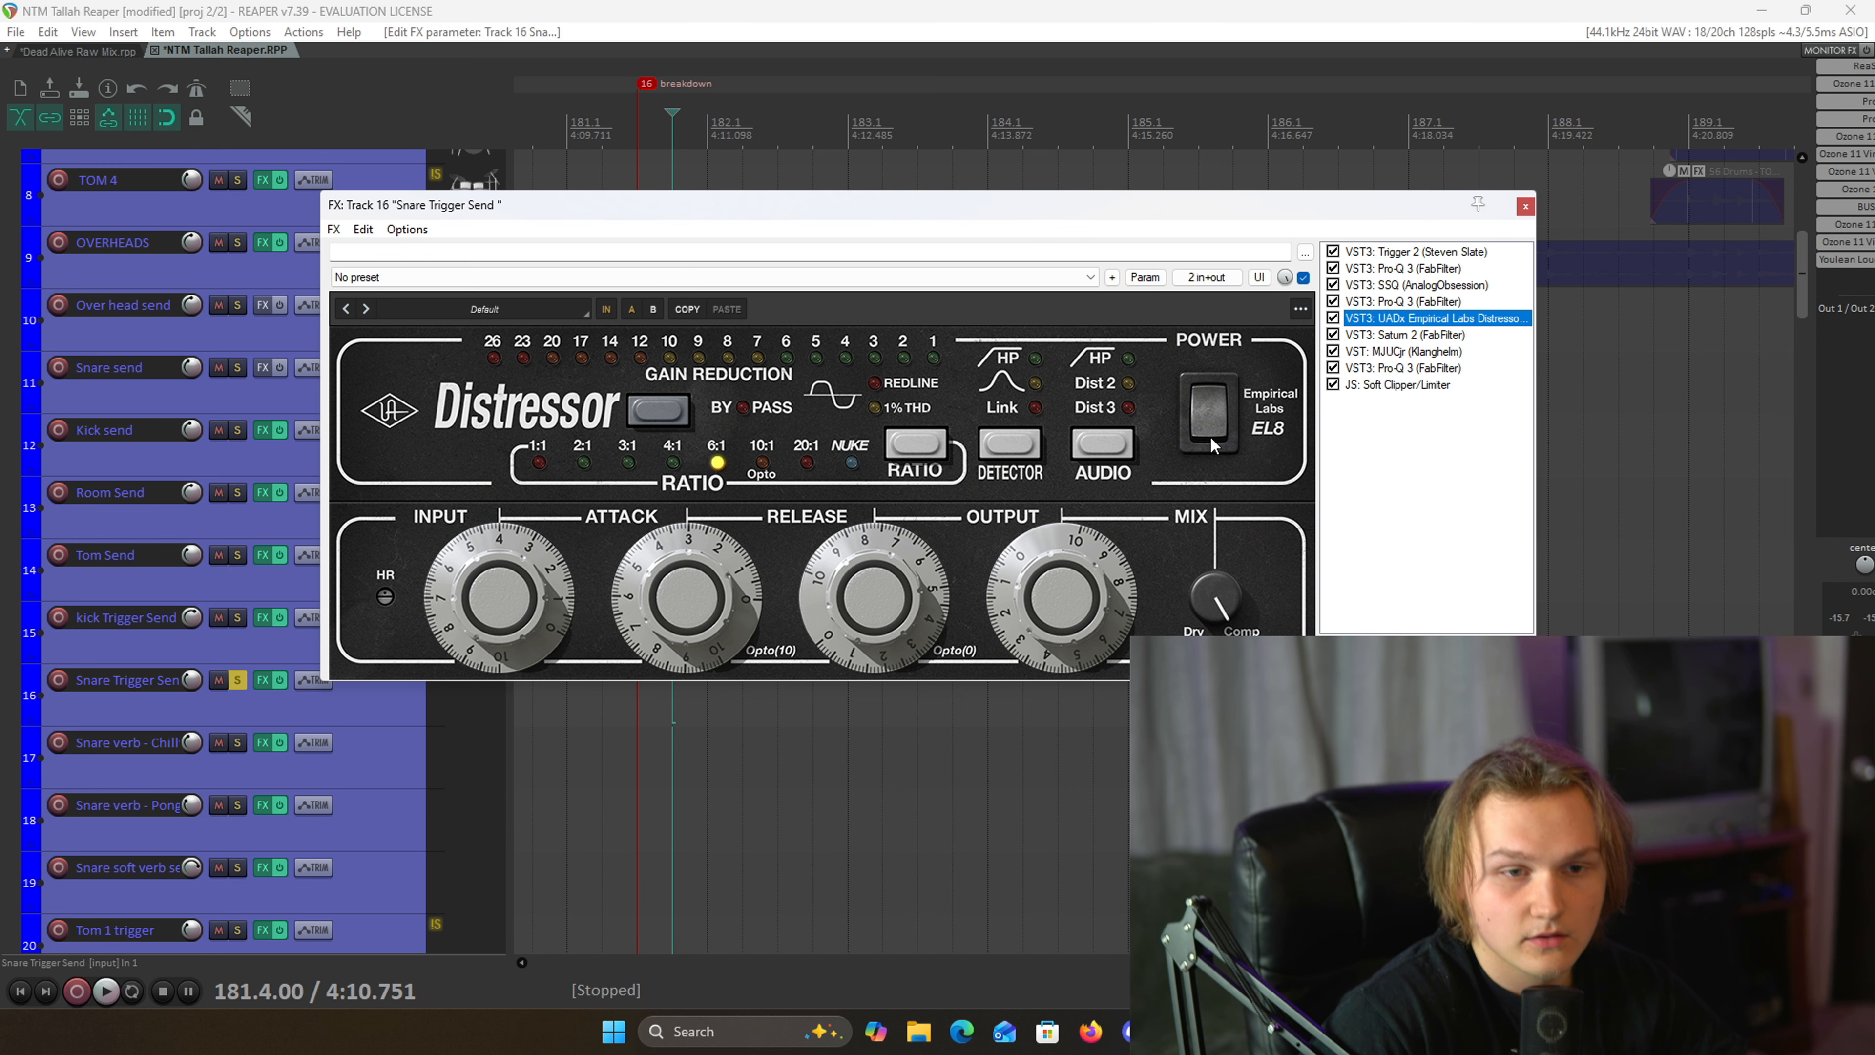
click(1387, 335)
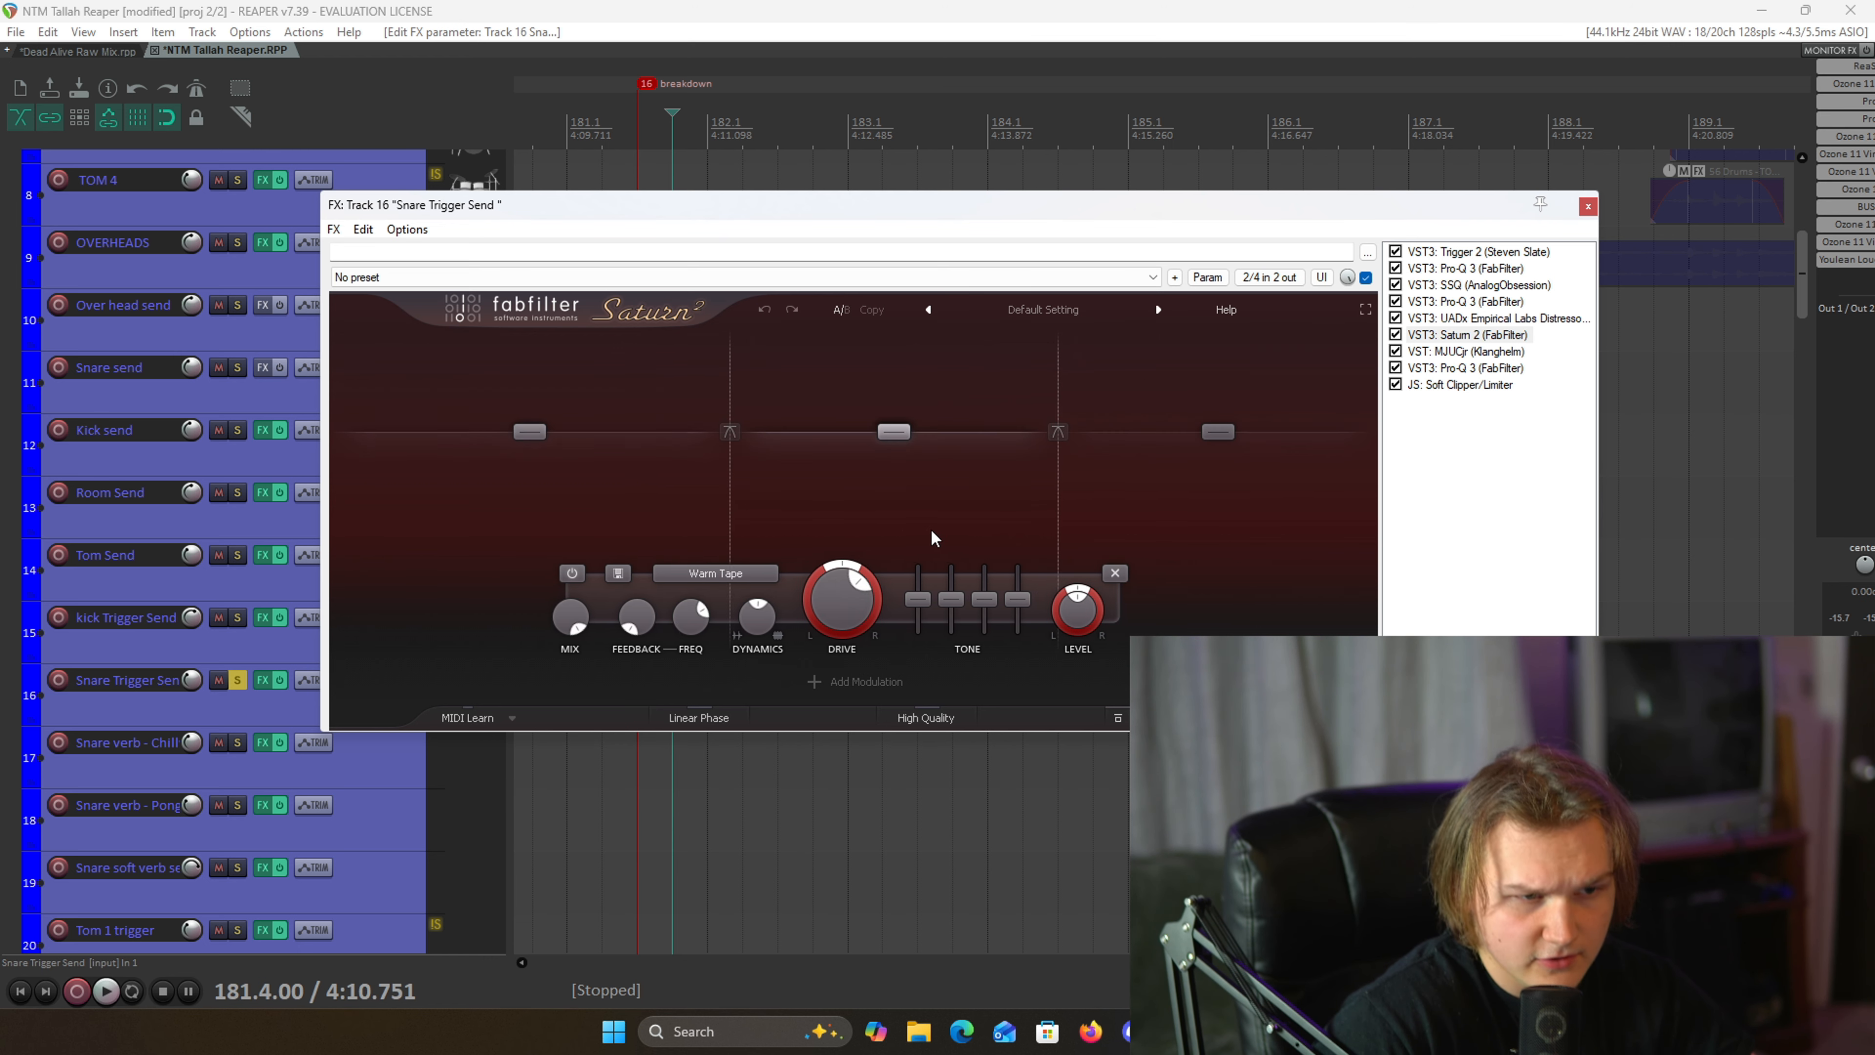
click(1486, 353)
drag(651, 216, 813, 264)
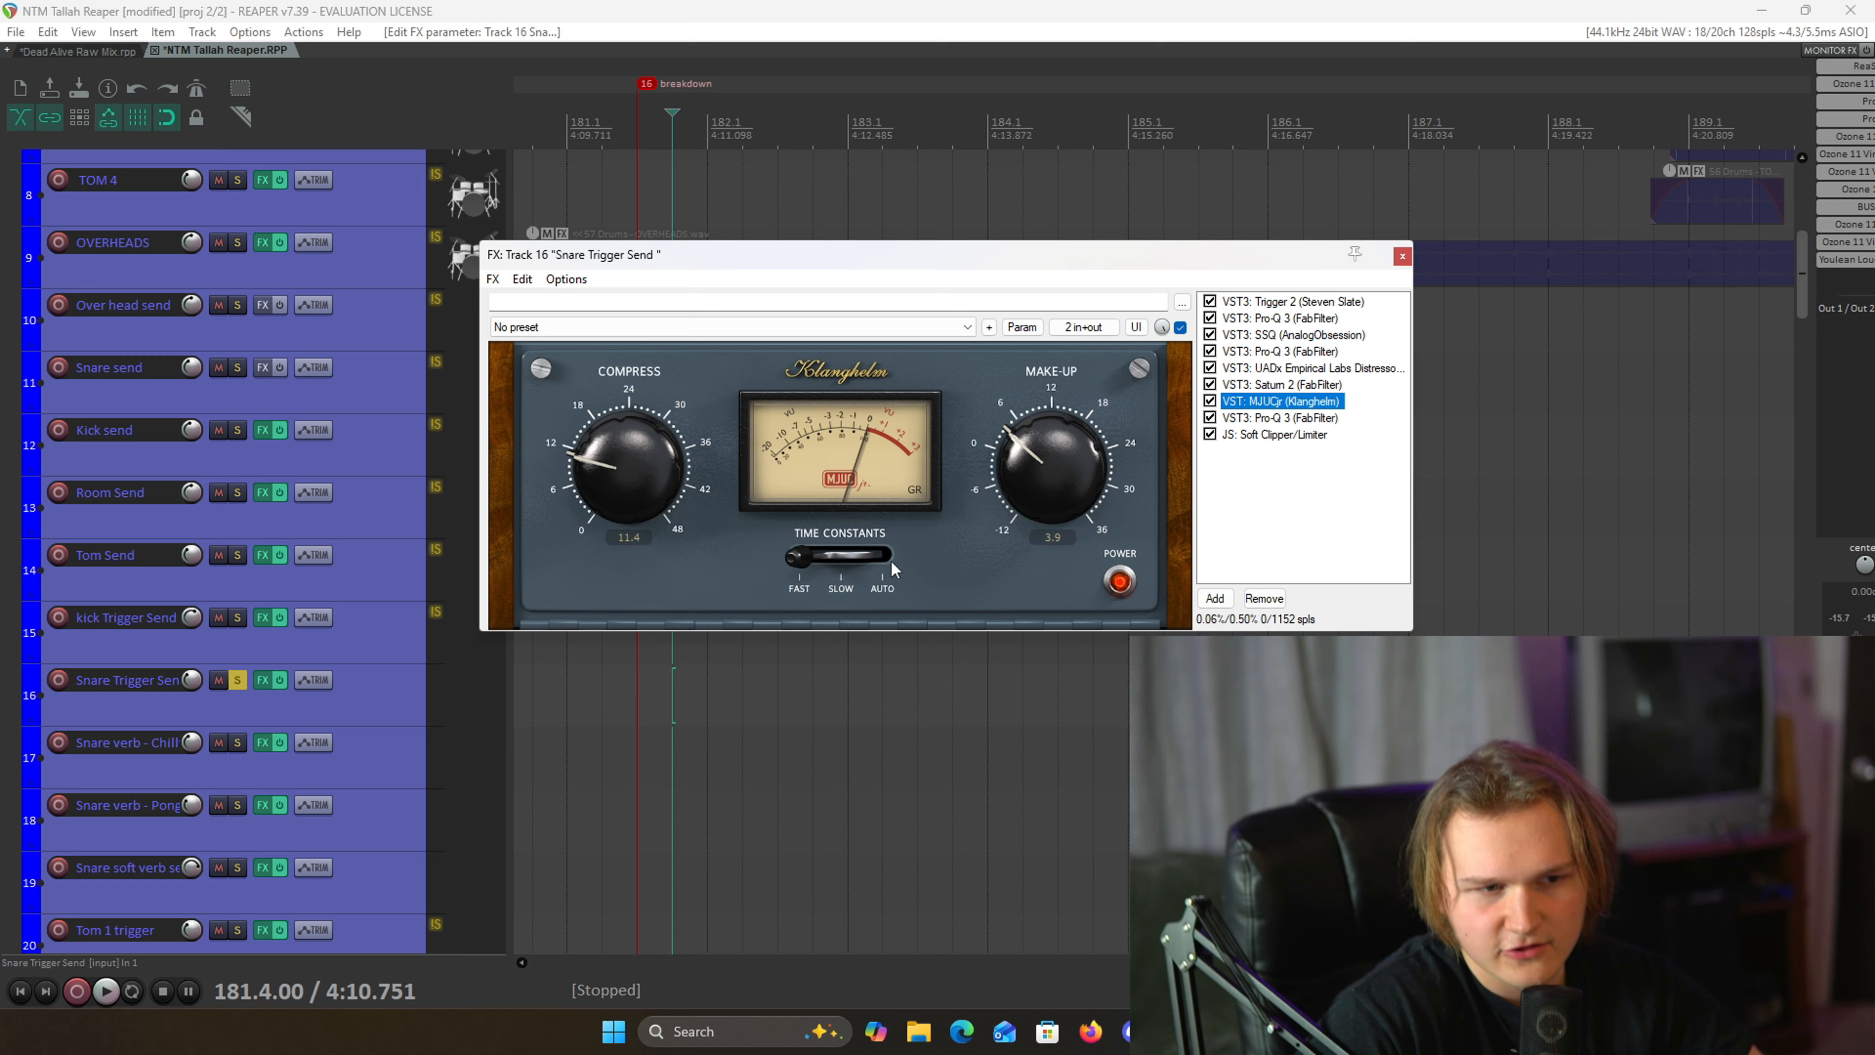
- Open the last Pro-Q 3 on Snare Trigger Send and audition its 1134 Hz band in solo during playback
click(1248, 418)
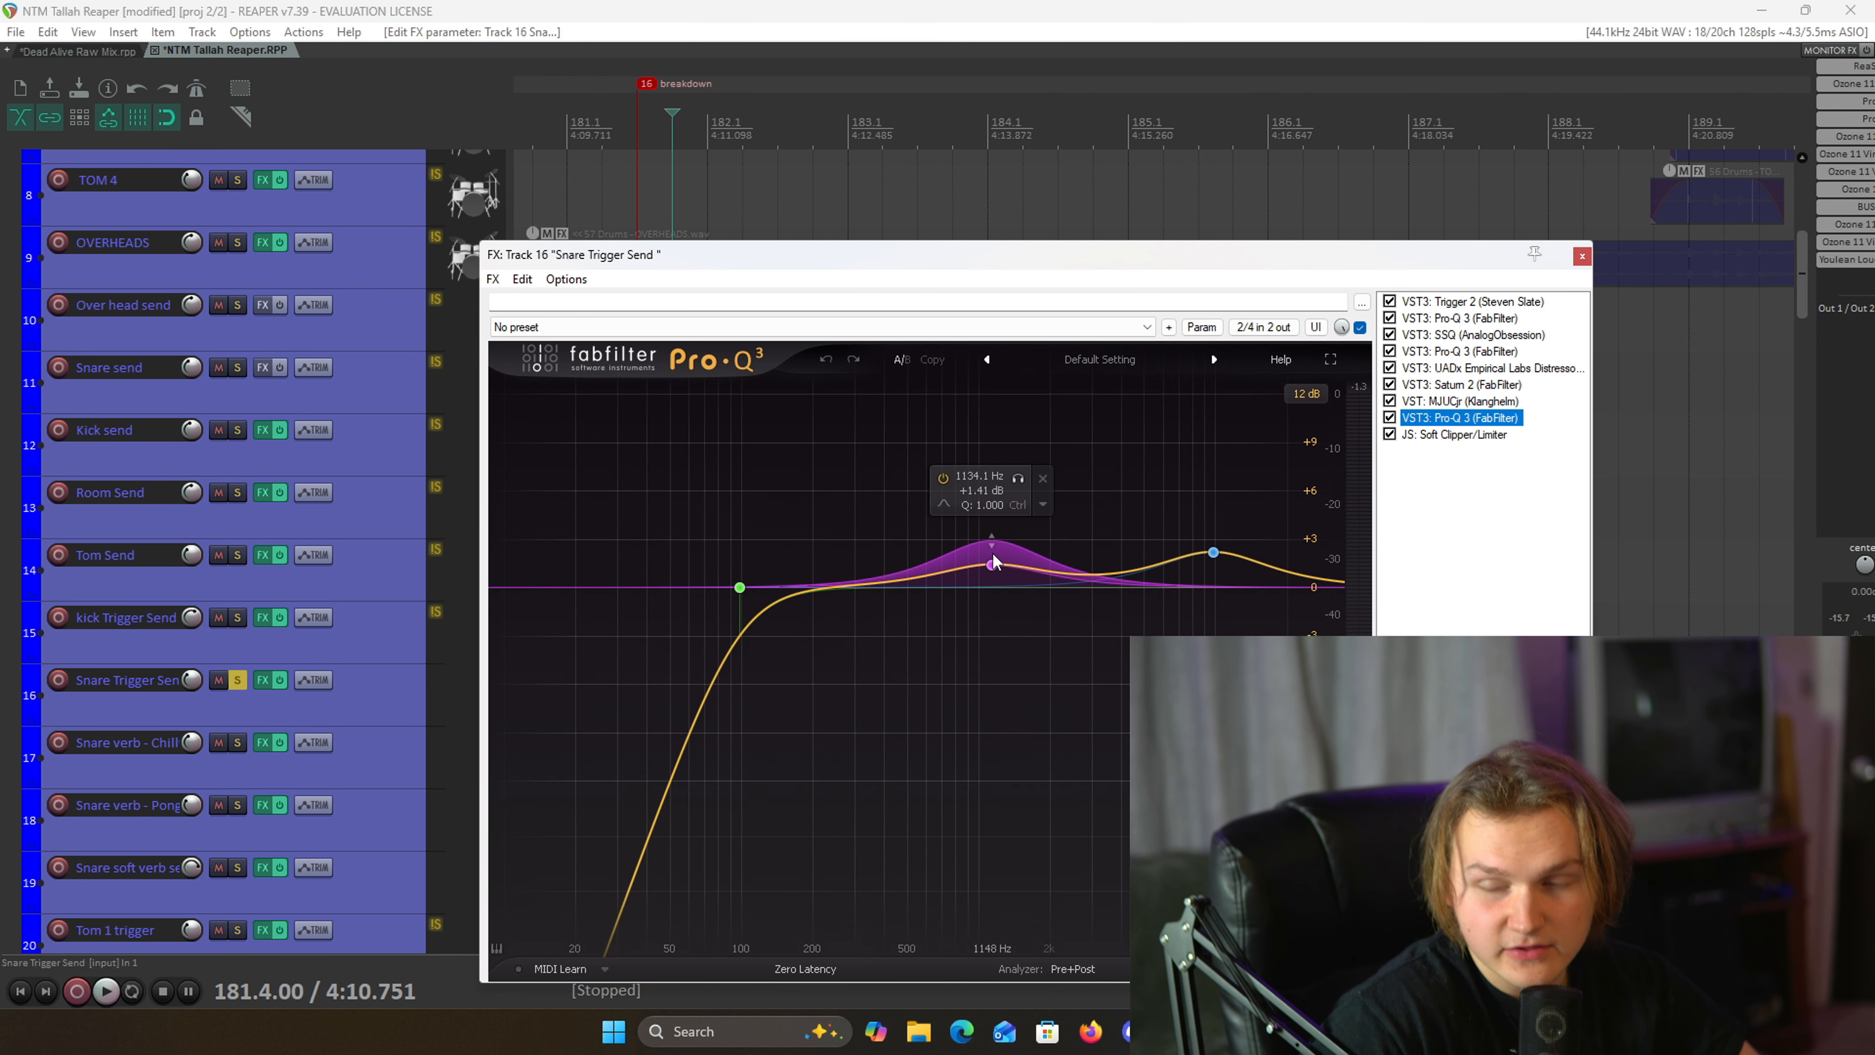
click(1018, 481)
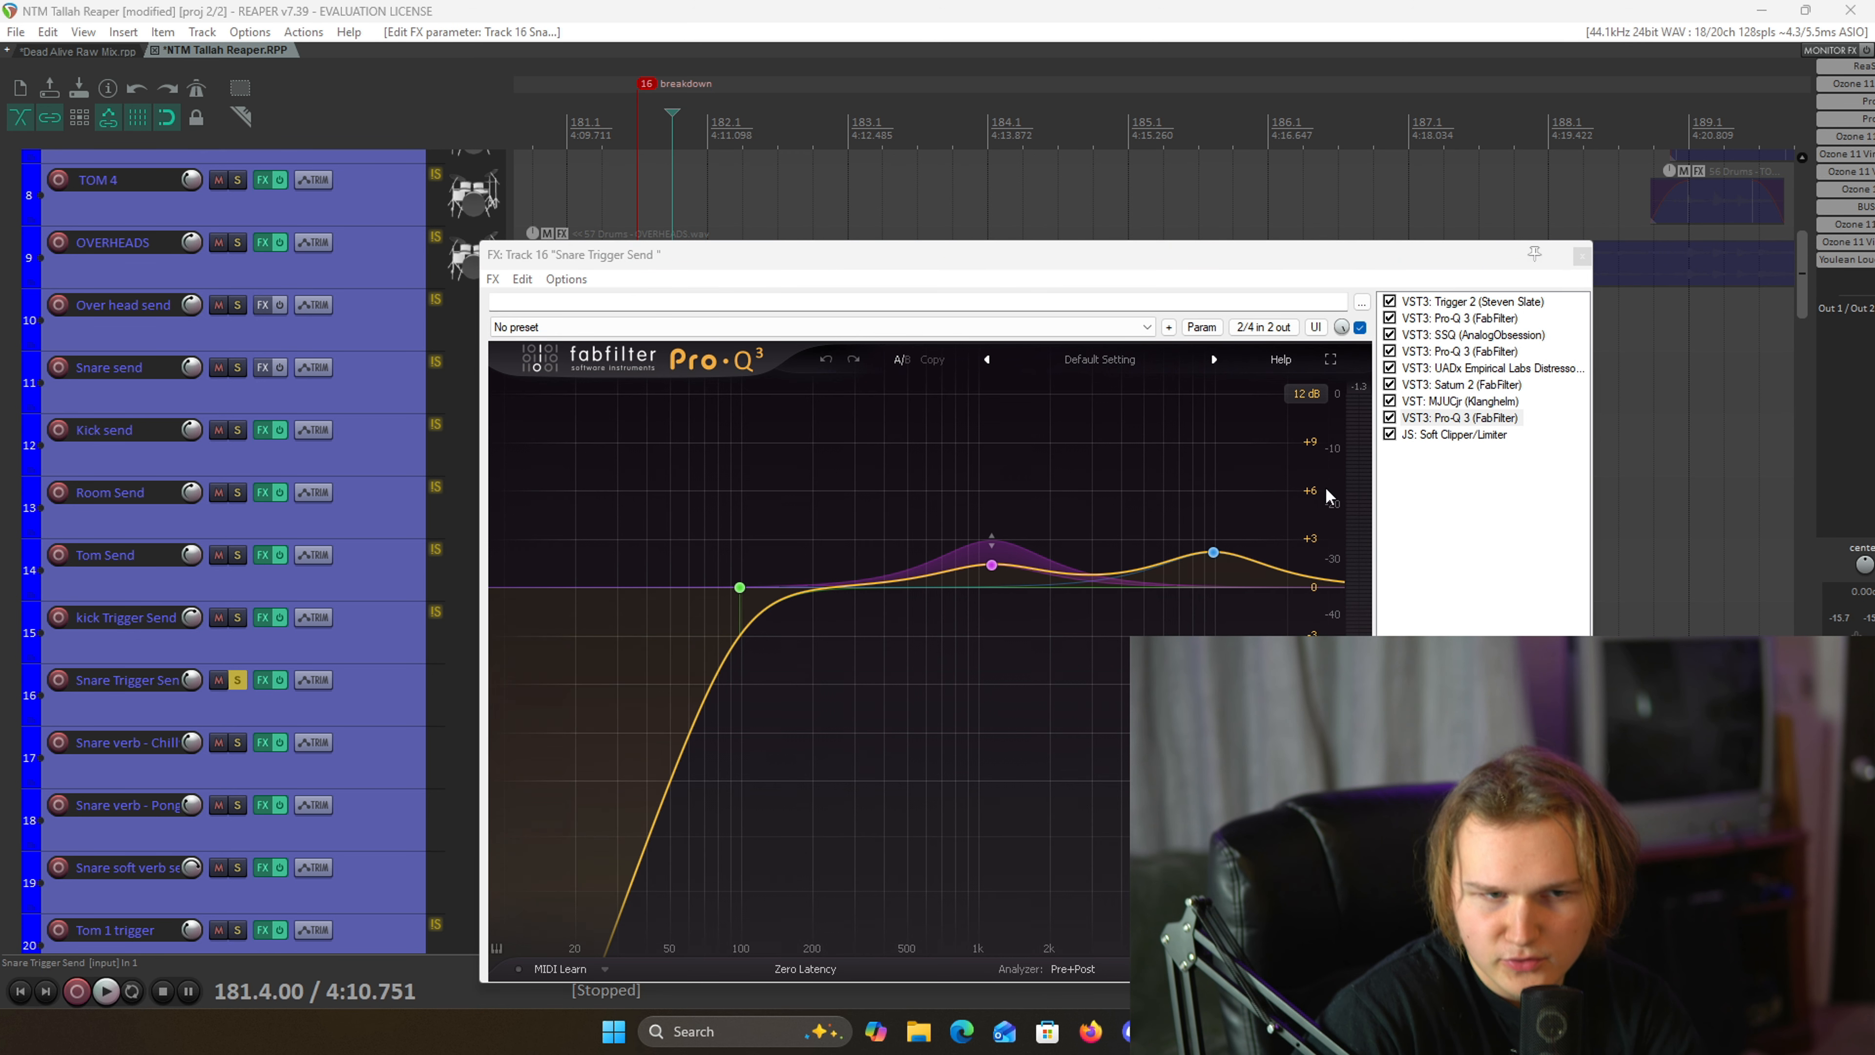
mouse_move(1011, 565)
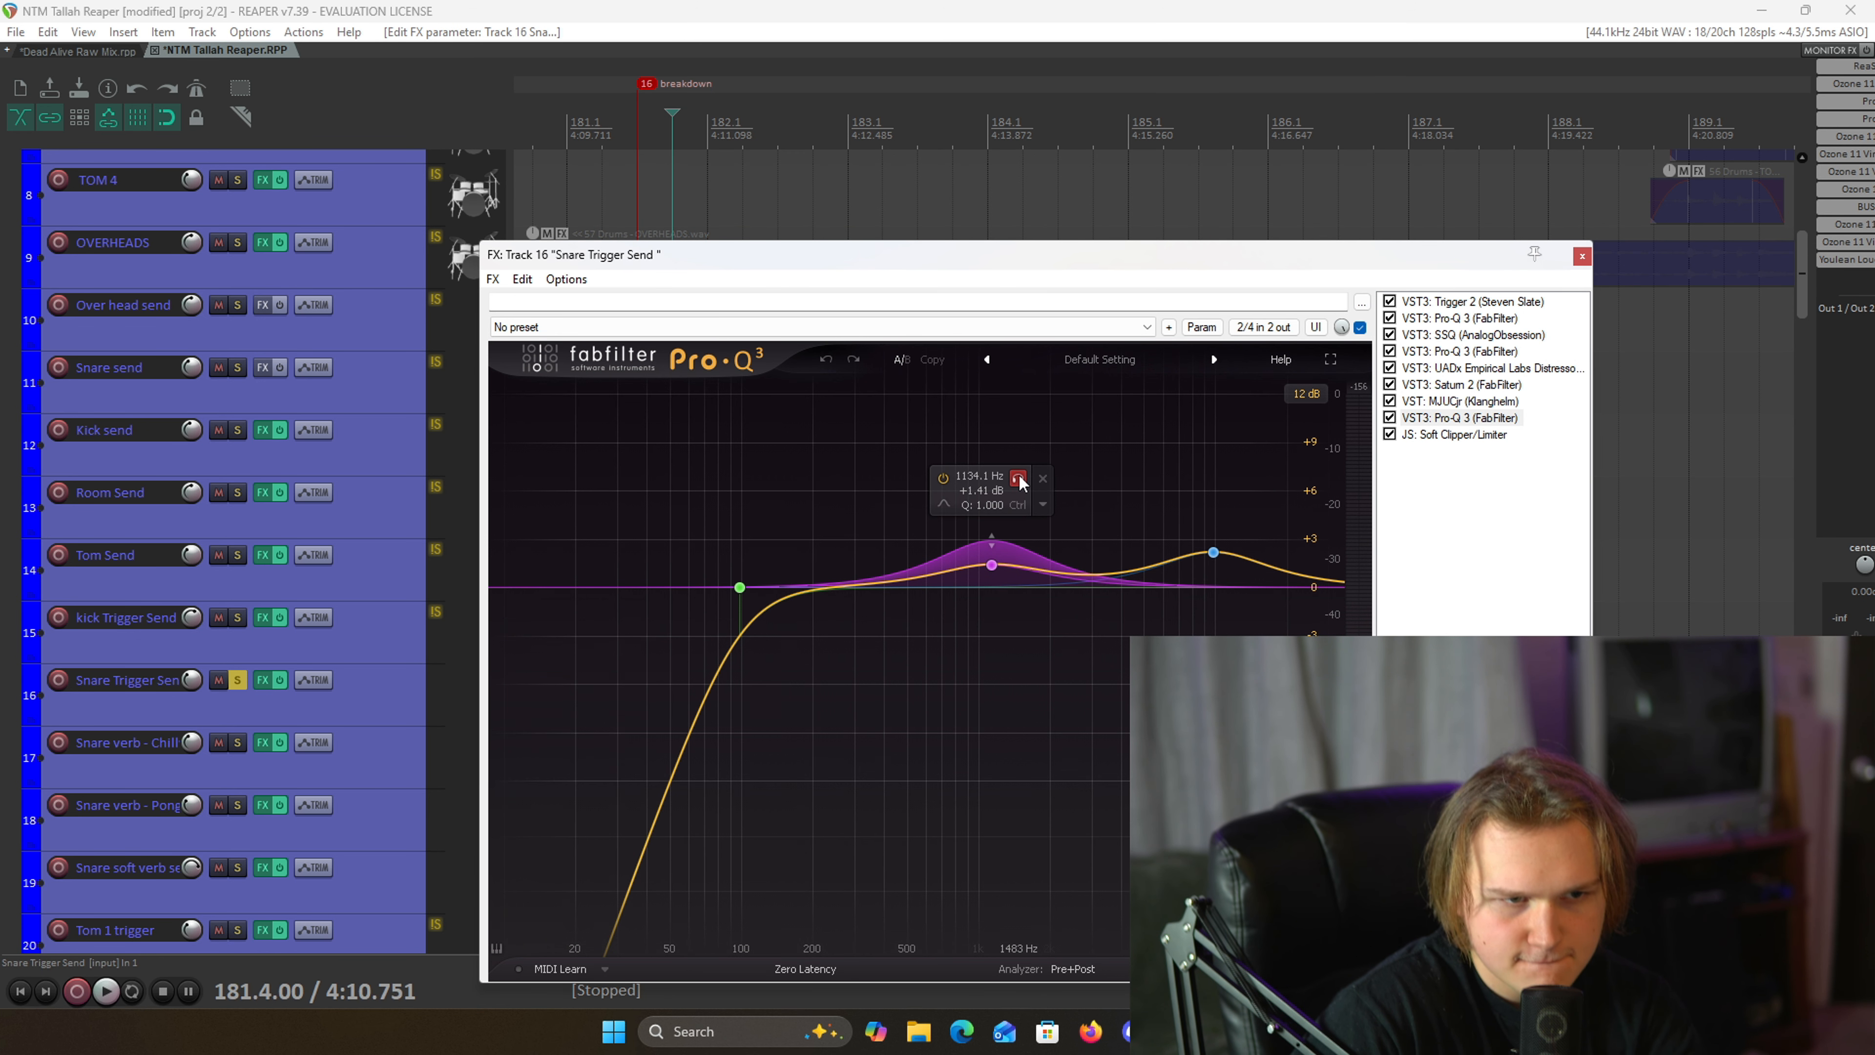
key(space)
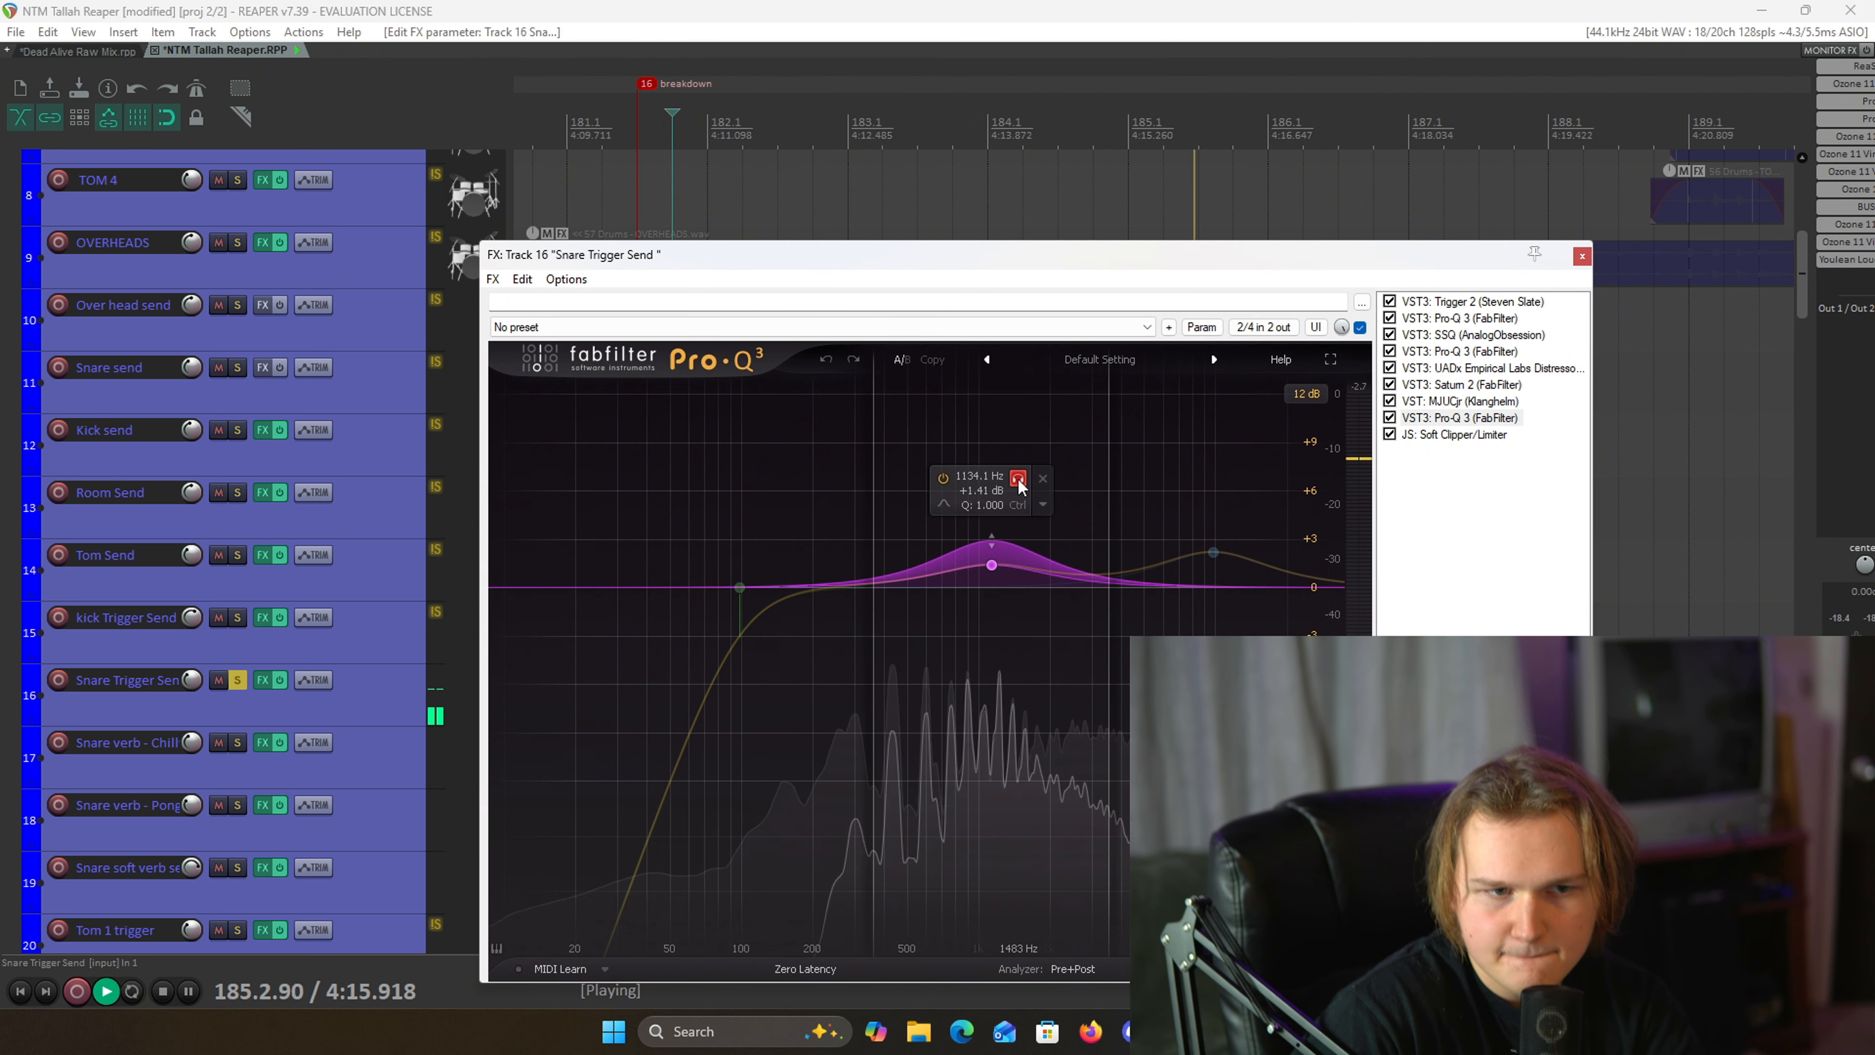
- Inspect the high-frequency boost in the last Pro-Q 3 and the Soft Clipper/Limiter settings on Snare Trigger Send, with playback stopped
click(1212, 552)
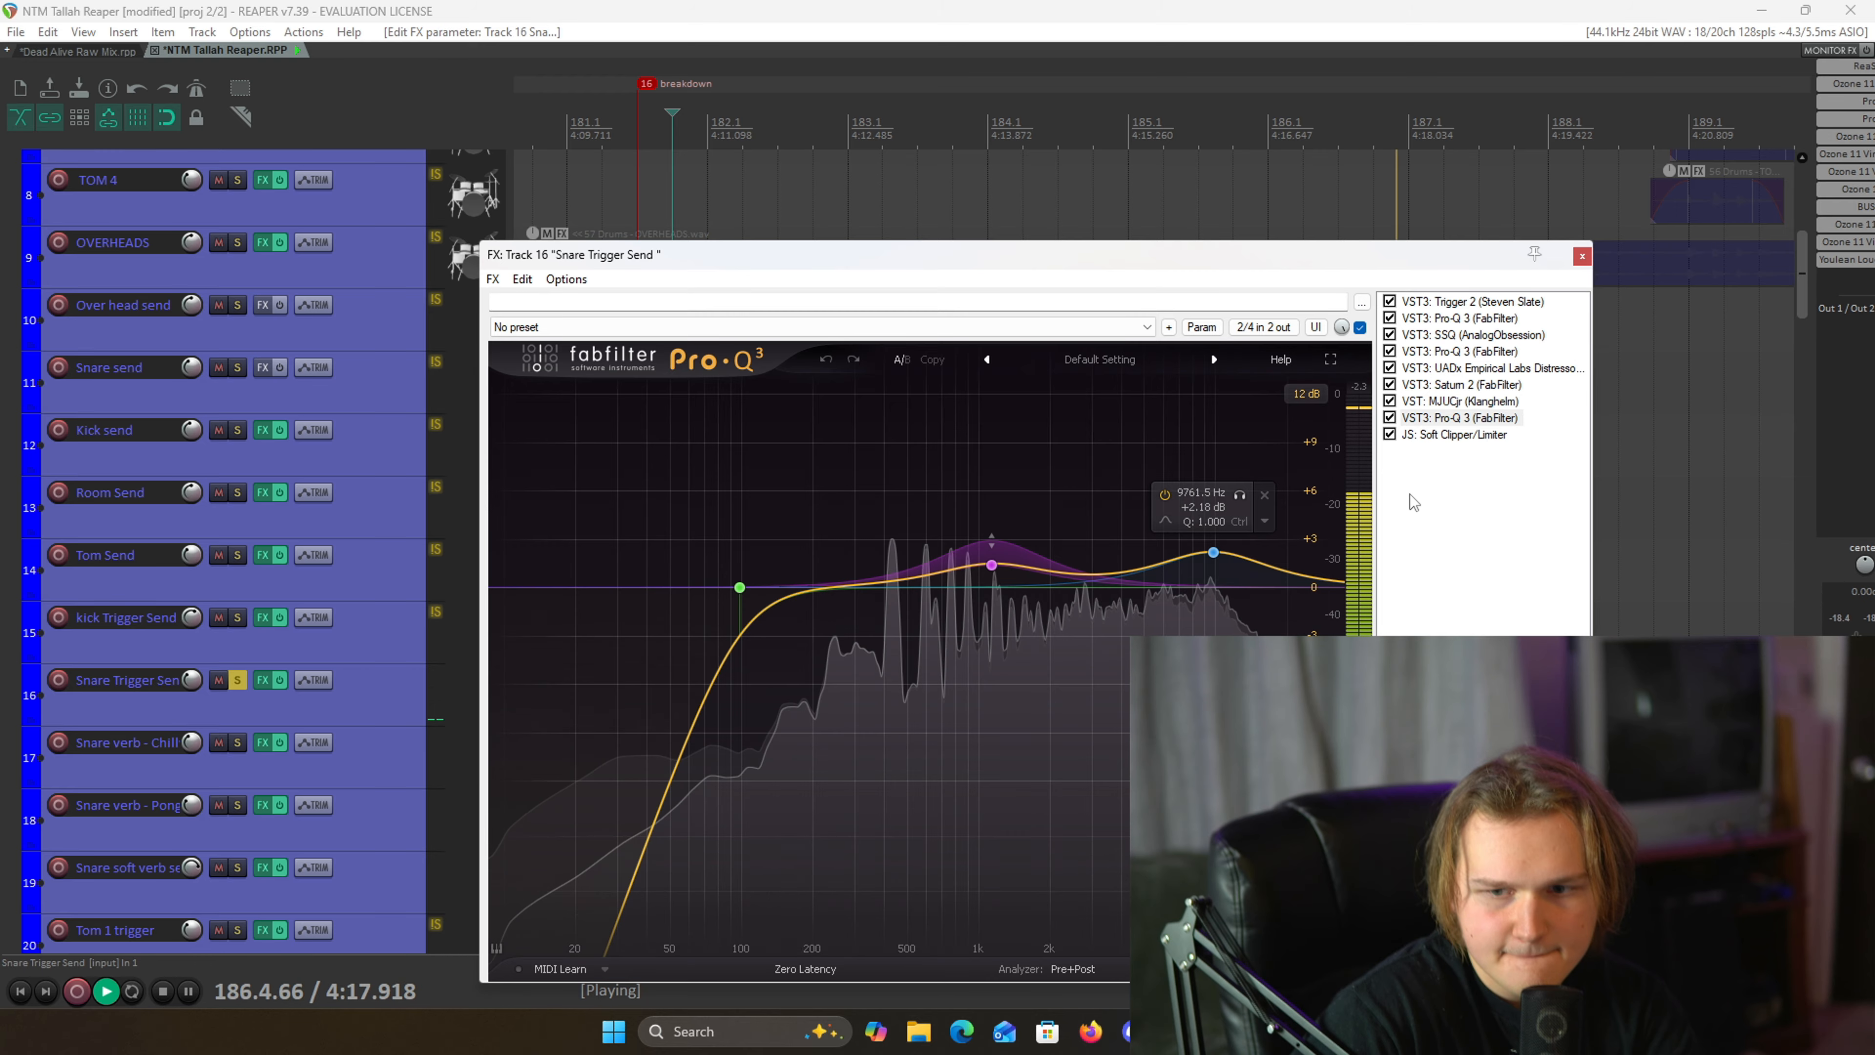
key(space)
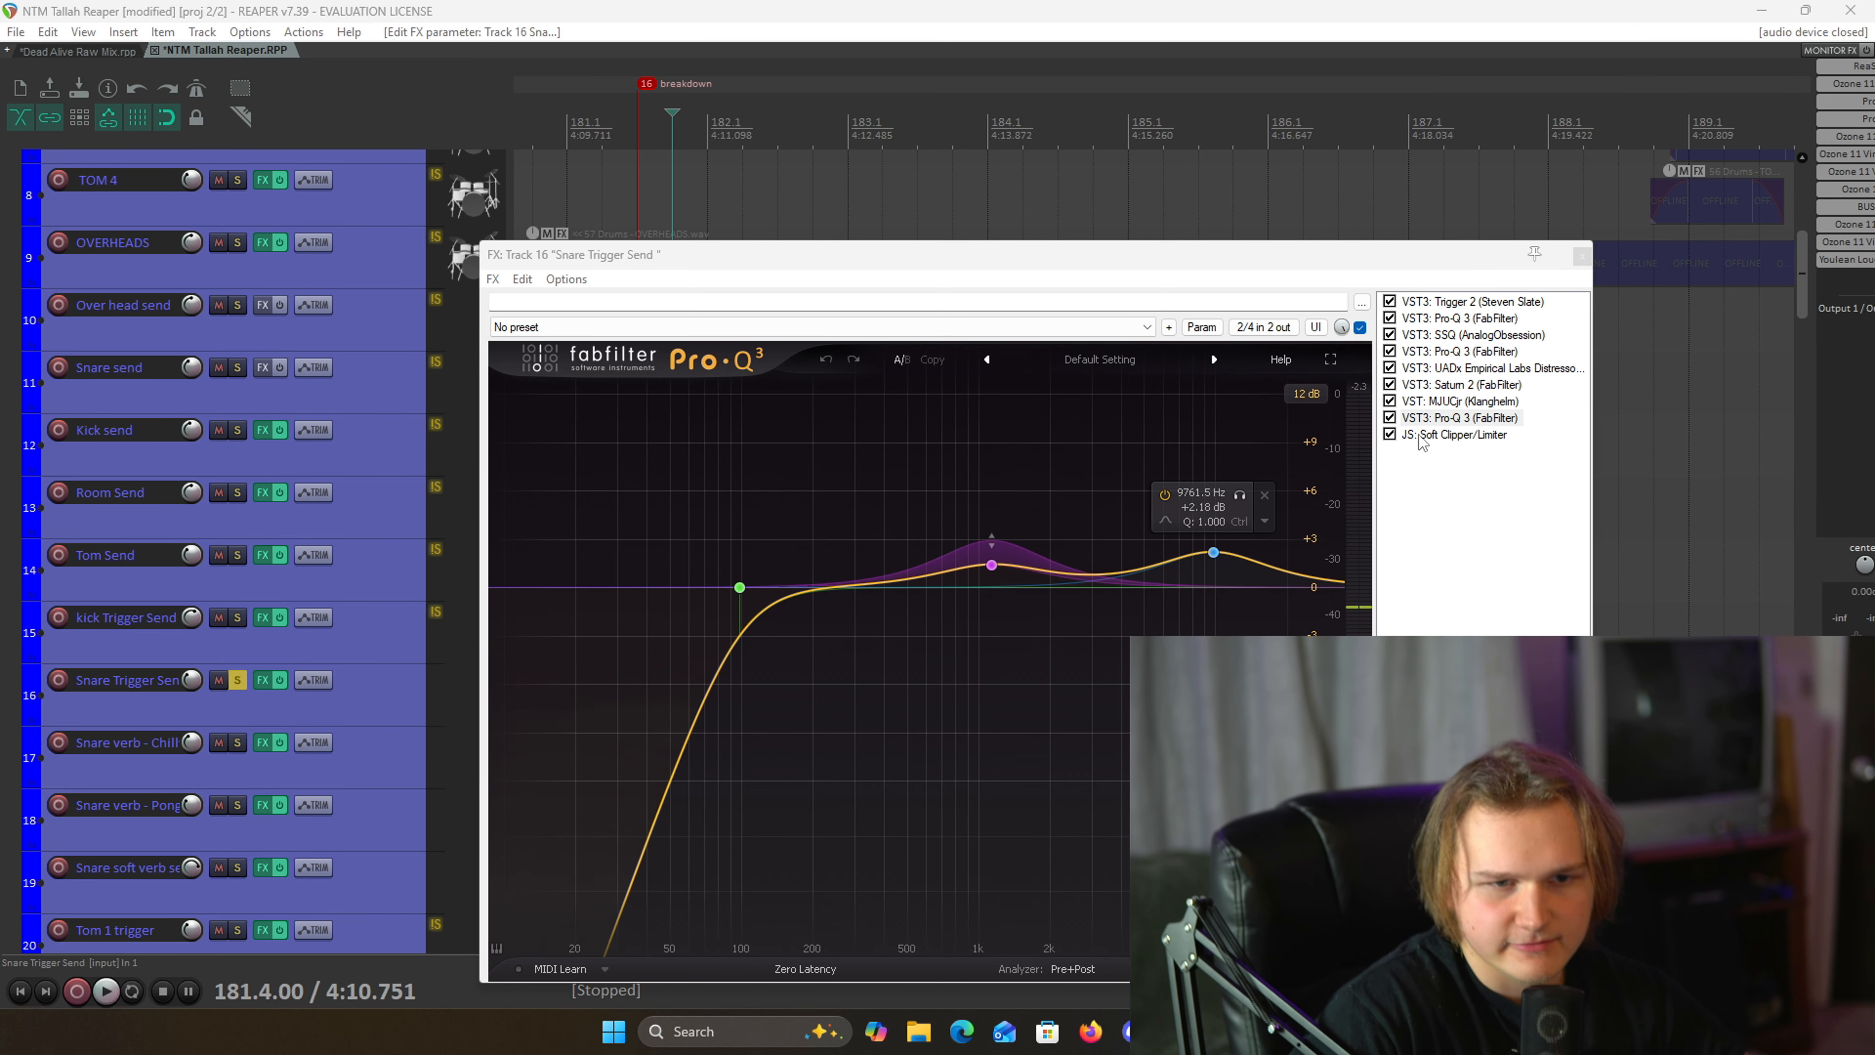
click(1428, 452)
click(1447, 435)
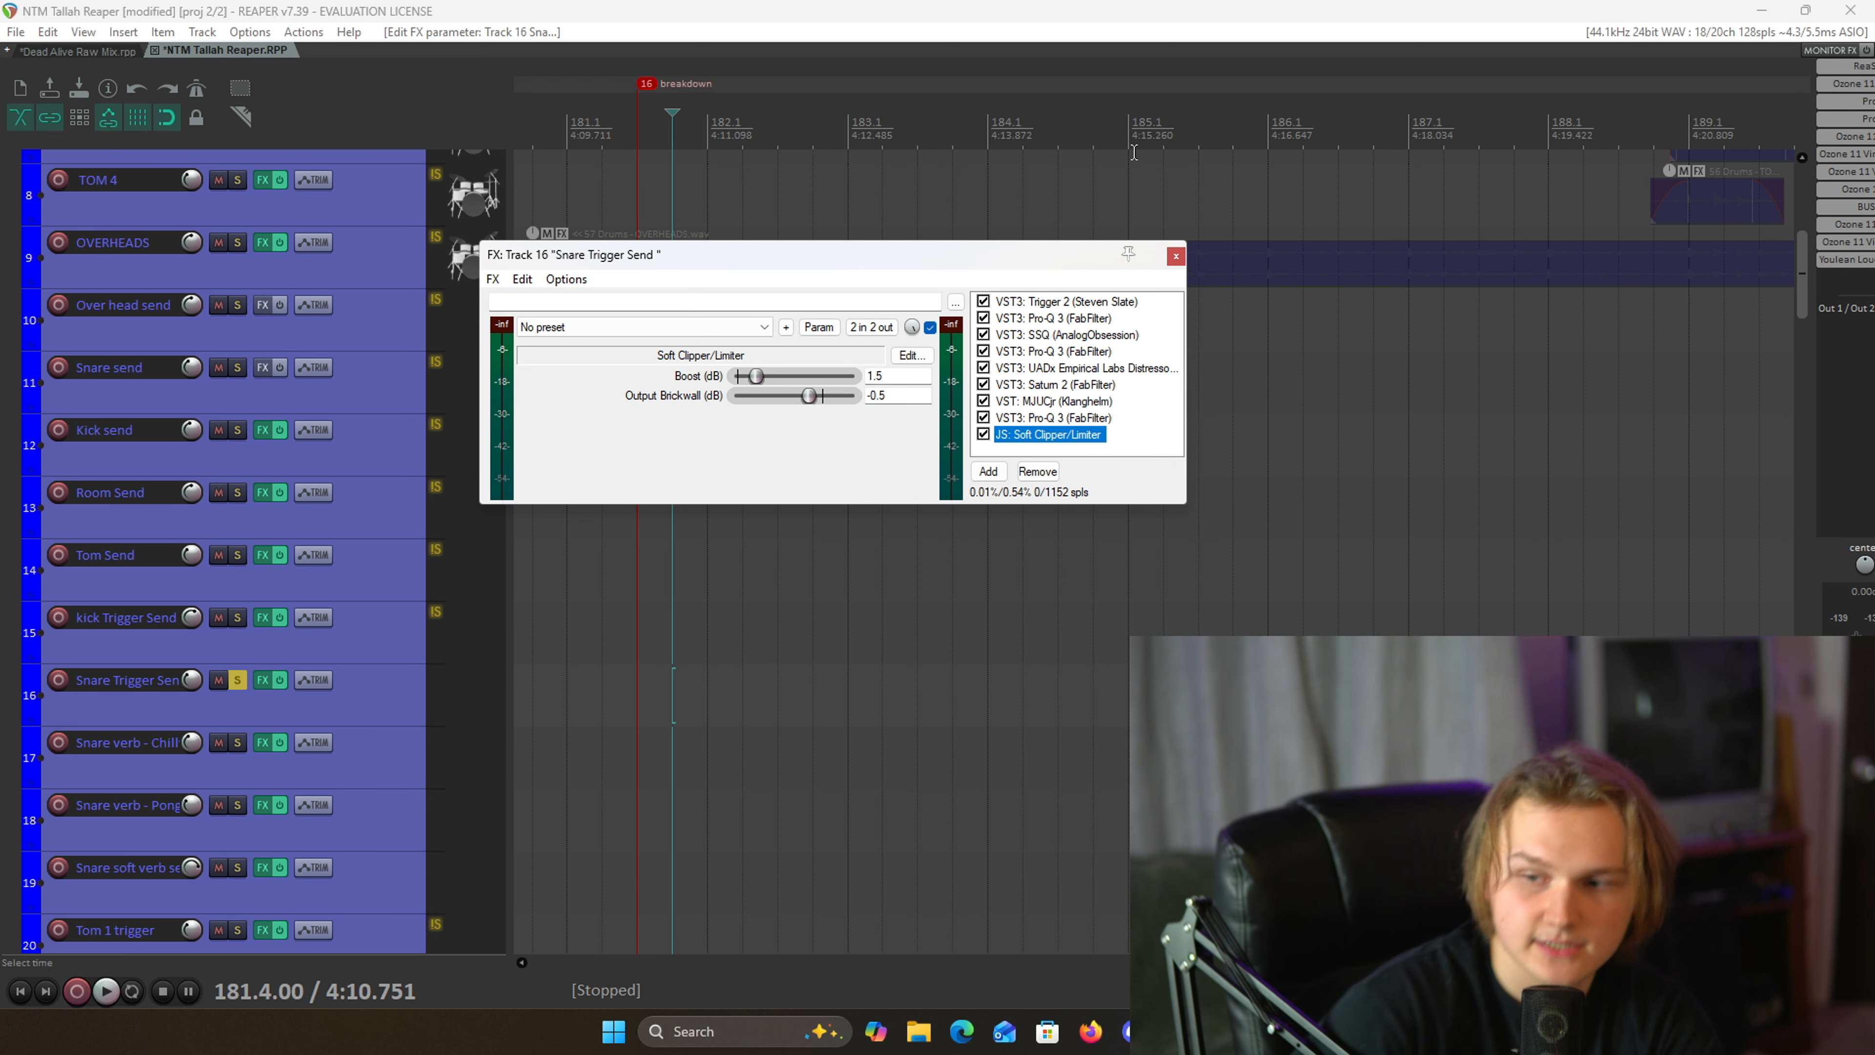
click(1175, 255)
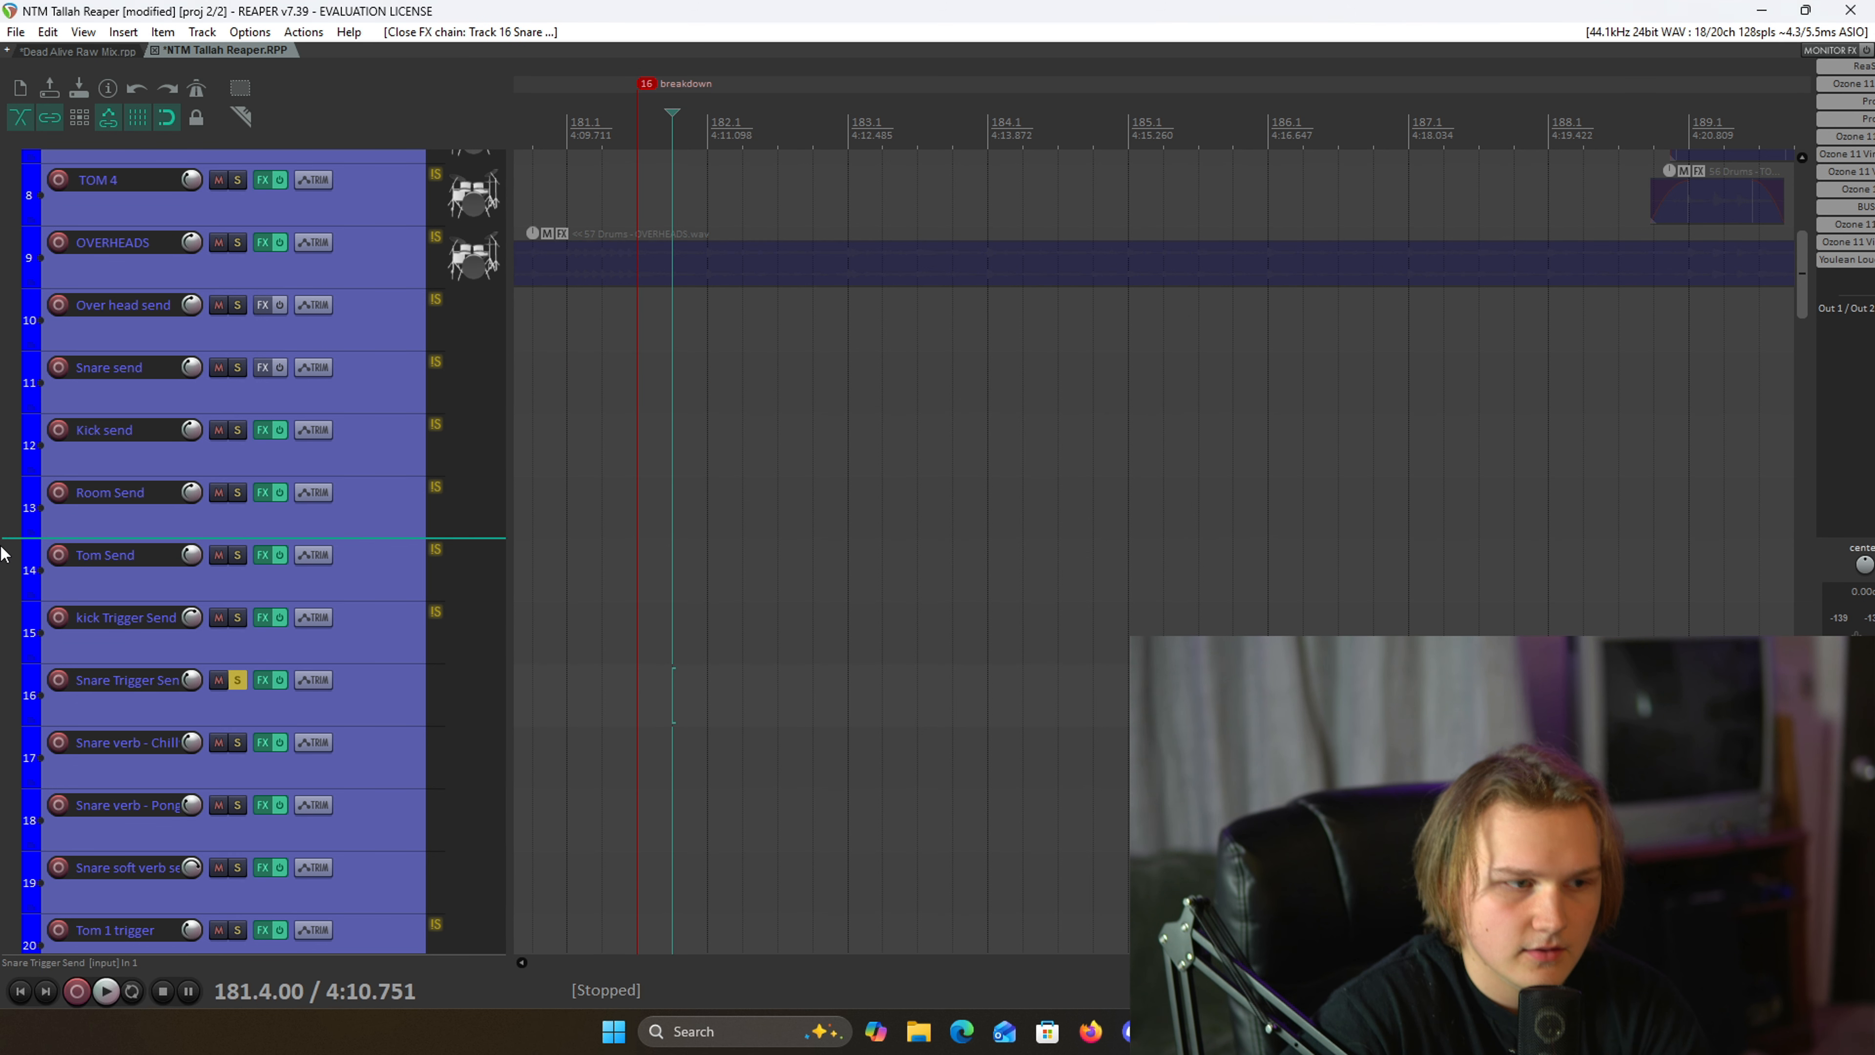
- Switch the solo from the Snare Trigger Send track to the Snare verb - Chilly and Snare verb - Pong tracks
scroll(271, 727, down, 1)
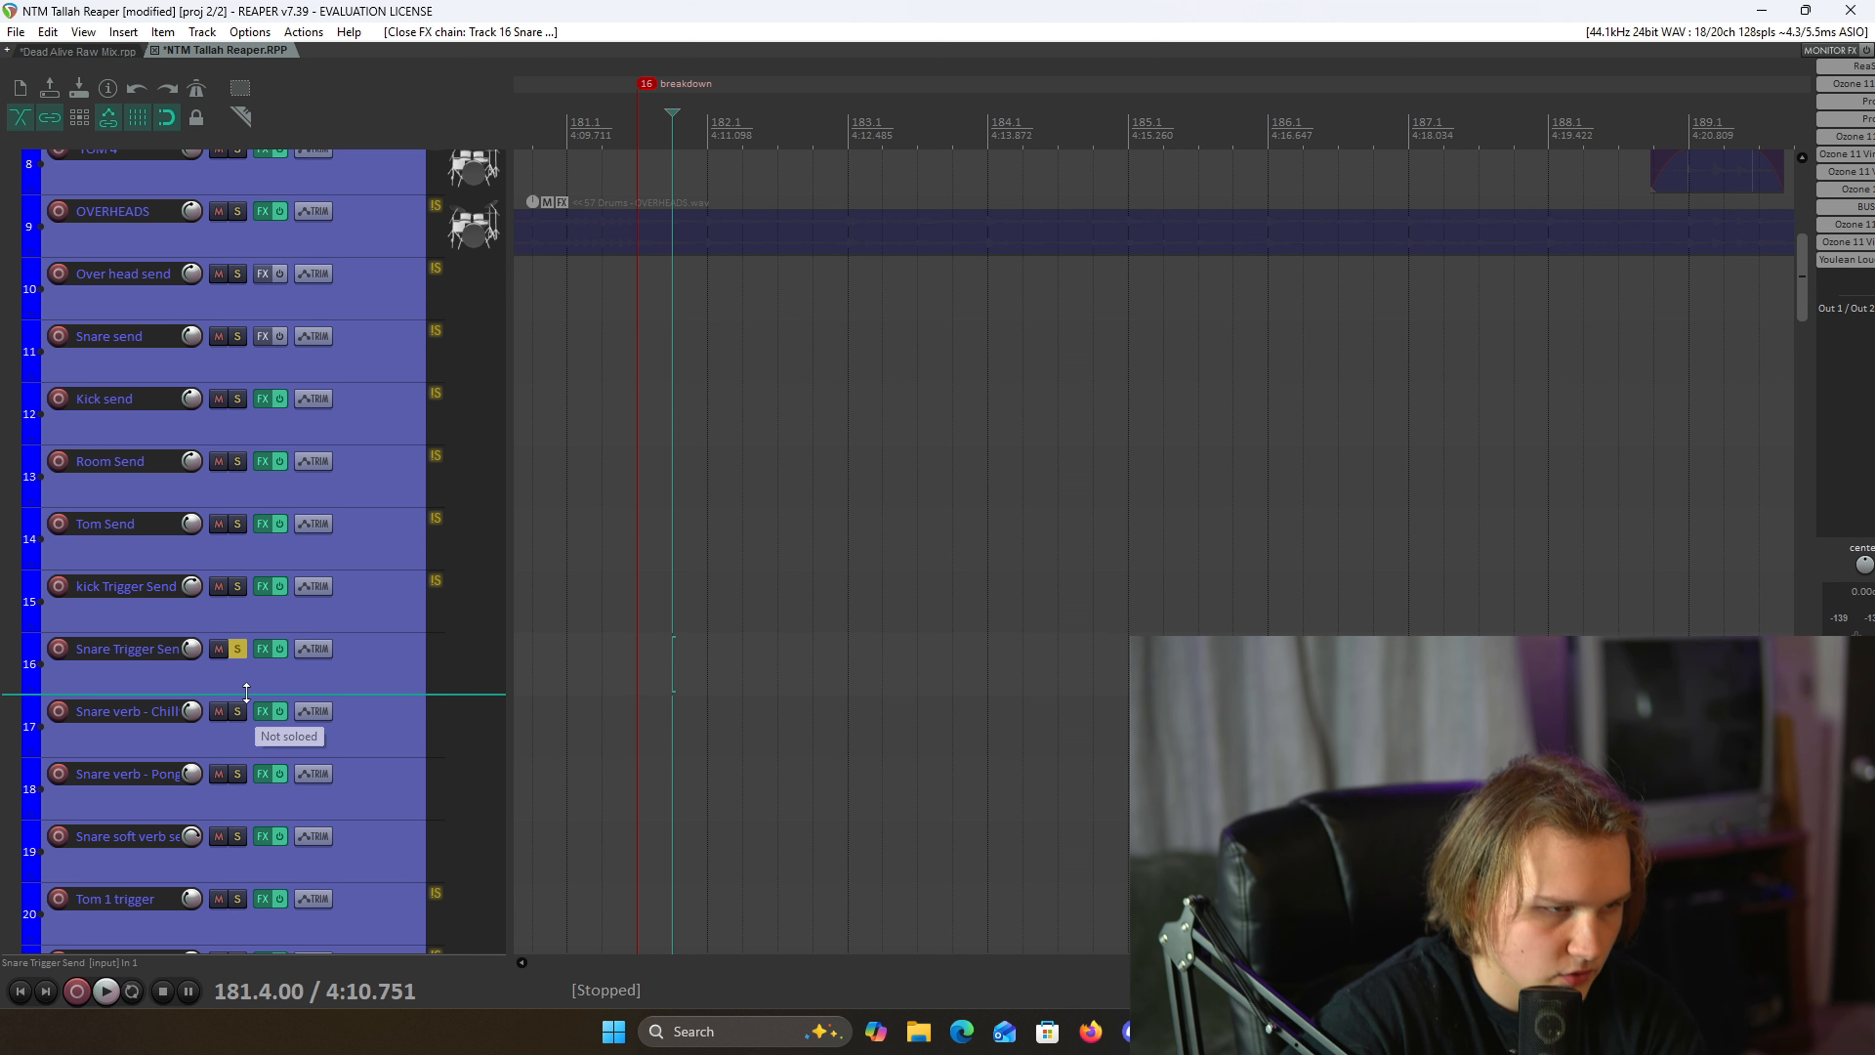
click(238, 649)
click(238, 711)
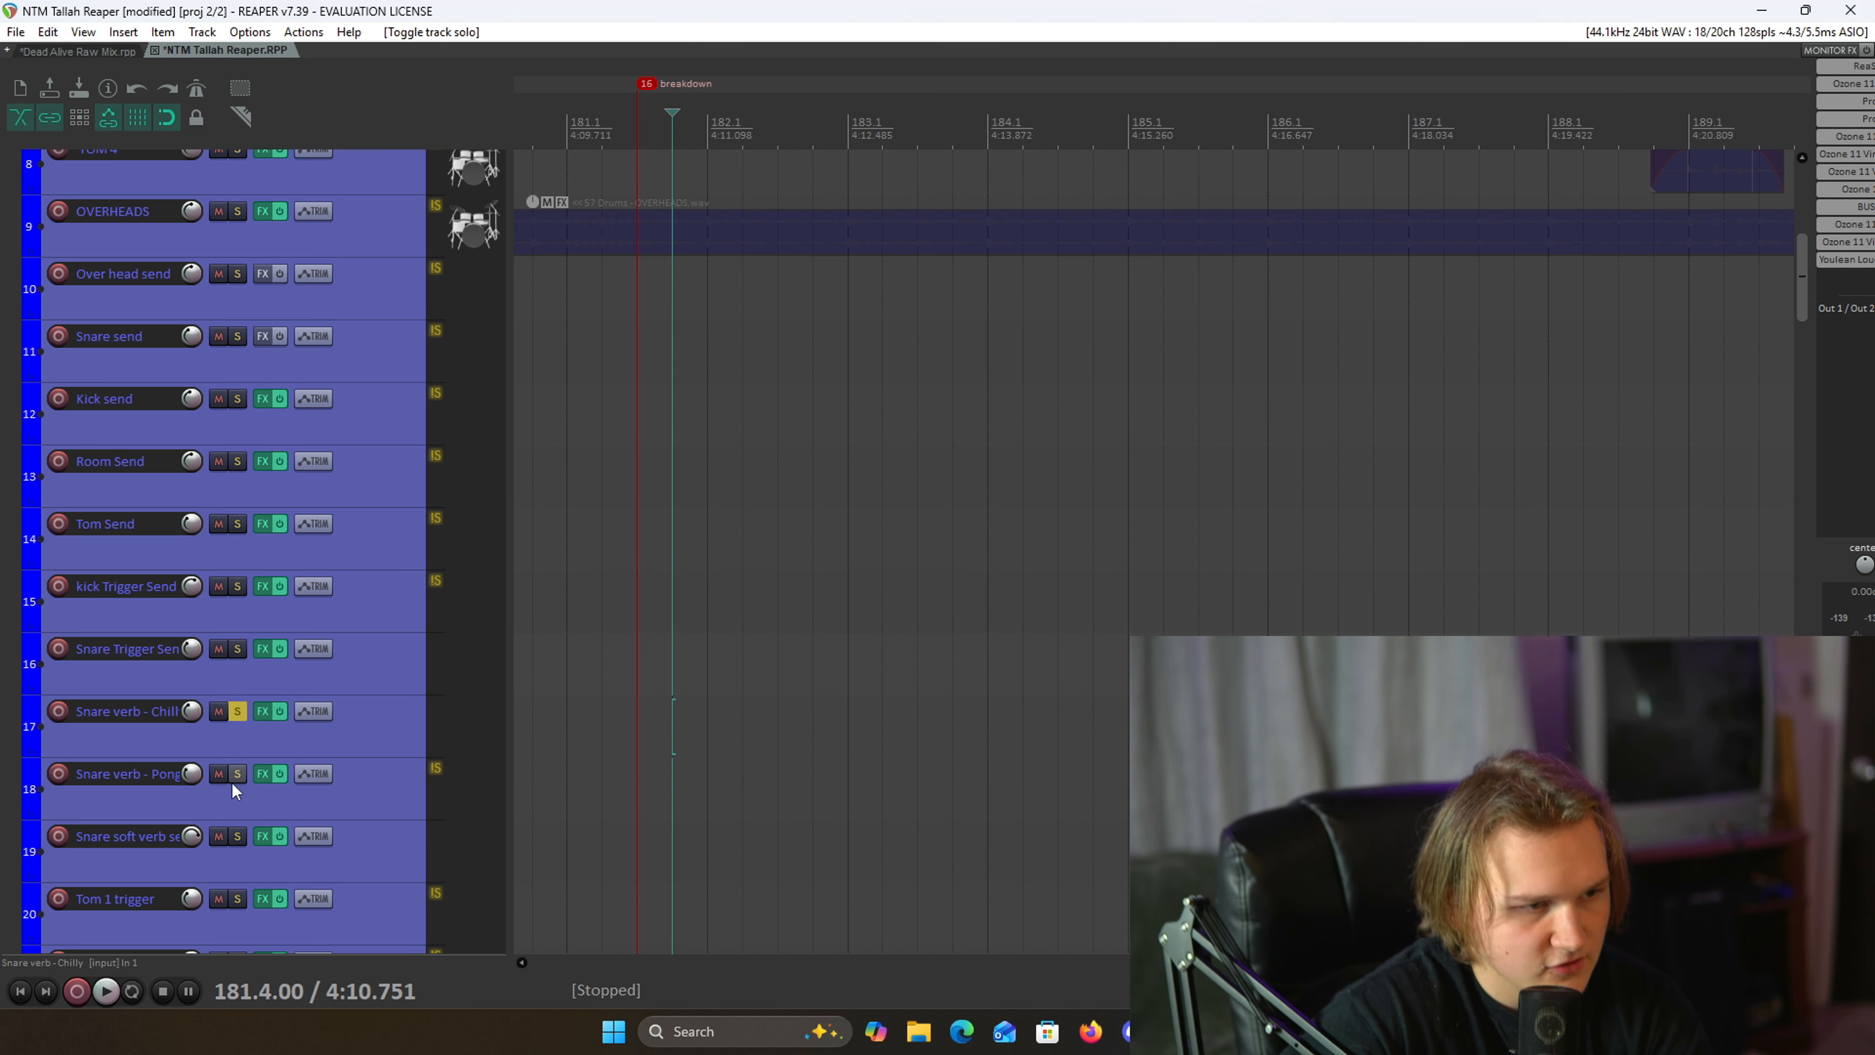
click(236, 774)
scroll(279, 755, down, 1)
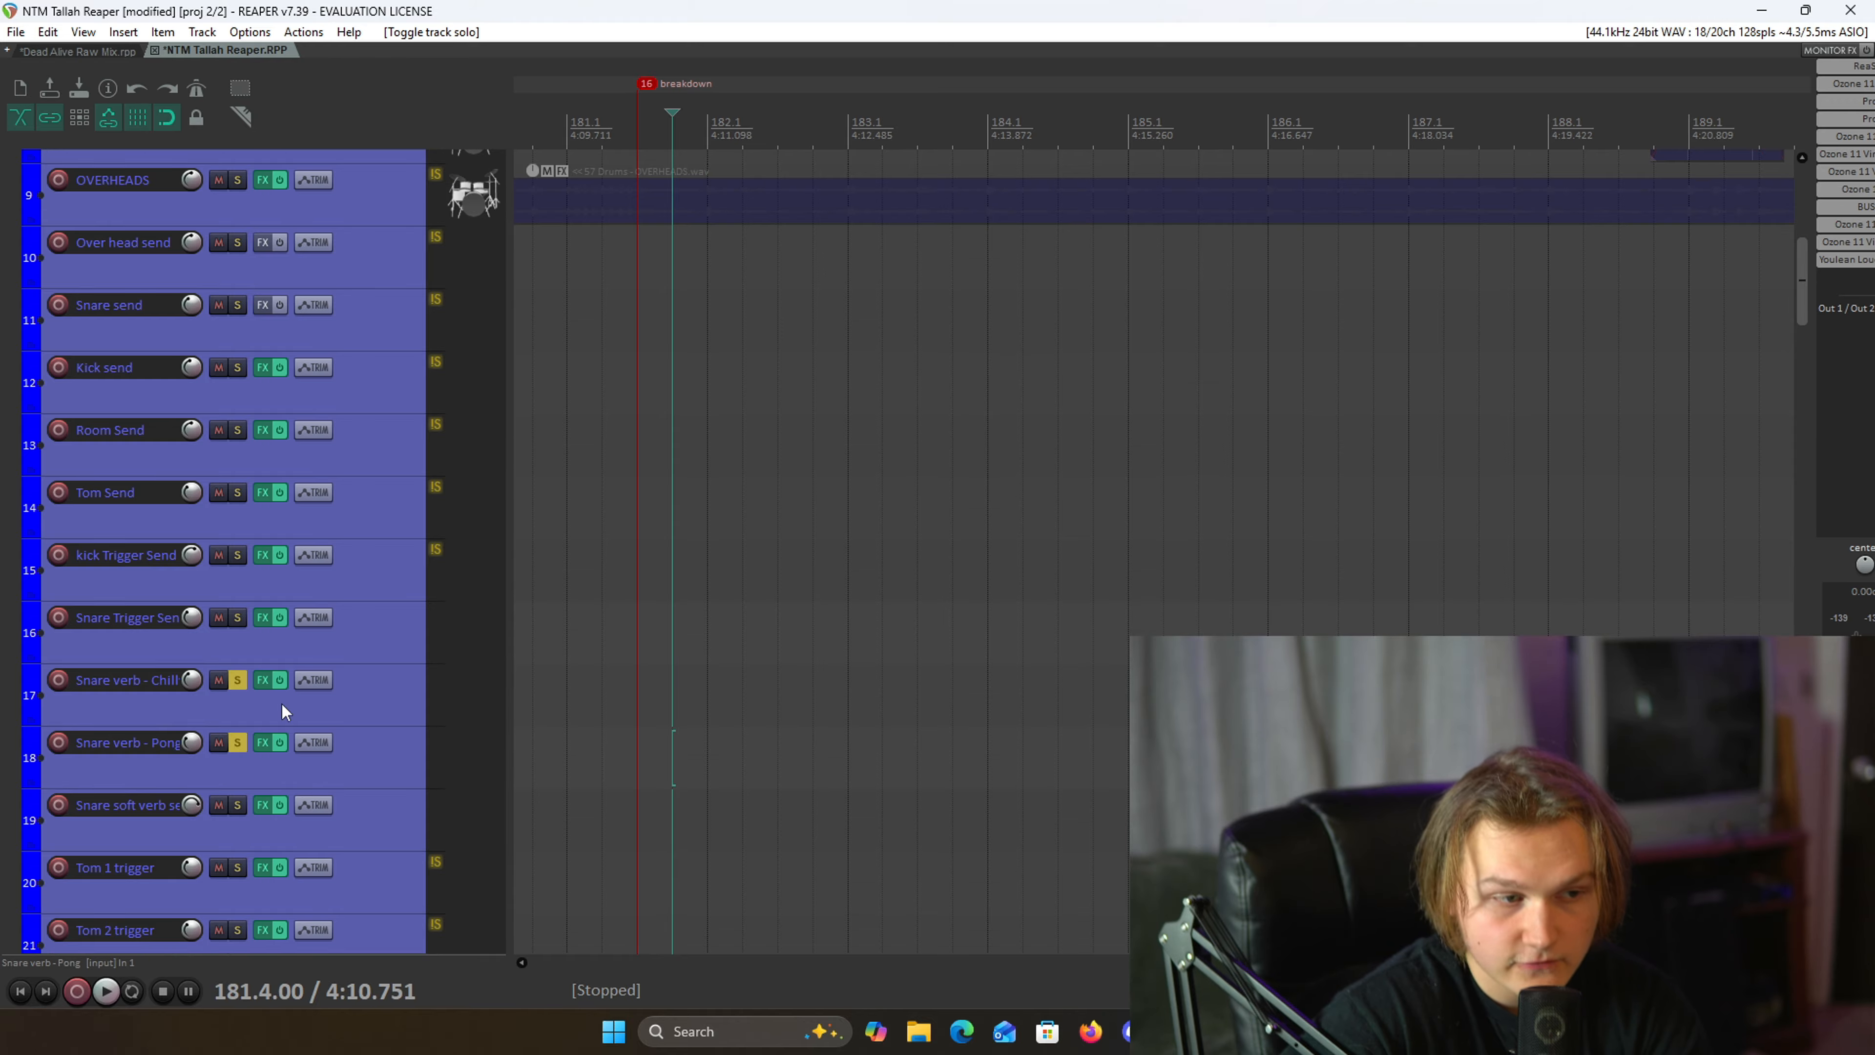
- Audition the ChiliSnare NRG mic sample in Trigger 2 on Snare verb - Chilly and view the track's Pro-Q 3 and Pro-C 2 settings
click(262, 680)
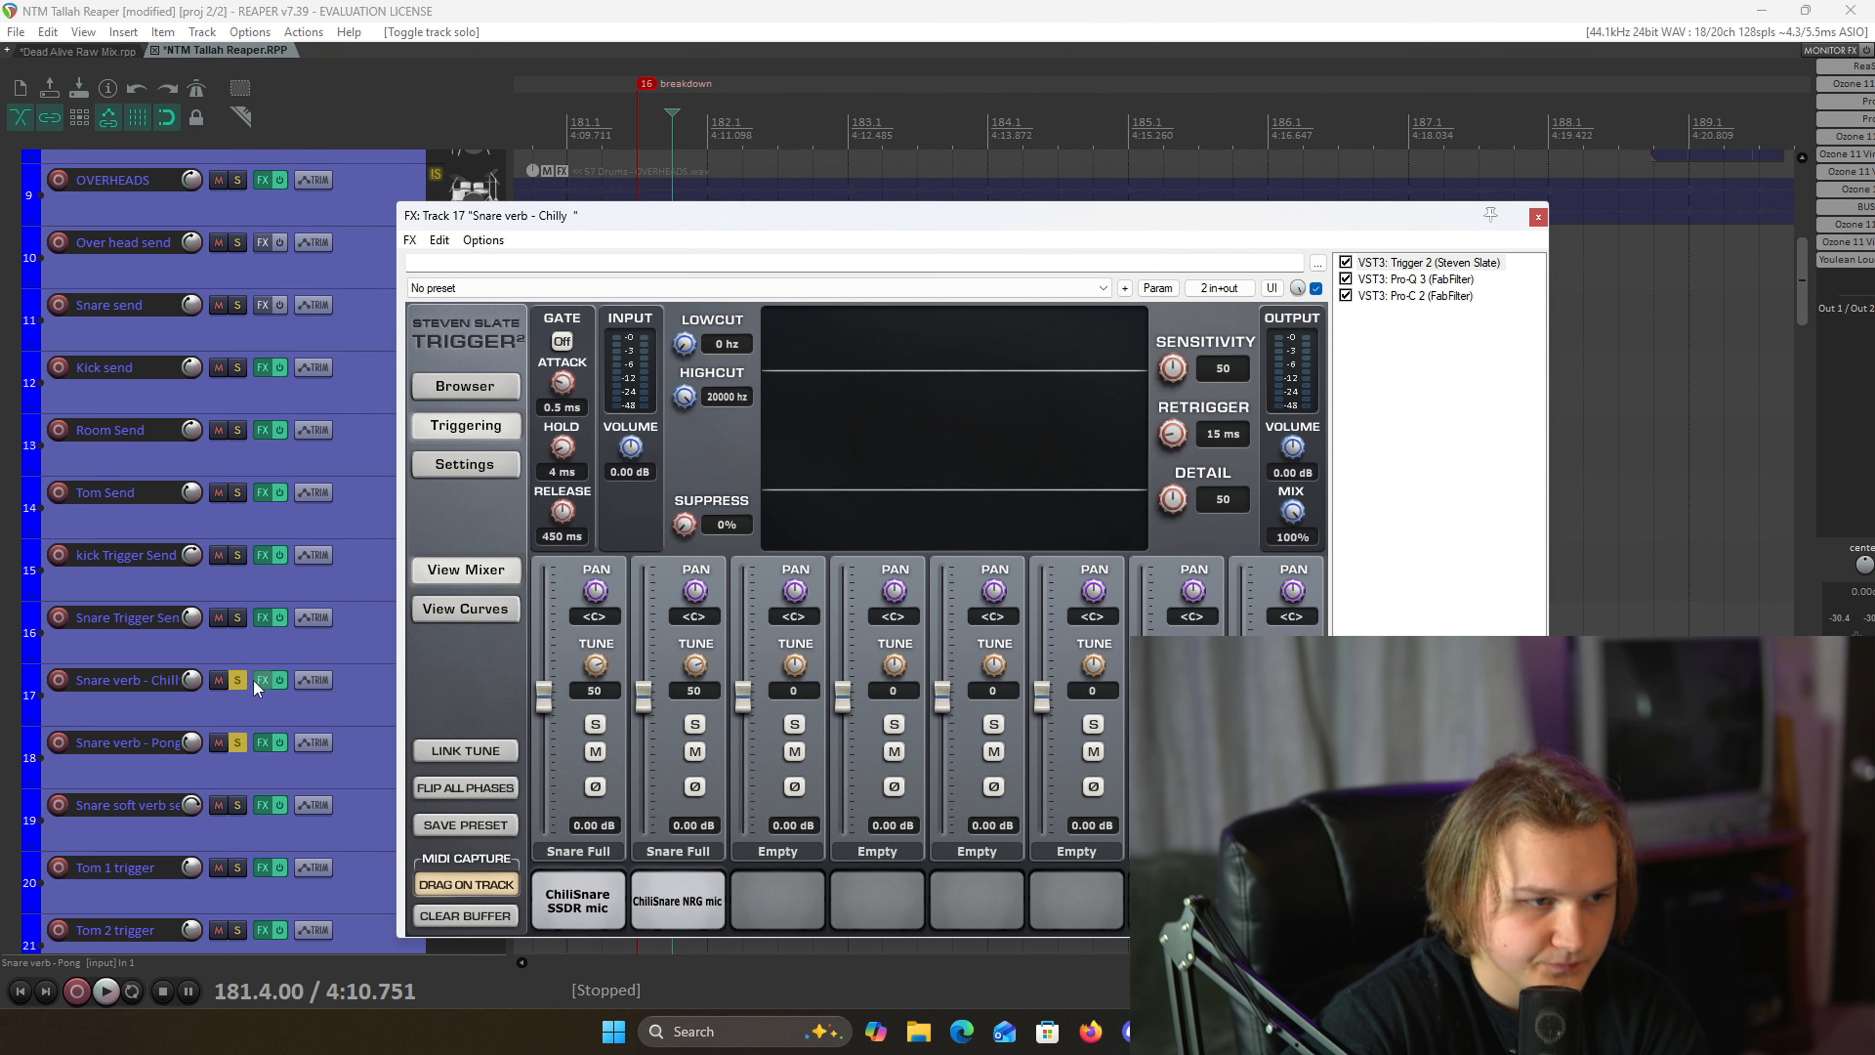
click(943, 705)
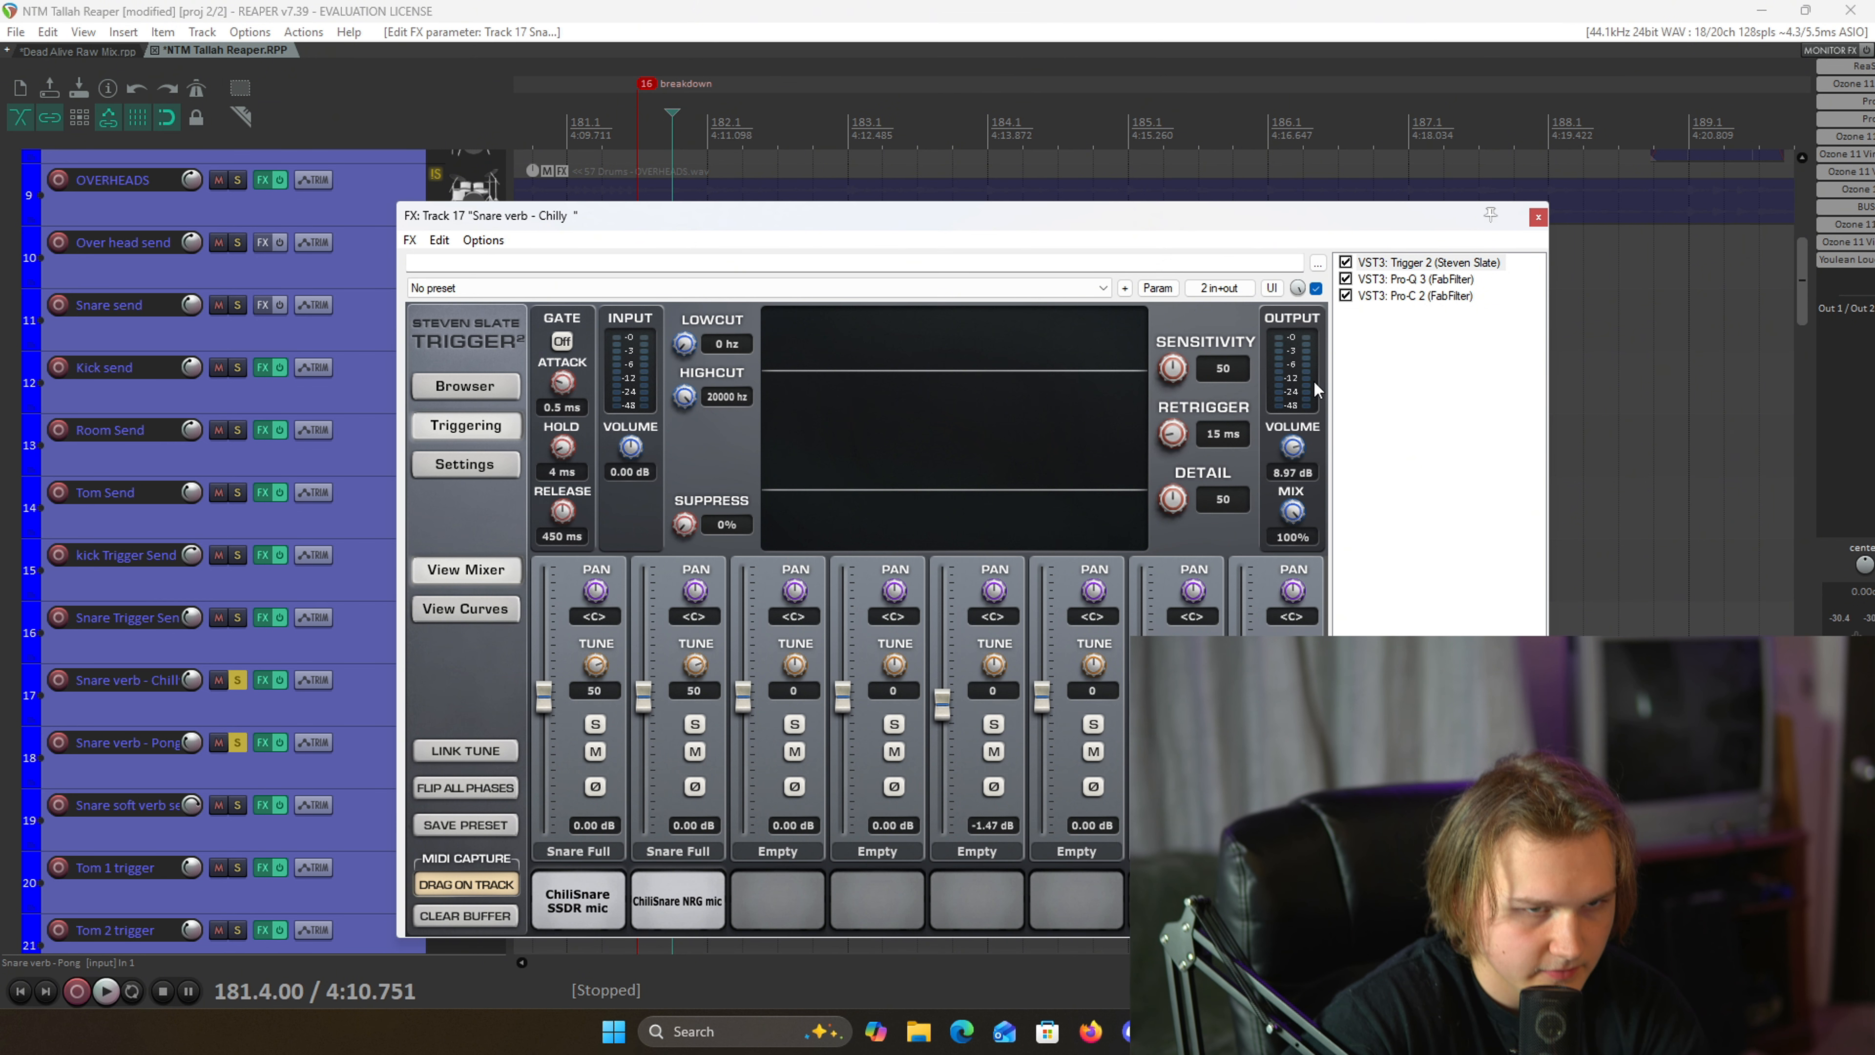
click(673, 900)
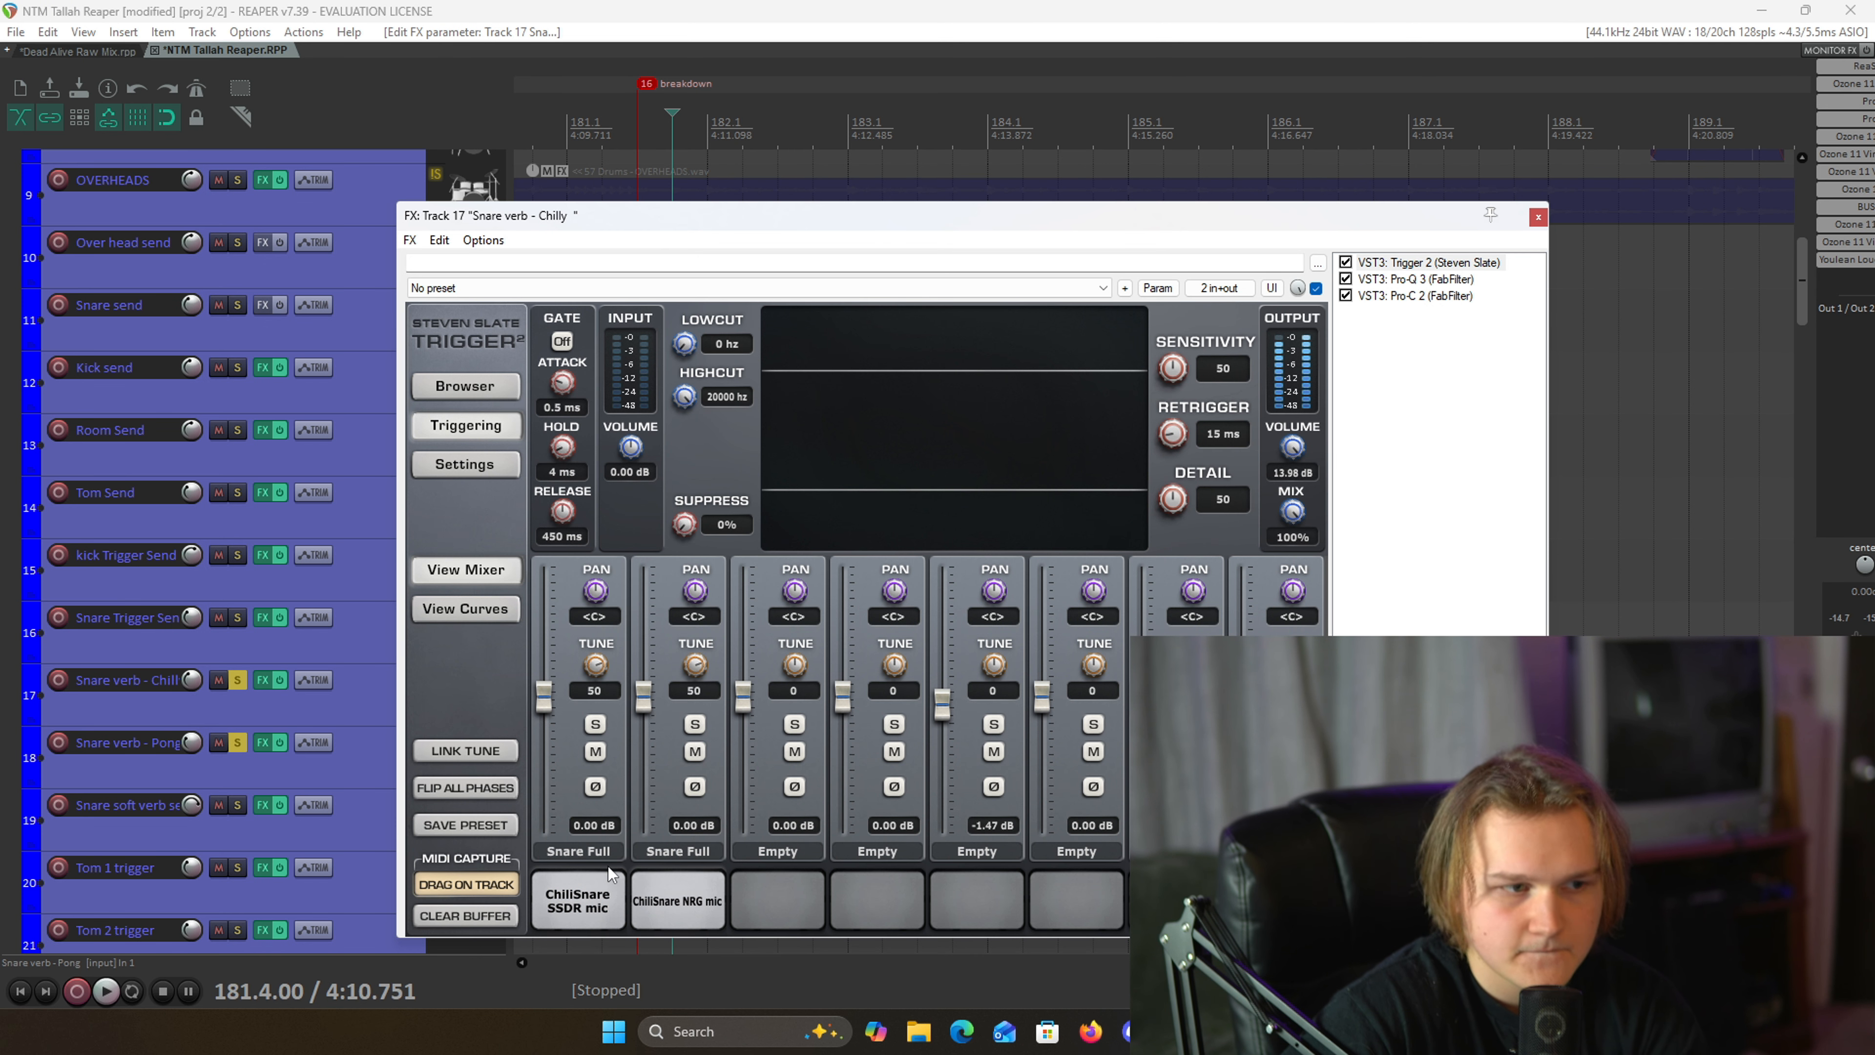
click(1437, 283)
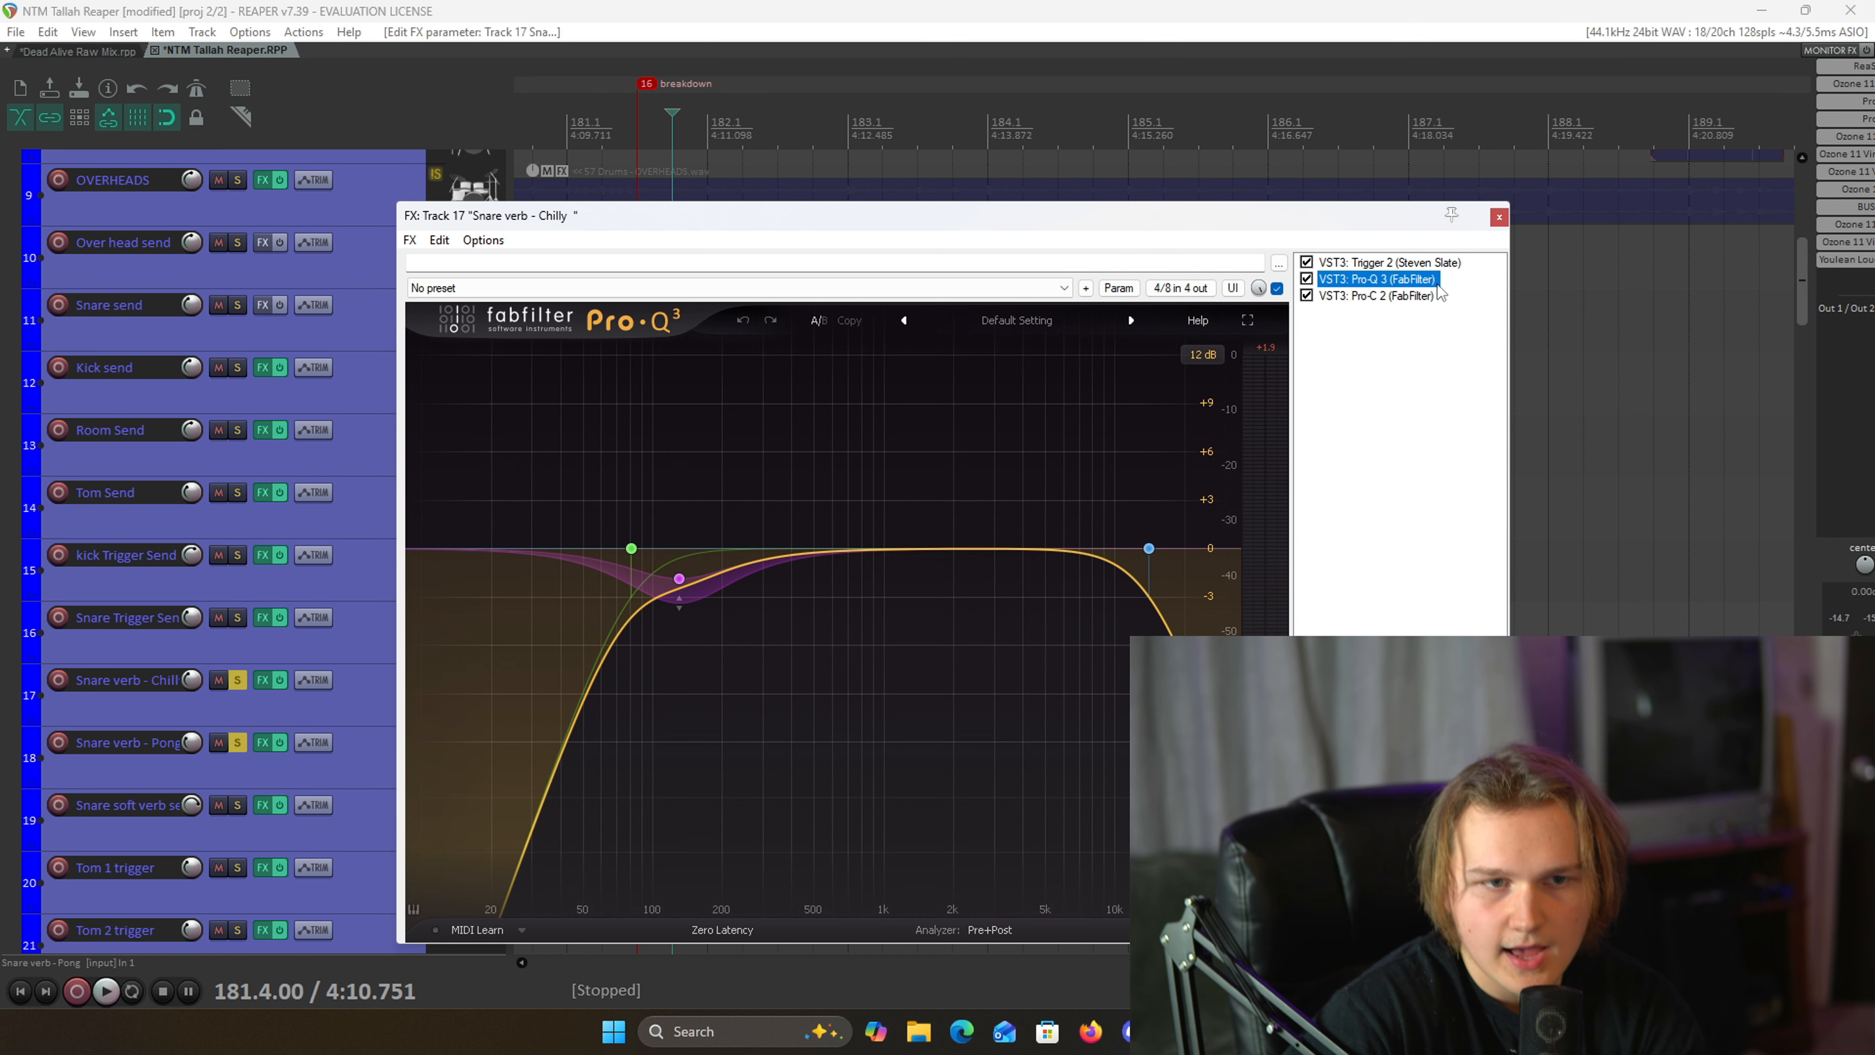
click(1371, 297)
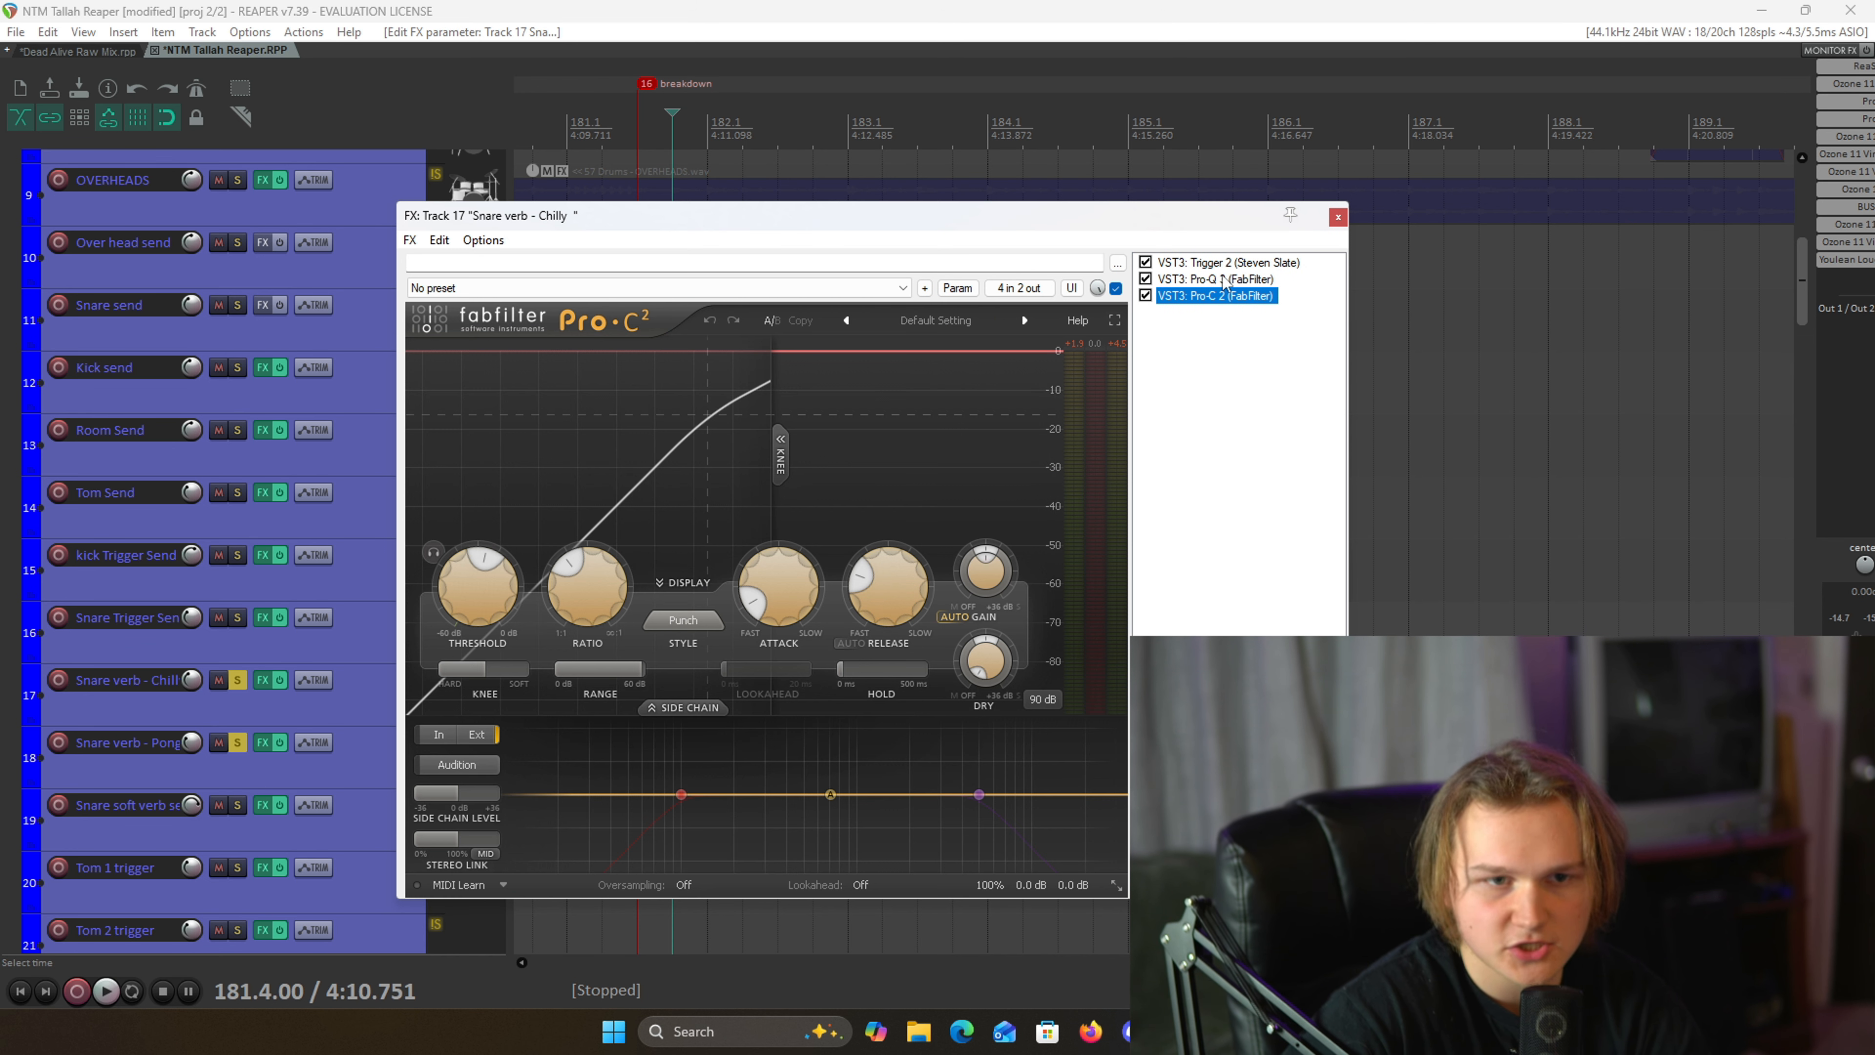
click(1337, 216)
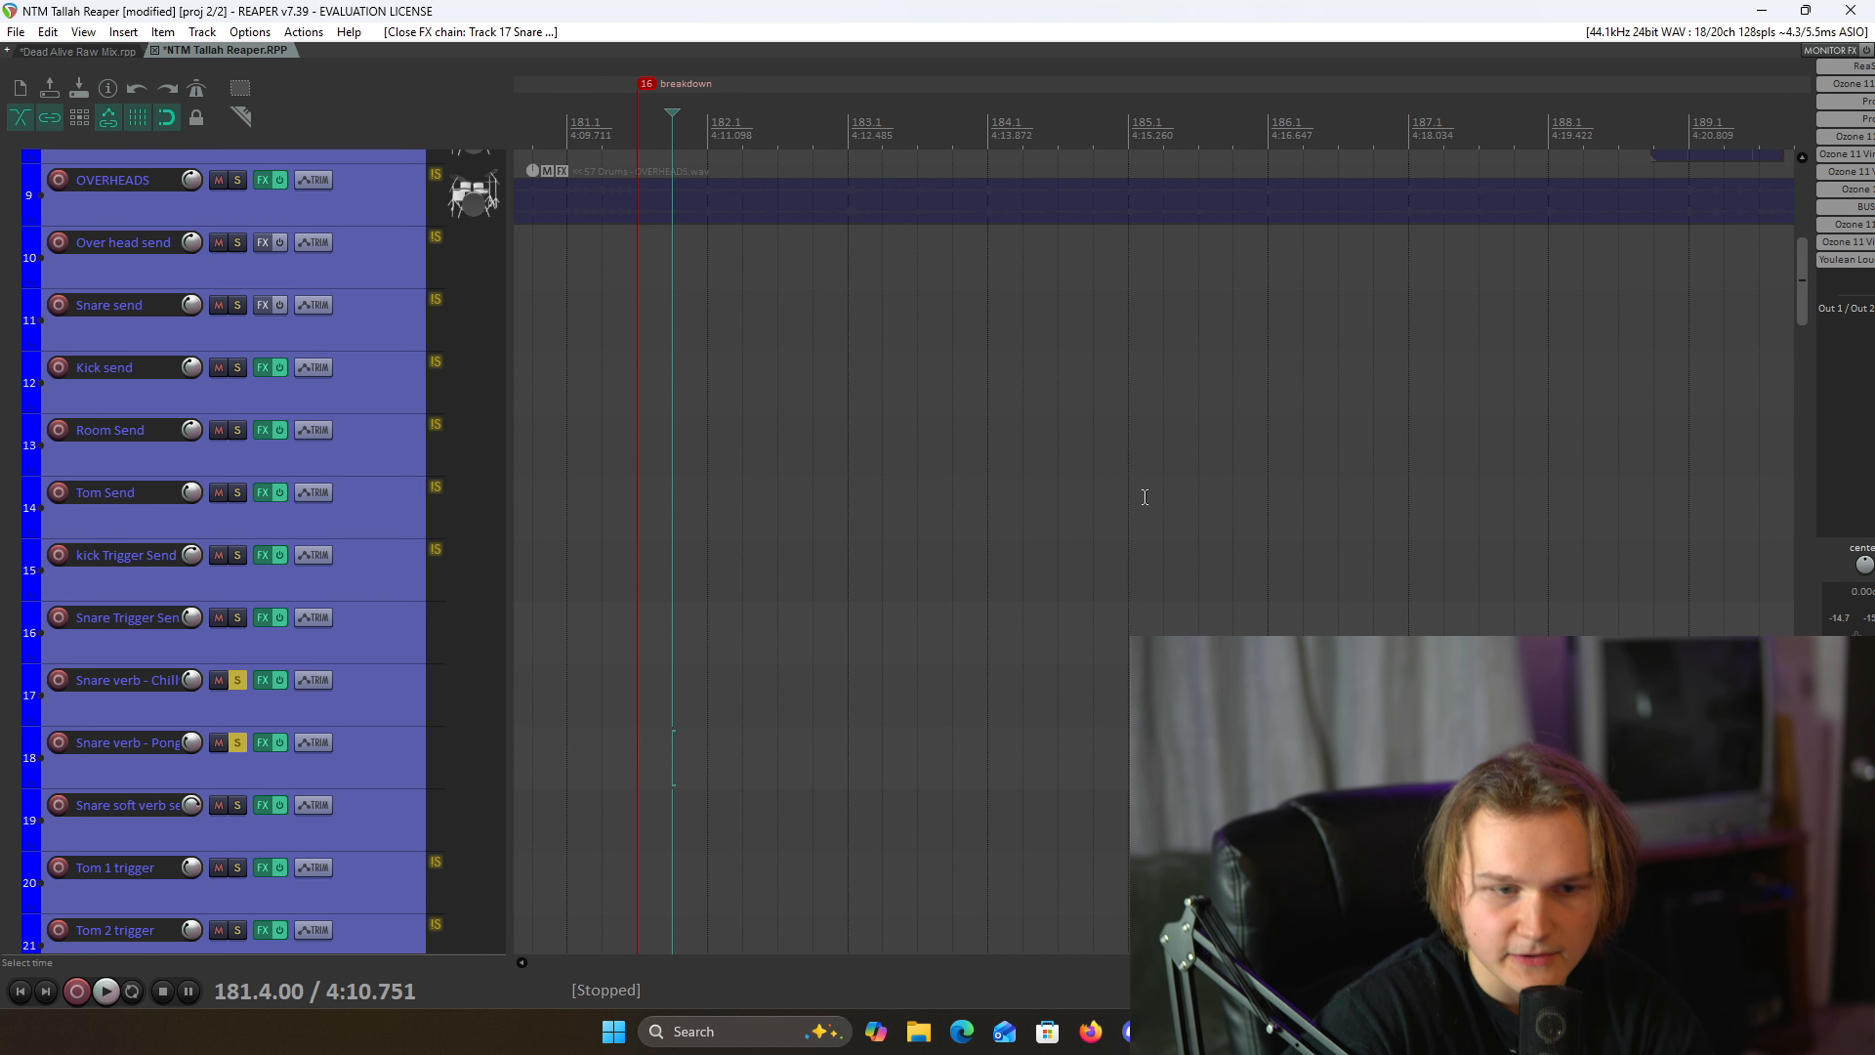
- Return Trigger 2's output volume to 0.00 dB in the Snare verb - Chilly effects chain
click(263, 680)
click(1205, 263)
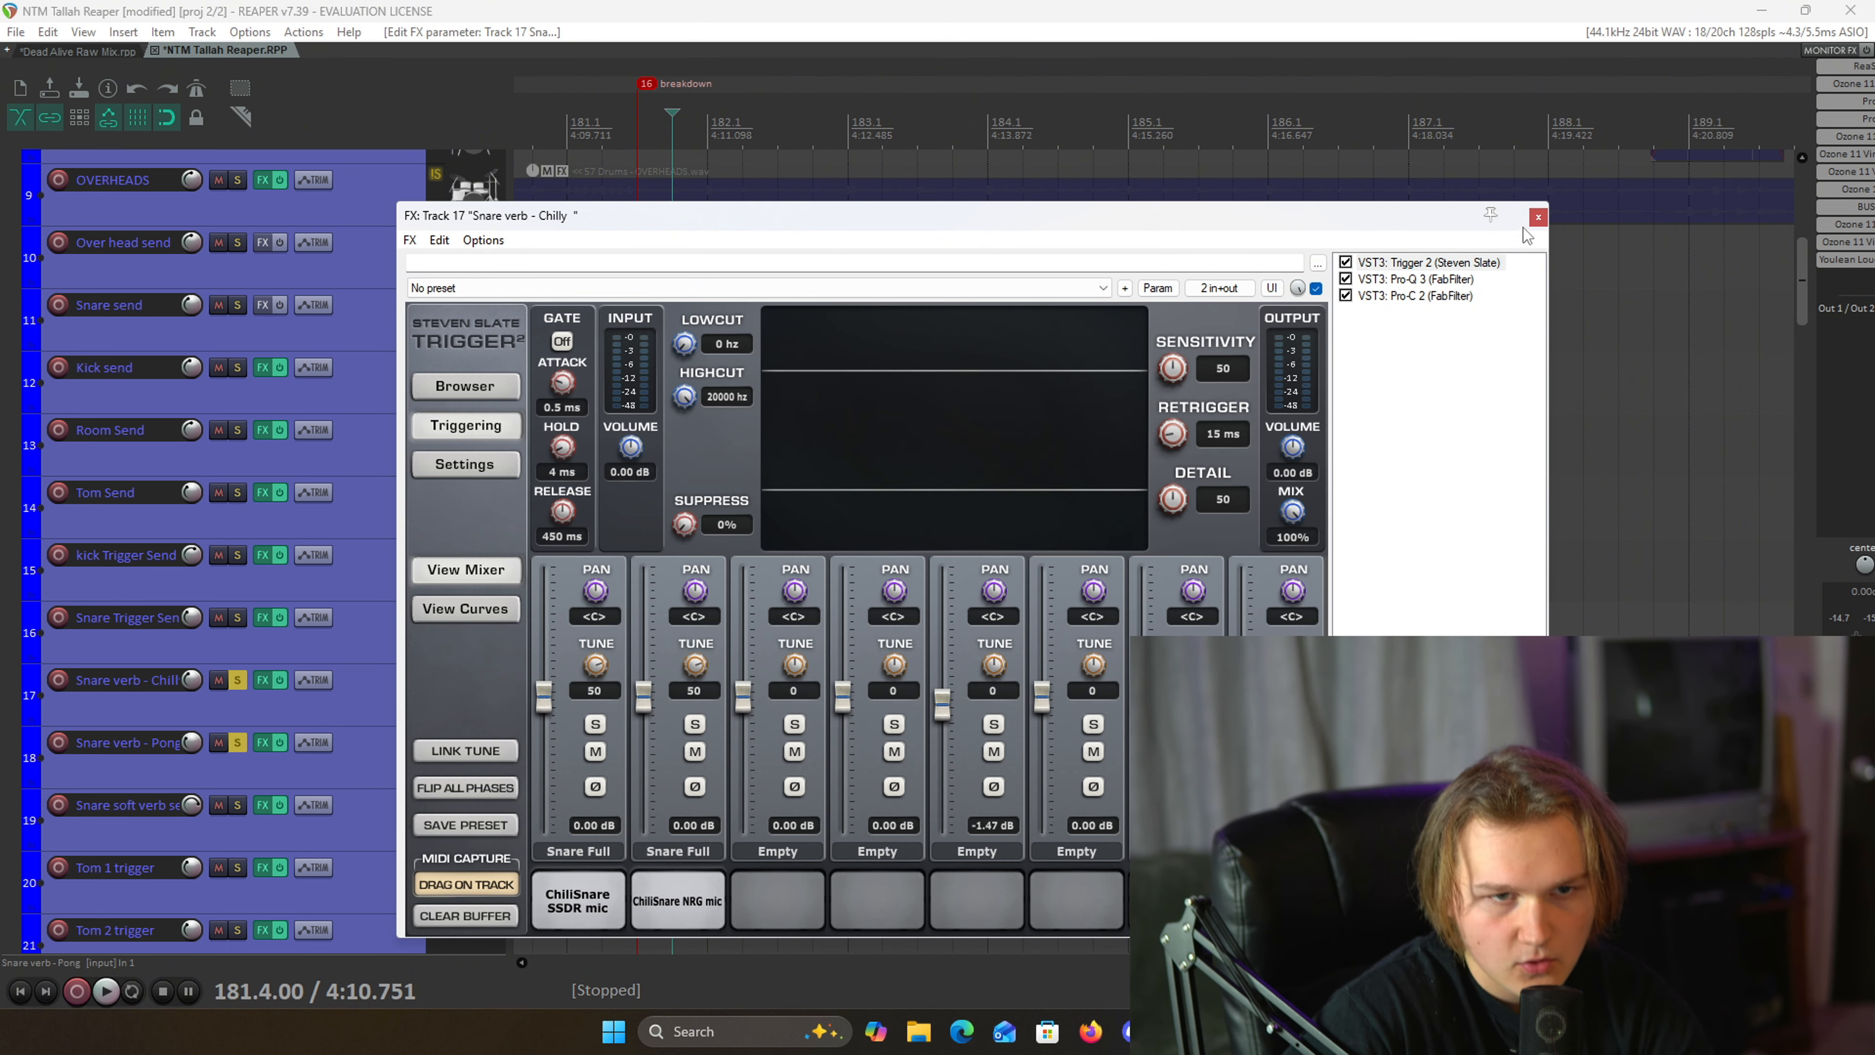
click(1537, 217)
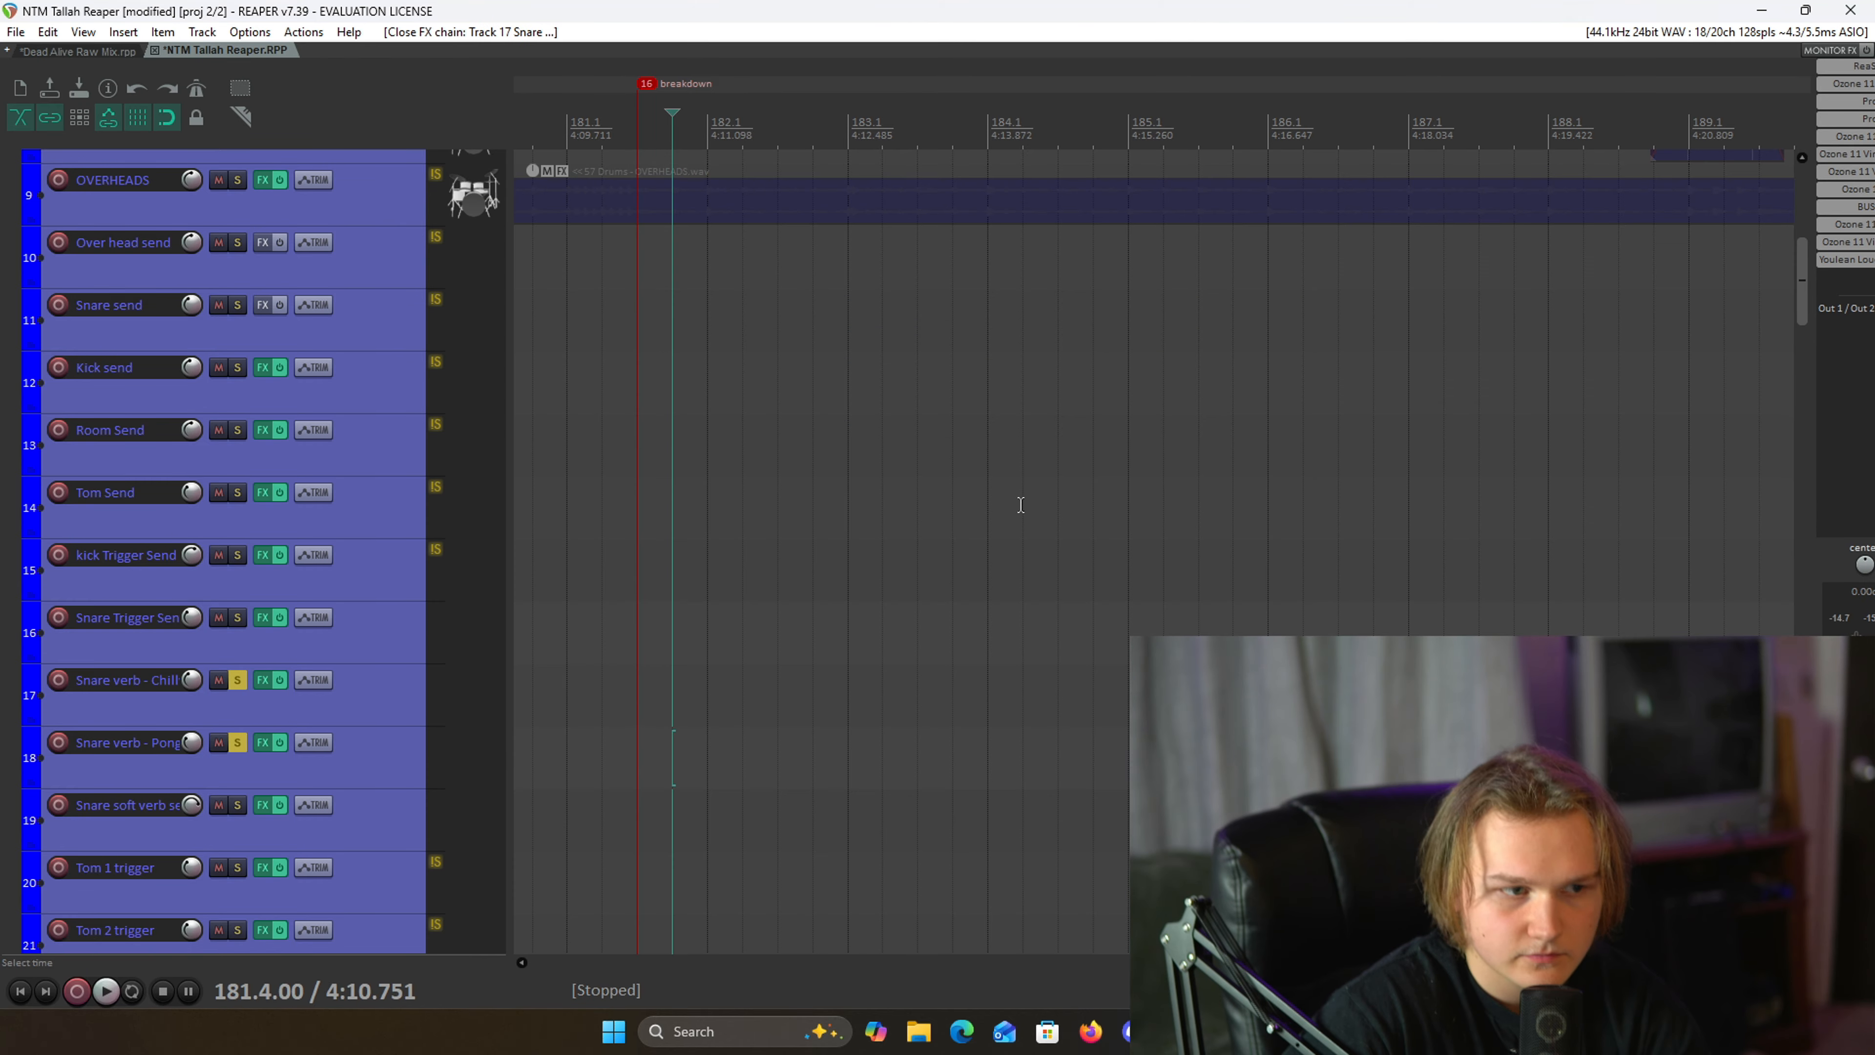
scroll(287, 771, down, 1)
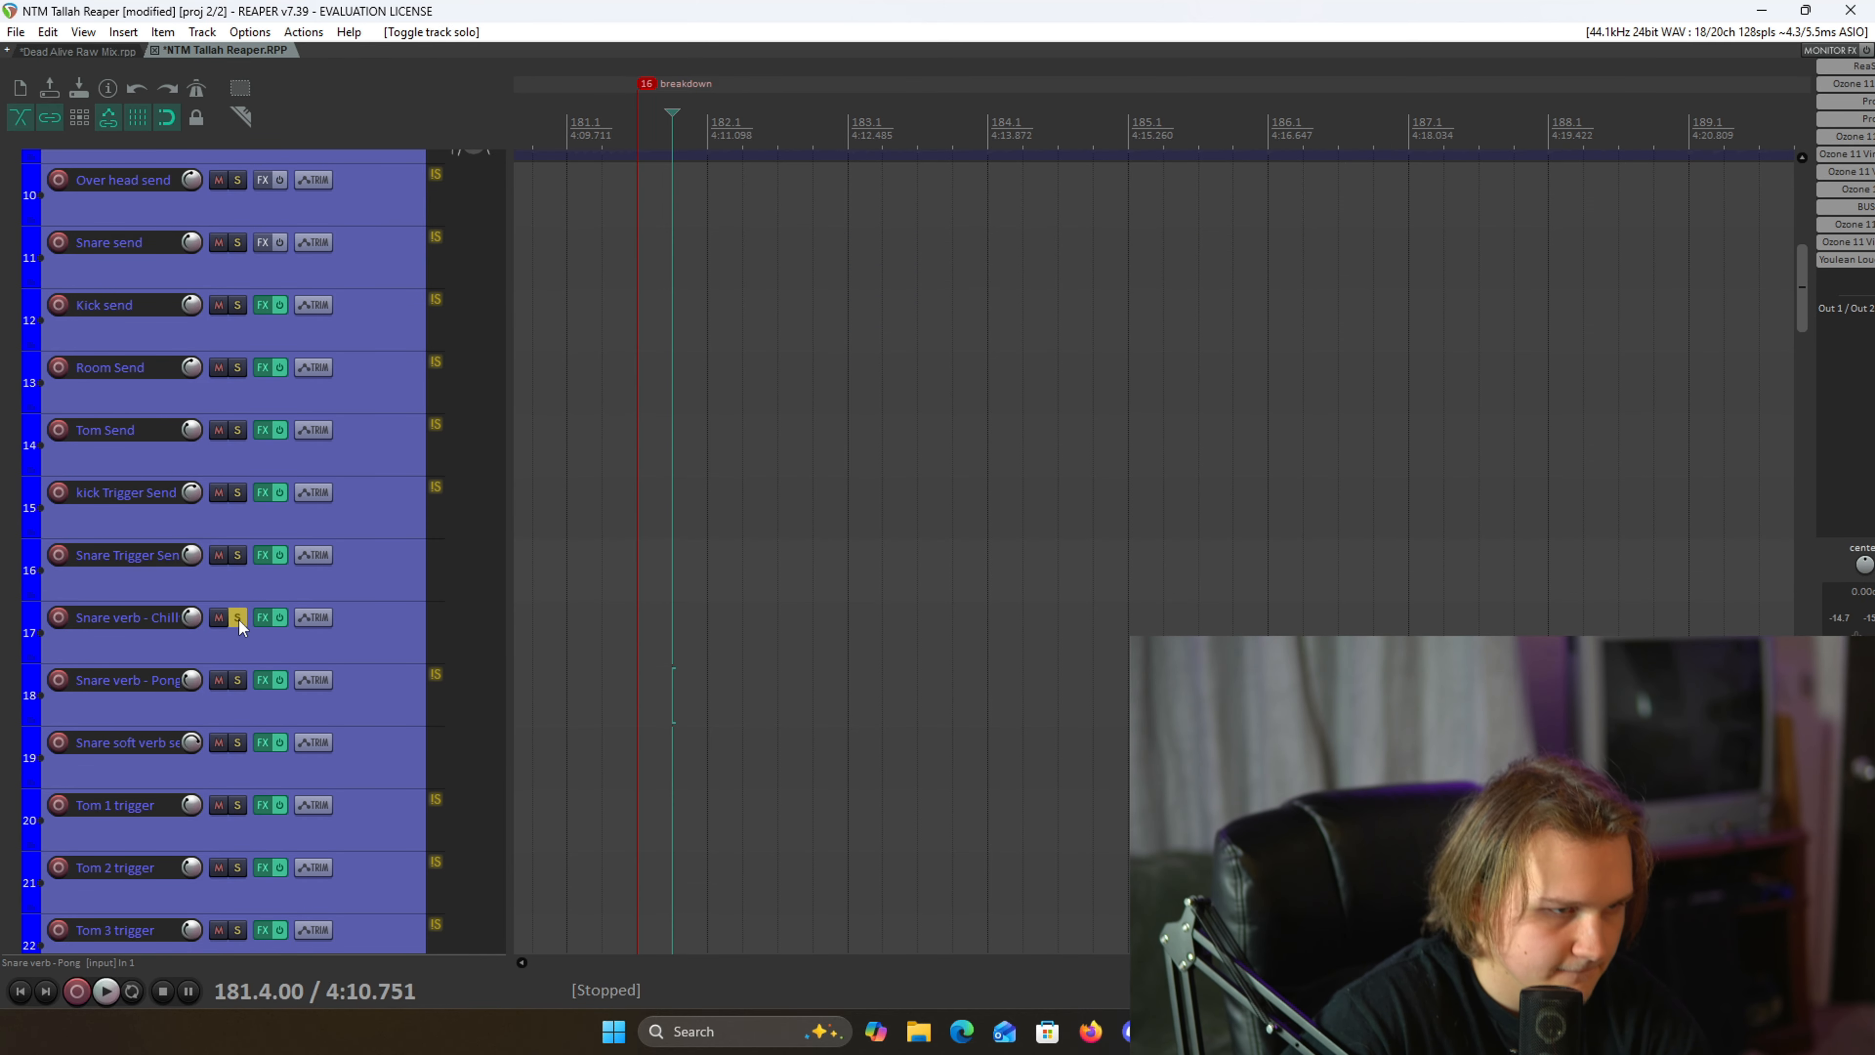
click(238, 620)
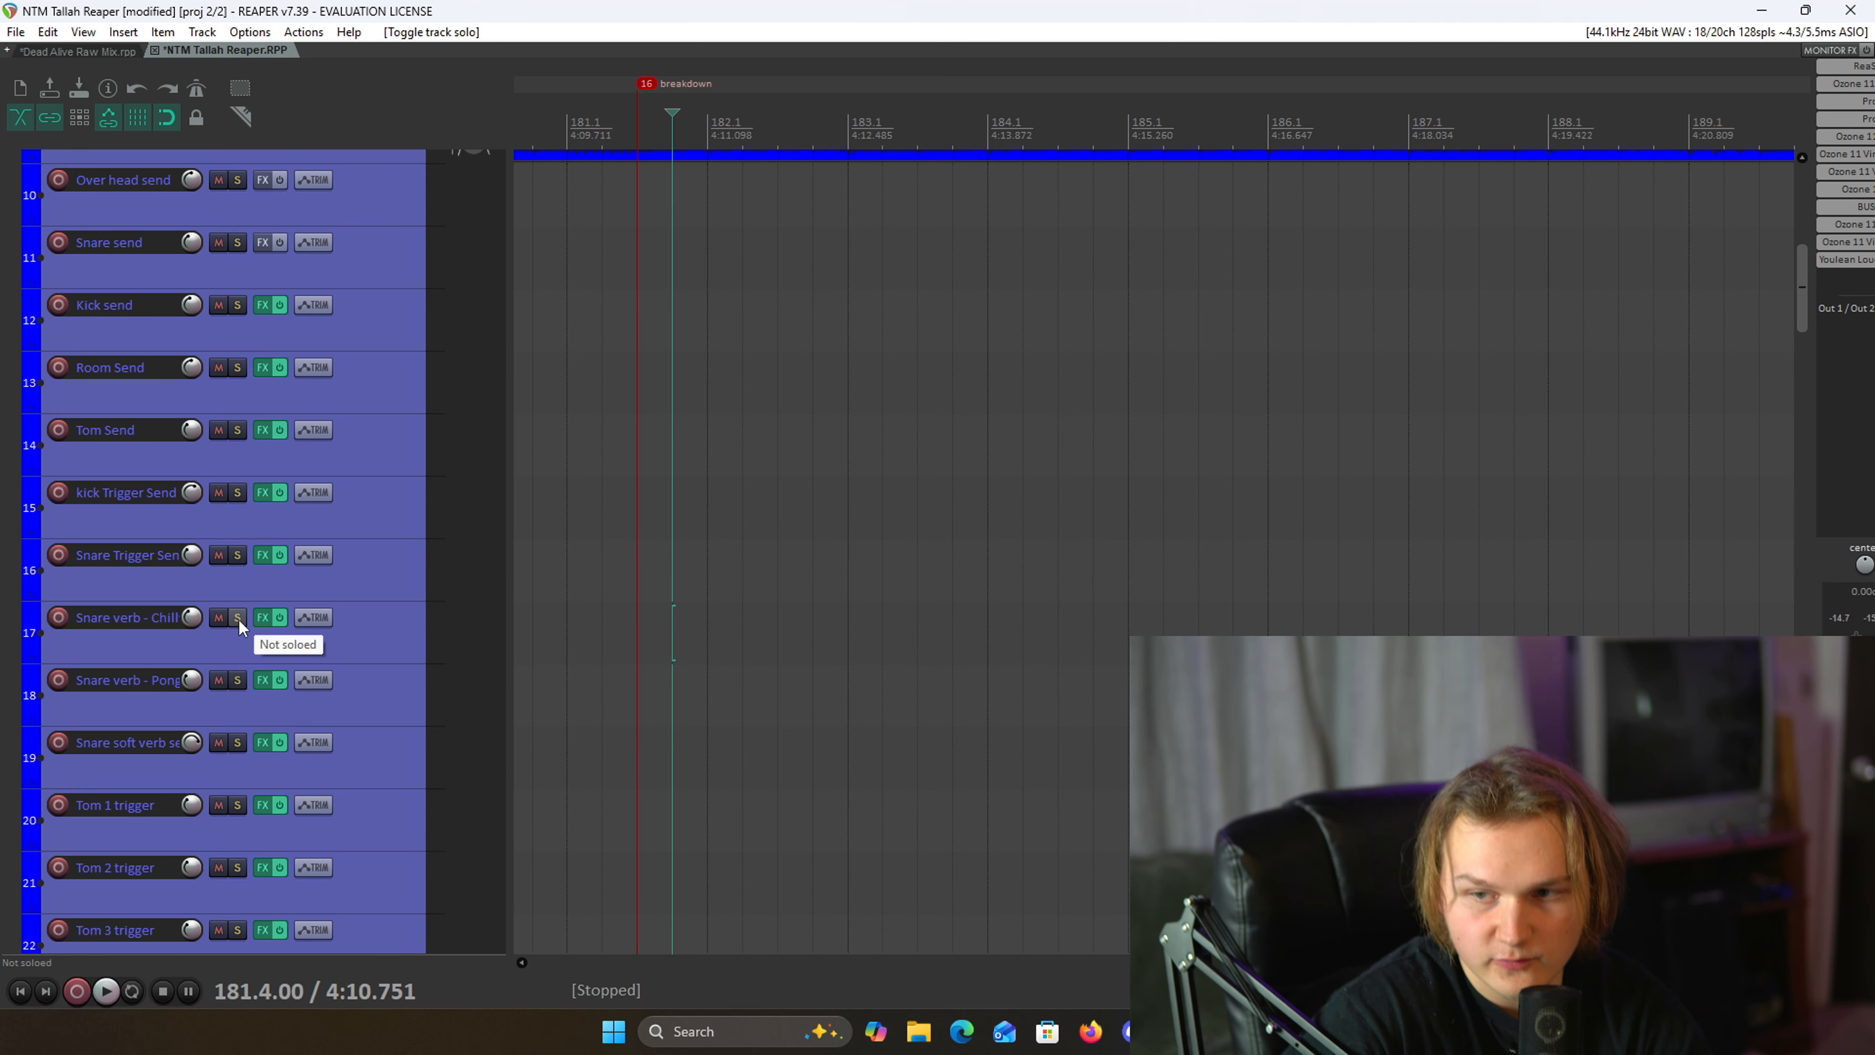
click(237, 681)
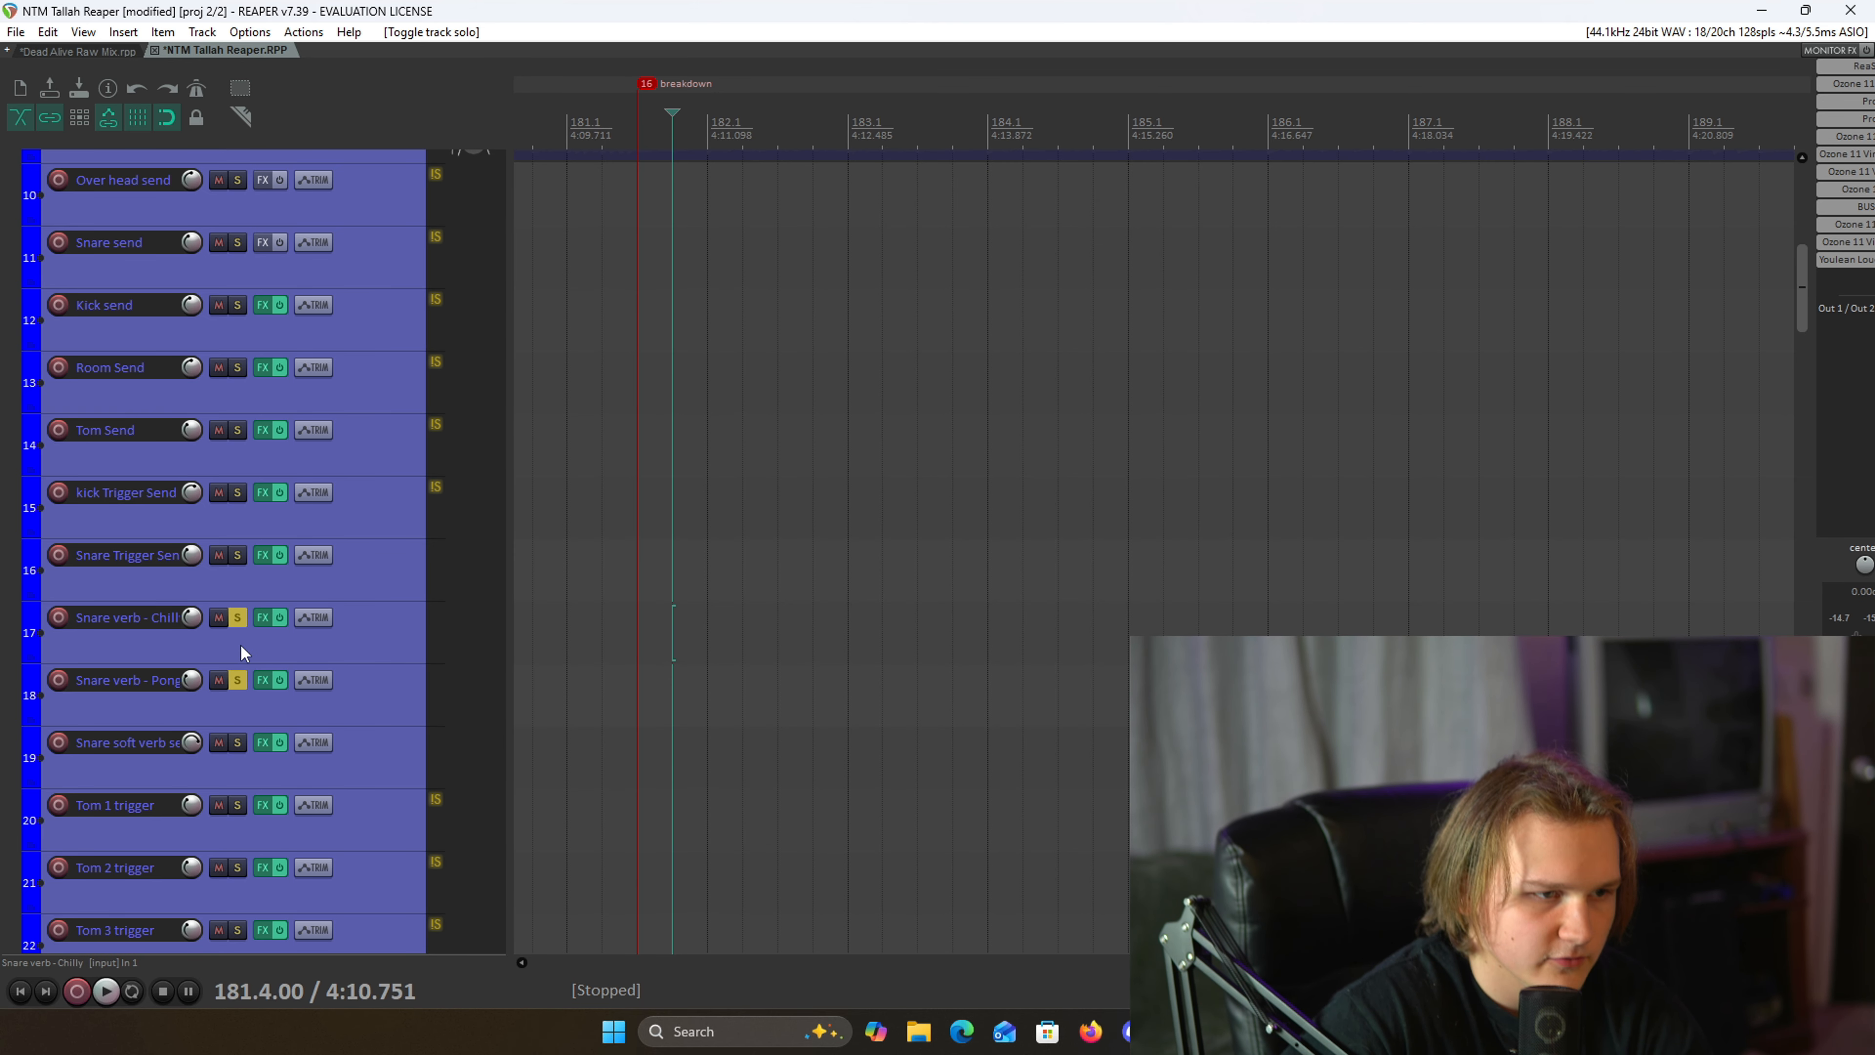
- Audition the trigger sample on Snare verb - Pong and review its Pro-R, Pro-Q 3 and Saturn 2 settings
click(262, 680)
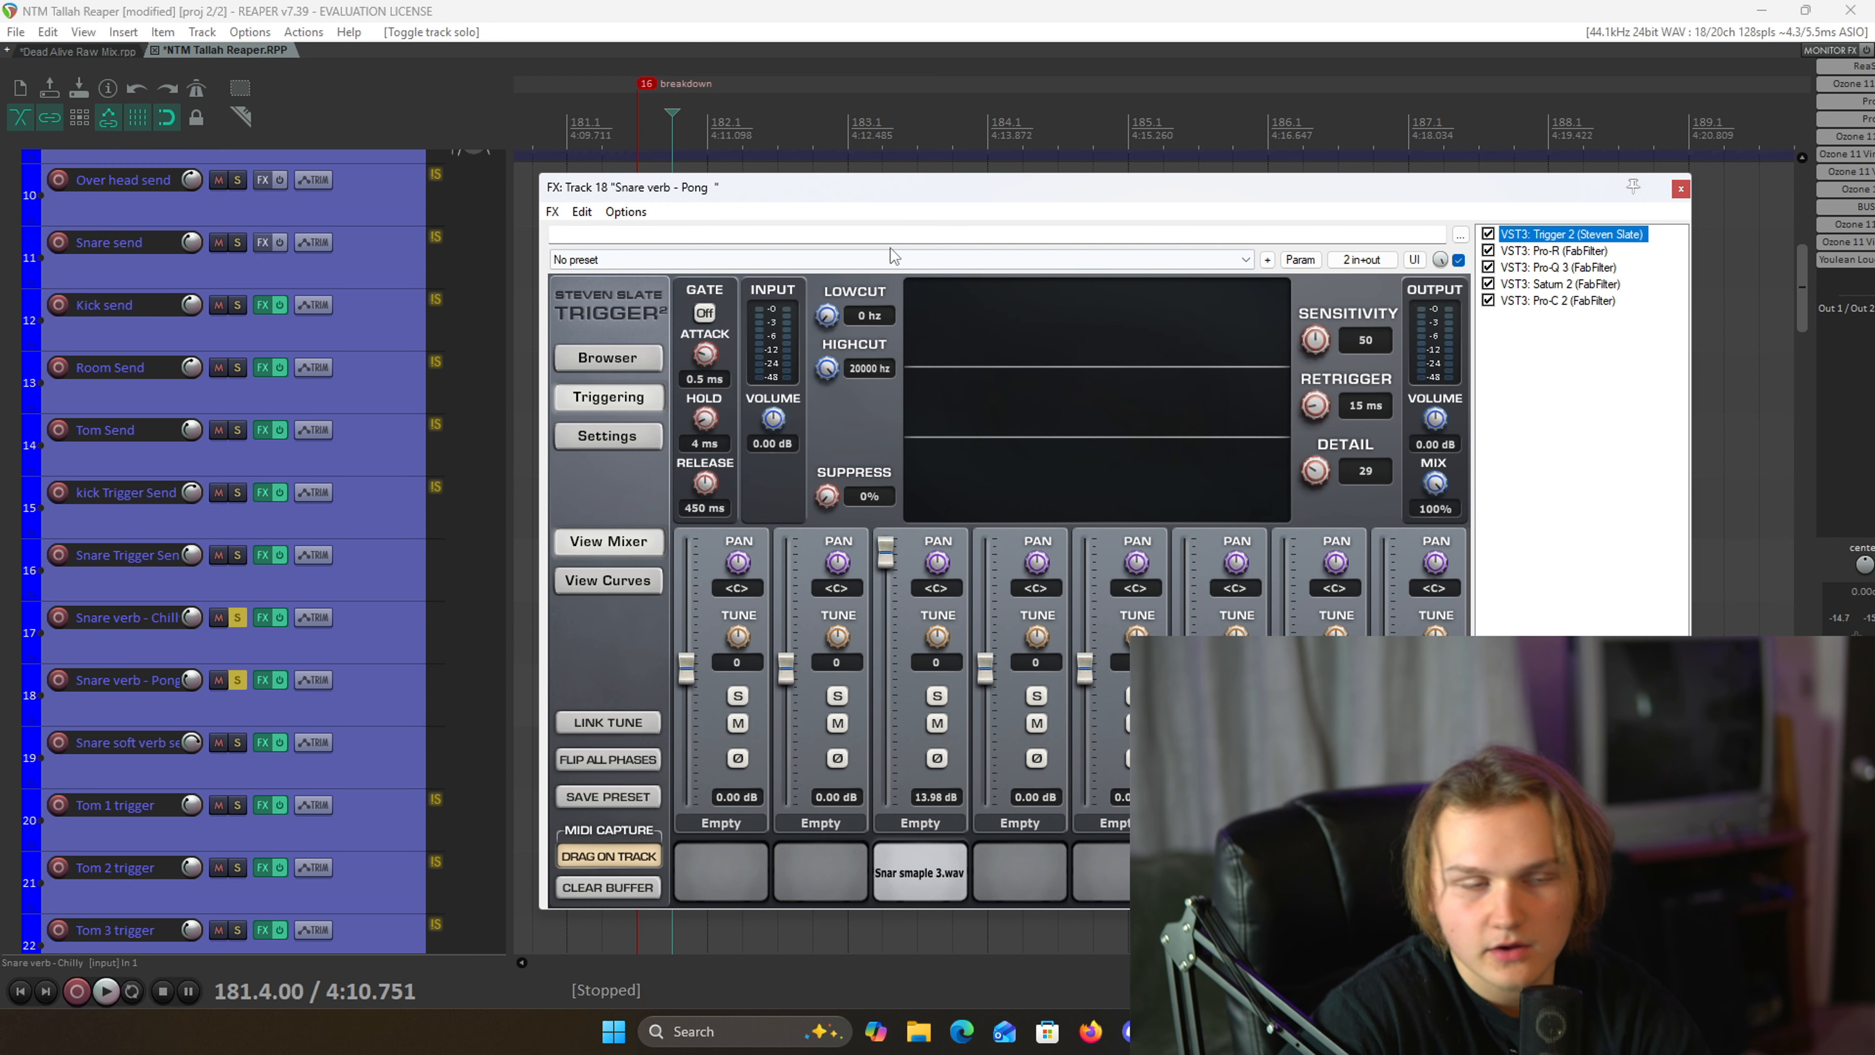
drag(907, 198, 794, 175)
click(815, 863)
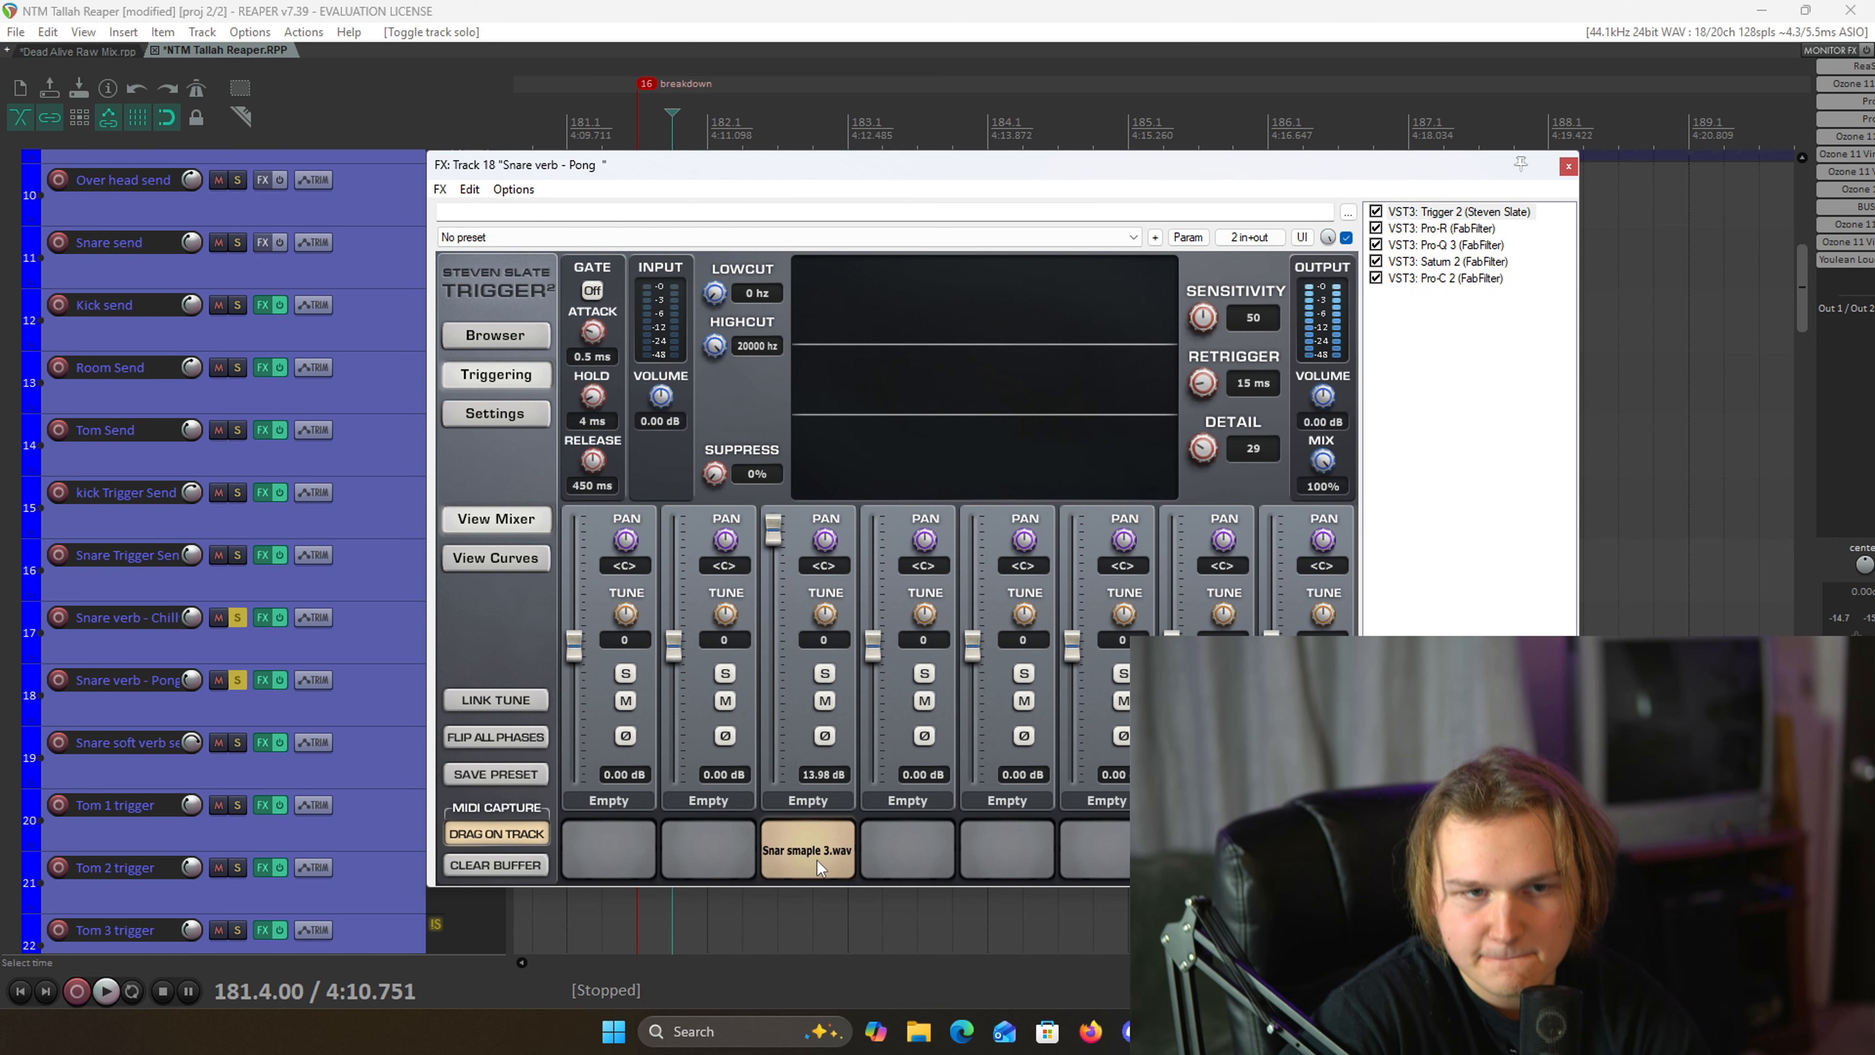
click(1448, 229)
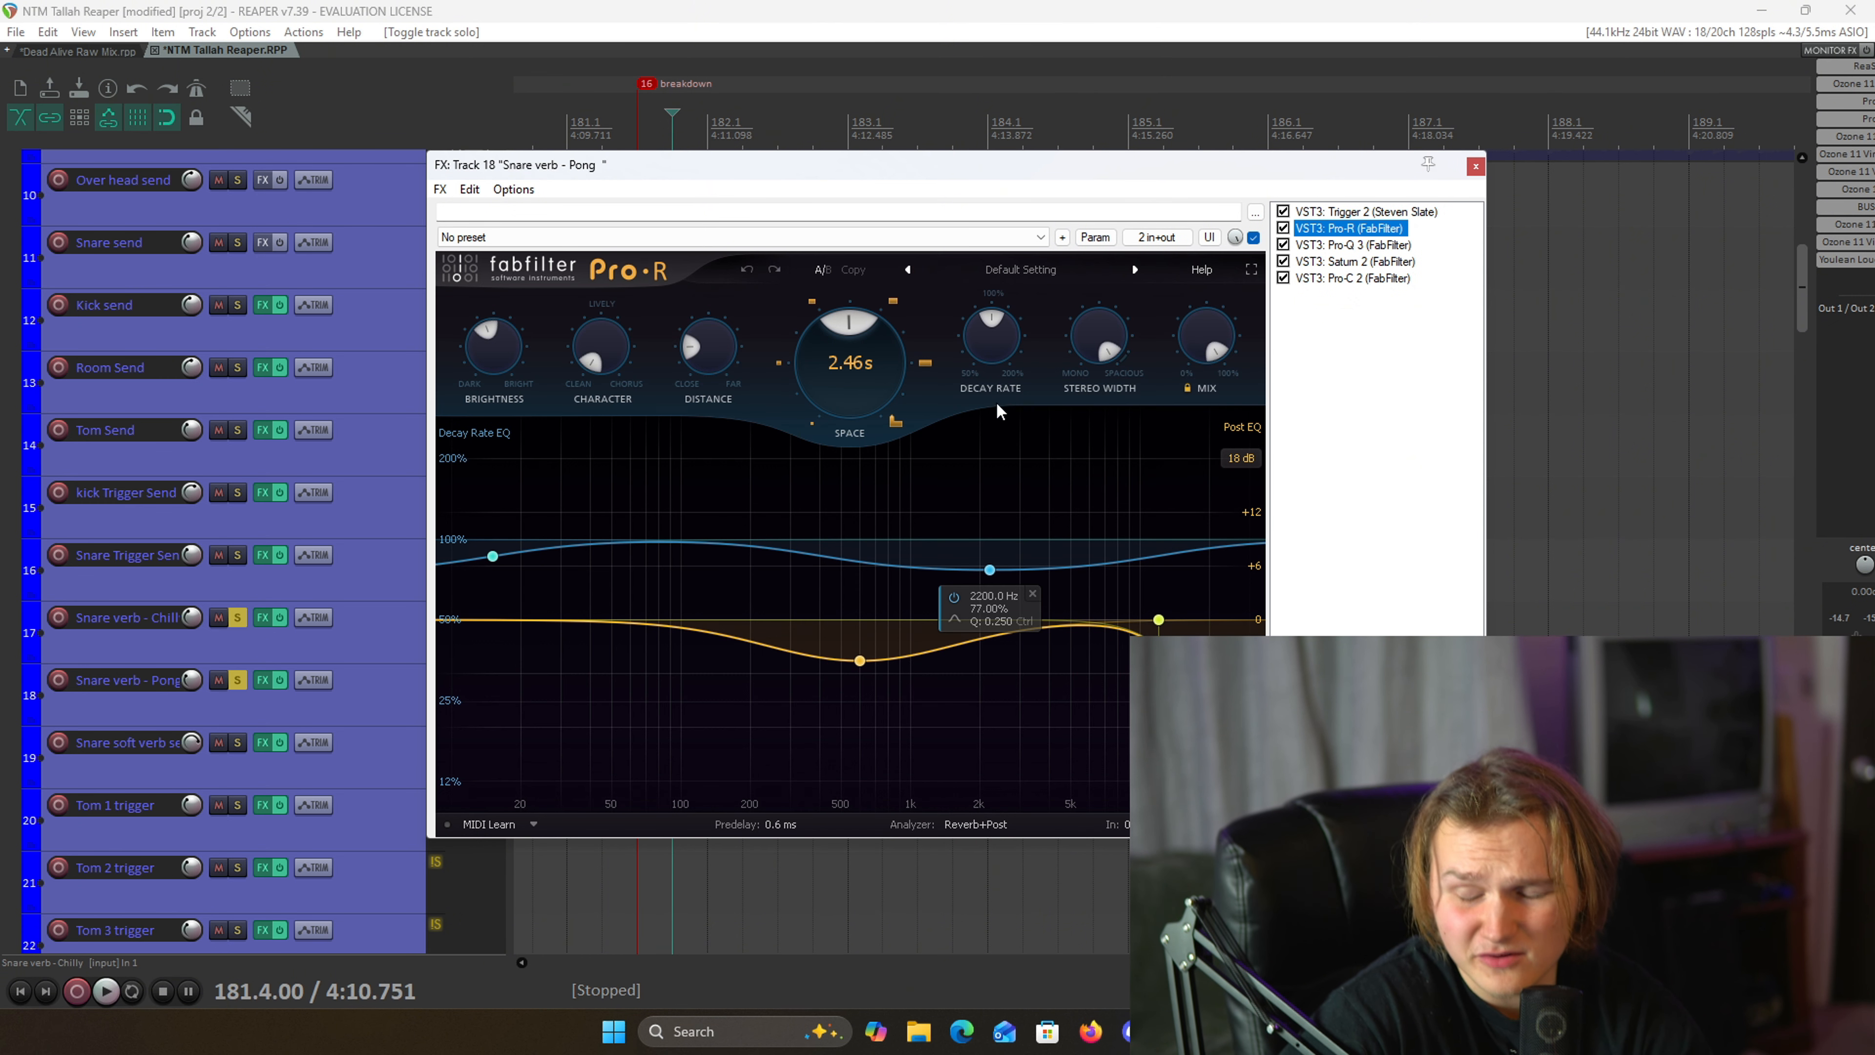
click(1324, 247)
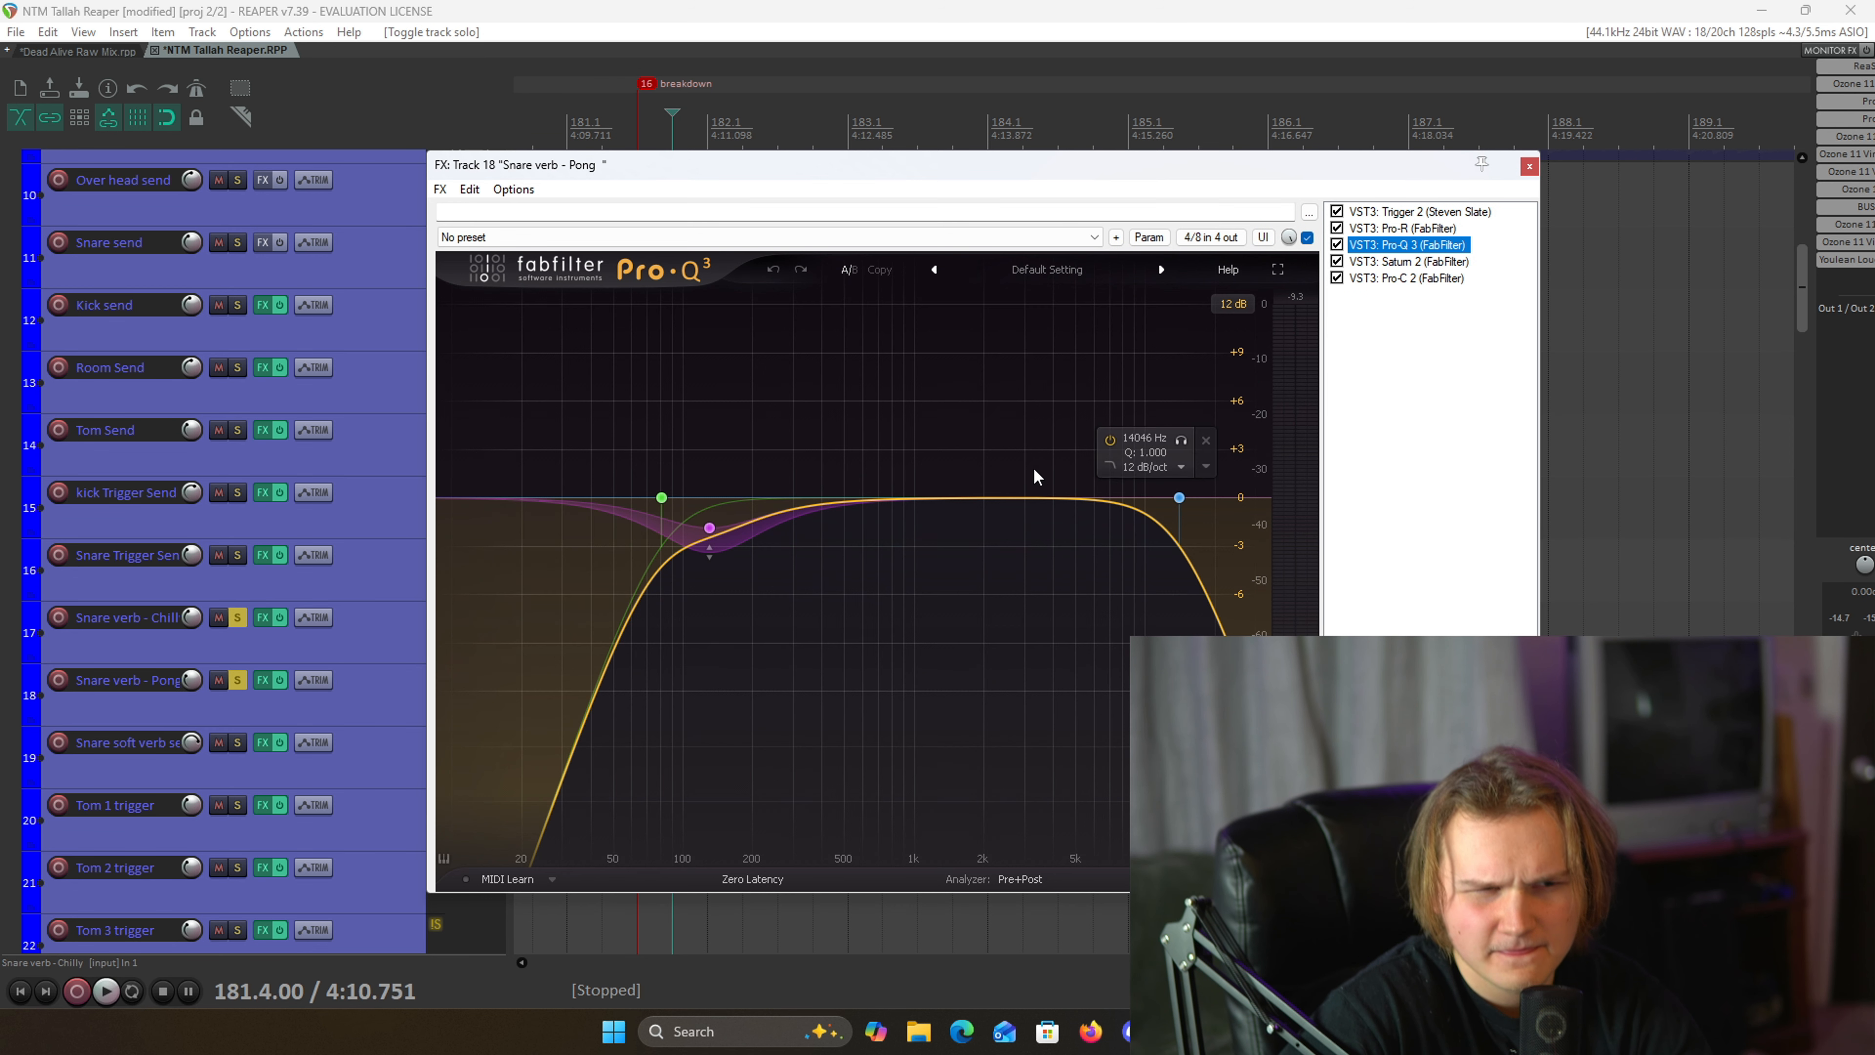
click(1407, 261)
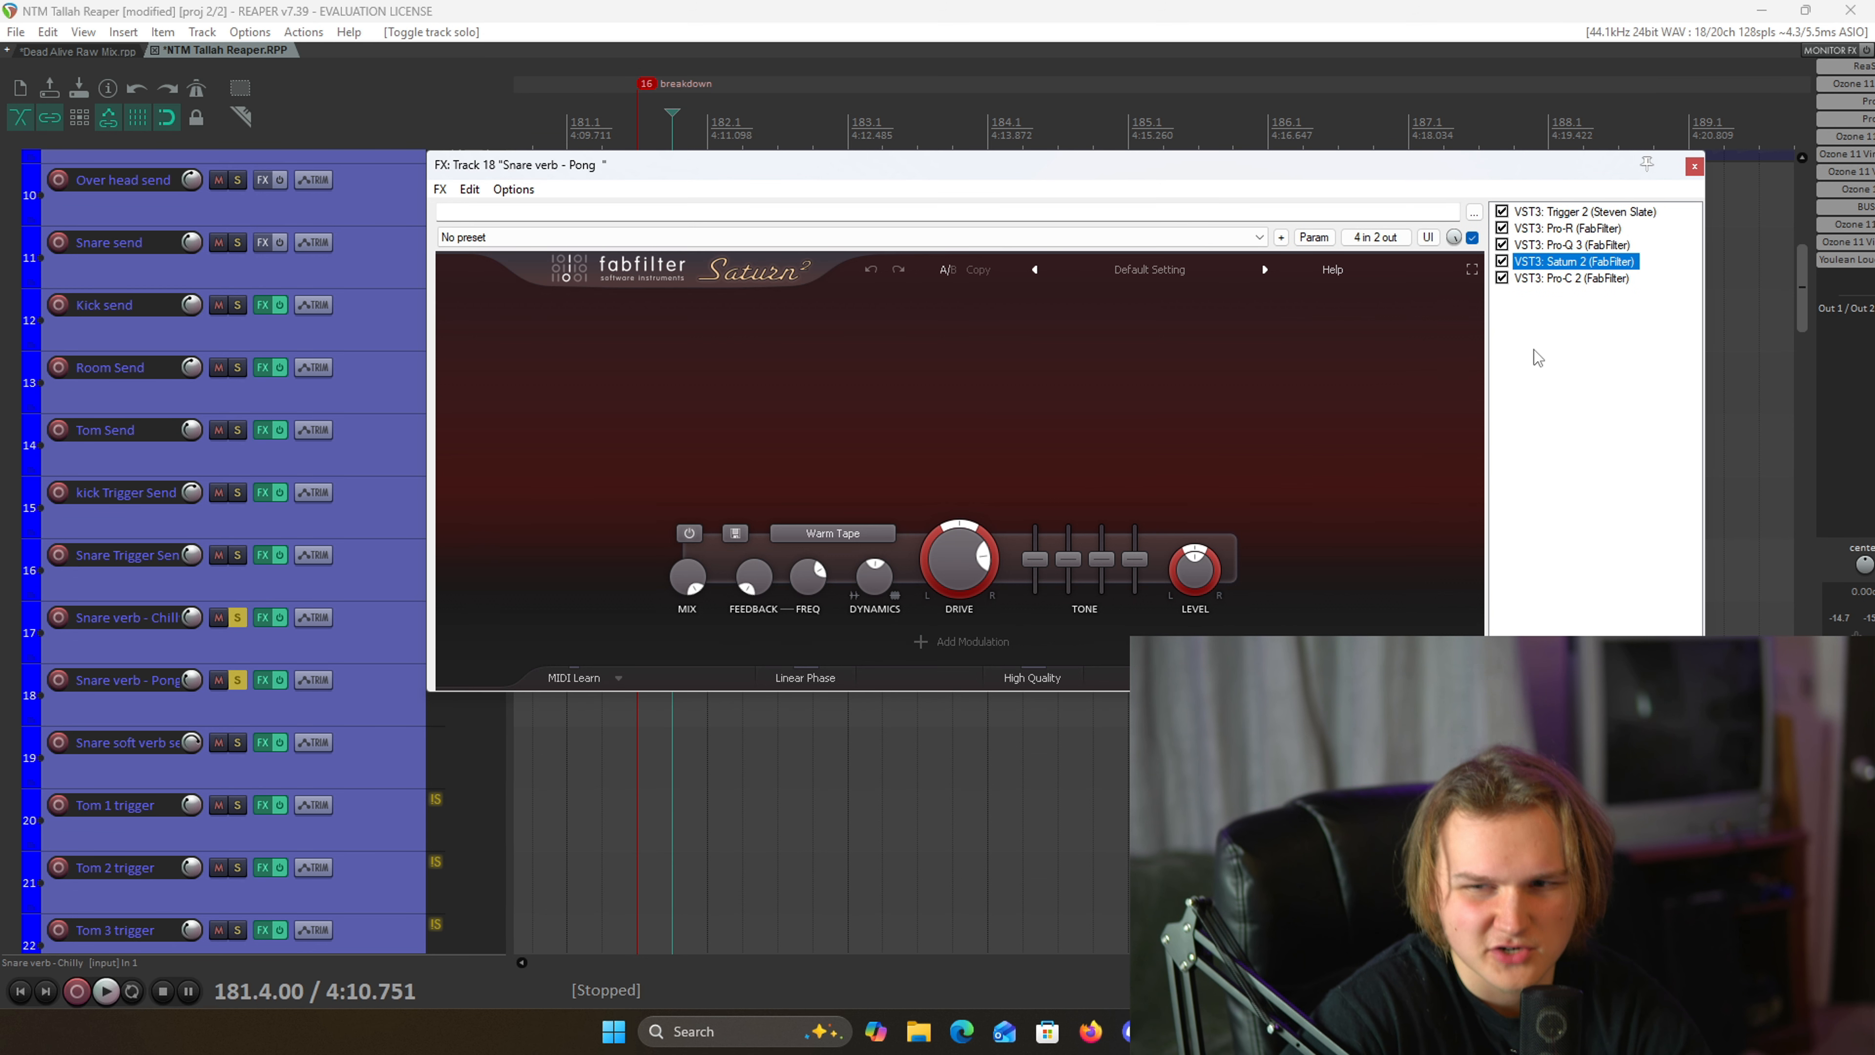
click(1566, 229)
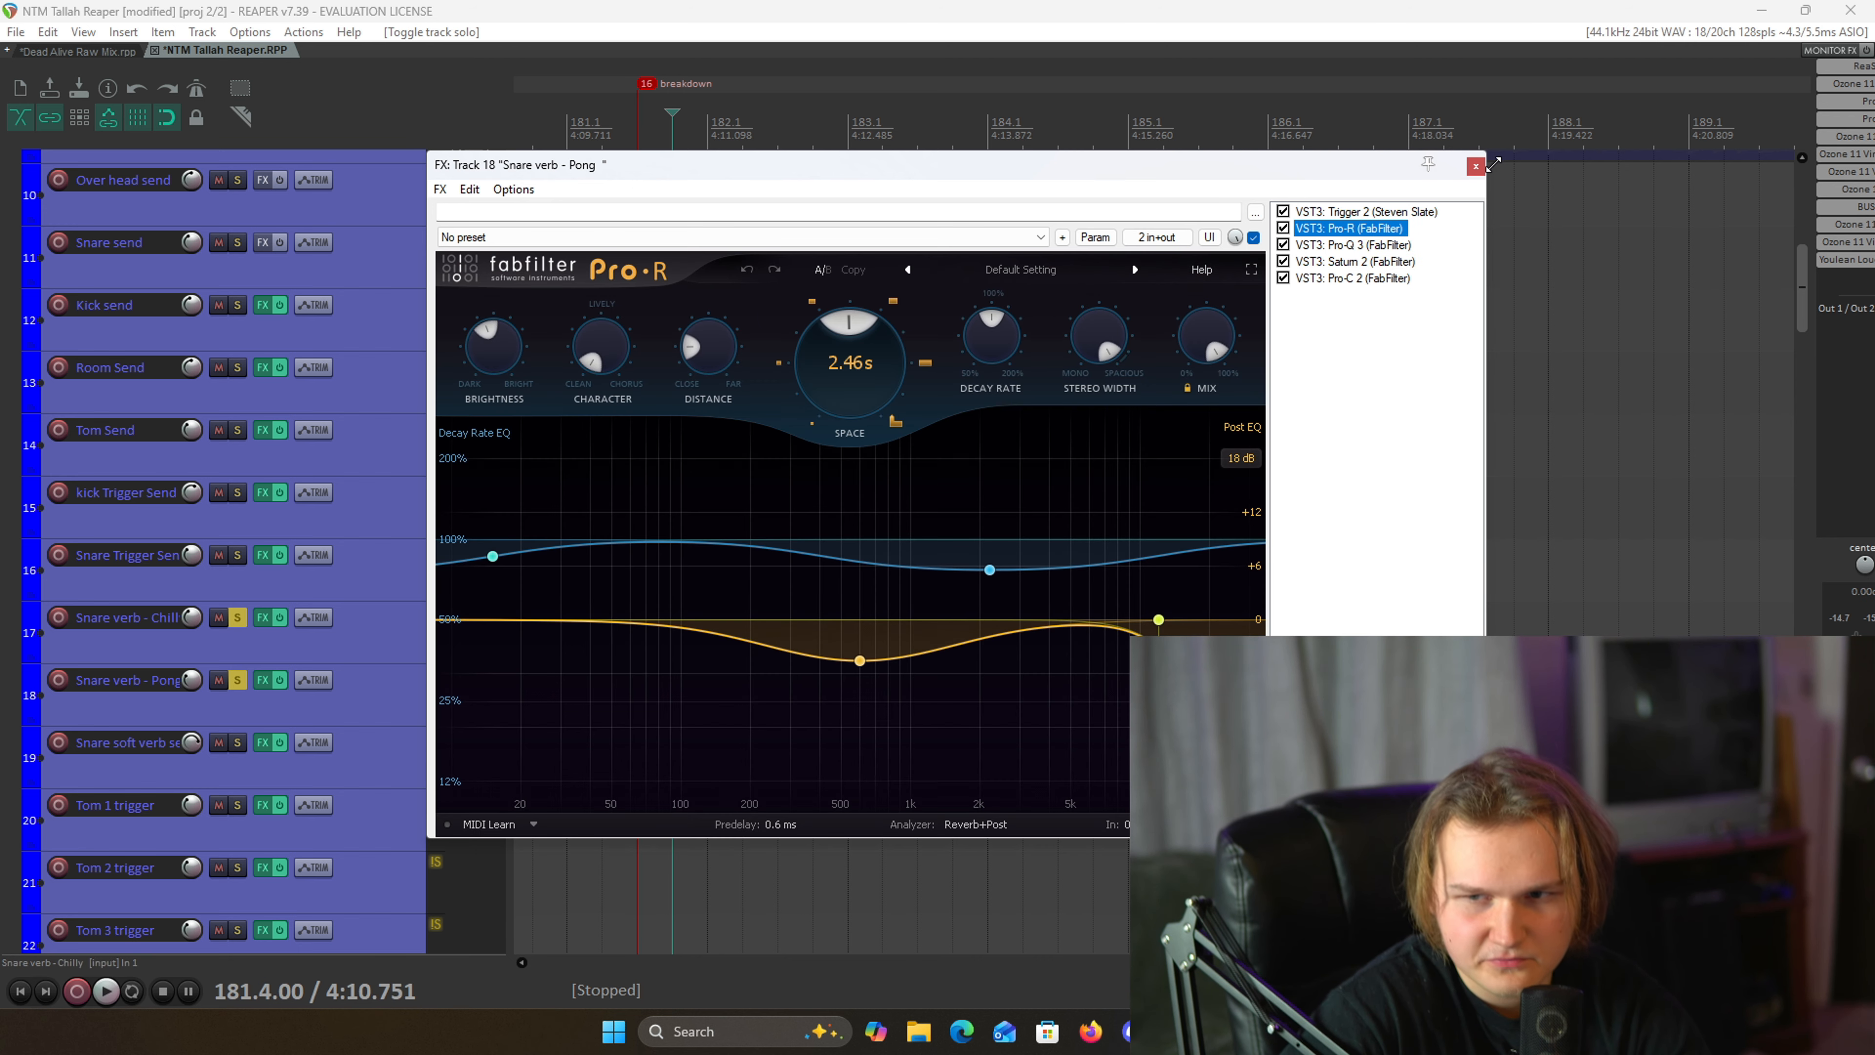
click(1475, 167)
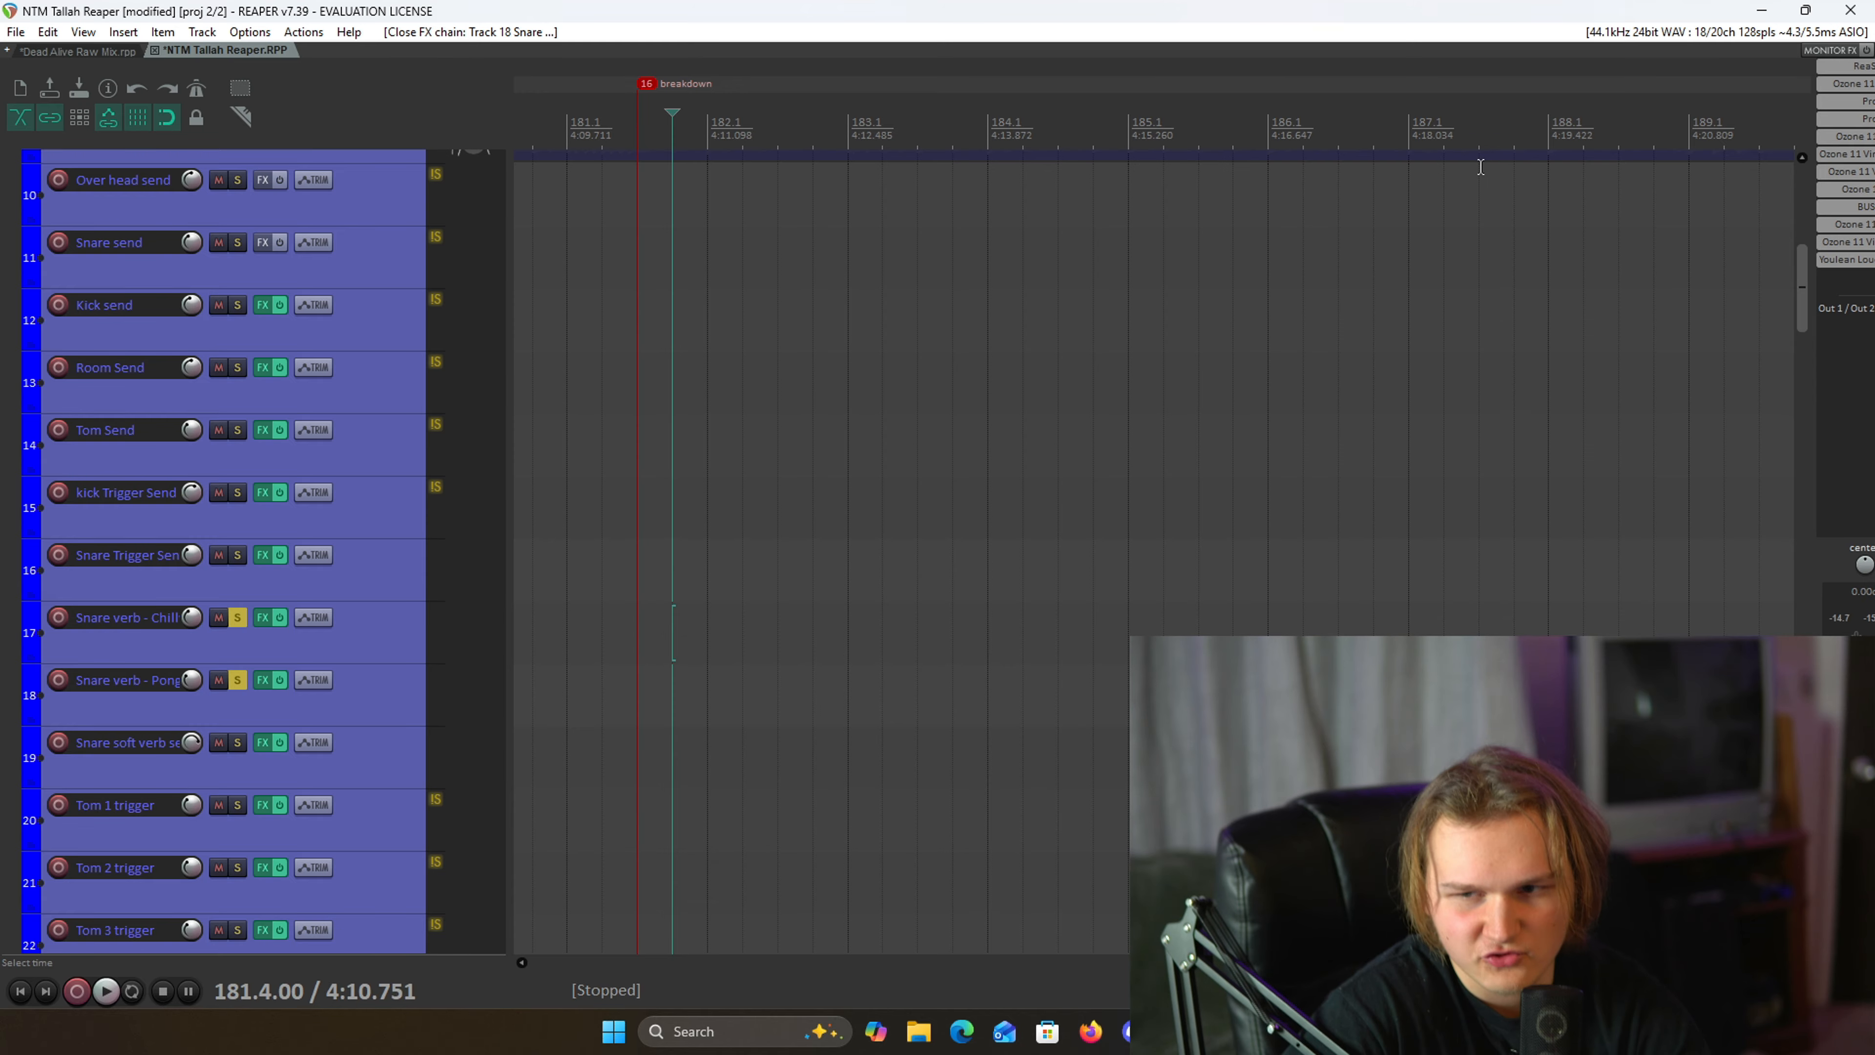
- Solo Snare soft verb send instead of the other two snare verbs and place the edit cursor near the start of the soft section
click(237, 617)
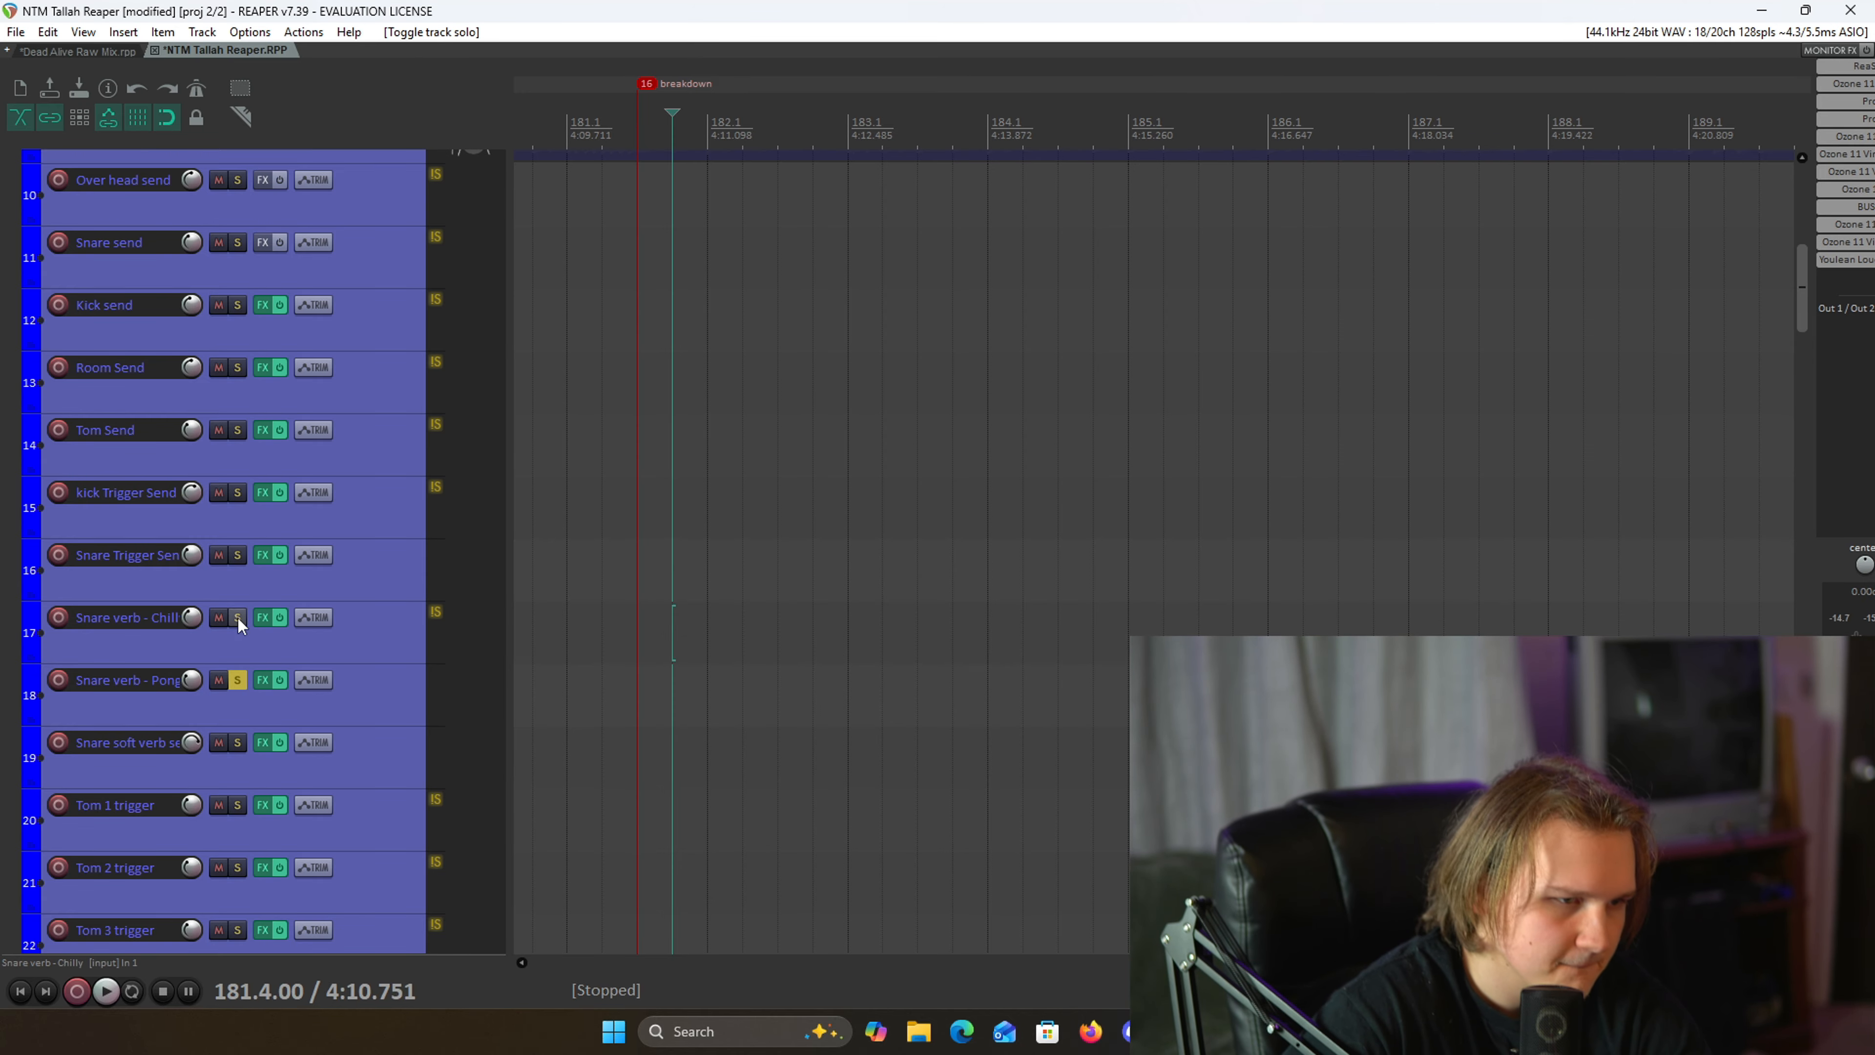
click(237, 742)
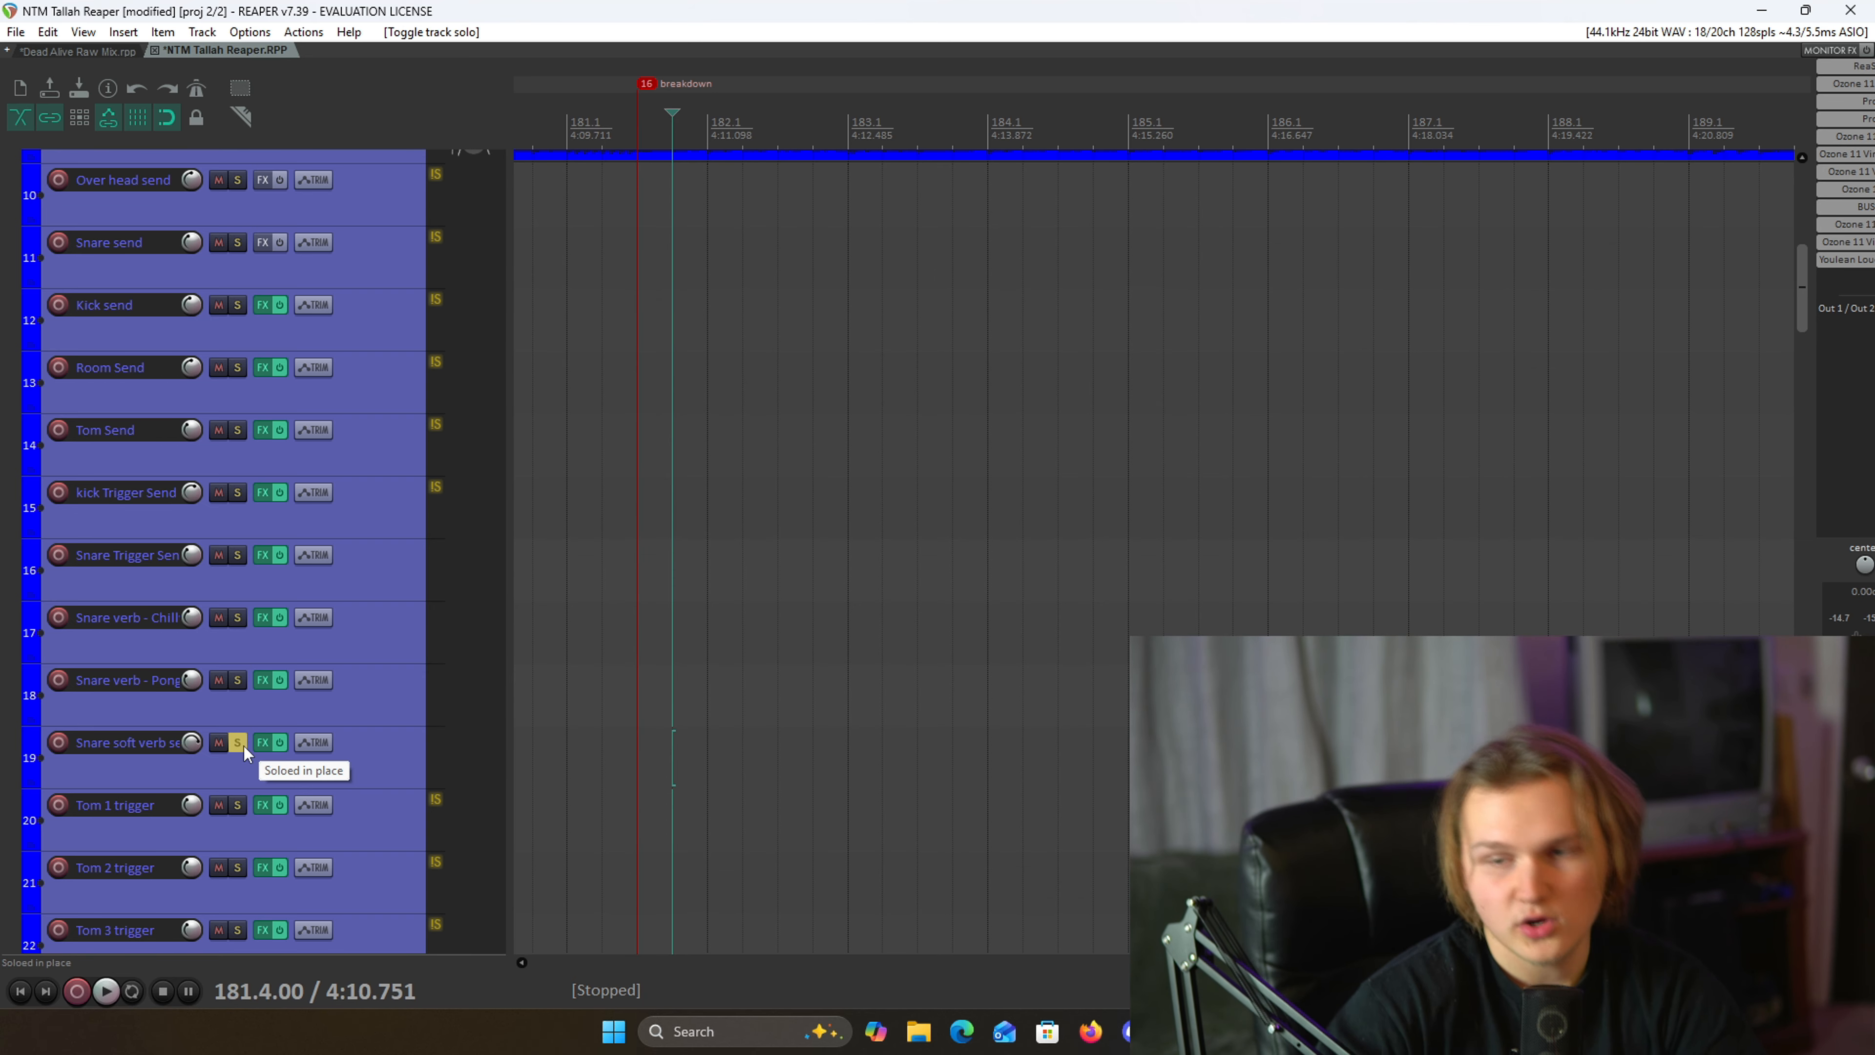
scroll(1038, 469, down, 5)
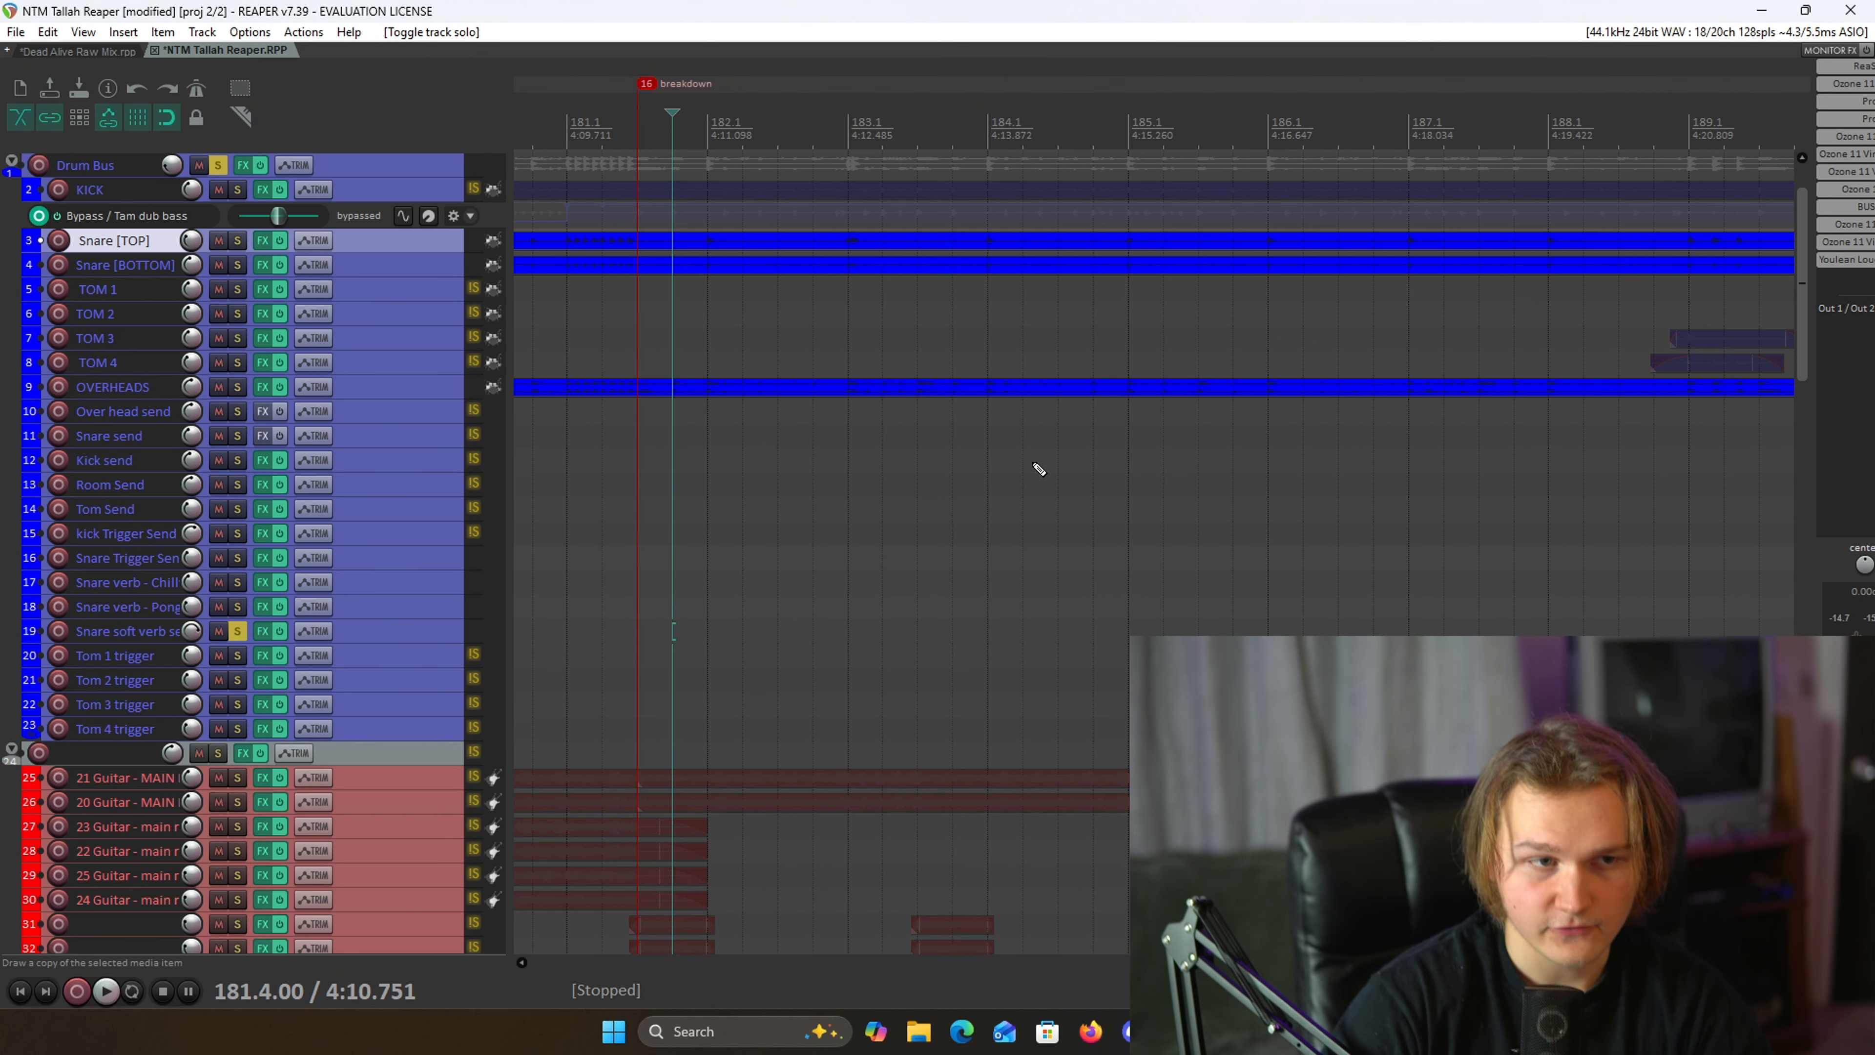
scroll(1046, 448, down, 8)
scroll(894, 276, up, 3)
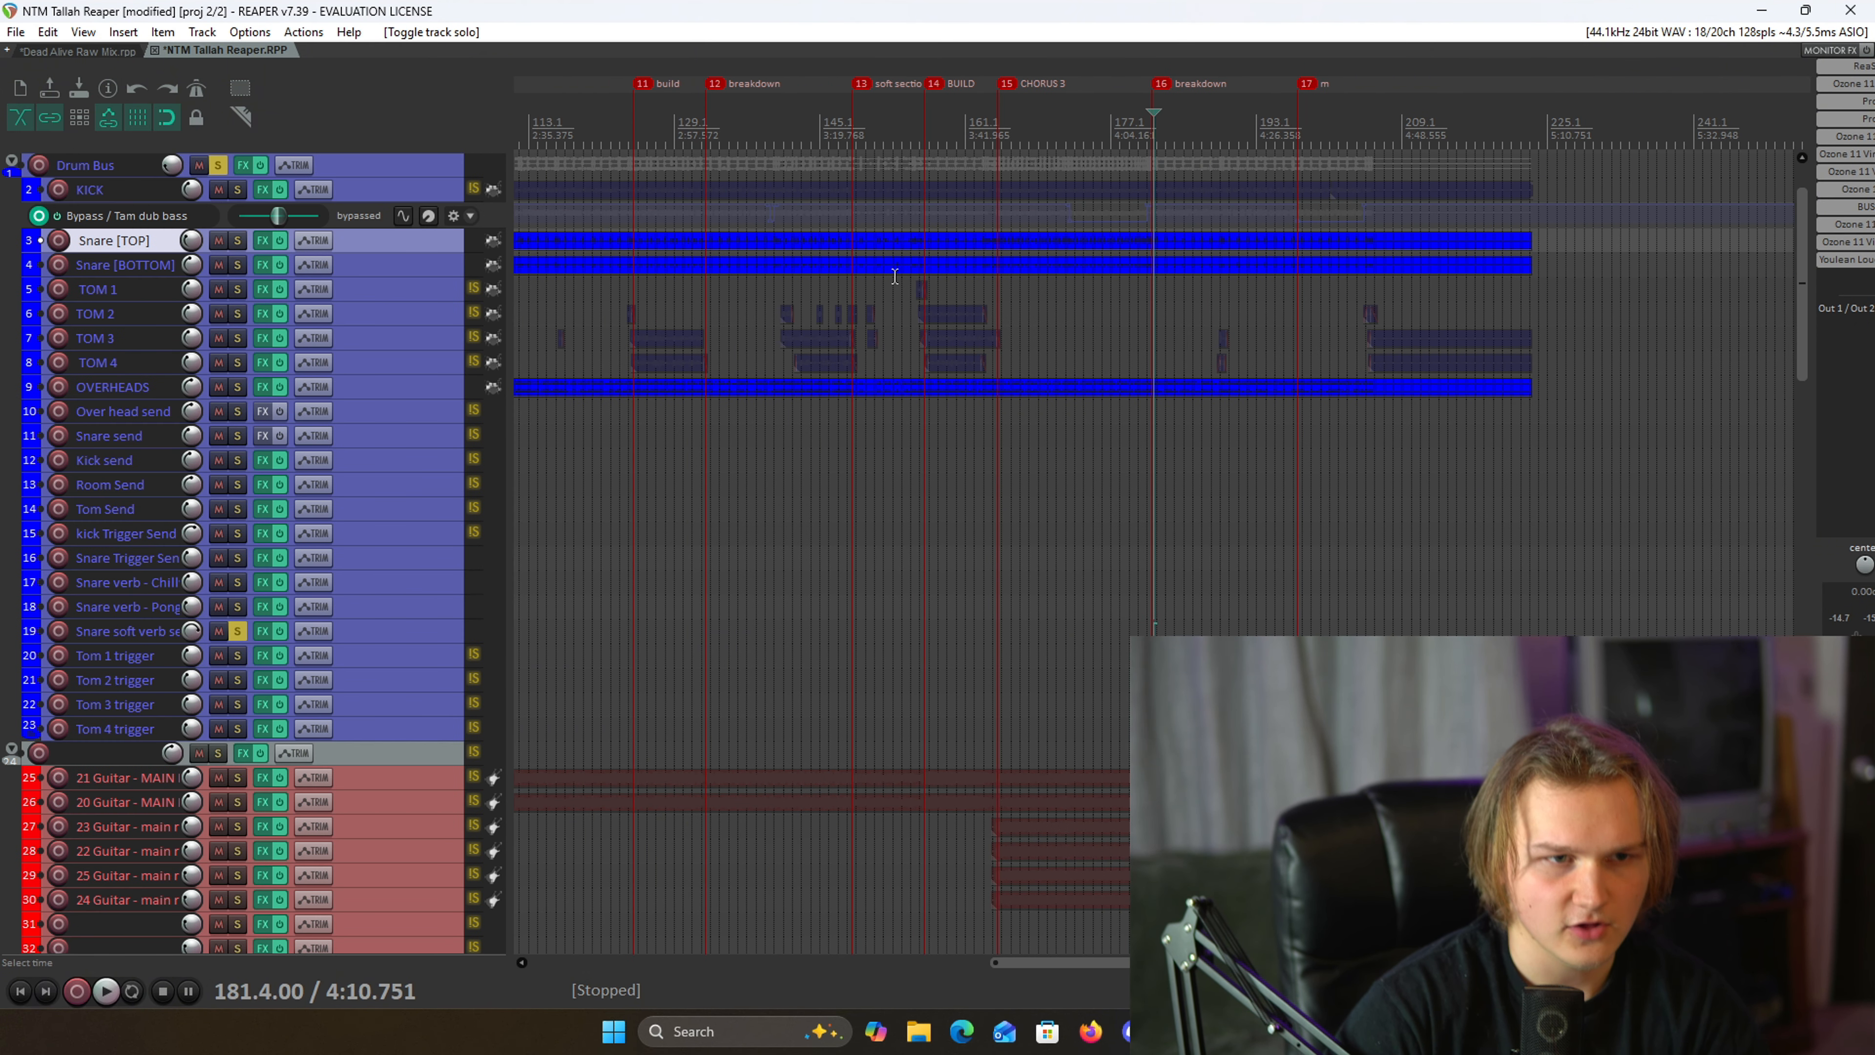
click(899, 117)
scroll(1024, 155, up, 9)
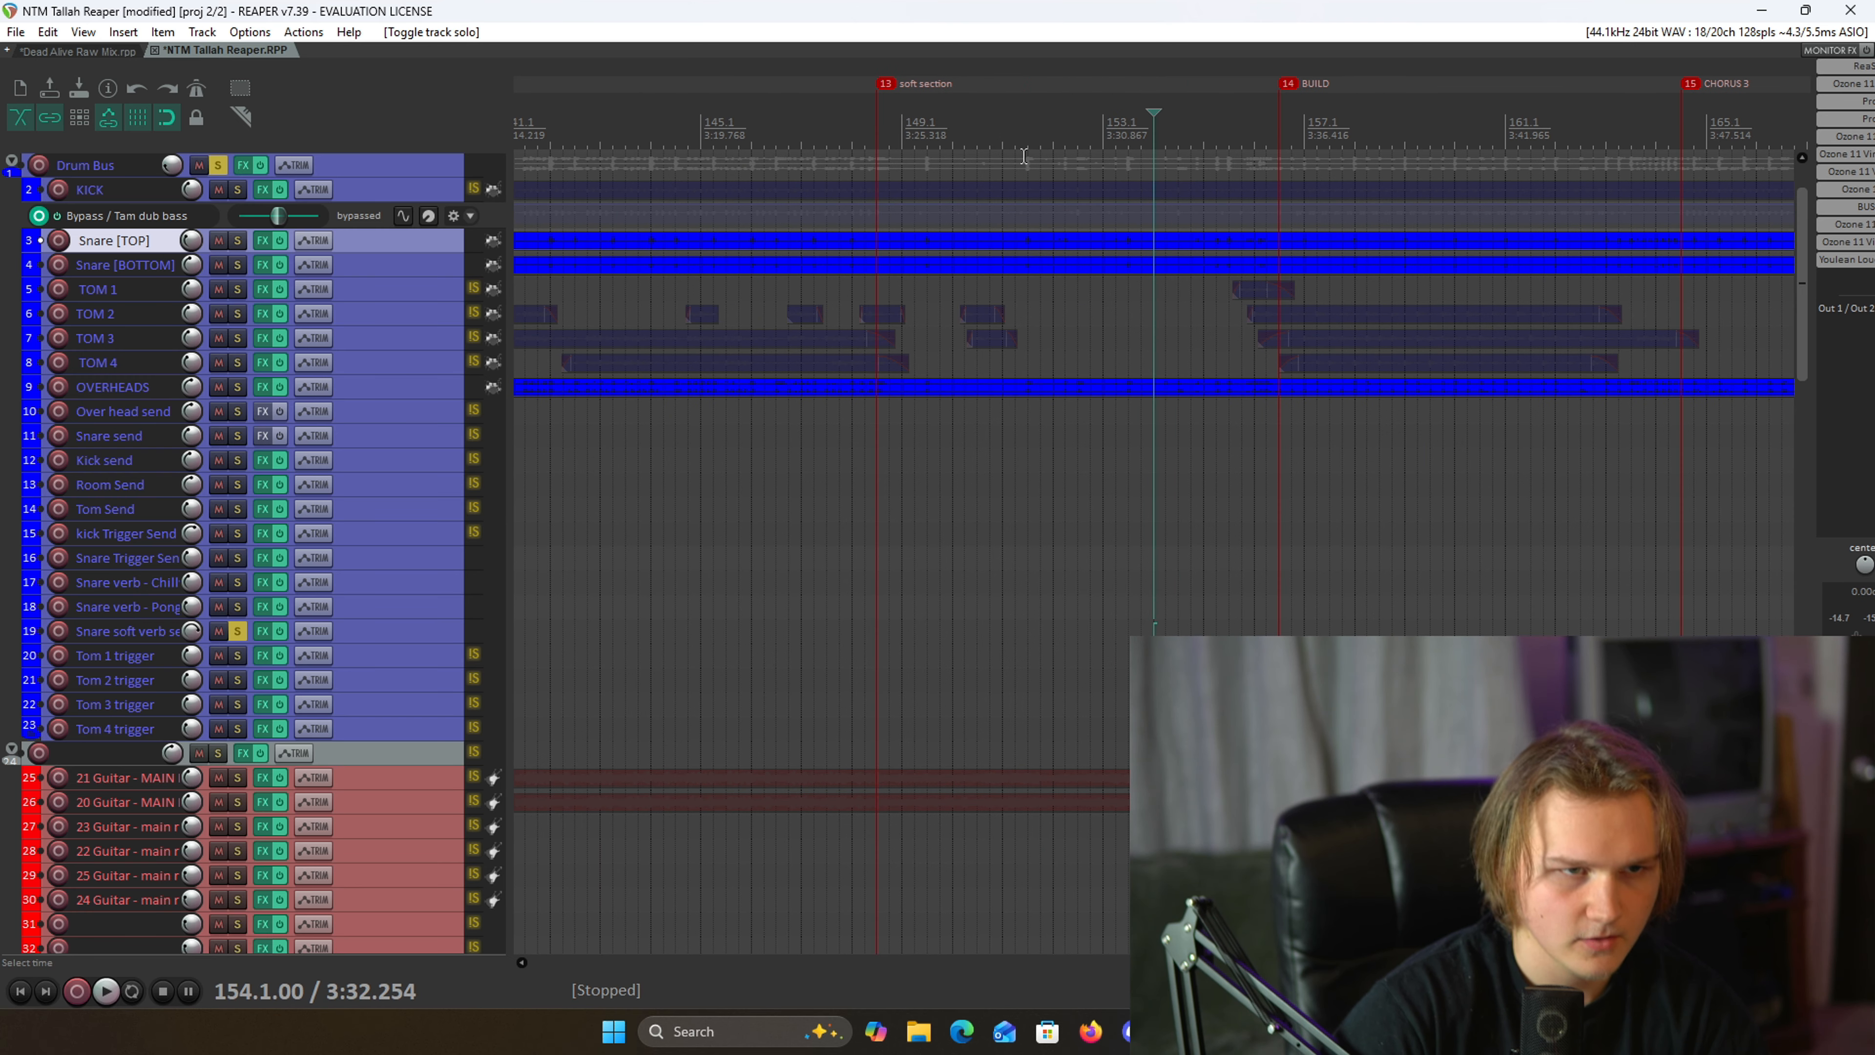
click(890, 132)
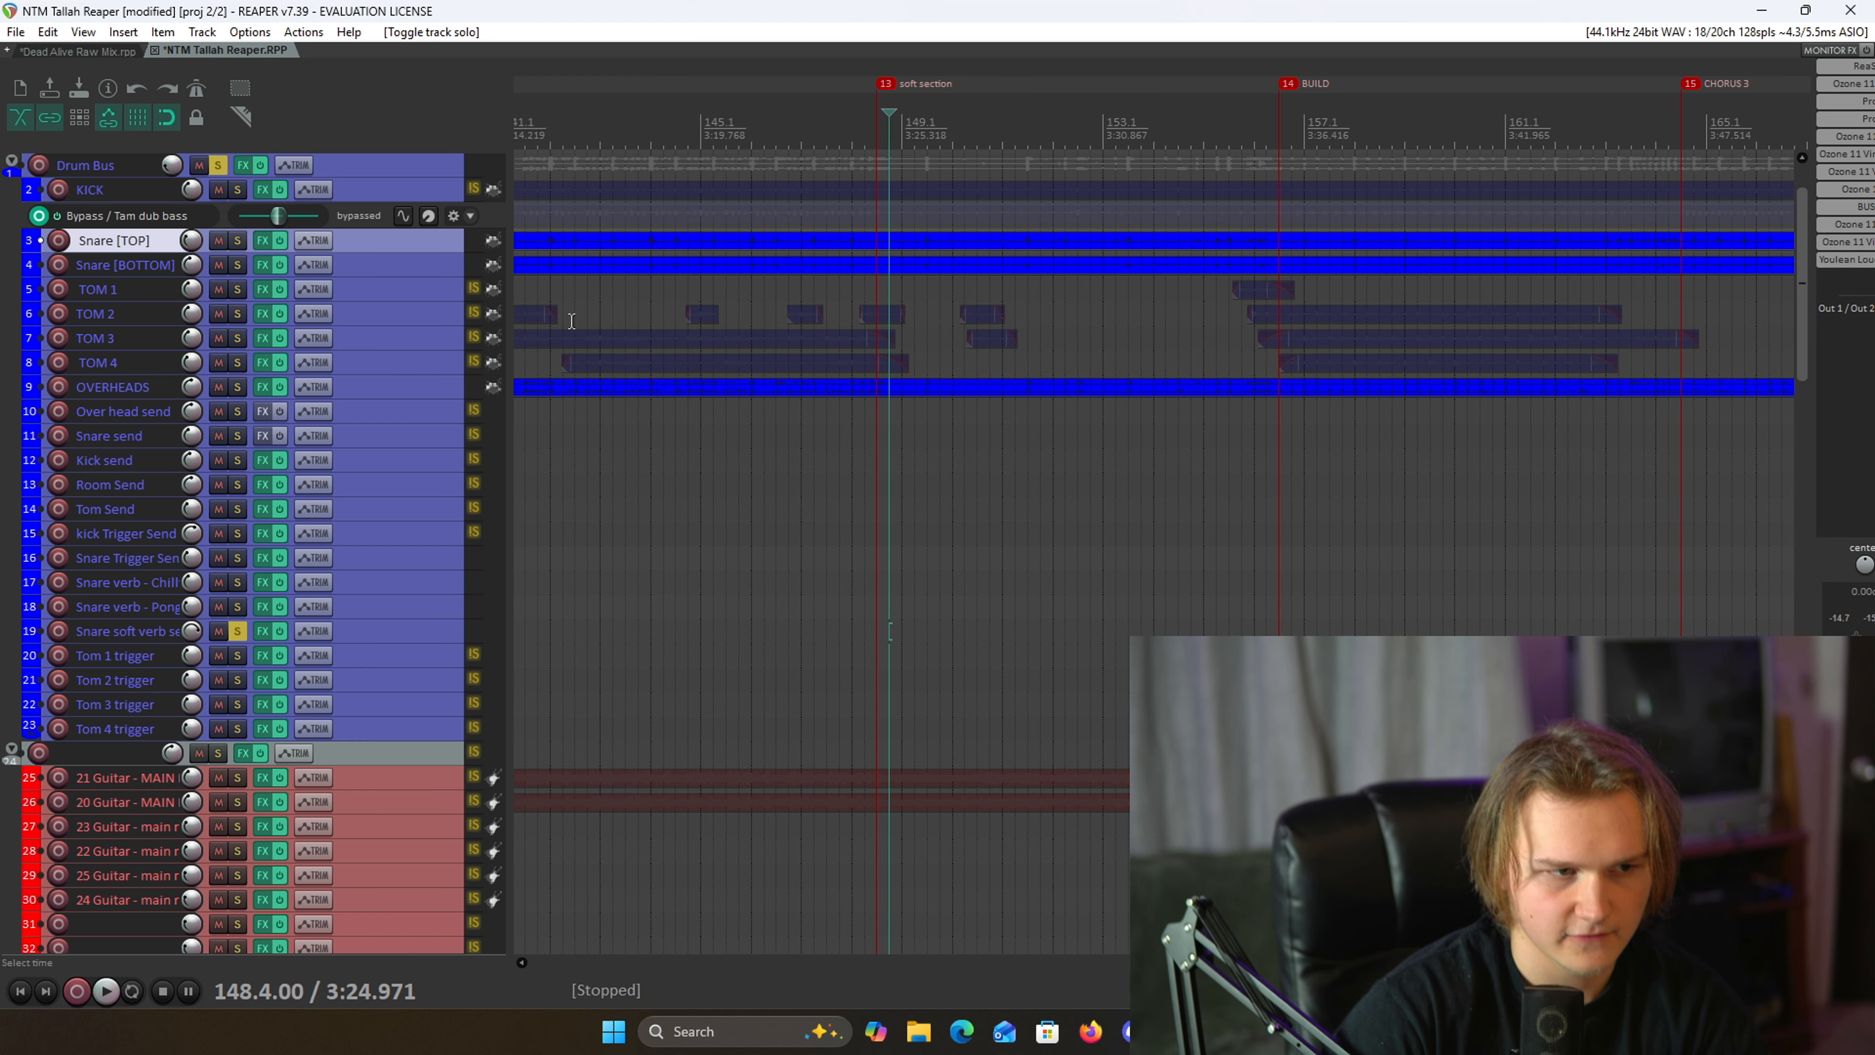
- Unsolo Snare soft verb send and play the whole Drum Bus from the start of the soft section
click(237, 631)
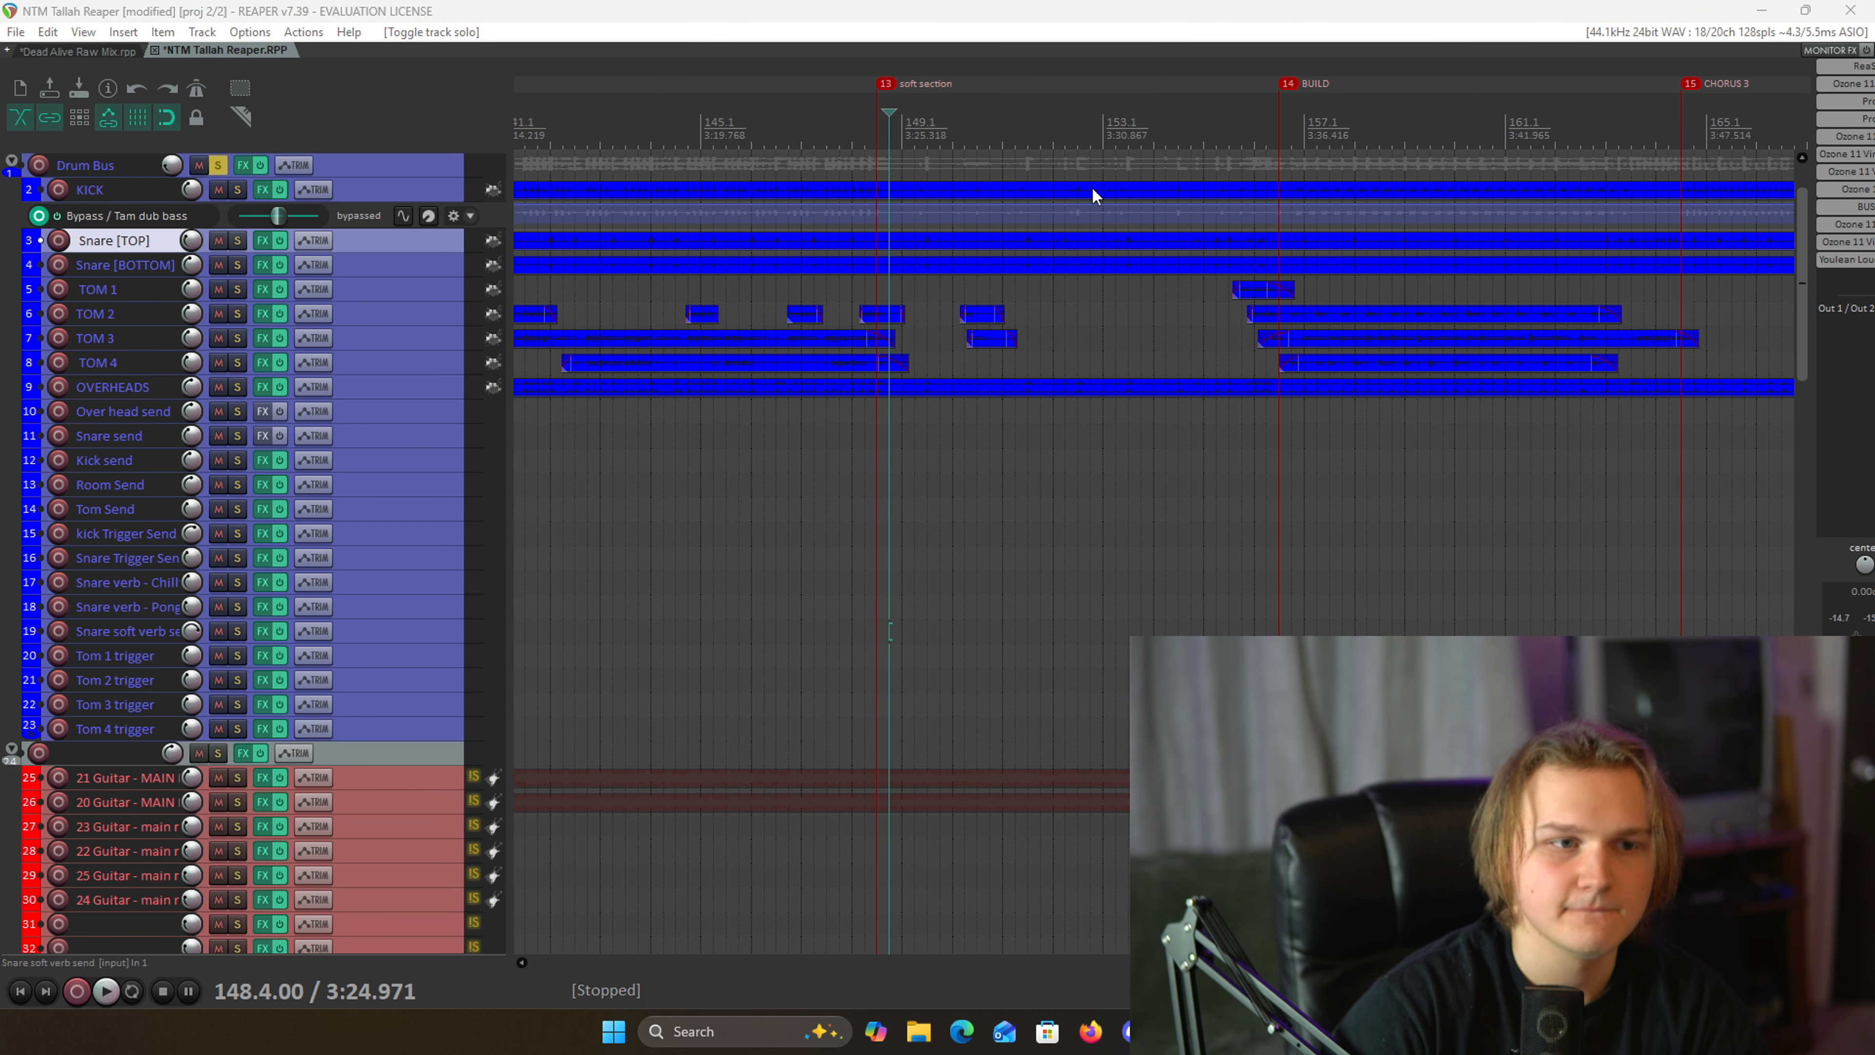
click(880, 127)
key(space)
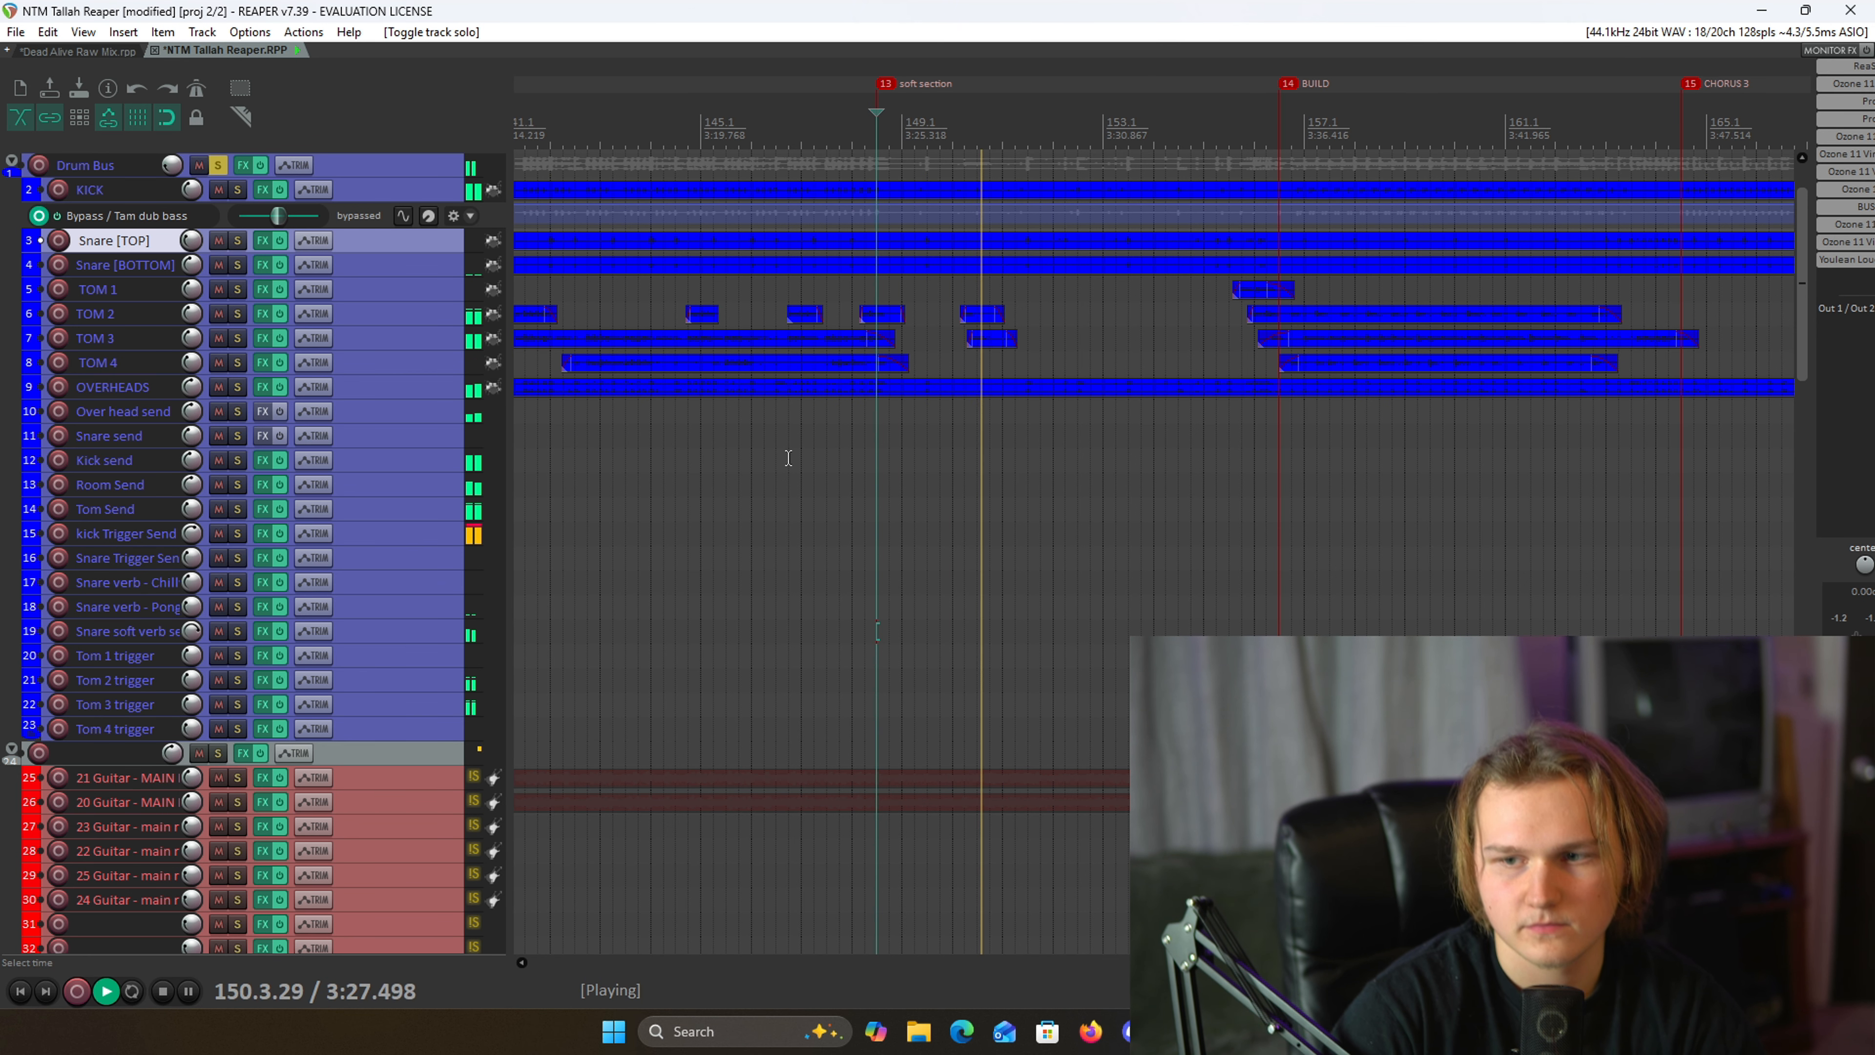
- Unsolo the Drum Bus briefly to hear the drums in the full mix, ending with playback stopped and the bus soloed again
click(220, 167)
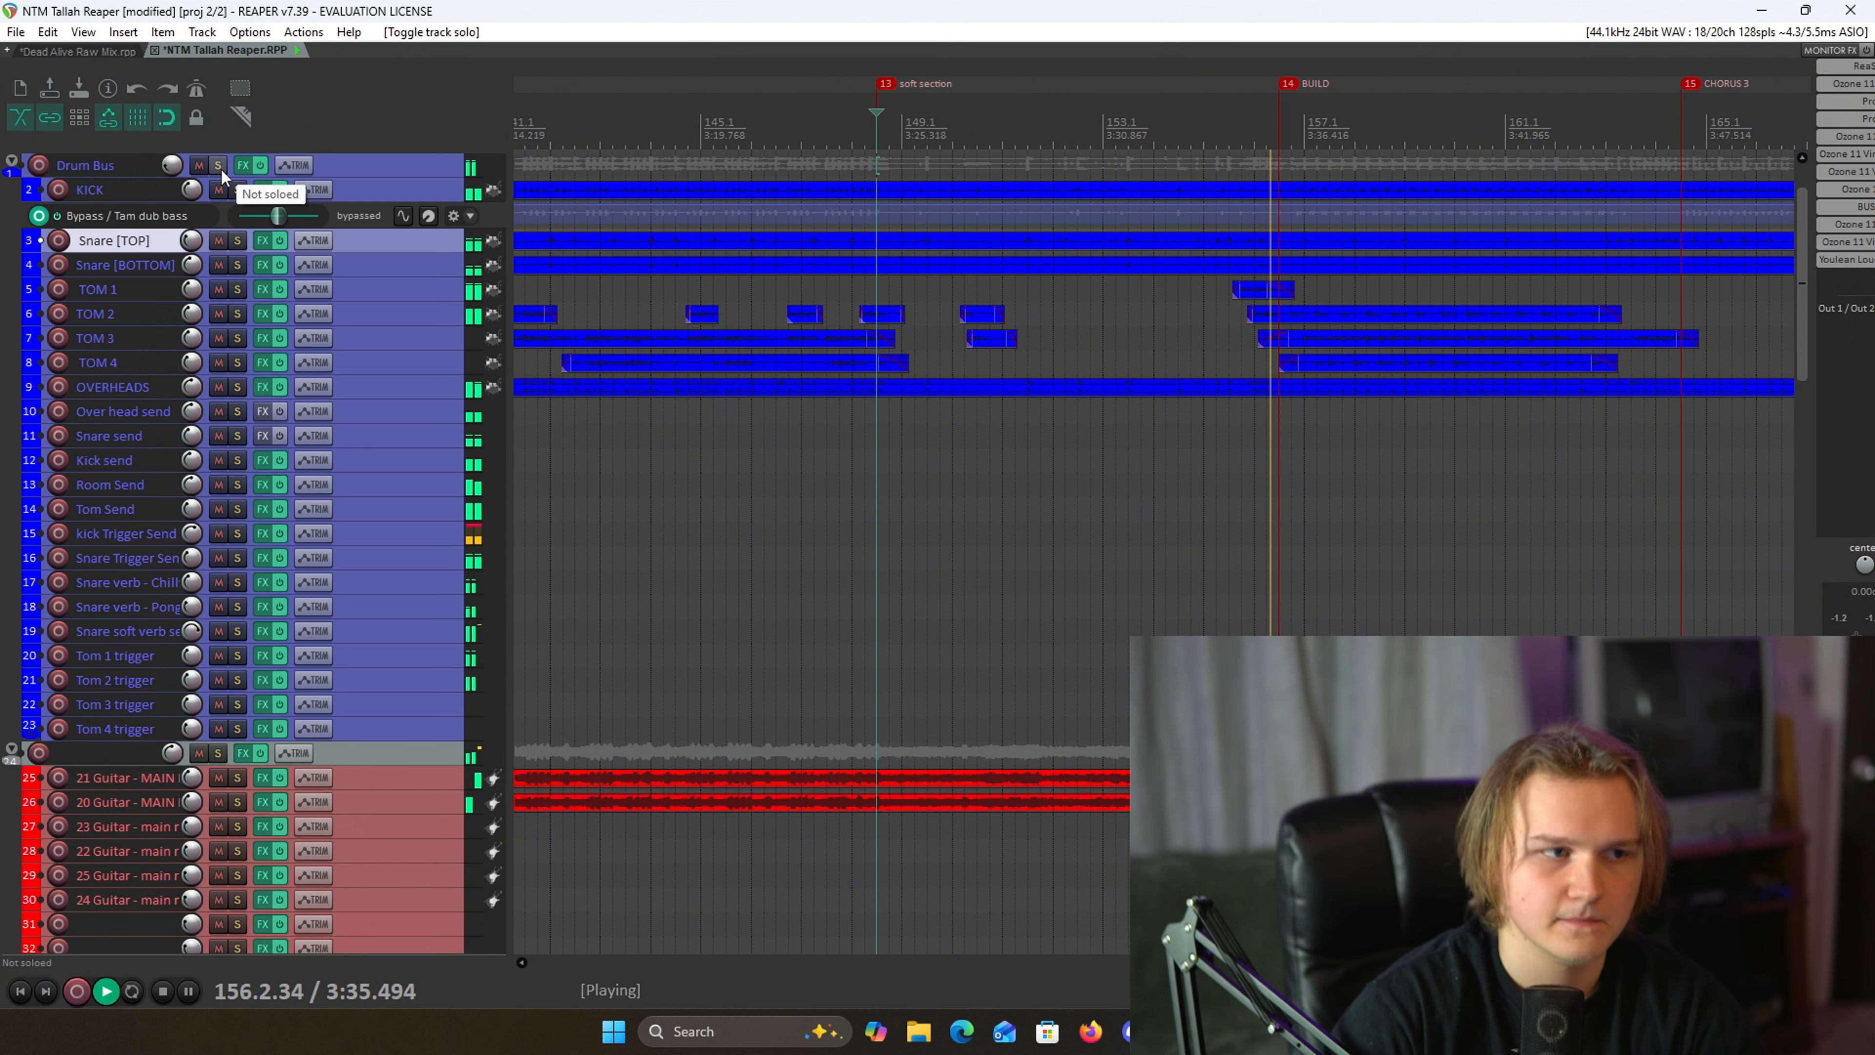
key(space)
click(218, 165)
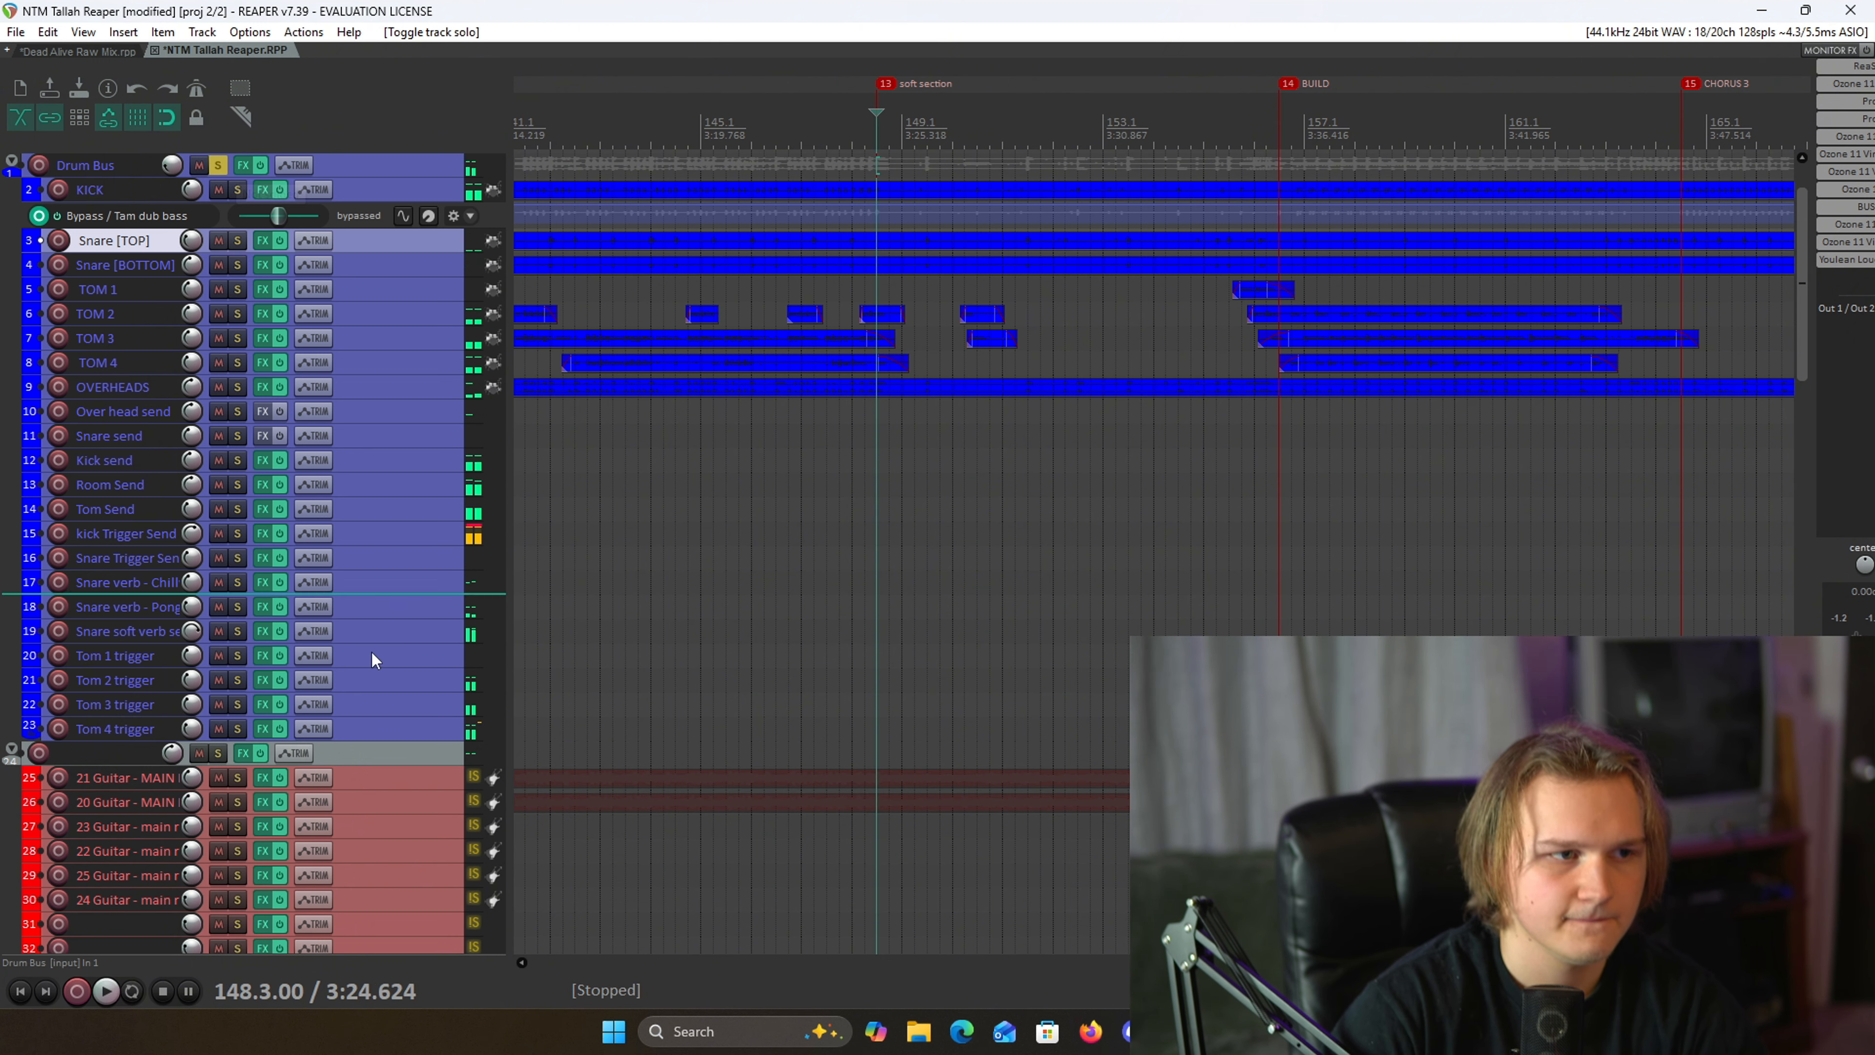
- Solo Snare verb - Pong, play it in the soft section and move the edit cursor to 148.4.00
click(238, 607)
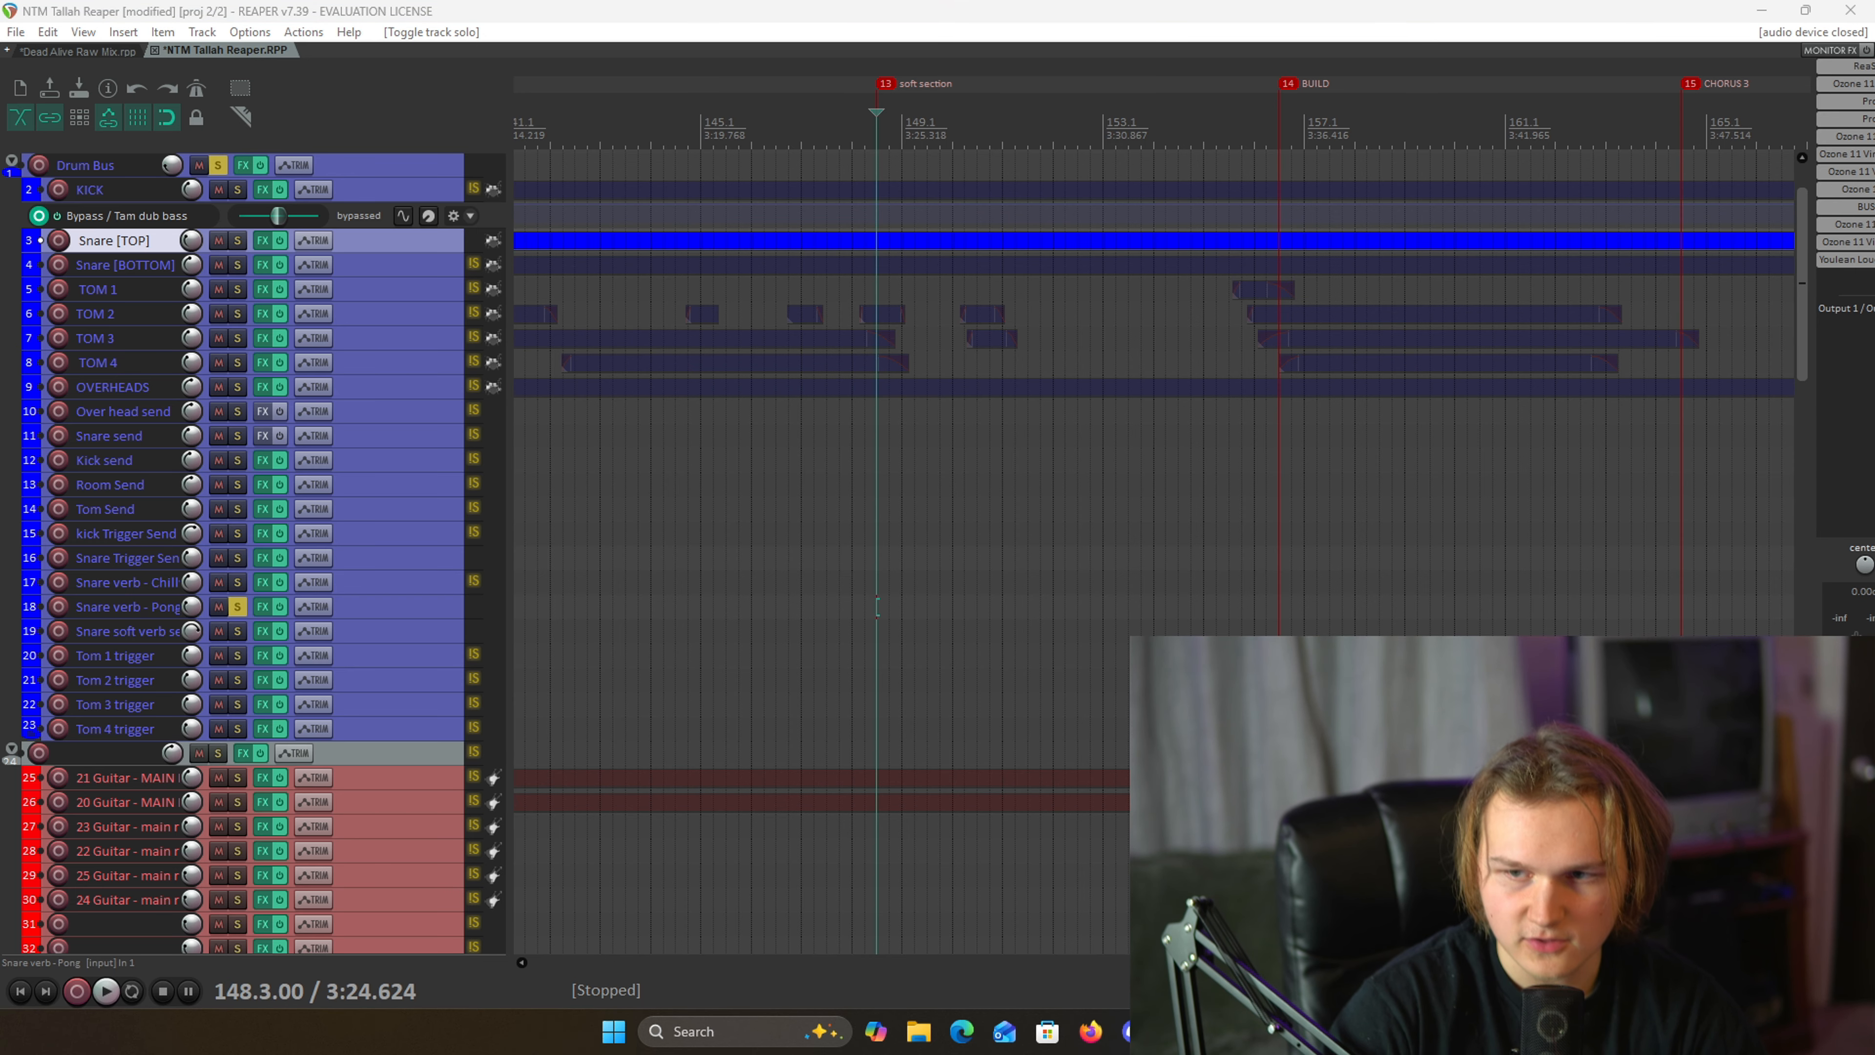
key(space)
click(889, 140)
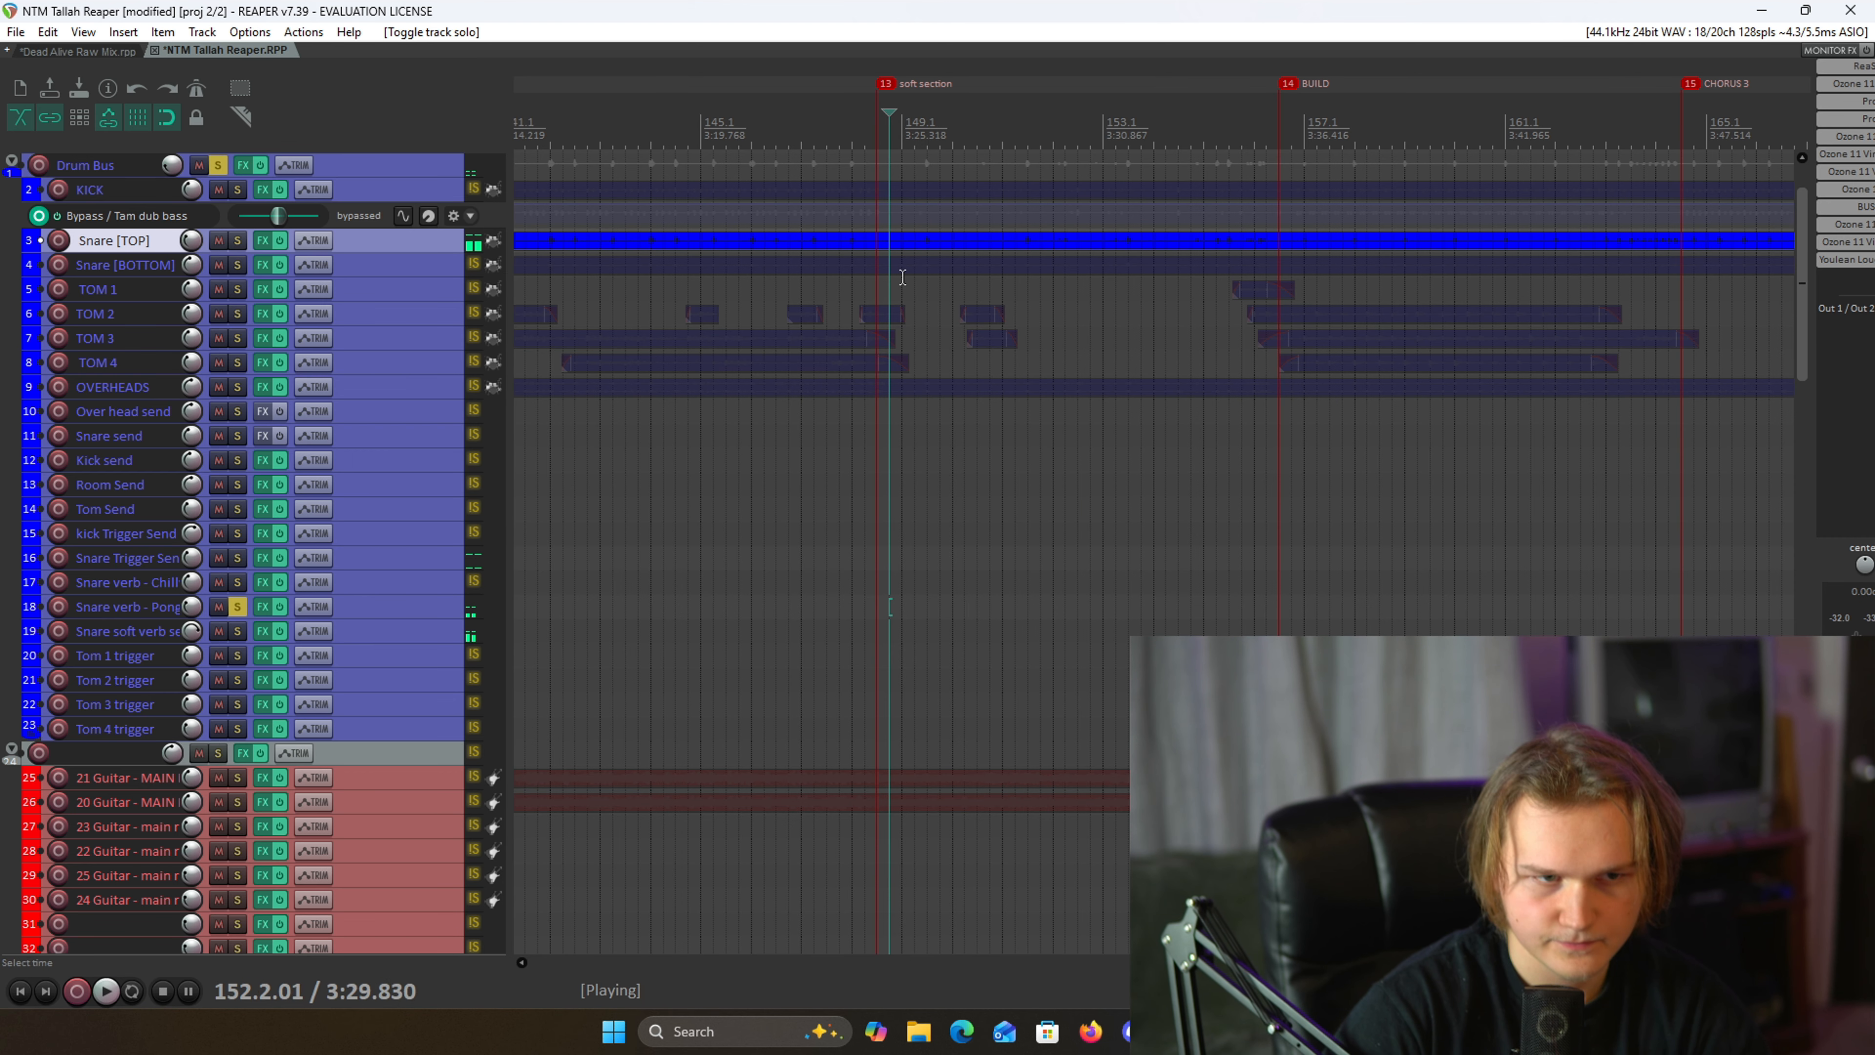
- Try Snare verb - Pong at a volume of 0.00 dB during playback, and undo the volume change
double_click(192, 630)
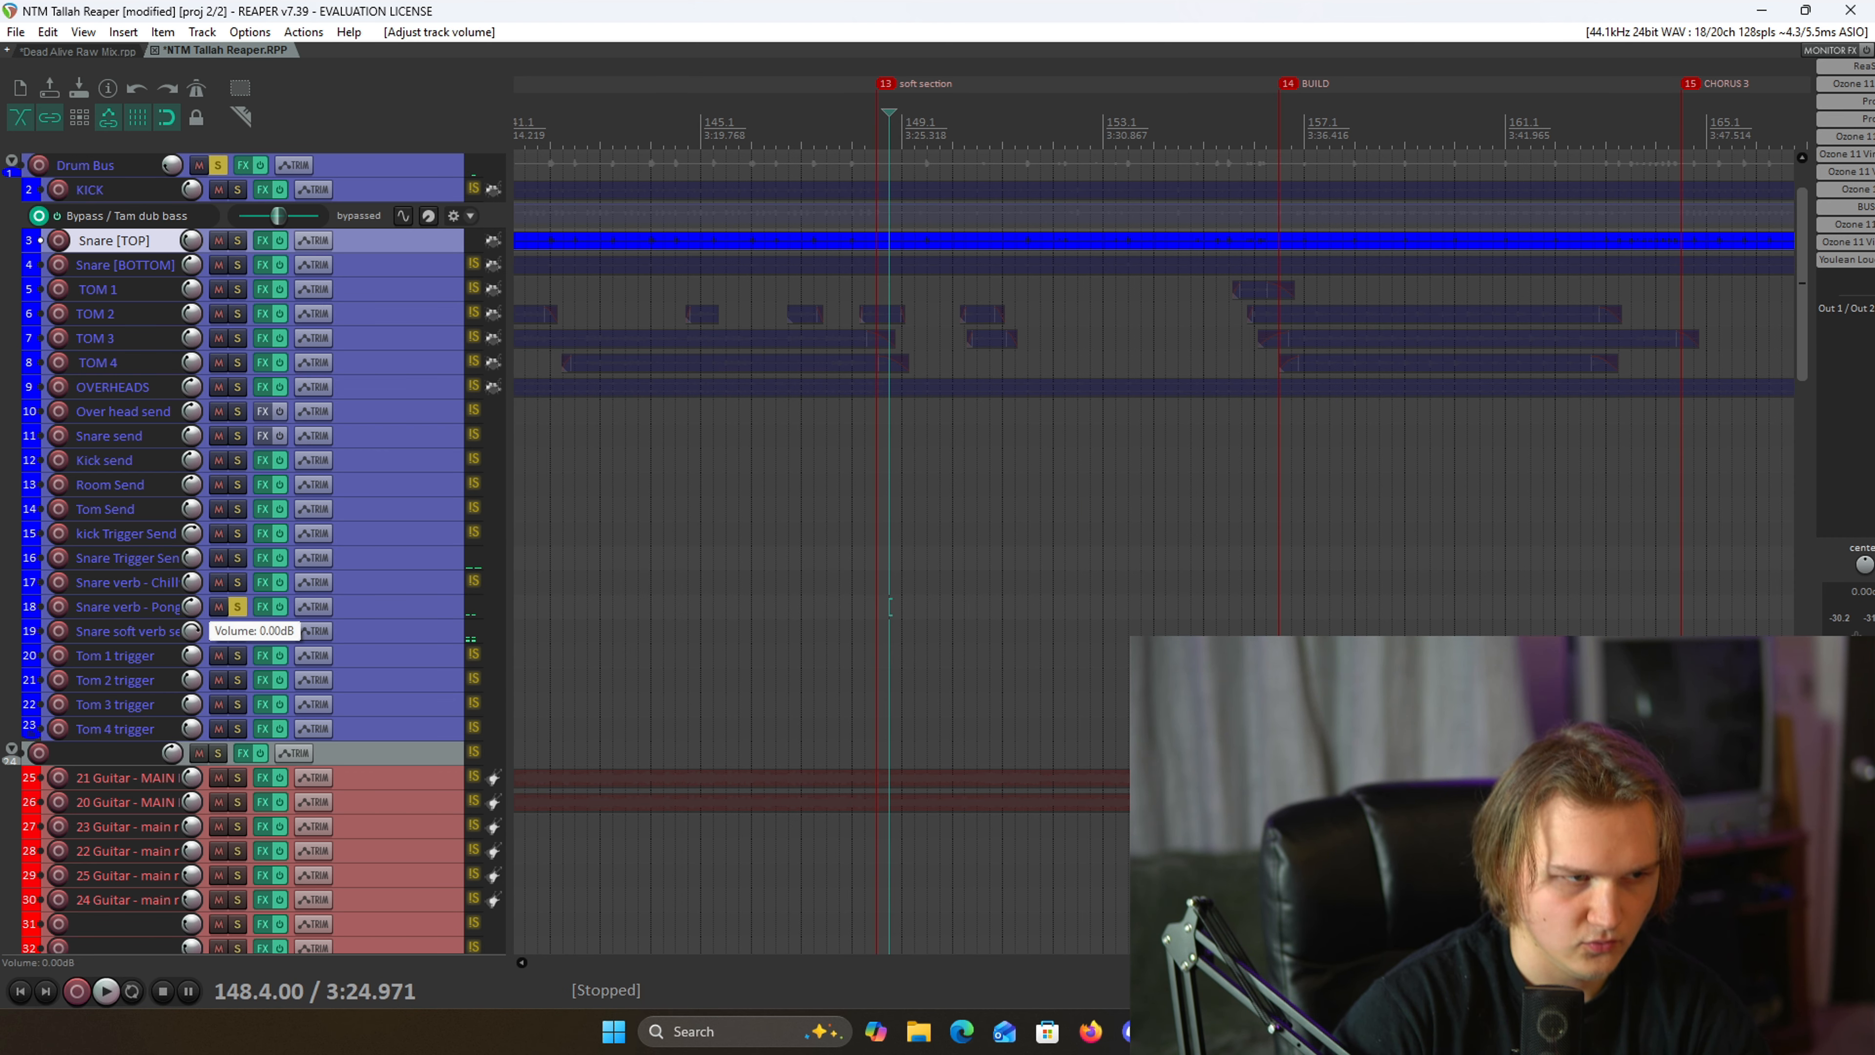
key(space)
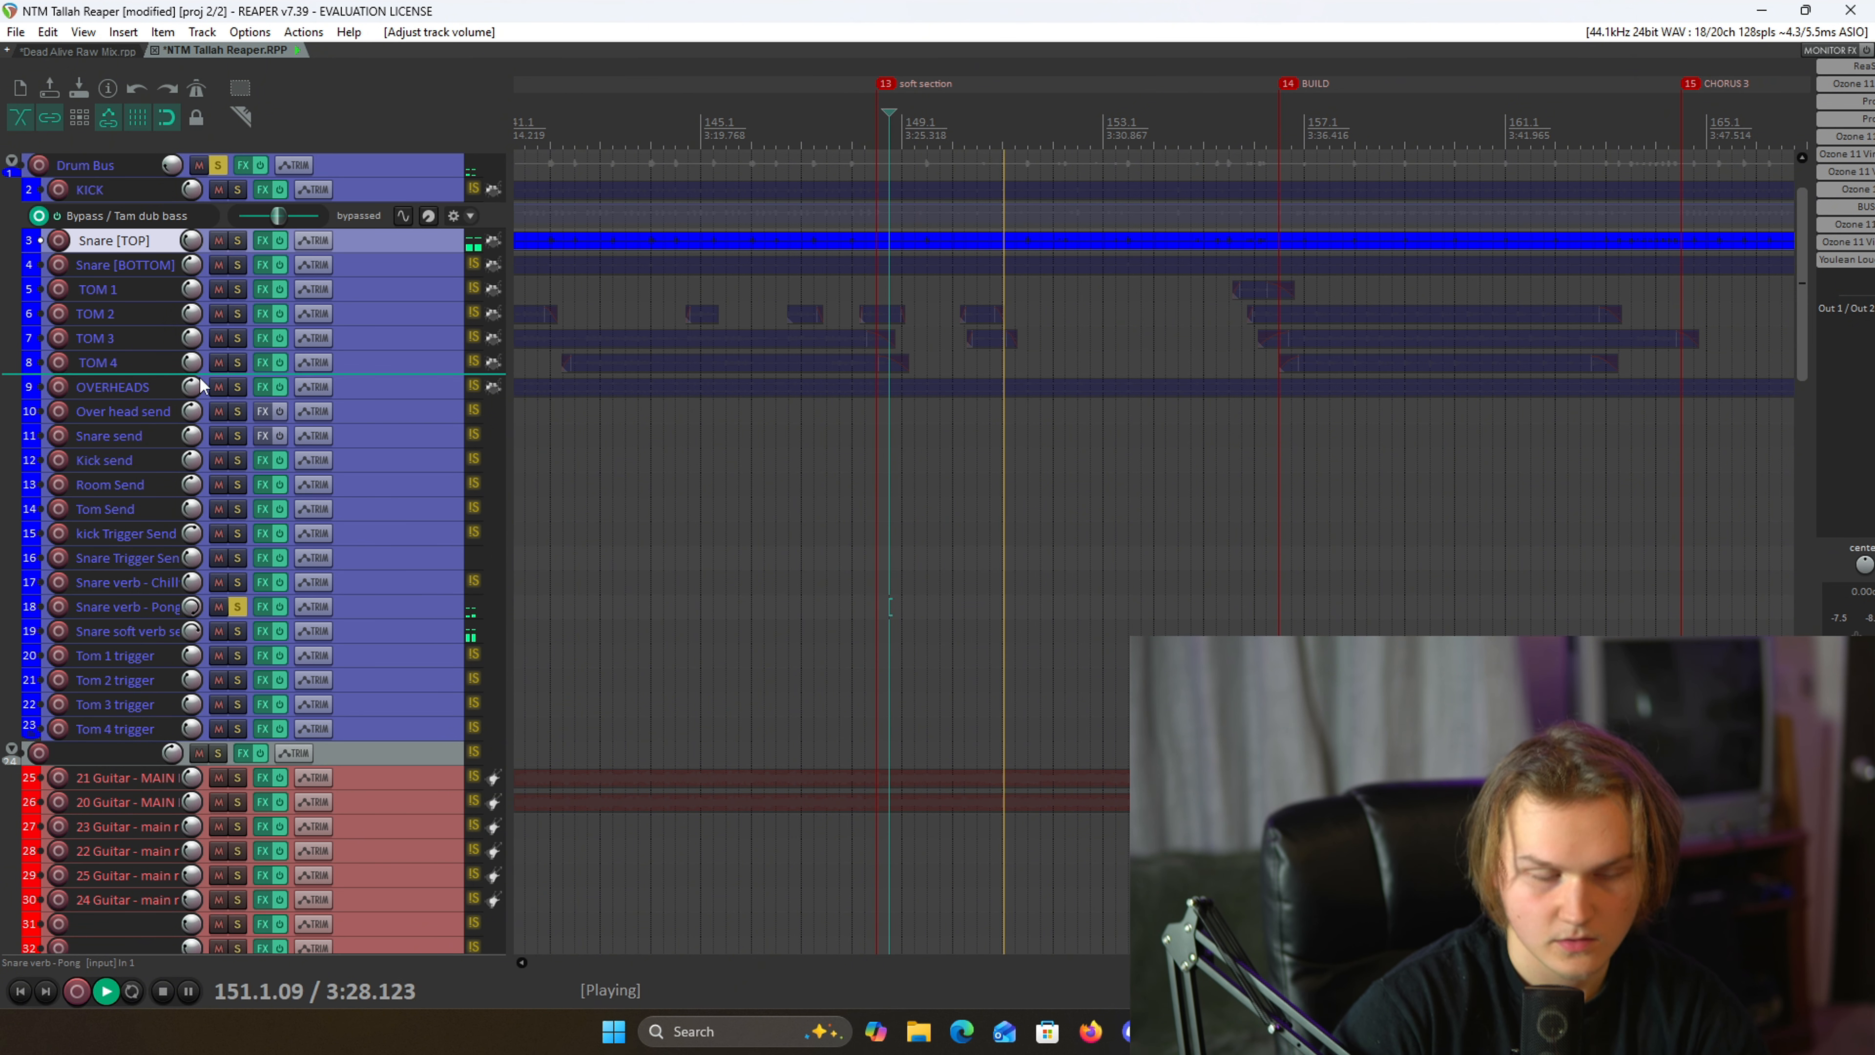
key(space)
click(137, 93)
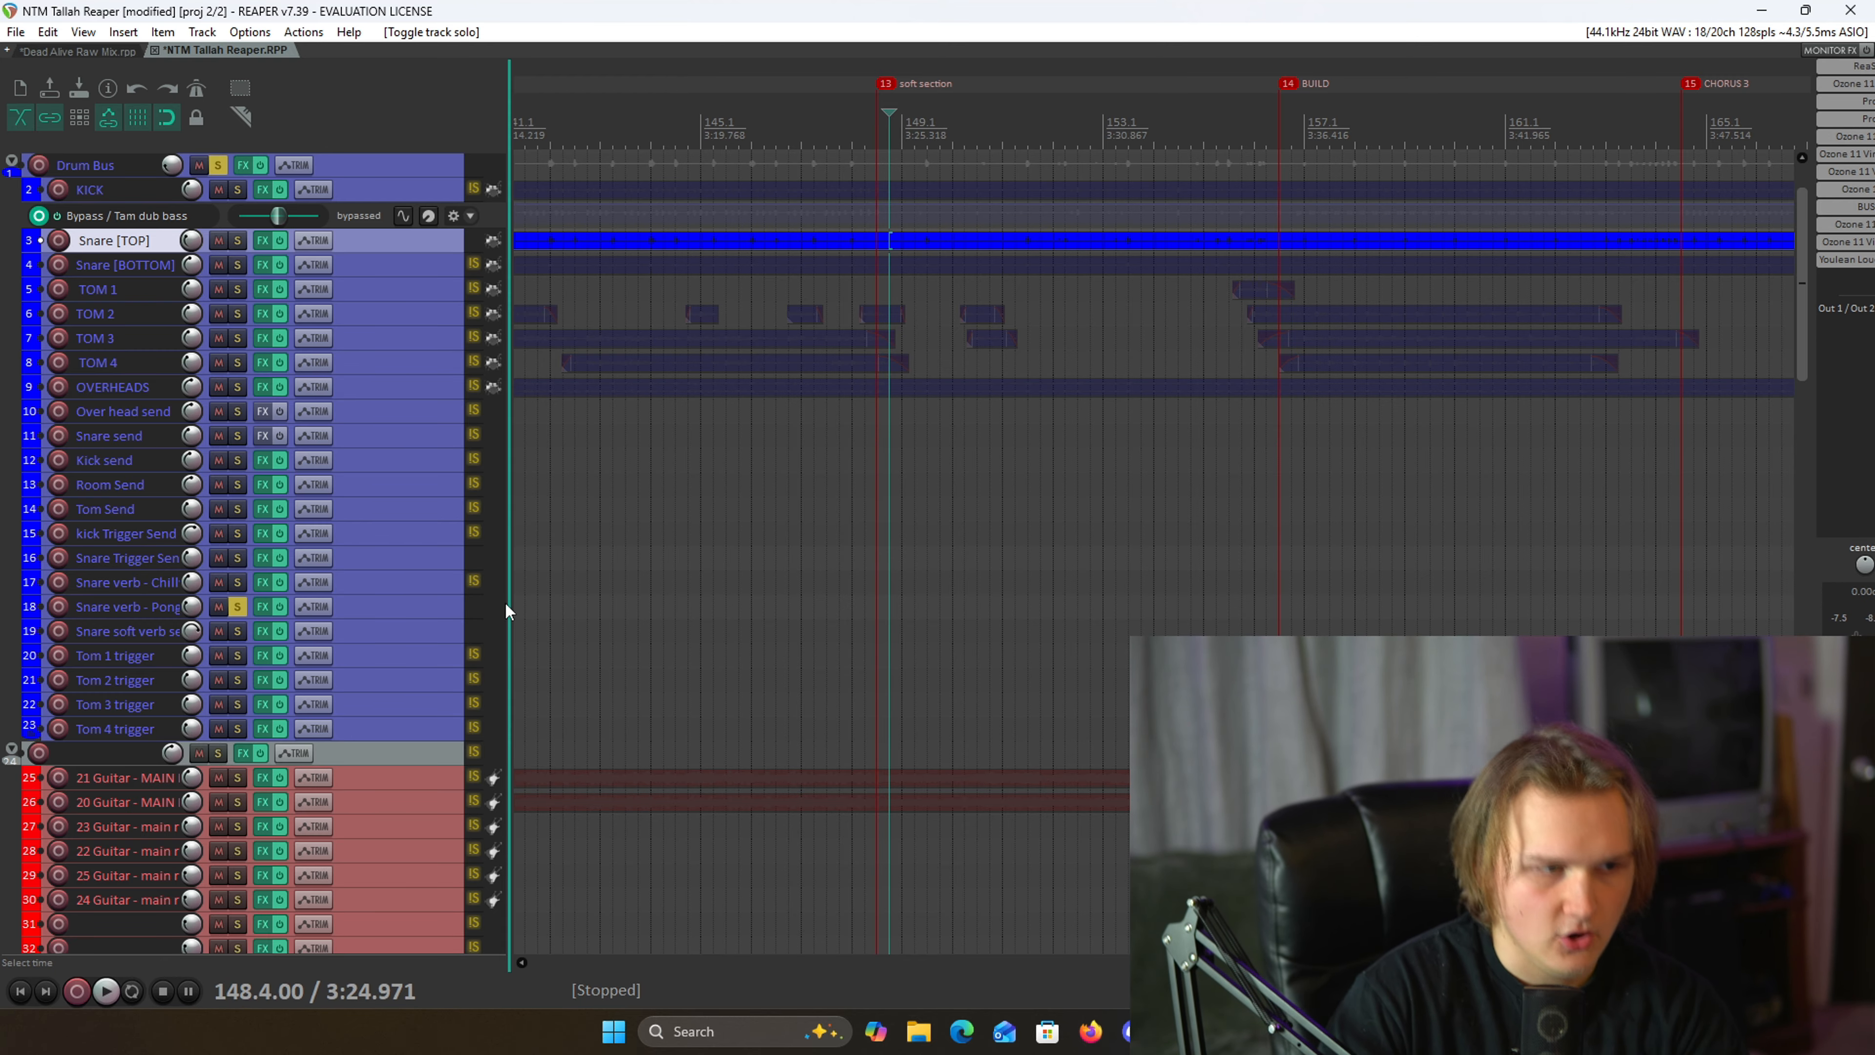
- Show the volume envelope of Snare verb - Pong briefly and hide it again
click(435, 612)
key(v)
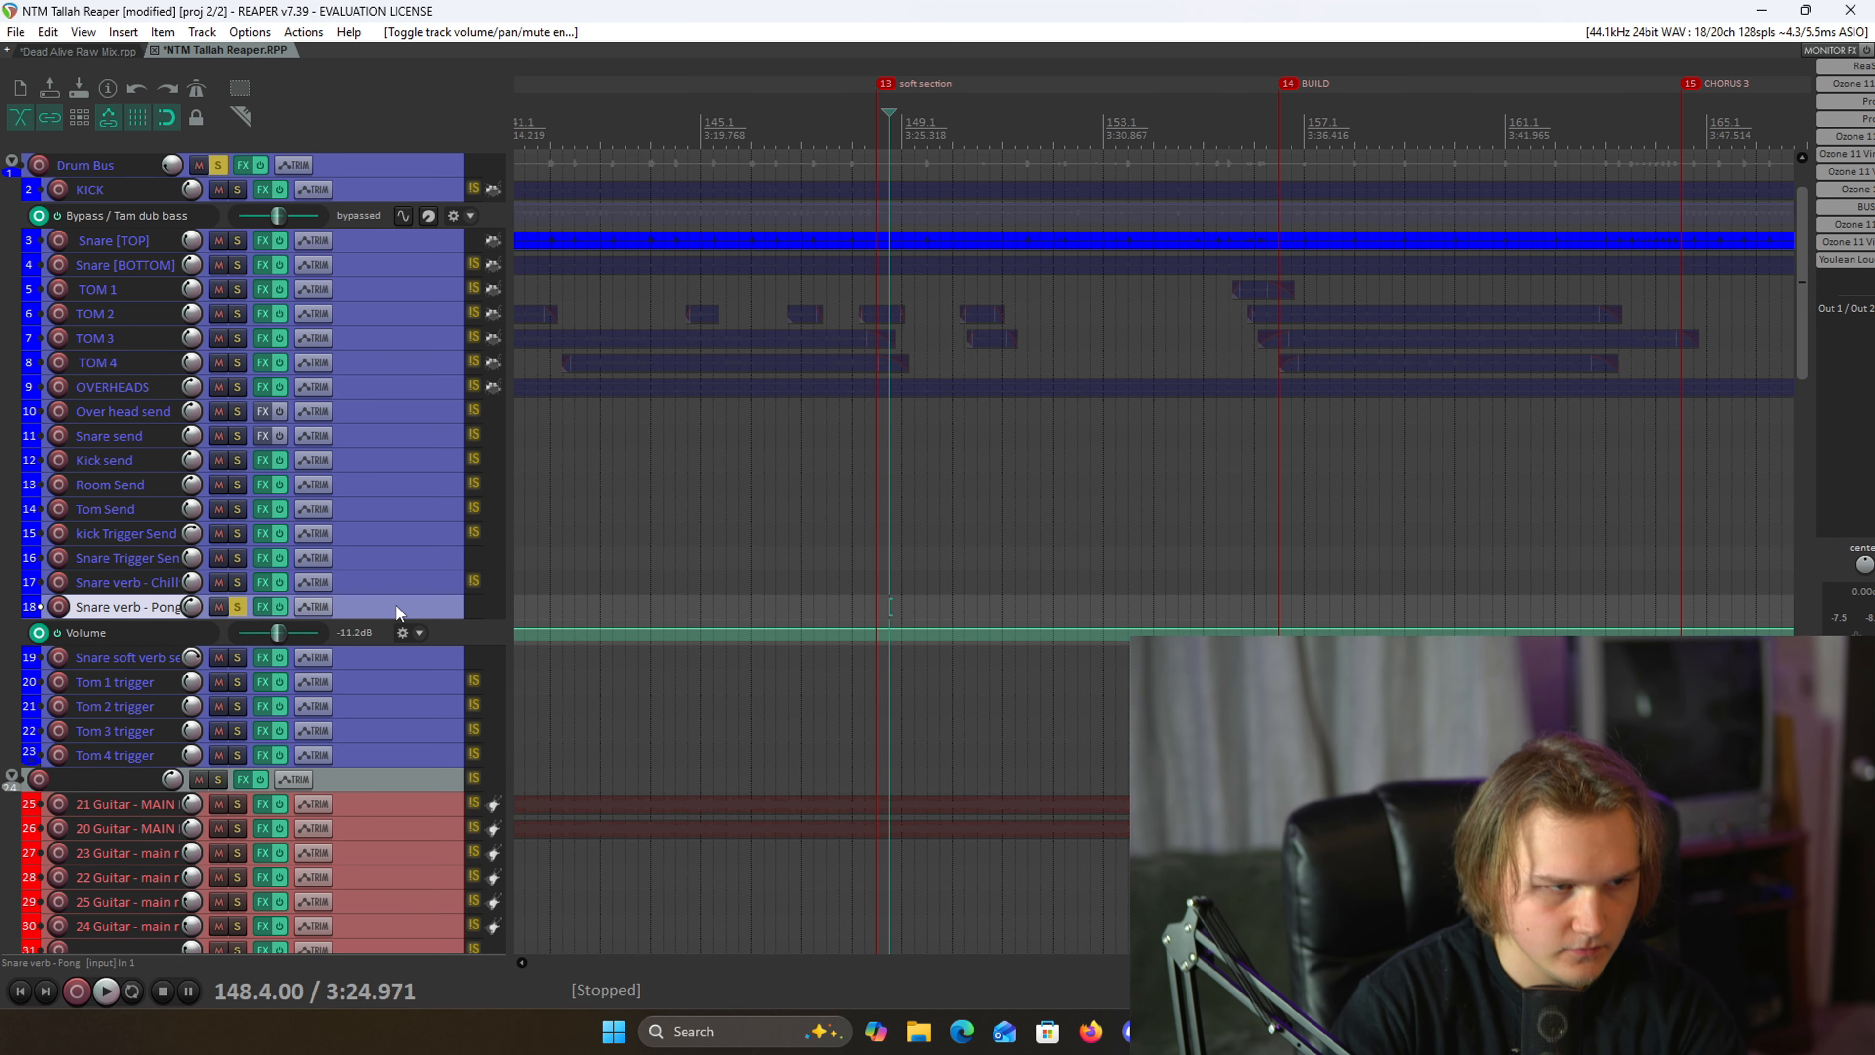
key(v)
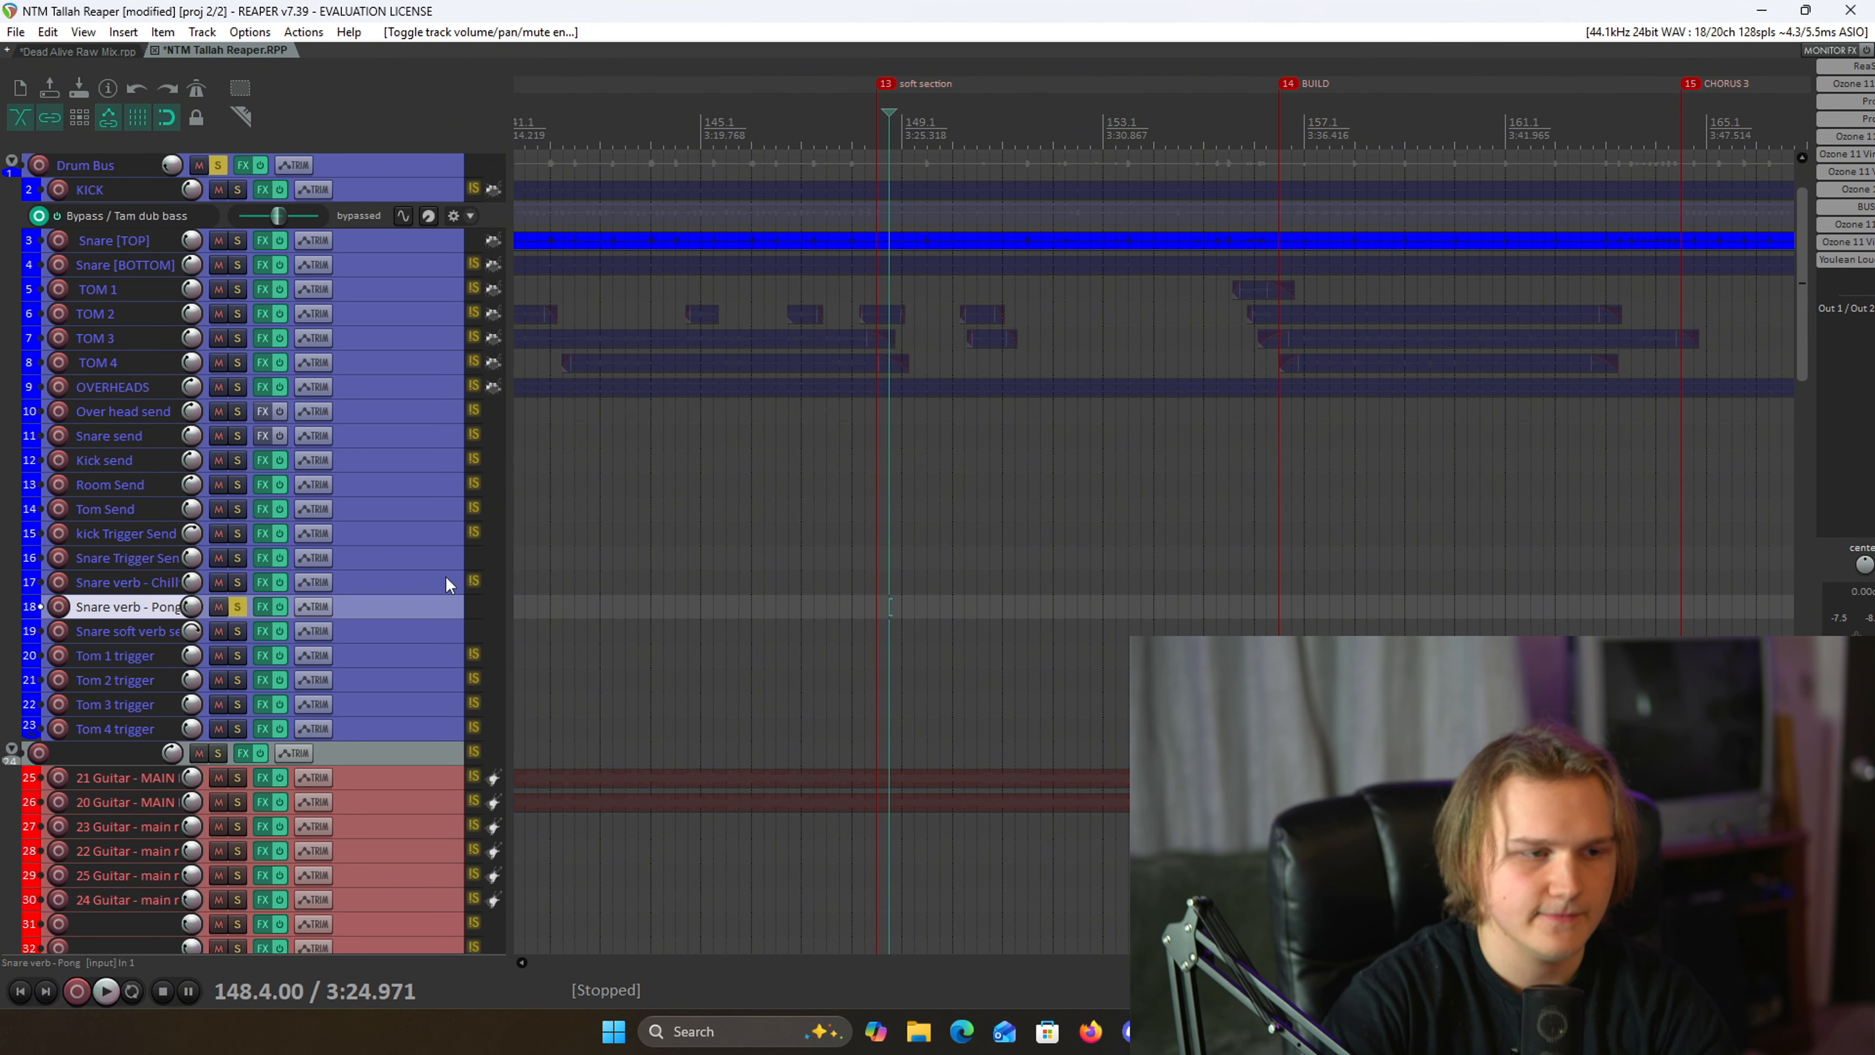
- Audition the trigger sample in Snare verb - Pong's effects chain and review its Pro-R, Pro-Q 3, Saturn 2 and Pro-C 2 settings
click(262, 606)
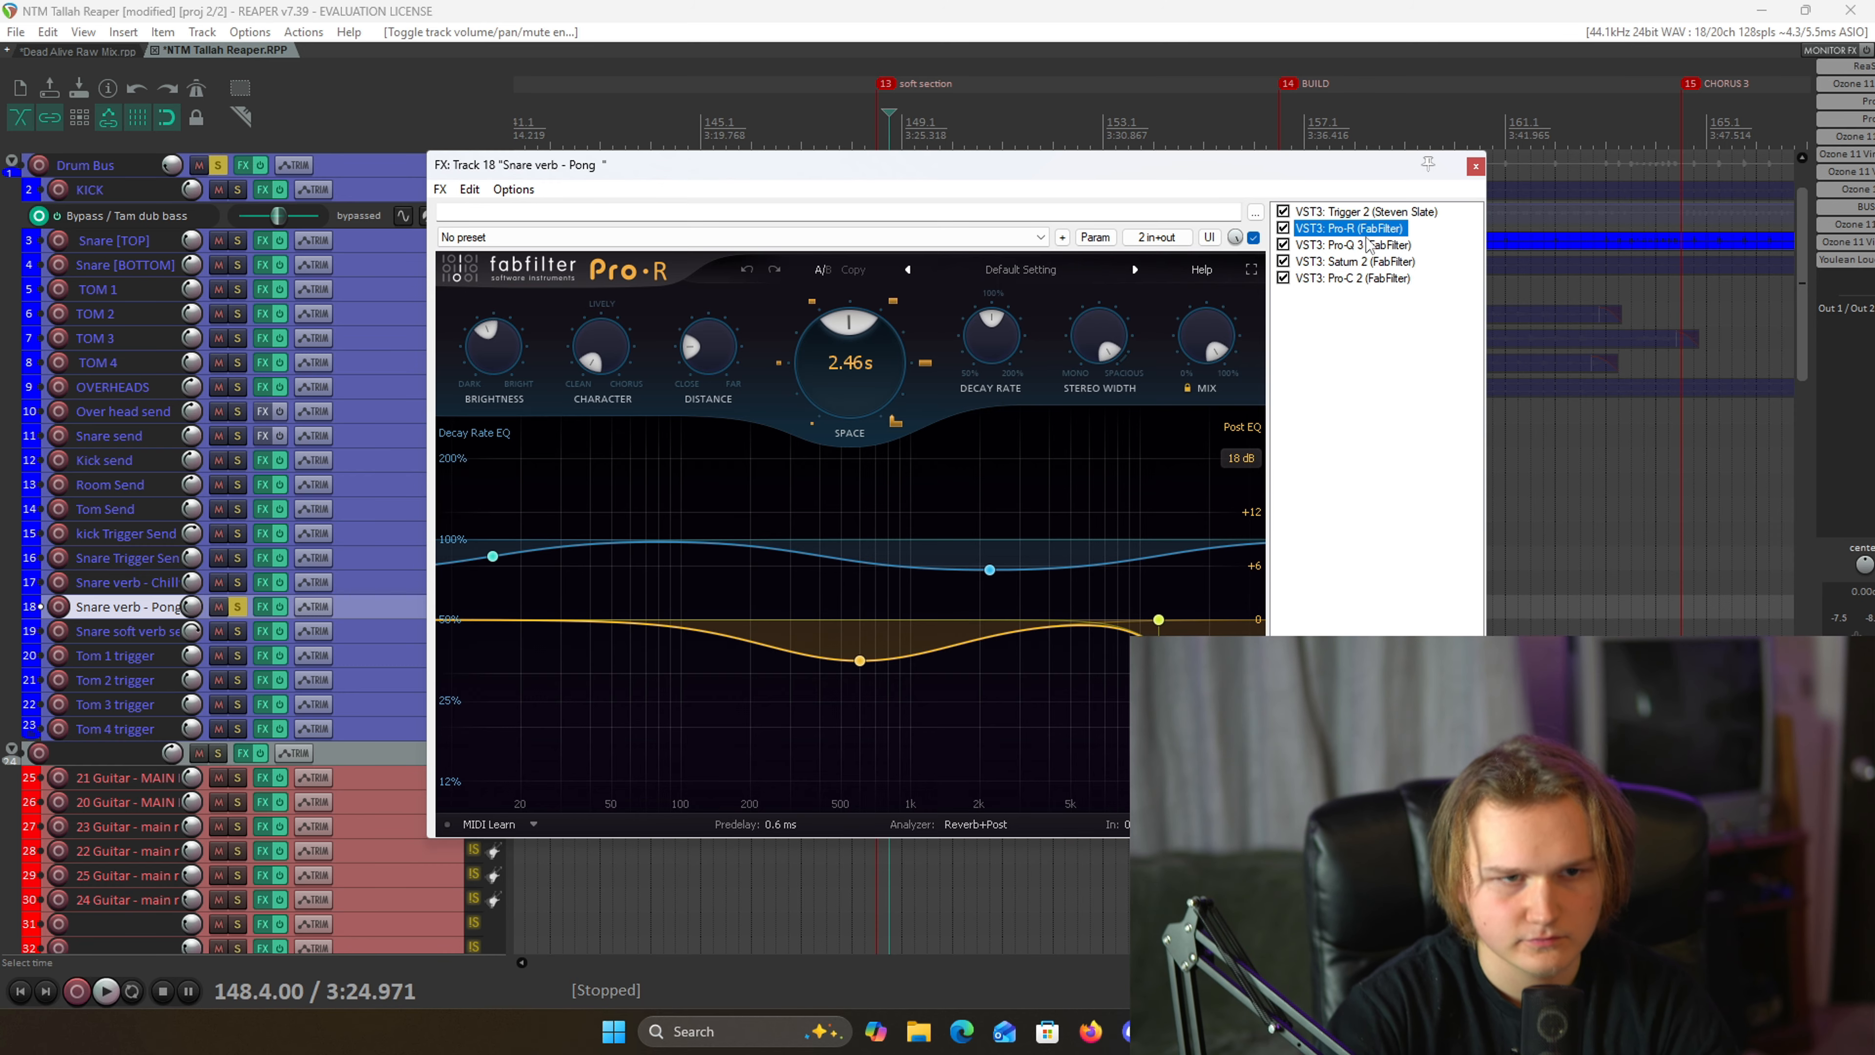
click(1365, 212)
click(849, 862)
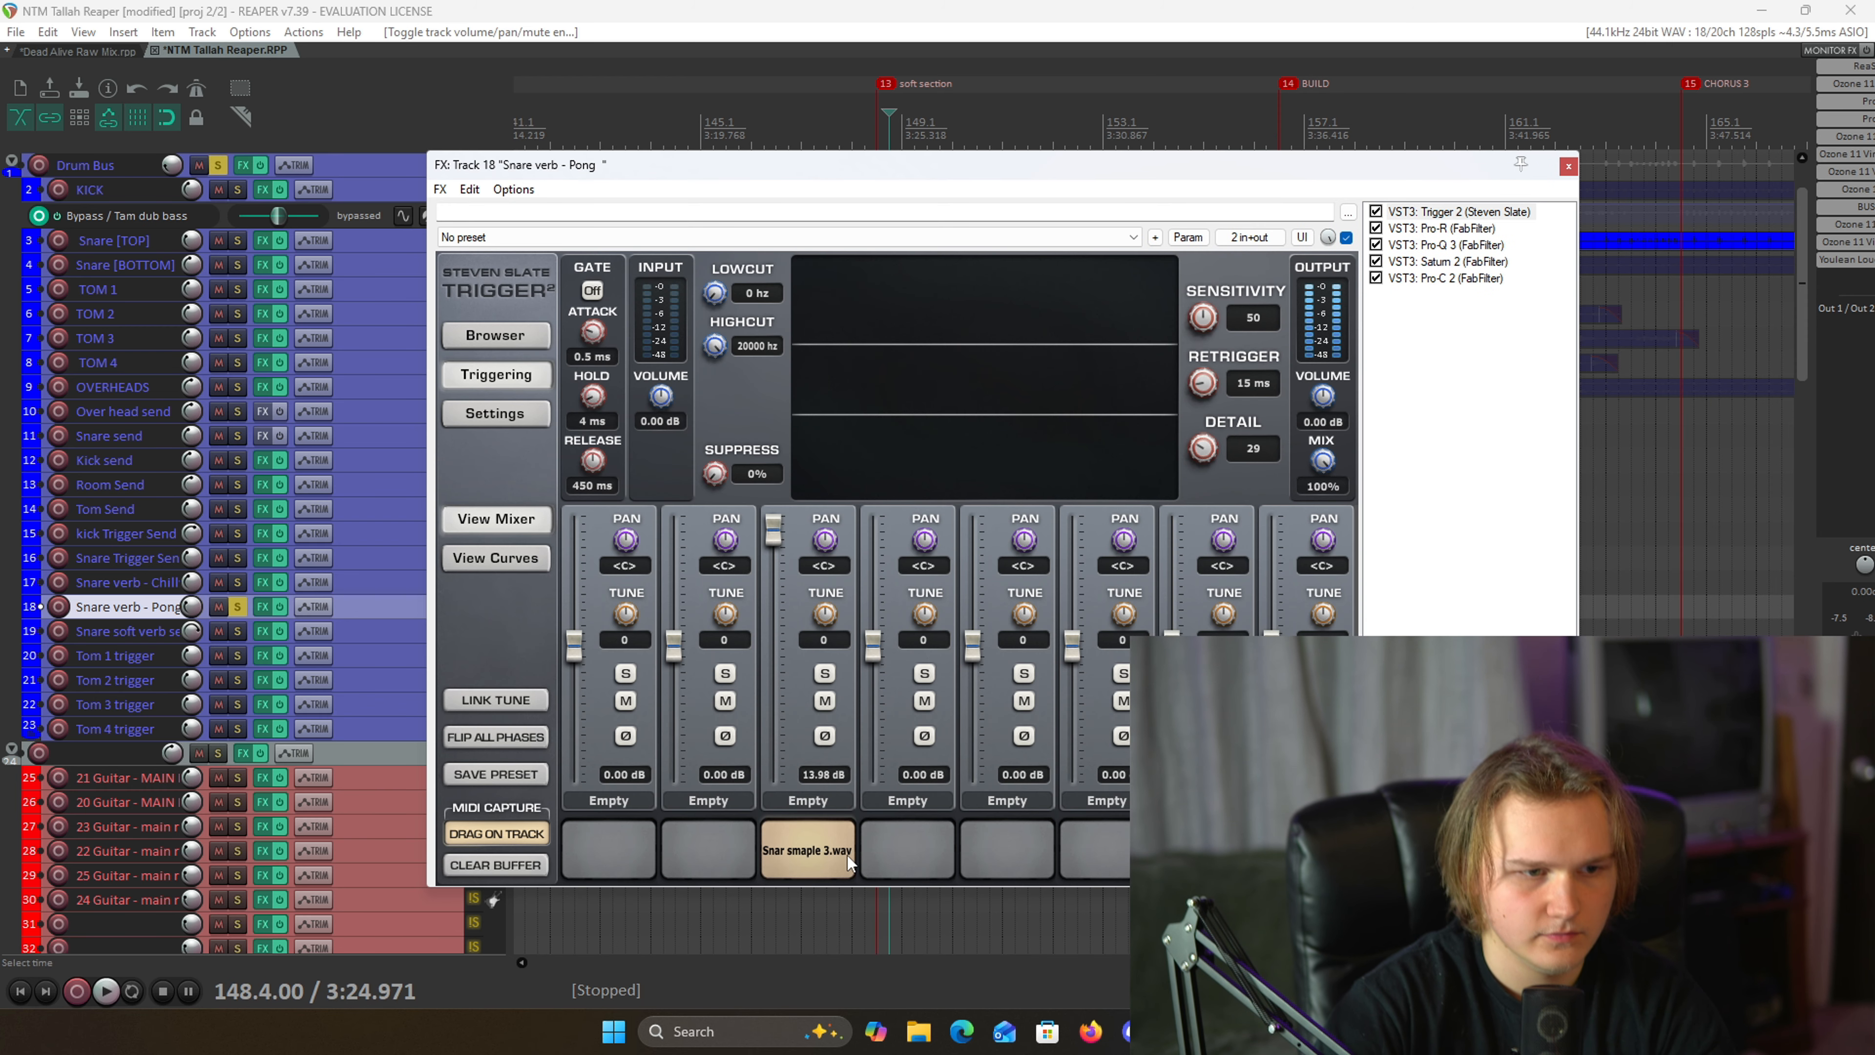
click(1440, 228)
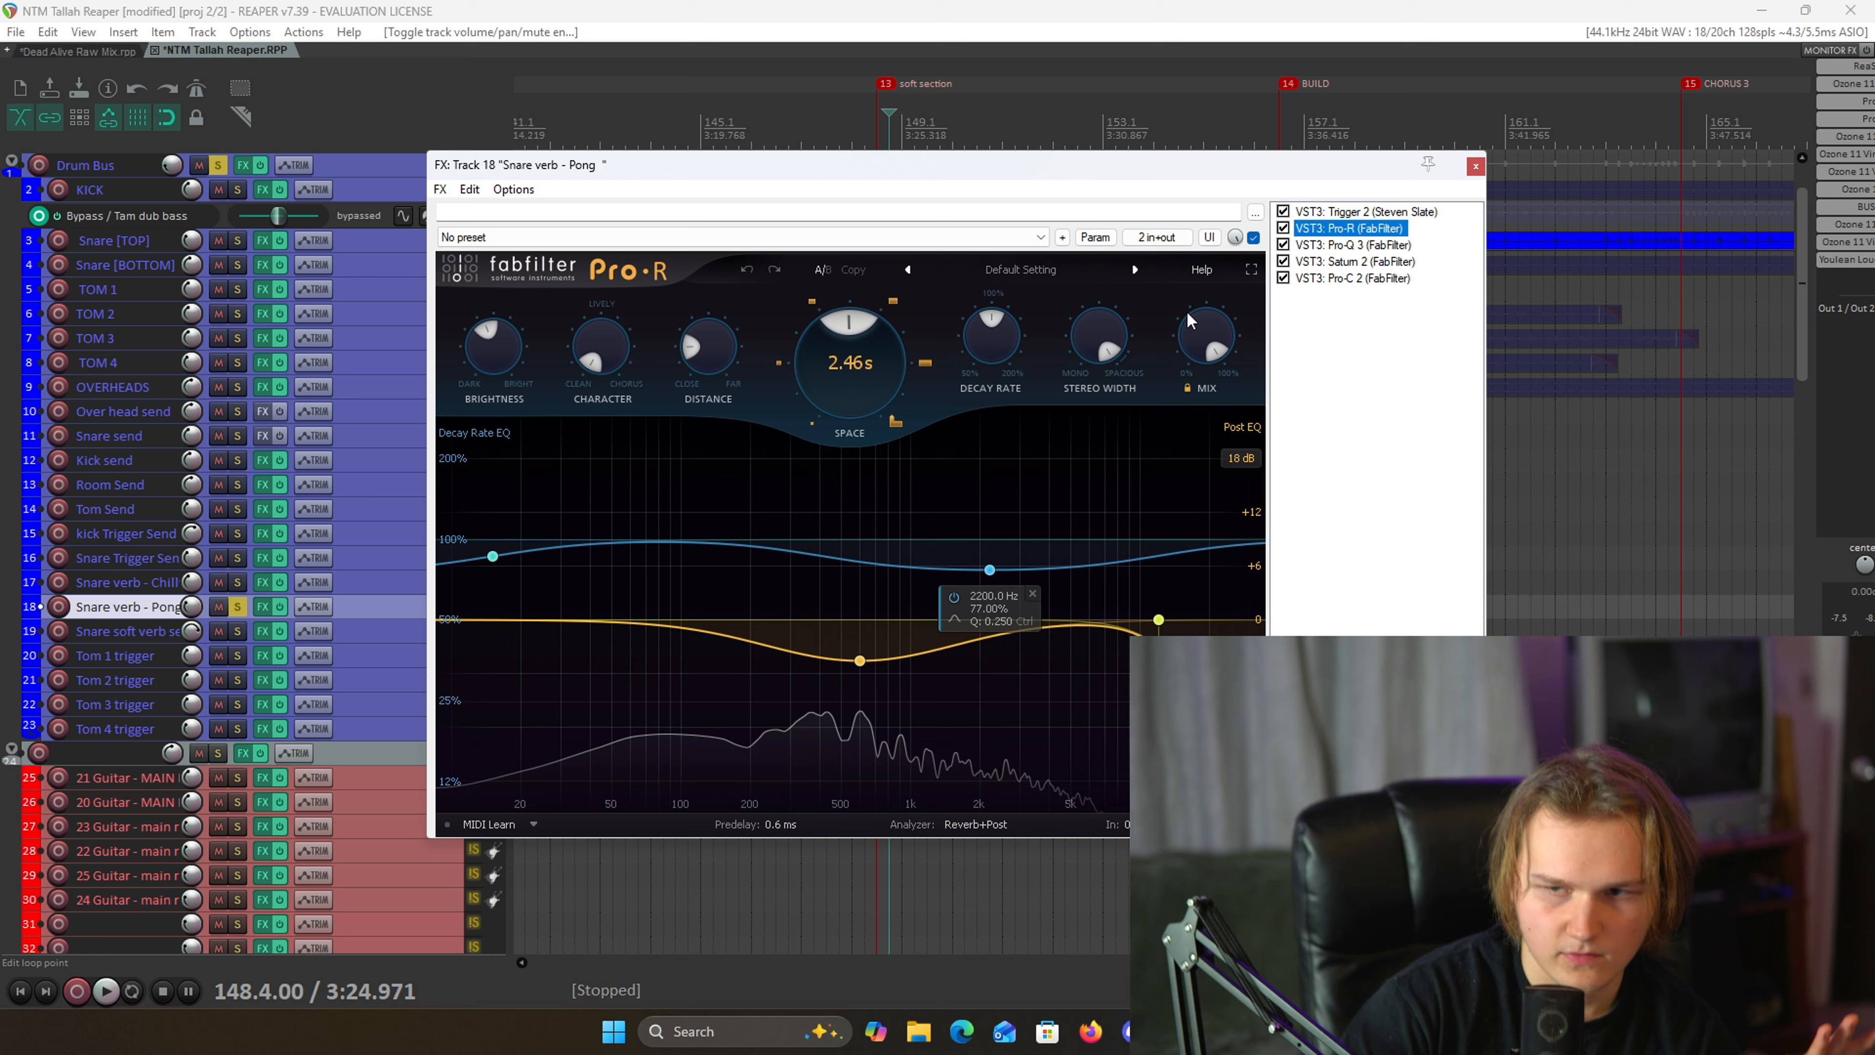
click(1318, 246)
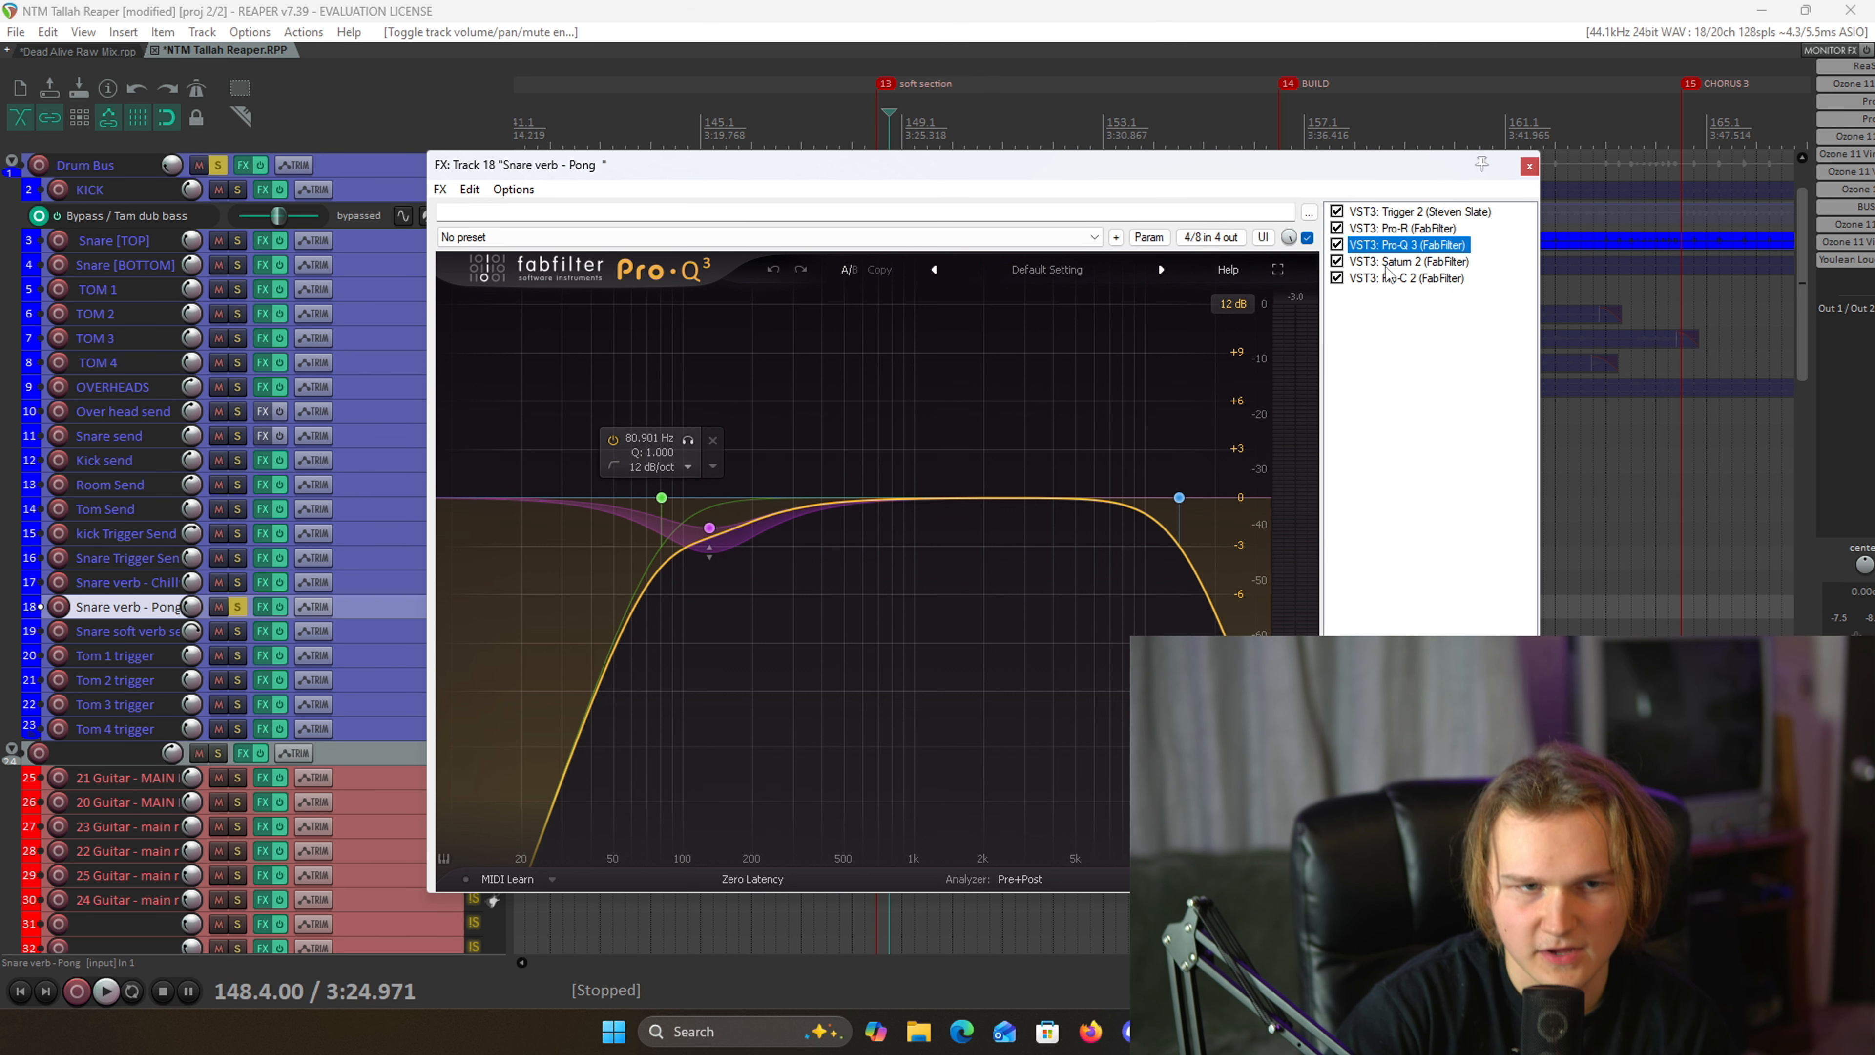
click(1387, 263)
click(1526, 279)
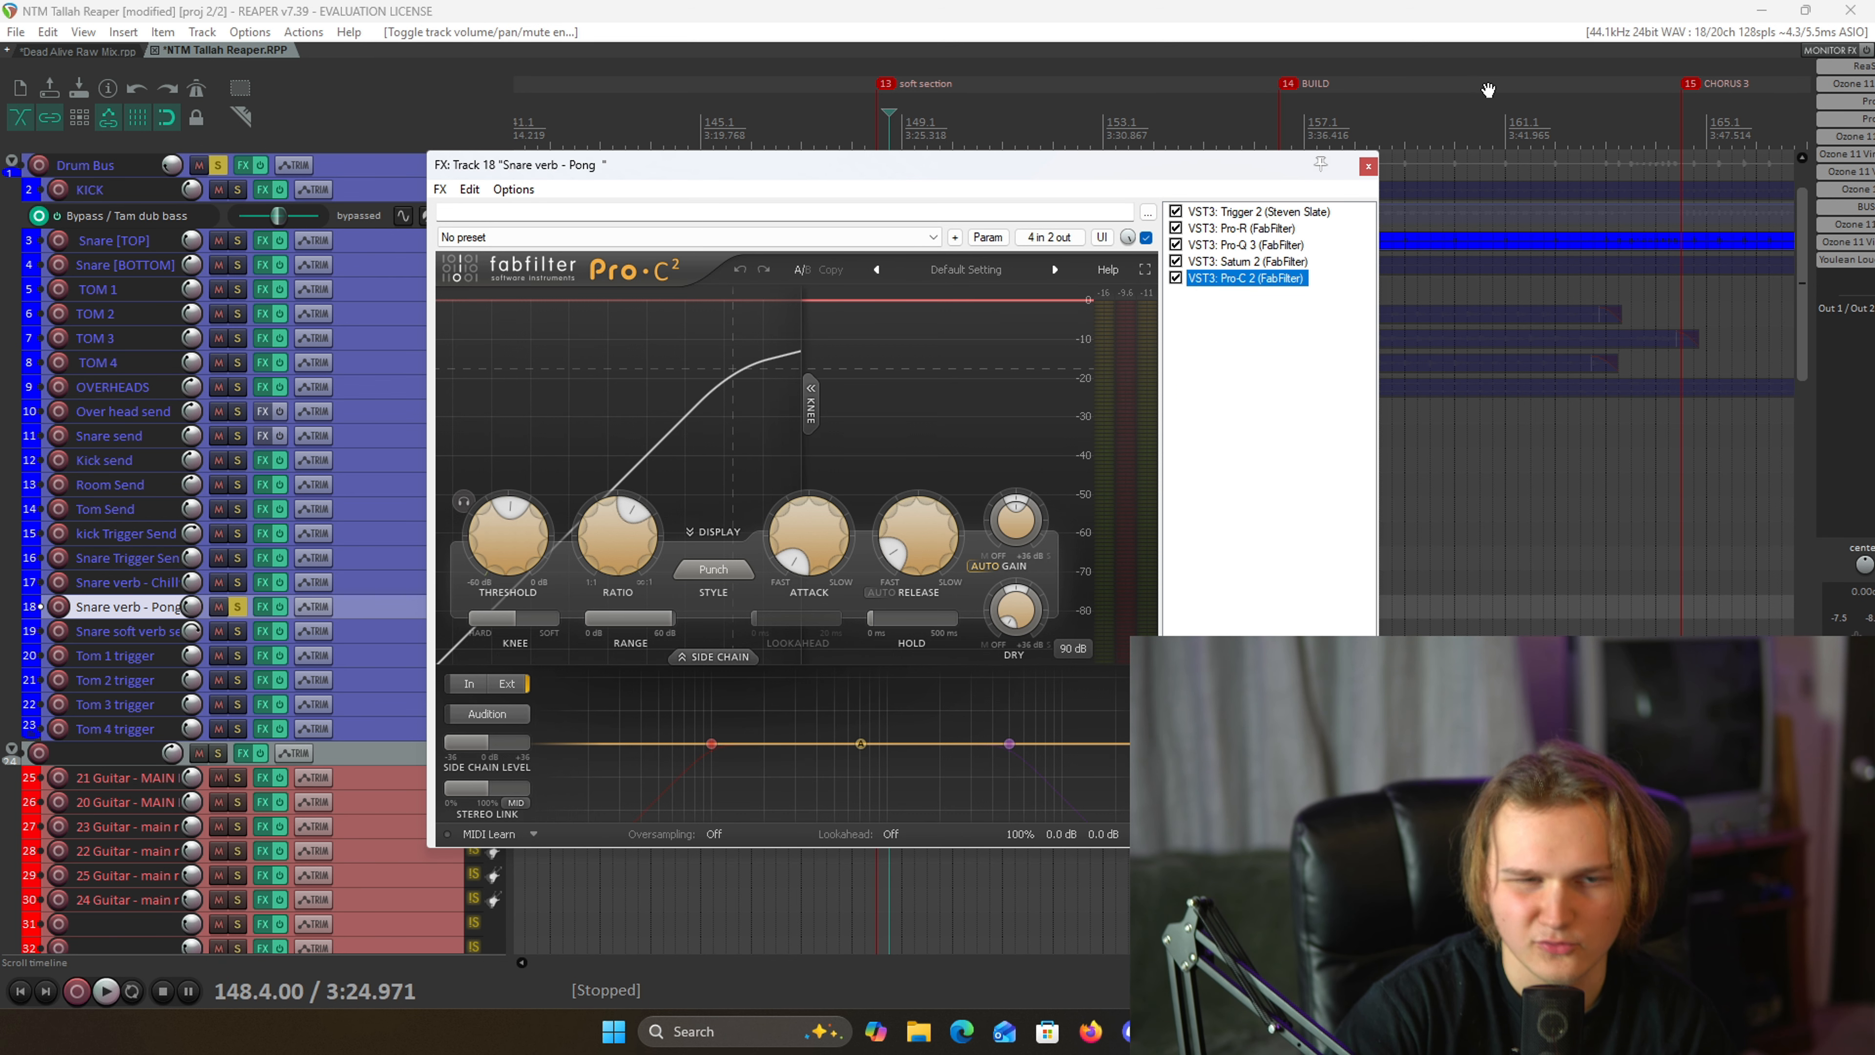
click(1371, 169)
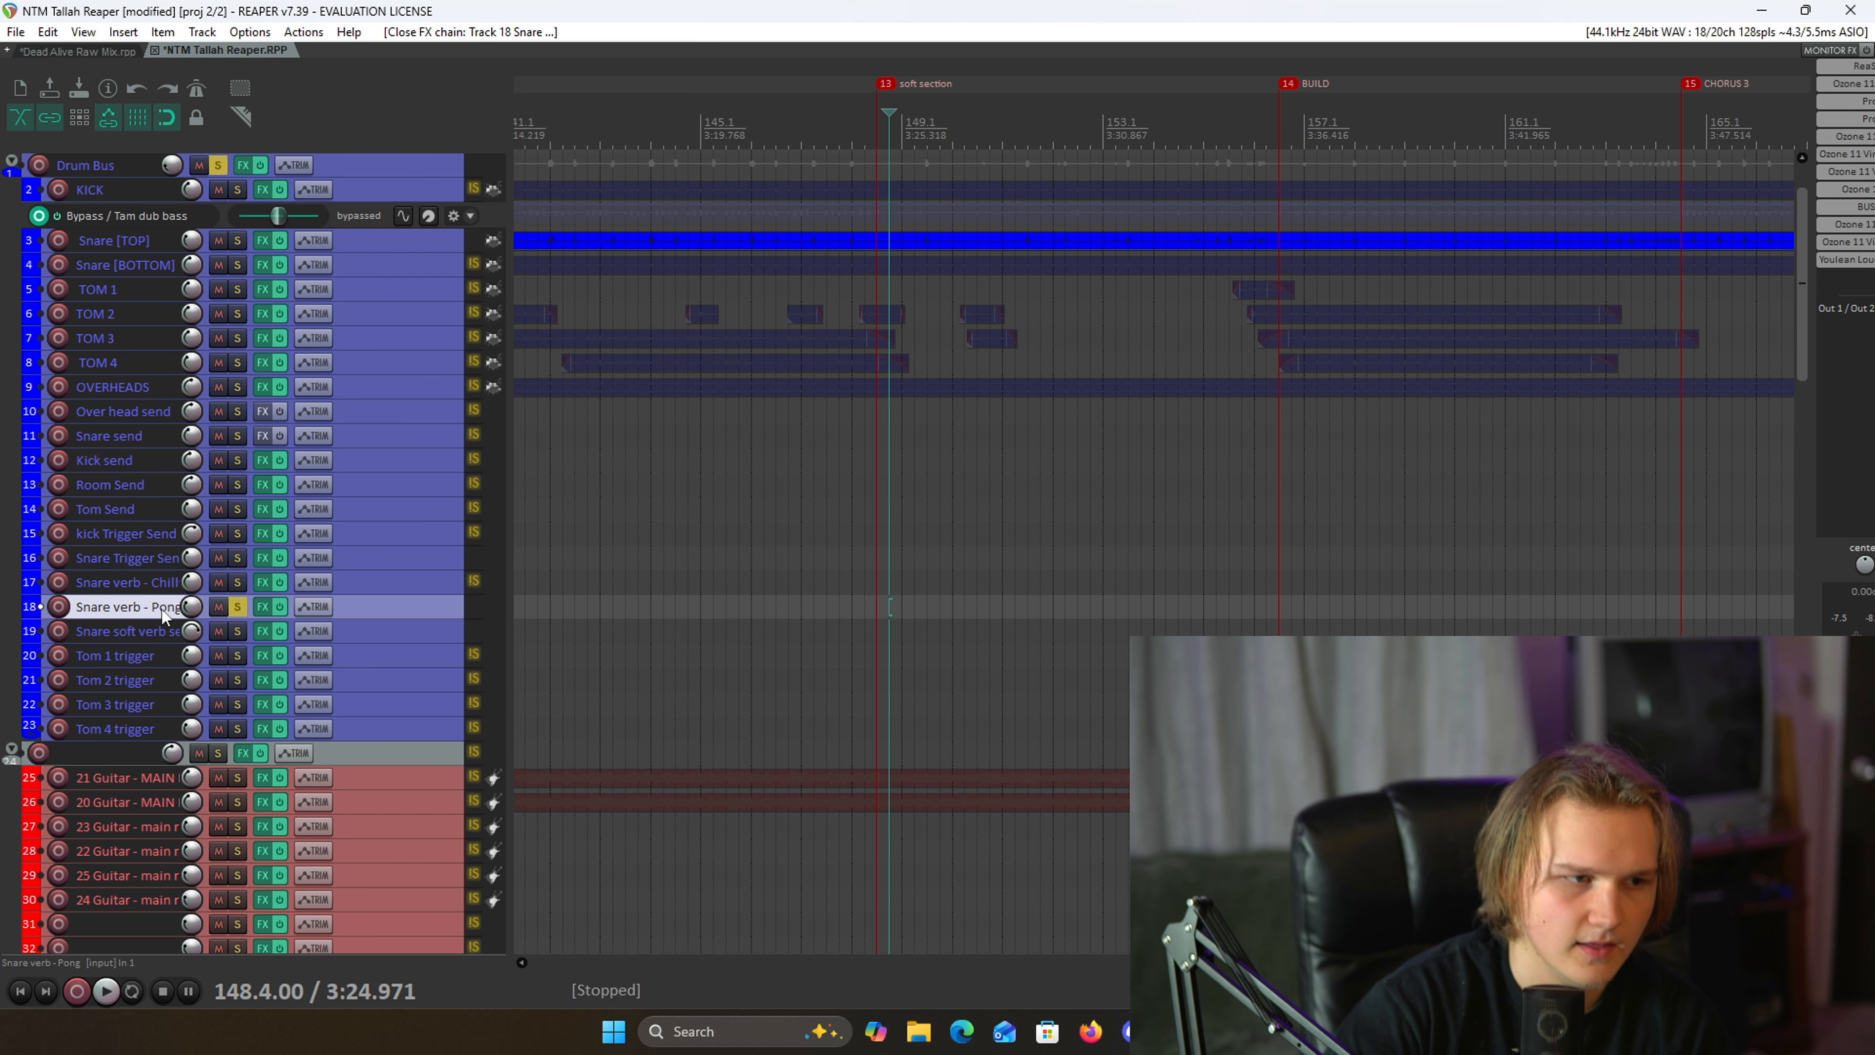
- Solo Snare soft verb send instead of Snare verb - Pong and play it from the edit cursor
click(236, 628)
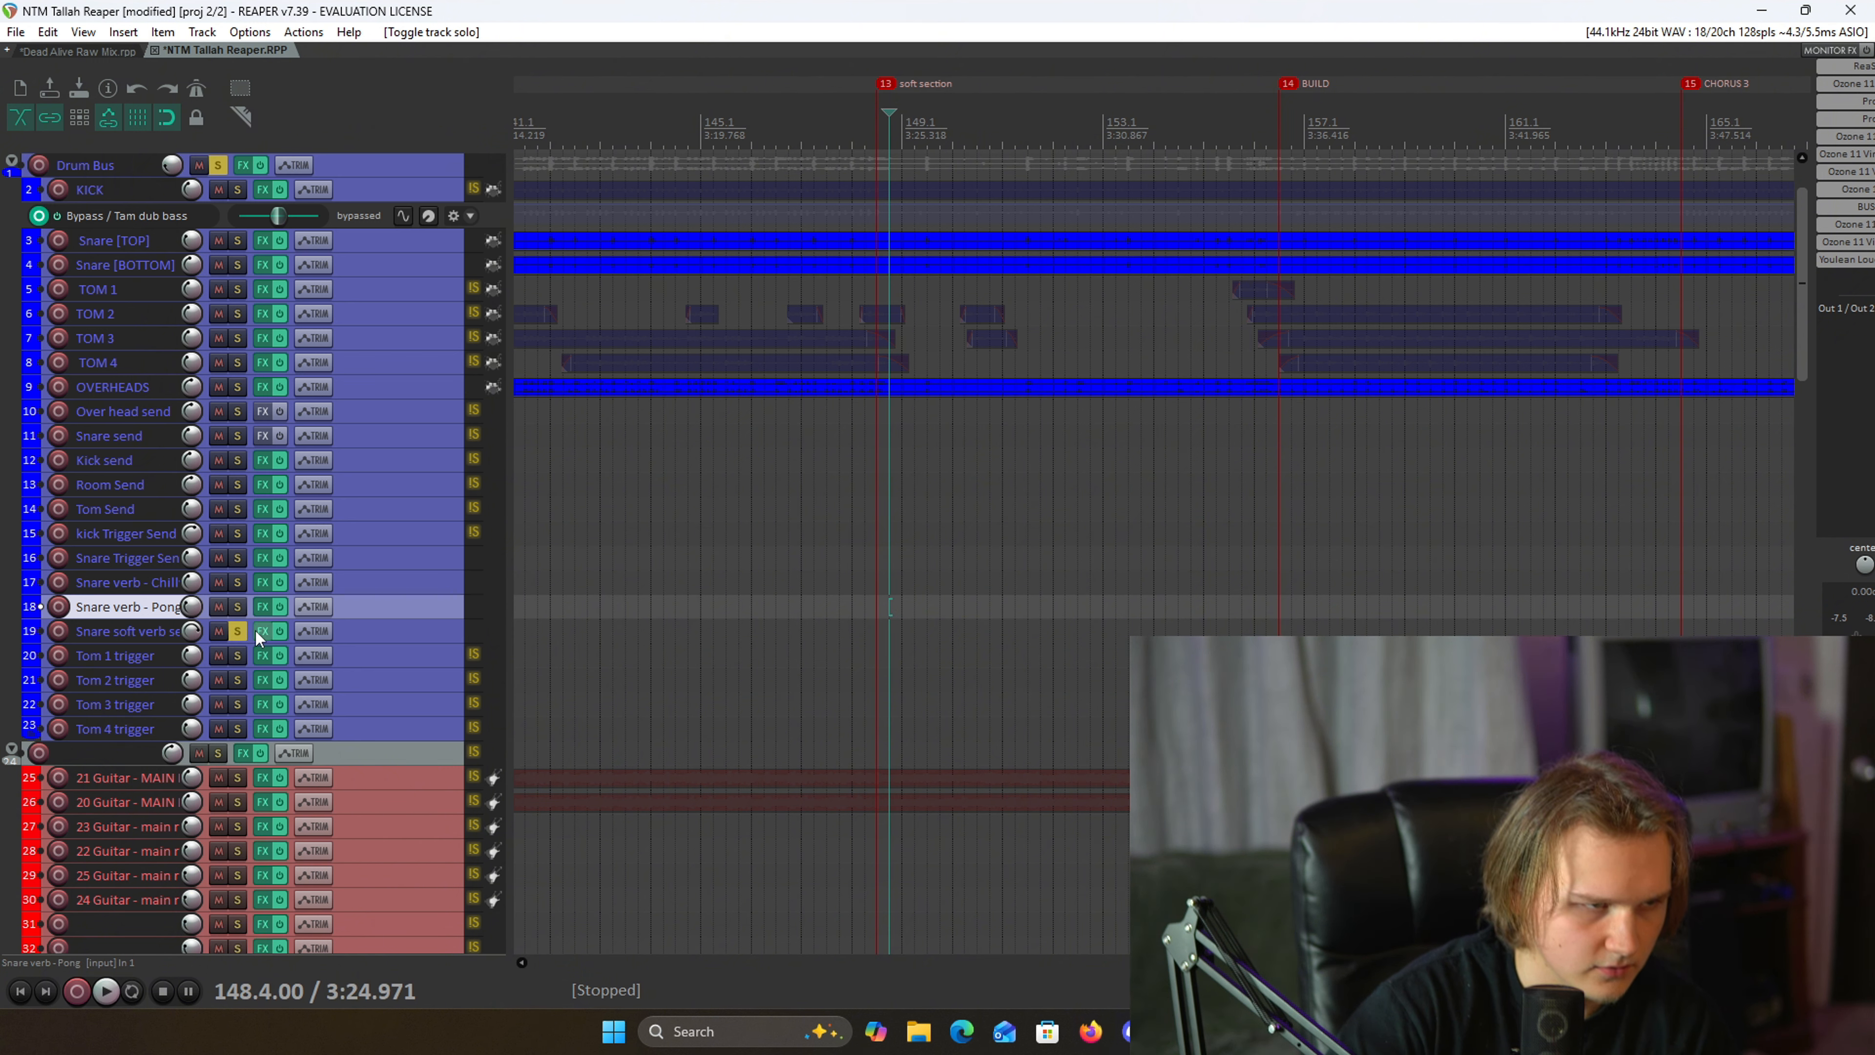
key(space)
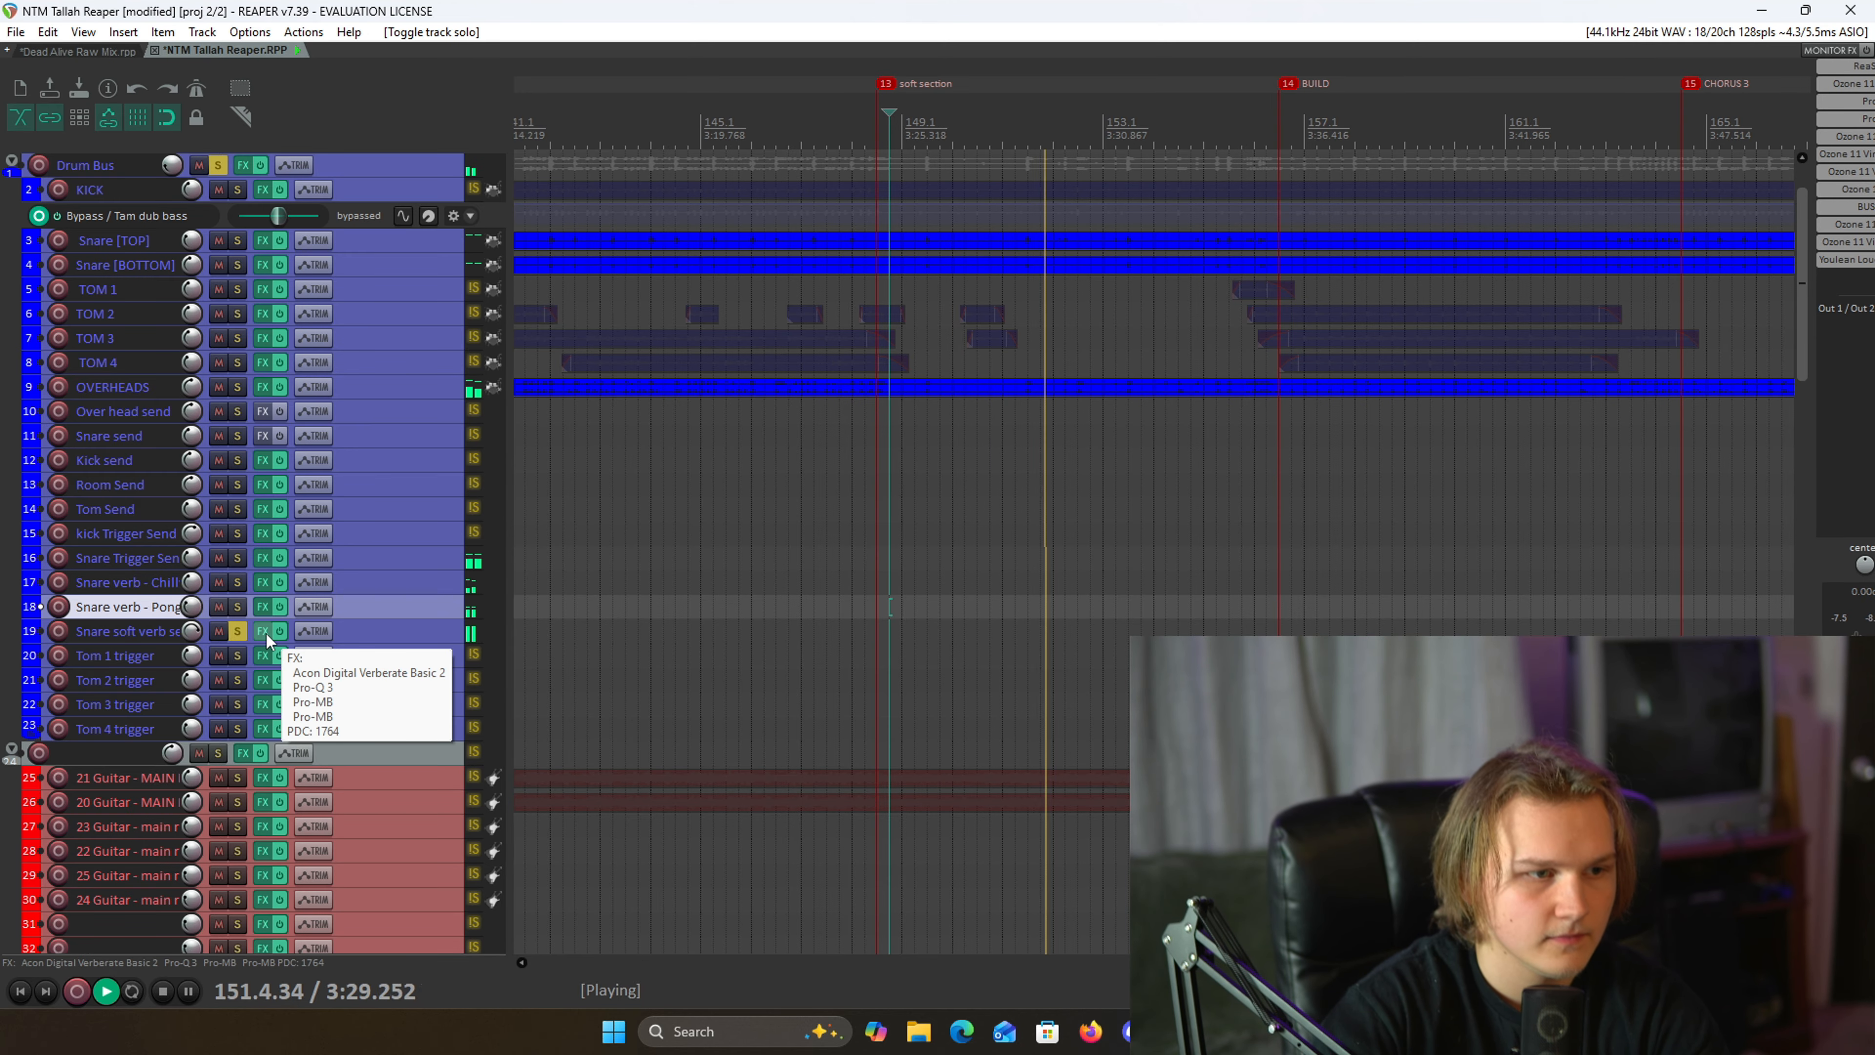
key(space)
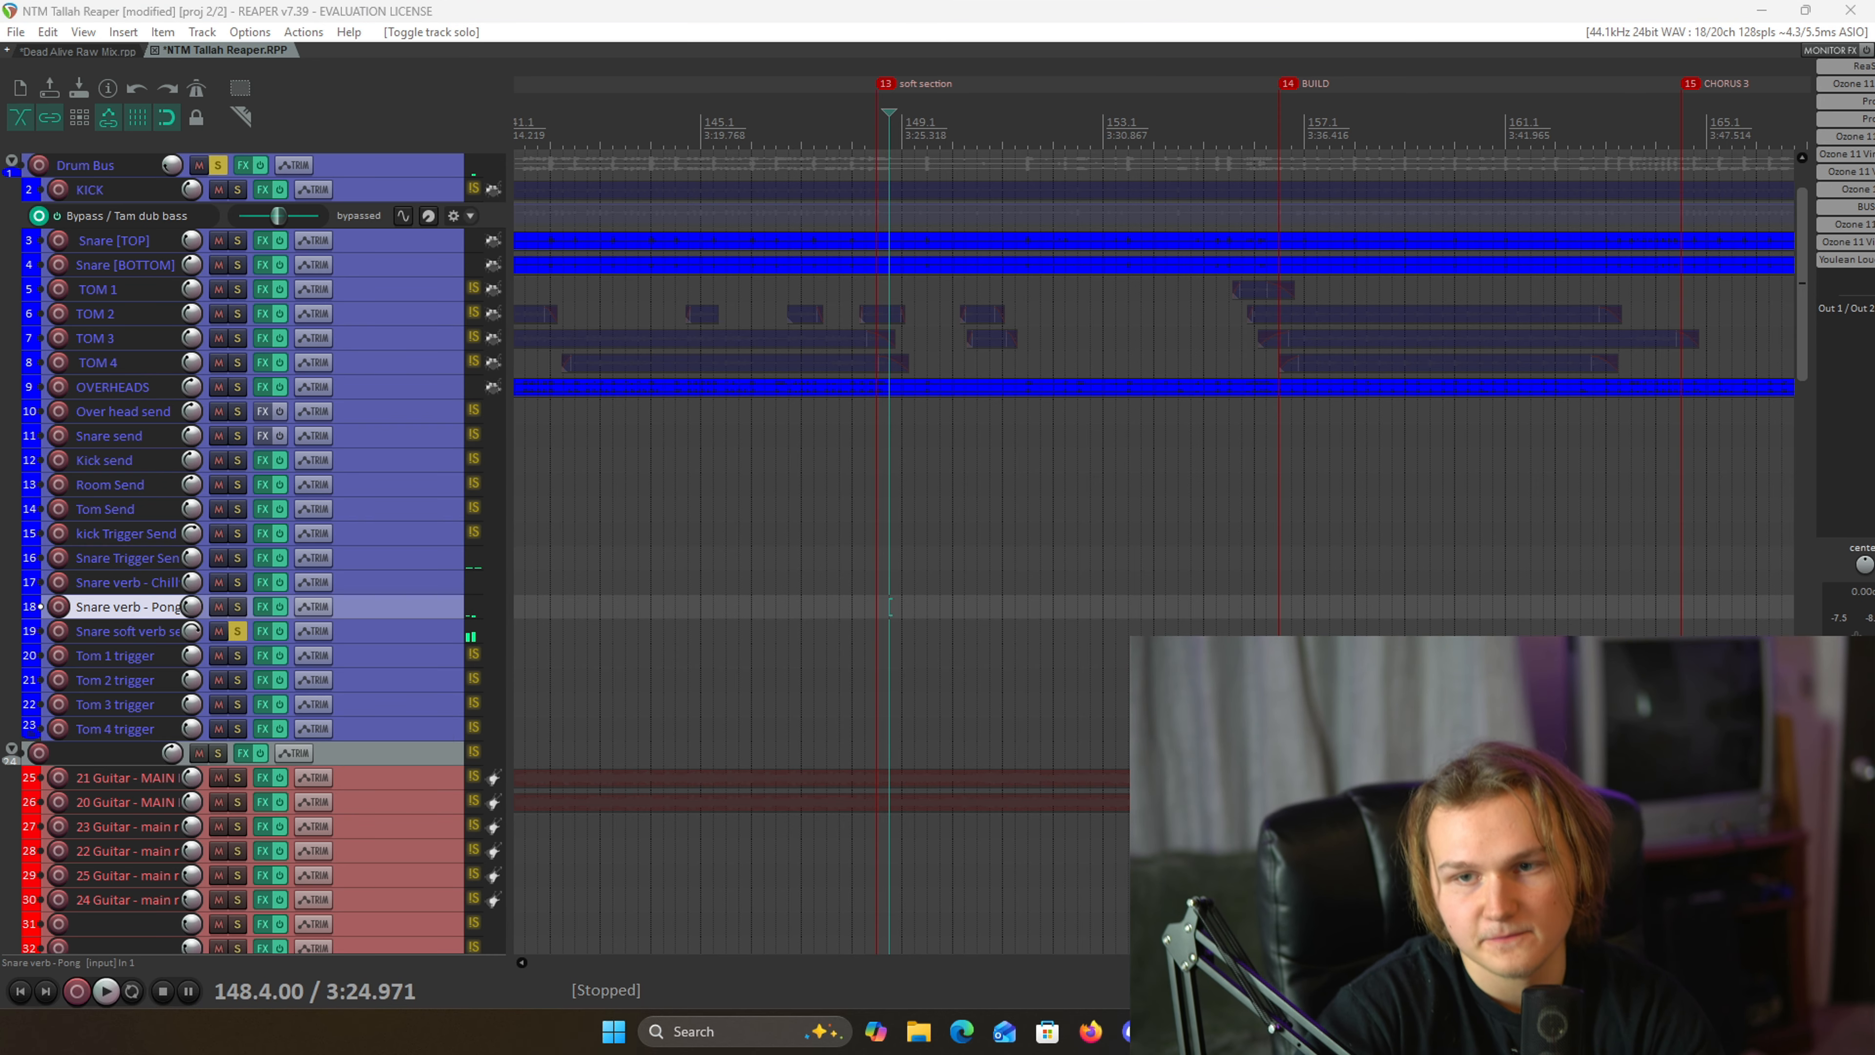
- Review the Verberate Basic 2 reverb and the Pro-Q 3 curve on Snare soft verb send
click(262, 630)
click(1360, 279)
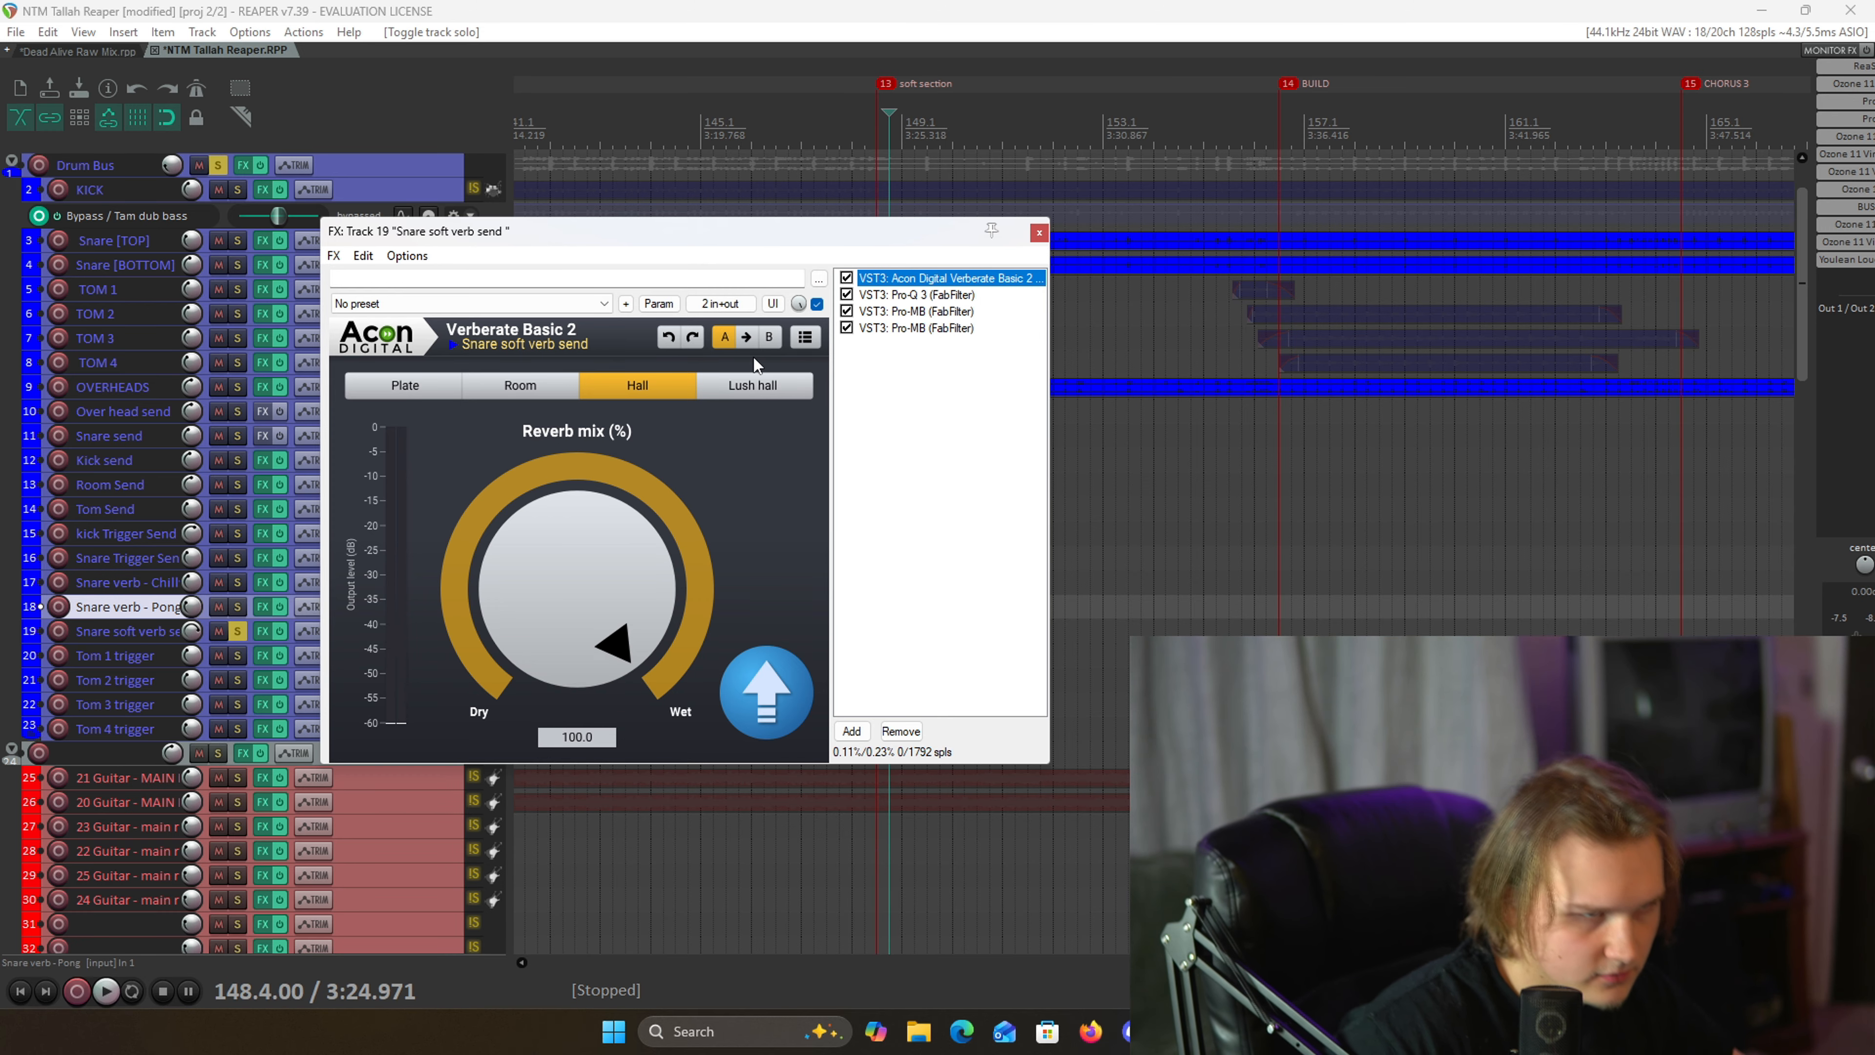
mouse_move(608, 238)
mouse_down()
mouse_move(547, 199)
mouse_move(579, 235)
mouse_up()
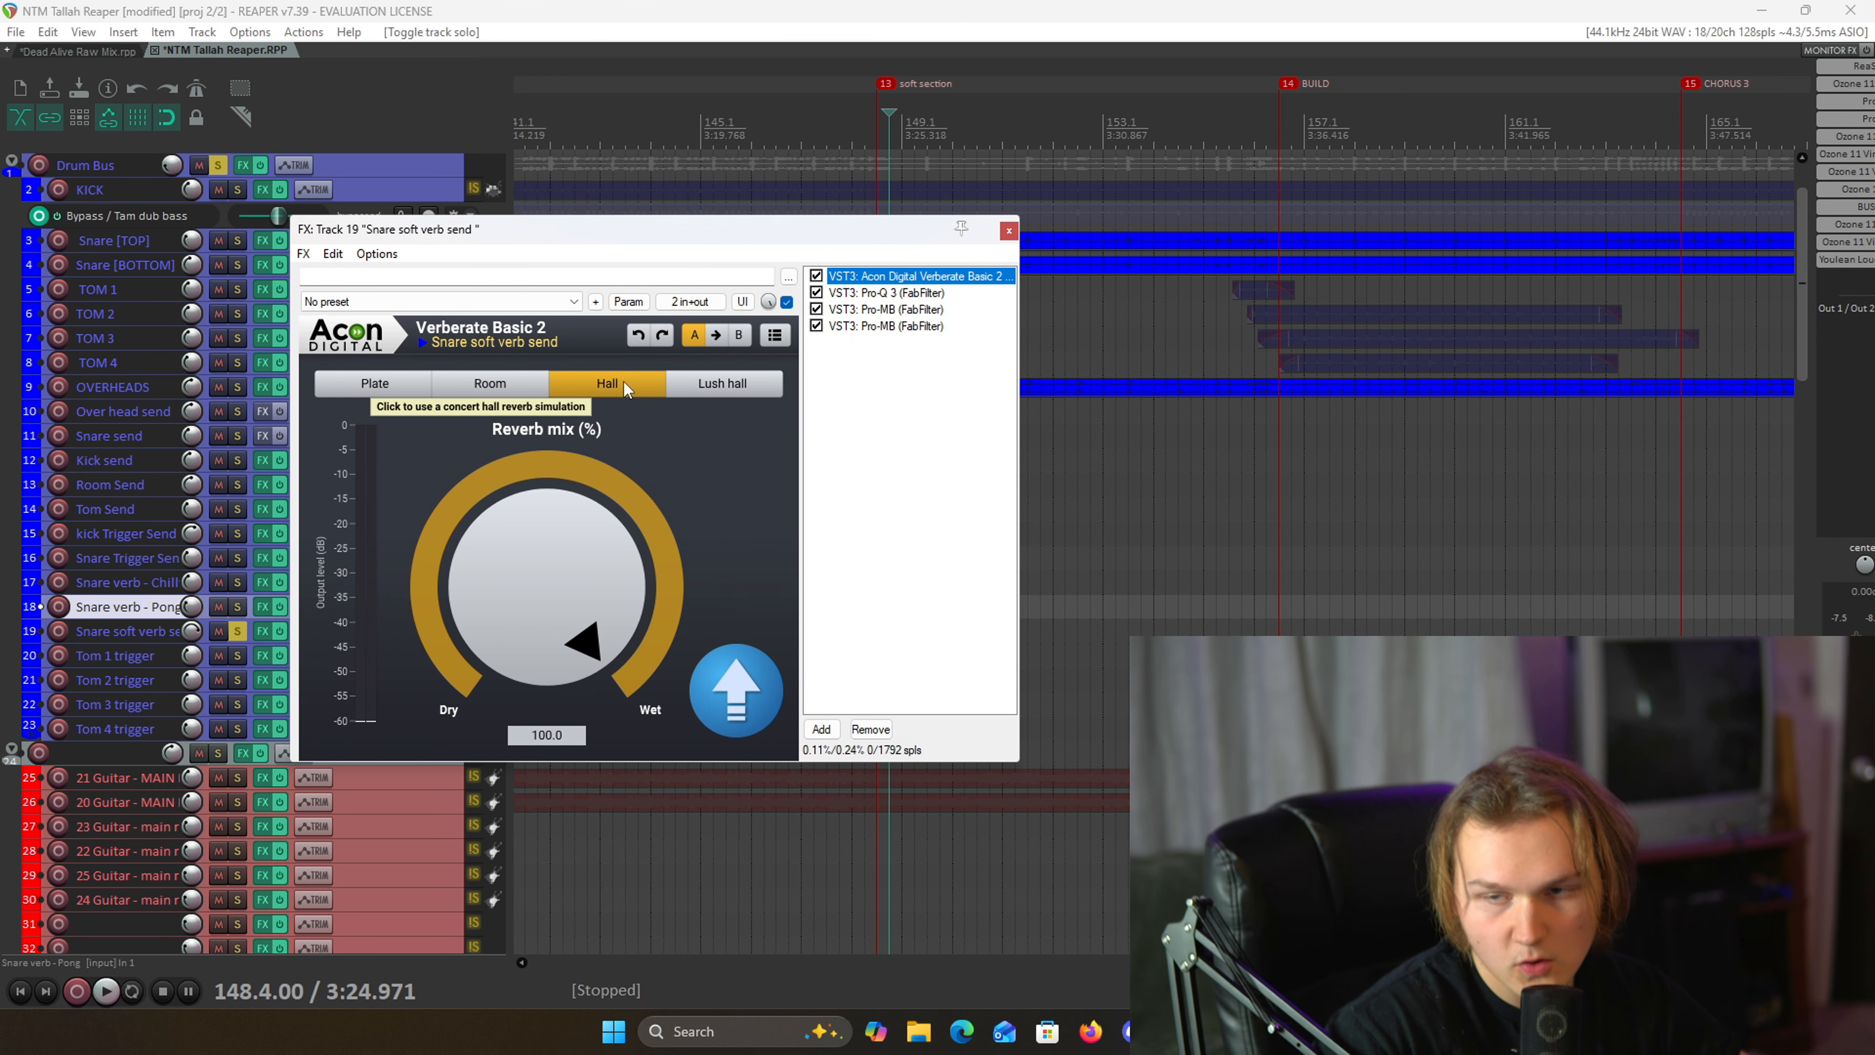
click(885, 293)
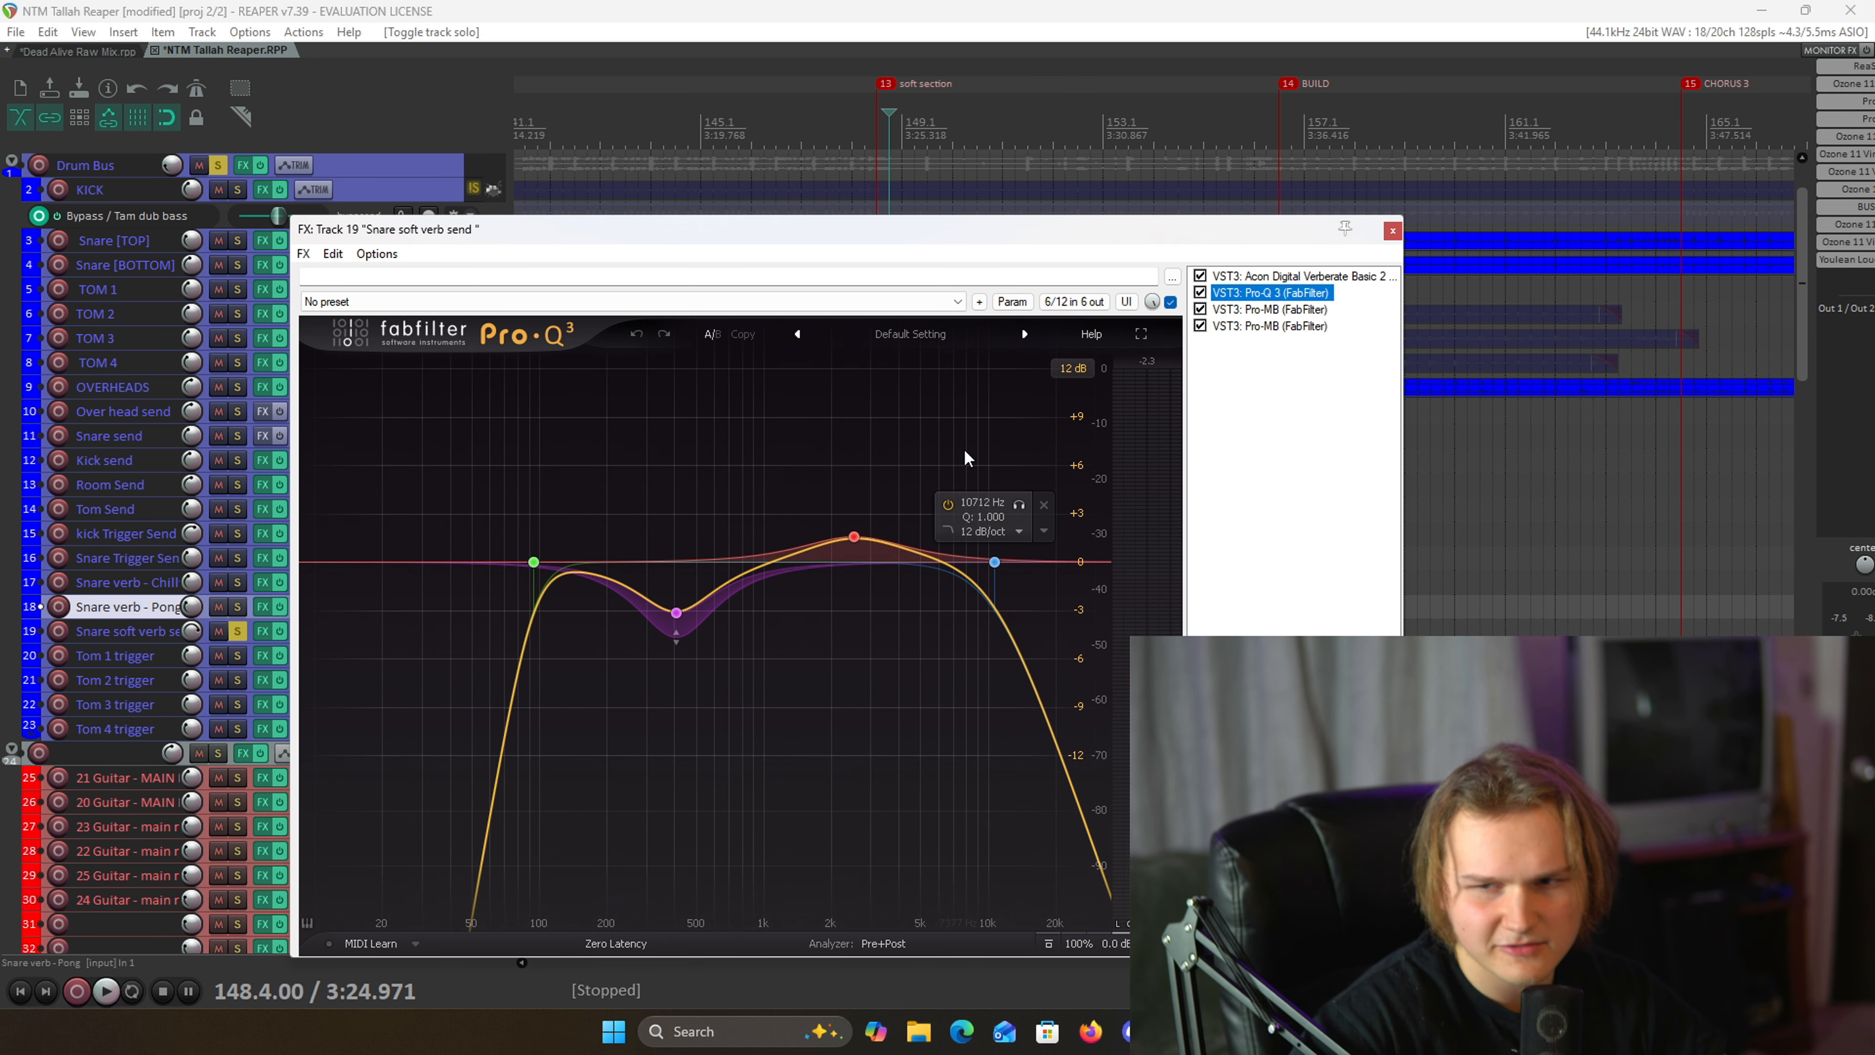
- Compare the two Pro-MB instances on Snare soft verb send and close its effects chain
click(1255, 310)
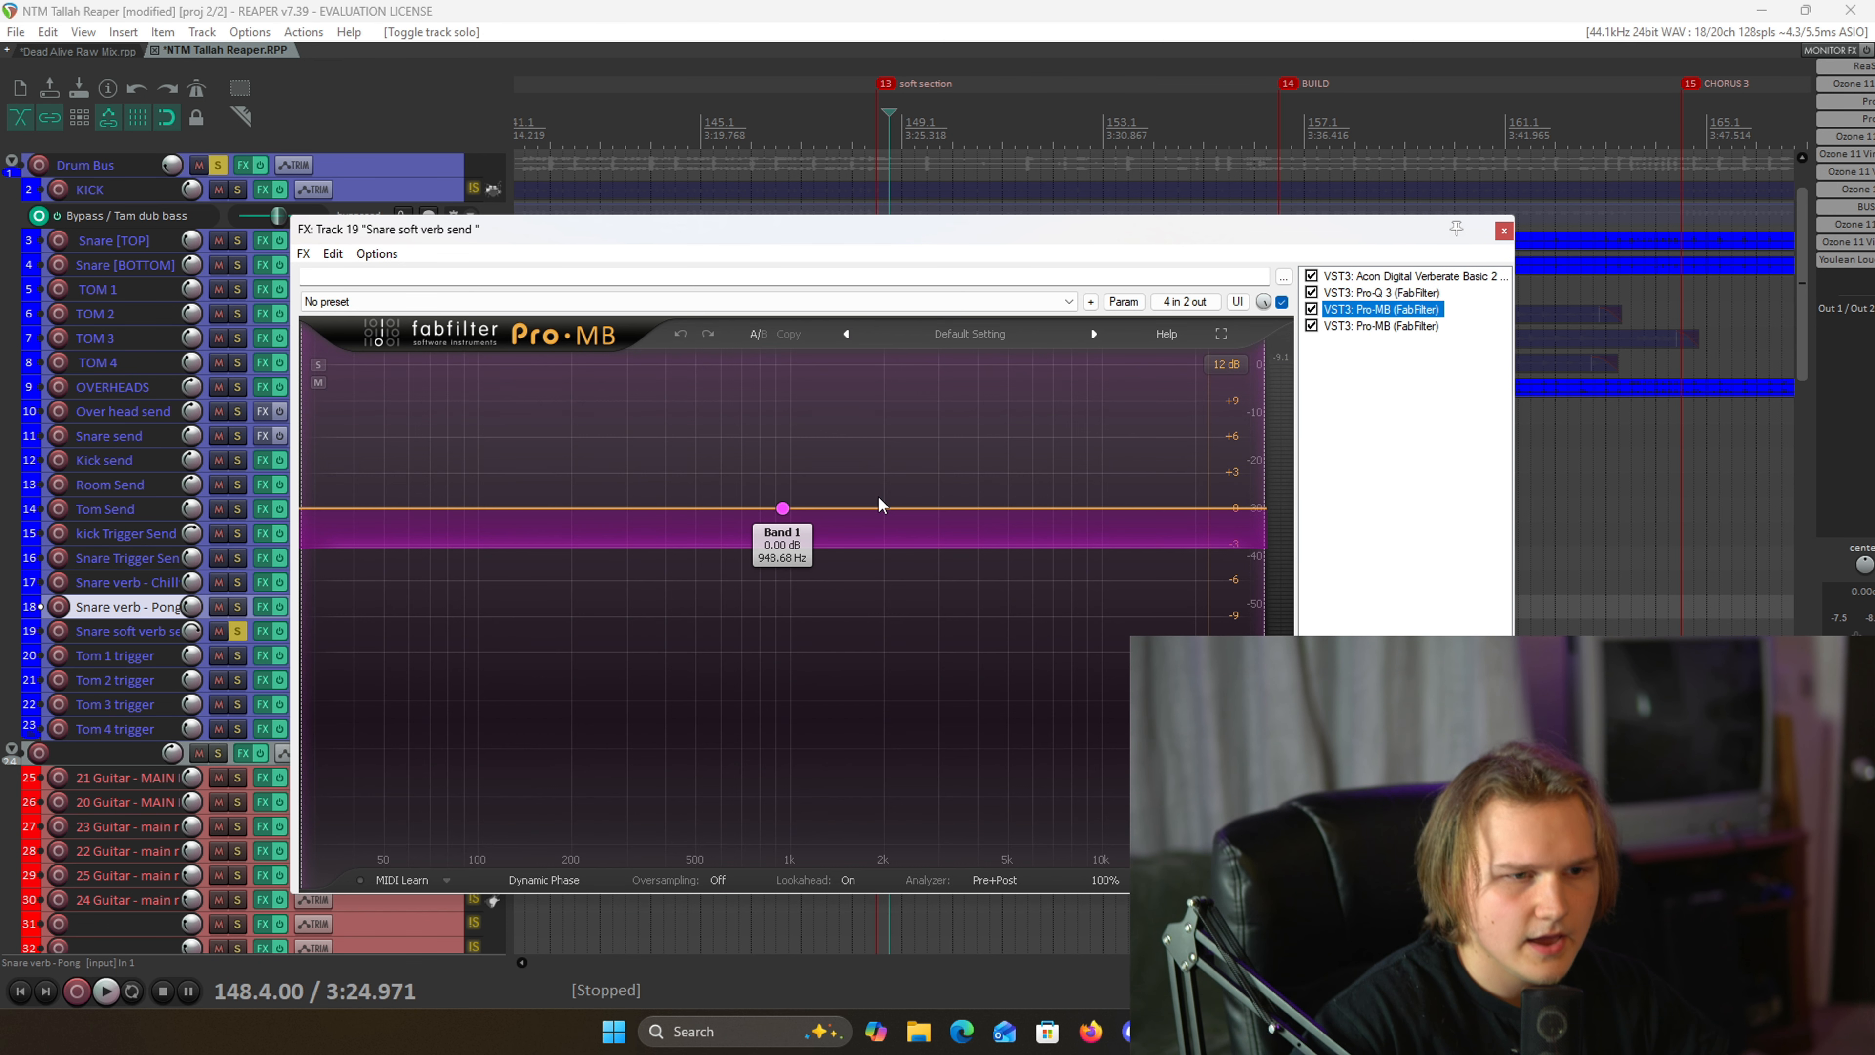
click(1399, 325)
click(1400, 310)
click(1400, 326)
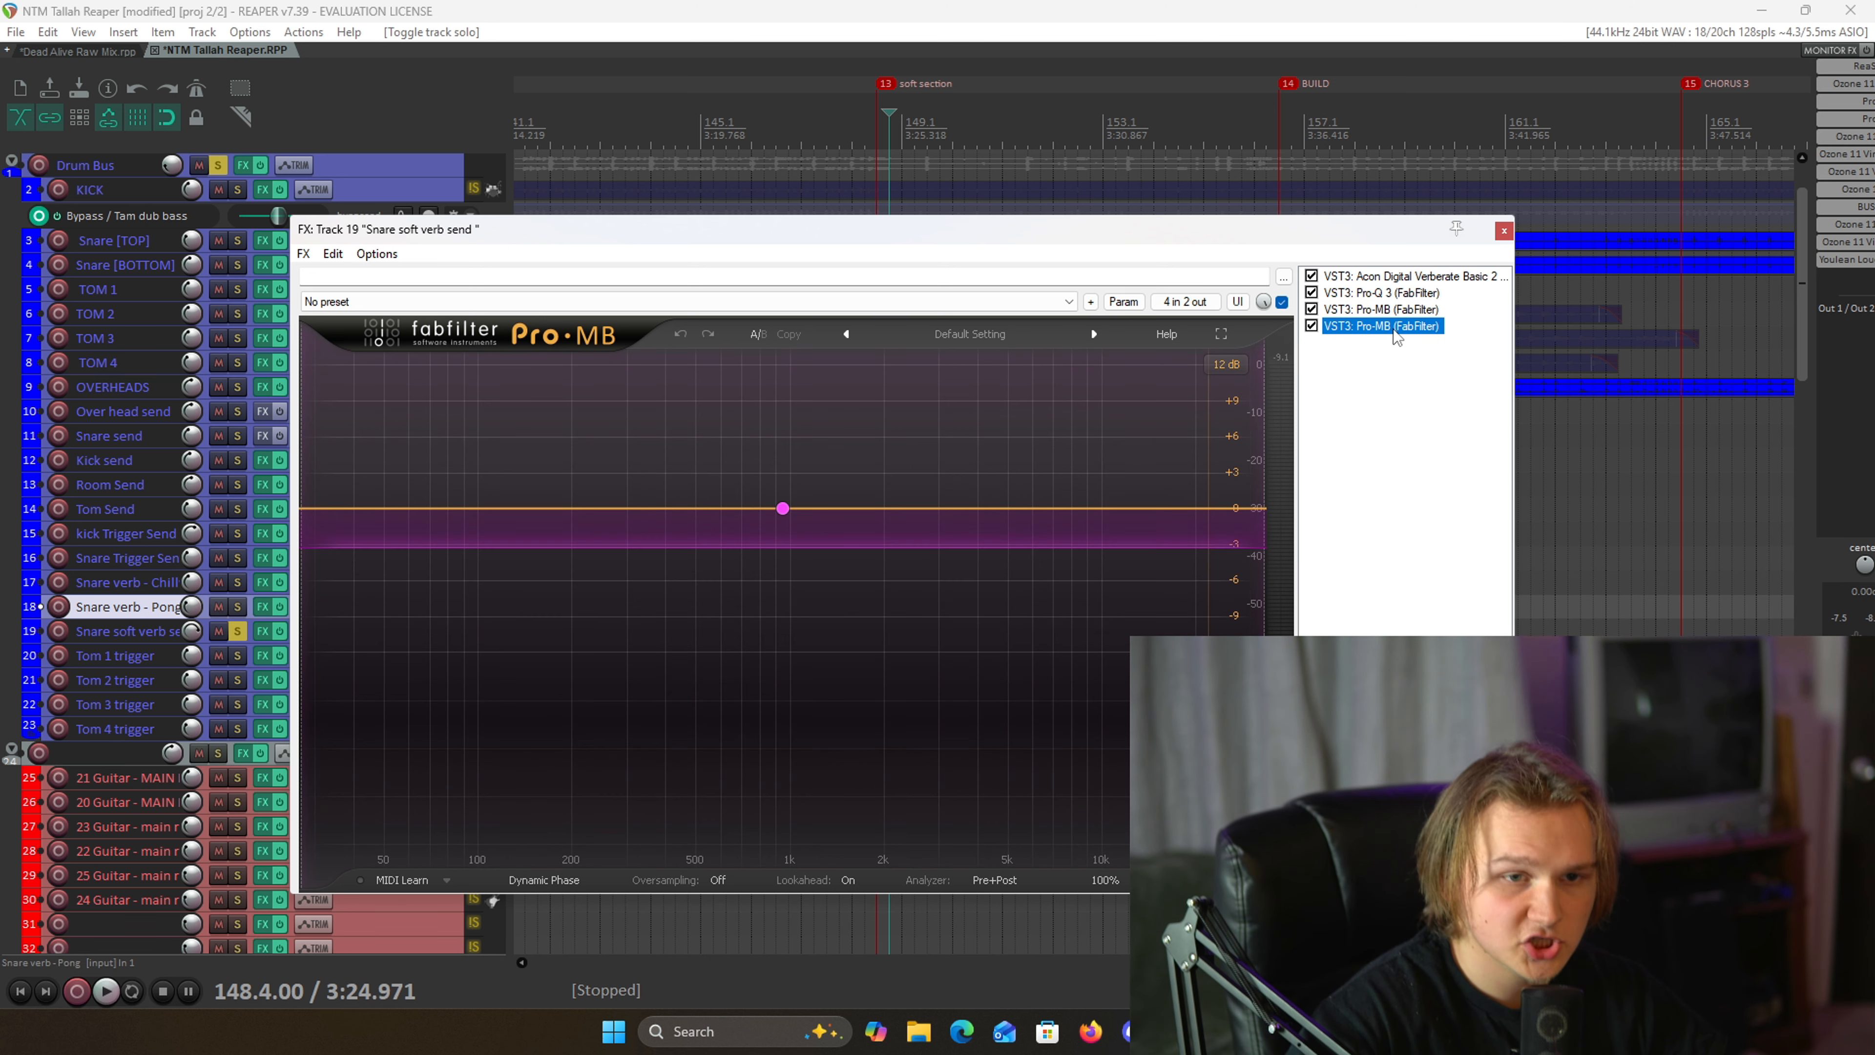
click(1400, 310)
click(1395, 325)
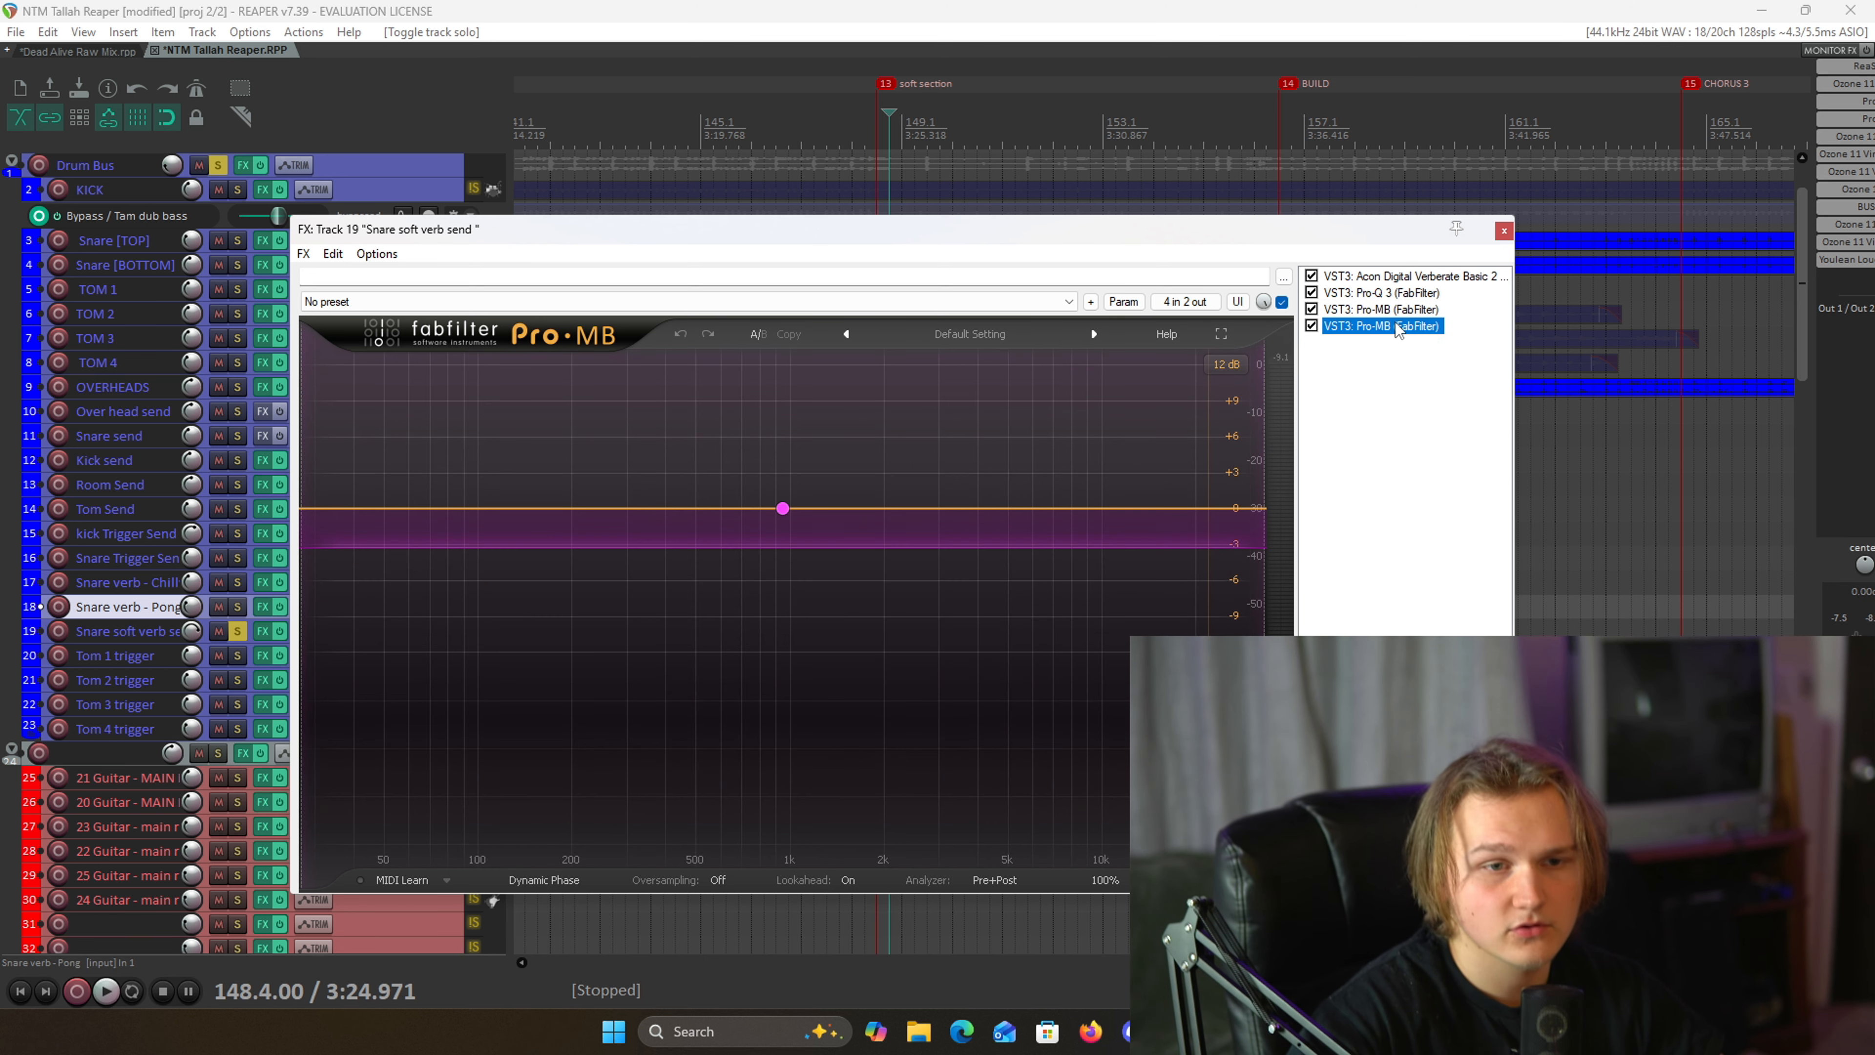
click(1397, 311)
click(1502, 231)
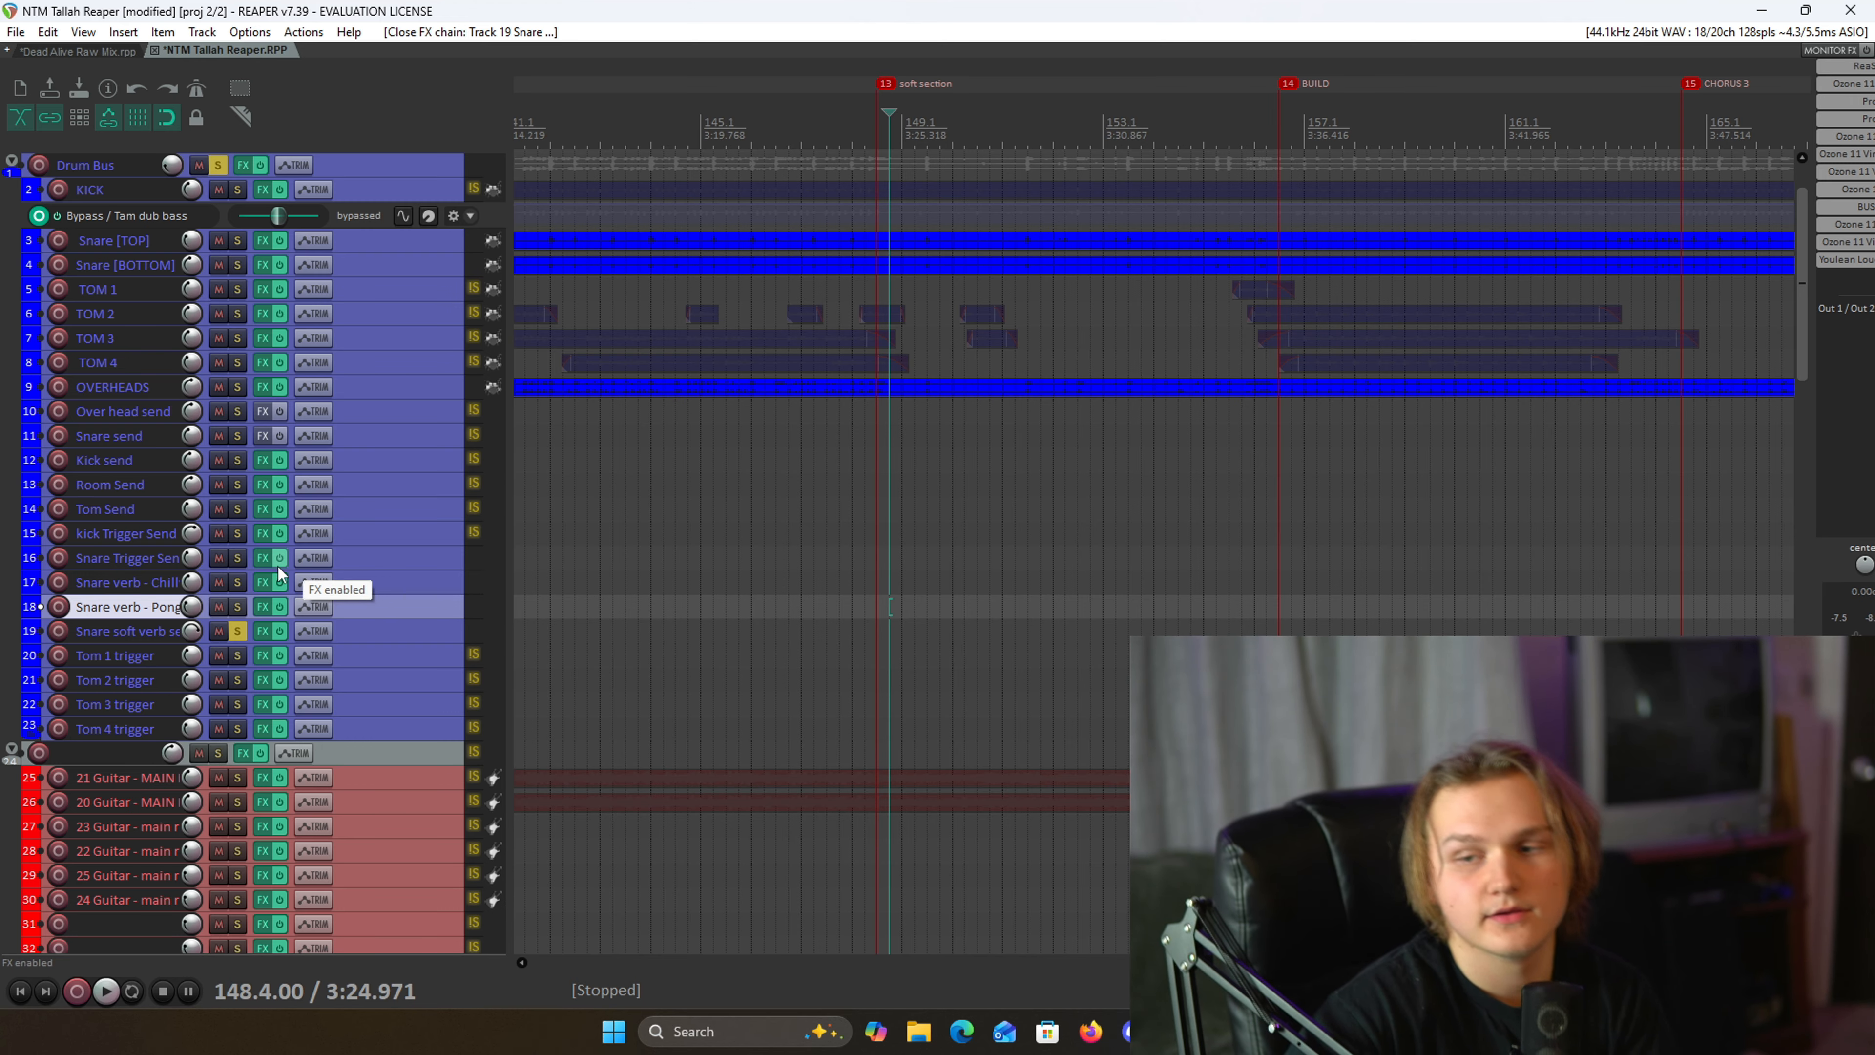
- Solo Snare [TOP], Snare [BOTTOM], the snare trigger send and all three snare verb tracks together within the Drum Bus
click(238, 633)
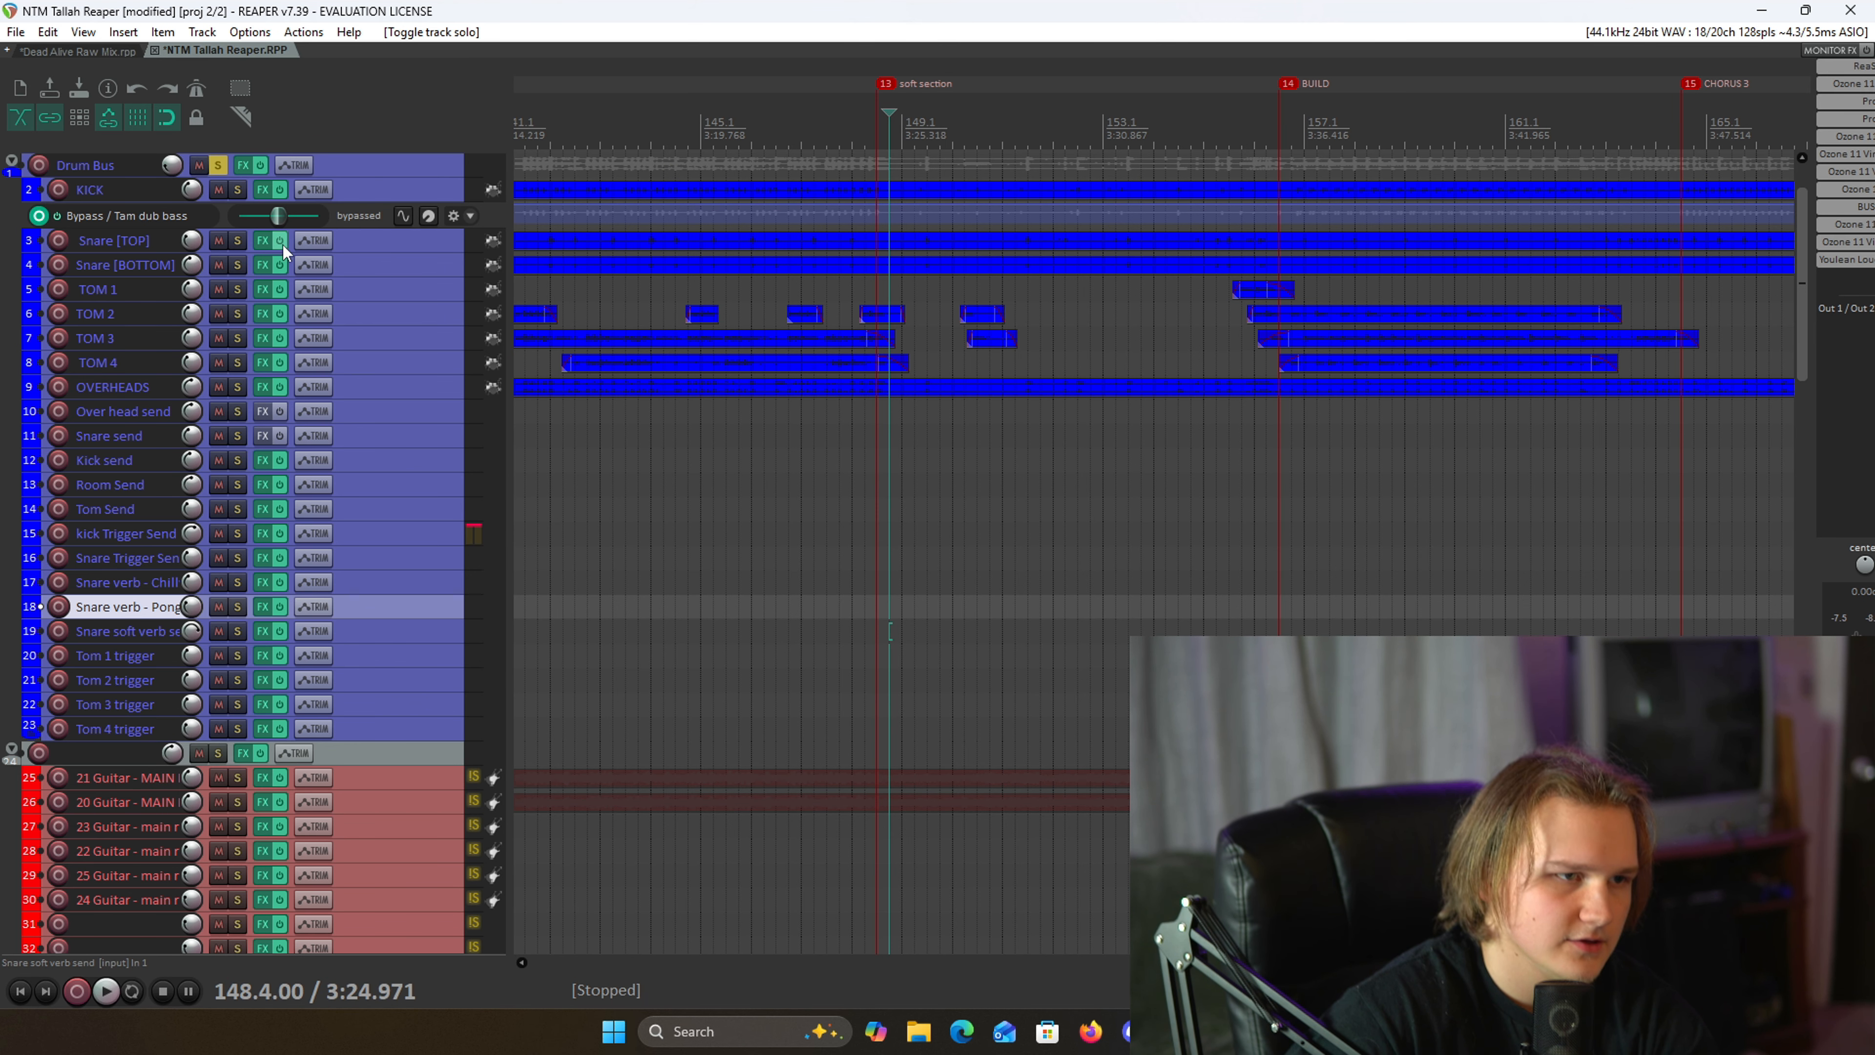
click(243, 248)
click(238, 265)
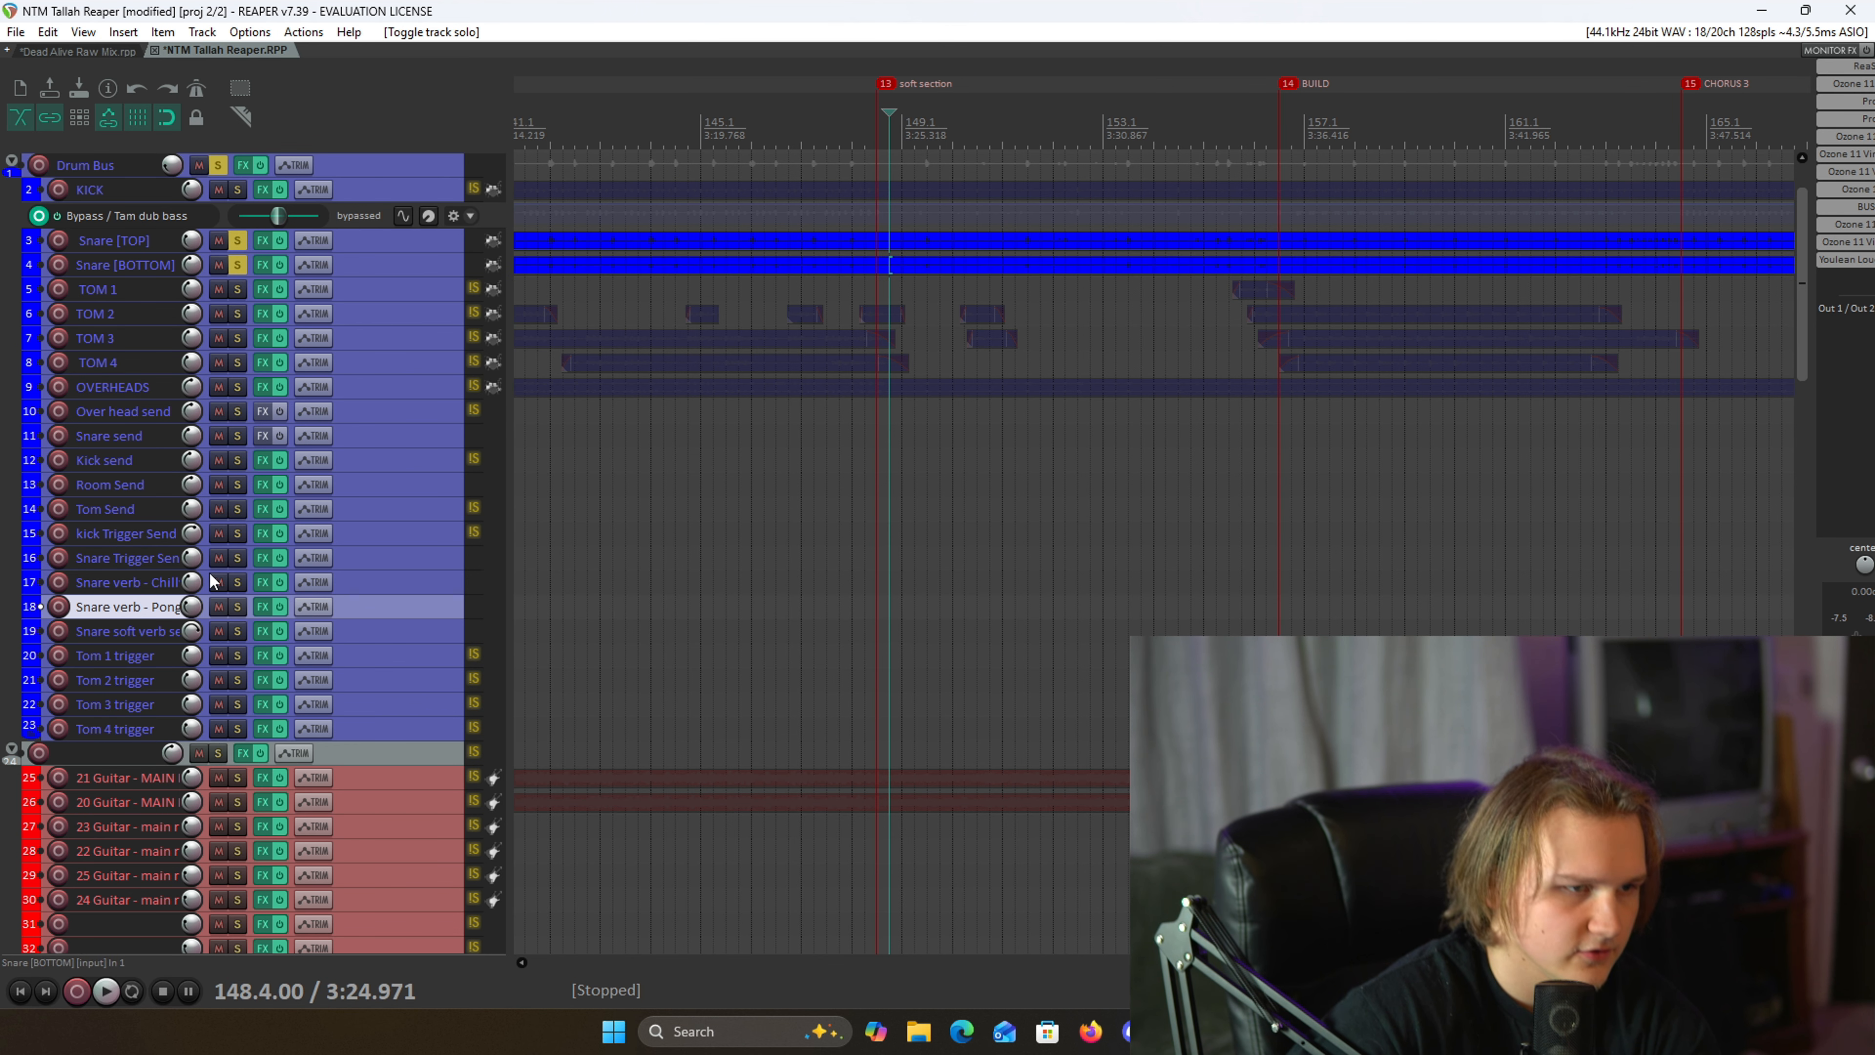
click(237, 610)
click(241, 632)
- Place the edit cursor at 42.1.00, just before the CHORUS 1 marker
scroll(646, 285, down, 3)
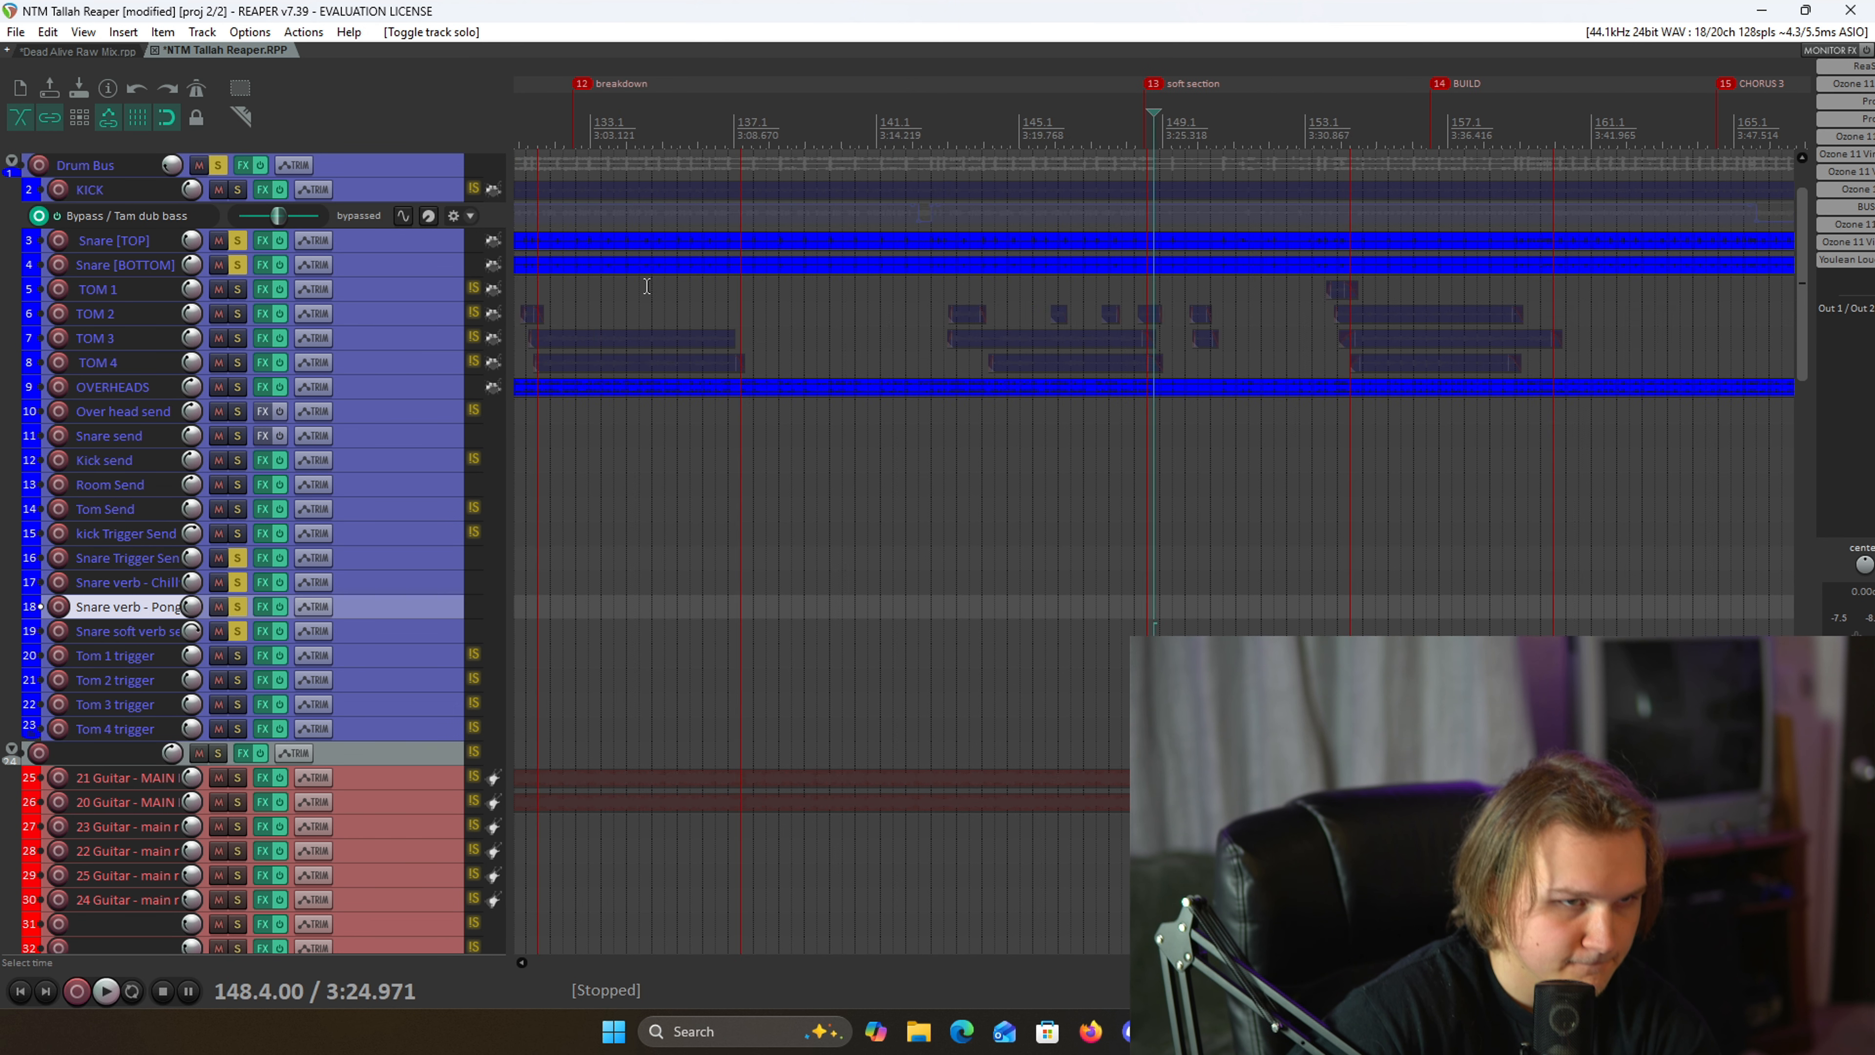
click(626, 135)
scroll(627, 136, down, 2)
scroll(774, 142, down, 2)
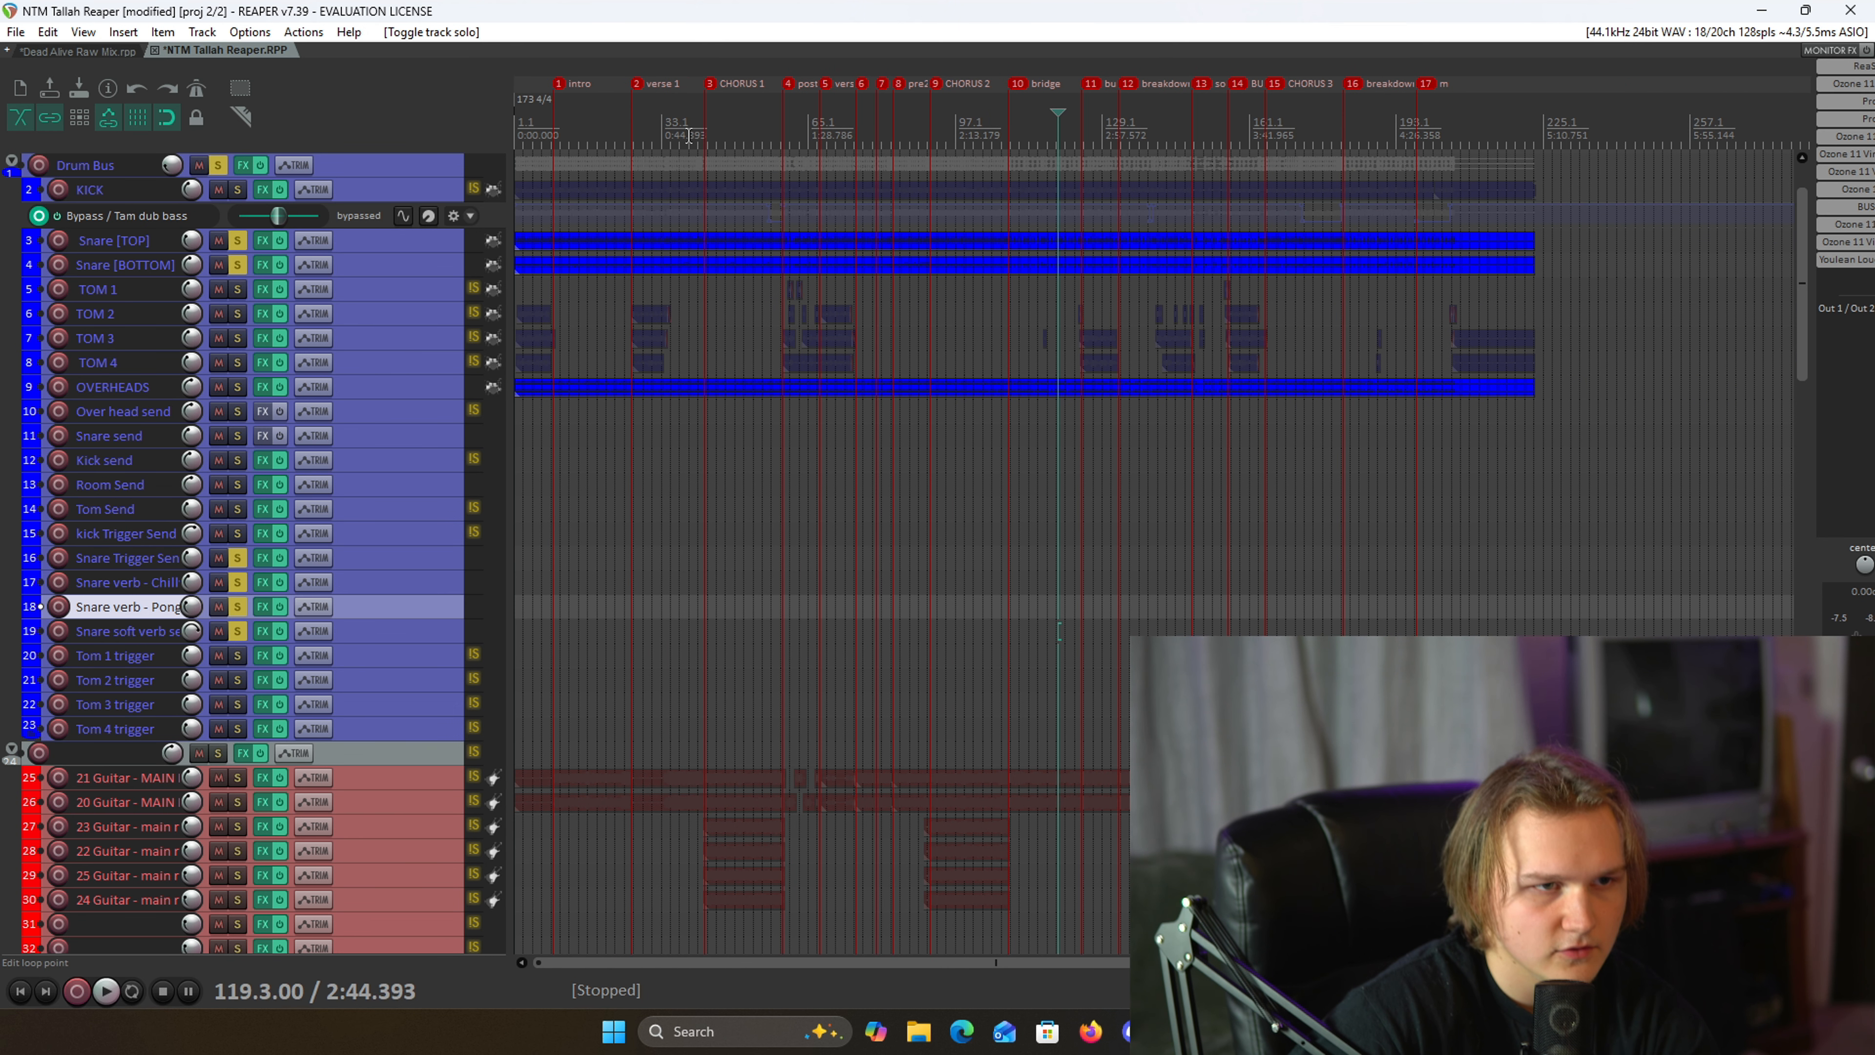
click(701, 135)
scroll(702, 135, up, 4)
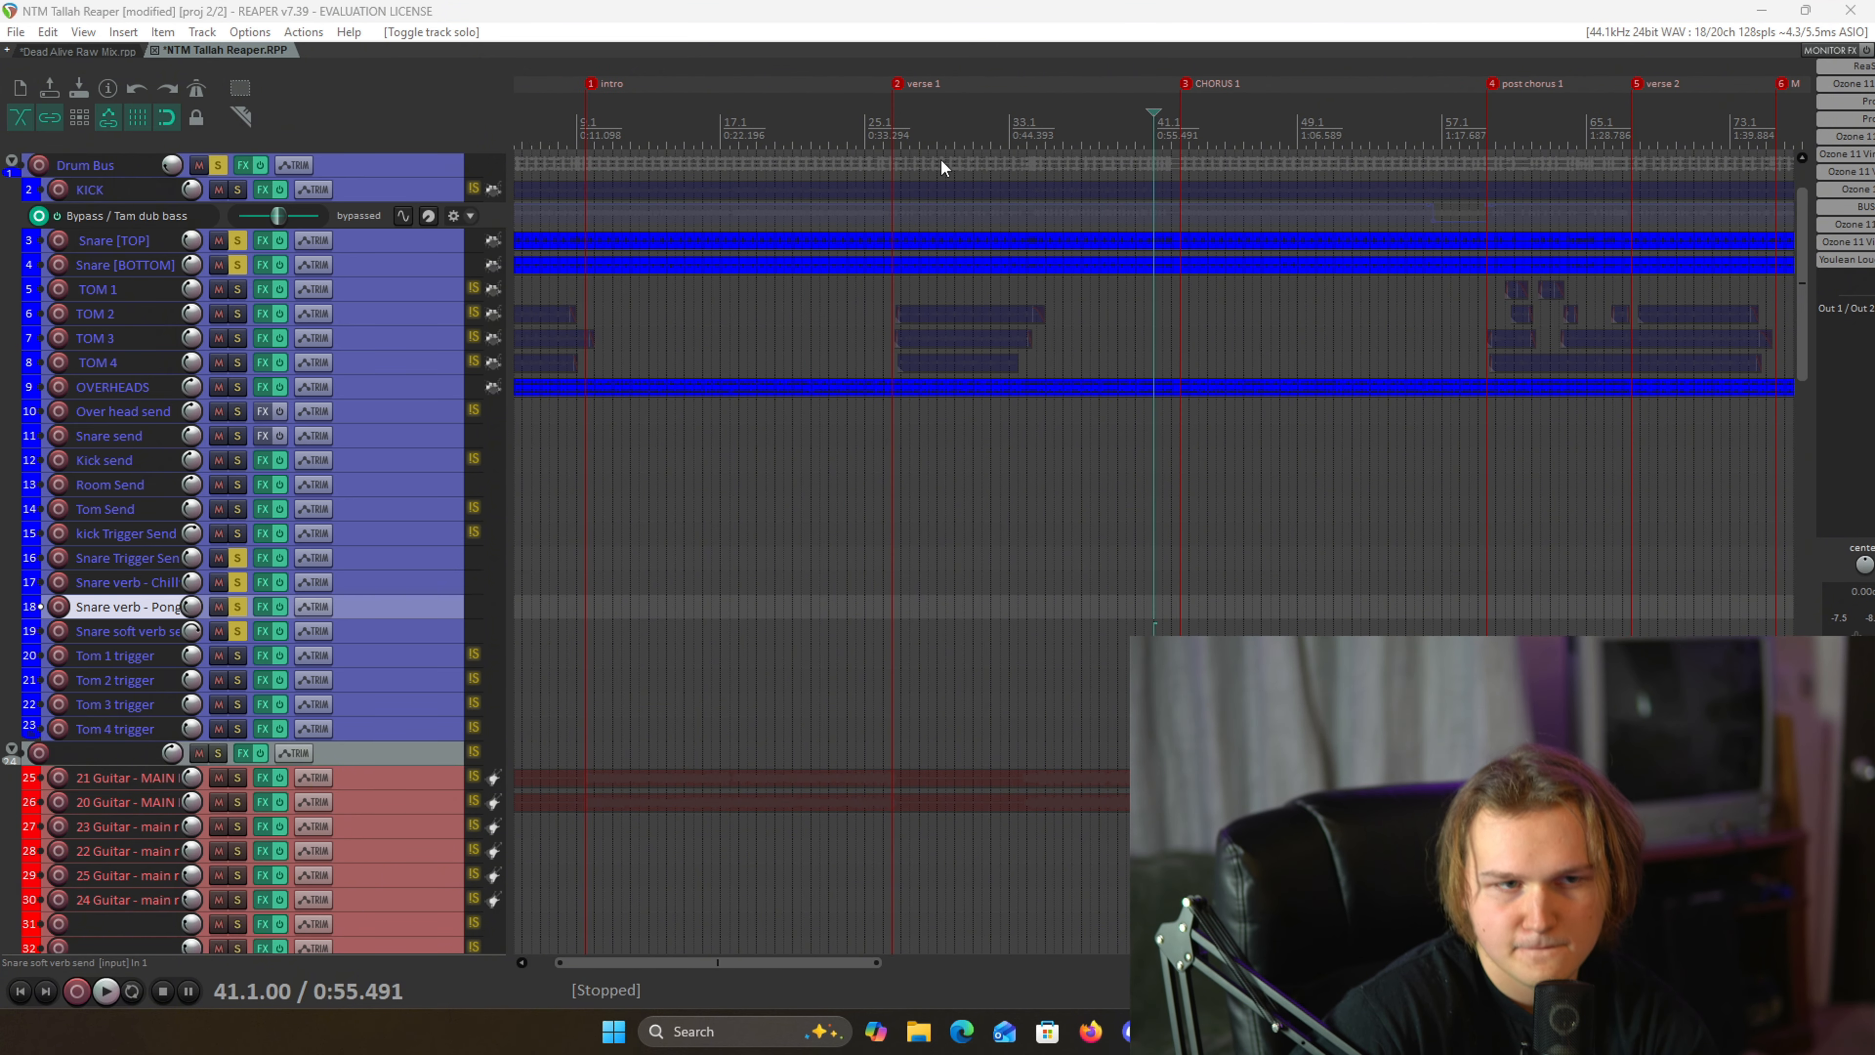
click(1172, 122)
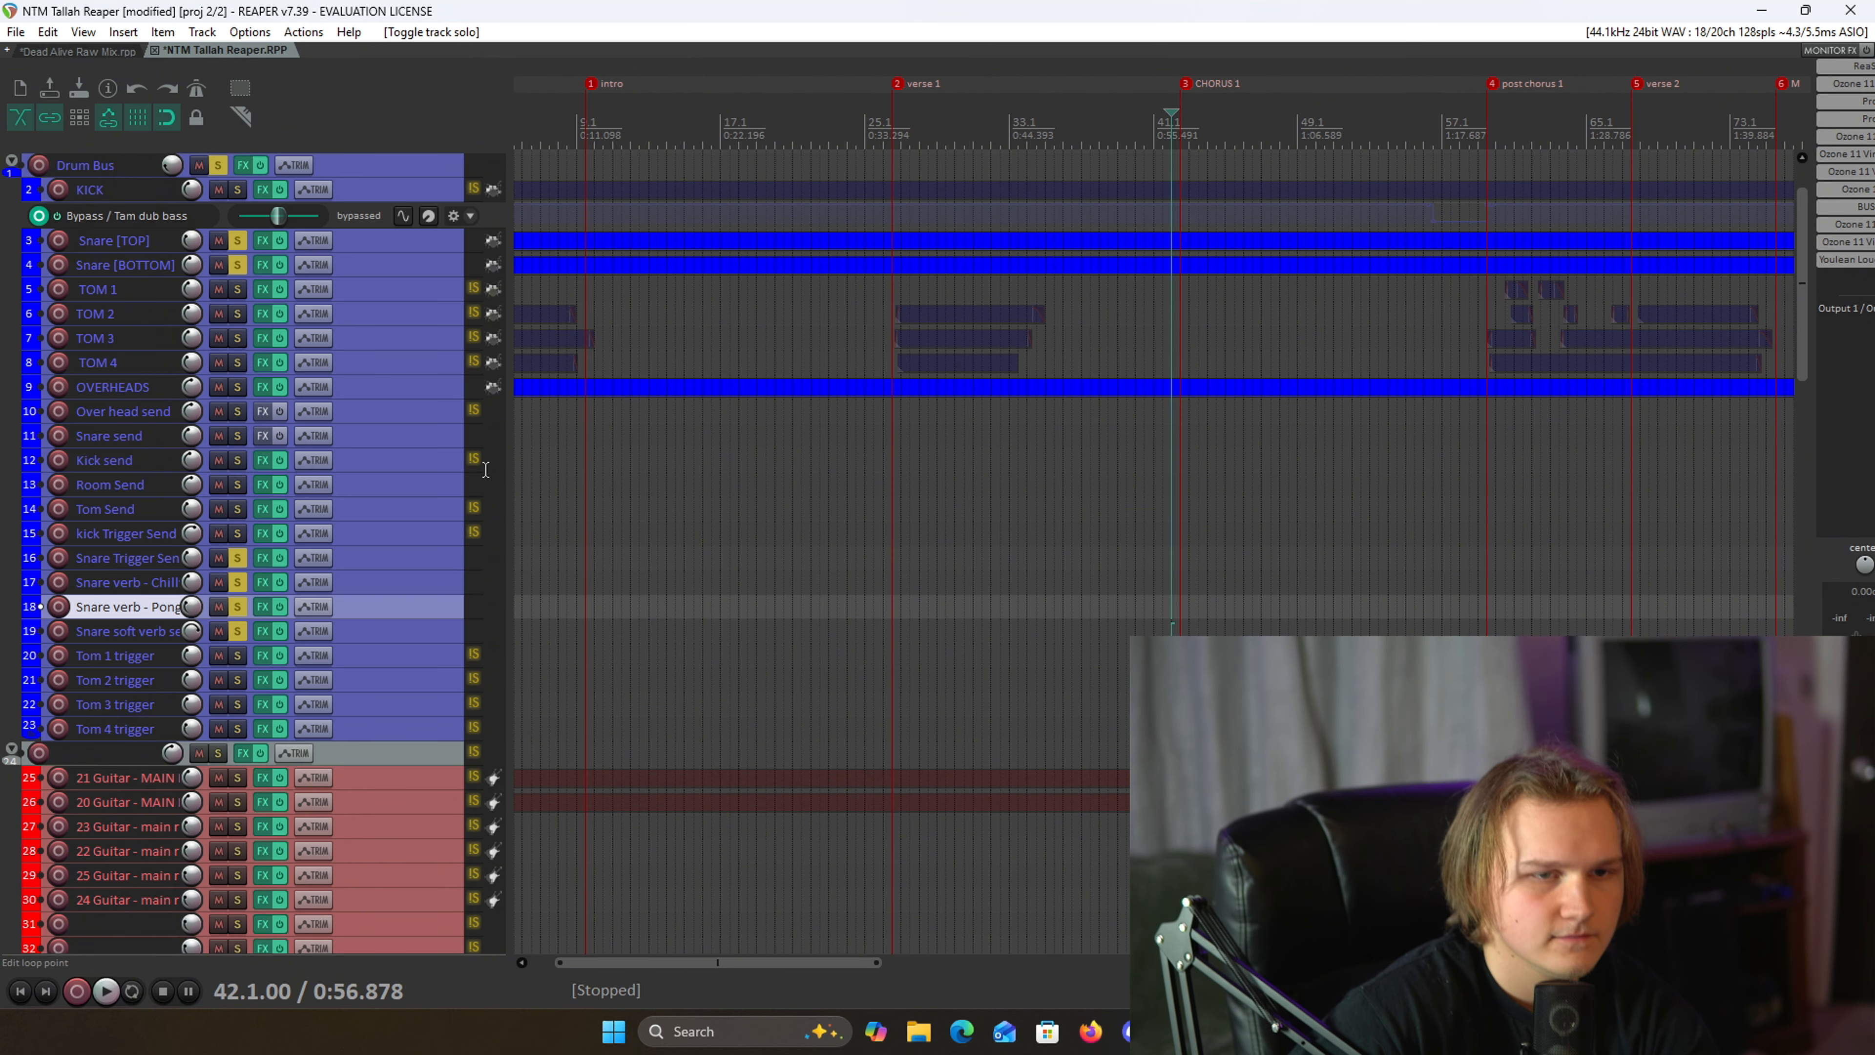
- Play the soloed snare tracks into CHORUS 1, briefly adding OVERHEADS to the solo, and stop playback
scroll(1198, 252, up, 3)
key(space)
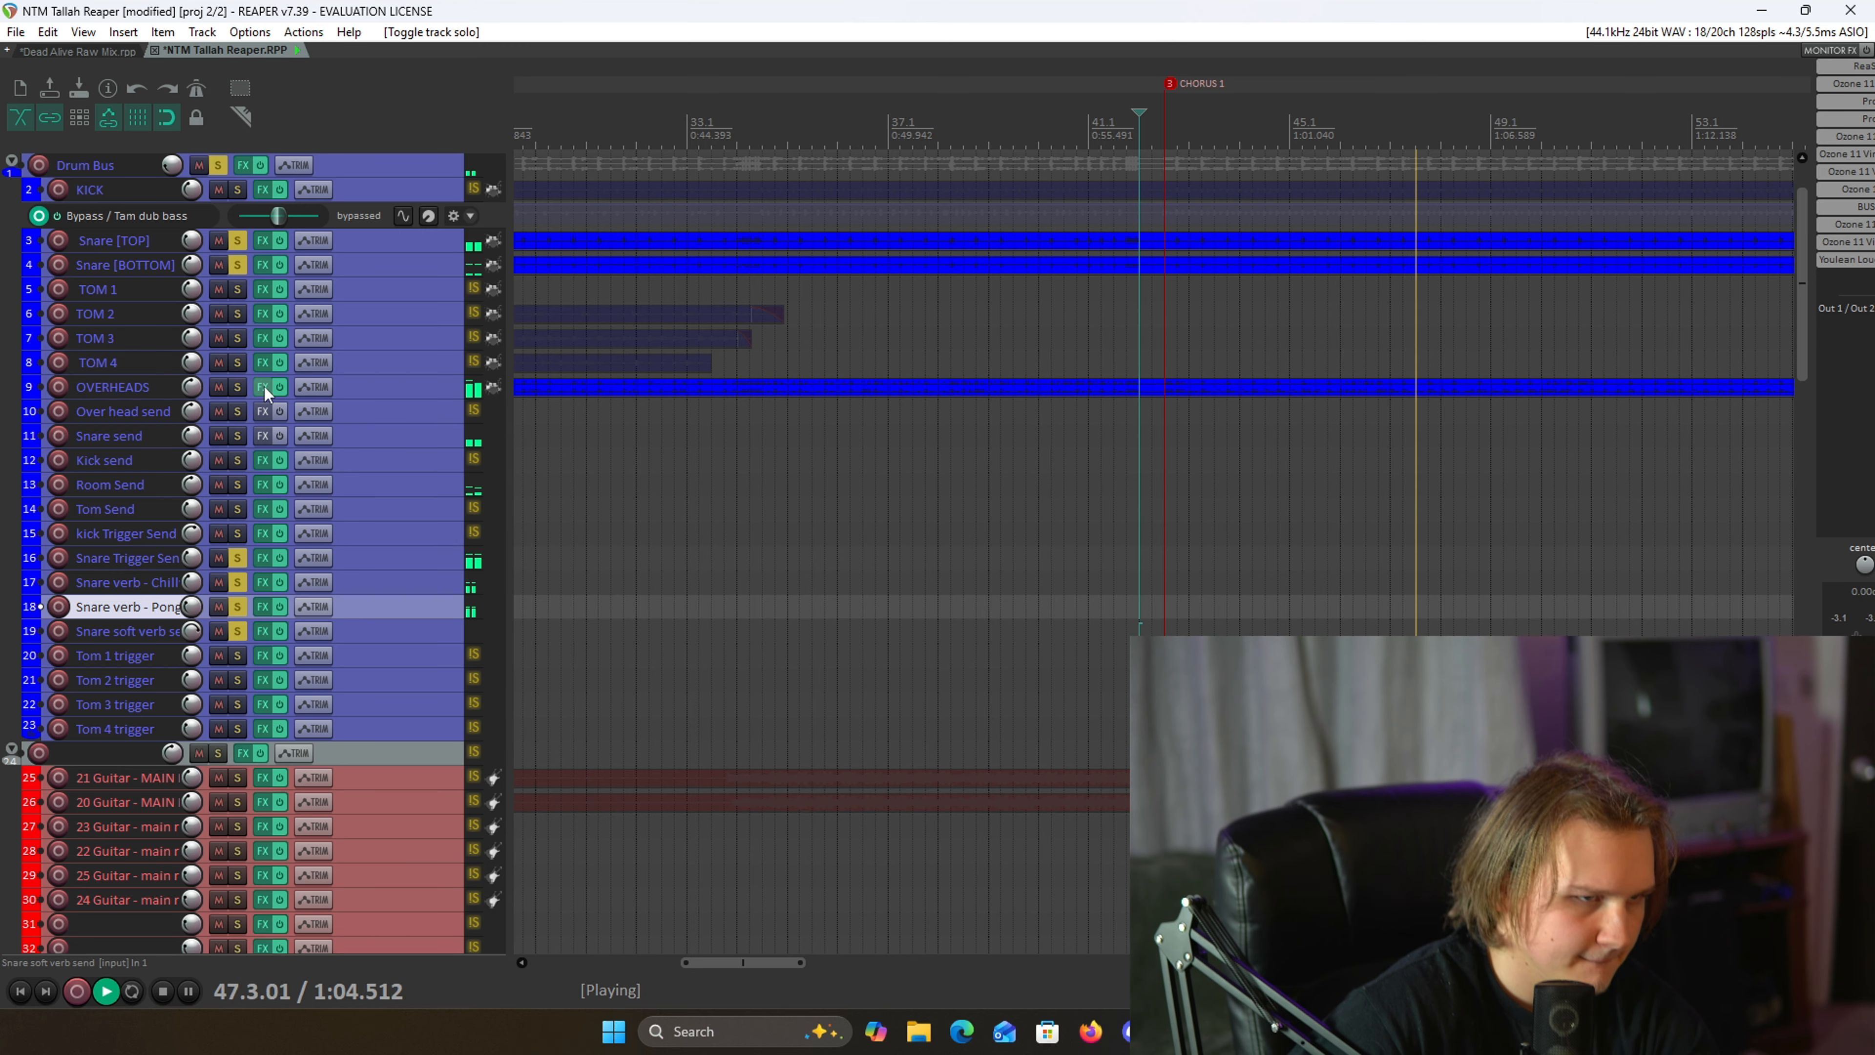
click(236, 387)
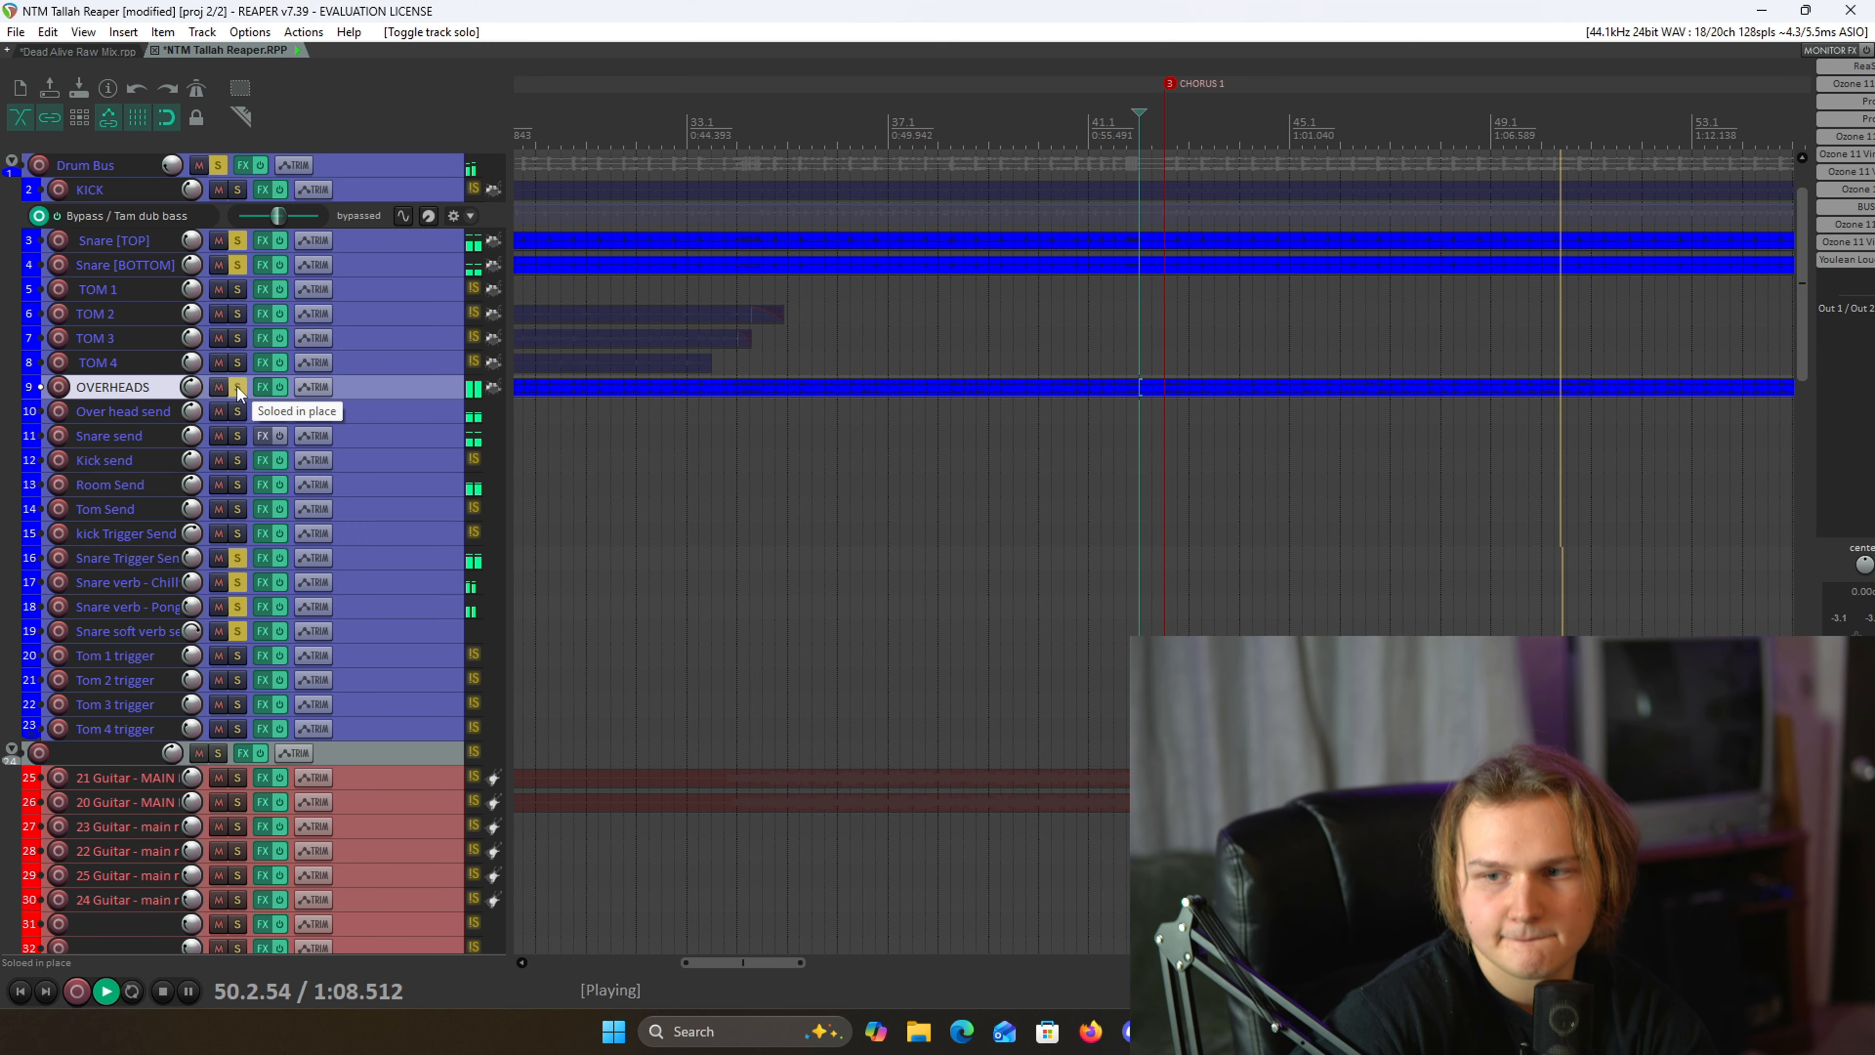
click(237, 387)
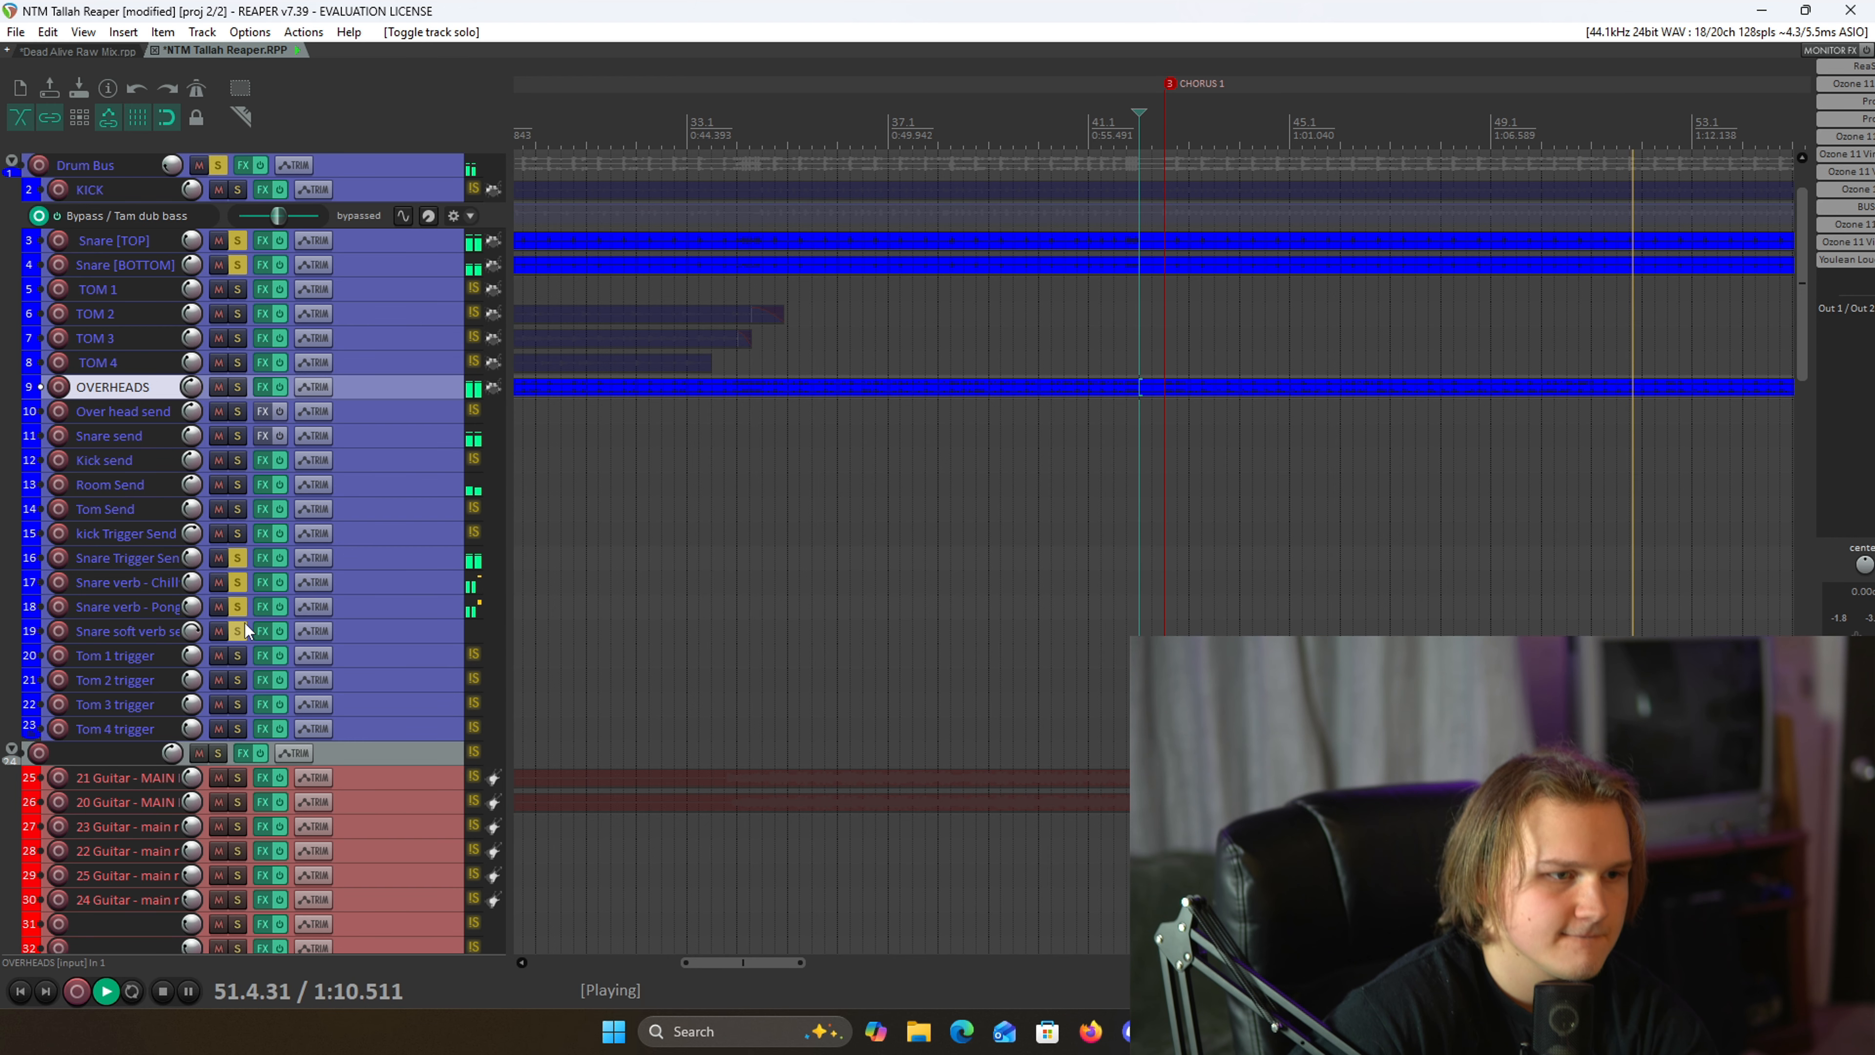
key(space)
- Unsolo Snare verb - Chilly, Snare verb - Pong and Snare soft verb send, leaving the snare mics and trigger send soloed
click(336, 630)
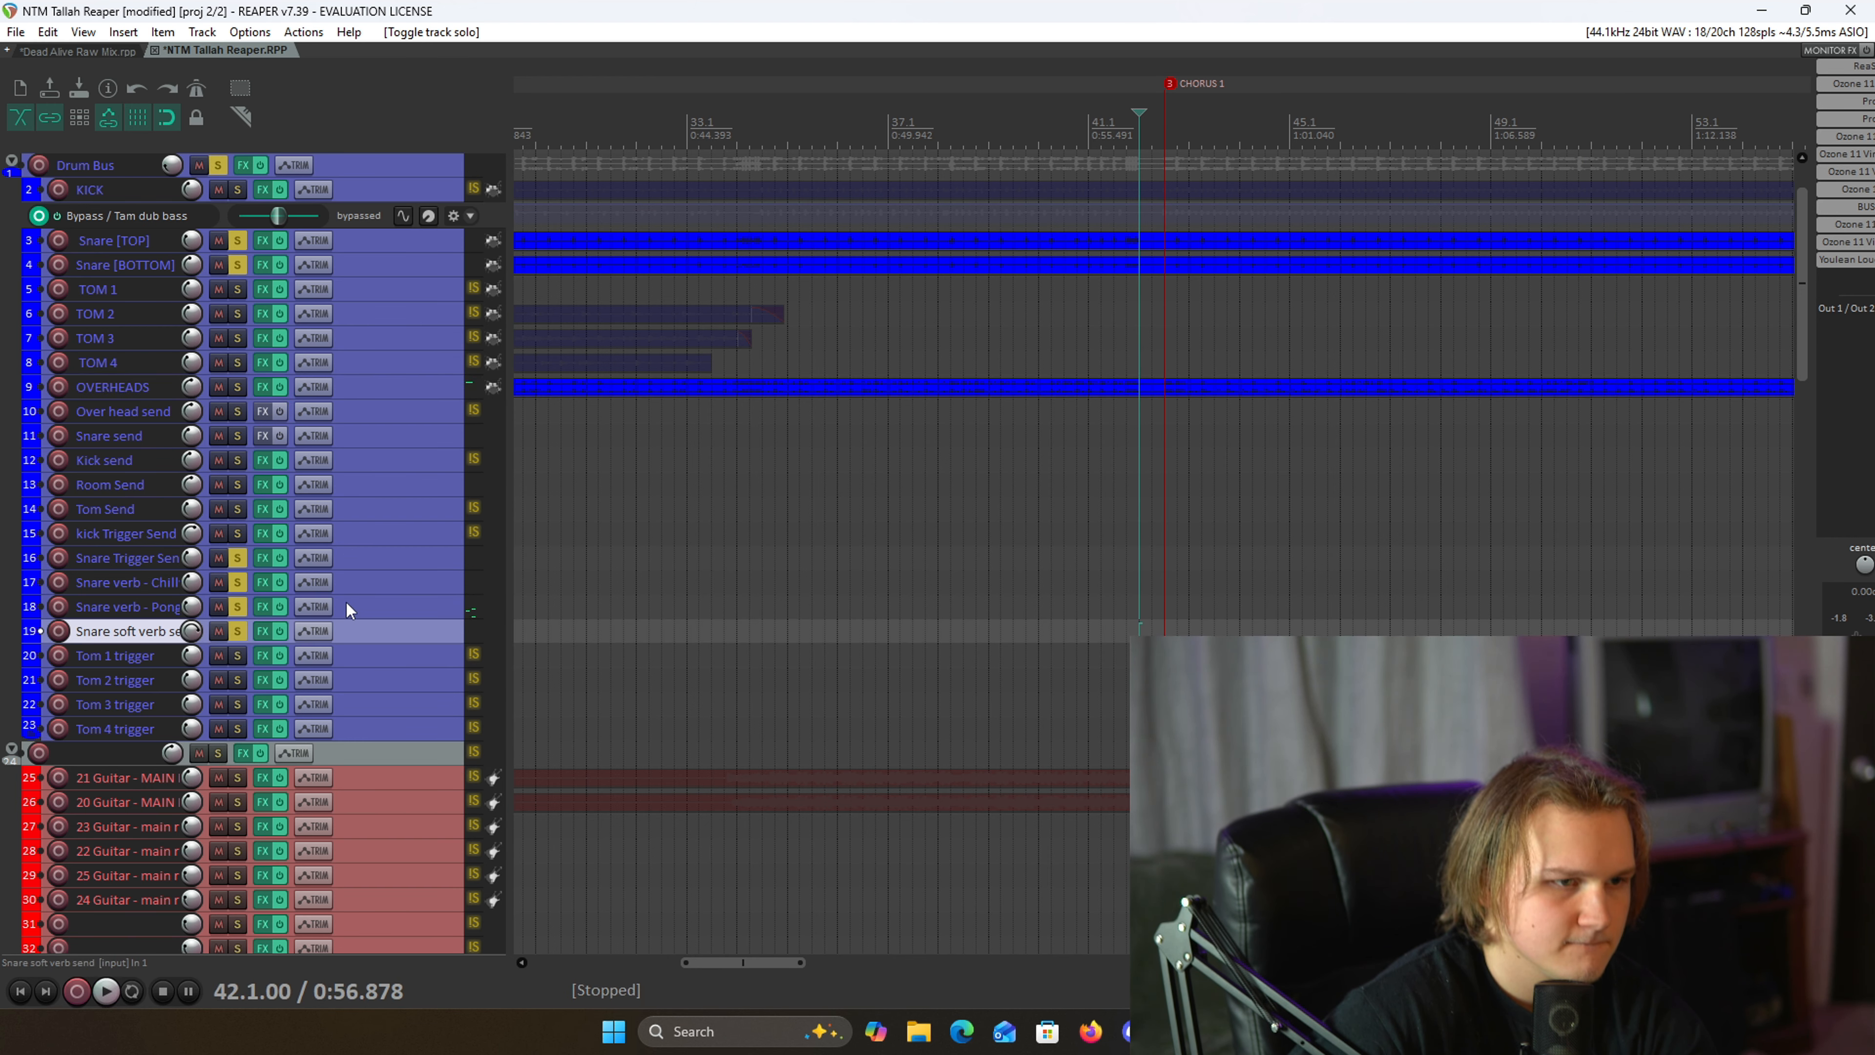
click(347, 604)
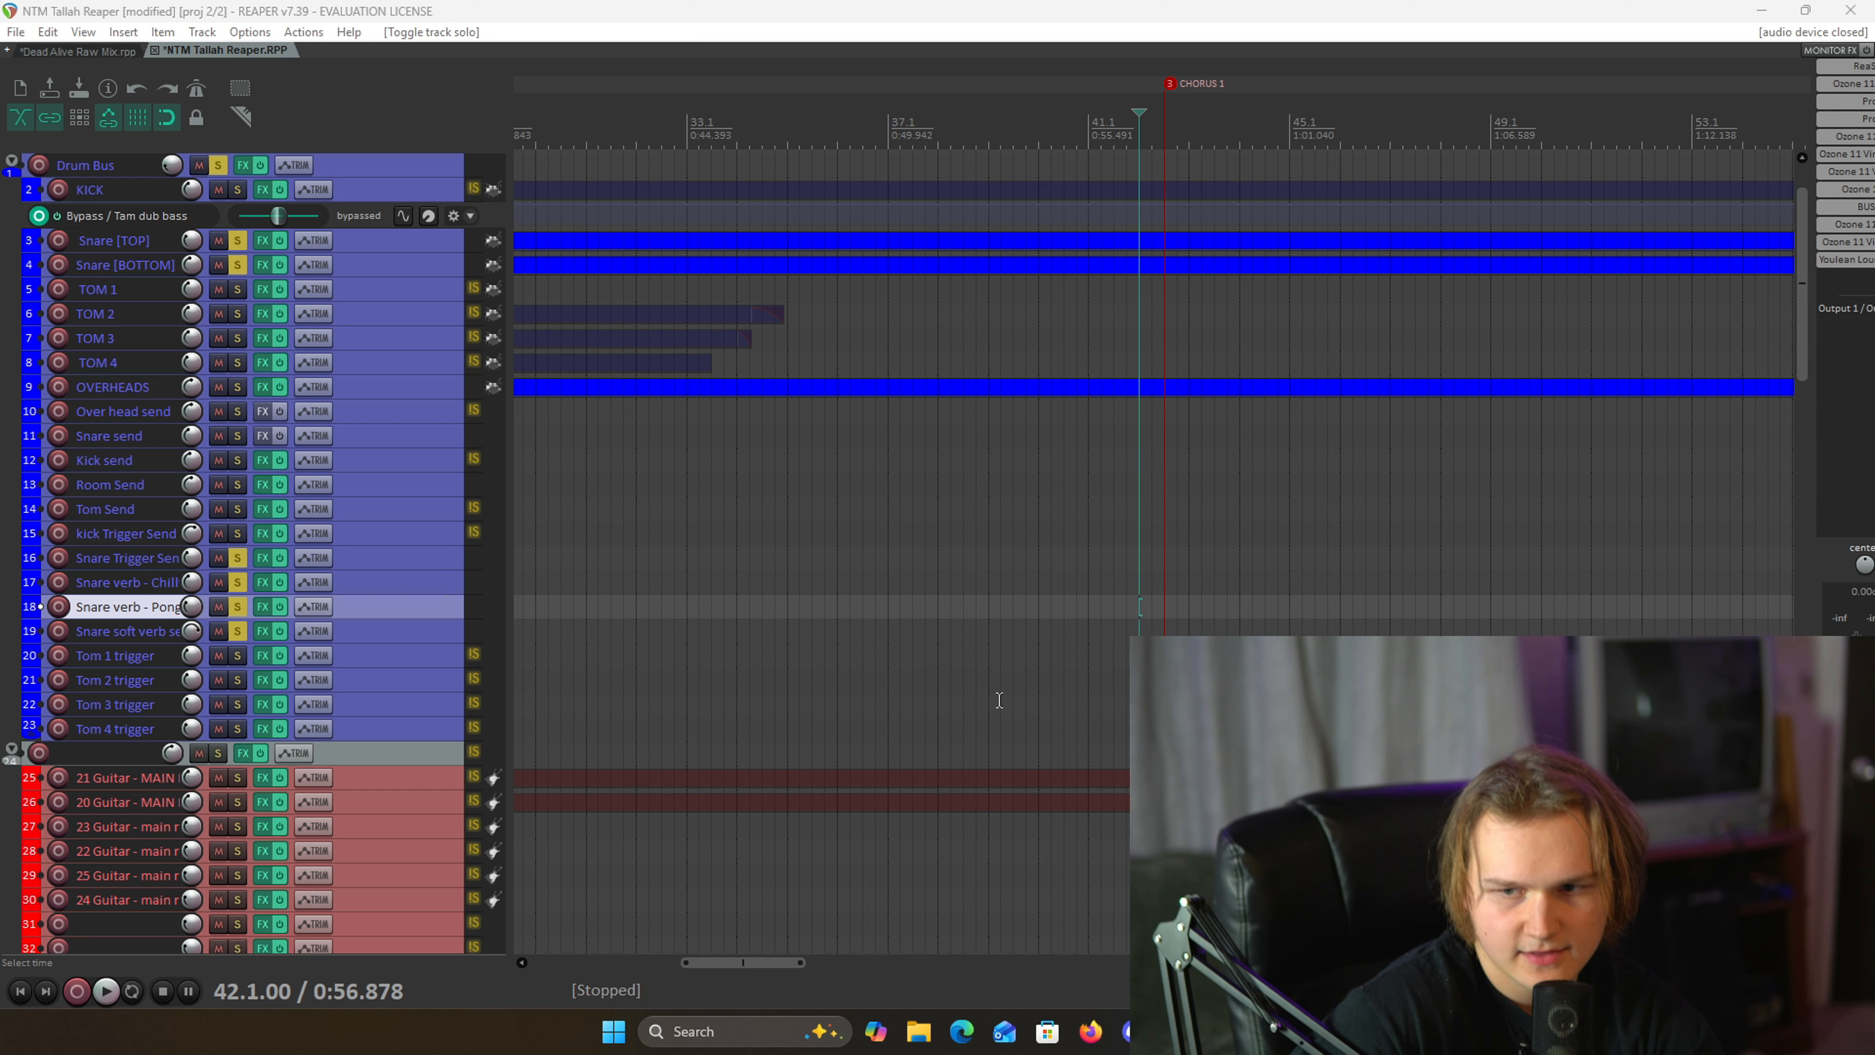
drag(240, 630, 239, 563)
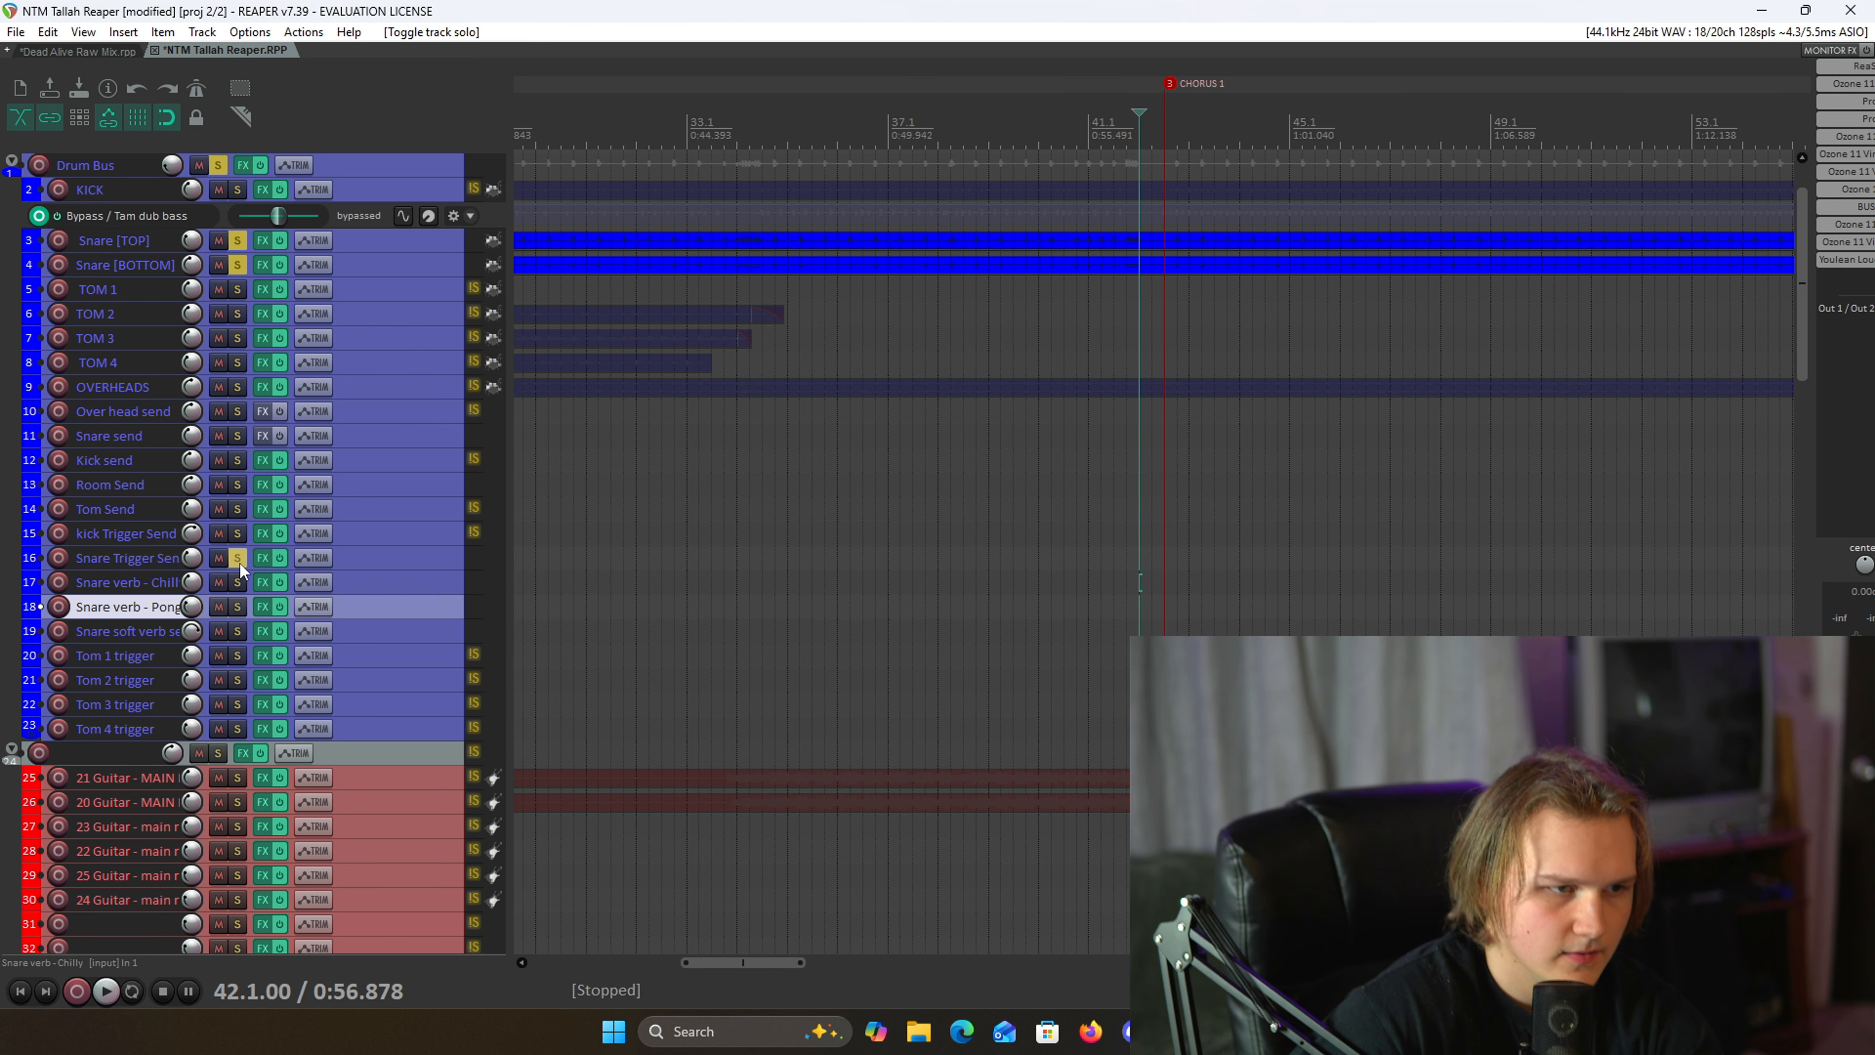
- Unsolo the remaining snare tracks, play the whole Drum Bus into CHORUS 1, and stop playback
drag(238, 269, 238, 244)
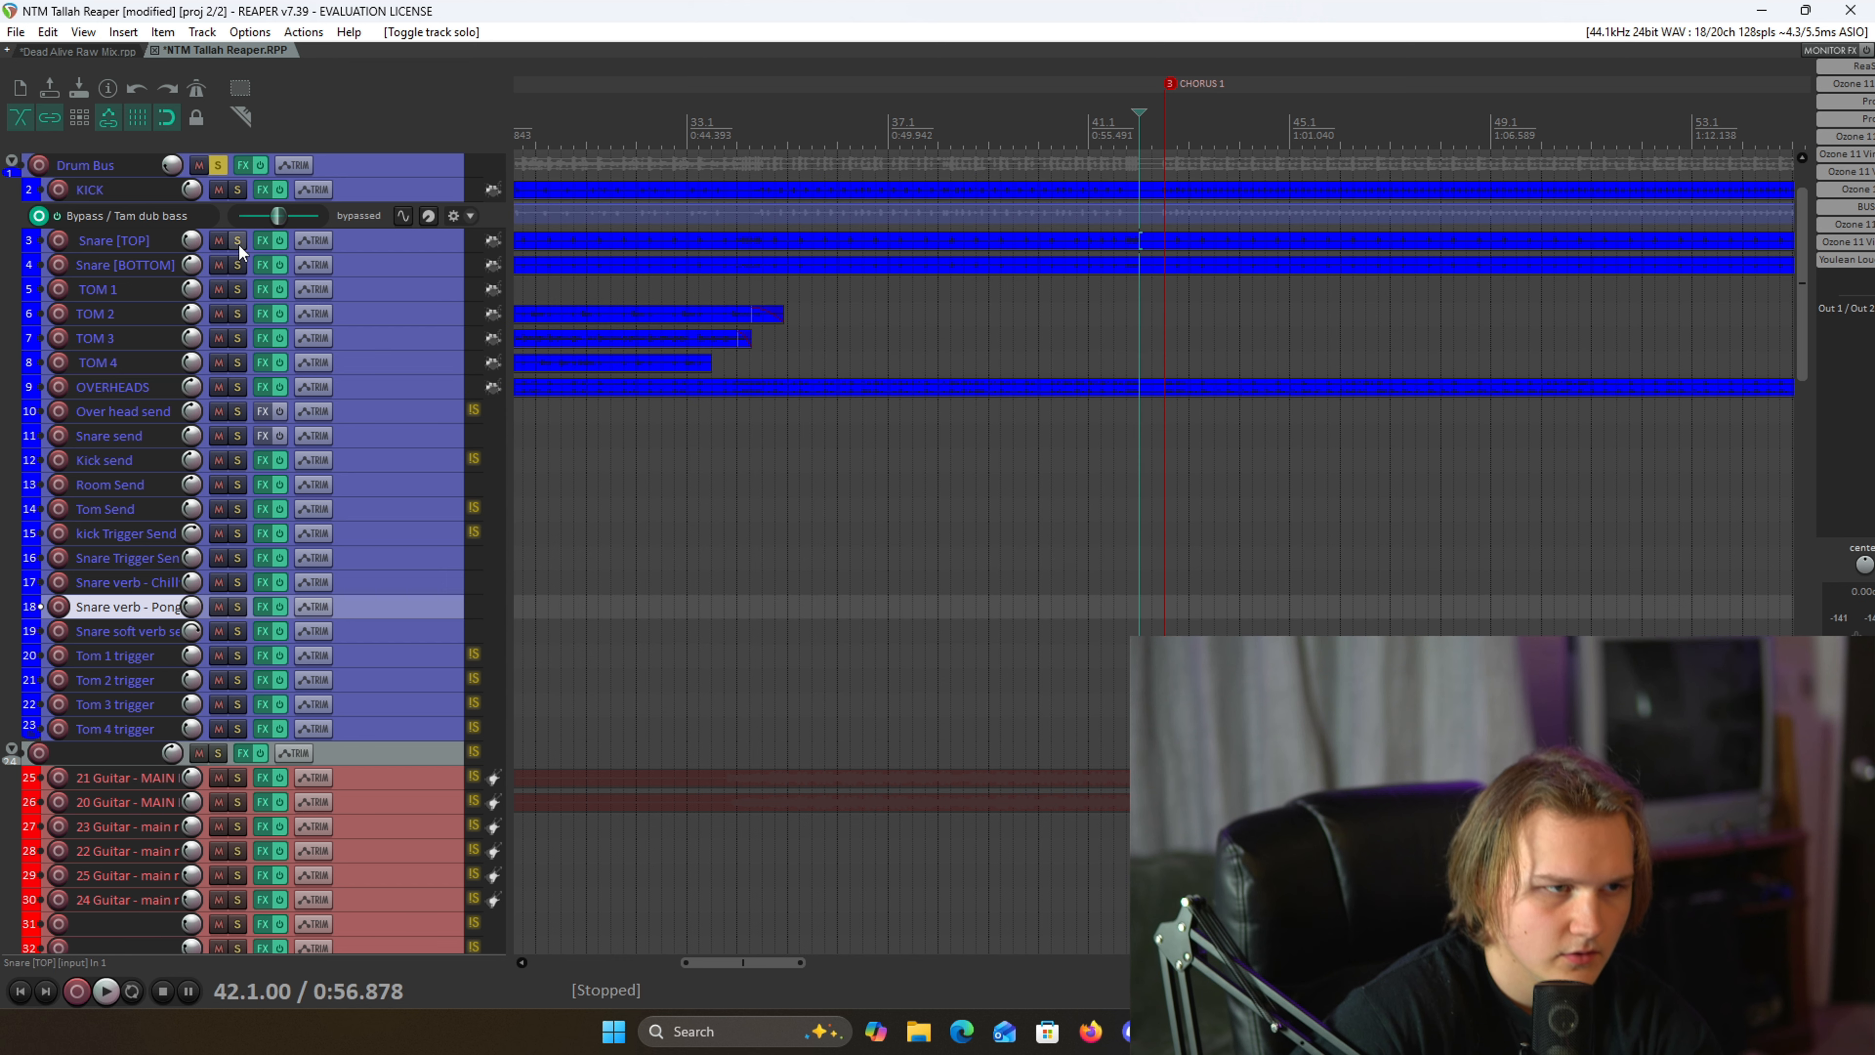
key(space)
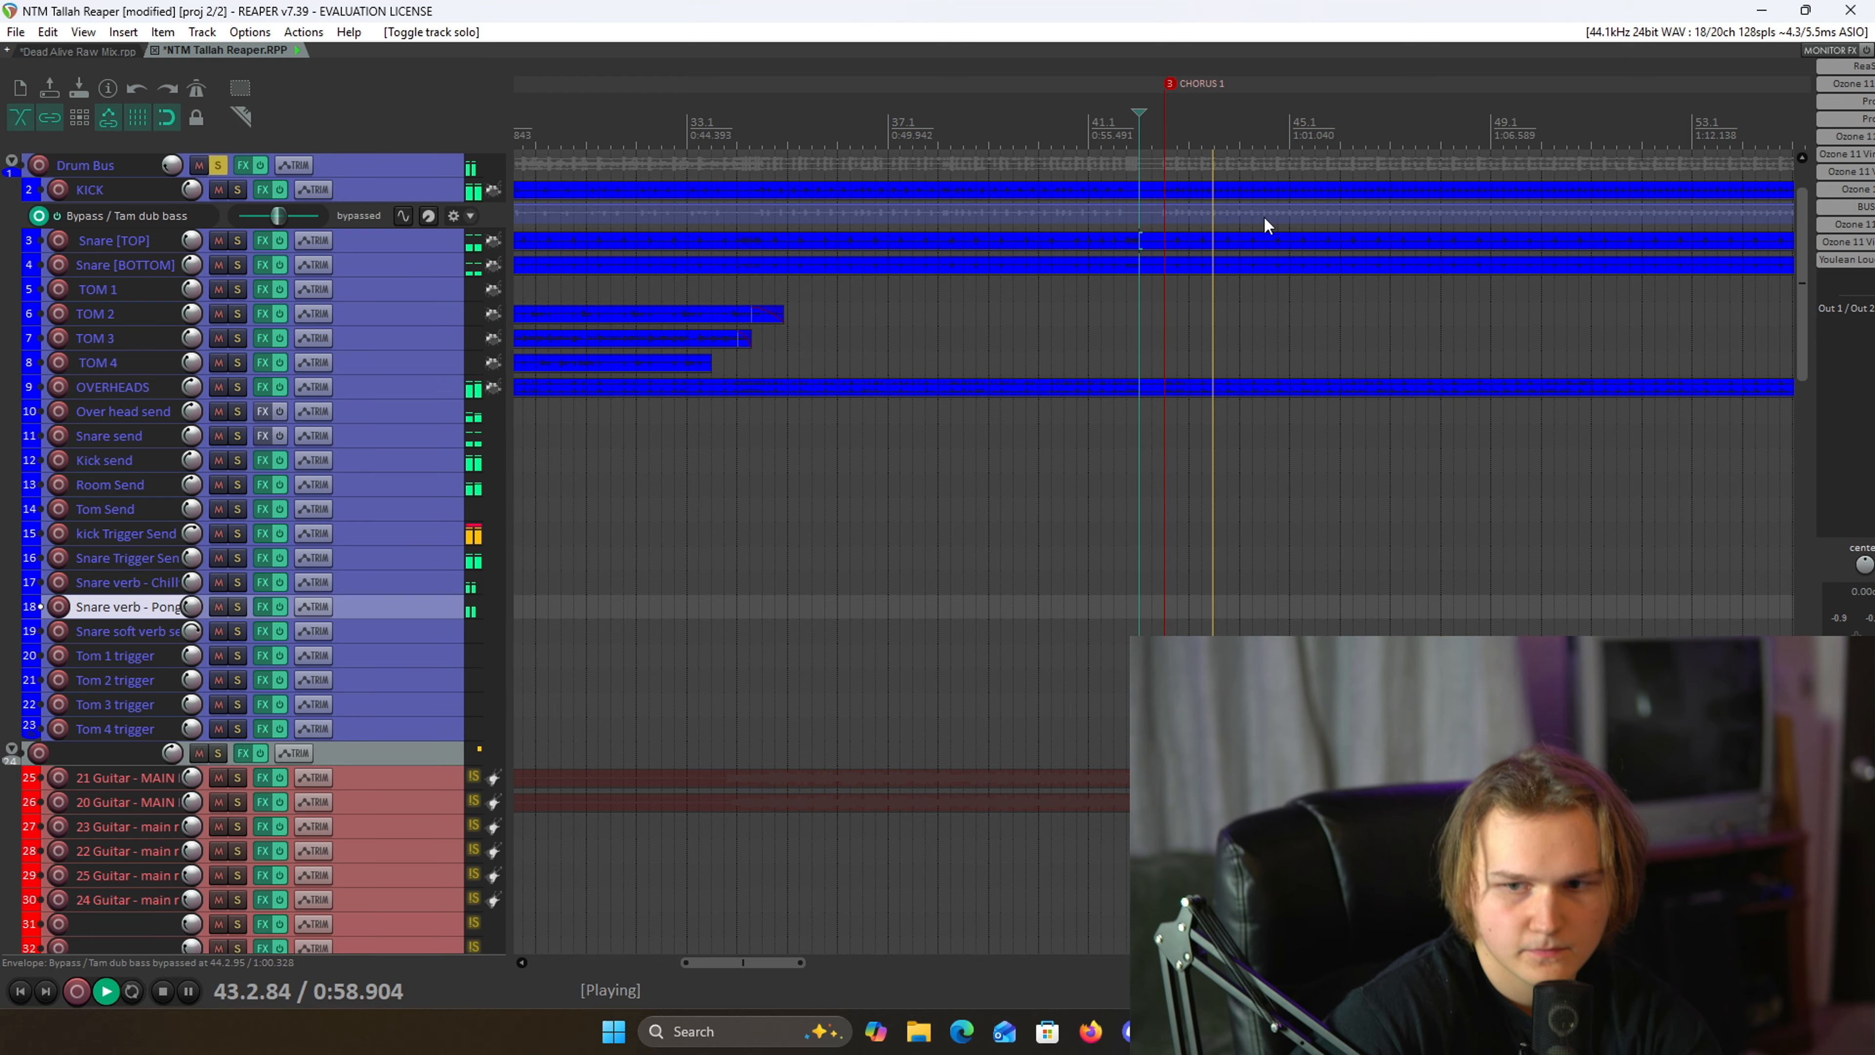
key(space)
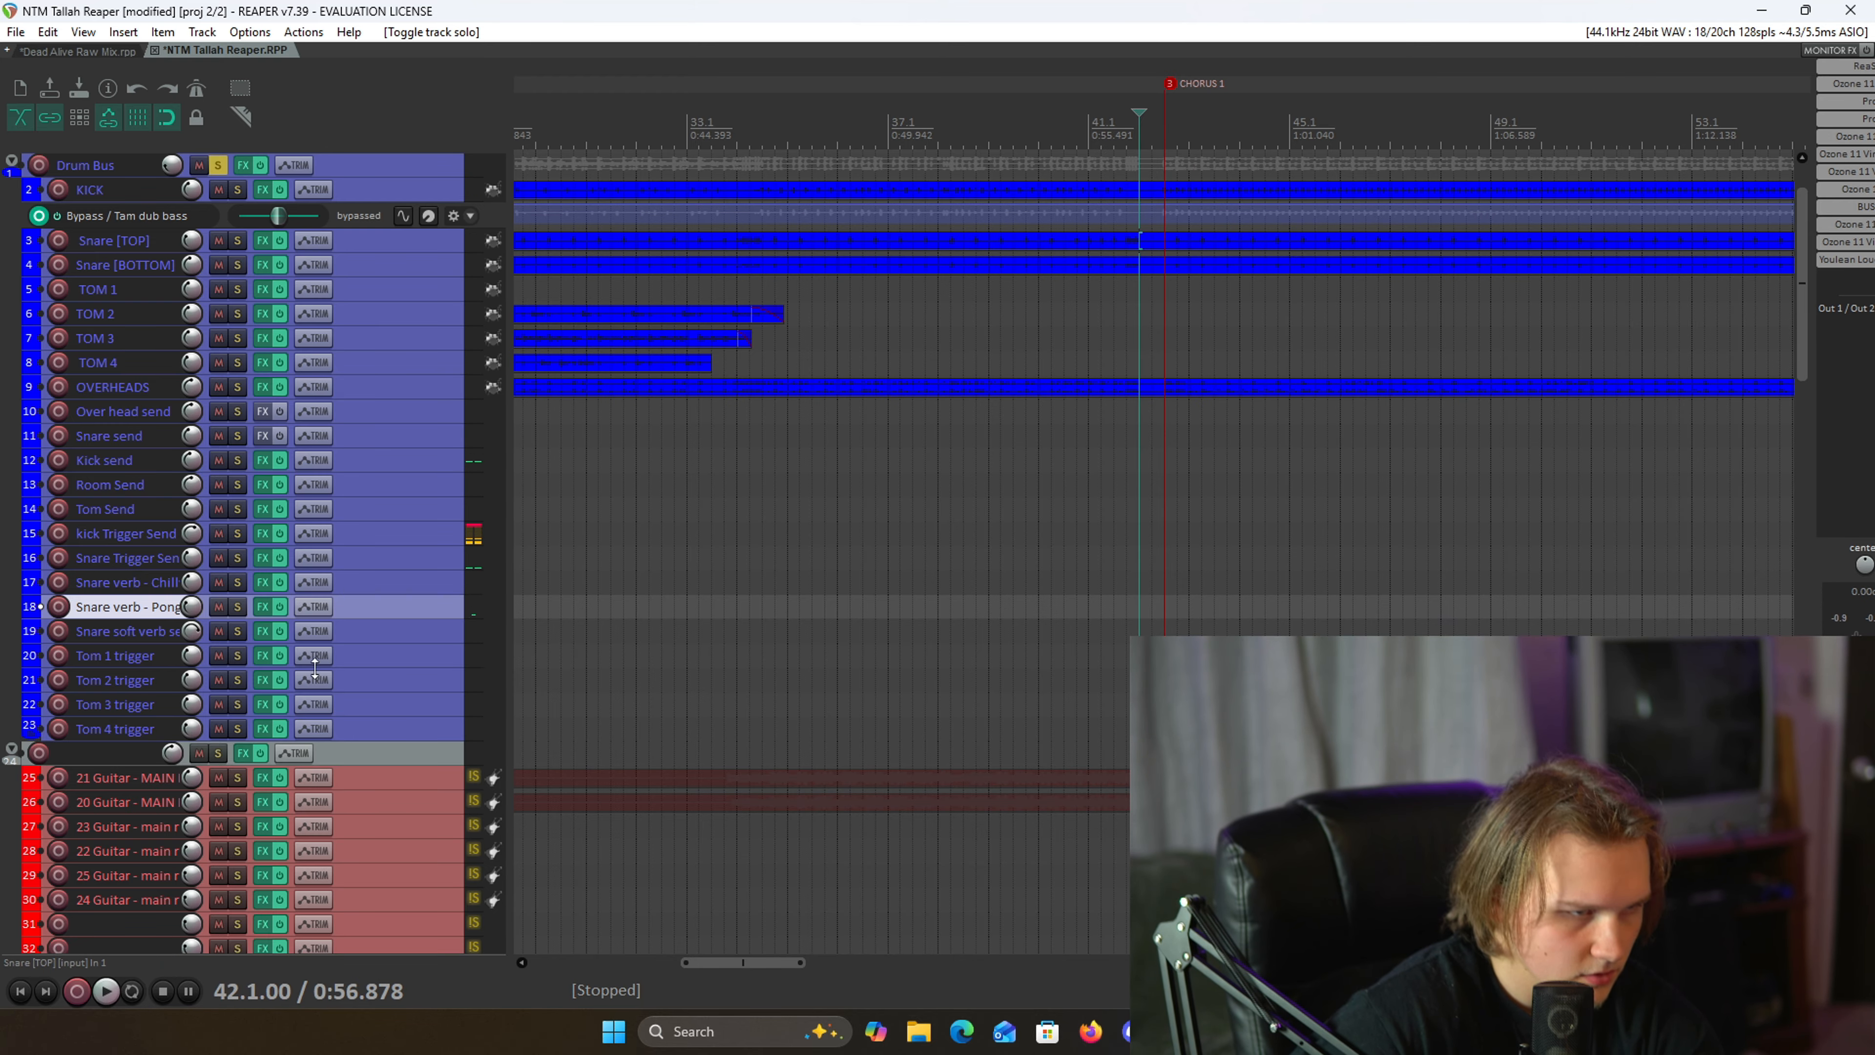
- Place the edit cursor at 27.1.00, just after the verse 1 marker, and solo TOM 1 through TOM 4
scroll(244, 465, up, 1)
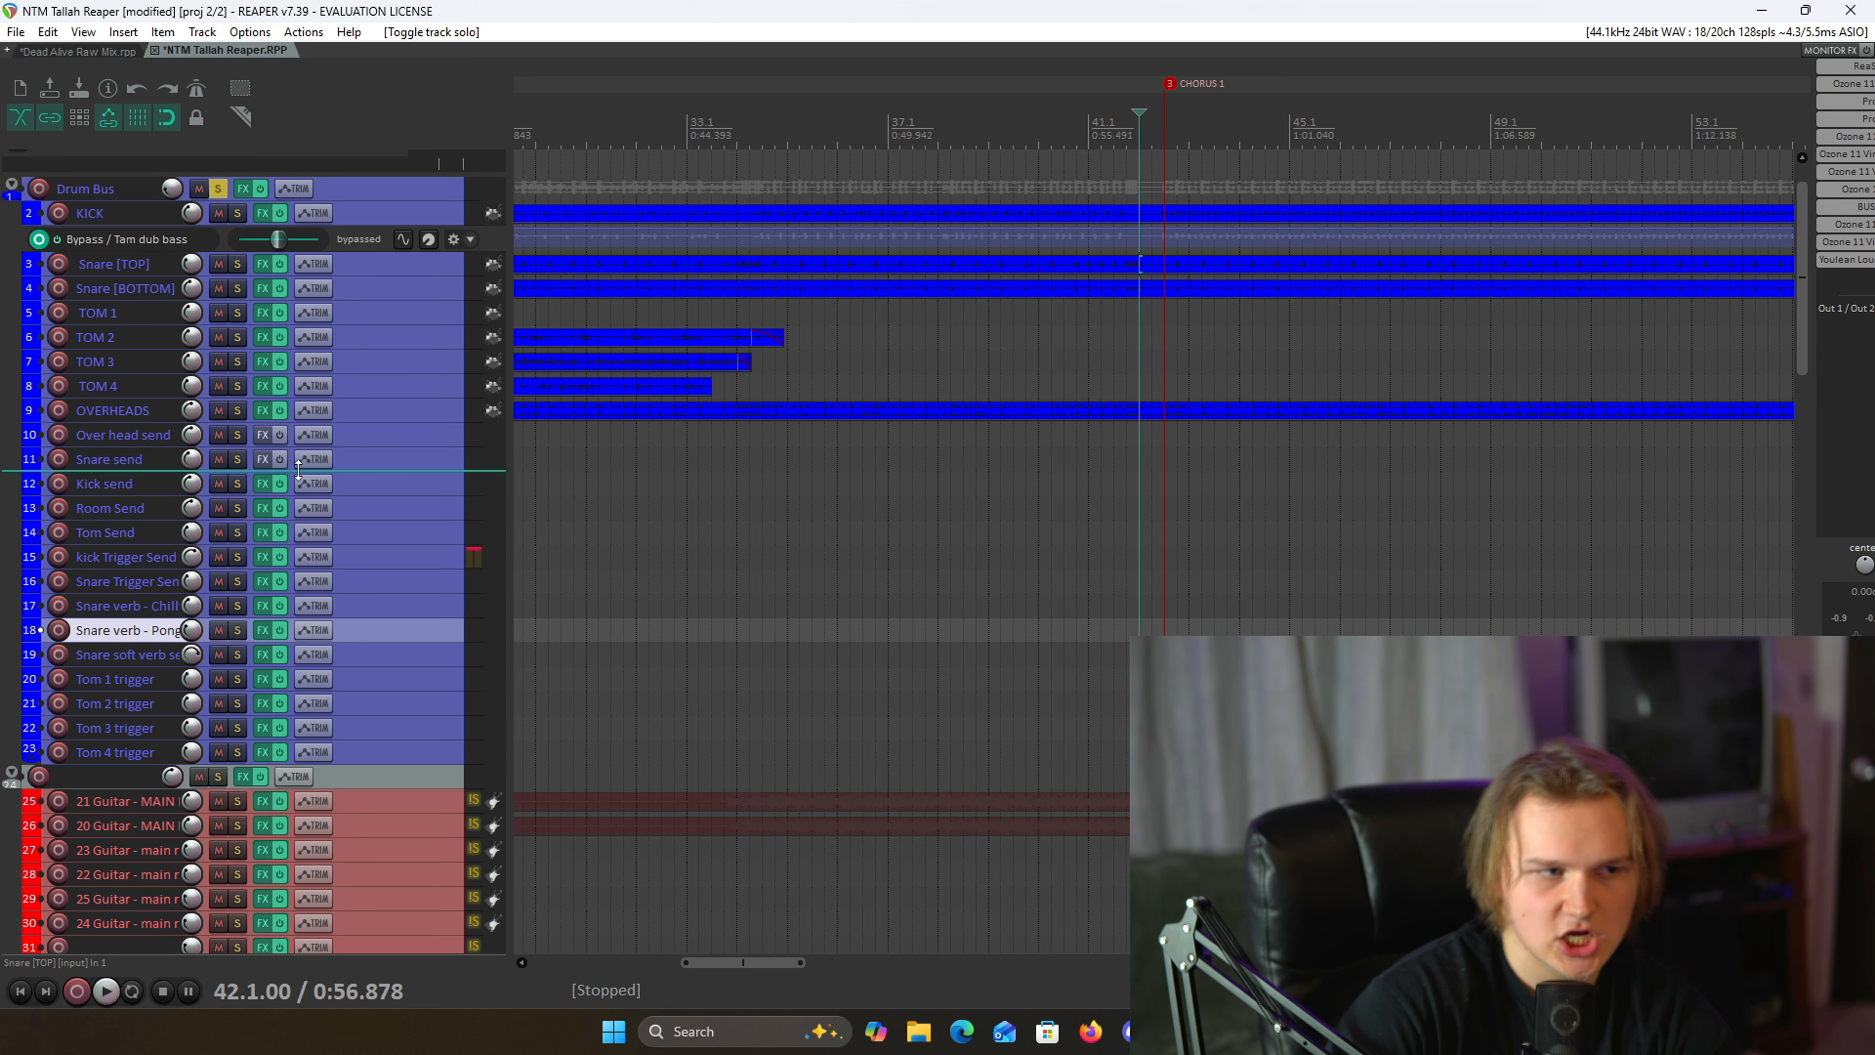
scroll(649, 92, down, 3)
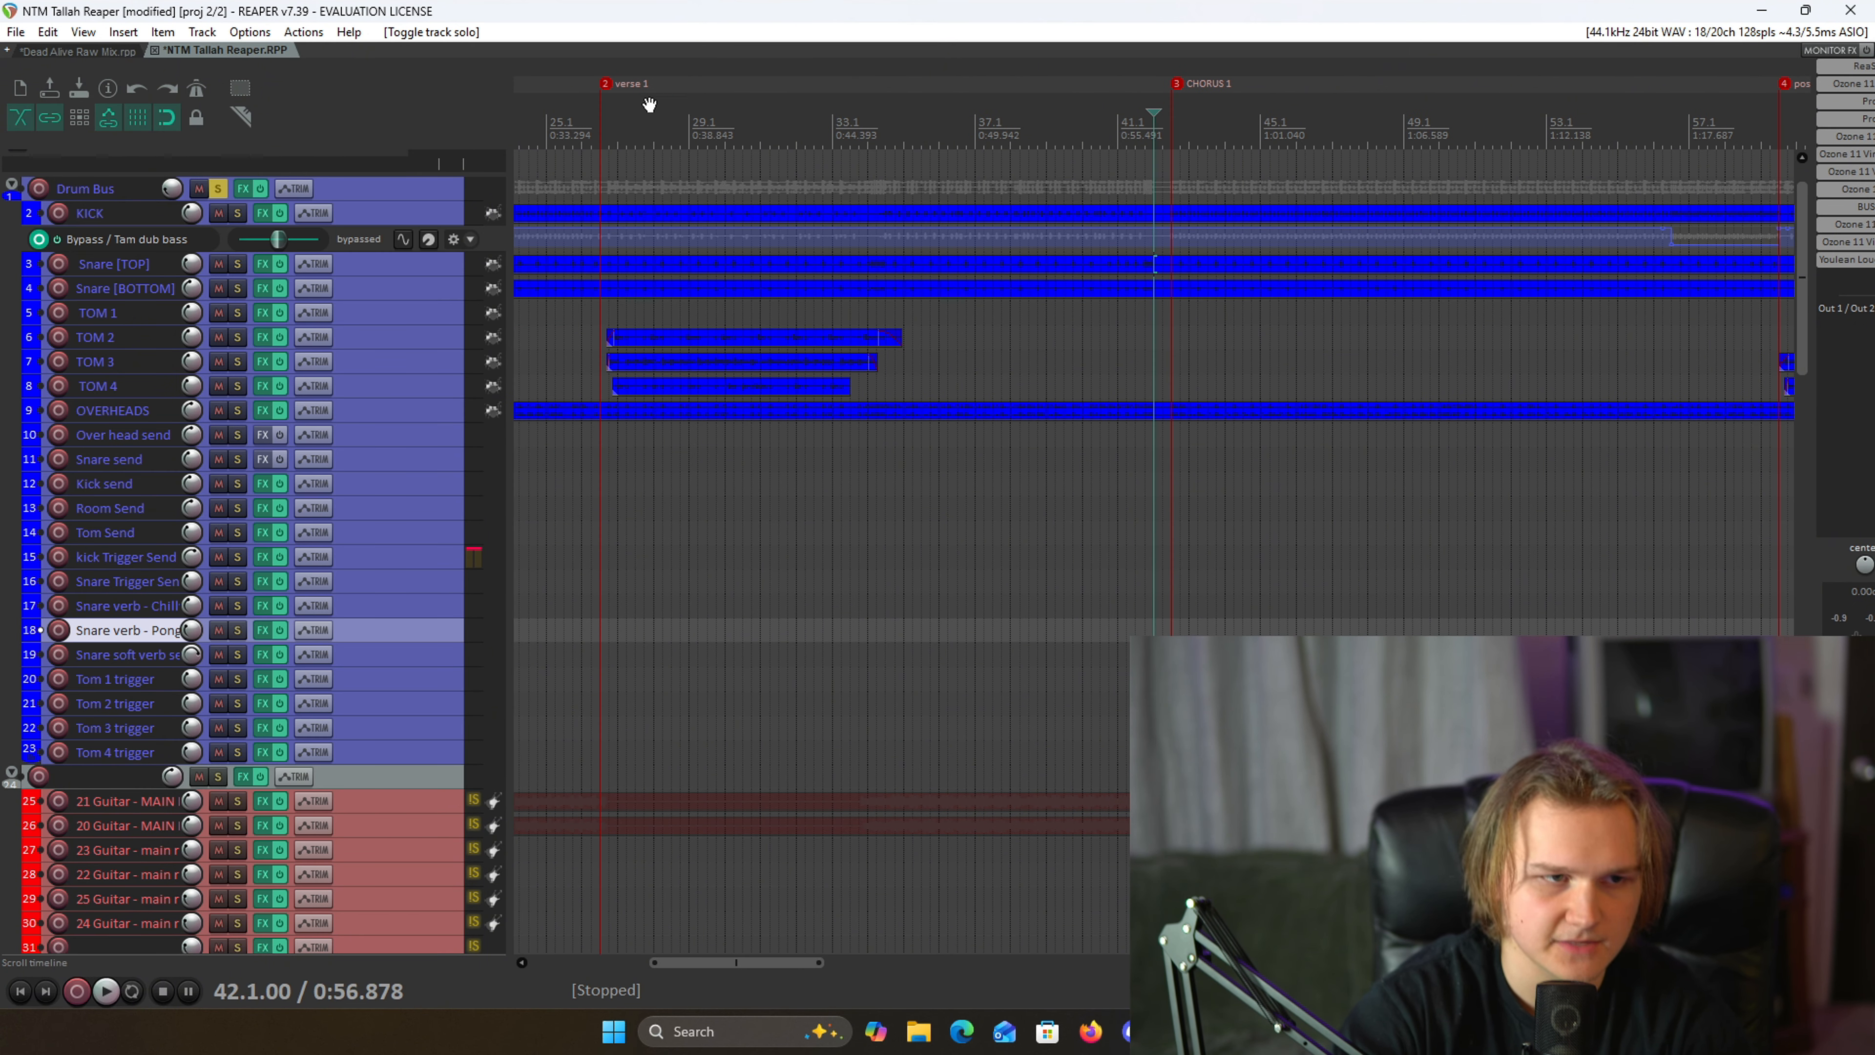
click(618, 95)
scroll(962, 452, up, 5)
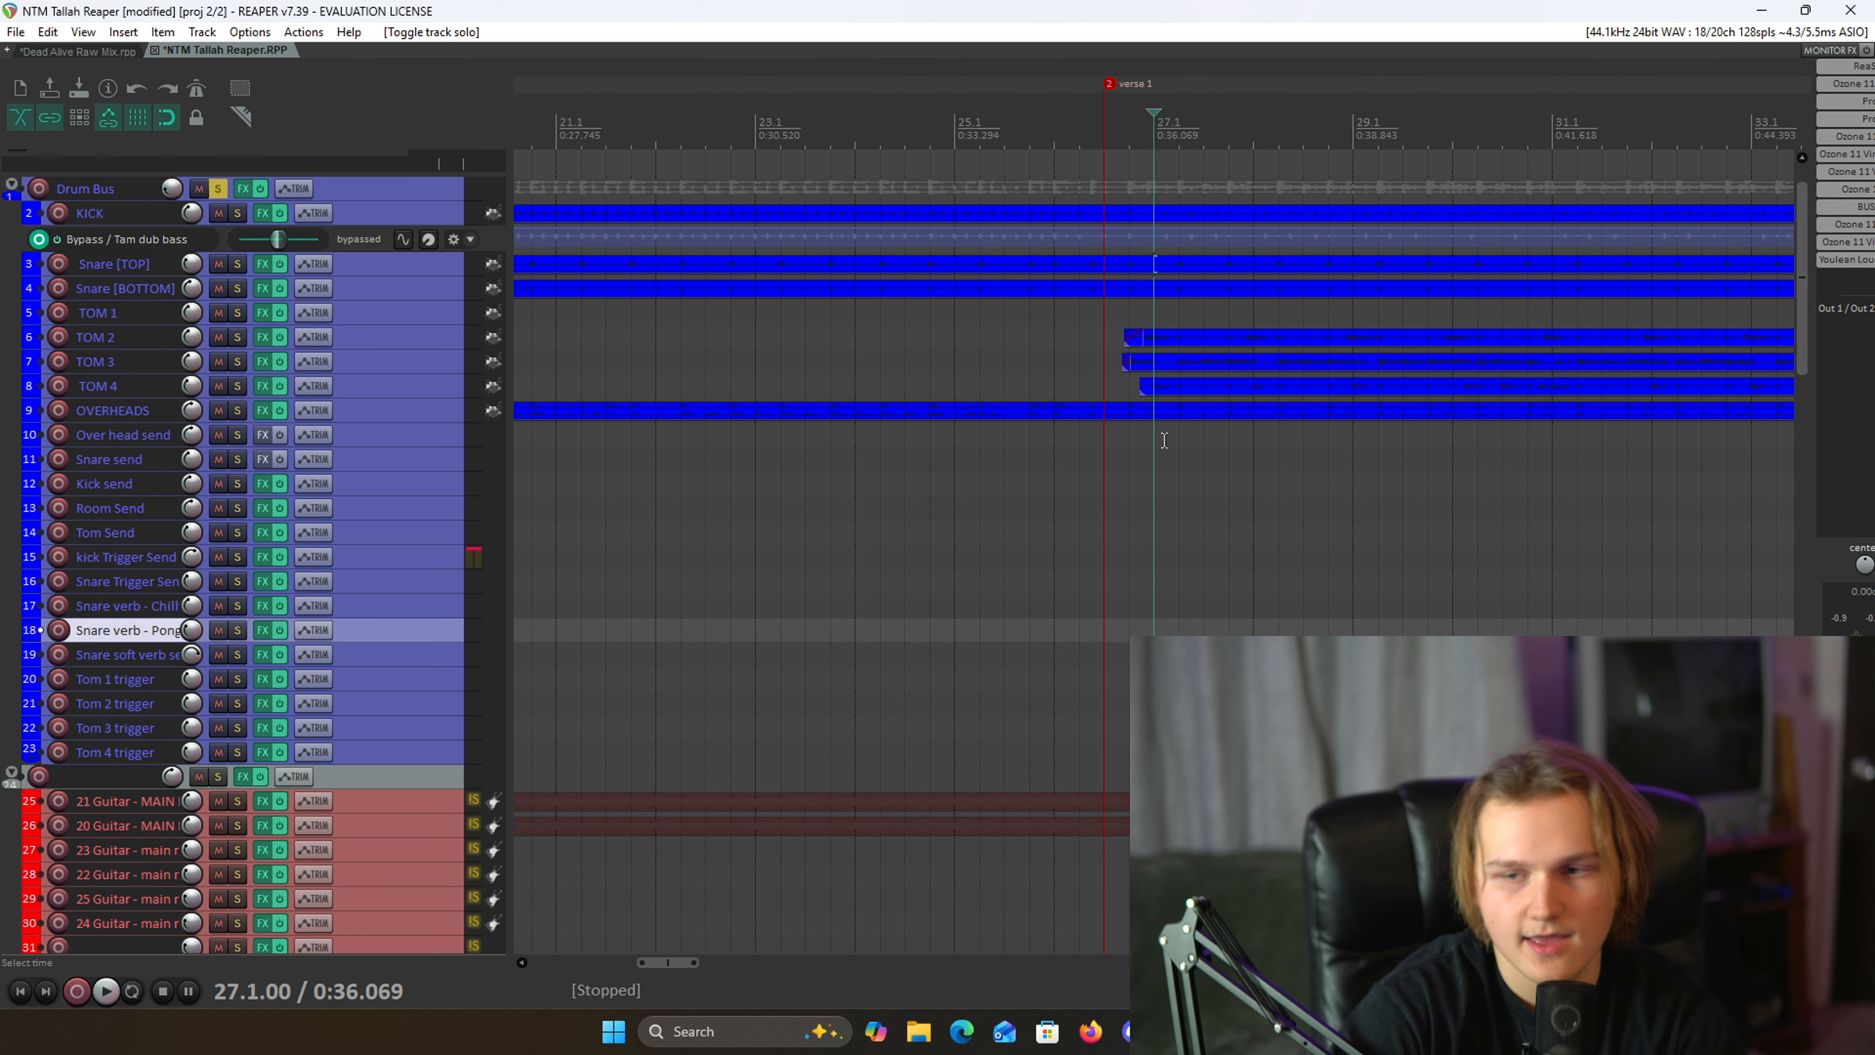
scroll(1117, 472, up, 3)
drag(1803, 314, 1803, 260)
scroll(1274, 397, down, 3)
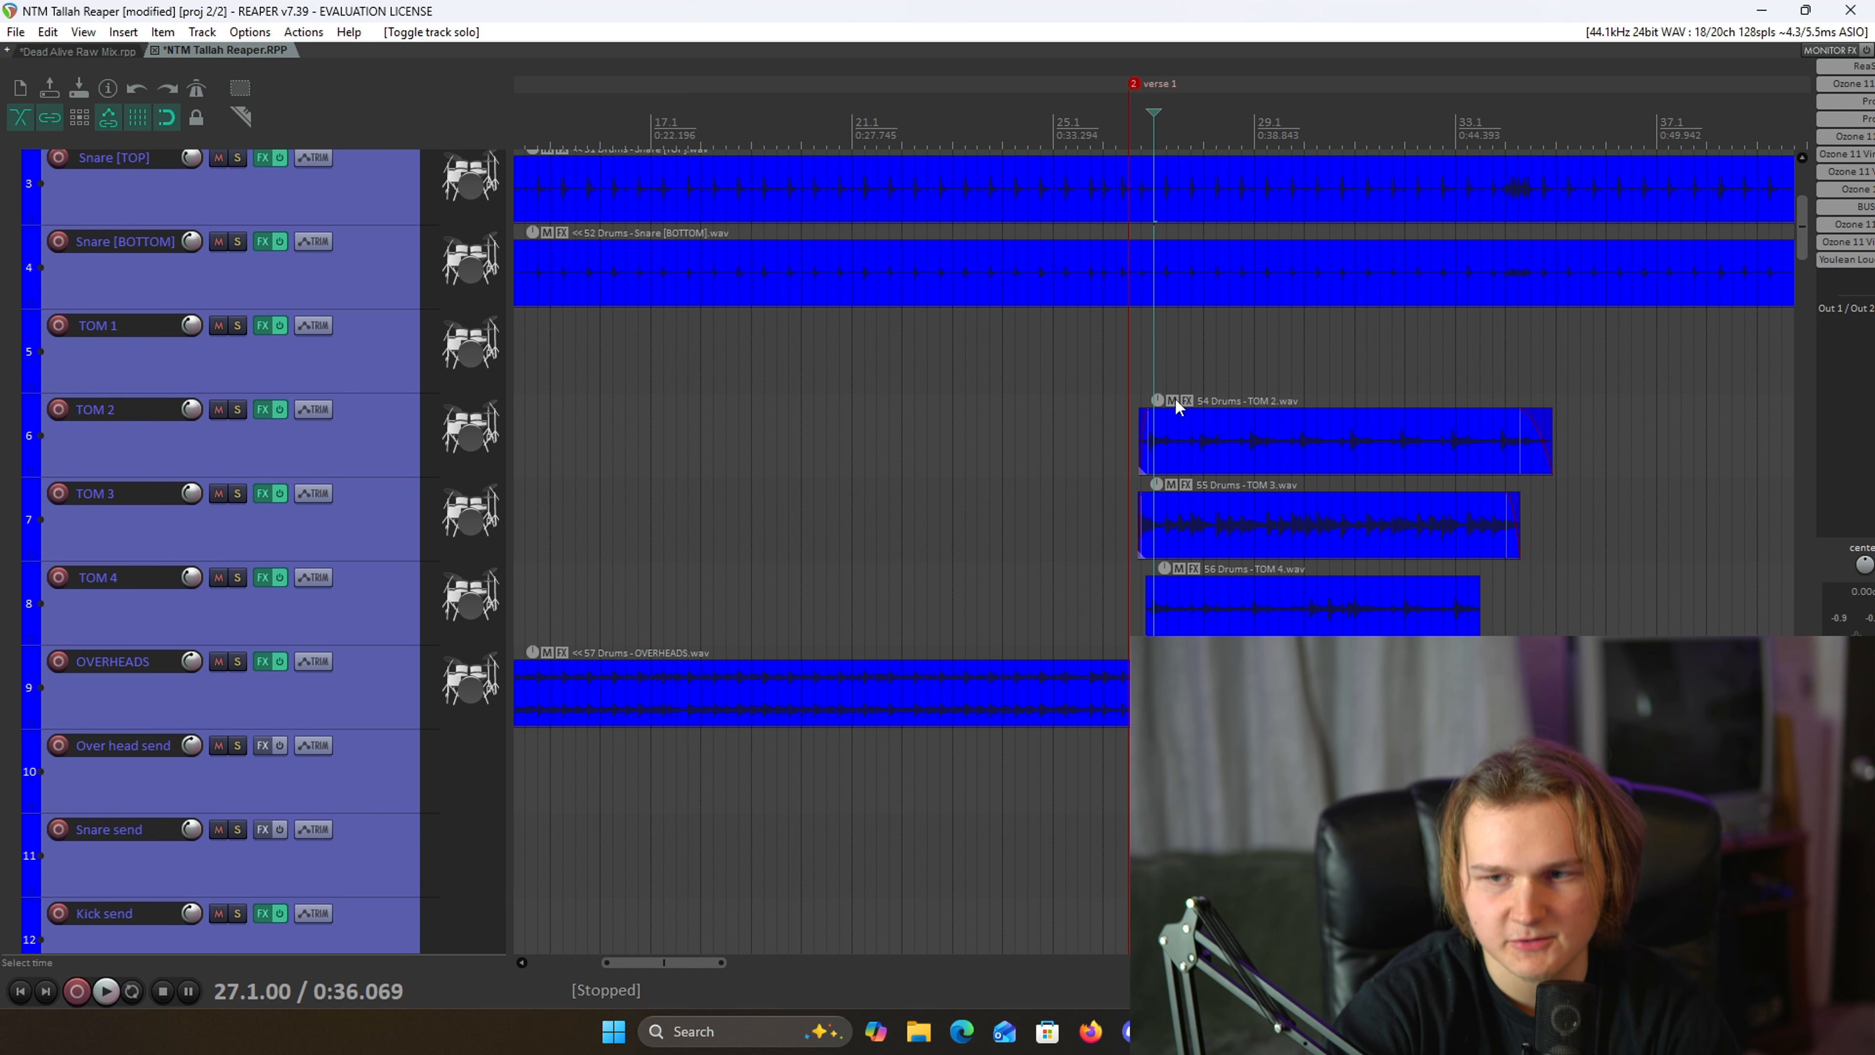
drag(238, 328, 241, 580)
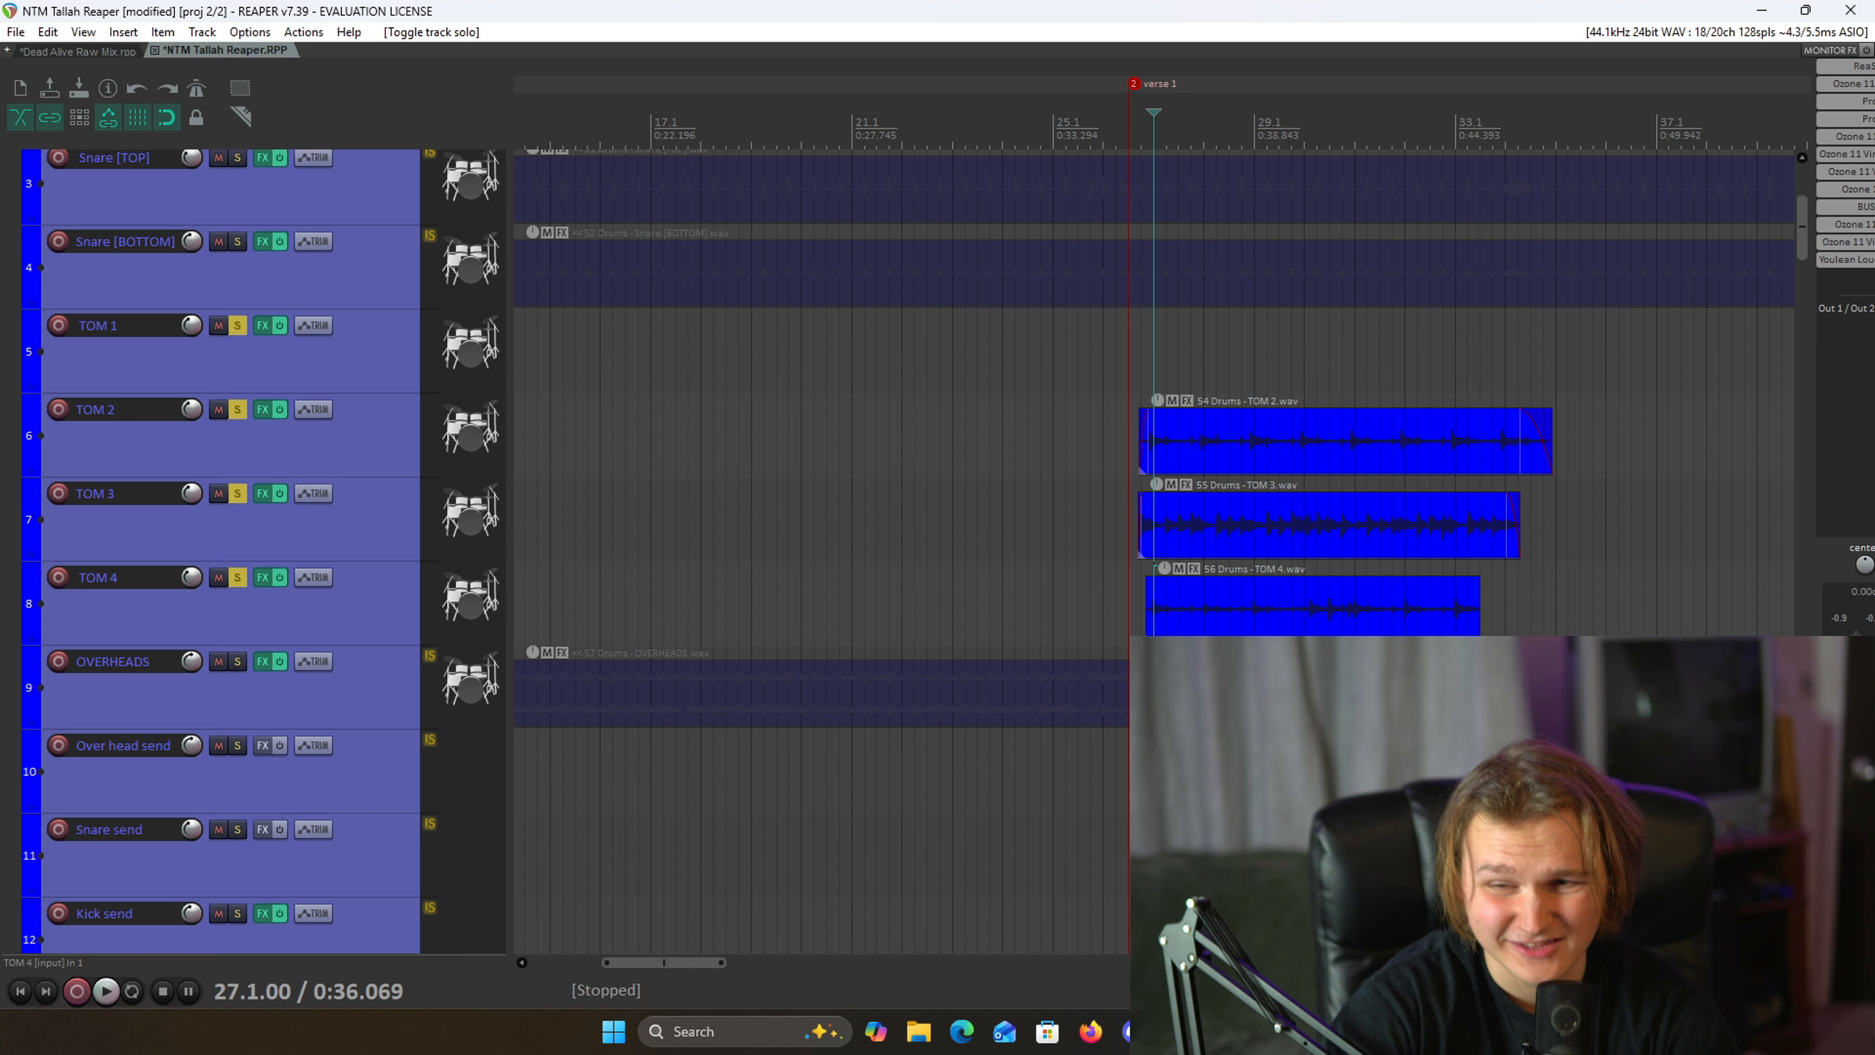
- Play the soloed tom mics from 27.1.00 through the start of verse 1 and stop playback
click(1153, 103)
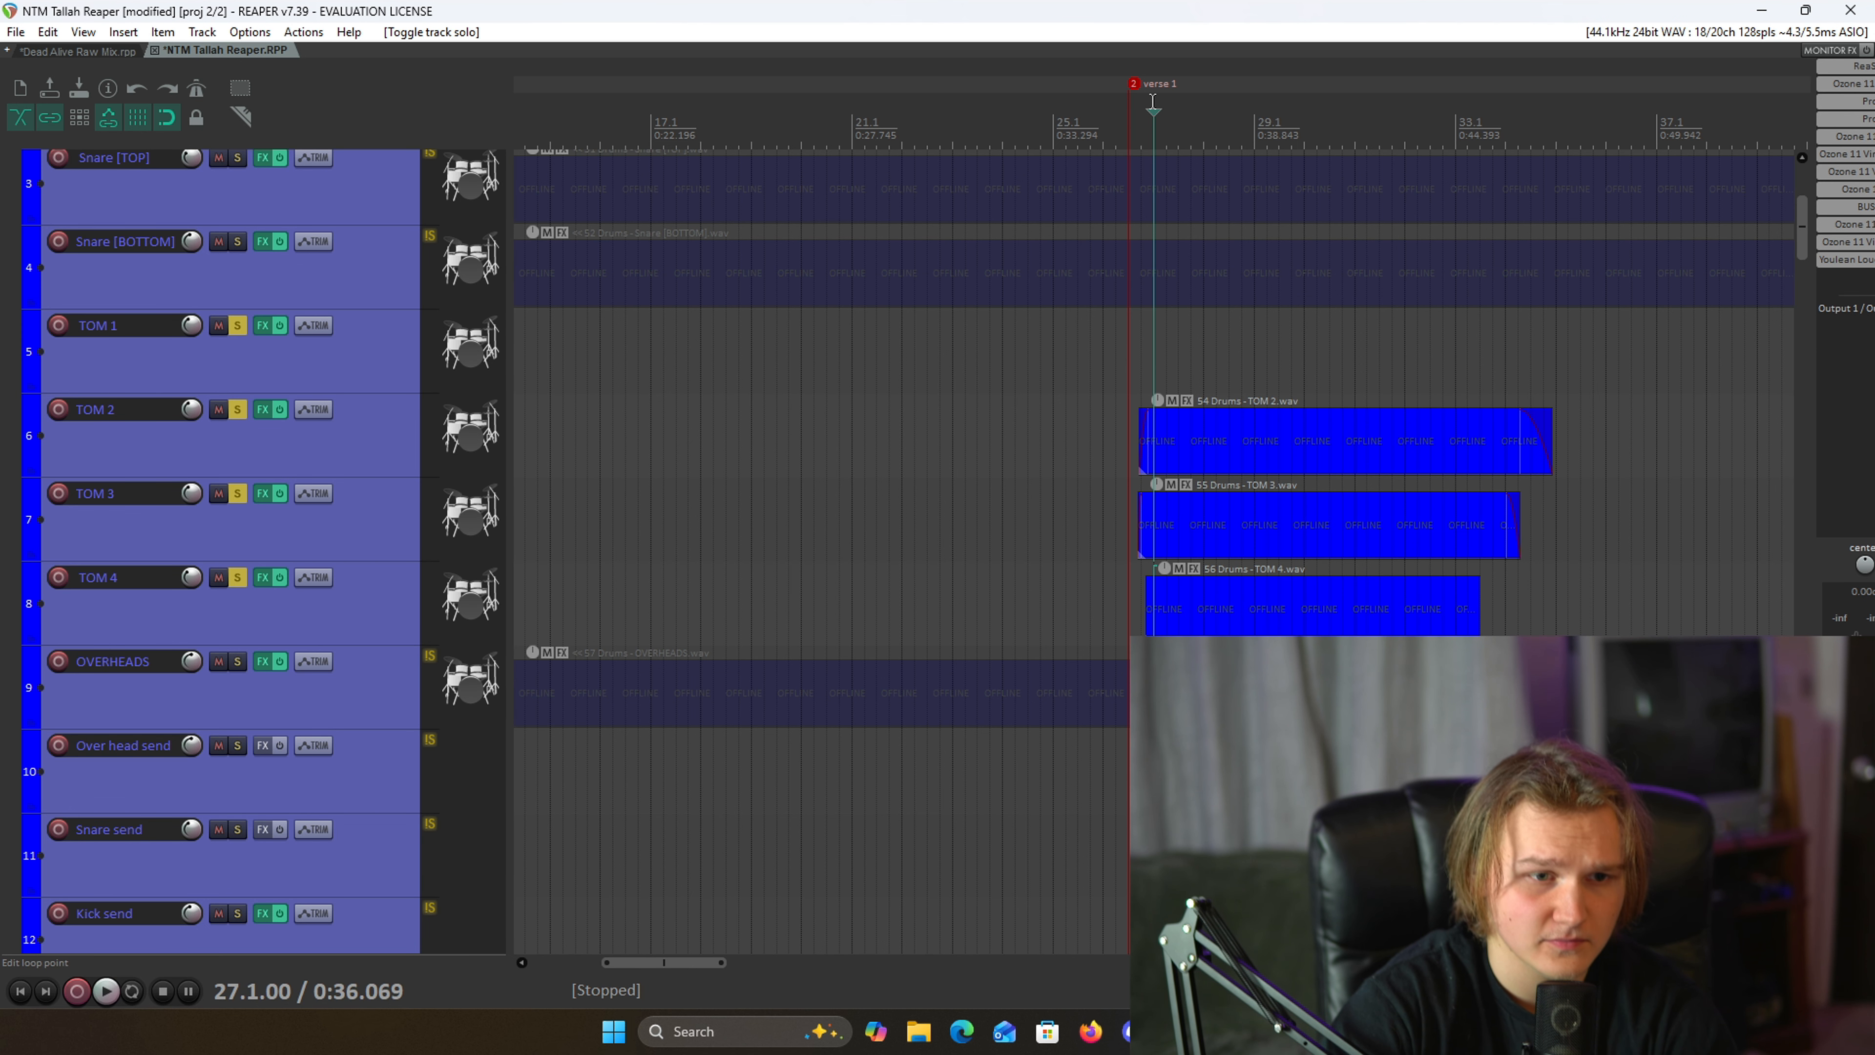
key(space)
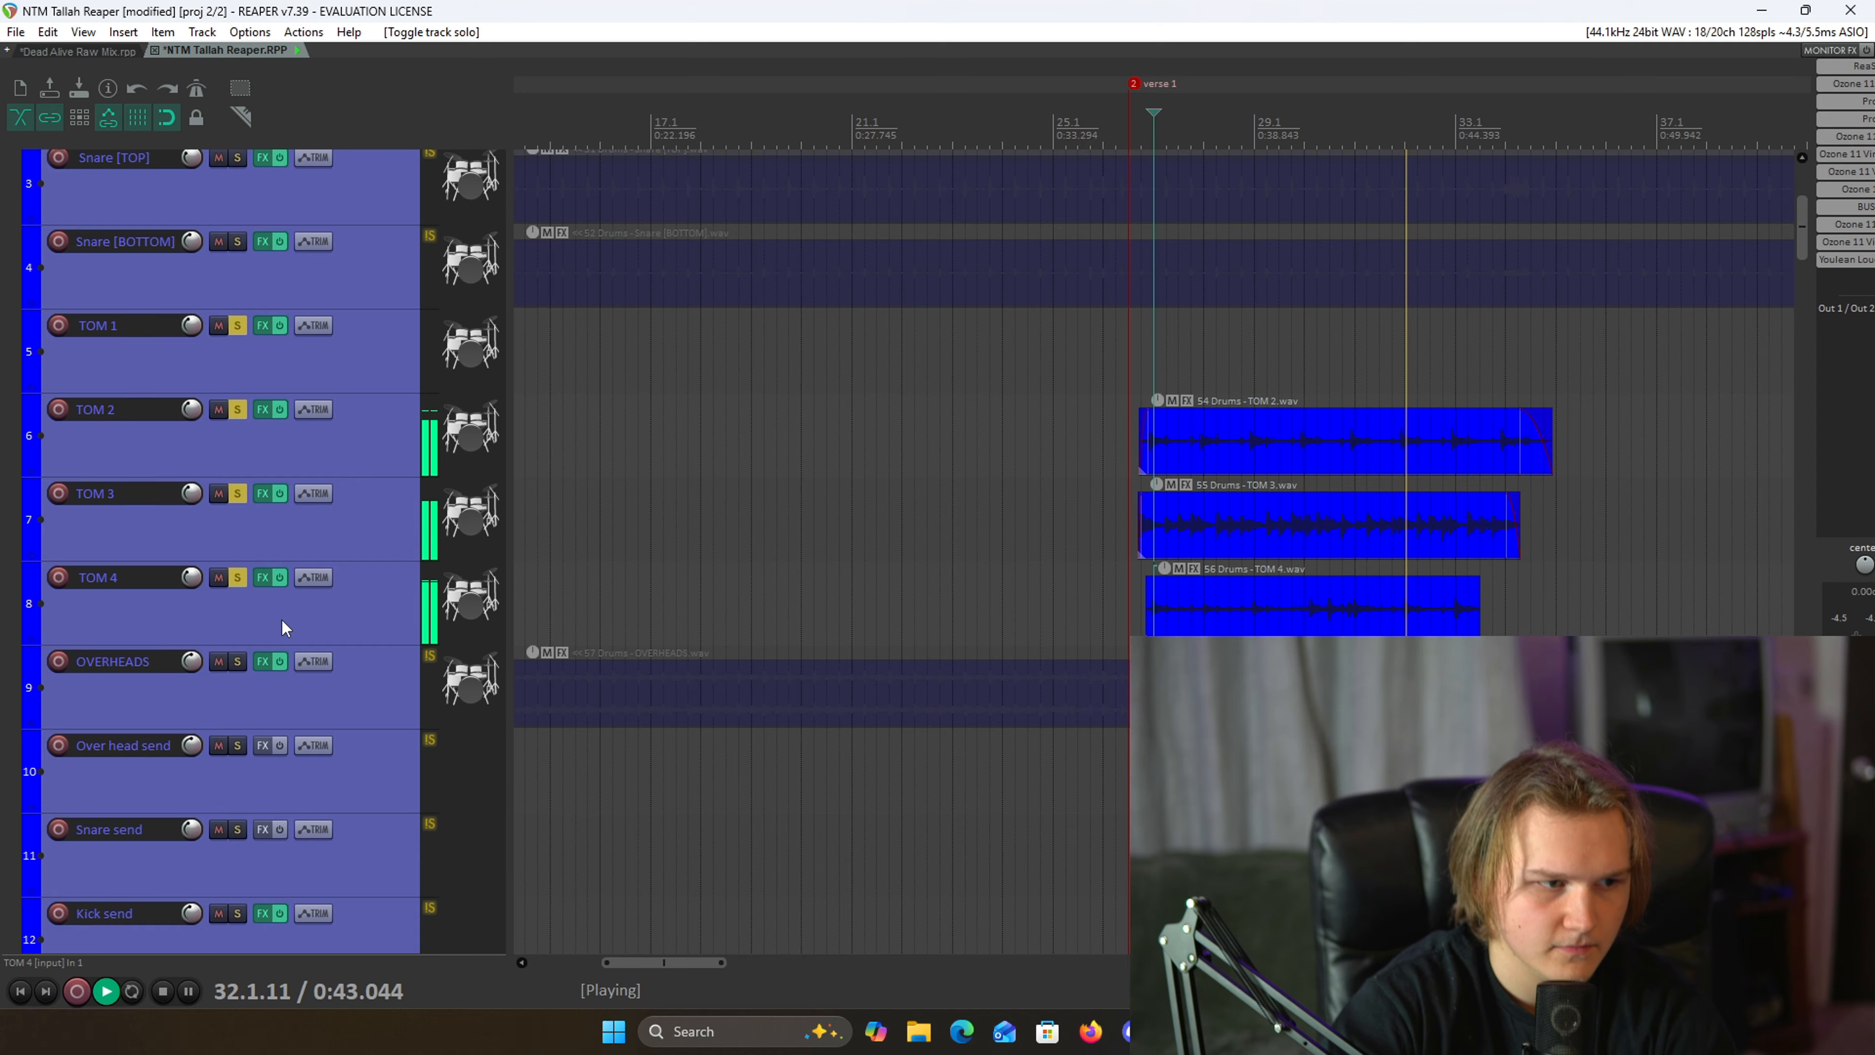
key(space)
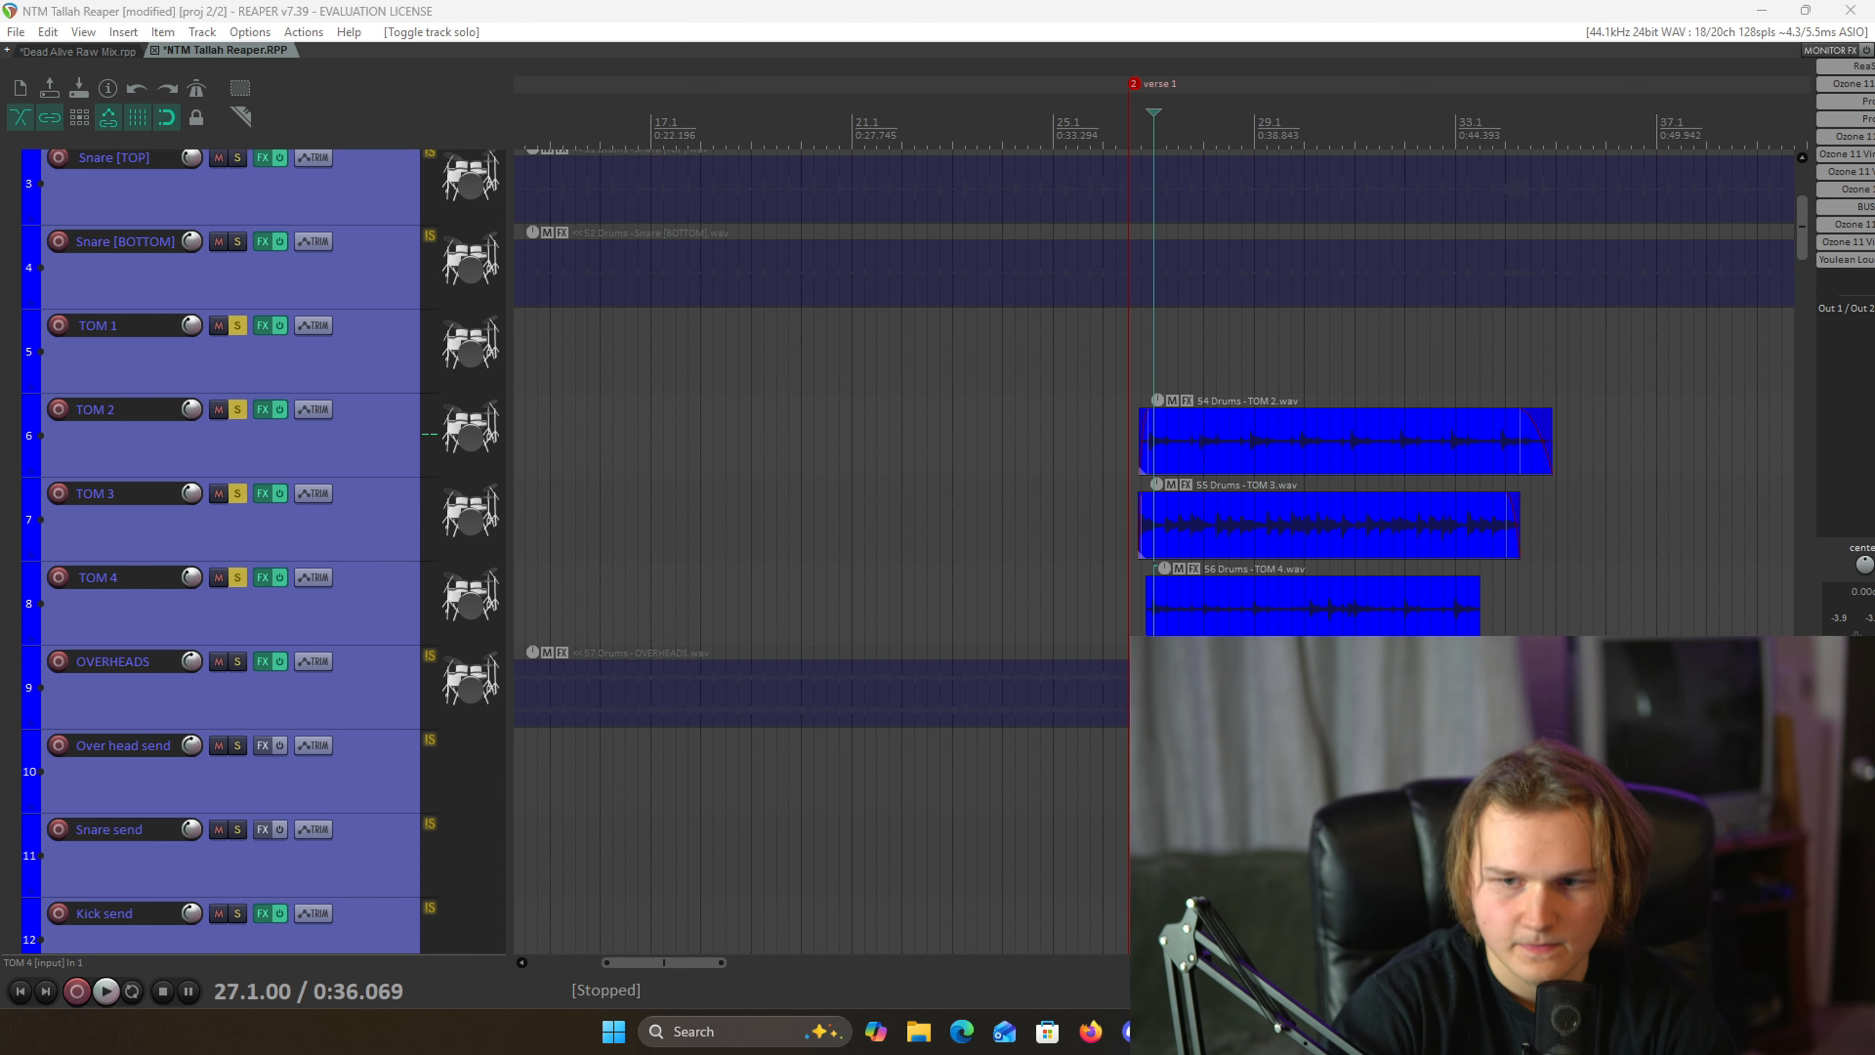
- Place the edit cursor at 5.1.00, within the tom items before the intro marker
scroll(1183, 280, down, 6)
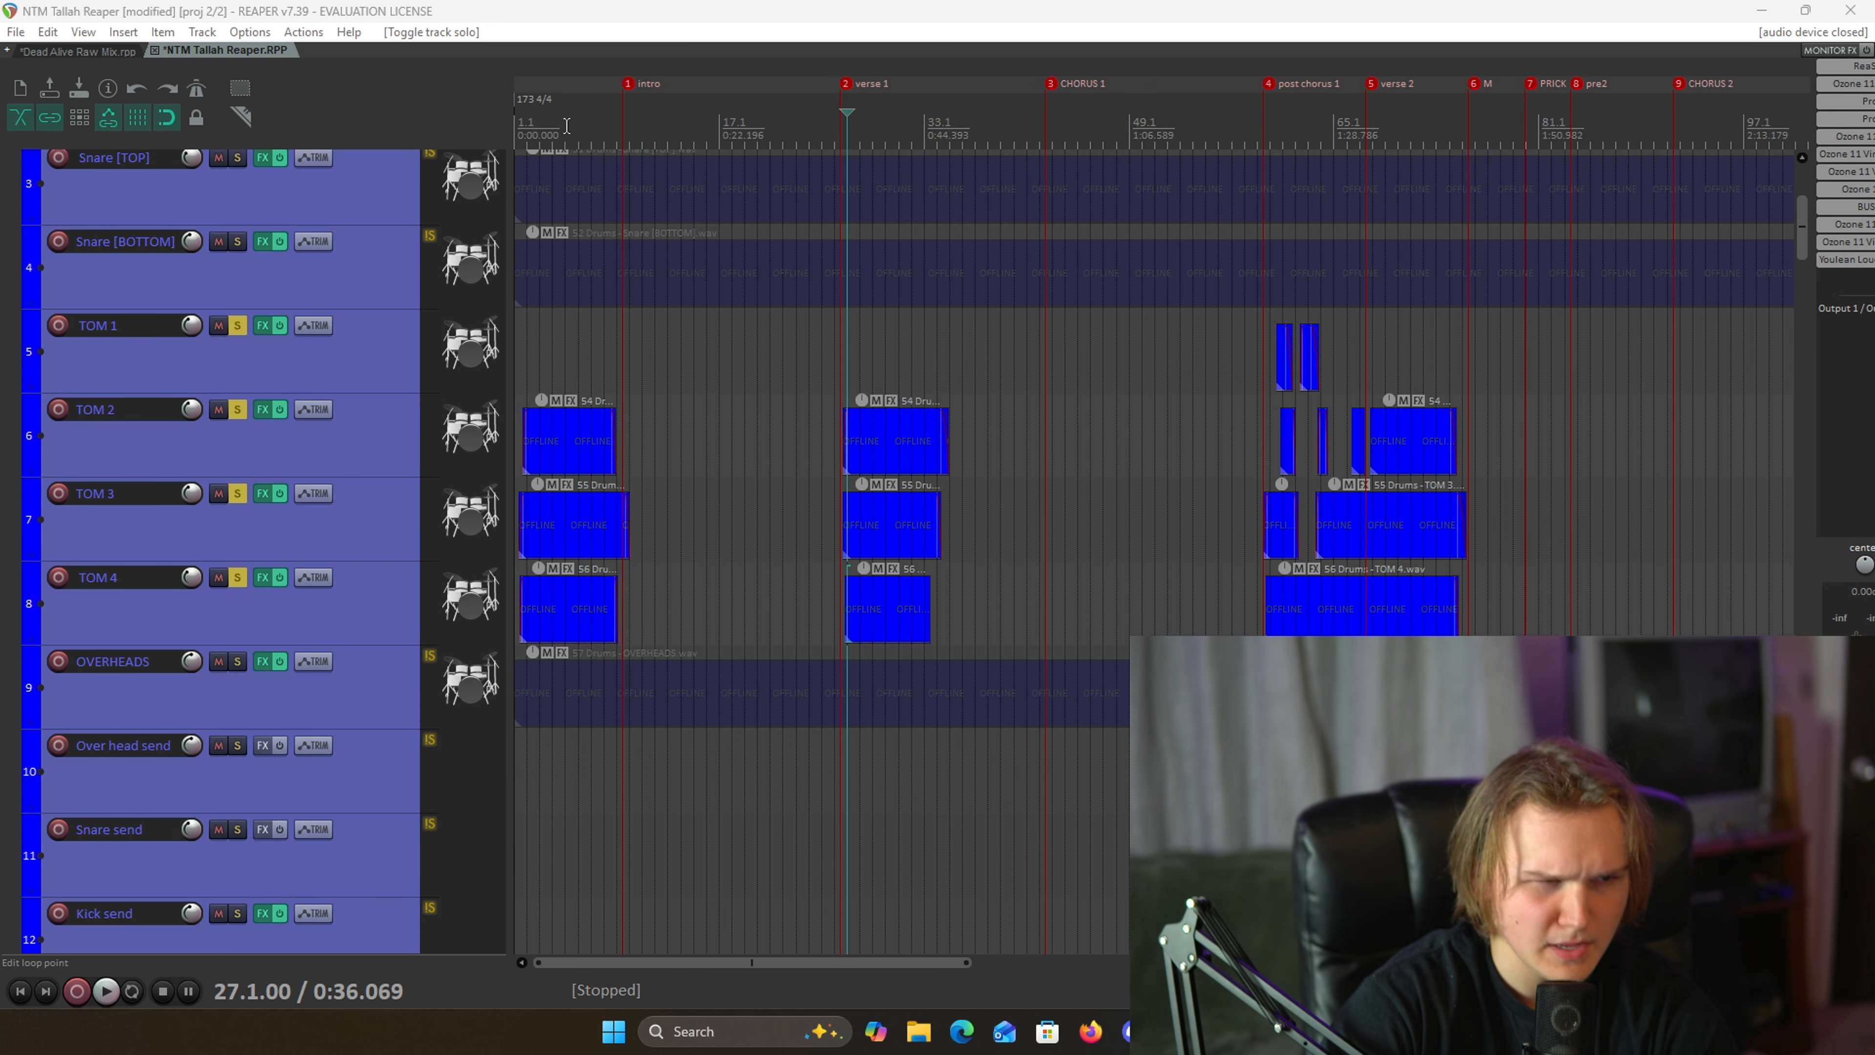
click(567, 126)
scroll(671, 172, up, 6)
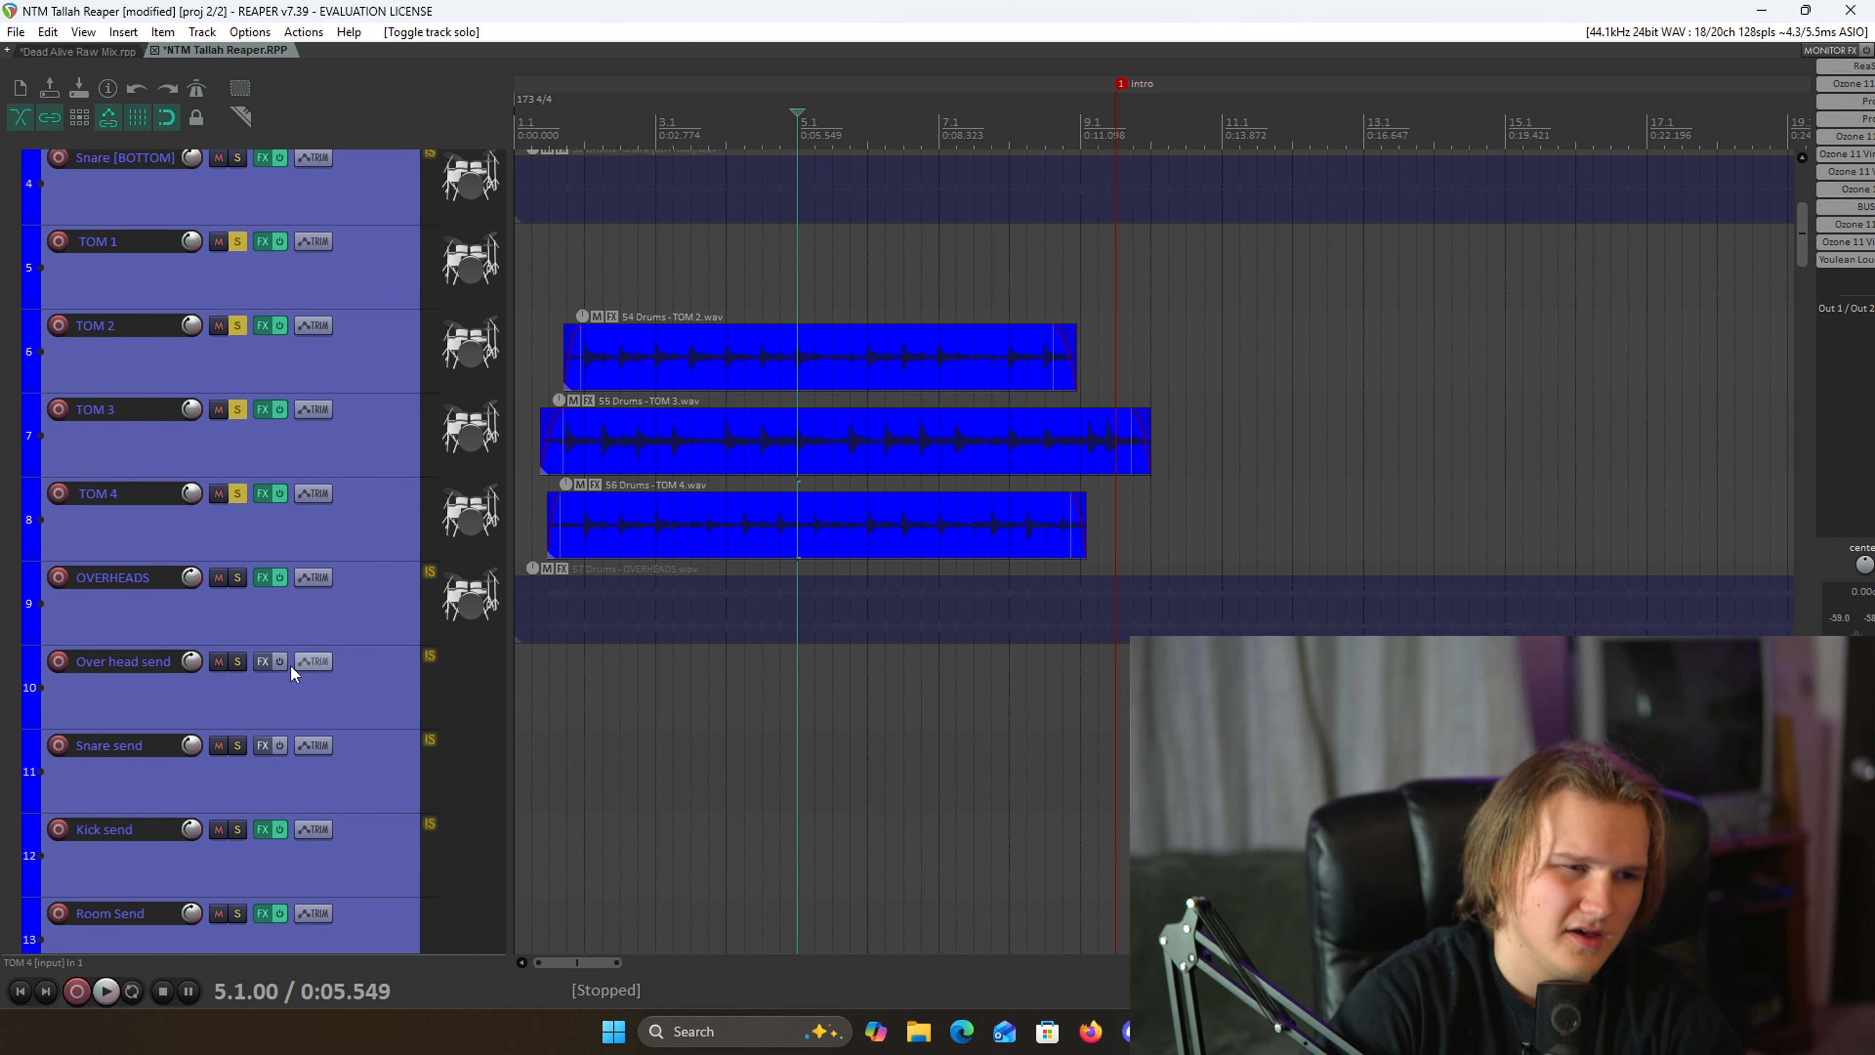
- Solo Tom 1 trigger through Tom 4 trigger and unsolo the TOM 1 to TOM 4 mic tracks
scroll(290, 664, down, 5)
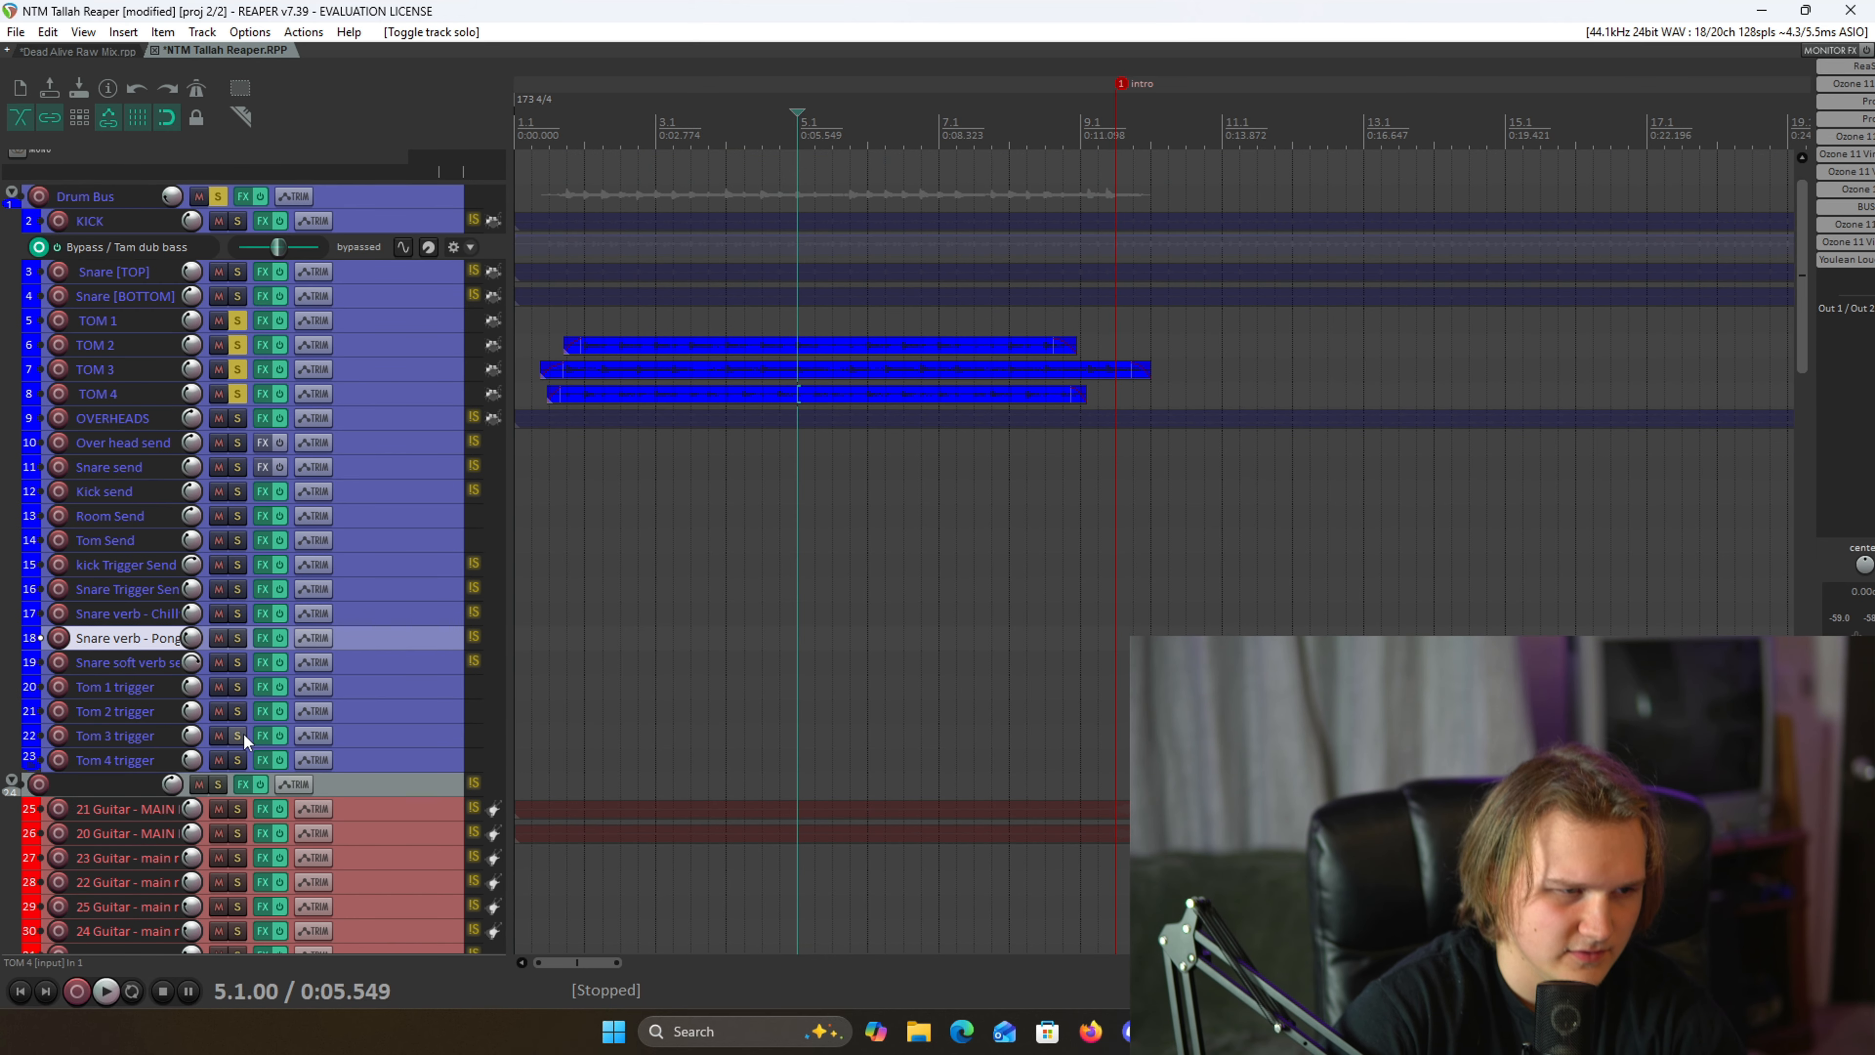
click(237, 687)
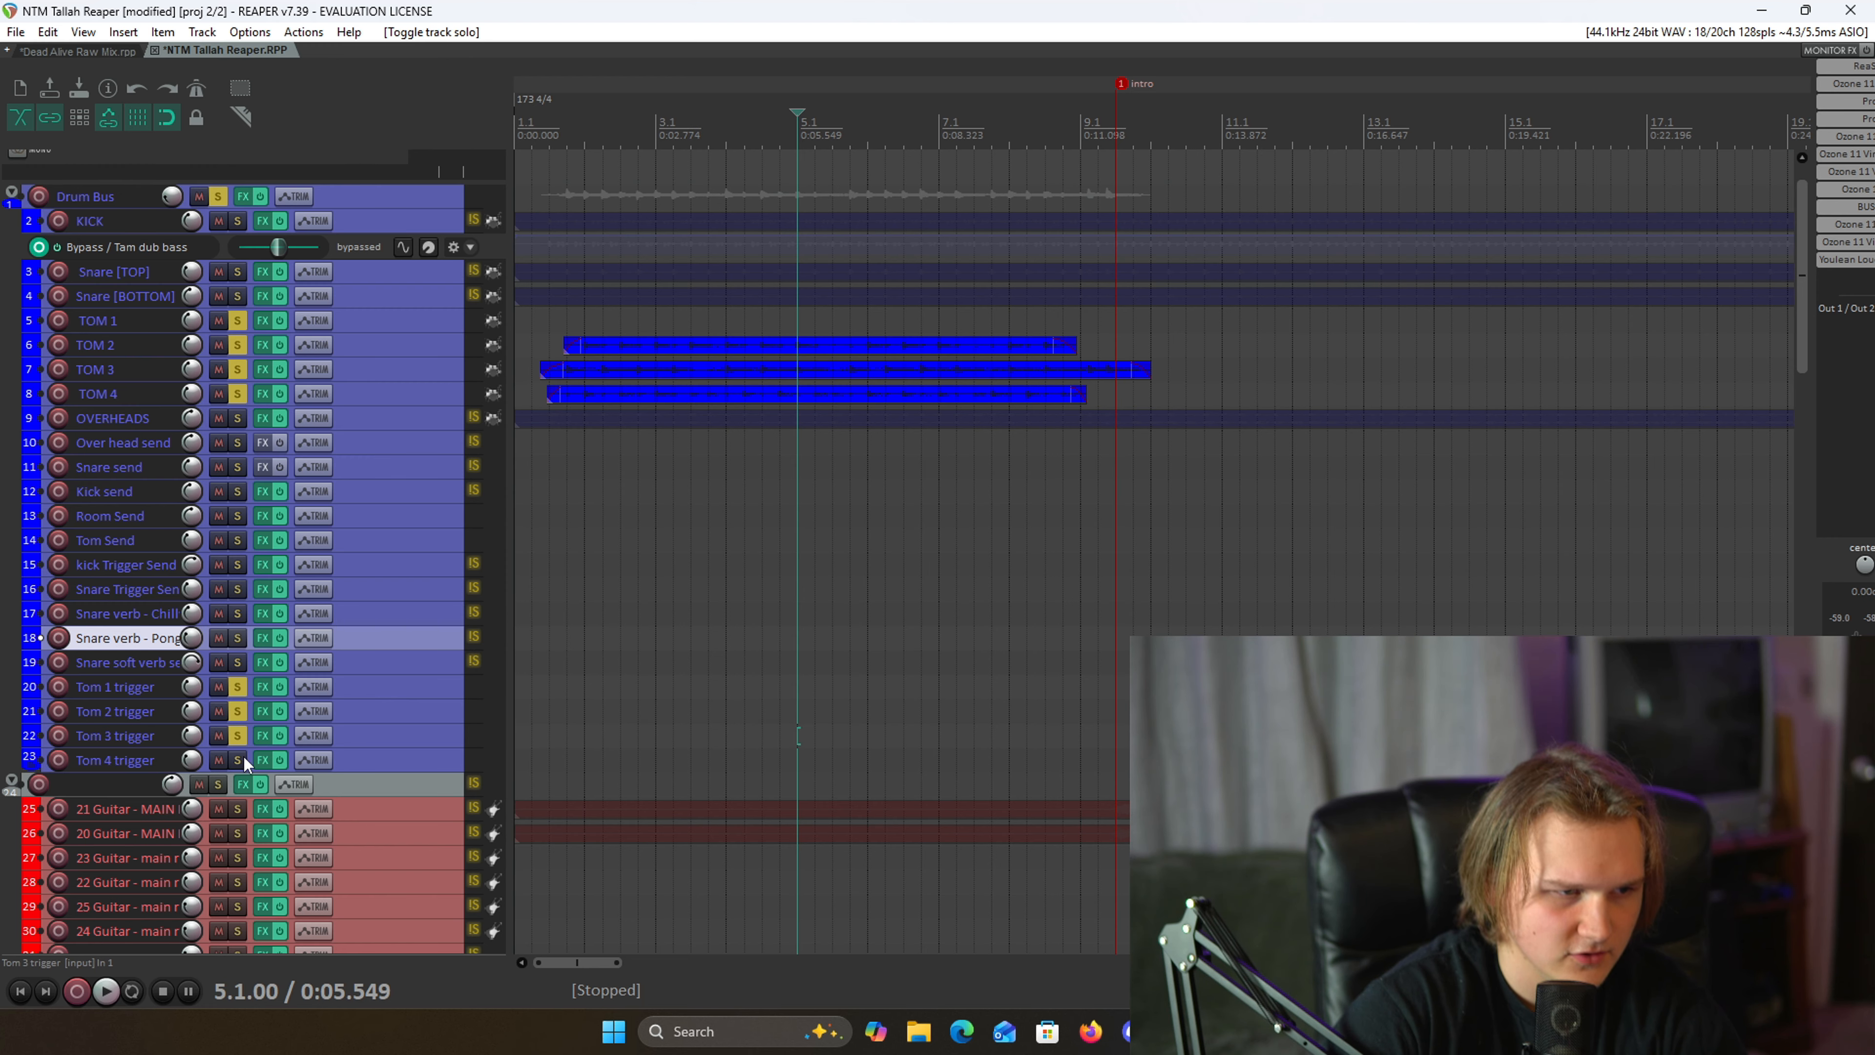
click(238, 344)
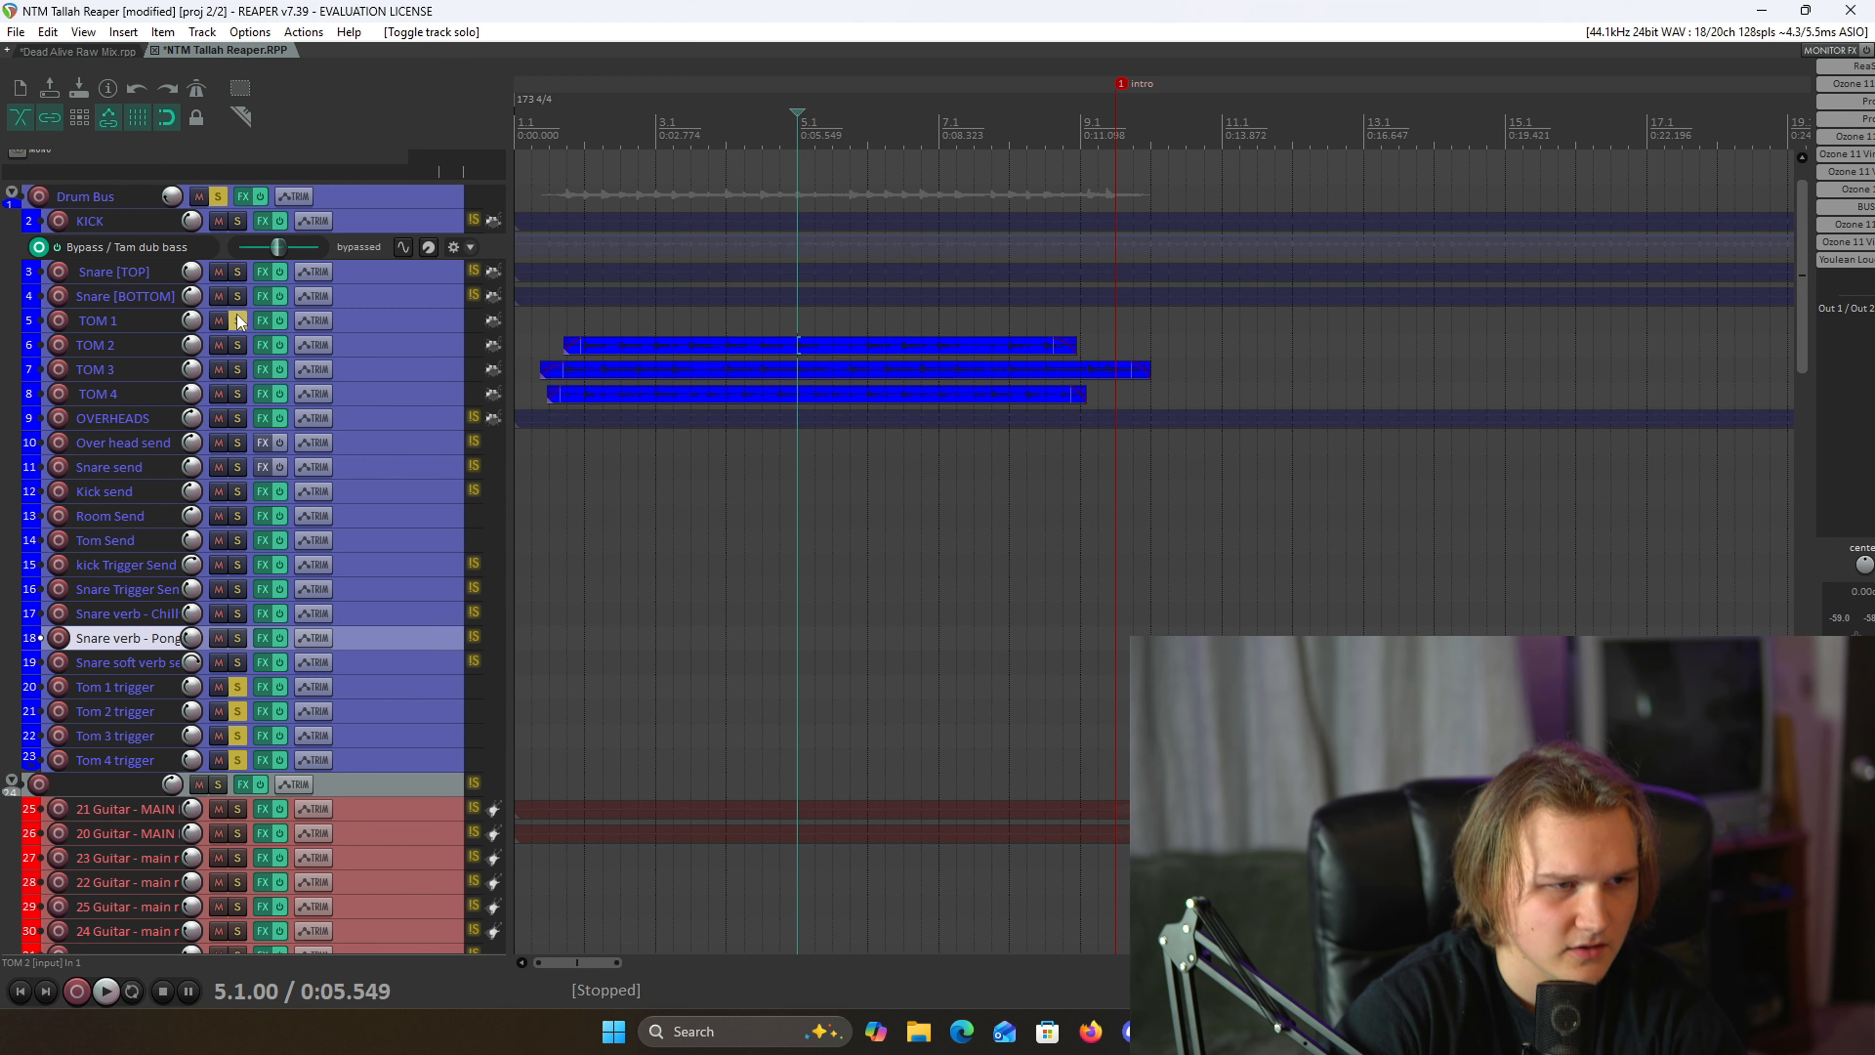
- Place the edit cursor at 1.4.00, play the soloed tom triggers, and stop playback
click(567, 167)
key(space)
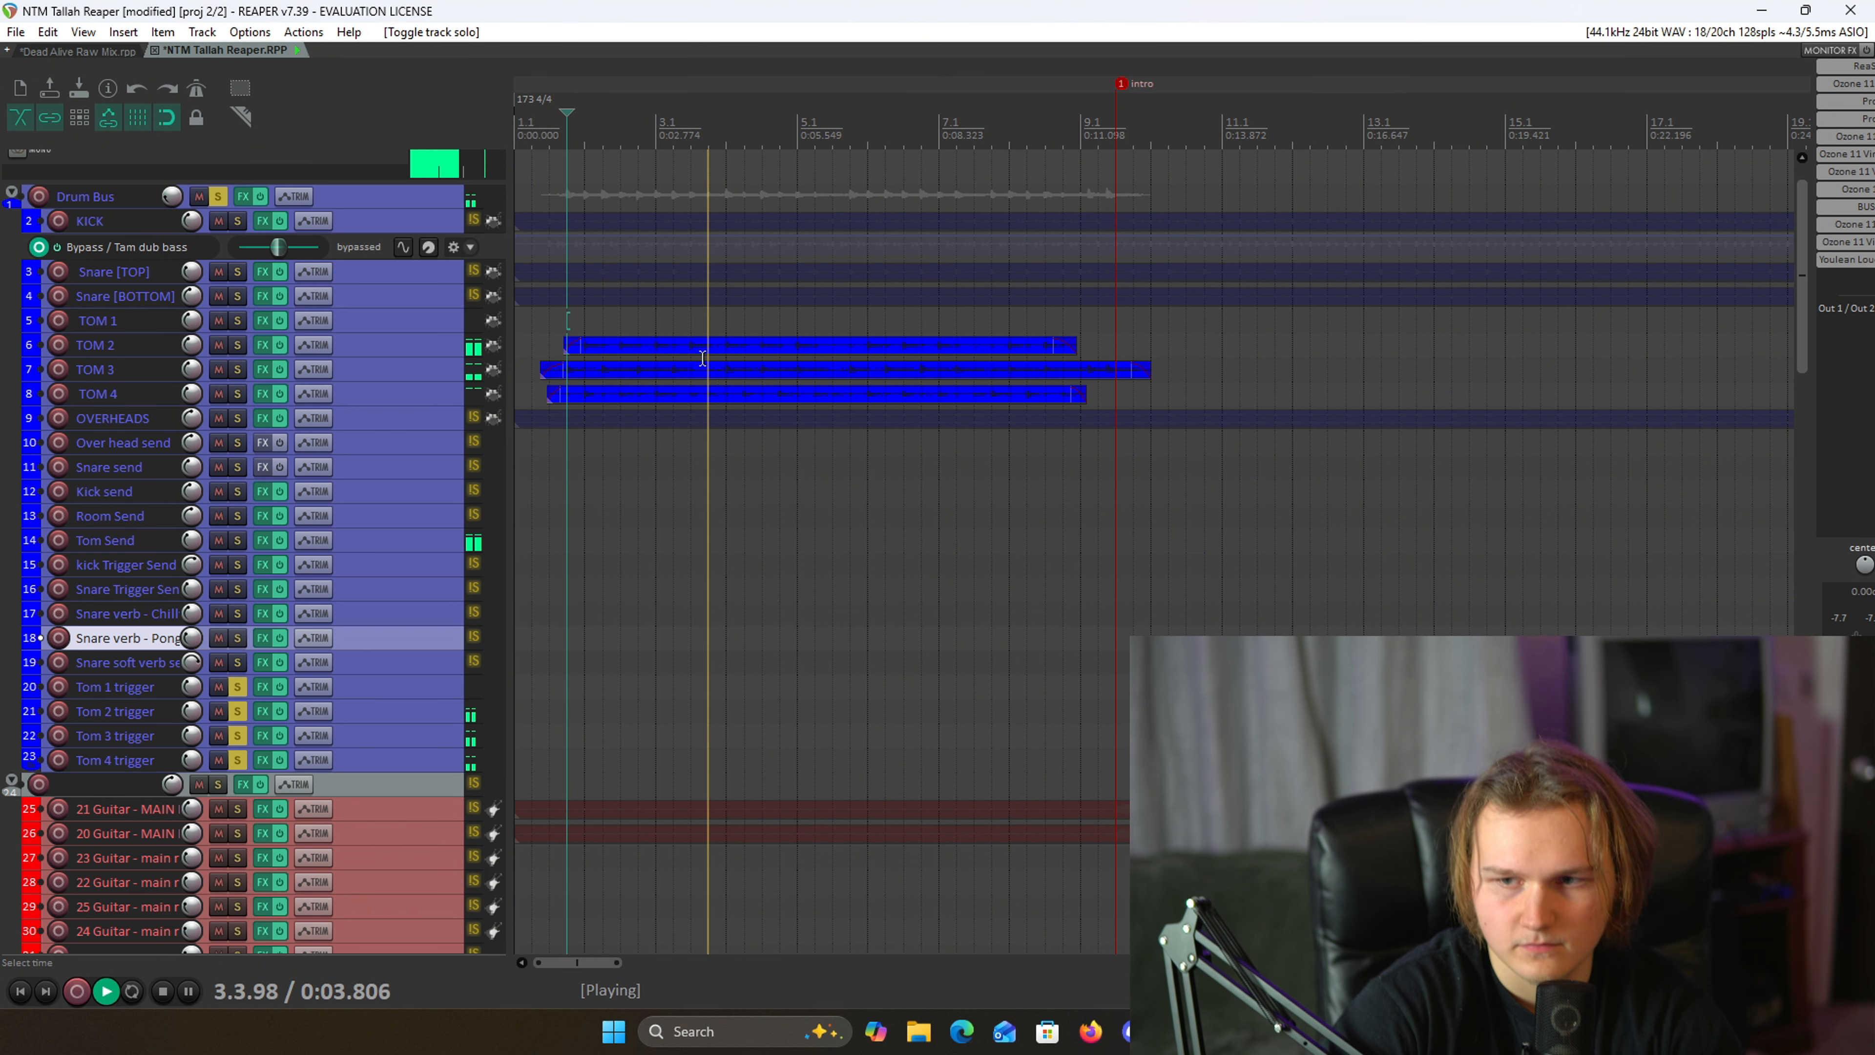
key(space)
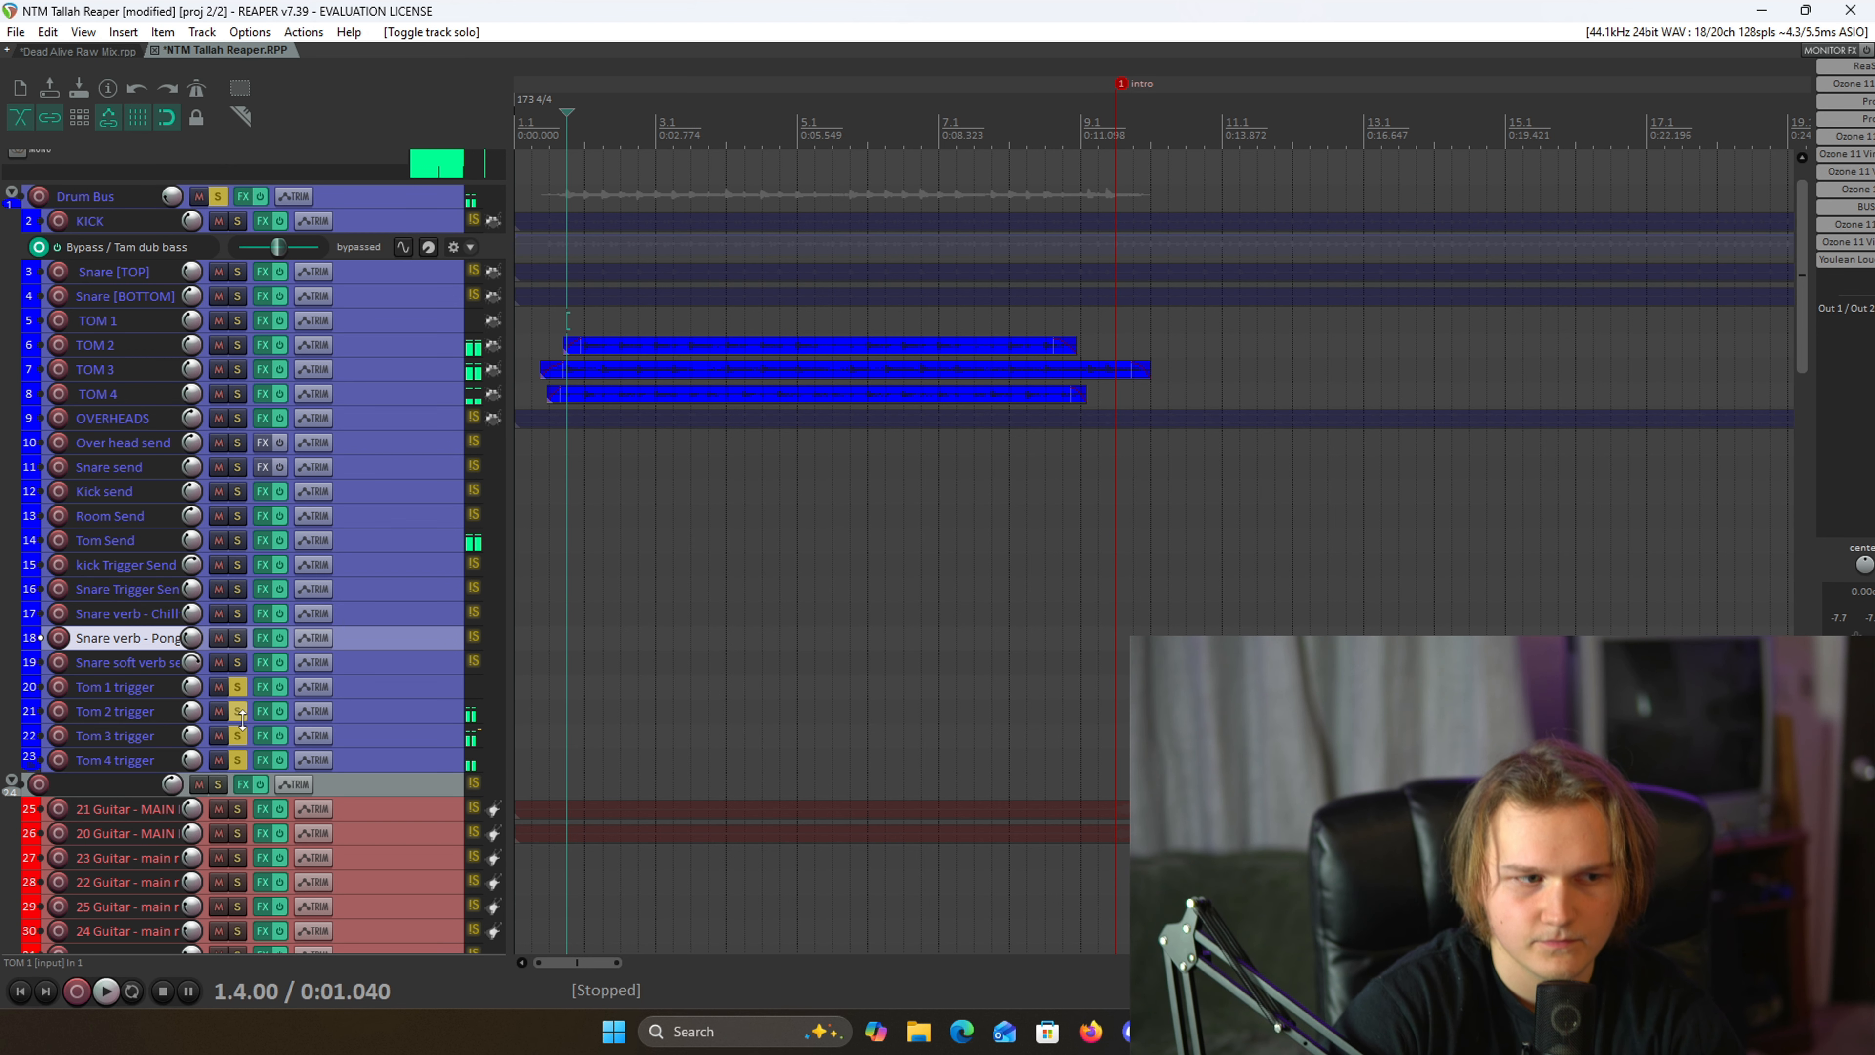
- Unsolo all four tom trigger tracks
click(237, 759)
click(237, 734)
click(237, 710)
click(236, 686)
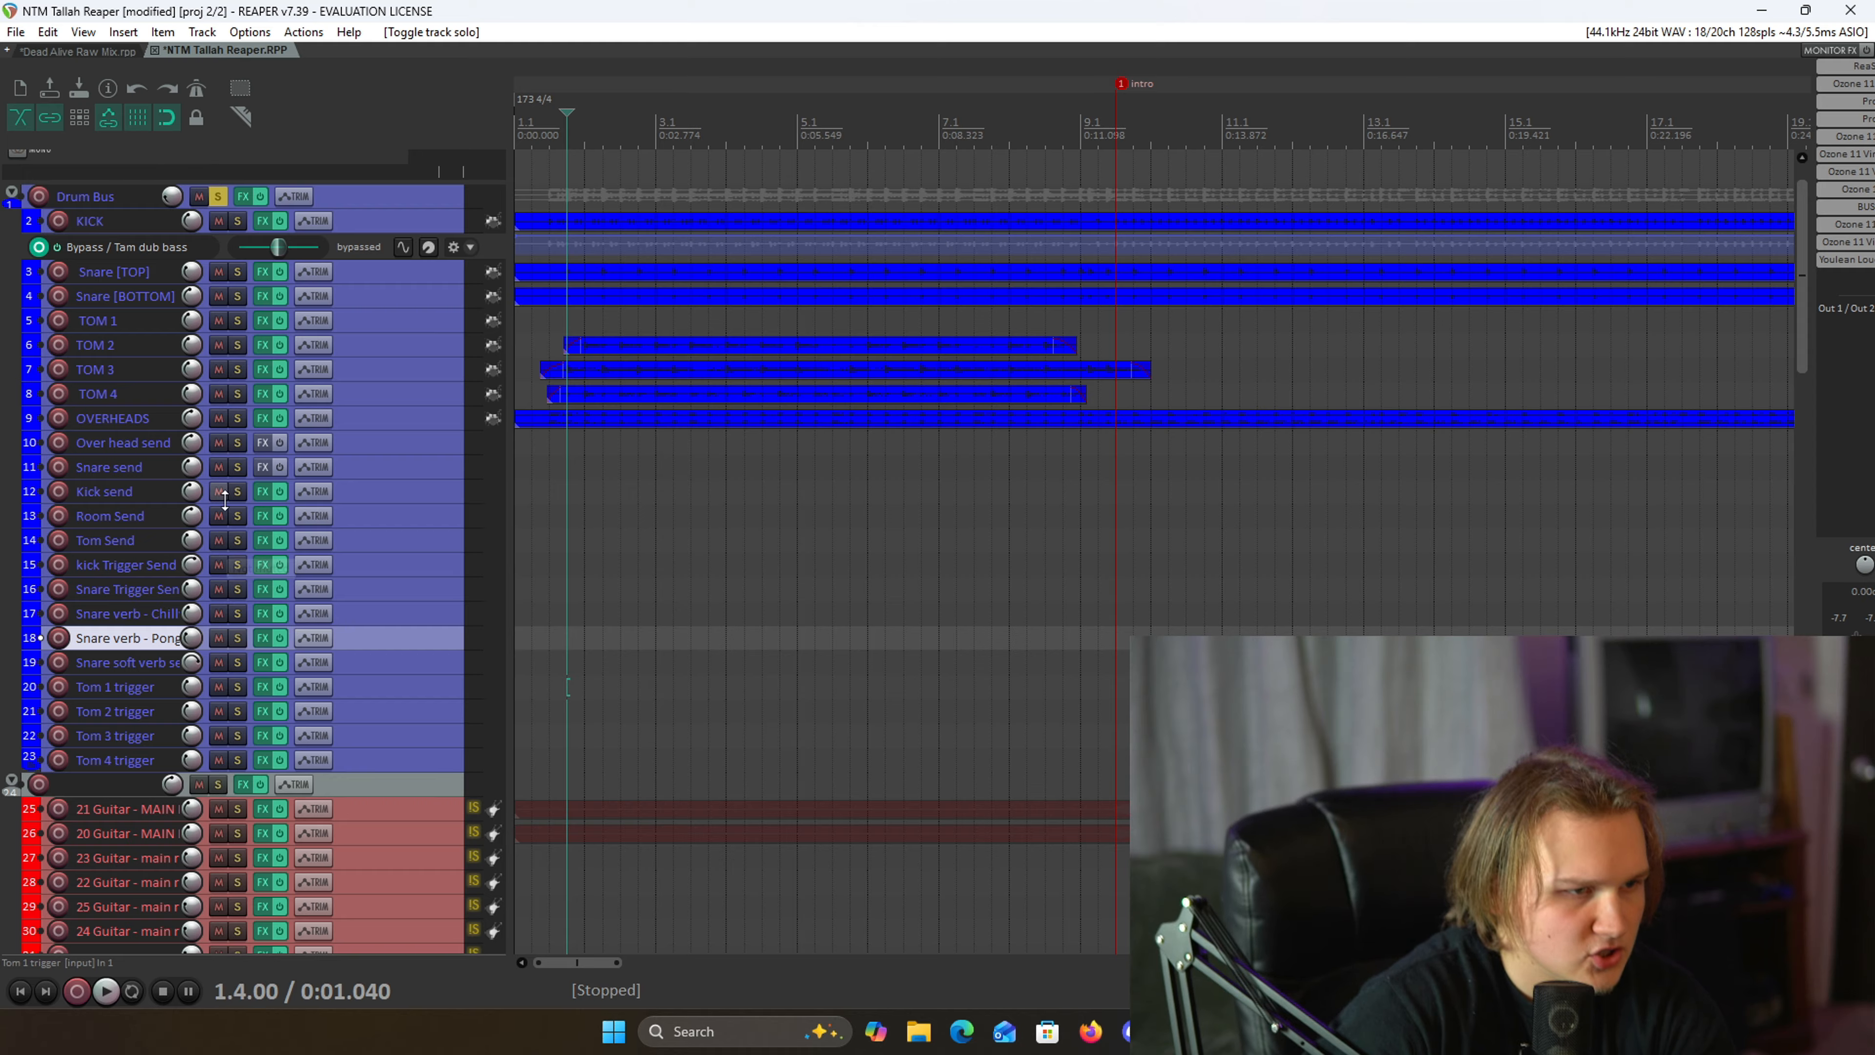
- Solo Tom Send, look through the Pro-Q 3 and Distressor in its effects chain, and close the chain and unsolo the track
click(240, 542)
click(262, 540)
click(1034, 121)
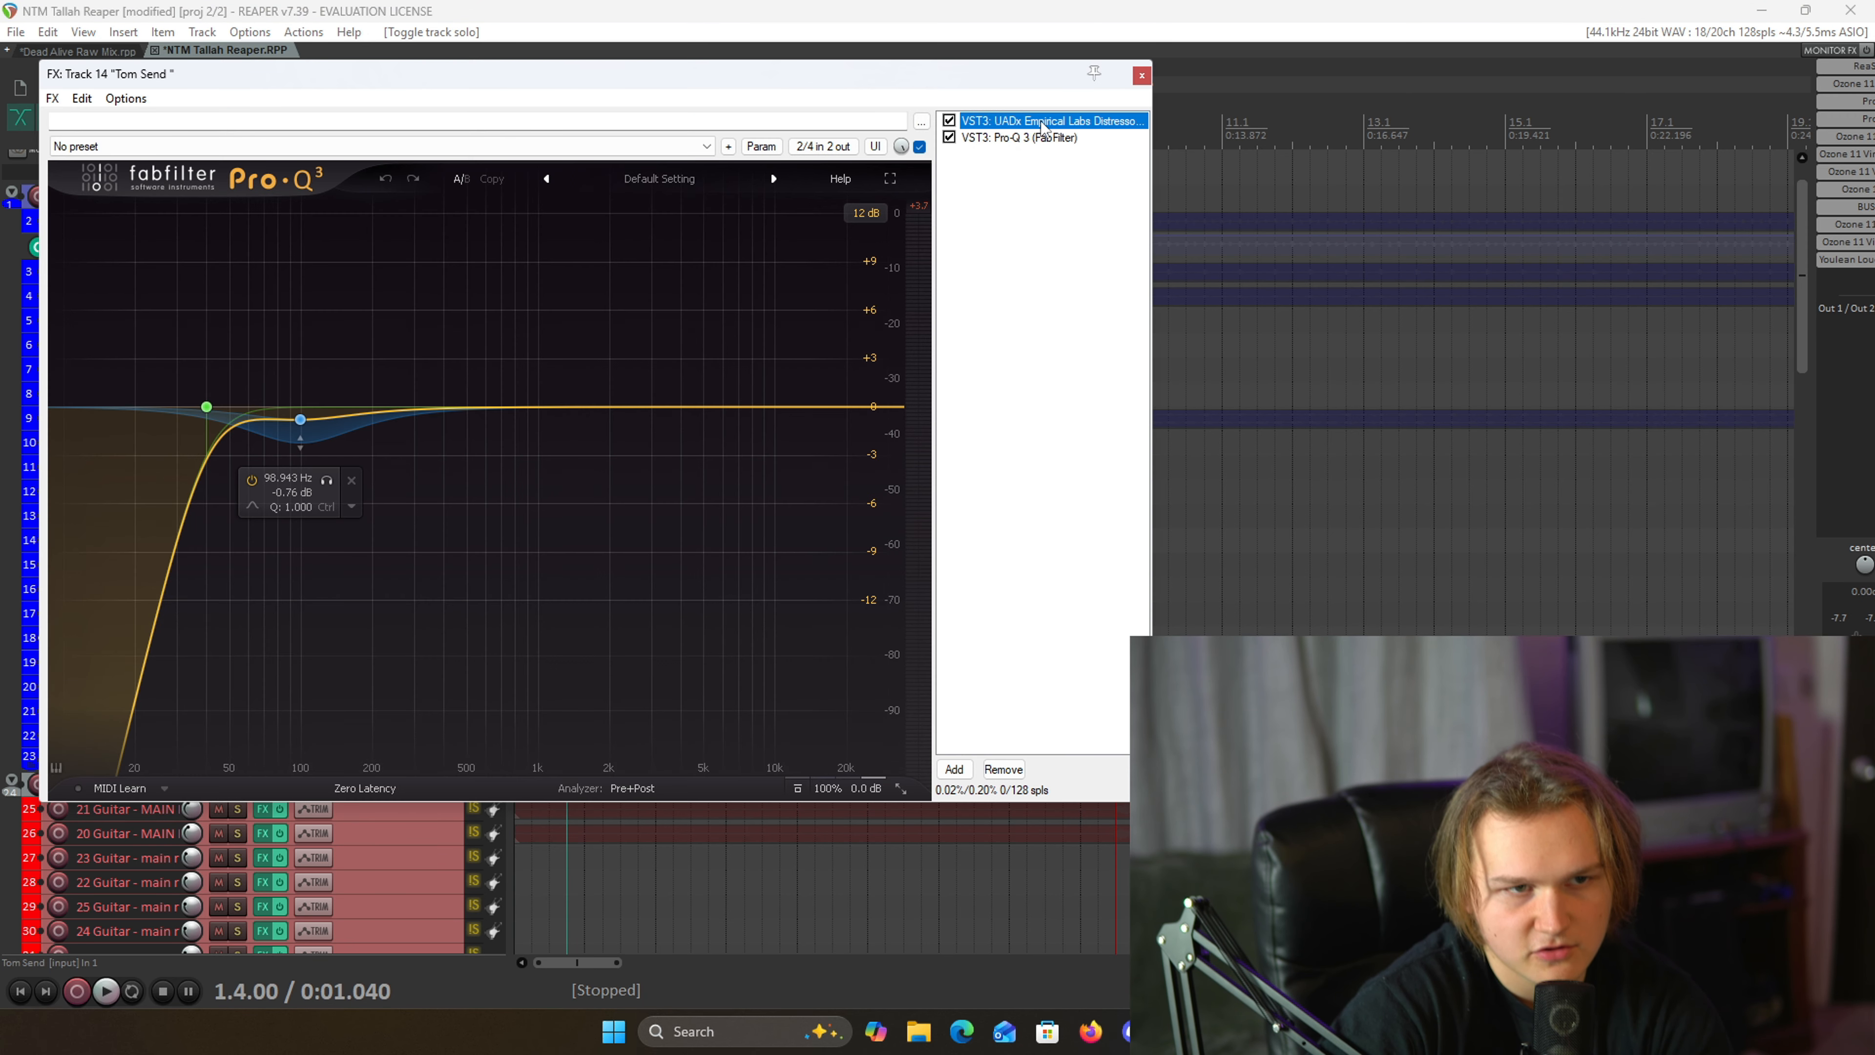
click(1243, 75)
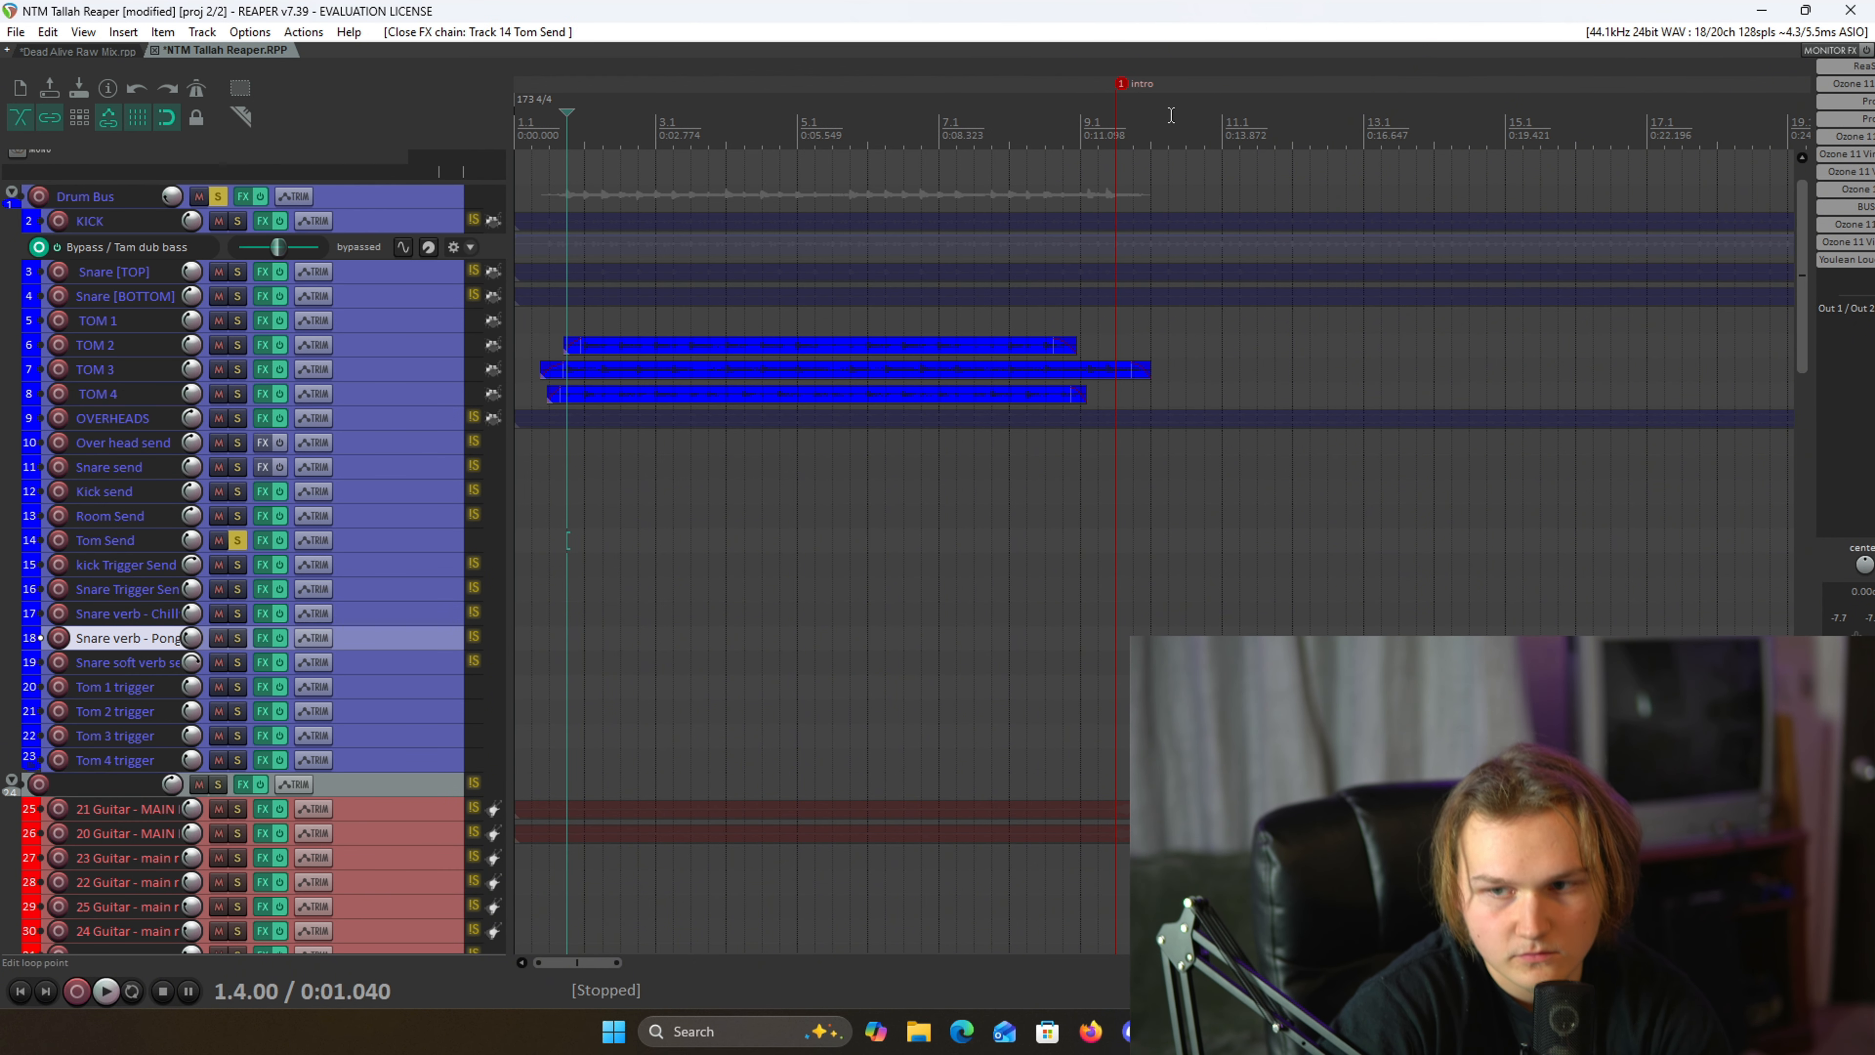
click(237, 540)
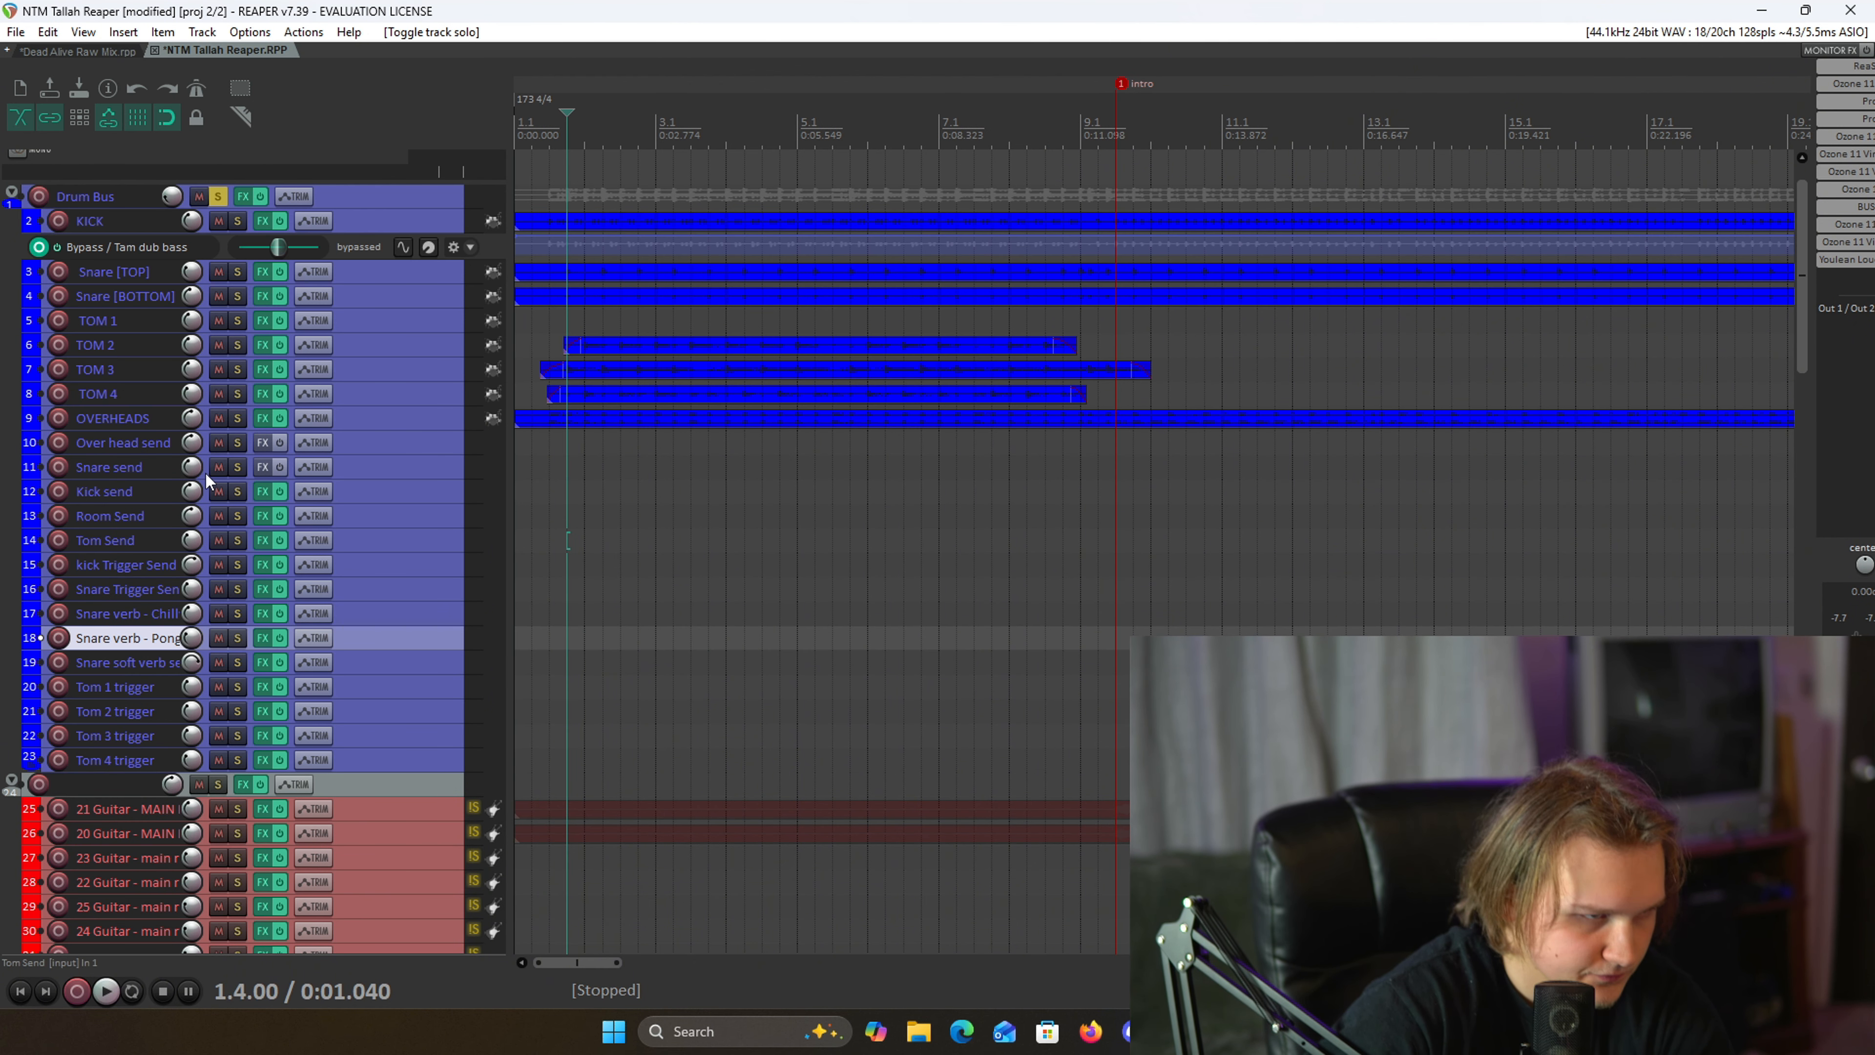
- Solo the TOM 1, TOM 2, TOM 3 and TOM 4 mic tracks again
click(239, 320)
click(237, 344)
click(237, 369)
click(237, 393)
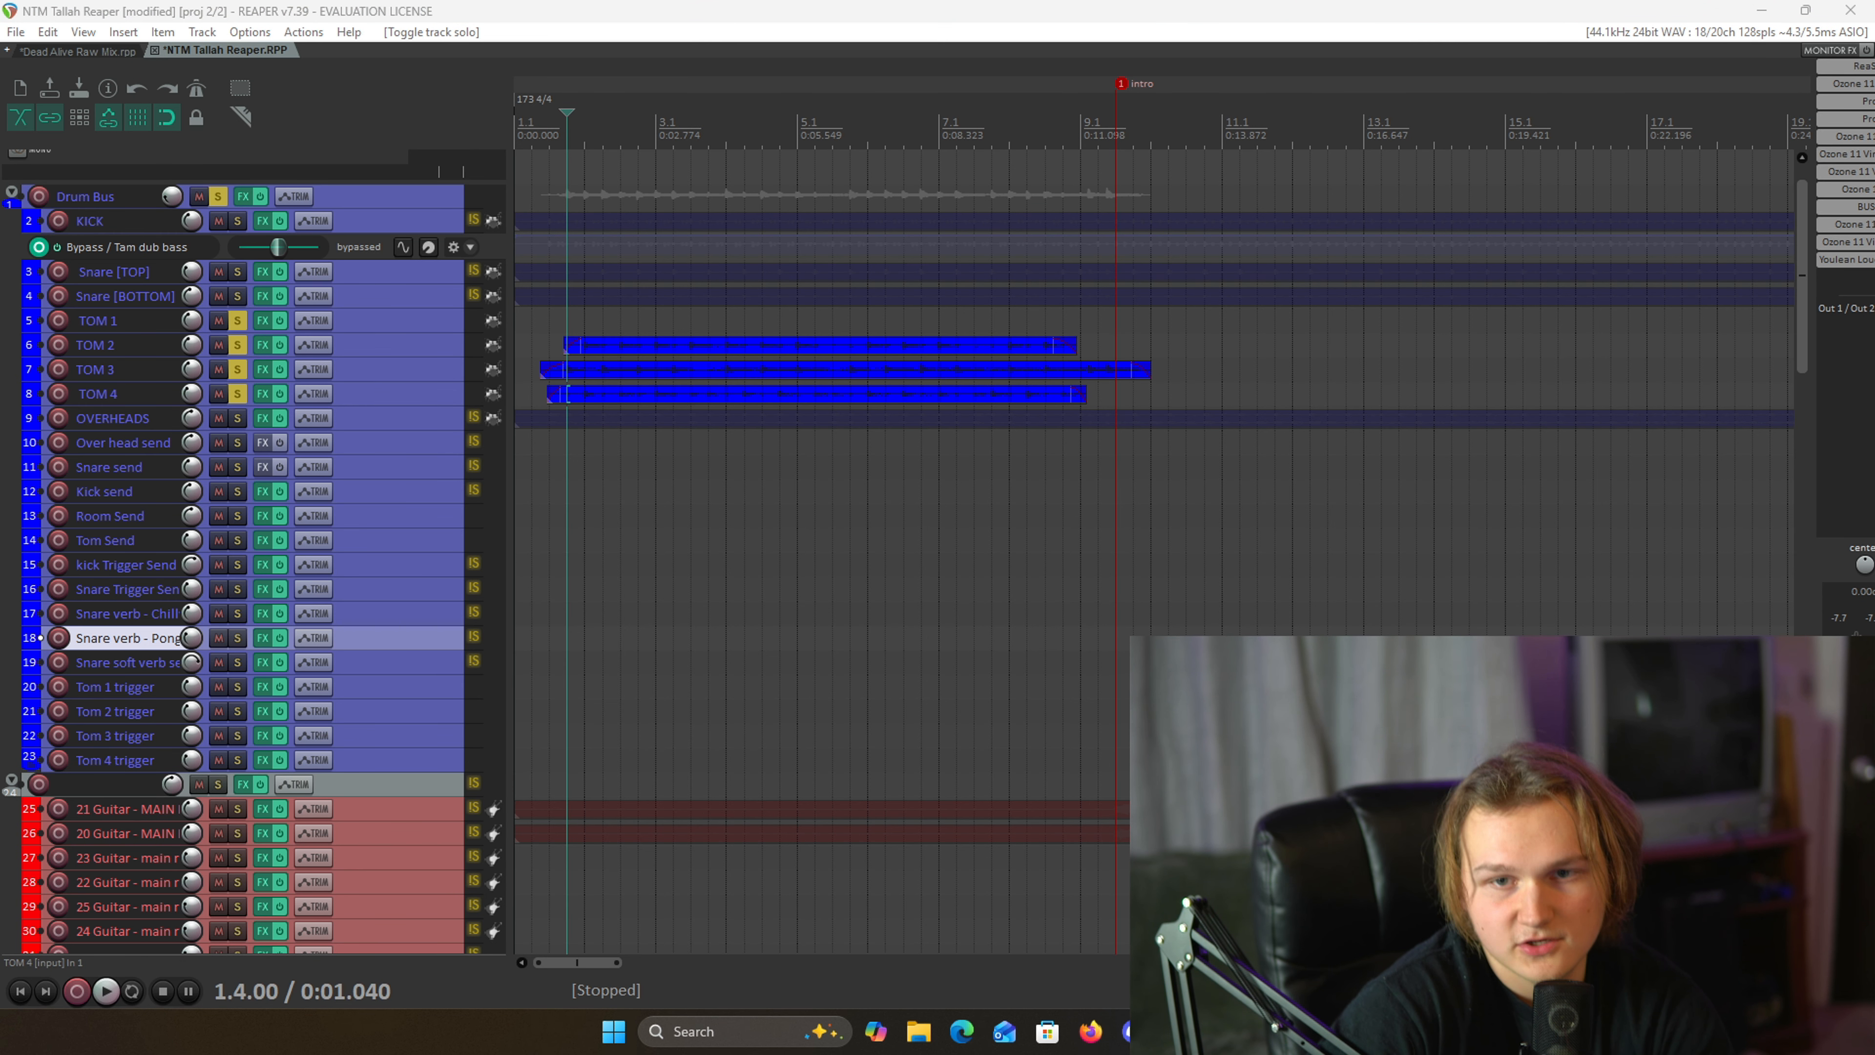
- Examine the Silencer and Pro-Q 3 settings in TOM 2's effects chain, including the Pro-Q 3 low-frequency boost
drag(1208, 202, 845, 140)
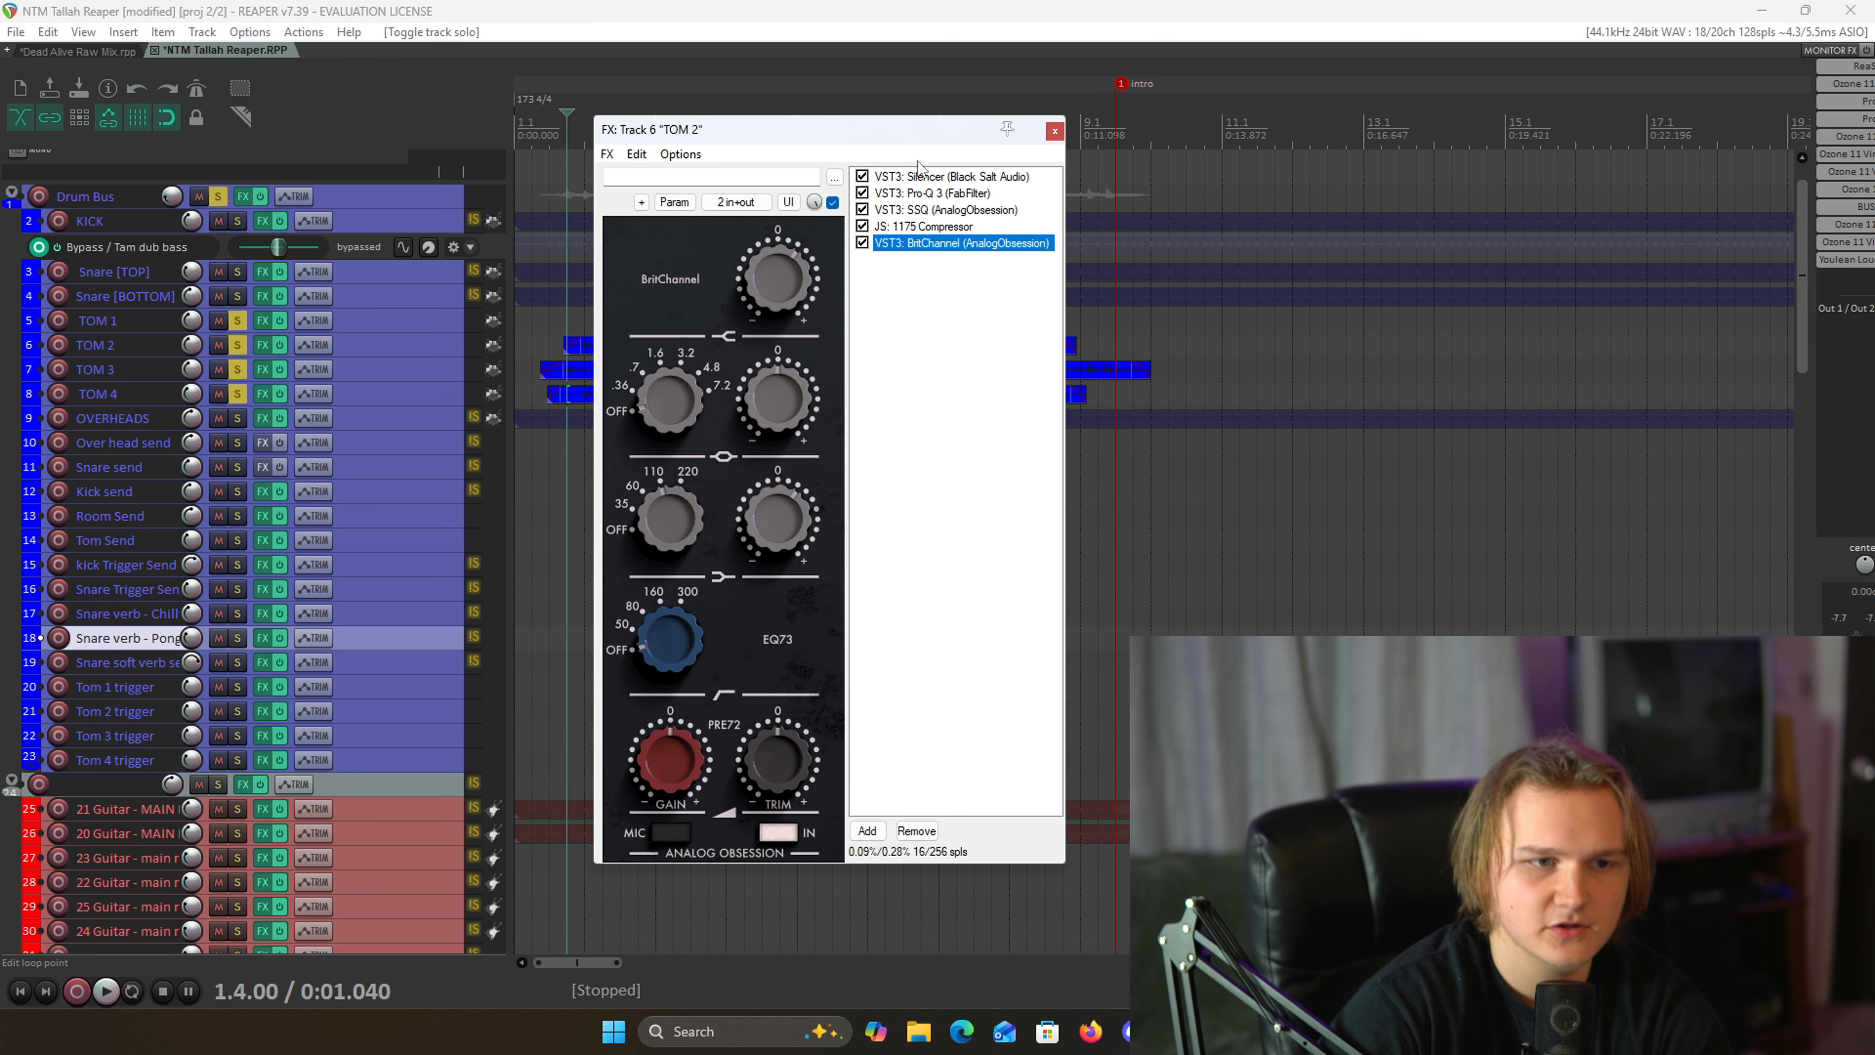
click(921, 177)
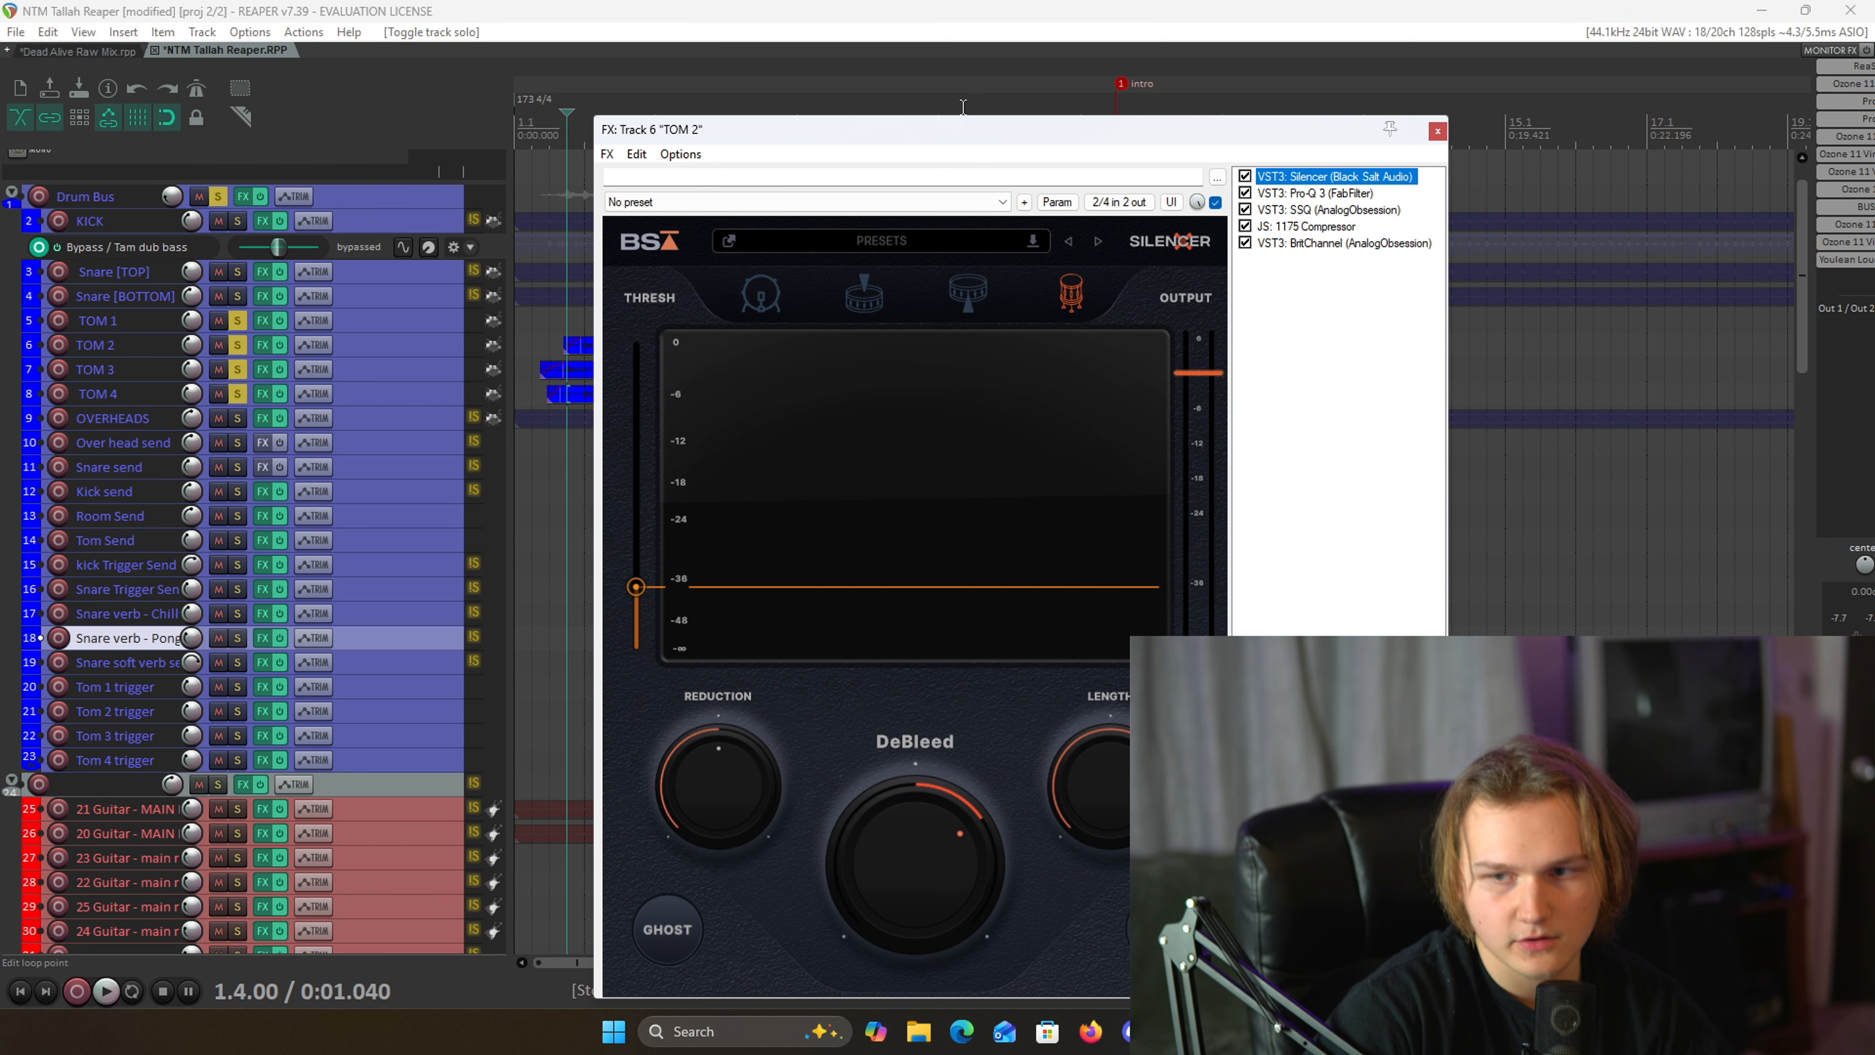
drag(1014, 134, 846, 141)
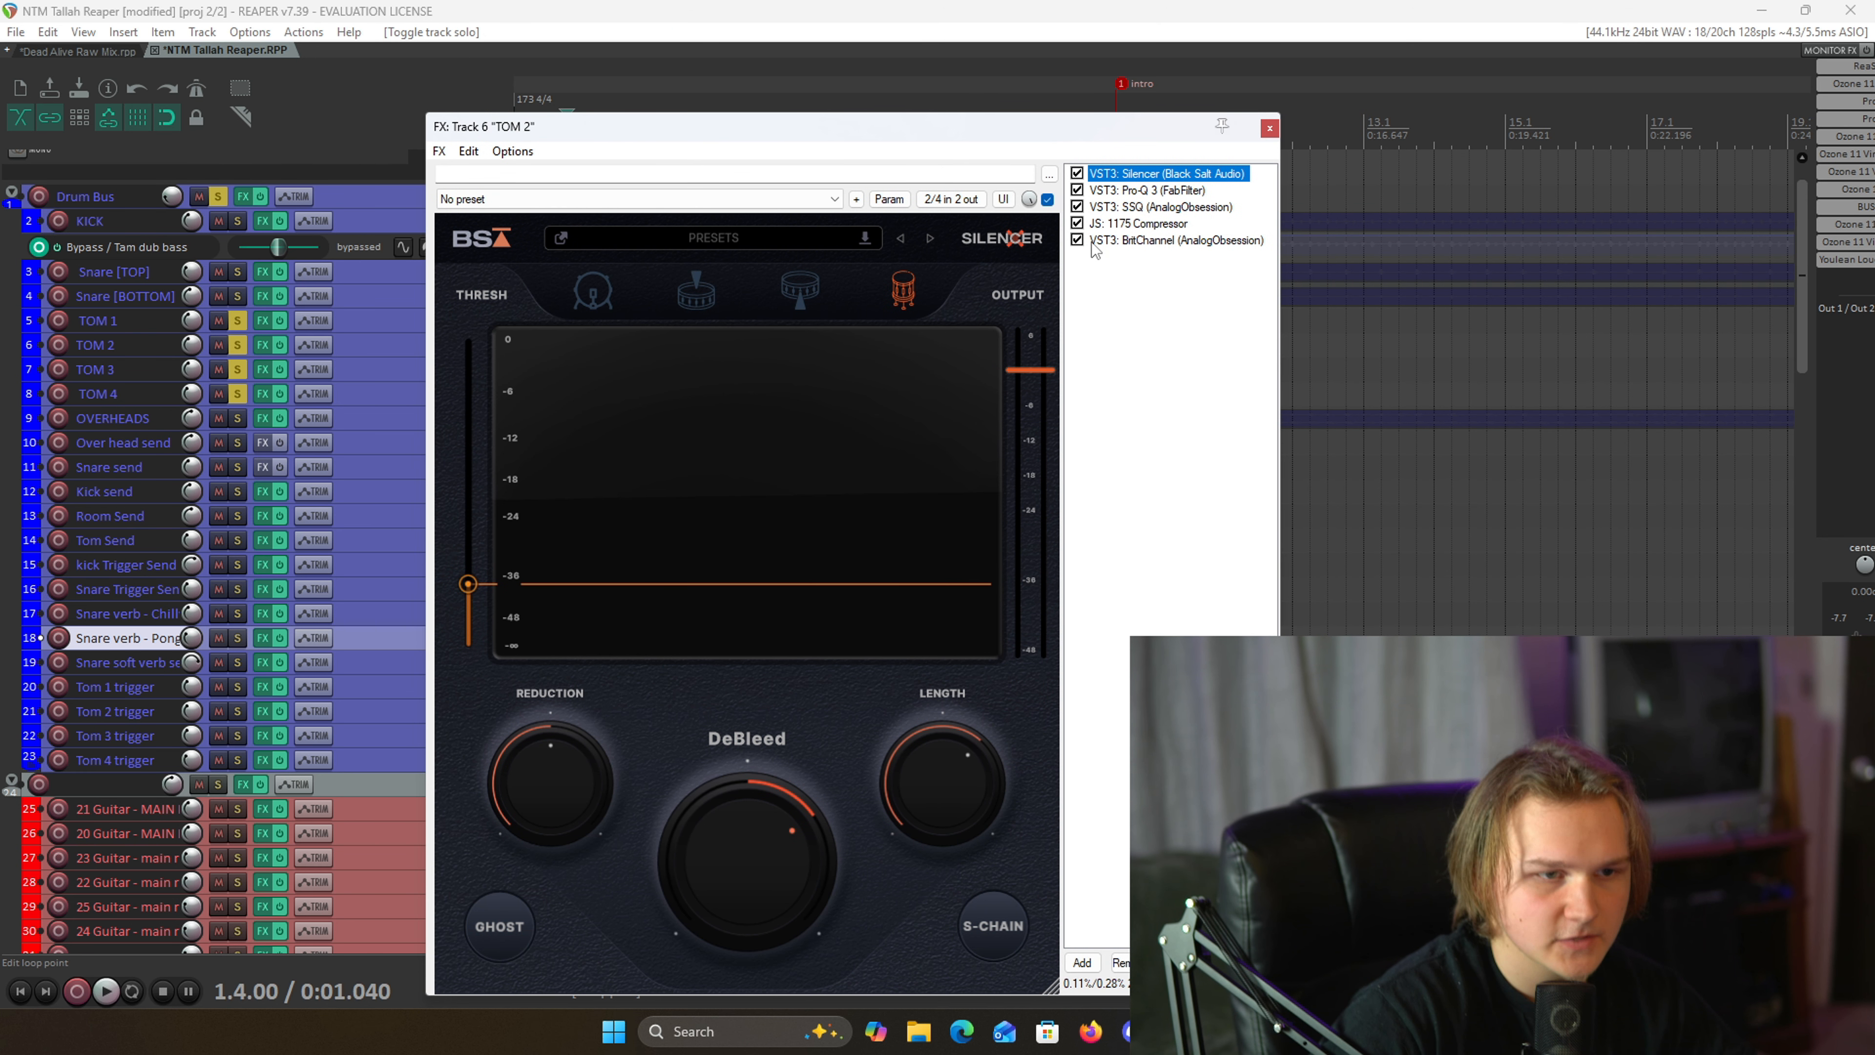
click(1146, 189)
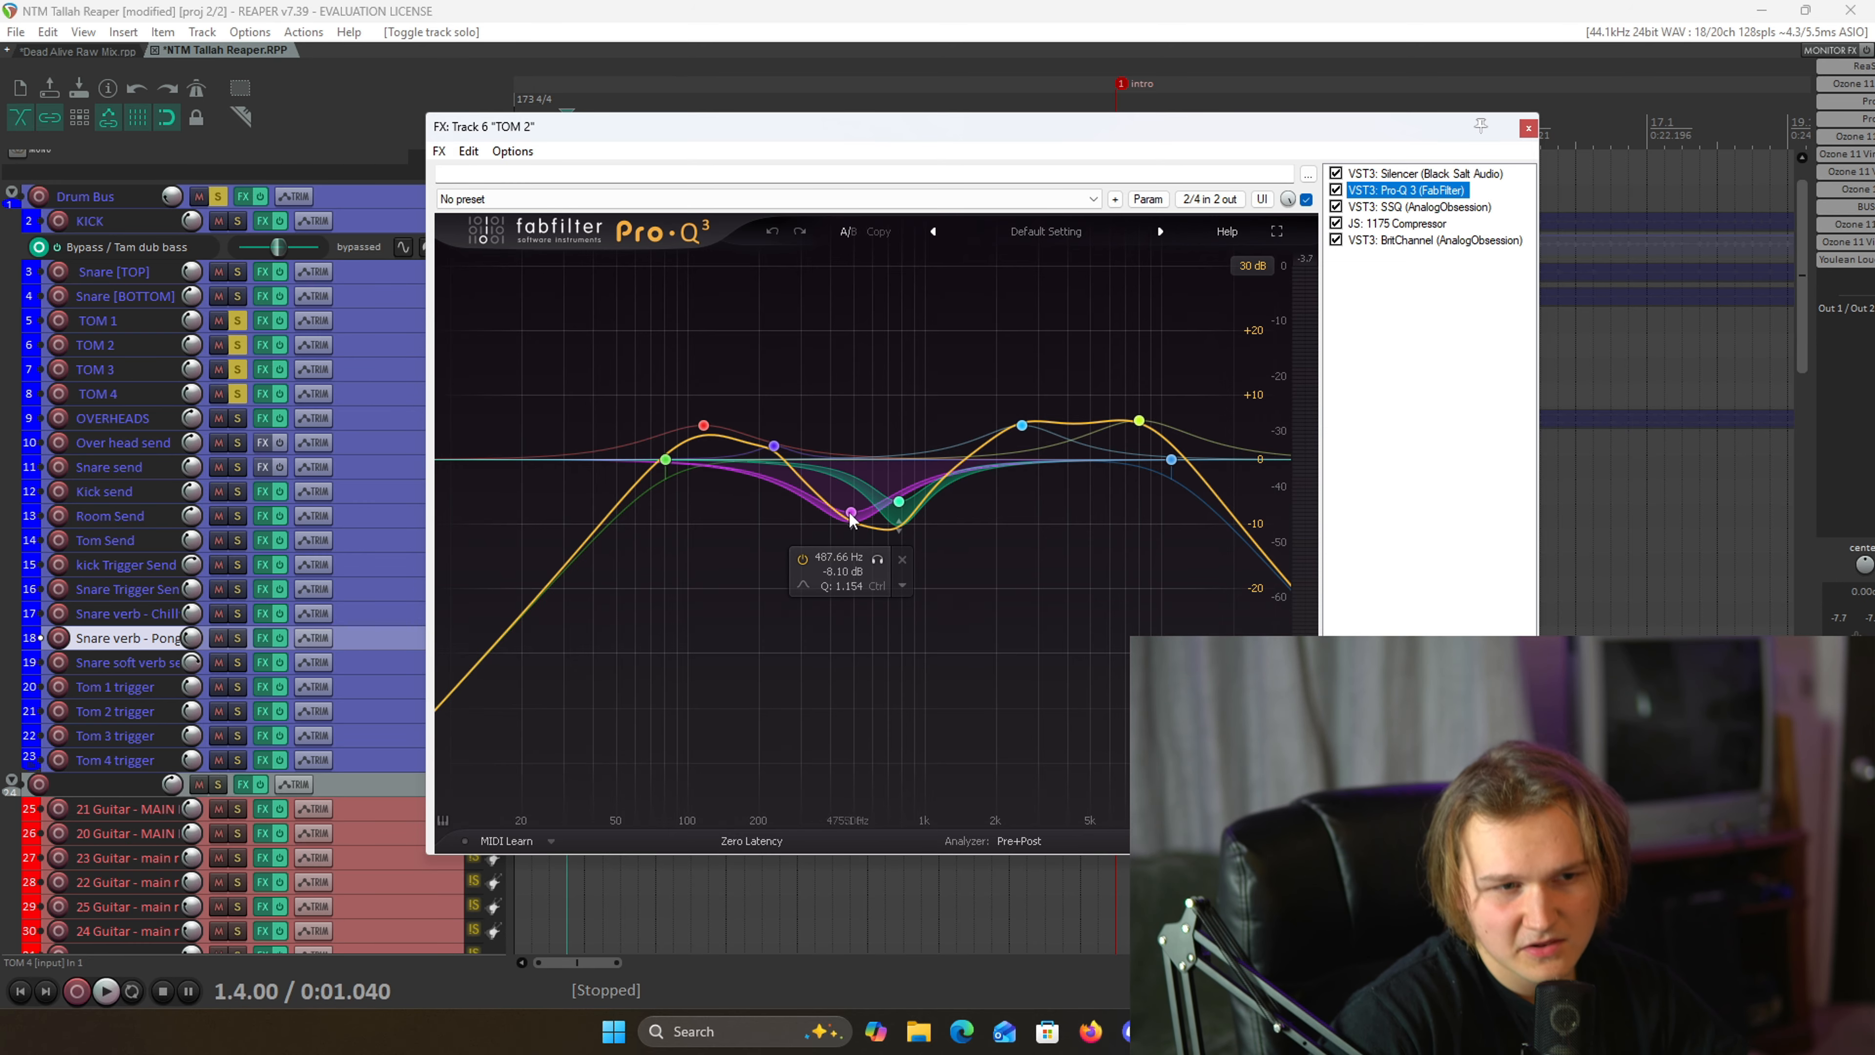
click(759, 444)
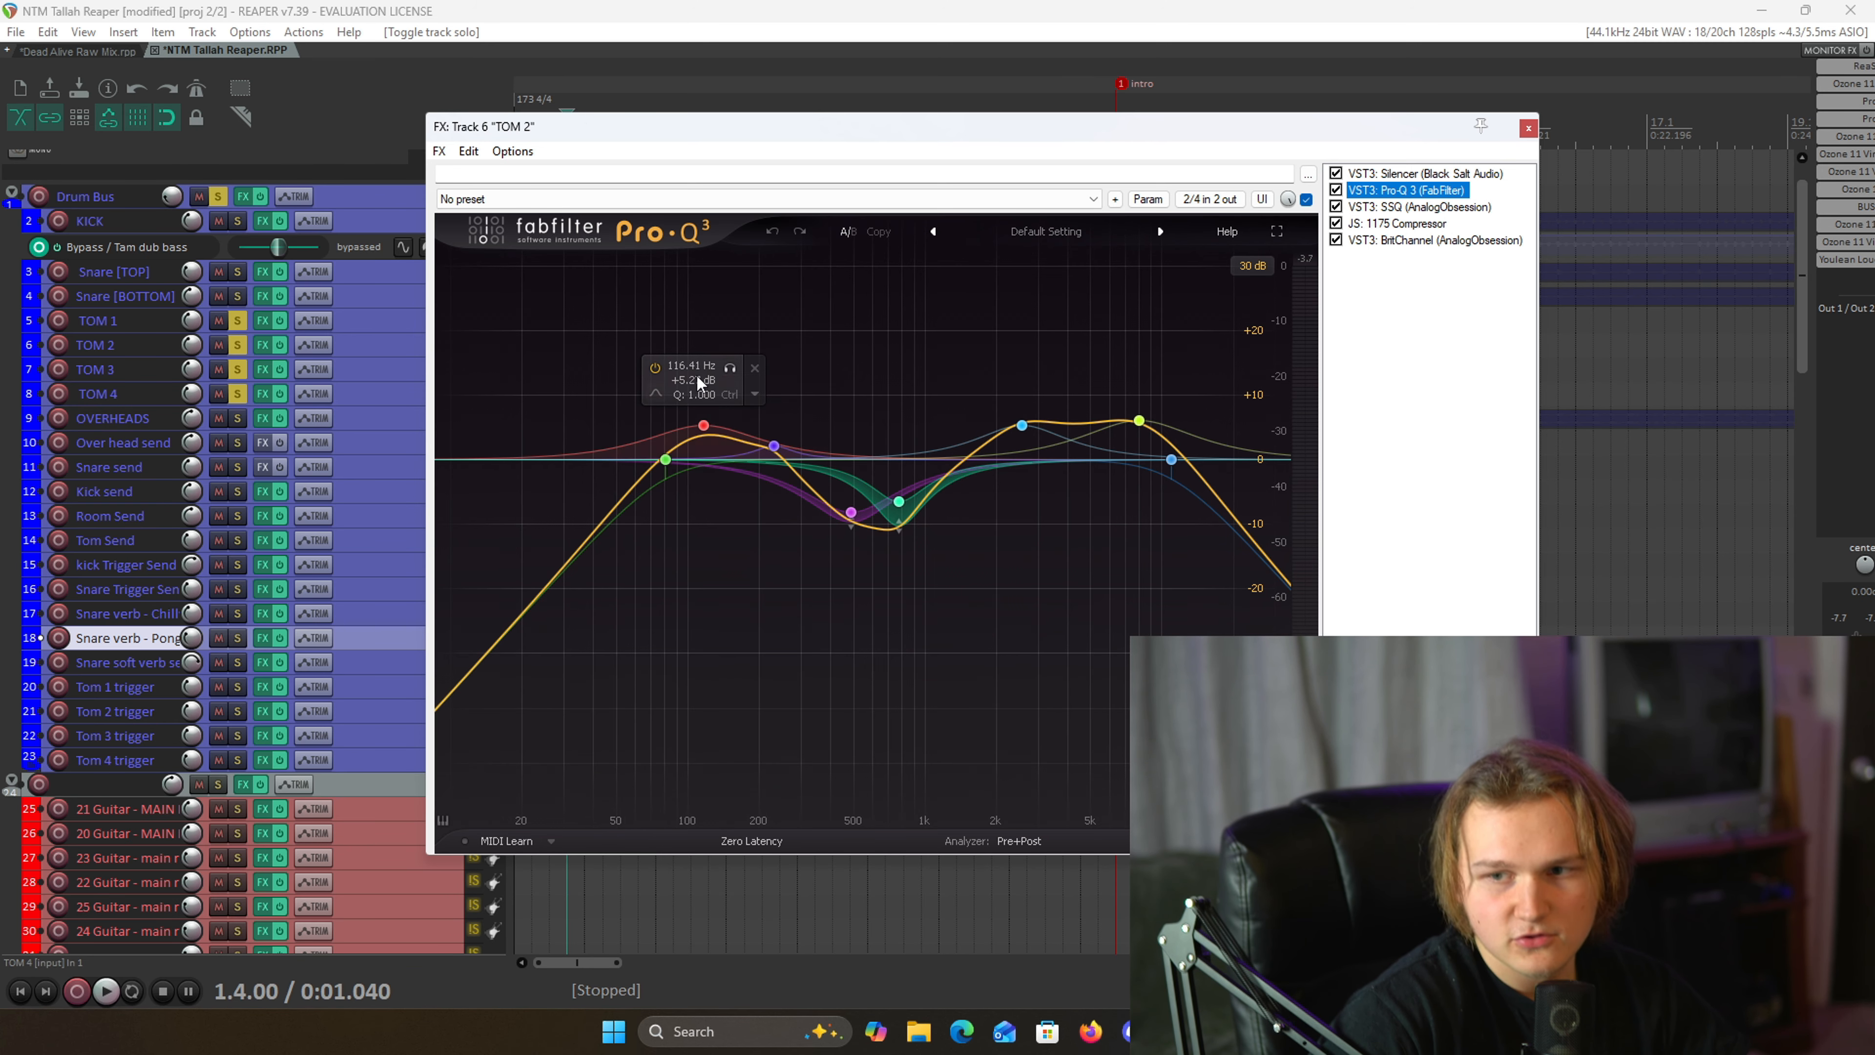
- Examine TOM 2's SSQ, 1175 Compressor and BritChannel settings, and close and reopen the effects chain
click(1402, 207)
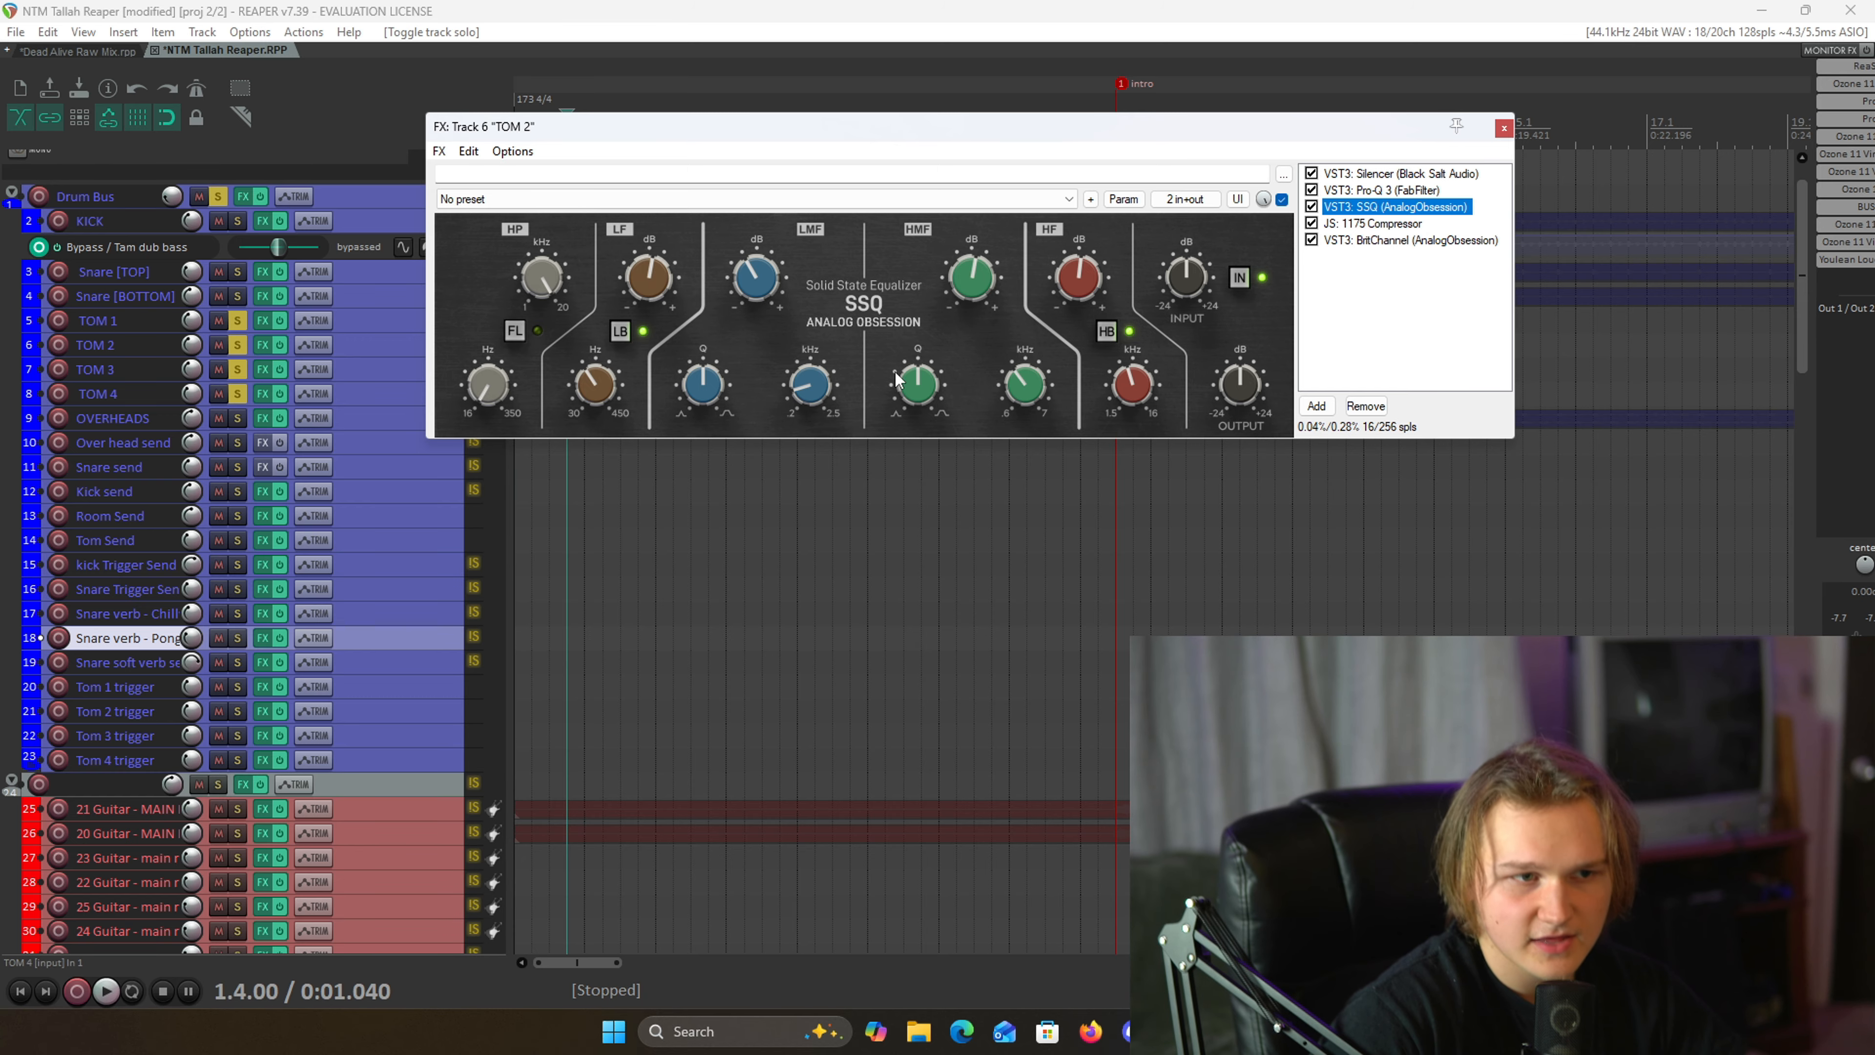
click(1373, 223)
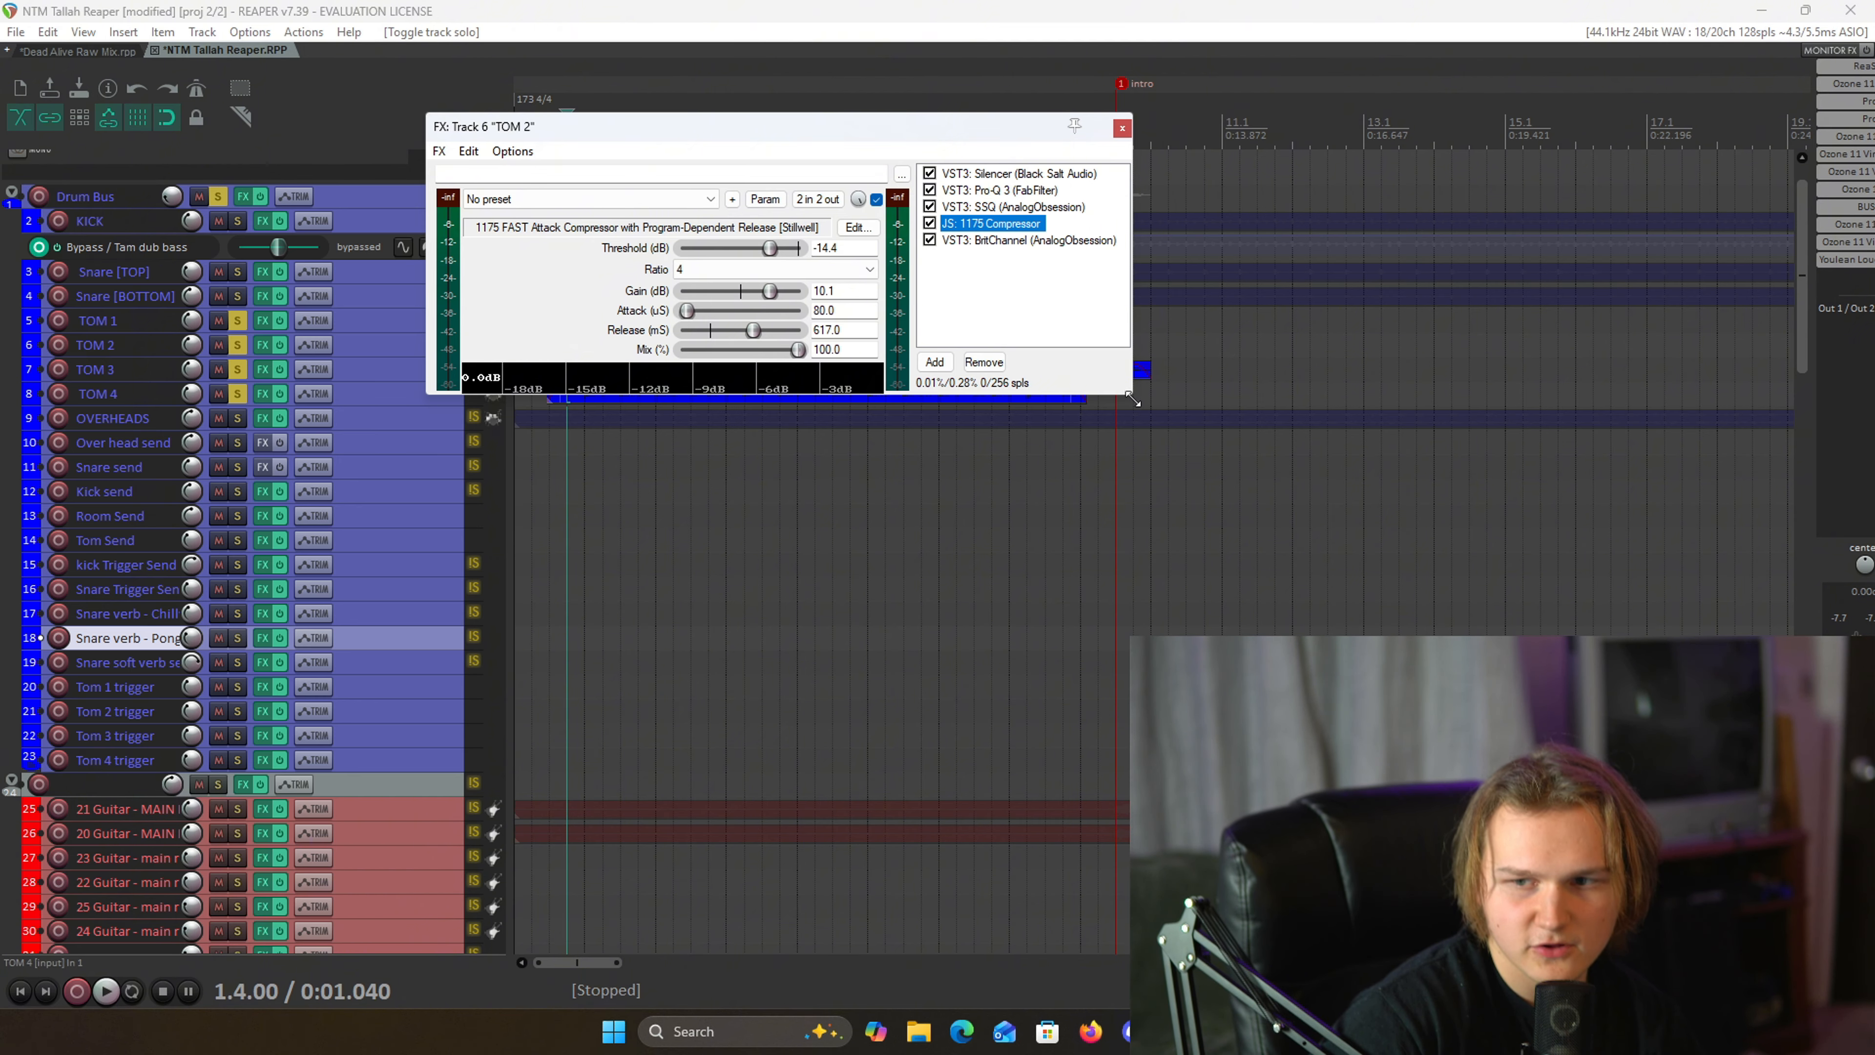
drag(1133, 399, 1318, 544)
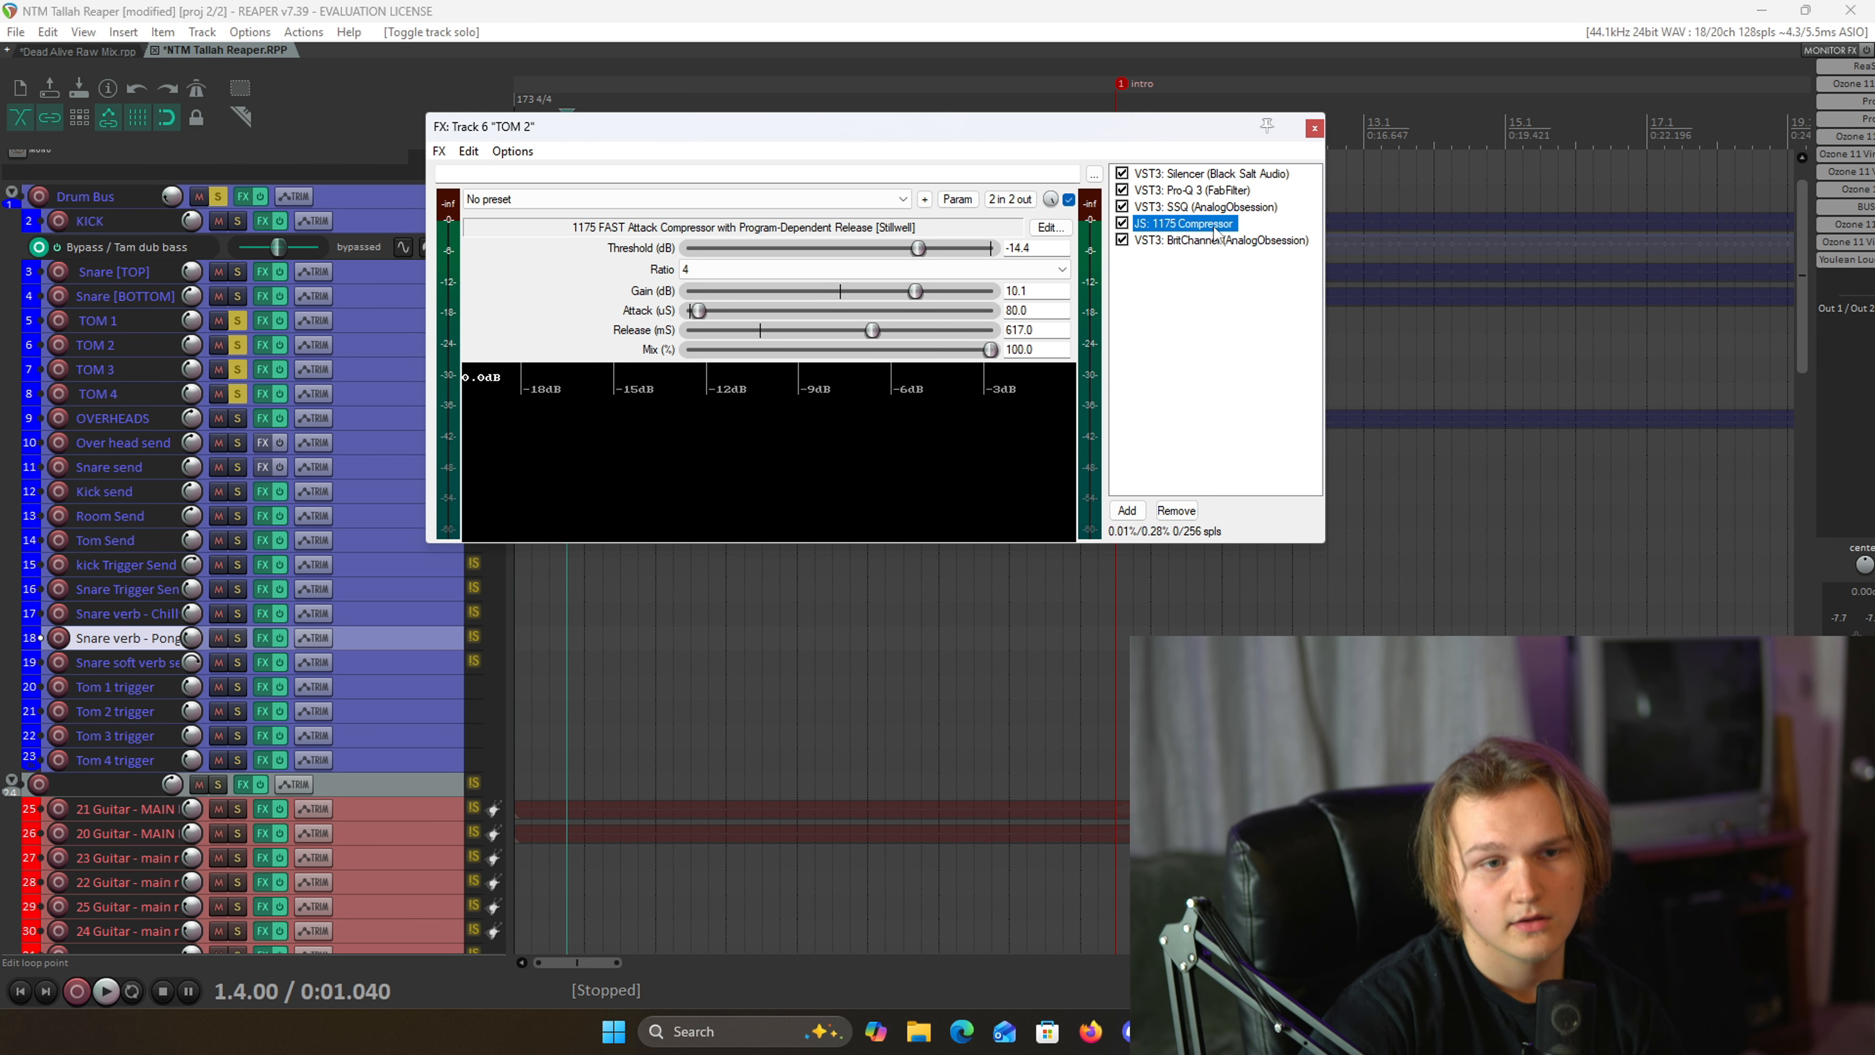
click(1210, 243)
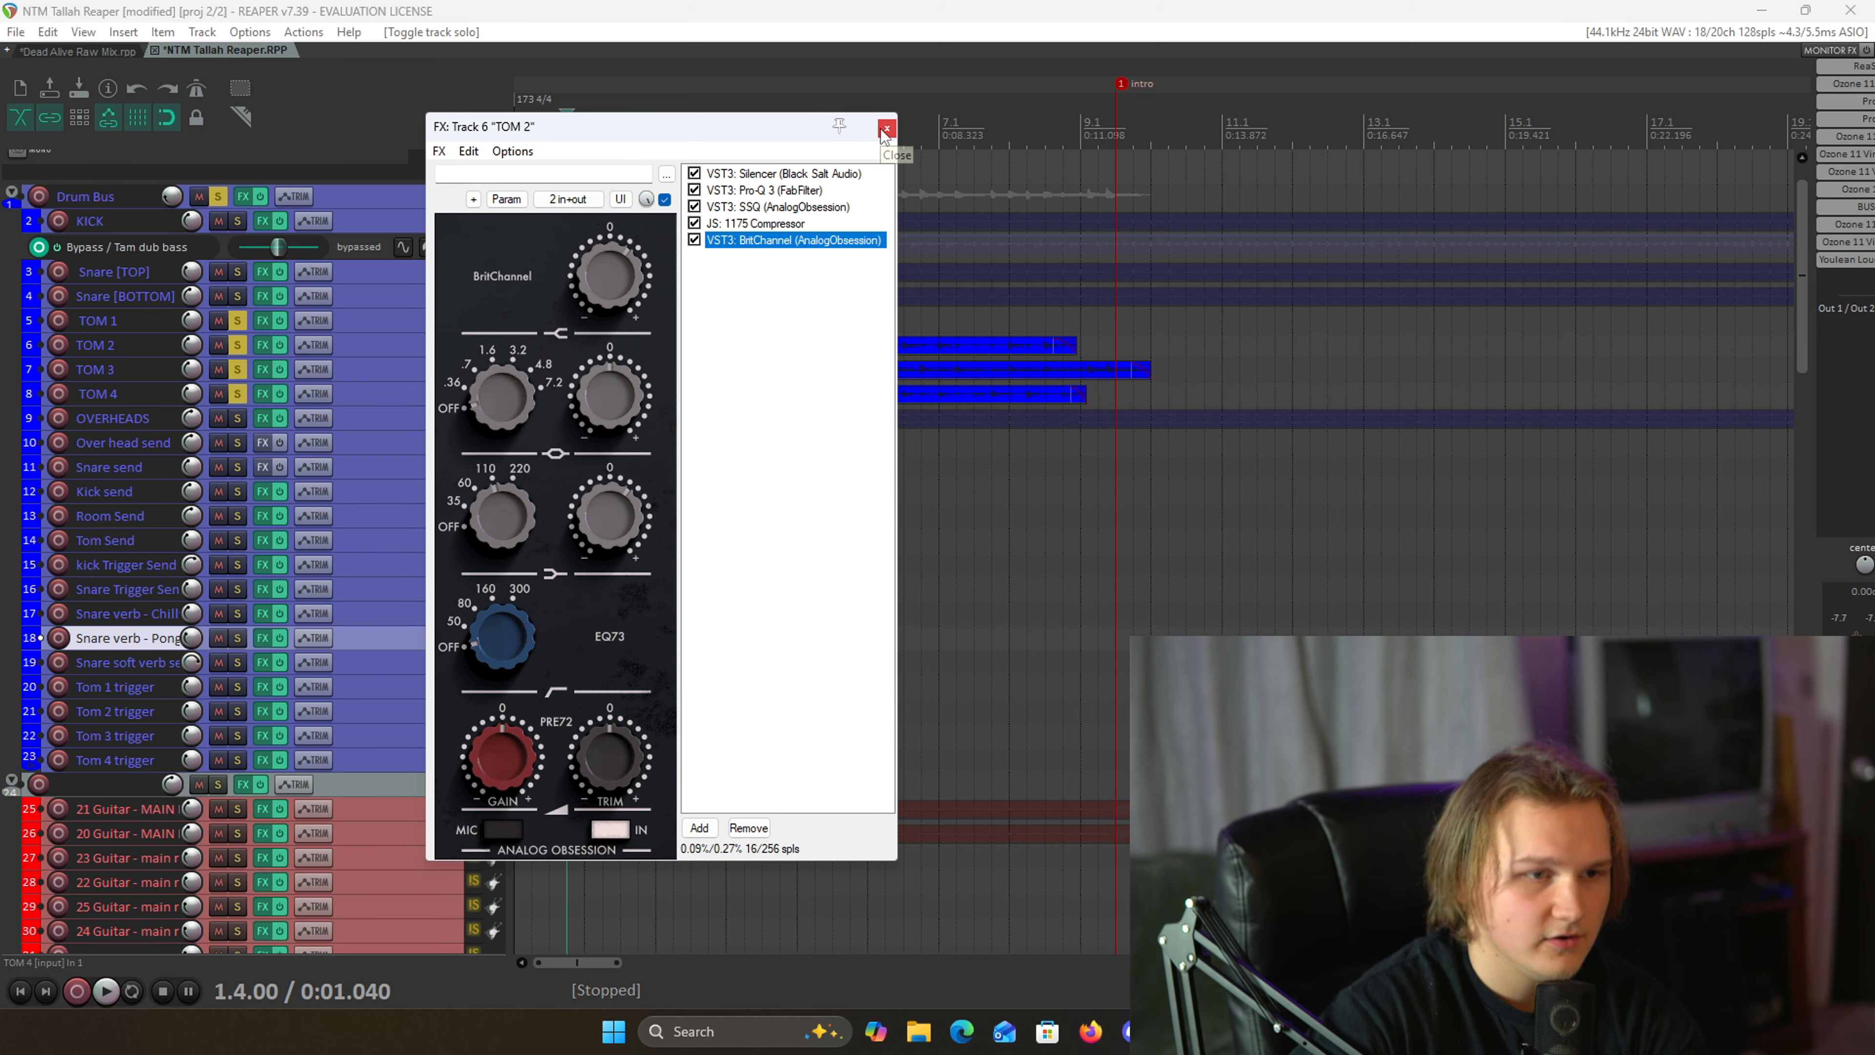
click(619, 275)
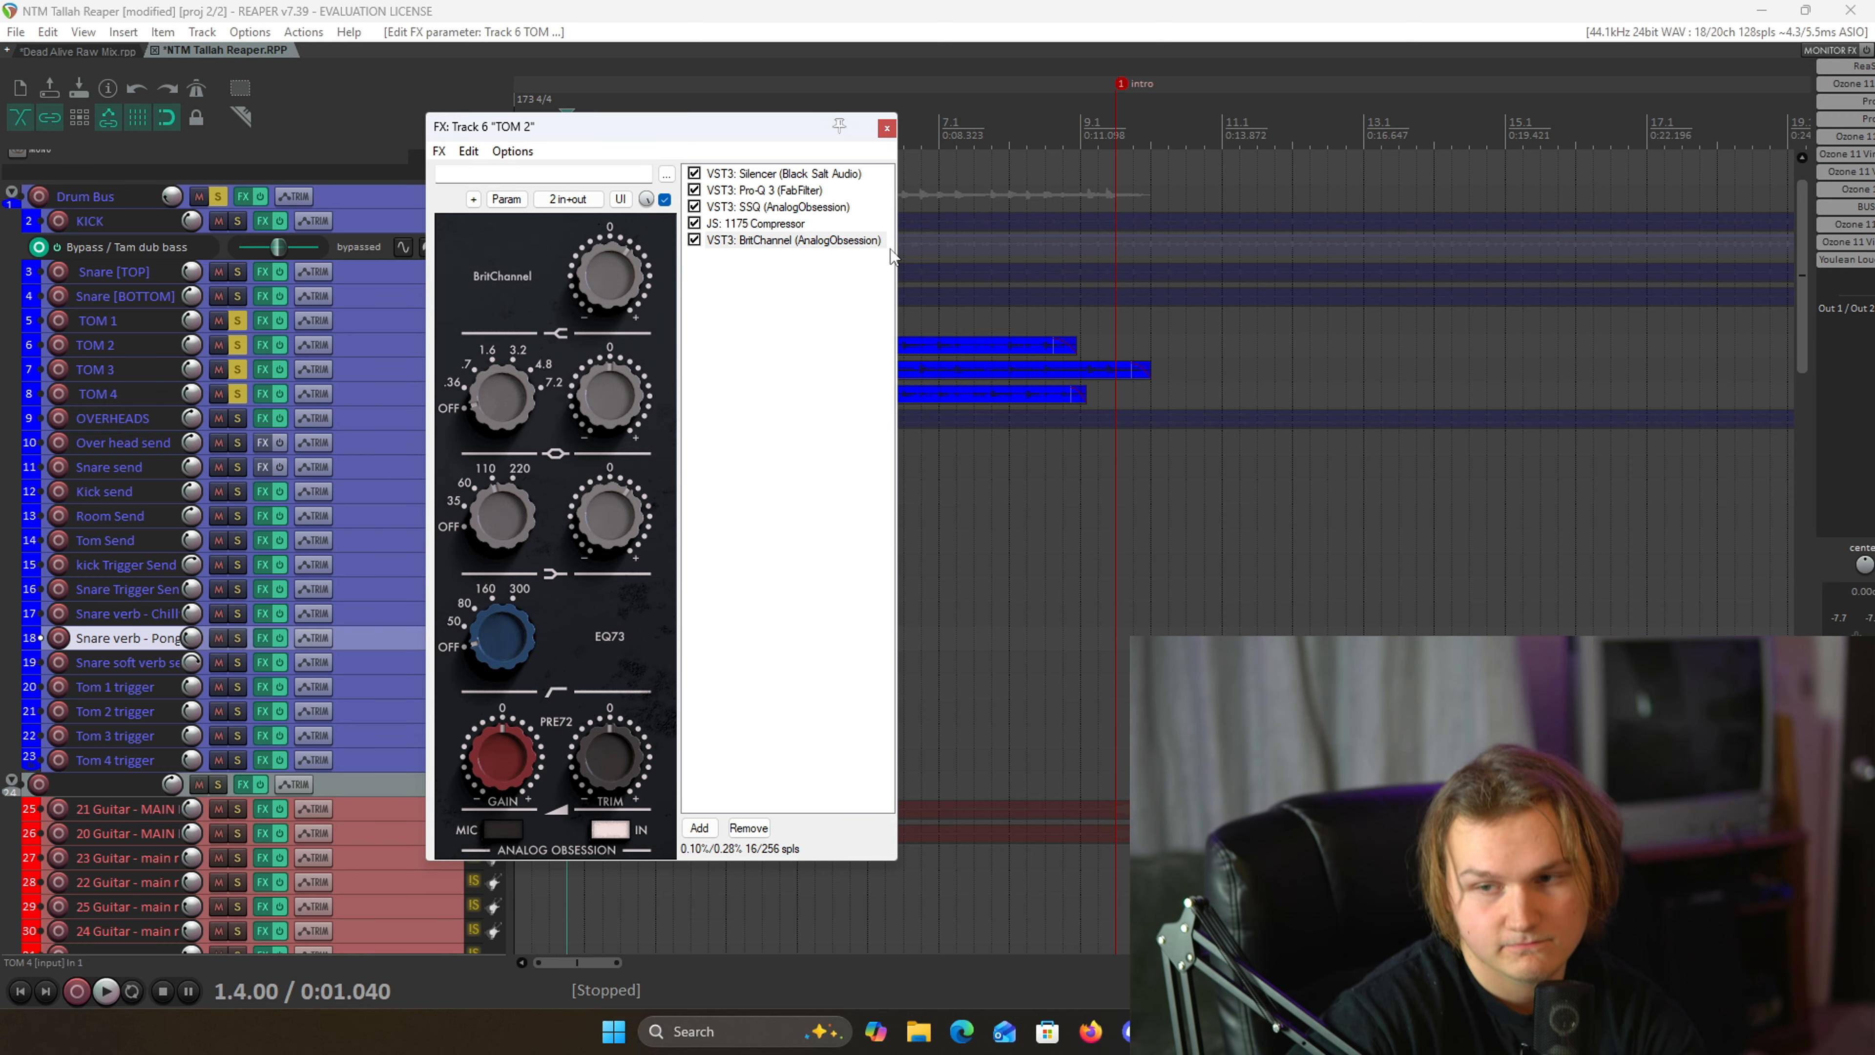
click(886, 128)
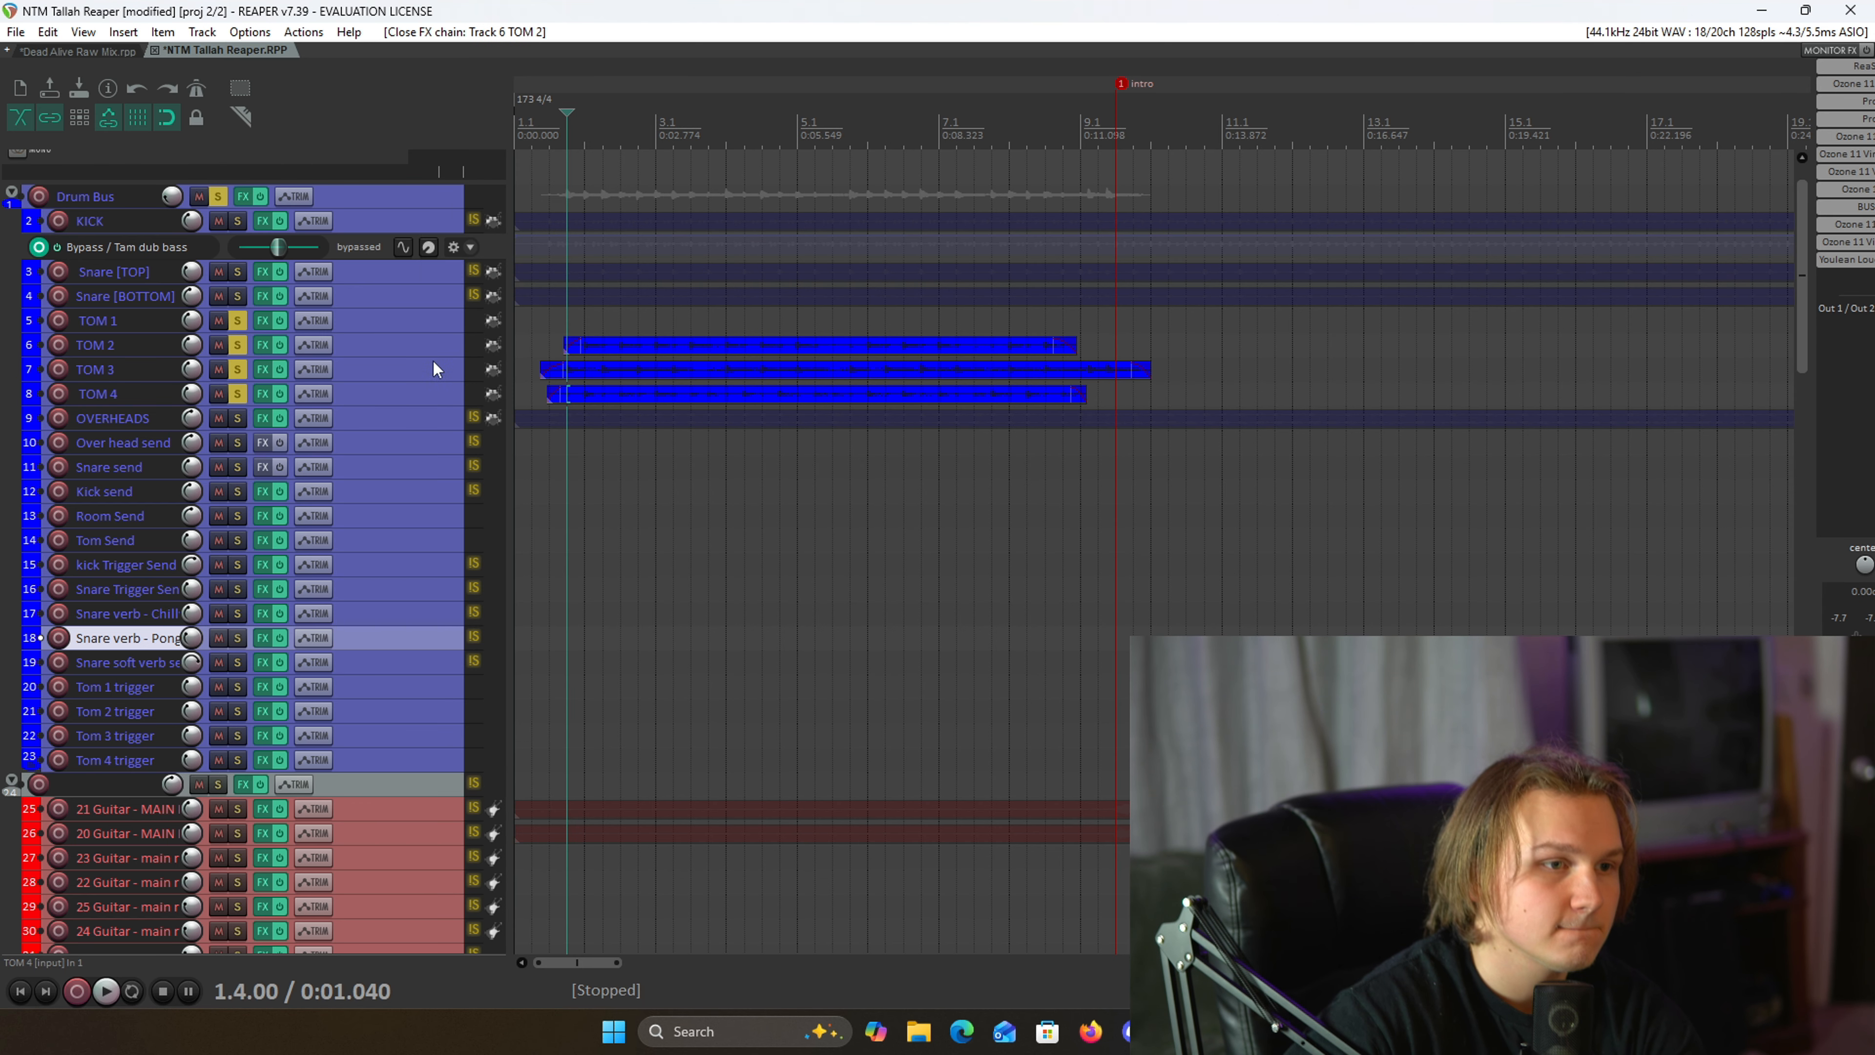
click(278, 344)
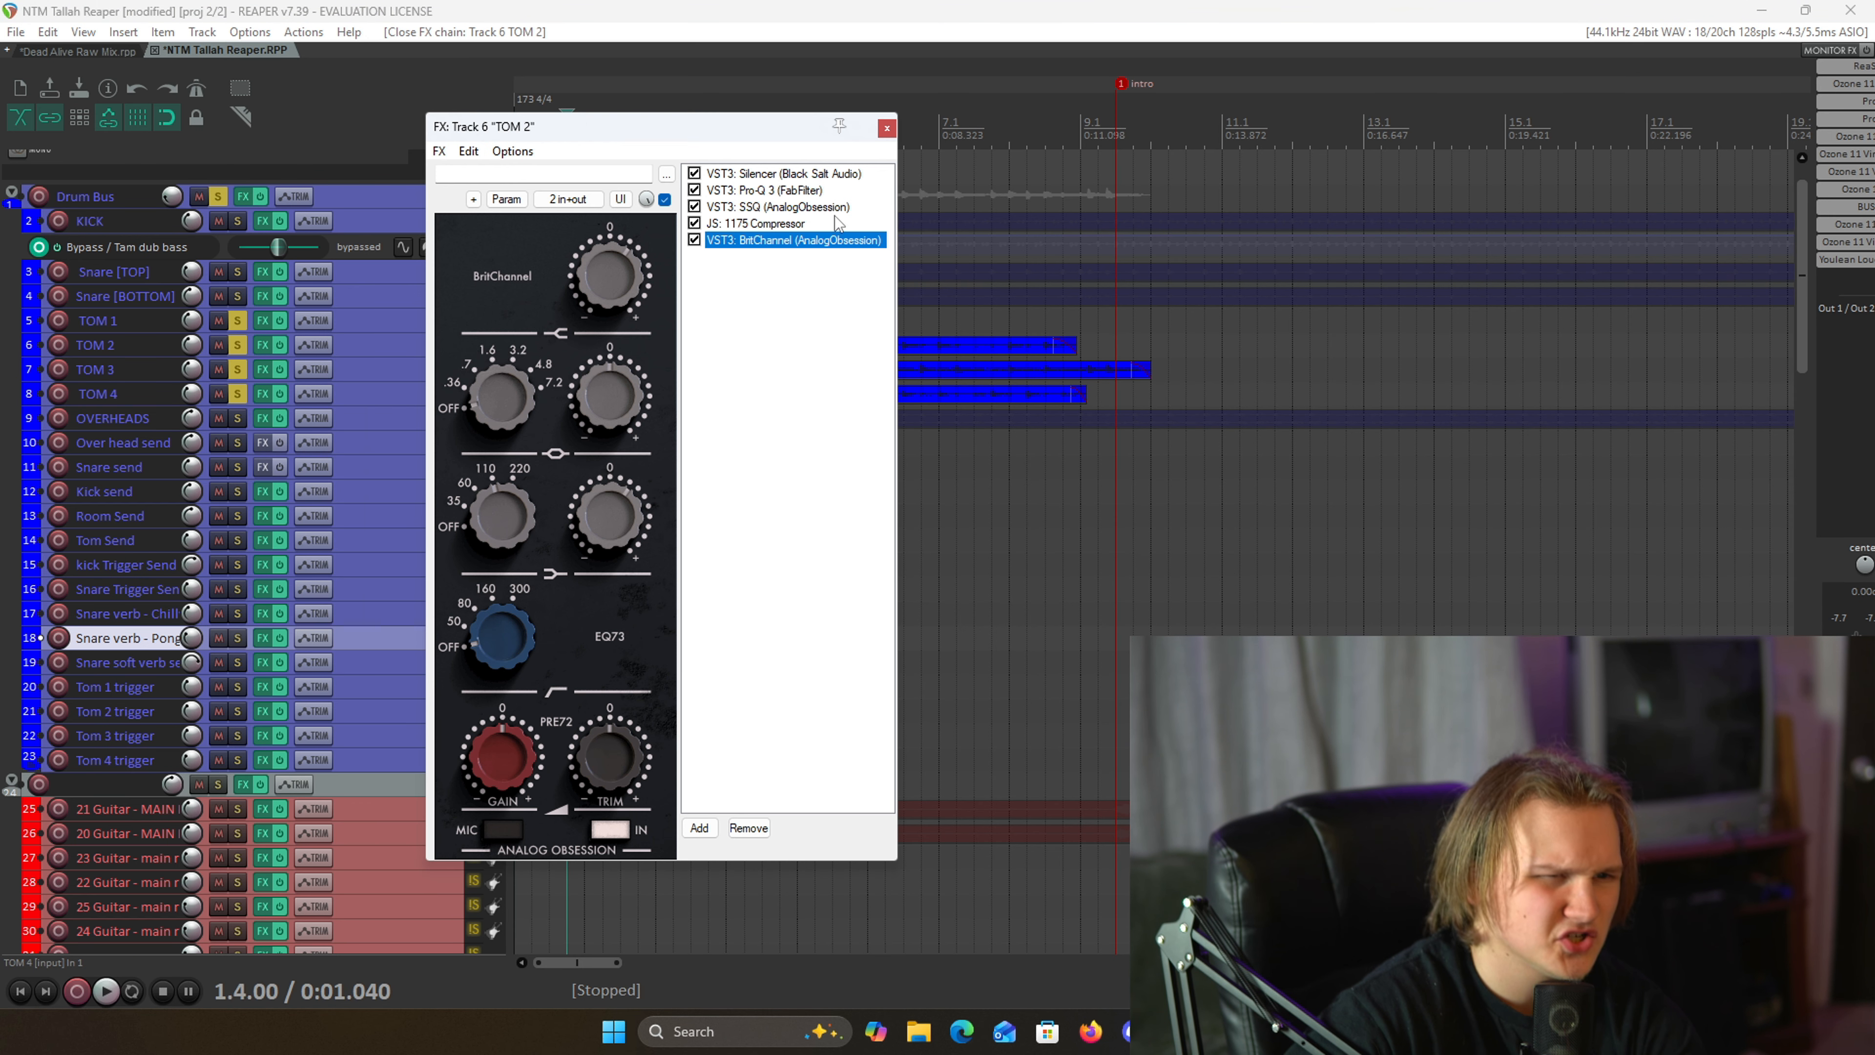
- Close TOM 2's effects chain and unsolo all the tom mic tracks
click(886, 128)
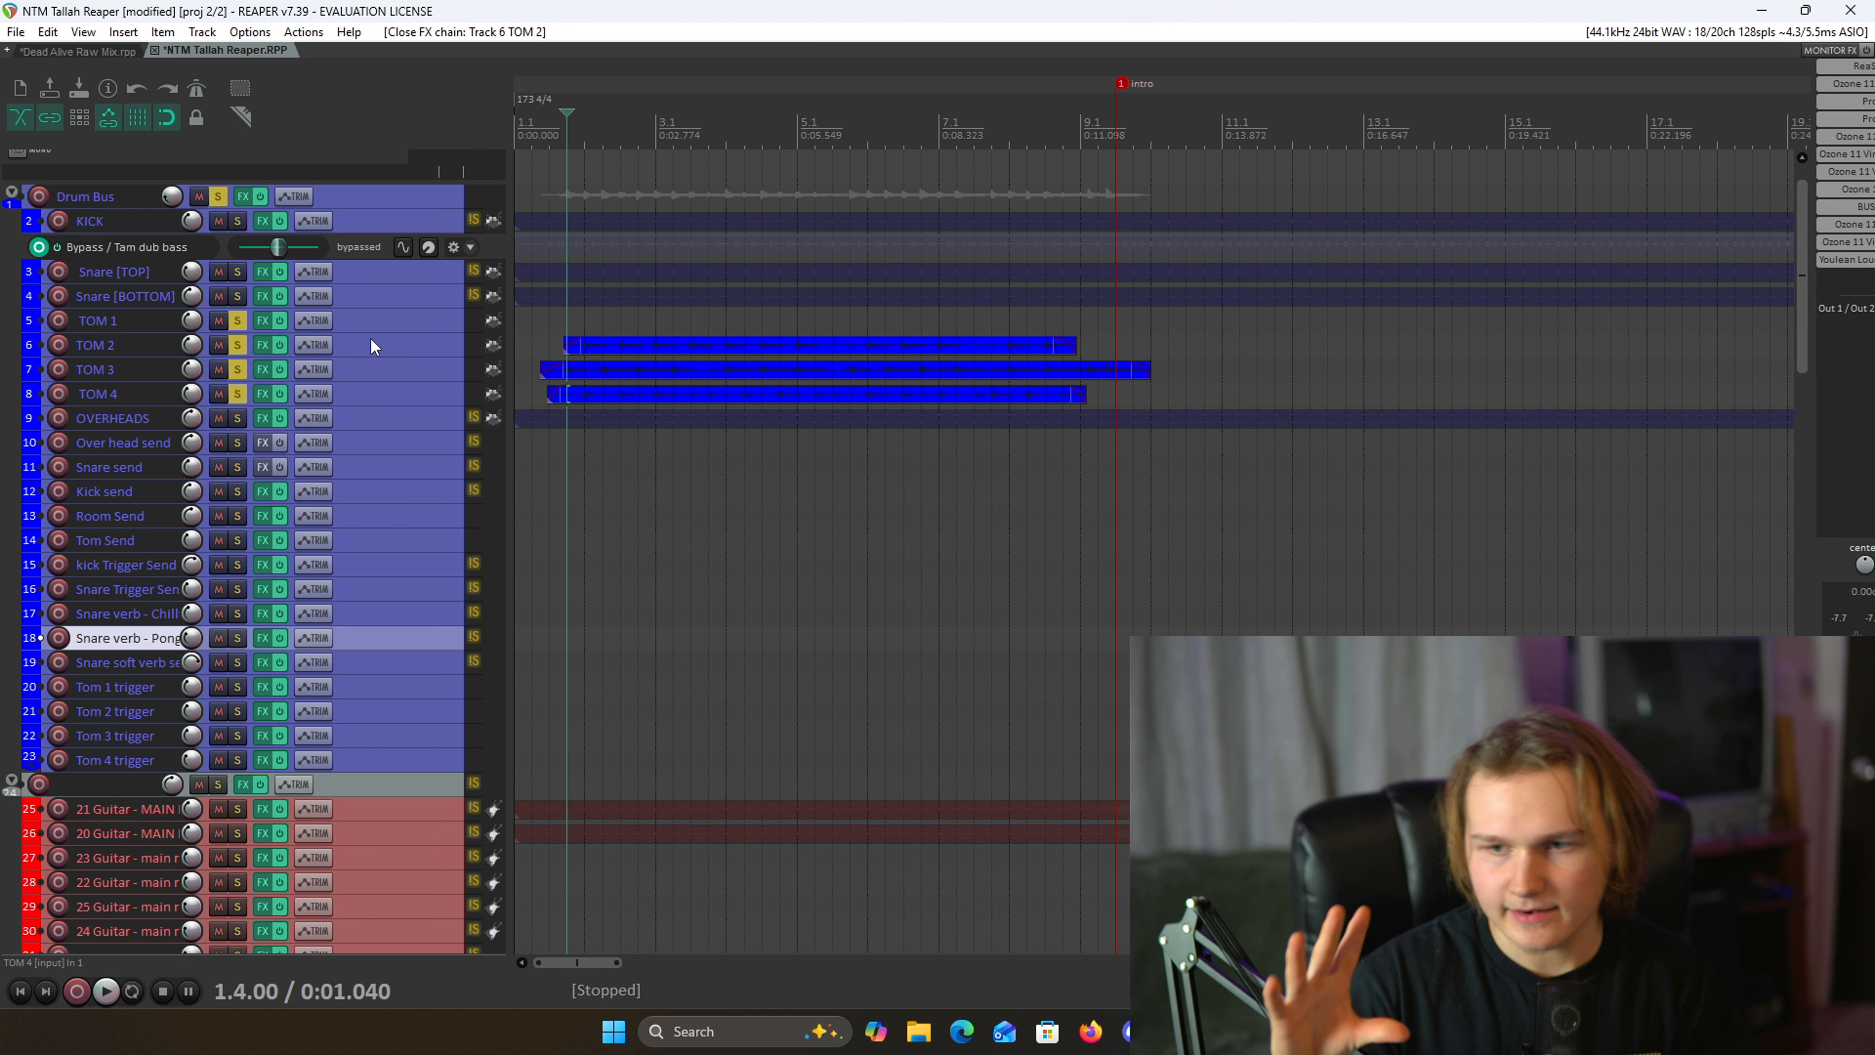
drag(243, 393, 241, 333)
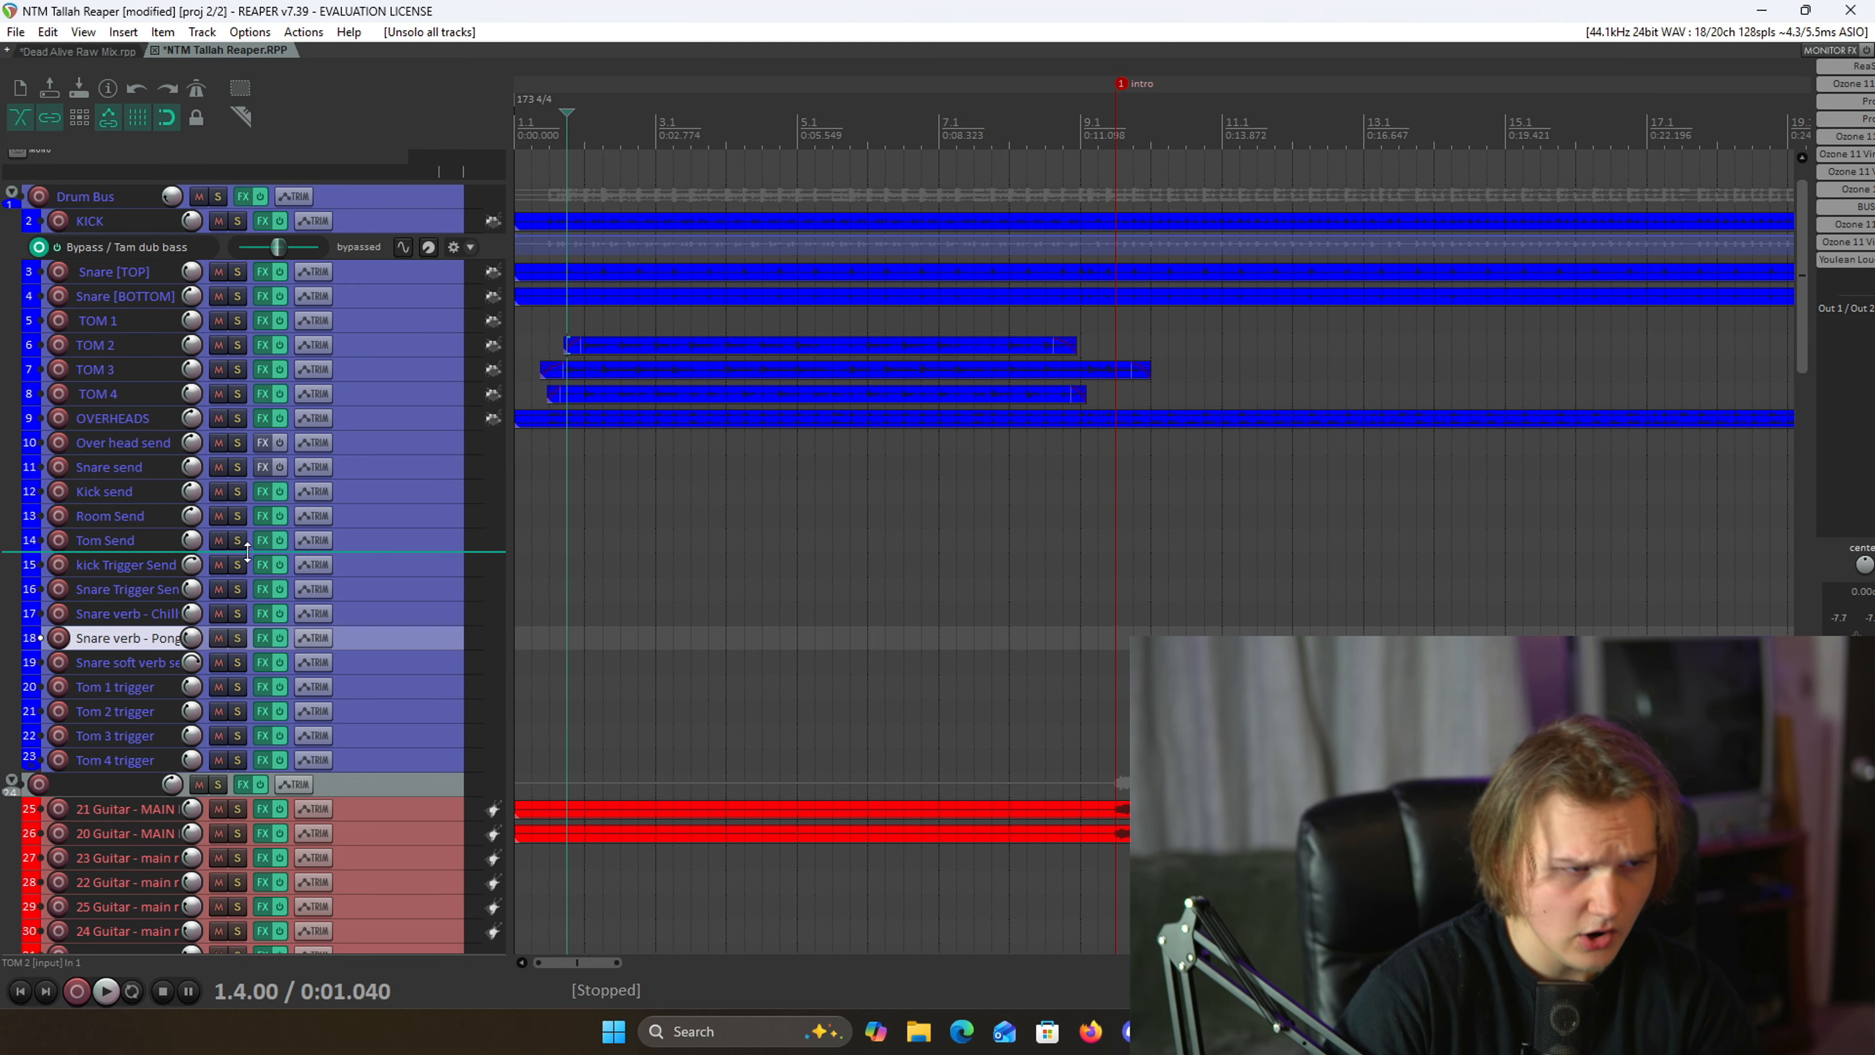
- Examine the Distressor and Pro-Q 3 settings in Tom Send's effects chain and close the chain
click(266, 545)
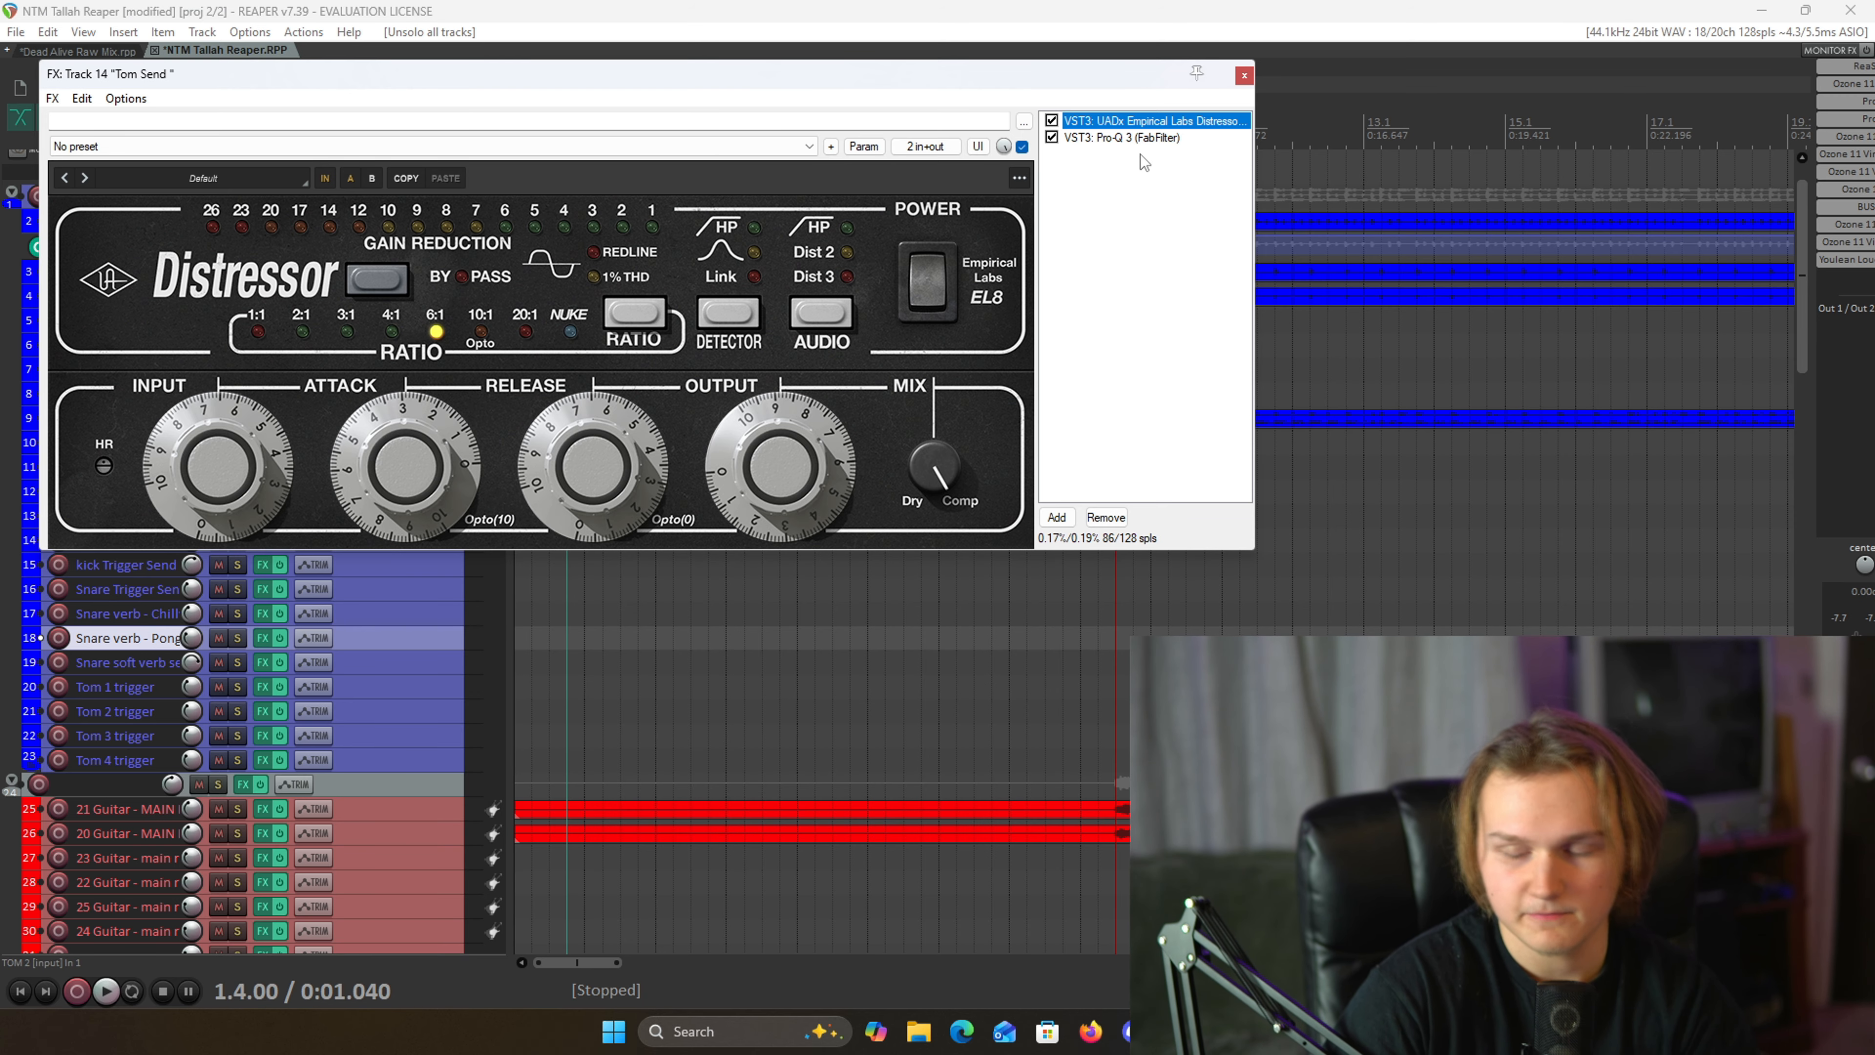
click(1152, 137)
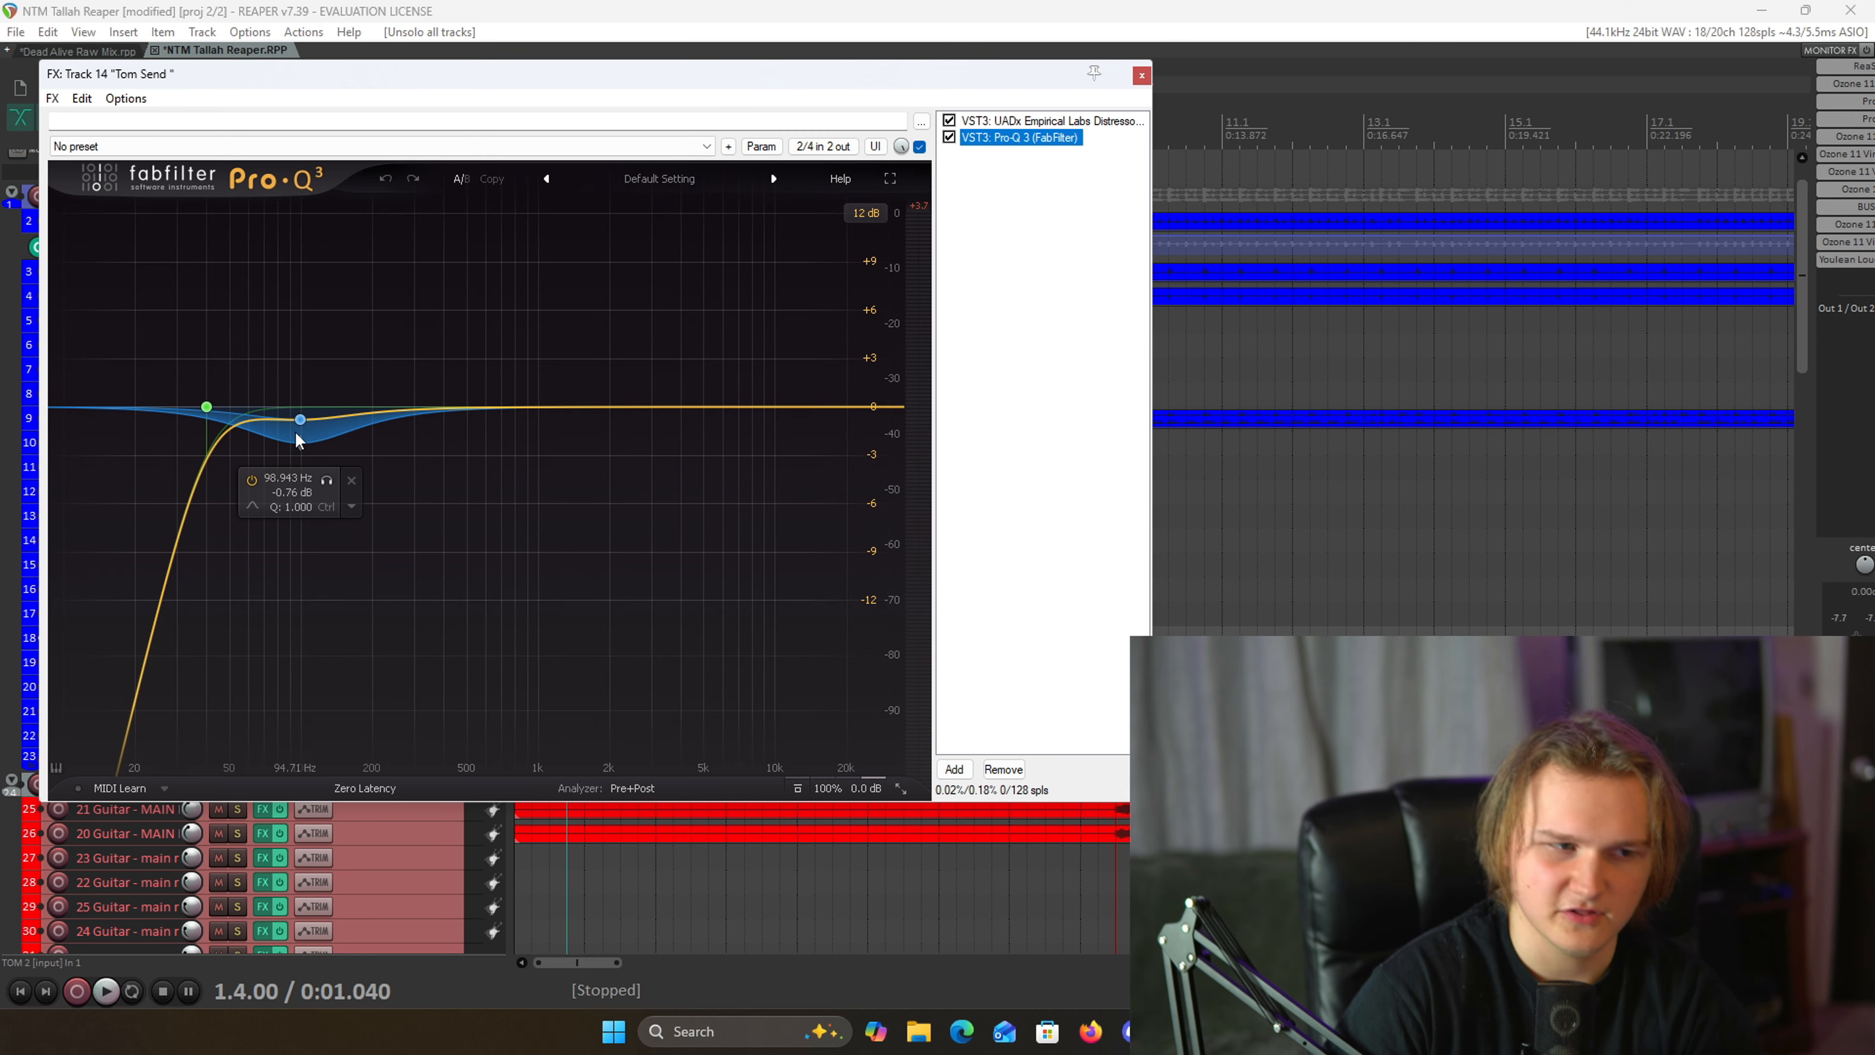
click(1144, 76)
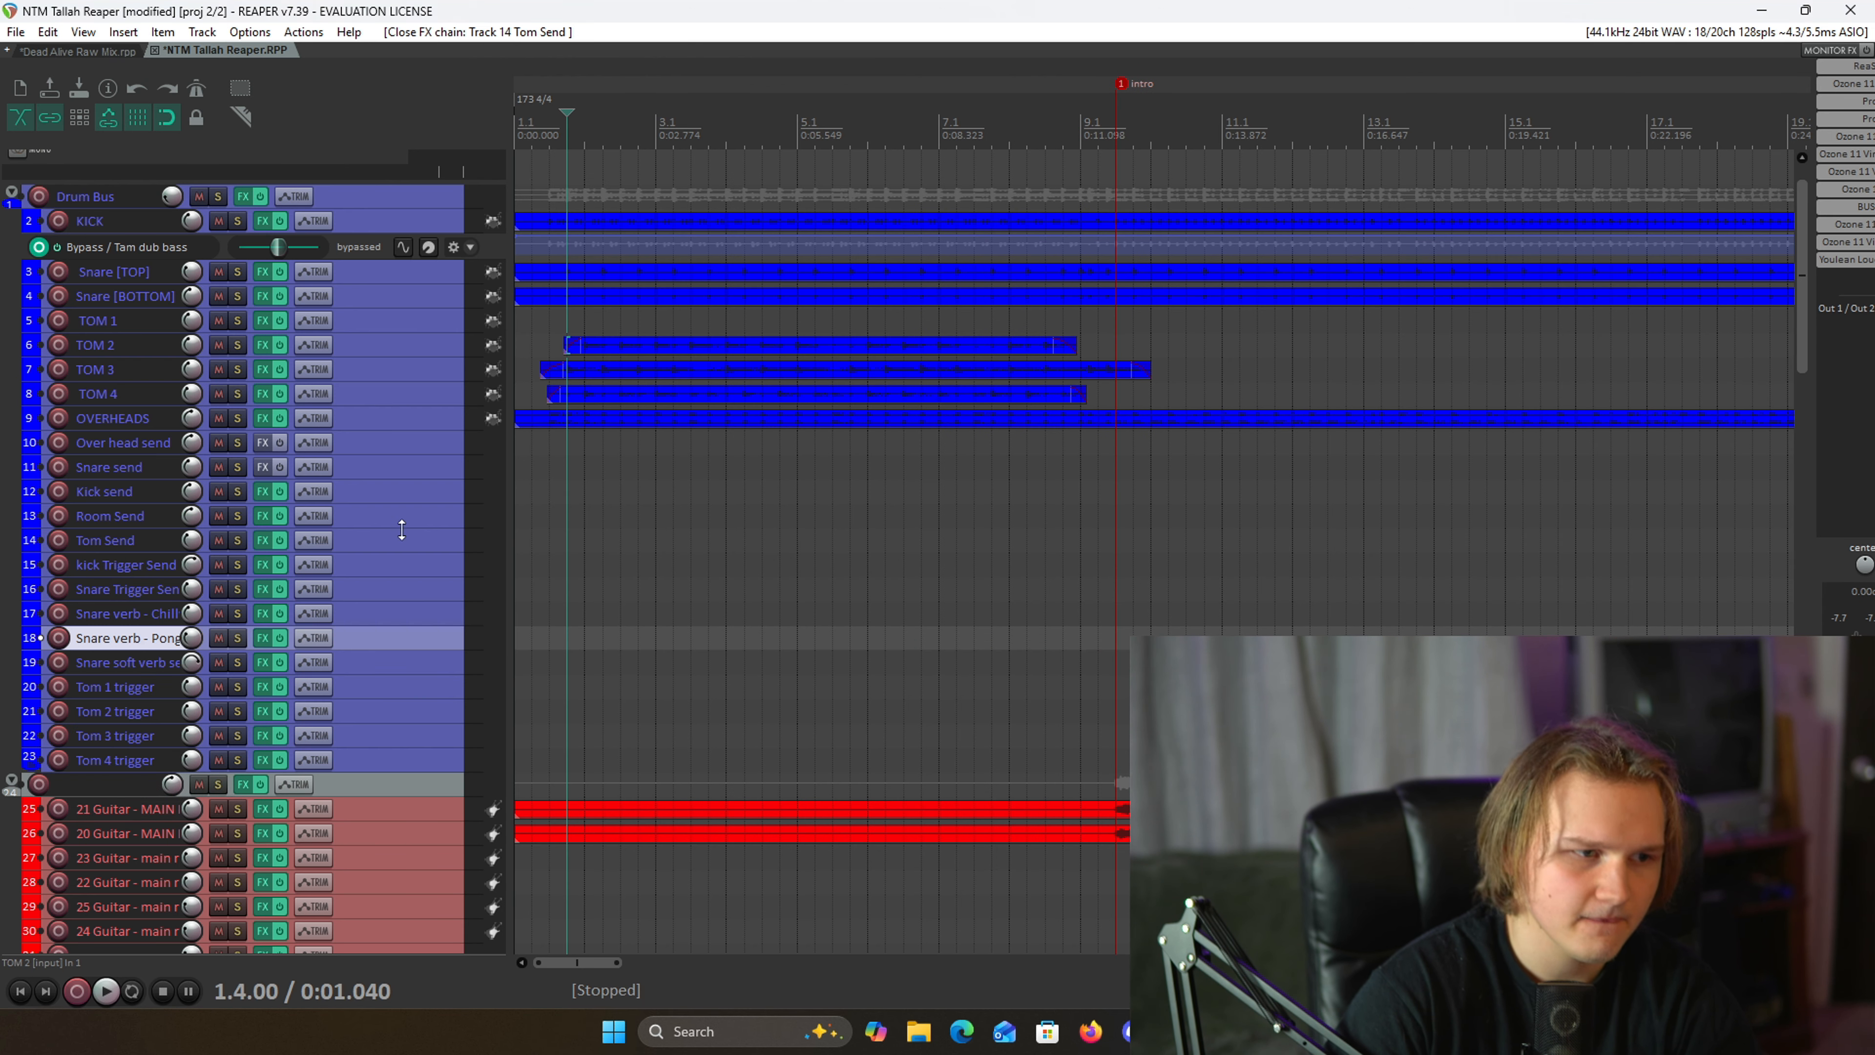
- Select the Tom 1 to Tom 4 trigger tracks and examine the Trigger 2 samples and settings in Tom 1 trigger's effects chain
click(388, 695)
shift+click(376, 712)
shift+click(375, 735)
shift+click(358, 761)
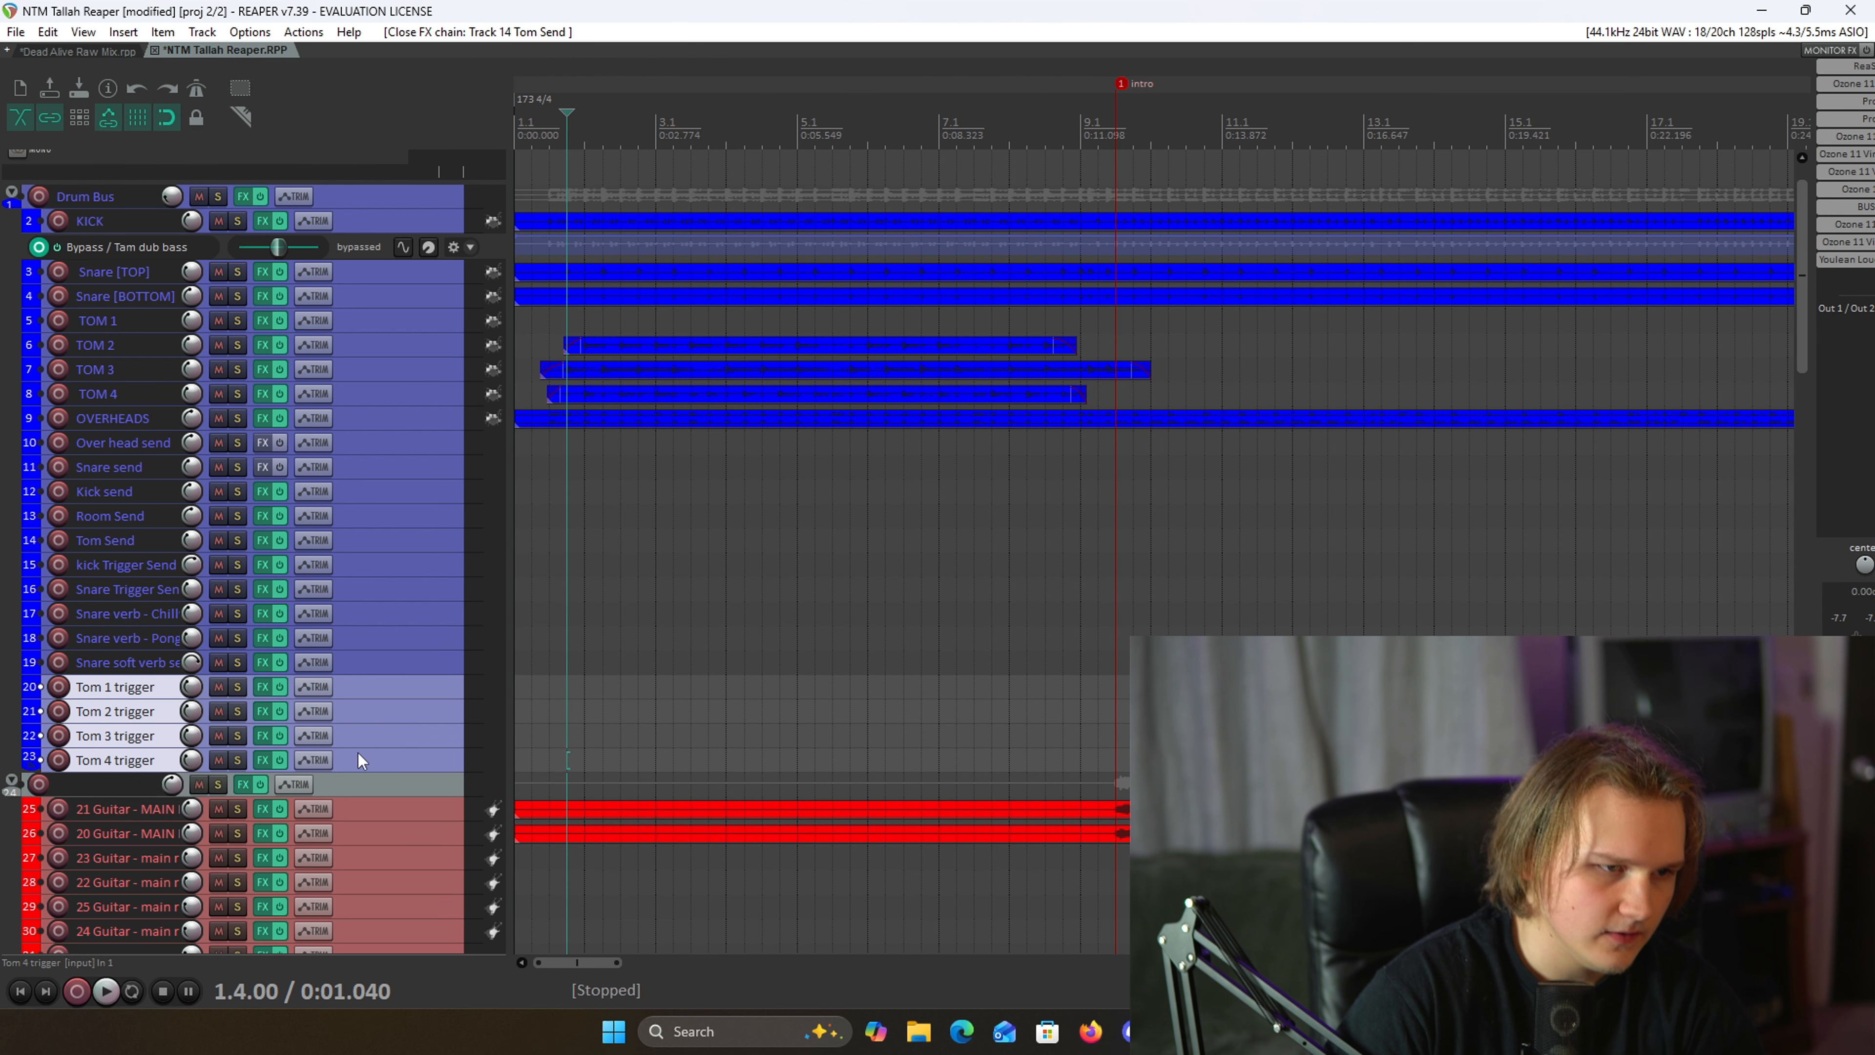
click(262, 689)
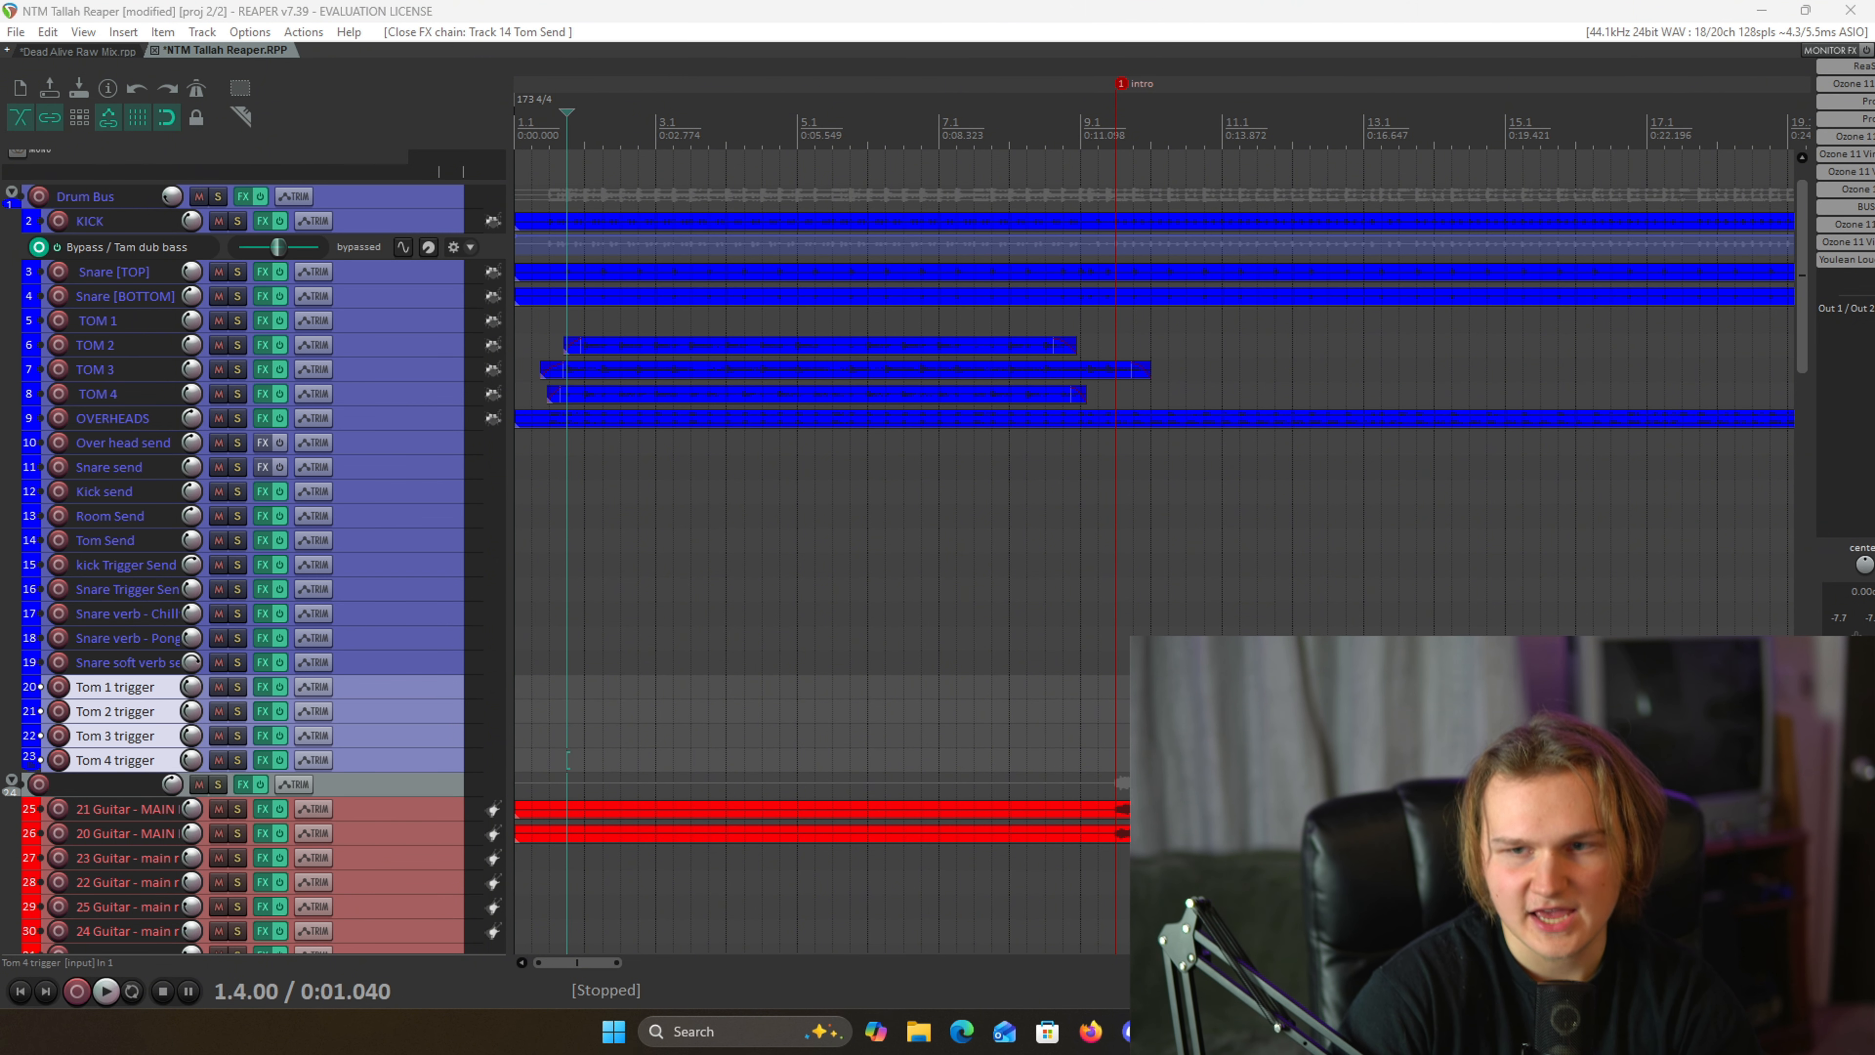
drag(1554, 246, 548, 184)
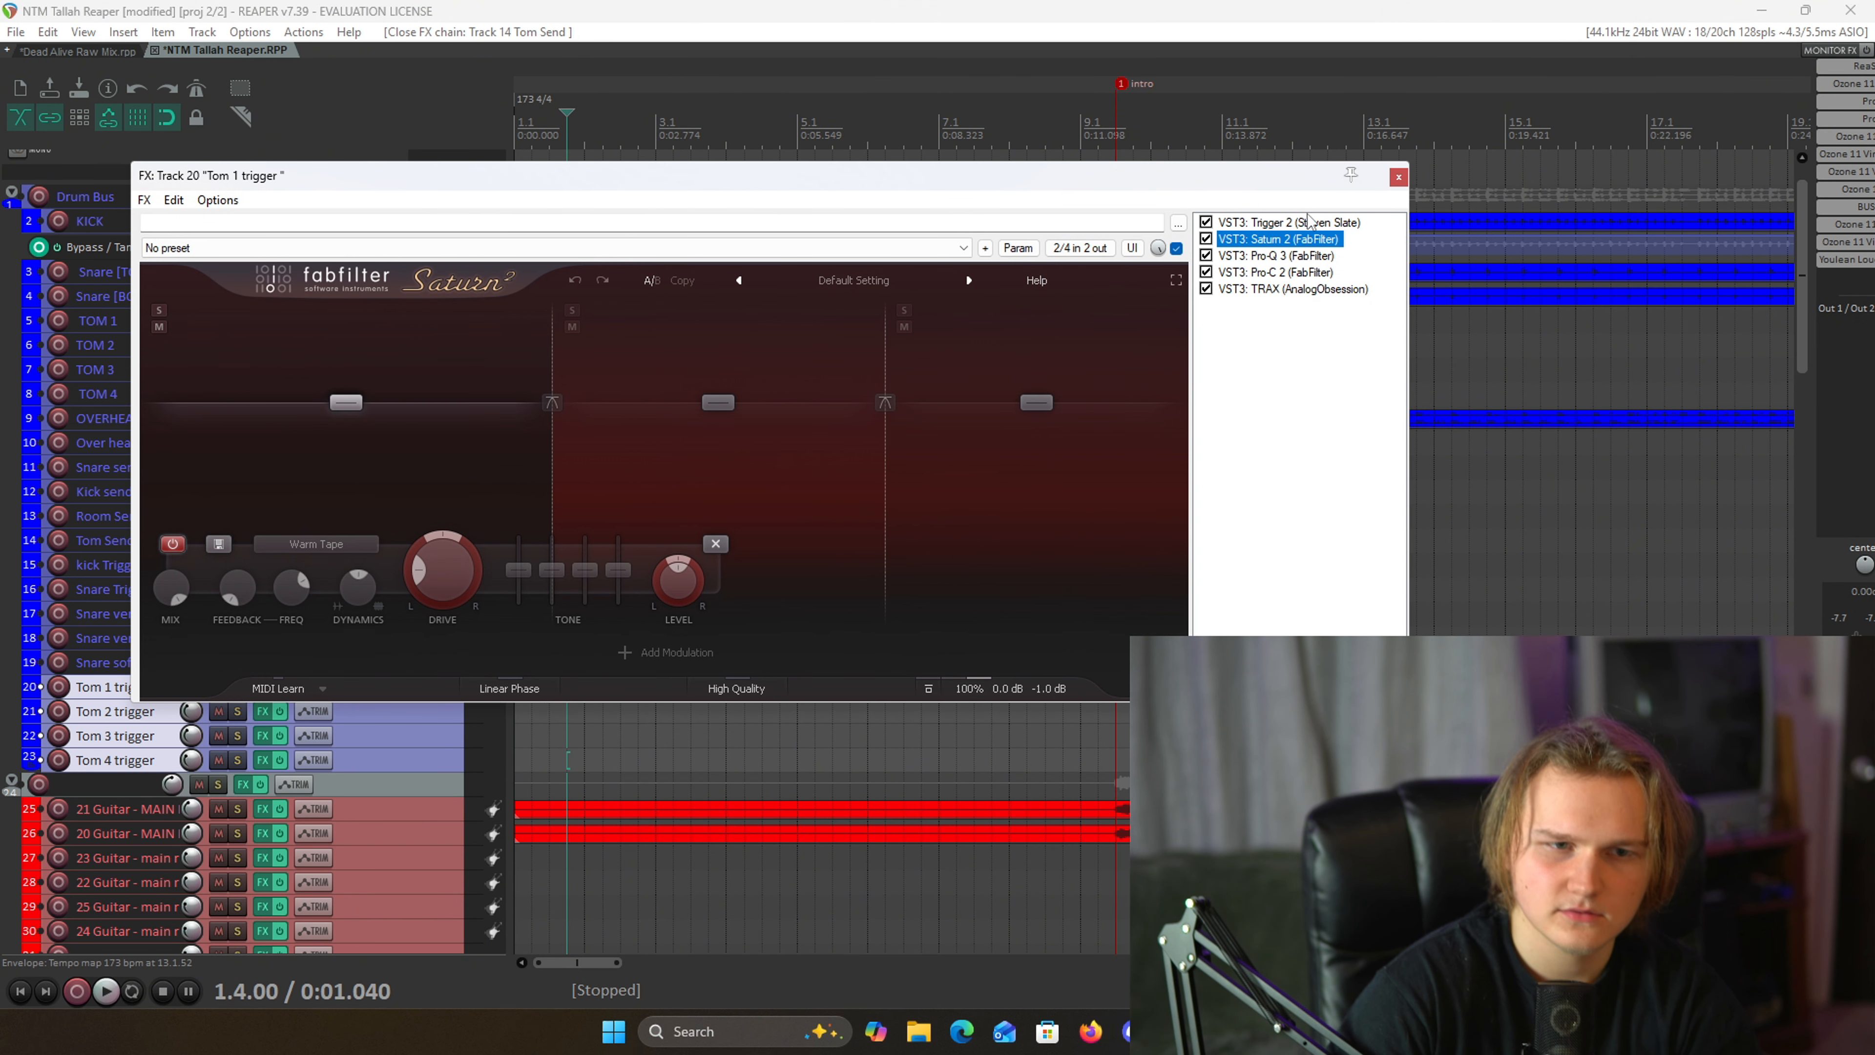
click(1292, 225)
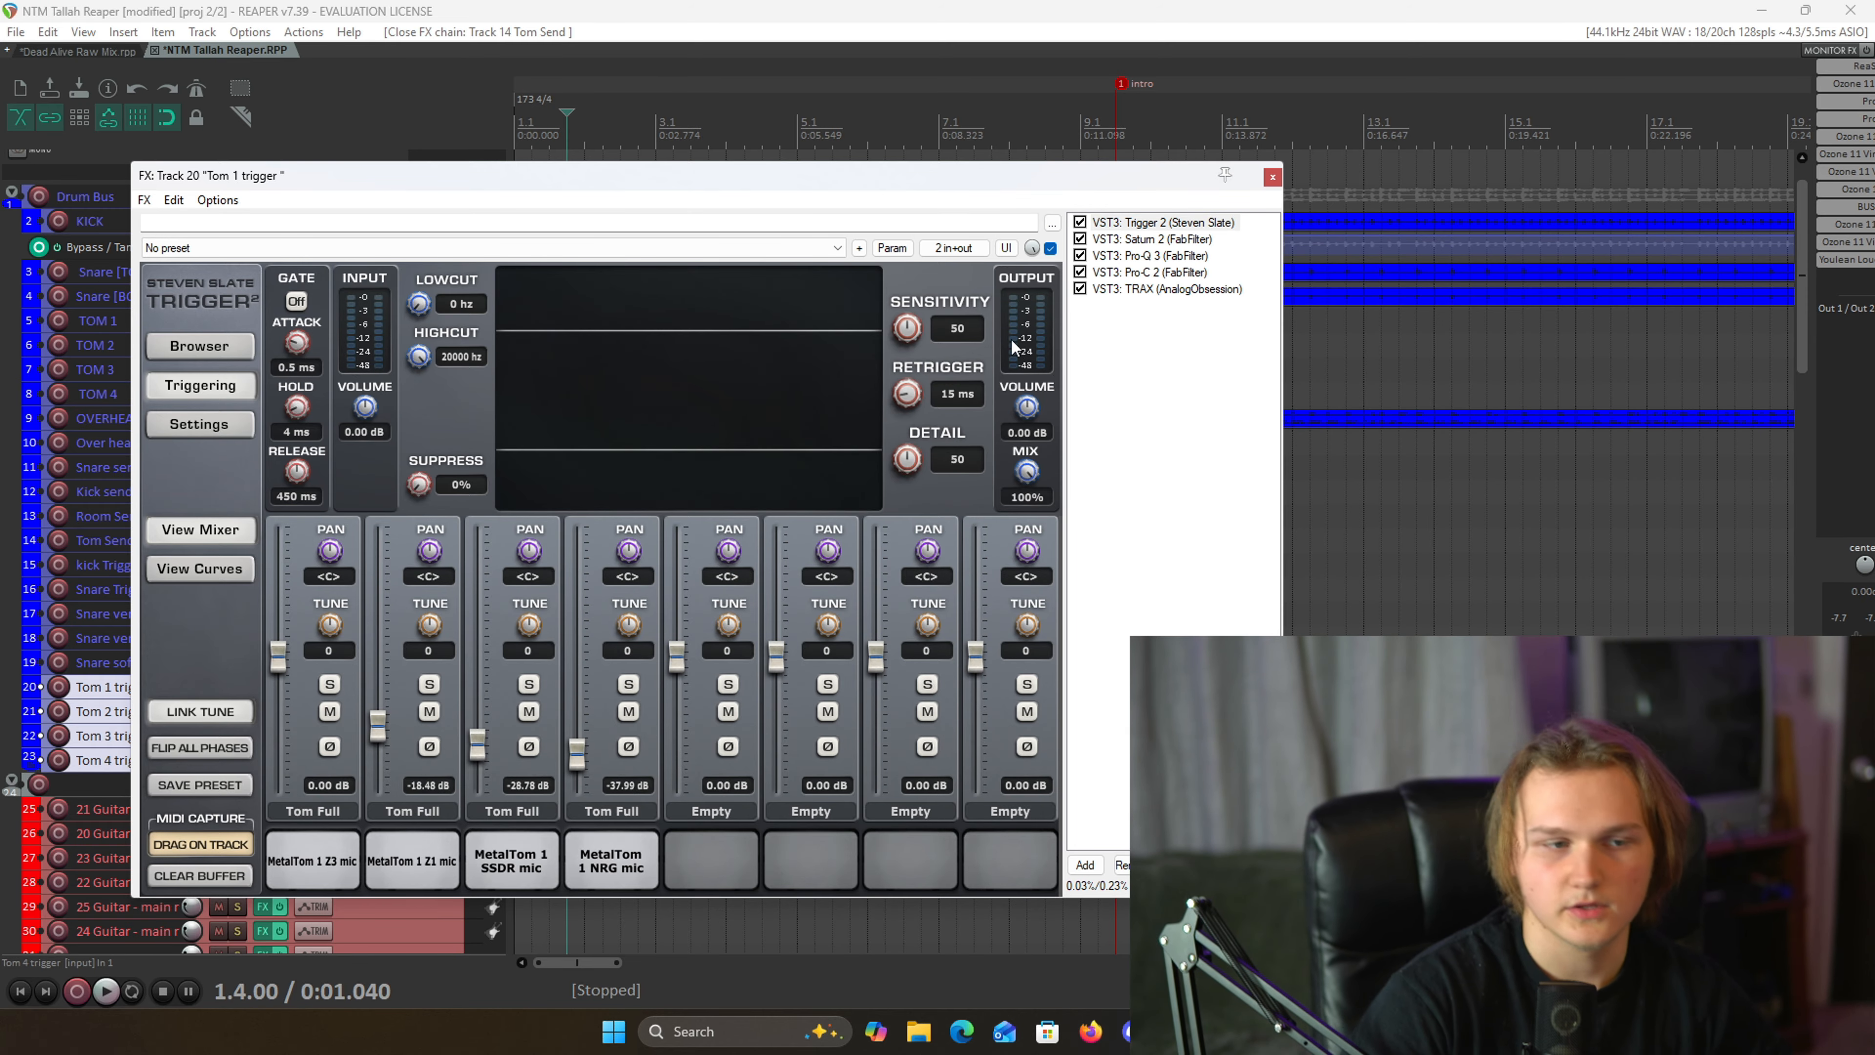
- Examine Tom 1 trigger's Saturn 2, Pro-Q 3, Pro-C 2 and TRAX settings, moving the effects window clear of the track list
click(1162, 240)
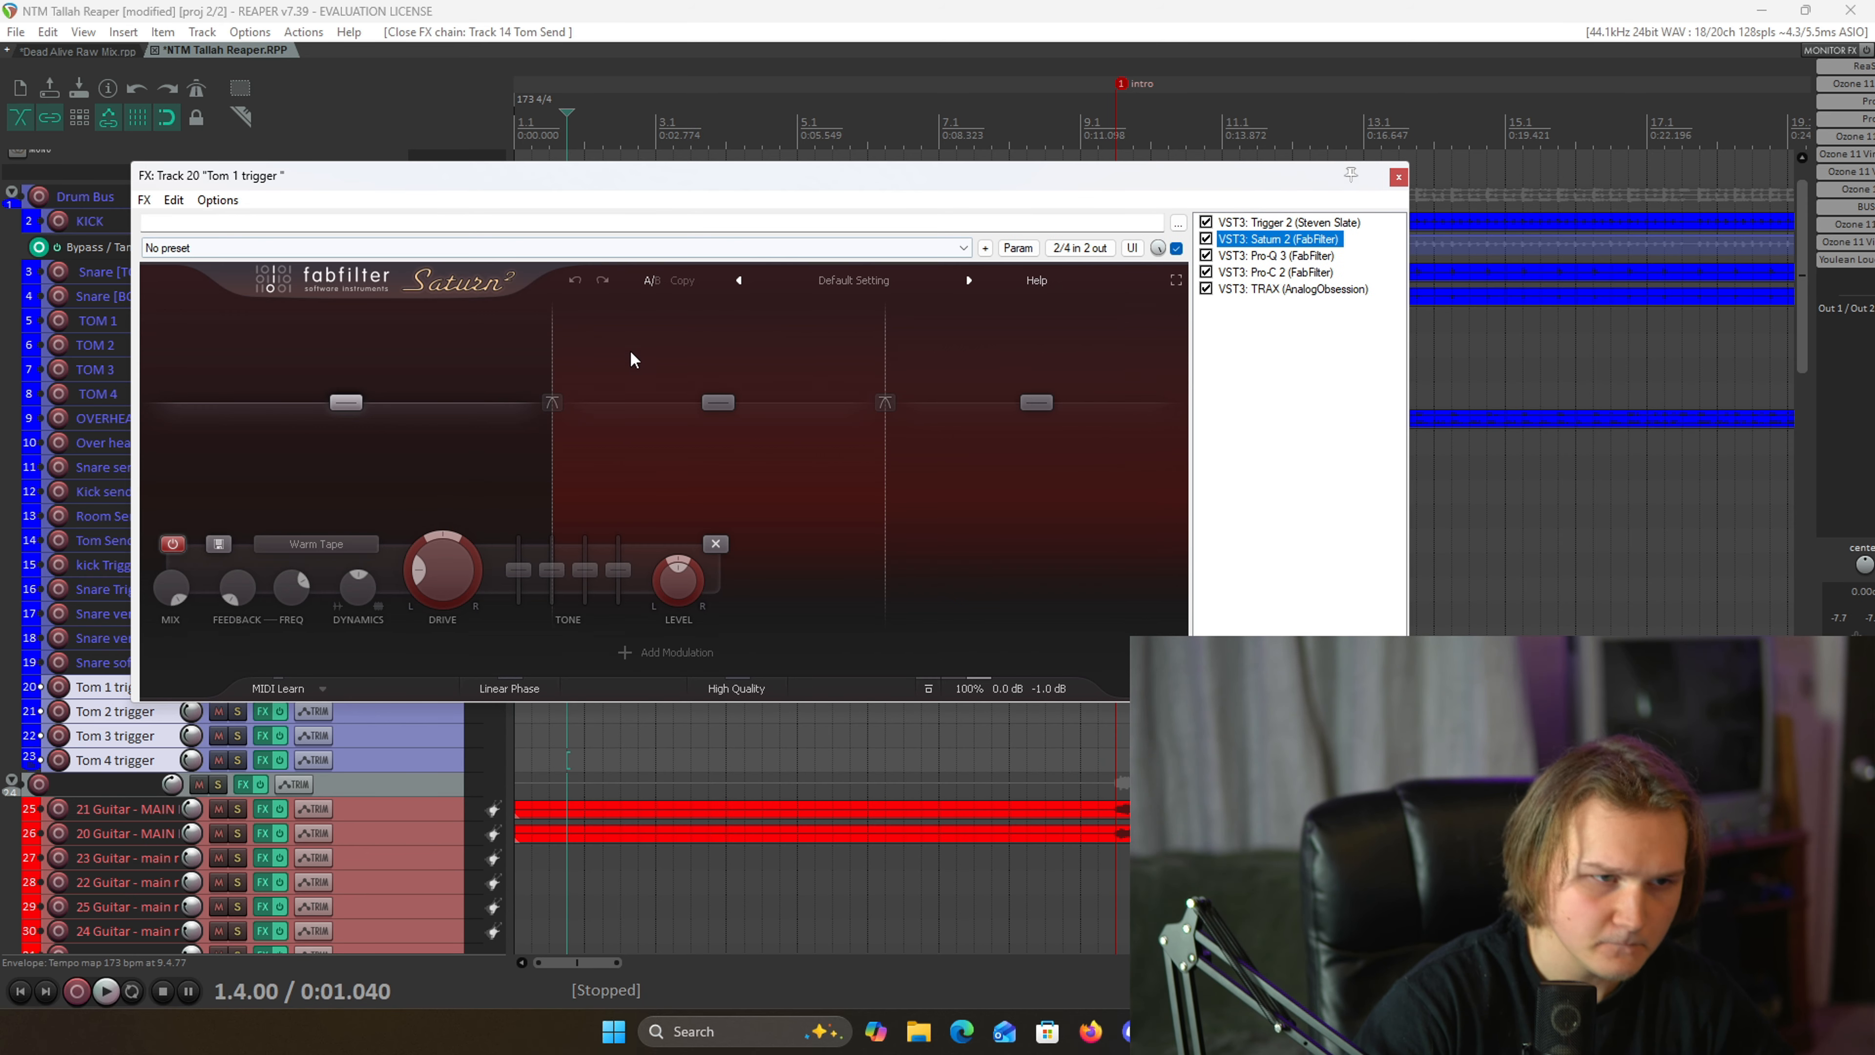
click(866, 510)
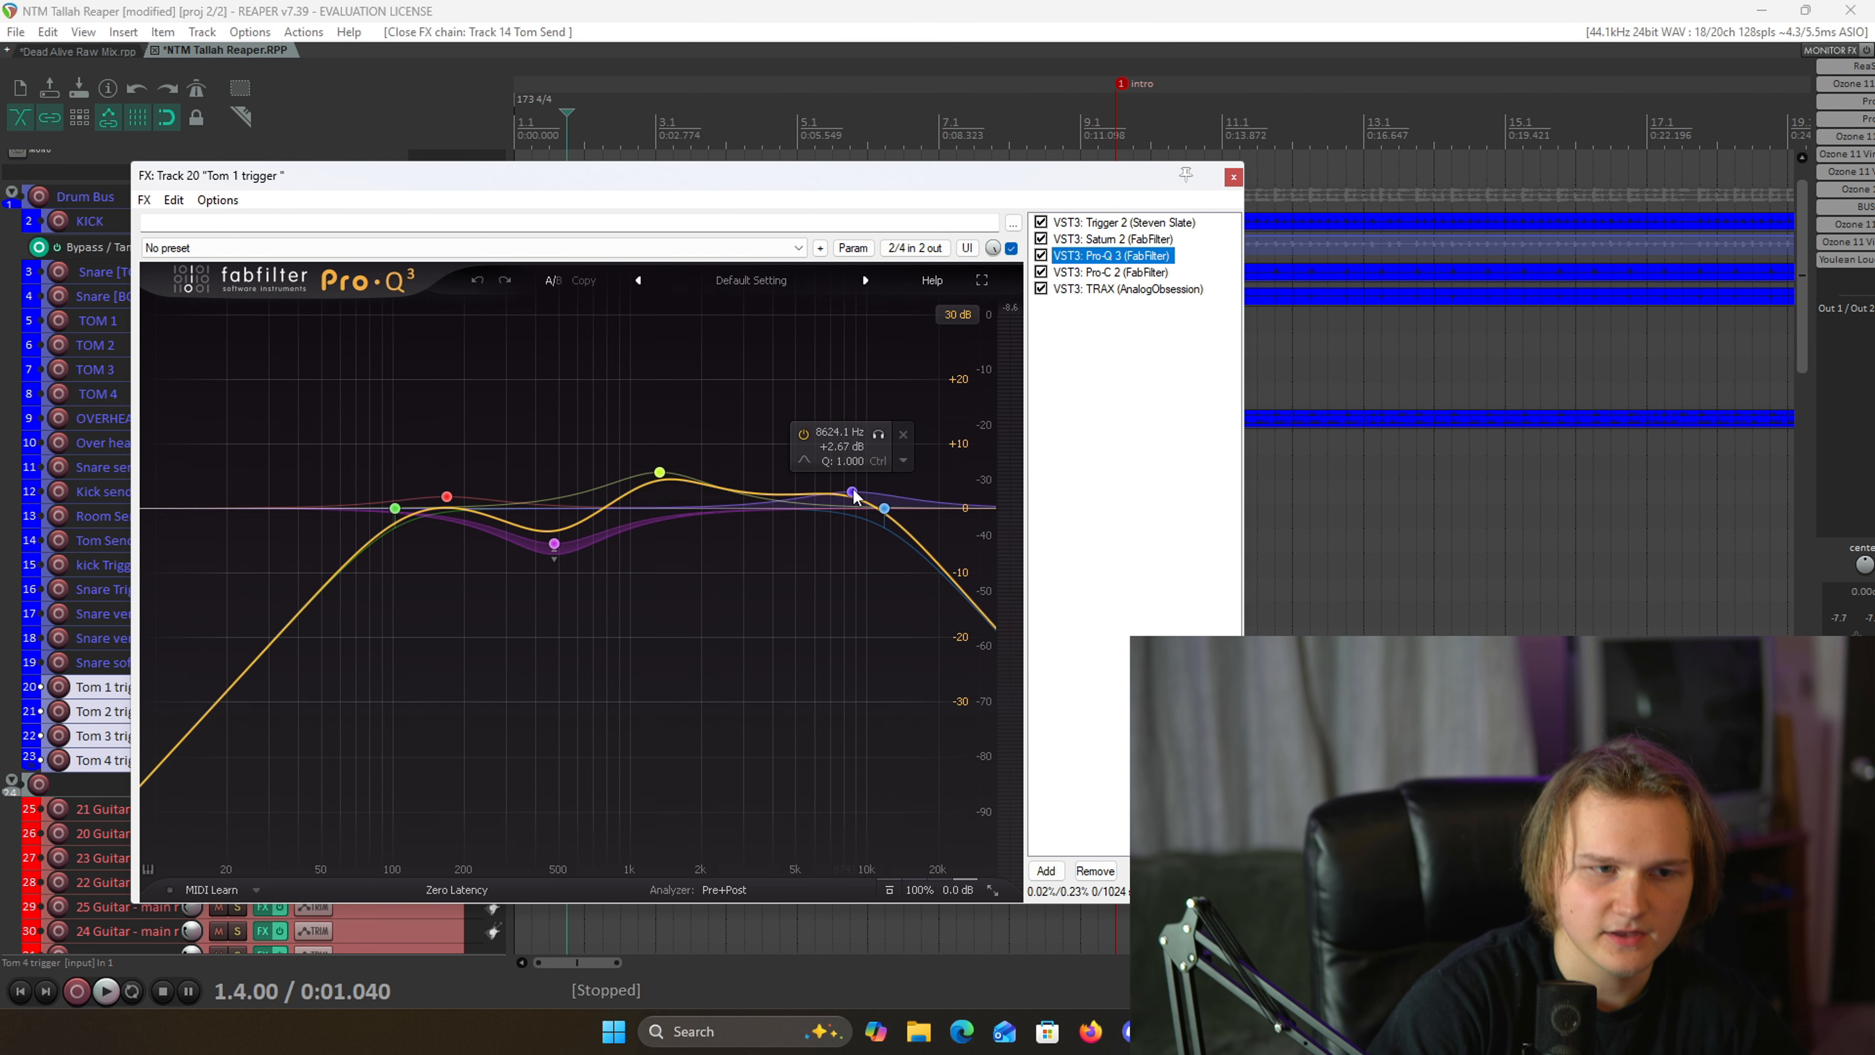
click(1100, 273)
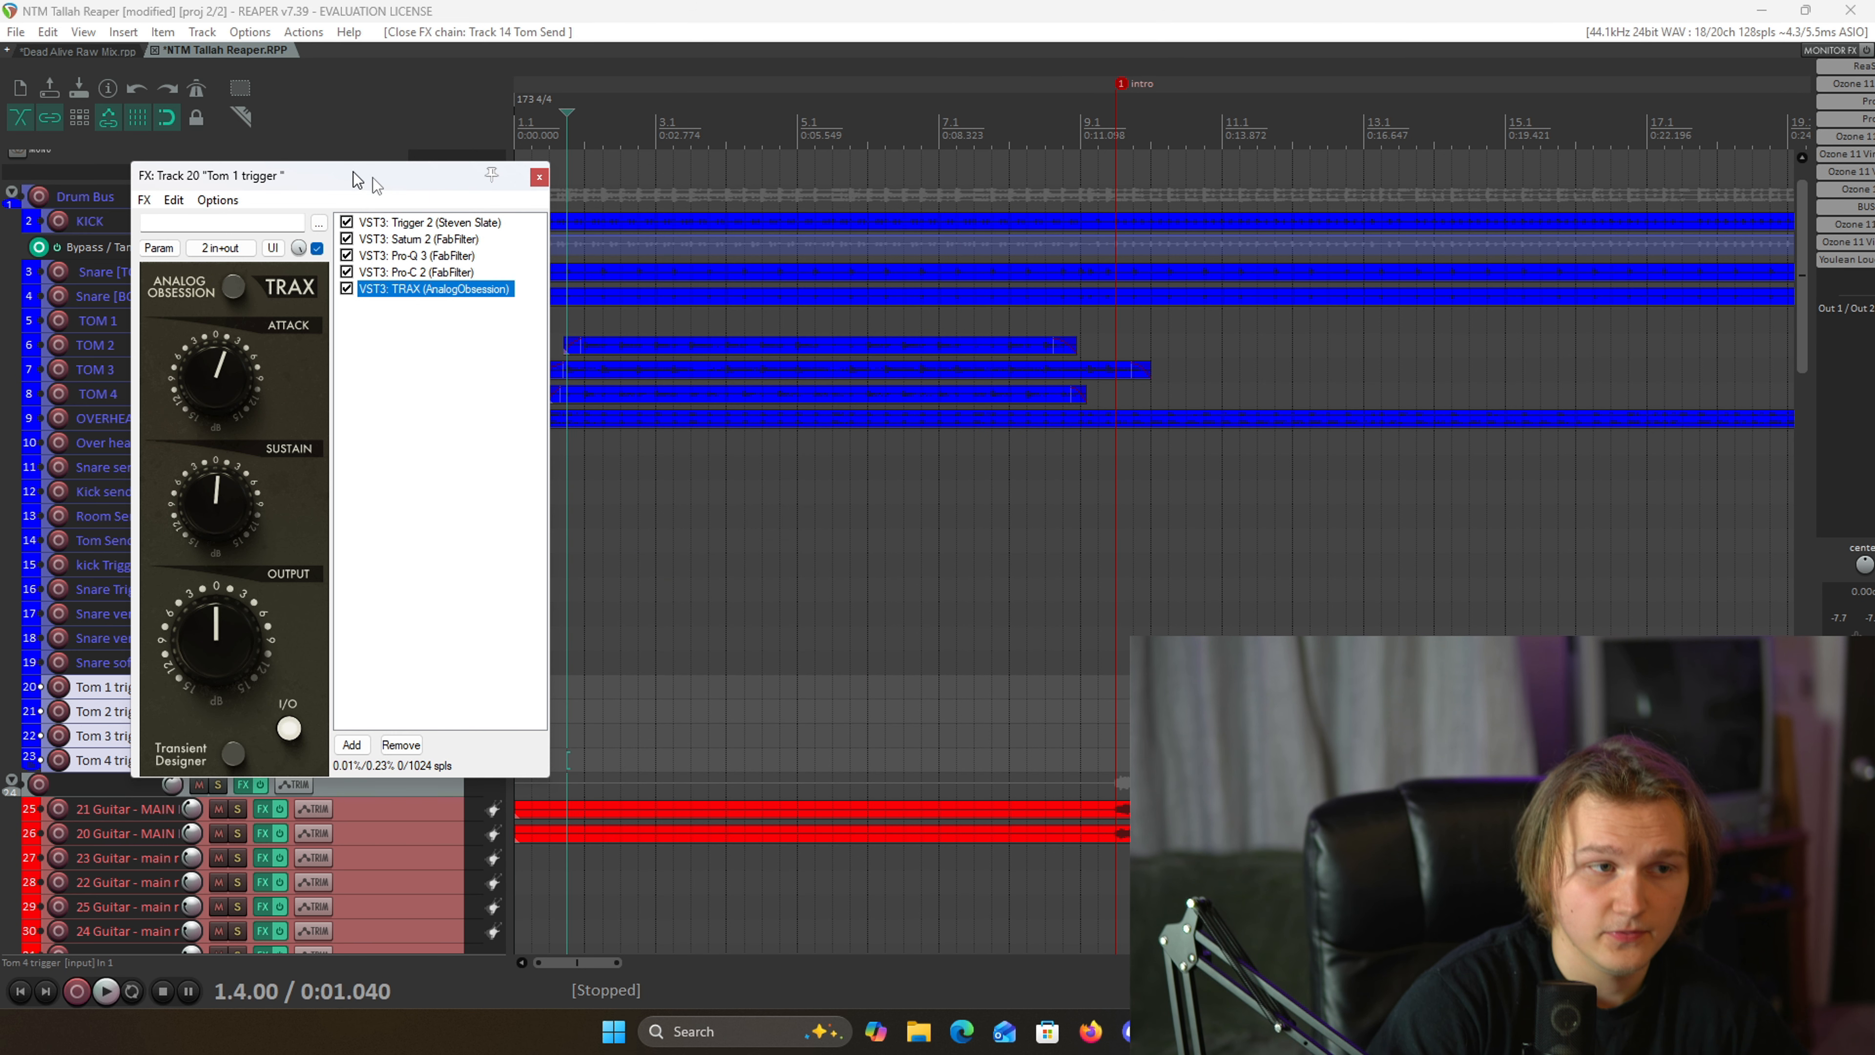
drag(353, 177, 692, 216)
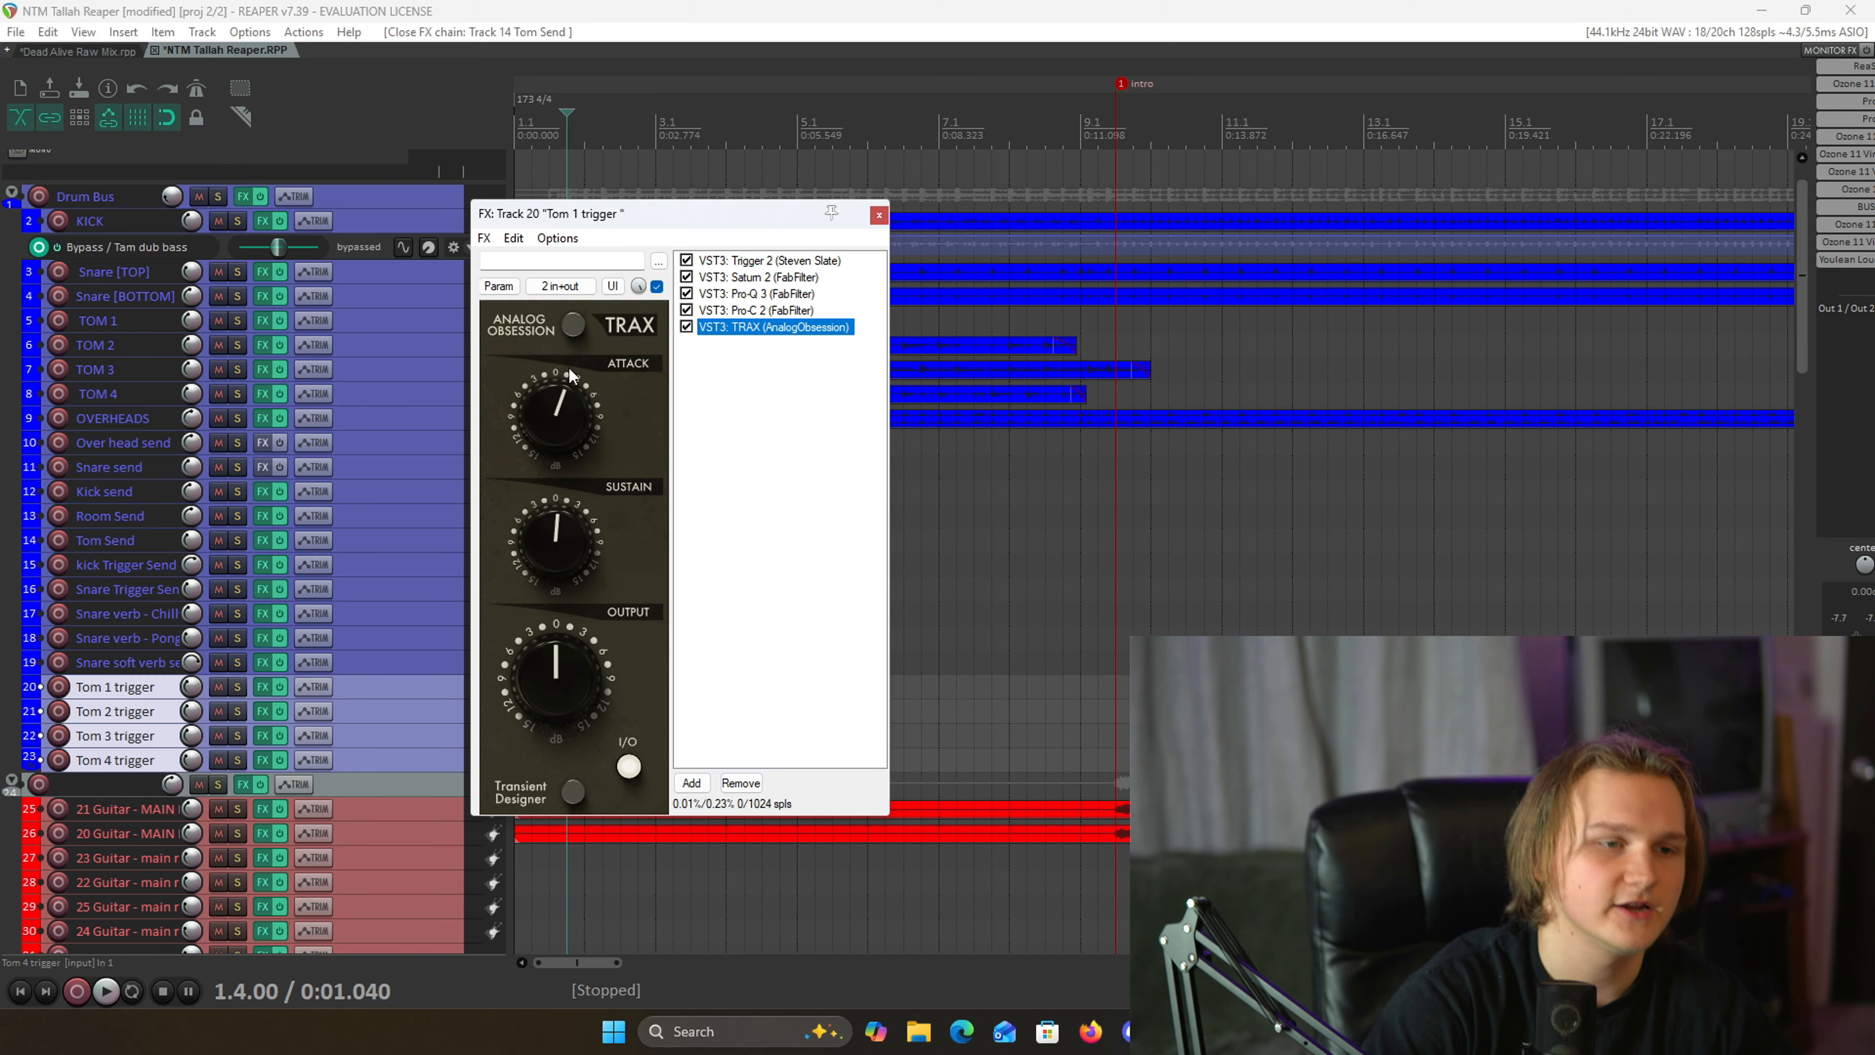
drag(675, 222, 873, 401)
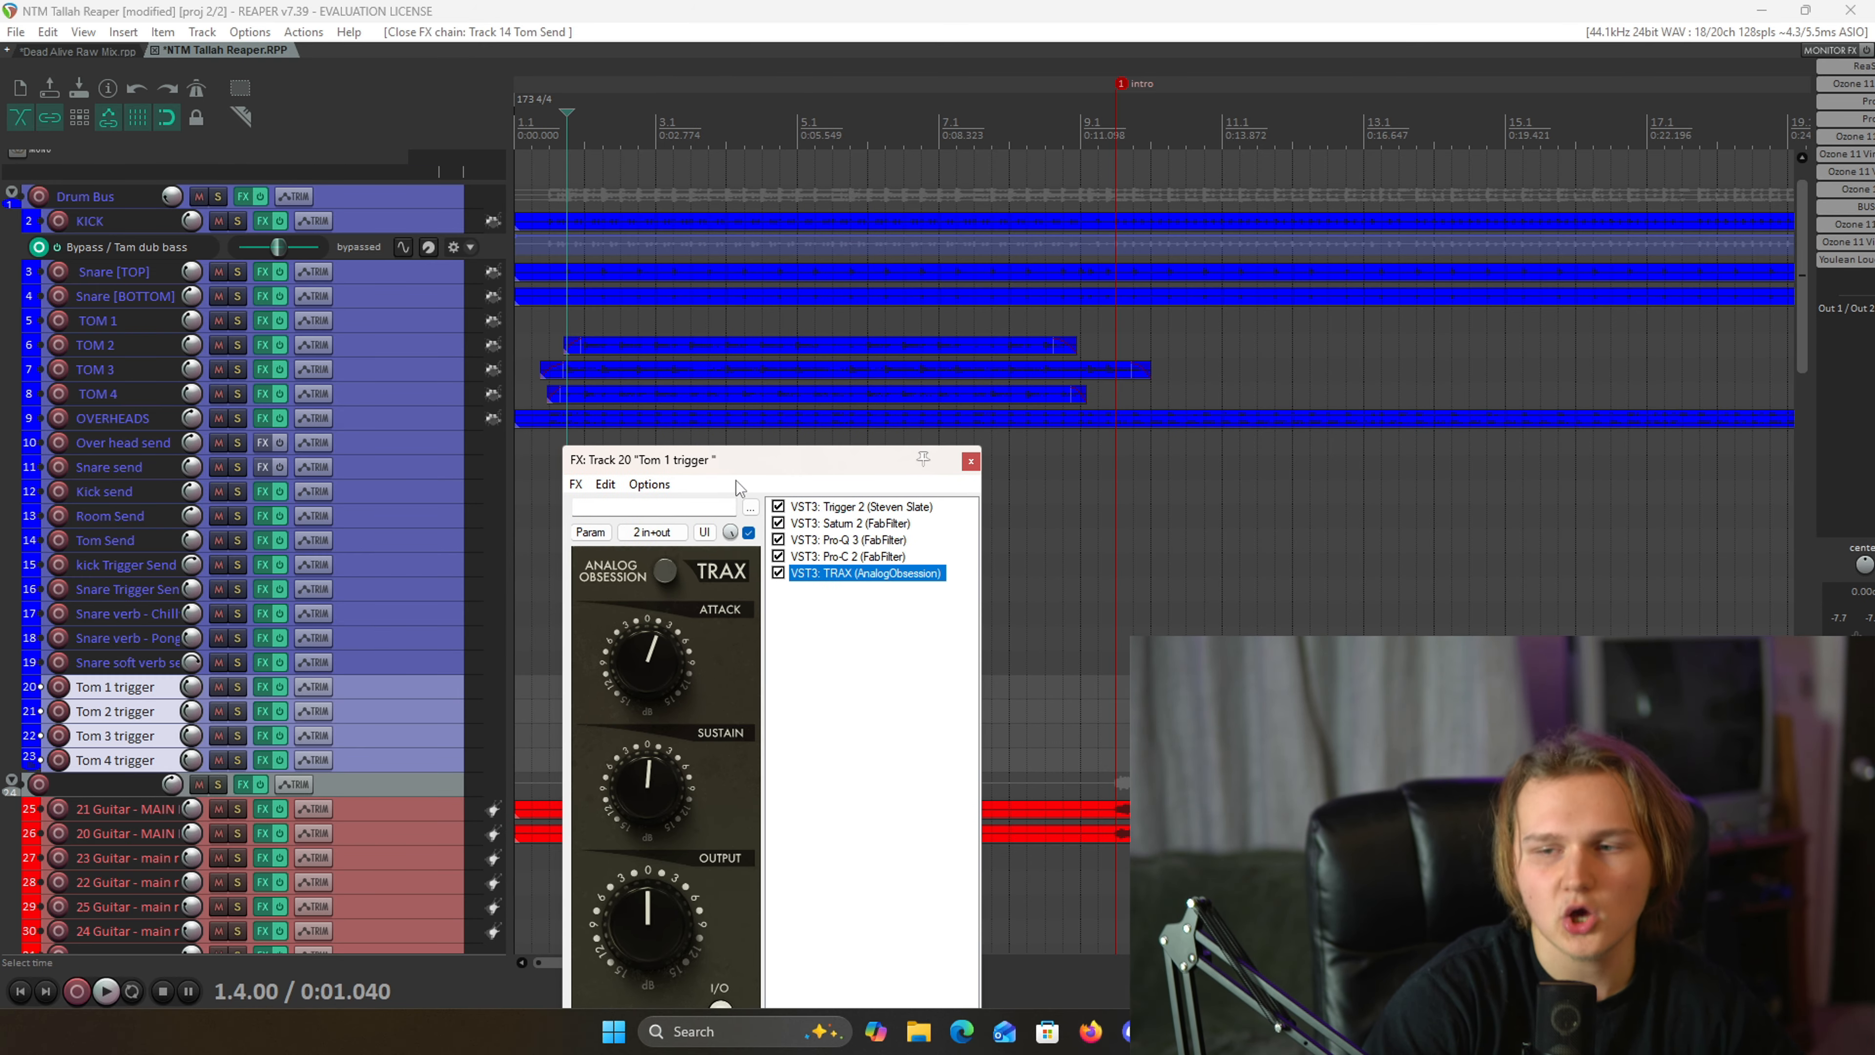
- Review Saturn 2 and the Pro-Q 3 bands in Tom 1 trigger's effects chain again and close the chain
drag(774, 464, 687, 296)
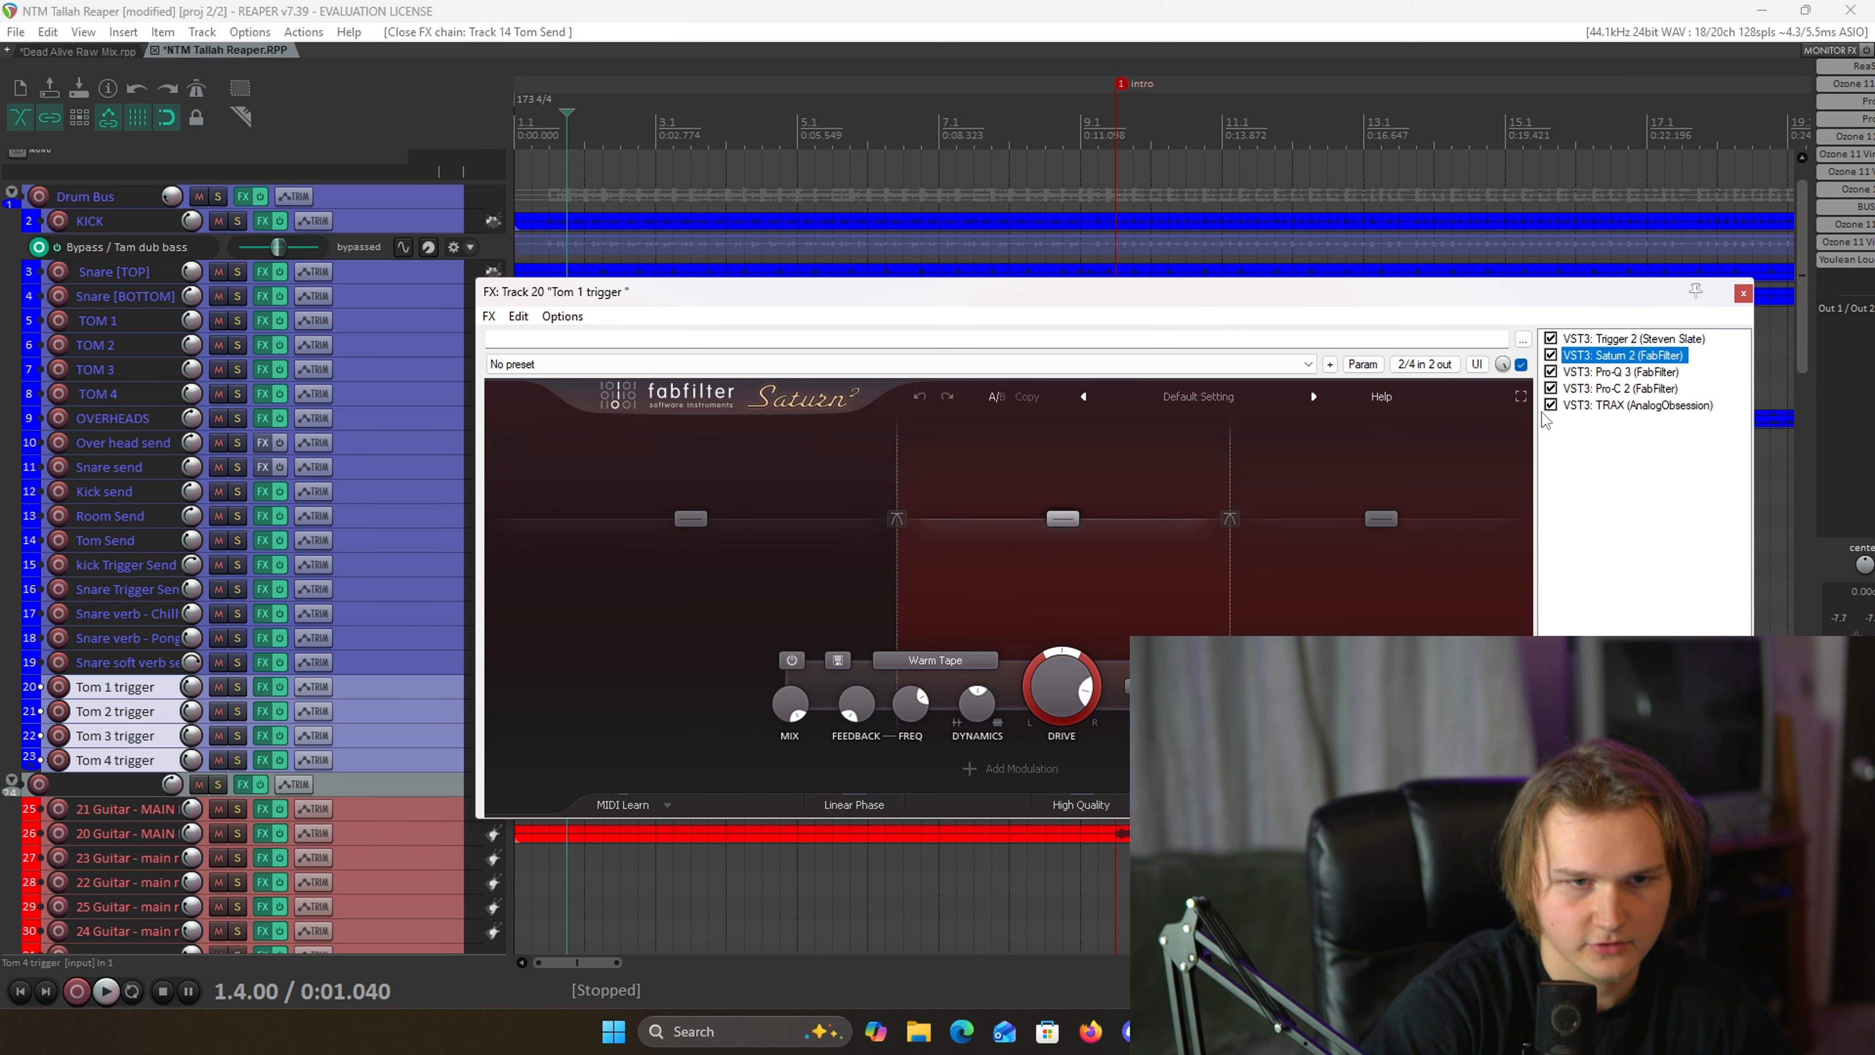
click(1313, 372)
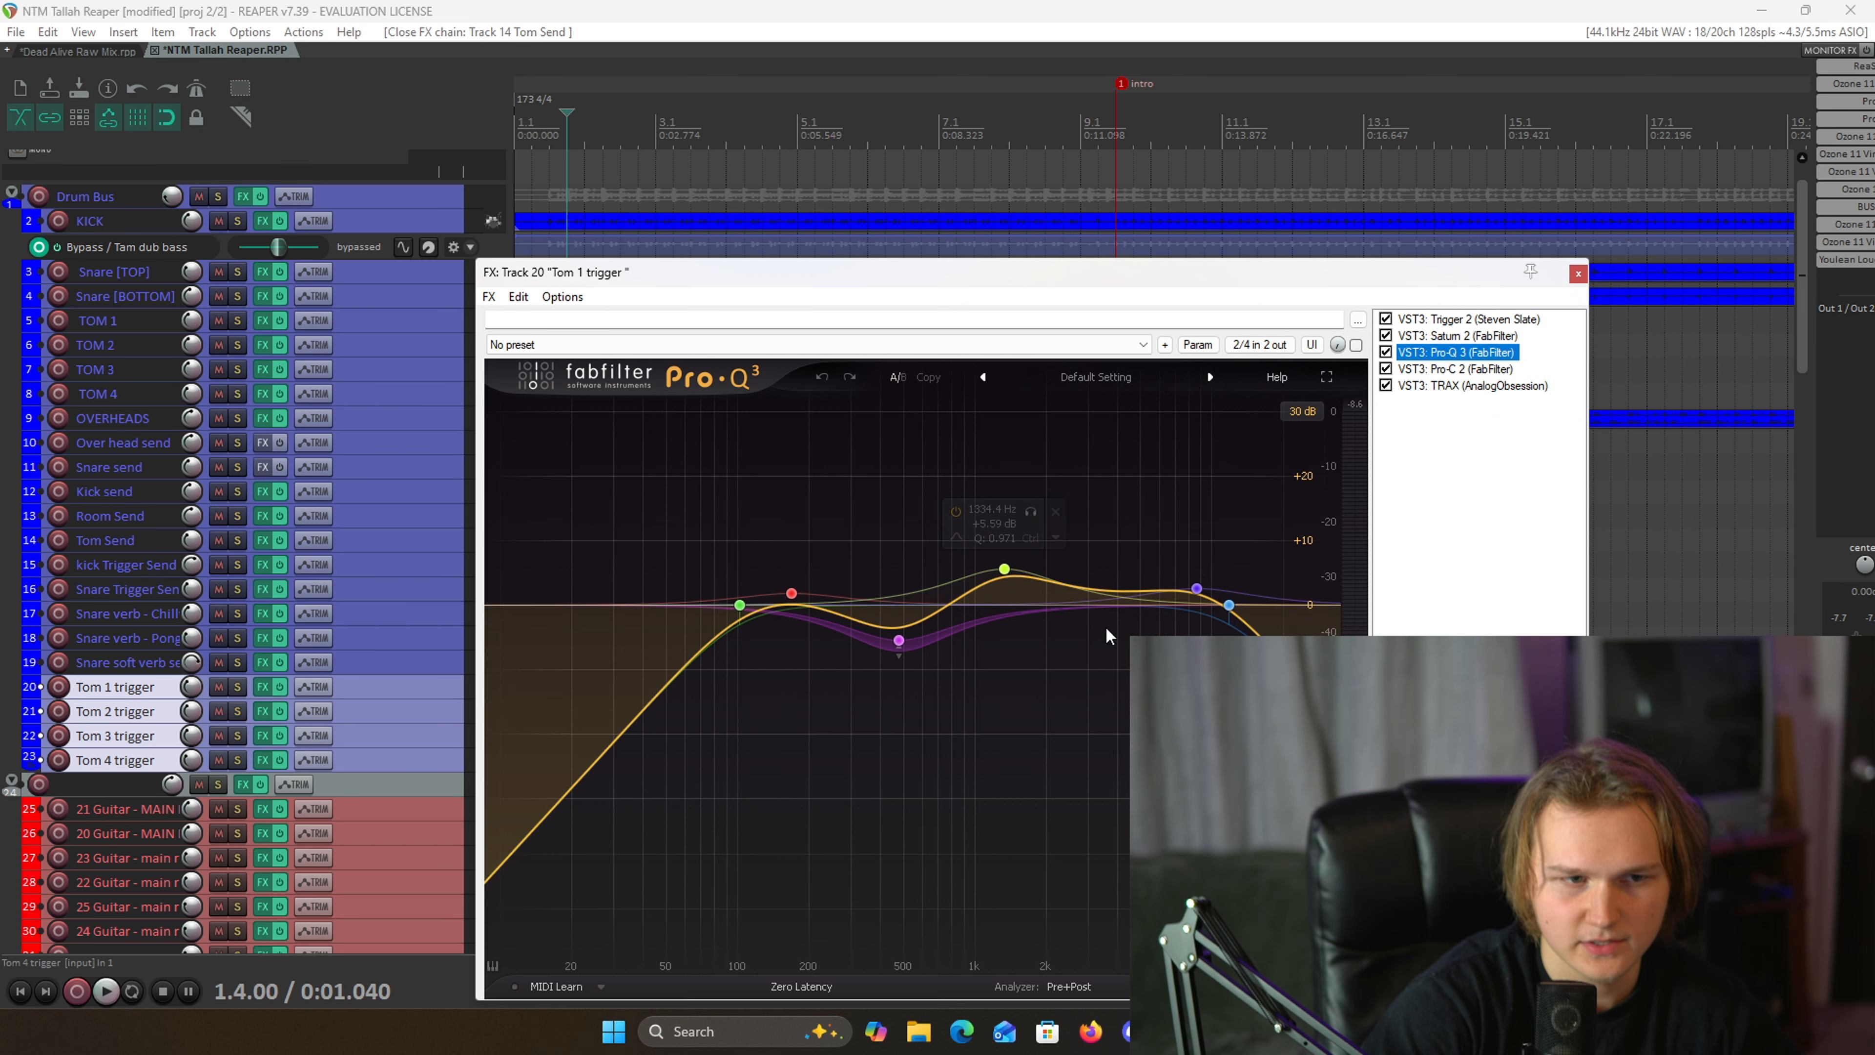
mouse_move(1016, 562)
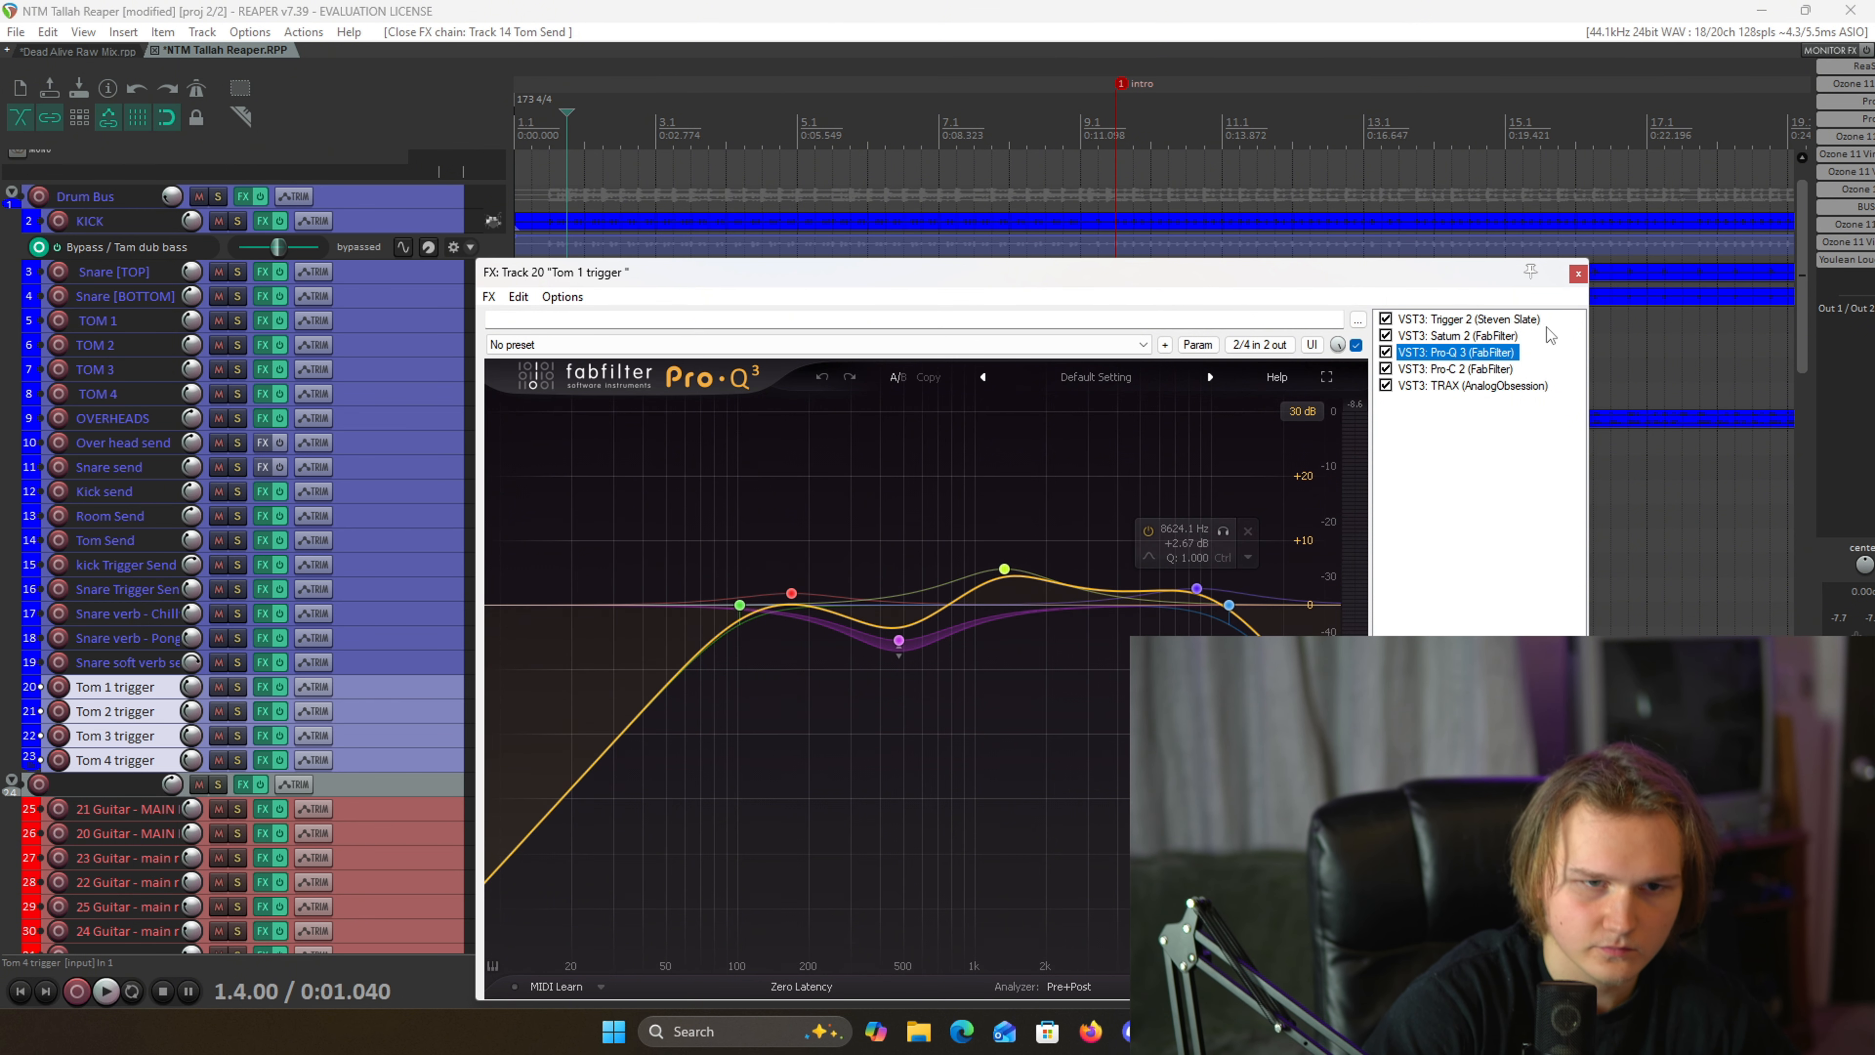
click(1577, 273)
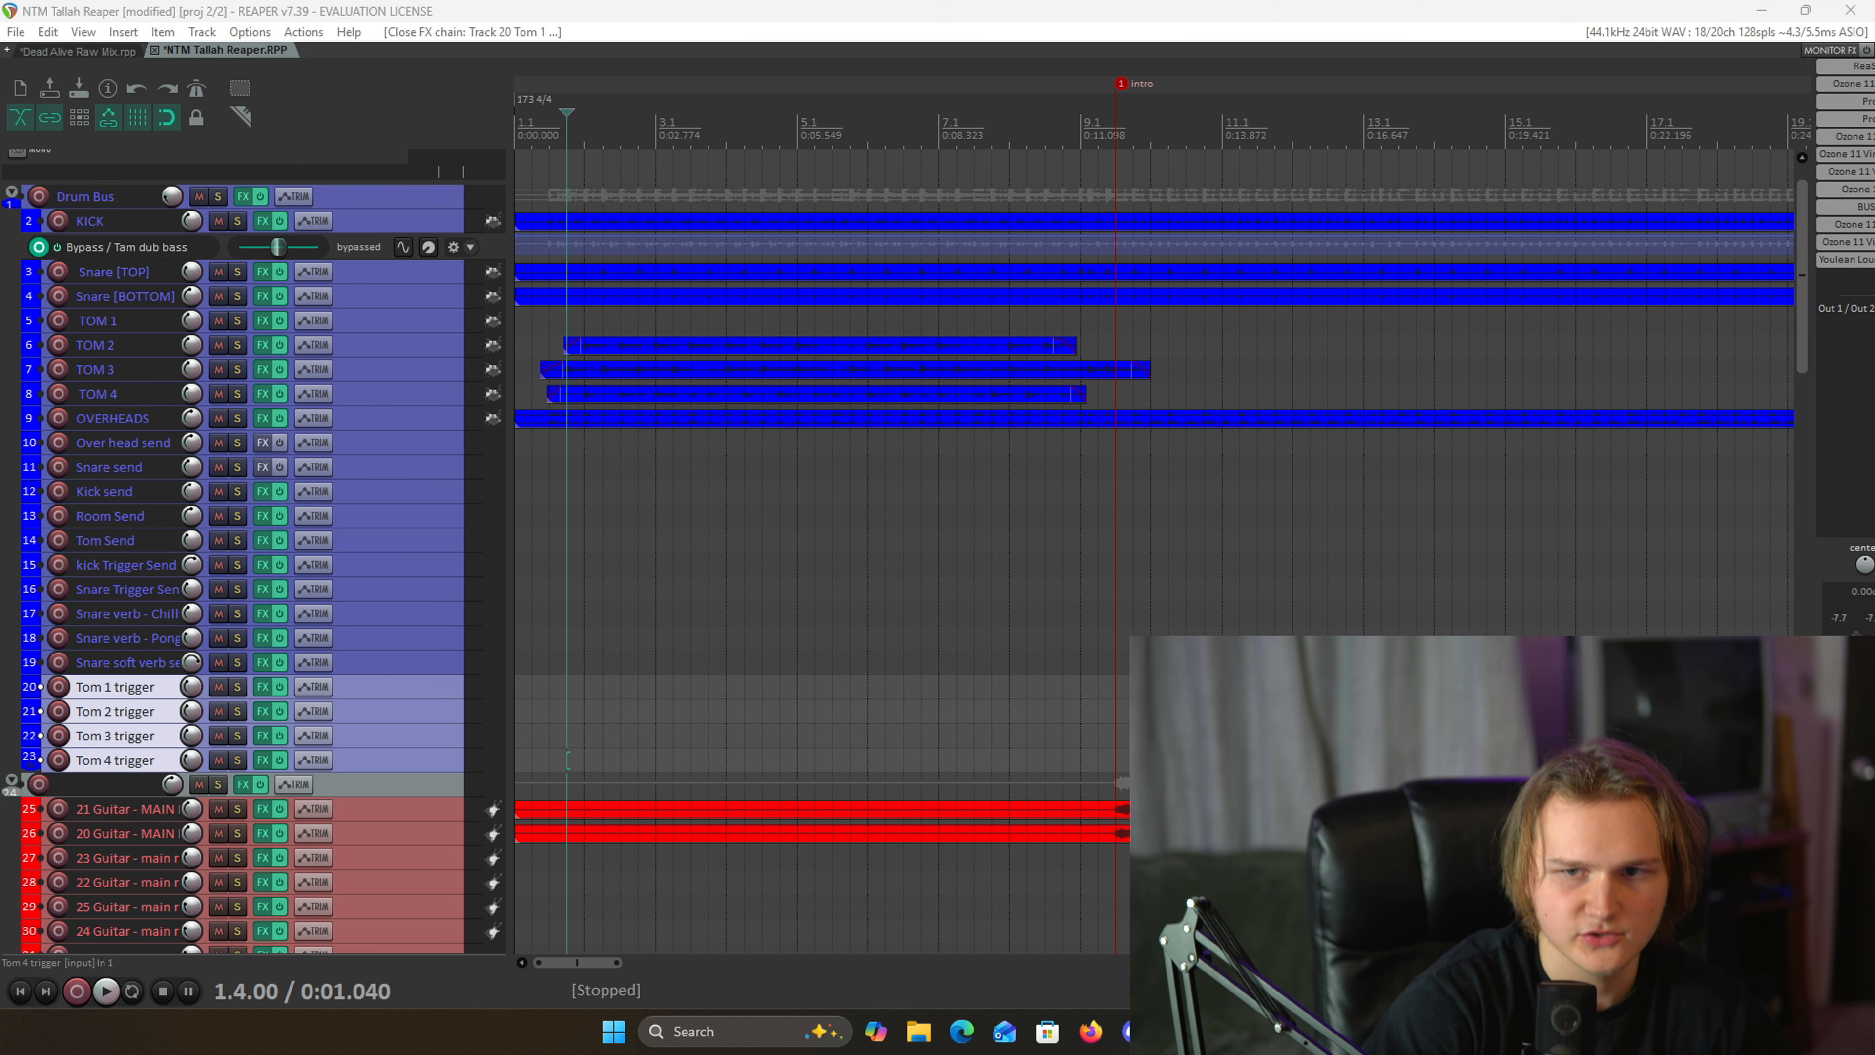
- Examine the Pro-C 2 and Saturn 2 settings in Tom 4 trigger's effects chain and close the chain
click(797, 382)
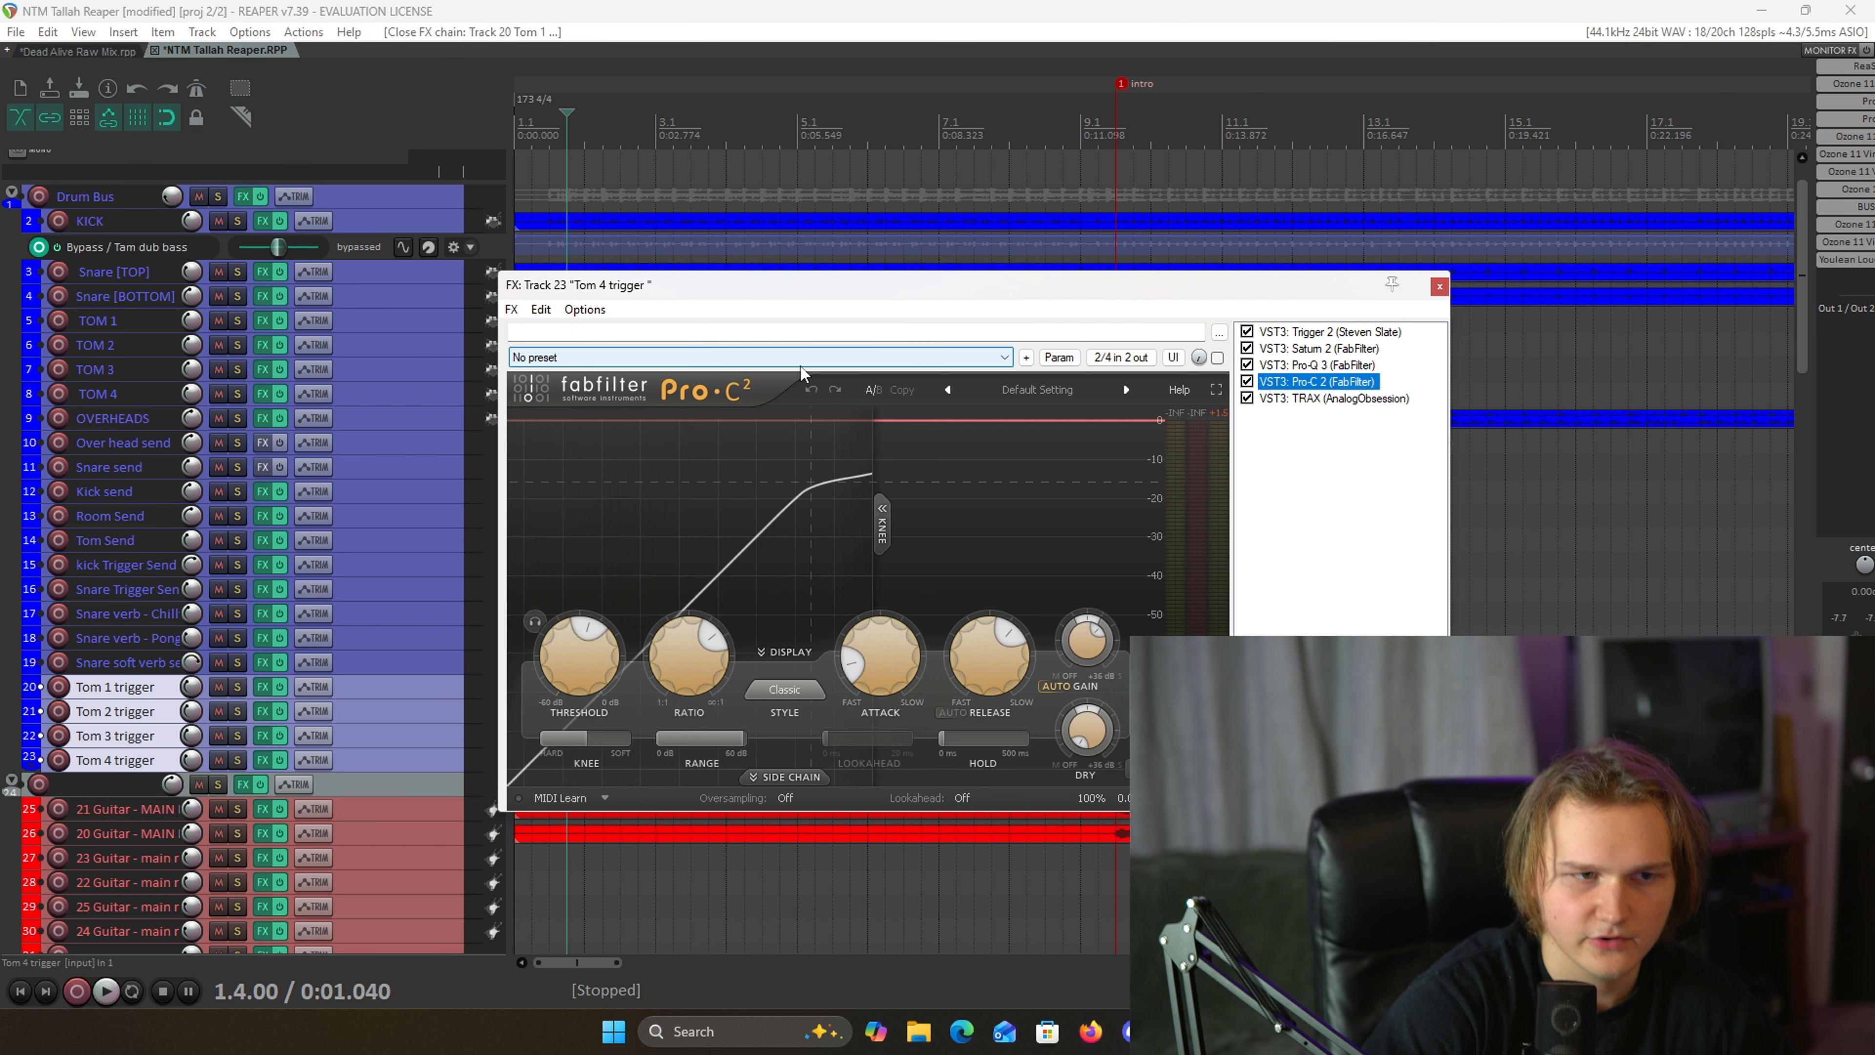
click(1317, 365)
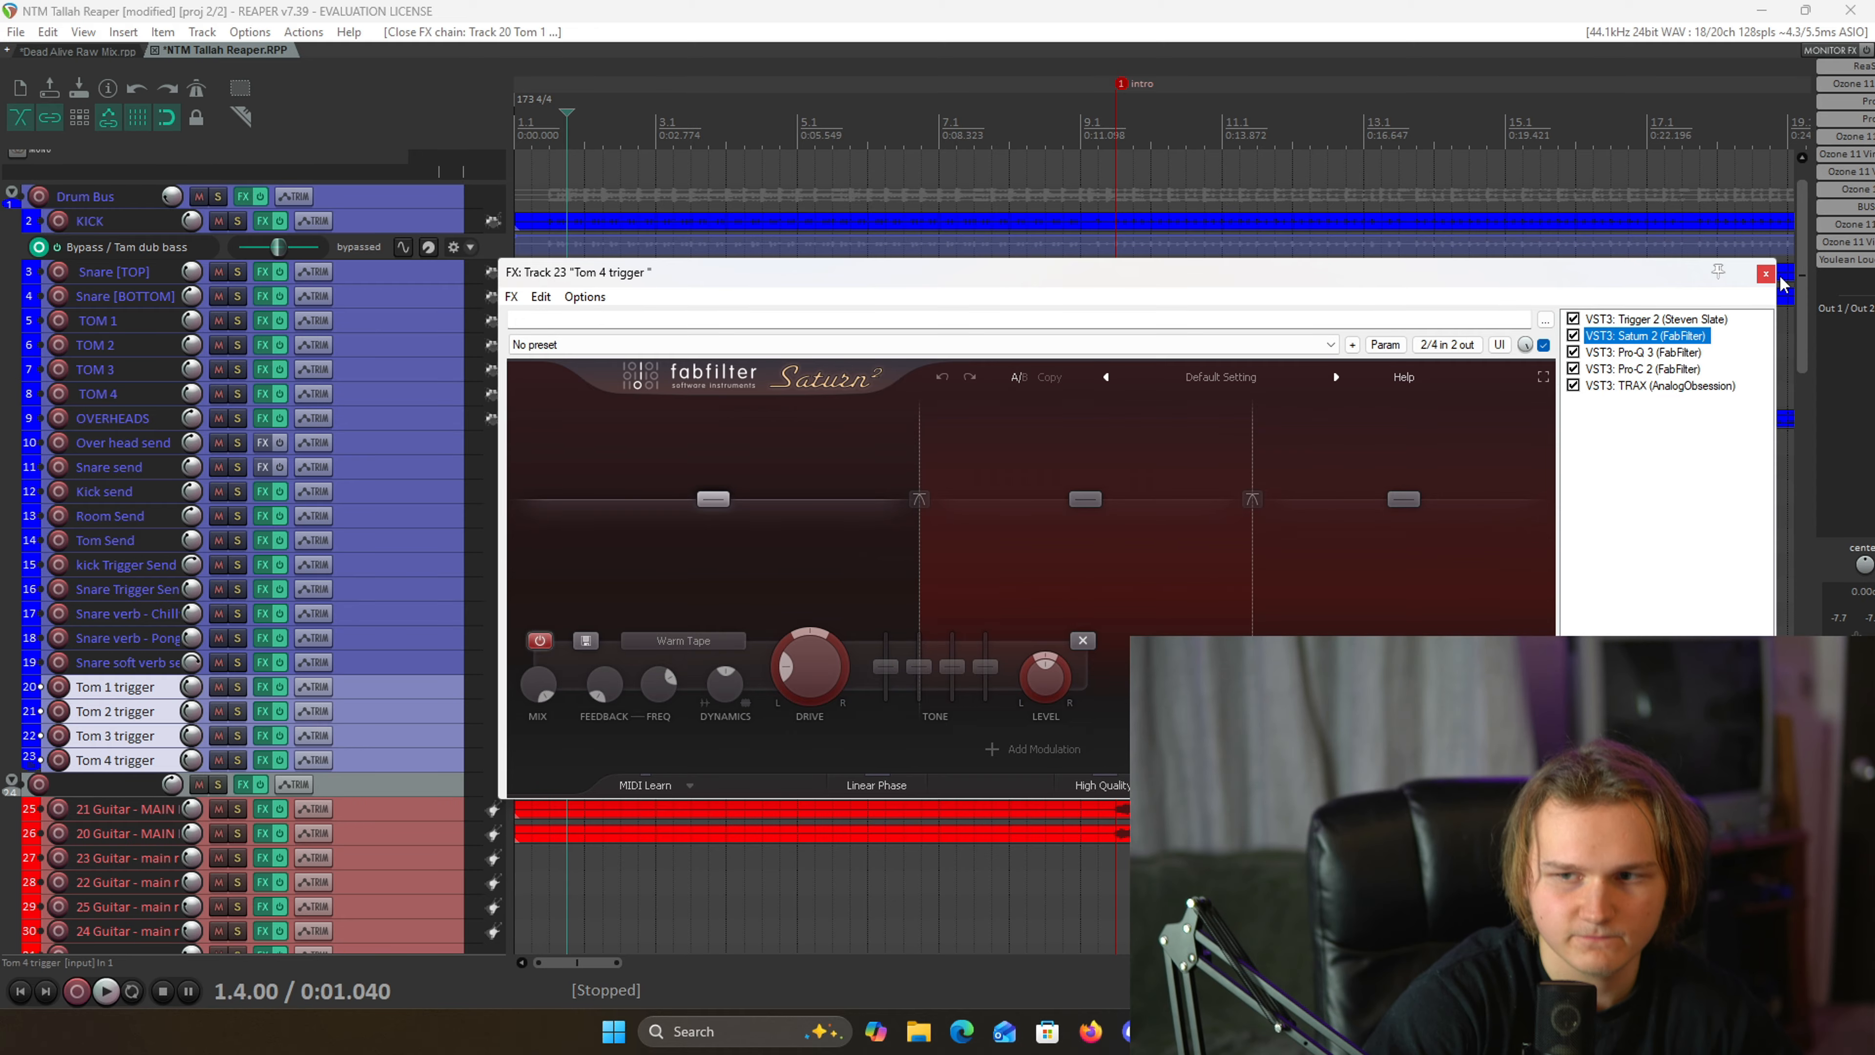
click(1765, 274)
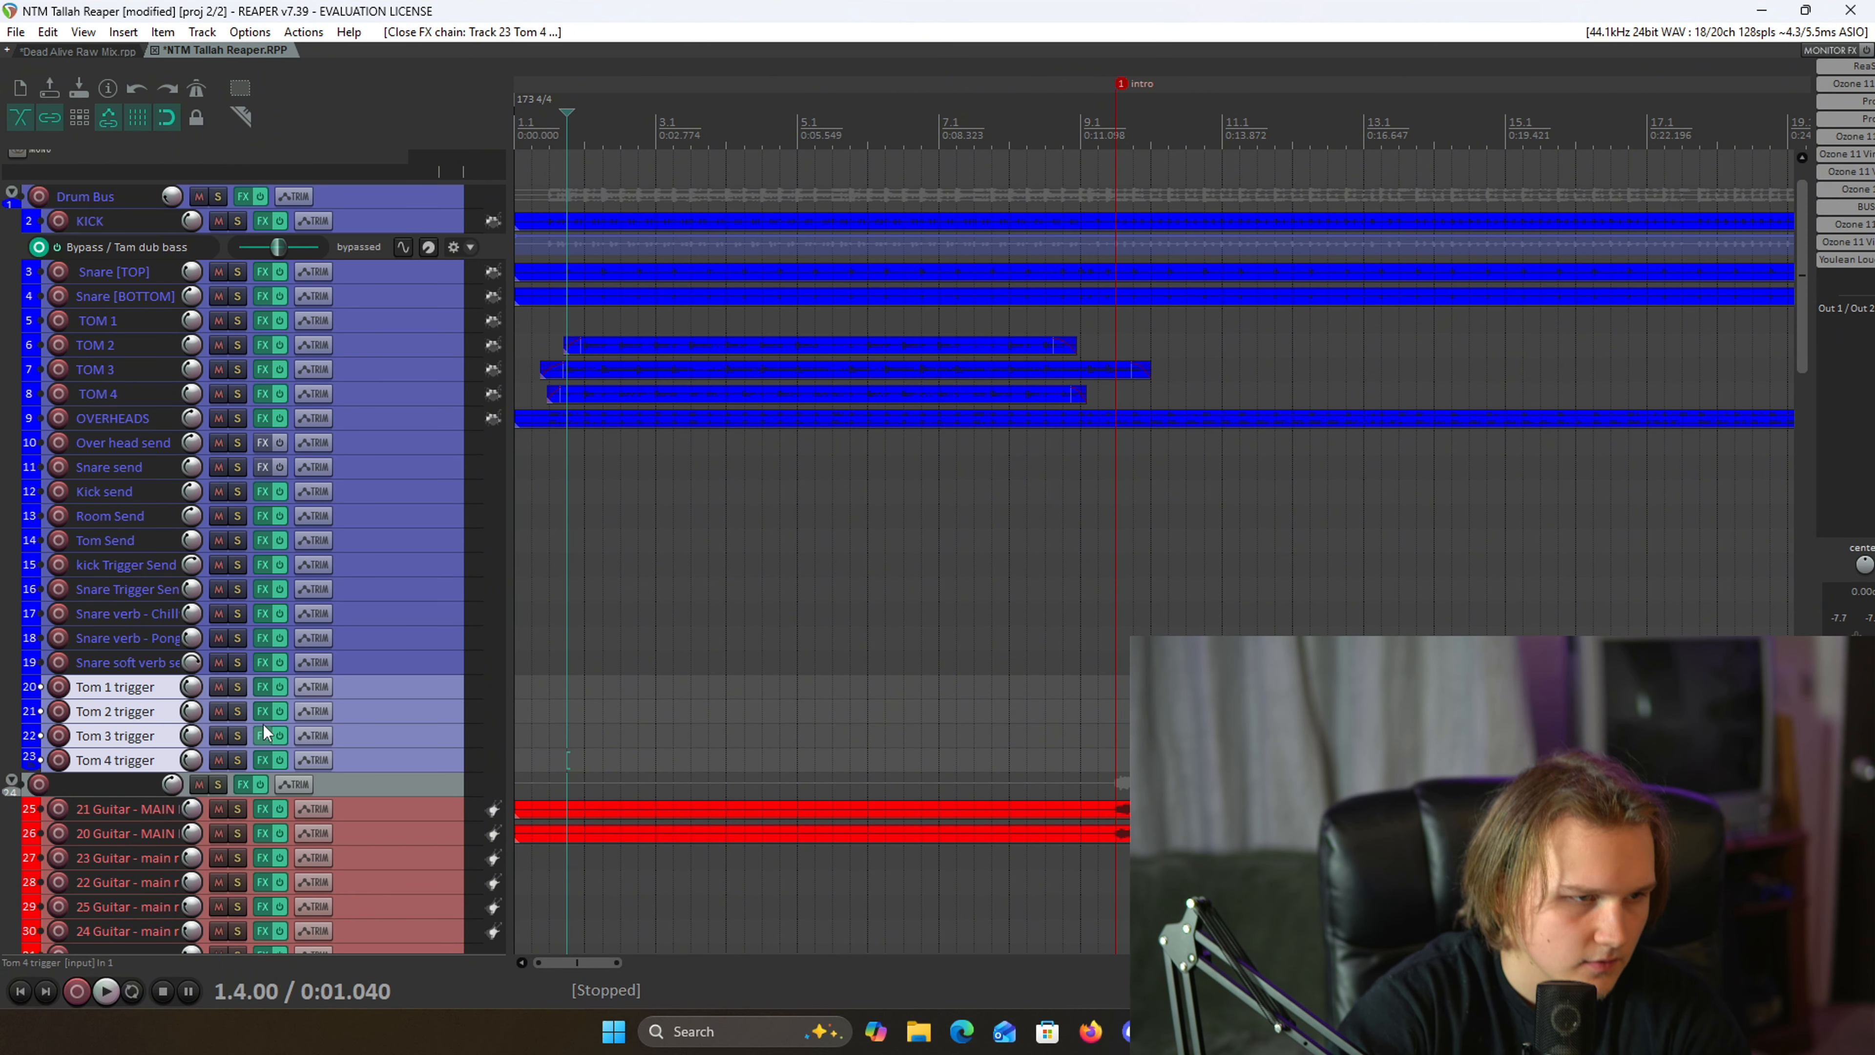
- Solo the four tom triggers, the TOM 1 to TOM 4 mics and Tom Send, and play them from about bar 3
click(237, 686)
click(352, 397)
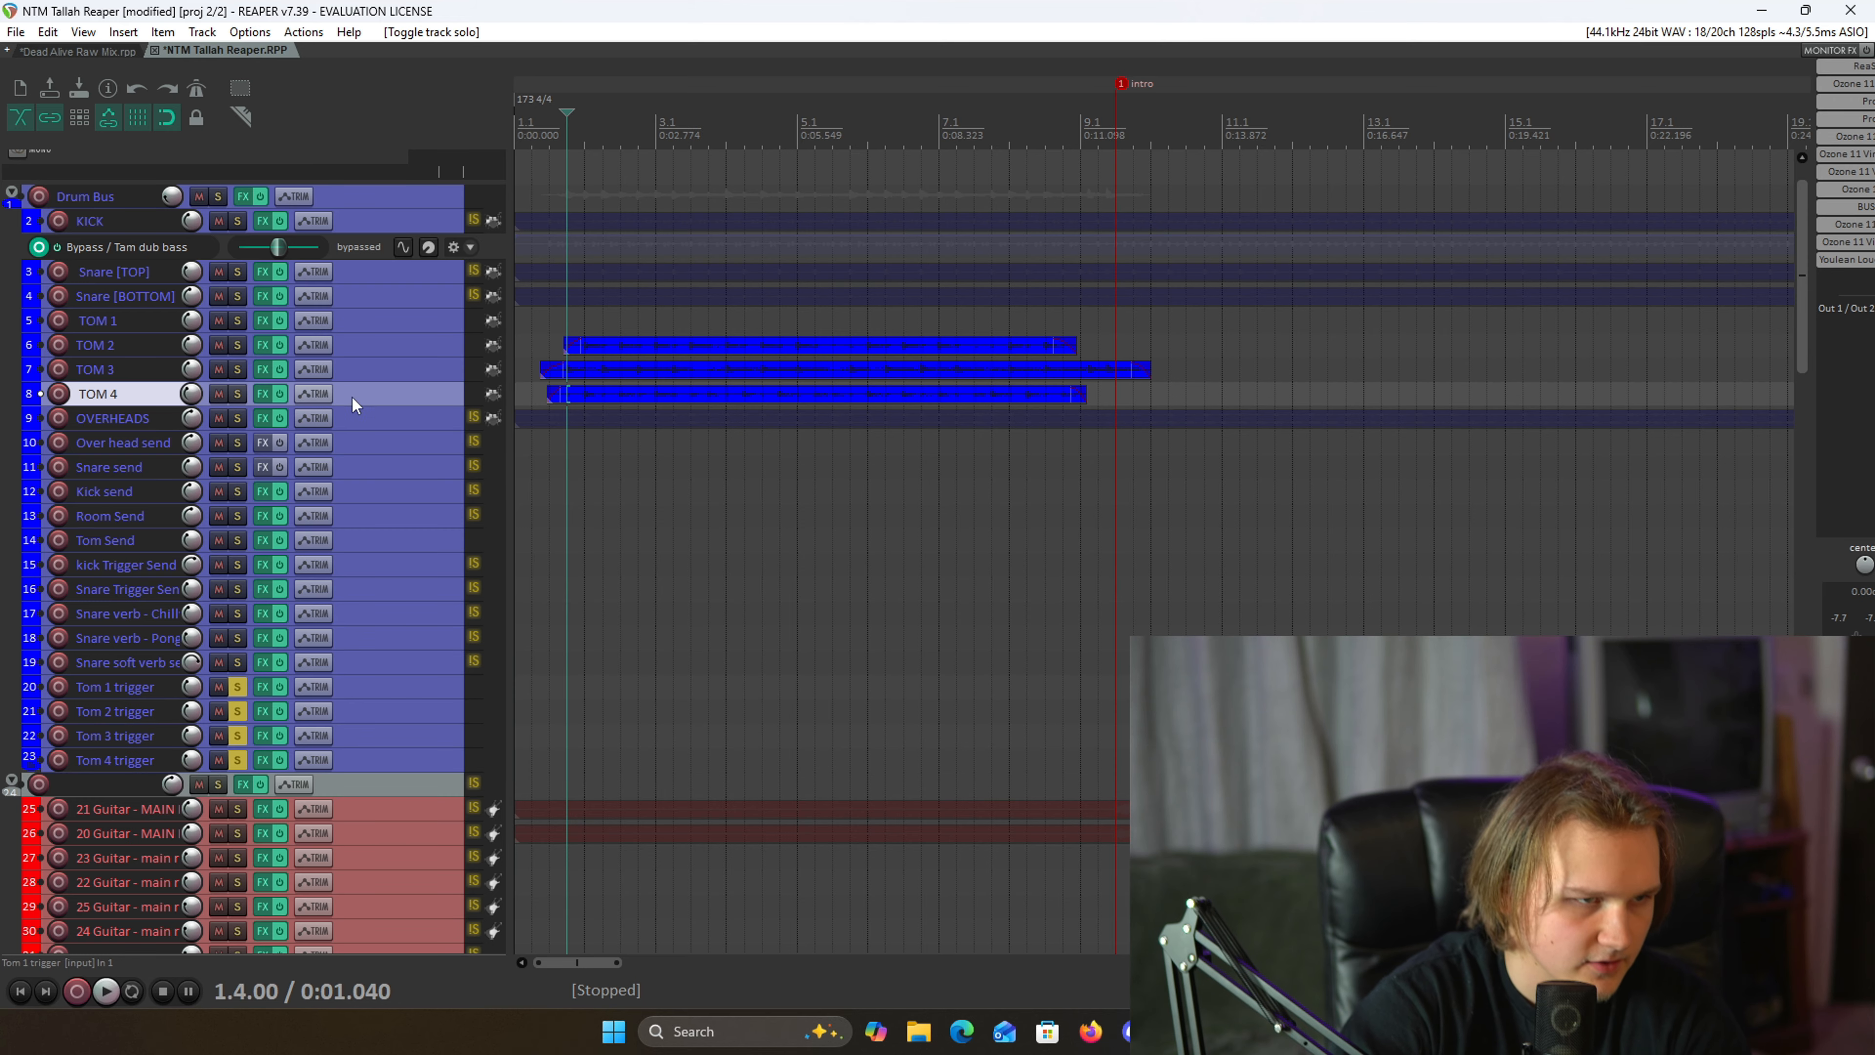
drag(363, 359, 367, 326)
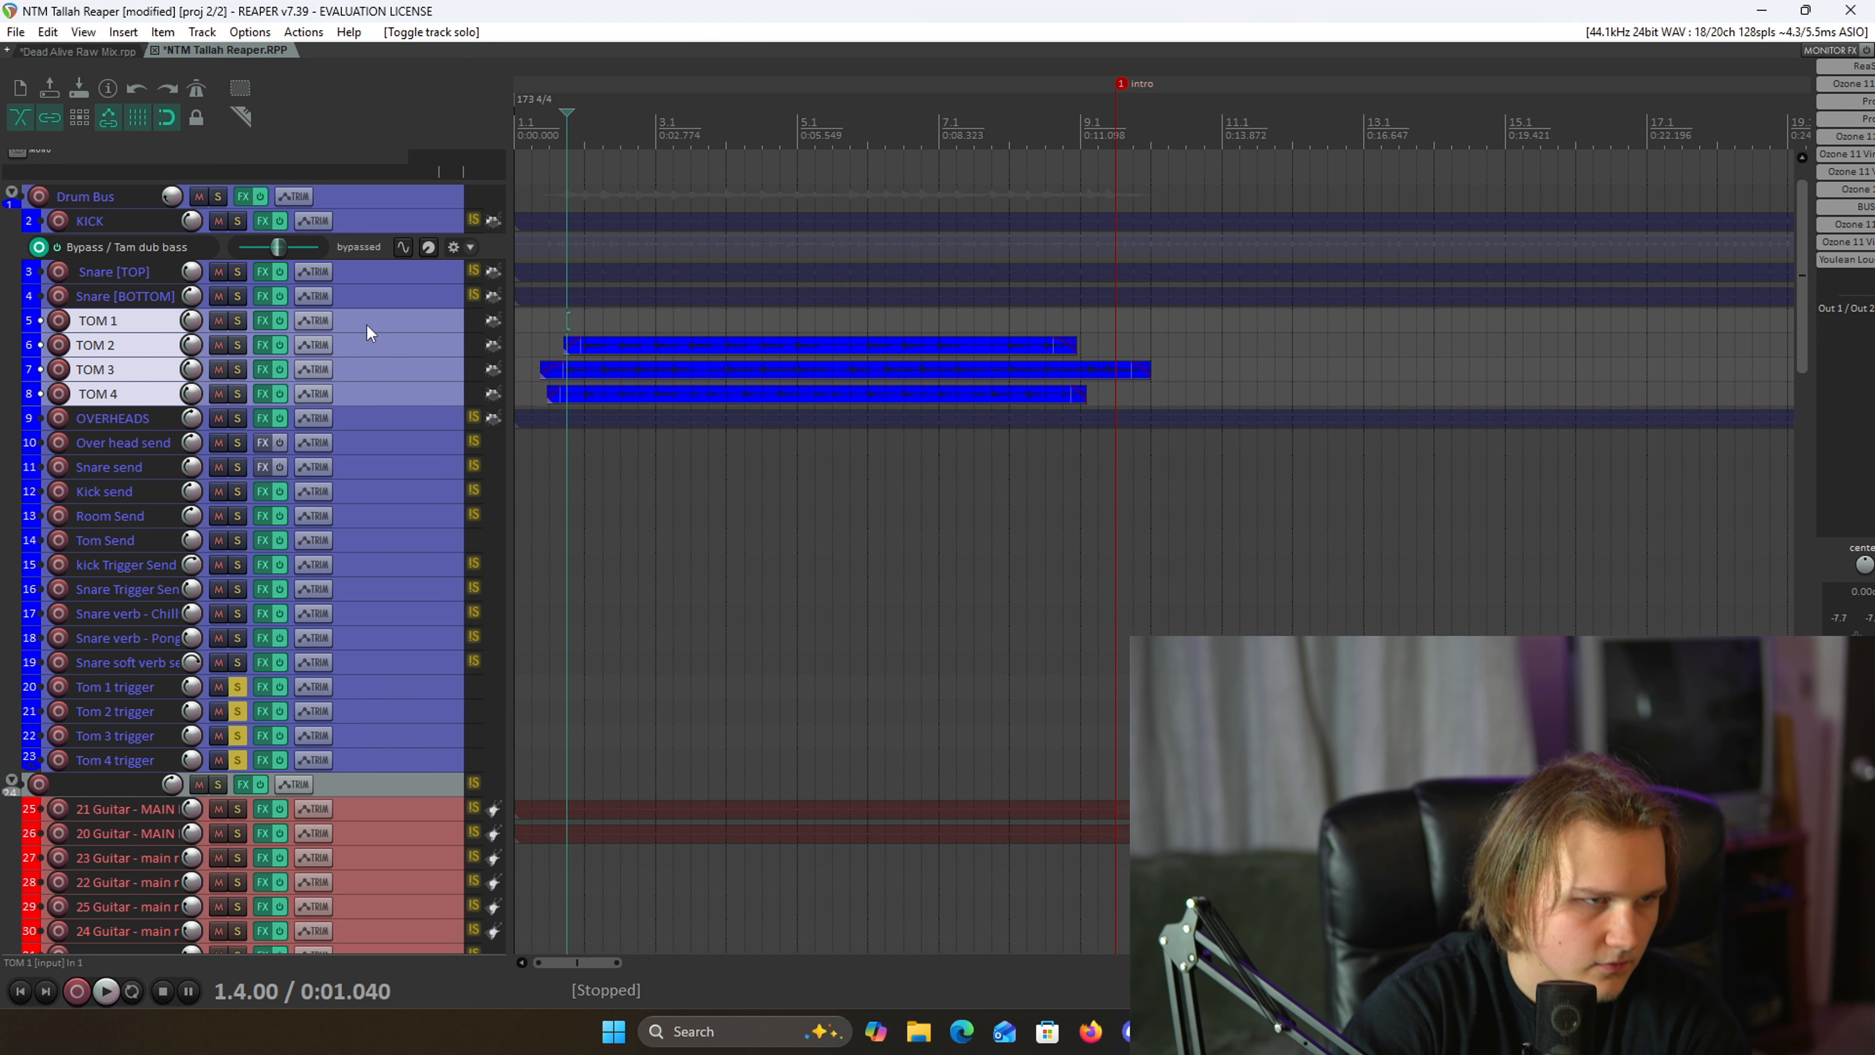
click(238, 320)
click(361, 543)
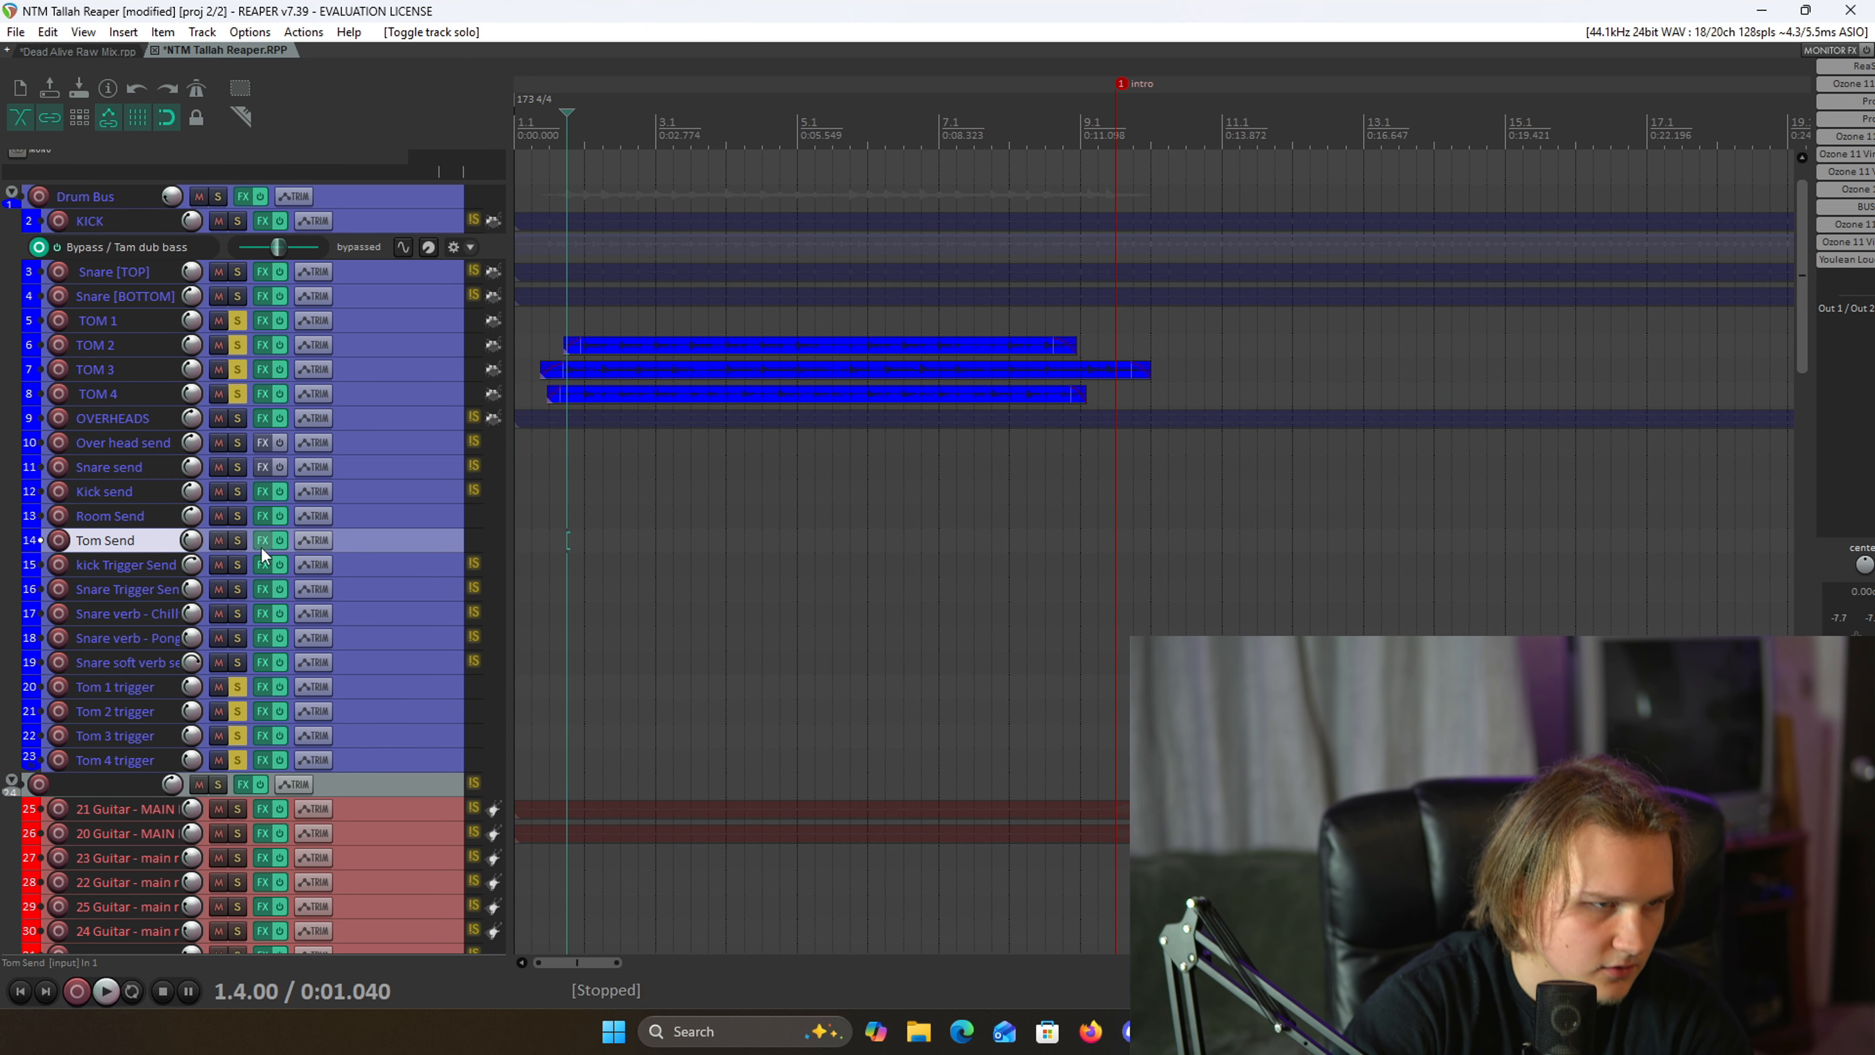
click(238, 540)
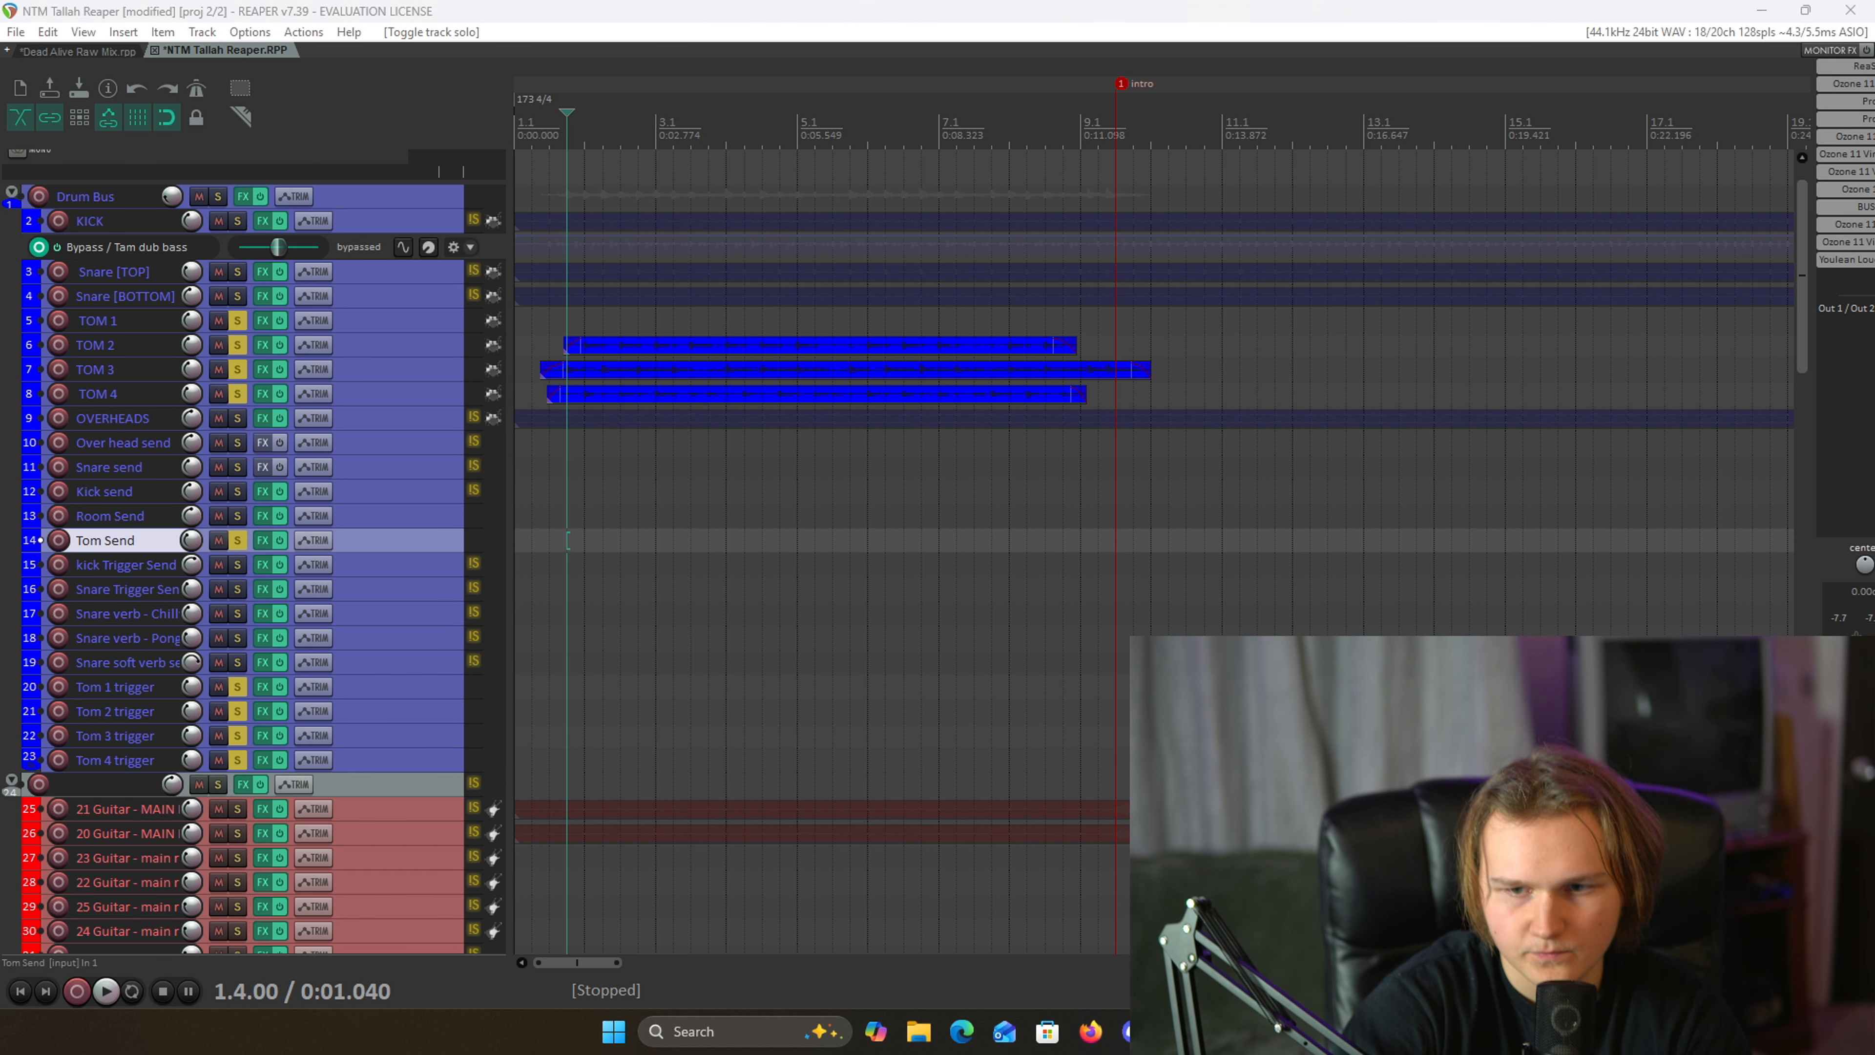
click(671, 130)
key(space)
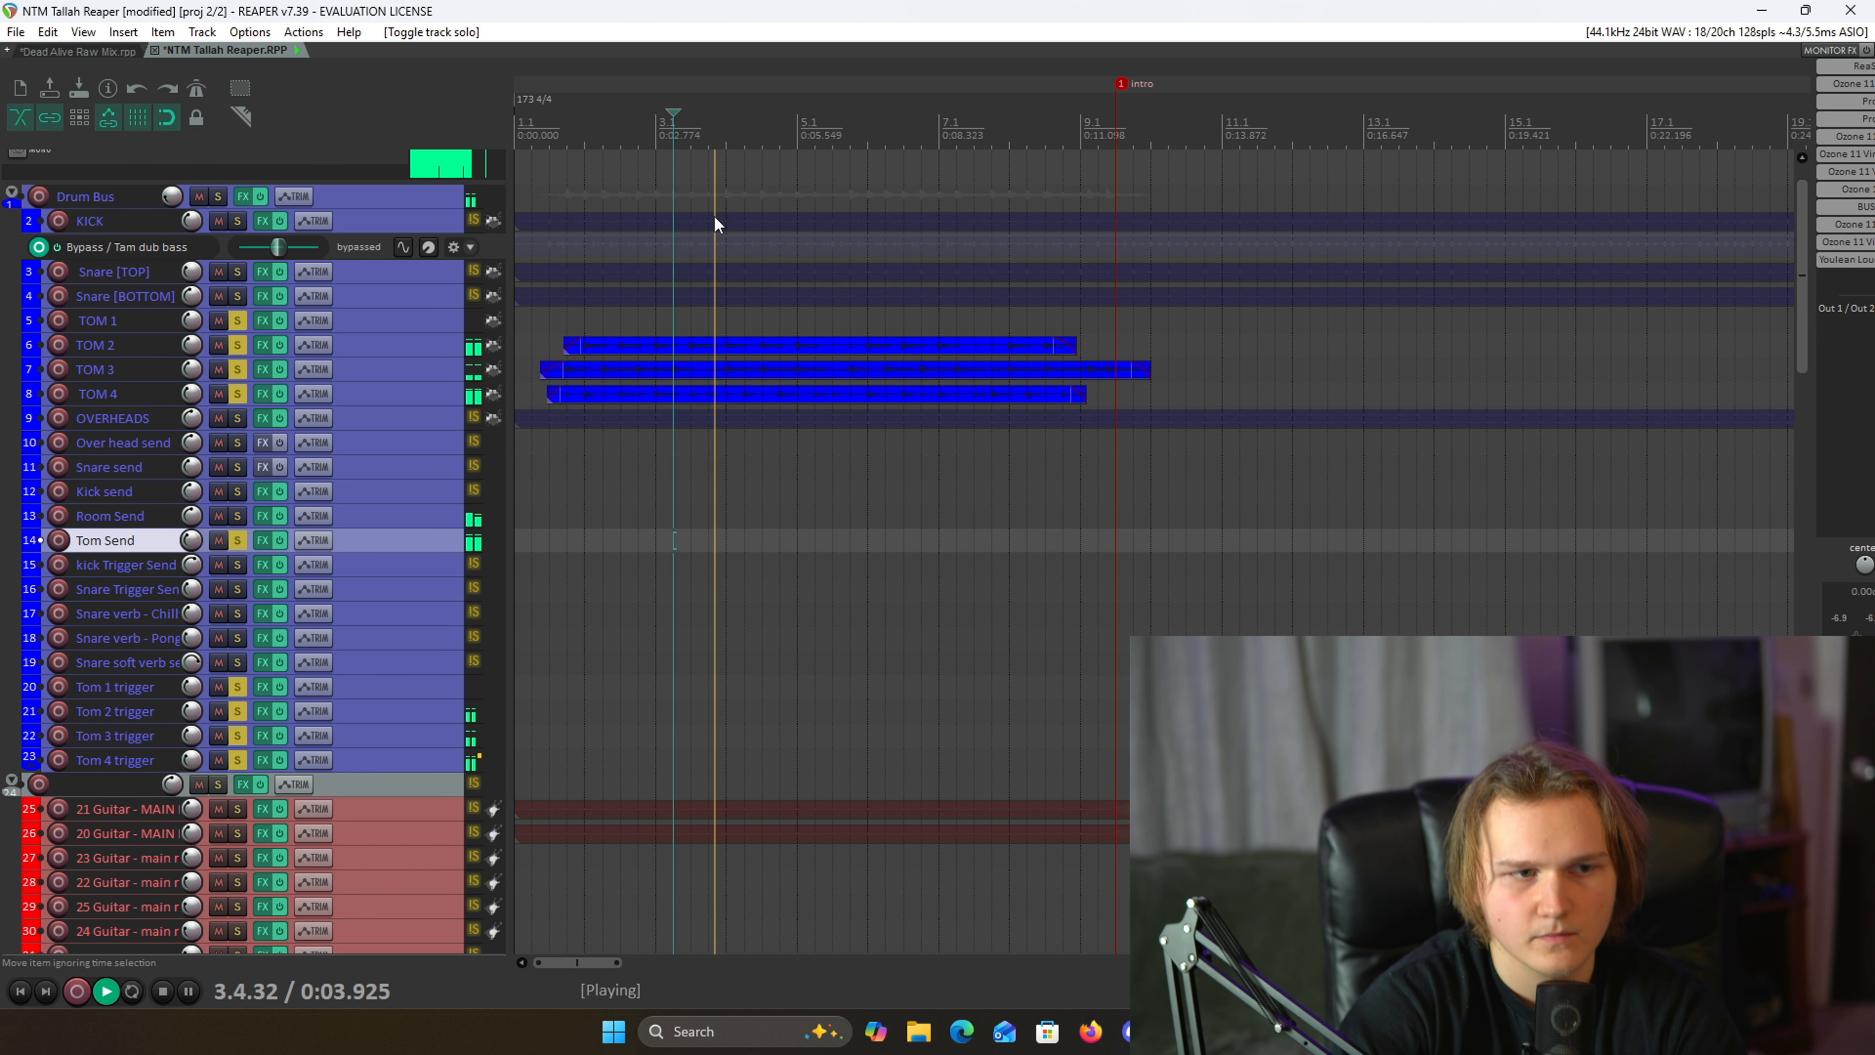
- Select the Tom 1 to Tom 4 trigger tracks during playback and restart playback from 1.4.00
click(347, 759)
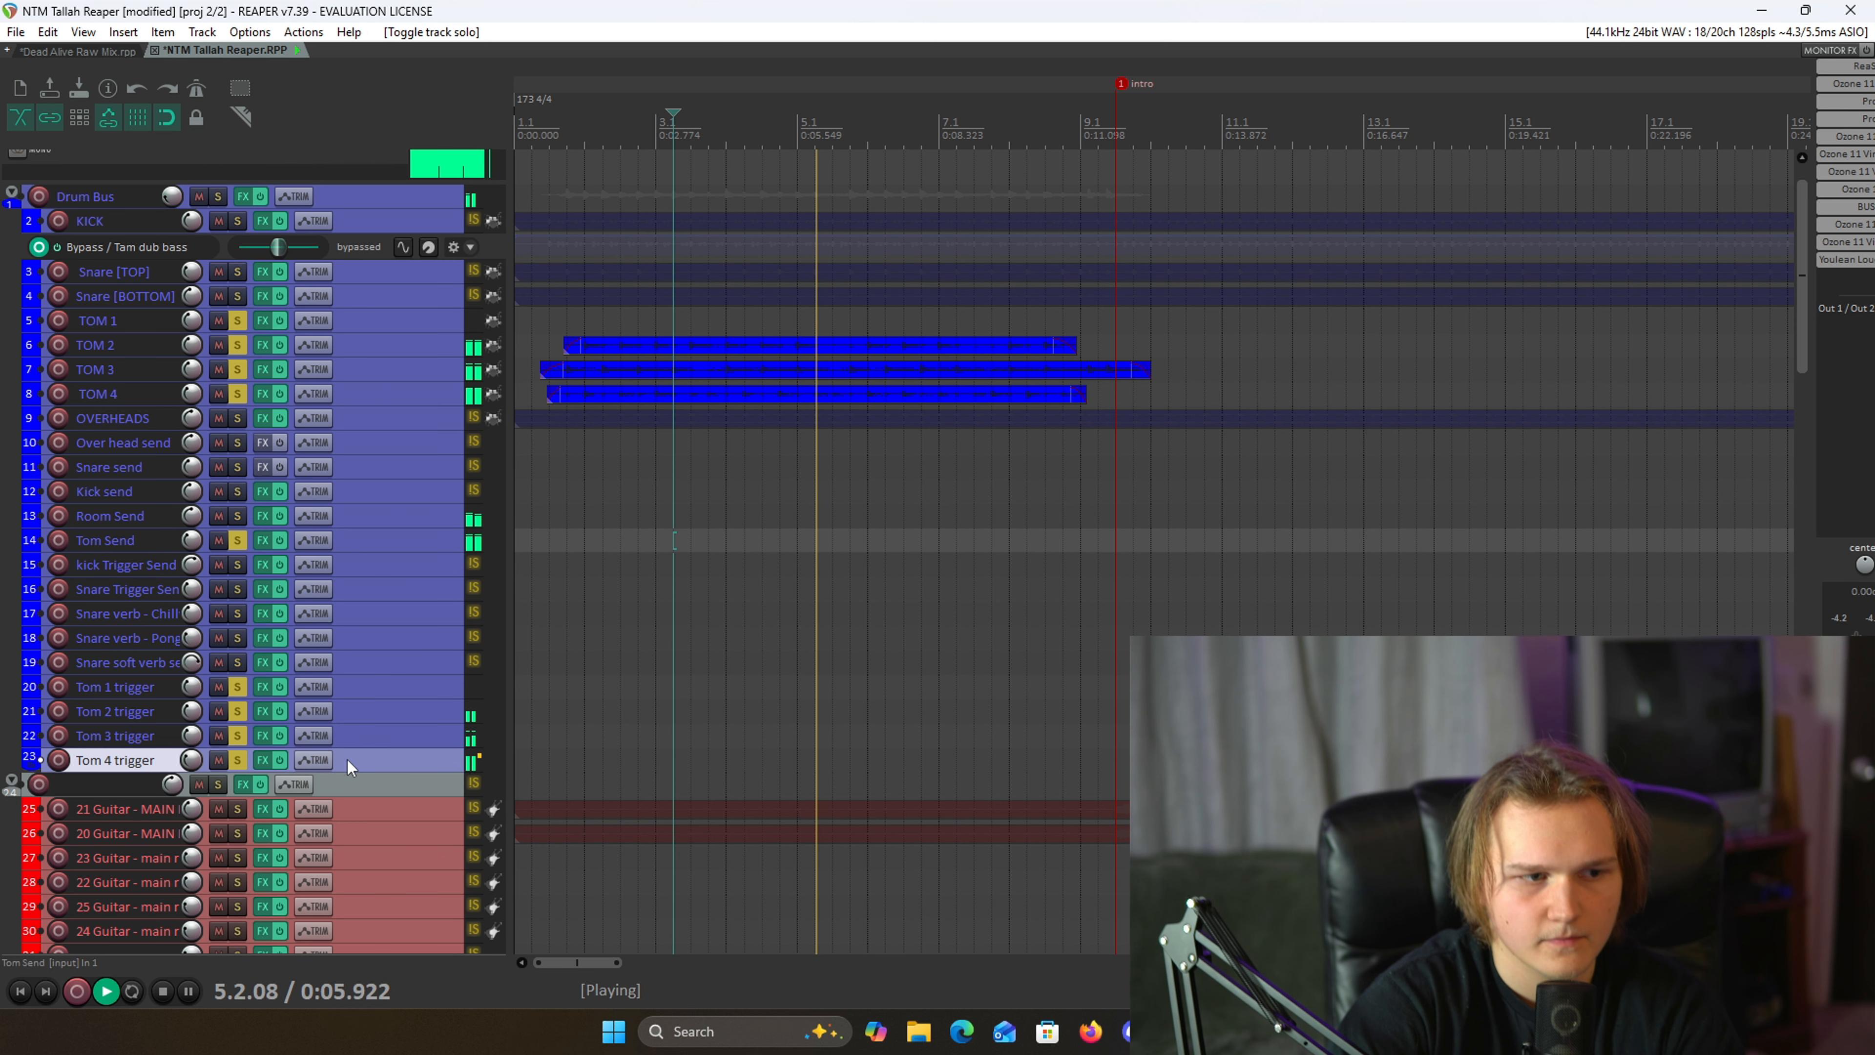
ctrl+click(347, 737)
ctrl+click(347, 713)
click(346, 692)
ctrl+click(340, 715)
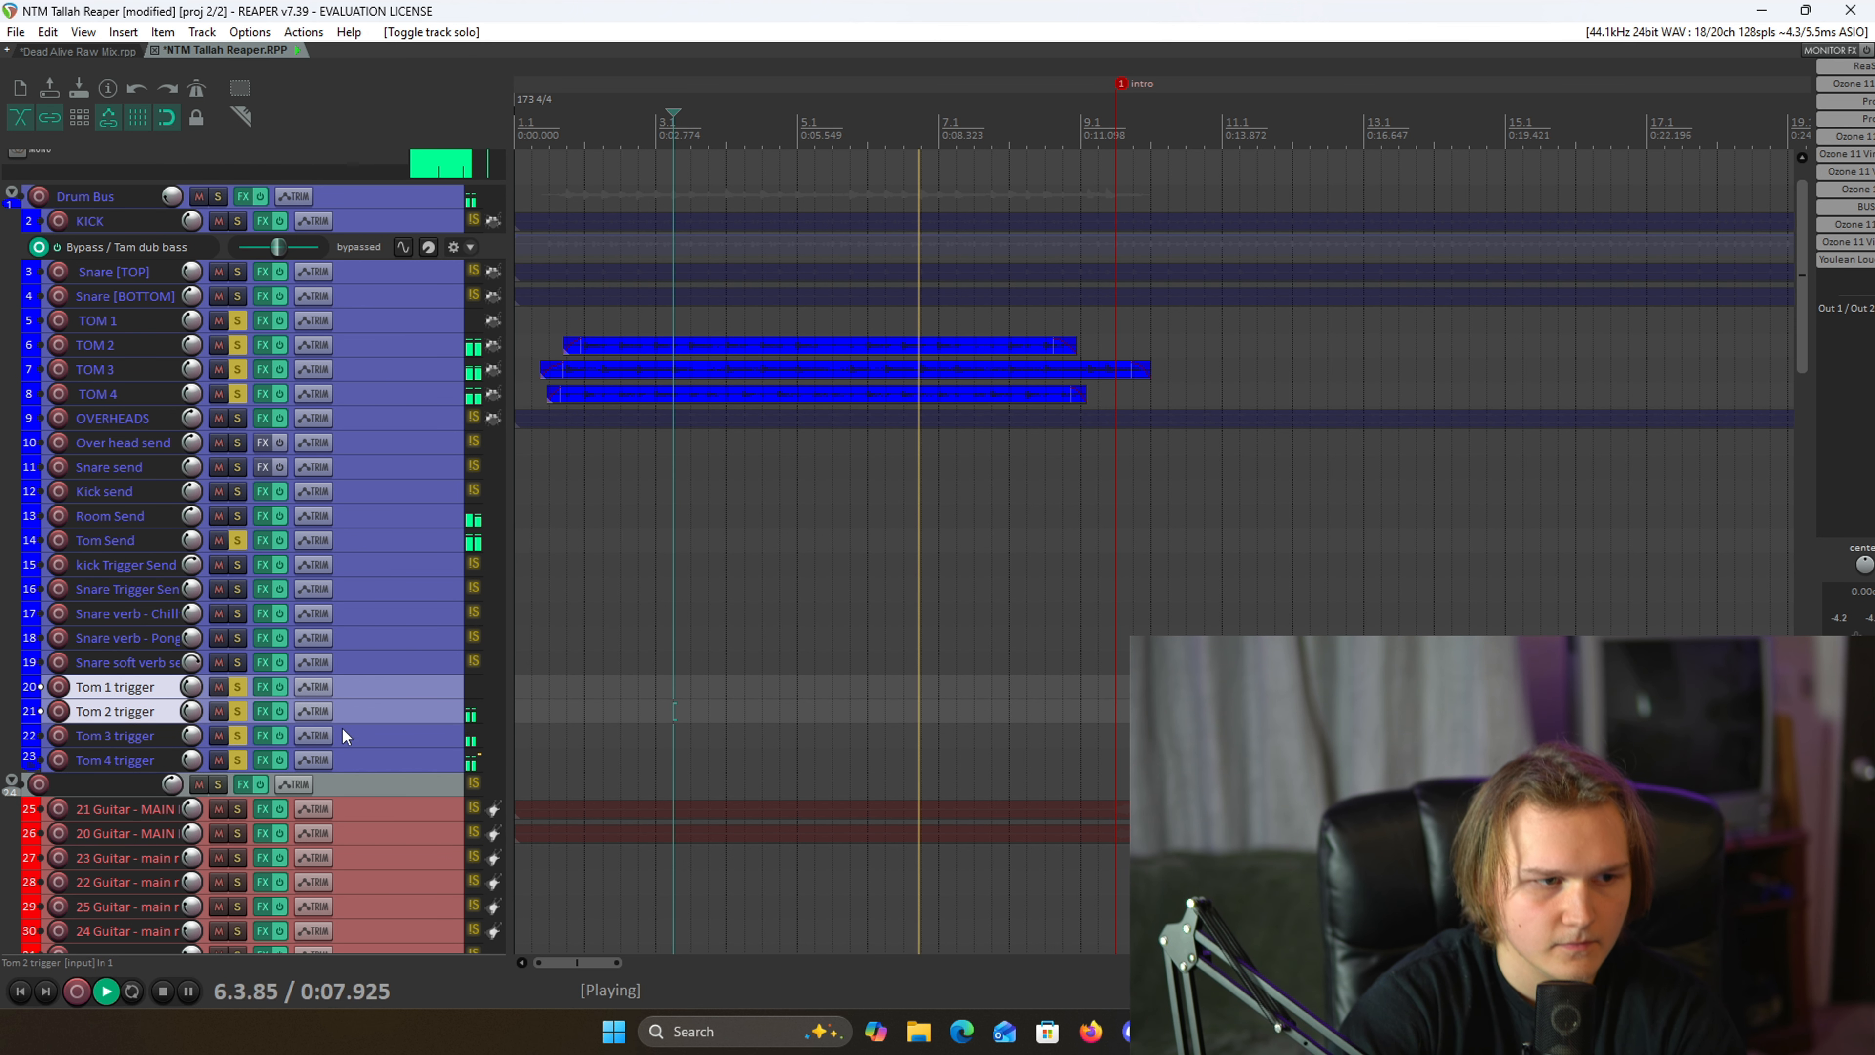
ctrl+click(342, 735)
ctrl+click(352, 759)
click(570, 140)
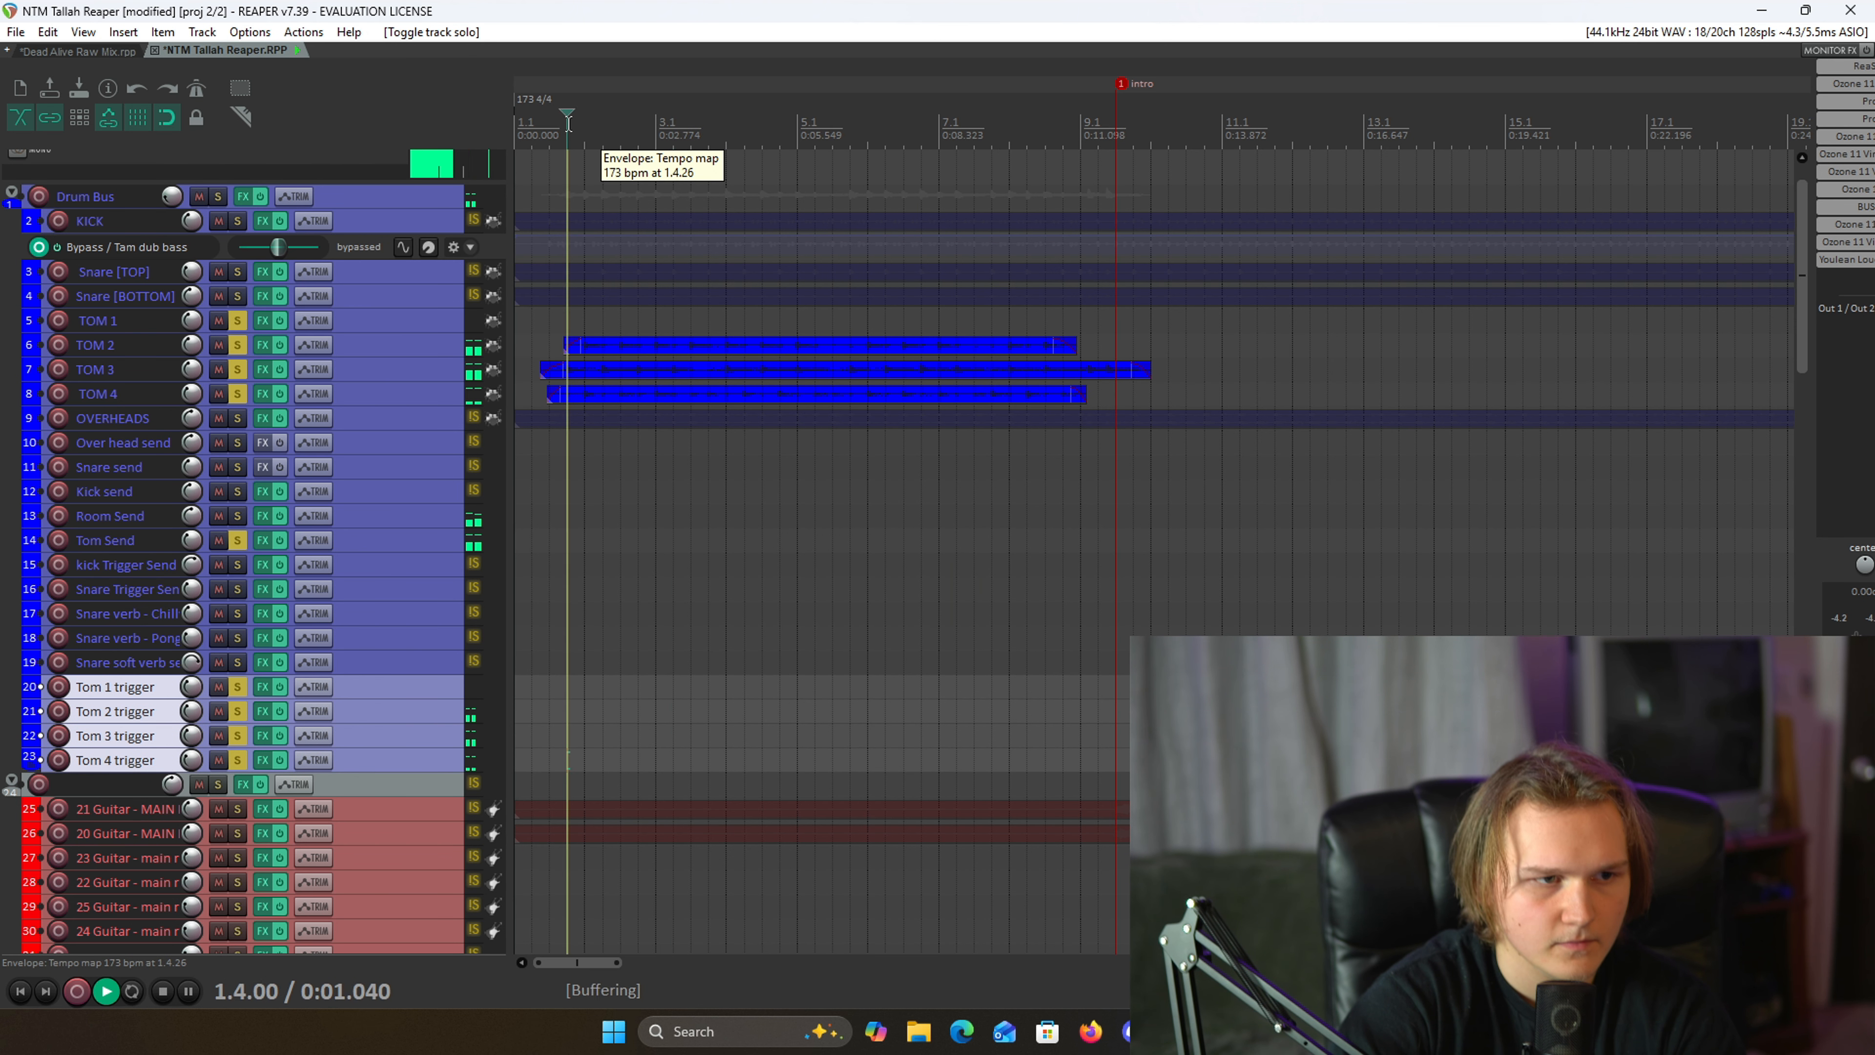
- Toggle the solo of the four tom triggers off and on twice to compare the toms with and without them
click(241, 686)
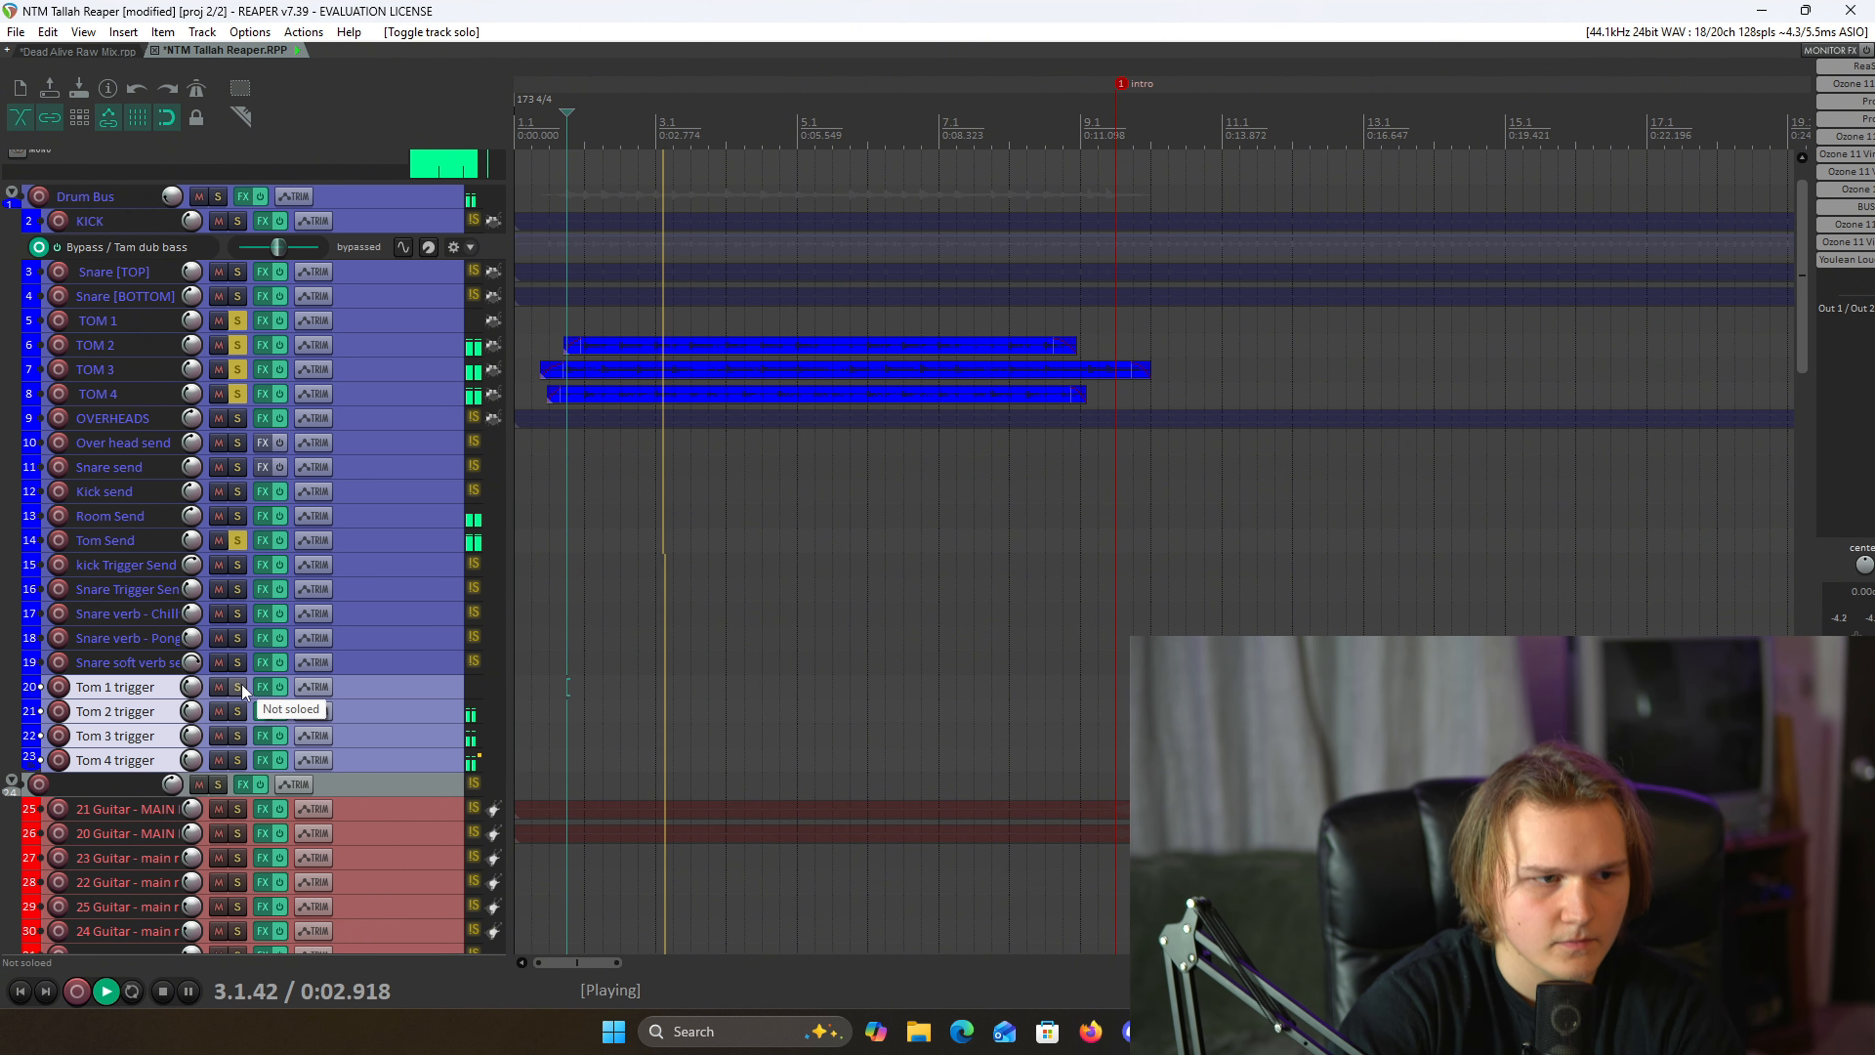
click(238, 690)
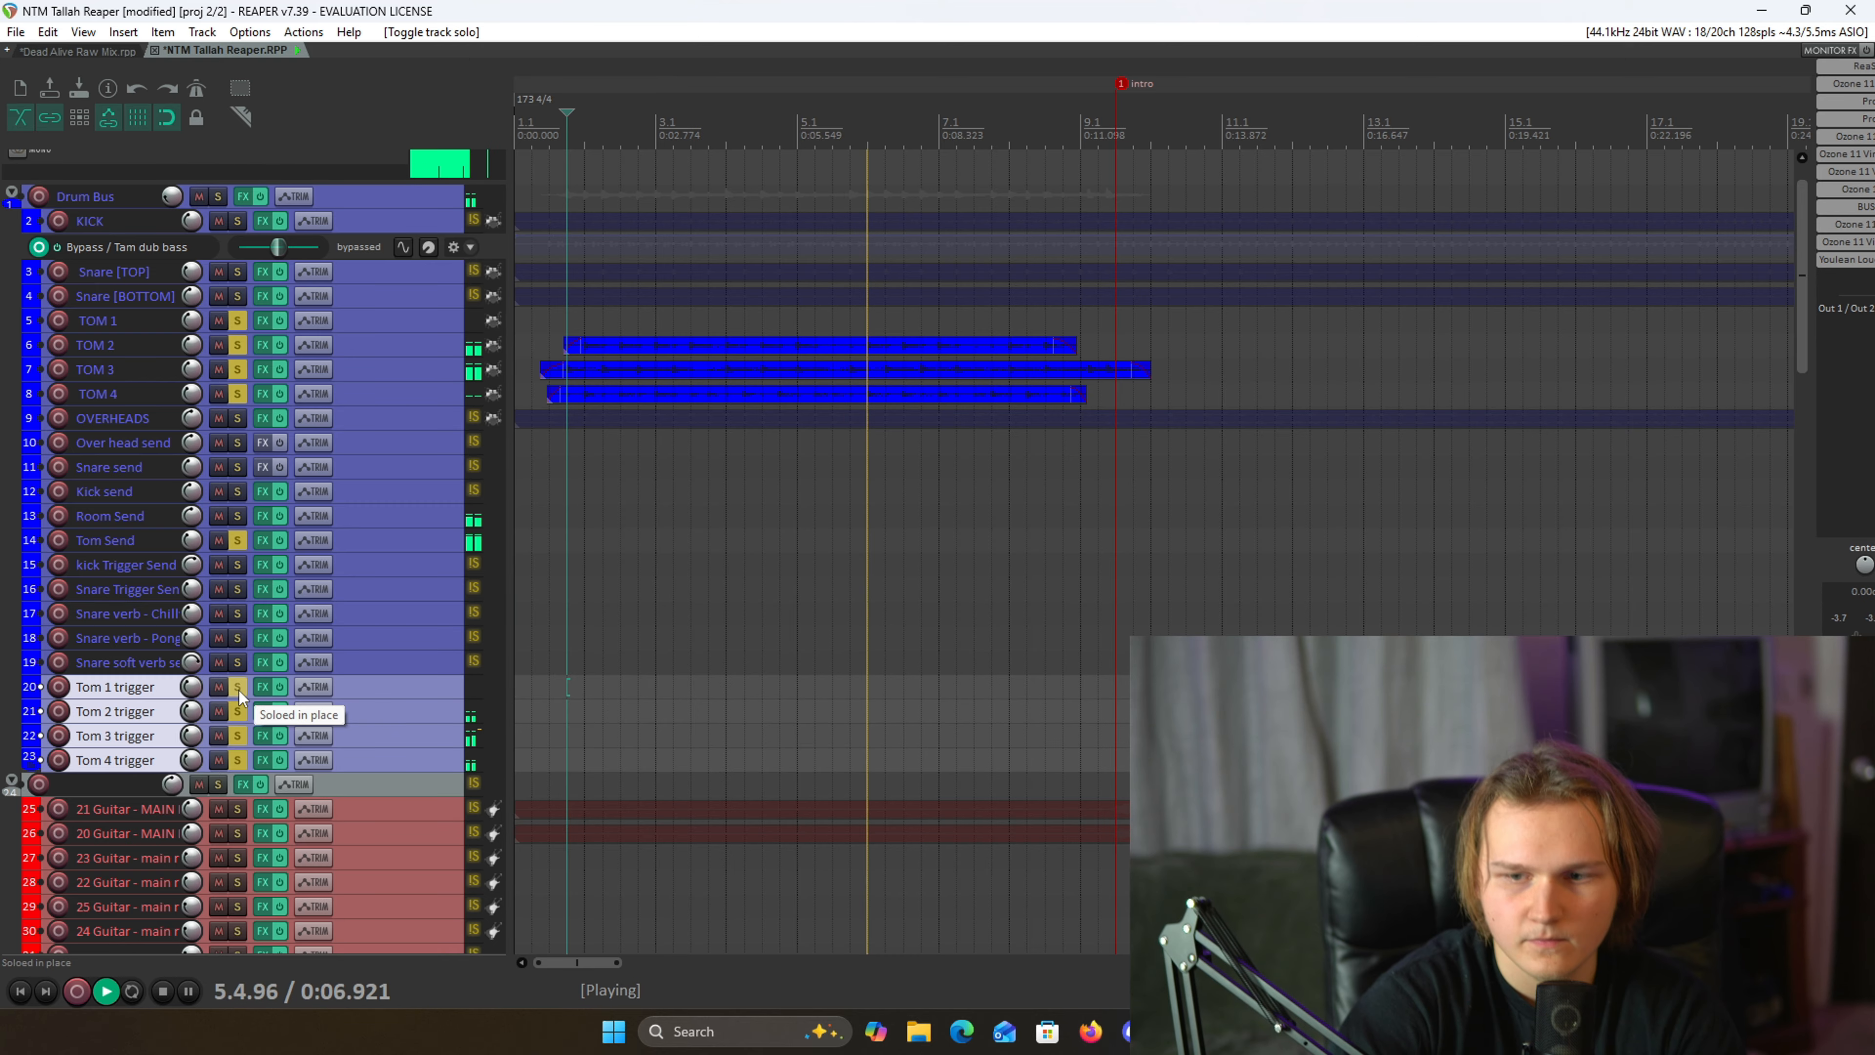
click(238, 690)
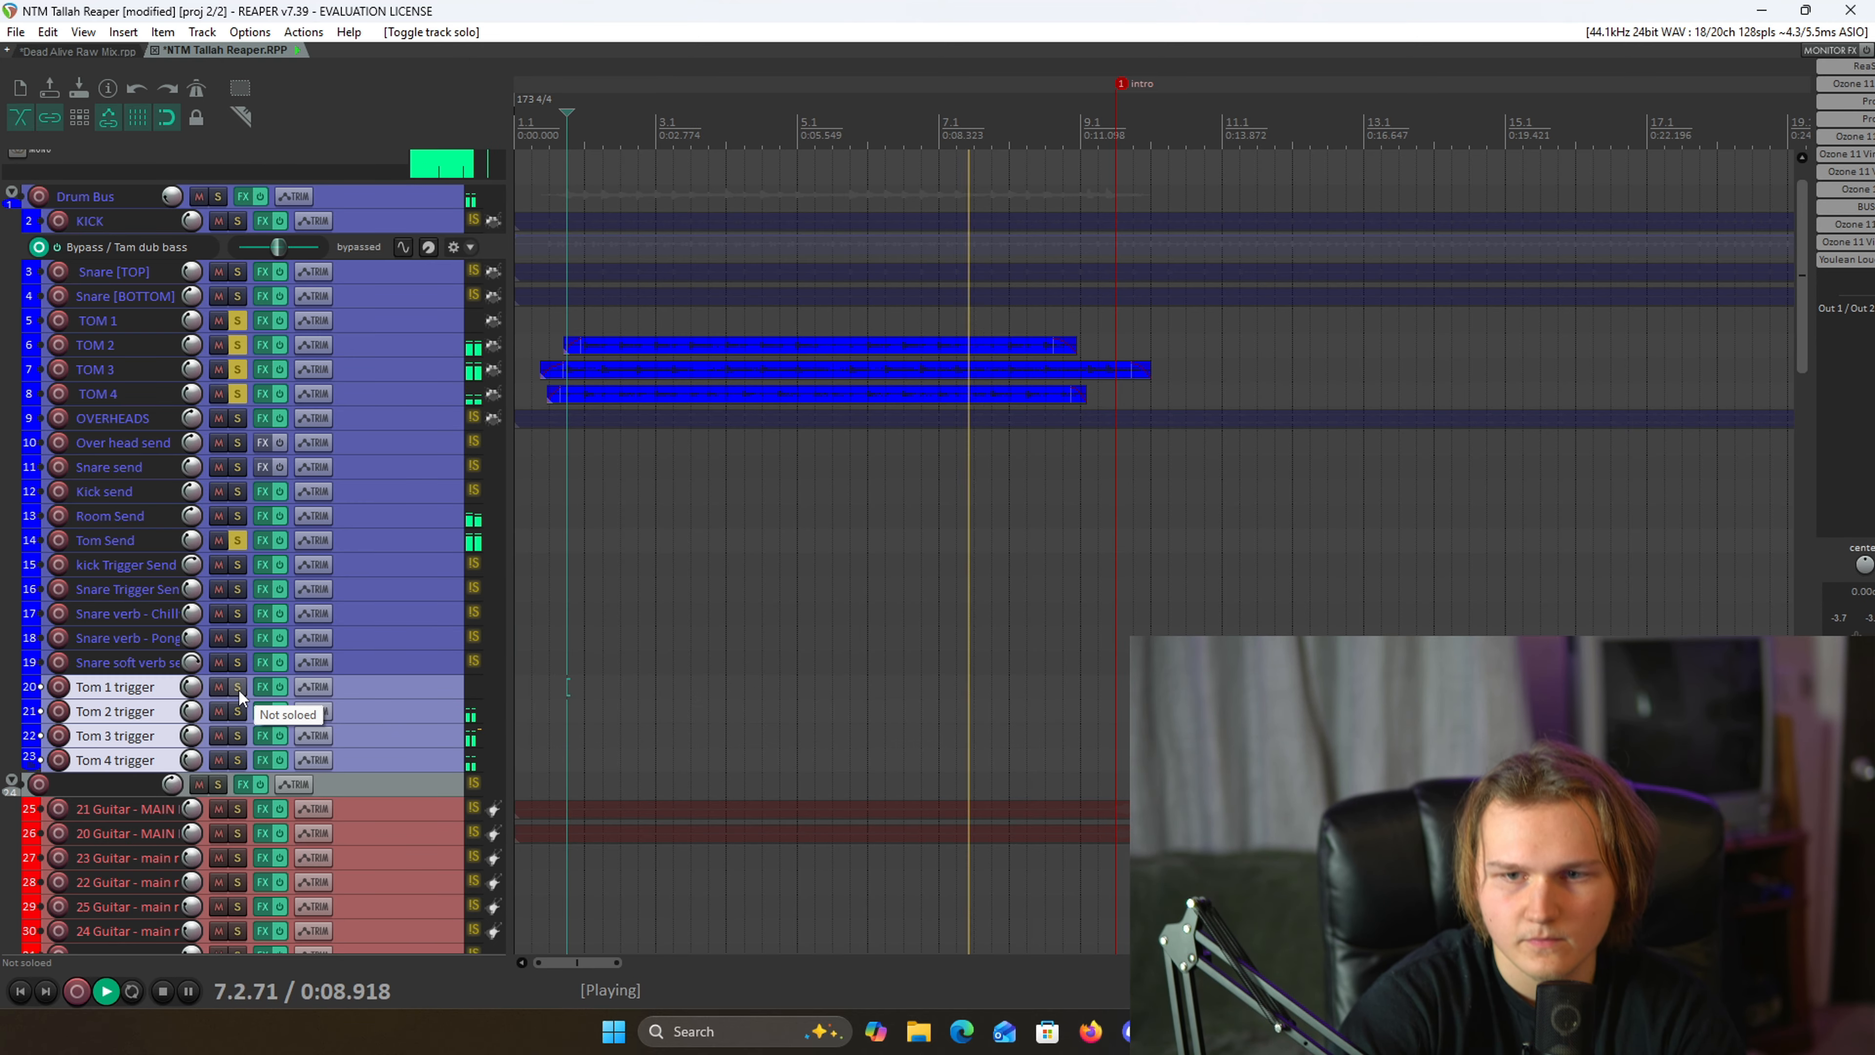
click(238, 691)
- Unsolo the TOM 1 to TOM 4 mic tracks and Tom Send to hear only the tom triggers
click(361, 389)
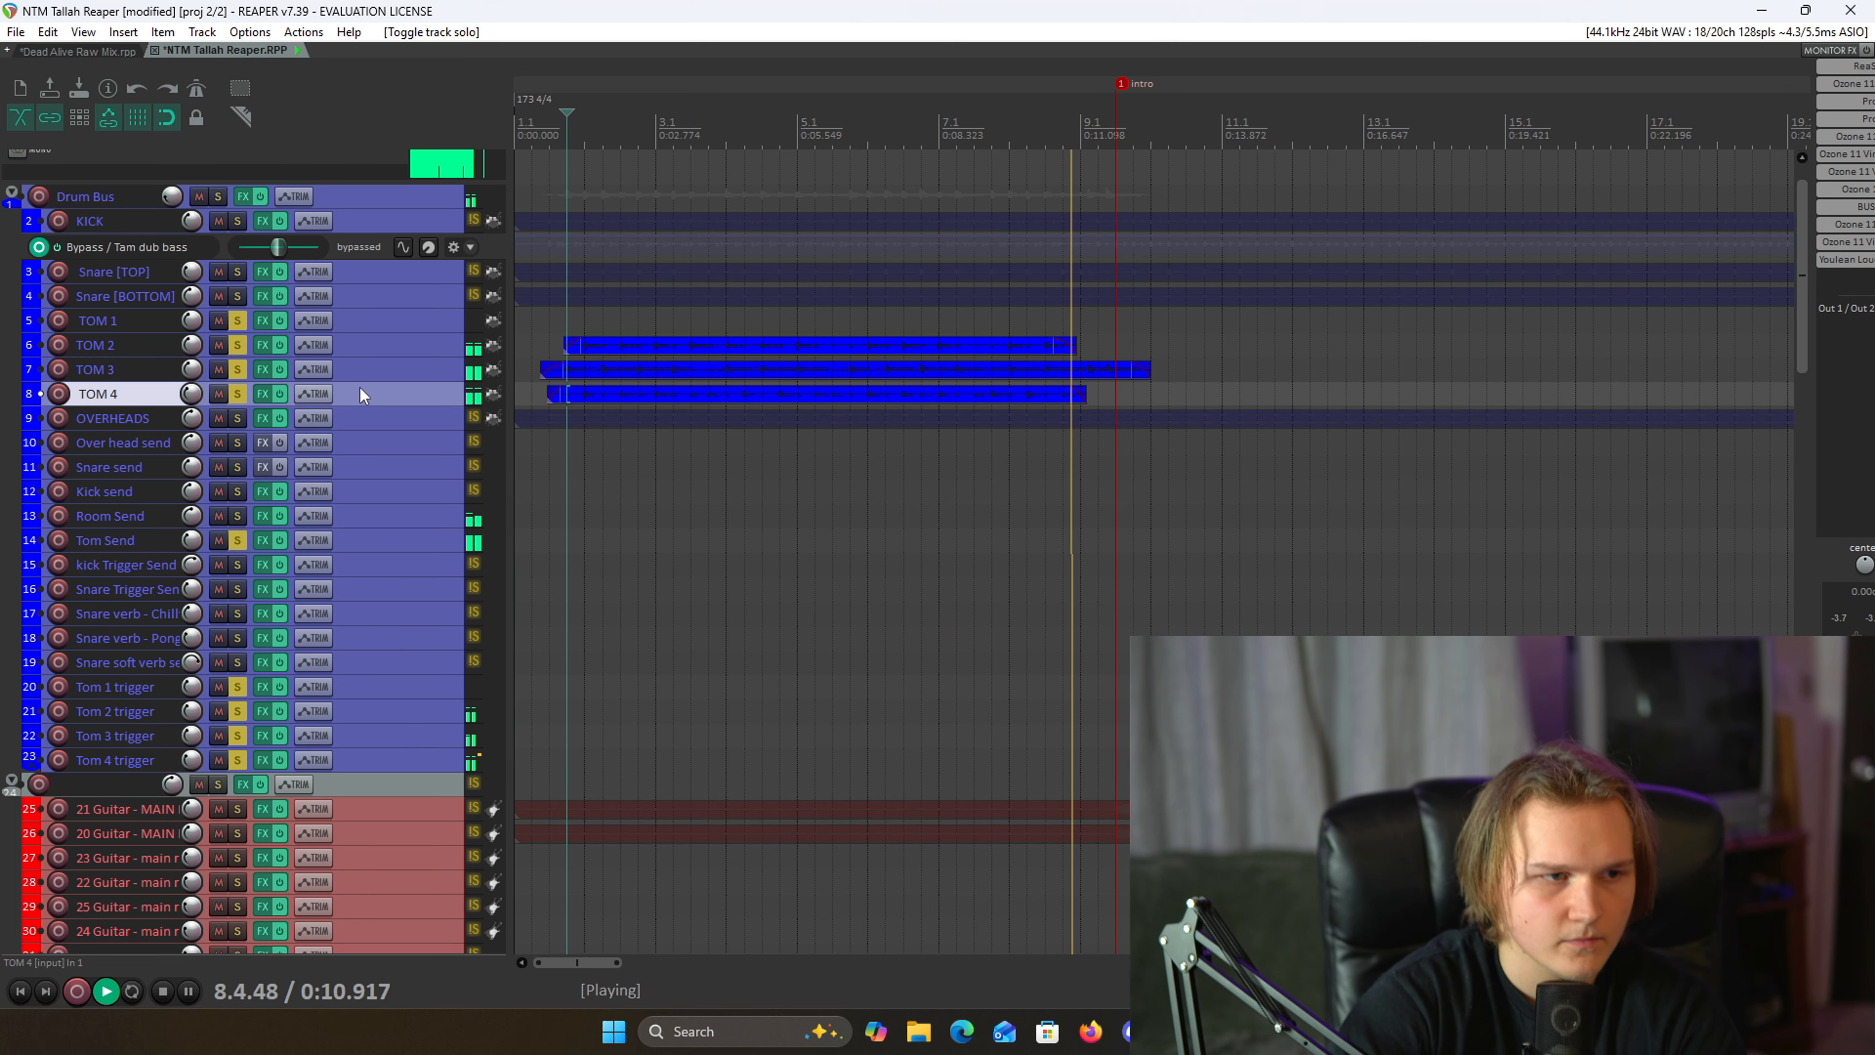
ctrl+click(362, 370)
ctrl+click(364, 346)
ctrl+click(351, 328)
click(237, 320)
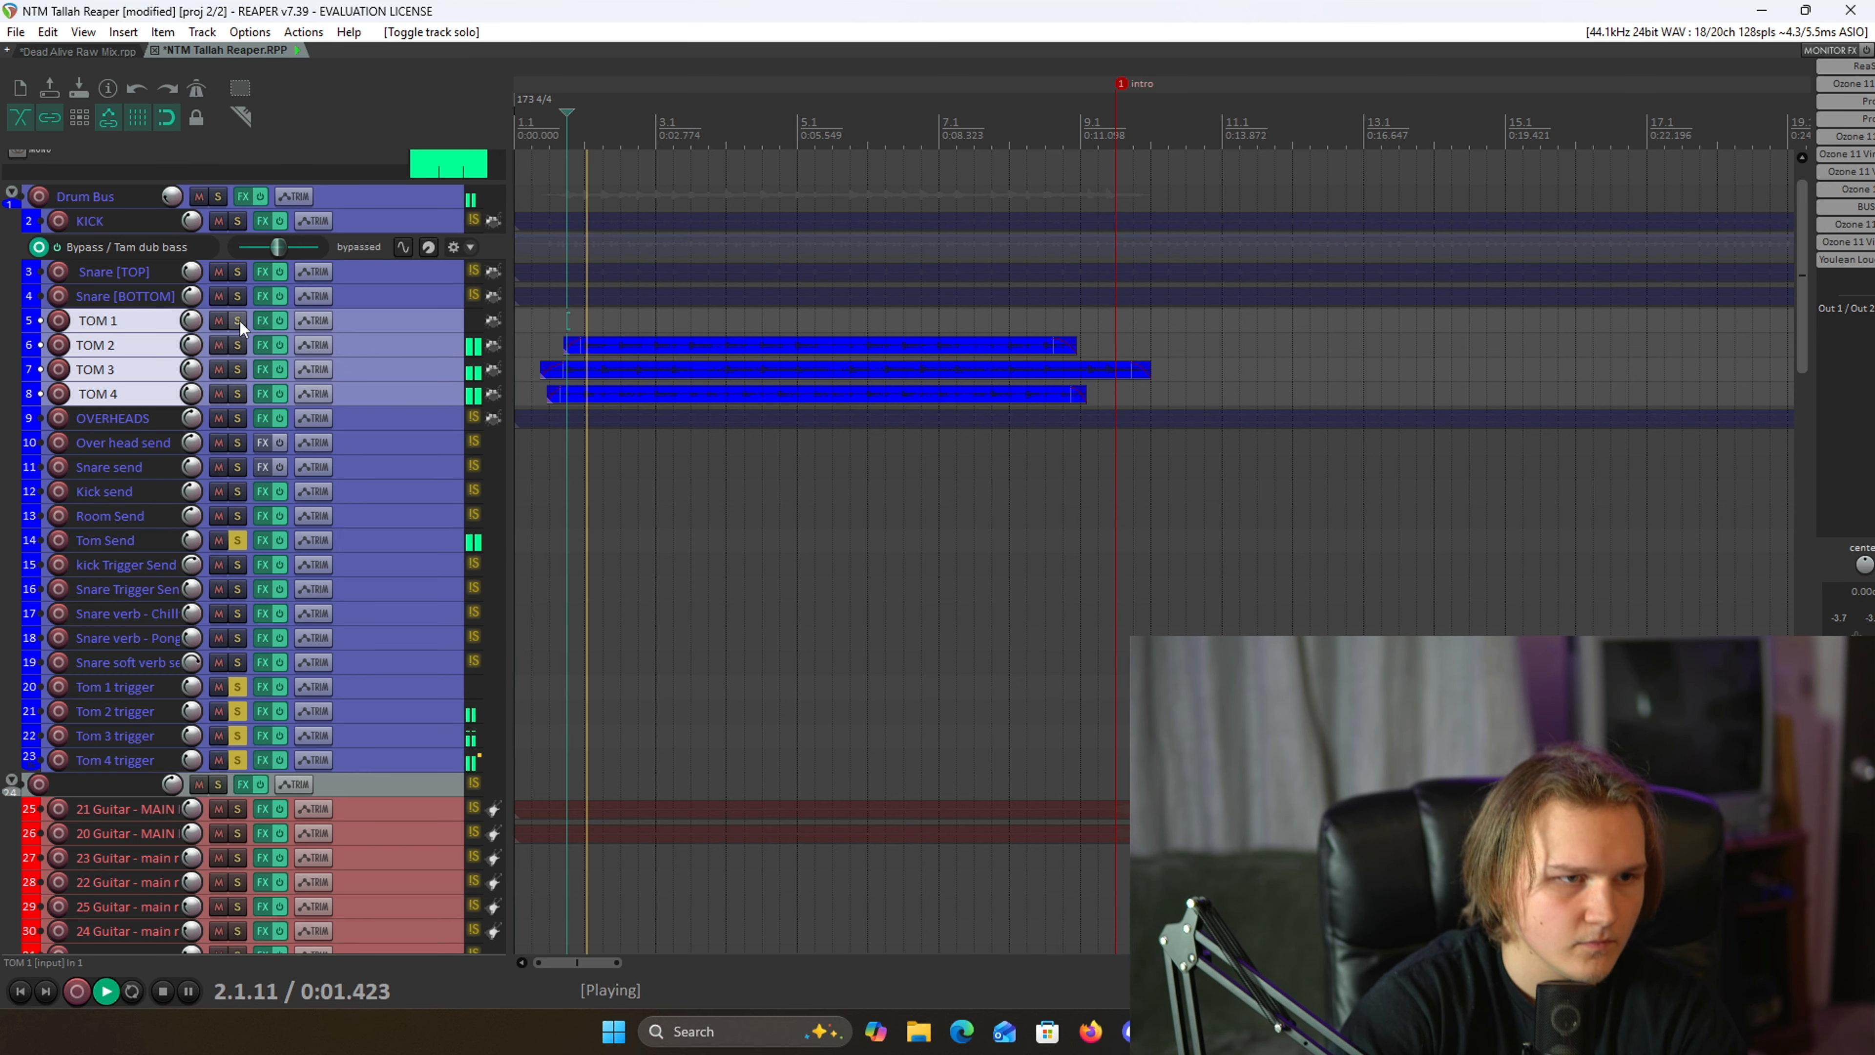
click(244, 543)
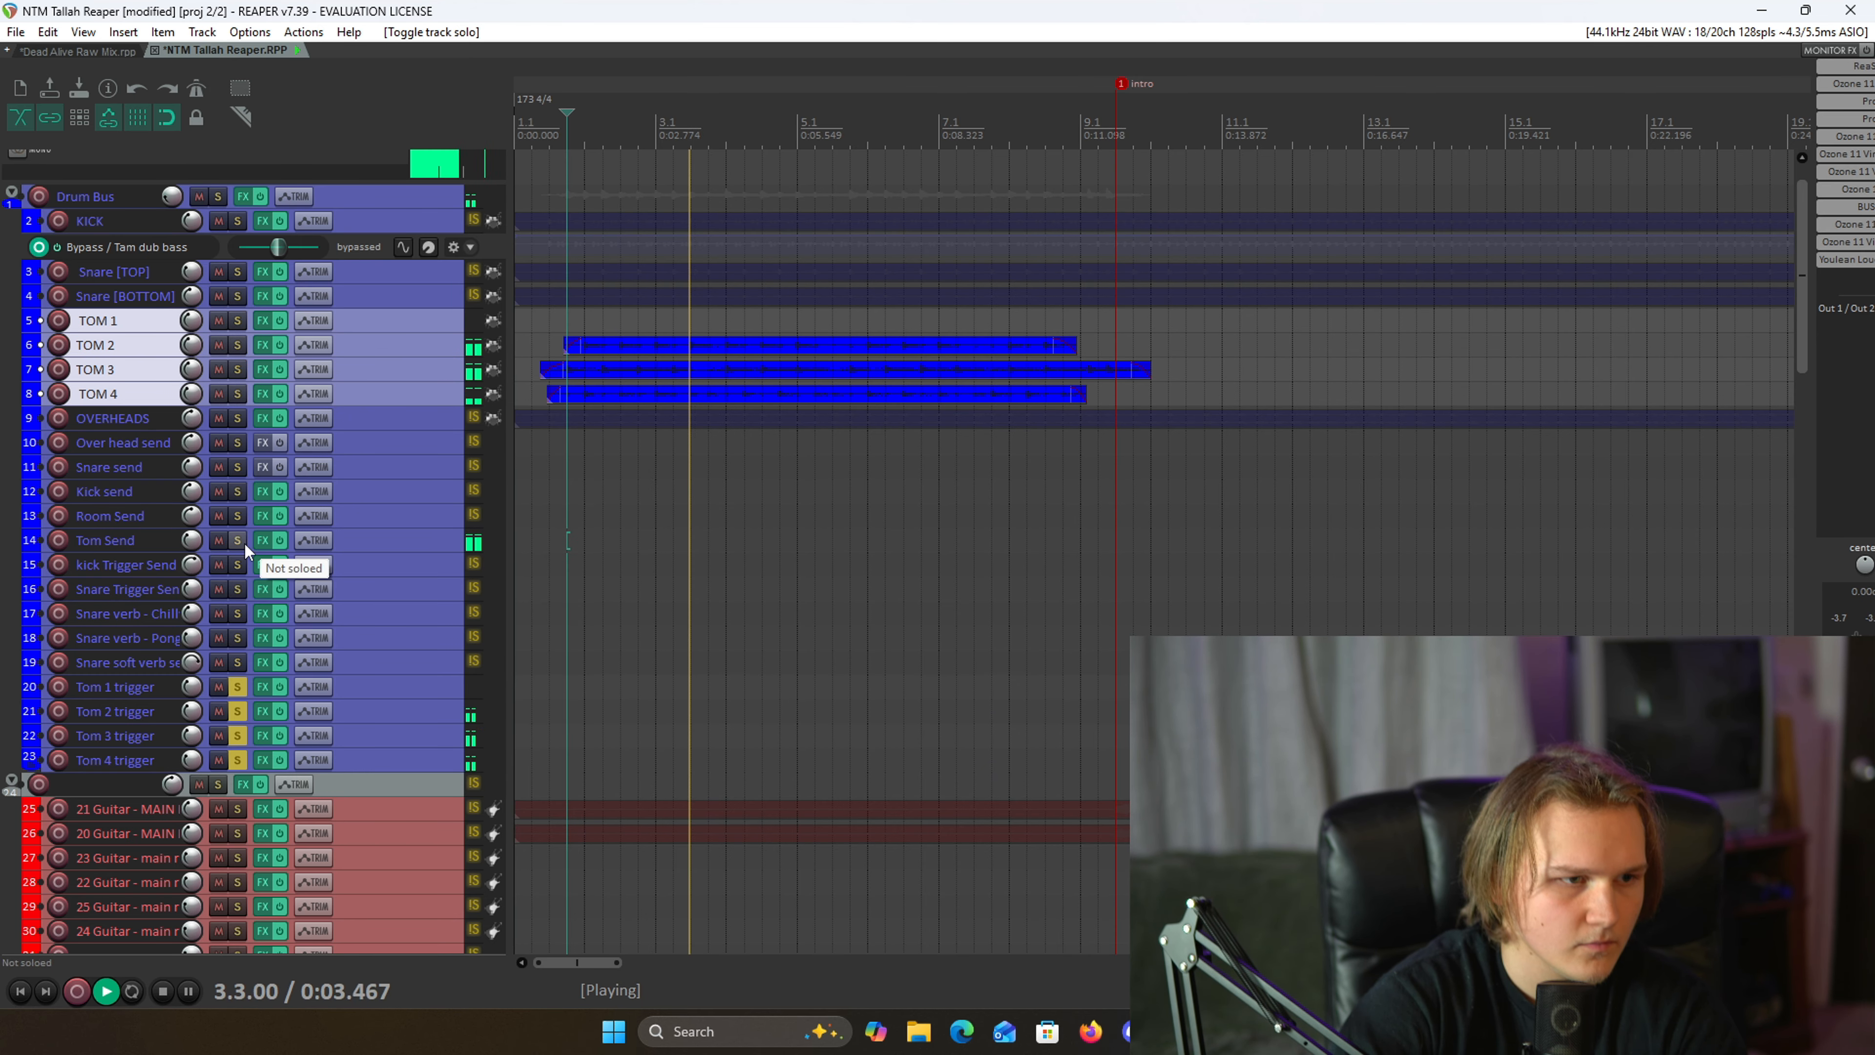
- Stop playback and unsolo the Tom 1 to Tom 4 trigger tracks
key(space)
click(356, 684)
ctrl+click(360, 716)
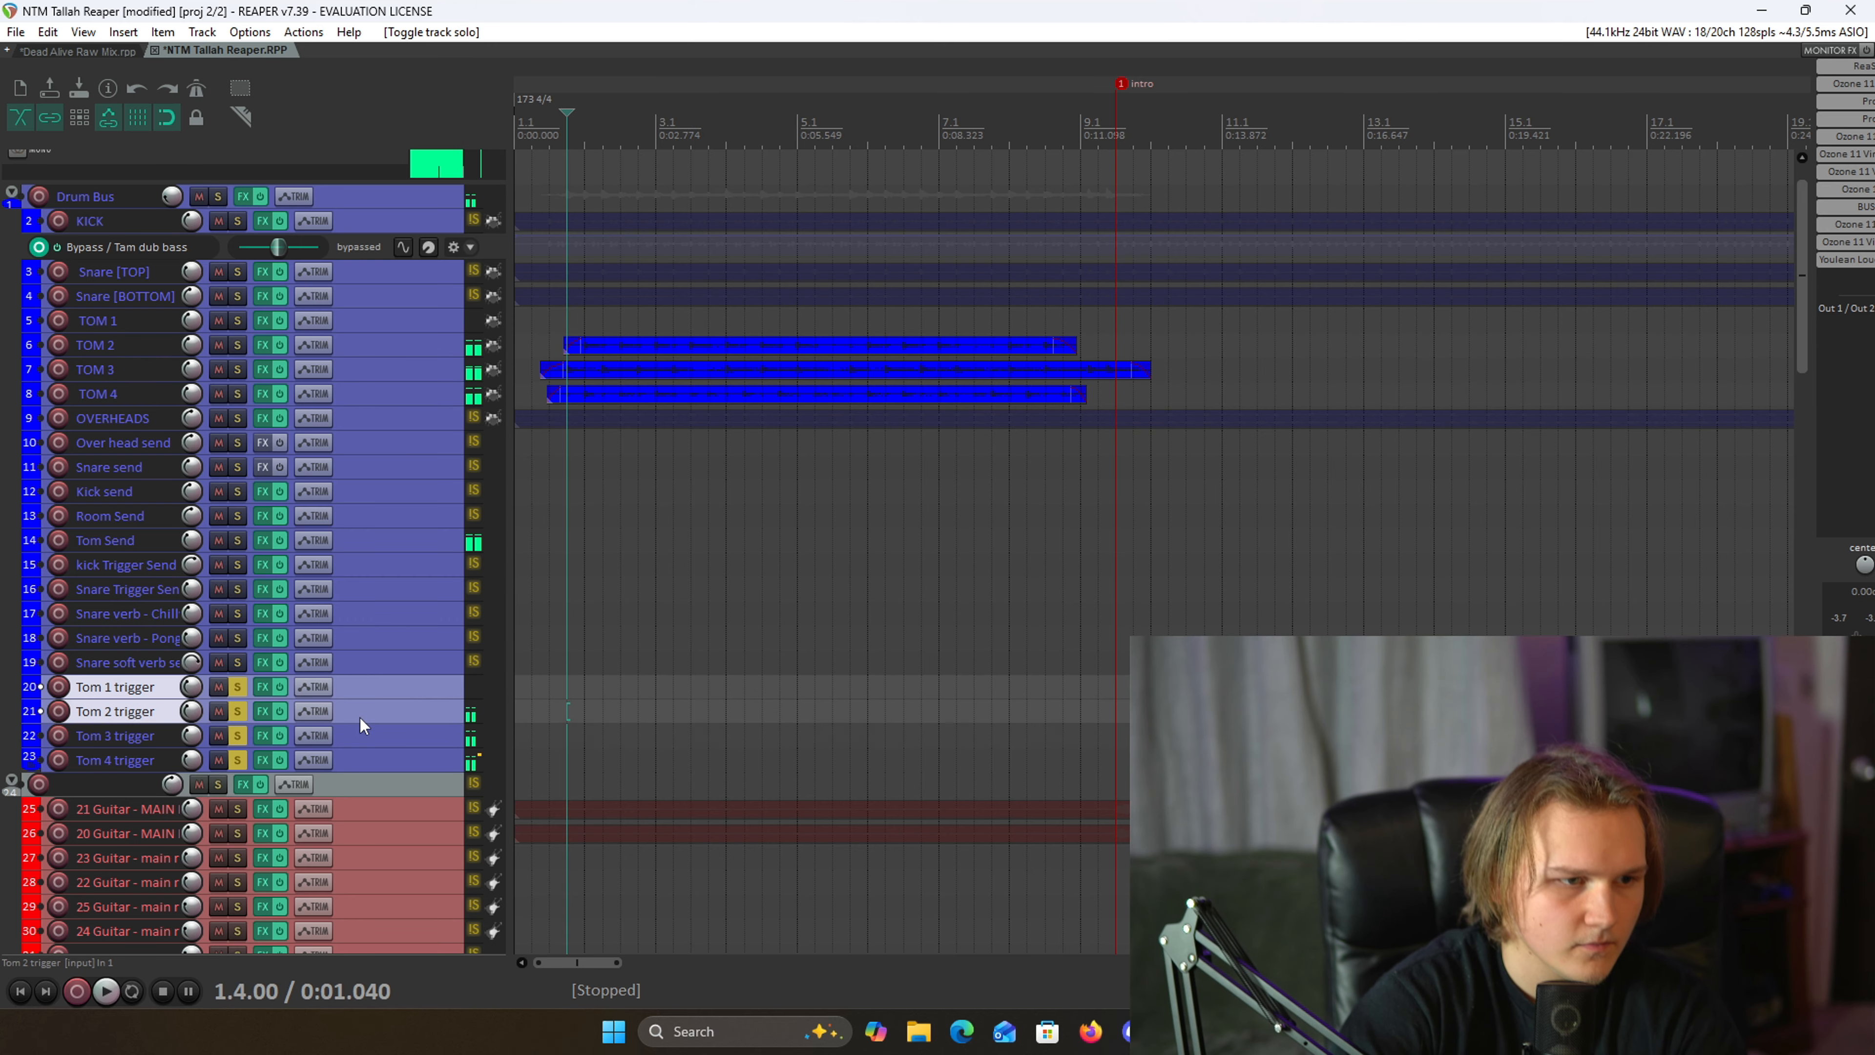
ctrl+click(363, 735)
click(367, 765)
drag(237, 760, 237, 686)
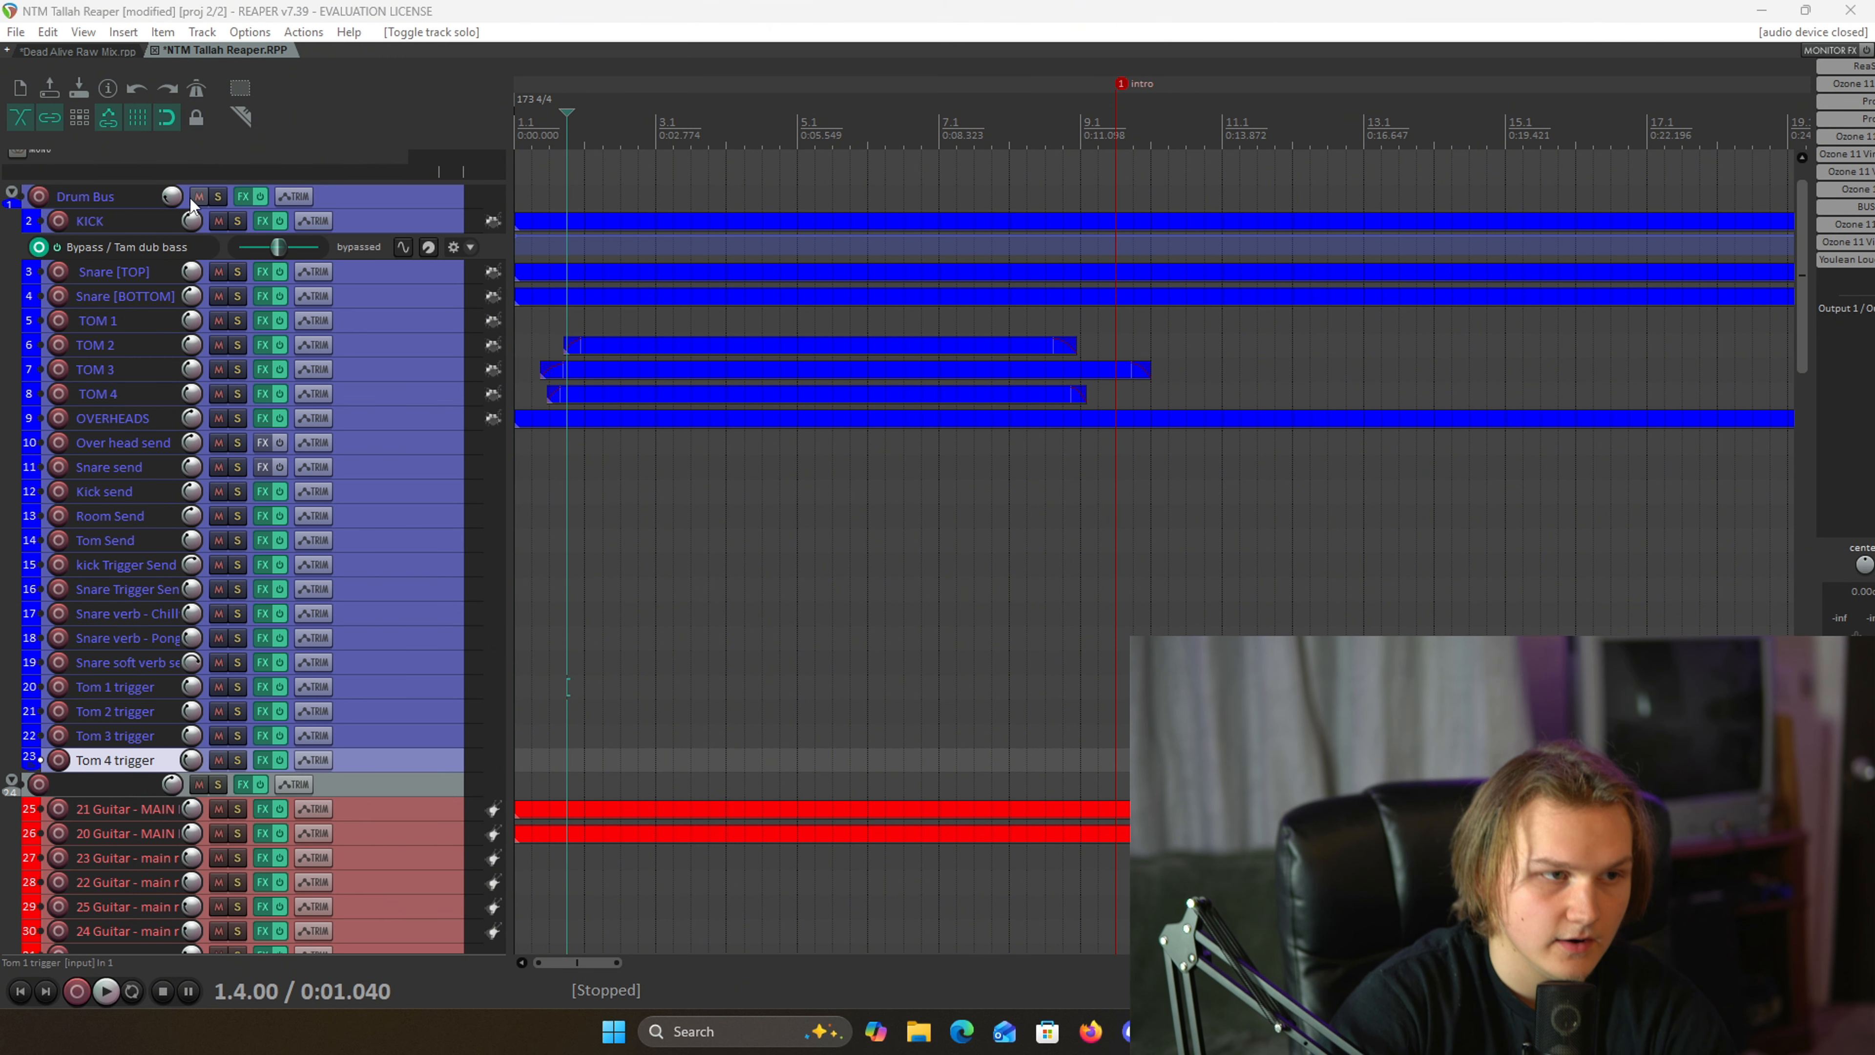
- Solo the Drum Bus and play the whole drum mix from 1.3.00
click(218, 196)
click(549, 155)
key(space)
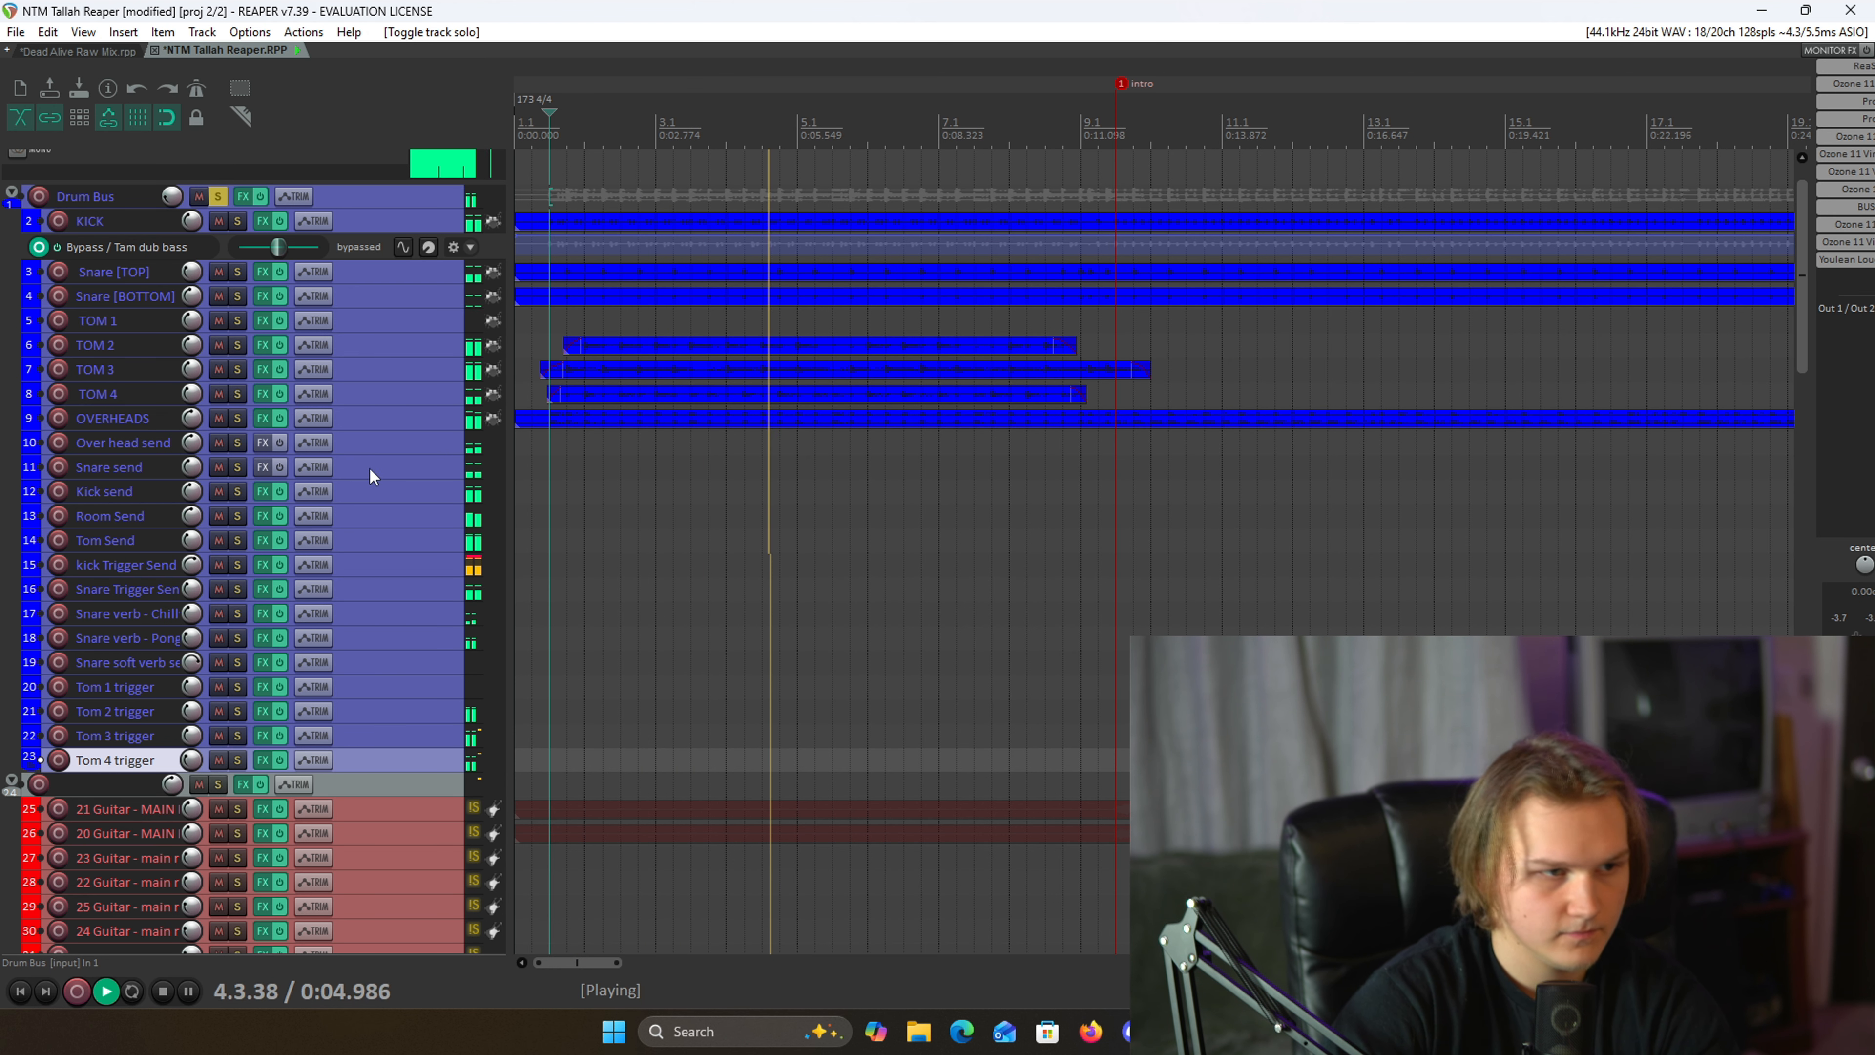
key(space)
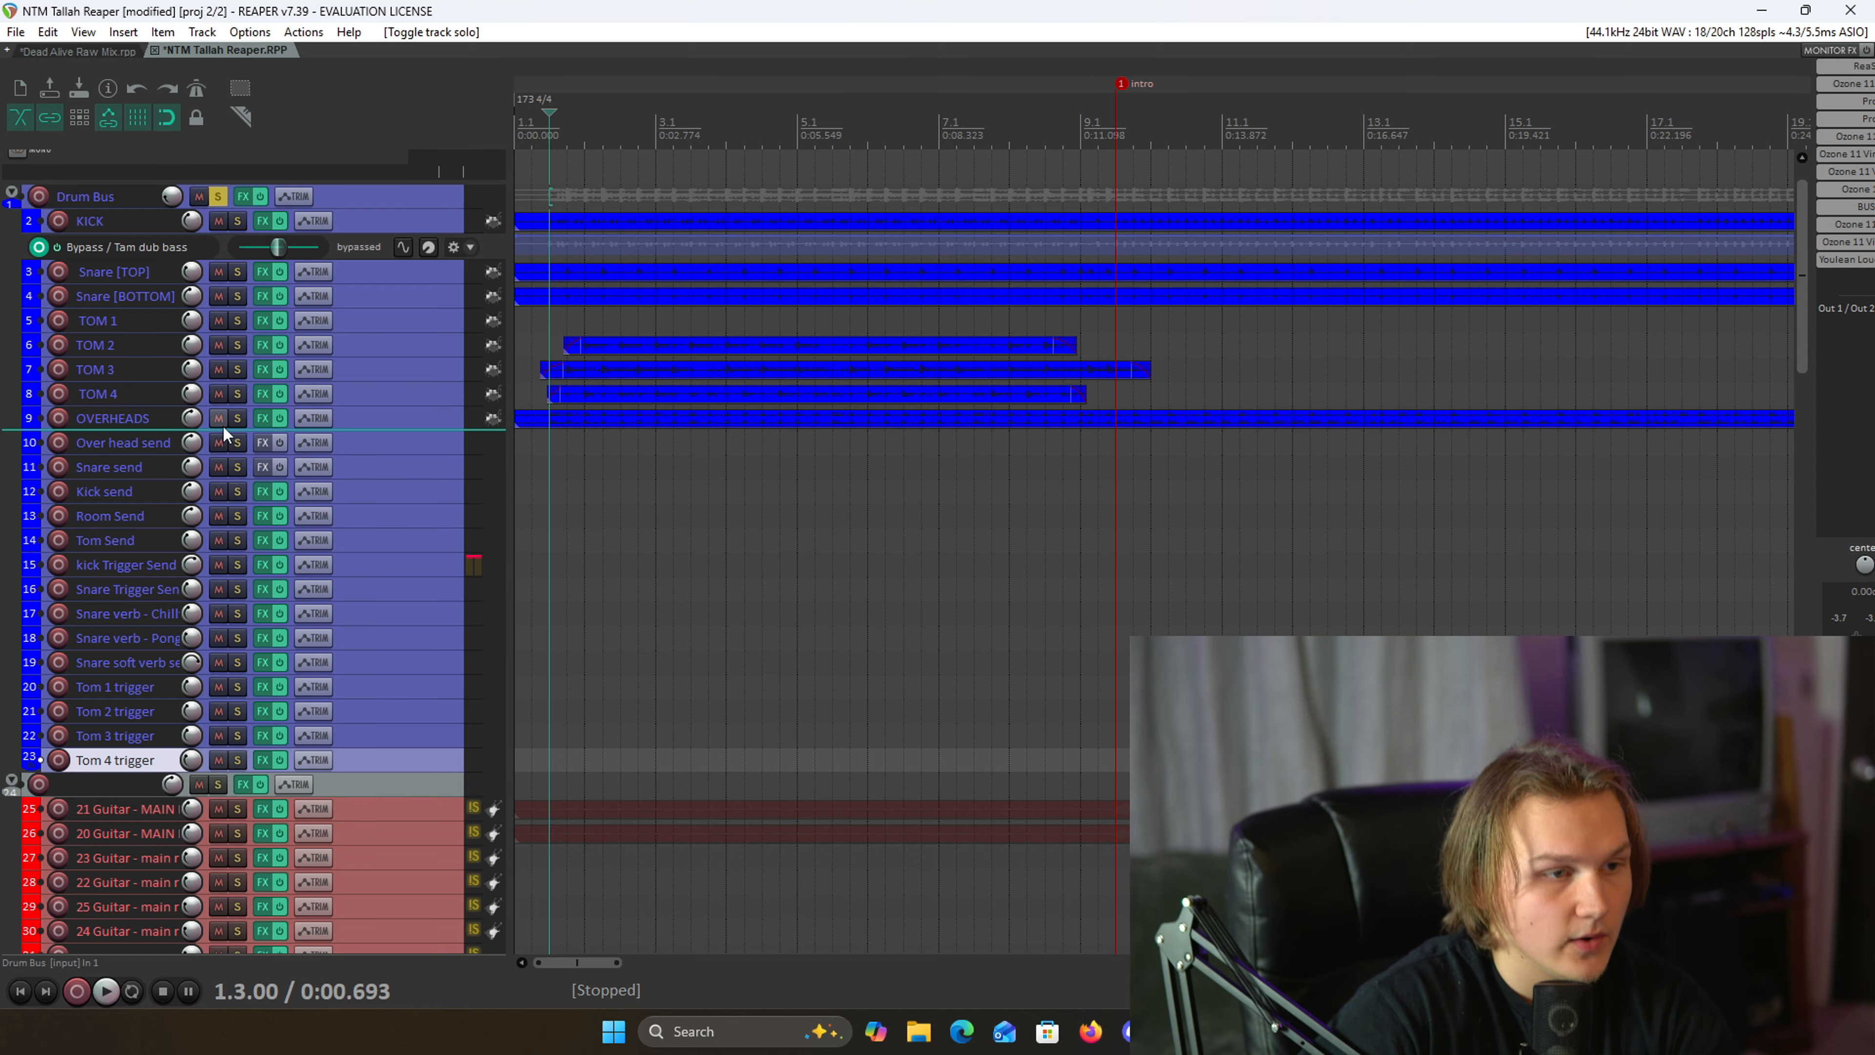
- Solo the OVERHEADS track and open its effects chain at Pro-Q 3
click(236, 418)
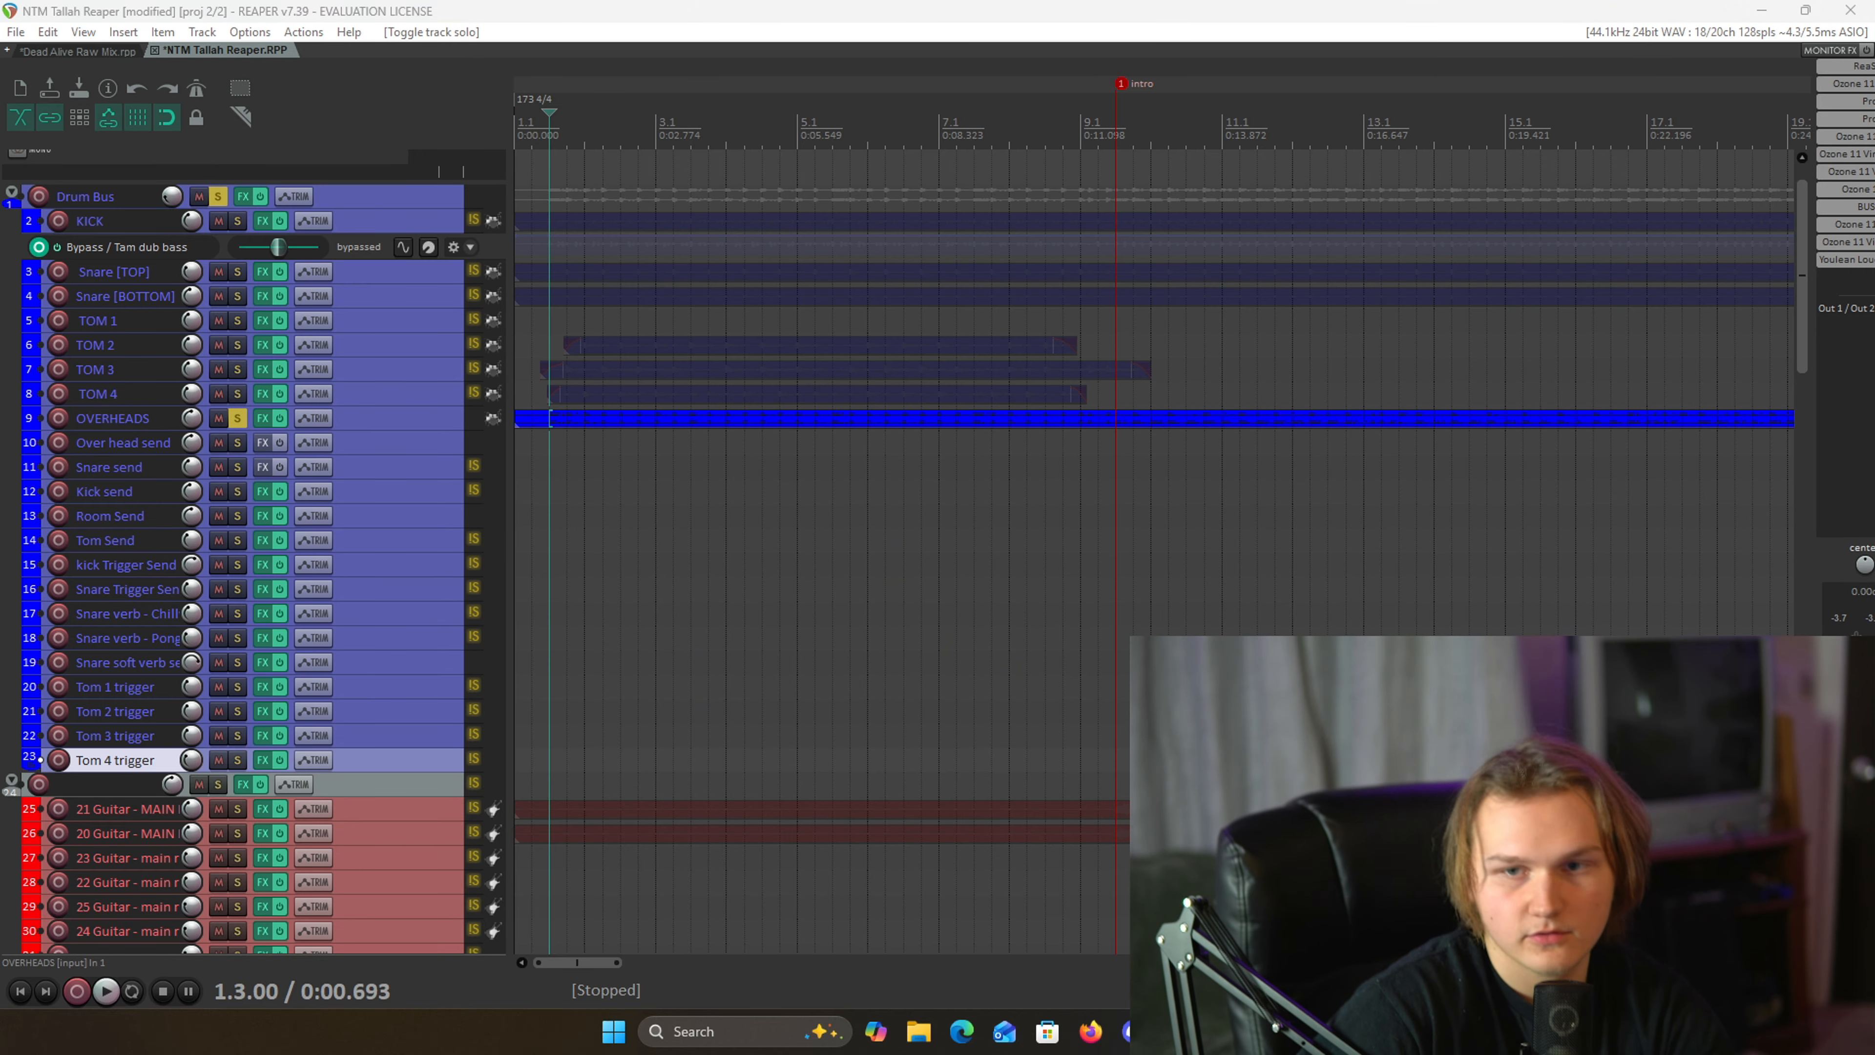
drag(1874, 59, 496, 206)
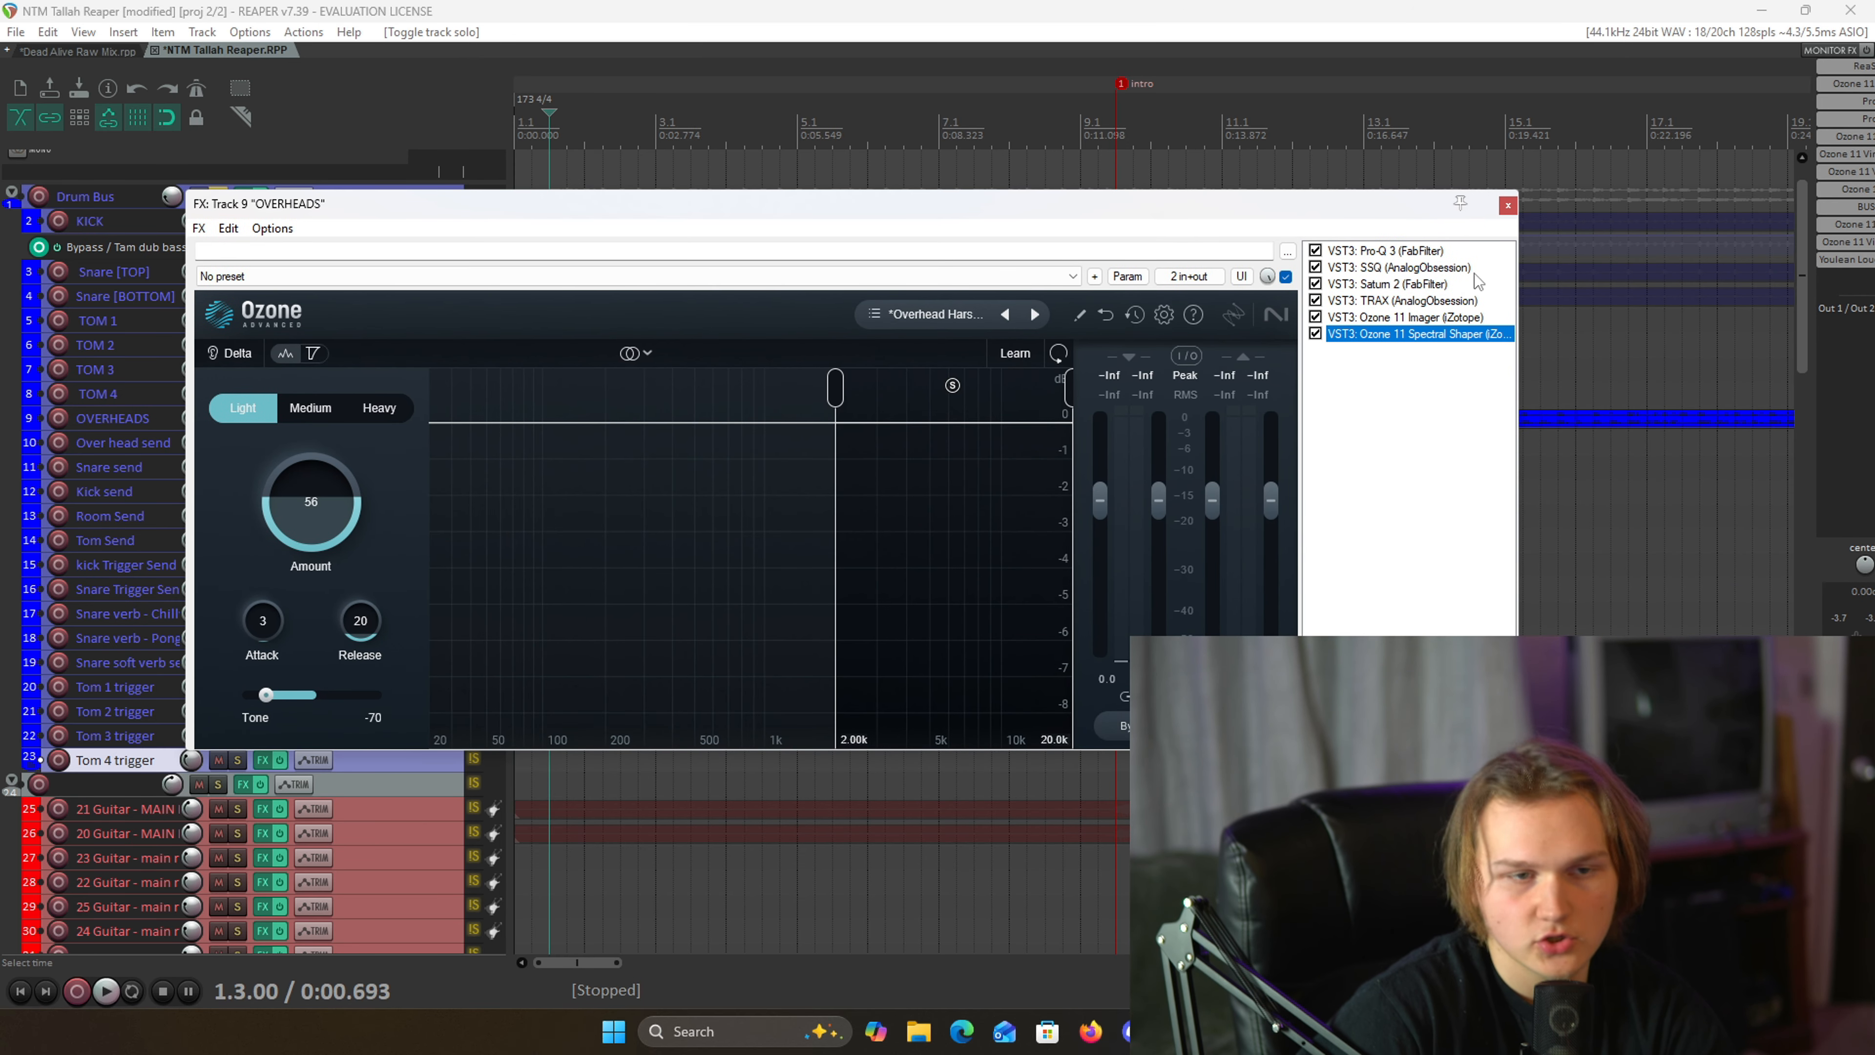
click(1380, 252)
drag(700, 204, 801, 613)
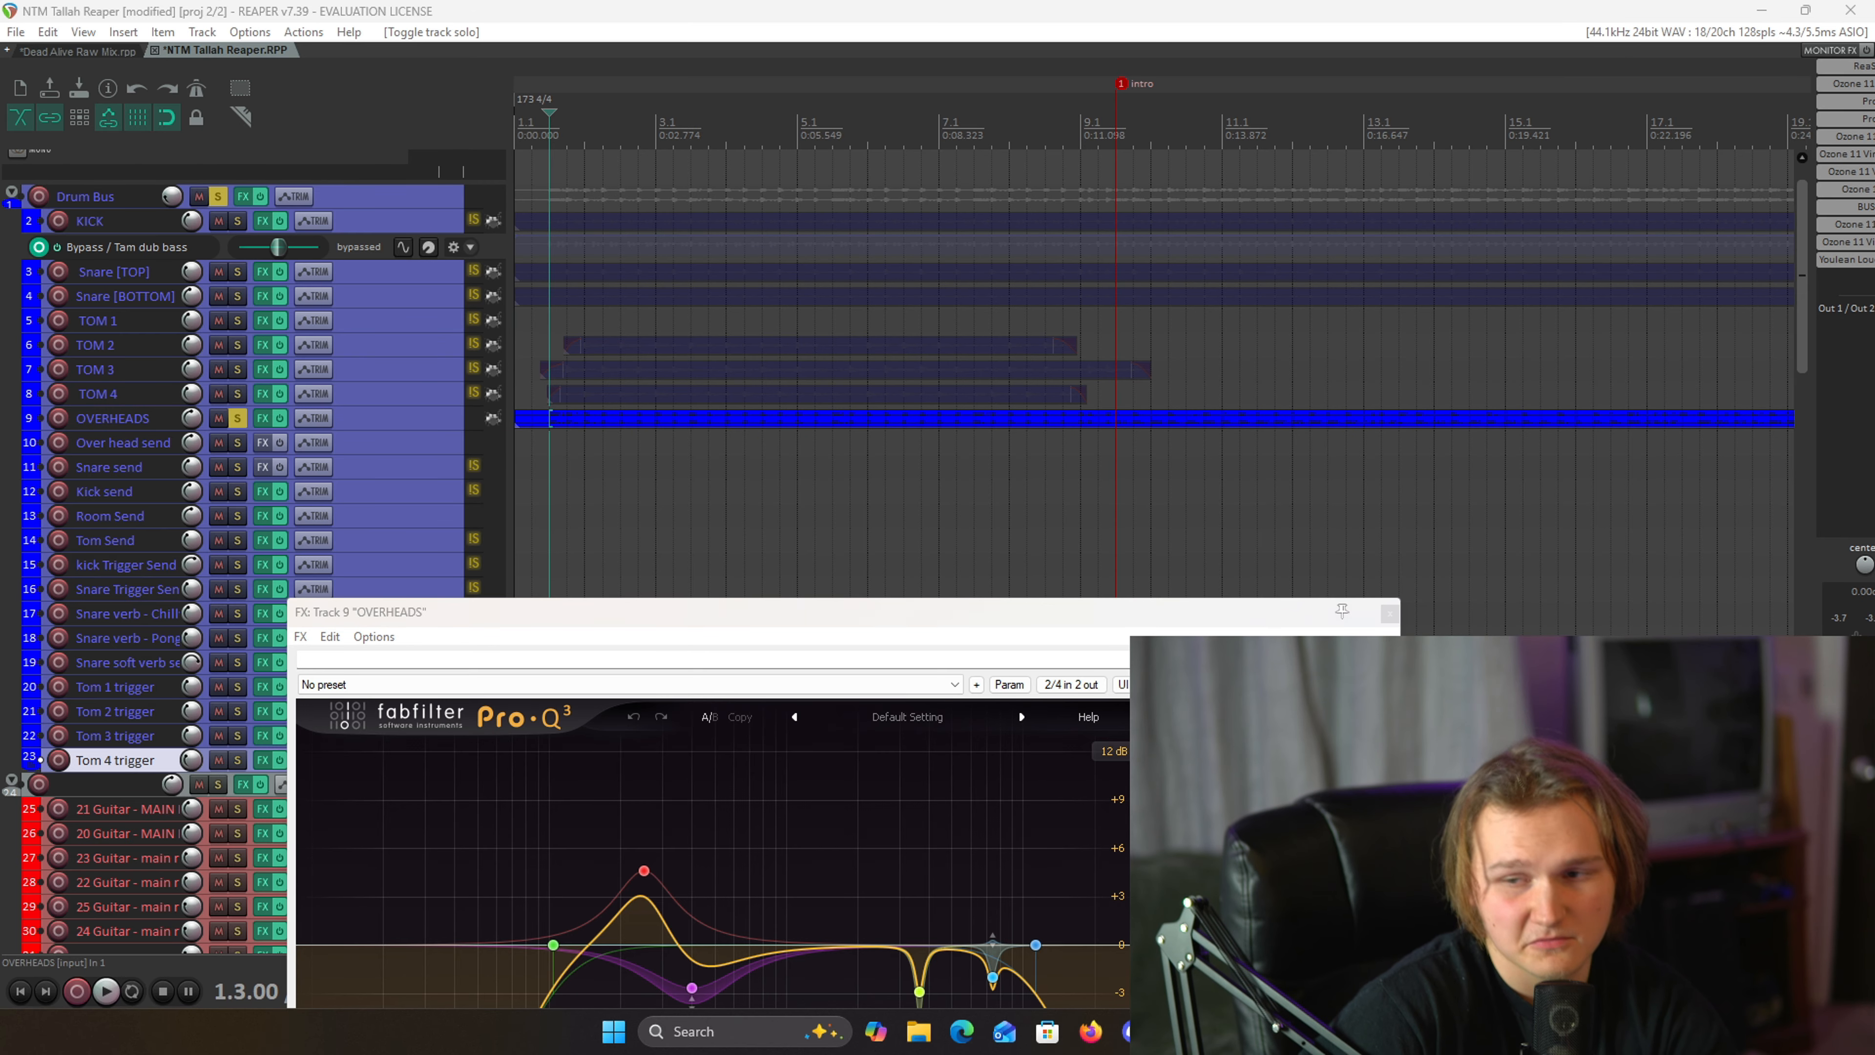
- Play the overheads from 3.1.00 and toggle their effects chain off and on to compare the sound
click(657, 124)
key(space)
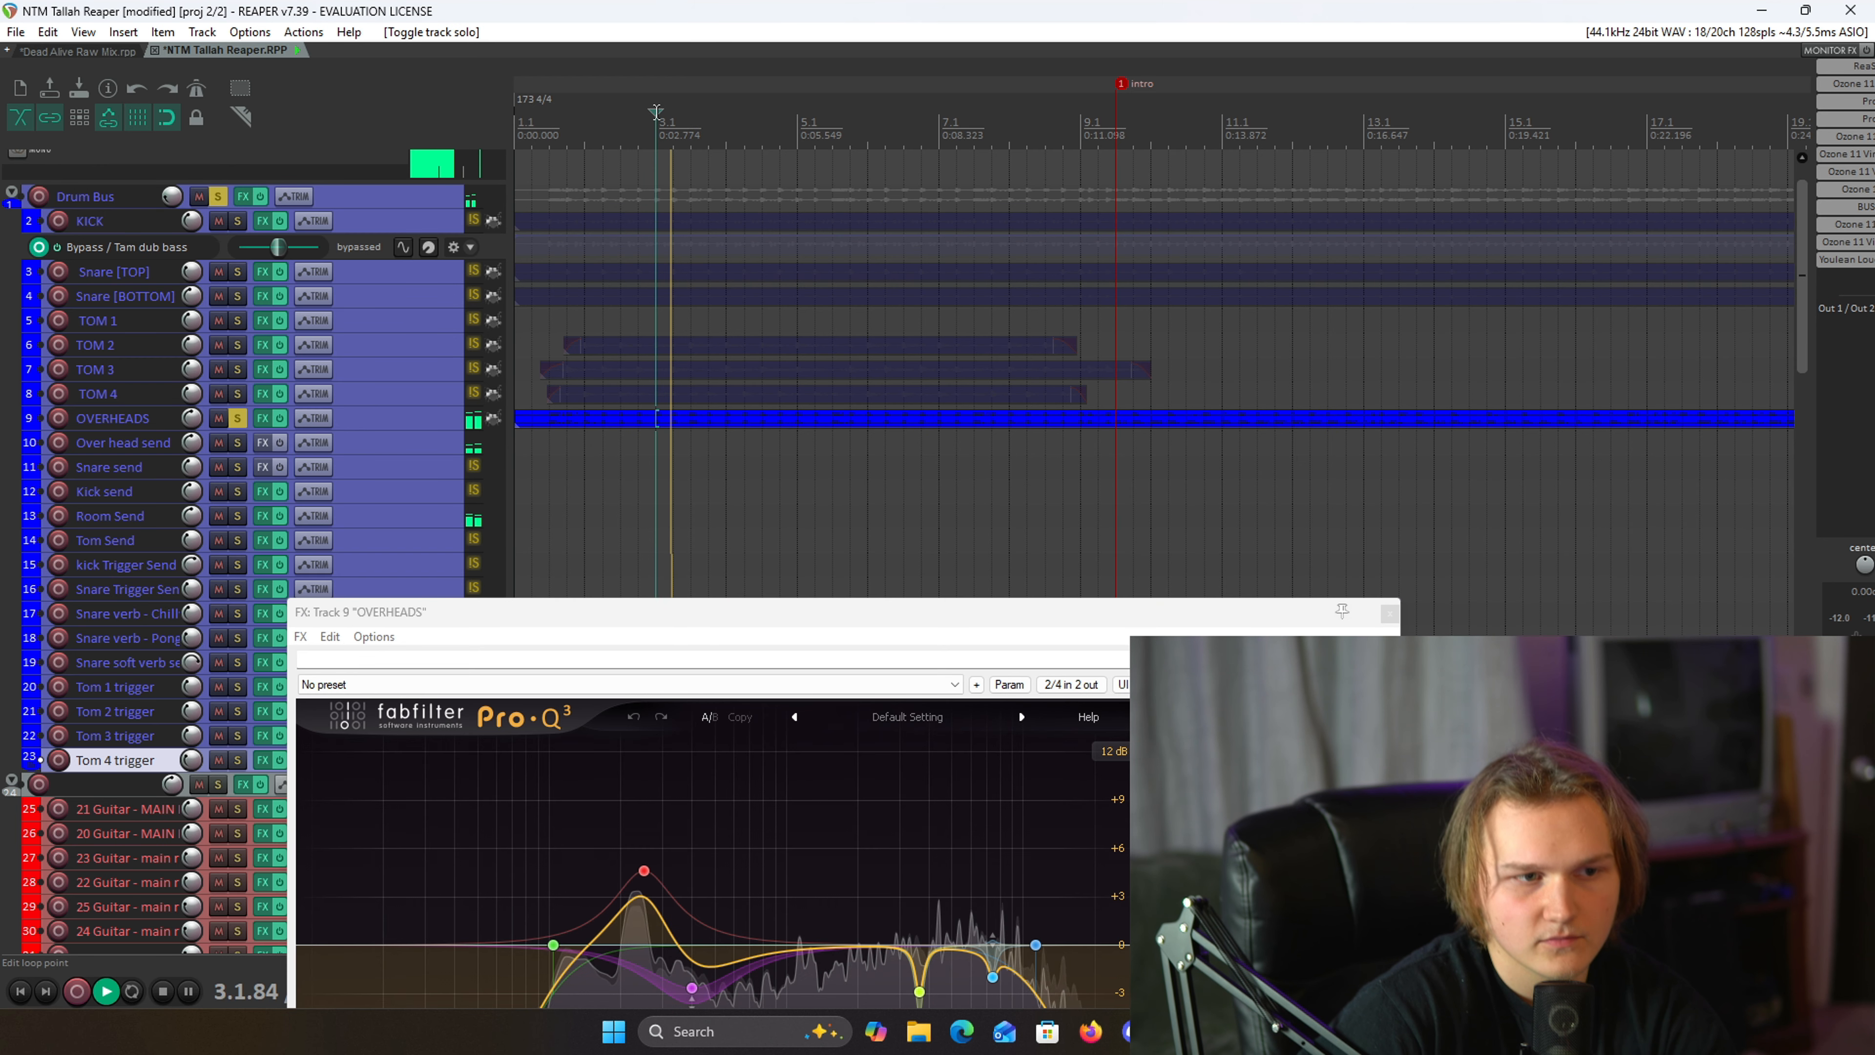
drag(781, 609, 829, 185)
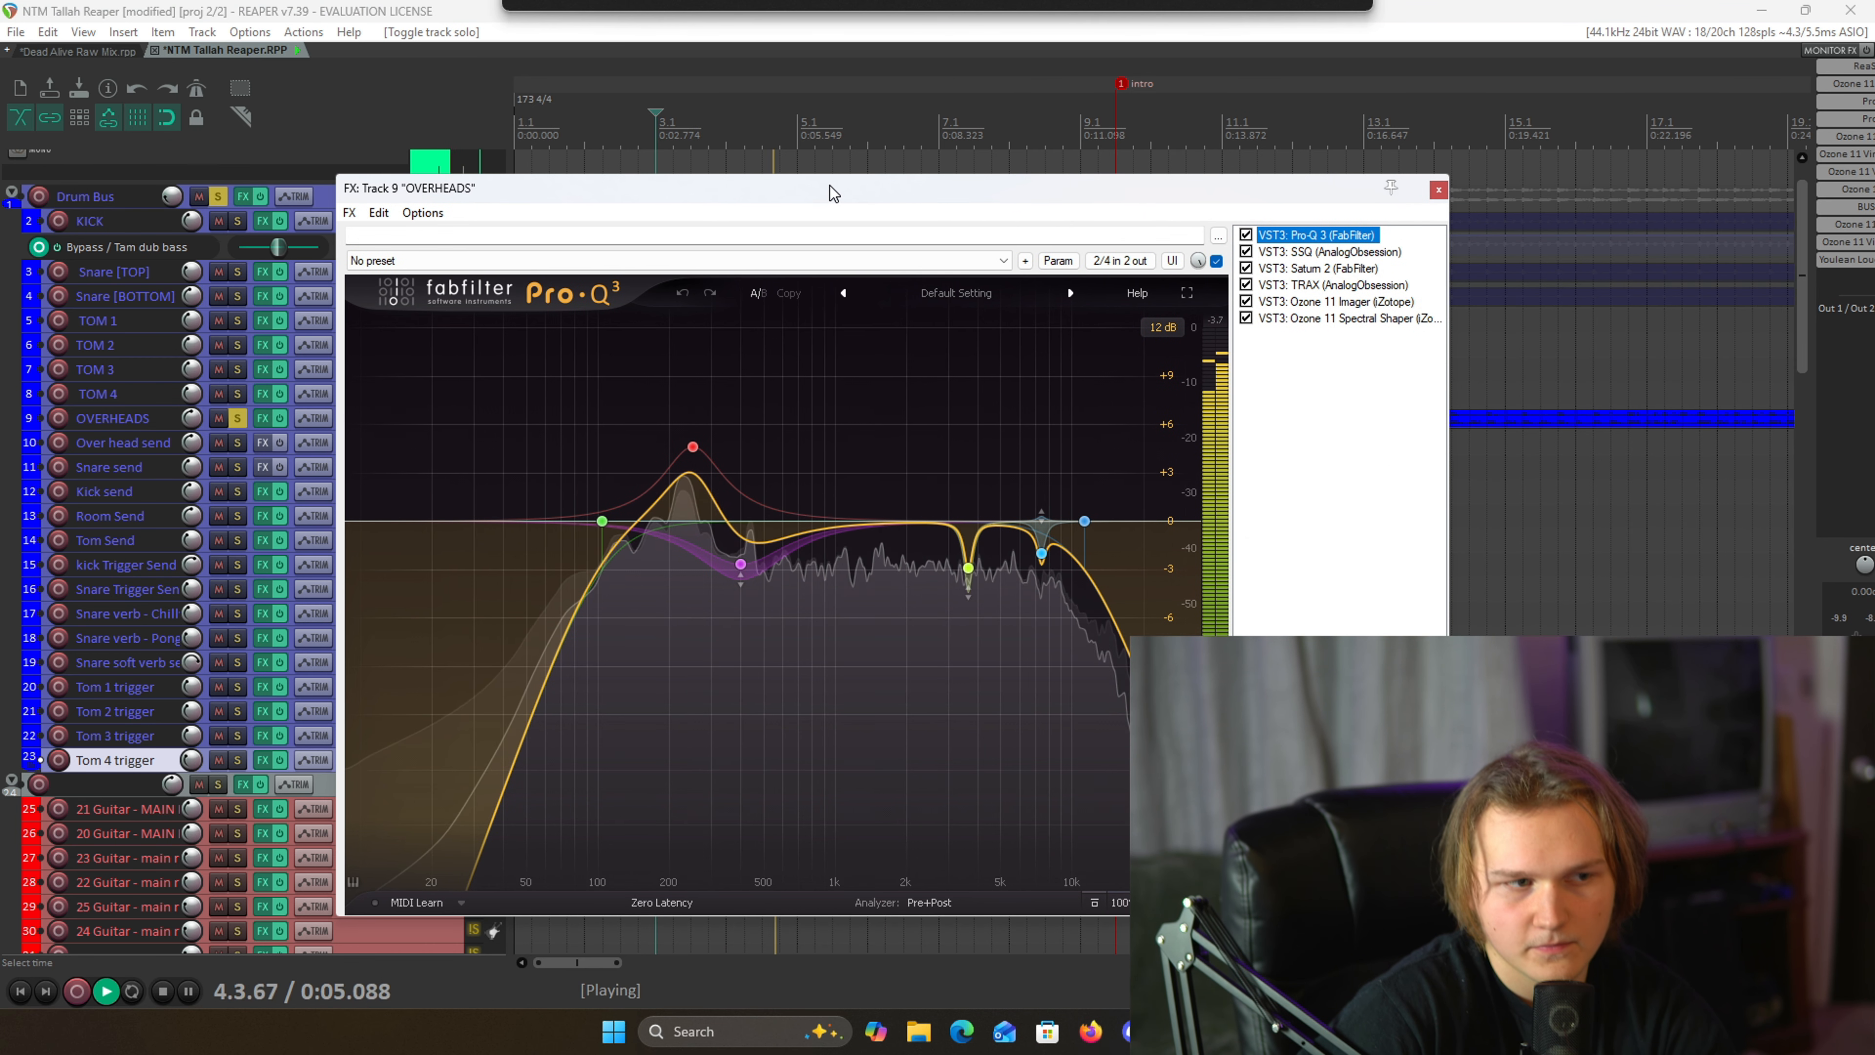
click(280, 417)
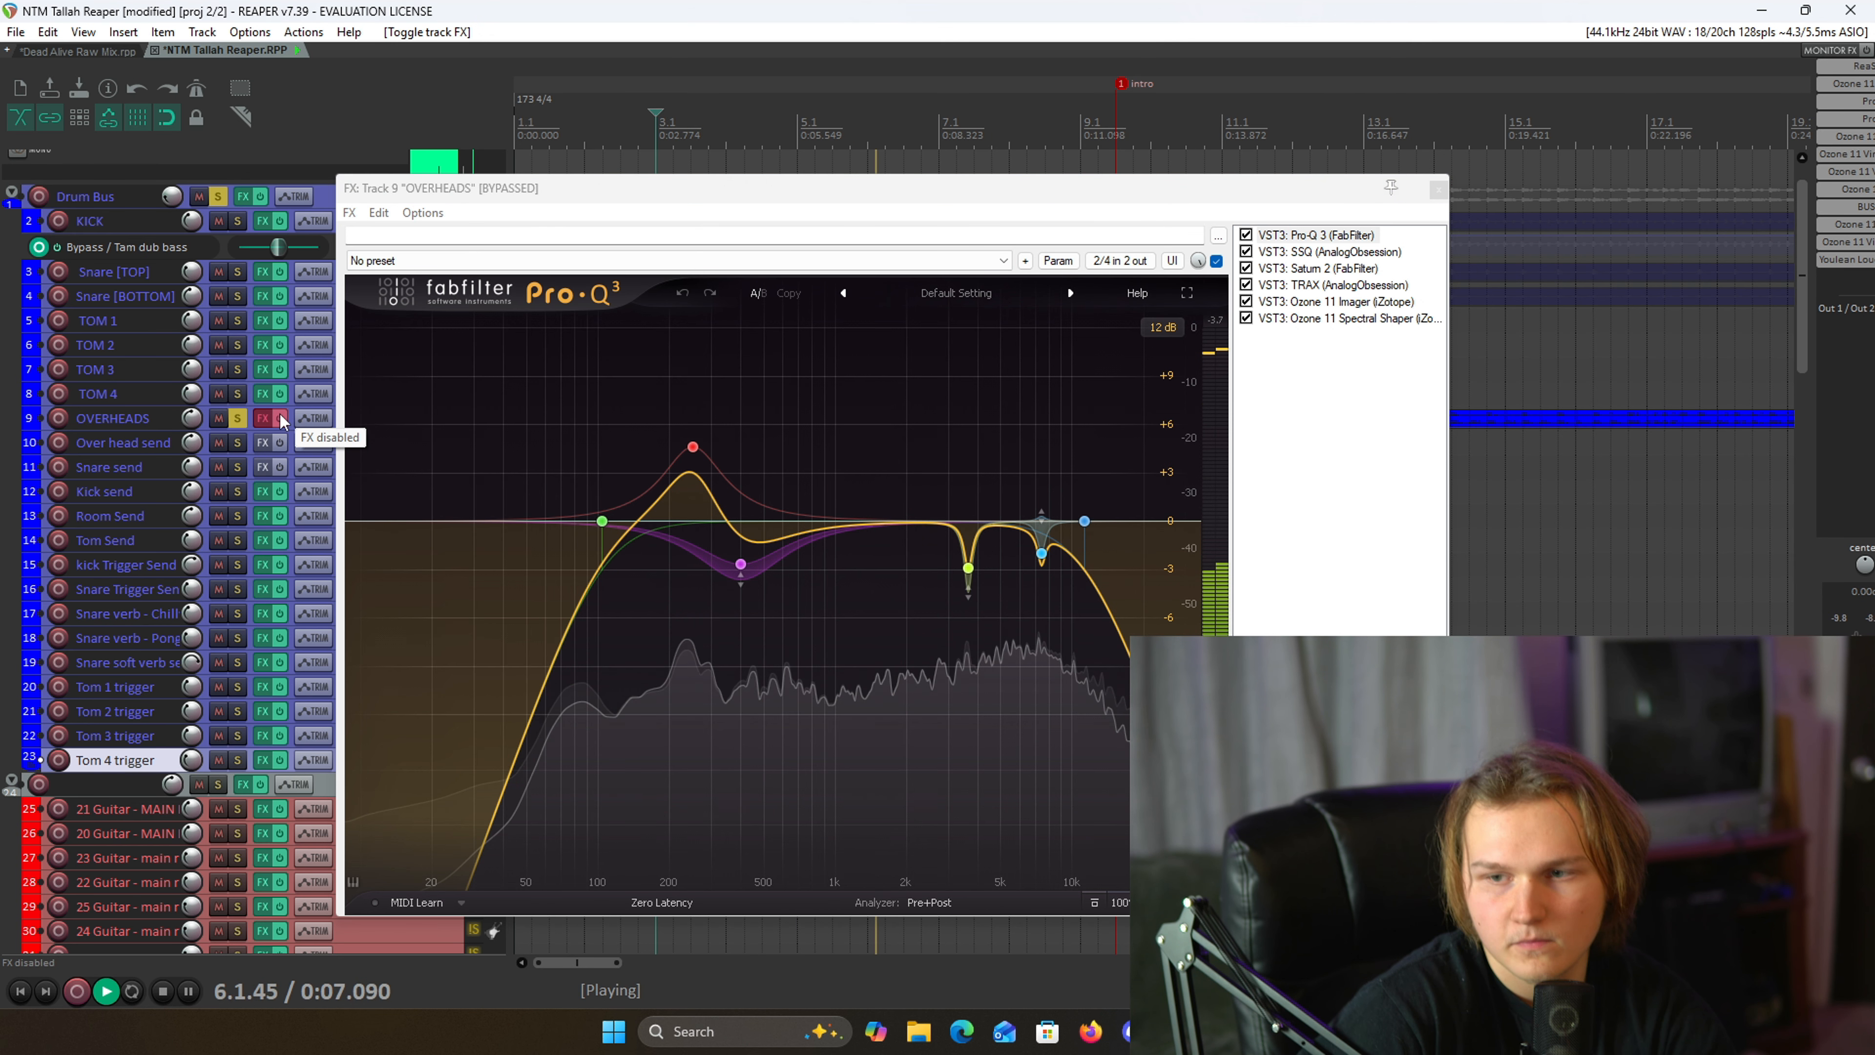
click(280, 417)
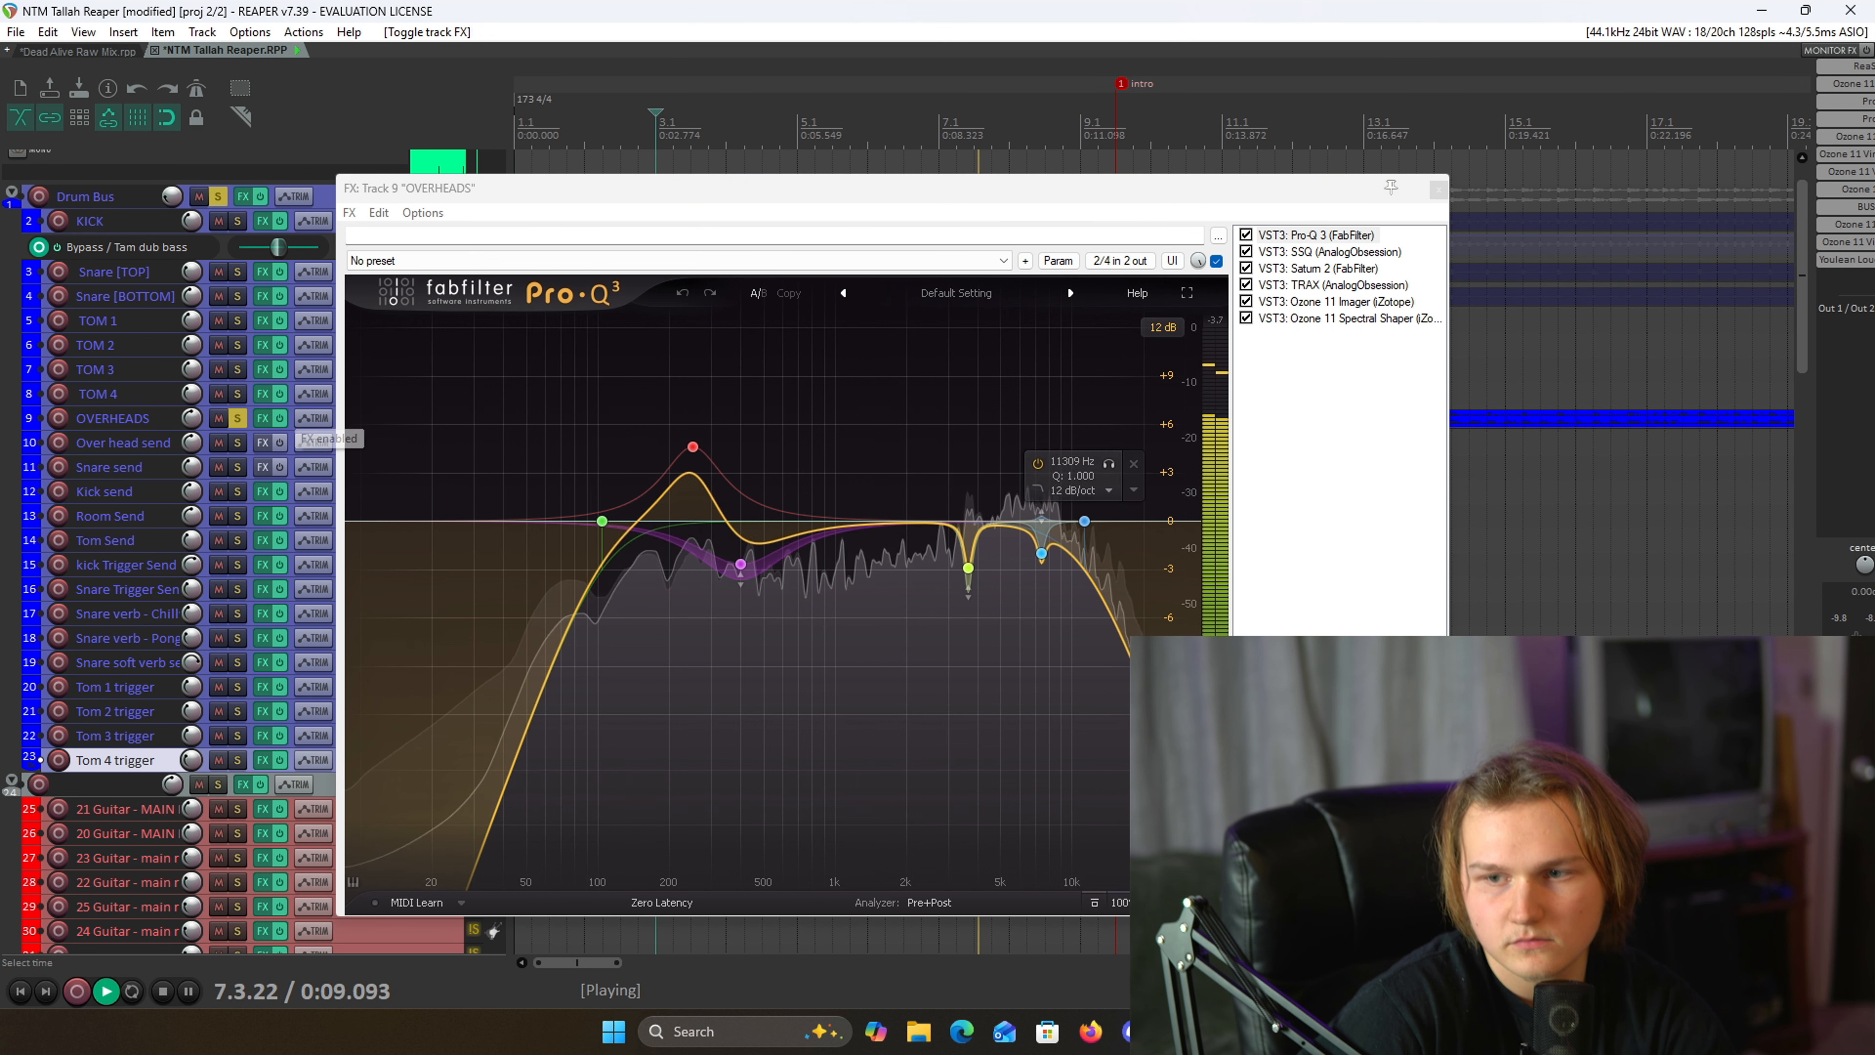
key(space)
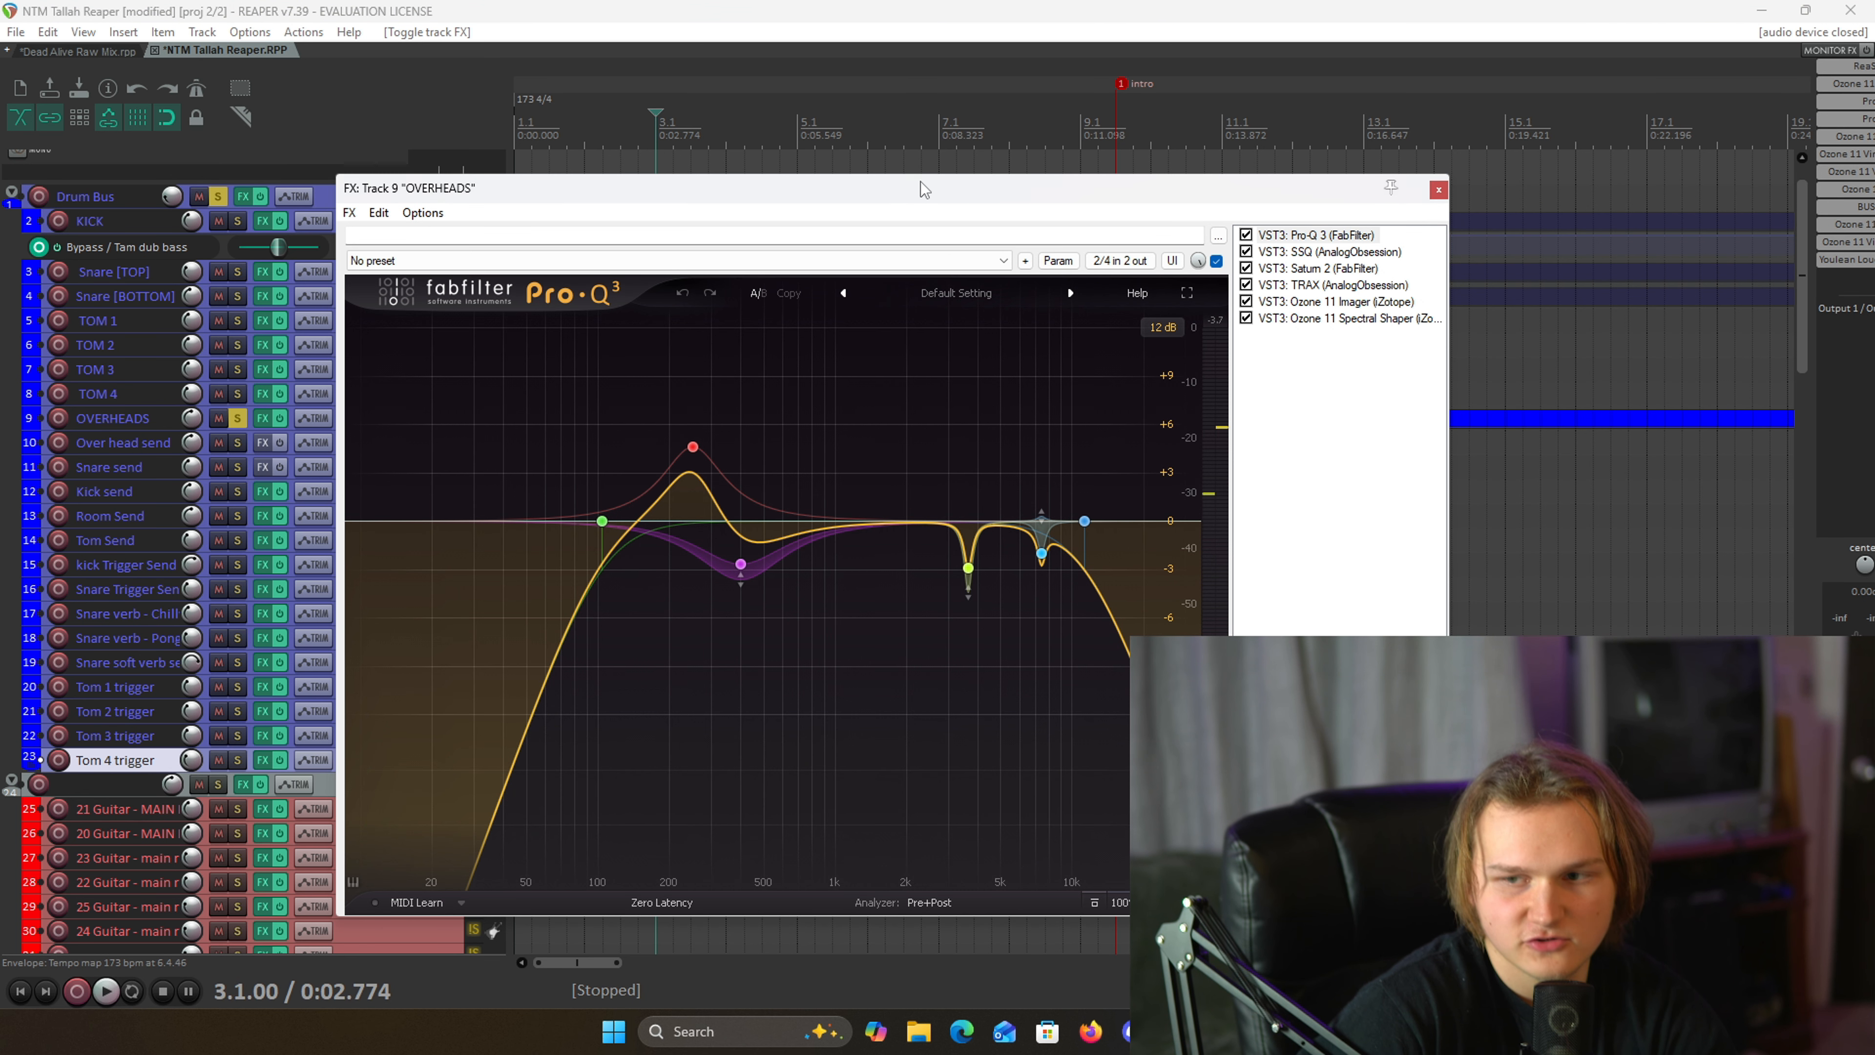
- Examine the overheads' Pro-Q 3 bands, SSQ equalizer, Saturn 2 and the TRAX attack and sustain settings
drag(952, 189, 843, 185)
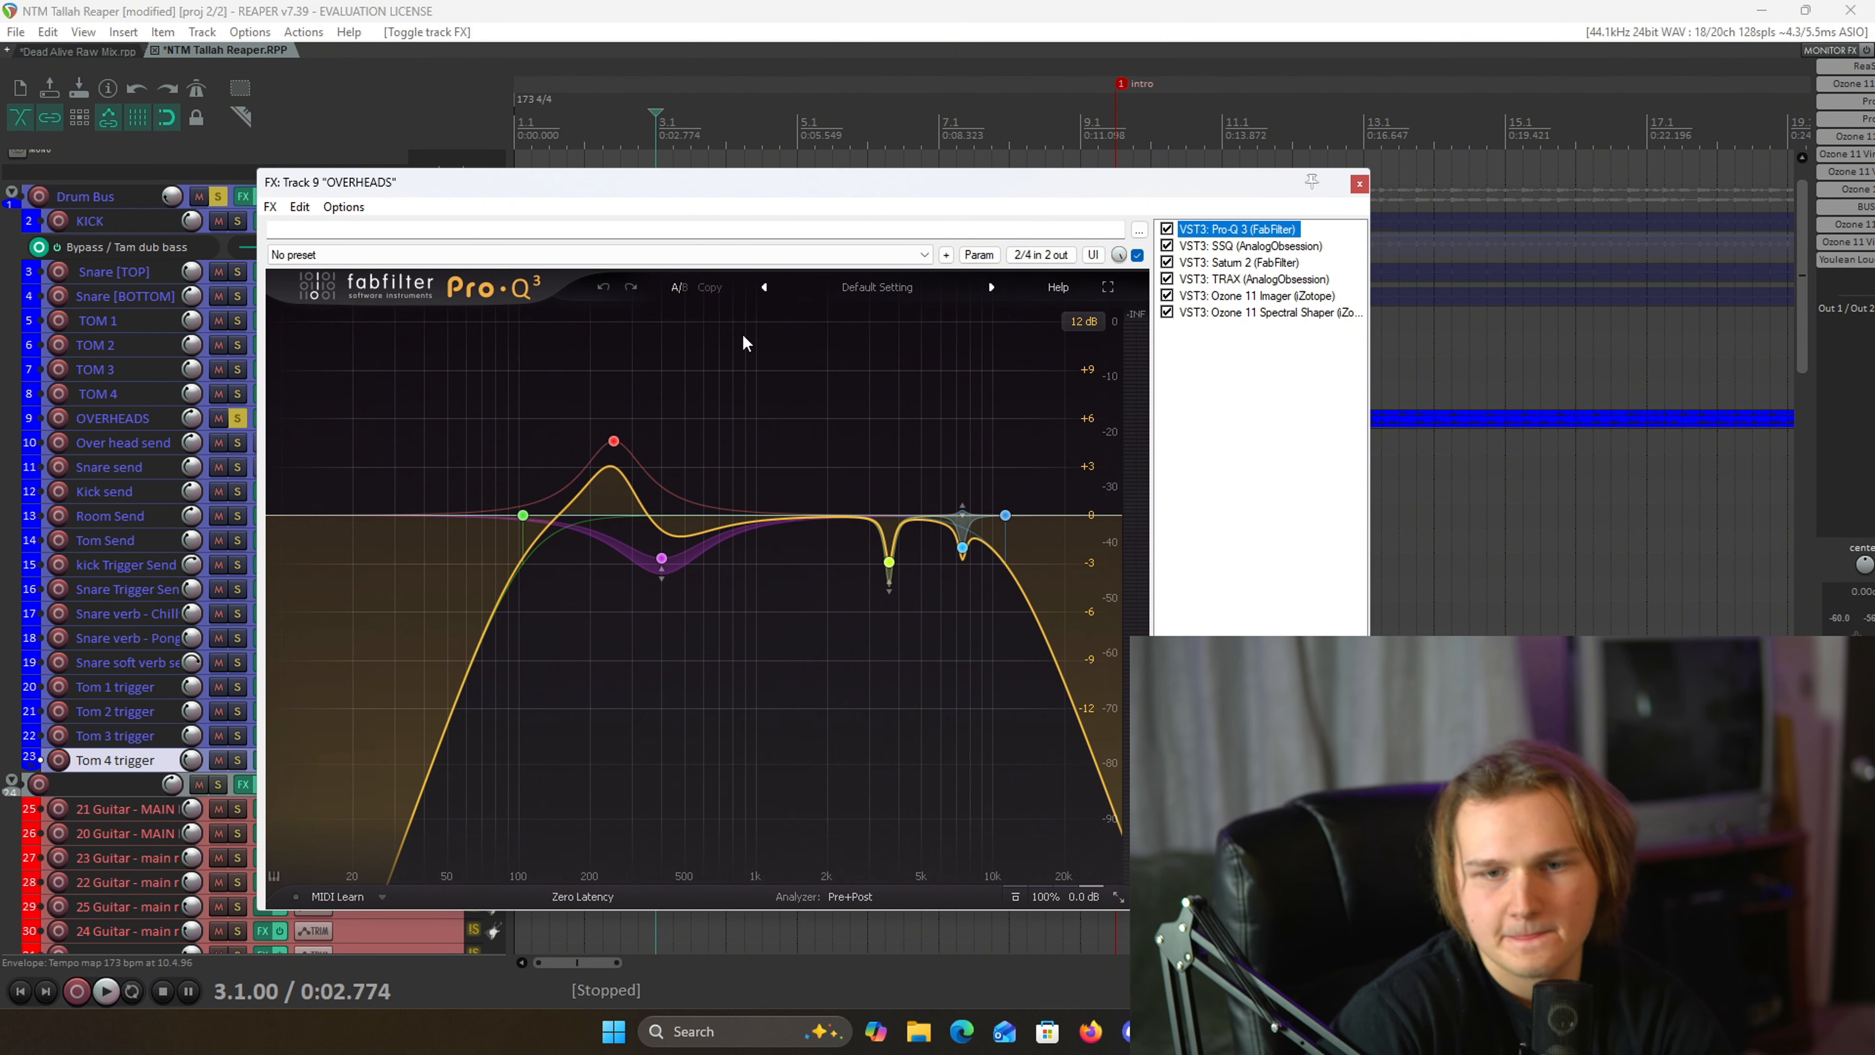
mouse_move(618, 451)
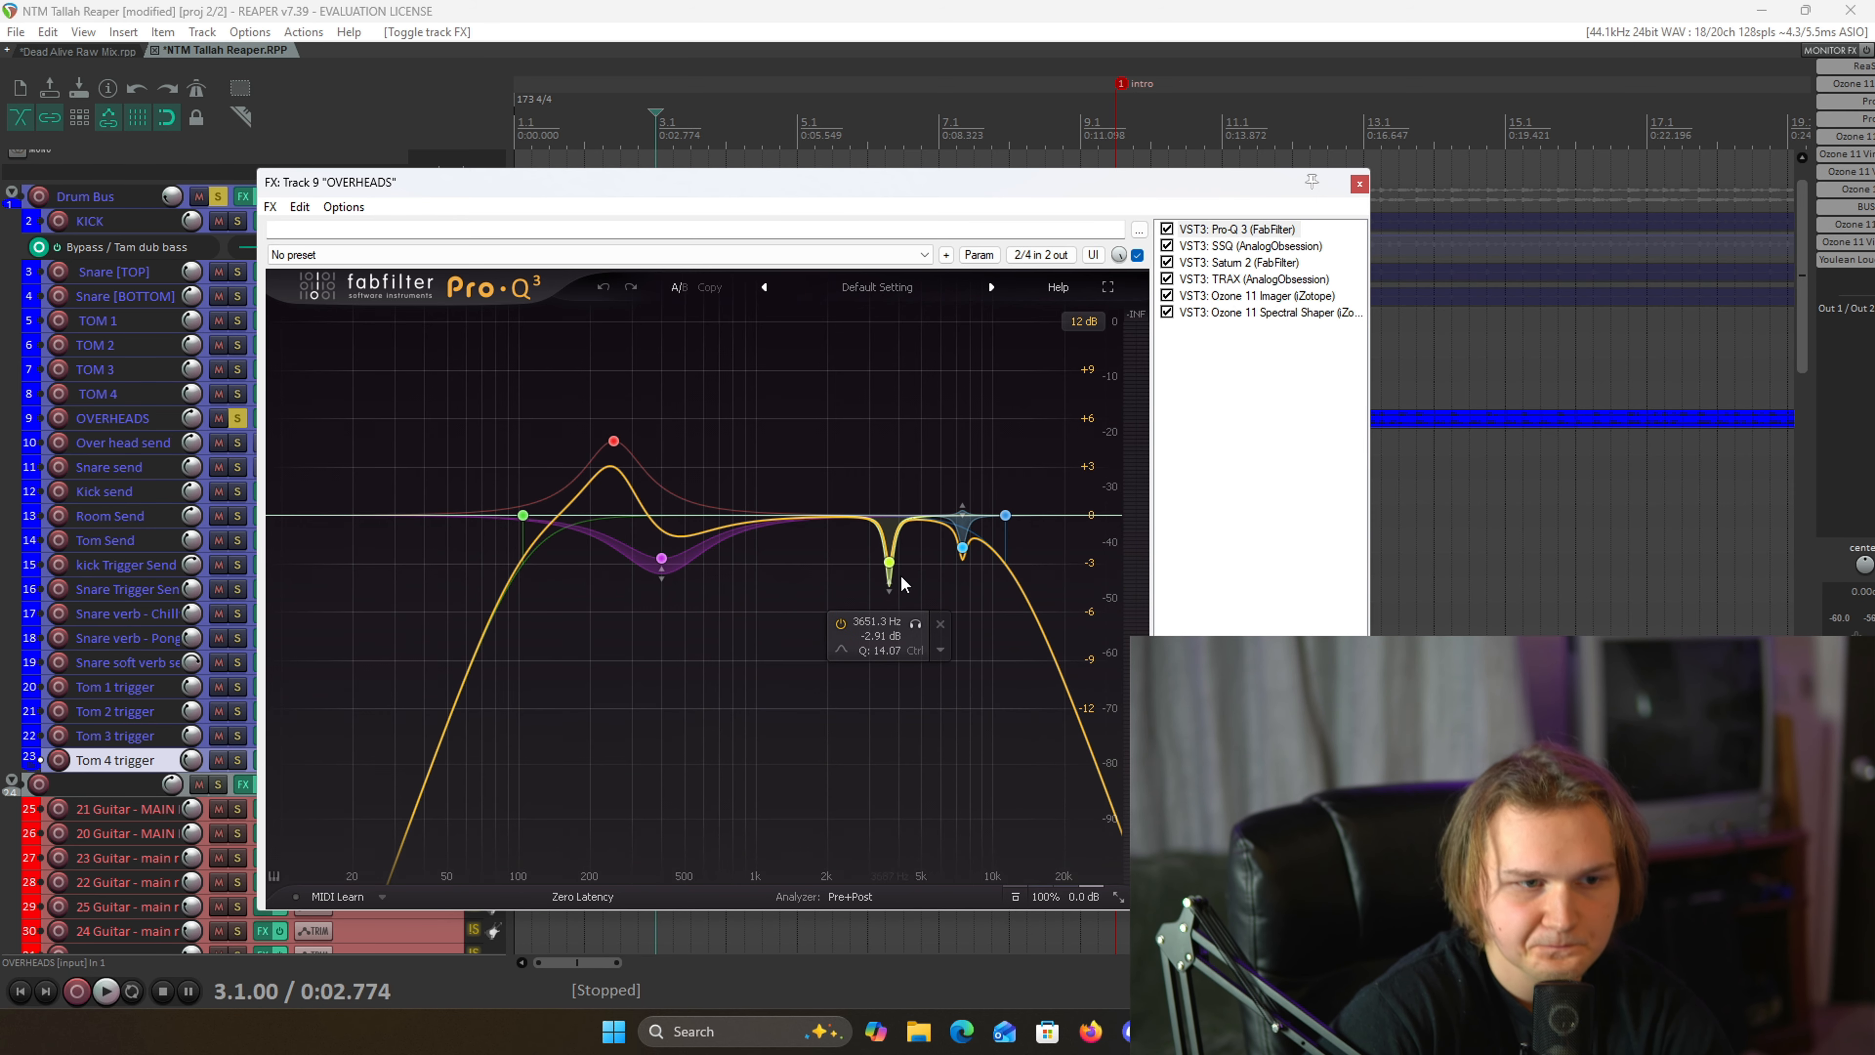
click(1247, 247)
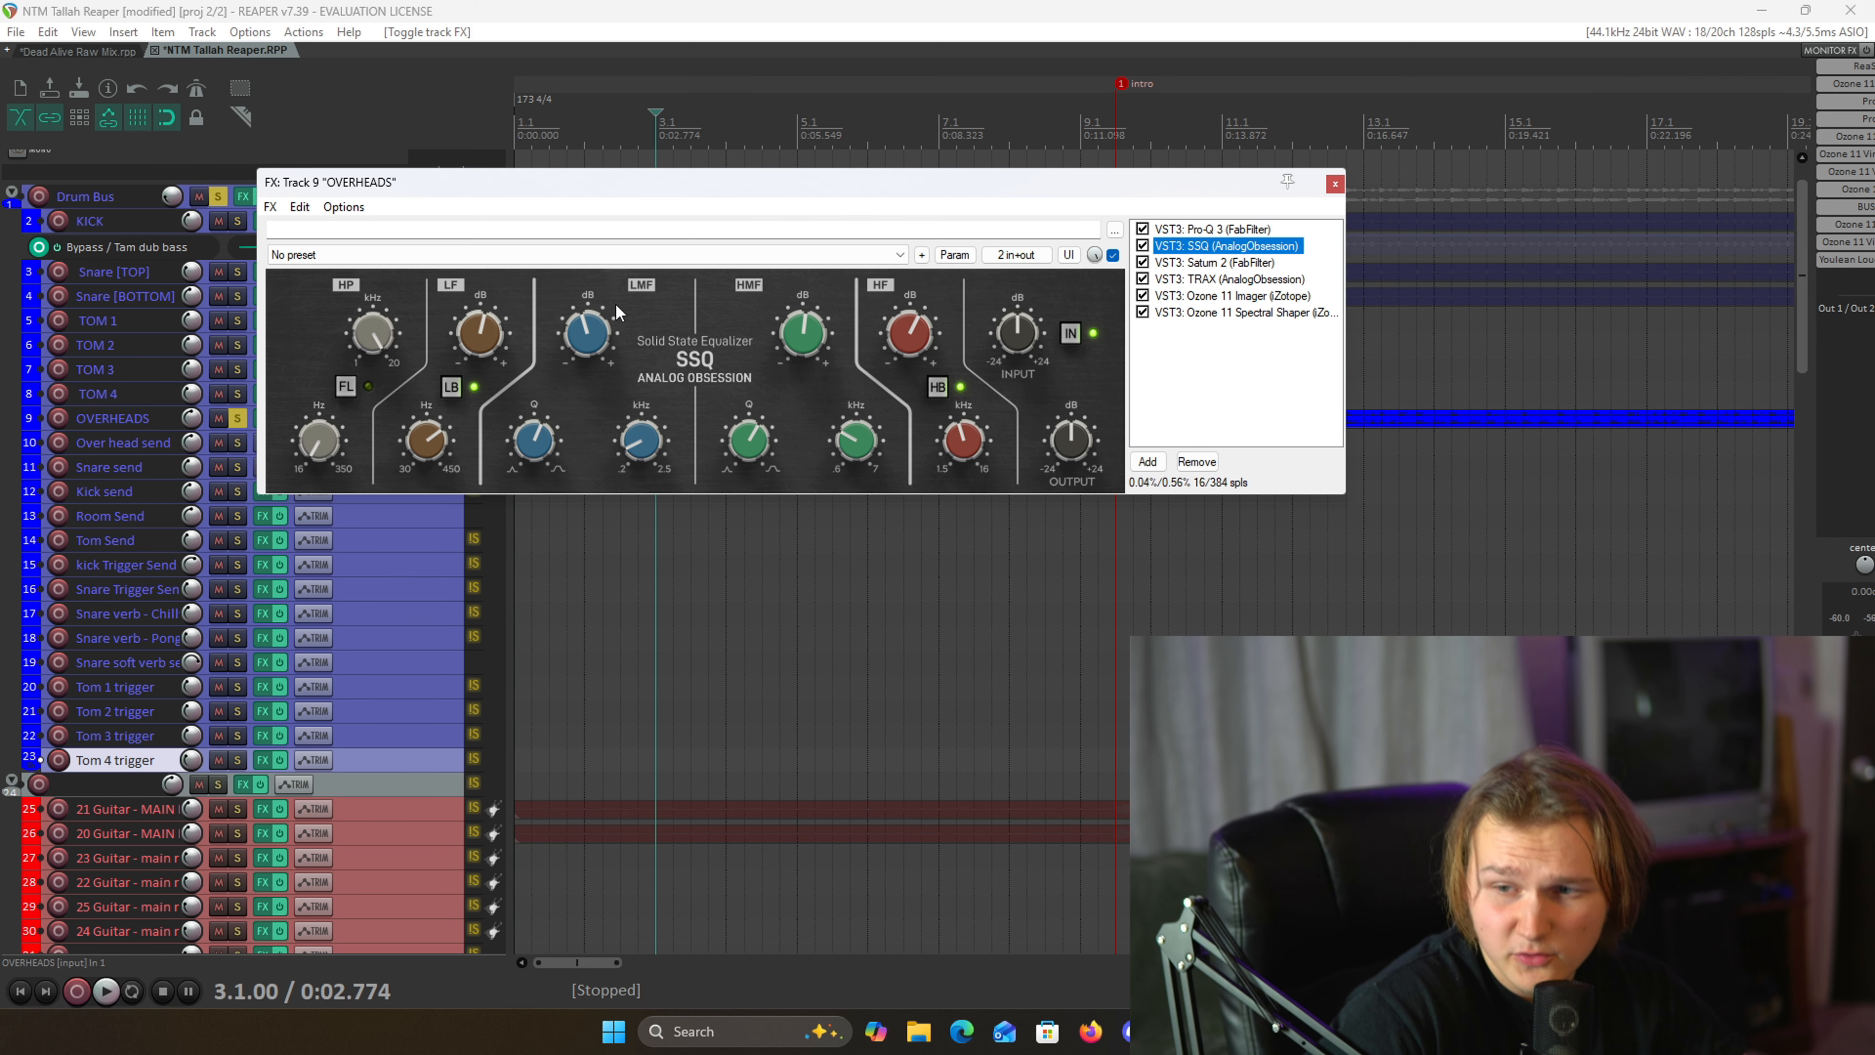
click(1191, 262)
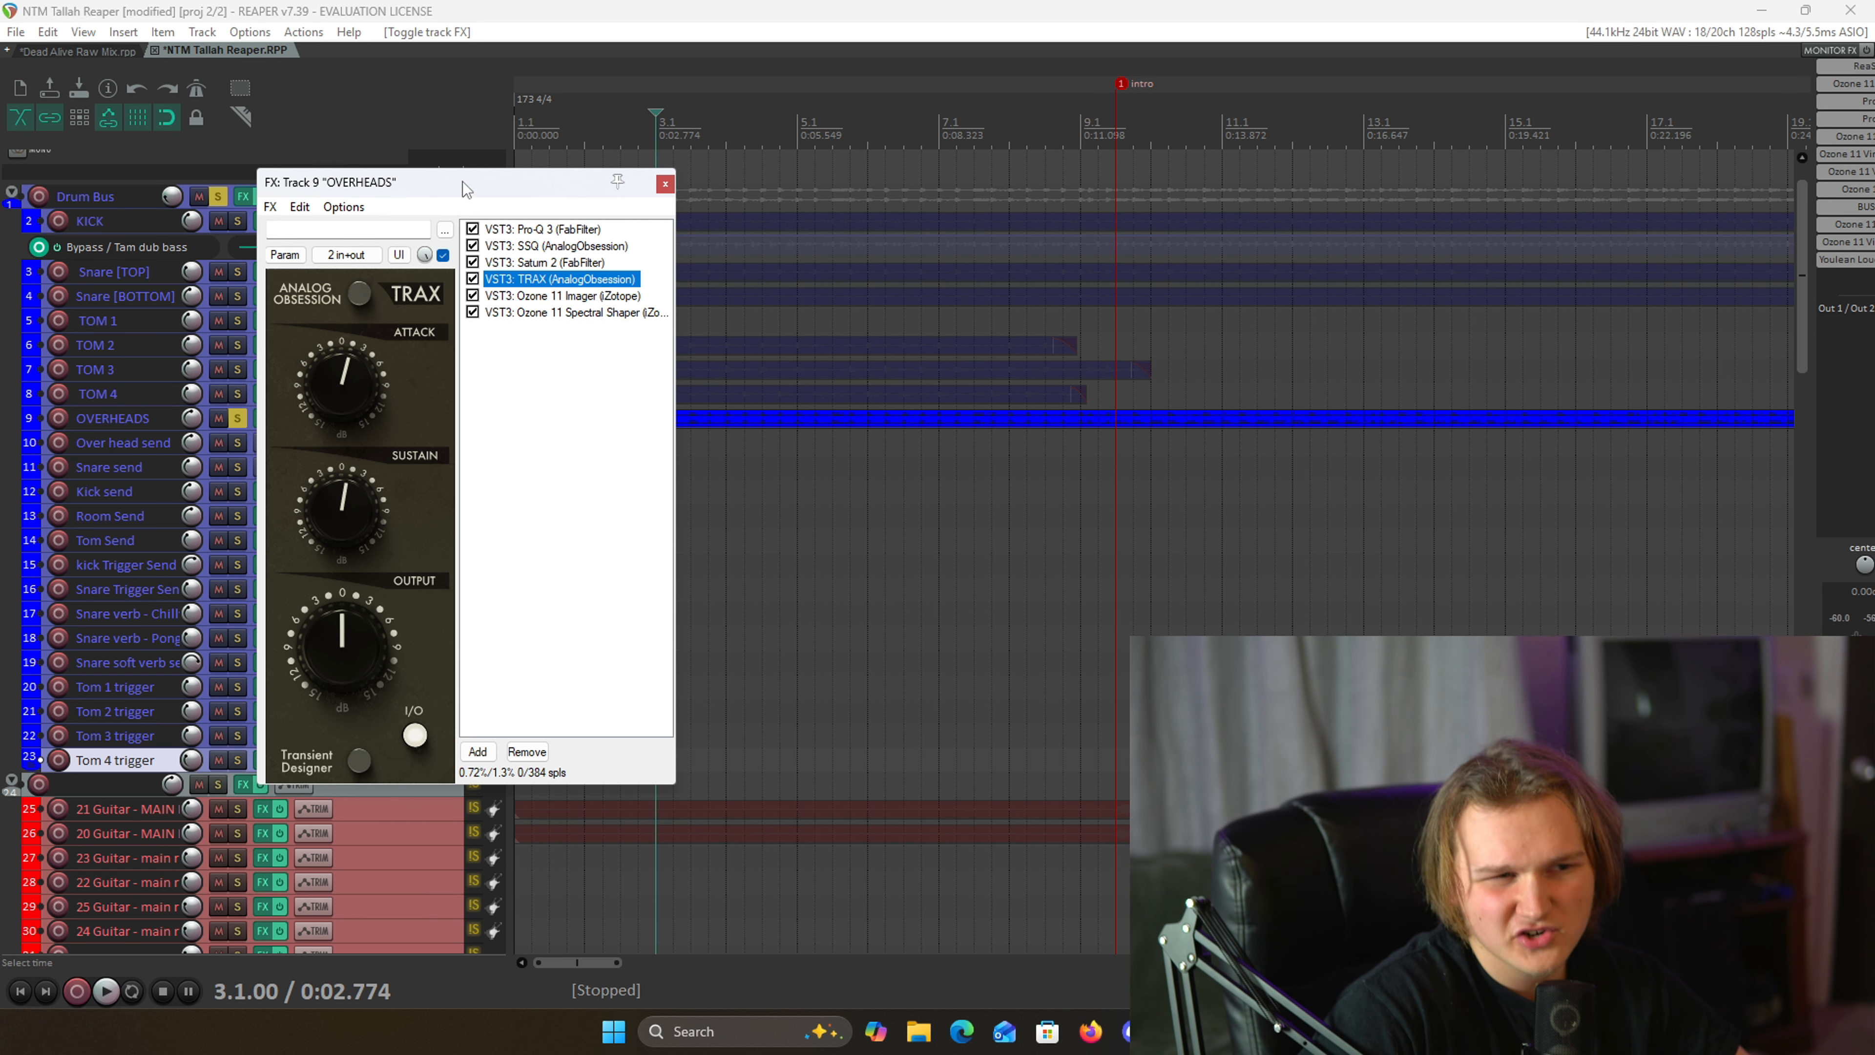
drag(463, 181, 740, 188)
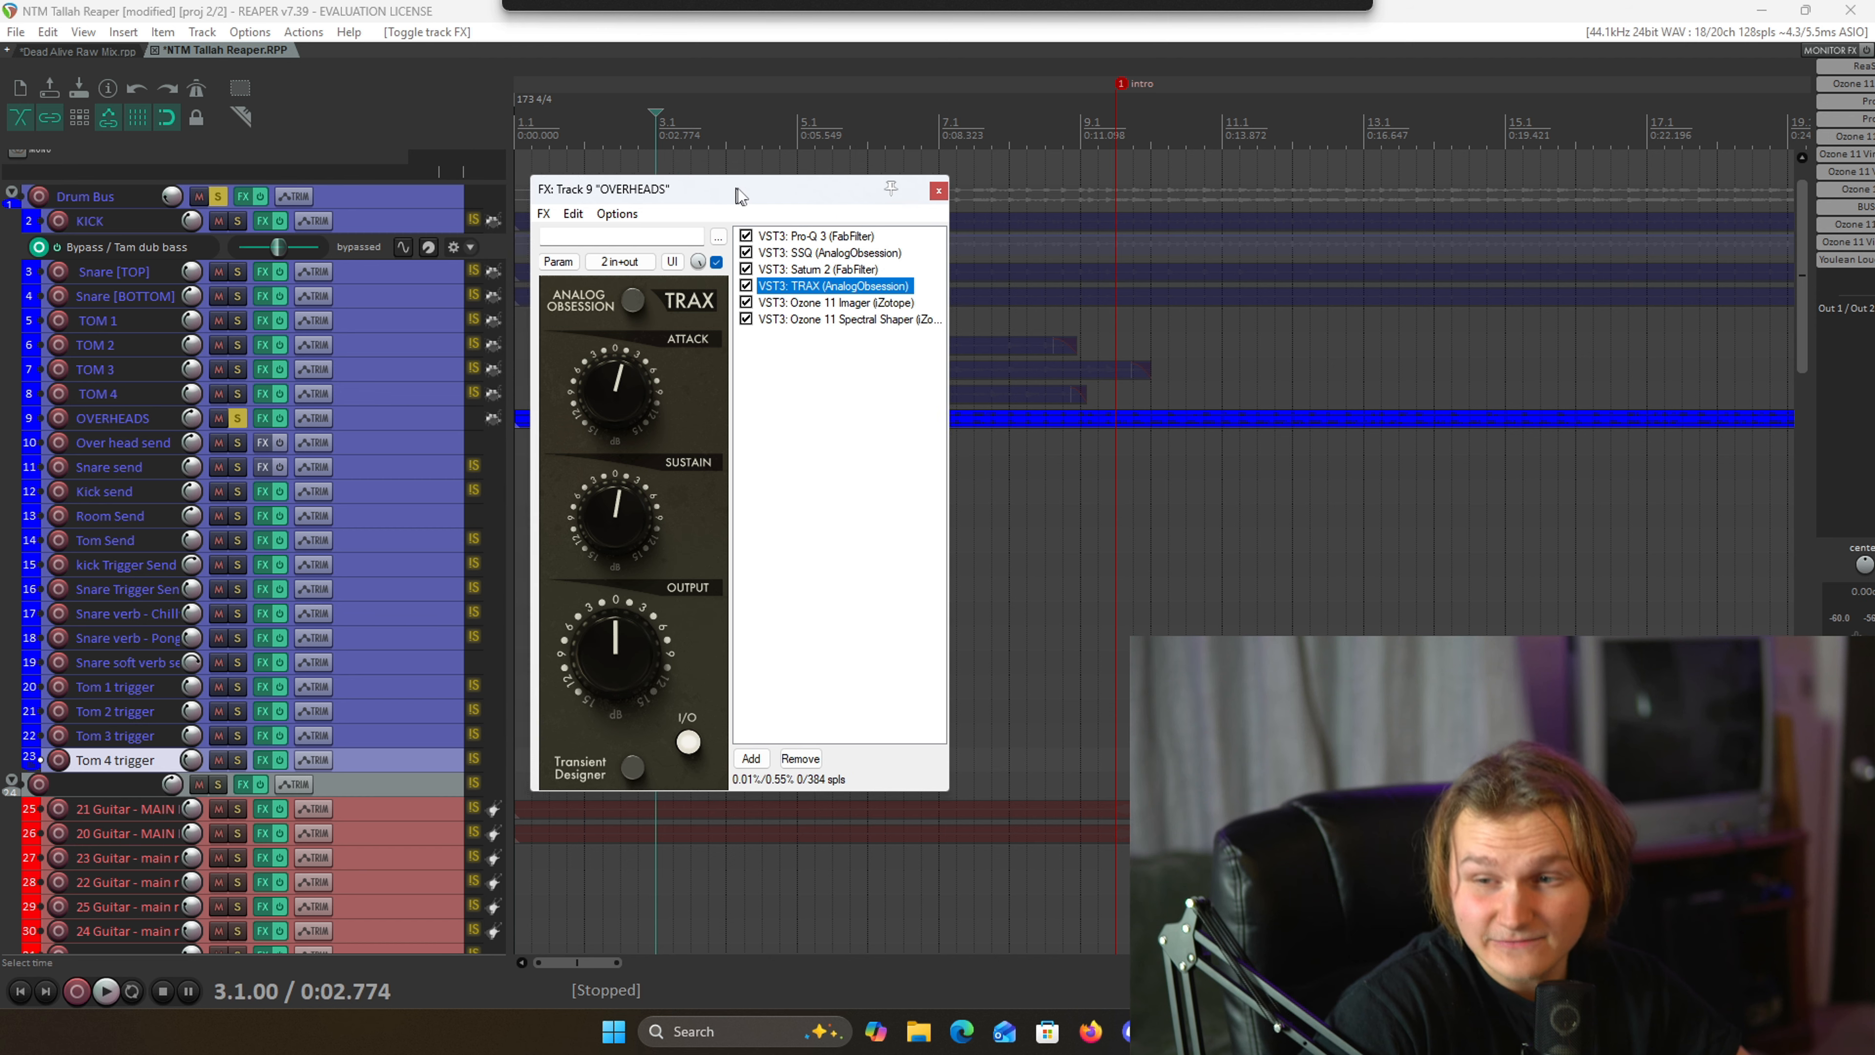
click(617, 515)
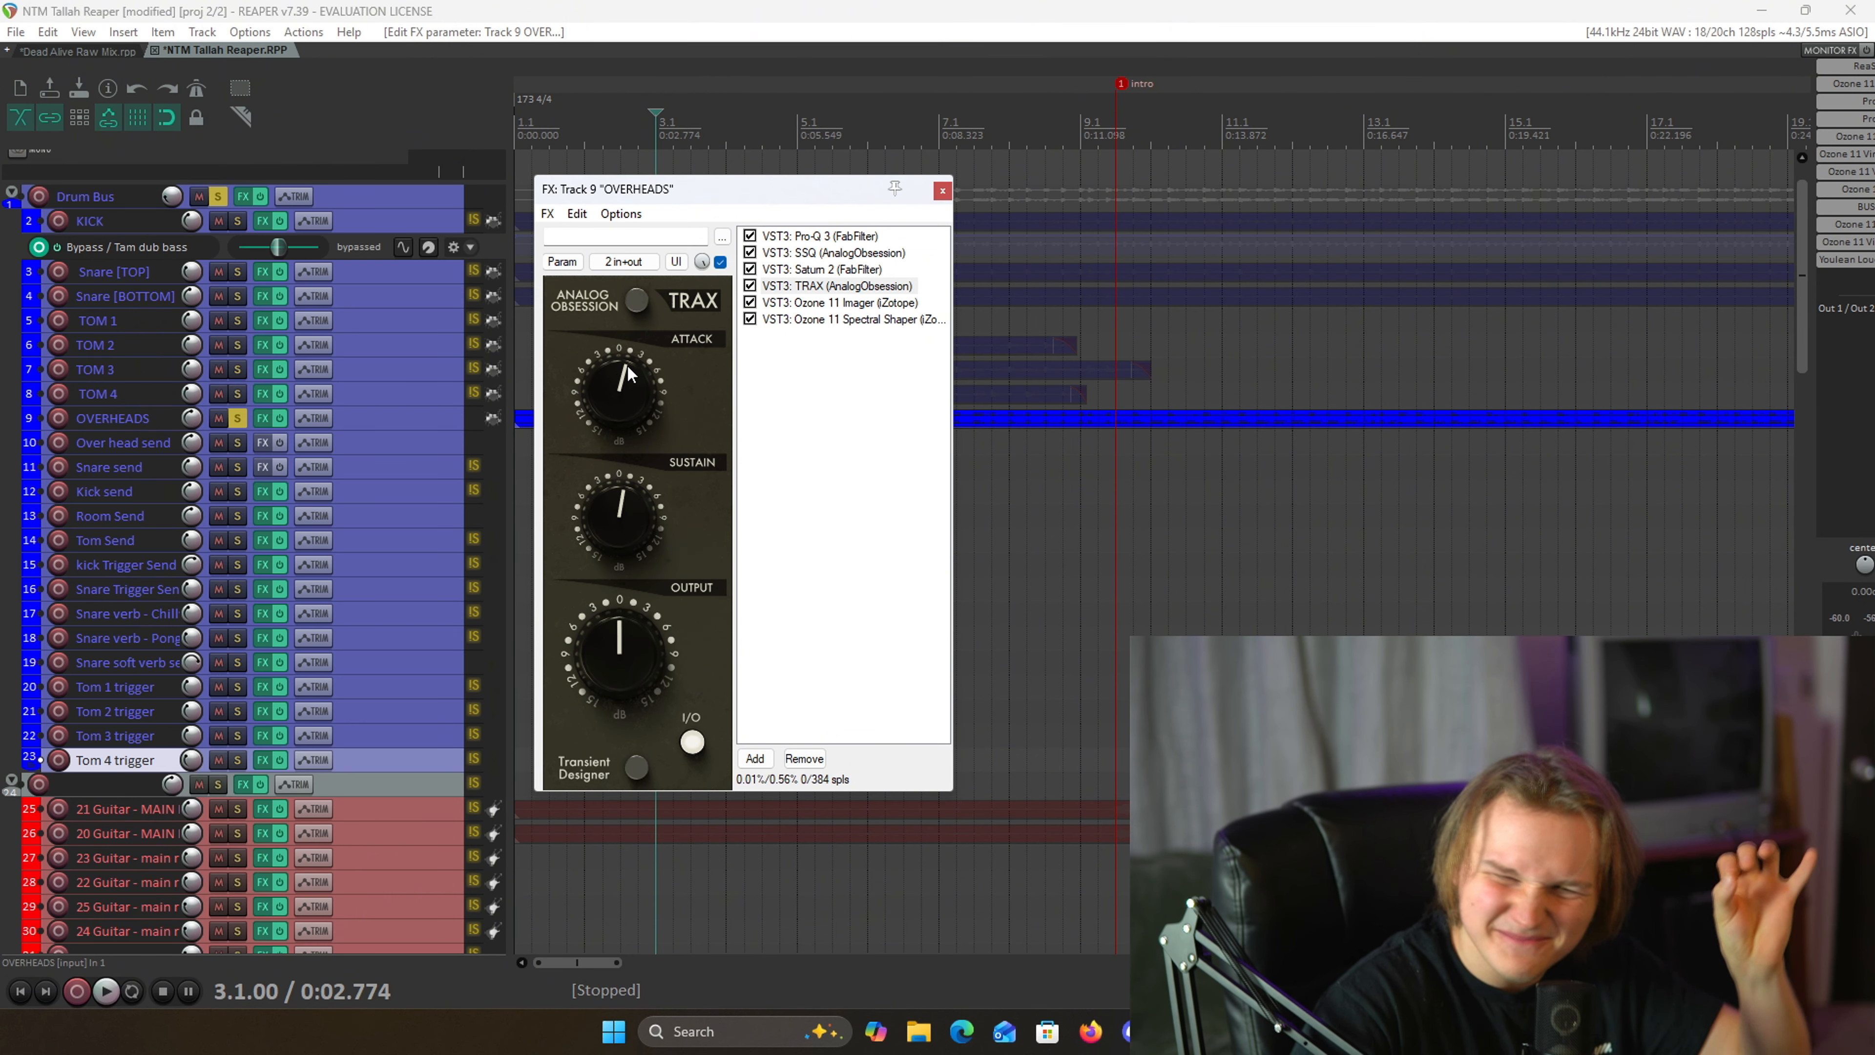
- Examine the overheads' Ozone 11 Imager widening and the Ozone 11 Spectral Shaper settings
click(801, 303)
drag(1003, 210, 839, 246)
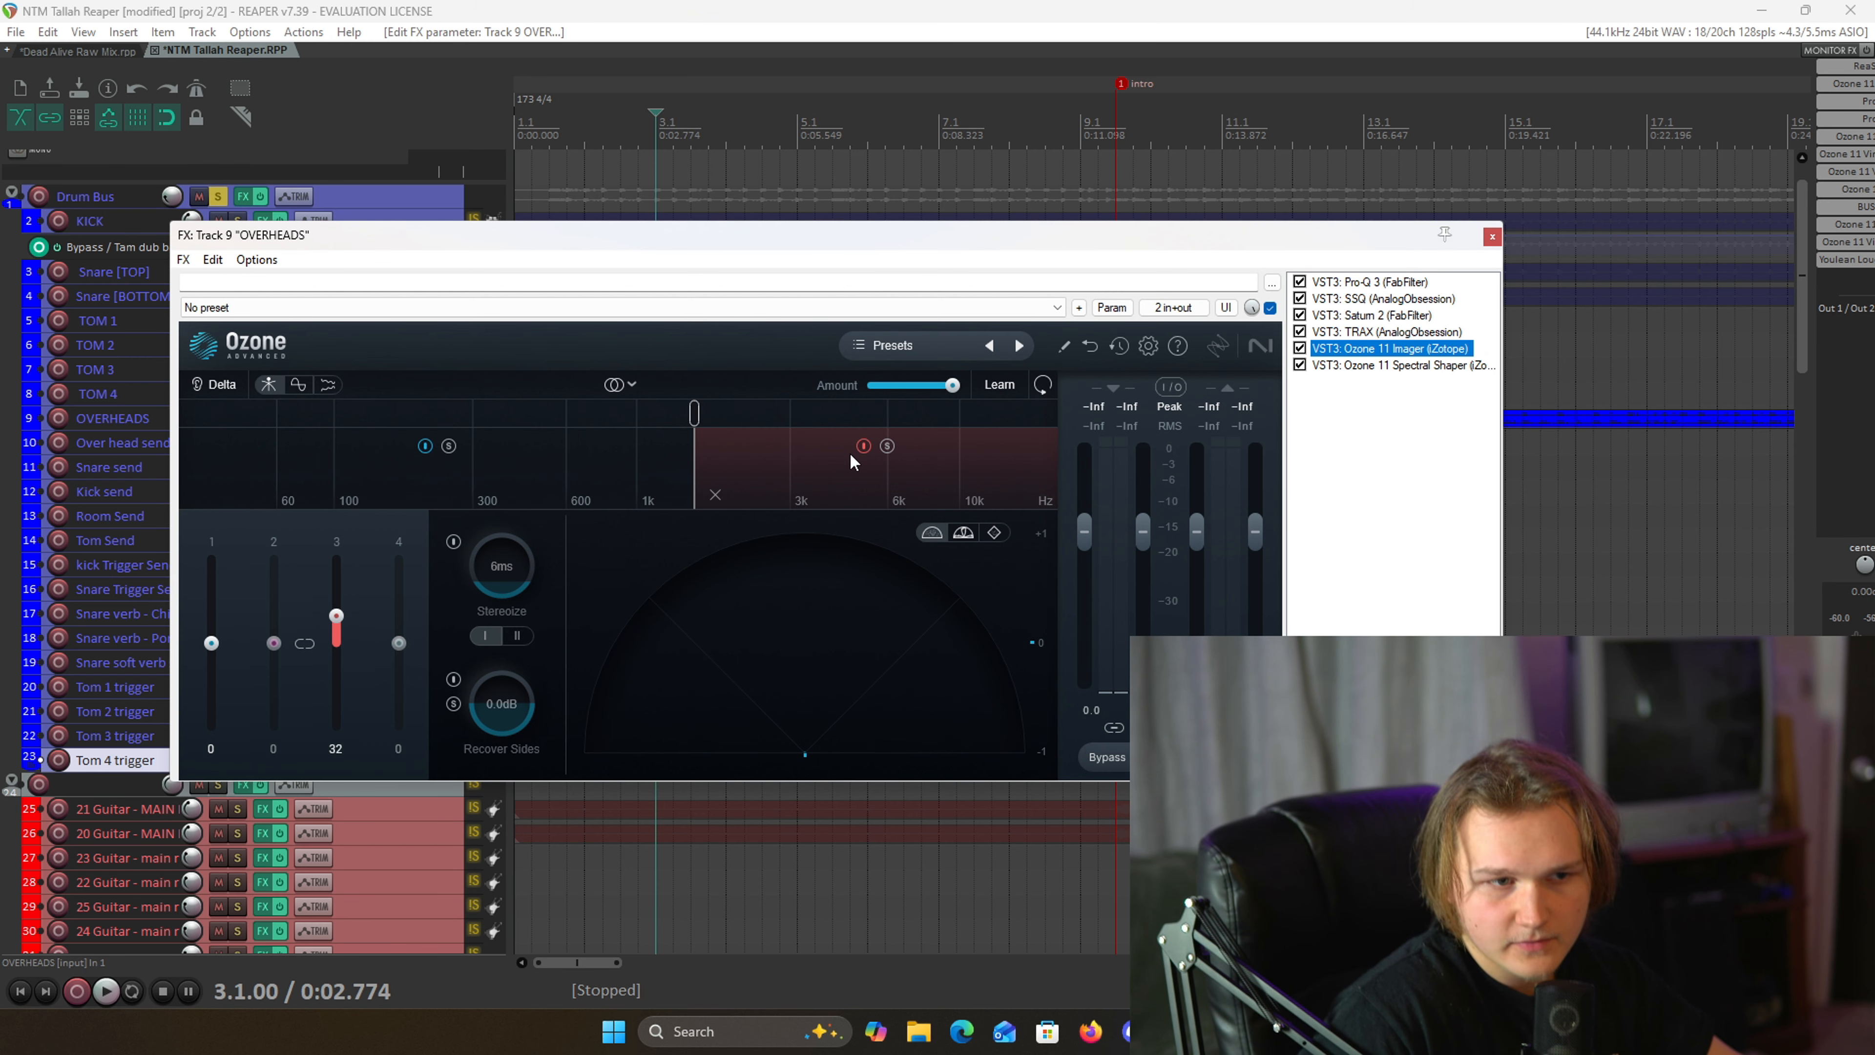
click(1418, 368)
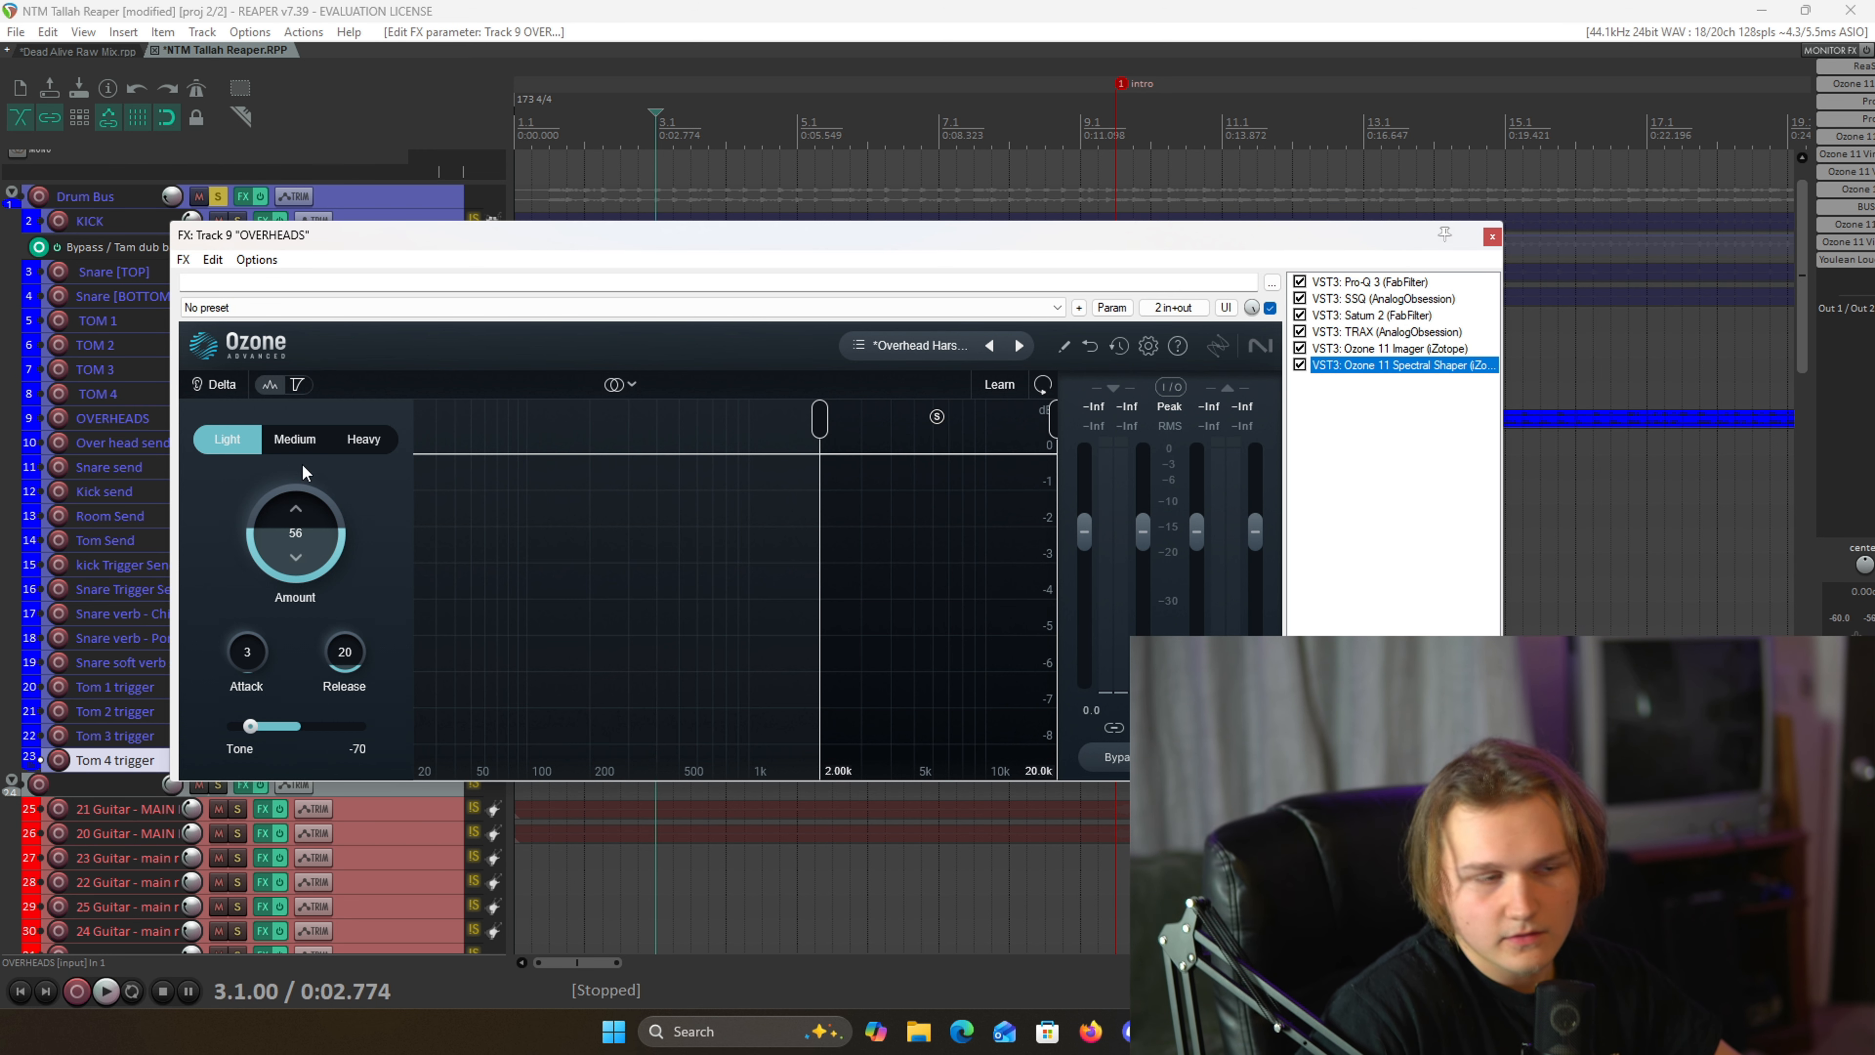
- Enable Delta in the overheads' Spectral Shaper and play from 5.3.00 to hear only what it removes
click(199, 386)
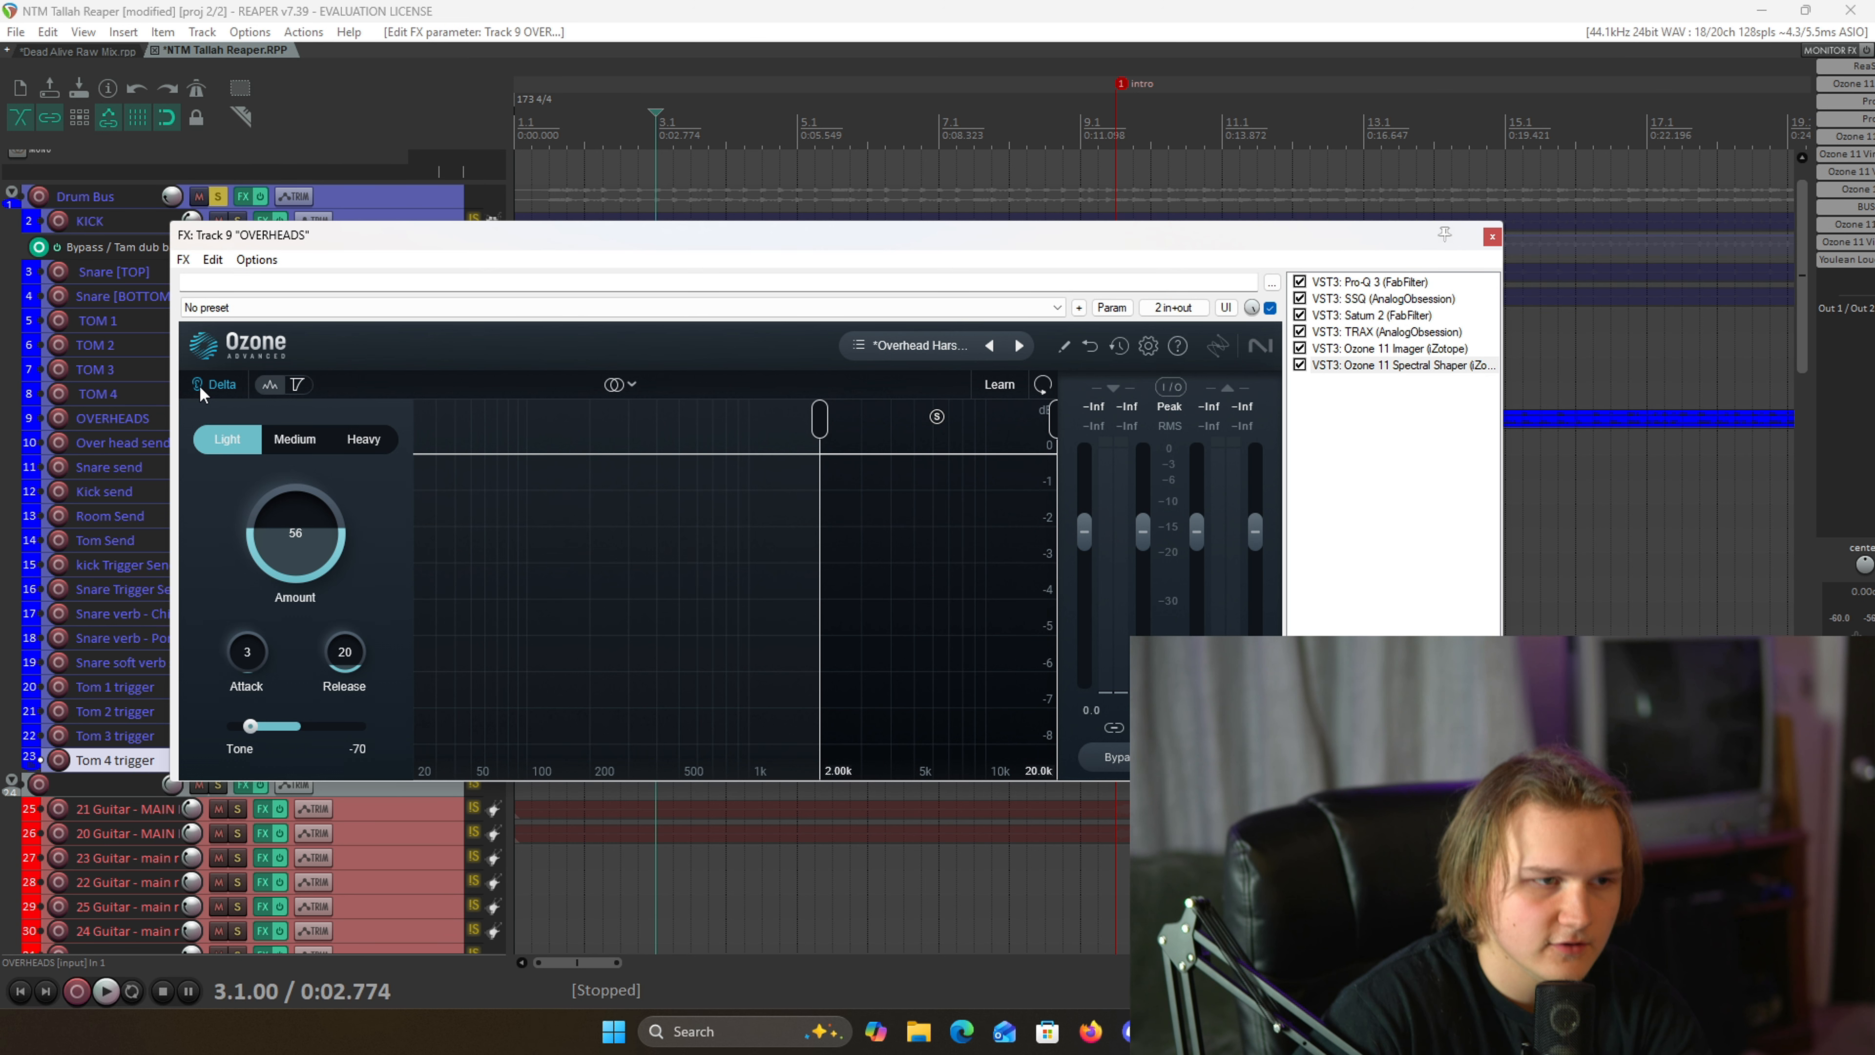
click(956, 173)
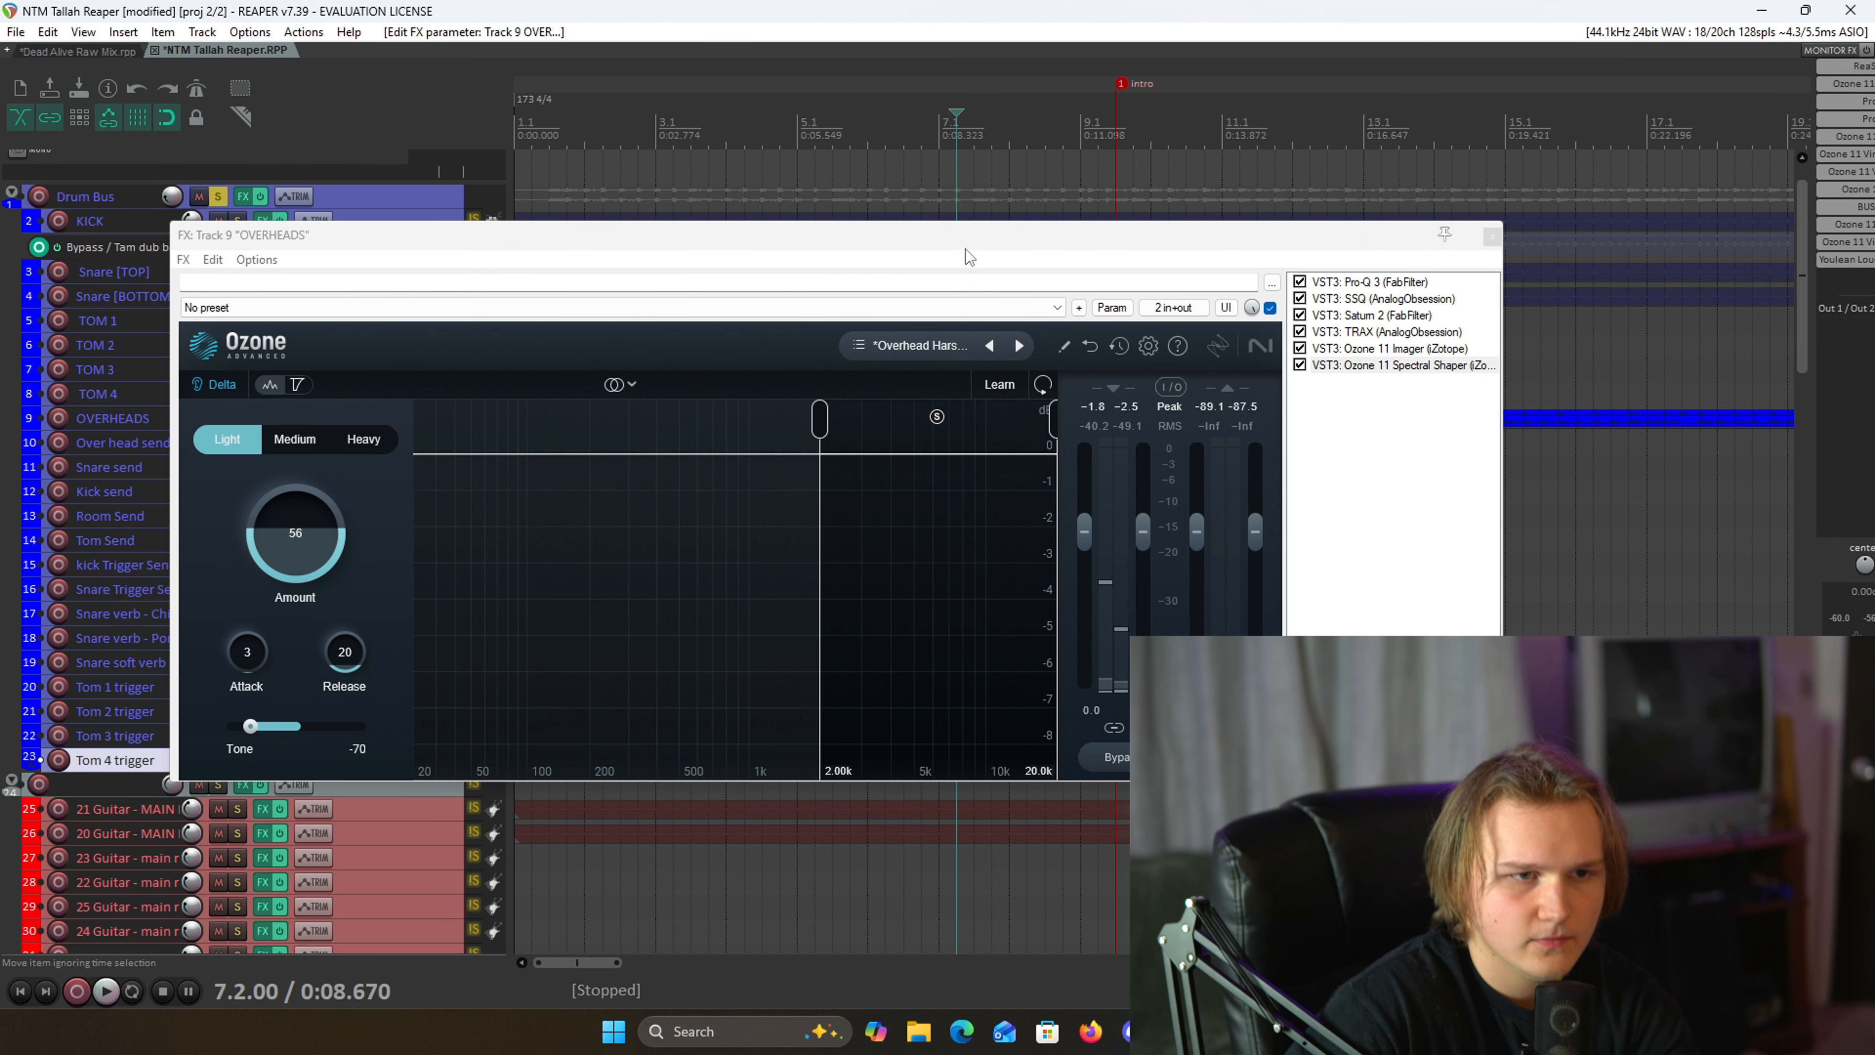
drag(969, 256, 952, 644)
click(833, 164)
key(space)
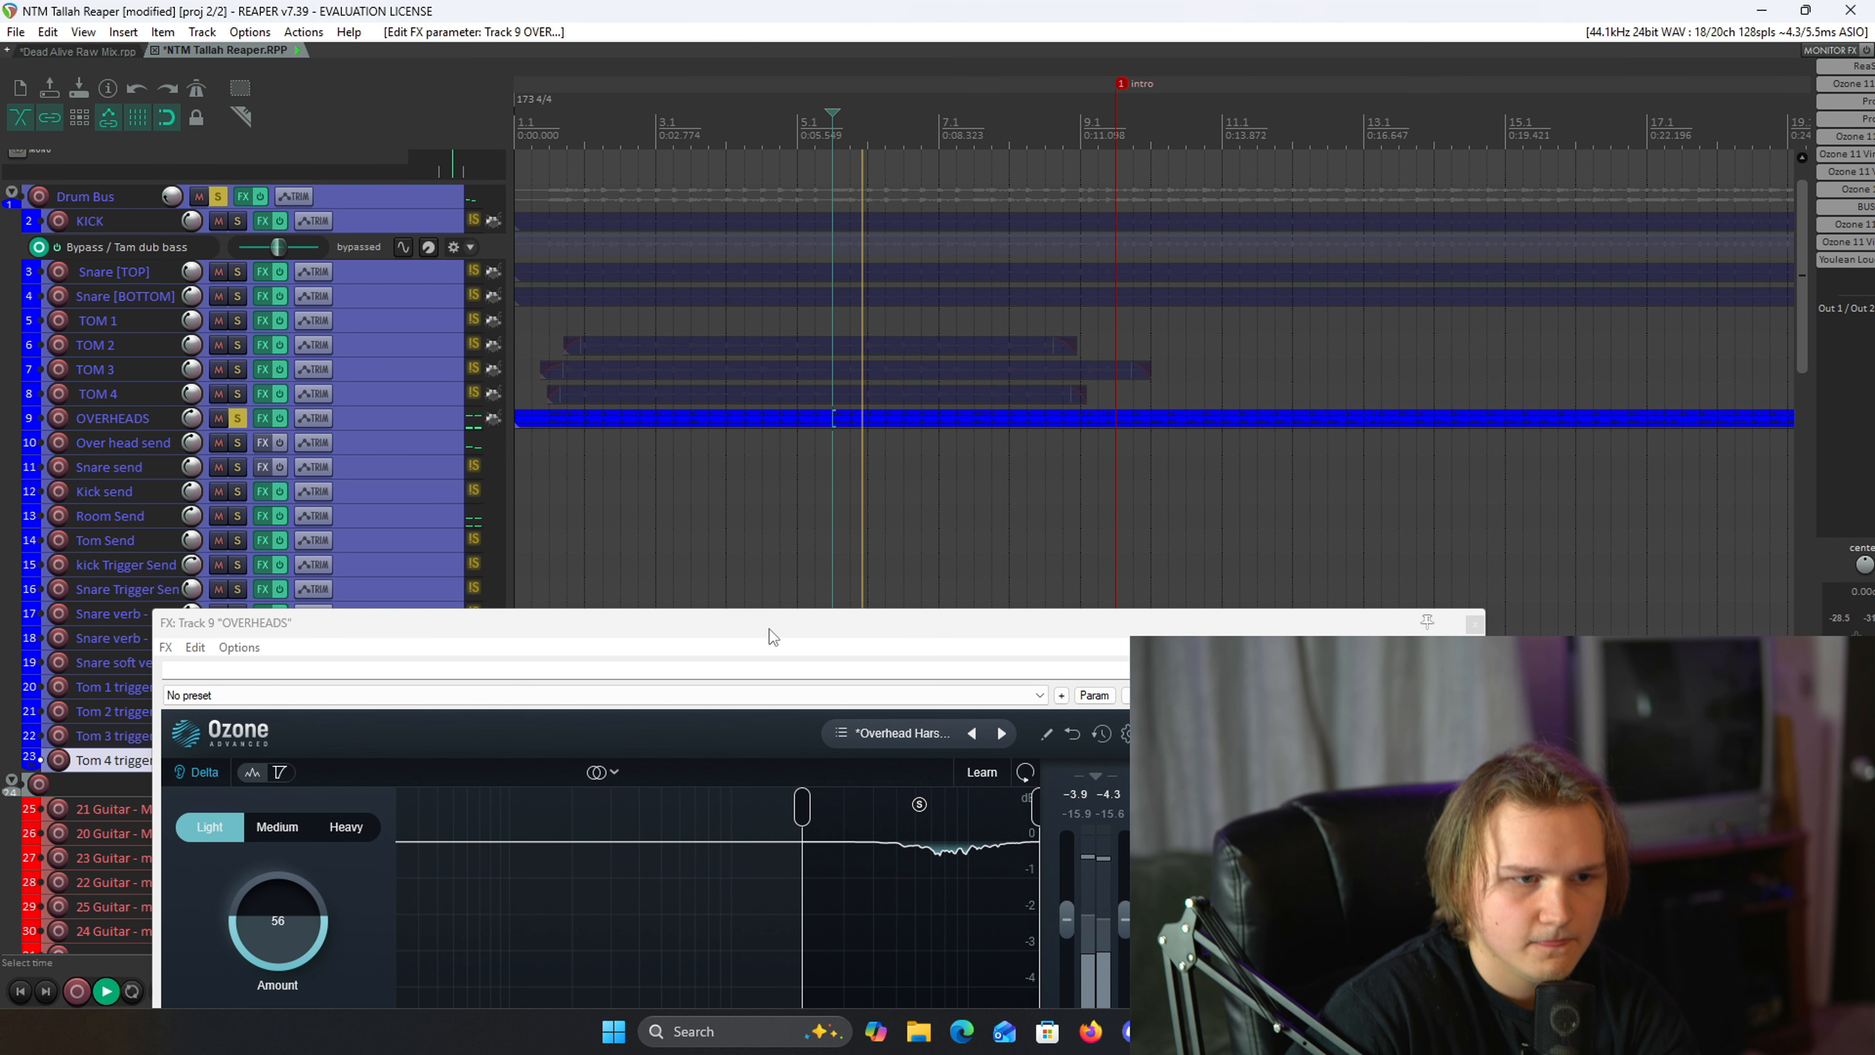
drag(772, 636, 826, 445)
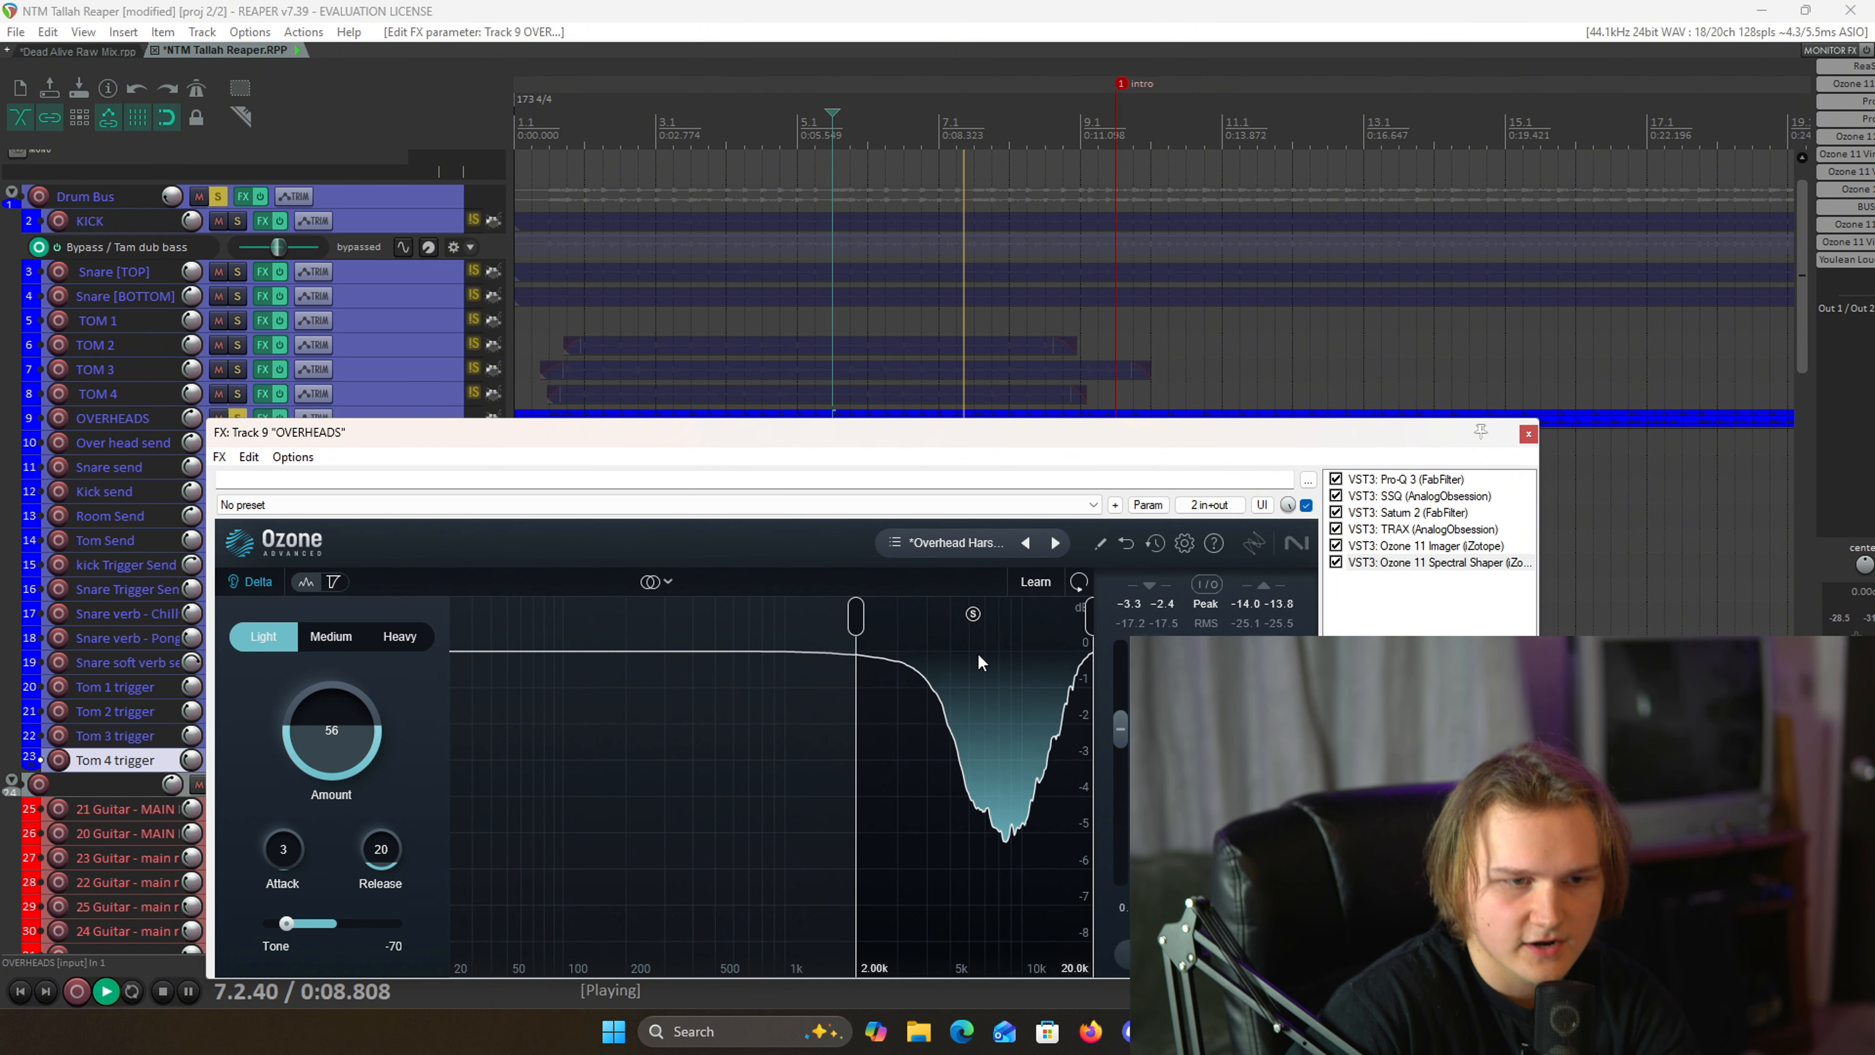
key(space)
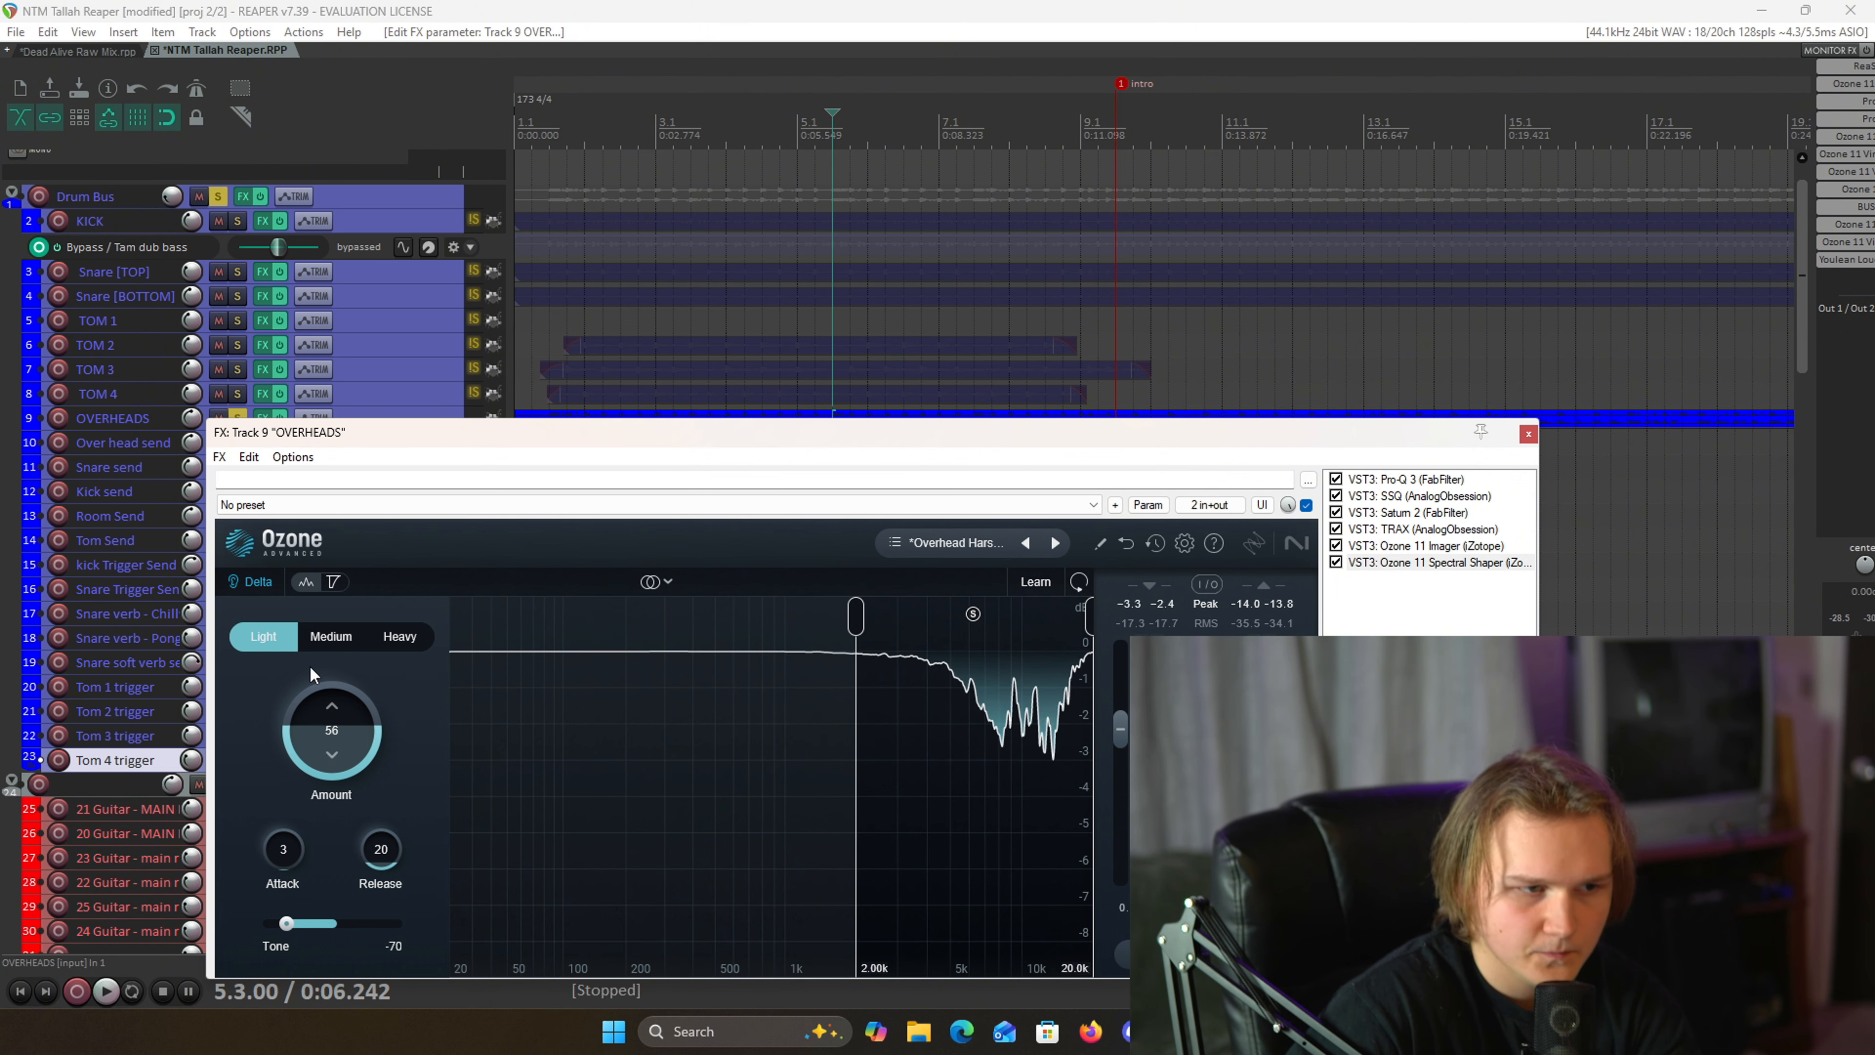
- Turn off Delta in the Spectral Shaper and close the OVERHEADS effects chain
drag(1073, 441, 964, 420)
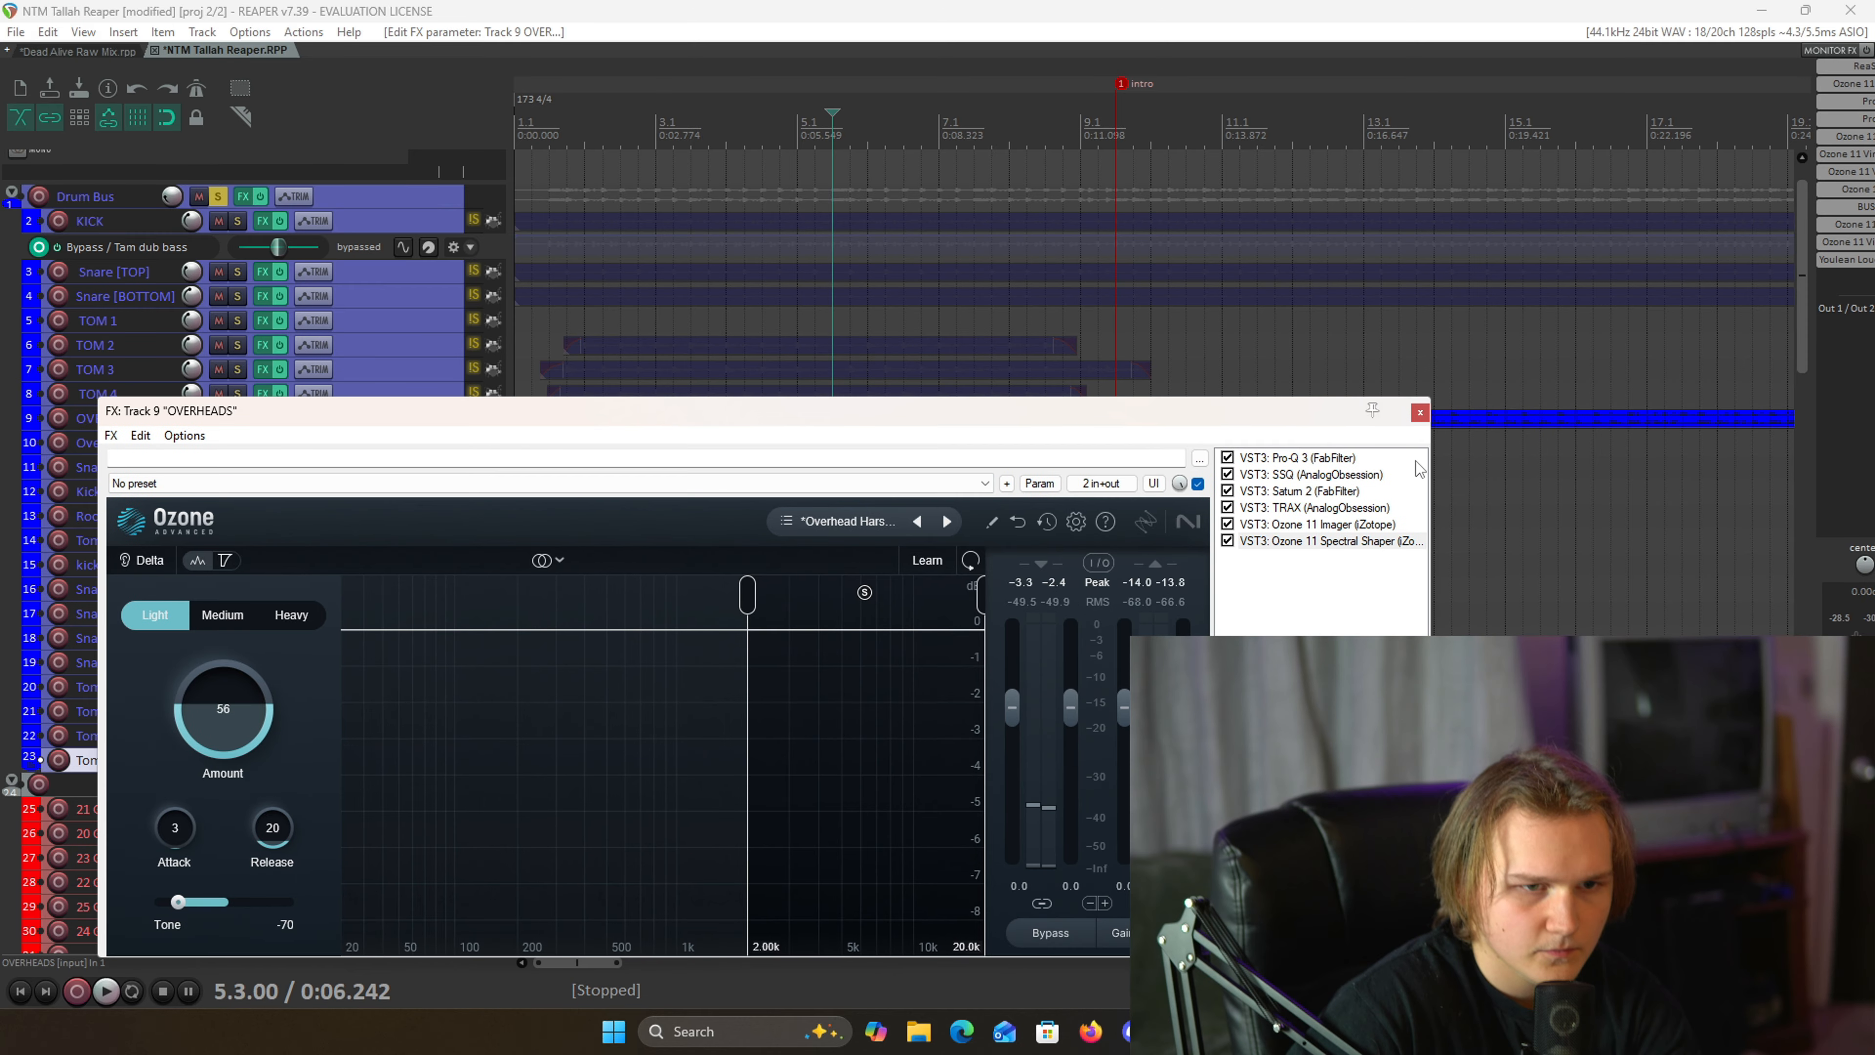
click(1419, 412)
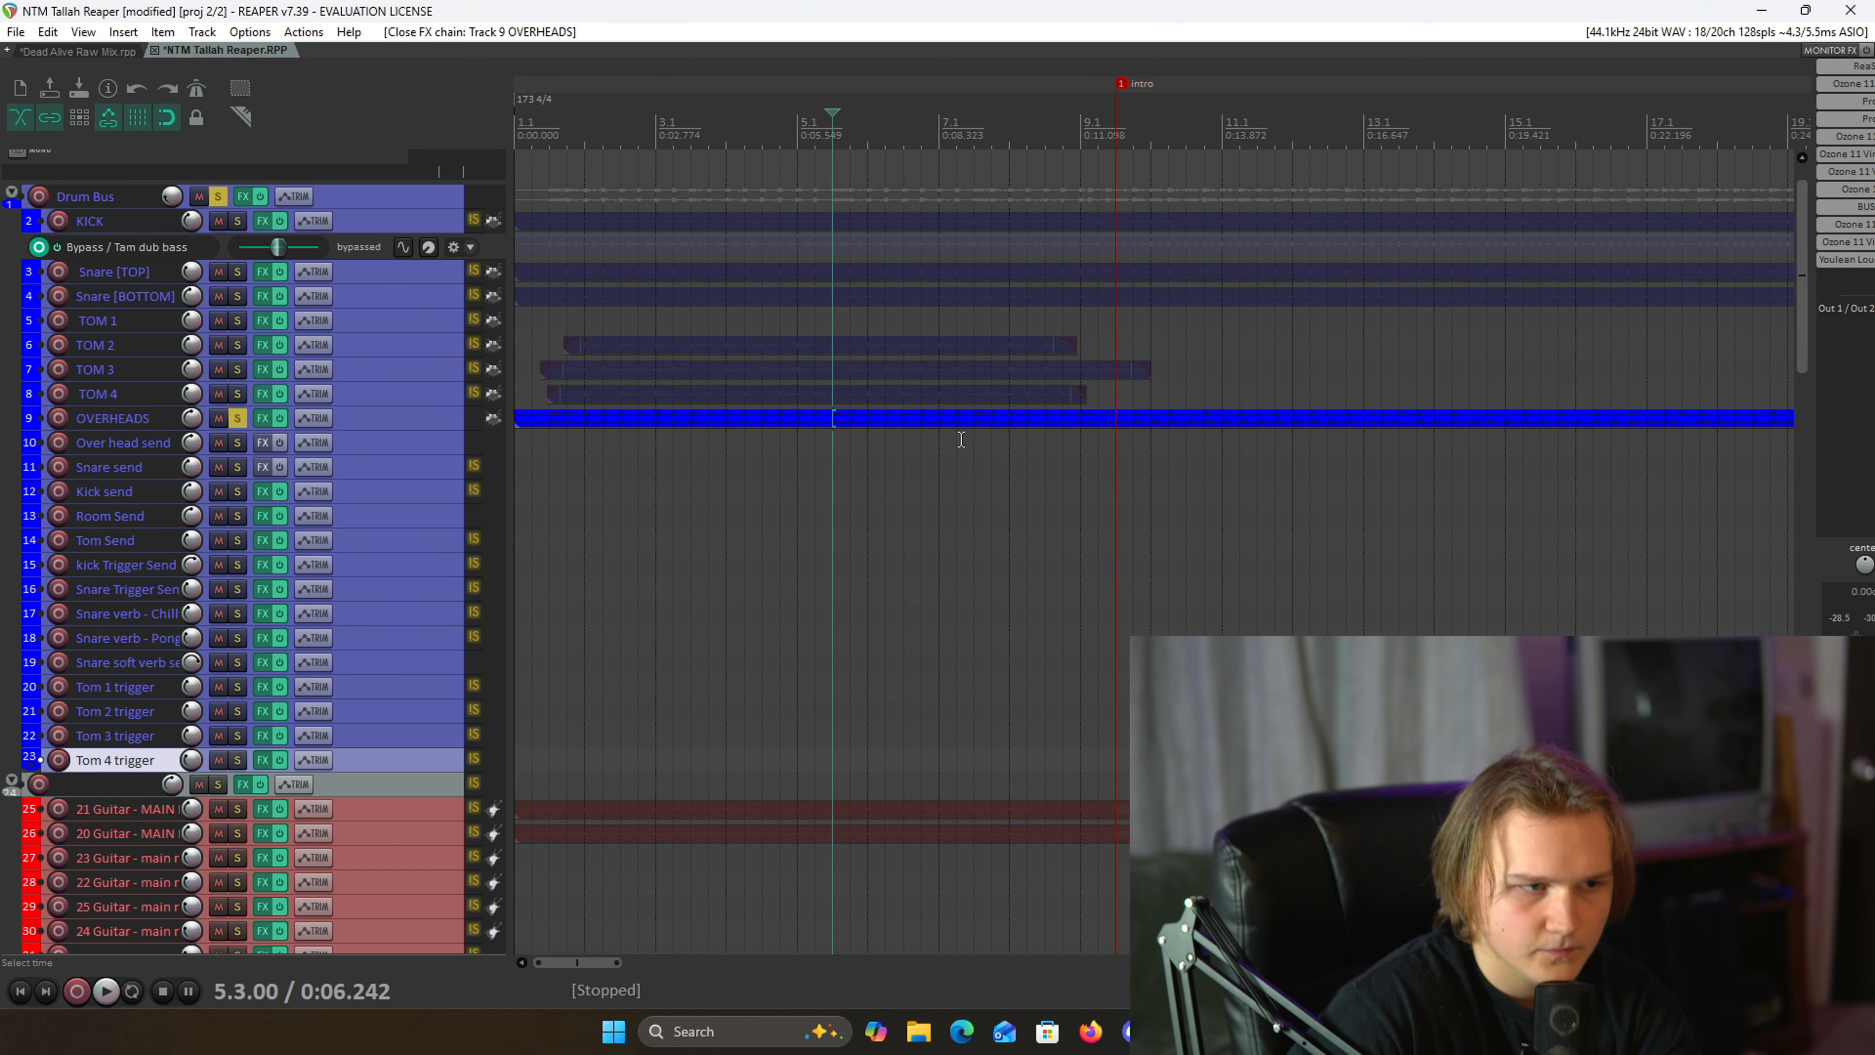
- Unsolo OVERHEADS, and briefly solo and unsolo the Over head send track
click(237, 418)
click(237, 442)
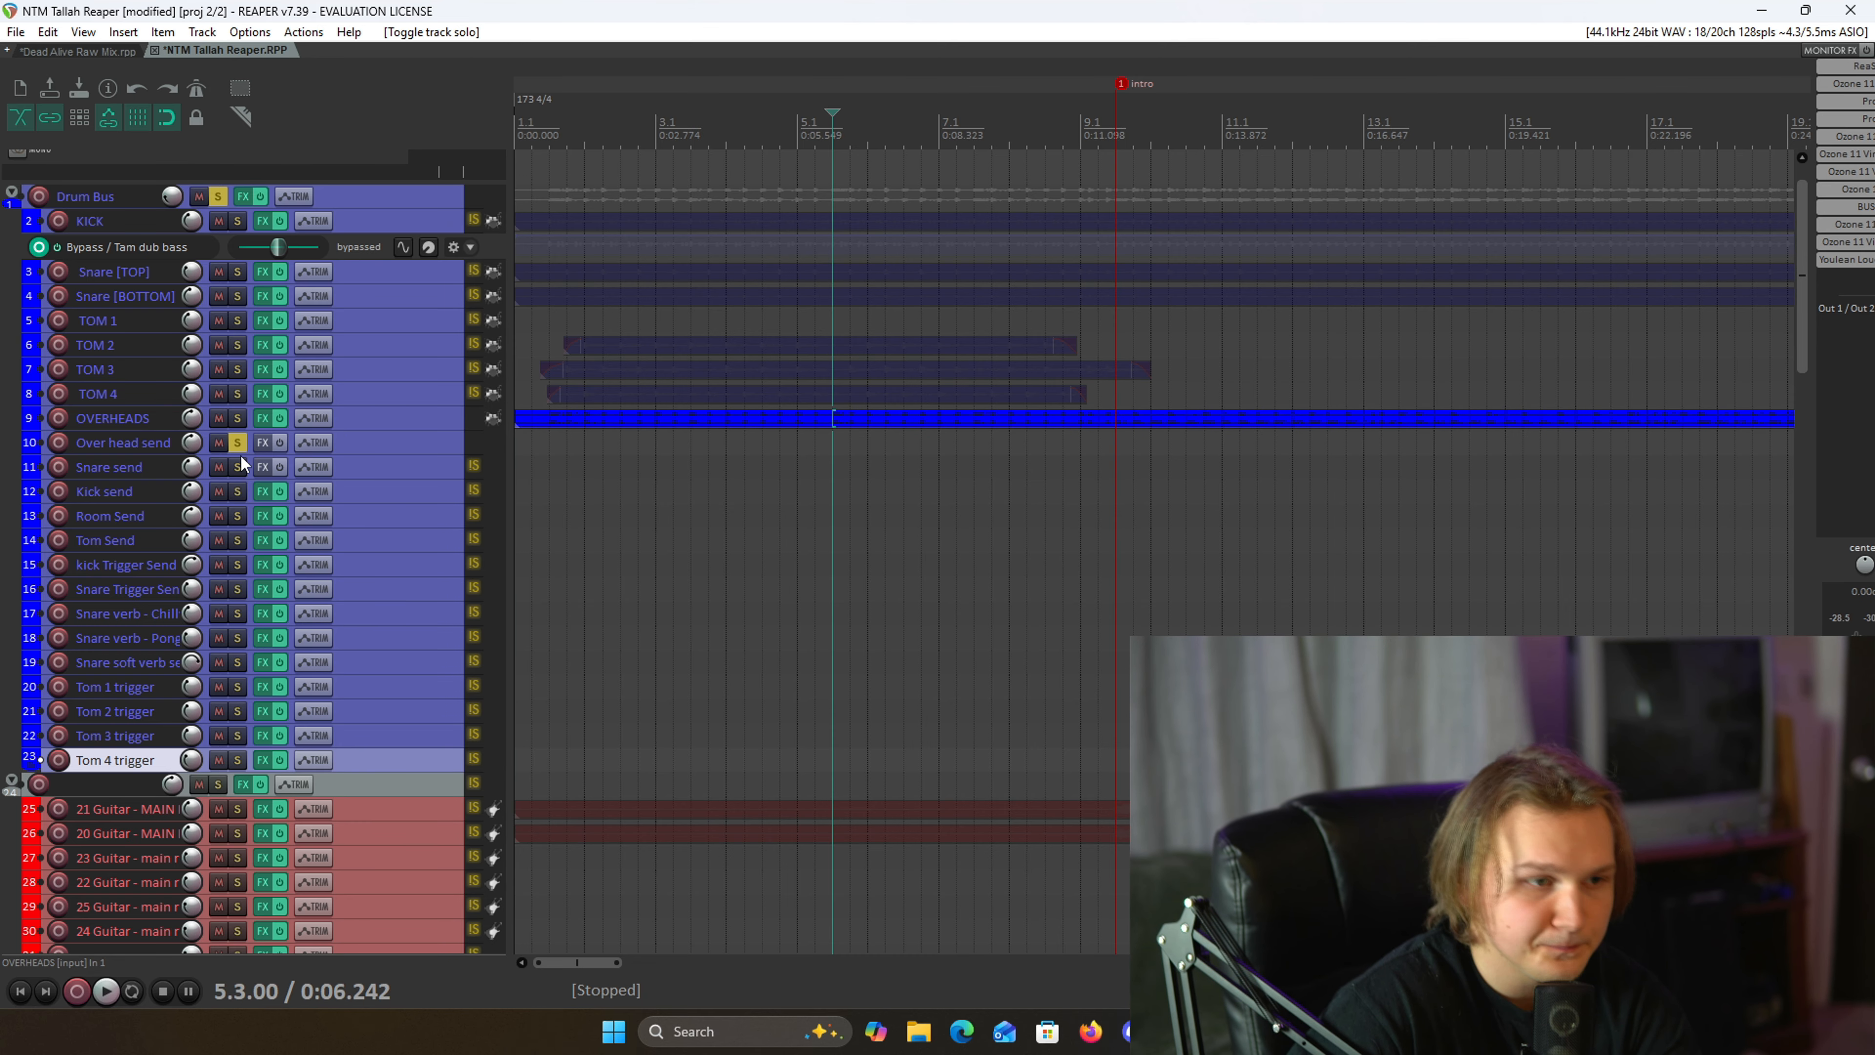
click(240, 436)
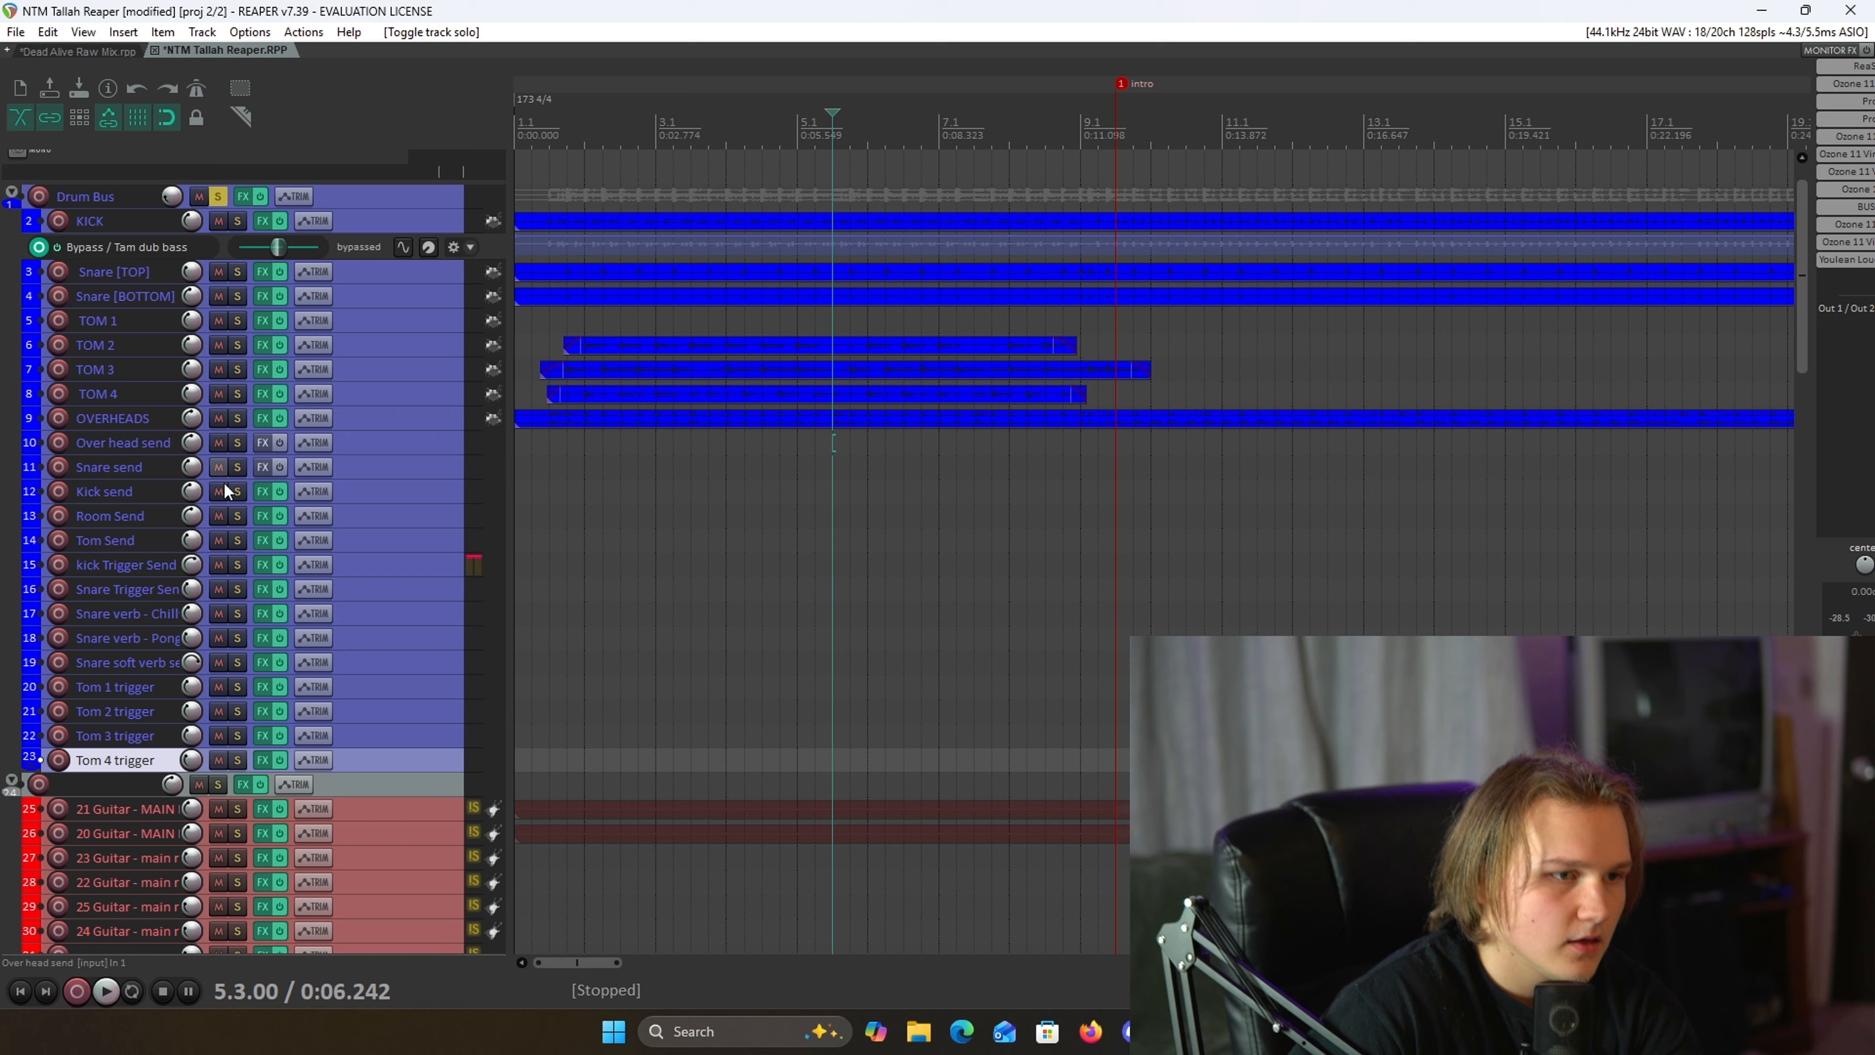
- Solo and select the Room Send track and enlarge the track rows around it
click(237, 516)
click(368, 513)
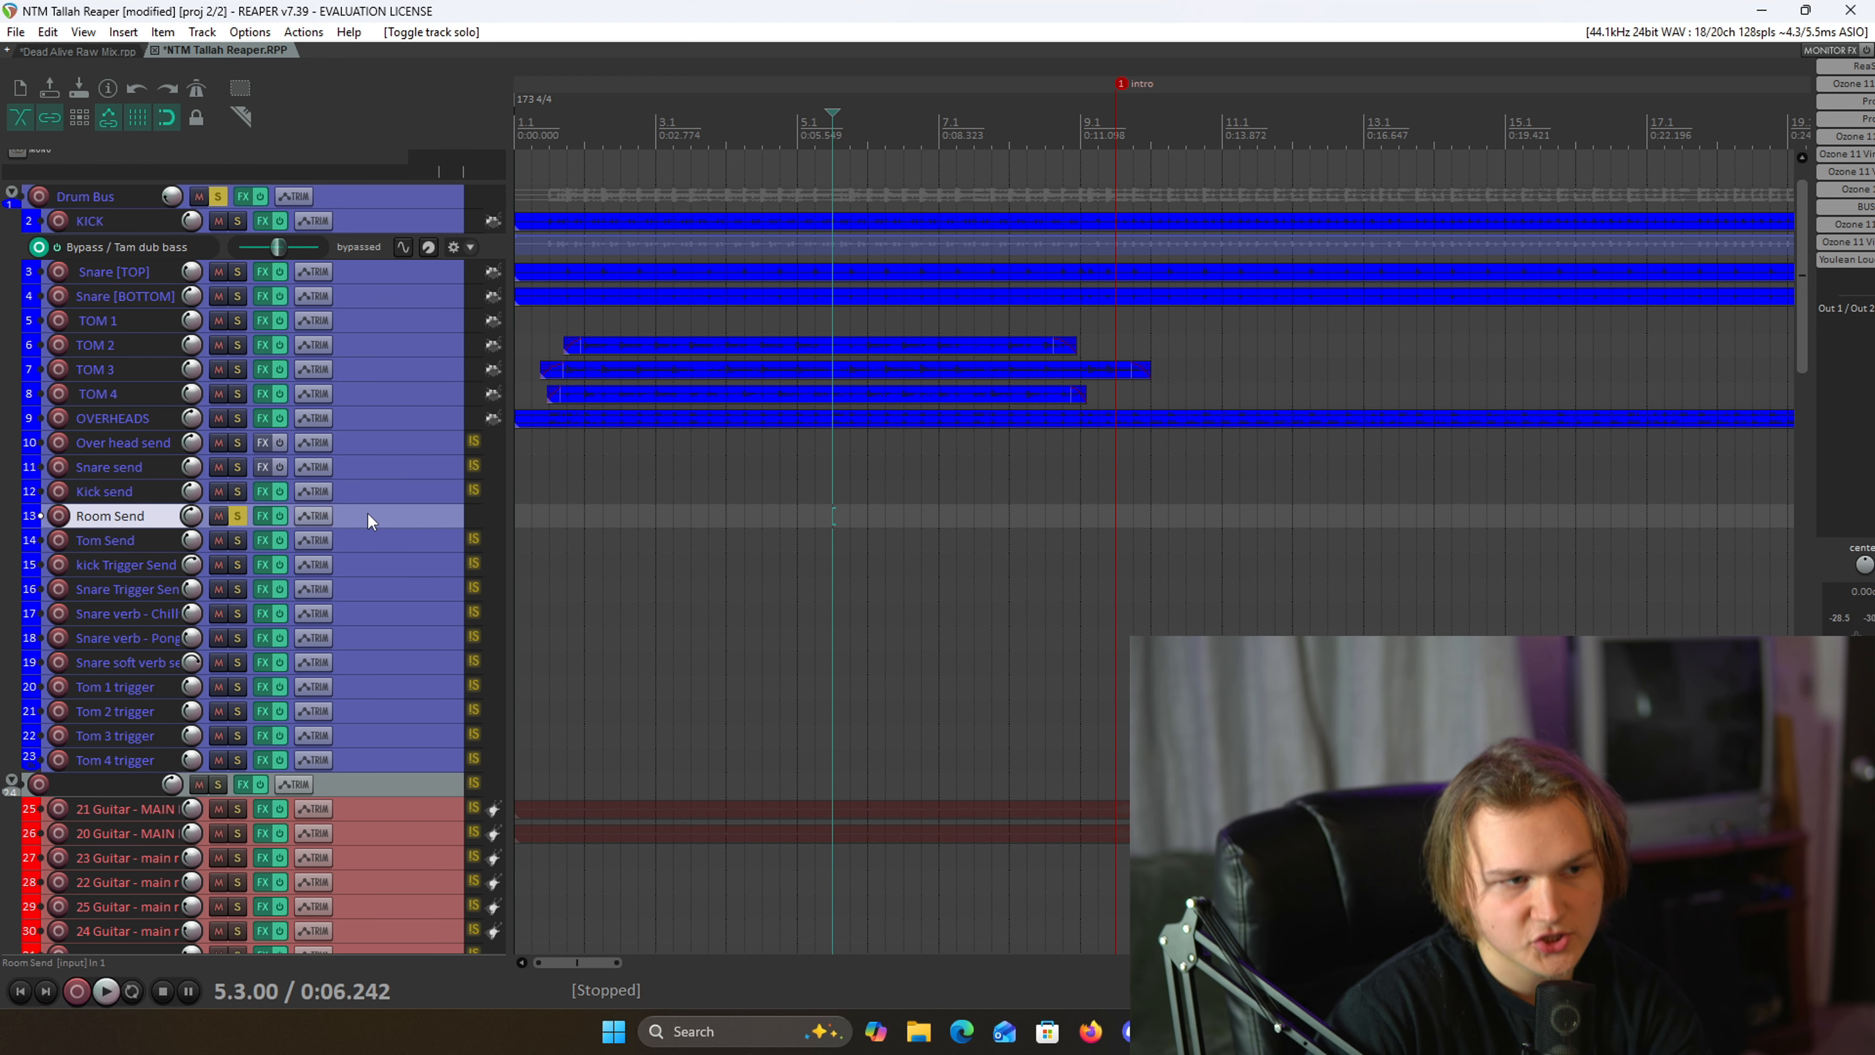
scroll(440, 539, up, 4)
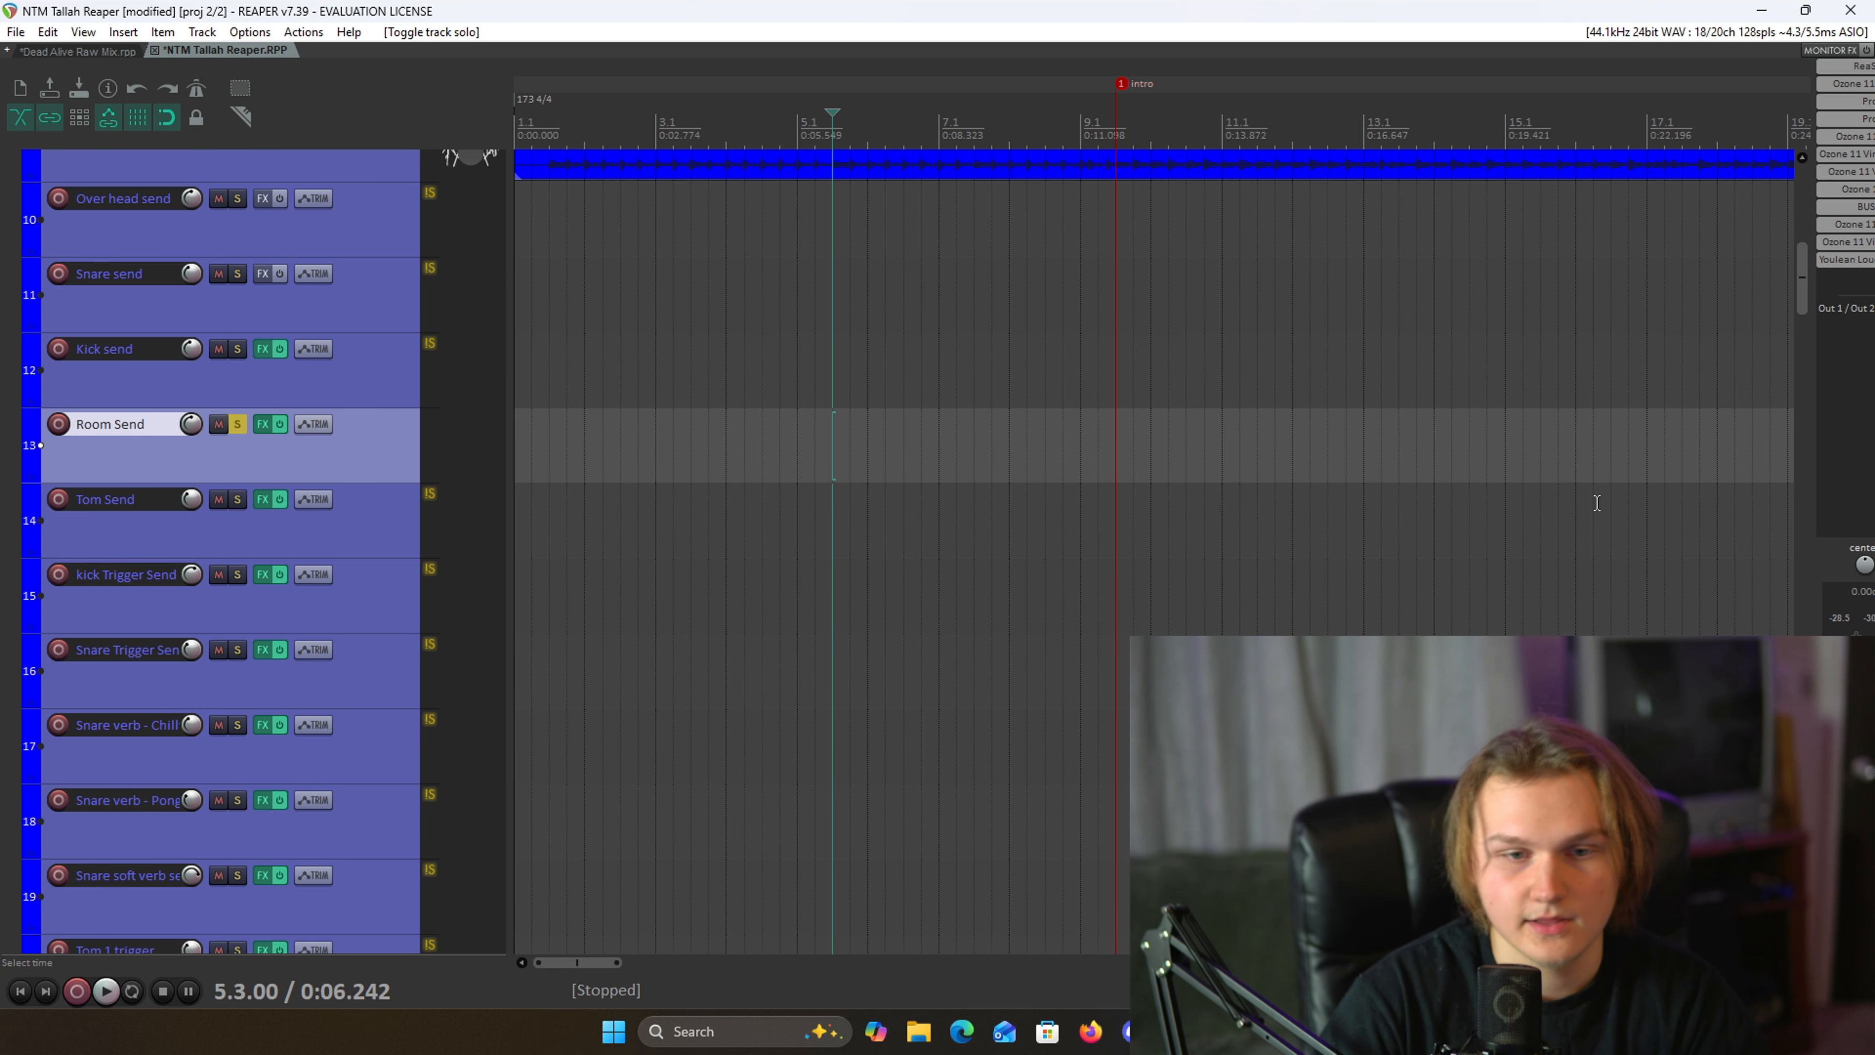
- Widen the mixer to bring the Room Send channel strip into view and play the send soloed
drag(1812, 578, 521, 646)
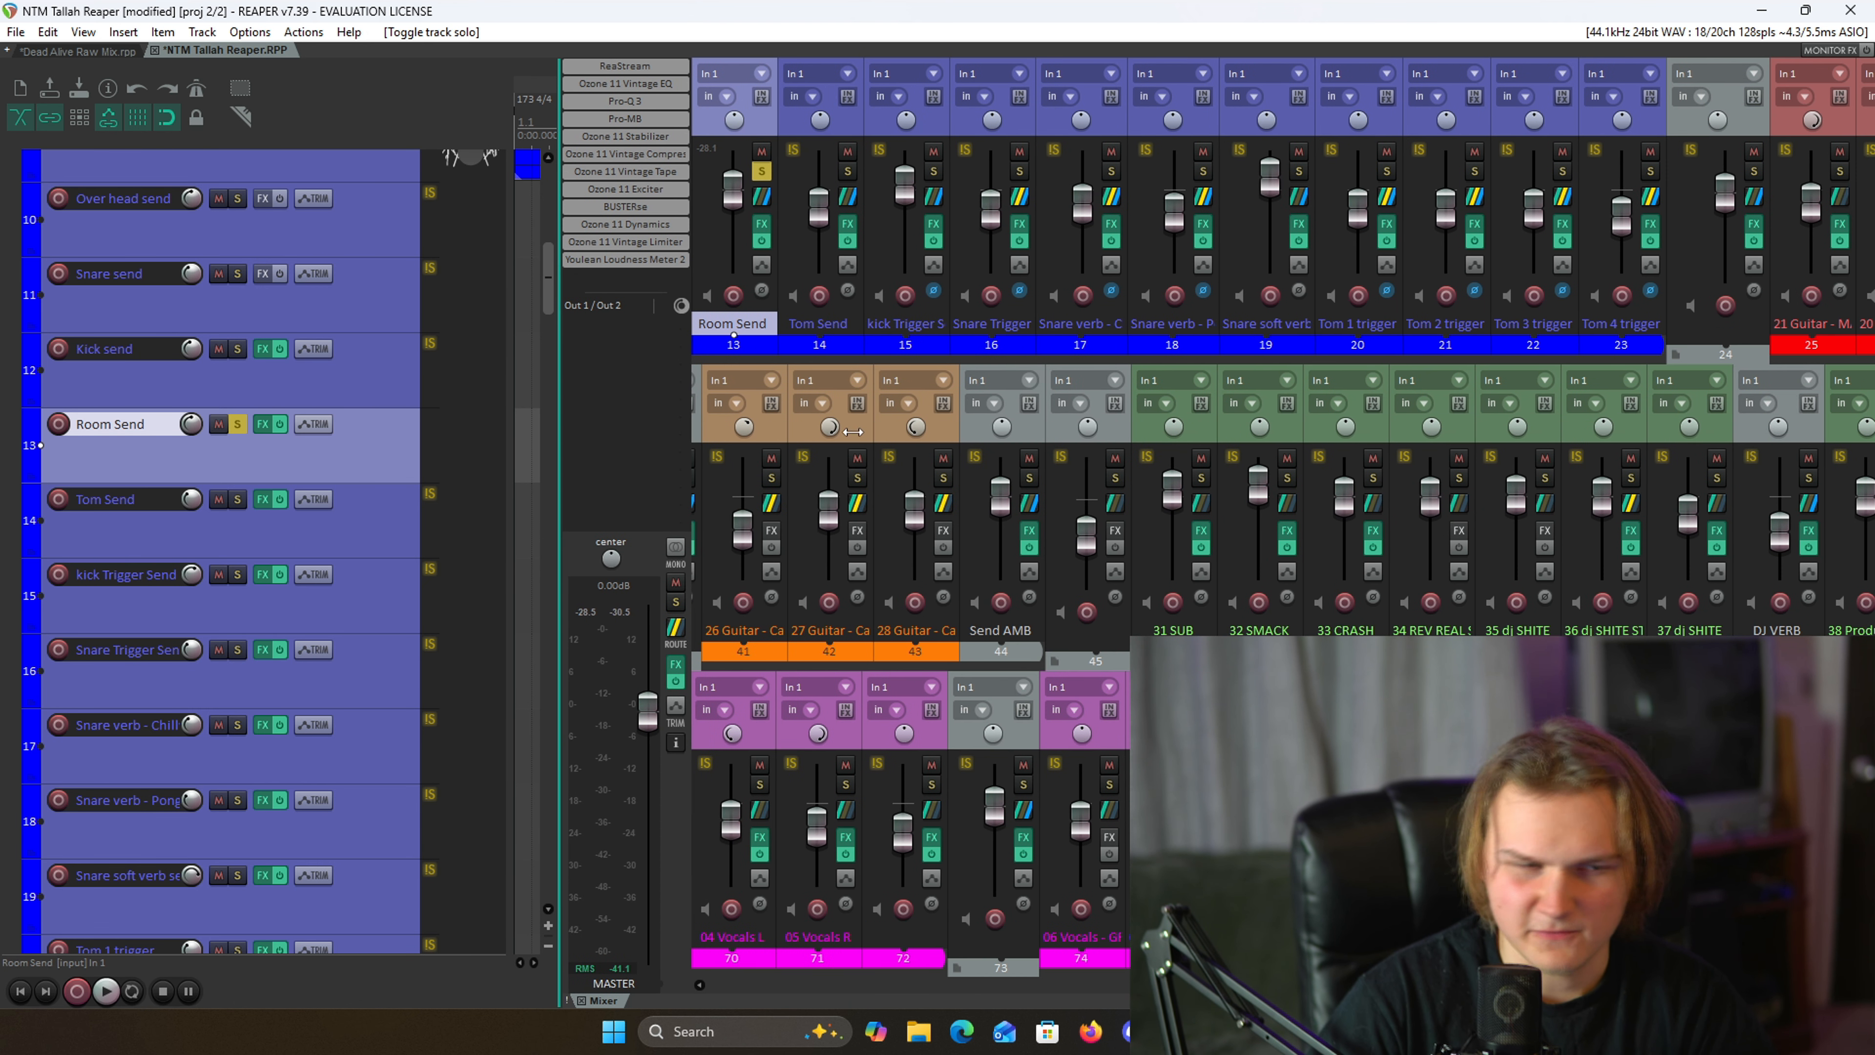
scroll(1258, 248, up, 1)
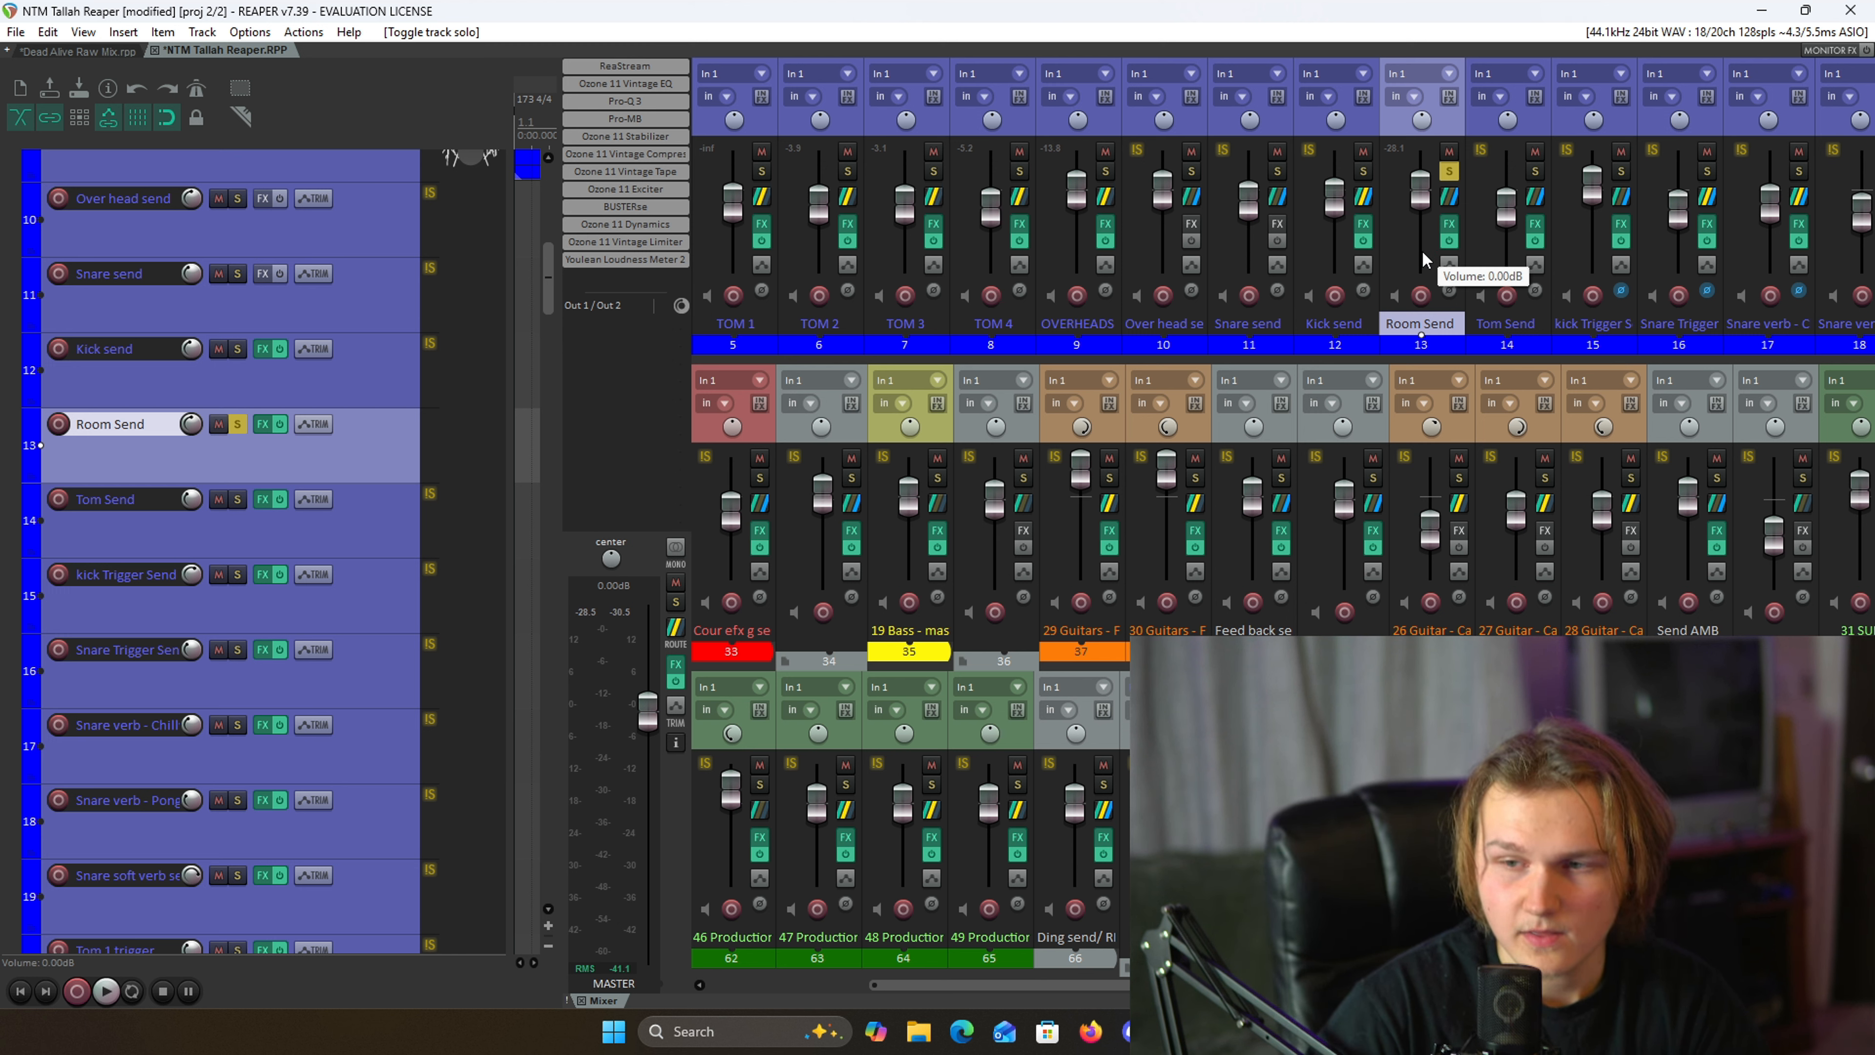
key(space)
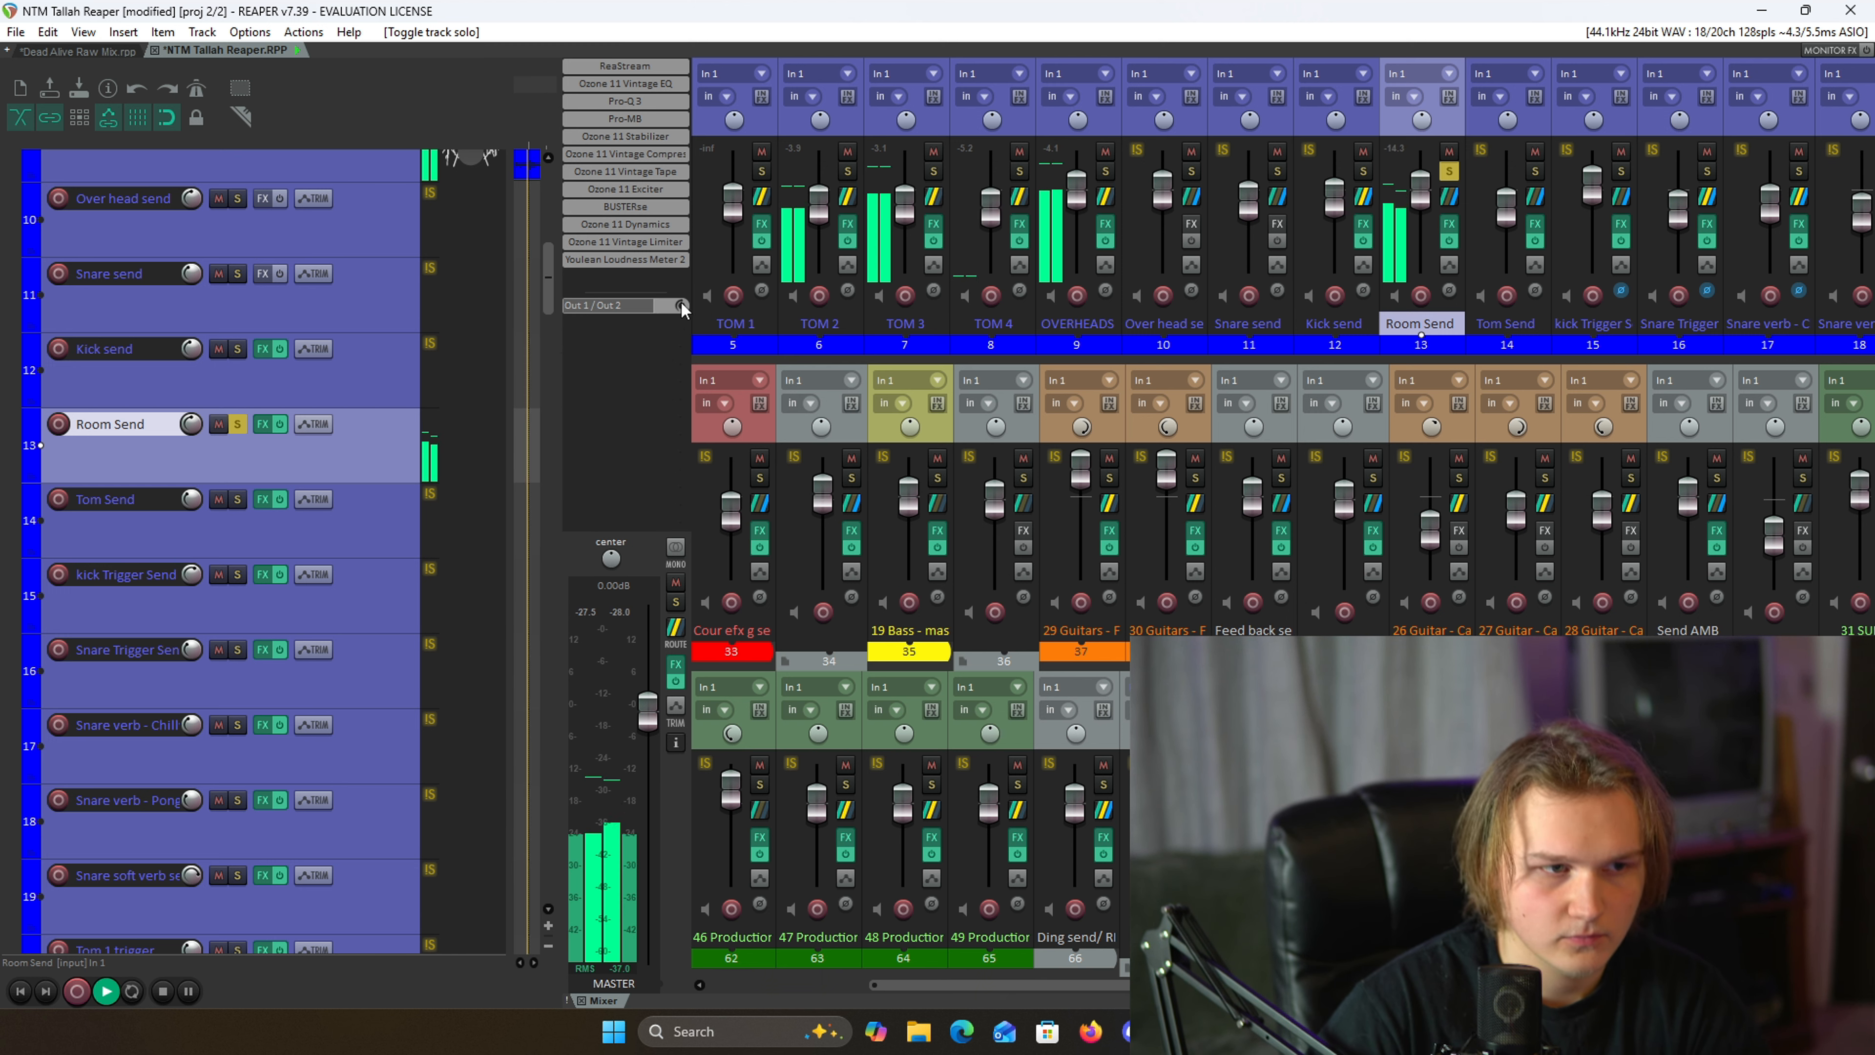
key(space)
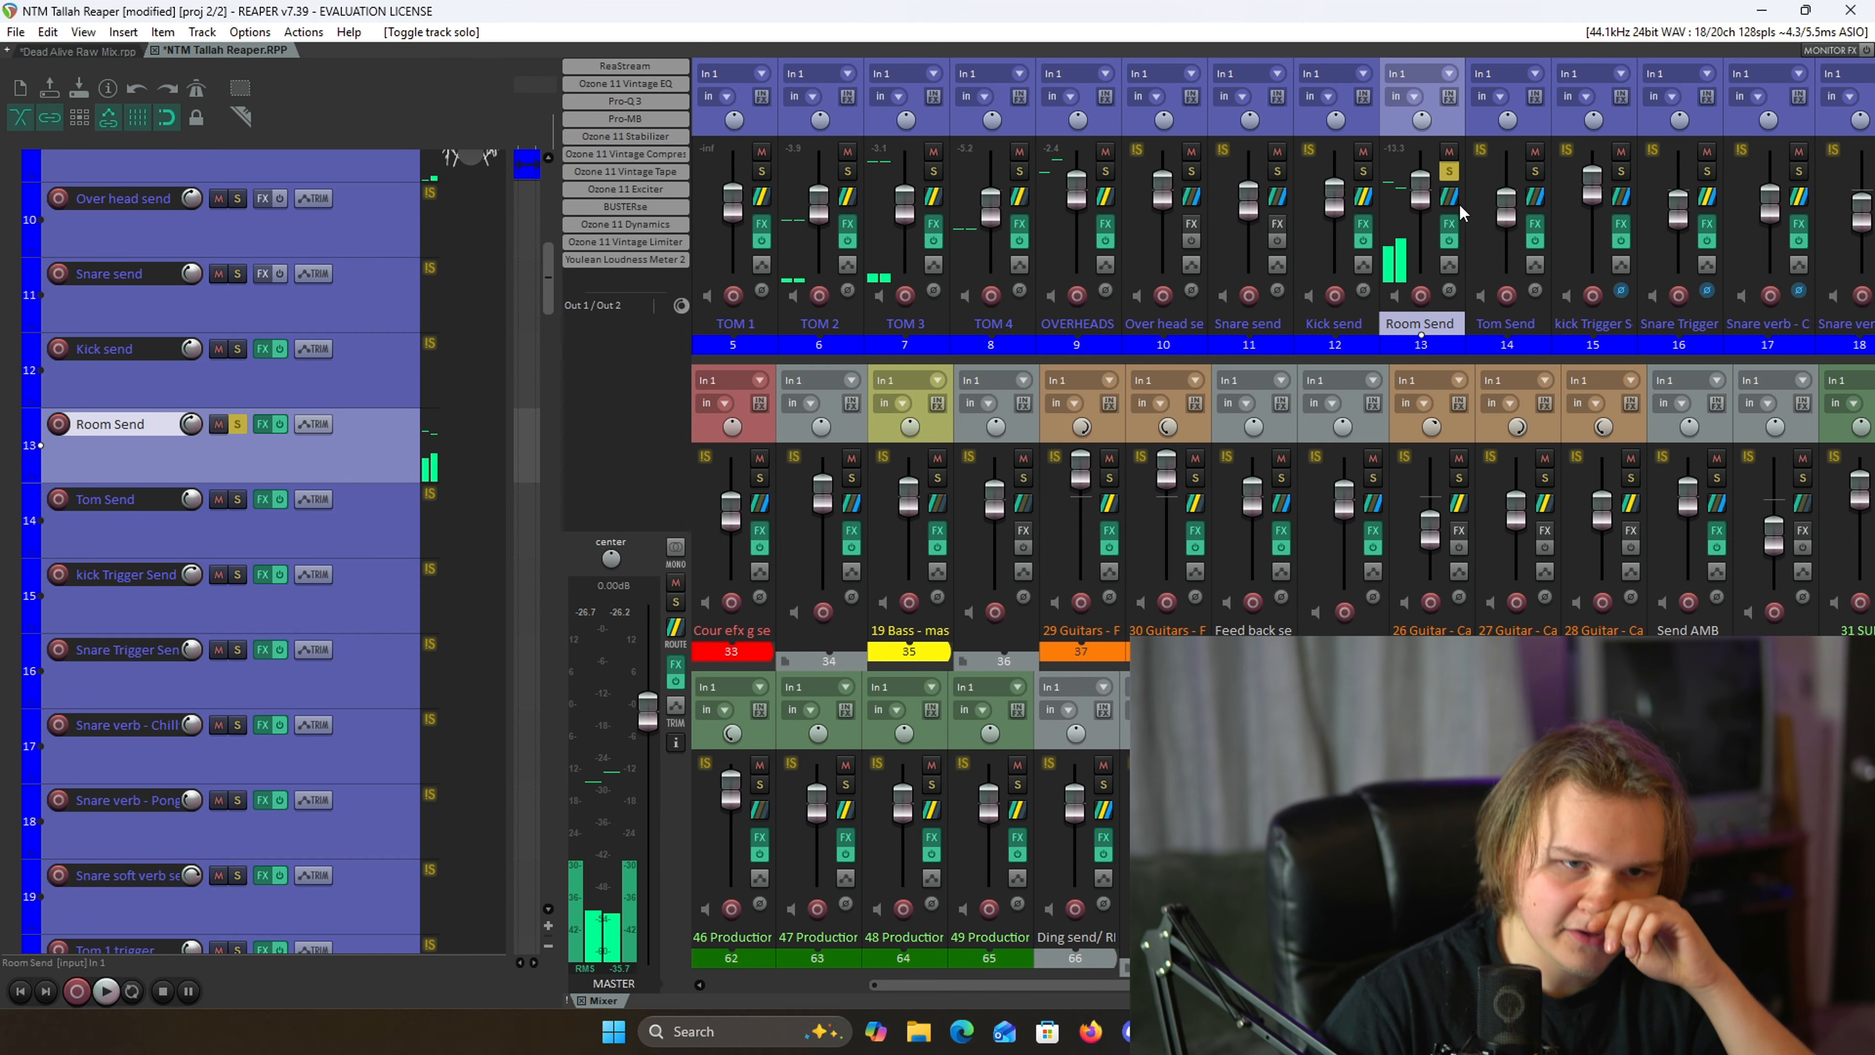
- Look over the Room Send track's routing and its receives from the drum tracks, and close the routing window
click(1449, 203)
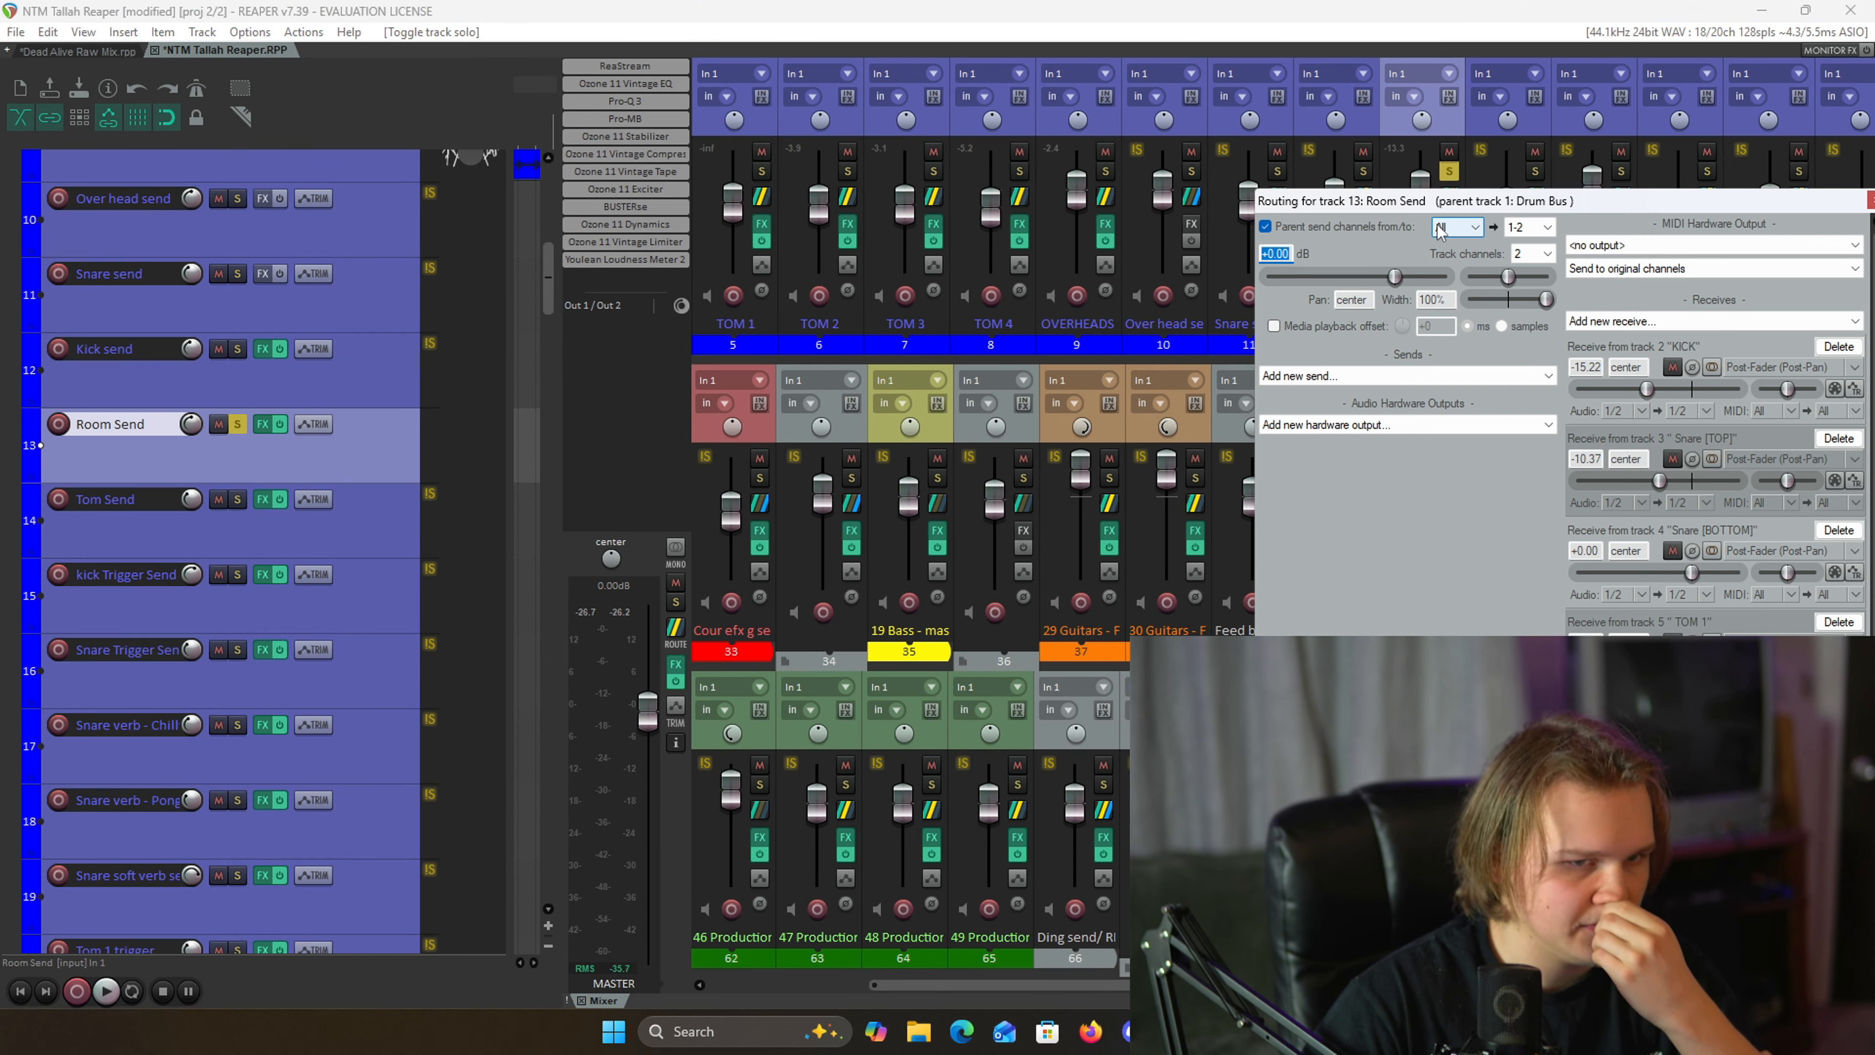
drag(1586, 212, 1141, 259)
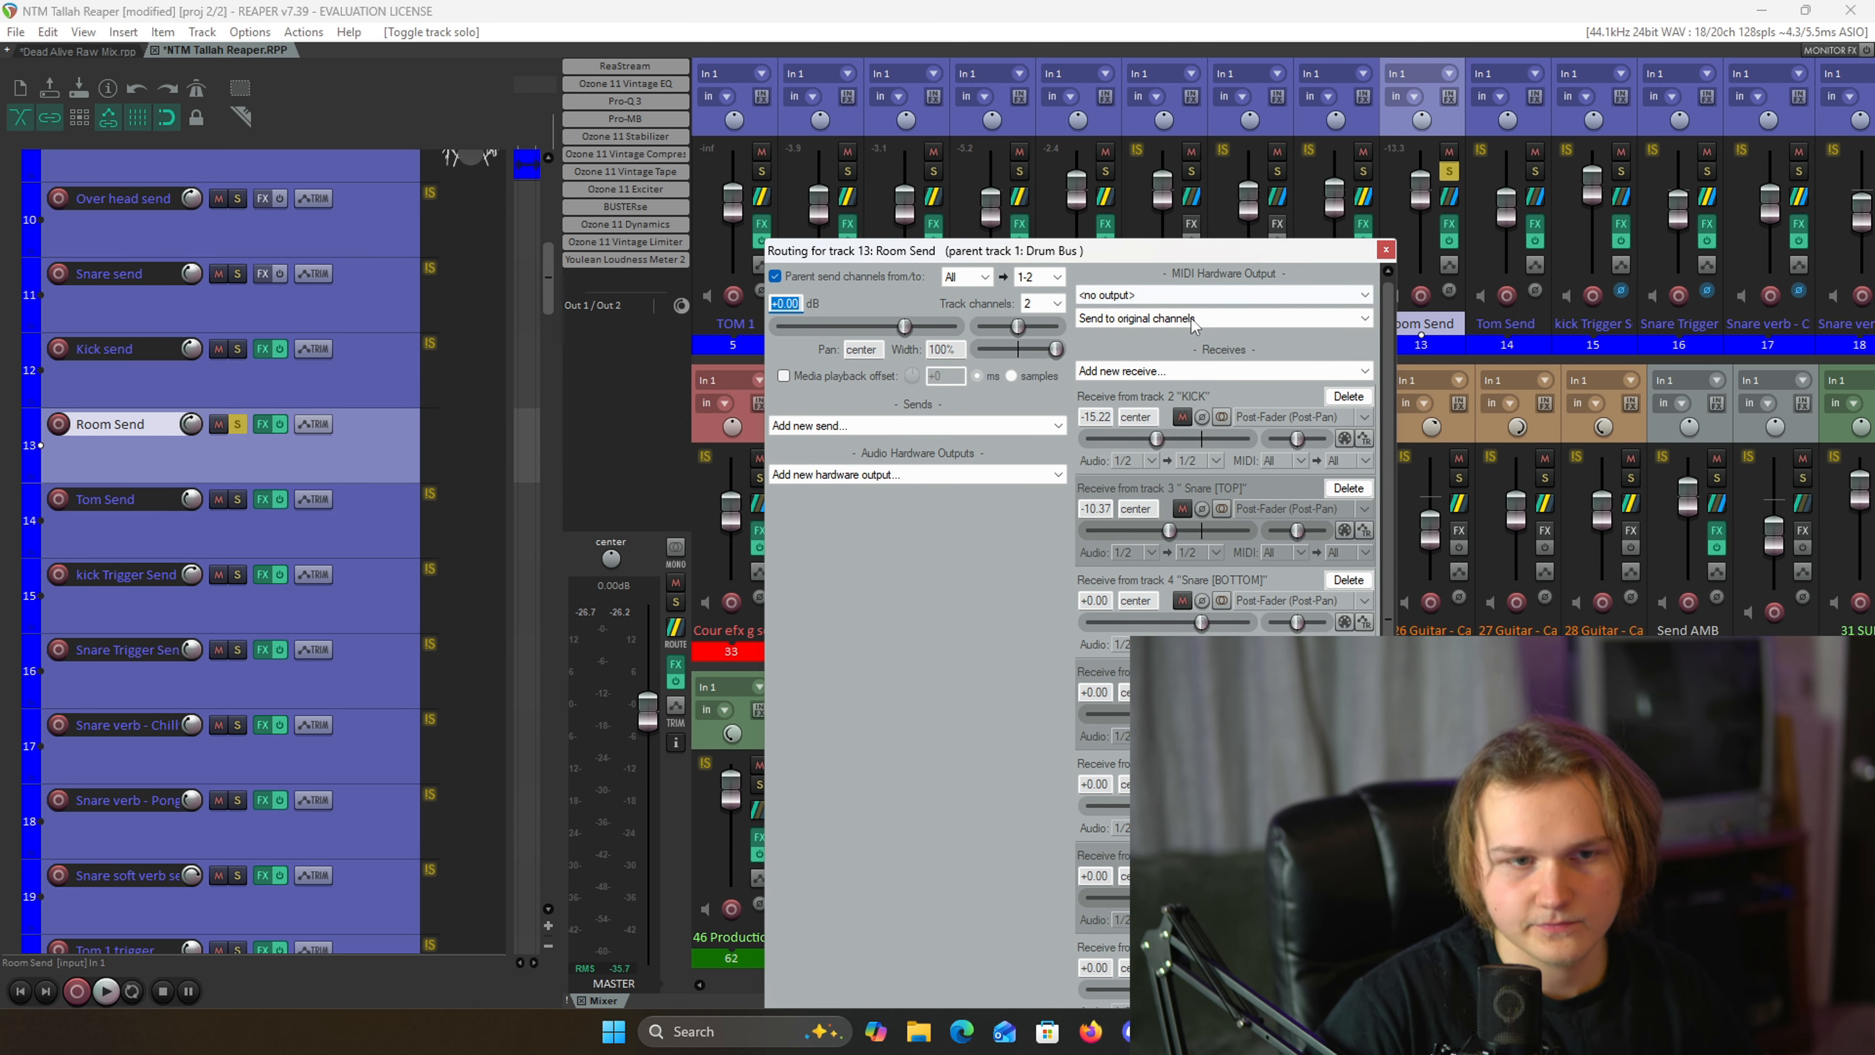
click(1385, 250)
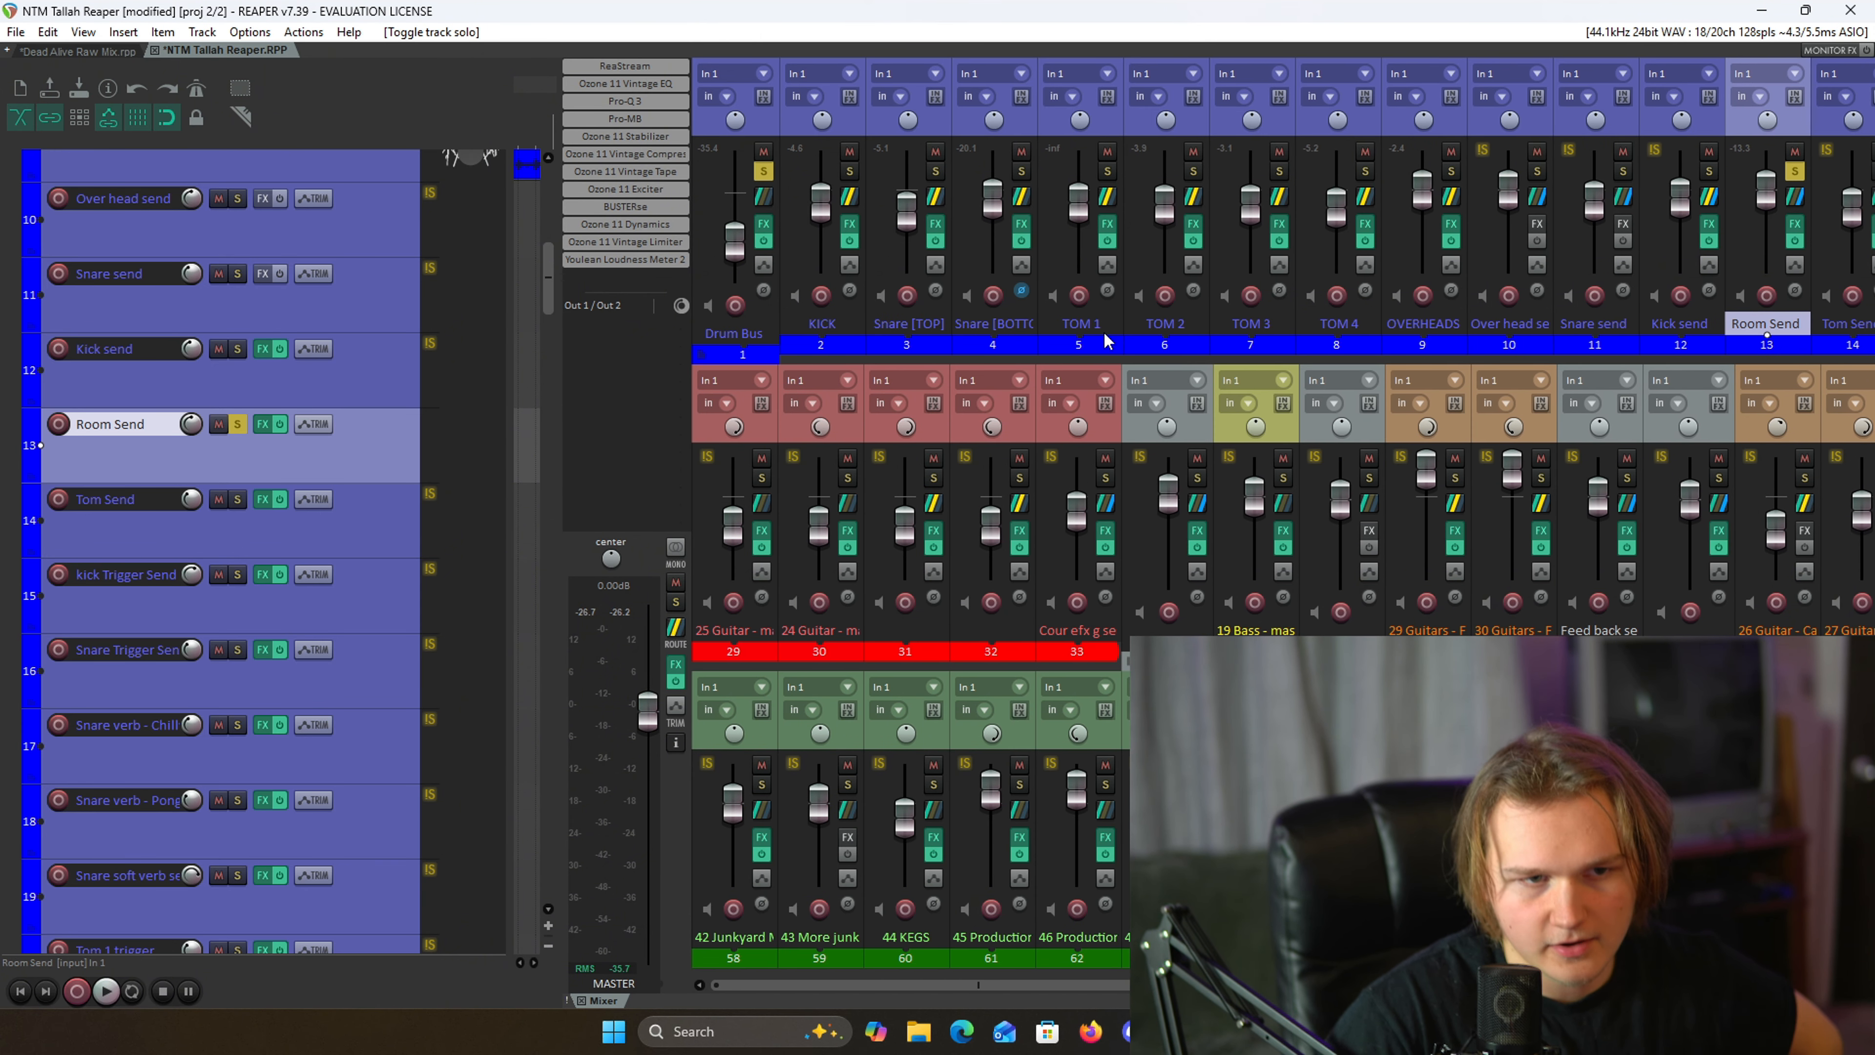
- Toggle the Room Send effects off and on in the mixer, and briefly open and close its effects chain
scroll(1261, 330, right, 1)
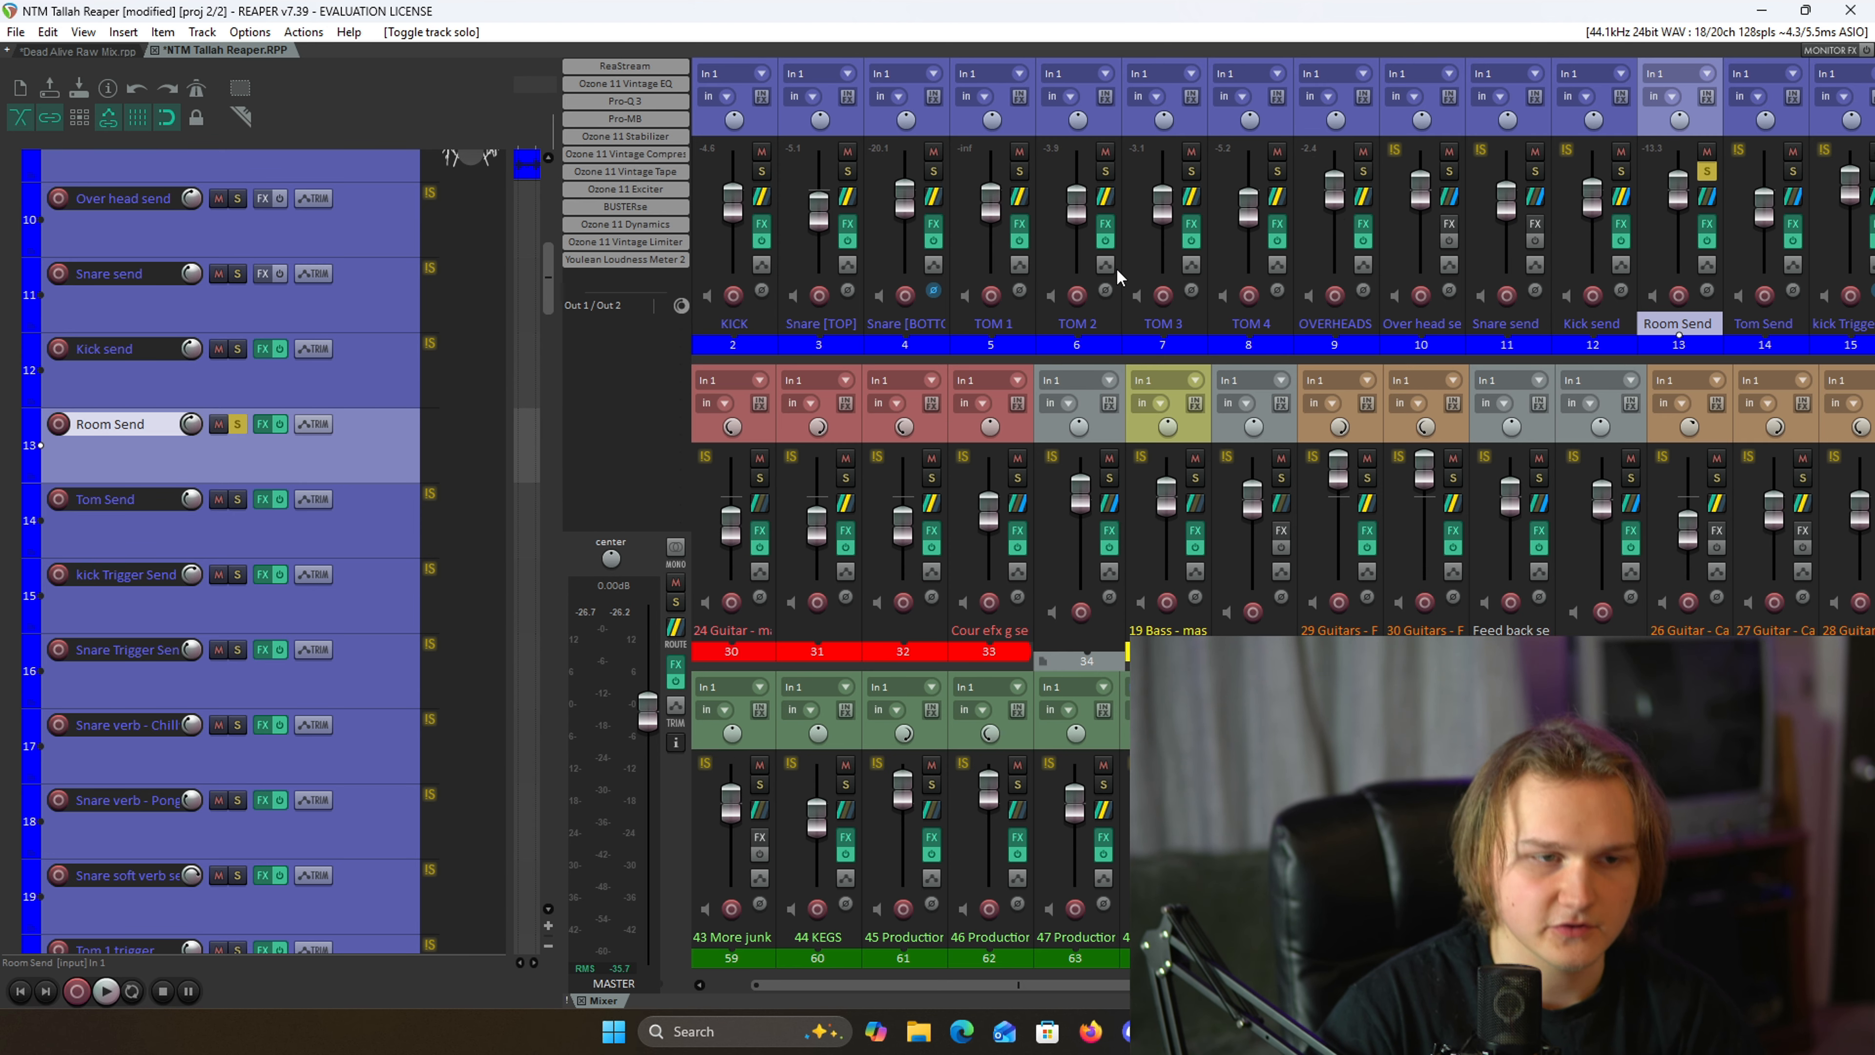
scroll(1116, 276, right, 1)
scroll(1116, 276, right, 3)
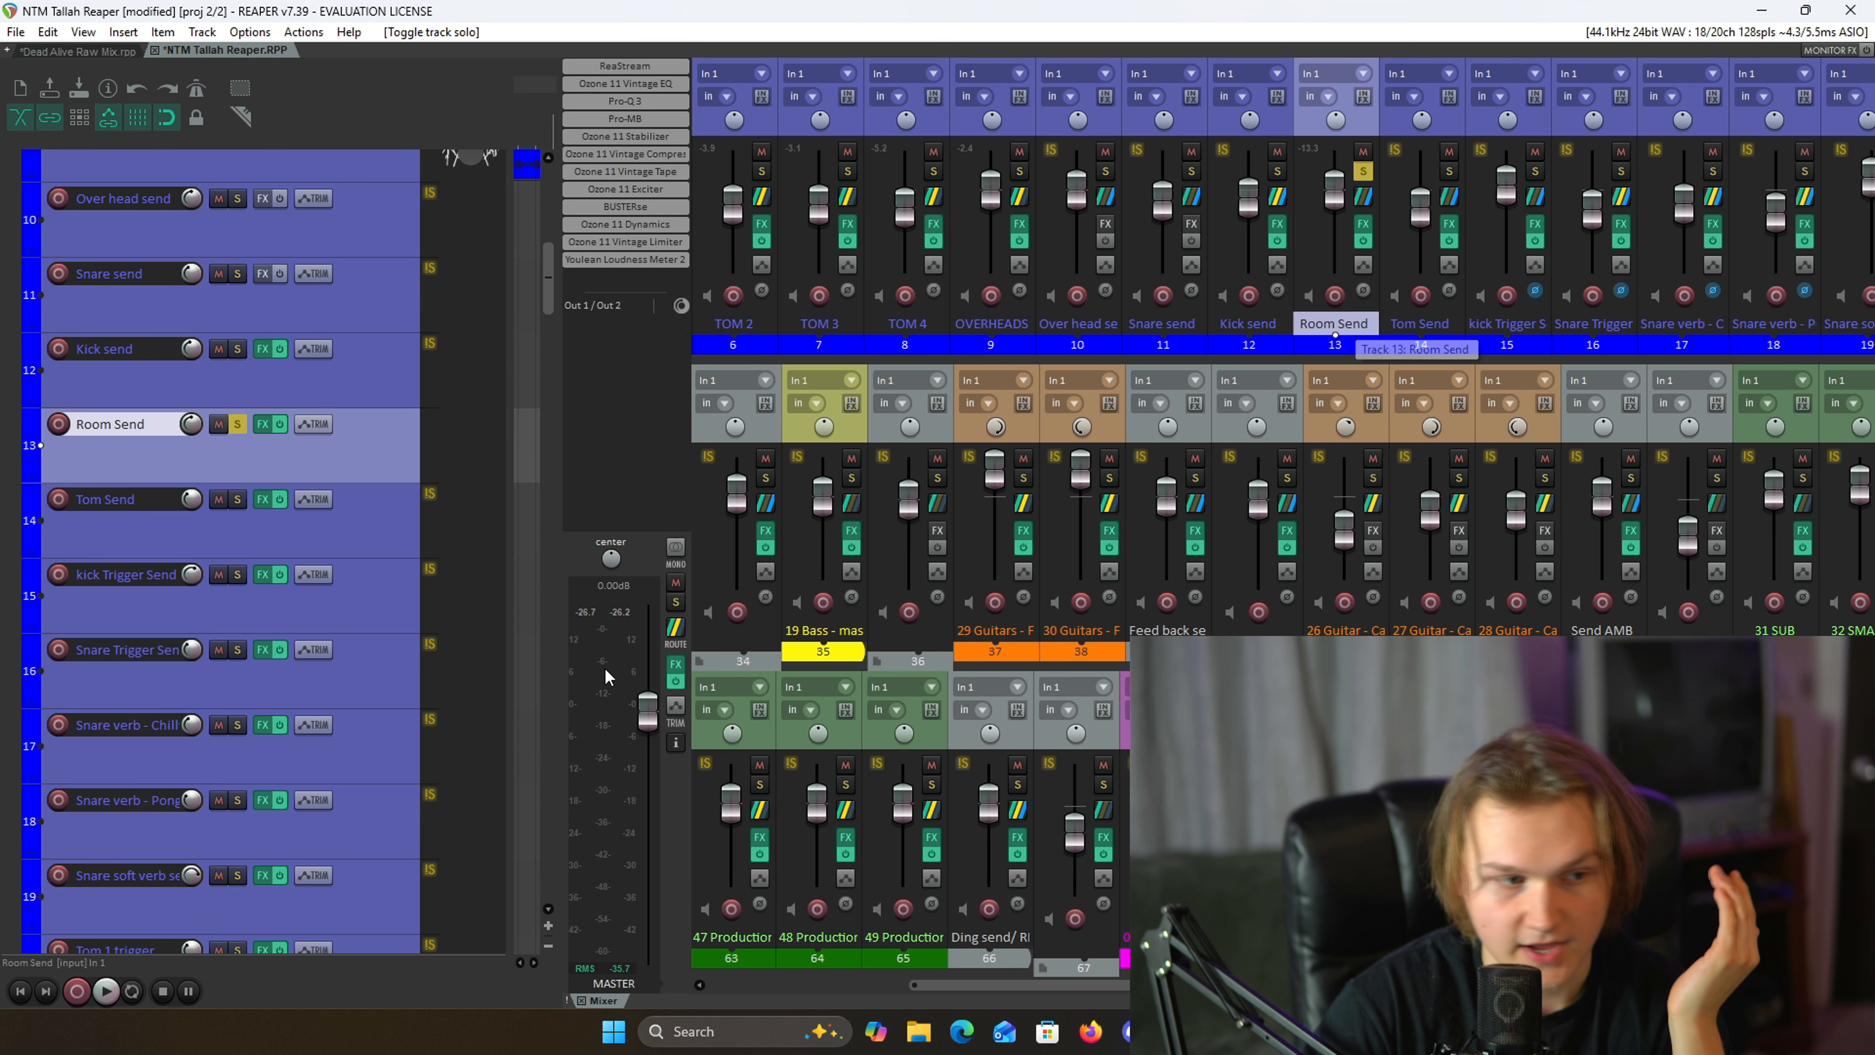
scroll(290, 746, down, 1)
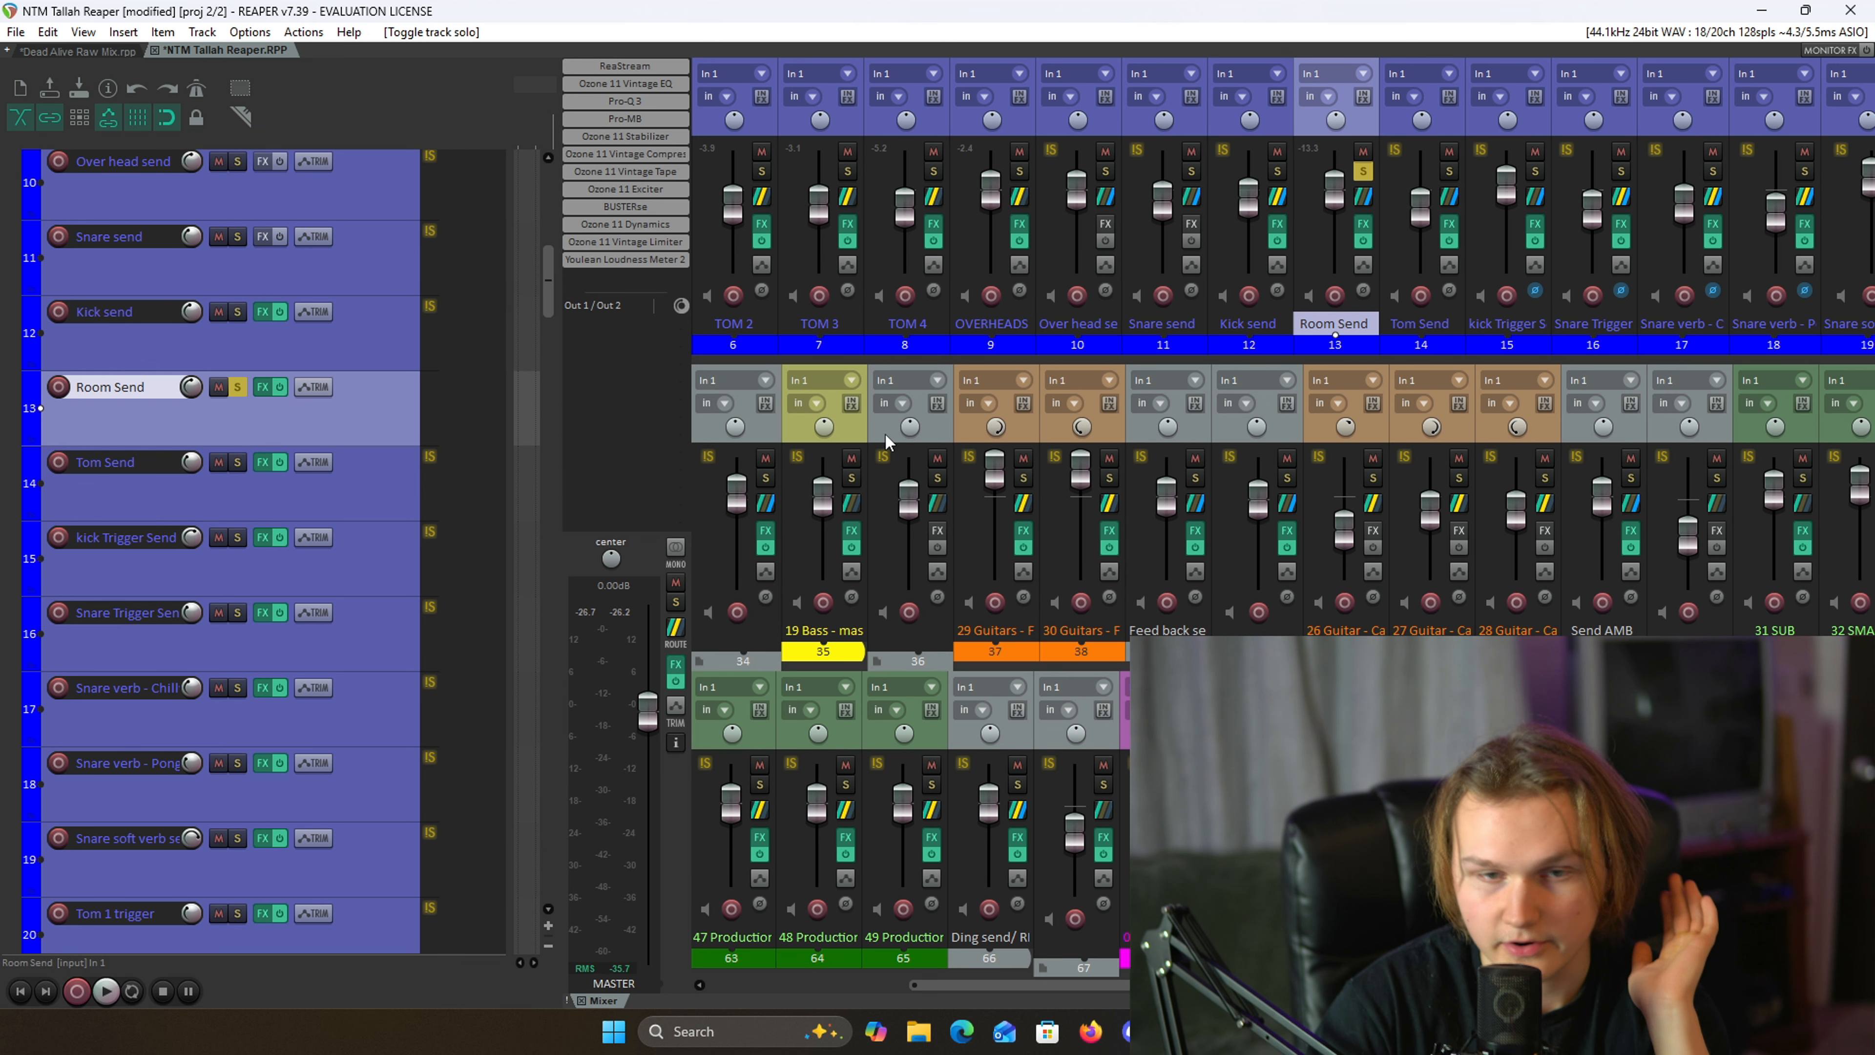
scroll(1310, 322, left, 1)
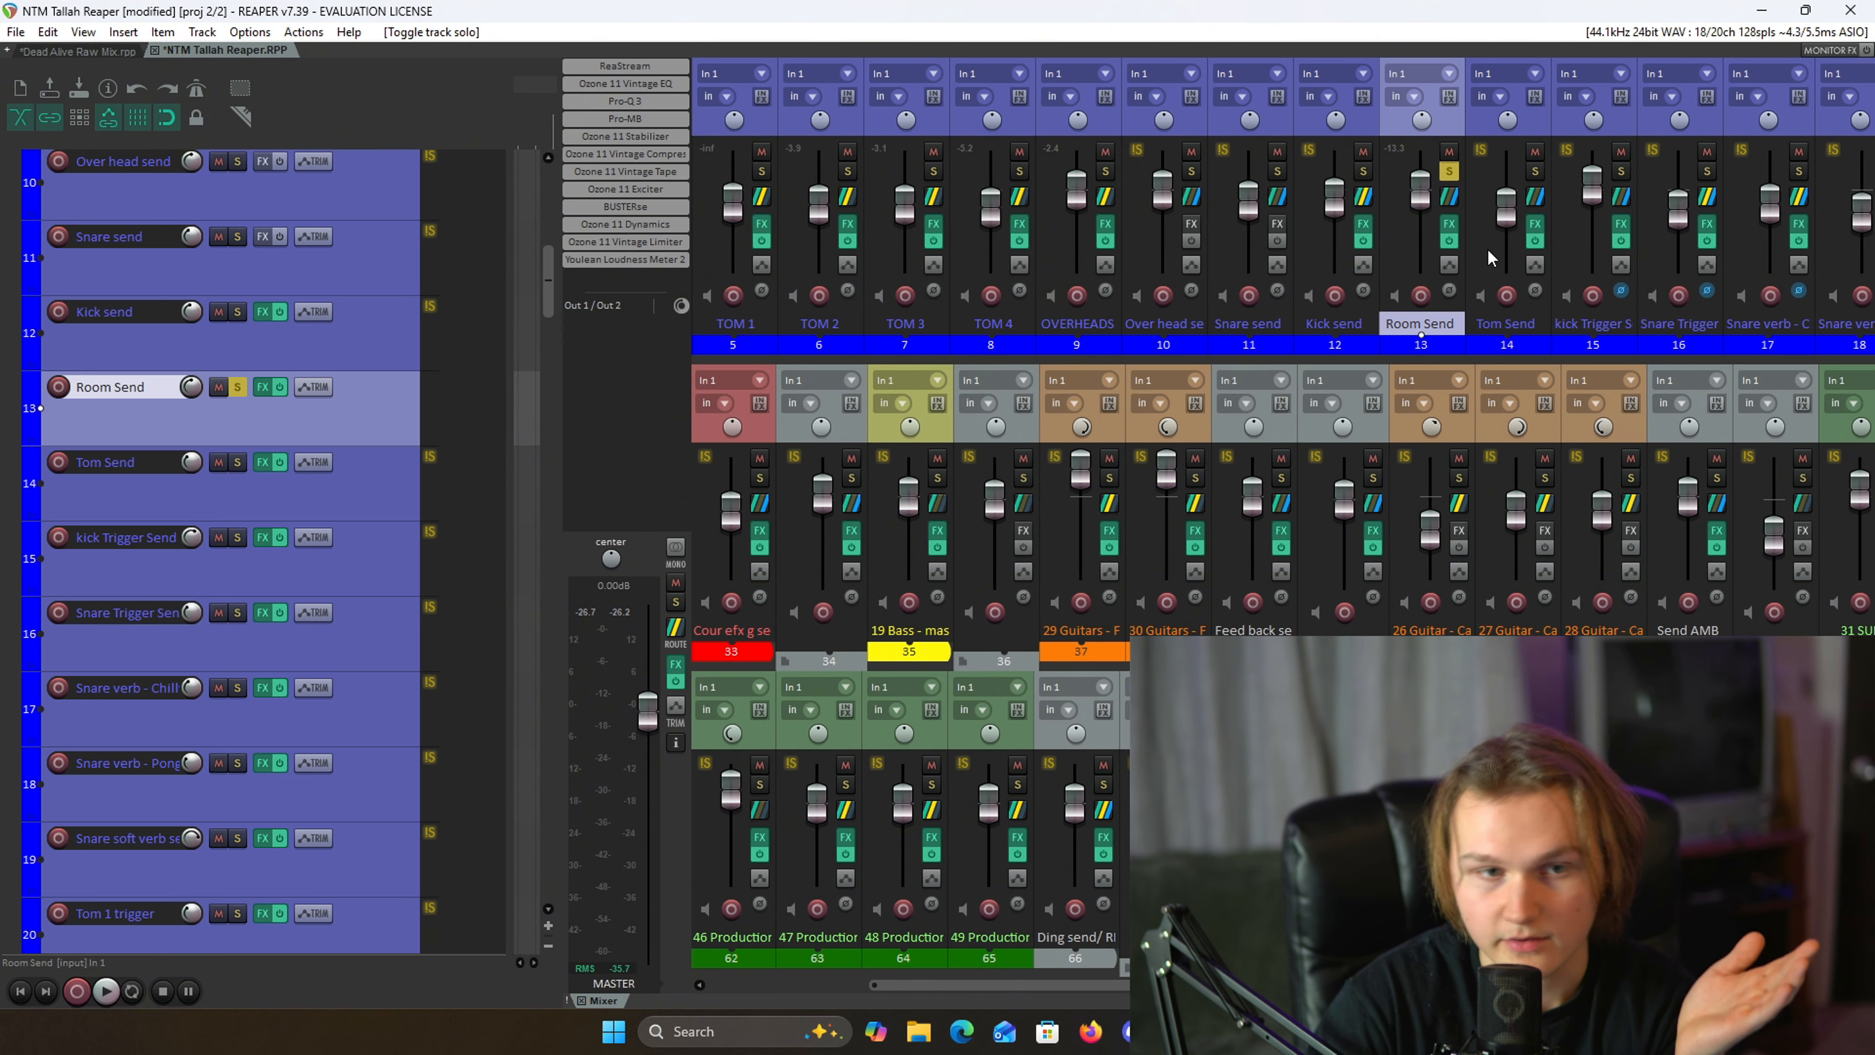
click(1449, 241)
click(1449, 240)
click(1449, 225)
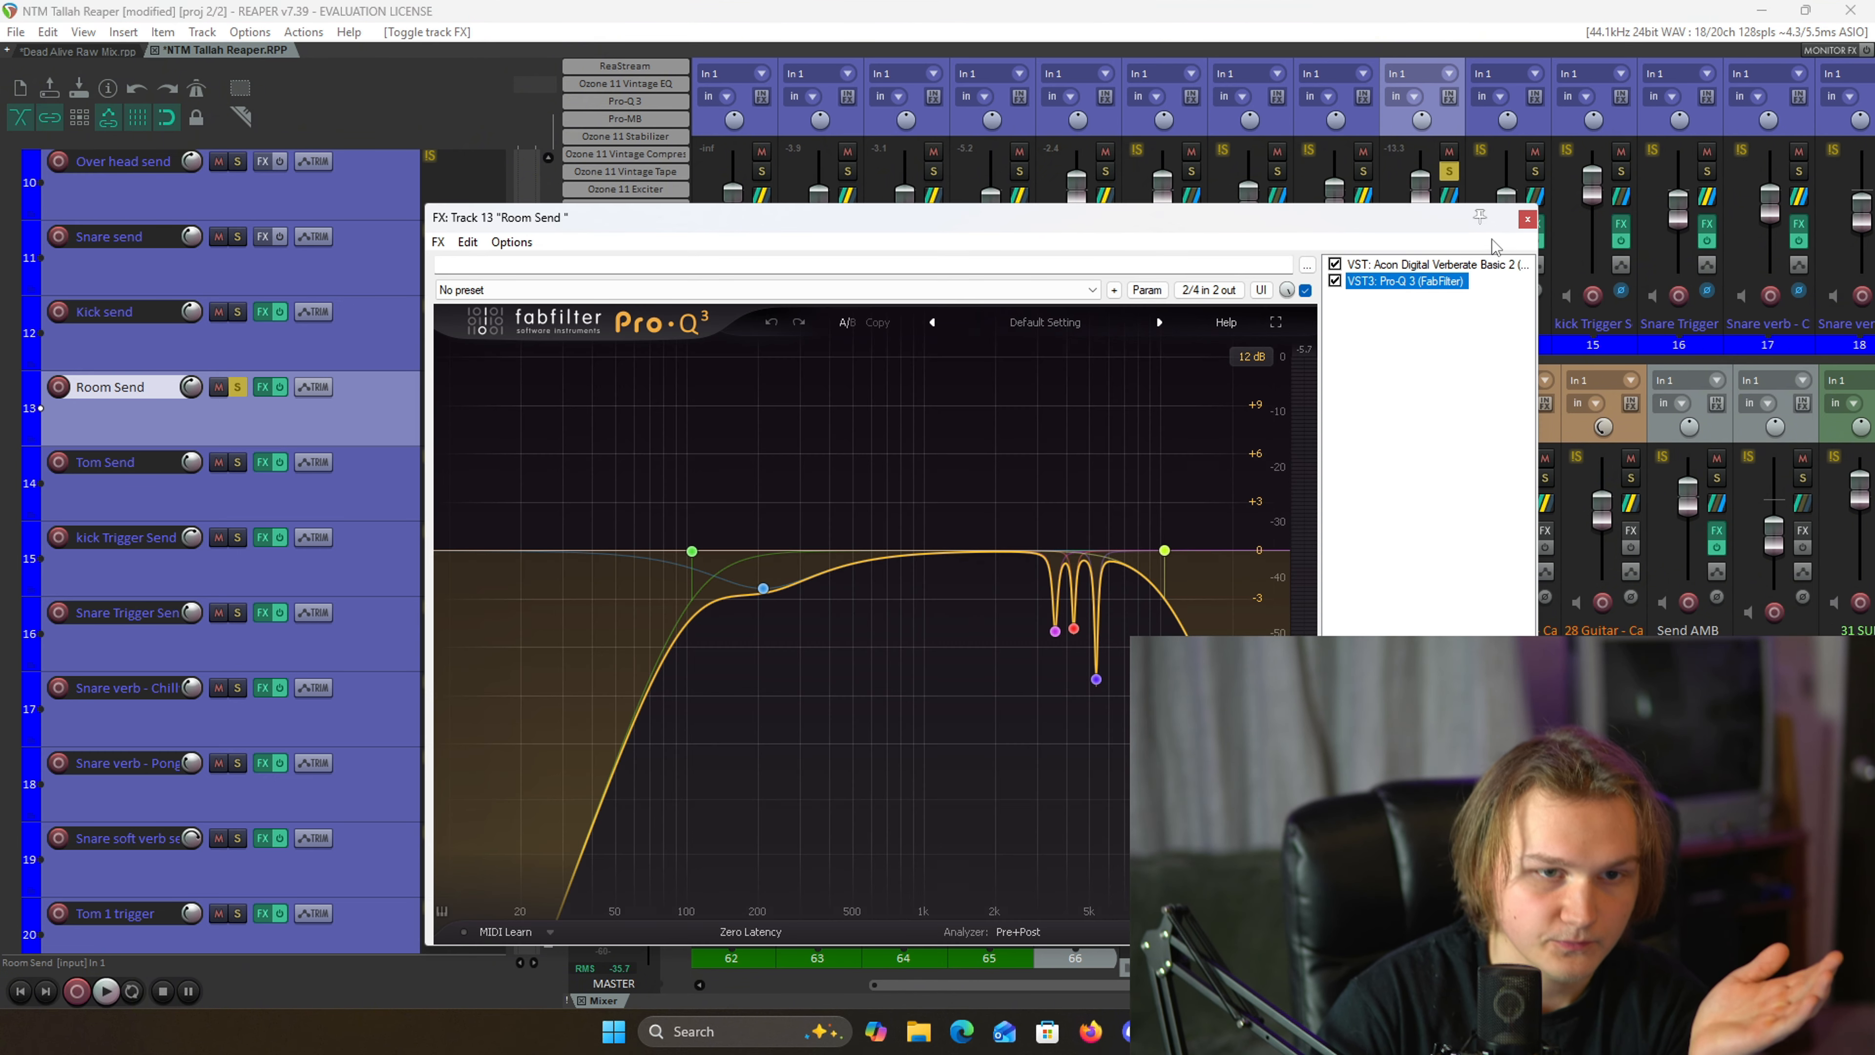
click(1525, 219)
- Play the soloed Room Send with its effects bypassed, re-enable them and play it again
click(1449, 241)
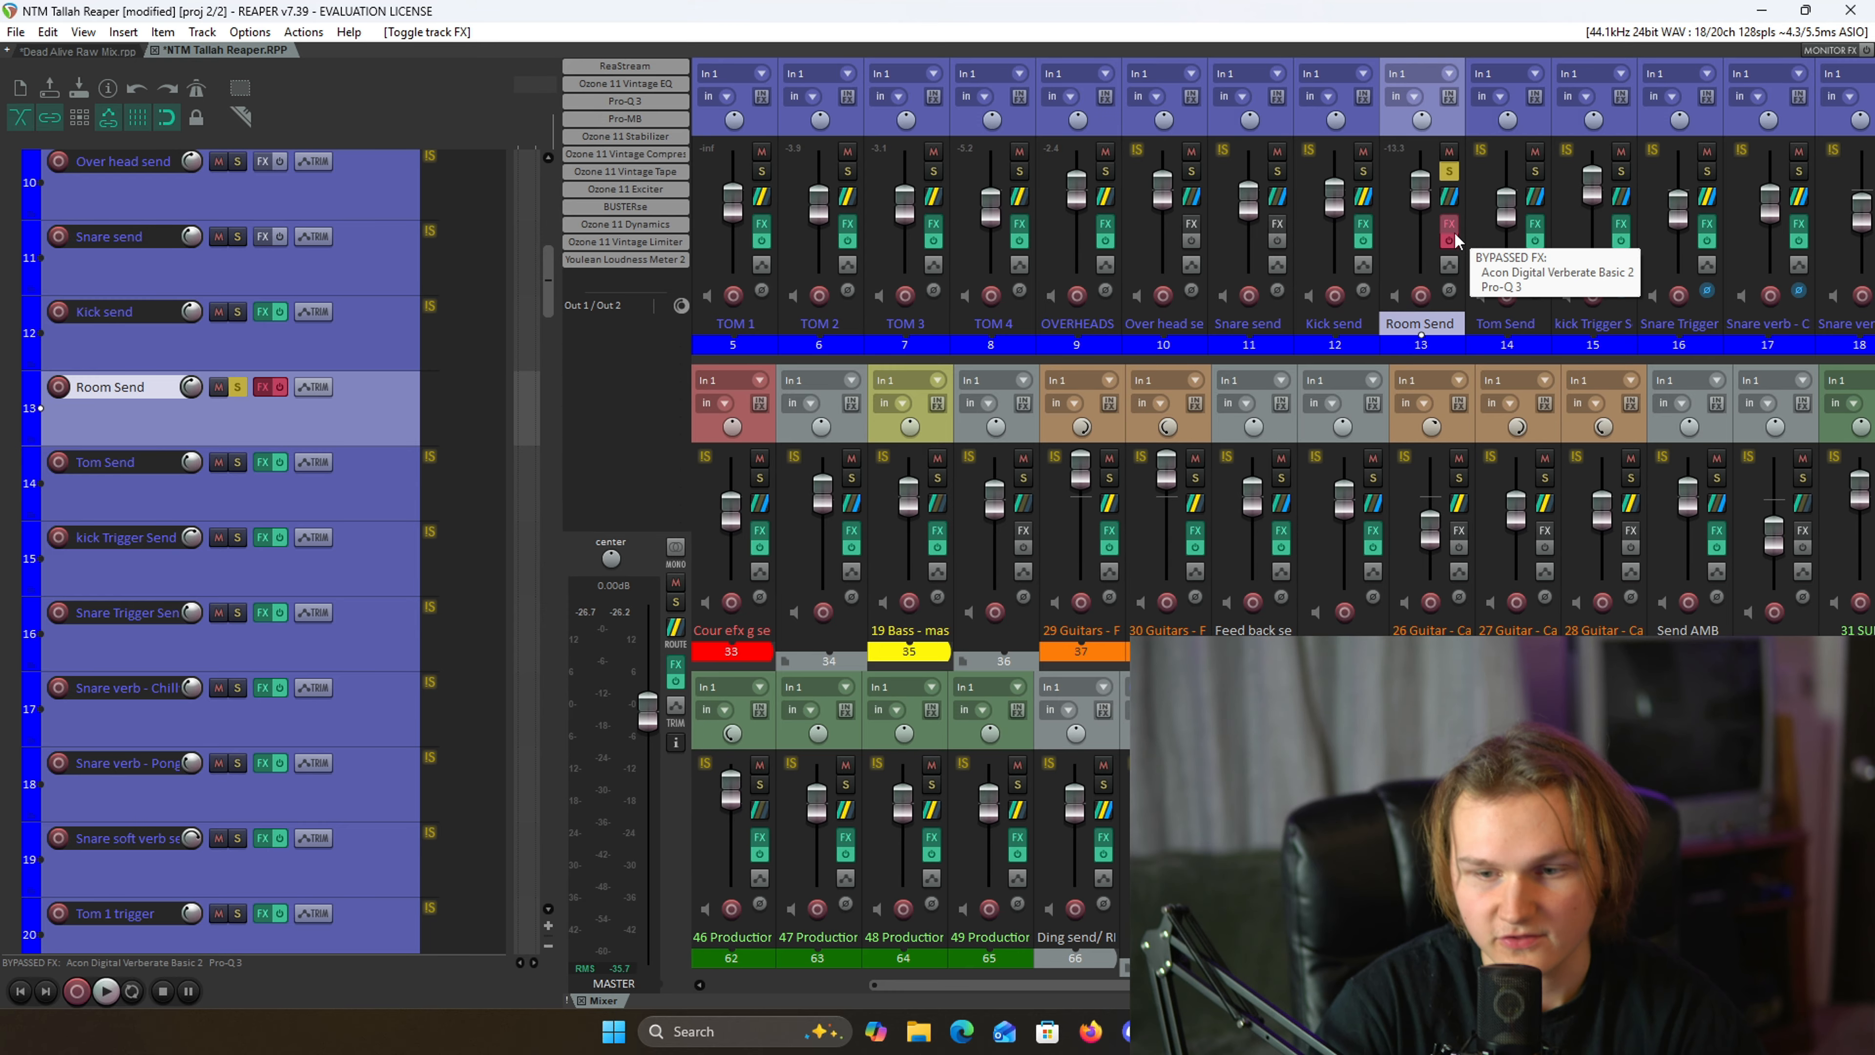
key(space)
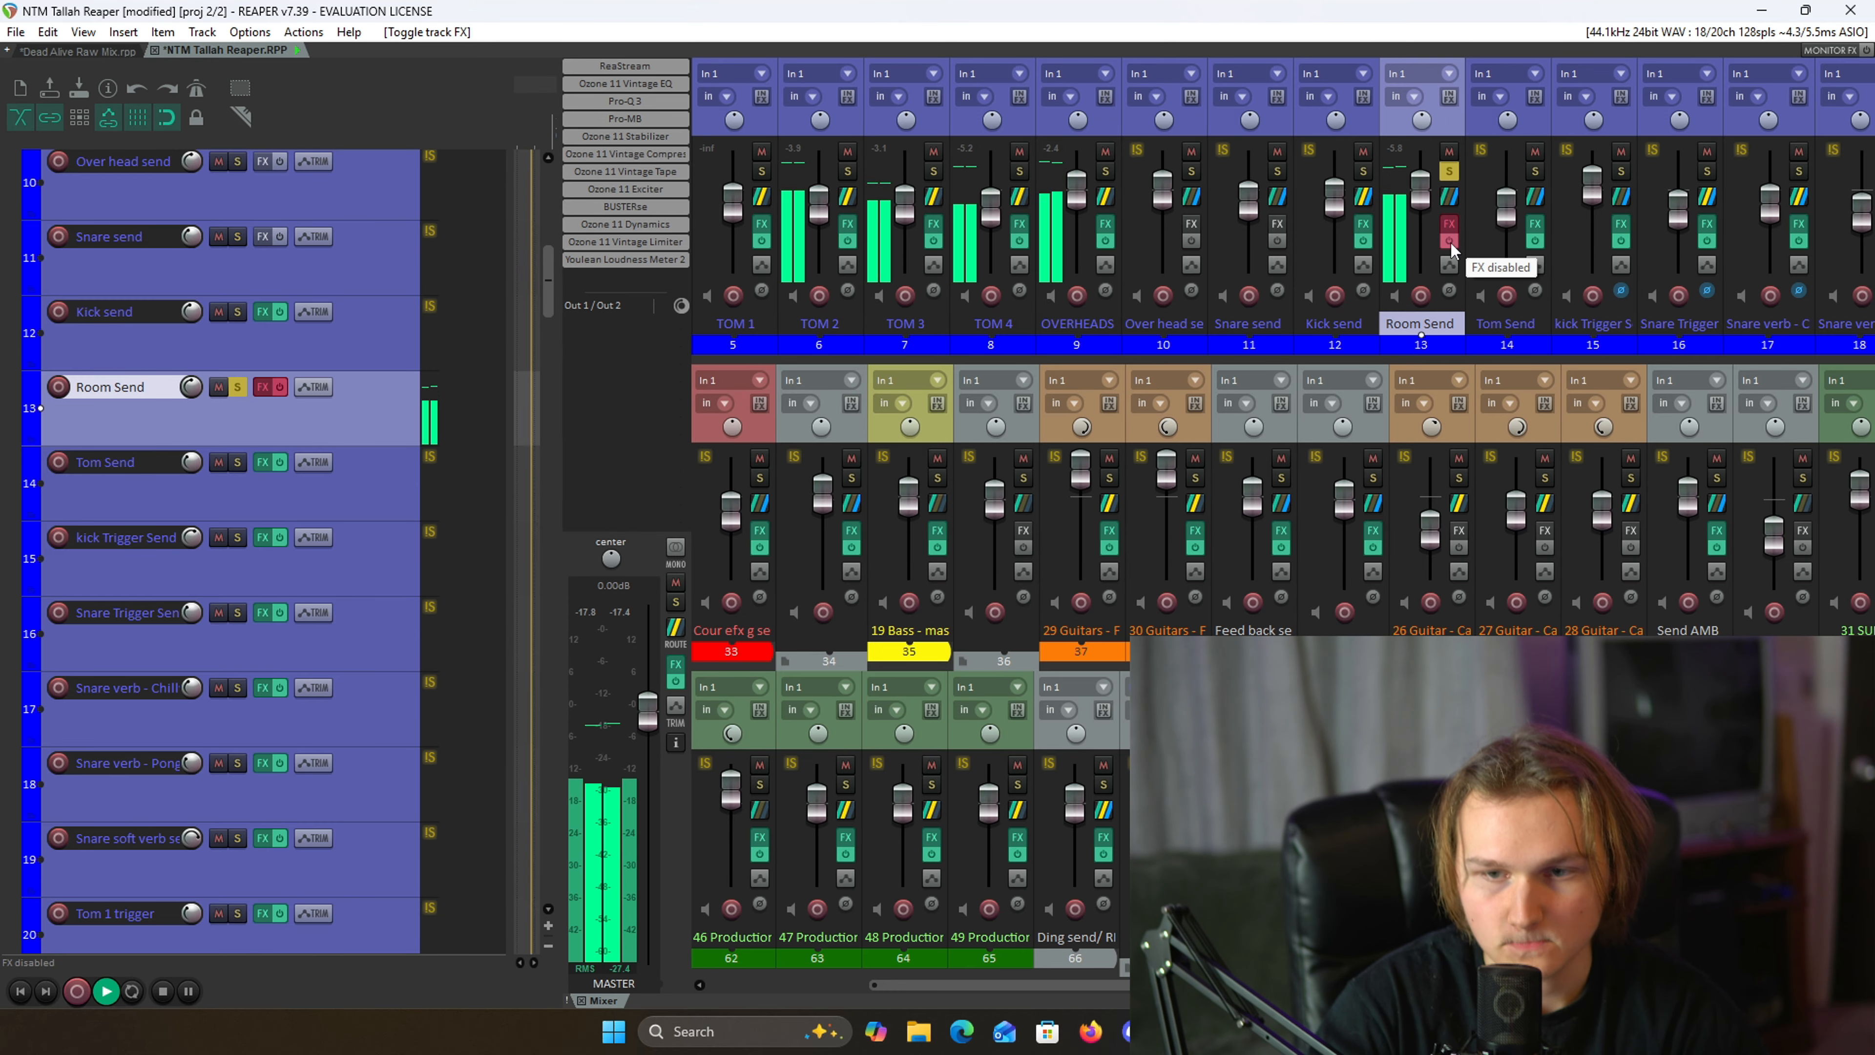
click(1449, 241)
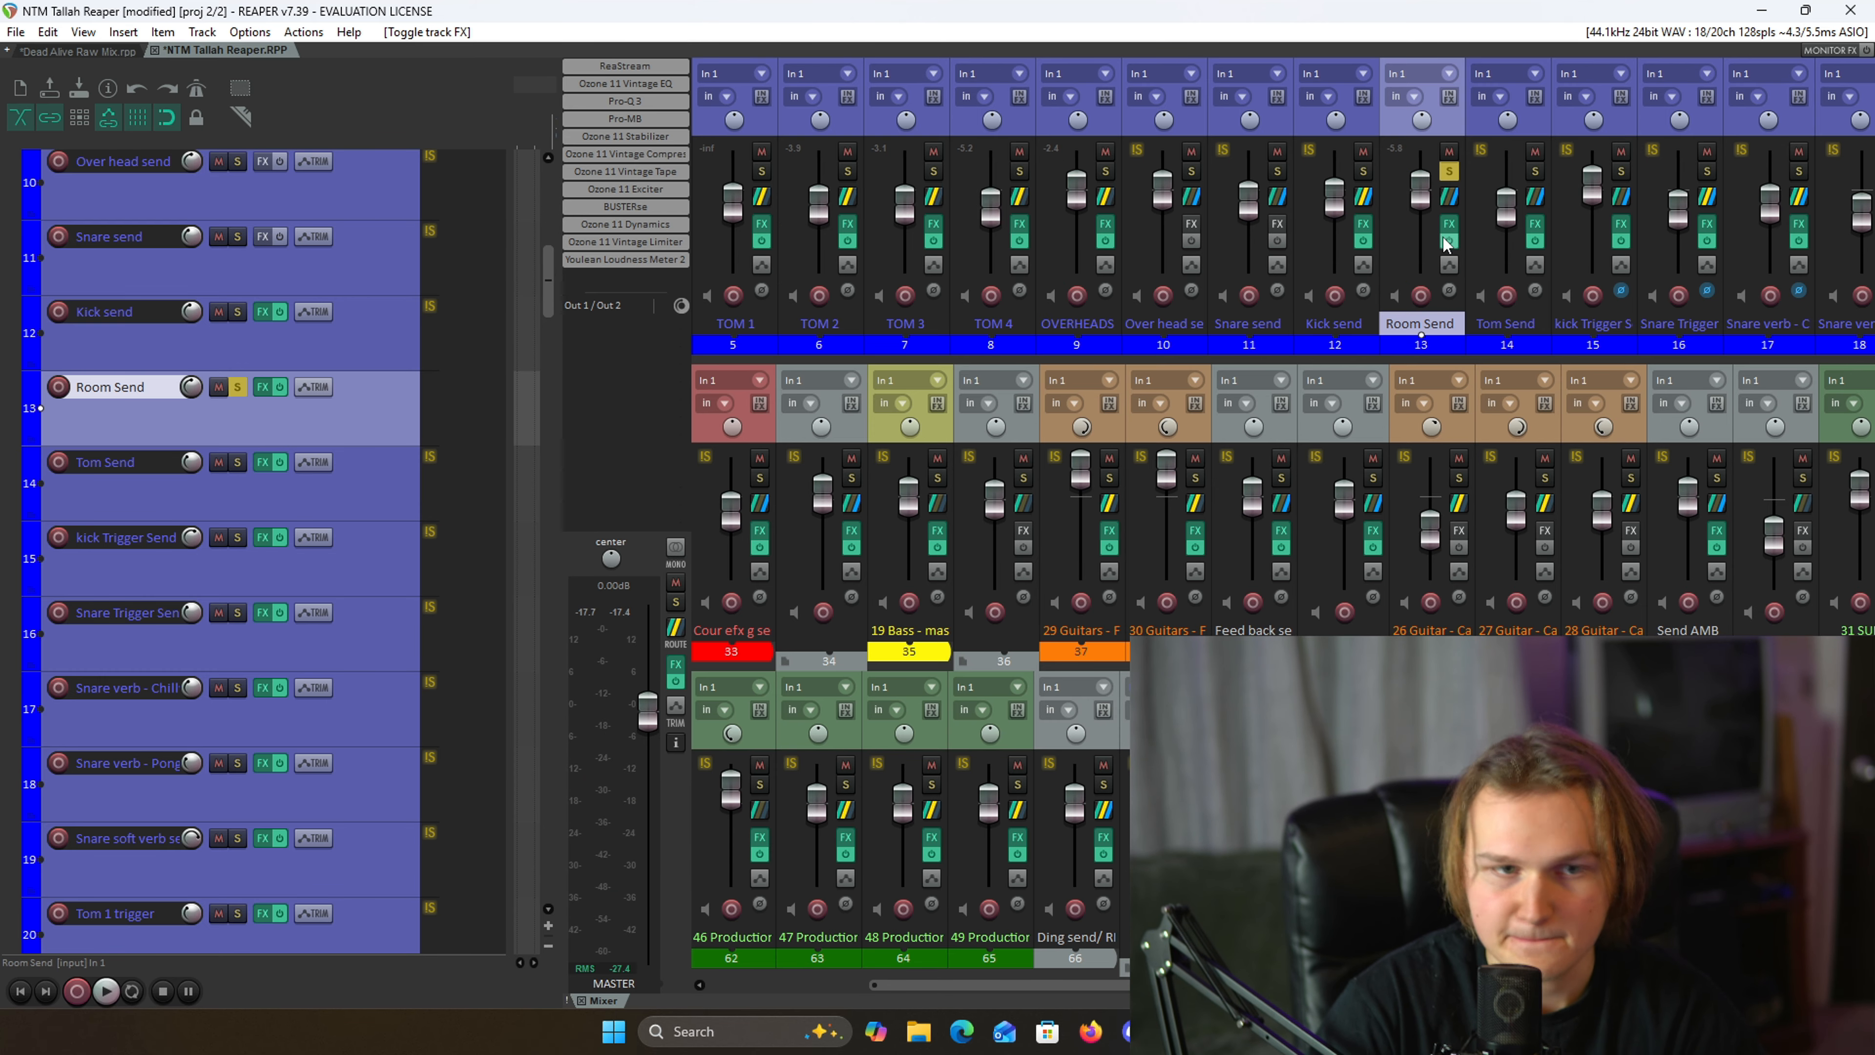
key(space)
- Examine Verberate Basic 2 and Pro-Q 3 in the Room Send effects chain, and close the chain
click(1449, 223)
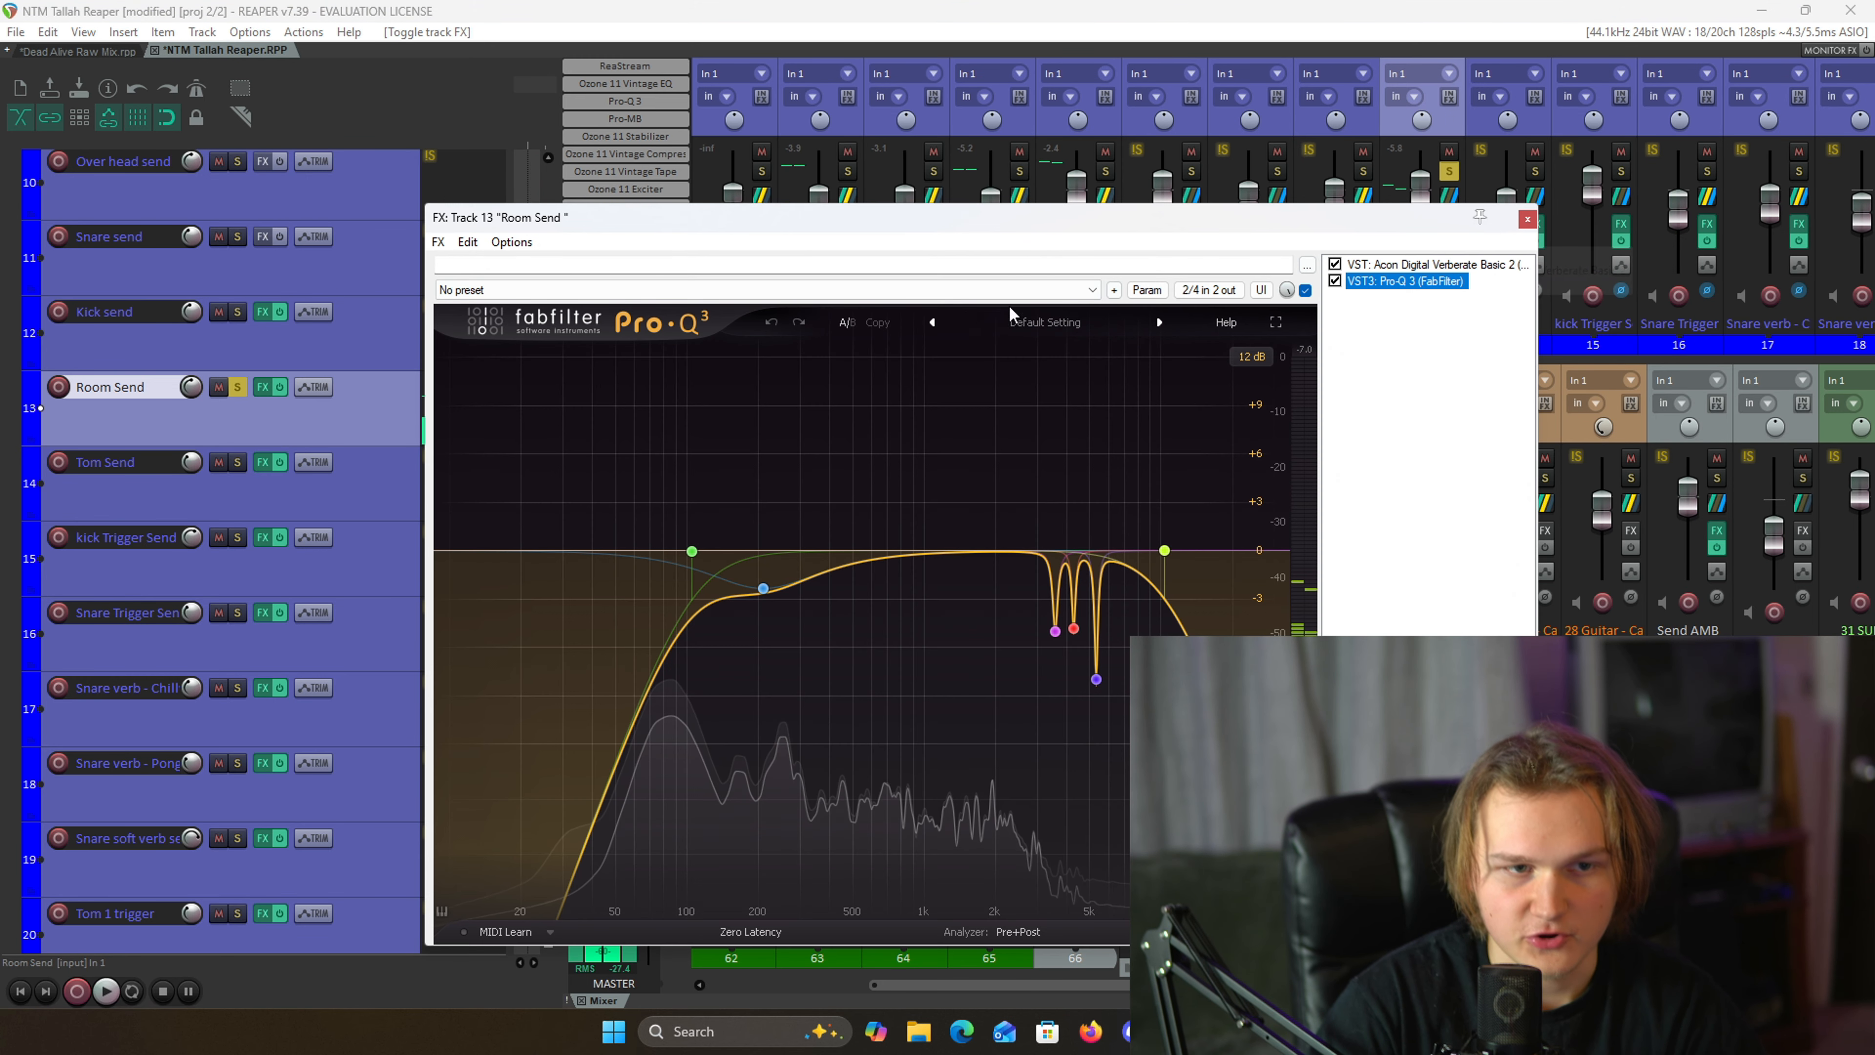
click(1410, 265)
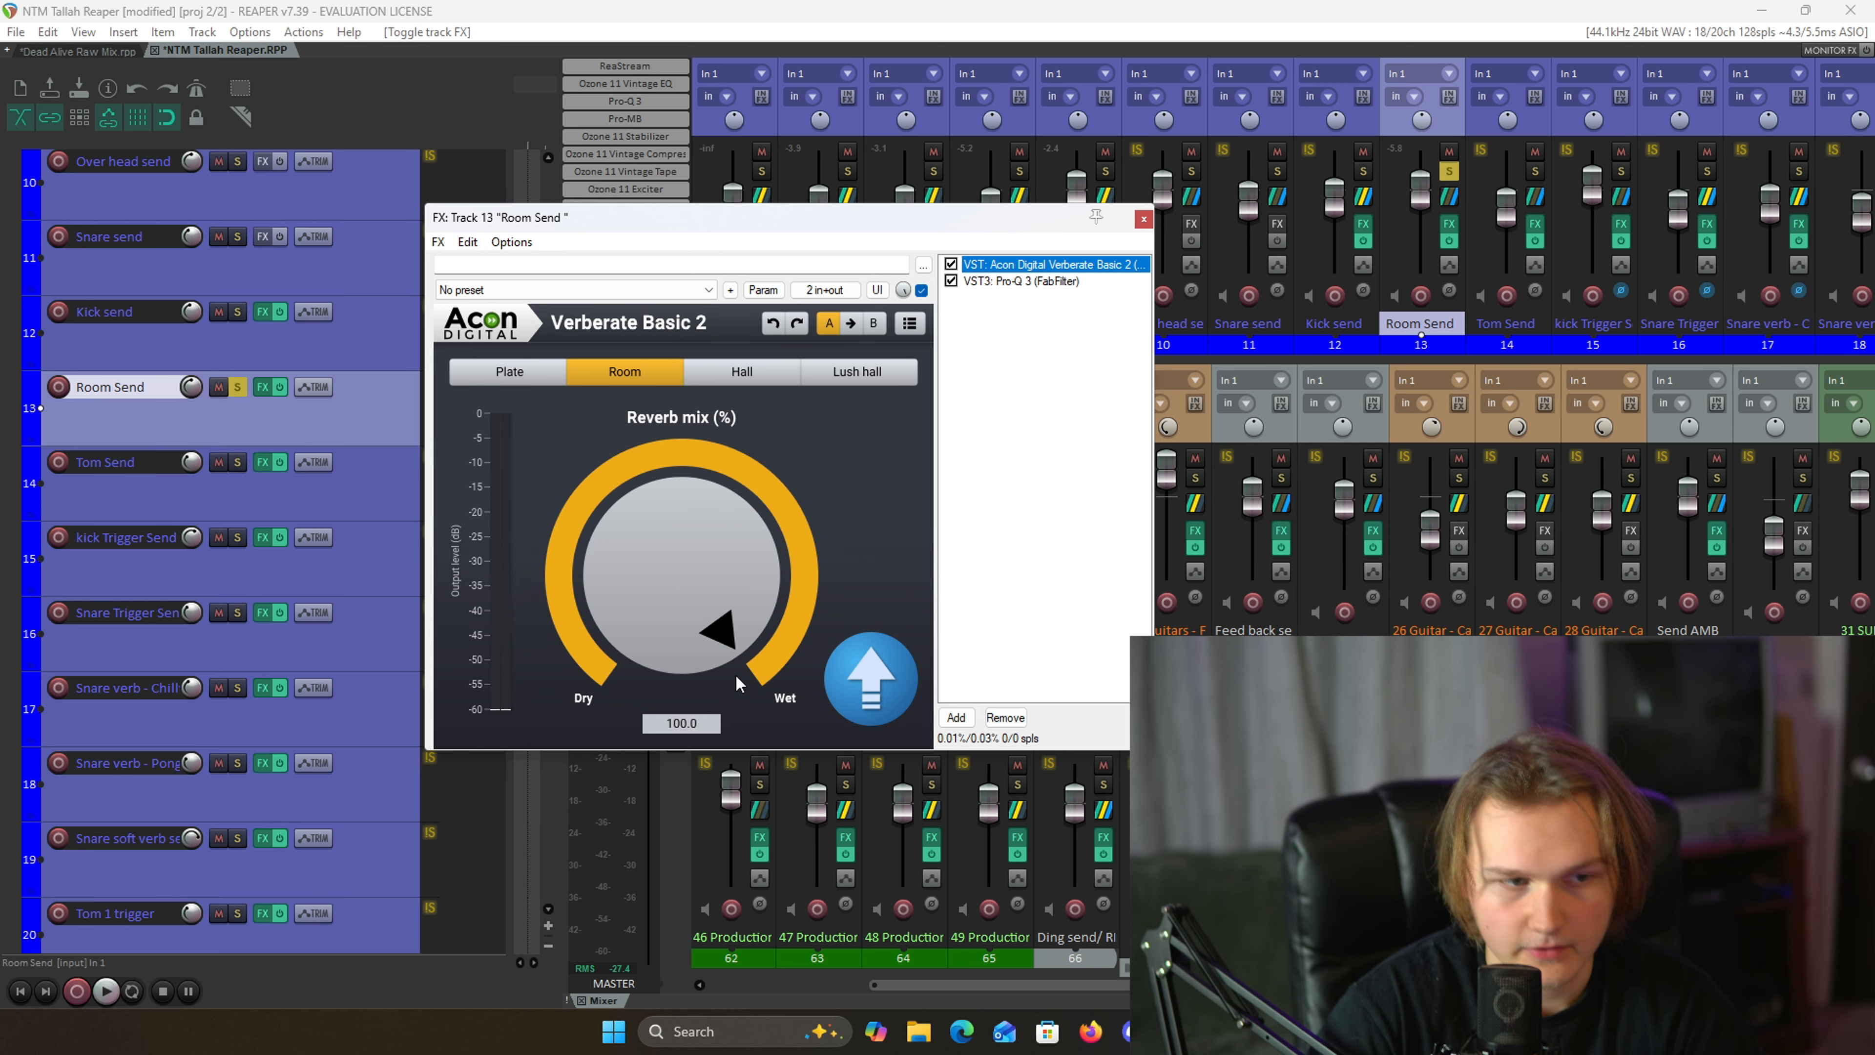
click(1082, 281)
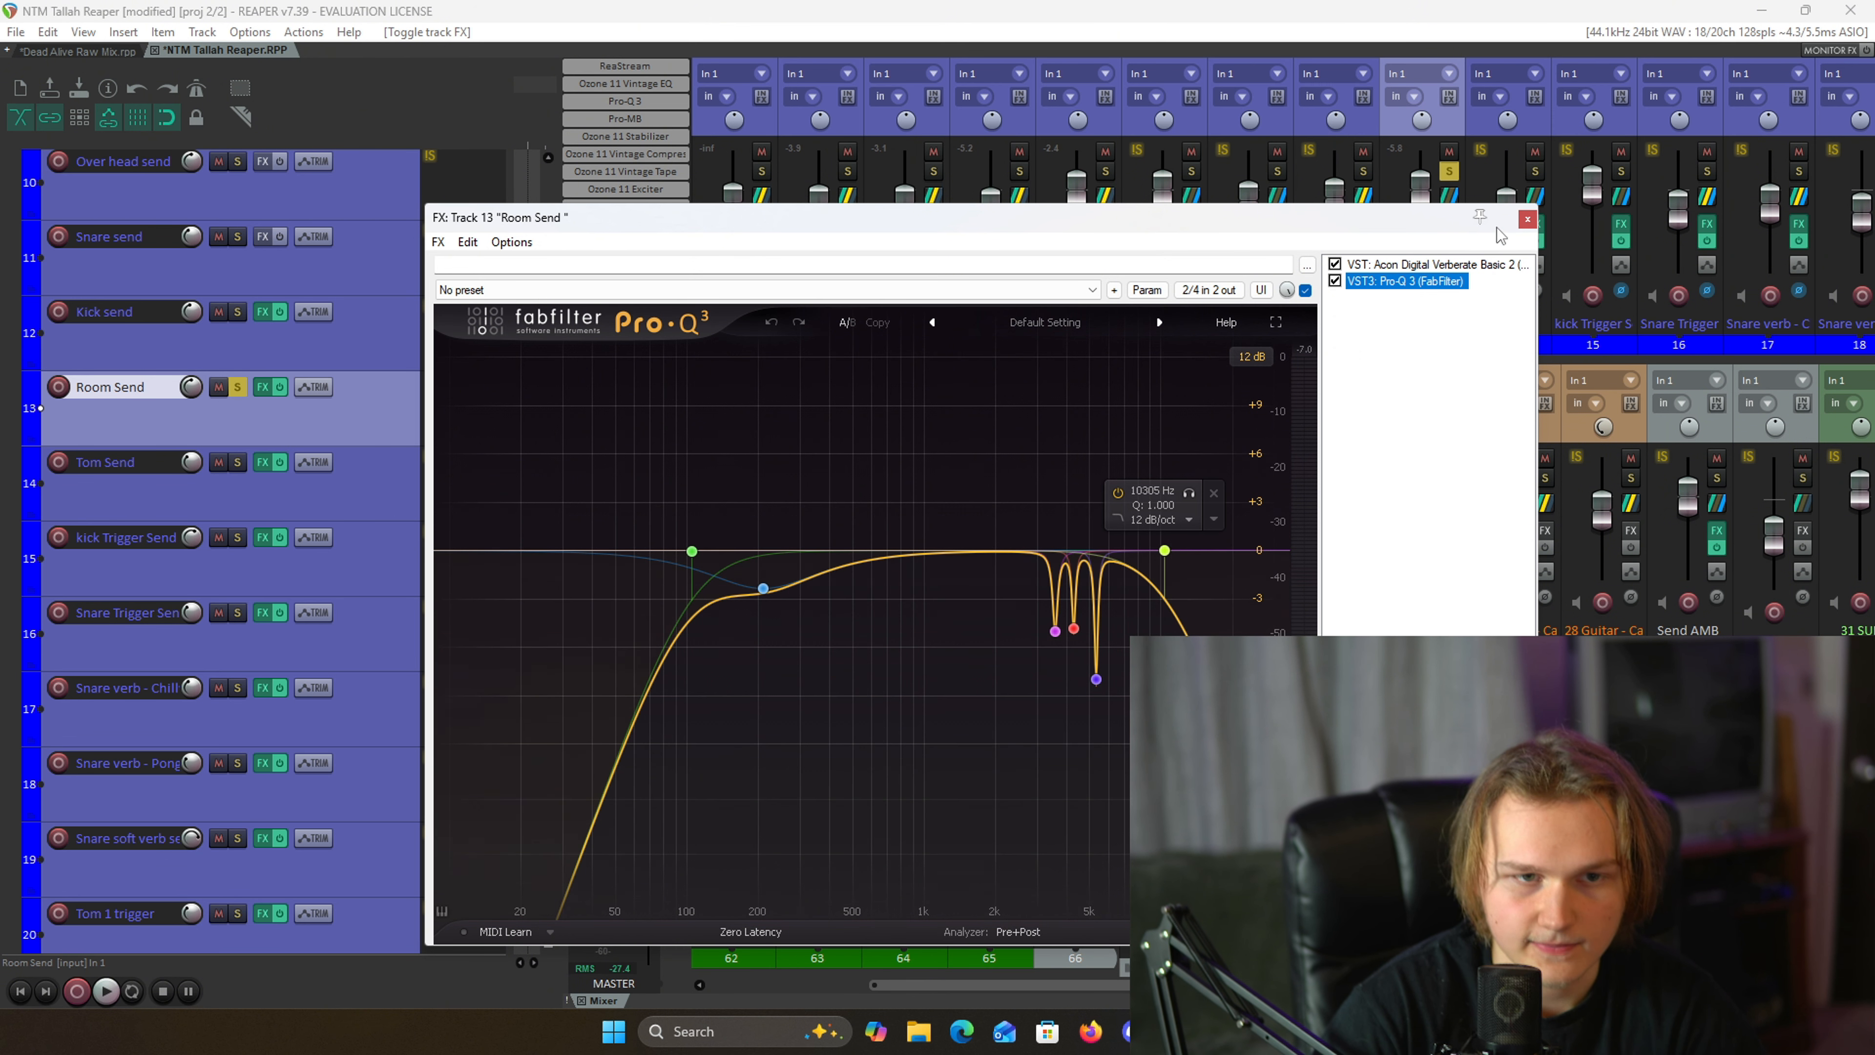
click(1526, 220)
- Play the soloed Room Send with its effects active, stop playback and unsolo the track
key(space)
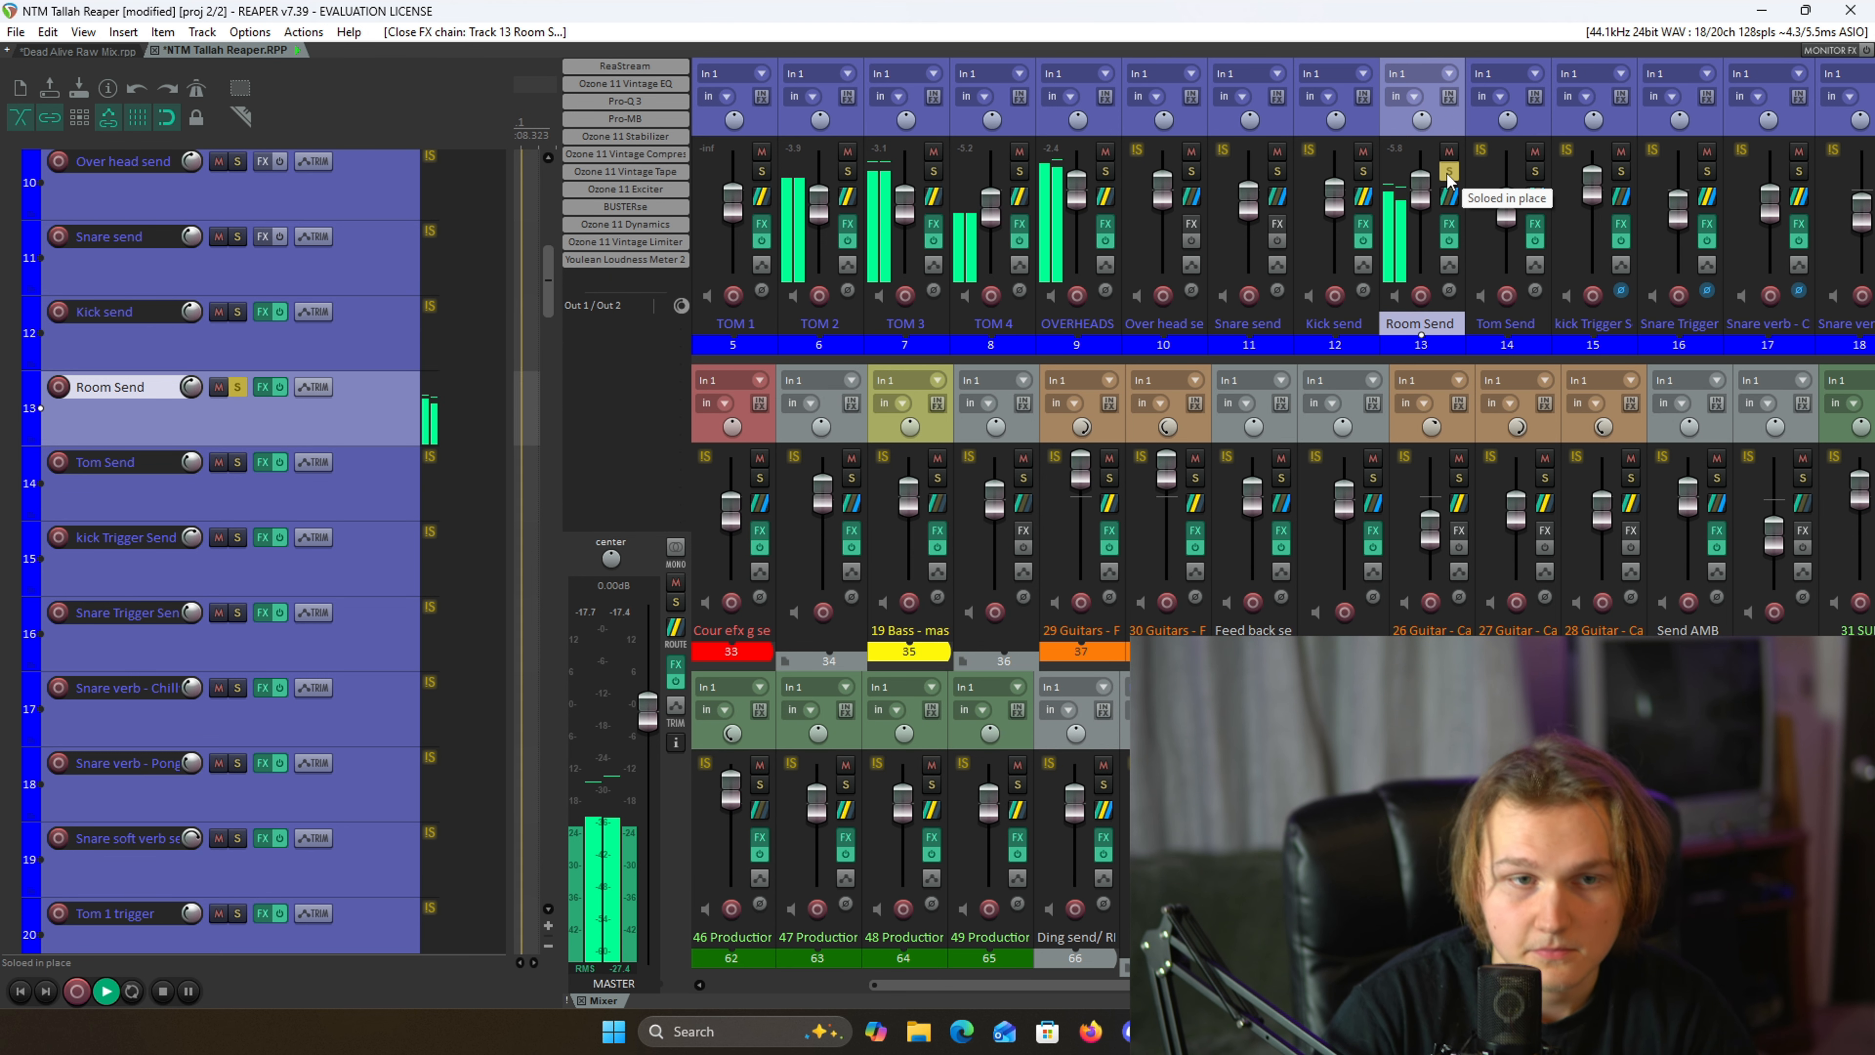
key(space)
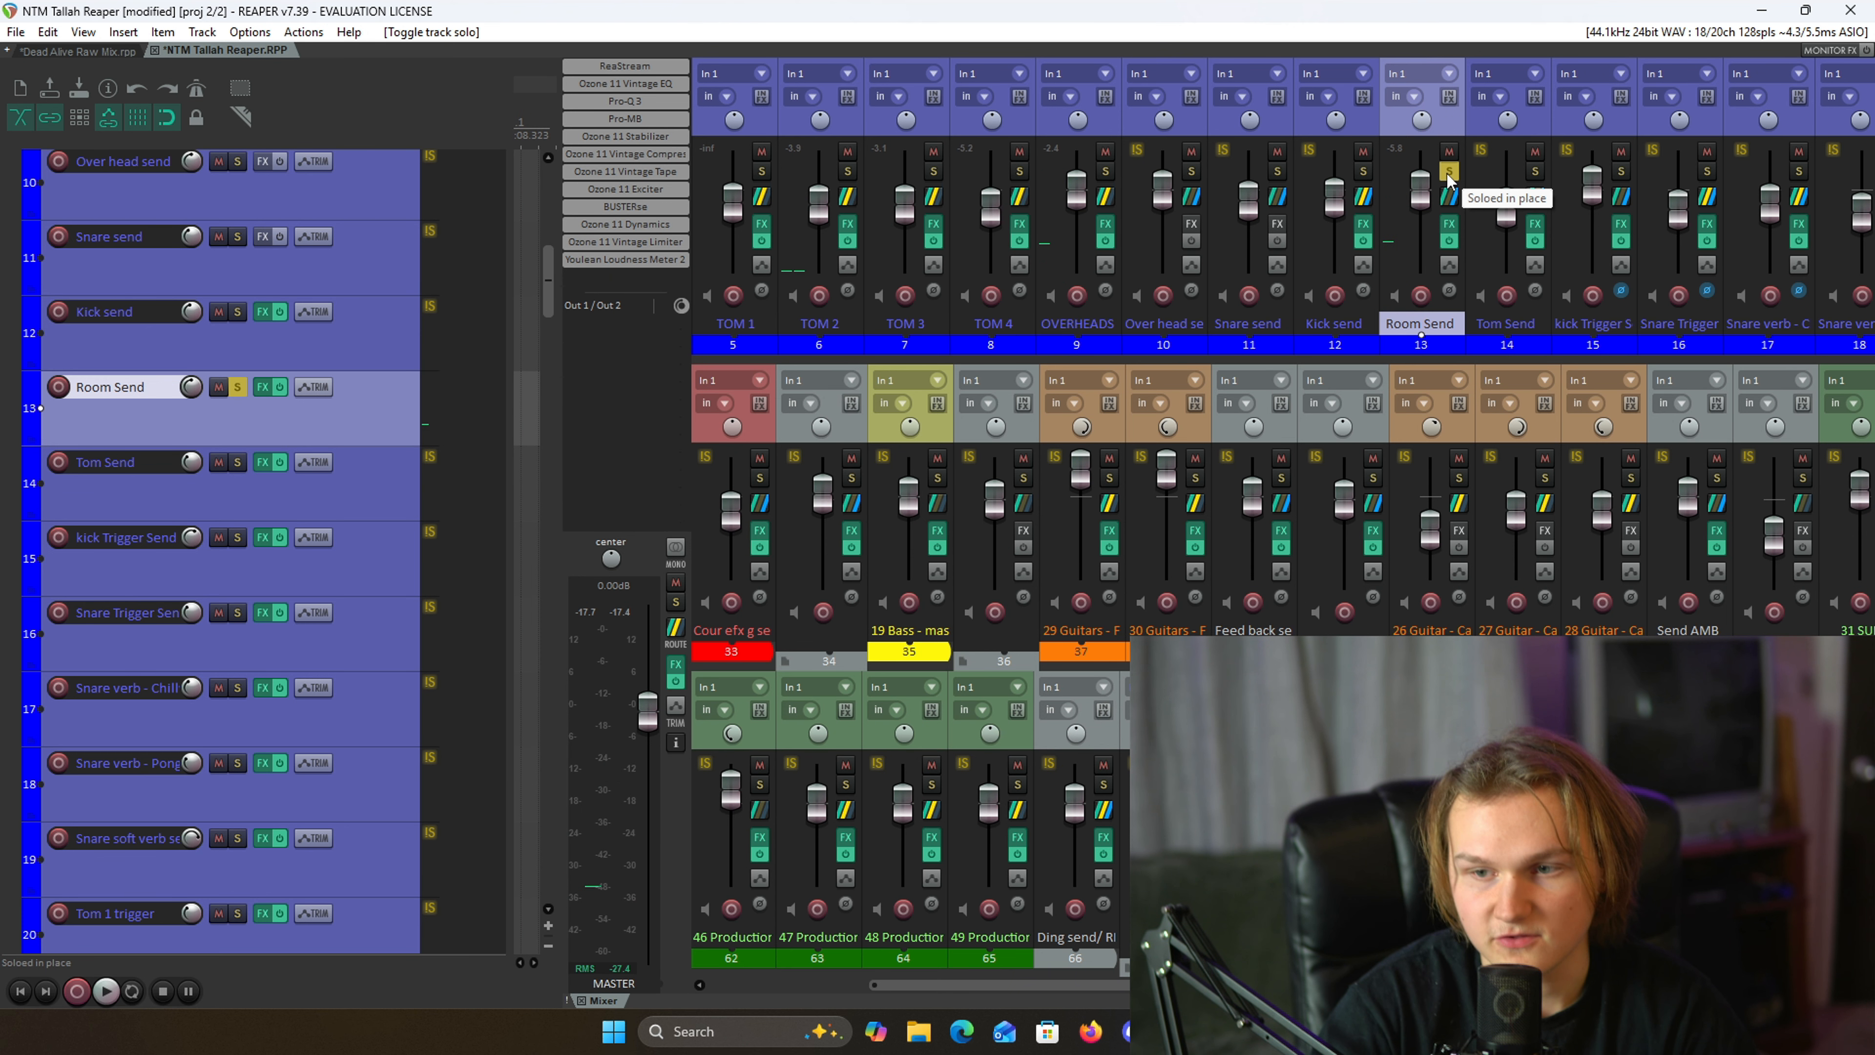
click(1449, 173)
- Shrink the track rows to show the whole drum group, and collapse the mixer to reveal the arrangement timeline
scroll(1406, 275, right, 2)
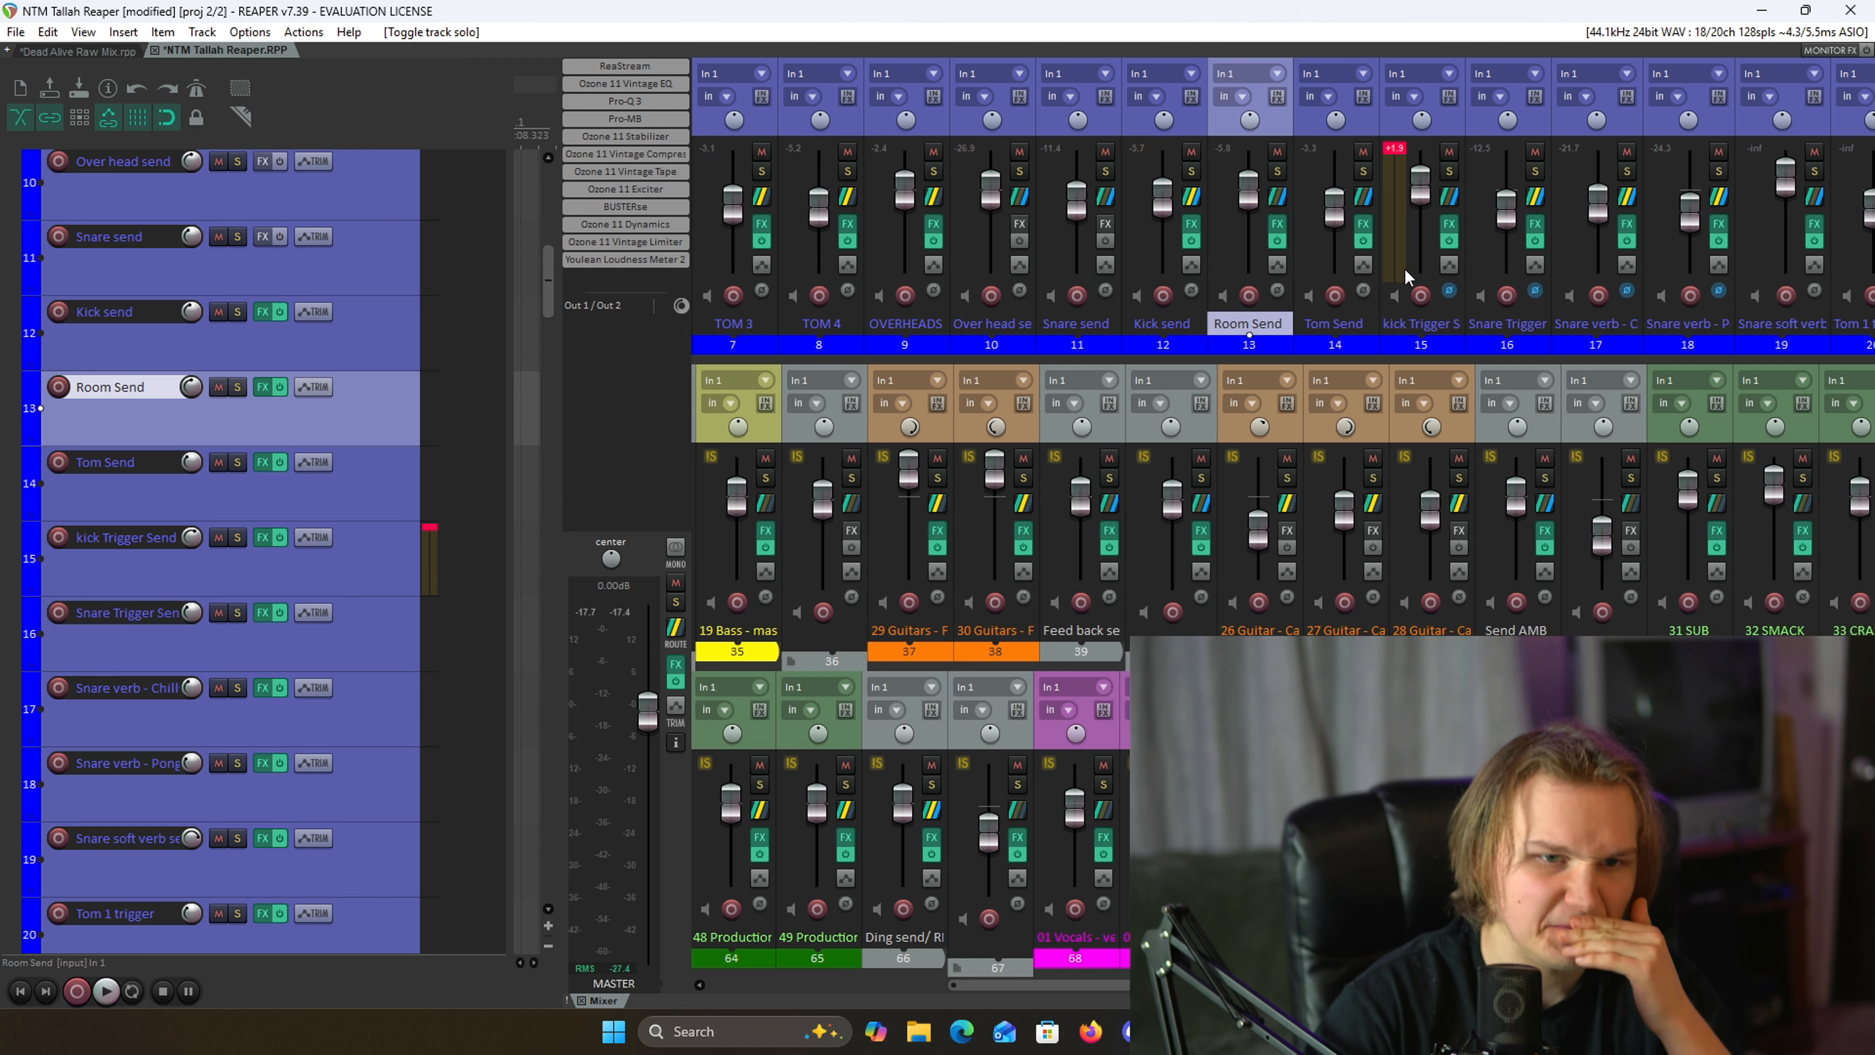
scroll(1406, 275, right, 4)
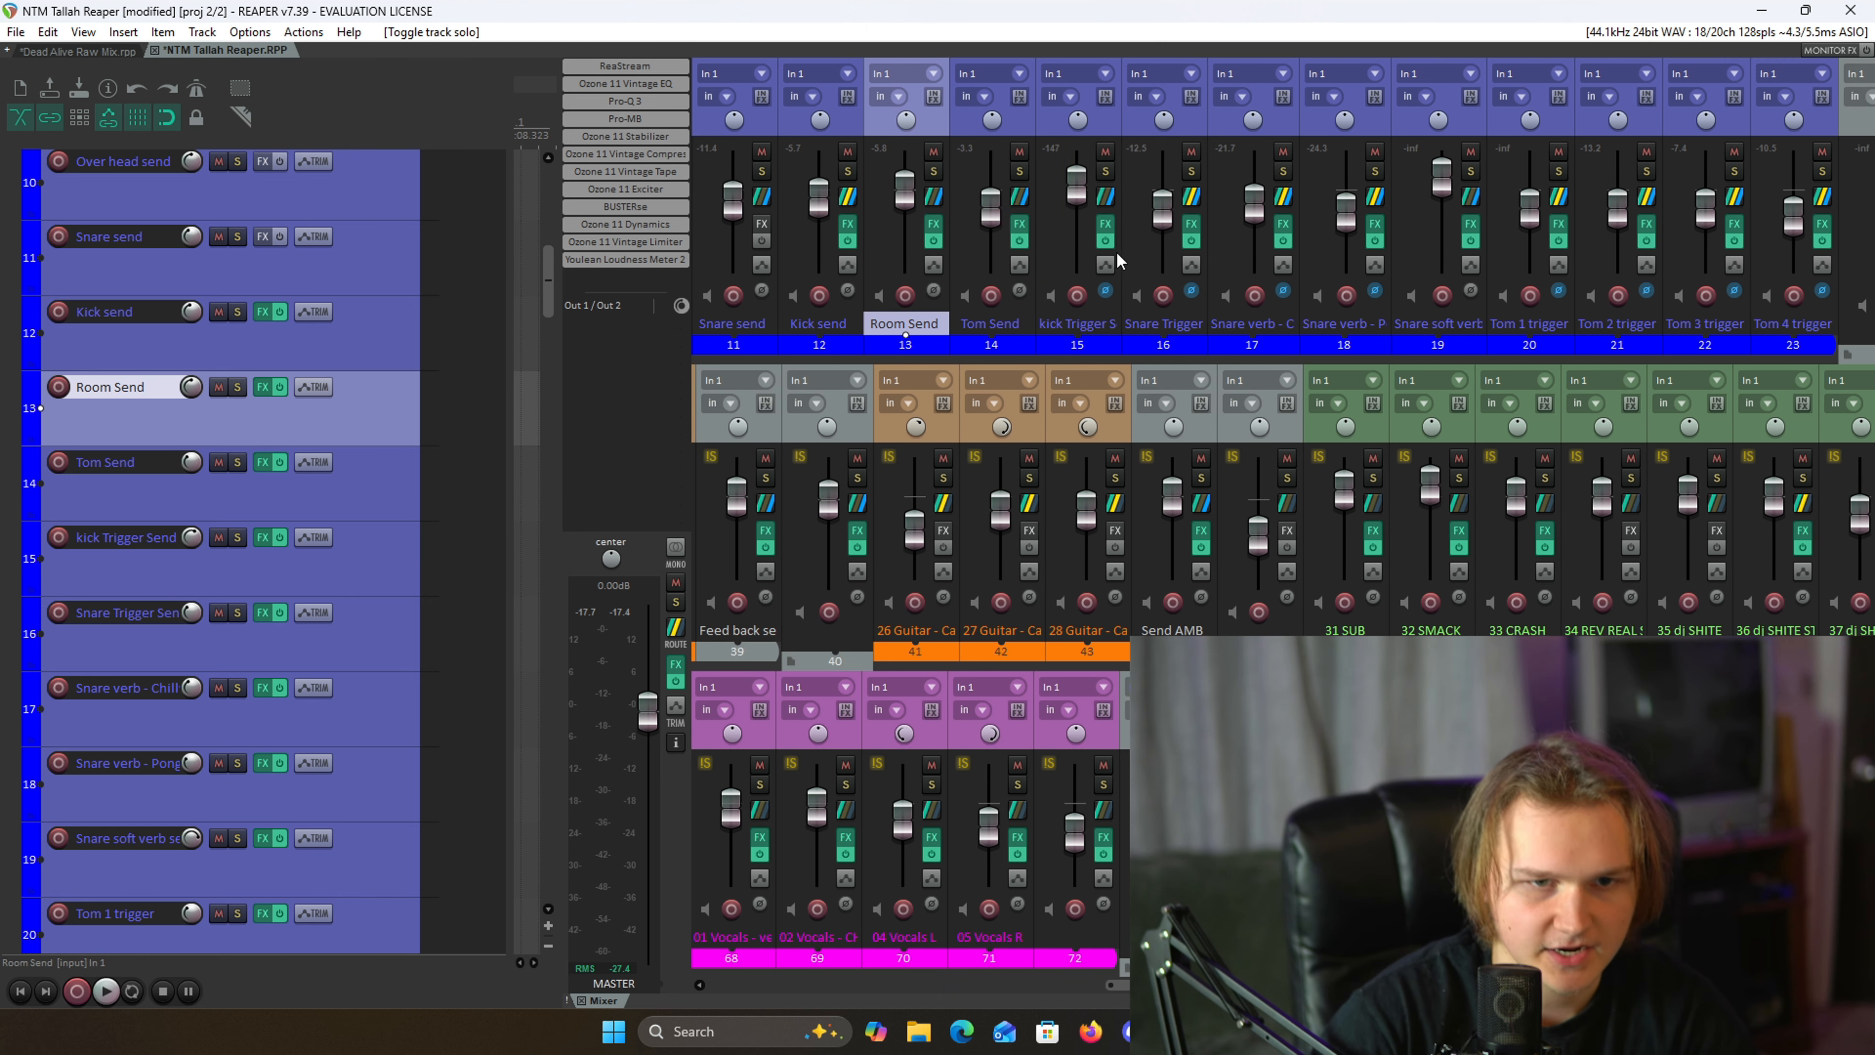
scroll(1118, 260, right, 1)
scroll(276, 480, down, 2)
scroll(262, 469, up, 2)
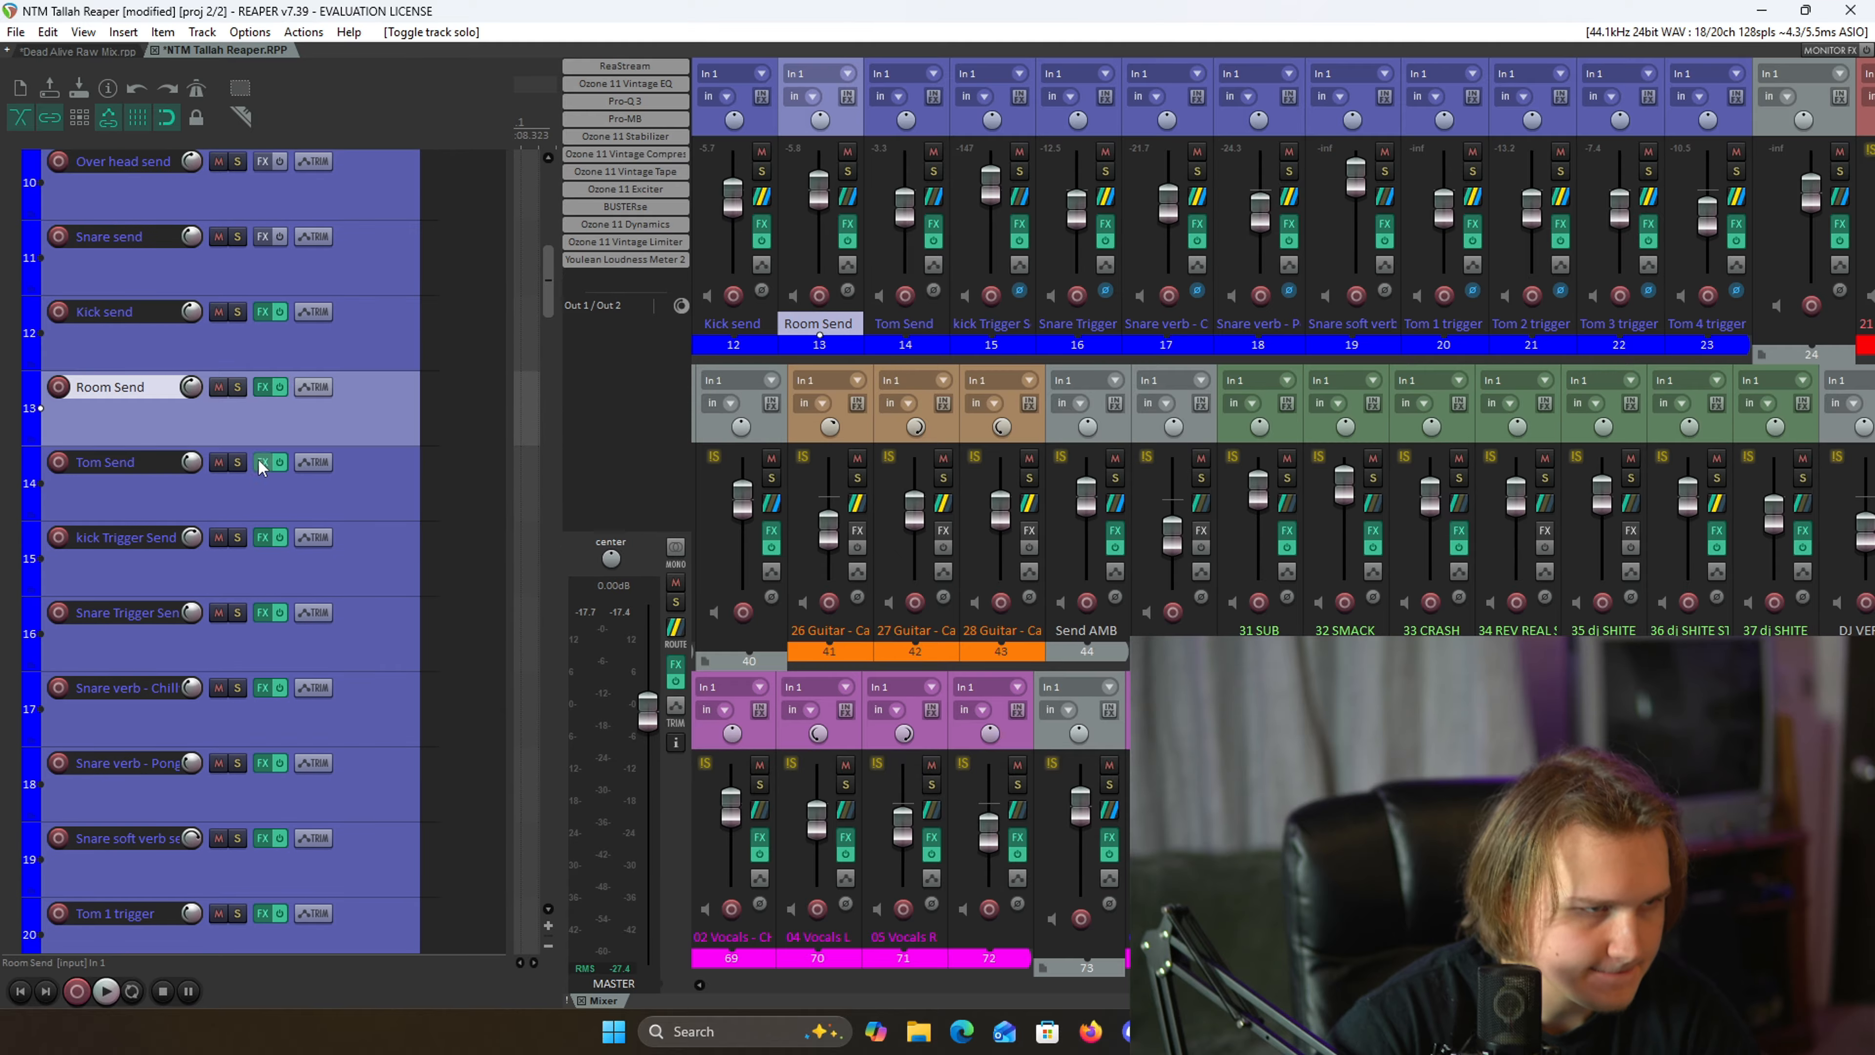
scroll(263, 467, up, 1)
scroll(232, 491, down, 5)
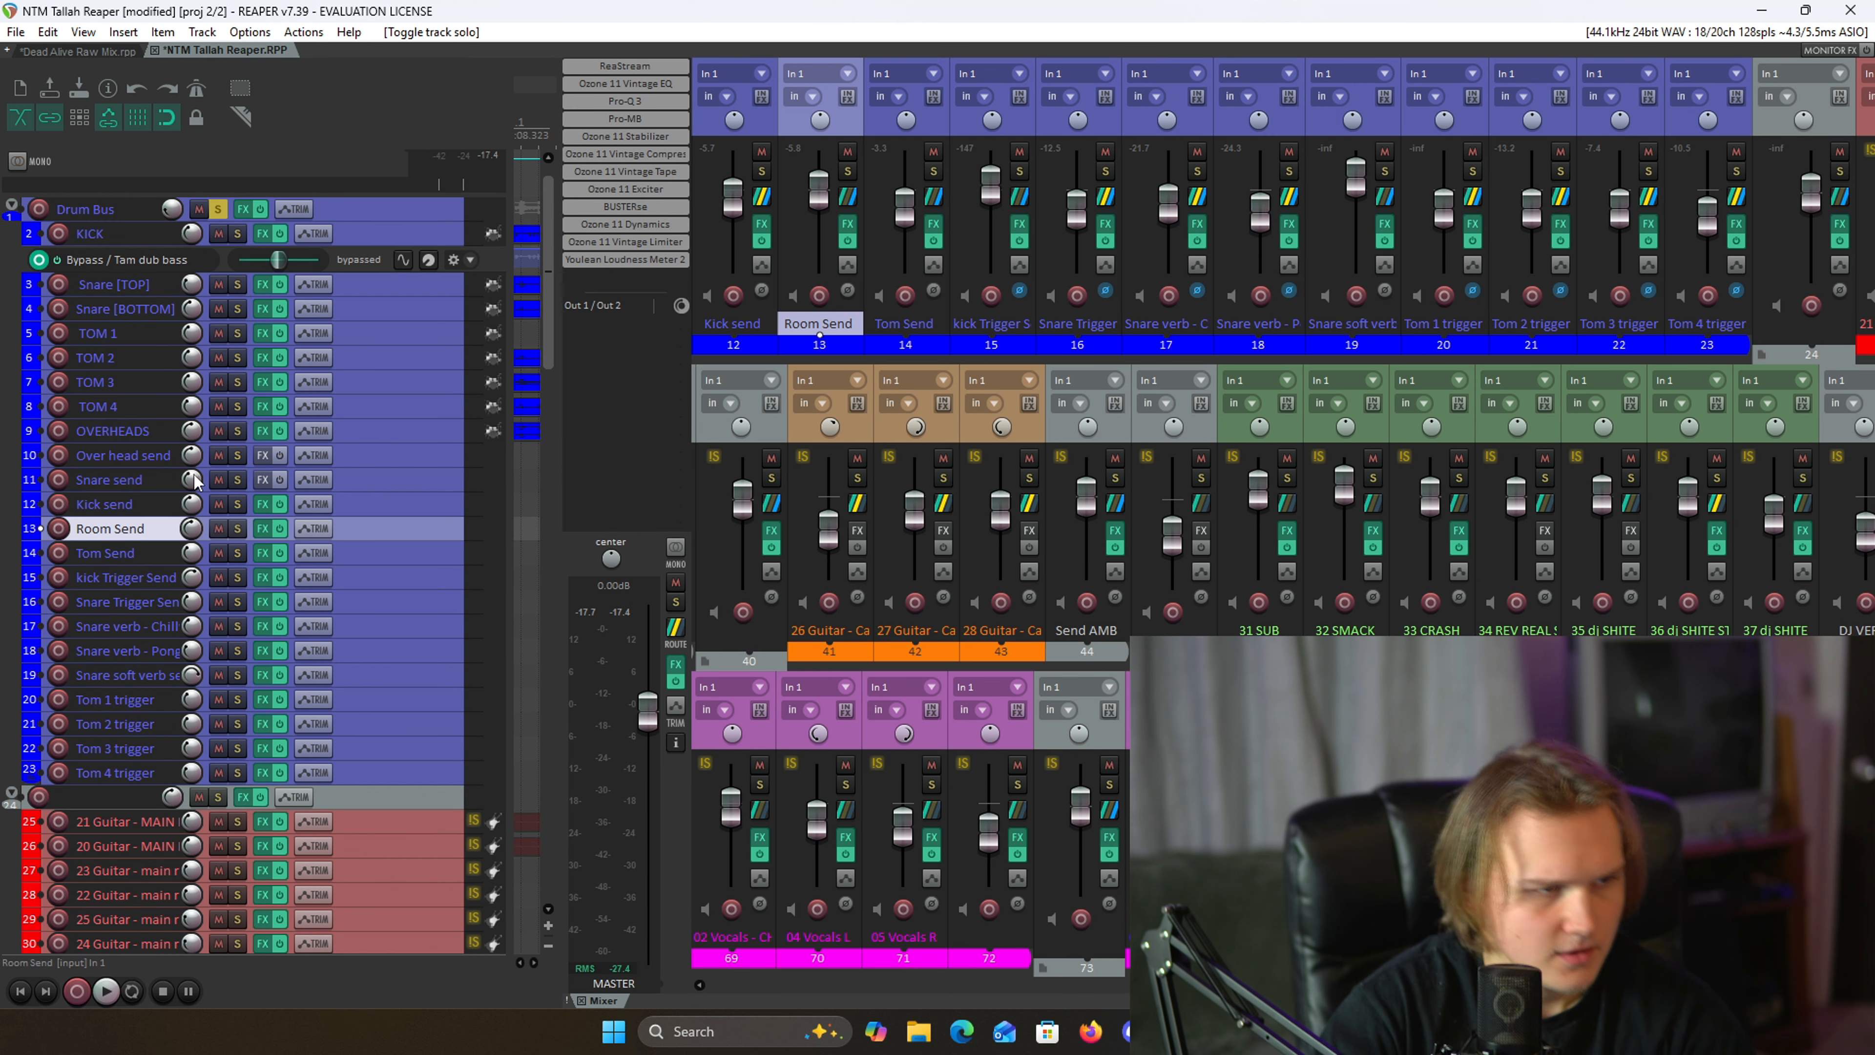
mouse_move(195, 481)
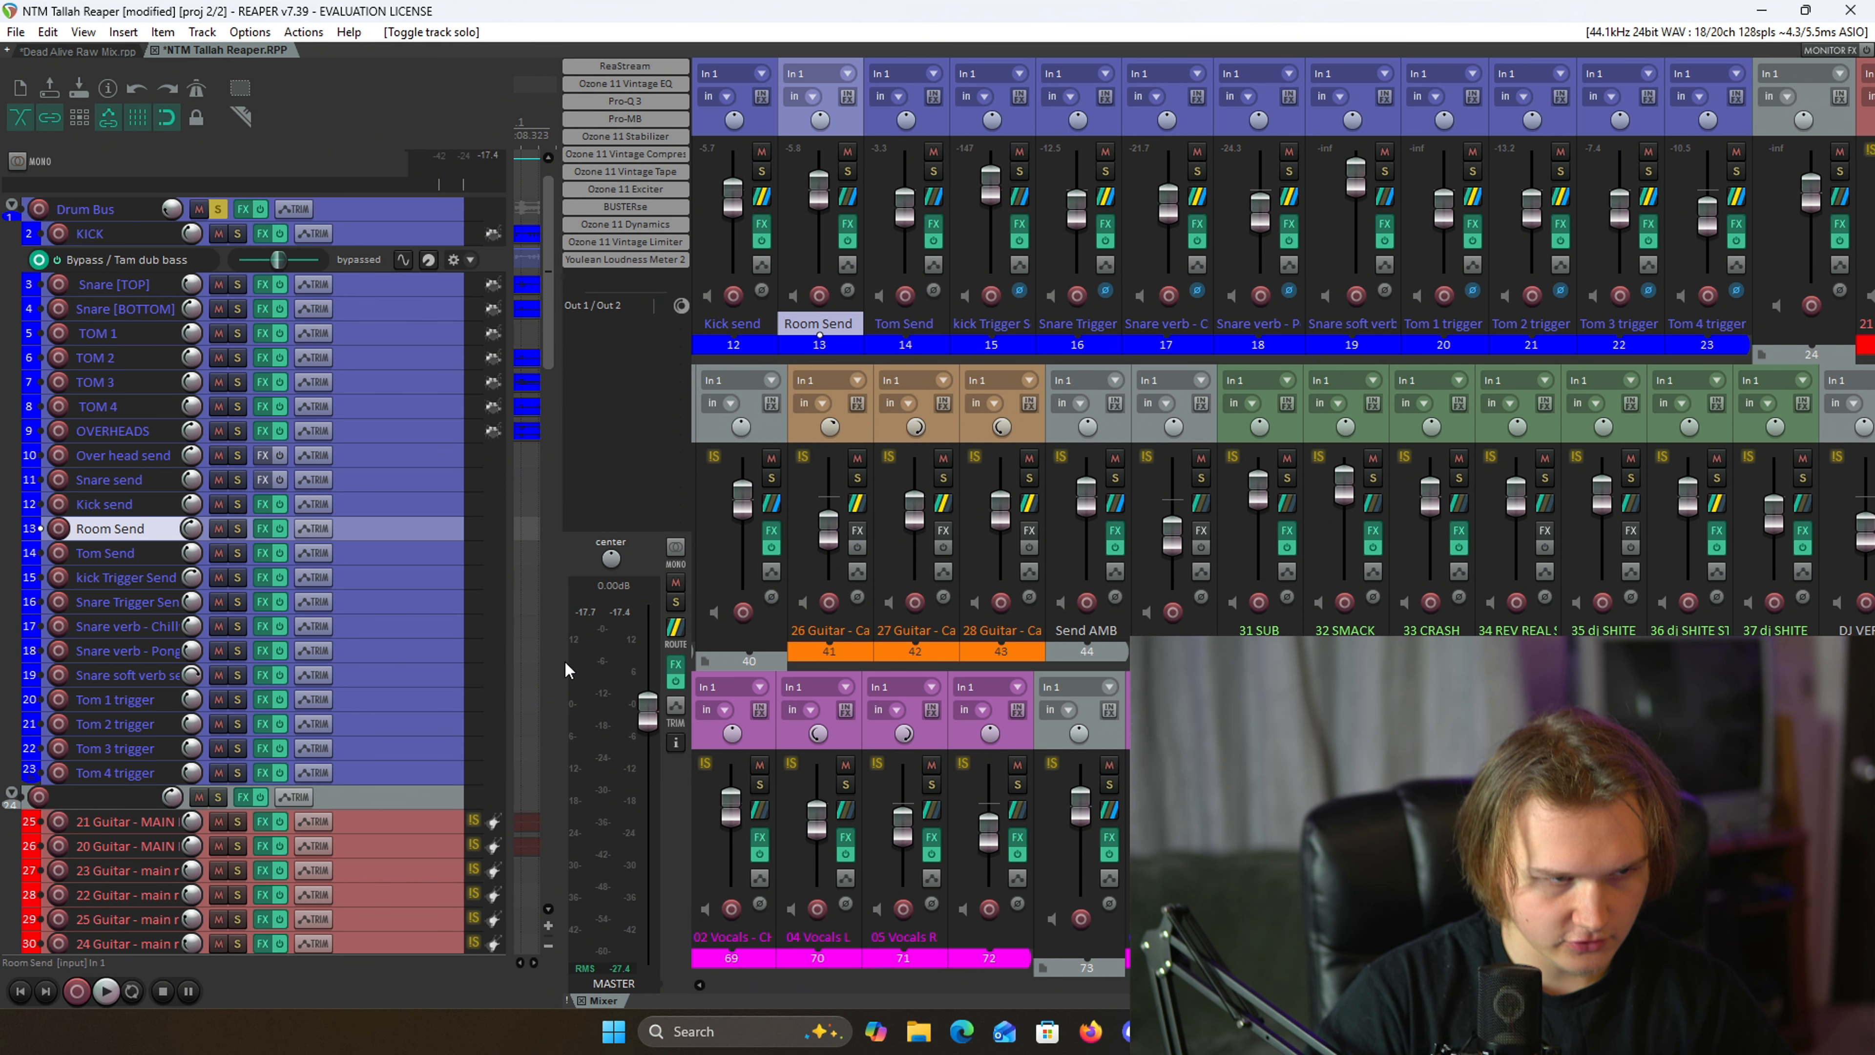
drag(567, 669, 1741, 669)
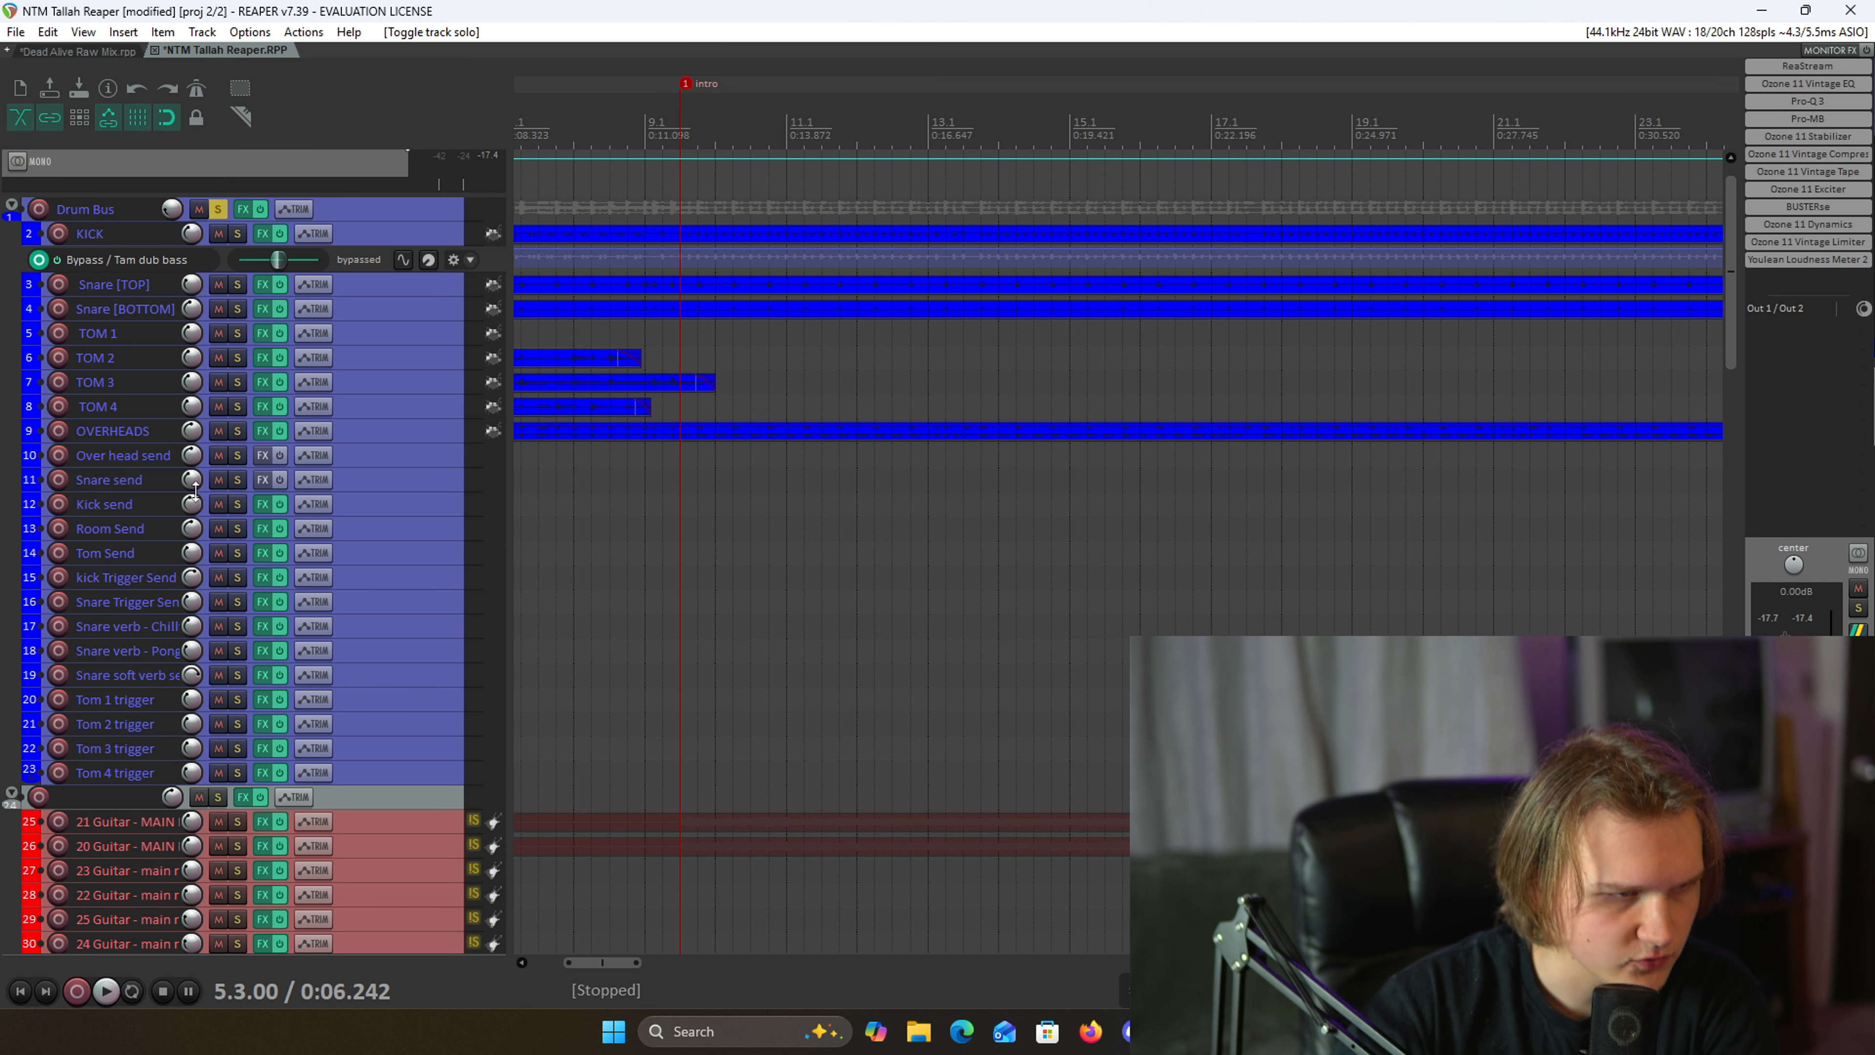
- Unsolo the Drum Bus and open its effects chain to show the OTT multiband compressor
click(220, 210)
click(243, 209)
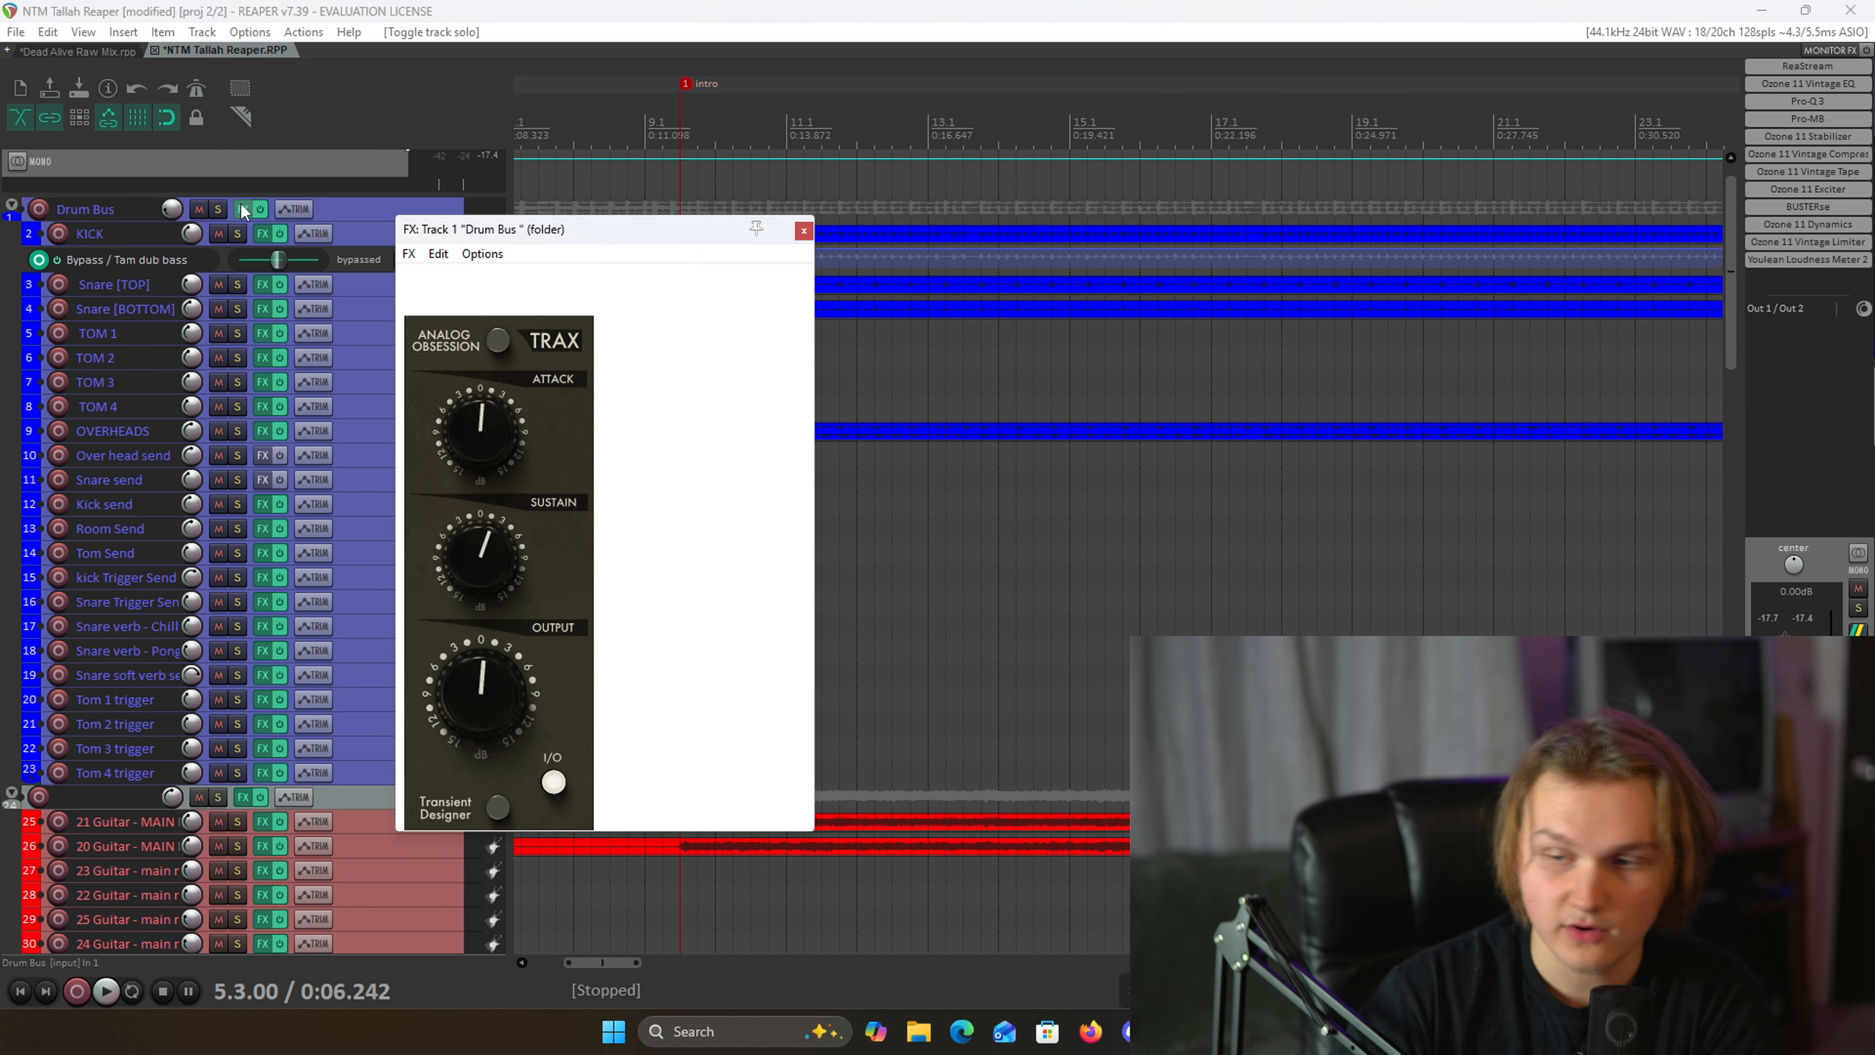
click(685, 276)
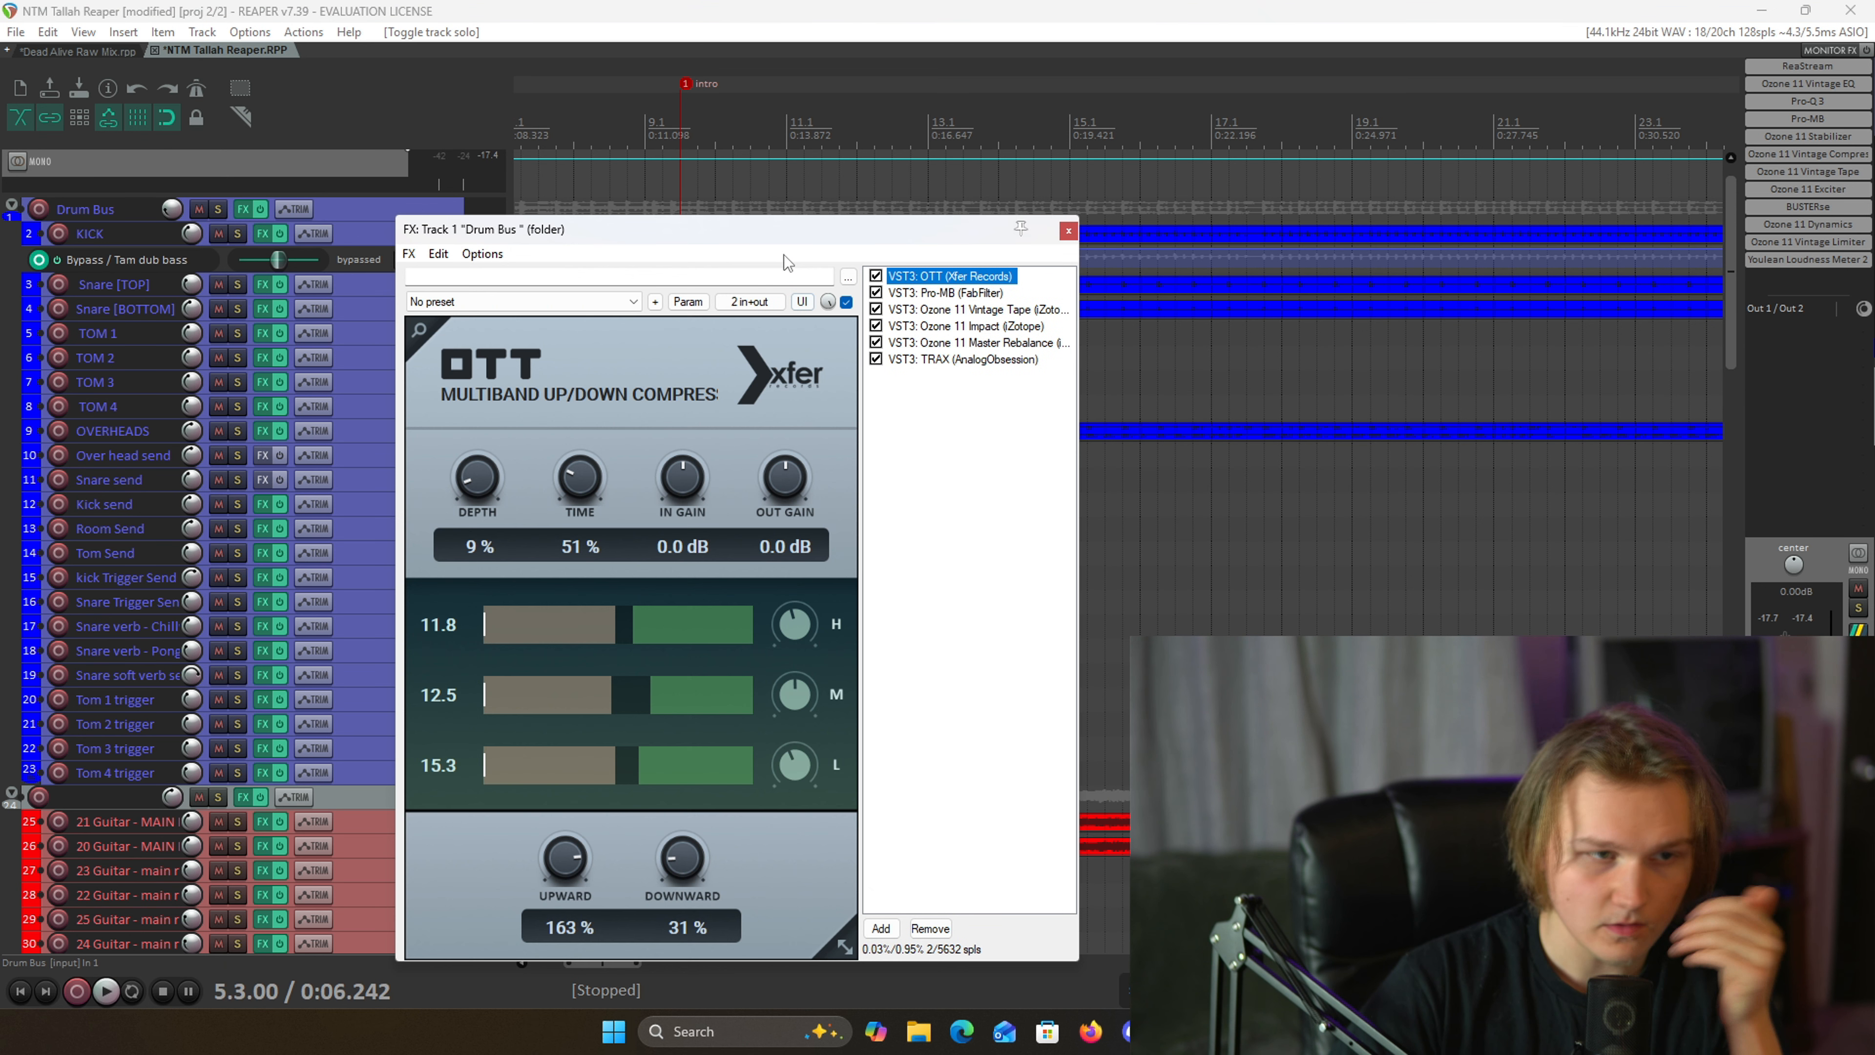
drag(747, 223, 772, 149)
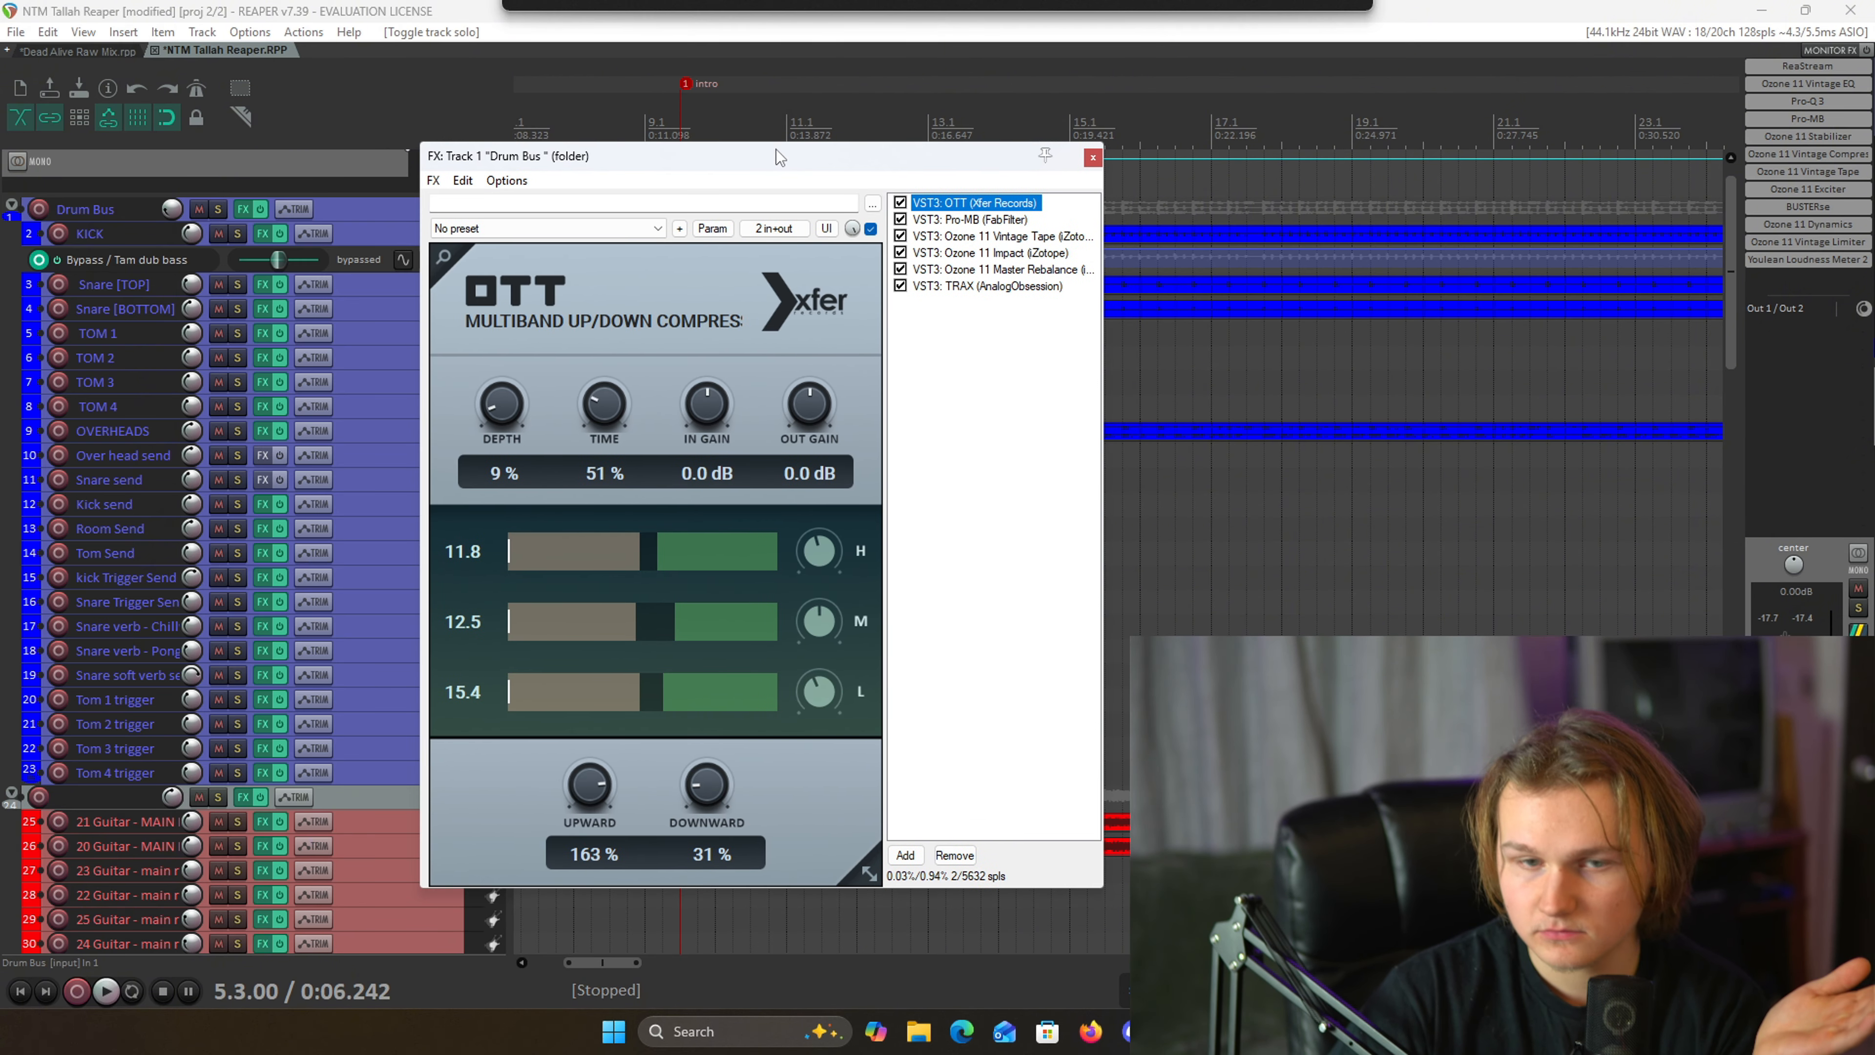
- Examine OTT, Pro-MB, Ozone 11 Vintage Tape and Ozone 11 Impact on the Drum Bus, closing the Ozone help page
click(960, 219)
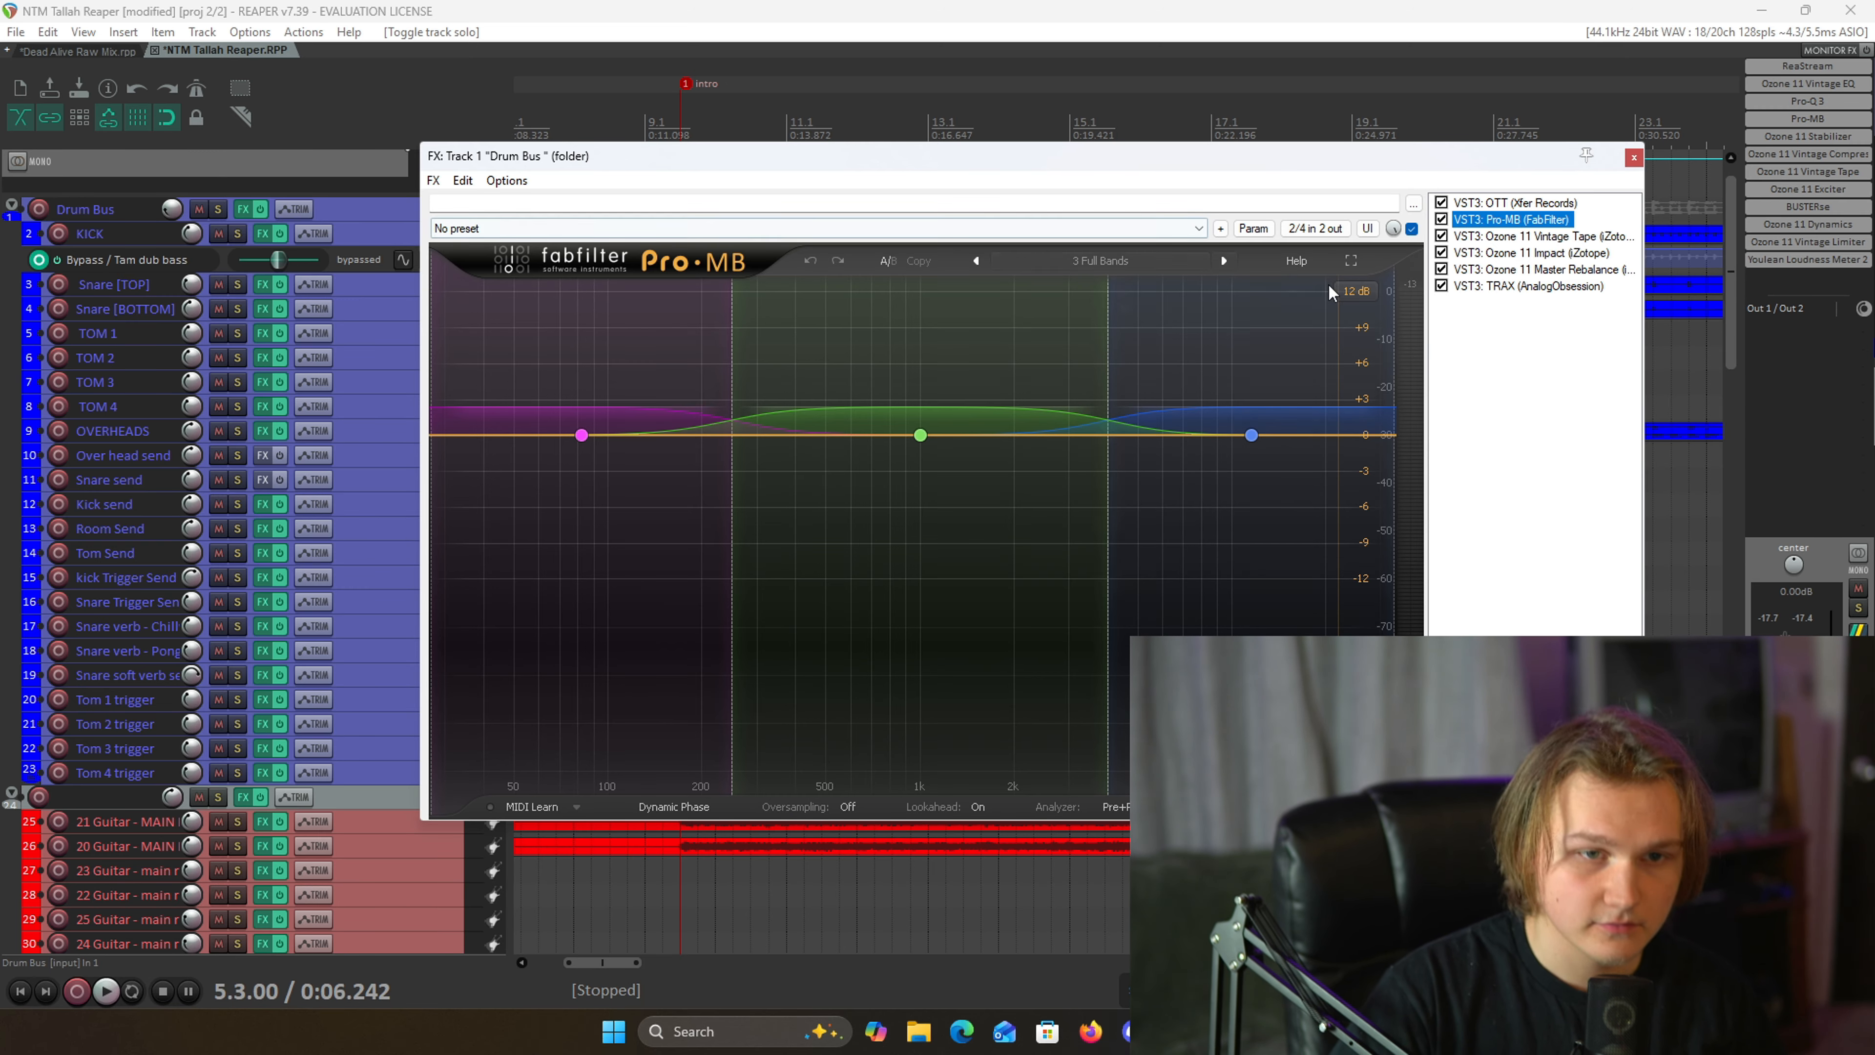
click(1549, 204)
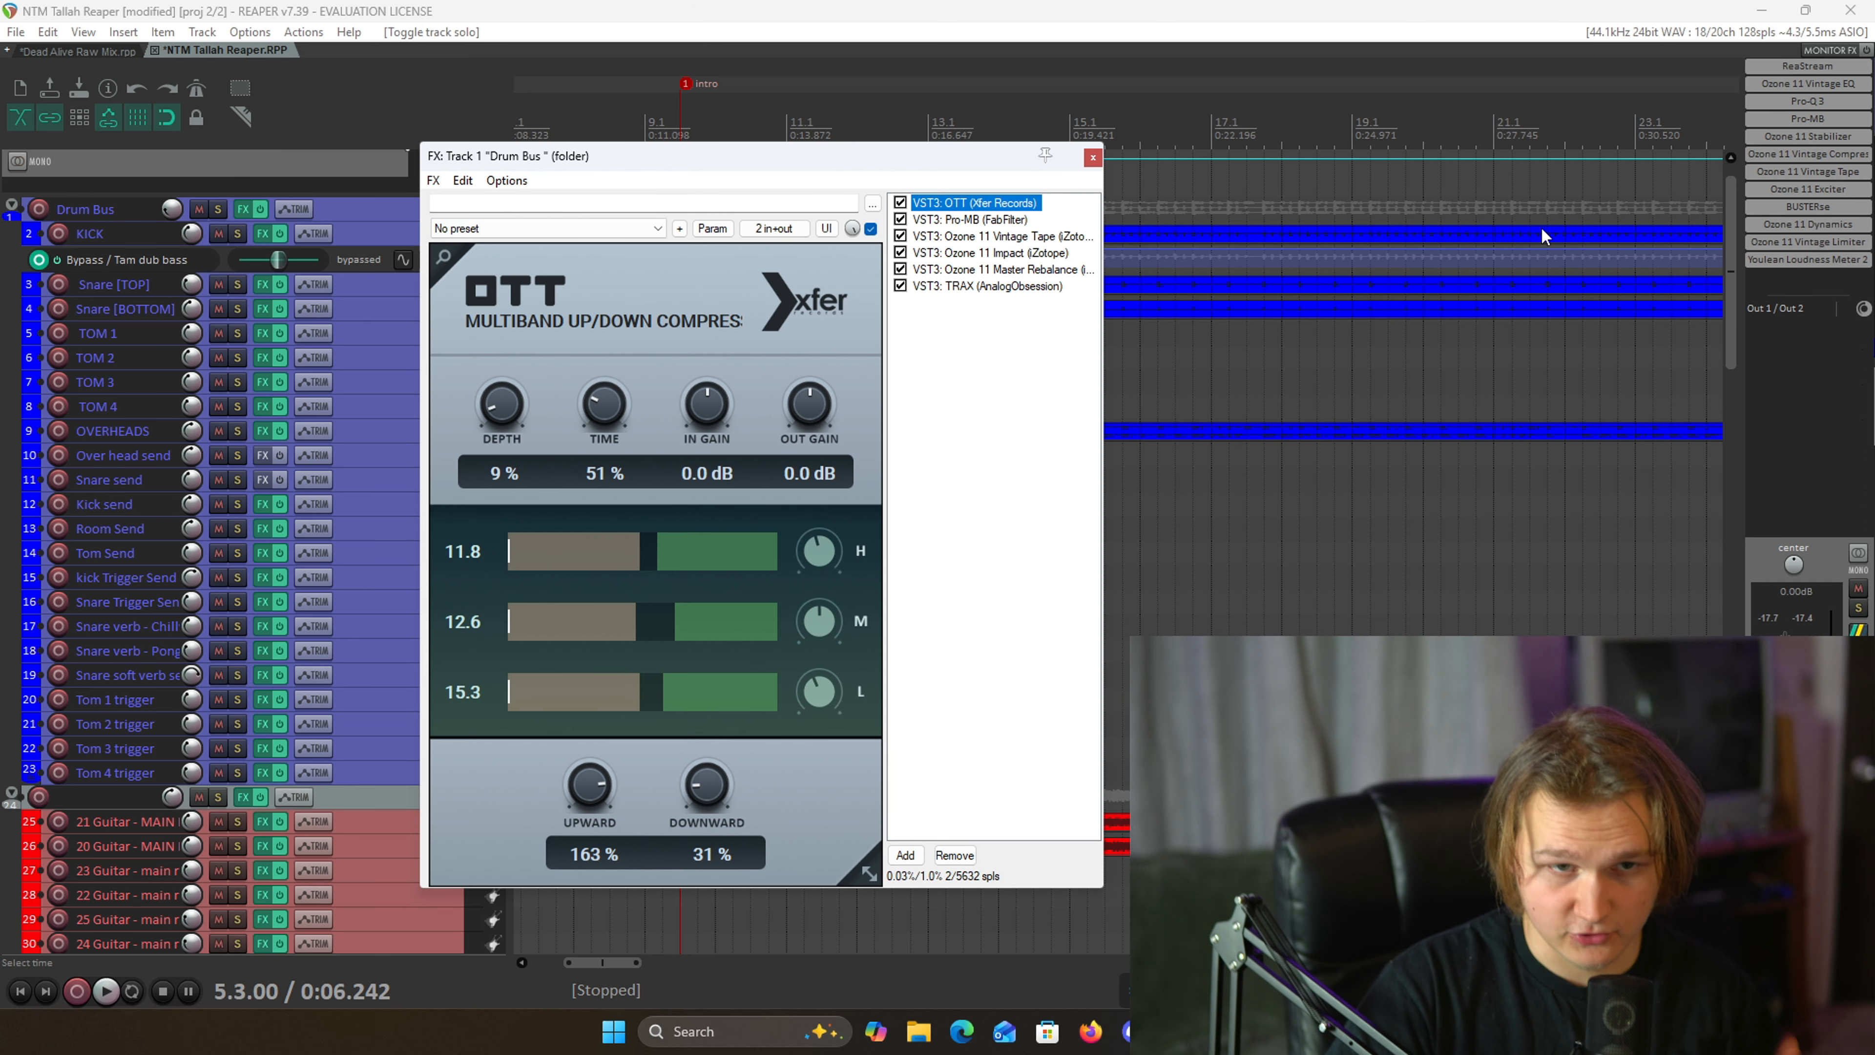
click(1004, 219)
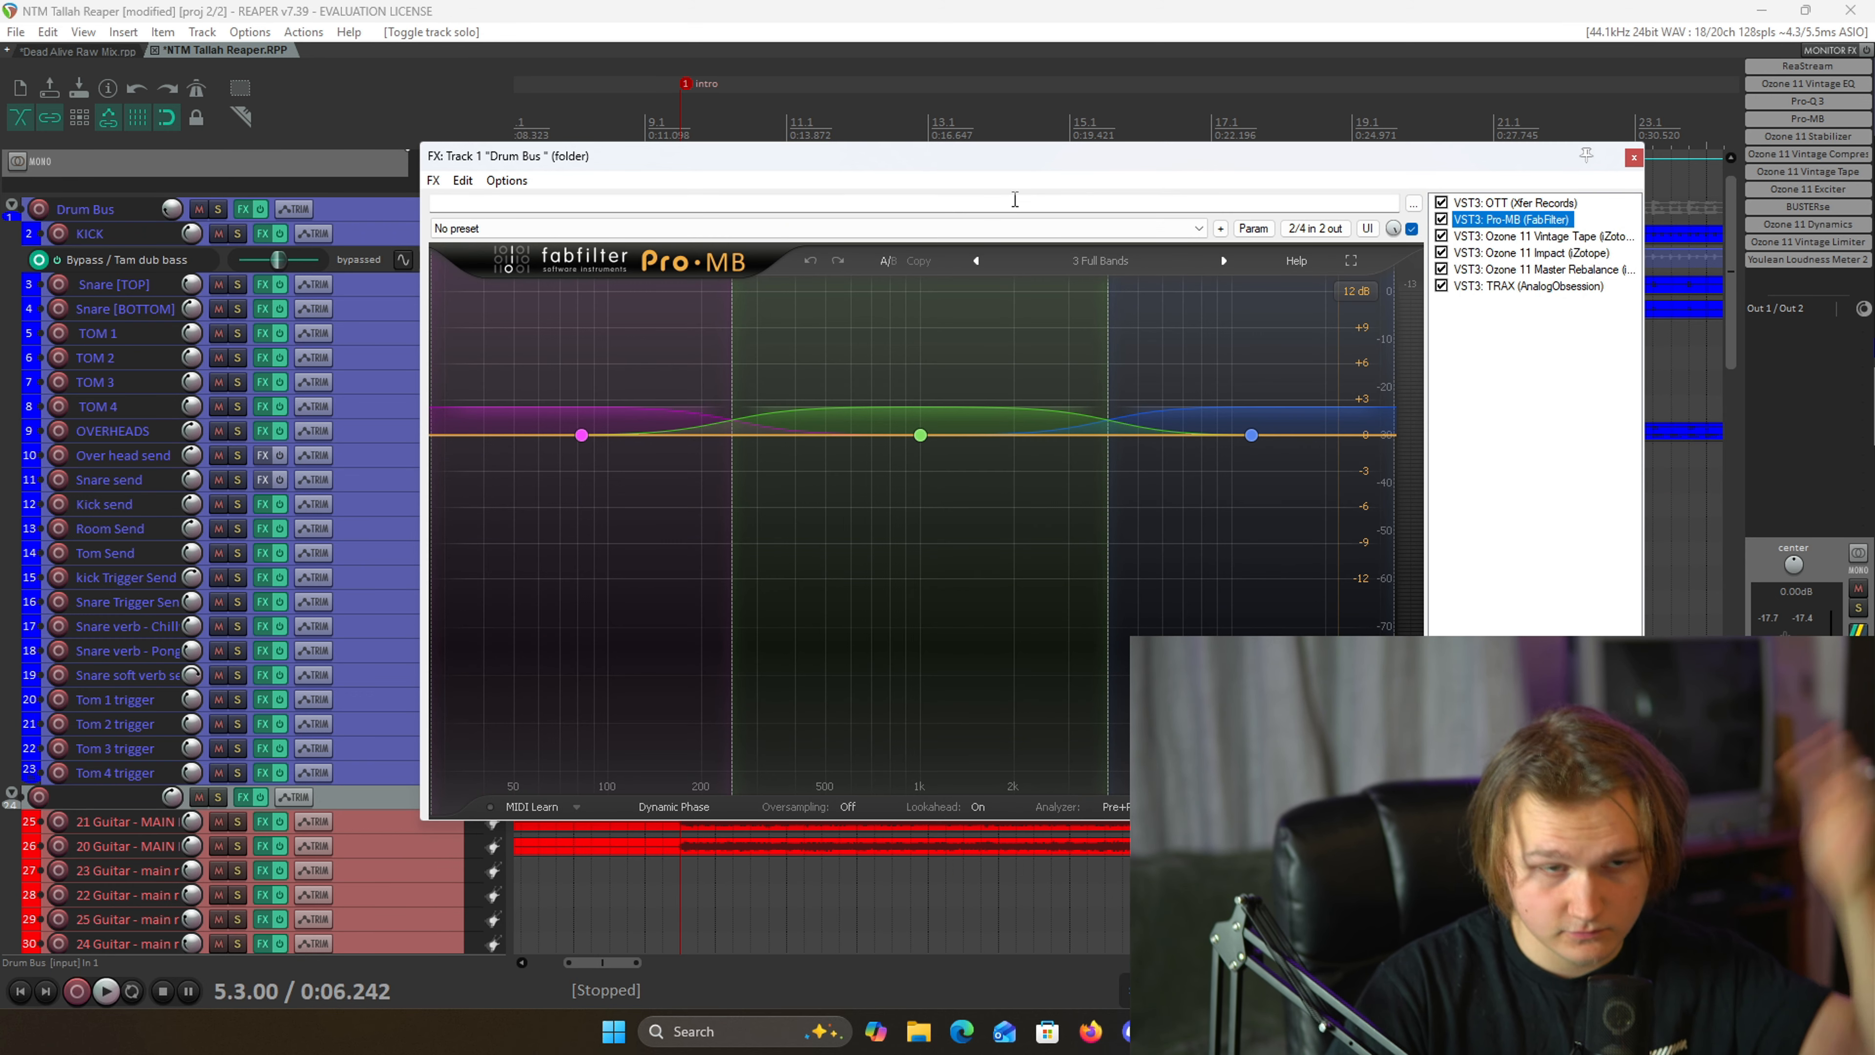
click(1535, 236)
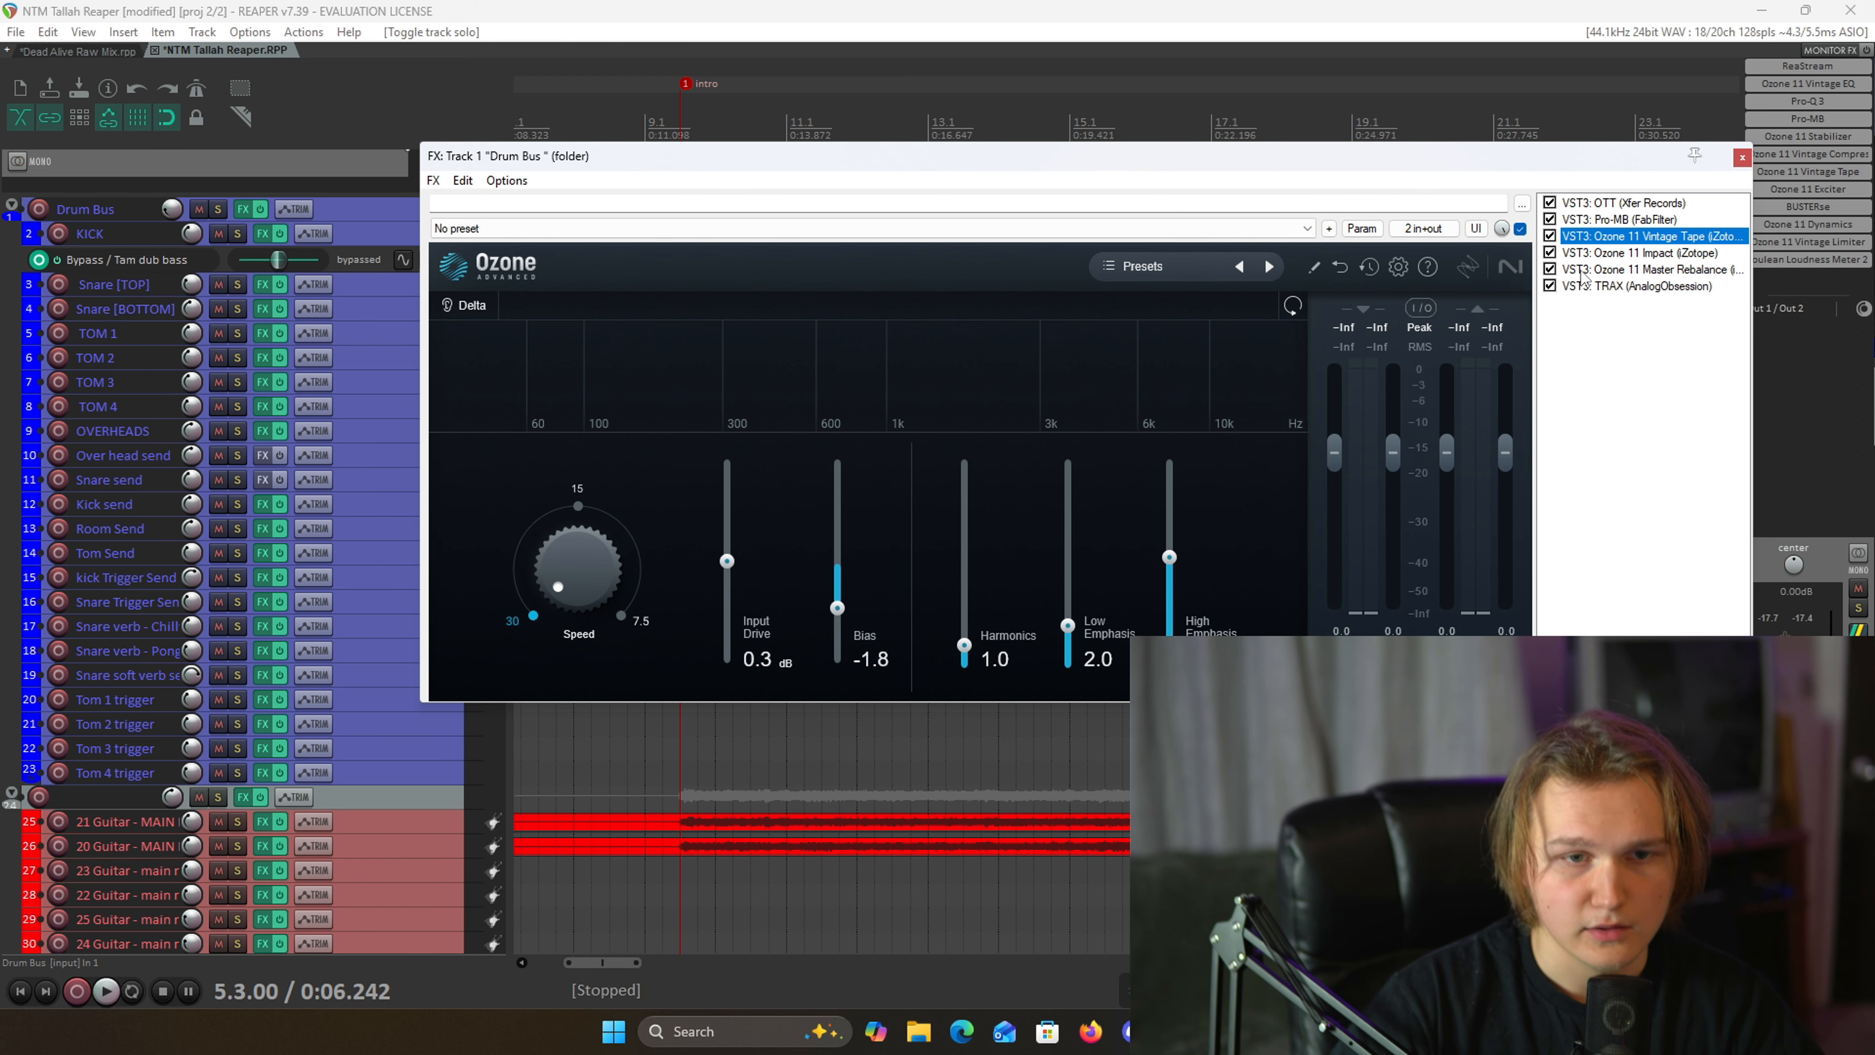
click(1587, 253)
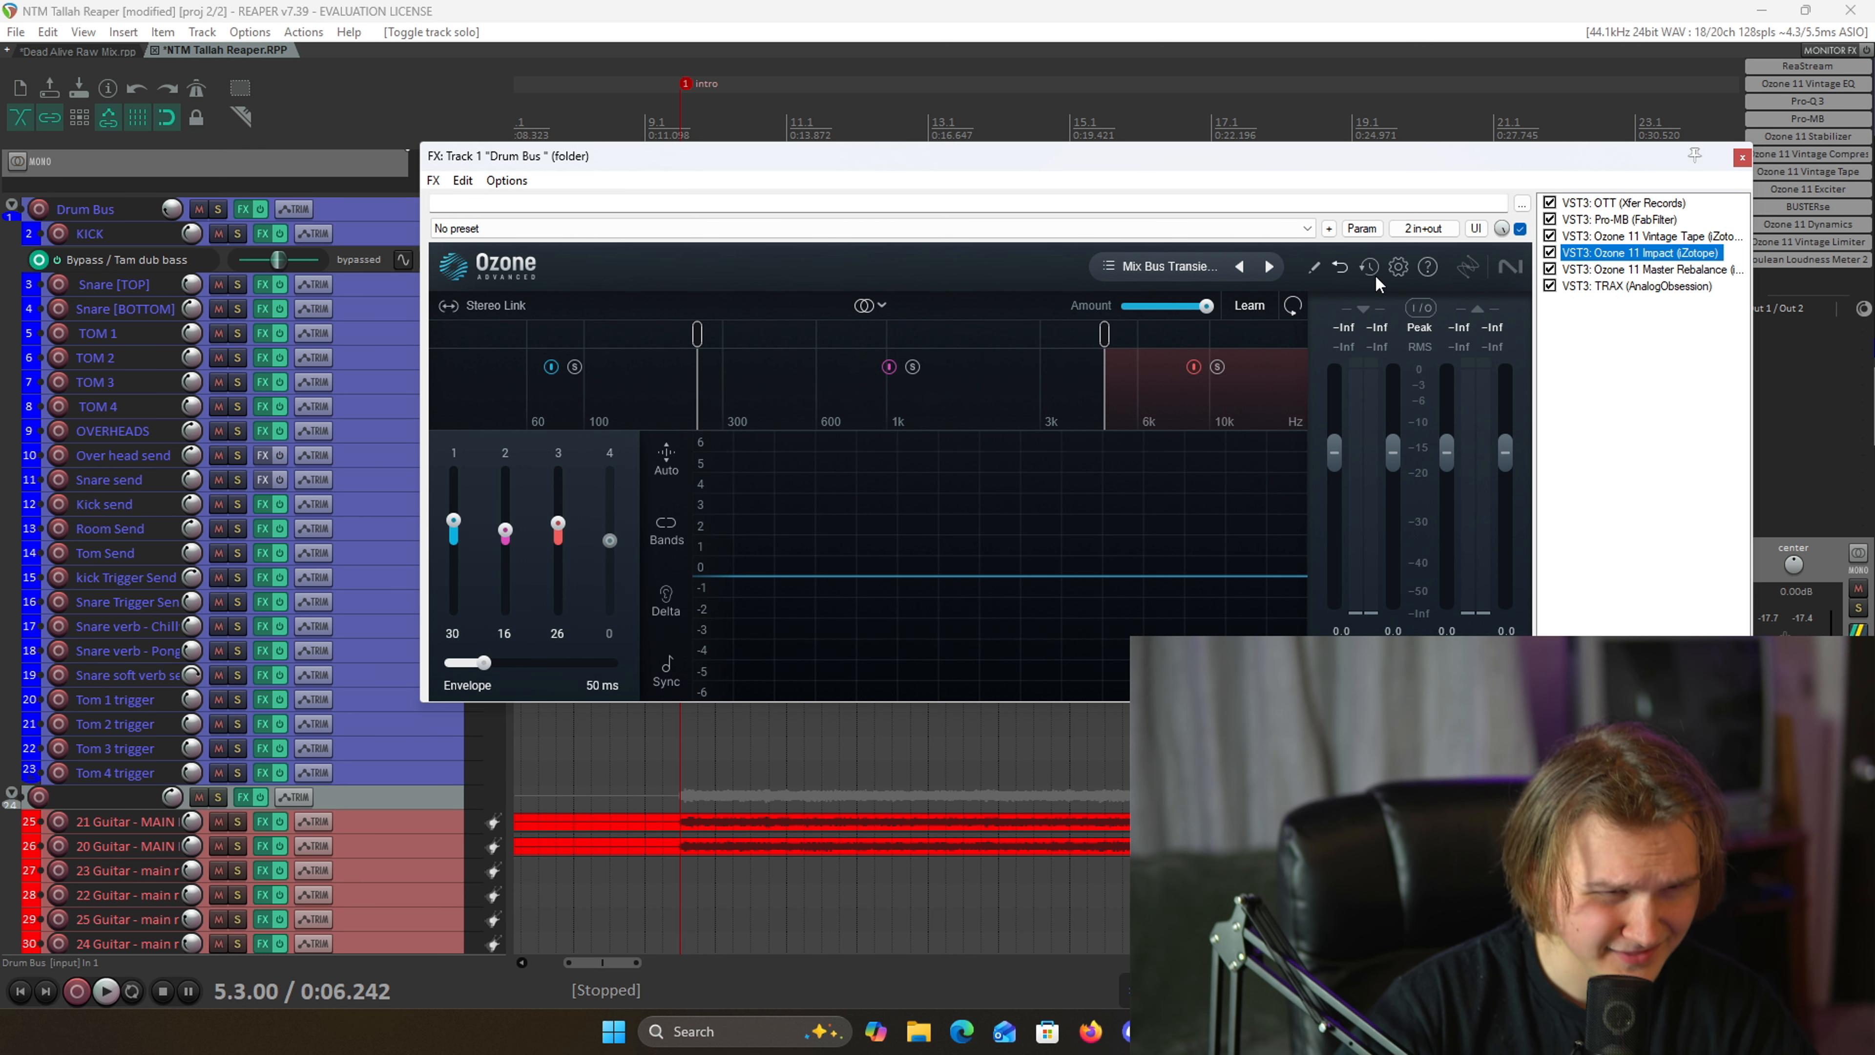
click(1430, 268)
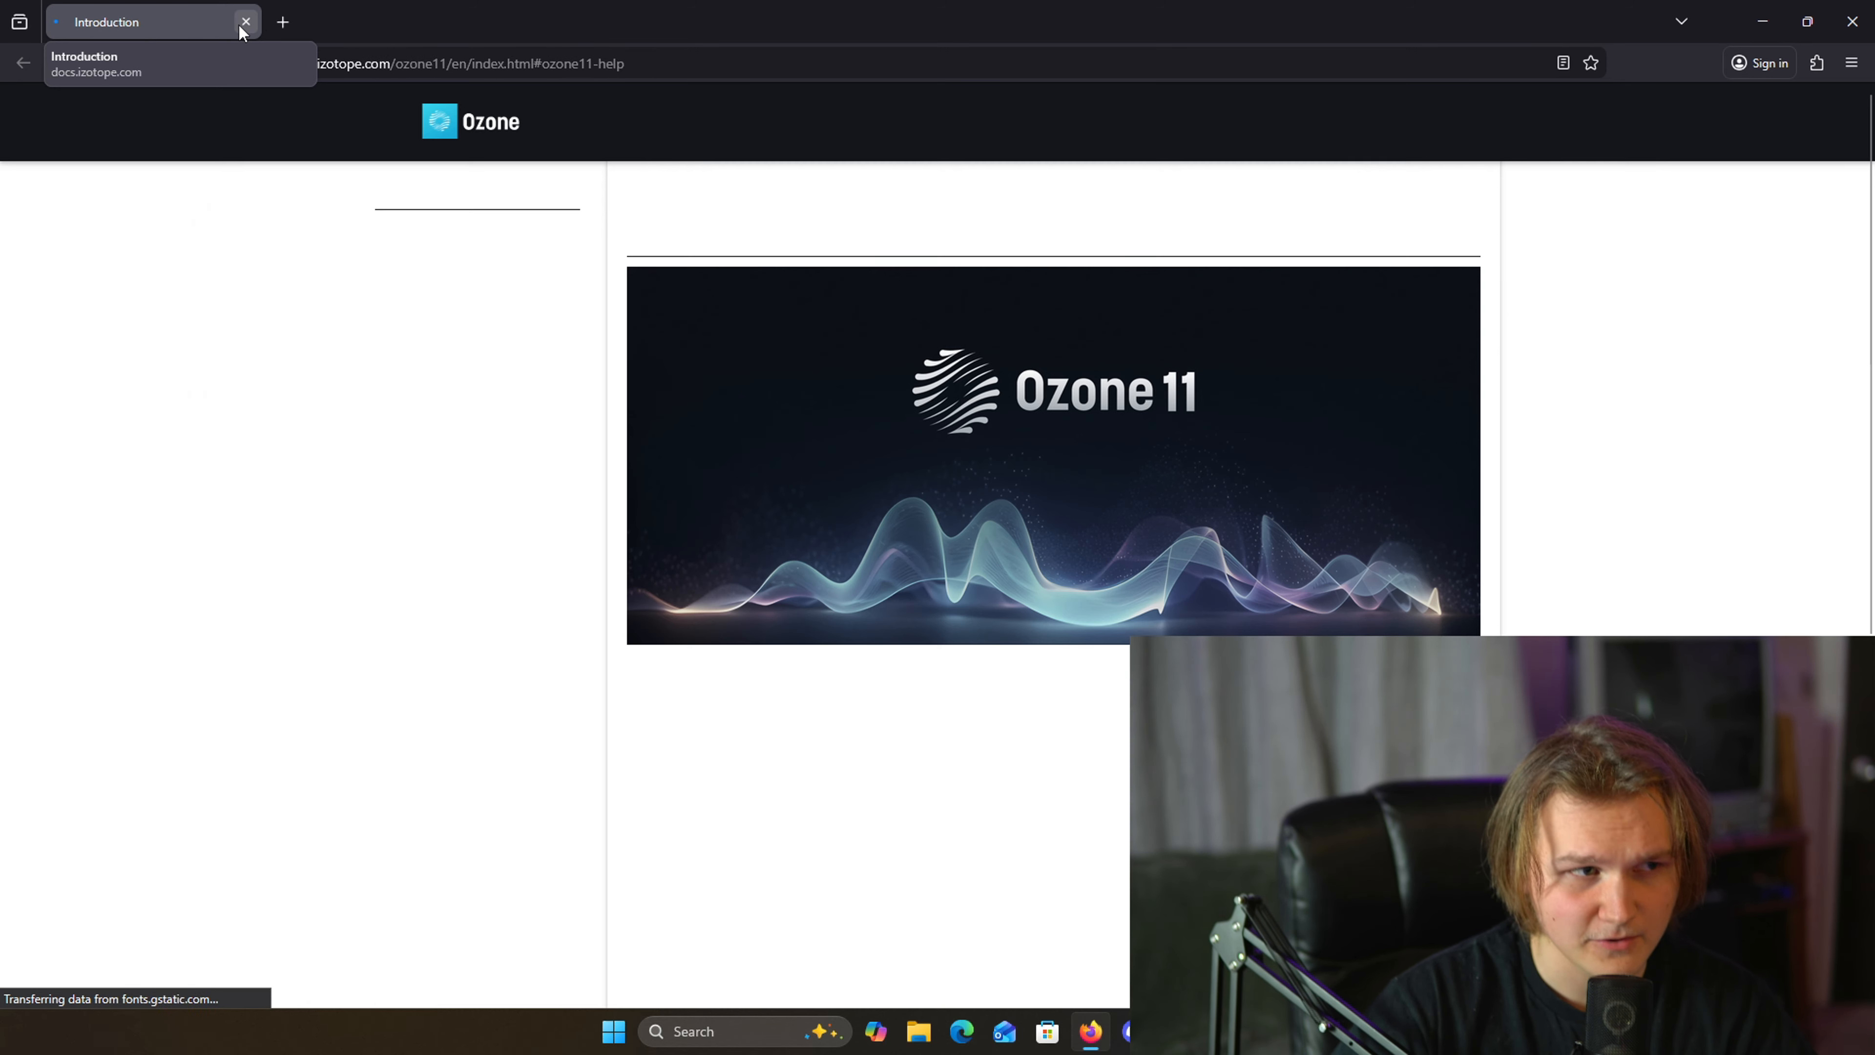
click(246, 22)
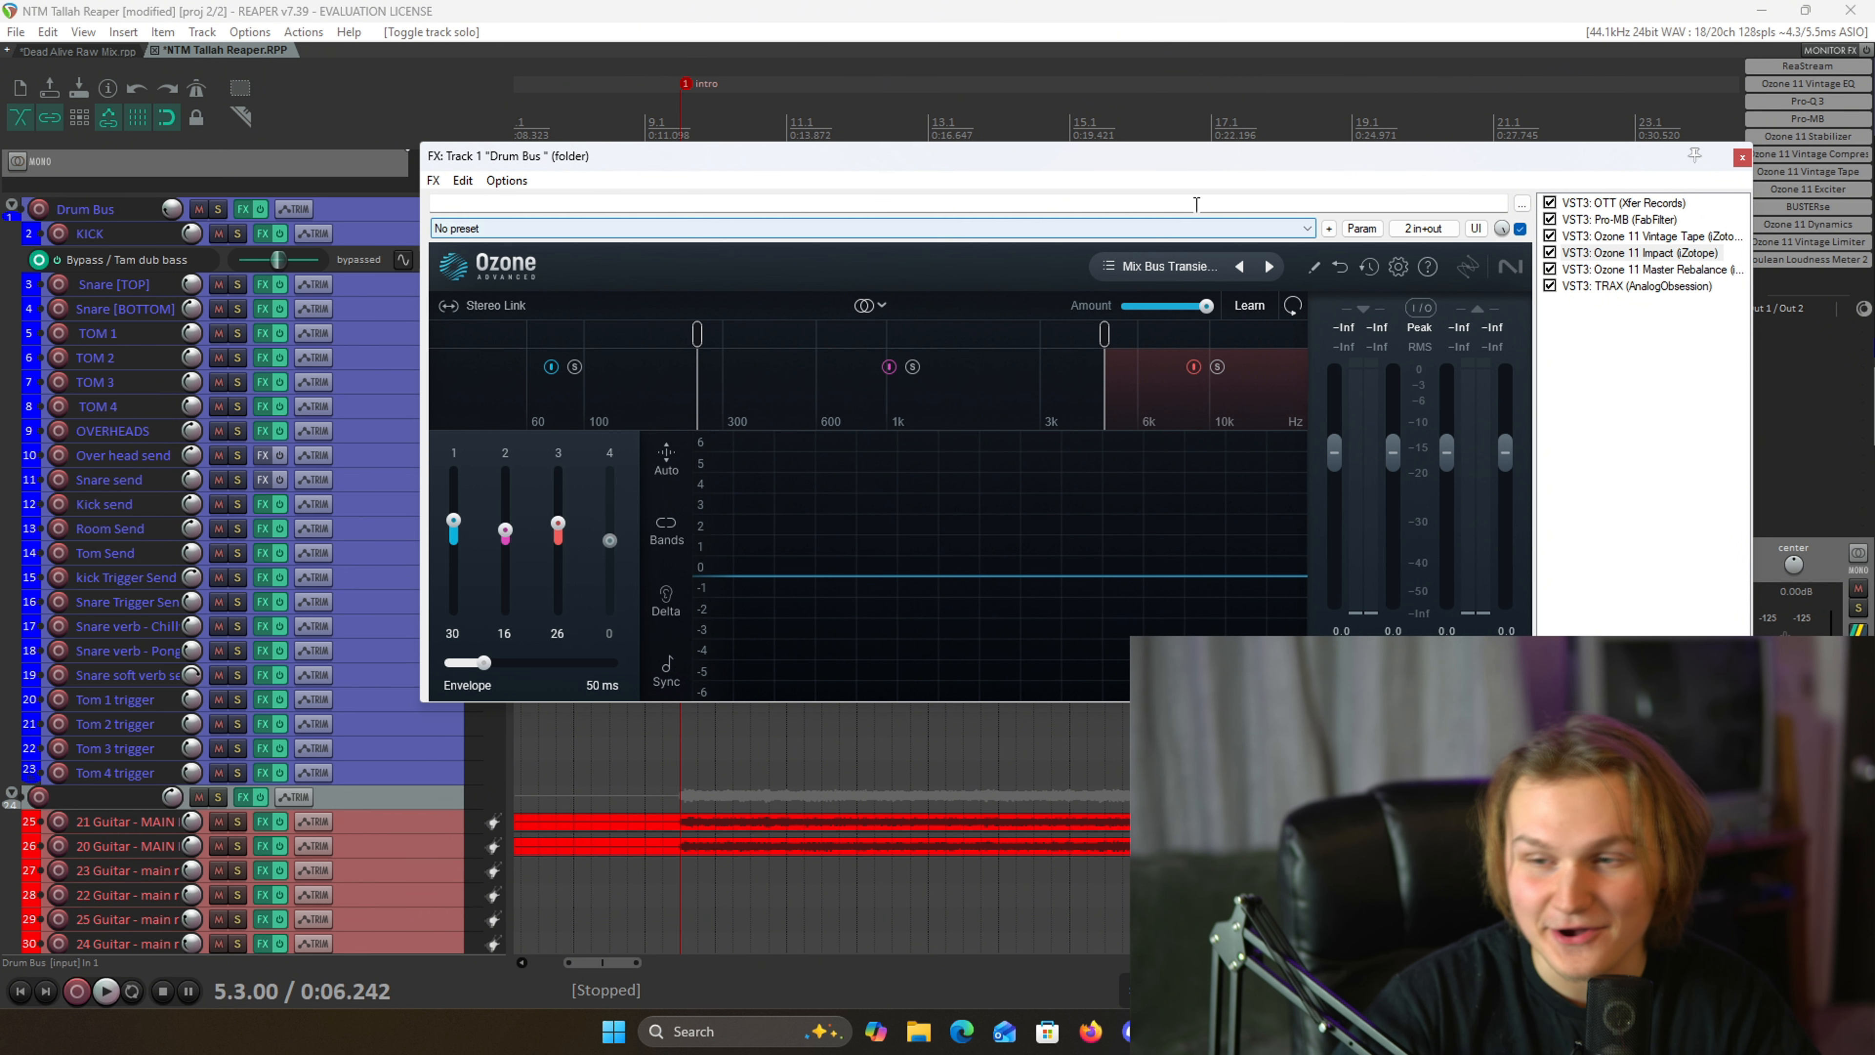
- Examine the Ozone 11 Master Rebalance and TRAX transient designer settings in the Drum Bus effects chain
drag(1160, 156, 907, 136)
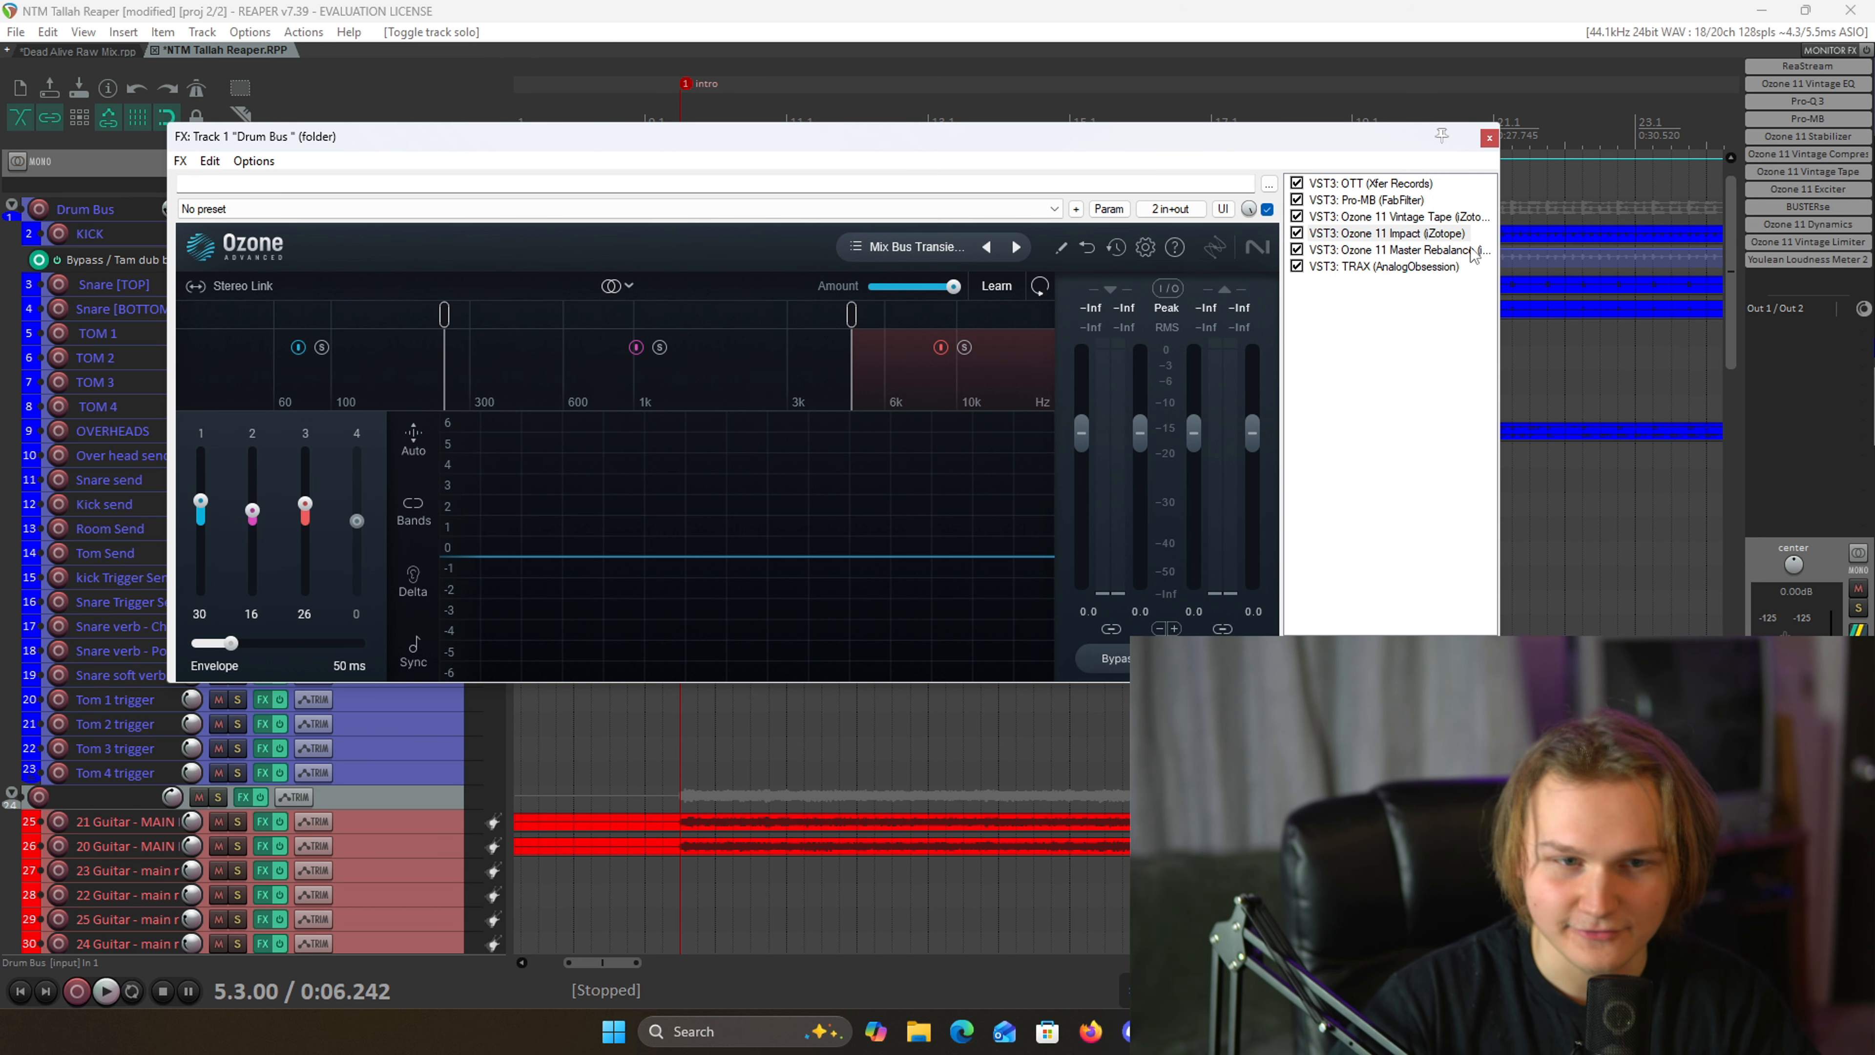
click(1447, 250)
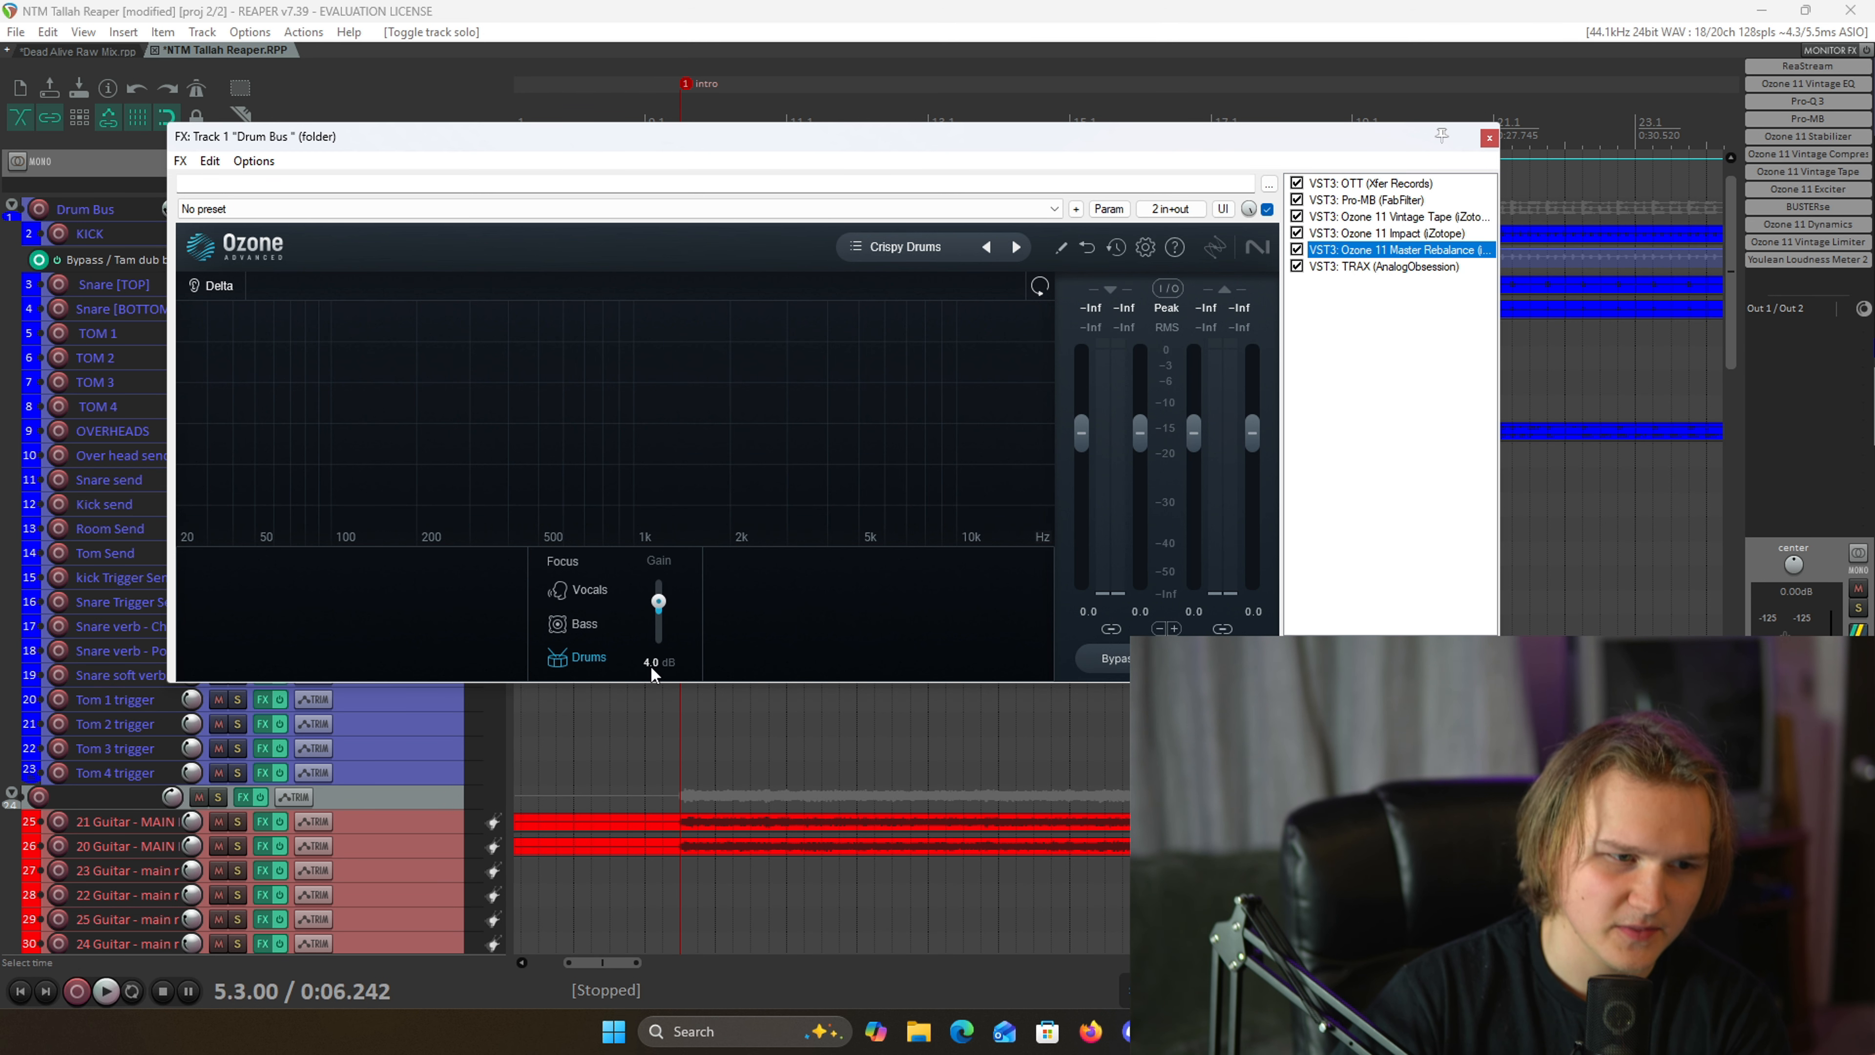
click(1358, 268)
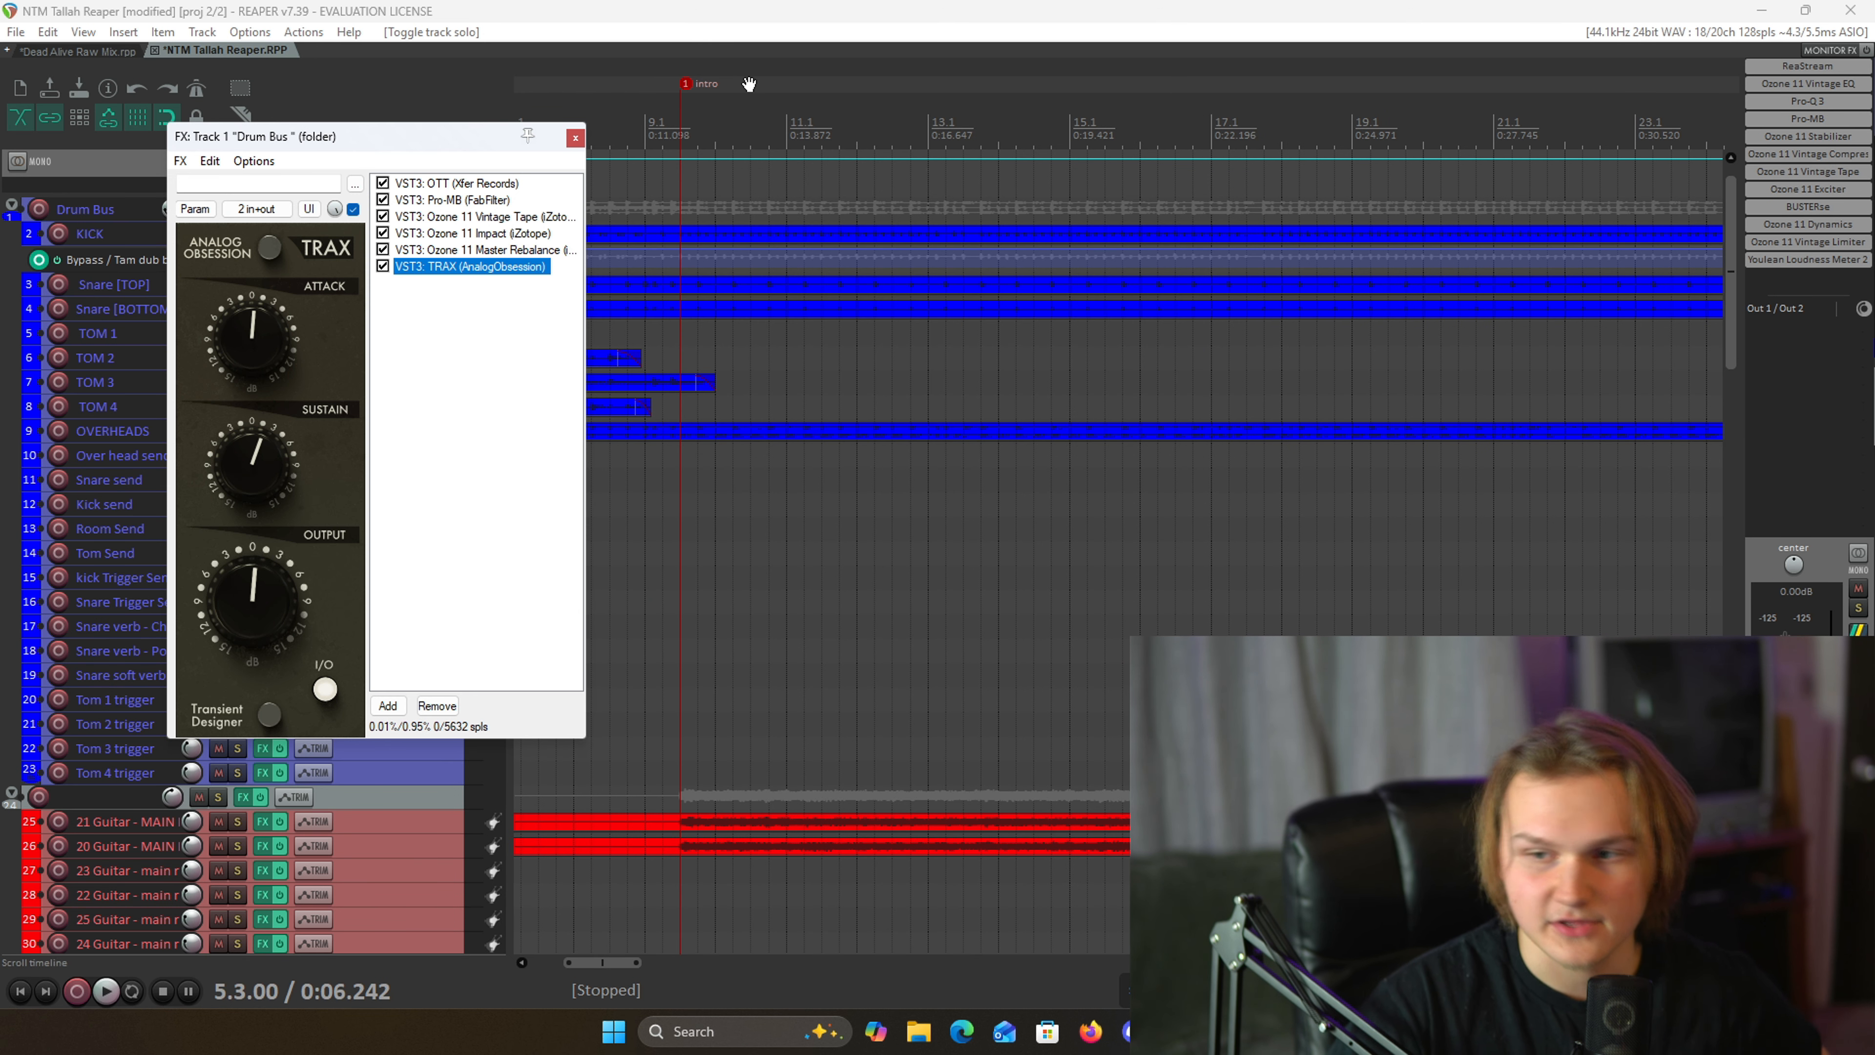
- Close the Drum Bus effects chain and fit the whole drum group's track rows in the arrangement view
click(575, 140)
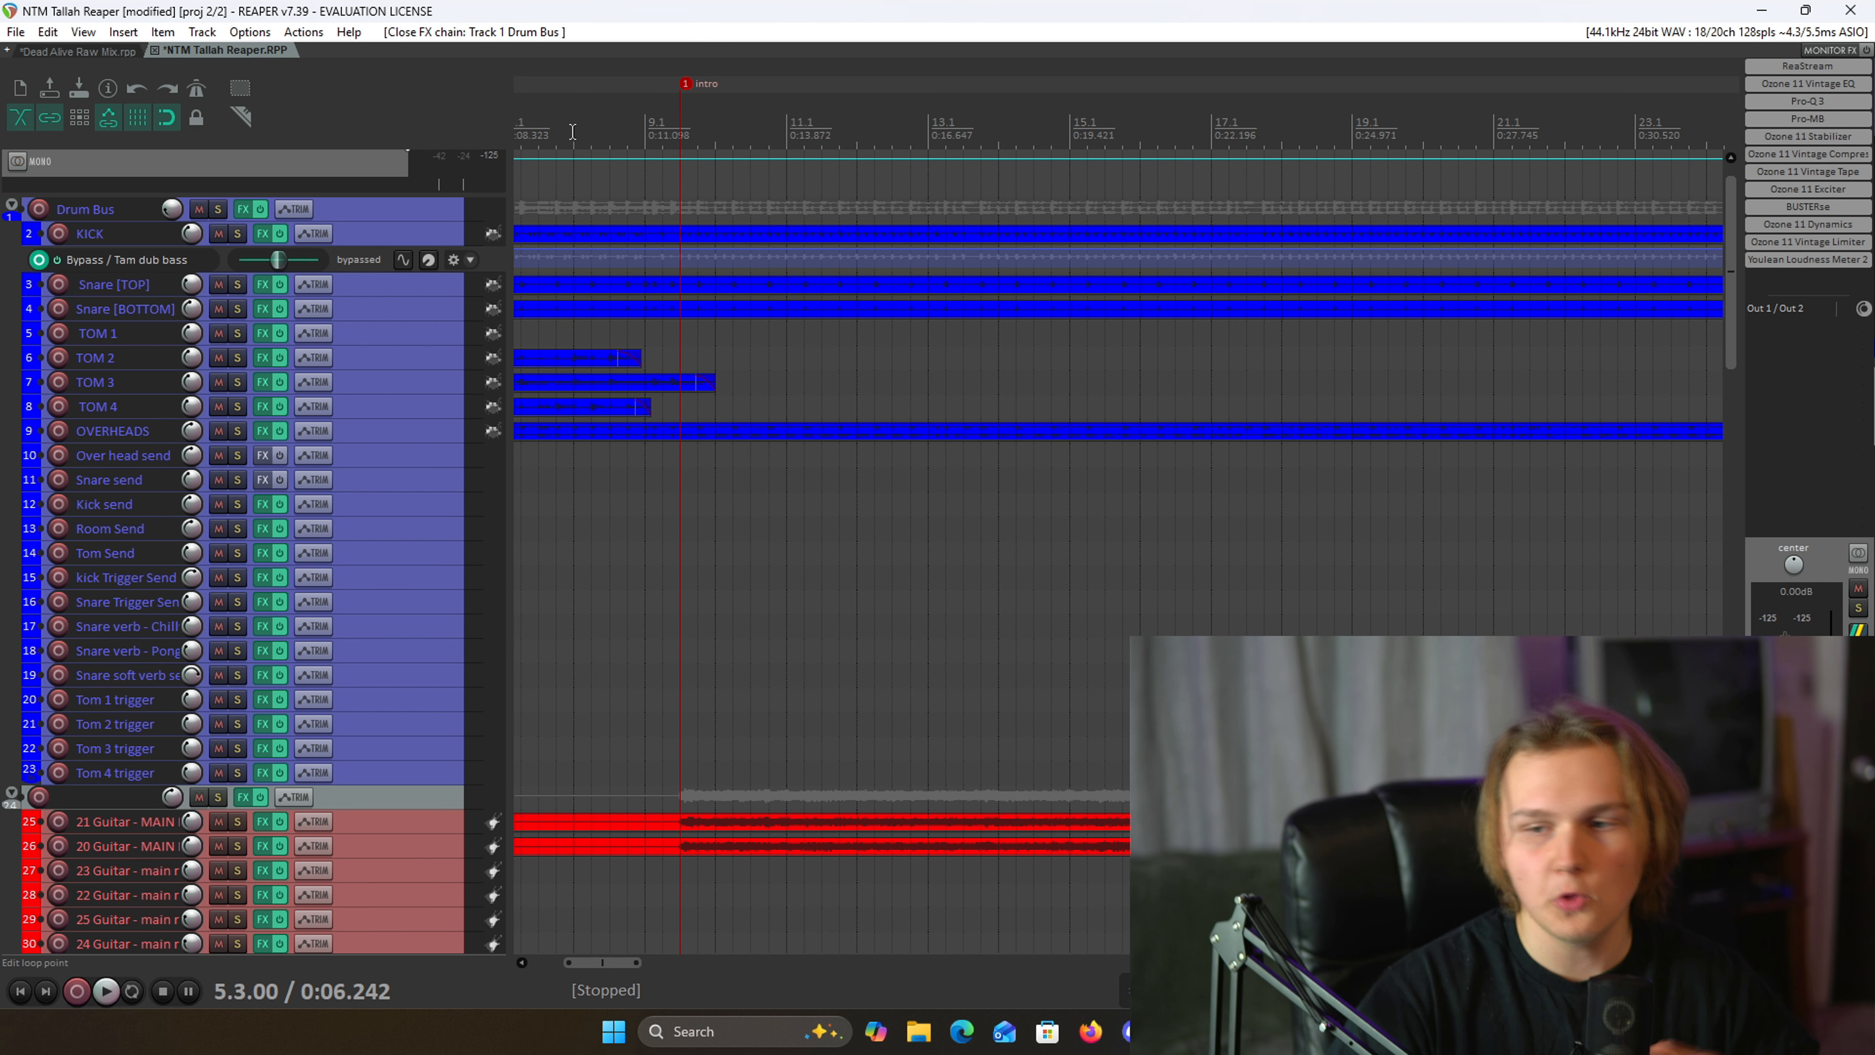
scroll(837, 388, up, 2)
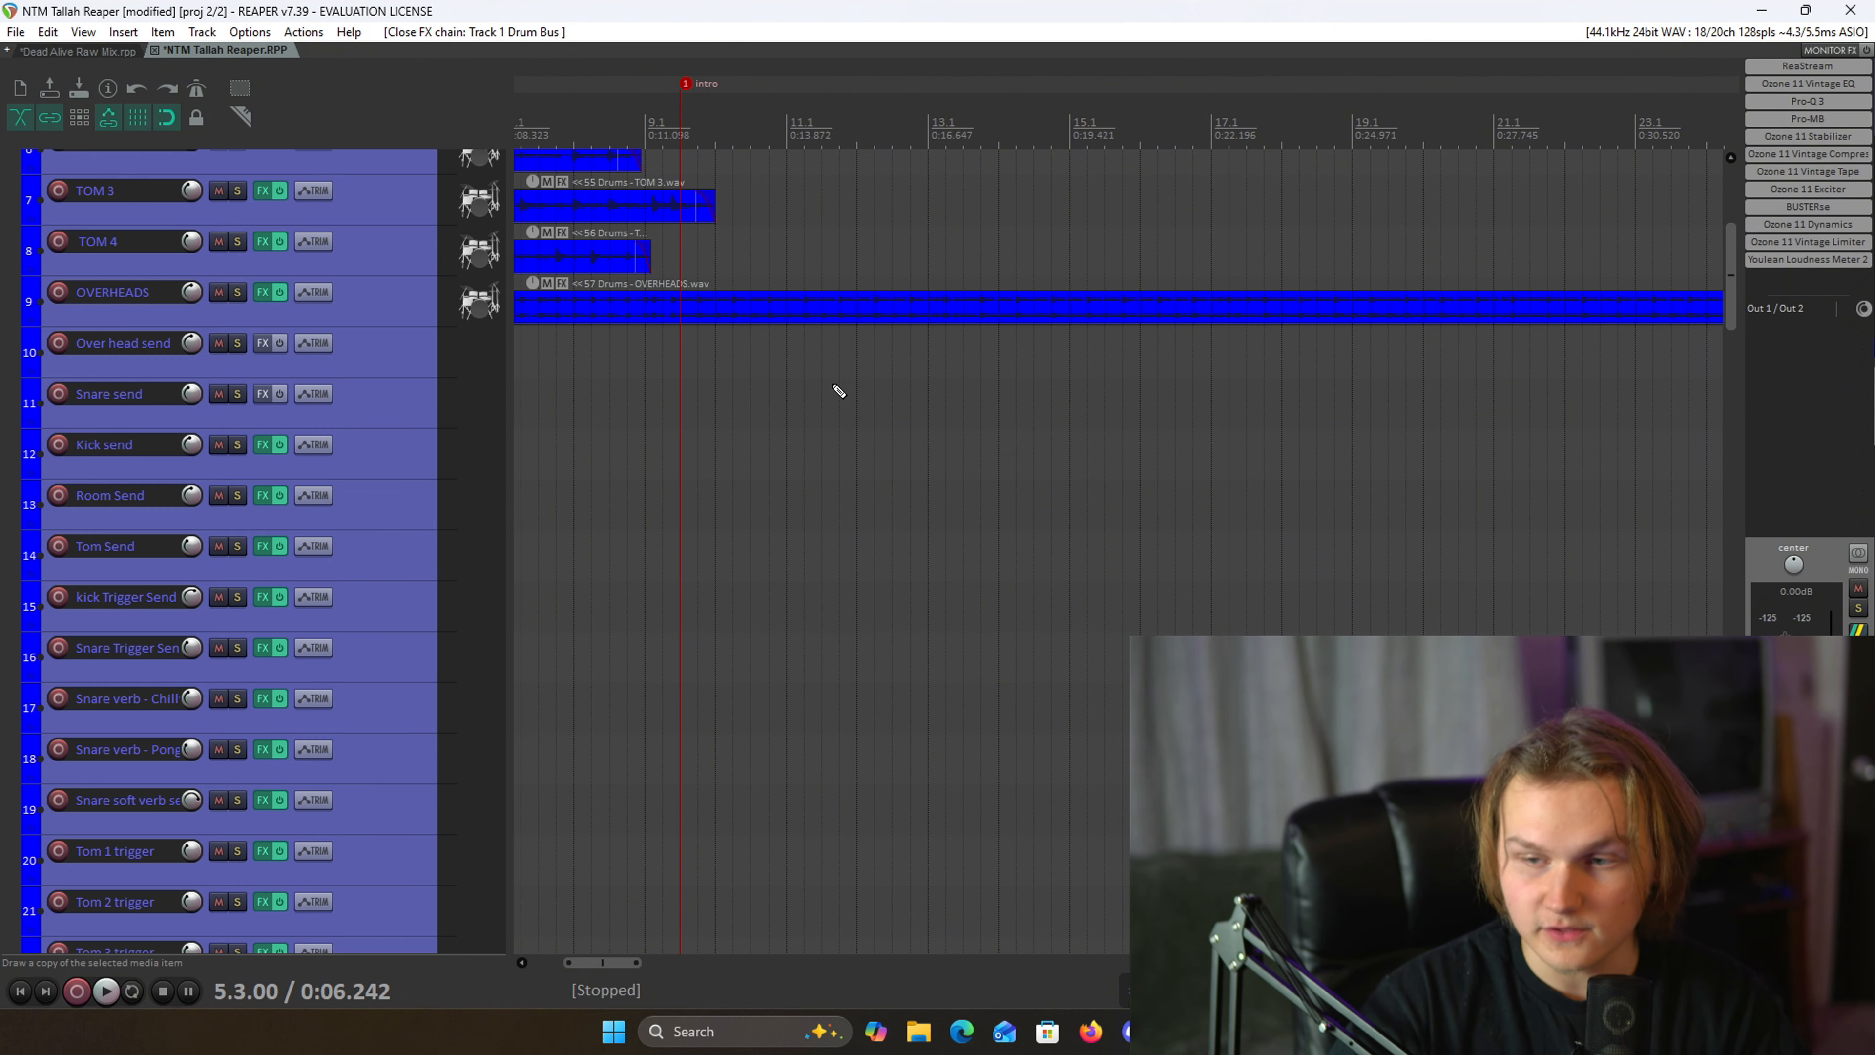
scroll(837, 387, down, 2)
scroll(823, 373, up, 2)
scroll(804, 387, up, 2)
scroll(787, 388, down, 4)
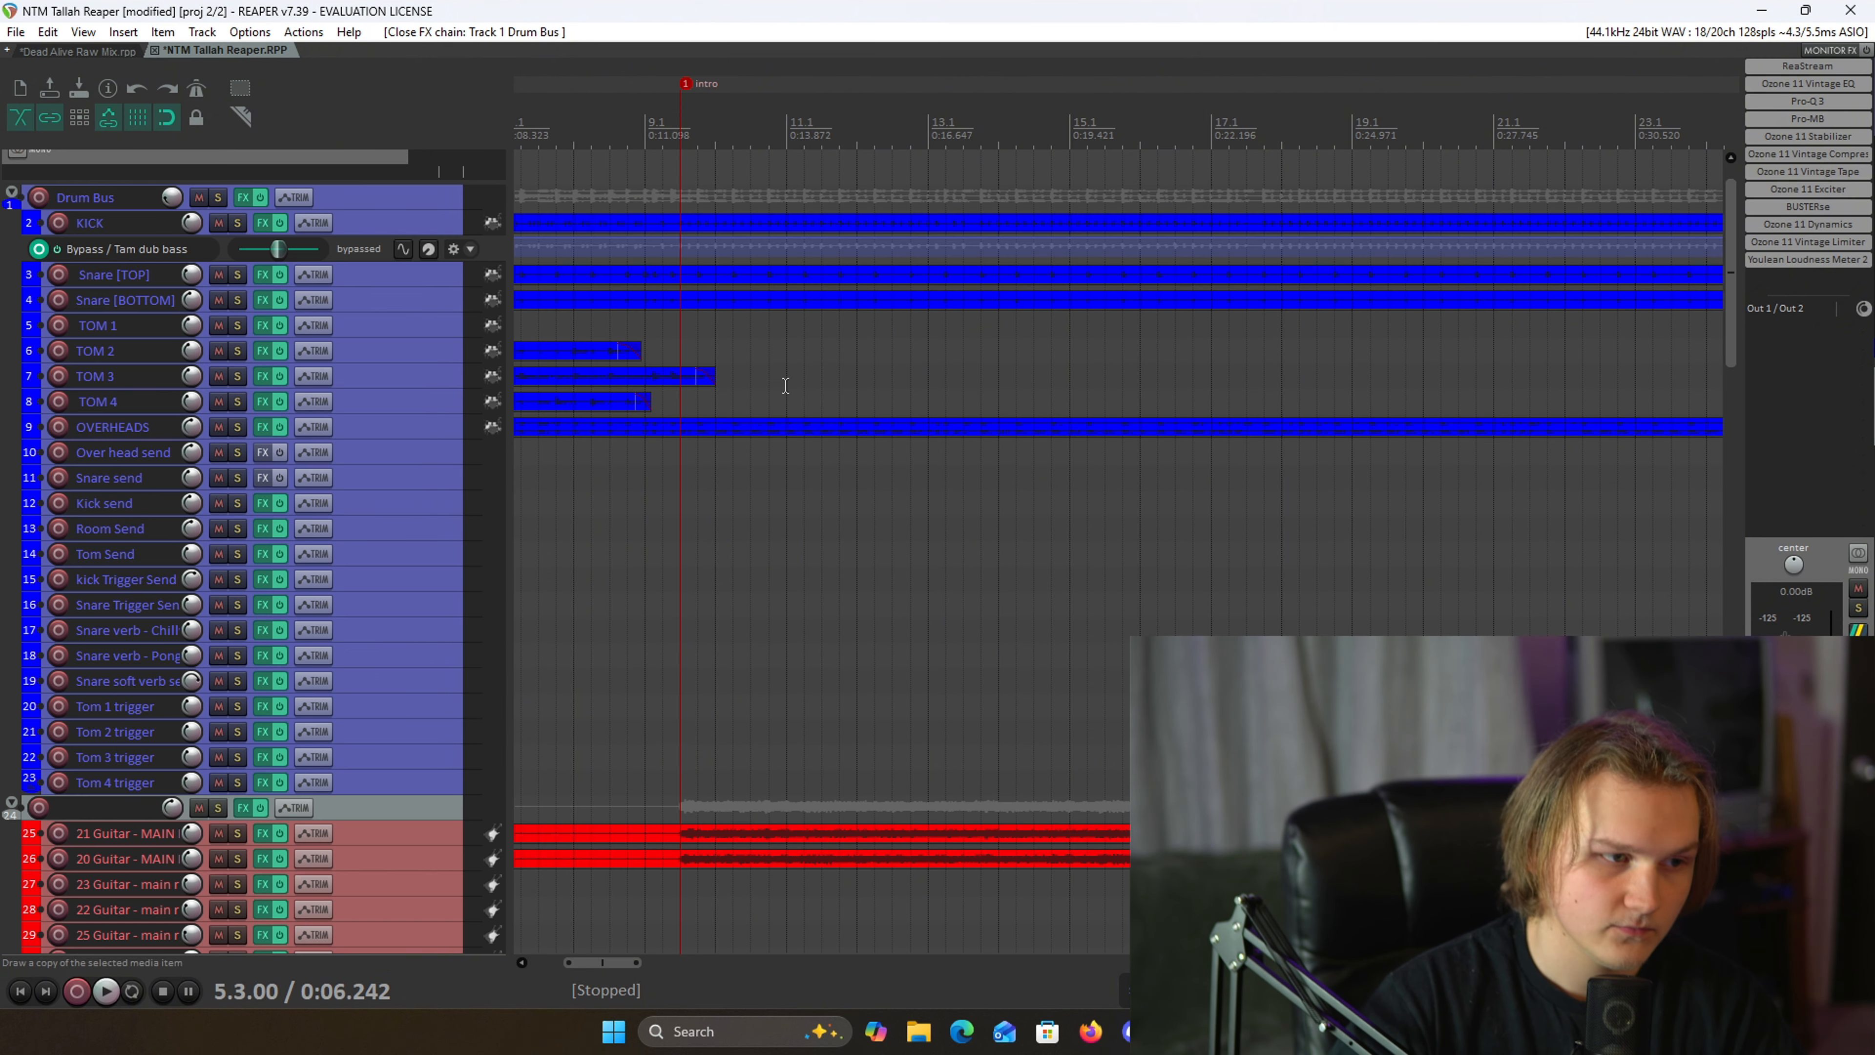
scroll(779, 388, down, 2)
scroll(730, 422, up, 2)
scroll(750, 419, down, 4)
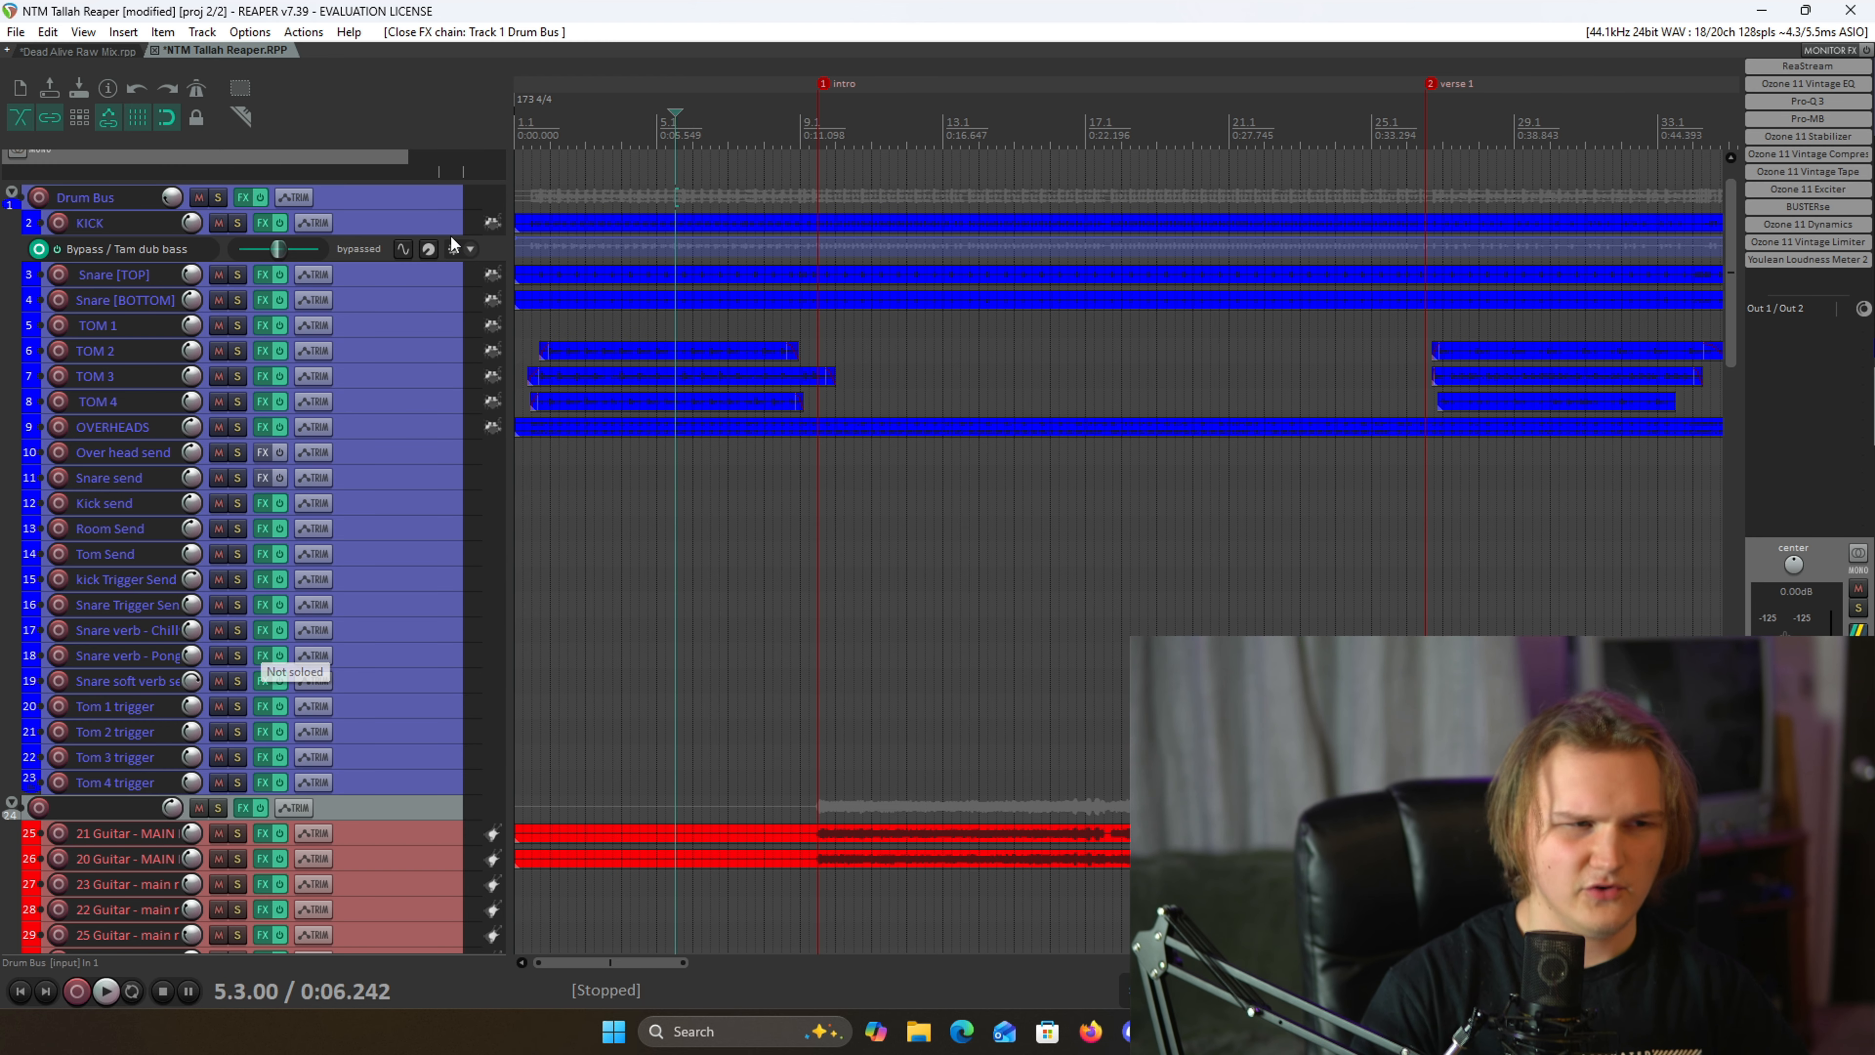
- Show and hide the volume envelopes of the Drum Bus, Snare [TOP] and Snare [BOTTOM] tracks to check for automation
click(426, 198)
key(v)
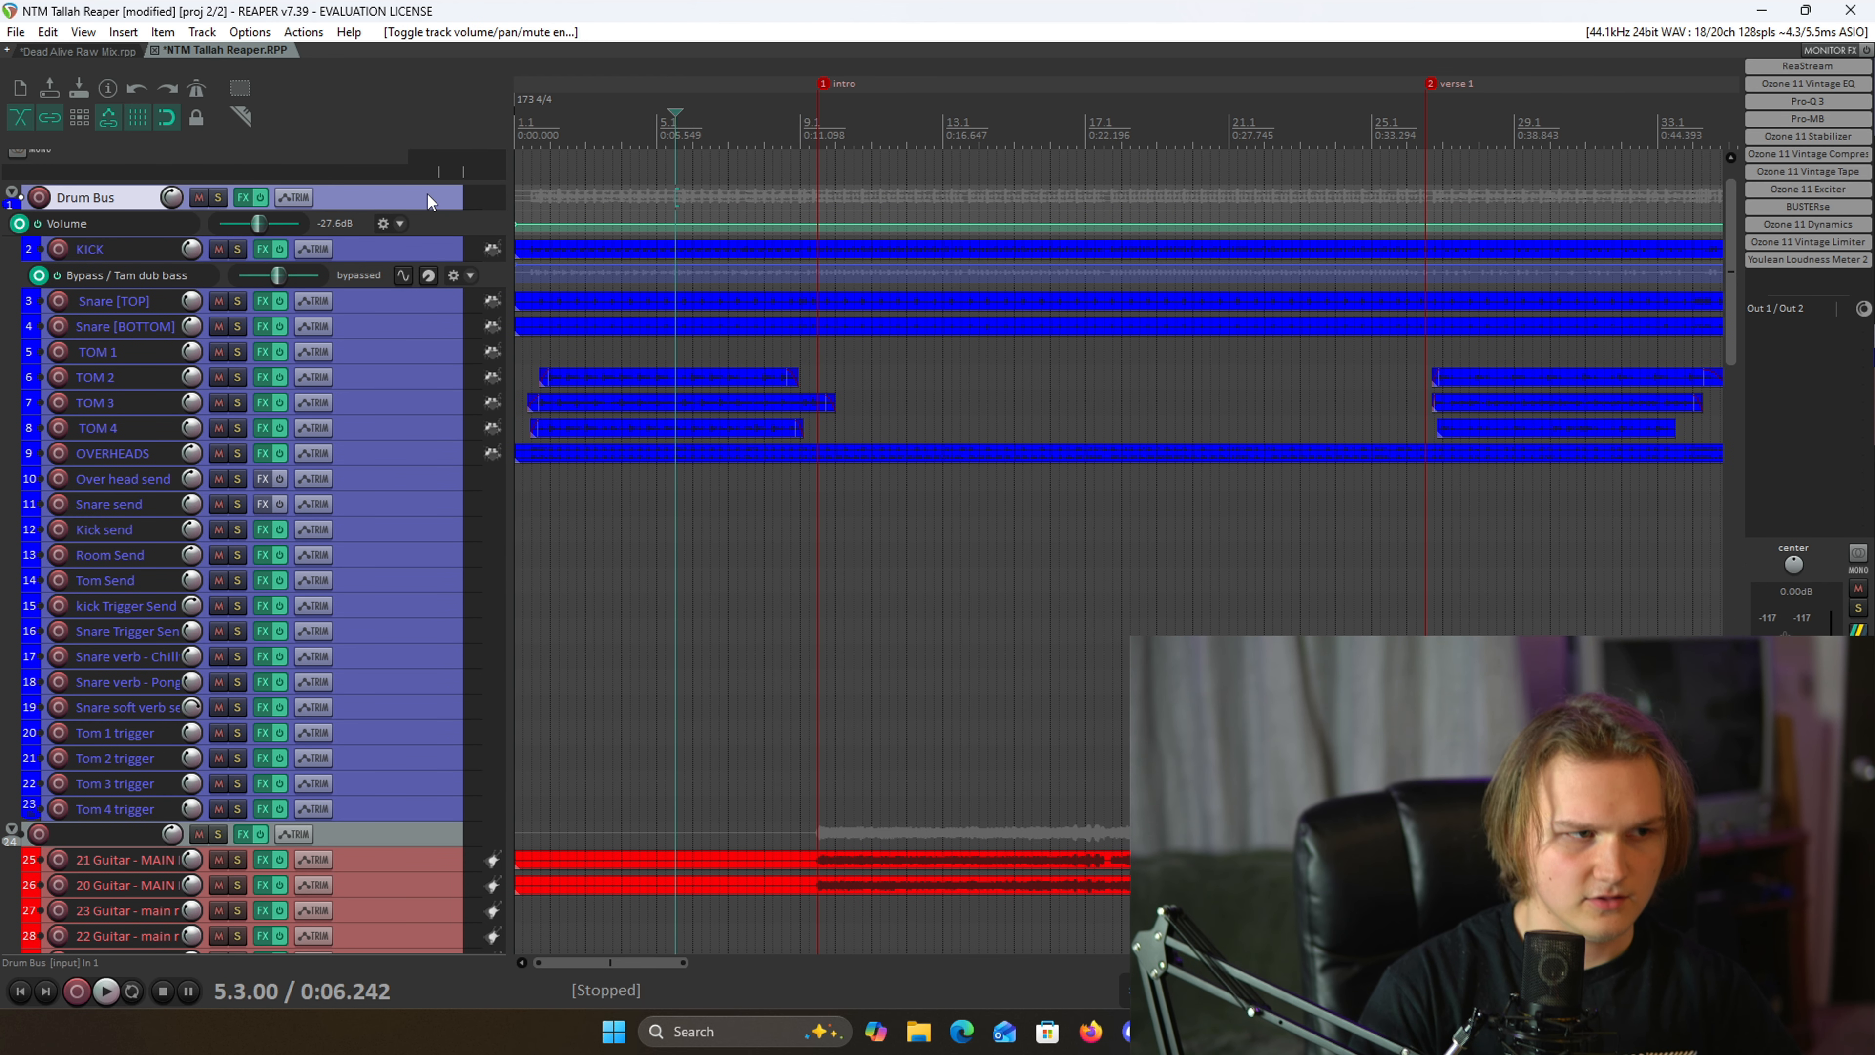
key(v)
click(408, 281)
key(v)
scroll(1286, 362, down, 3)
scroll(1287, 361, down, 3)
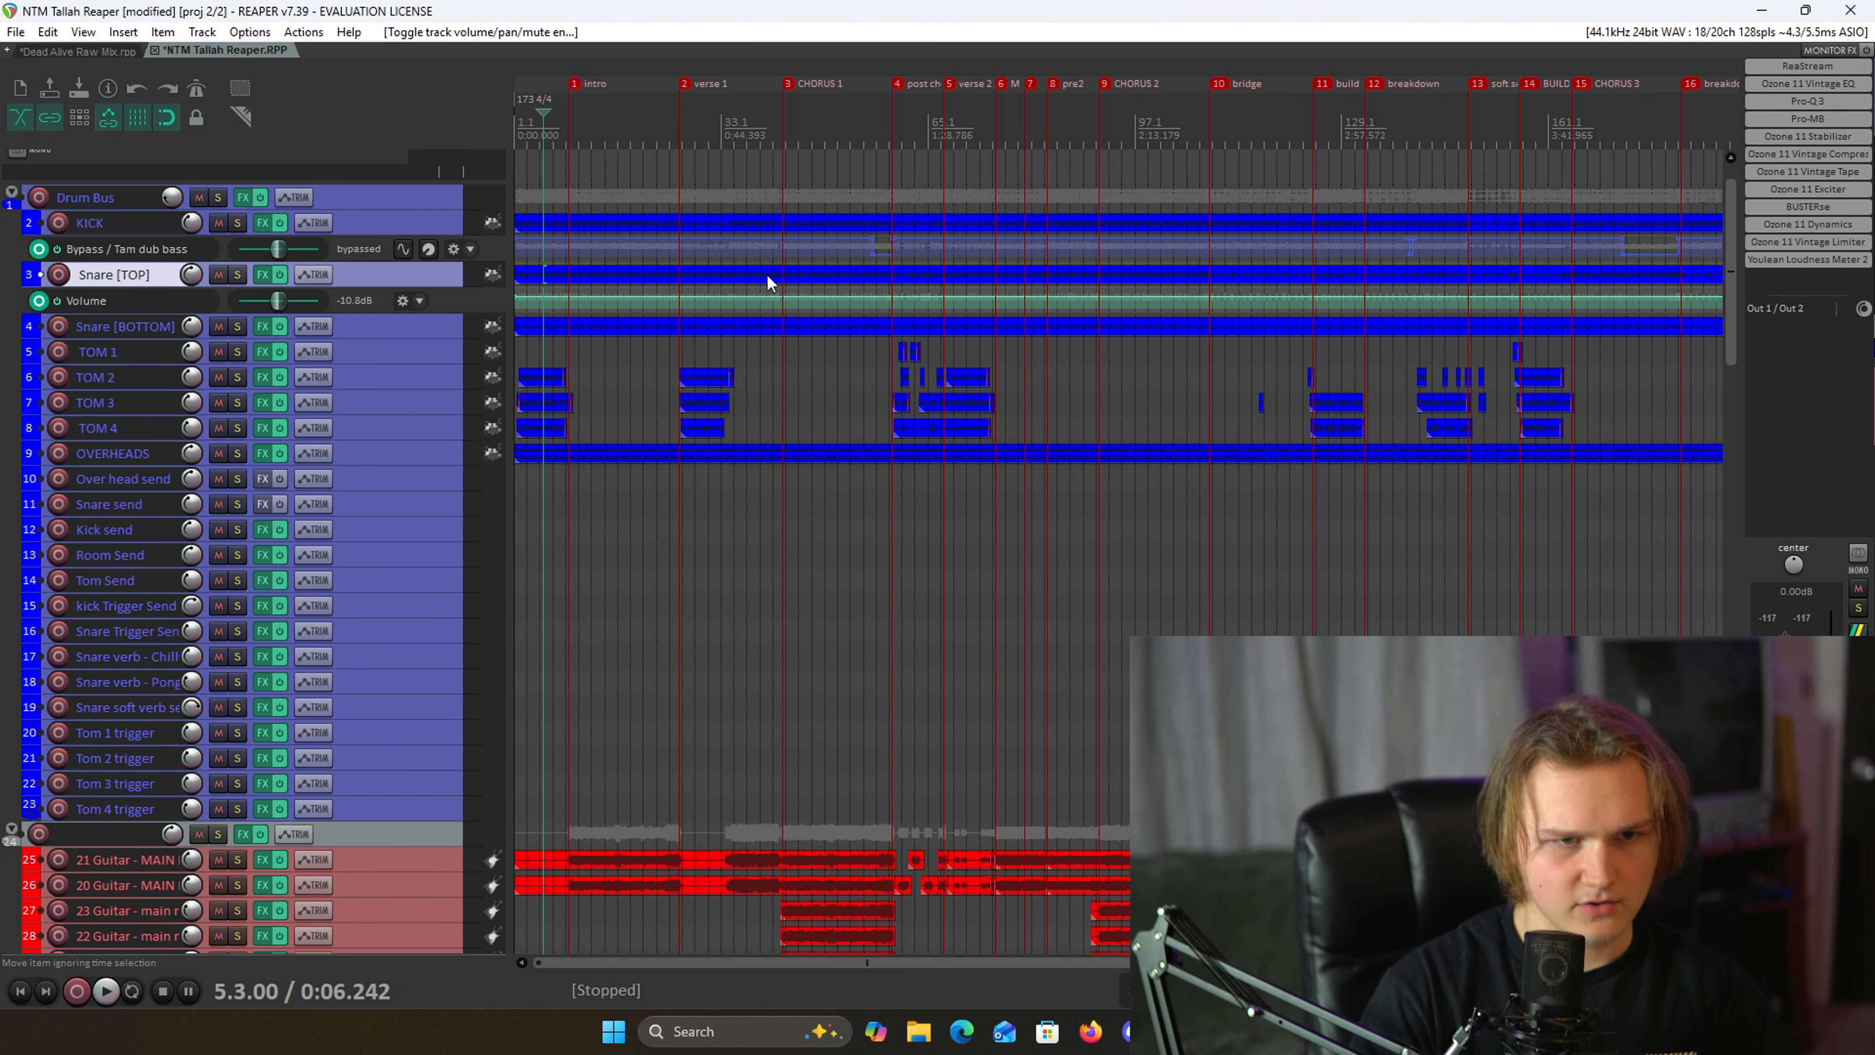
key(v)
click(395, 303)
key(v)
key(v)
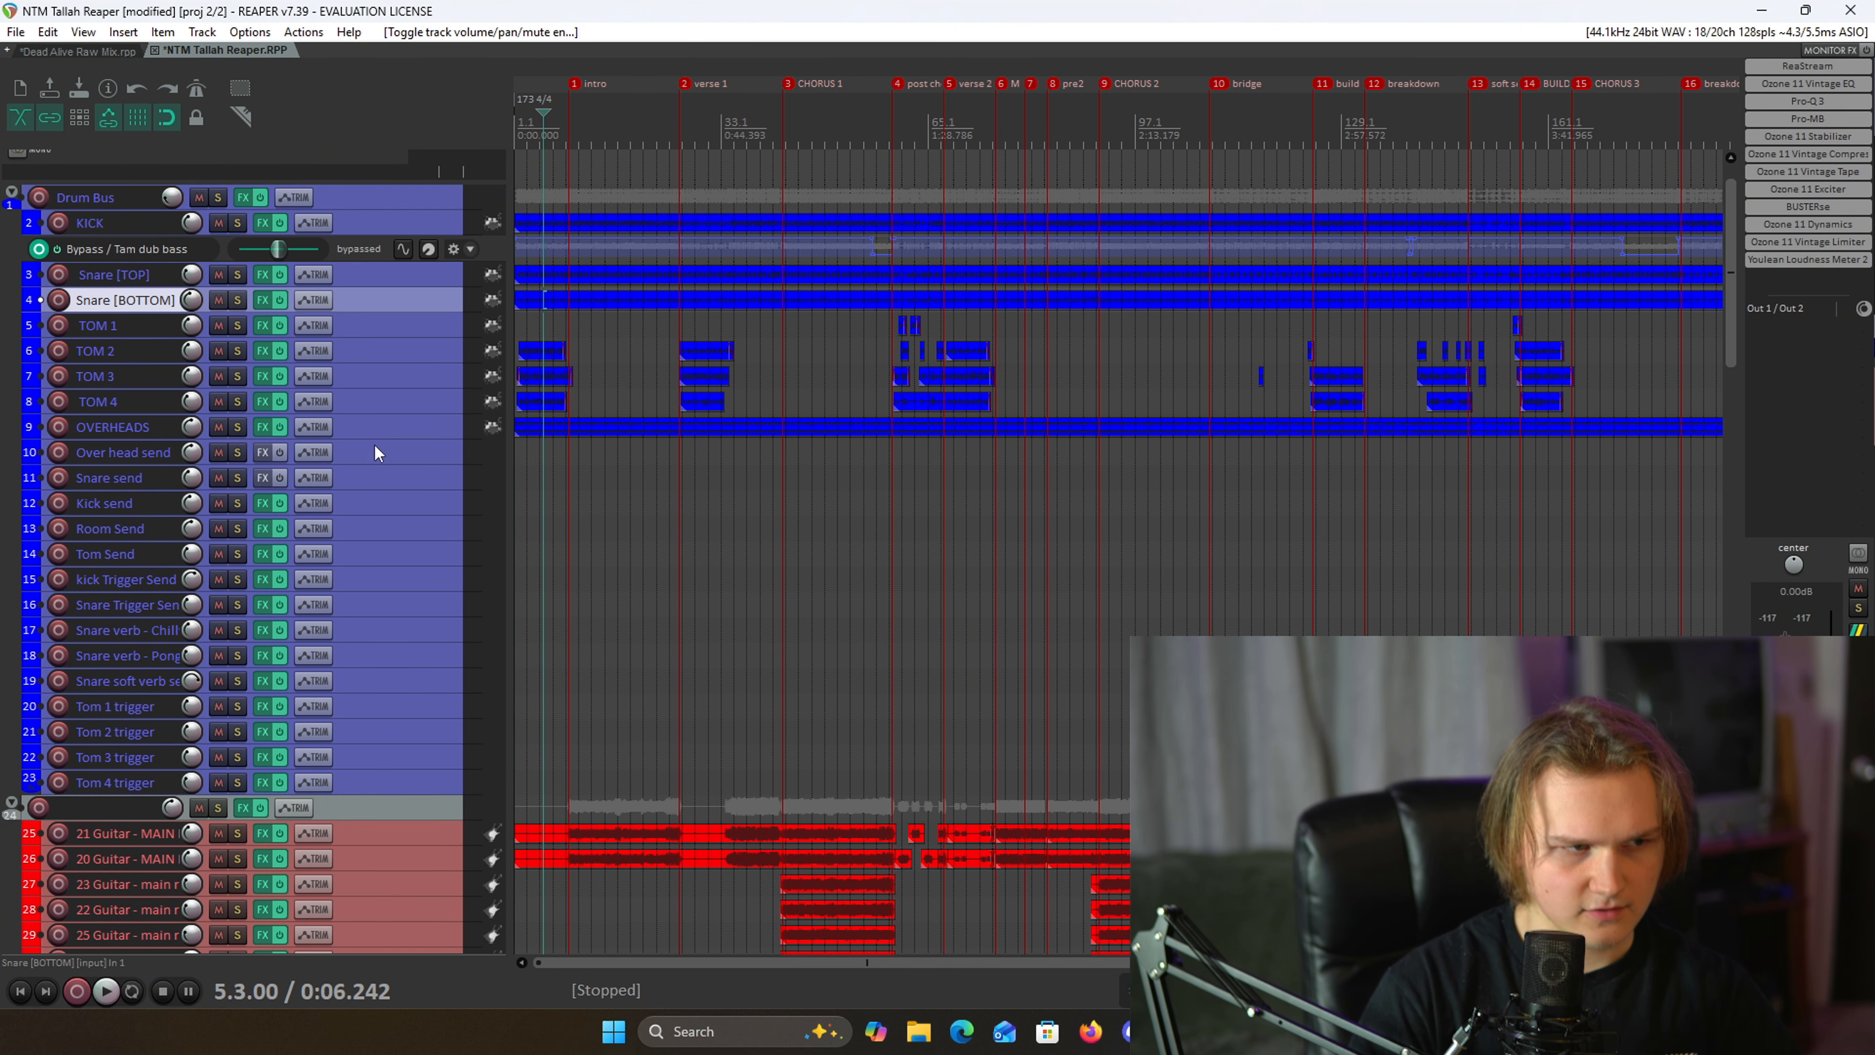
- Check the OVERHEADS volume envelope and hide it, leaving the Over head send's volume envelope displayed
click(371, 431)
key(v)
scroll(639, 432, down, 3)
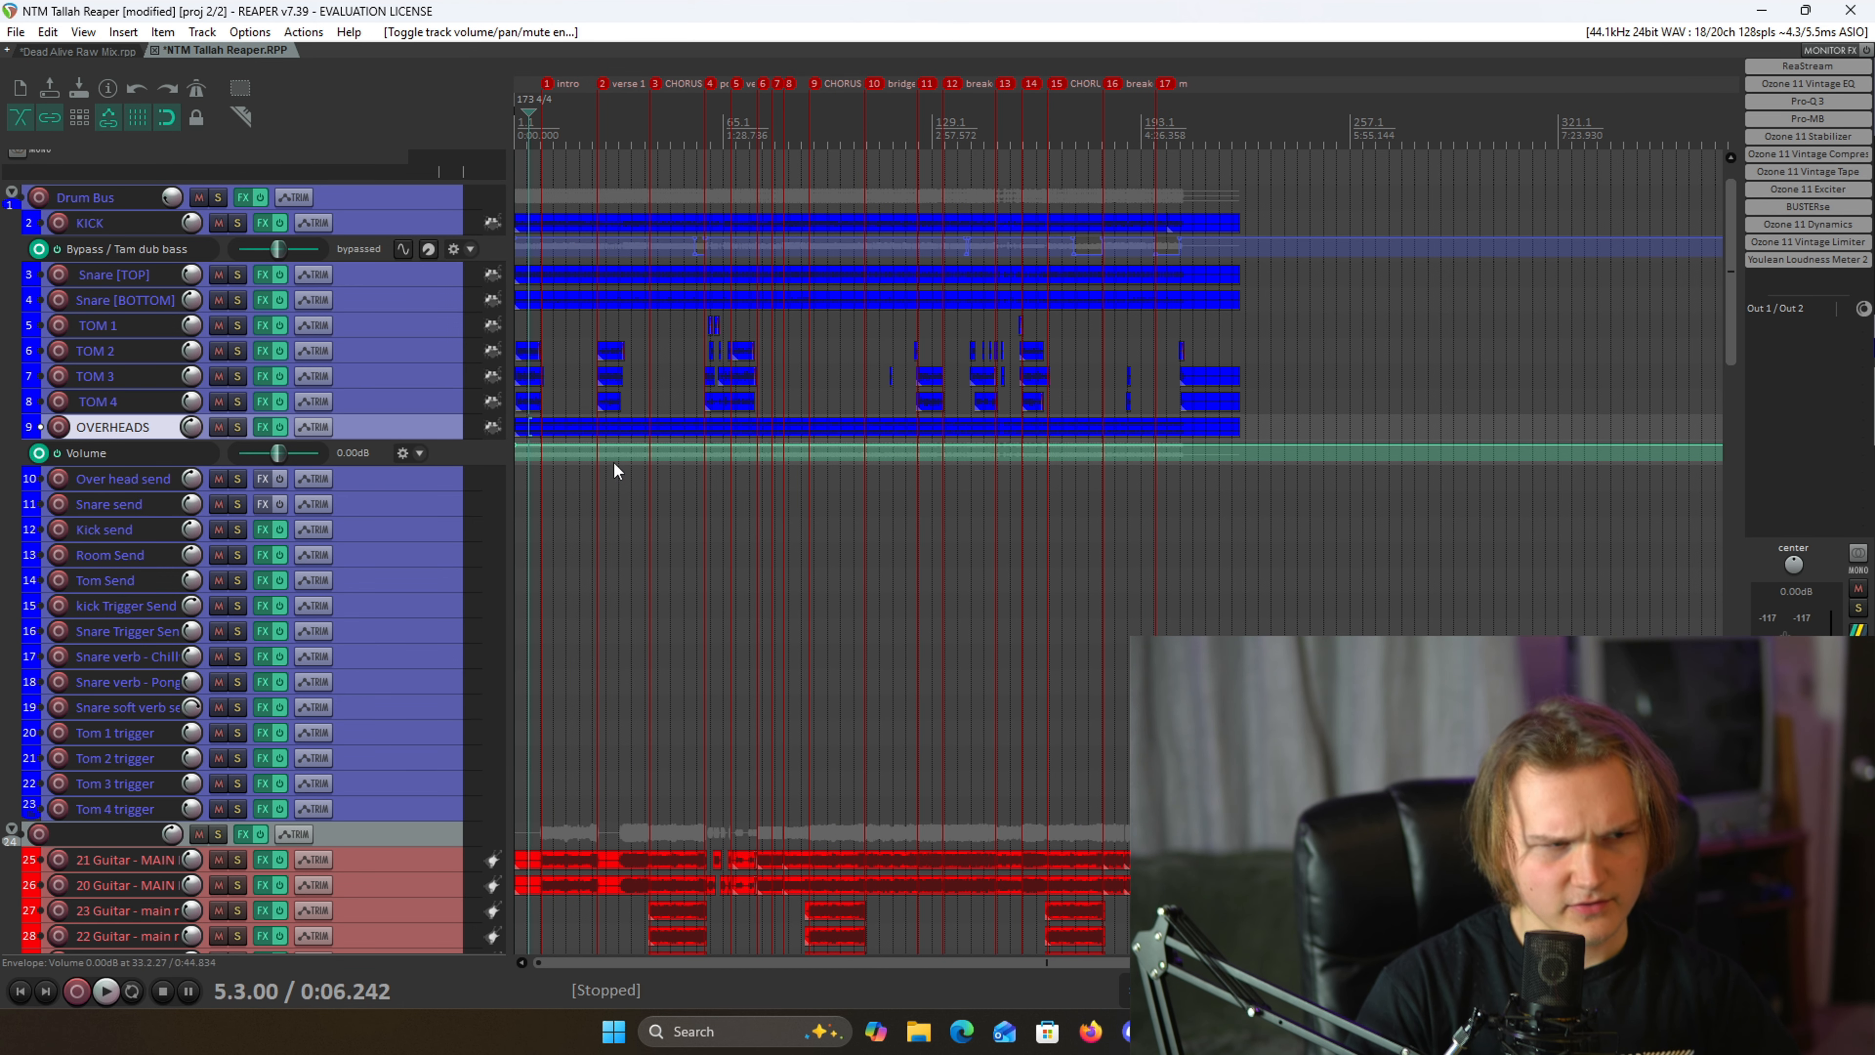
click(376, 473)
key(v)
click(384, 433)
key(v)
- Examine the Over head send's volume automation around bar 13.1 in the intro, and hide its envelope
scroll(941, 514, up, 2)
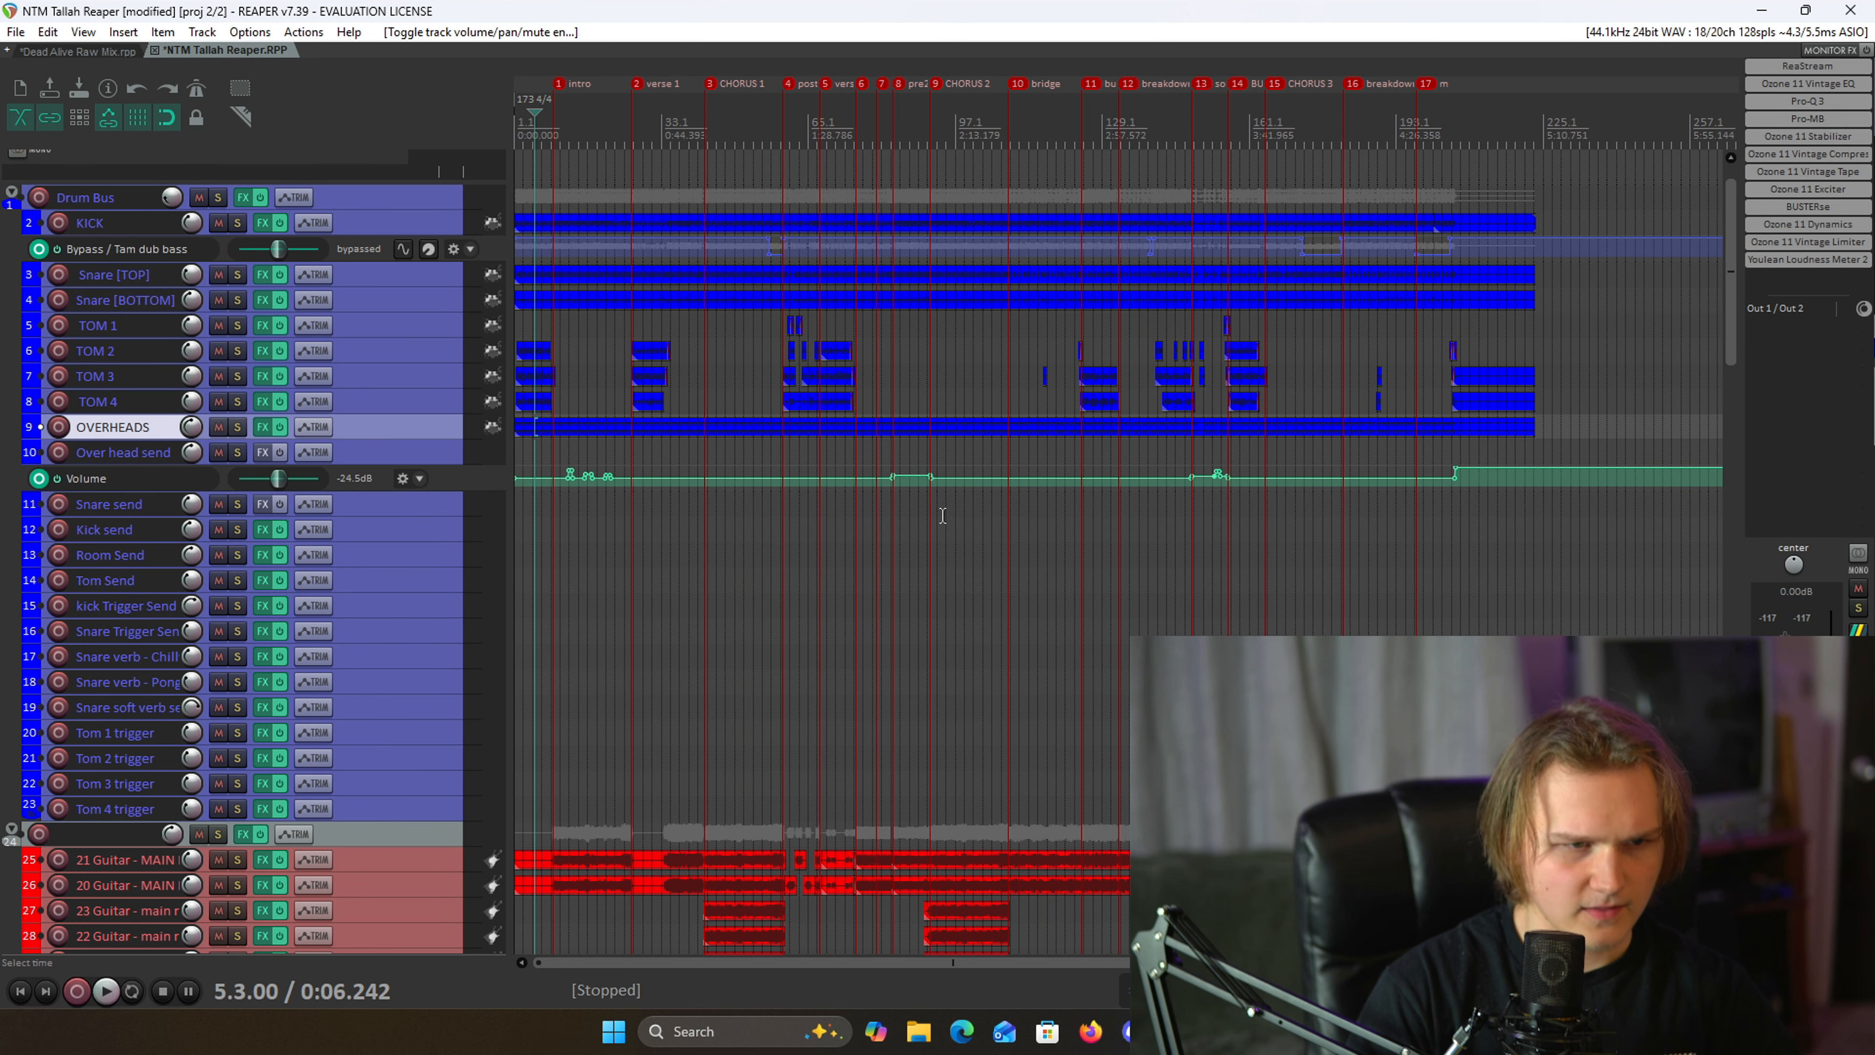
scroll(916, 505, up, 3)
scroll(858, 439, up, 5)
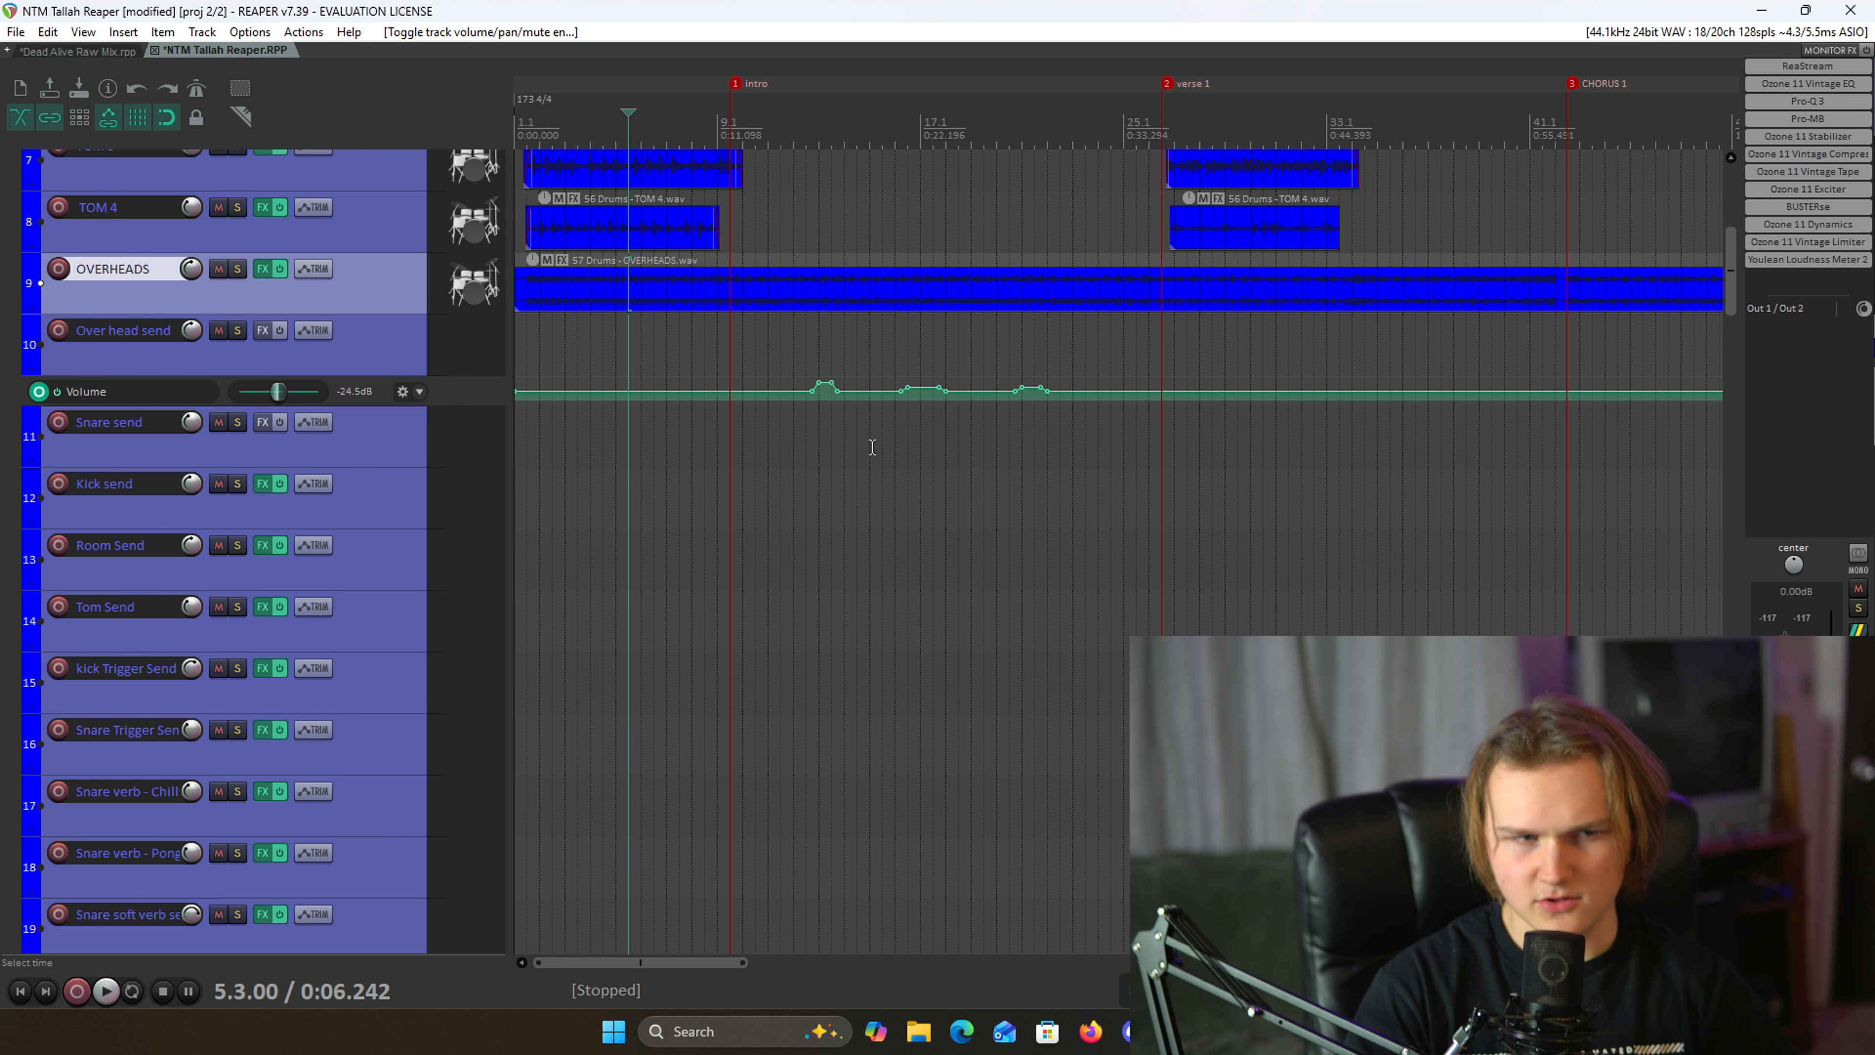
scroll(807, 386, up, 2)
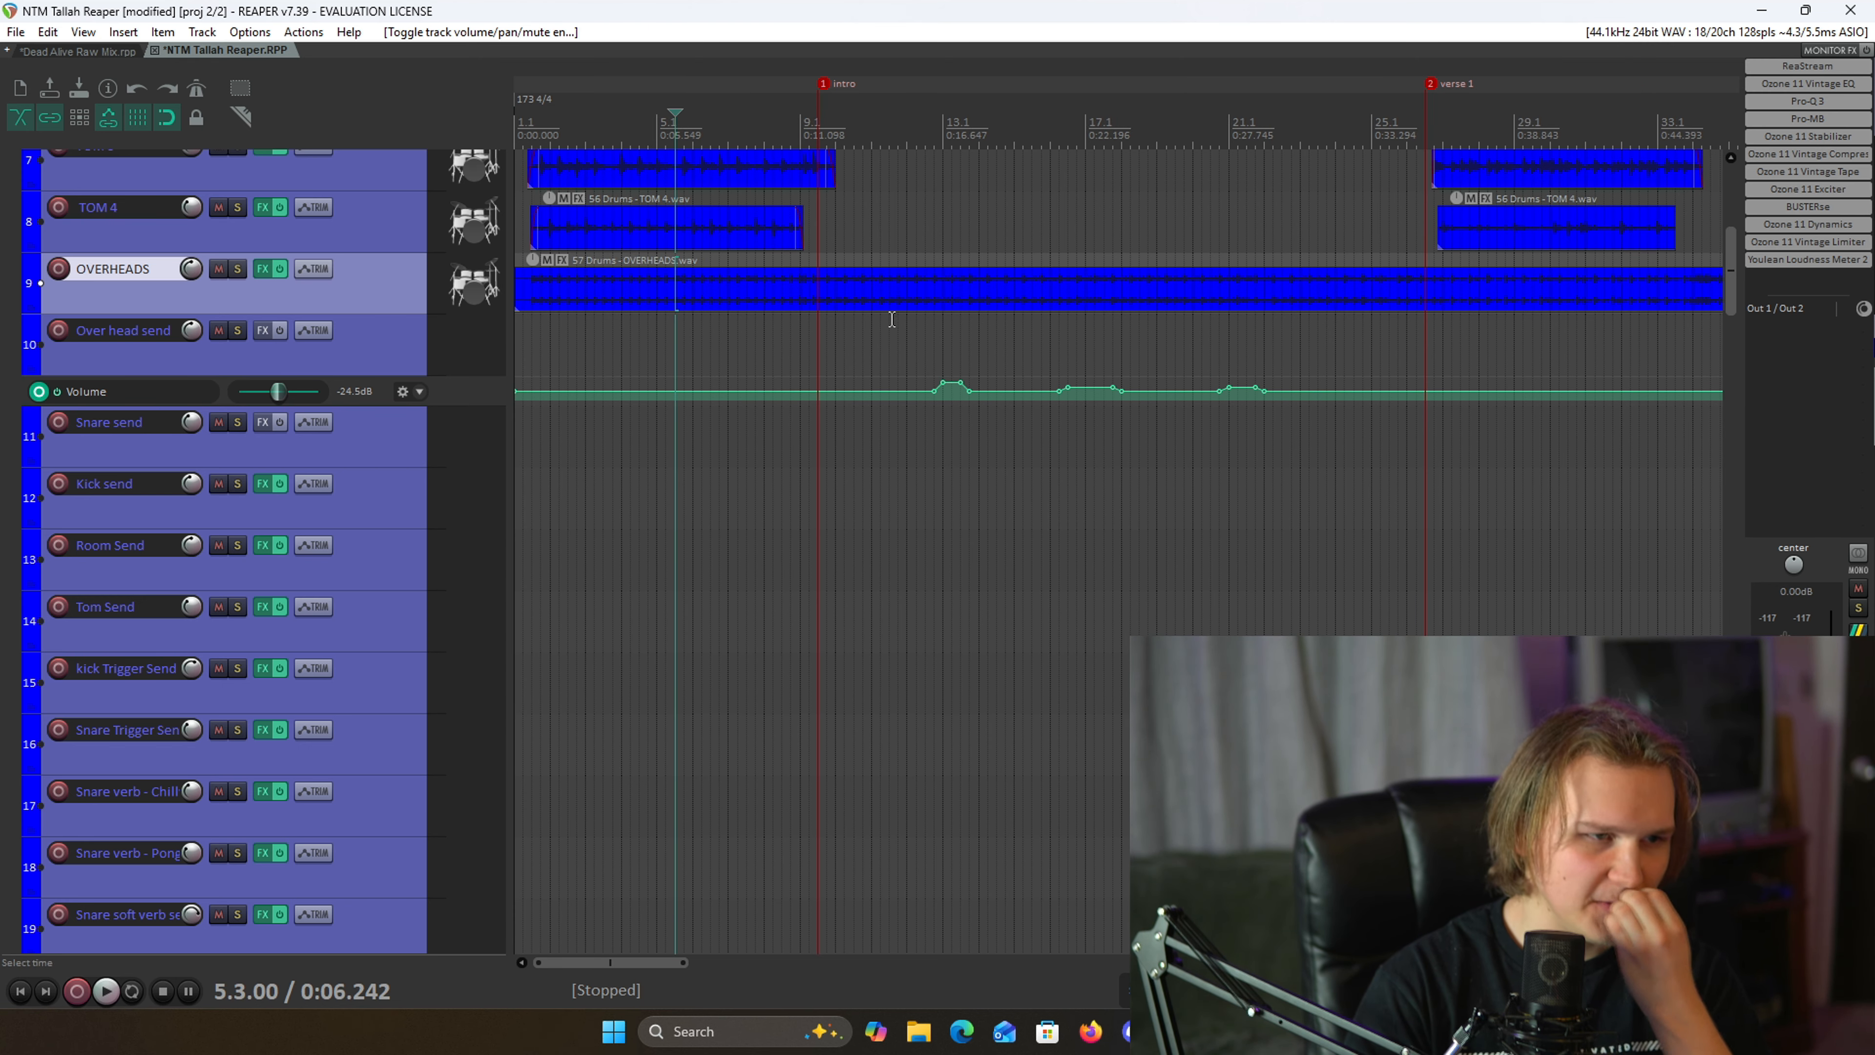
click(941, 350)
scroll(938, 369, up, 3)
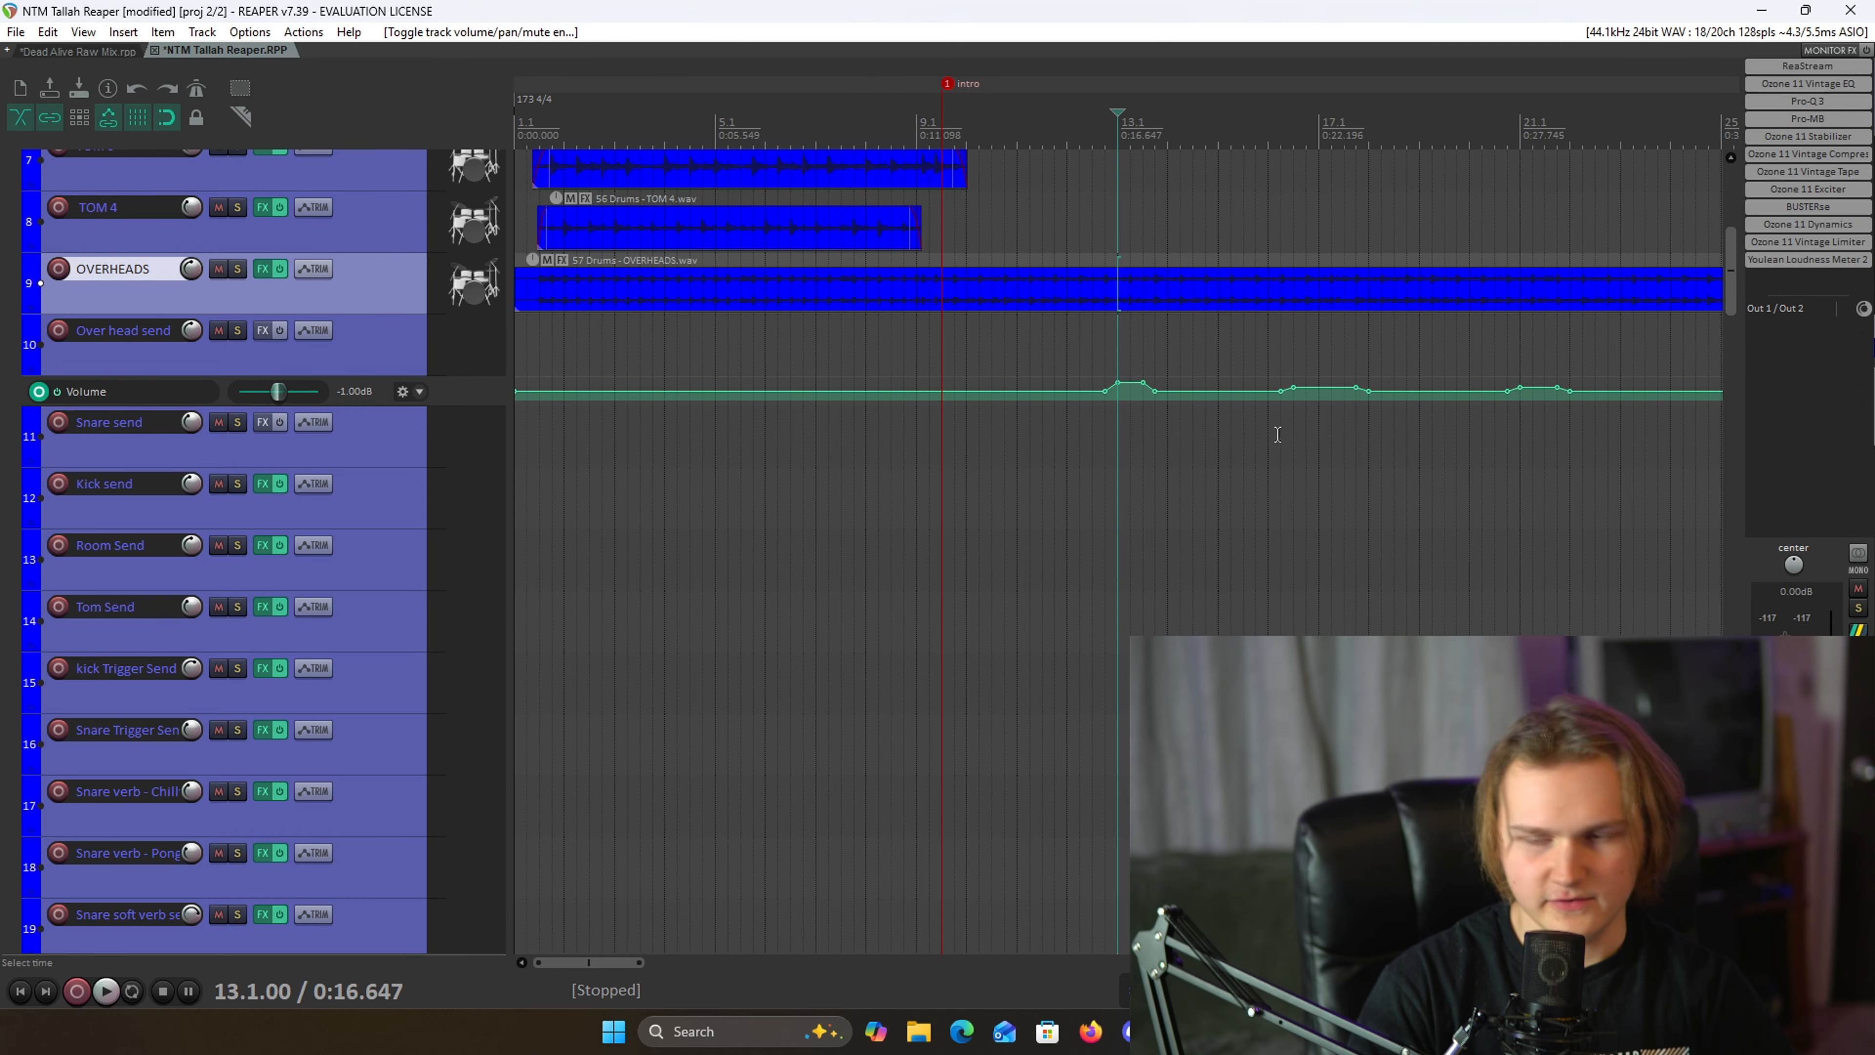
scroll(1277, 424, down, 3)
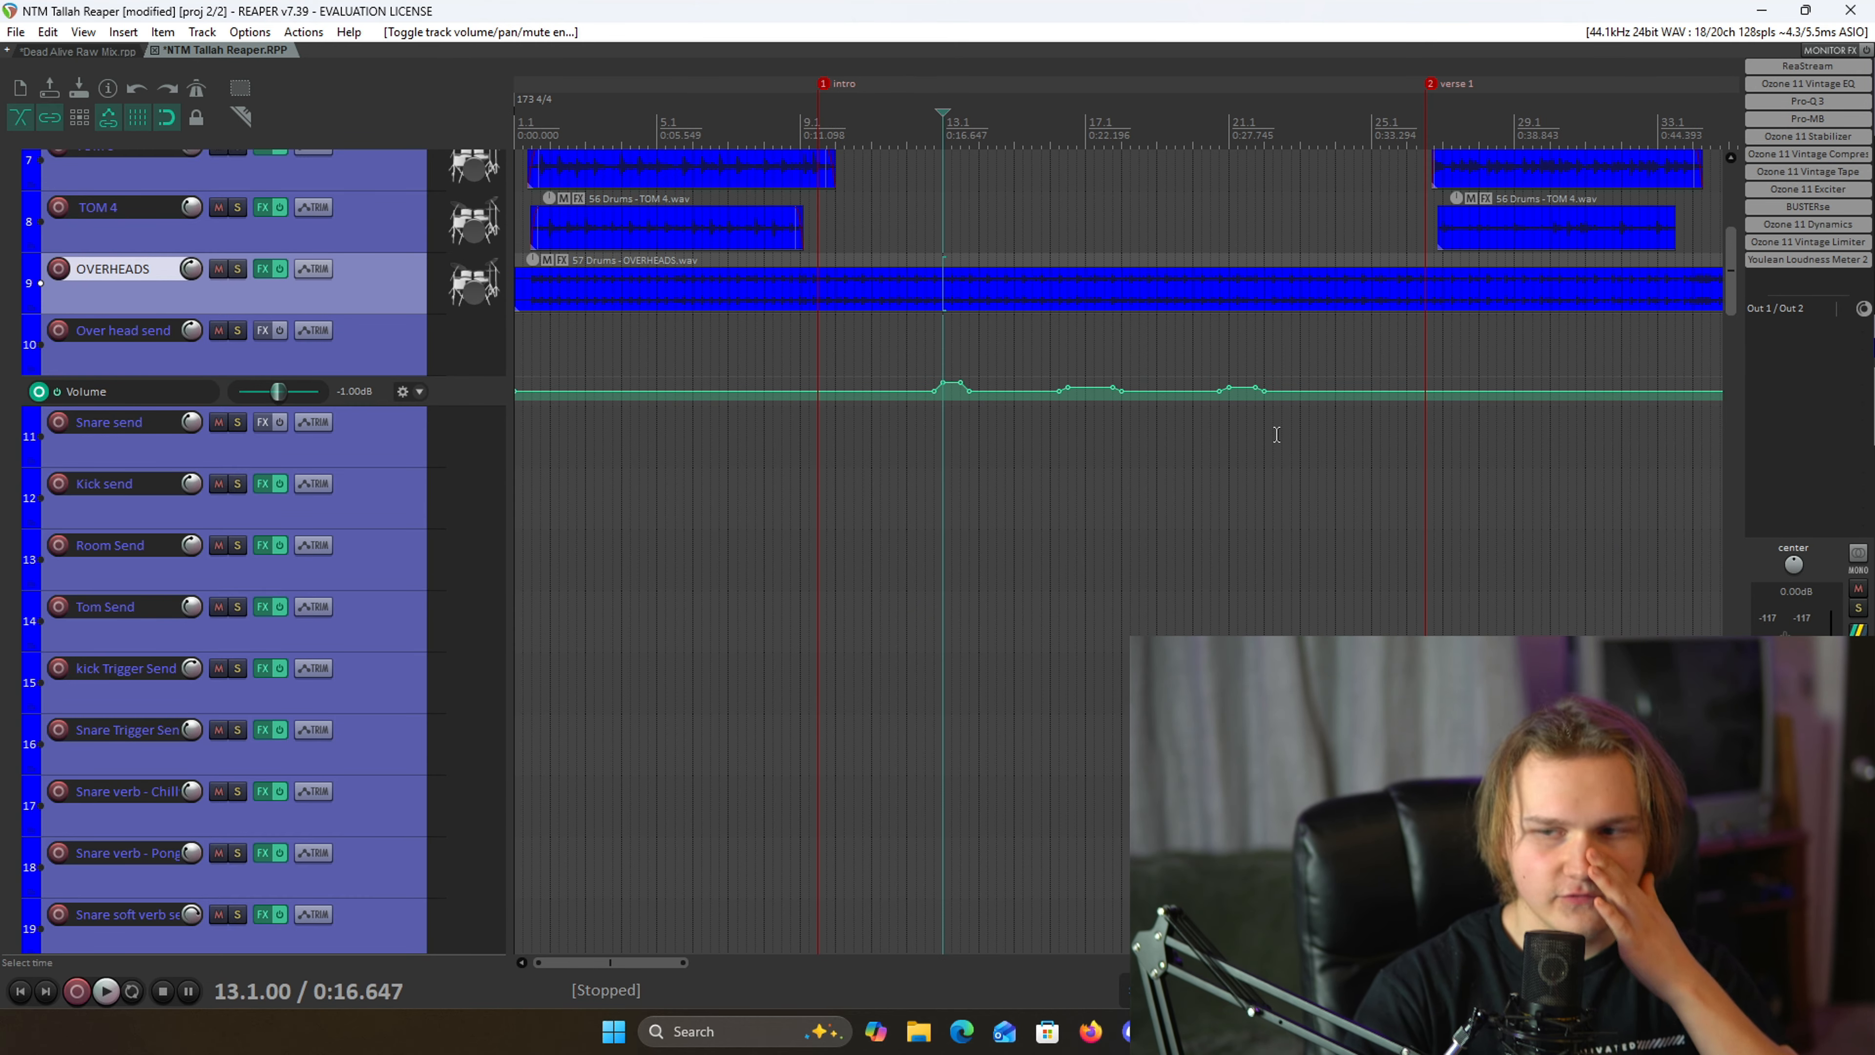
scroll(1276, 428, down, 6)
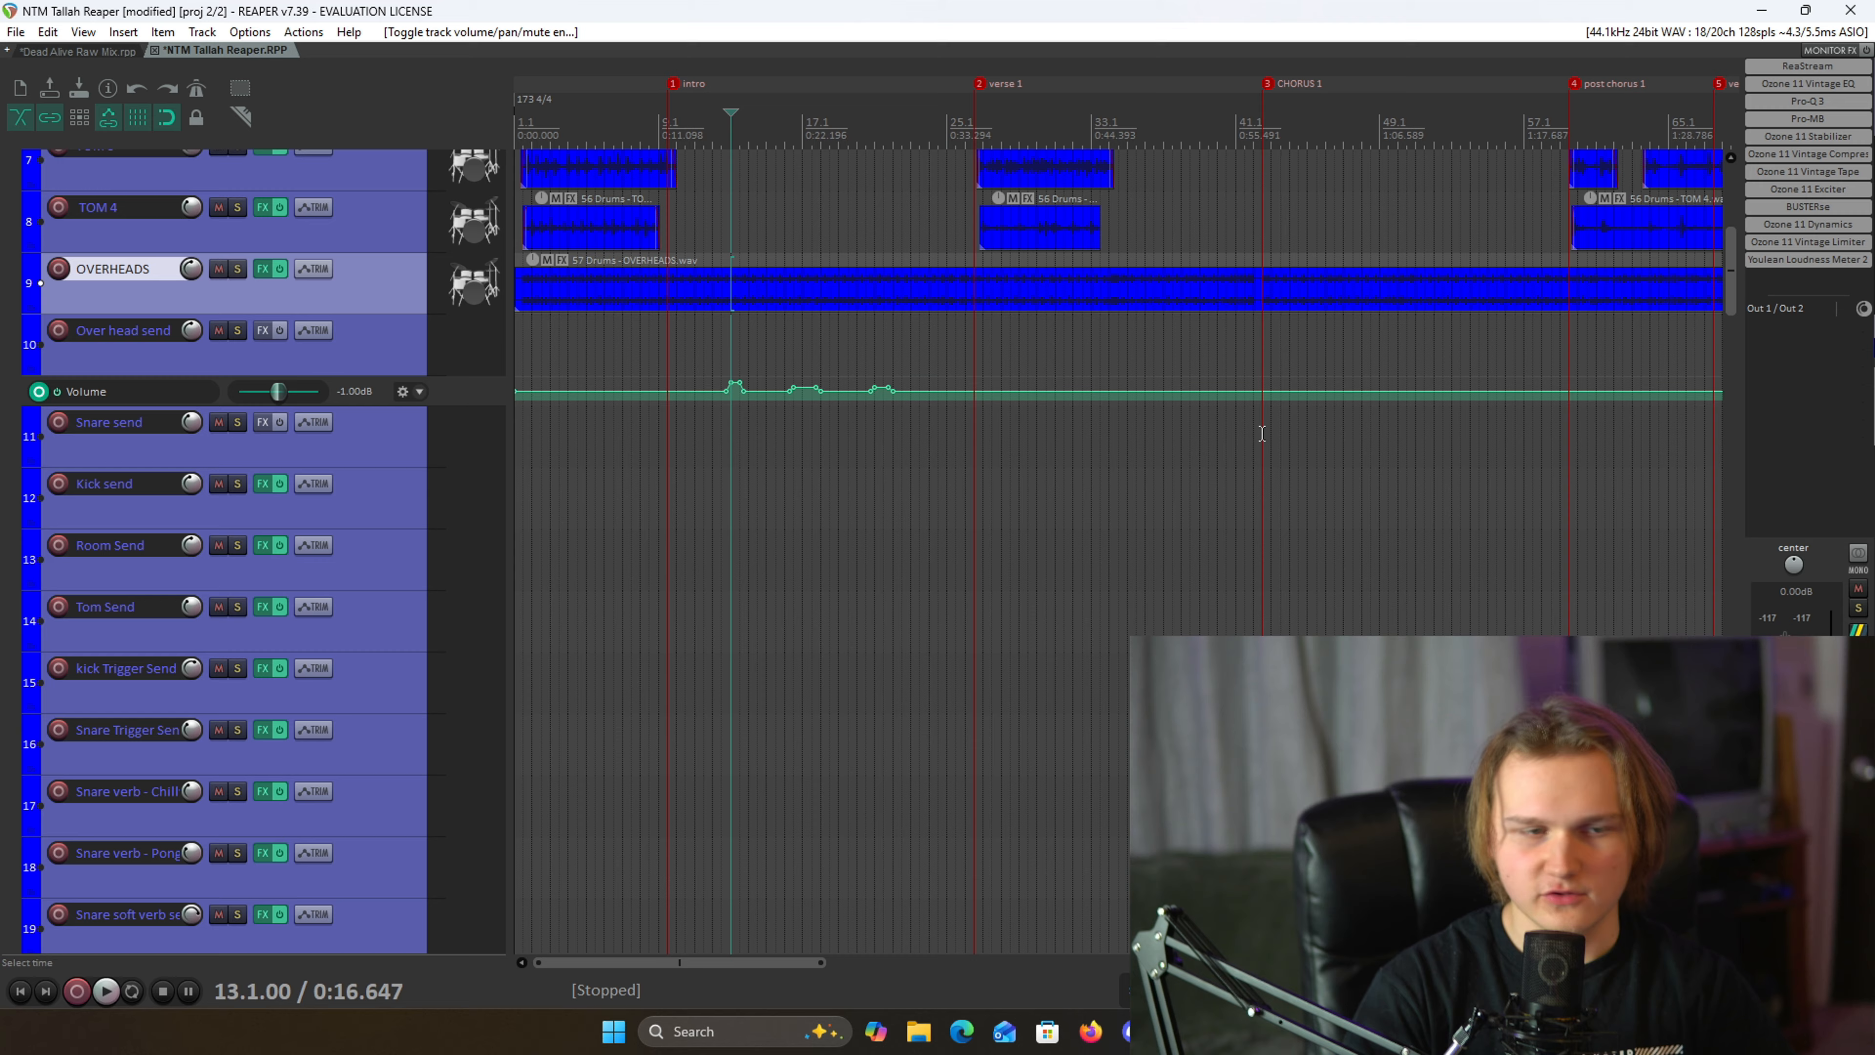
click(386, 369)
key(v)
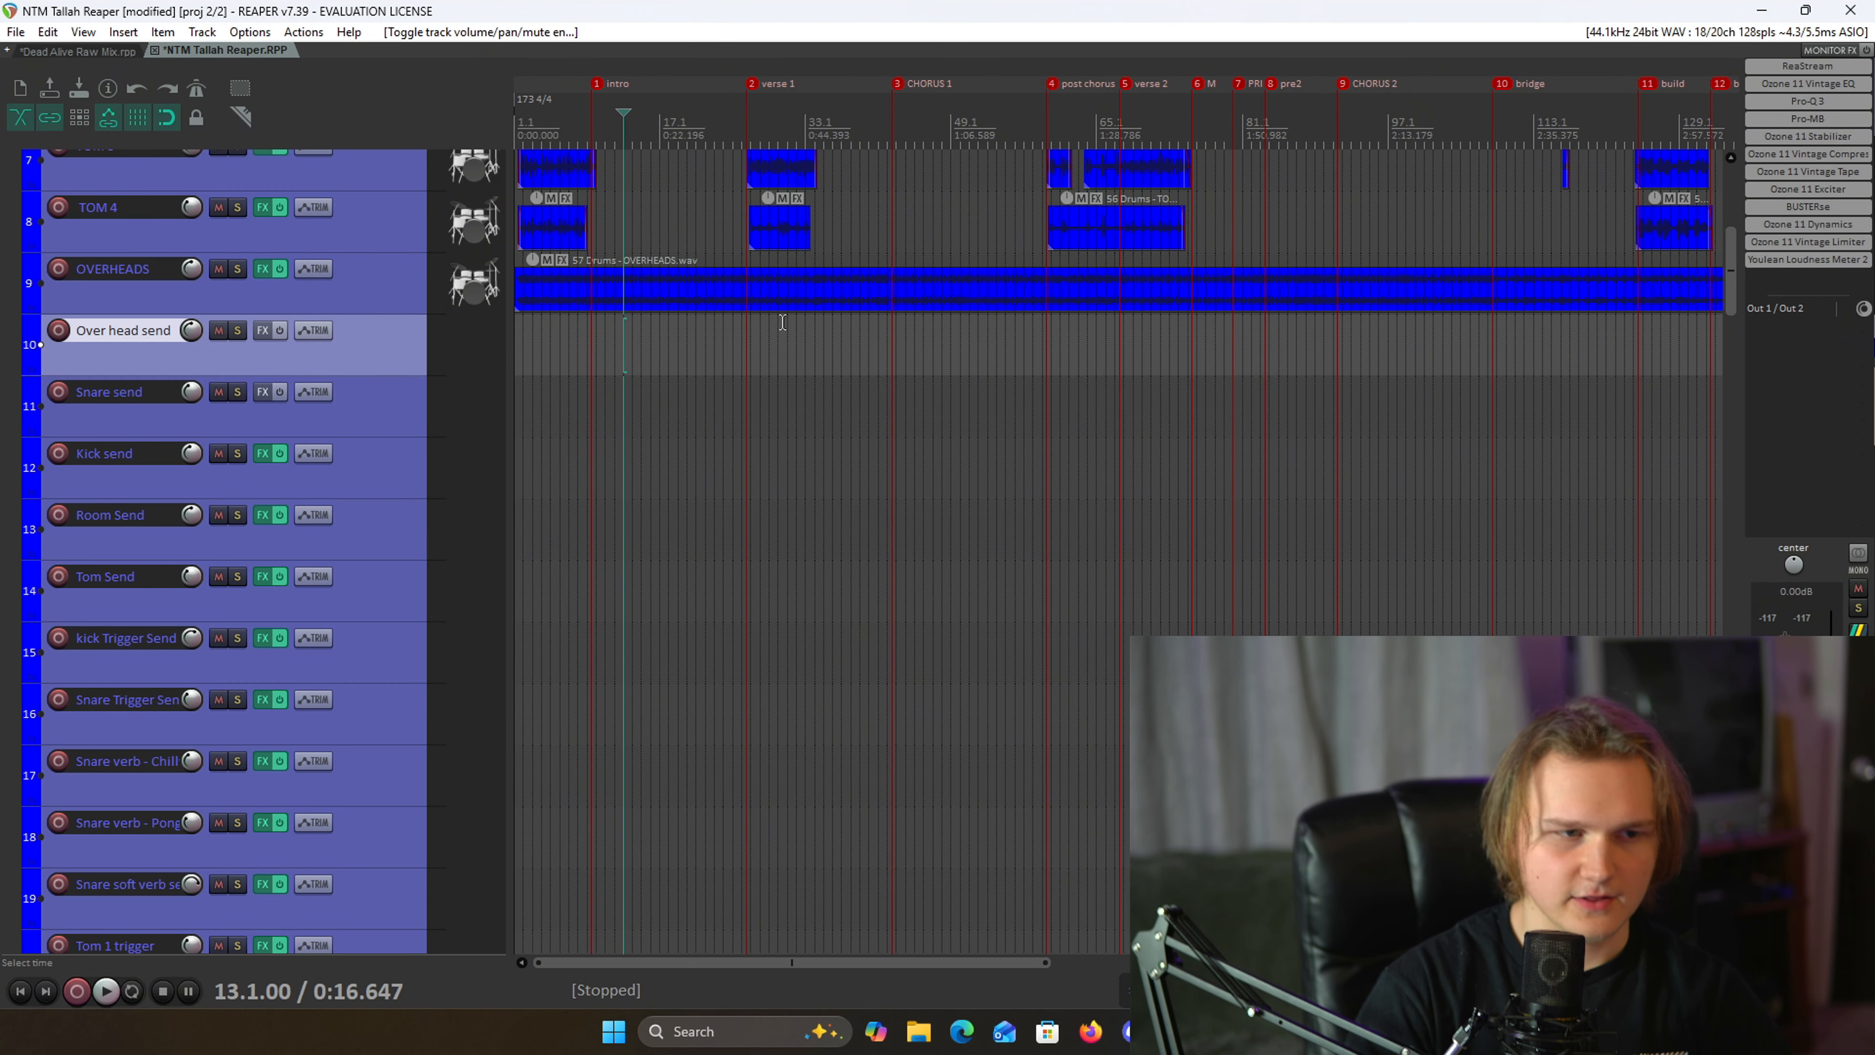
- Place the edit cursor at 57.2.00 to inspect the KICK track's Bypass / Tam dub bass automation before post chorus 1
scroll(569, 499, down, 4)
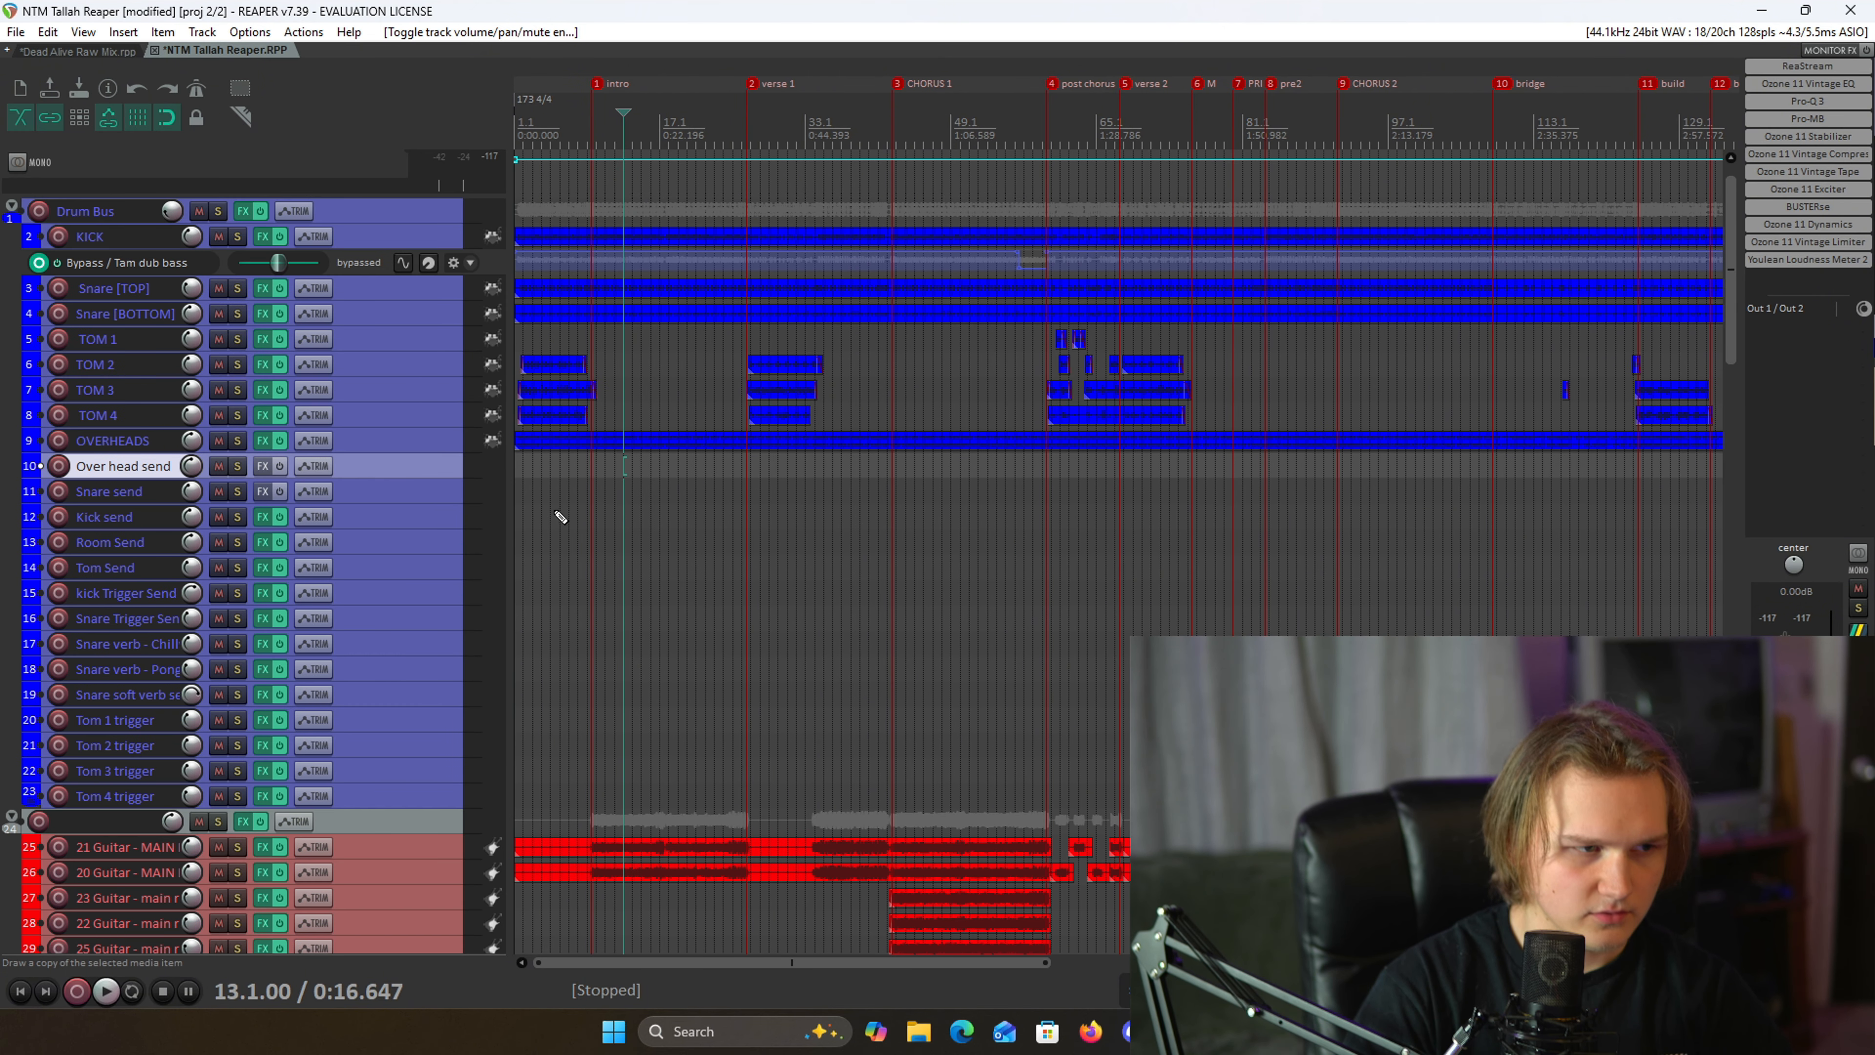
scroll(715, 353, down, 3)
click(763, 134)
scroll(764, 141, up, 6)
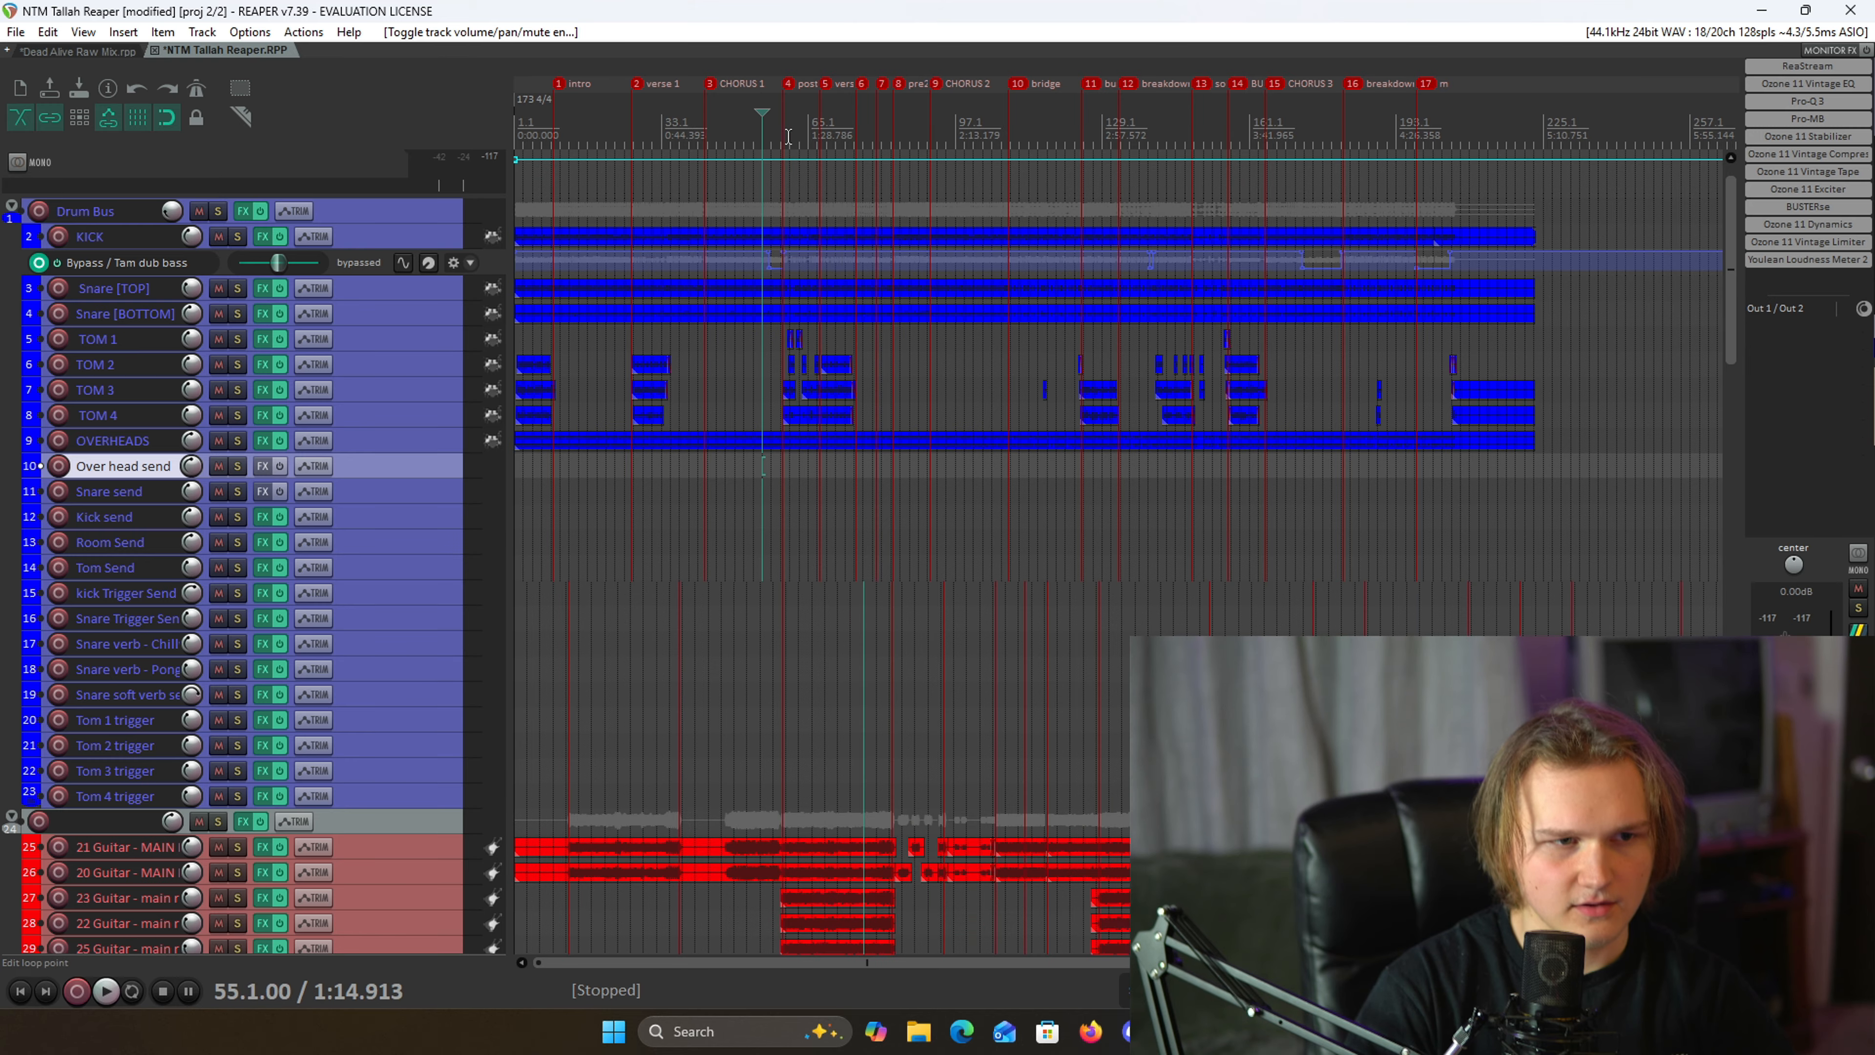
click(1200, 135)
scroll(1218, 229, down, 1)
scroll(1221, 244, down, 1)
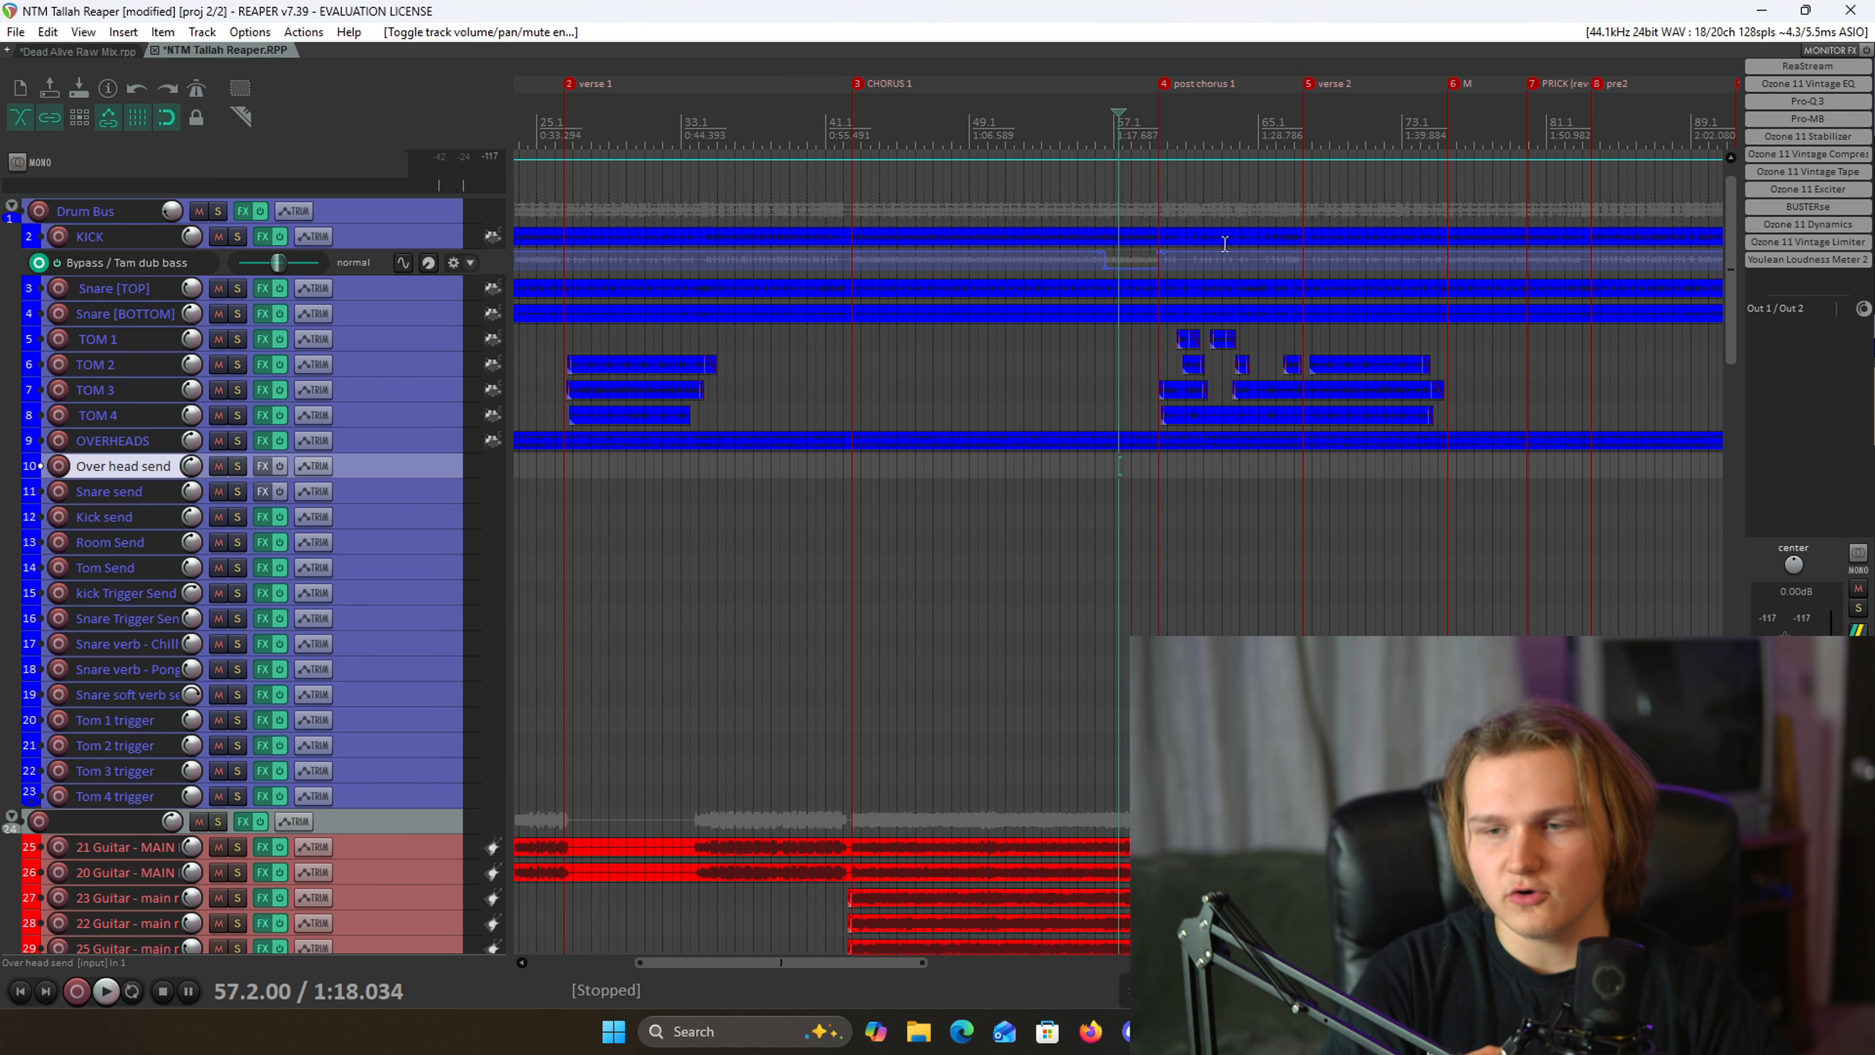
scroll(1176, 396, down, 6)
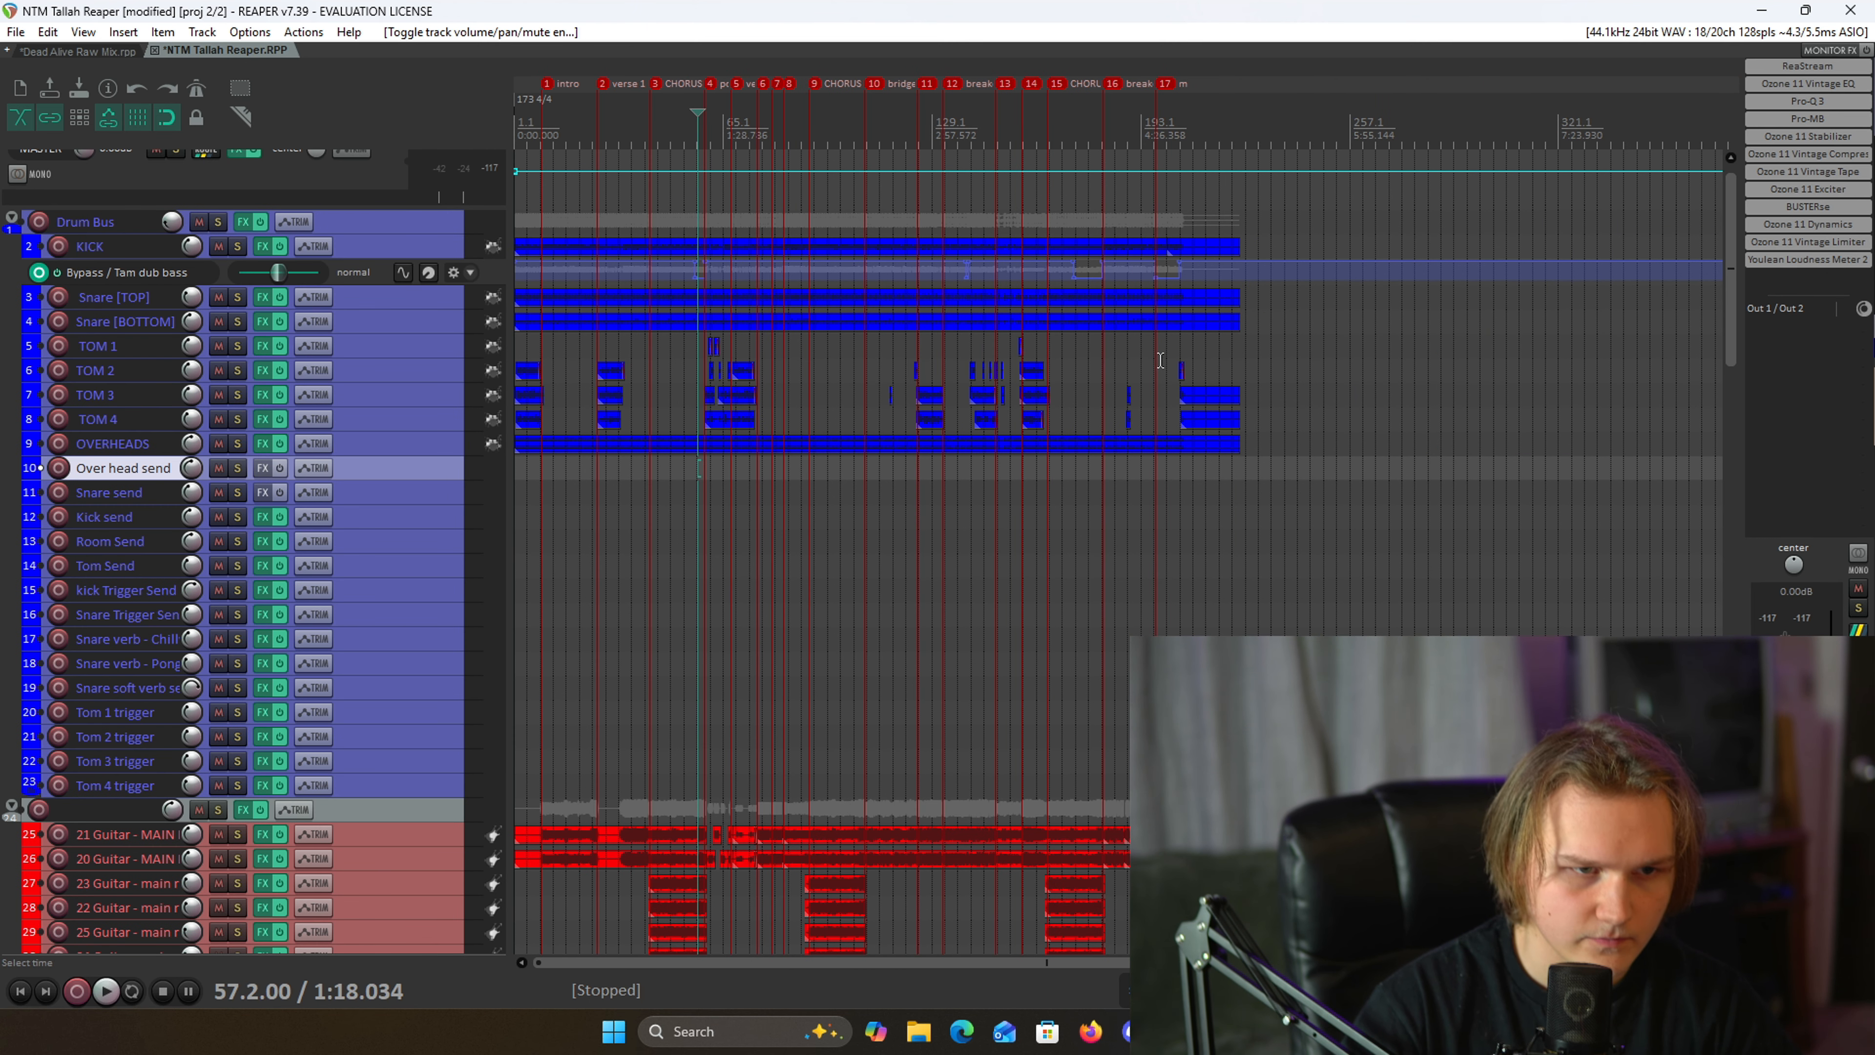
- Check the volume envelopes of the Drum Bus, Tom 3 trigger and Tom 4 trigger tracks for automation and hide them again
click(394, 214)
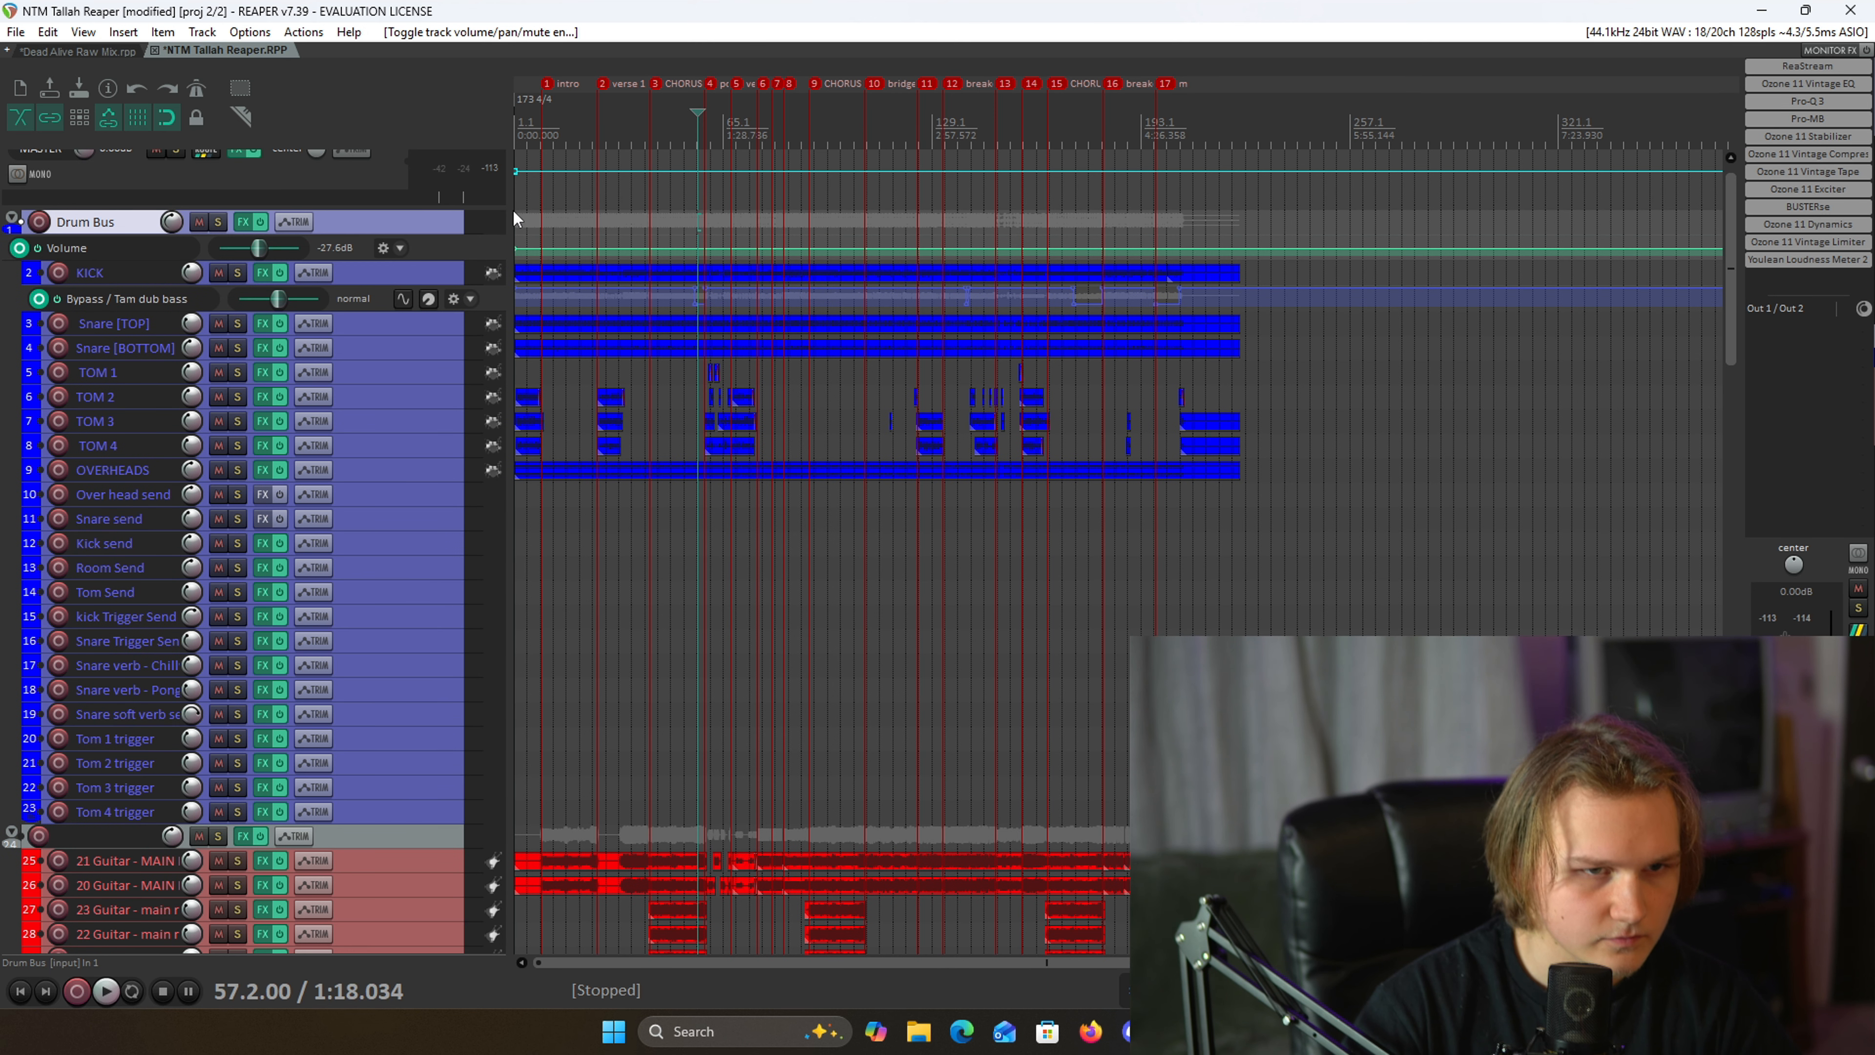
drag(393, 218, 384, 588)
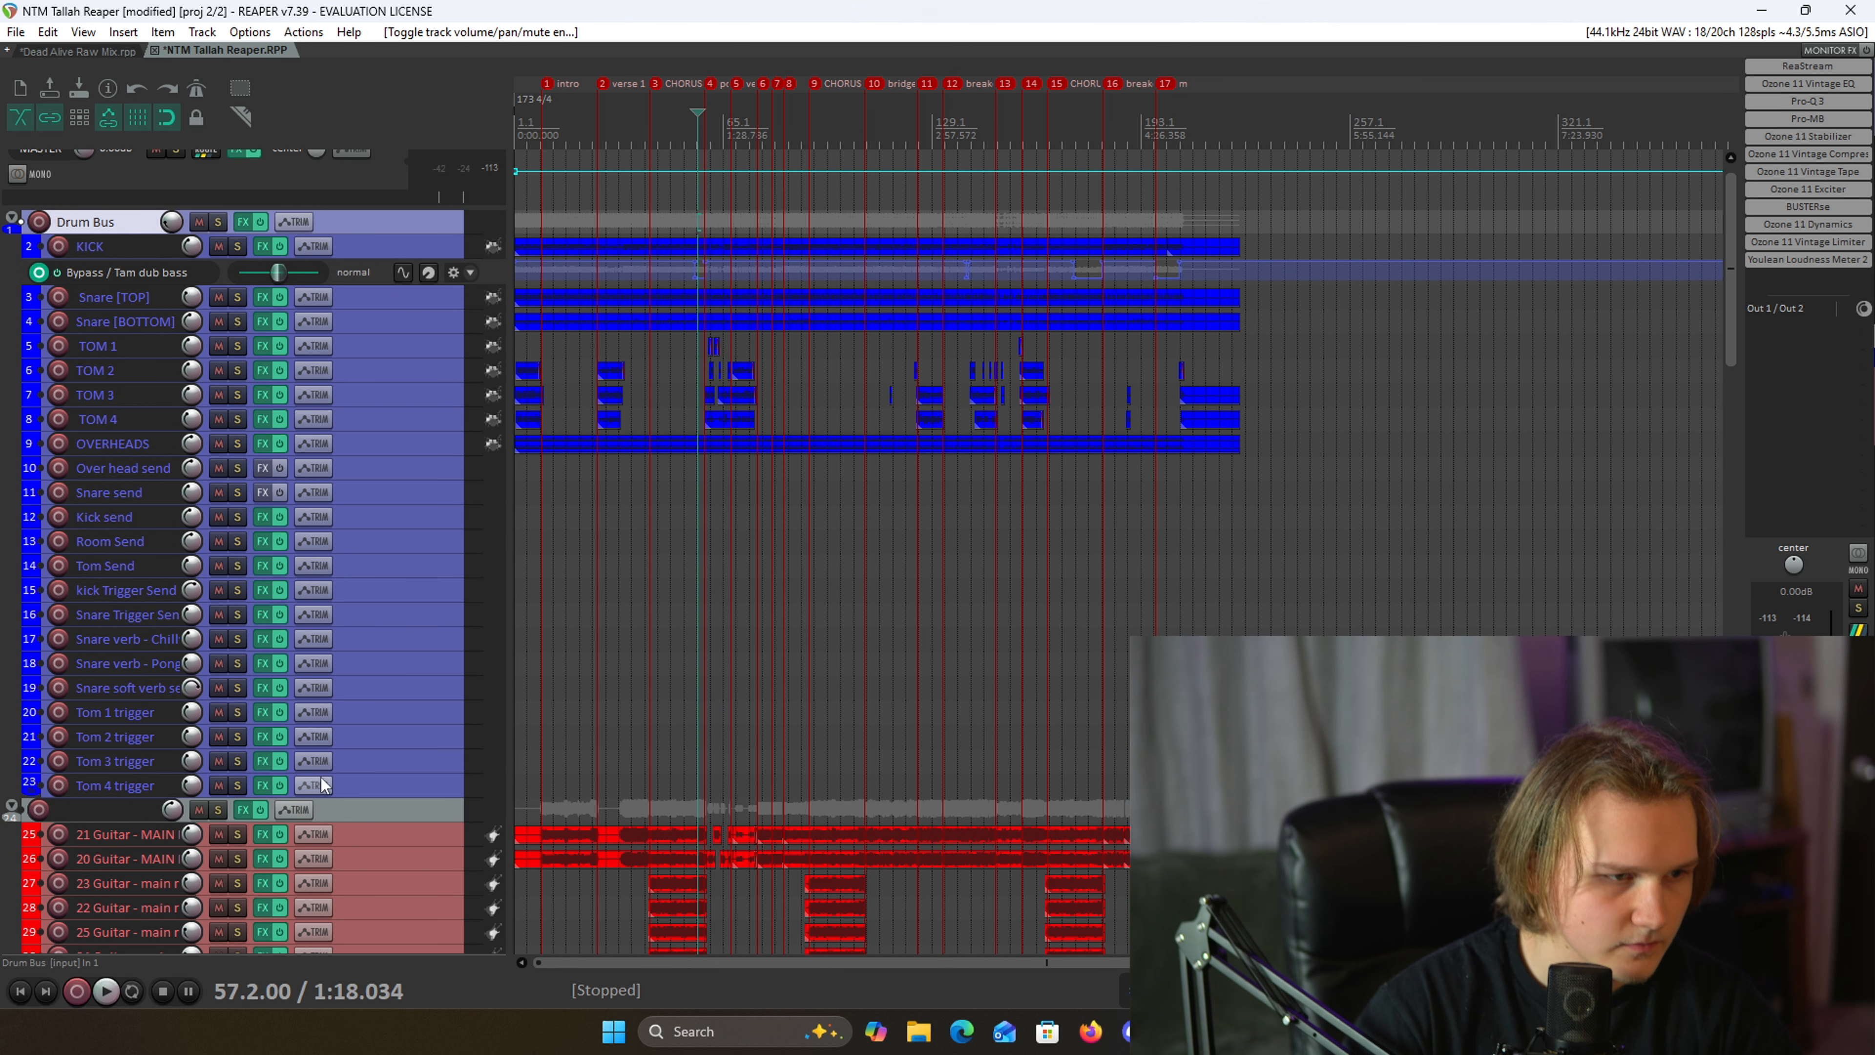
click(346, 777)
key(v)
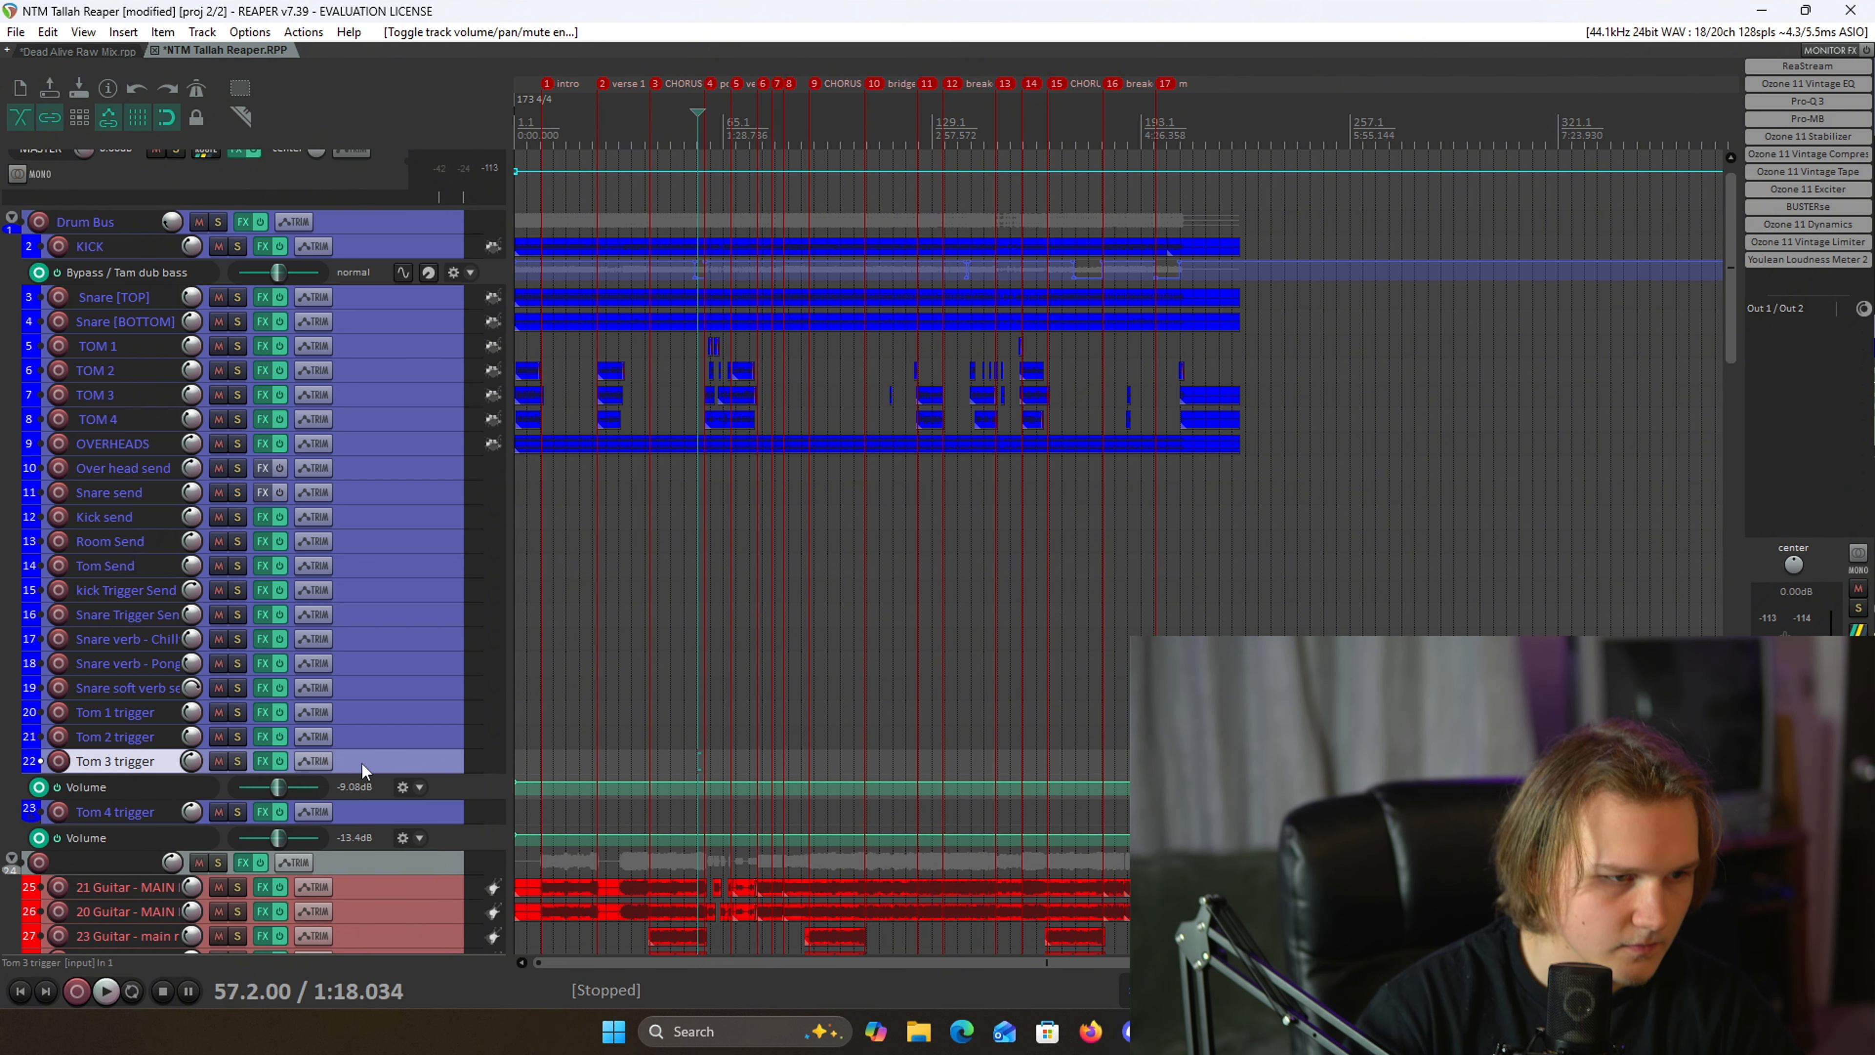
key(v)
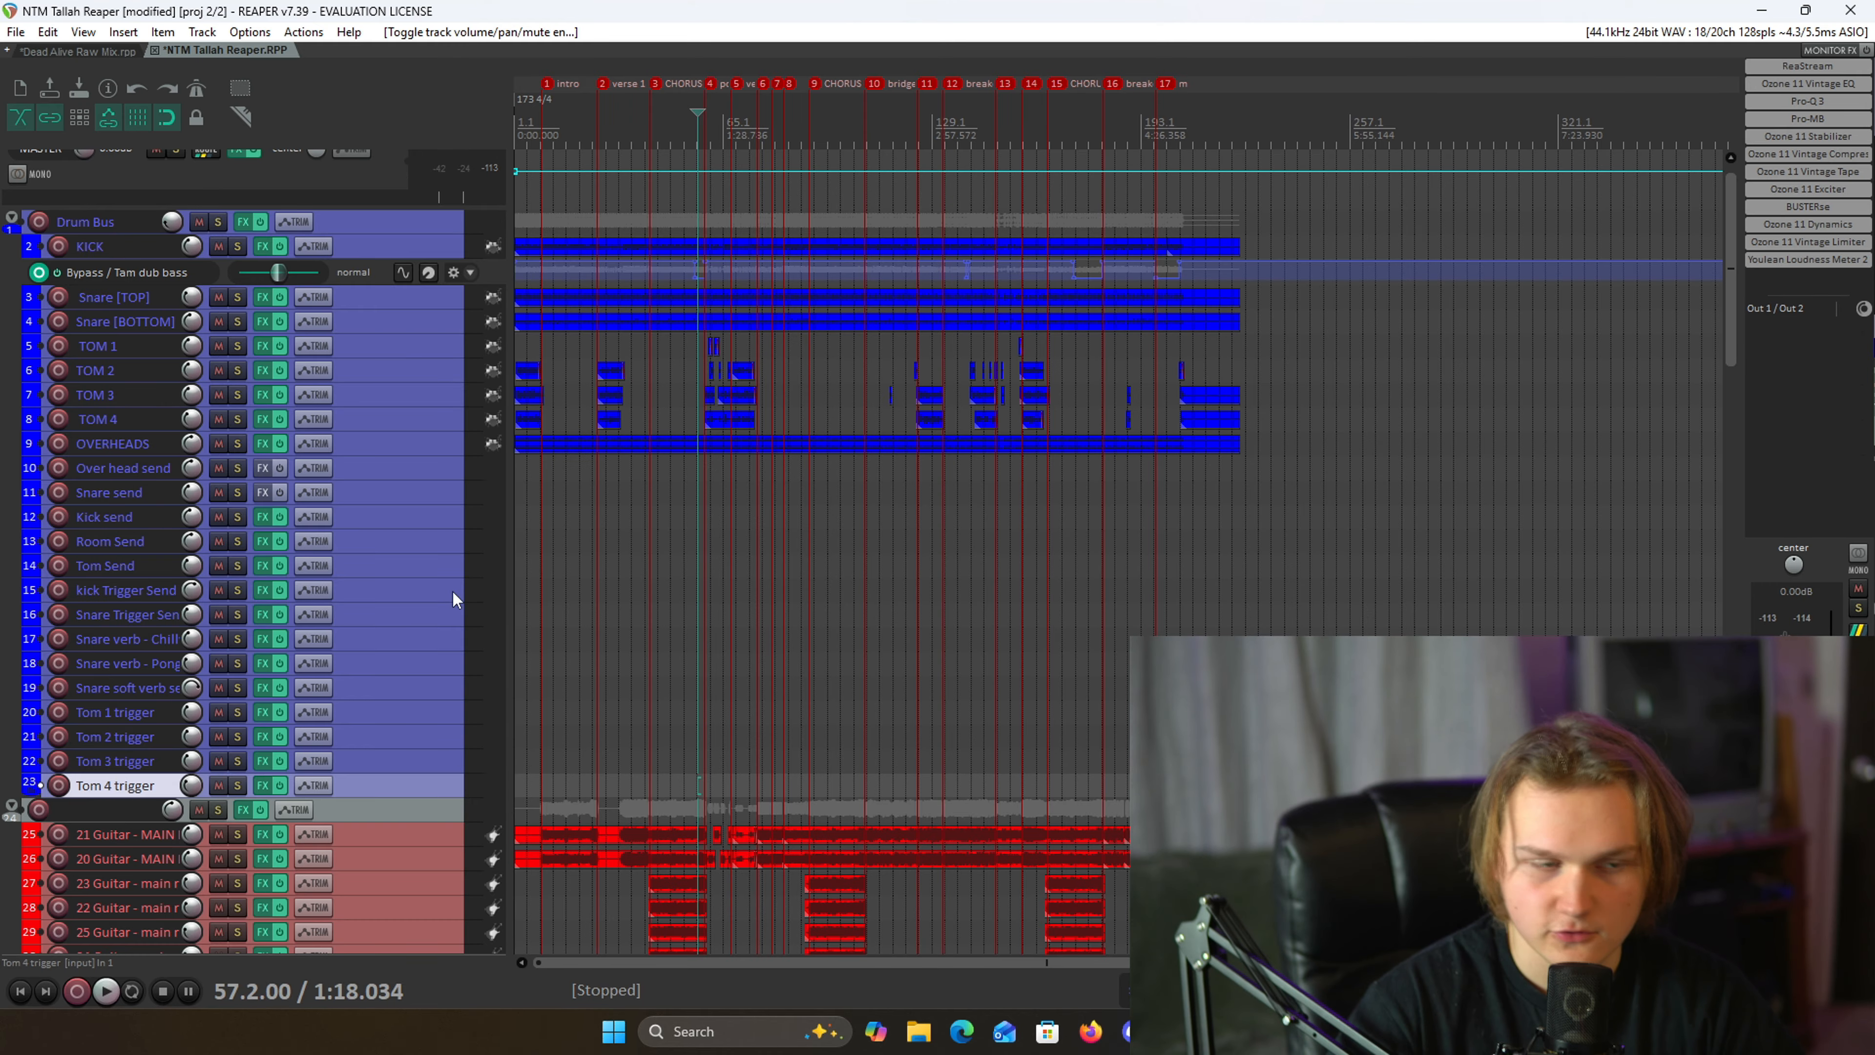
scroll(687, 384, up, 3)
scroll(664, 404, down, 3)
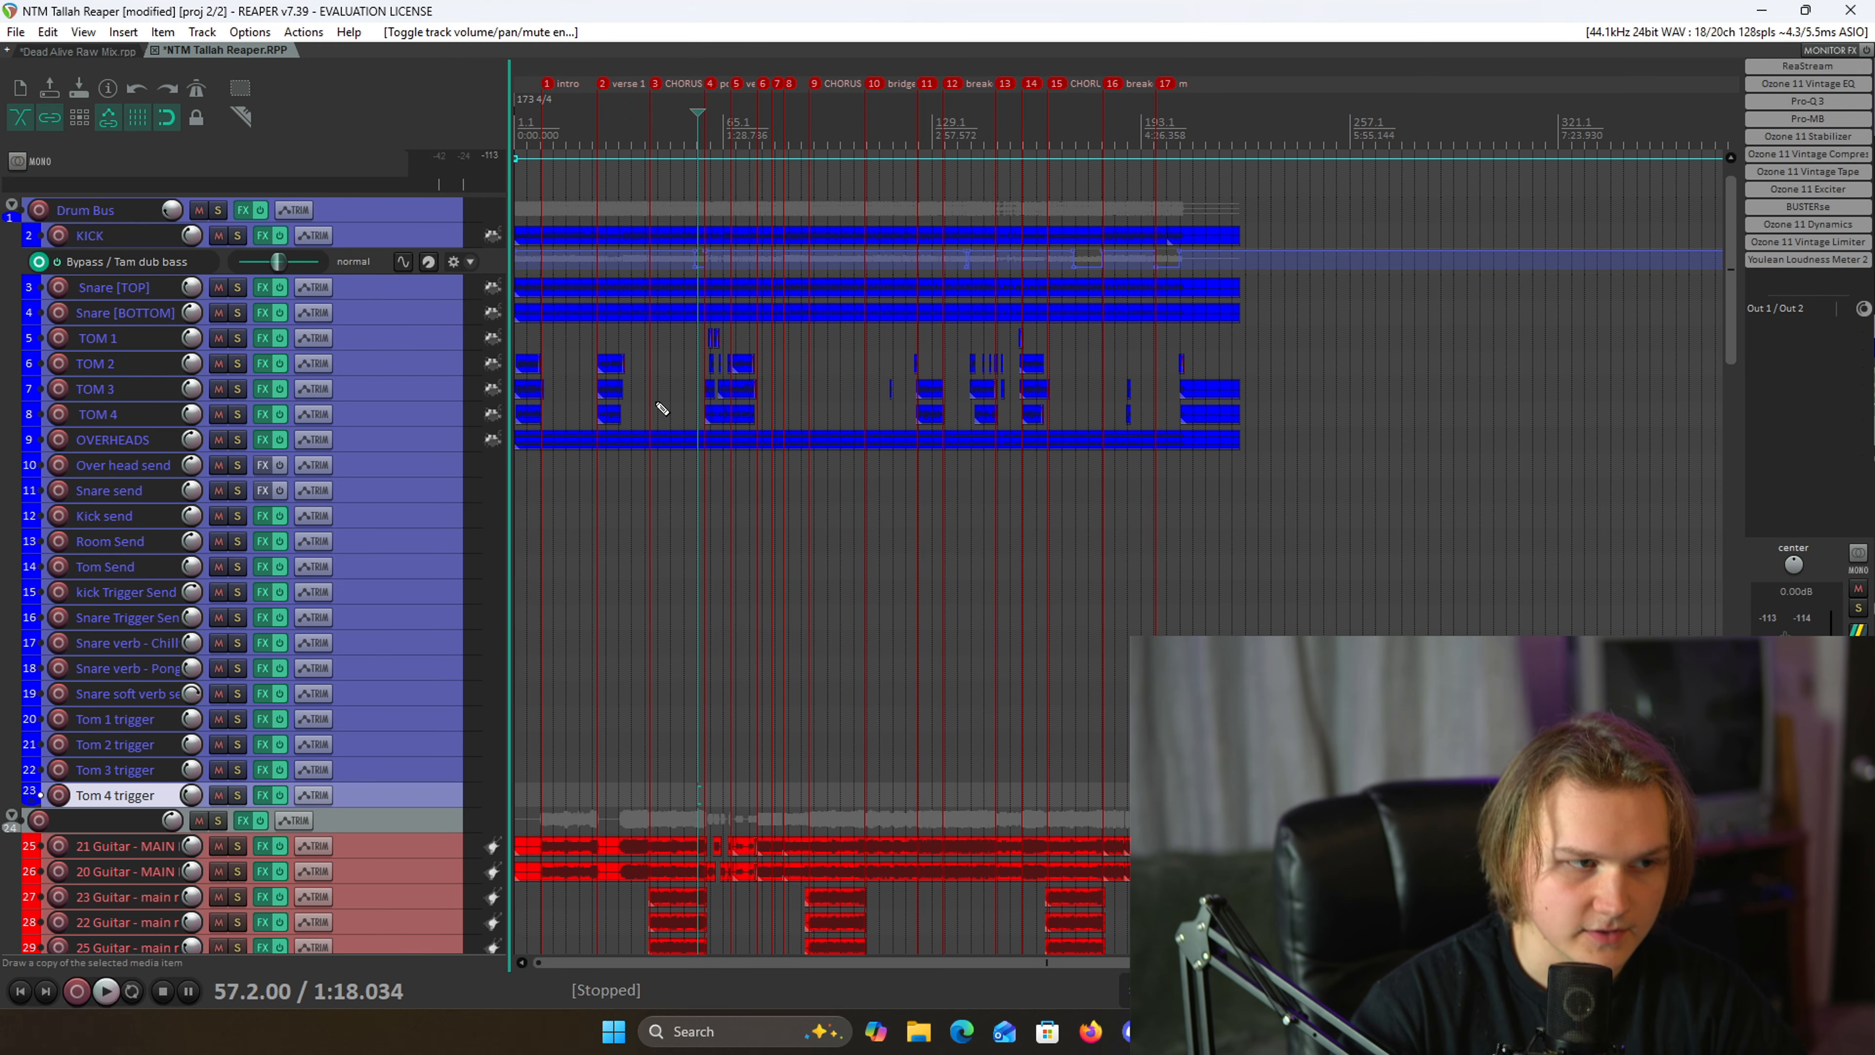
- Solo the Drum Bus and play the drums from the start of CHORUS 1
click(218, 211)
scroll(1034, 274, up, 3)
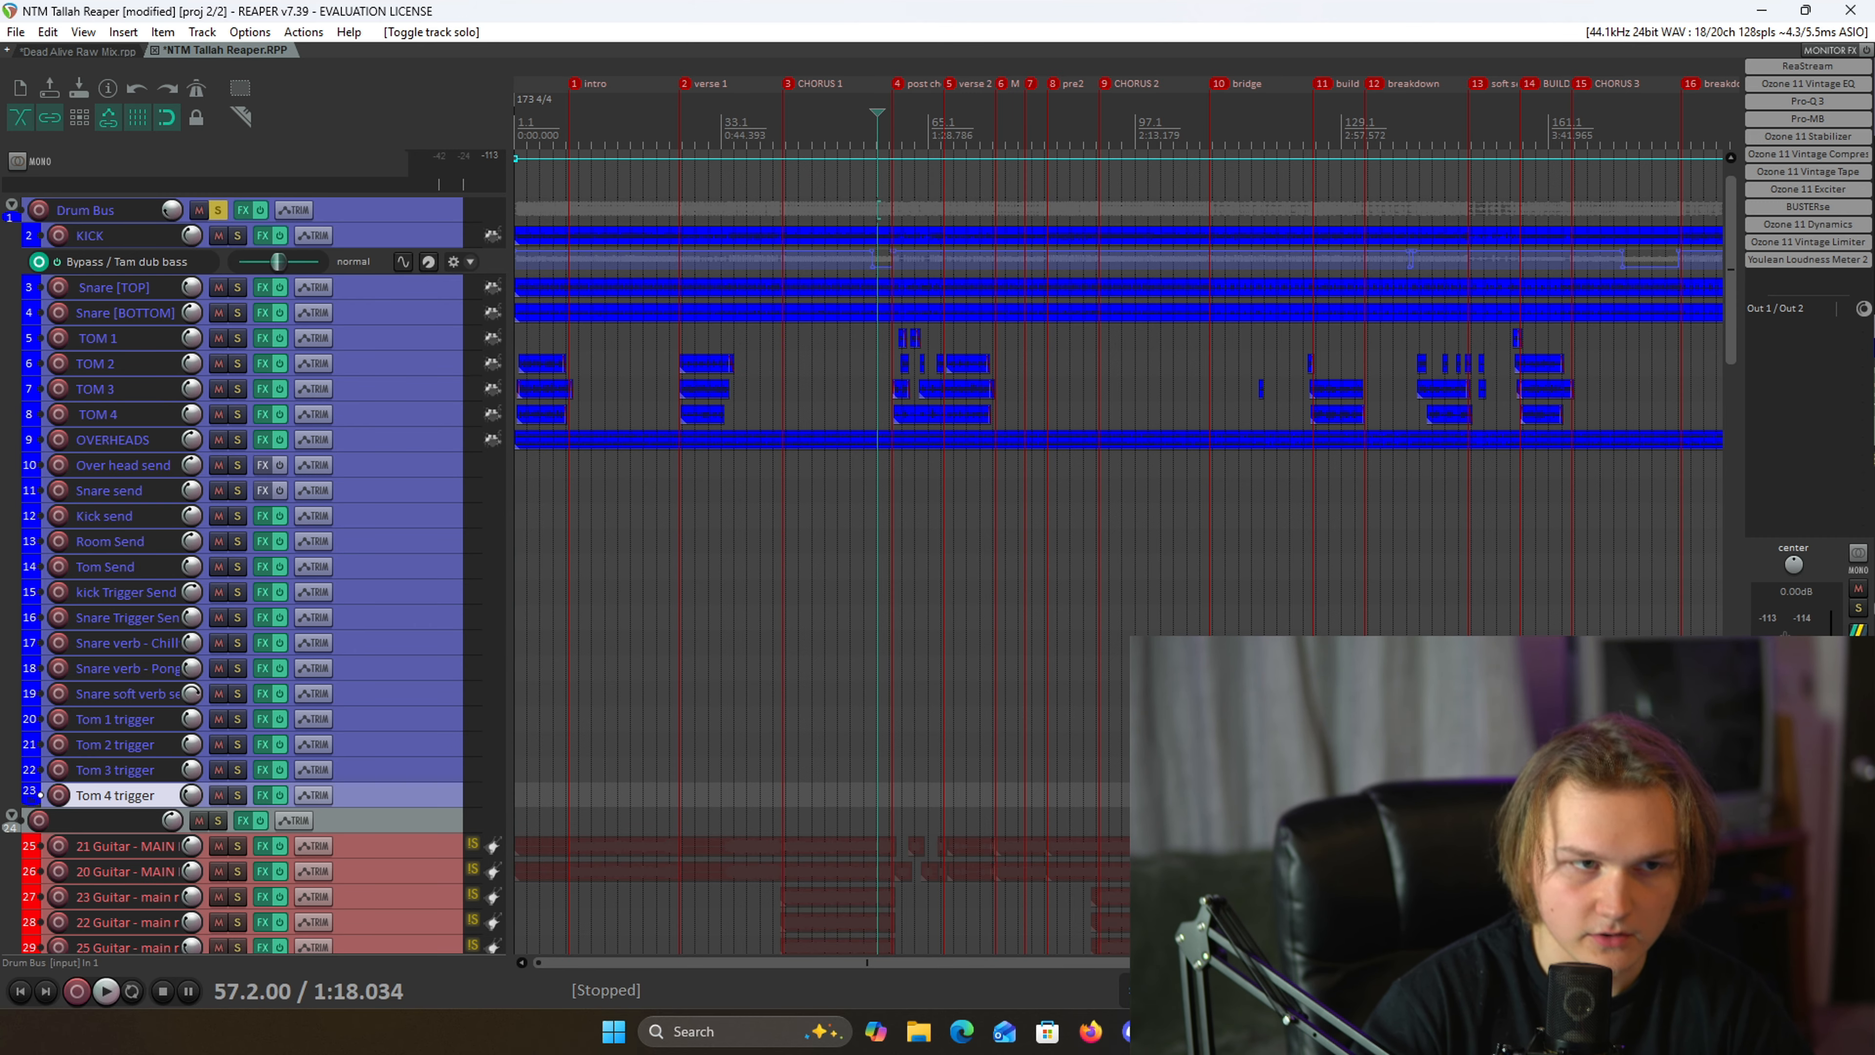
click(783, 133)
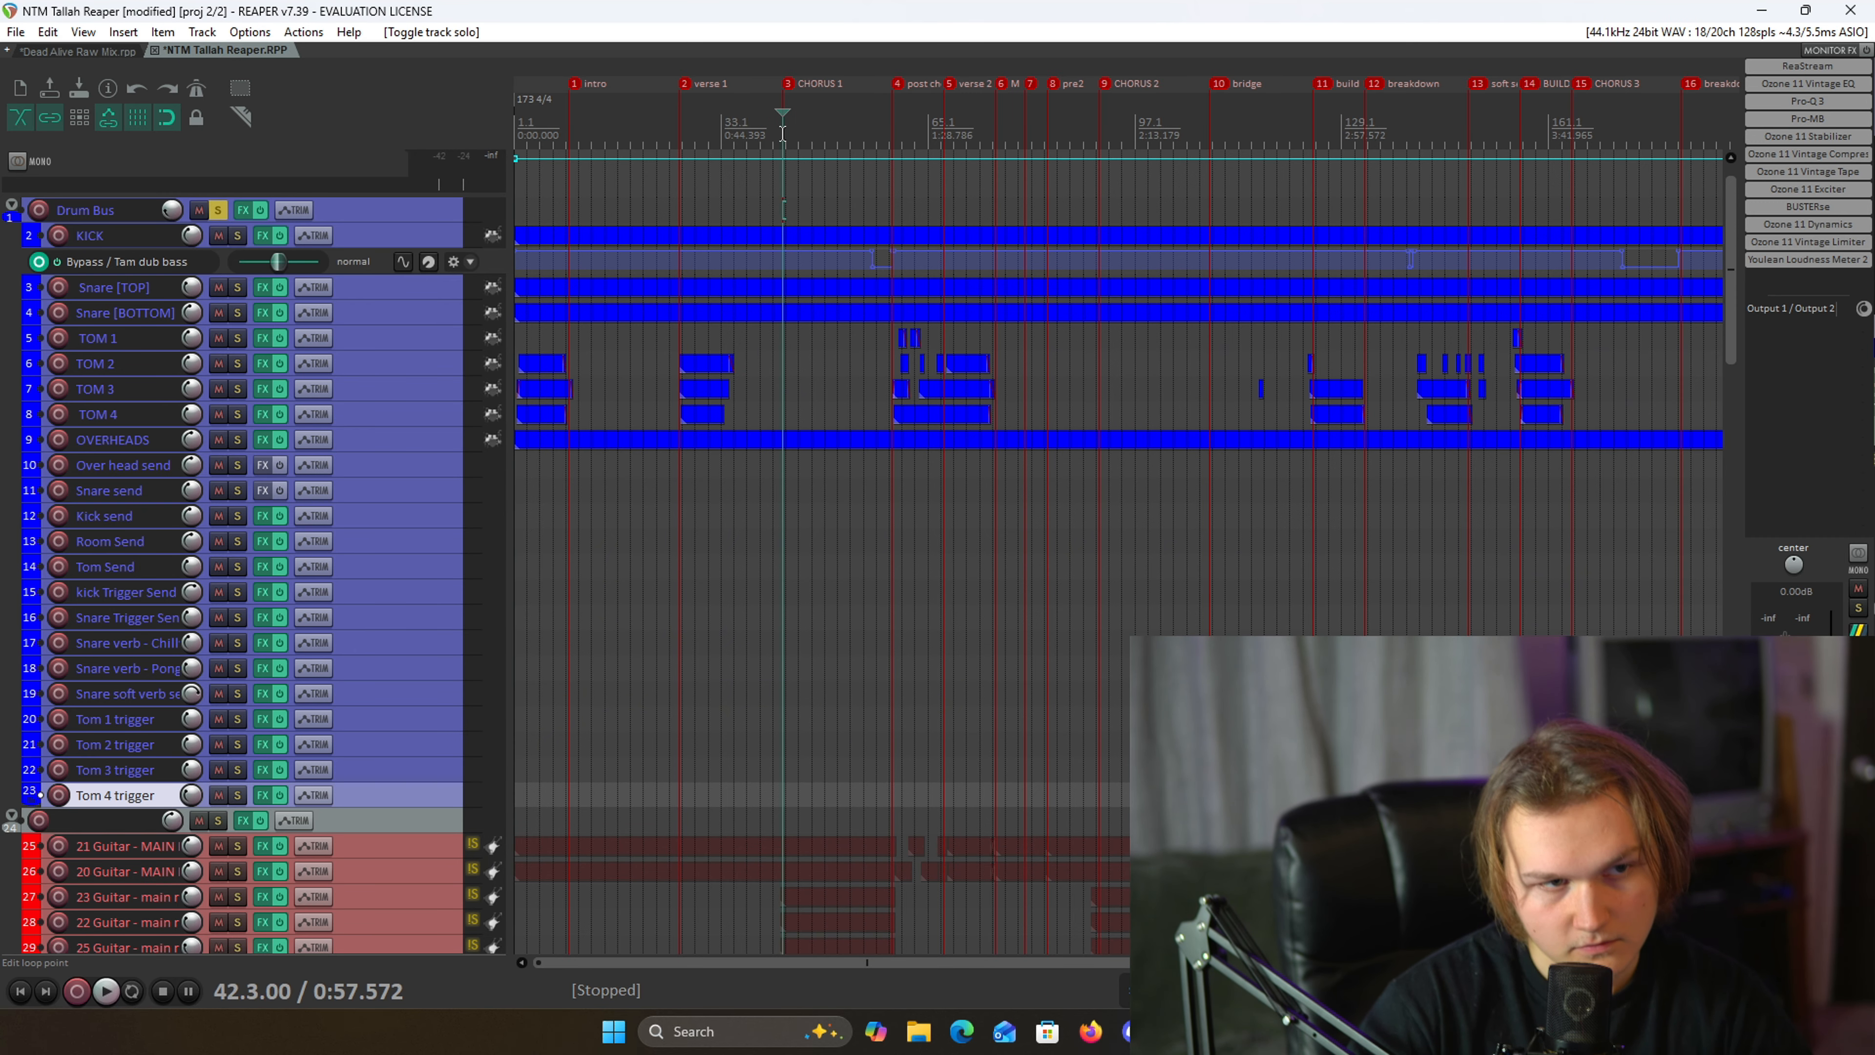
key(space)
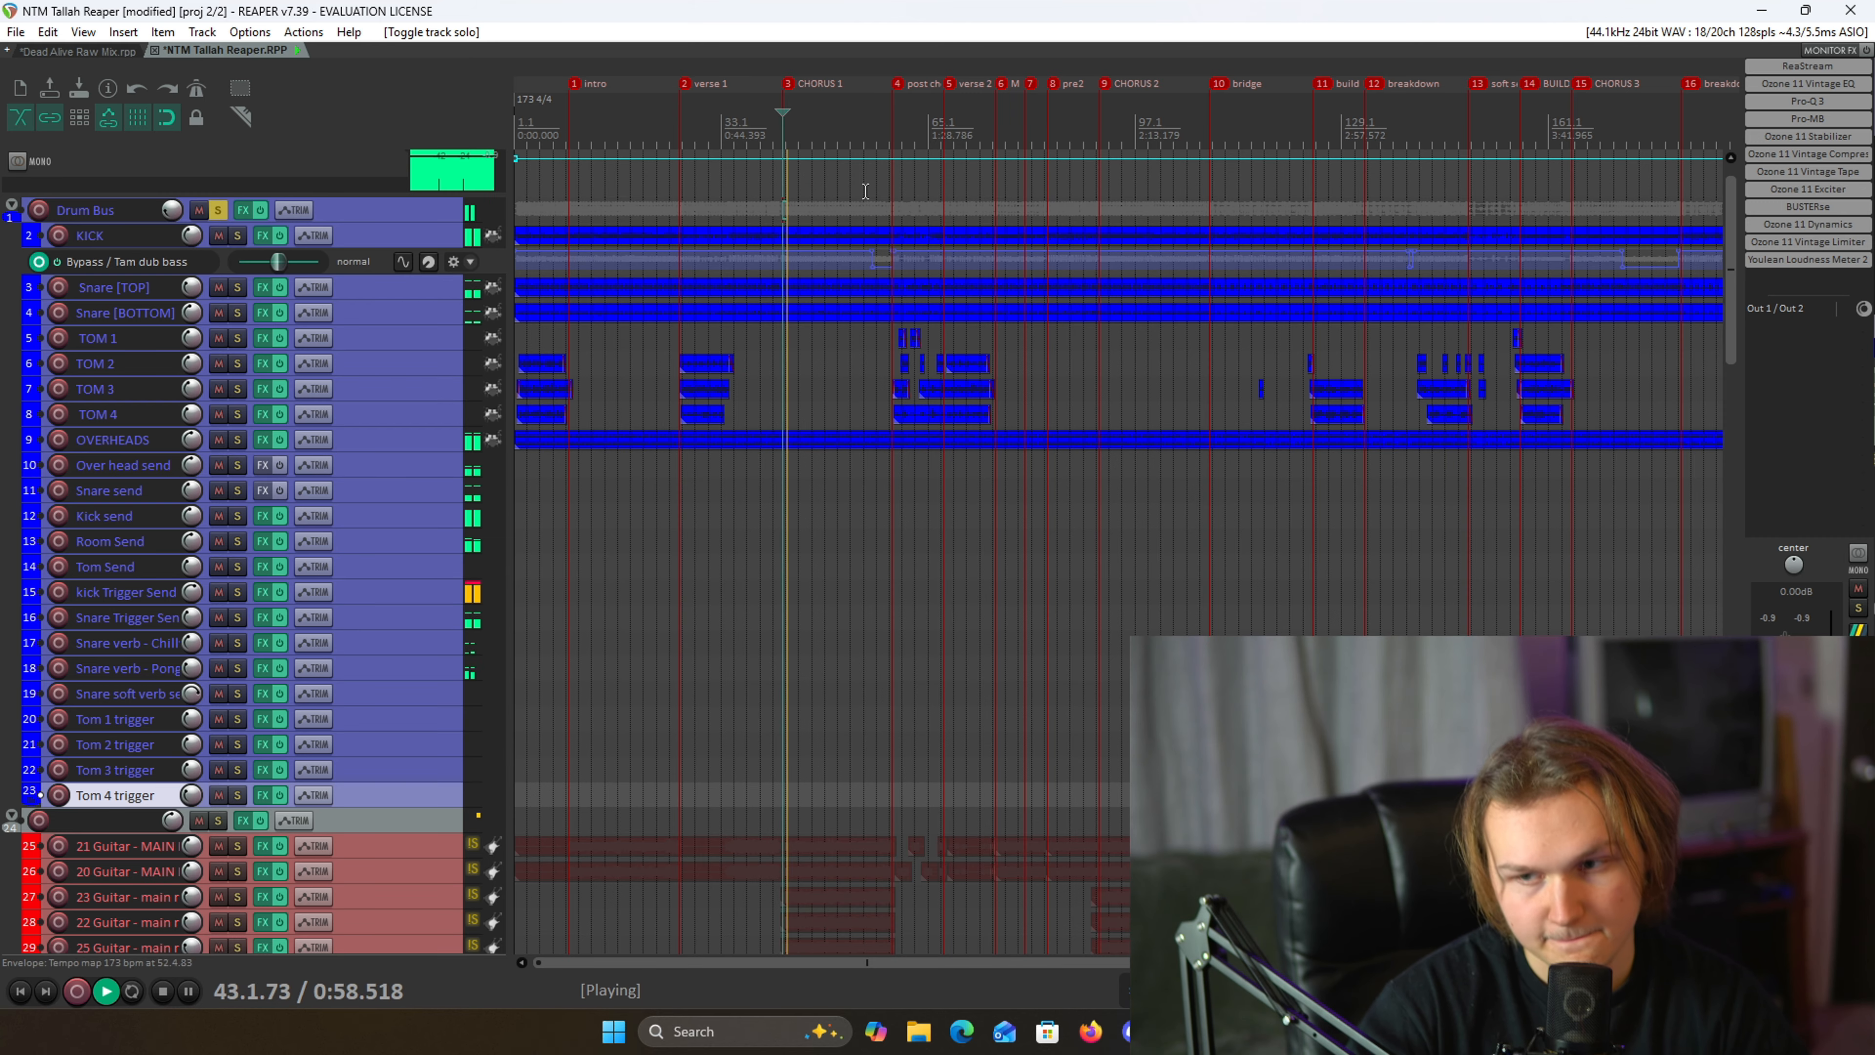
- Toggle the Drum Bus solo during playback to compare the drums with the full mix, and stop with it soloed
click(223, 212)
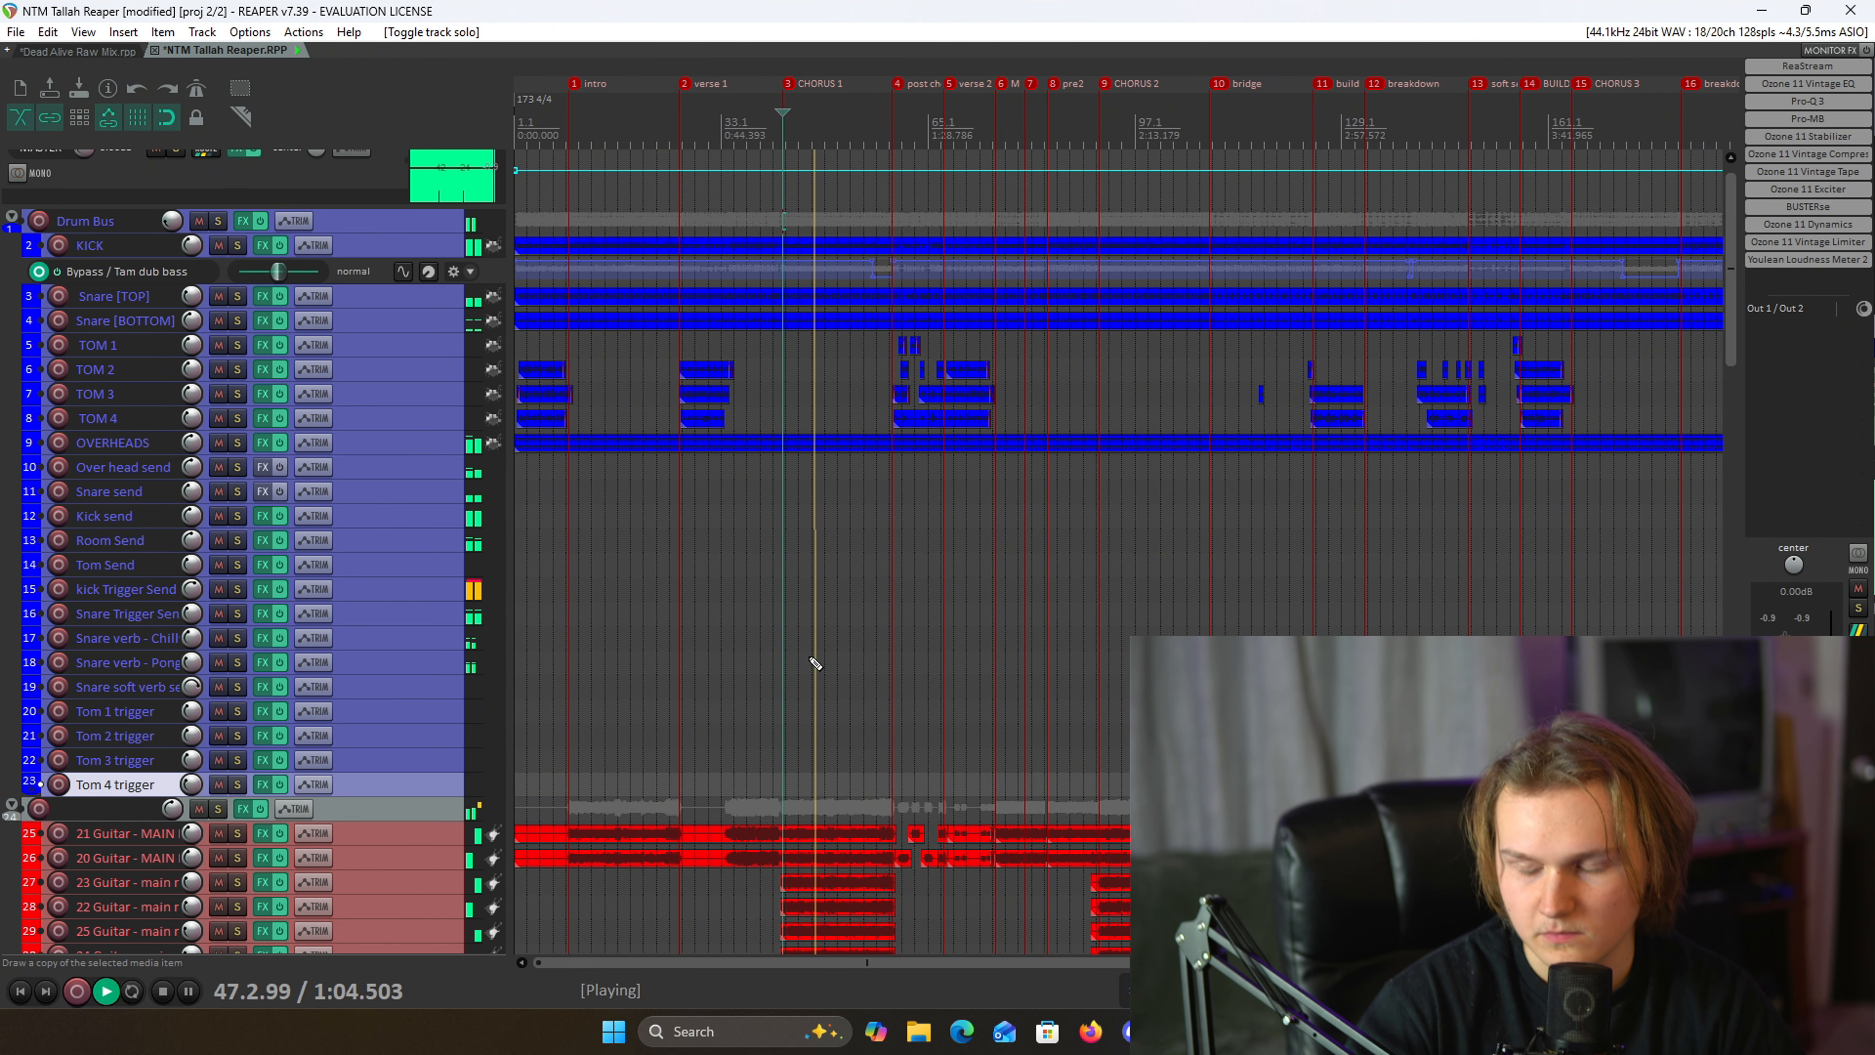
scroll(815, 663, up, 5)
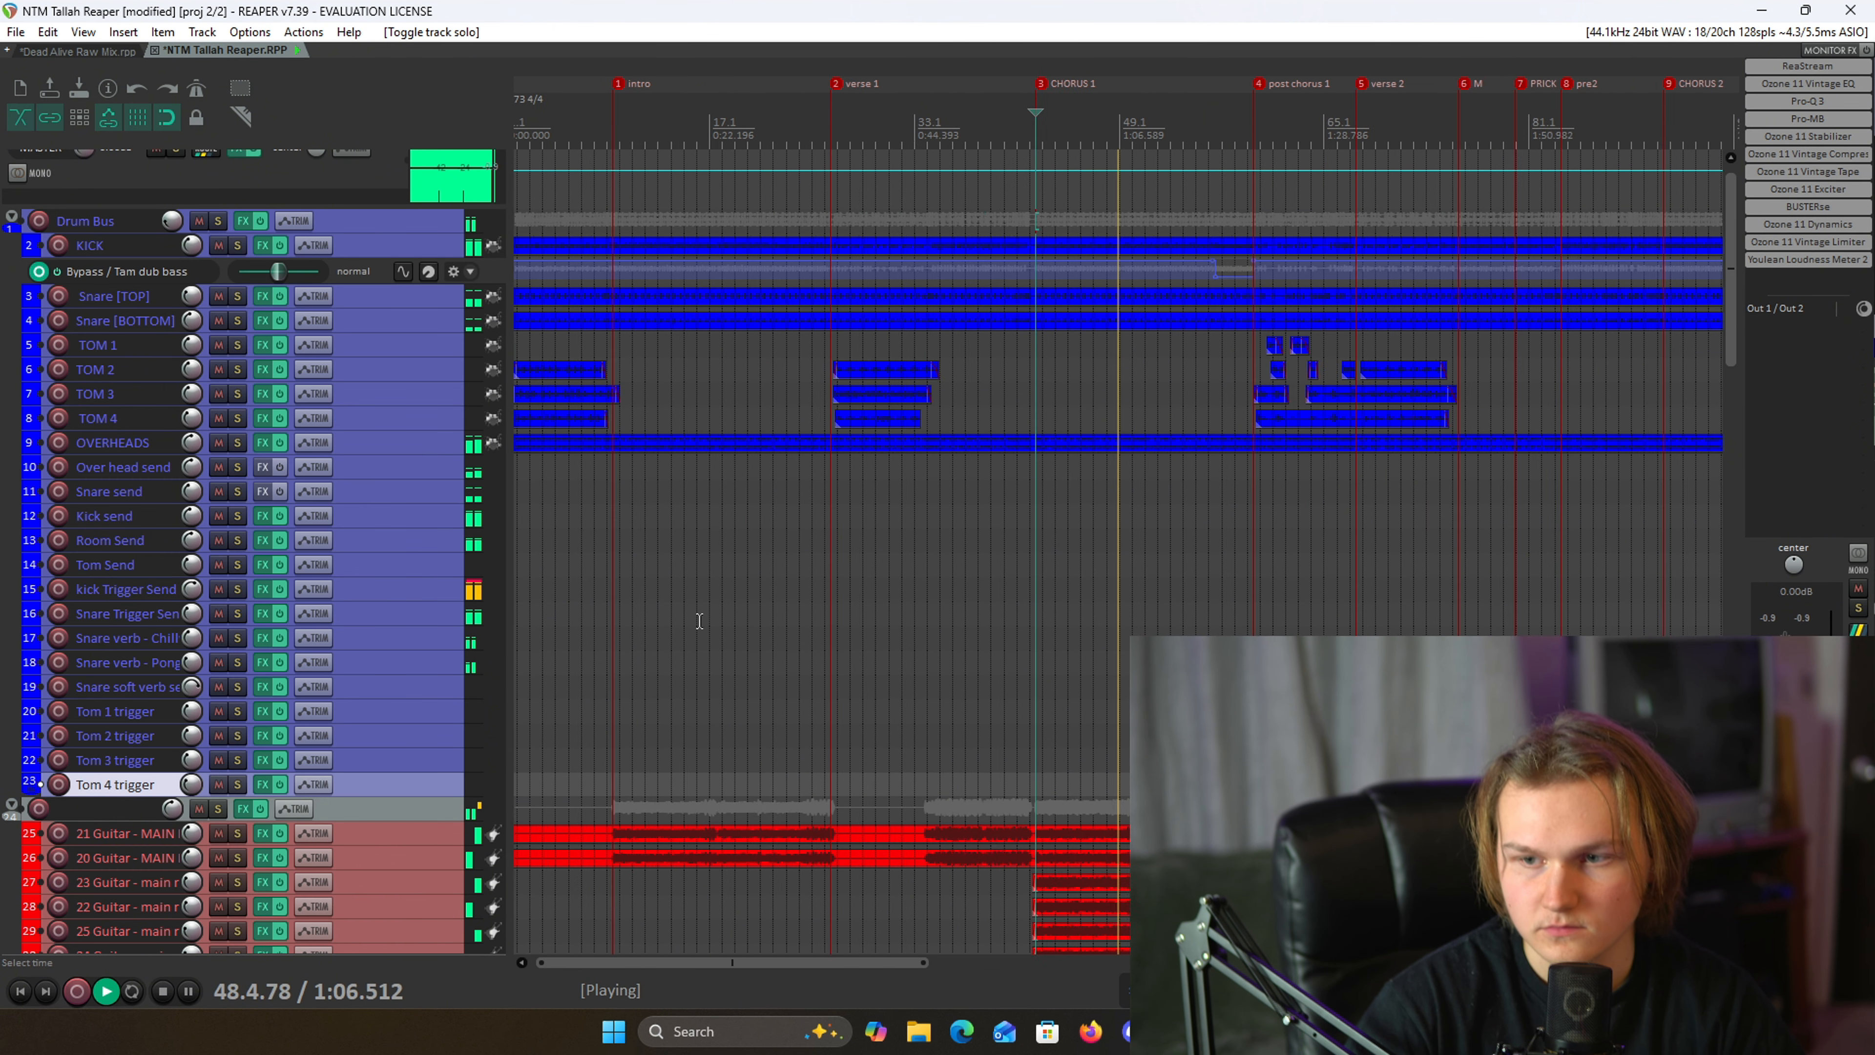
click(218, 220)
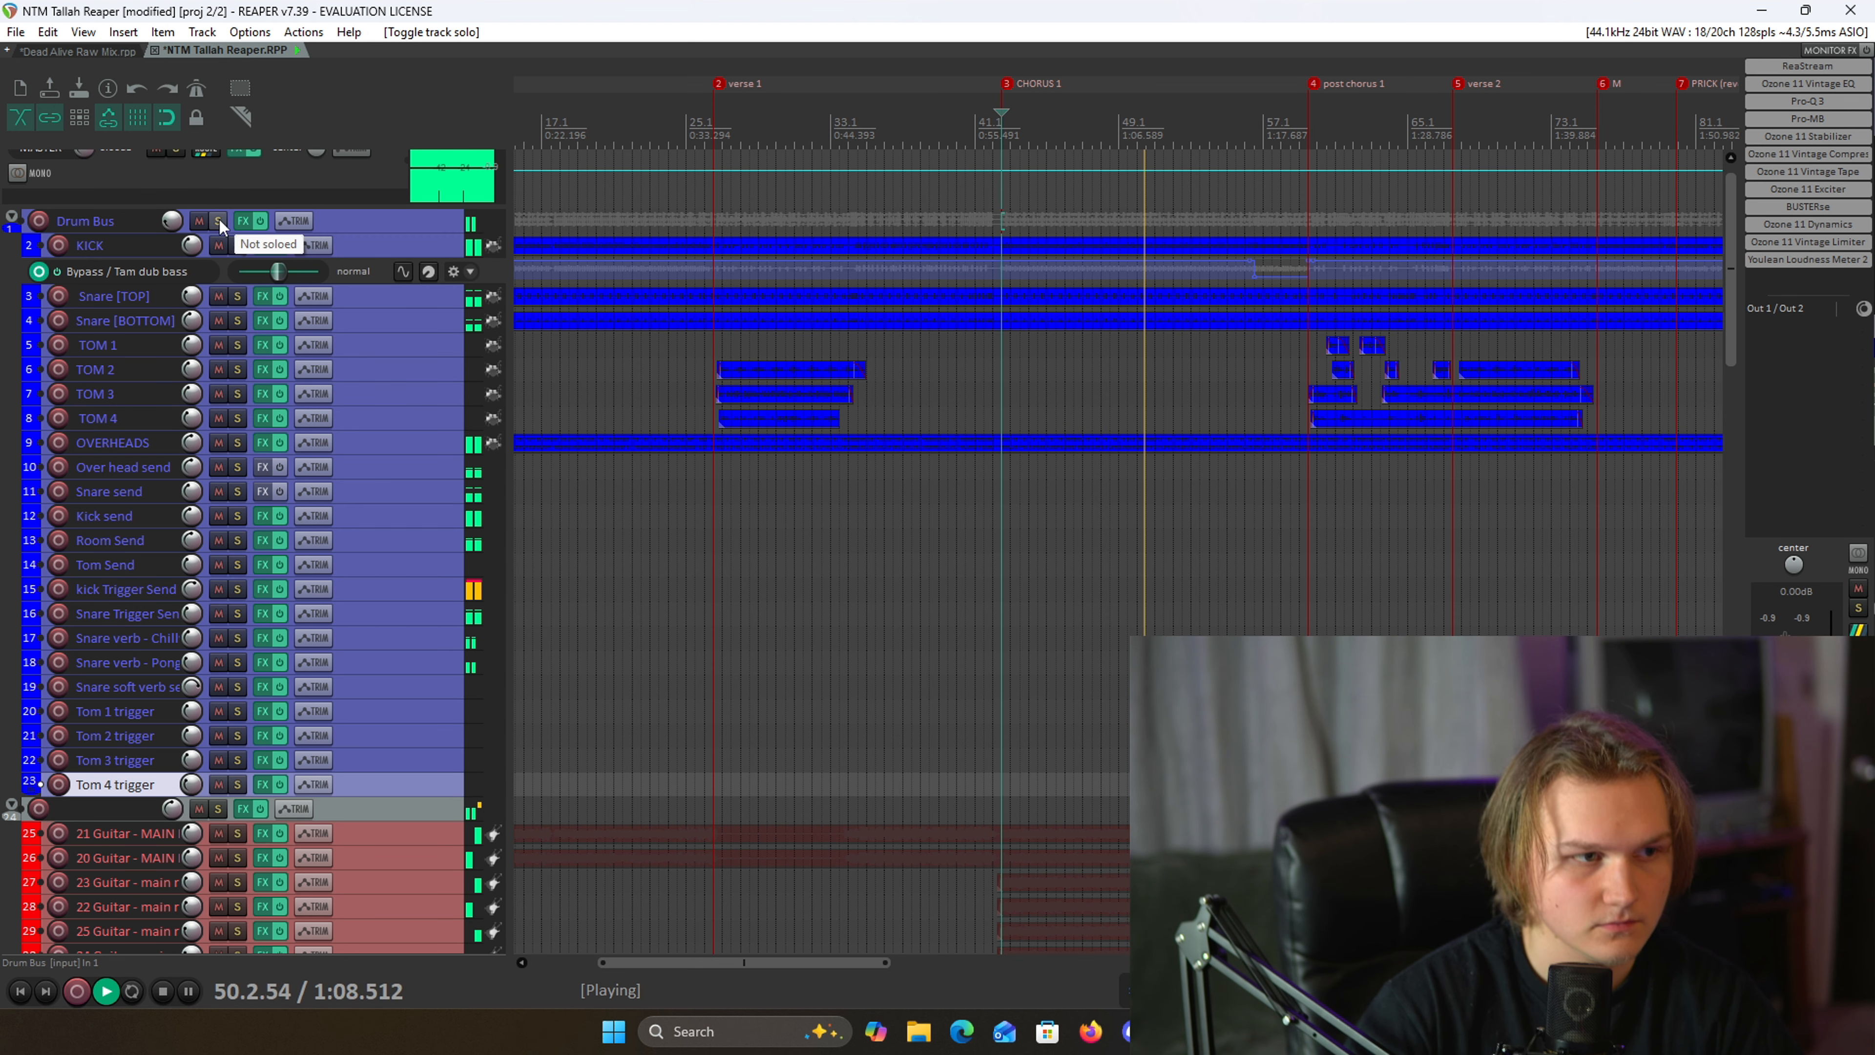
click(219, 220)
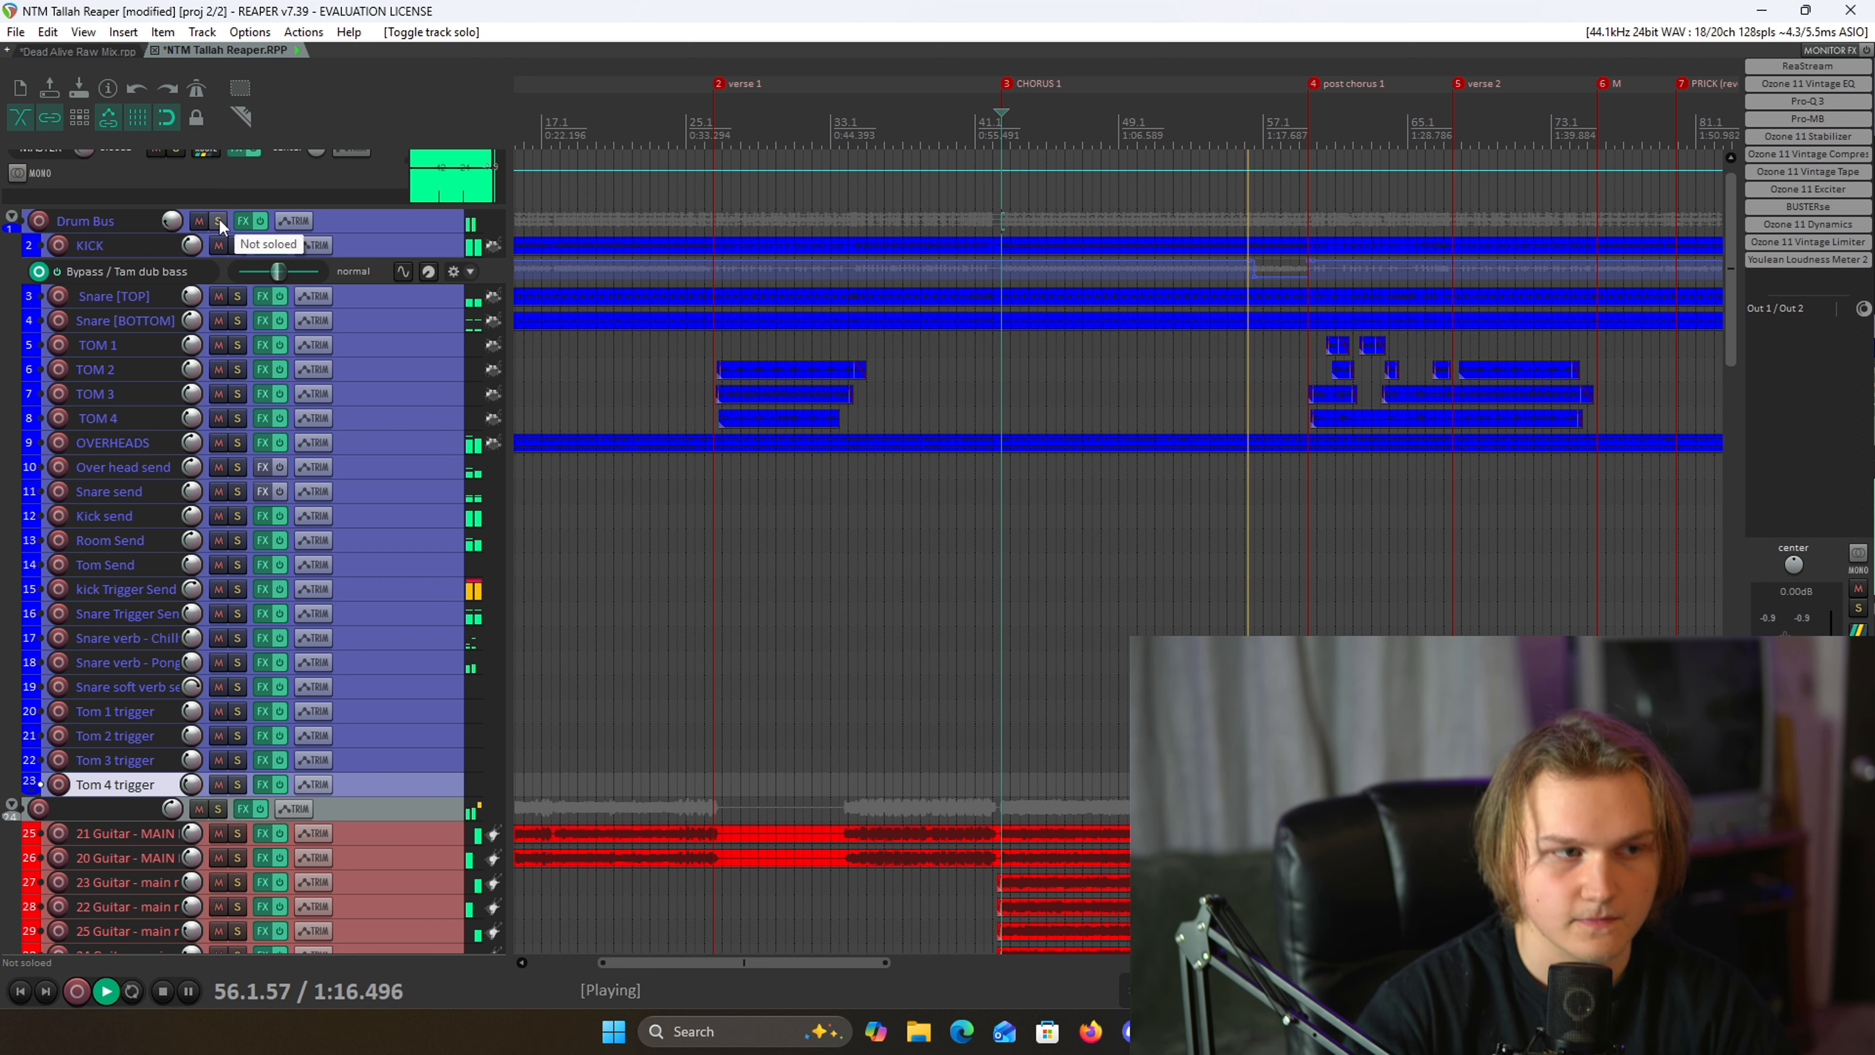
click(218, 220)
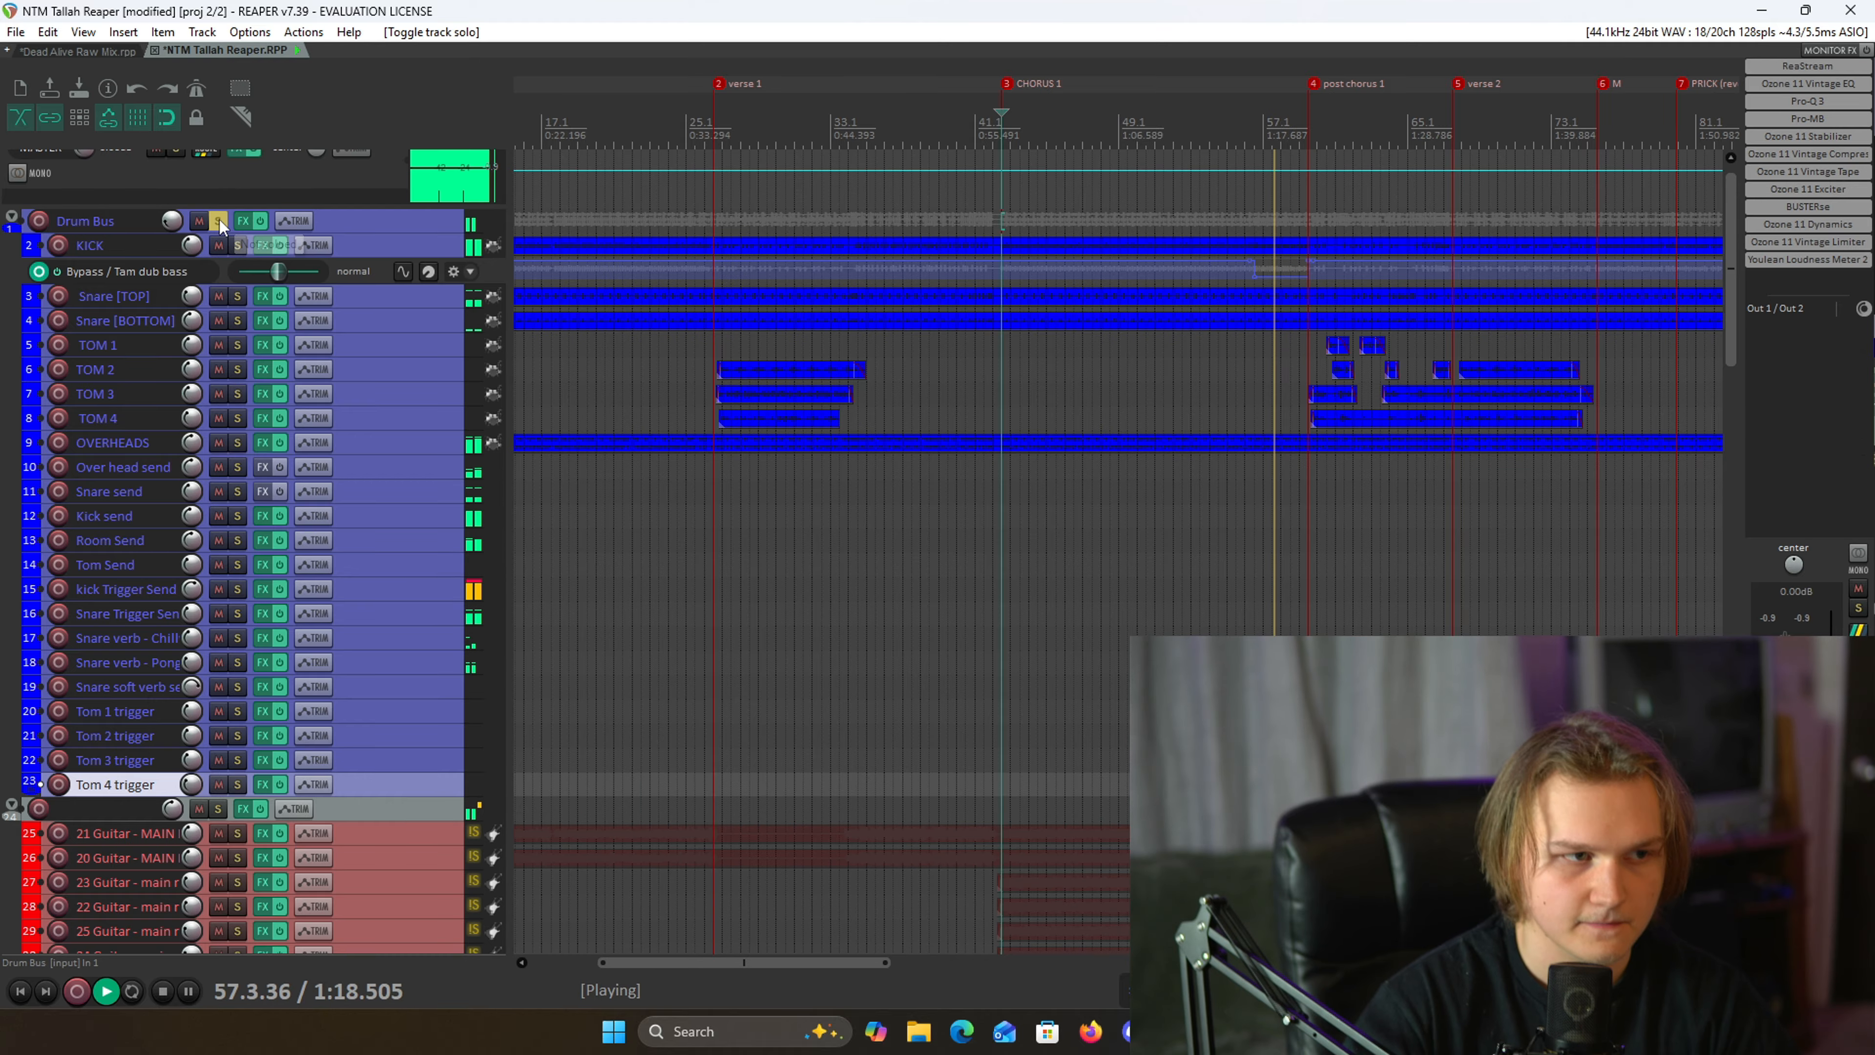
key(space)
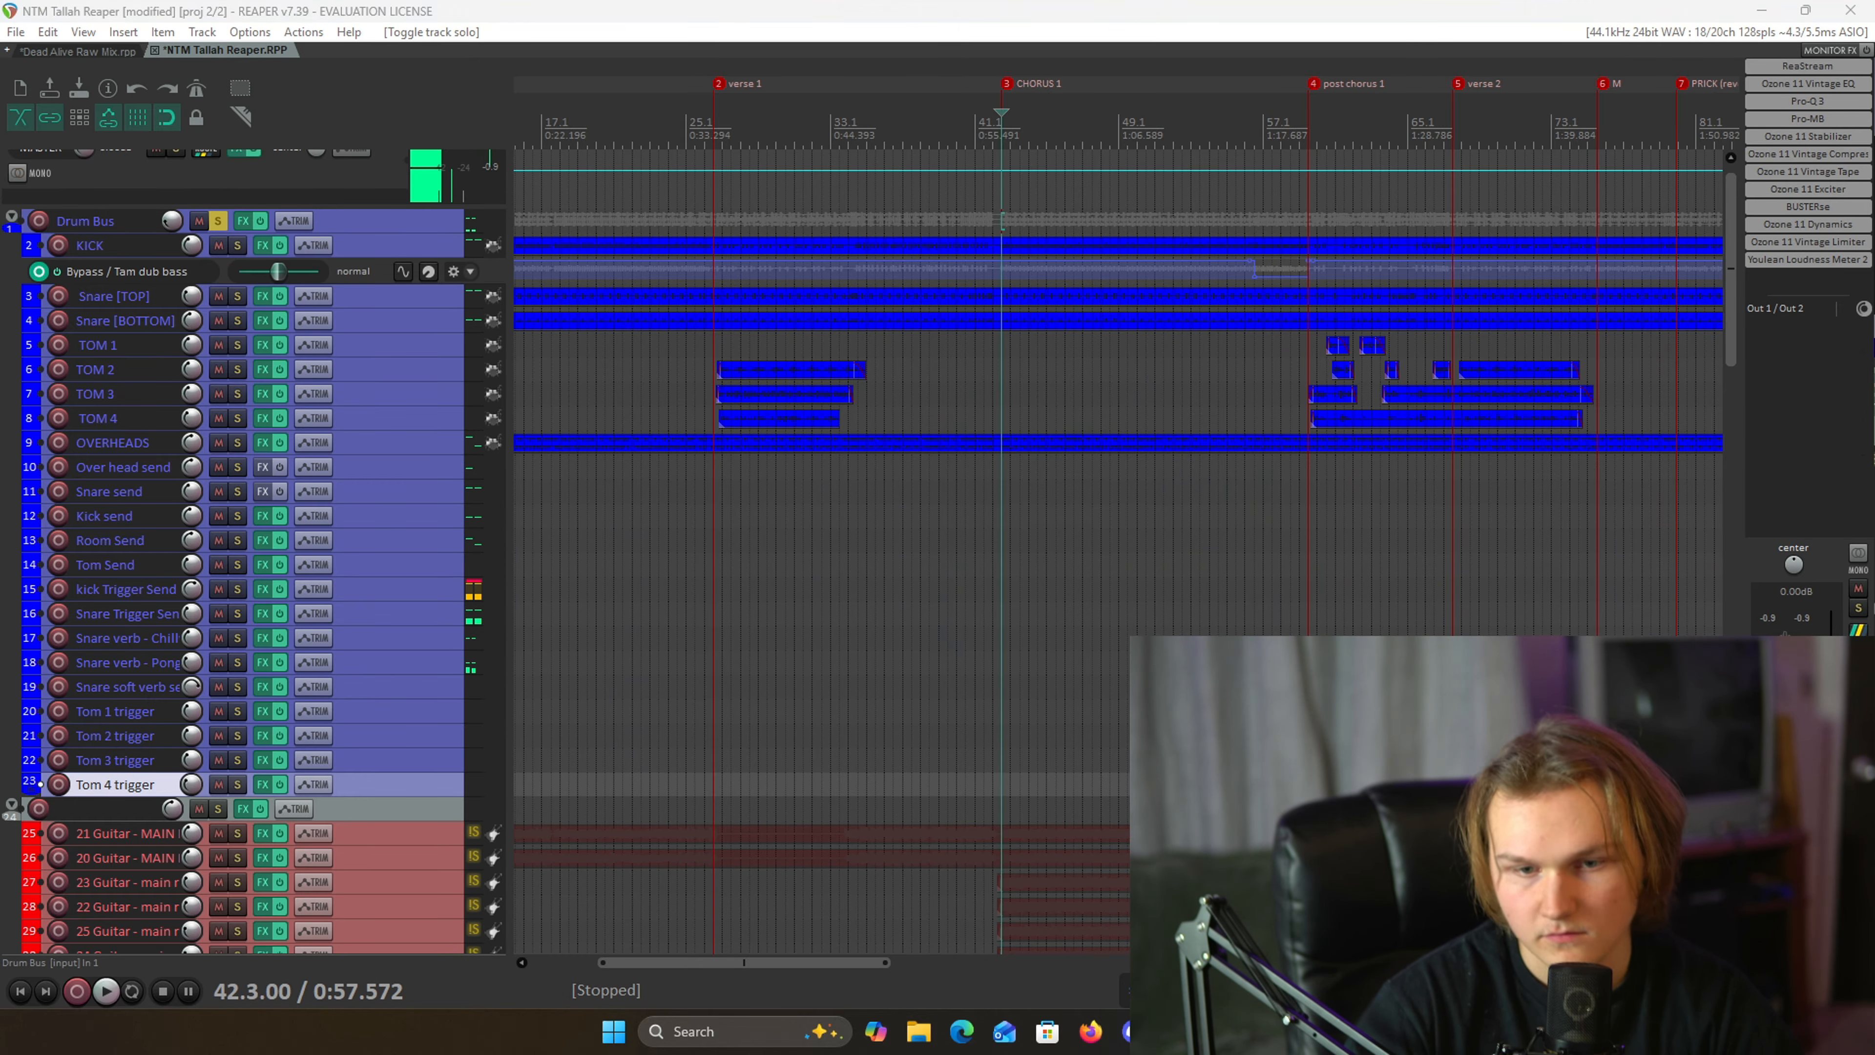